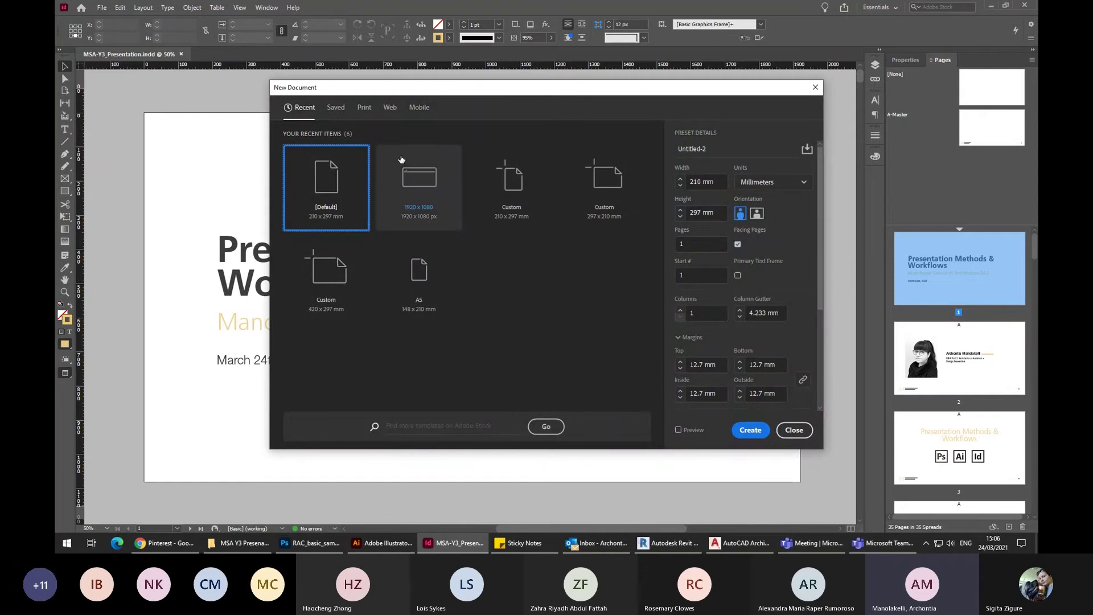
Create a new print document from the A3 preset in landscape orientation.
click(366, 111)
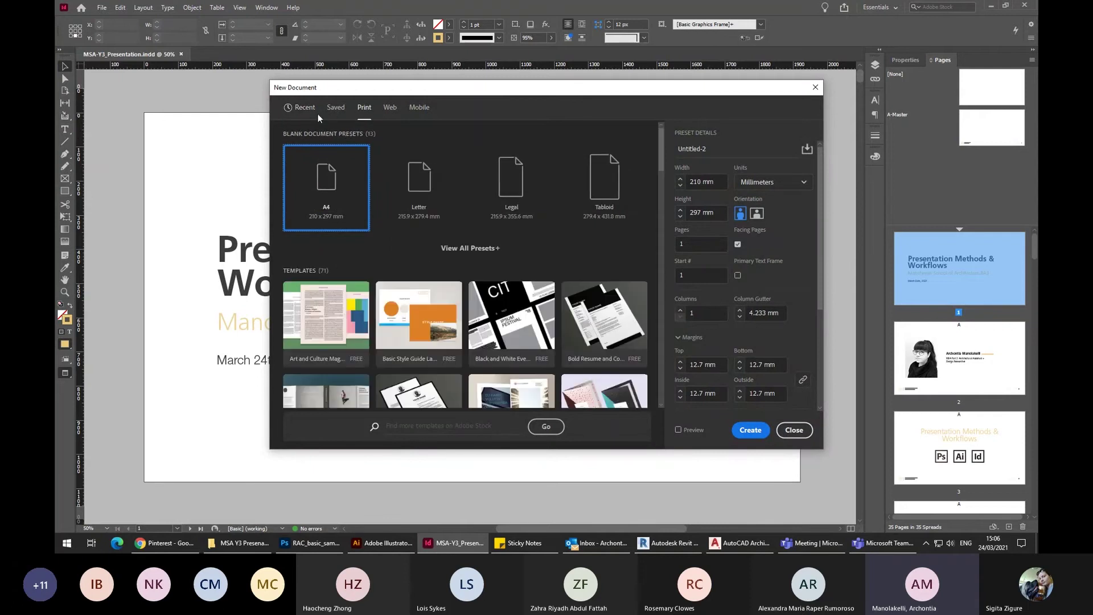
click(391, 108)
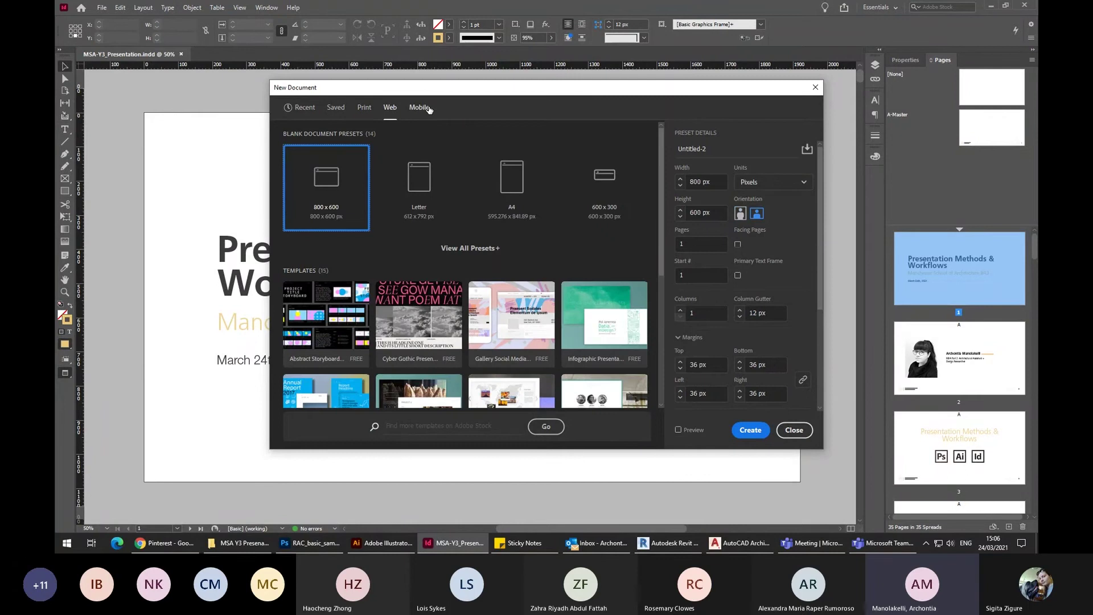
click(421, 108)
click(365, 108)
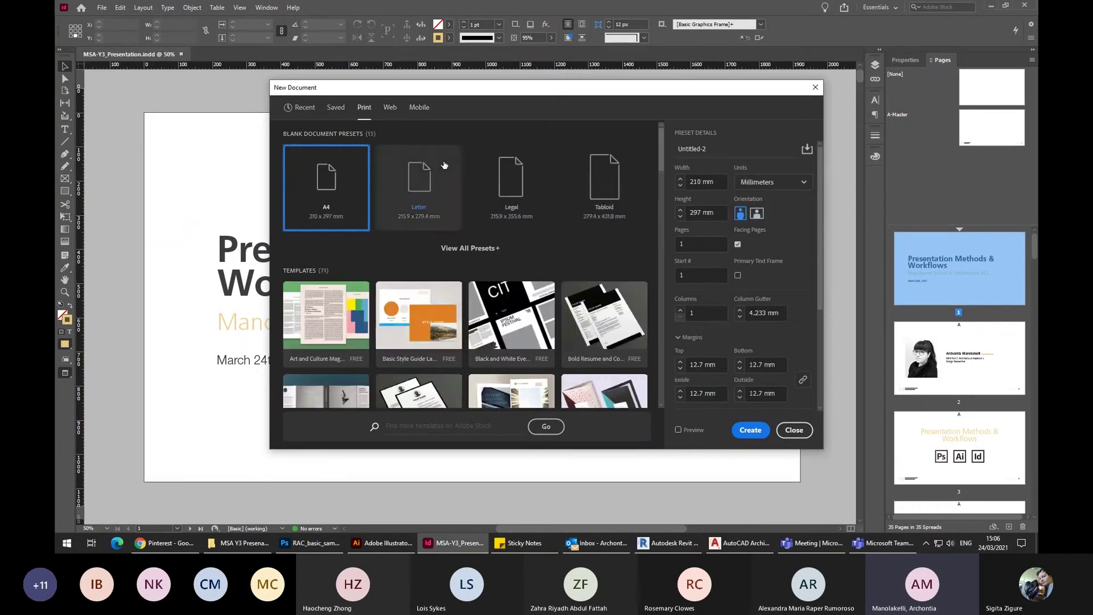
click(481, 249)
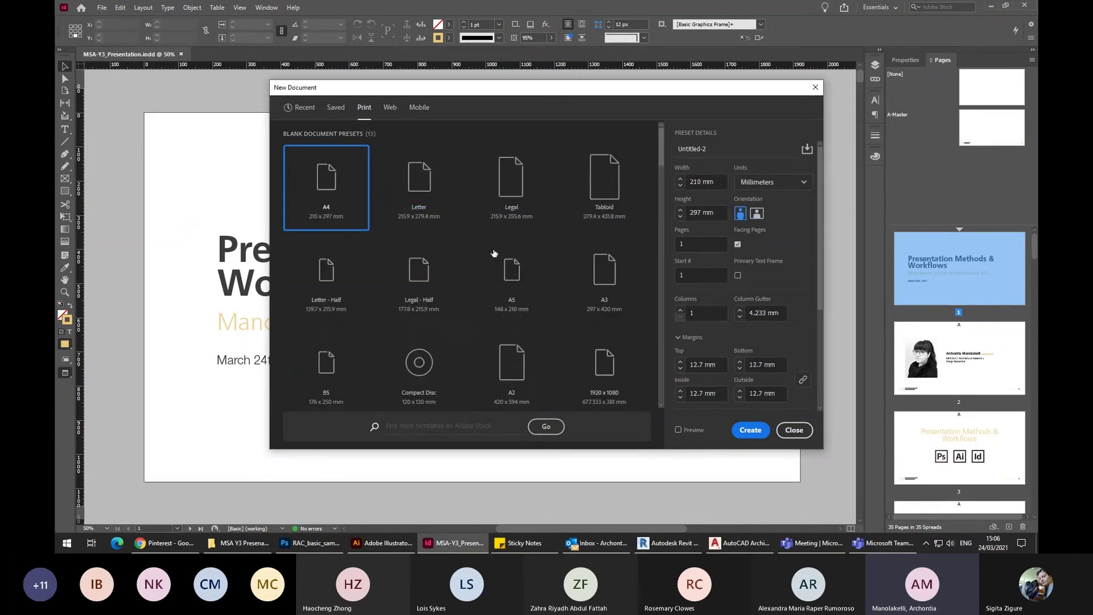
scroll(649, 285, down, 2)
click(606, 220)
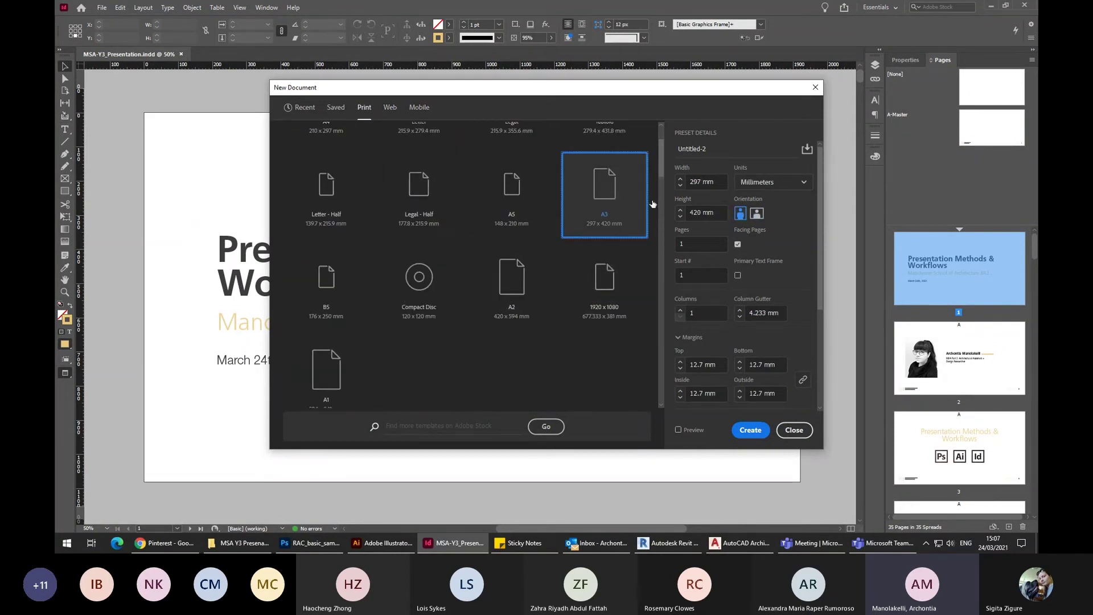
click(757, 214)
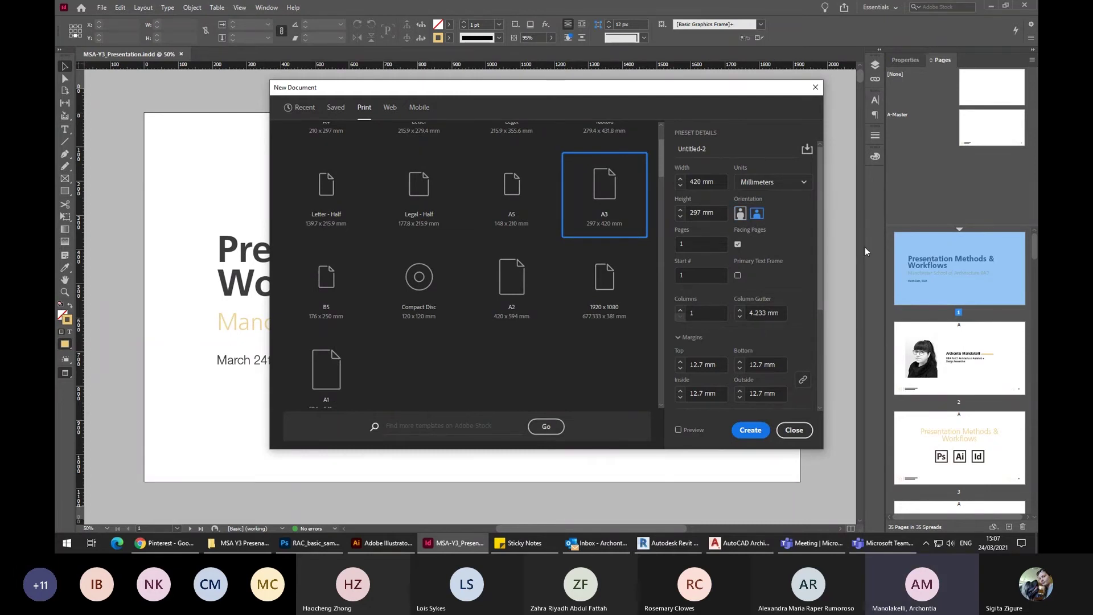
click(749, 430)
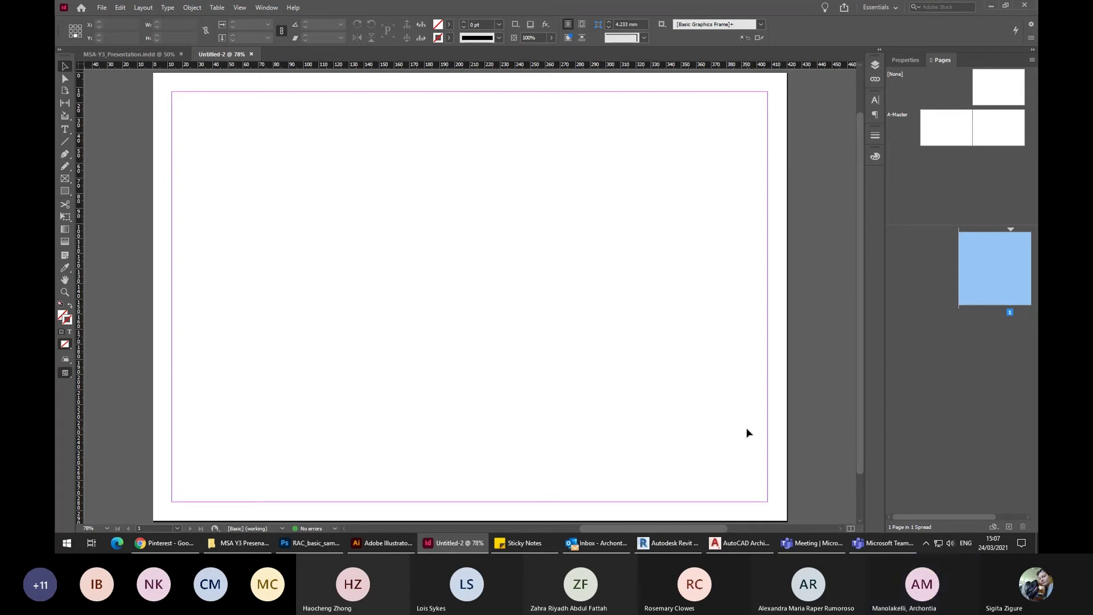
Show the whole page centred at 50% zoom and narrow the Pages panel.
key(ctrl+0)
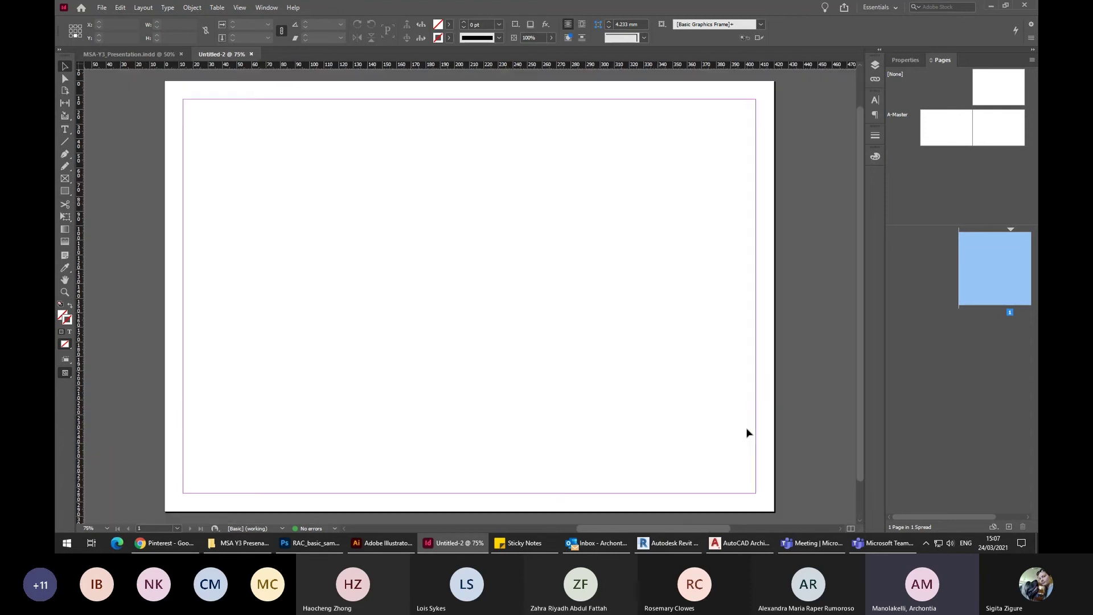
key(ctrl+minus)
scroll(747, 433, left, 3)
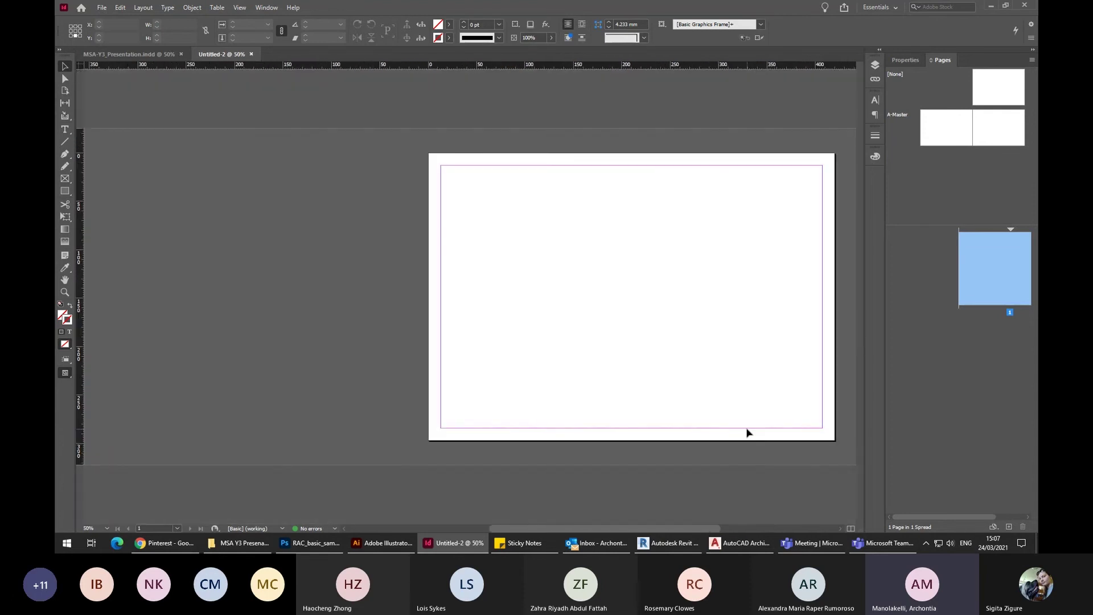
drag(737, 329, 598, 344)
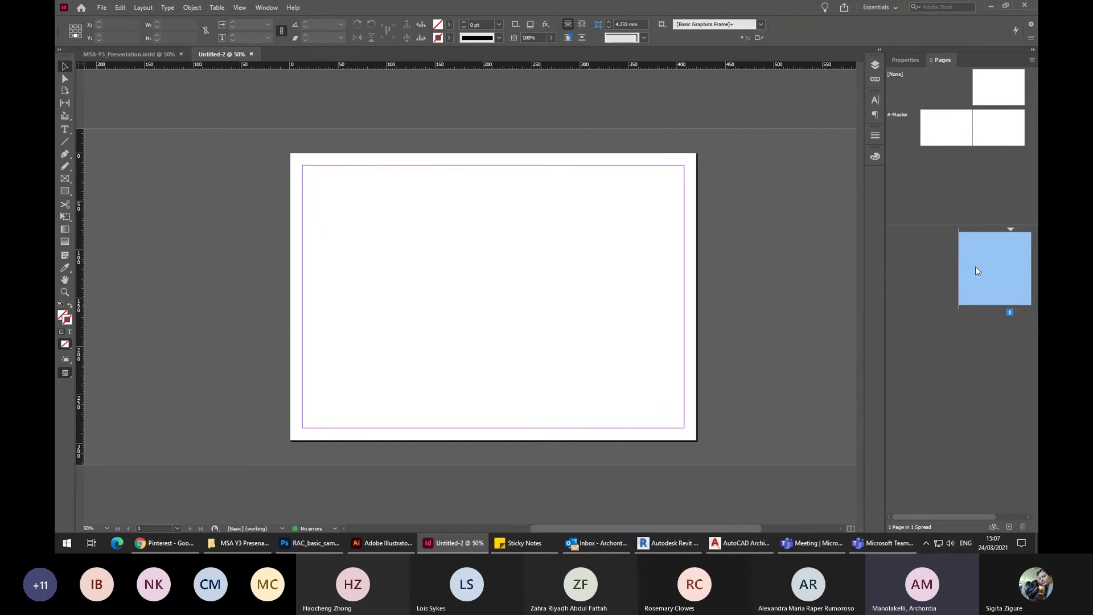
click(978, 342)
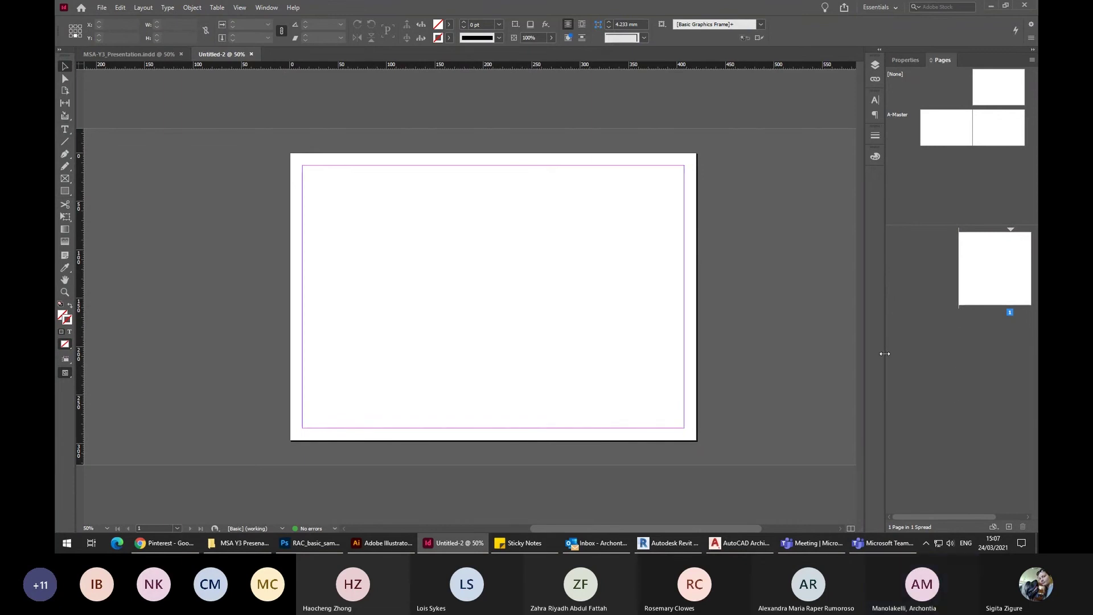
drag(884, 354, 914, 351)
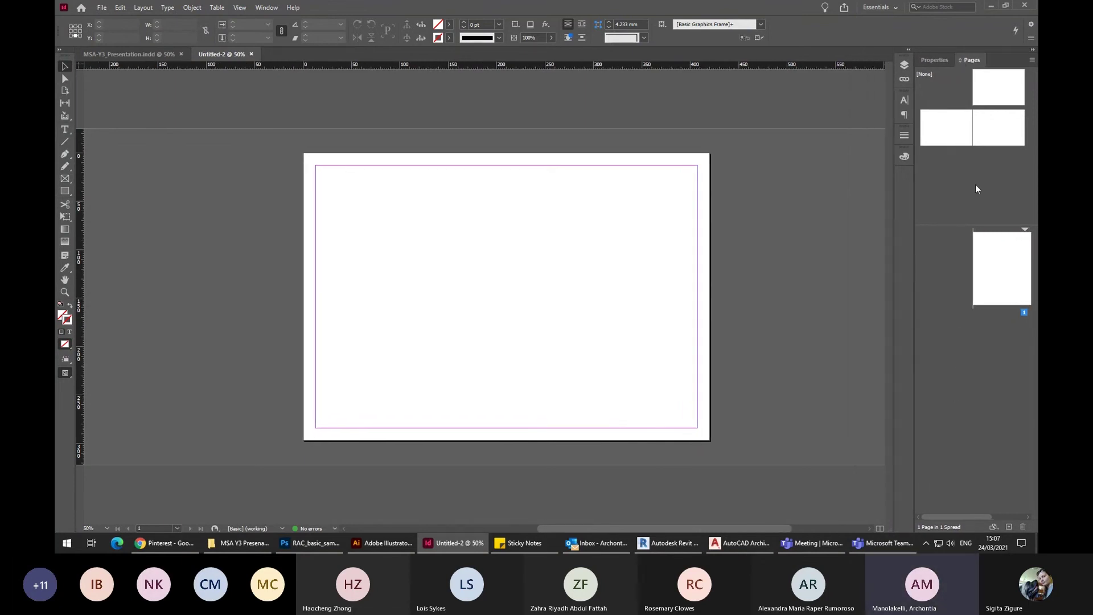
click(995, 128)
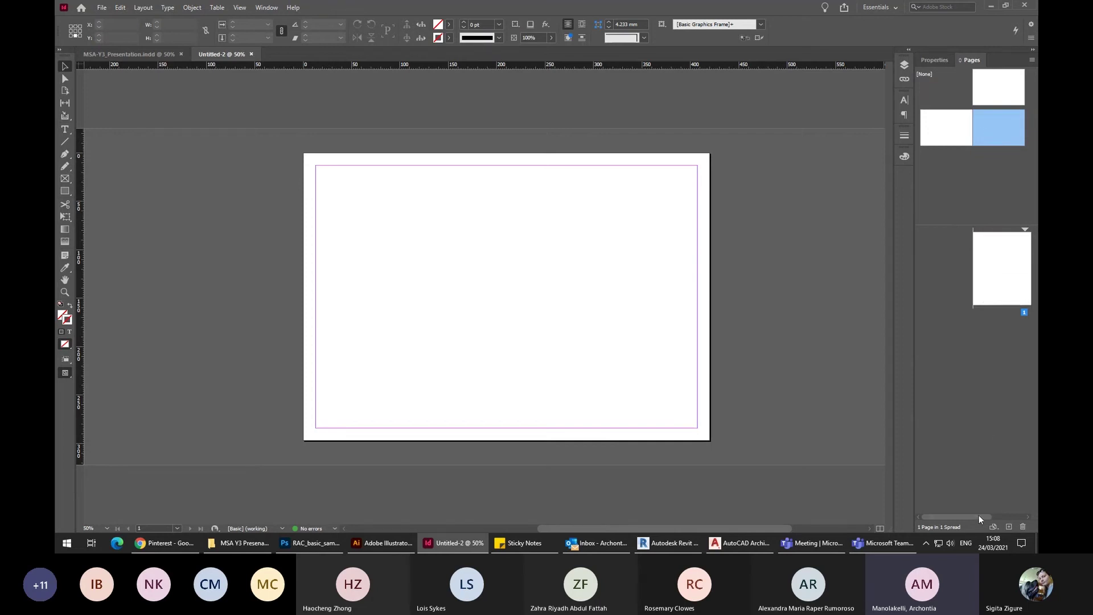
drag(974, 518, 1007, 518)
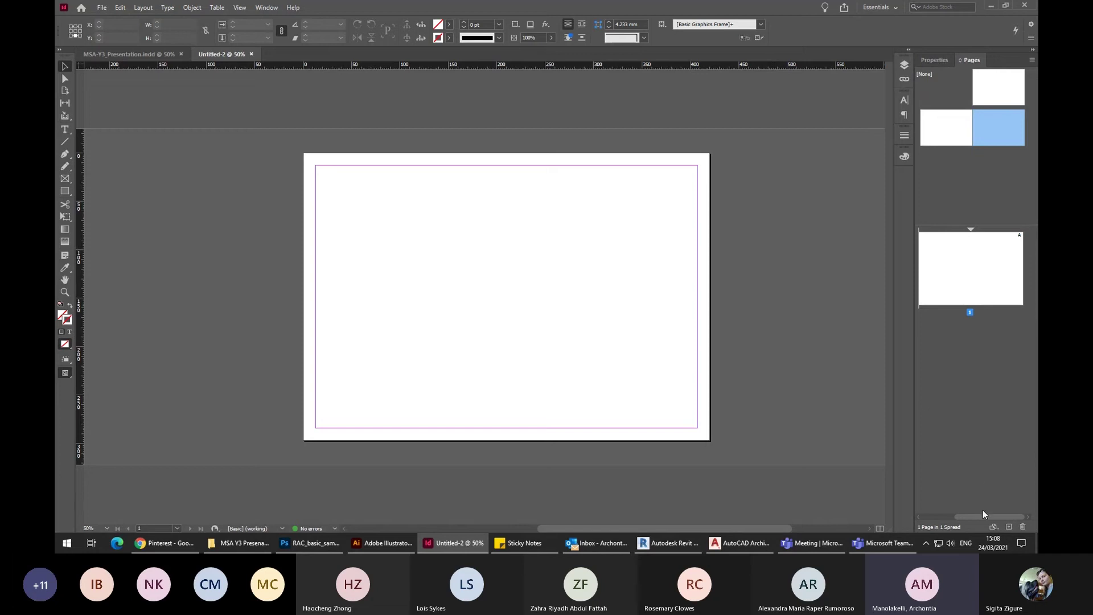
drag(980, 514, 954, 513)
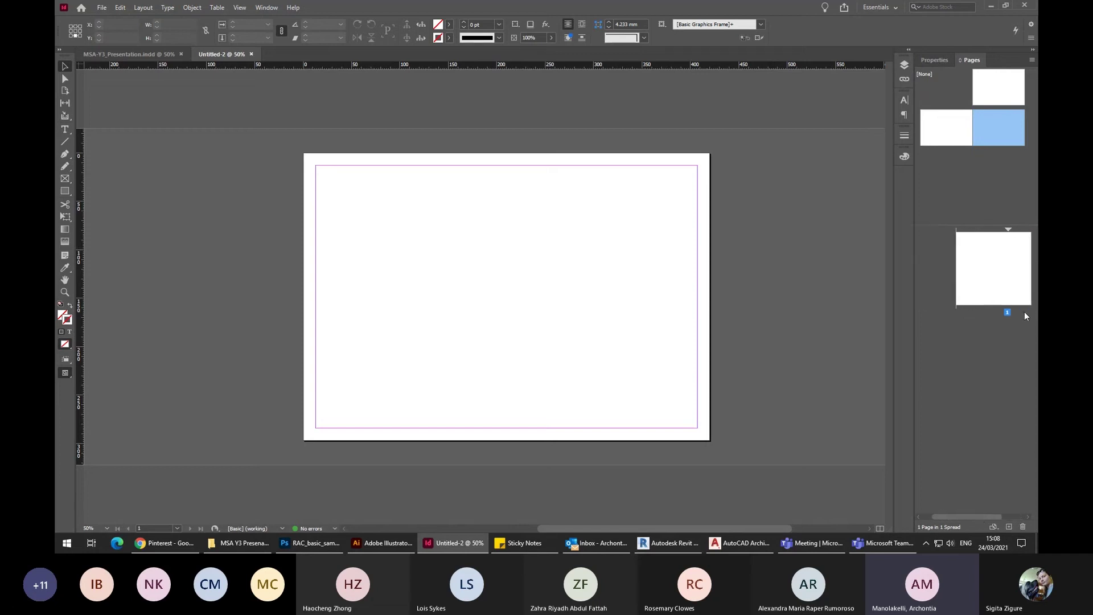
click(1009, 528)
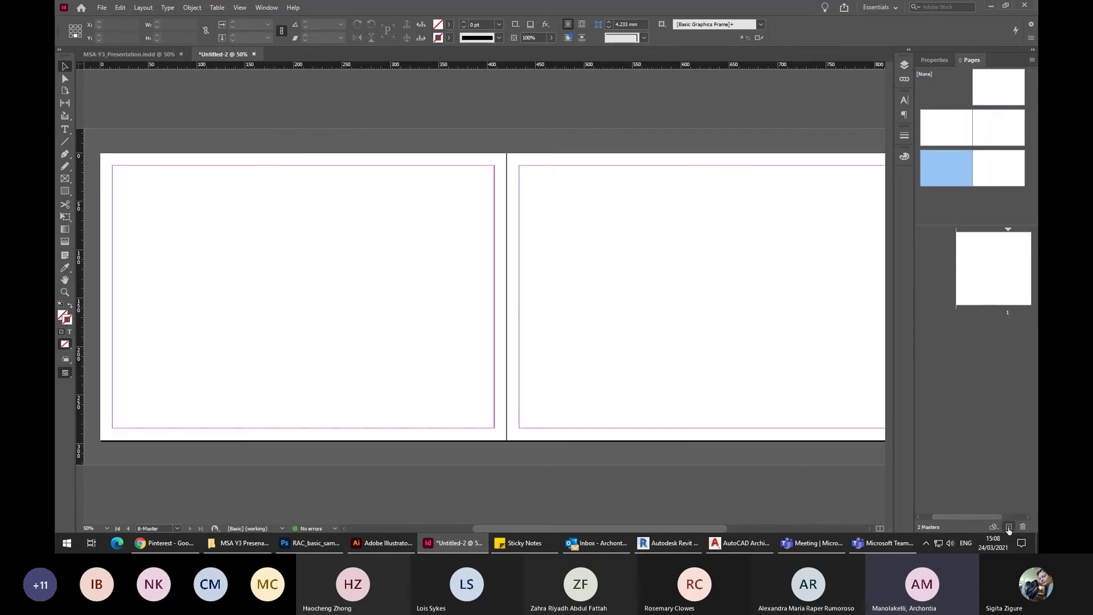
key(ctrl+z)
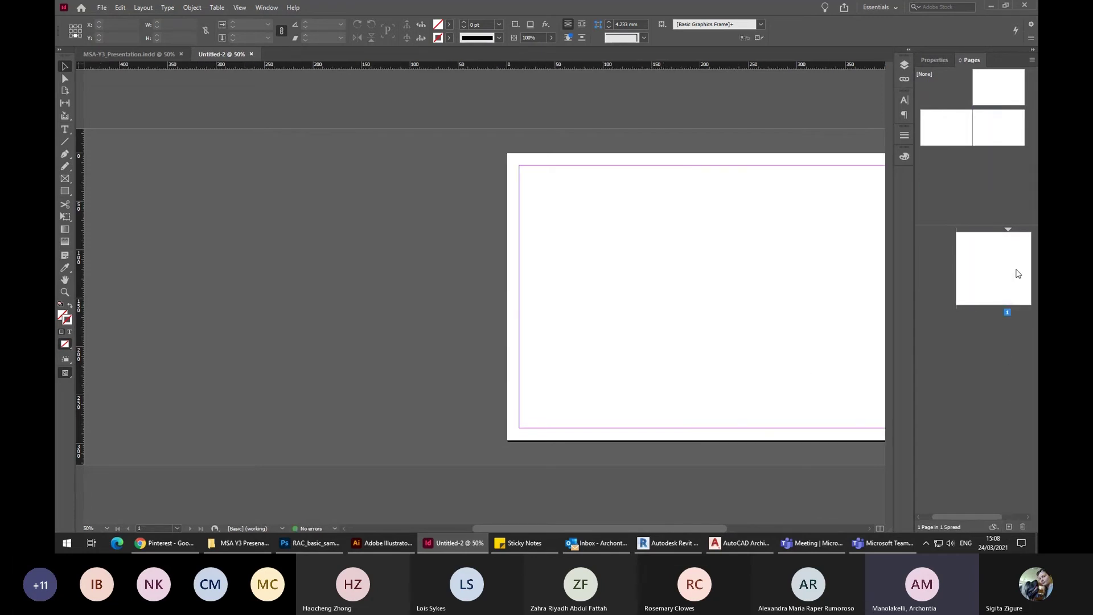
Add two new pages after page 1 of the document.
double_click(1017, 271)
click(1007, 528)
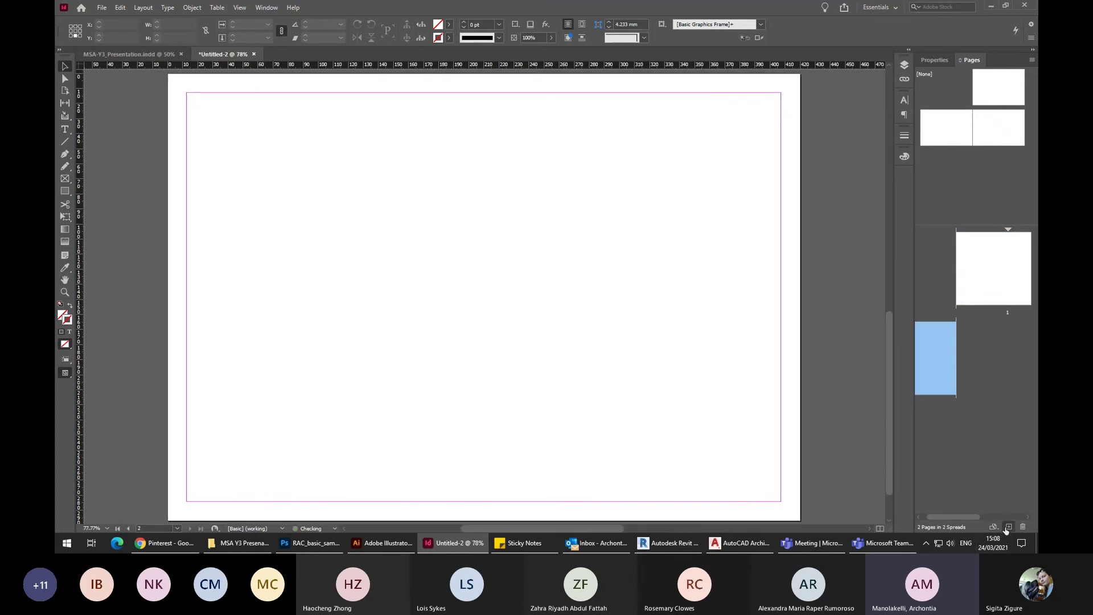
click(1007, 528)
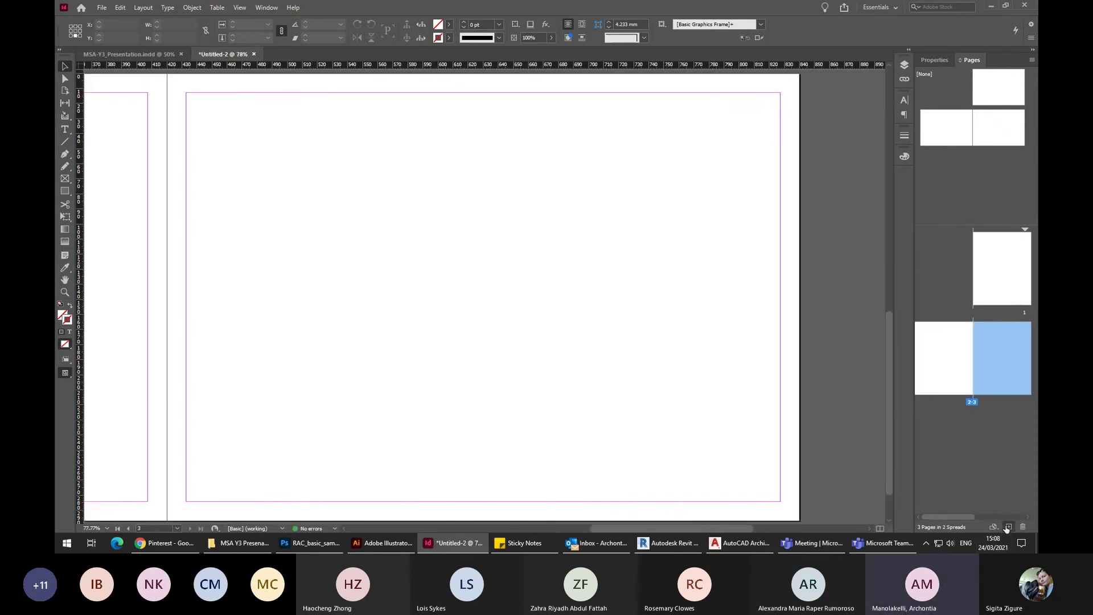
Set the page thumbnail size to Extra Large in the Pages panel options.
right_click(978, 428)
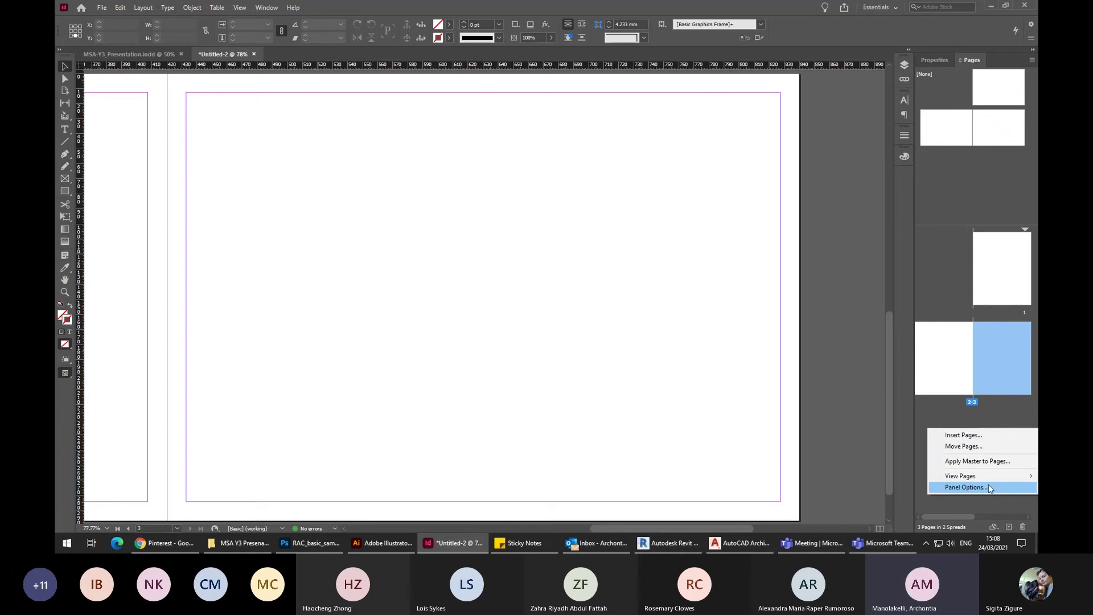
click(966, 487)
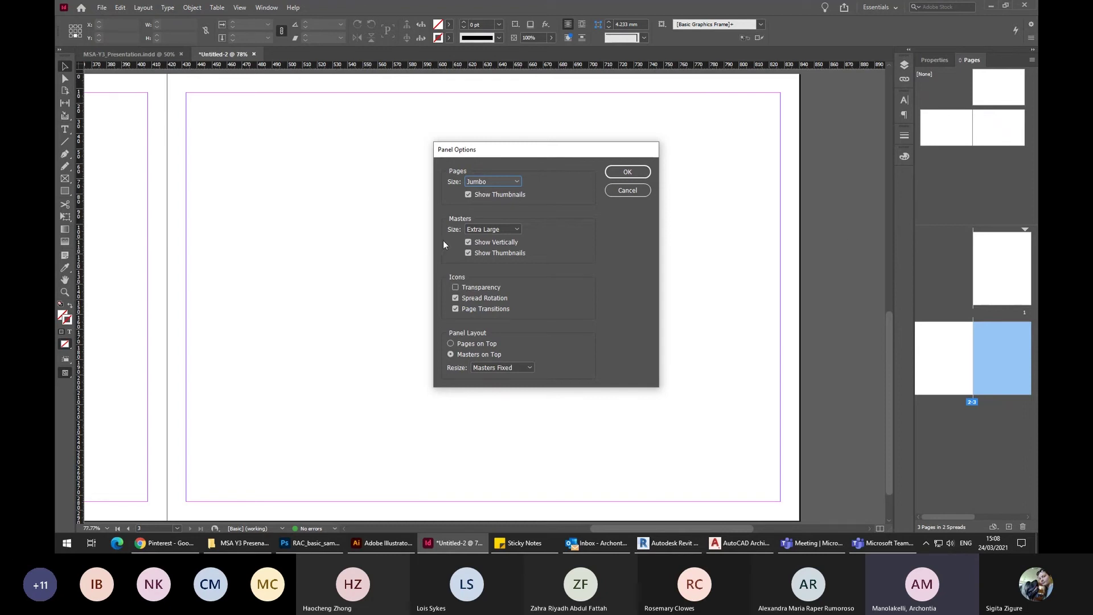
click(496, 180)
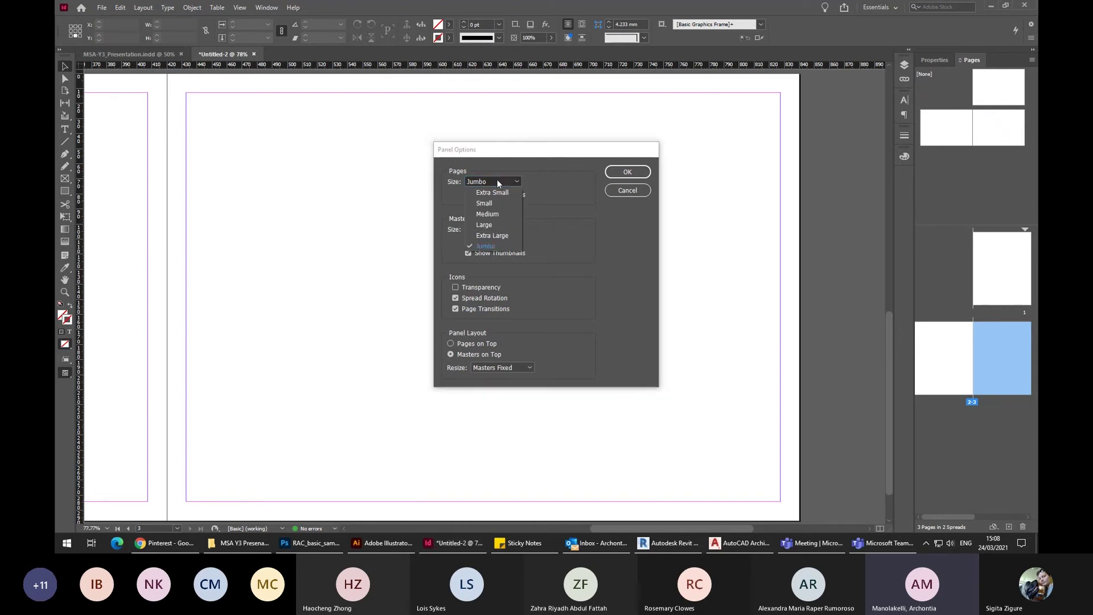
click(503, 235)
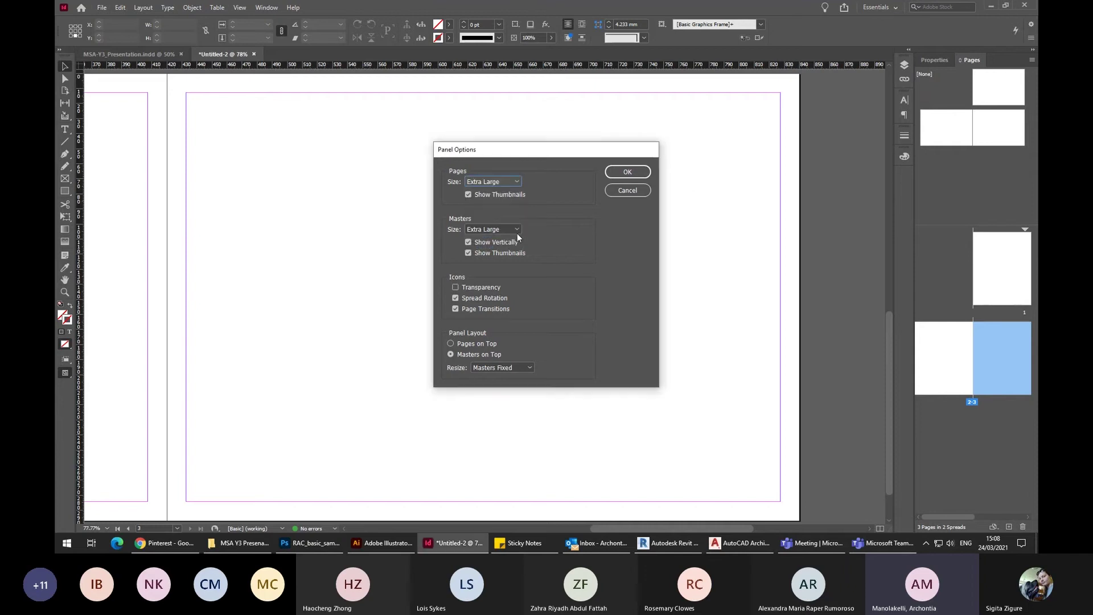
click(627, 172)
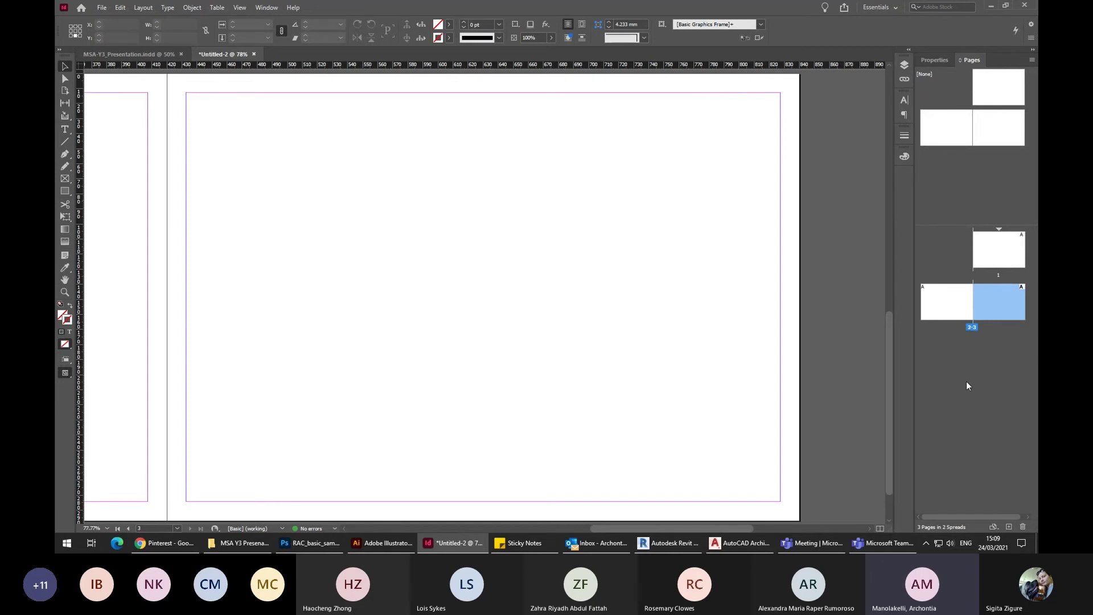
click(980, 397)
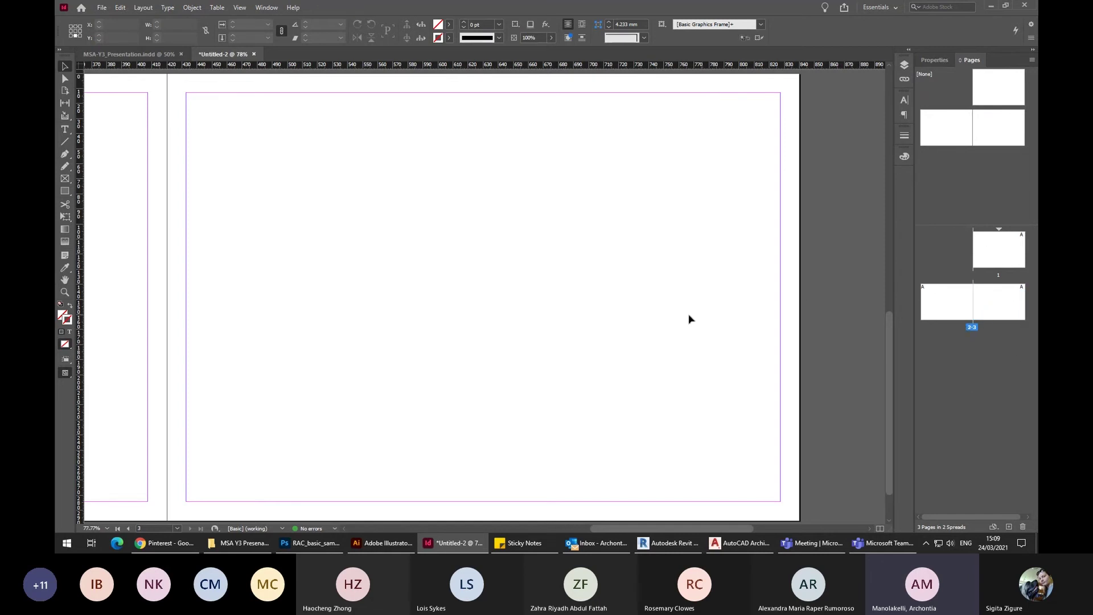
Turn off Facing Pages for the document in Document Setup.
key(ctrl+minus)
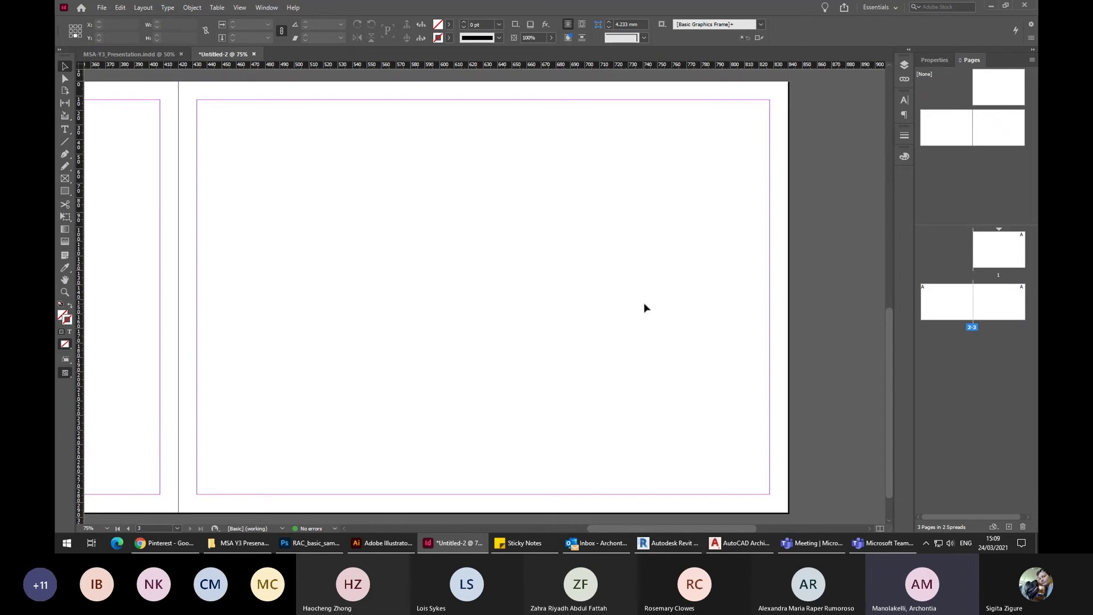
key(ctrl+minus)
key(ctrl+minus)
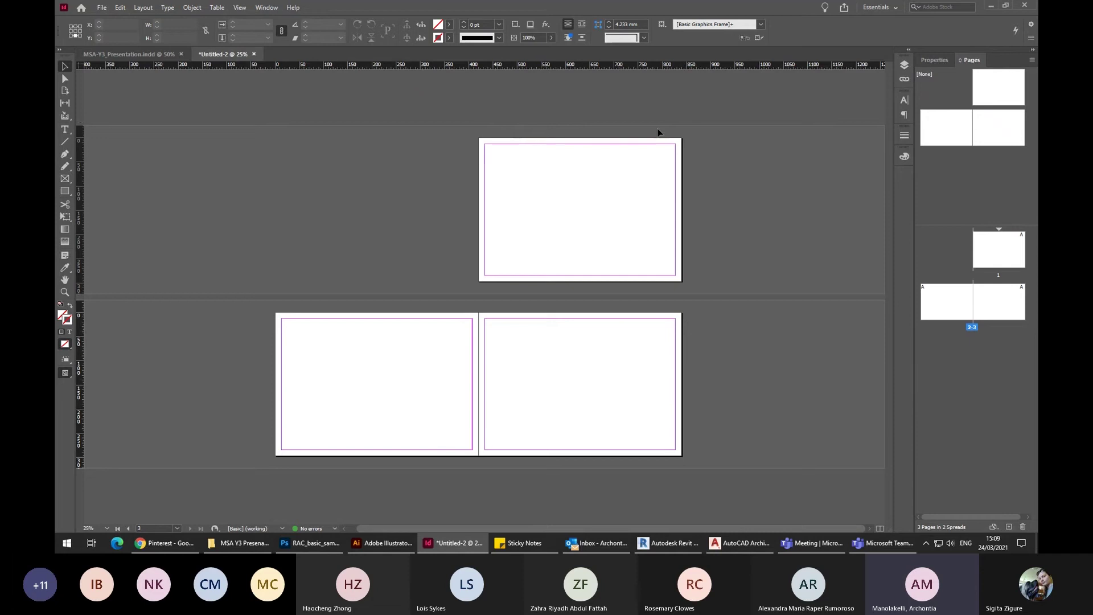
click(103, 8)
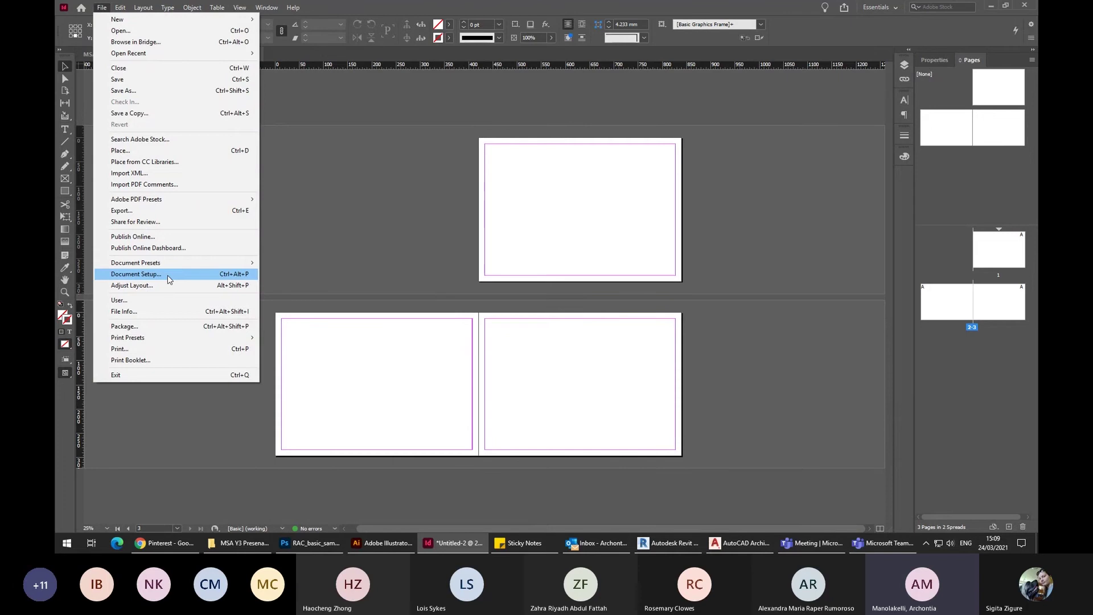
click(168, 275)
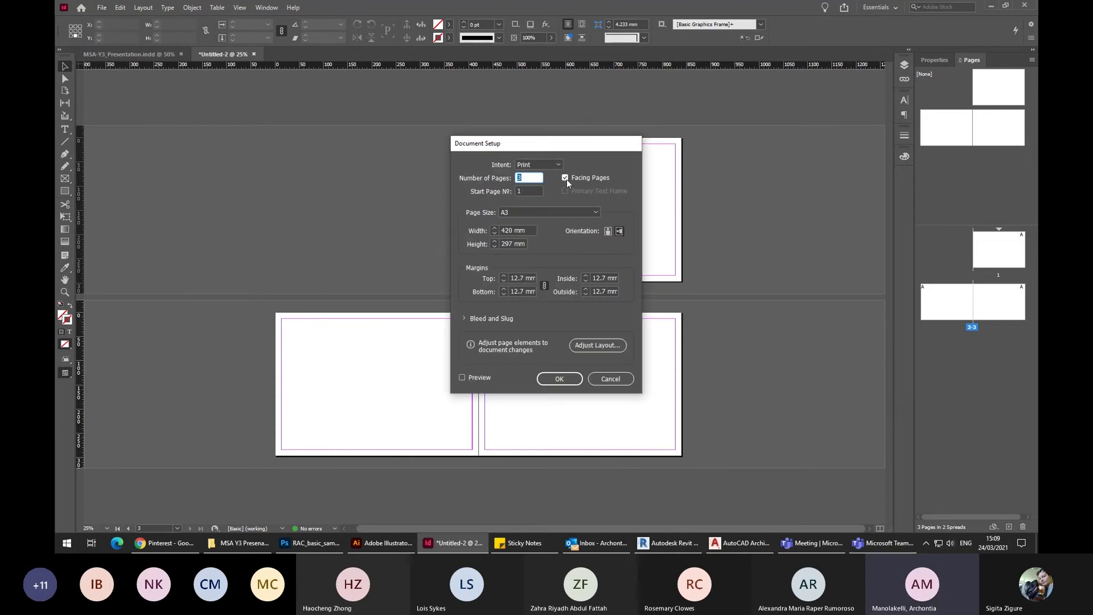
click(565, 179)
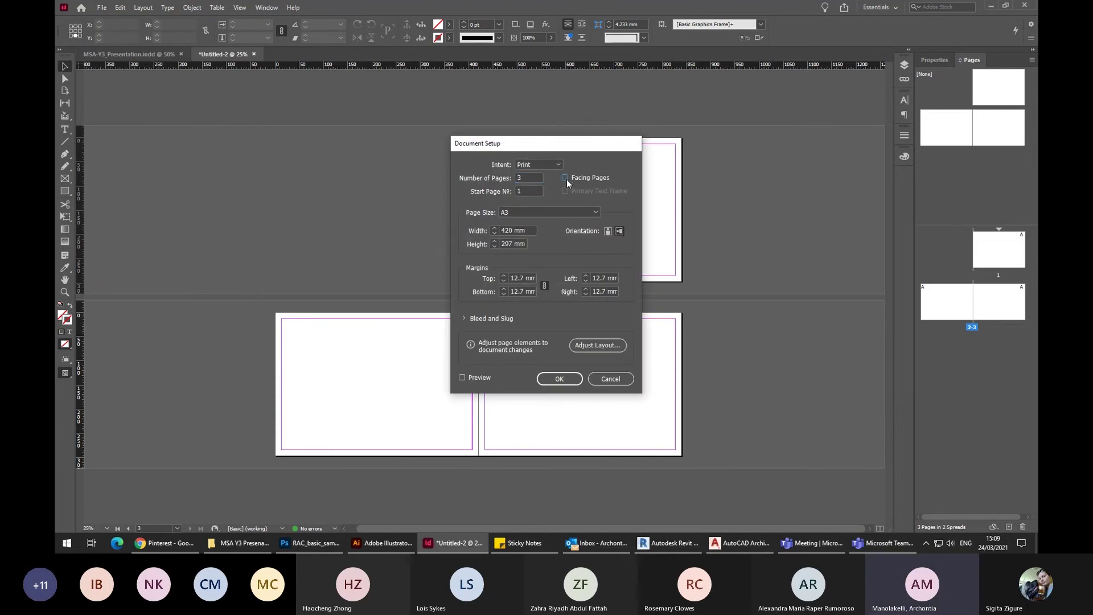
click(551, 383)
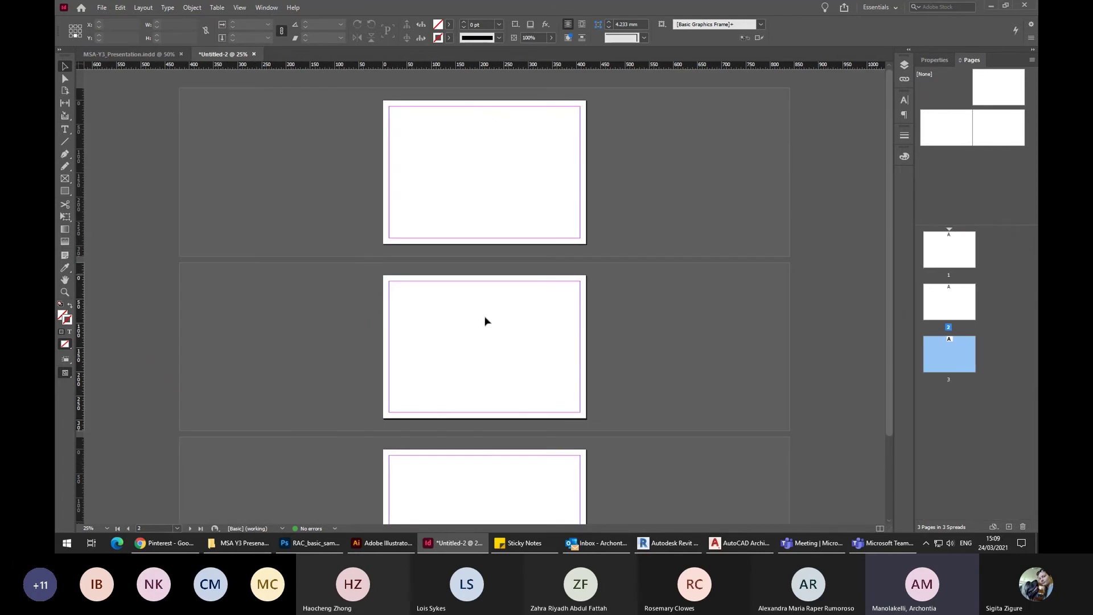
Delete the two-page A-Master spread and use a single-page A-Master for pages 1 to 3.
scroll(531, 266, down, 2)
scroll(532, 266, up, 2)
double_click(939, 136)
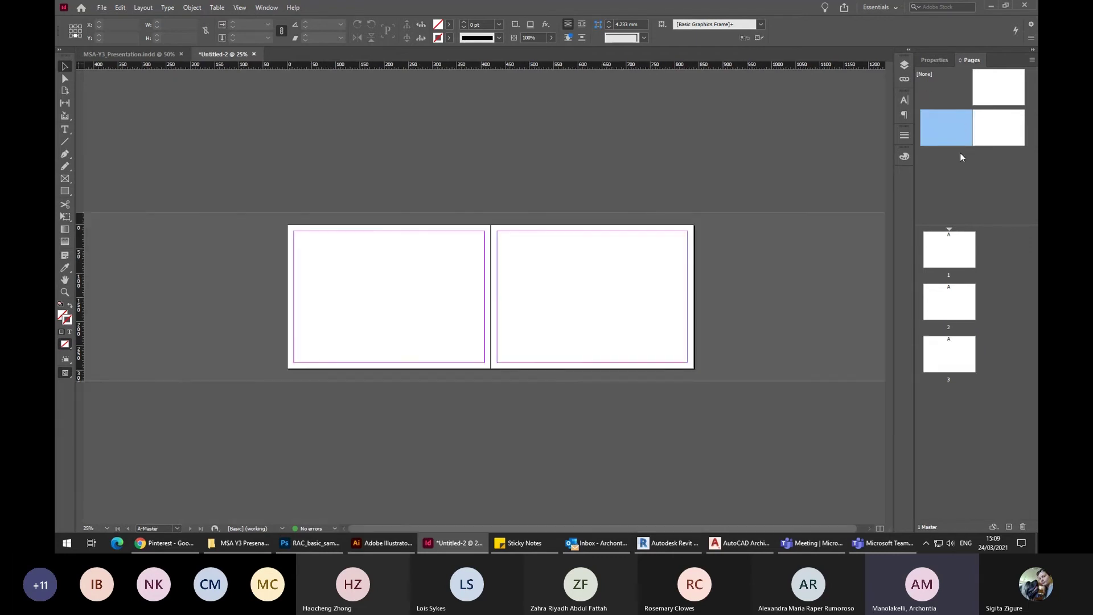
click(1022, 526)
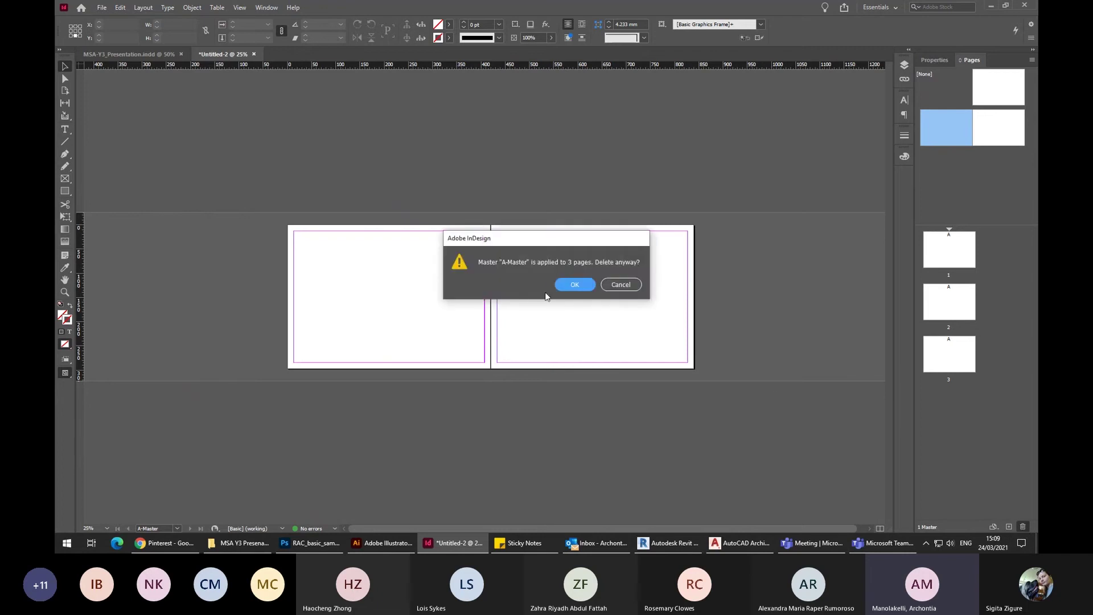
click(571, 286)
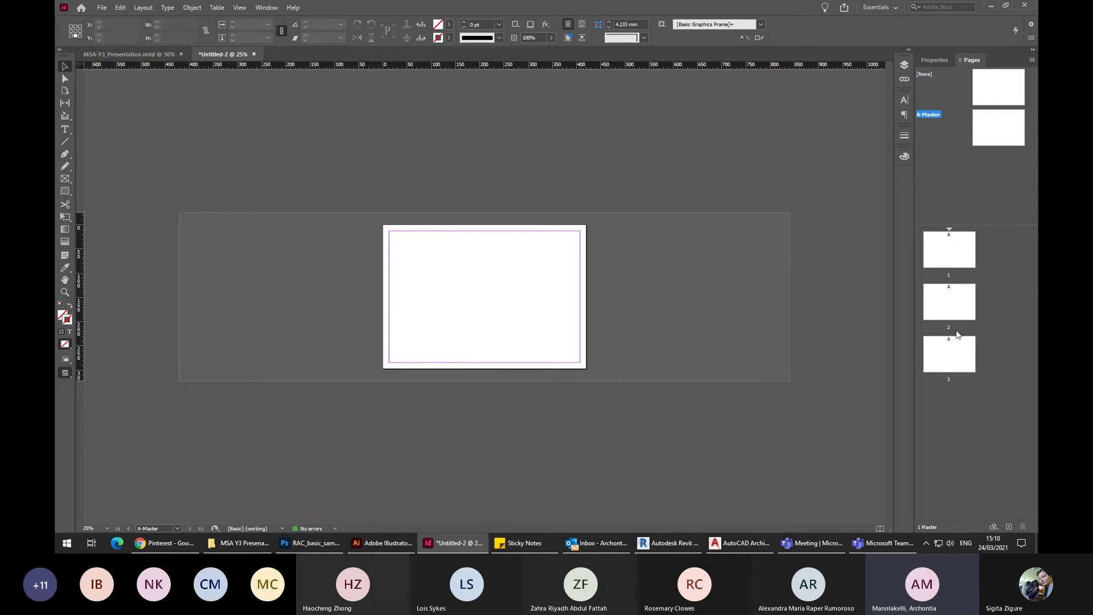
key(ctrl+equal)
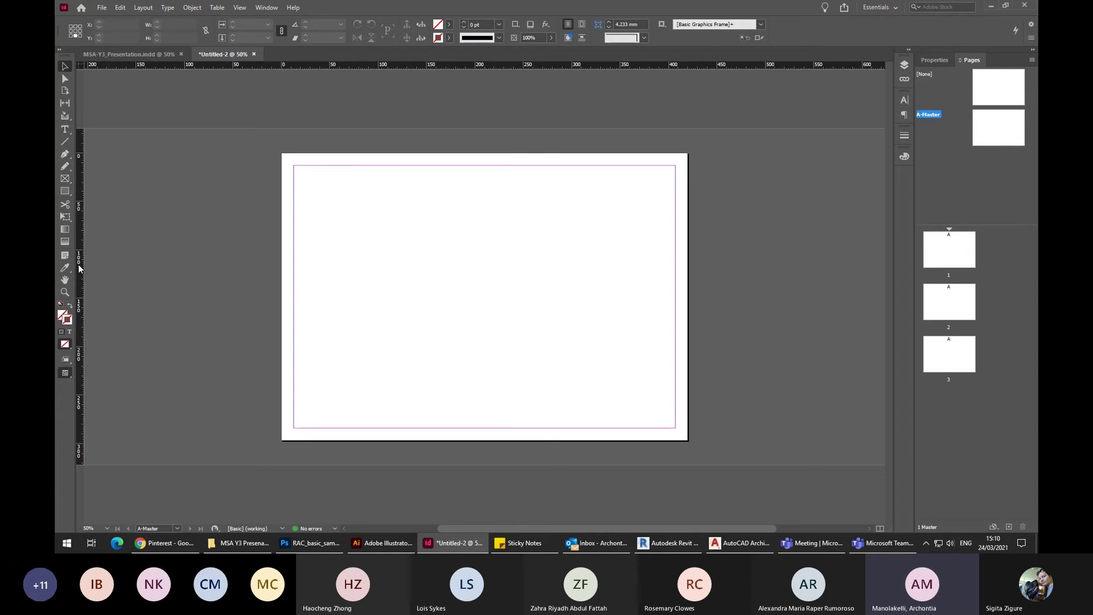
Add border guides on A-Master: vertical ones at about 24.75 mm and 392 mm, horizontal ones at about 27 mm and 268.5 mm.
drag(79, 289, 305, 276)
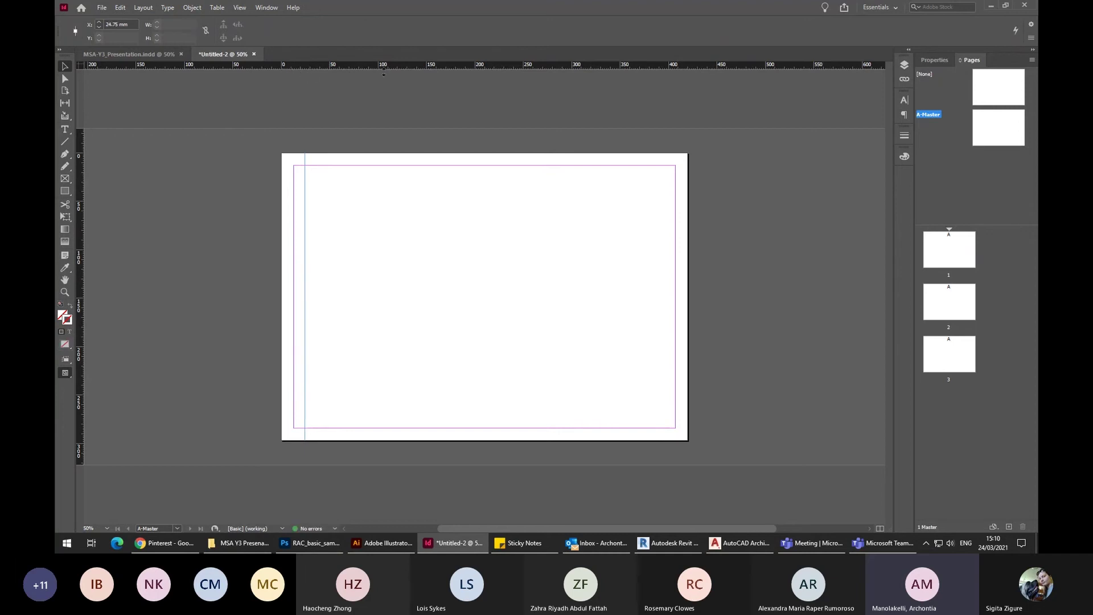
drag(383, 73, 383, 180)
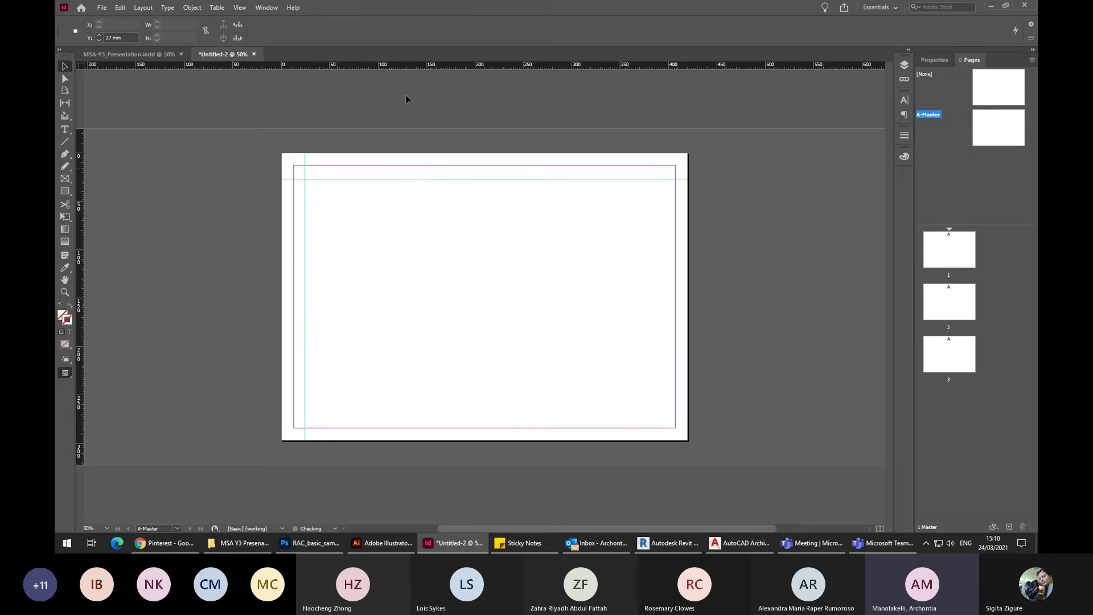
drag(432, 66, 425, 413)
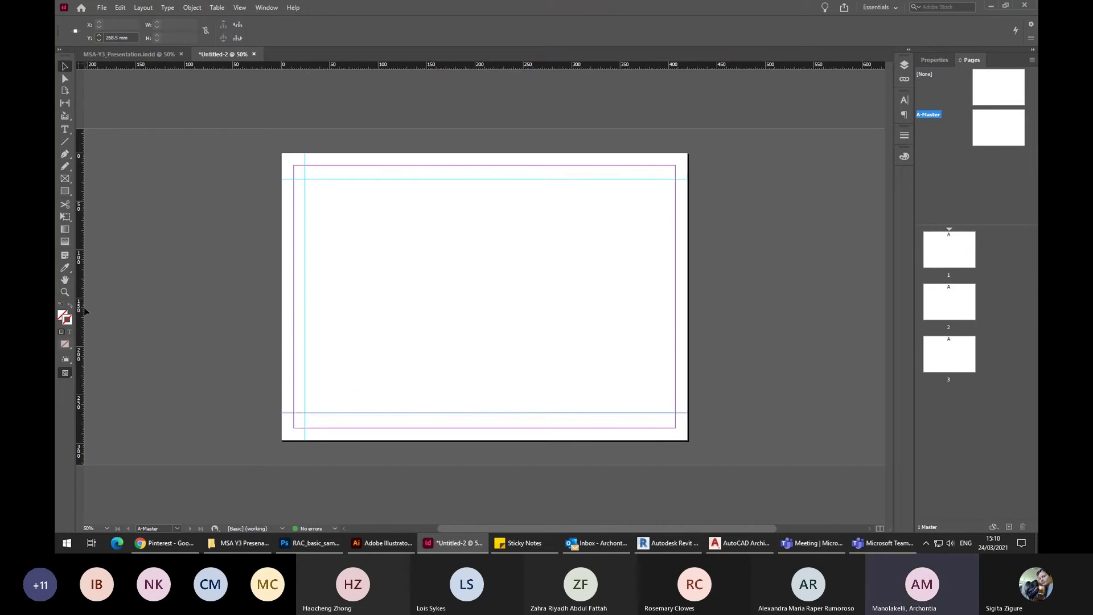
drag(83, 311, 660, 312)
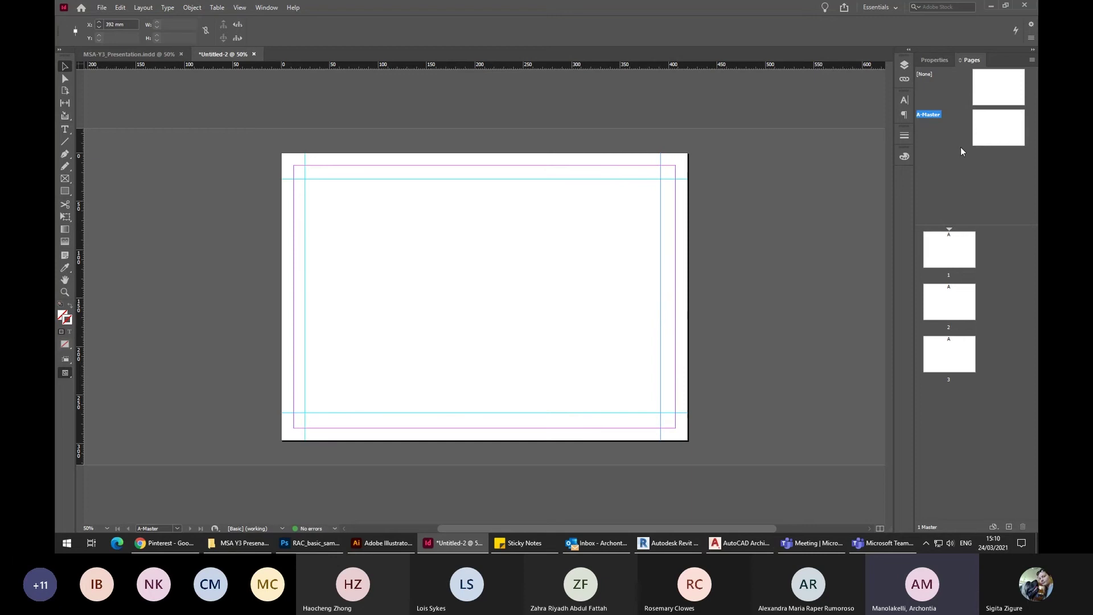
Look through pages 1 to 3 to check how the A-Master border guides carry over to them.
double_click(962, 253)
scroll(561, 276, down, 5)
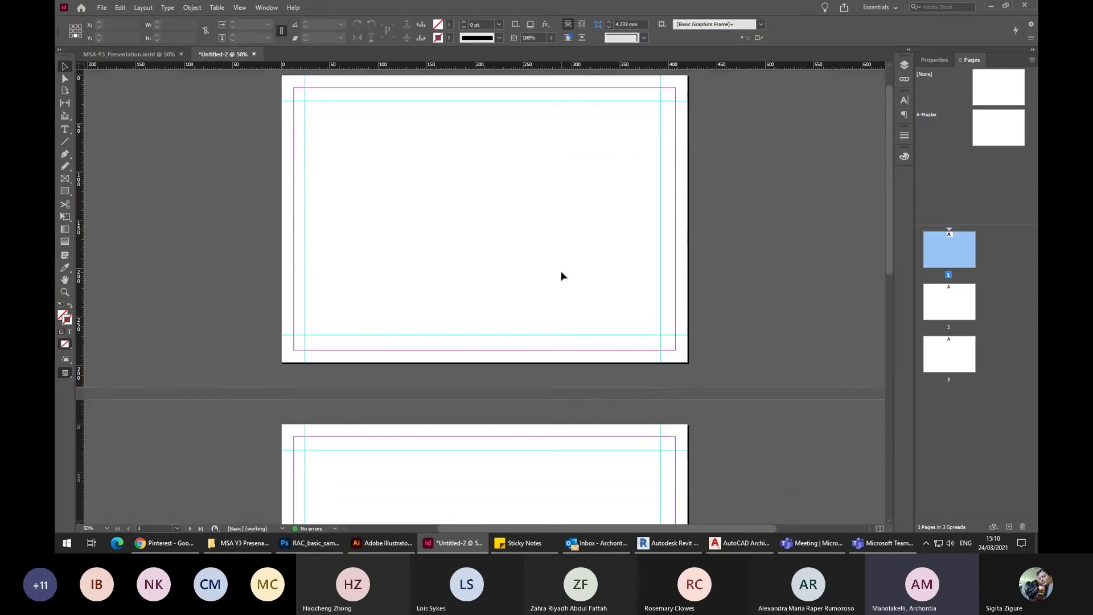
scroll(561, 276, down, 4)
scroll(561, 277, down, 4)
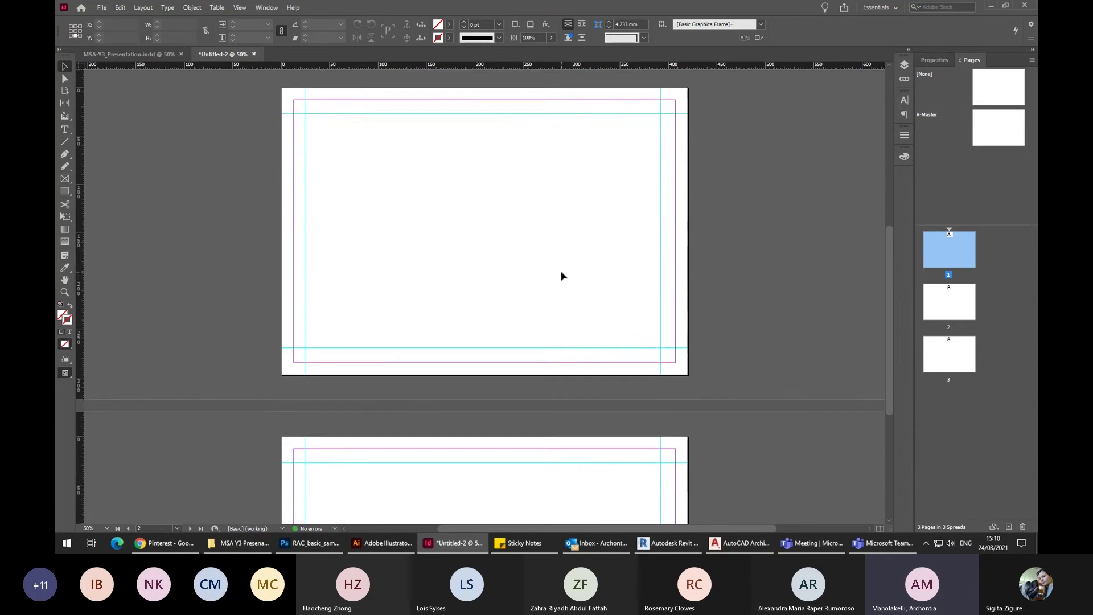
scroll(561, 276, up, 3)
scroll(319, 217, down, 7)
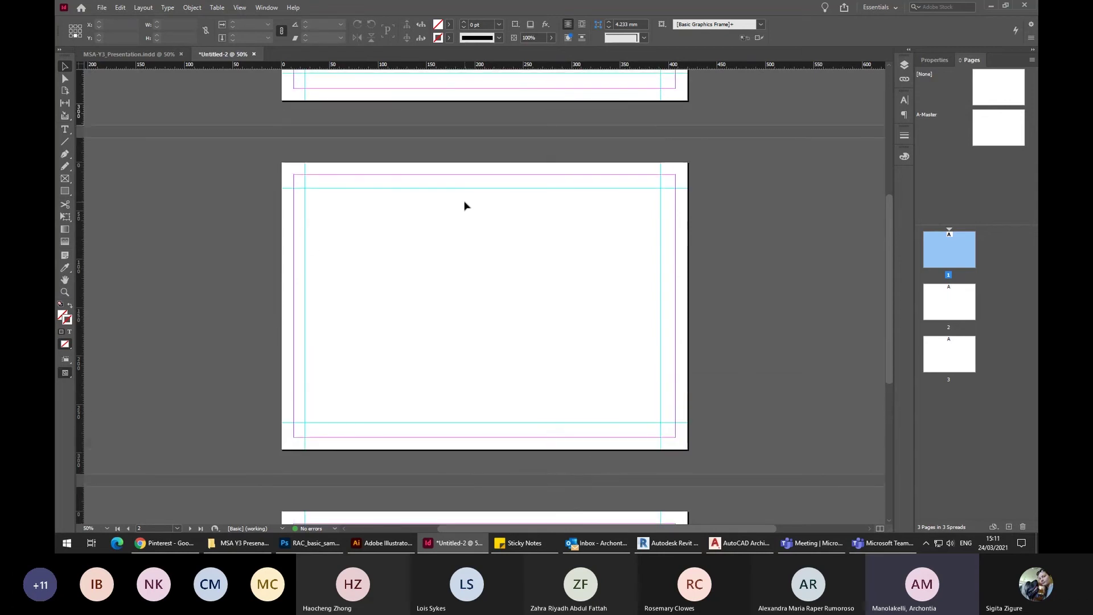
scroll(466, 206, up, 8)
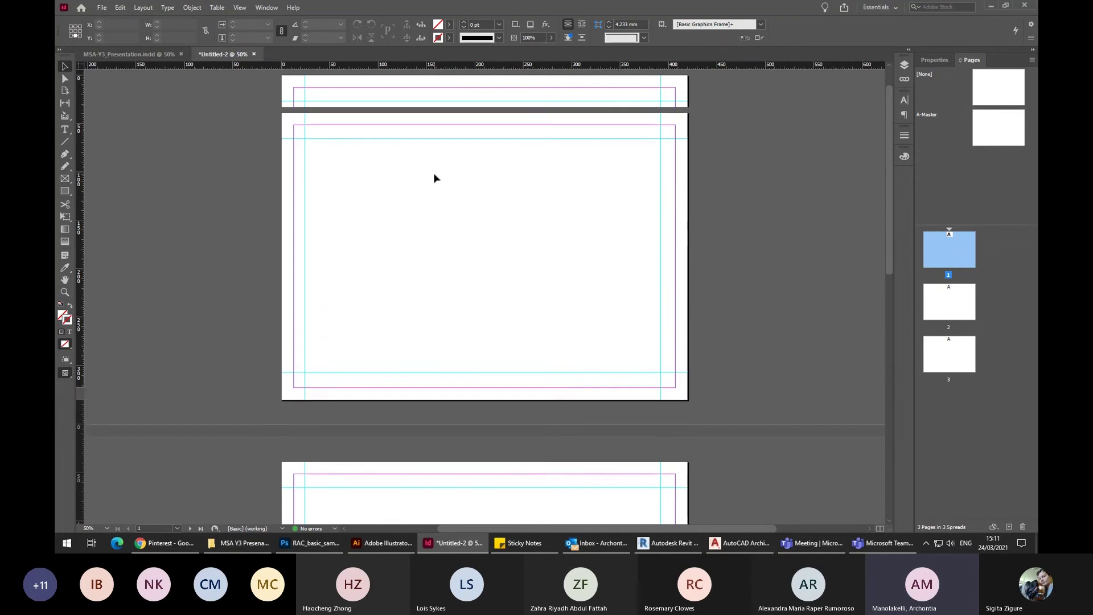
scroll(434, 178, down, 2)
scroll(434, 178, up, 2)
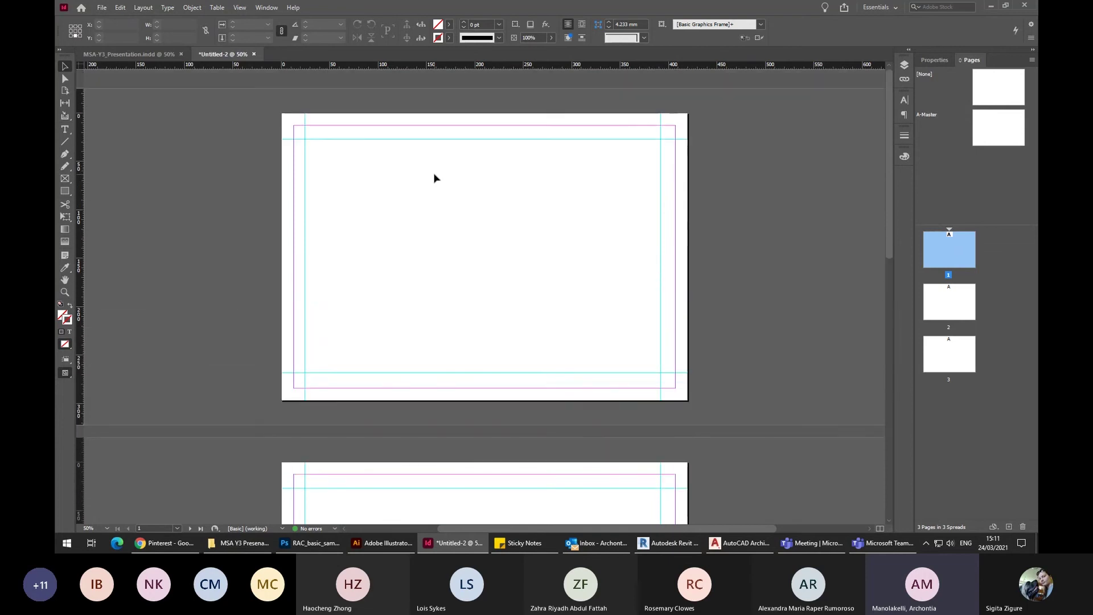
Switch between Normal and Preview screen modes to compare page 1 with and without its guides.
key(w)
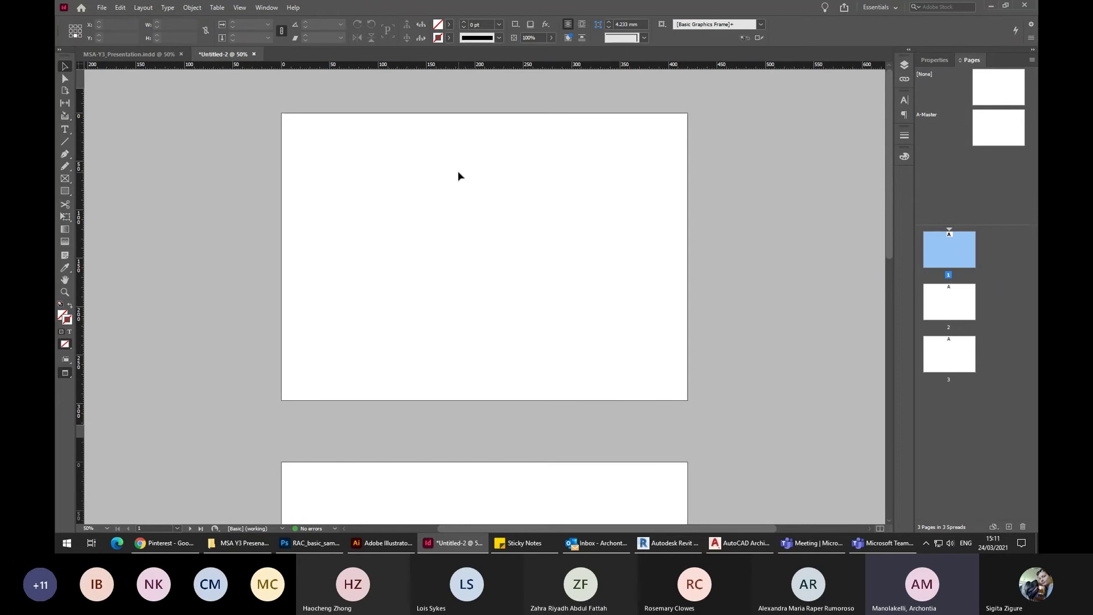
key(w)
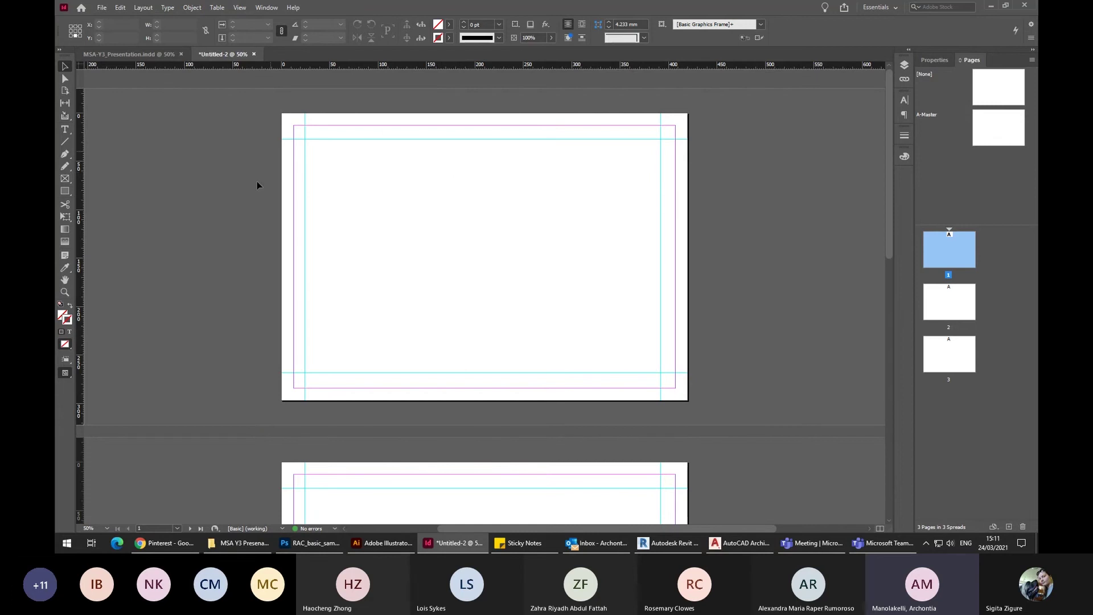
key(w)
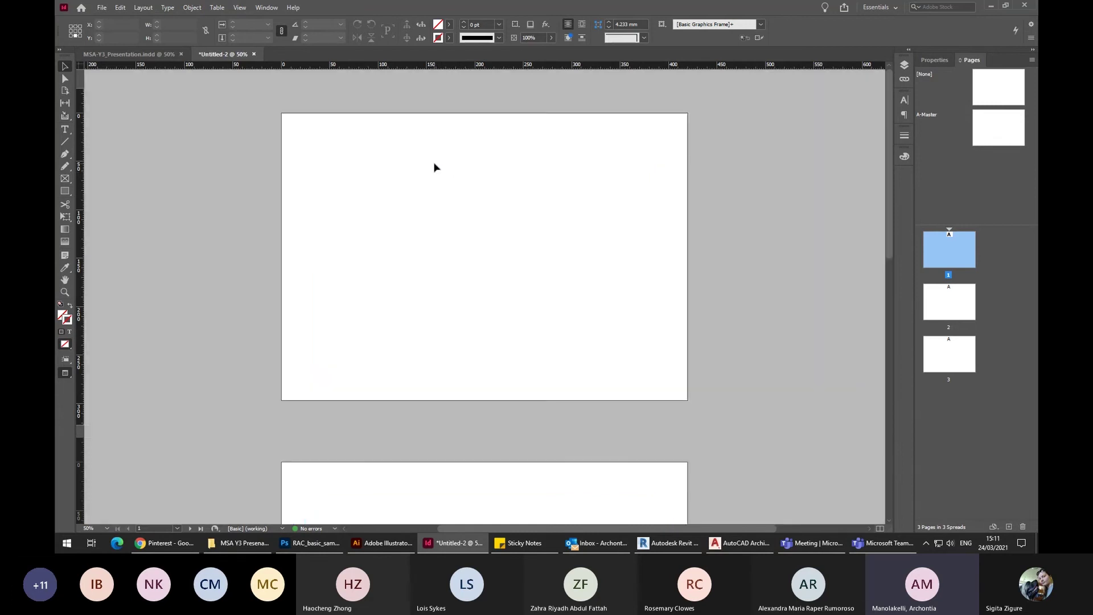
key(w)
key(w)
key(w)
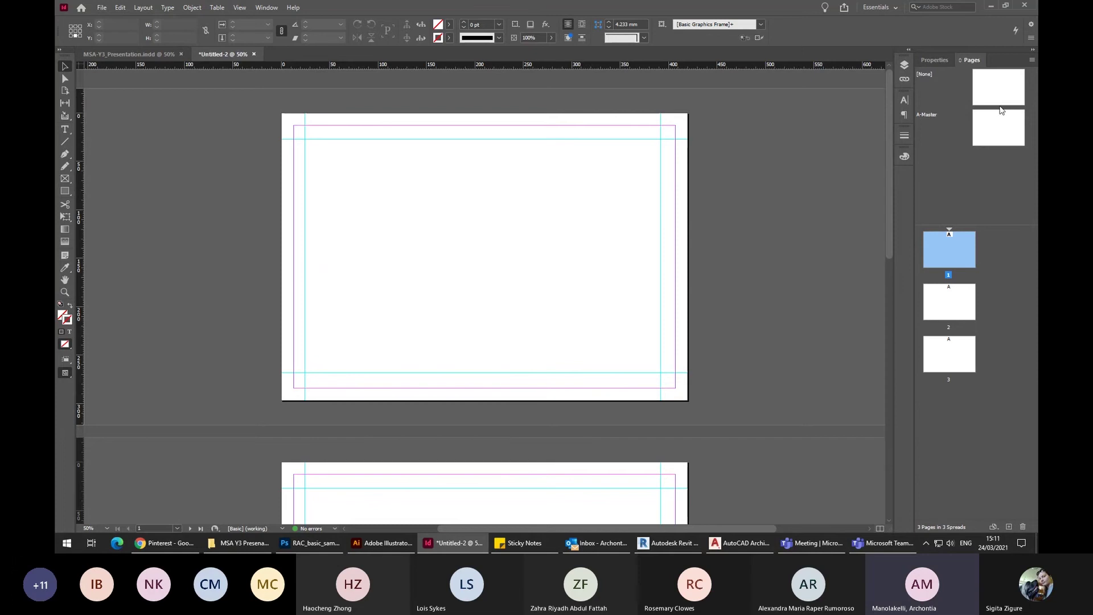
Add vertical column guides on A-Master at about 133.5 mm and 146 mm, plus a third midway between the latter and the right border guide.
double_click(993, 134)
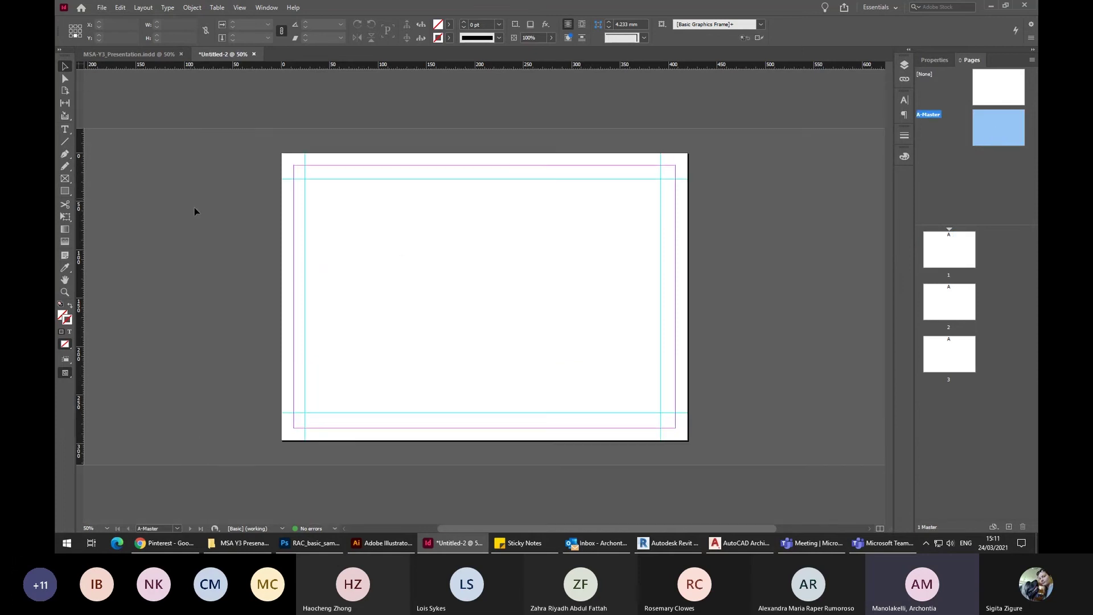
drag(84, 259, 410, 260)
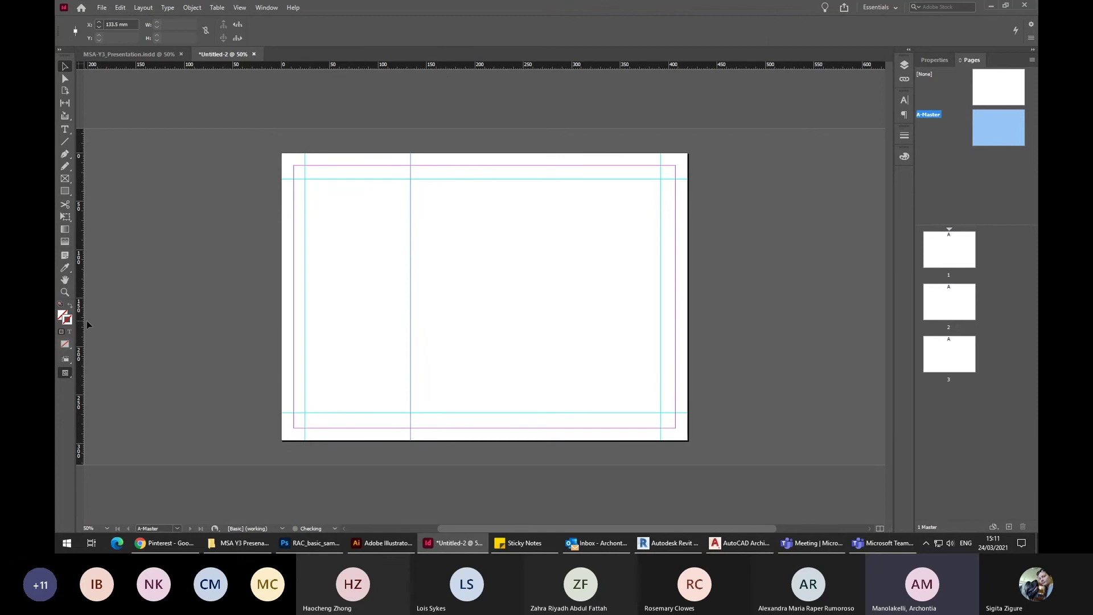
drag(84, 325, 422, 291)
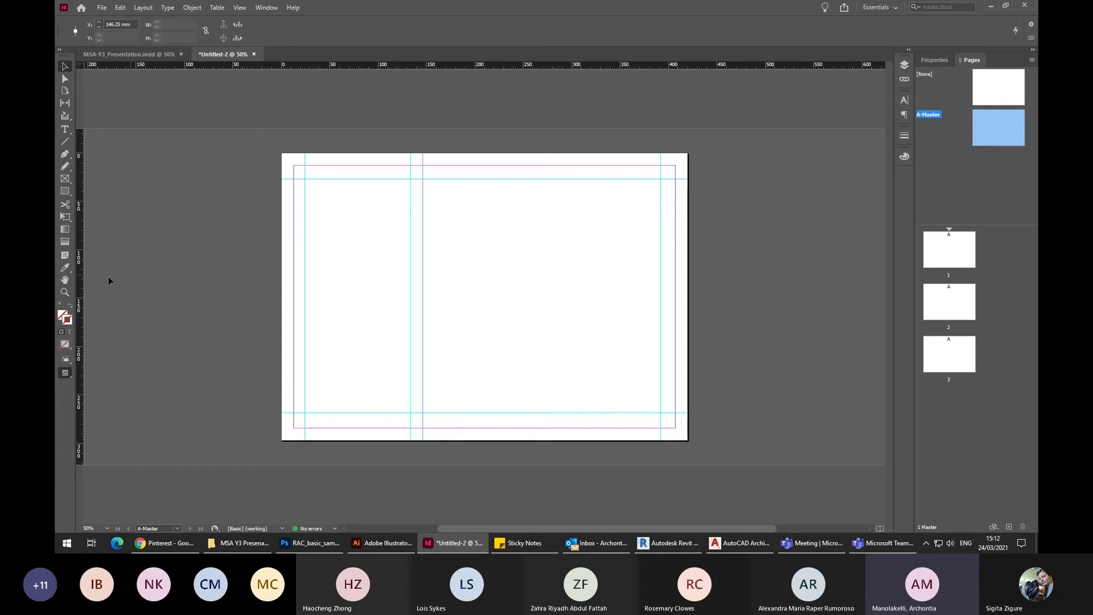
drag(81, 281, 542, 285)
click(600, 294)
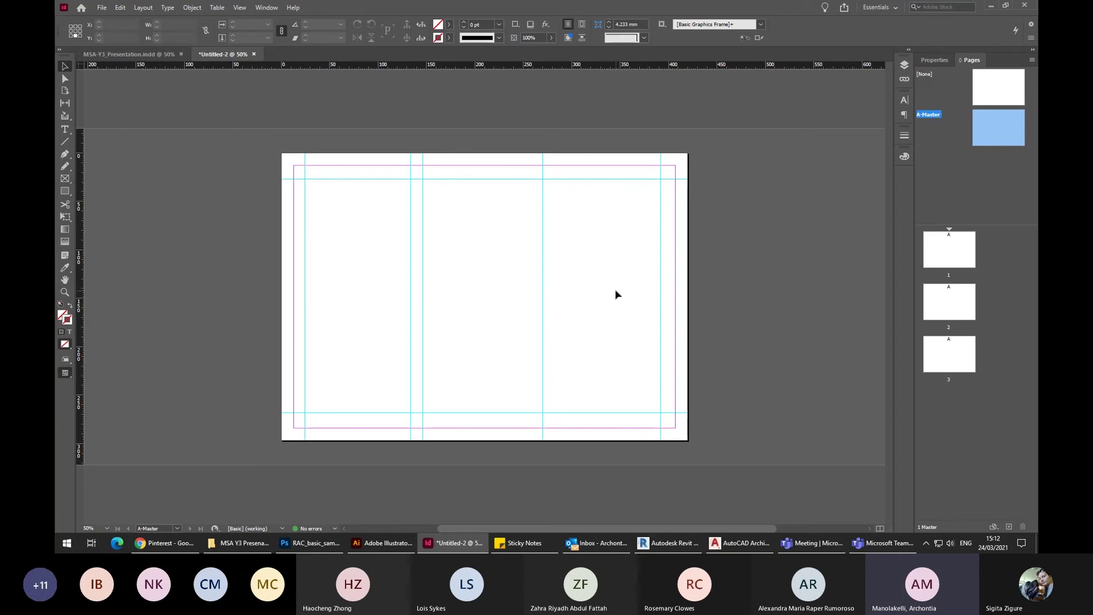
View the document pages from page 1 to check the new column guides on them.
key(ctrl+equal)
double_click(965, 252)
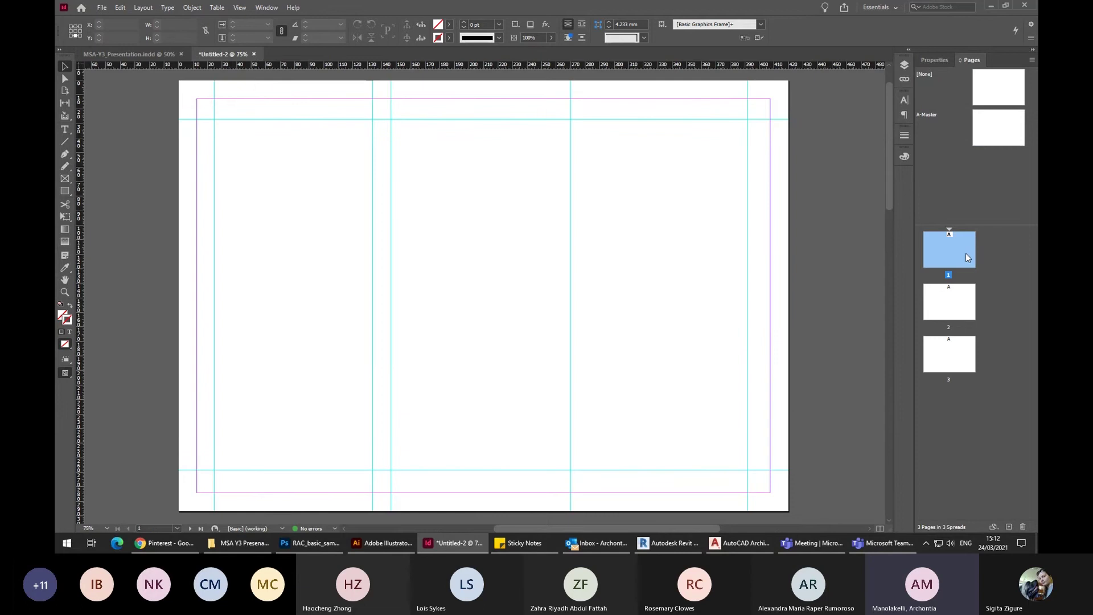
key(ctrl+minus)
key(ctrl+minus)
key(ctrl+minus)
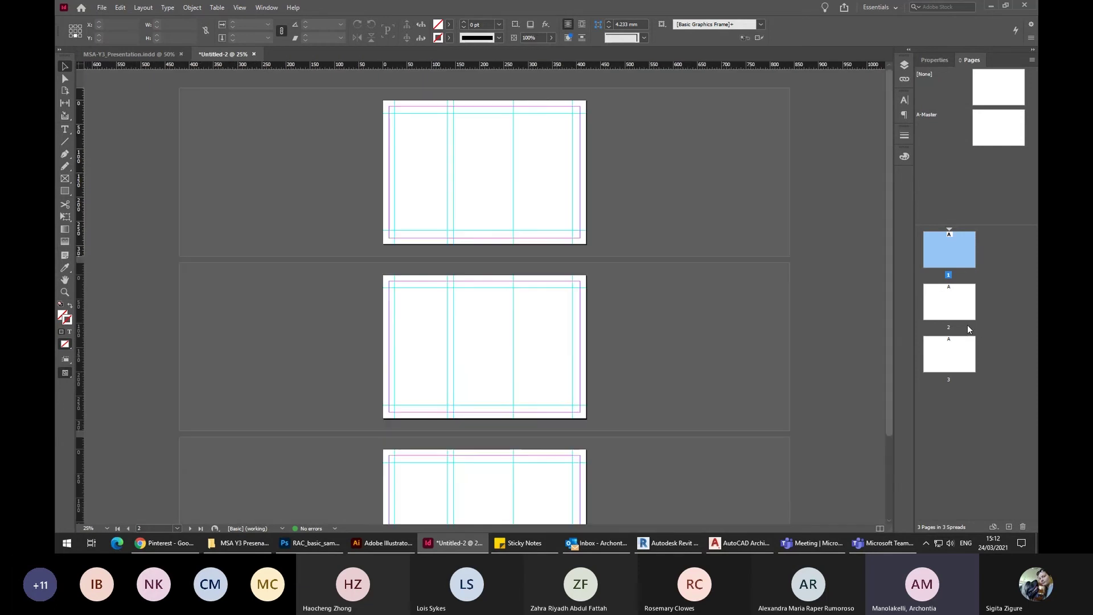
key(ctrl+equal)
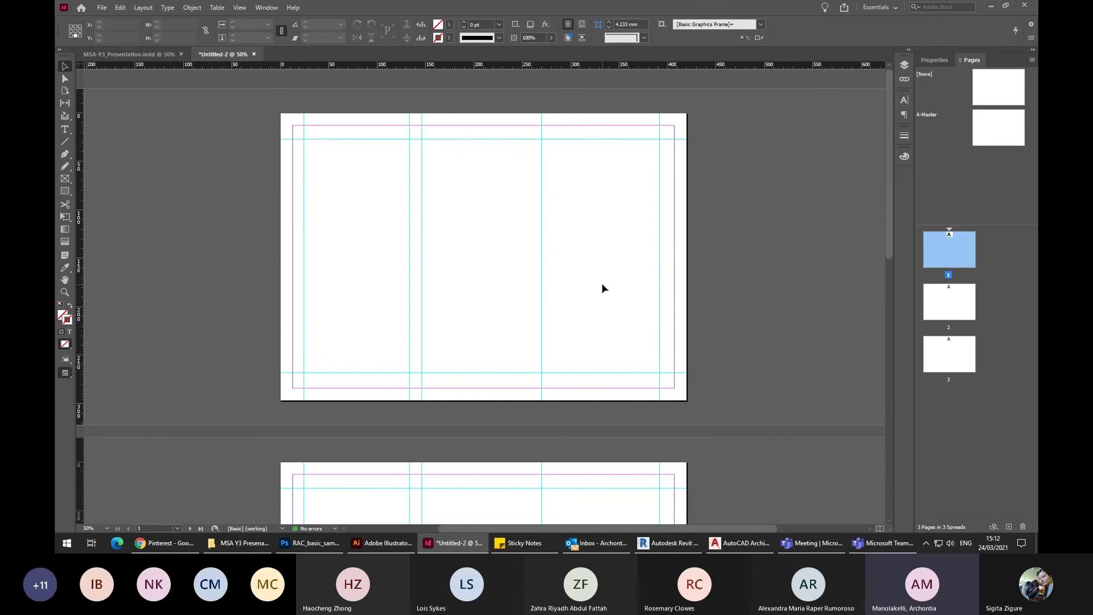
Duplicate the A-Master spread and add a horizontal guide at about 146.5 mm across the middle of the copy.
right_click(994, 136)
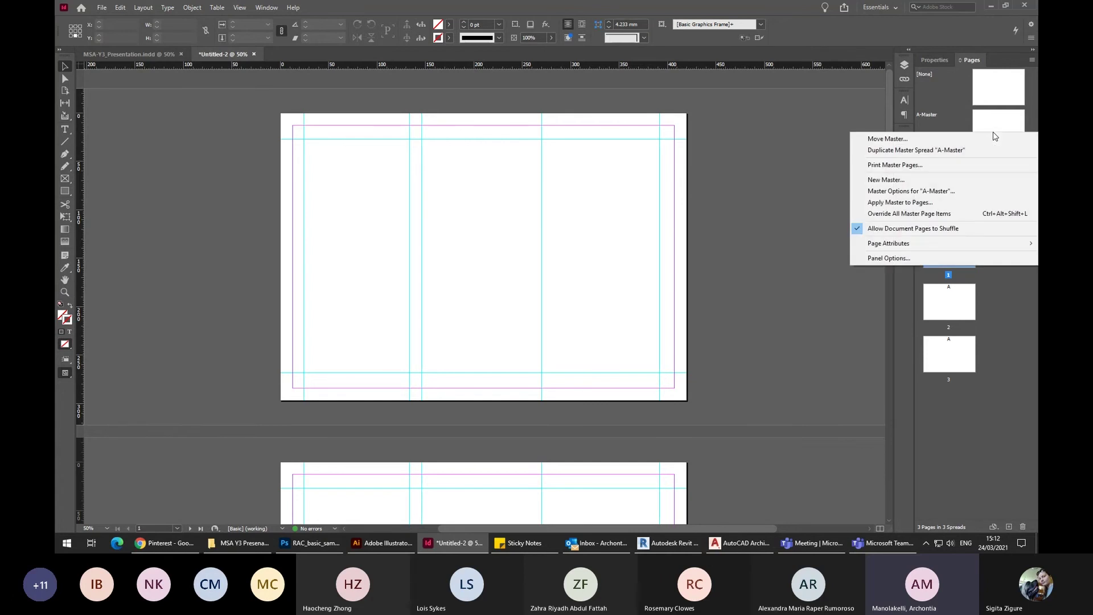
click(930, 150)
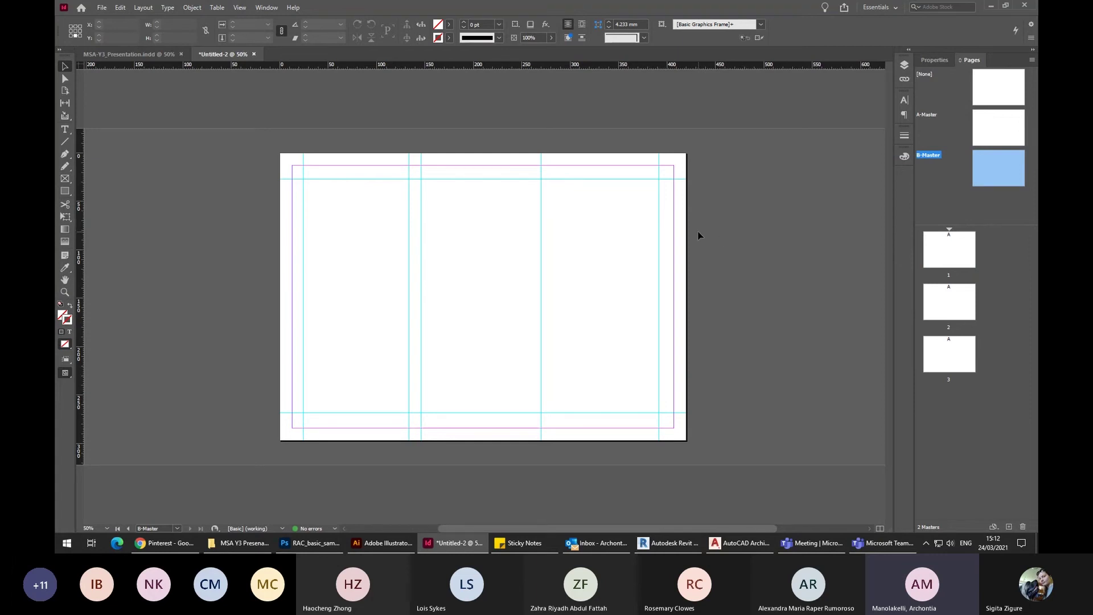
drag(533, 64, 551, 296)
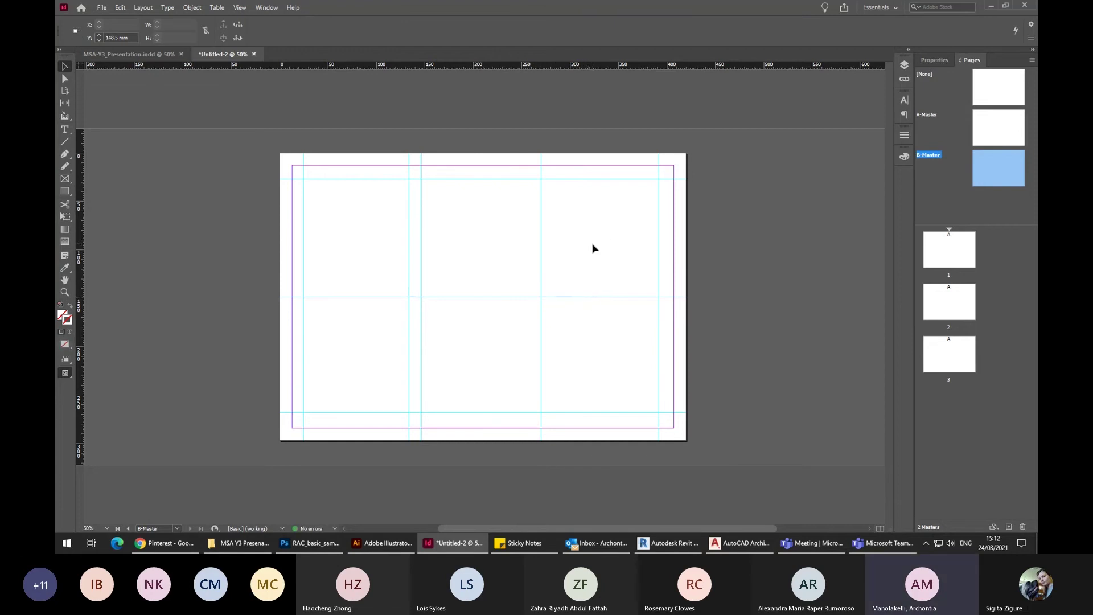
click(592, 266)
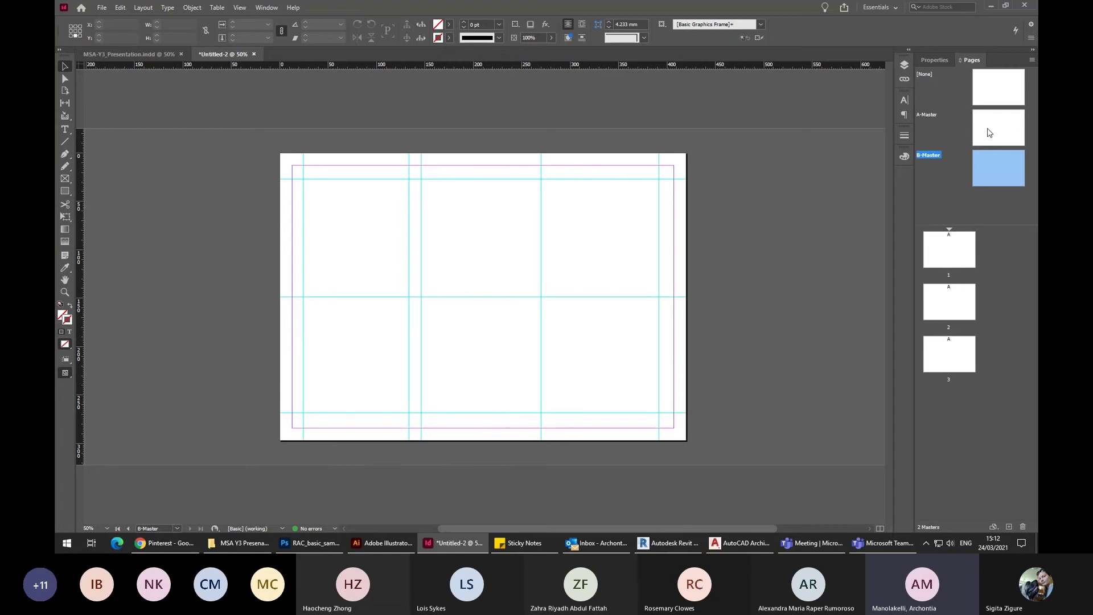
Apply B-Master to page 1 and inspect its layout against the other pages.
double_click(965, 246)
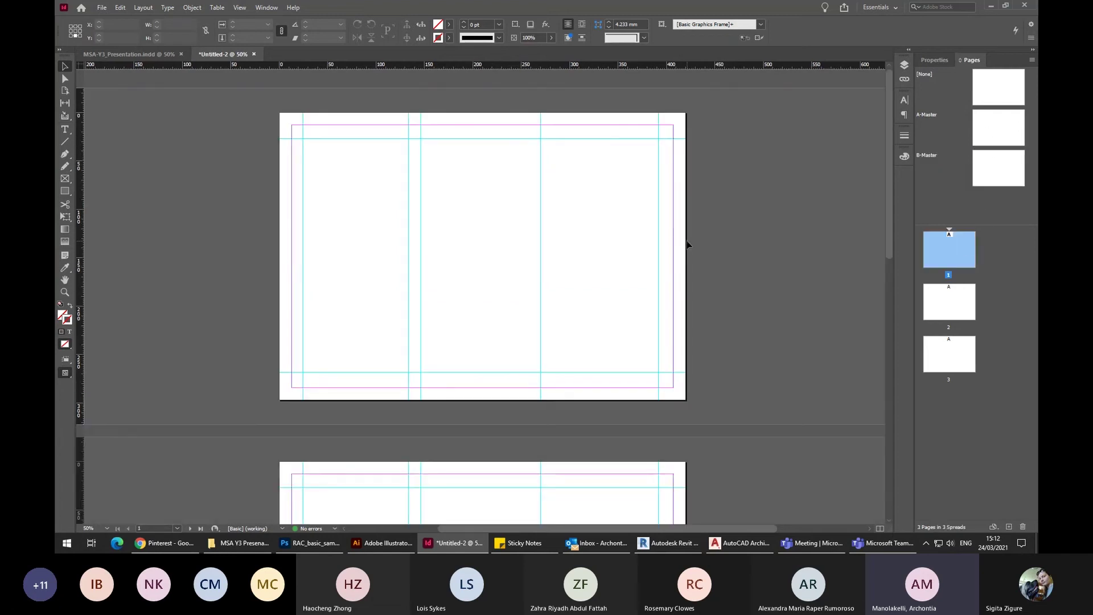
scroll(688, 245, down, 4)
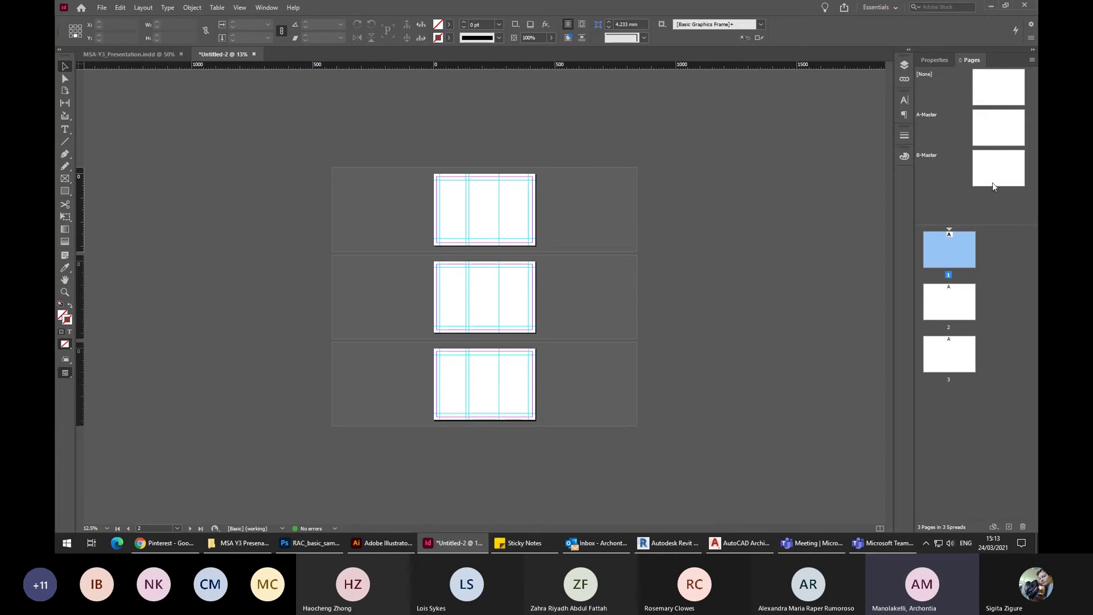
drag(992, 186, 945, 257)
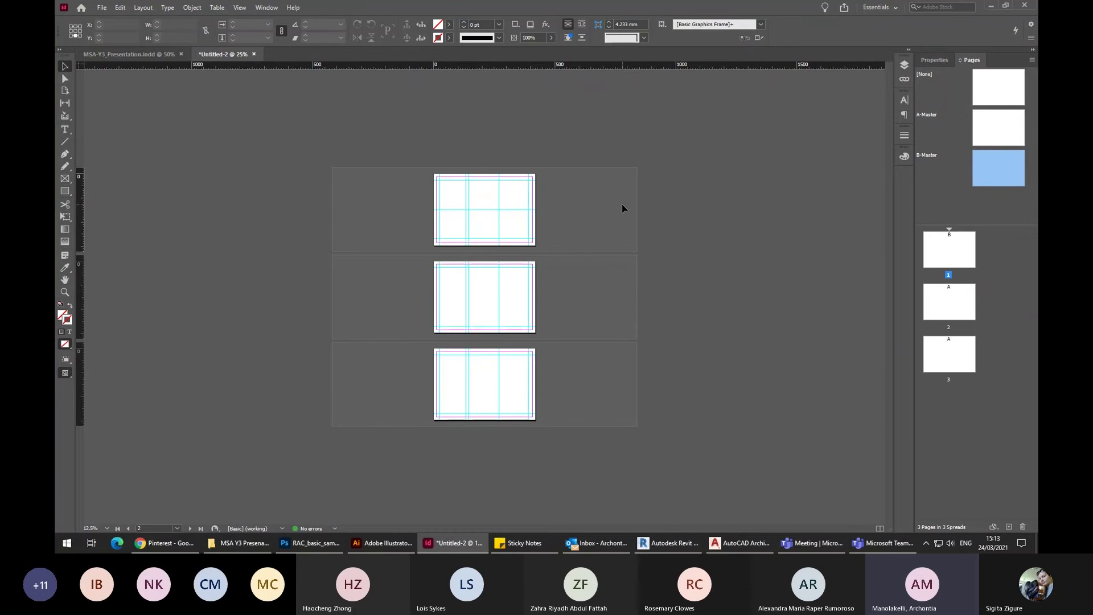
key(ctrl+=)
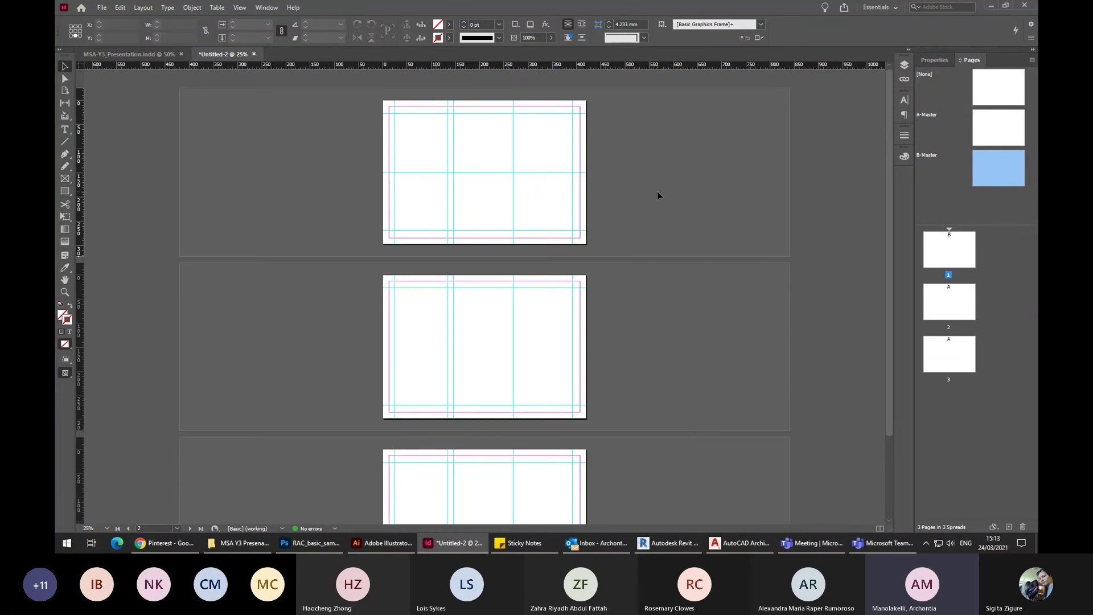
key(ctrl+=)
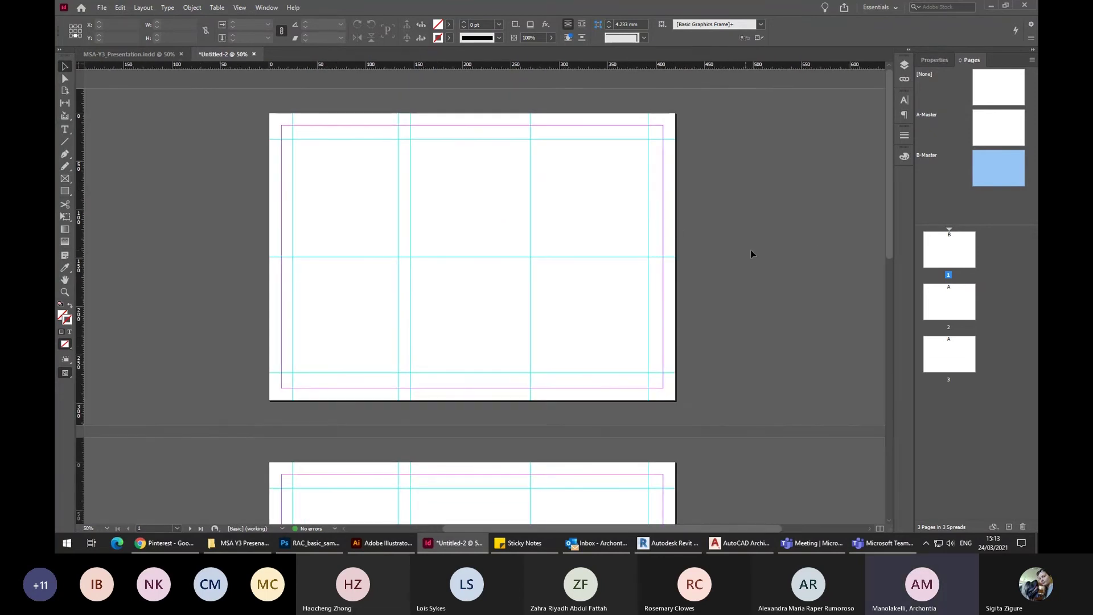
Draw a text frame about 109 mm wide and 16.5 mm high across A-Master's first column, and a second frame above it.
double_click(1017, 132)
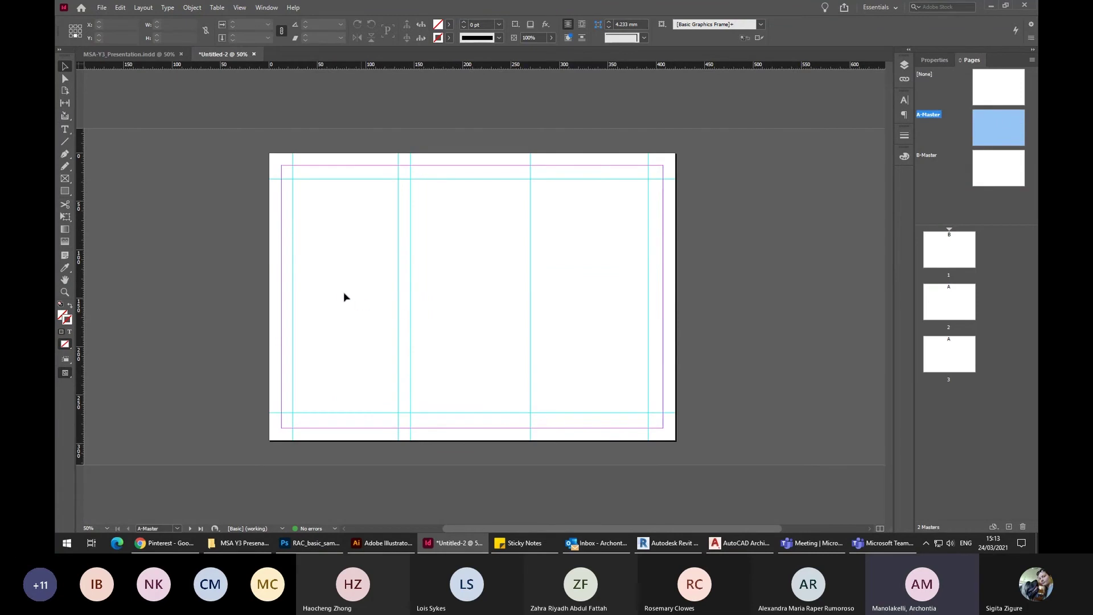
click(66, 130)
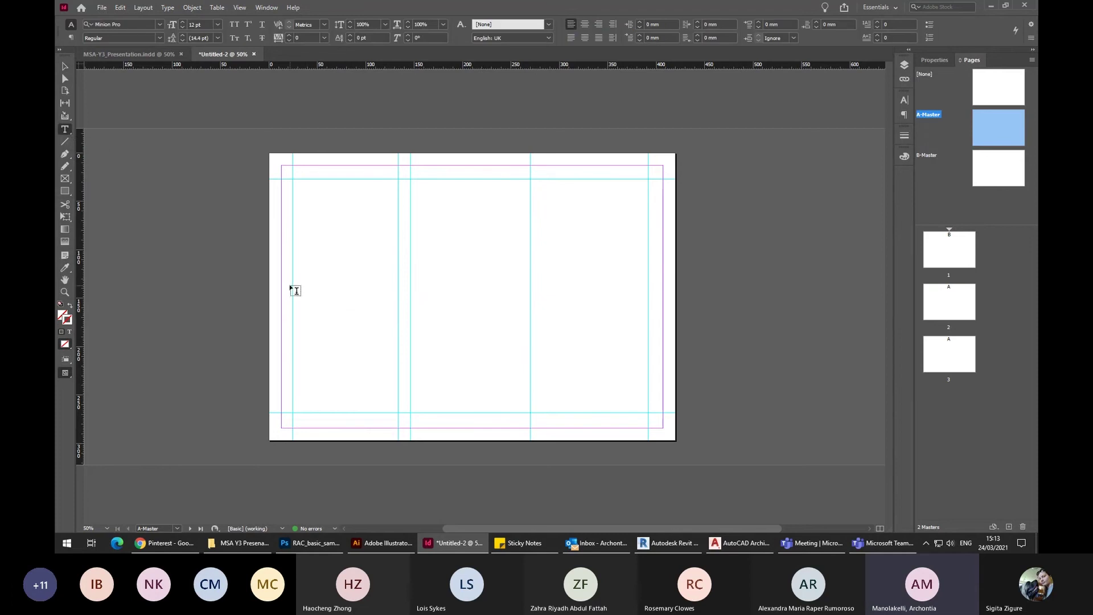
drag(292, 287, 398, 303)
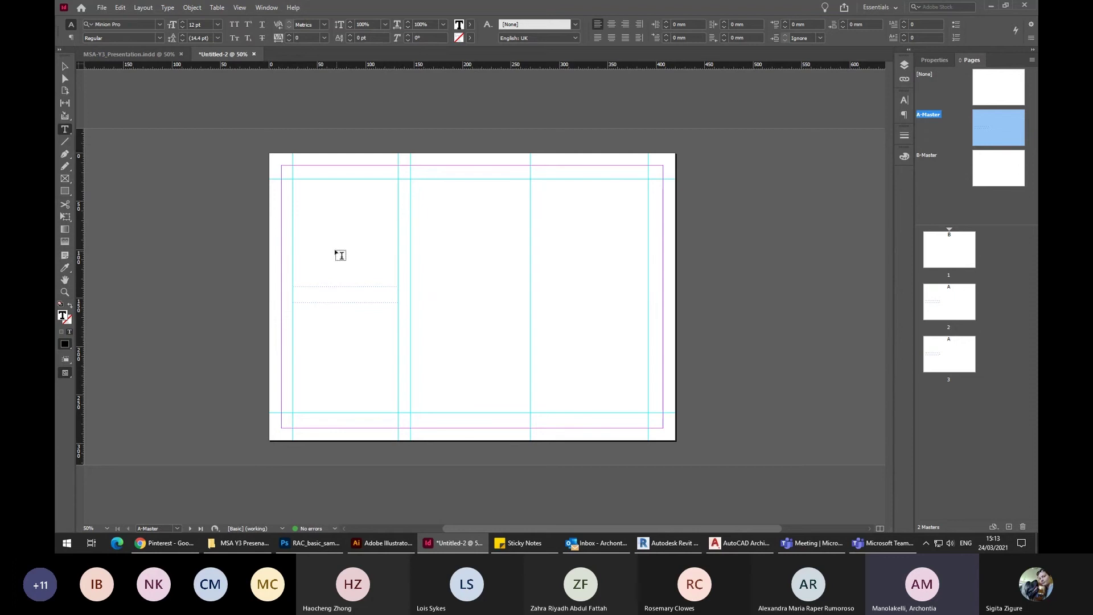
drag(314, 238, 410, 277)
Enter the placeholder text "Title" in the lower text frame on A-Master.
click(309, 292)
text(Tit)
key(ctrl+=)
text(le)
key(Escape)
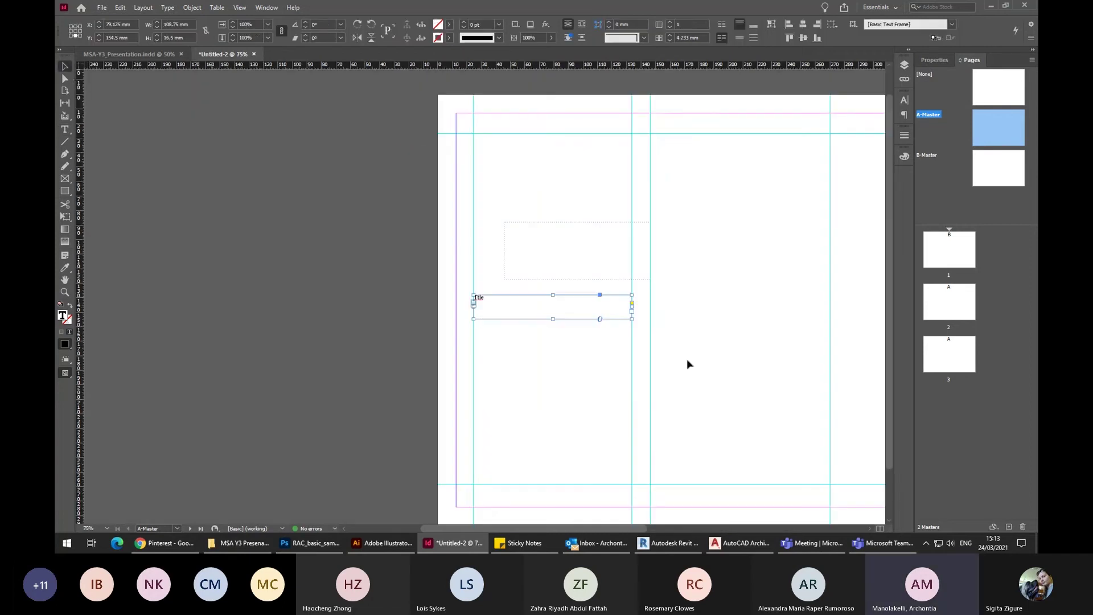
Duplicate the "Title" text frame on A-Master straight down, placing the copy at about Y 180 mm.
click(712, 373)
drag(720, 380, 594, 362)
double_click(338, 274)
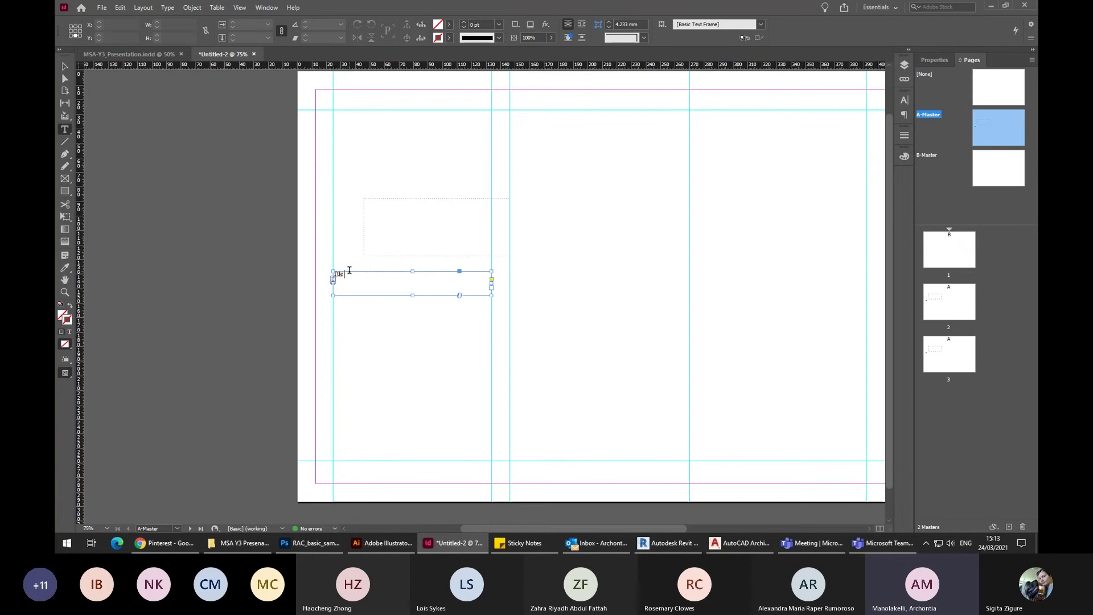
right_click(339, 275)
click(371, 283)
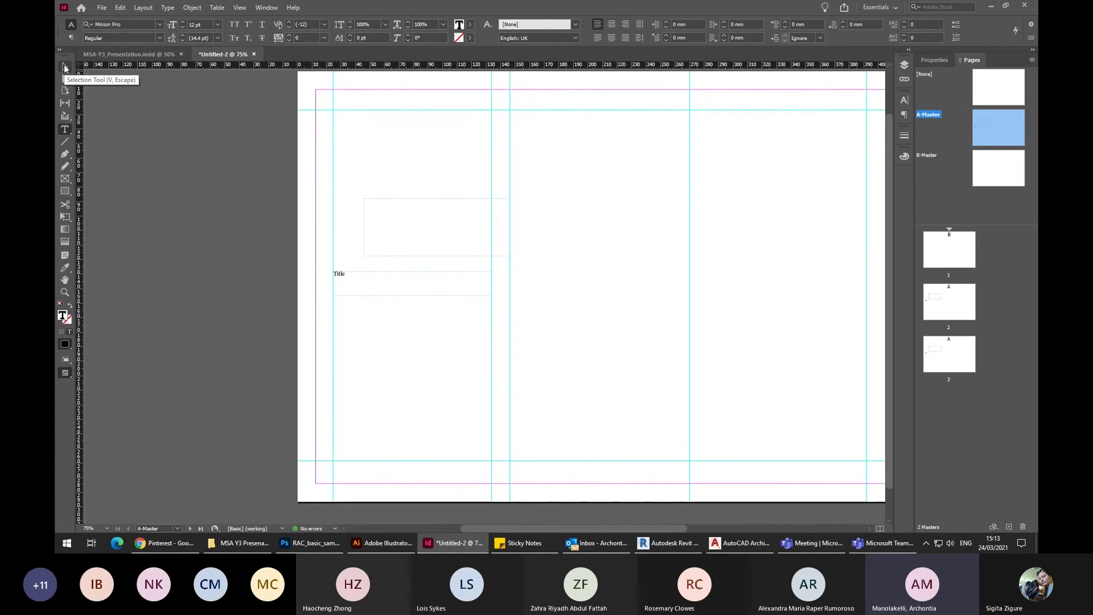
click(64, 68)
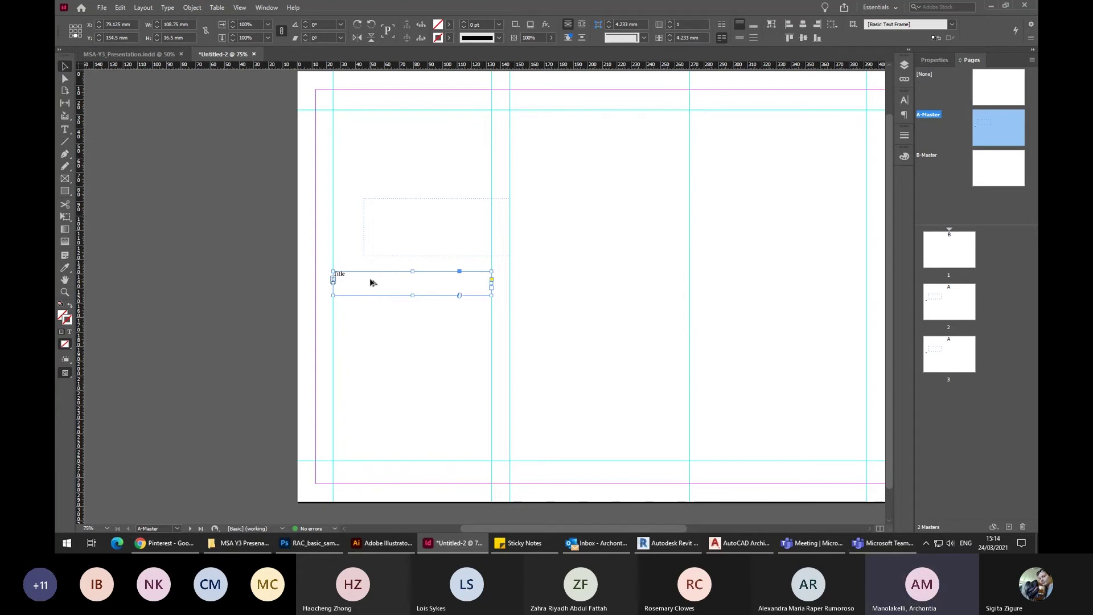
drag(371, 283, 367, 318)
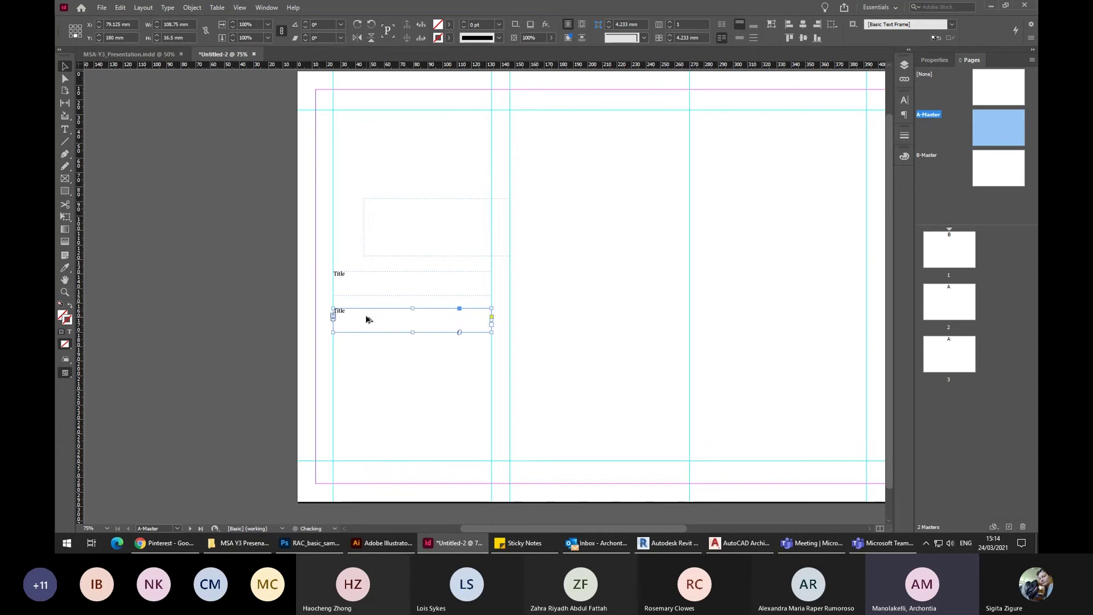
Change the placeholder text in the copied frame to "Sub Title".
double_click(414, 332)
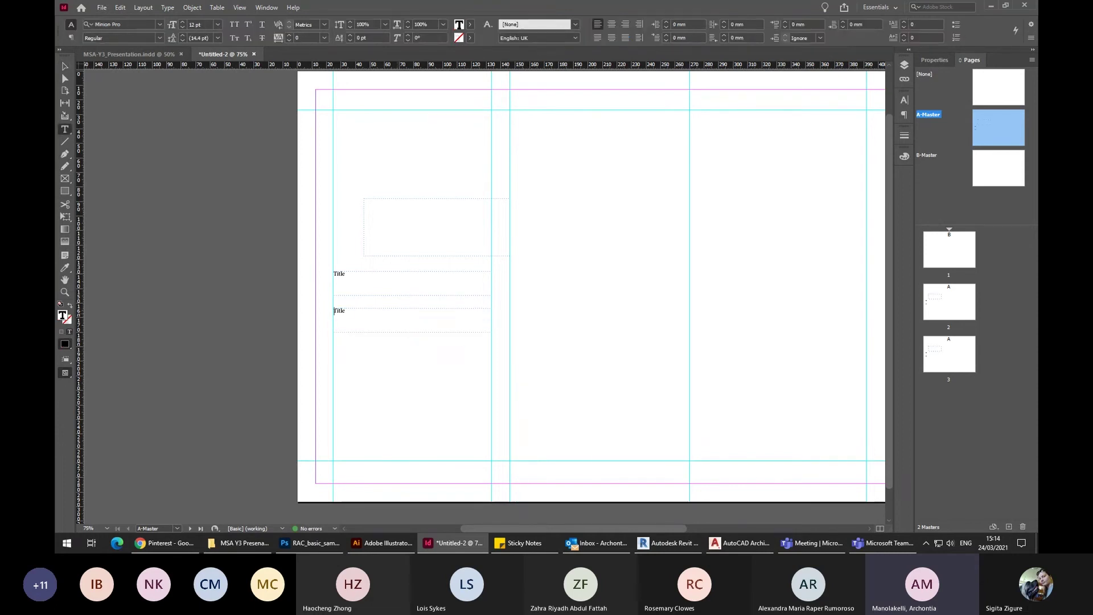
text(Sub)
click(65, 66)
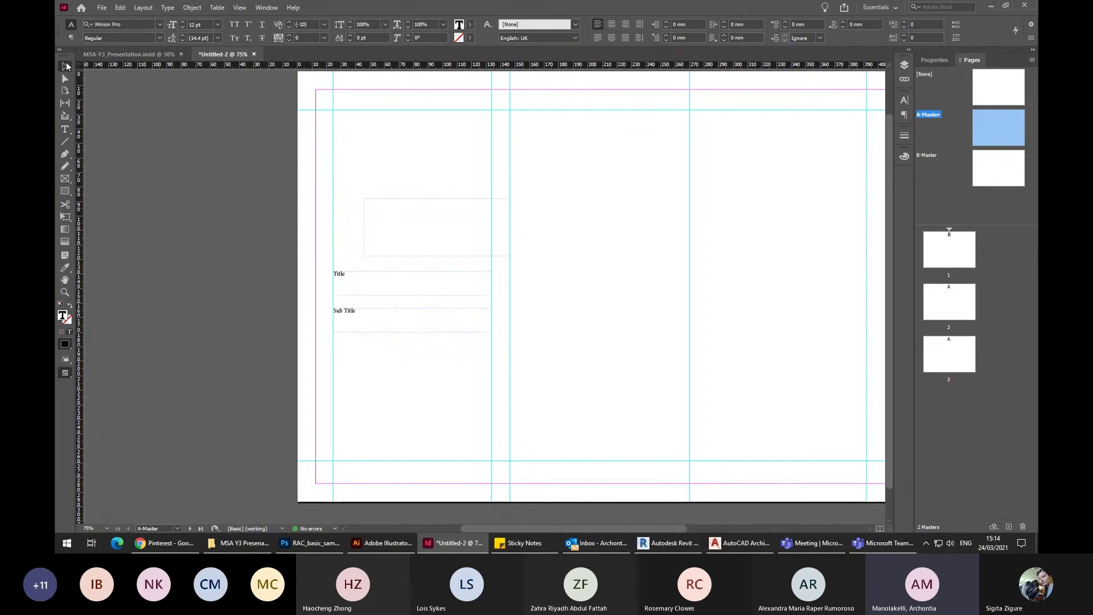
Duplicate the "Sub Title" frame below itself and extend the copy down to the lower guide, about 81.5 mm high.
click(390, 319)
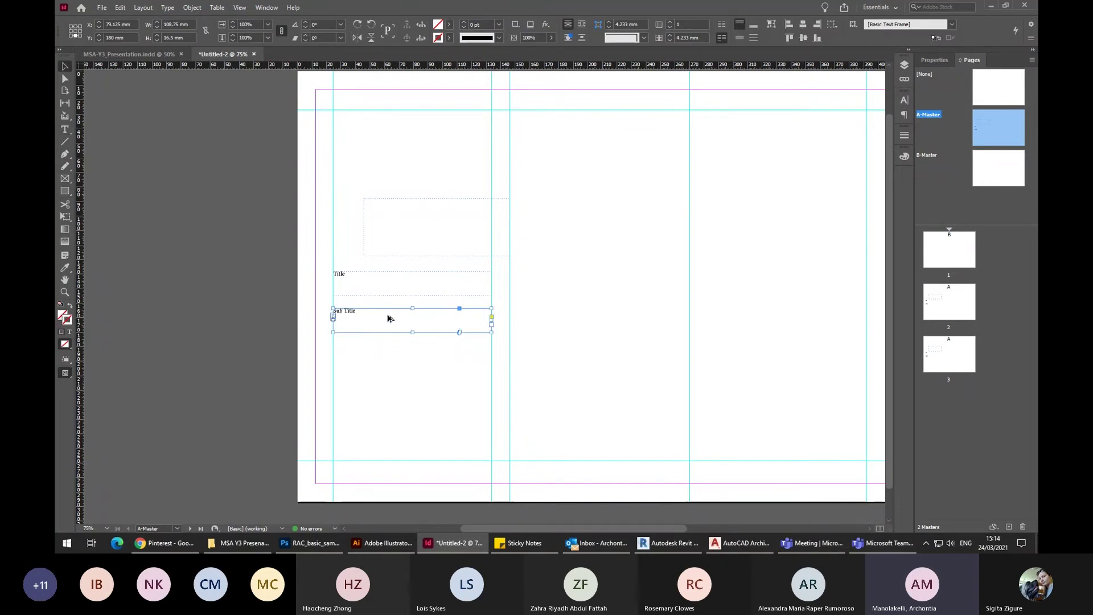
drag(389, 318, 390, 353)
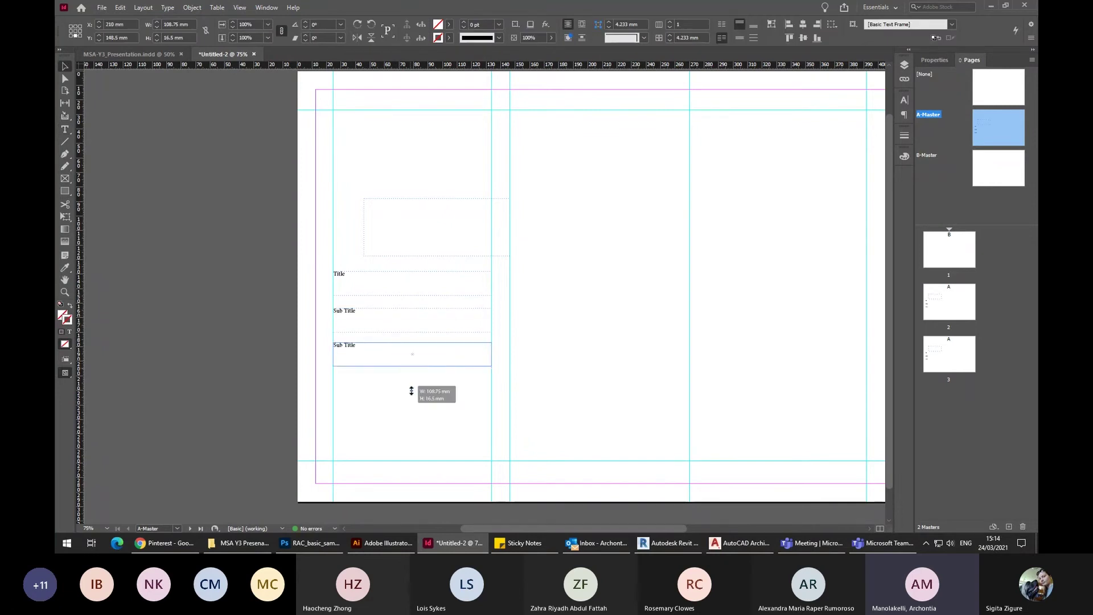
drag(411, 391, 415, 461)
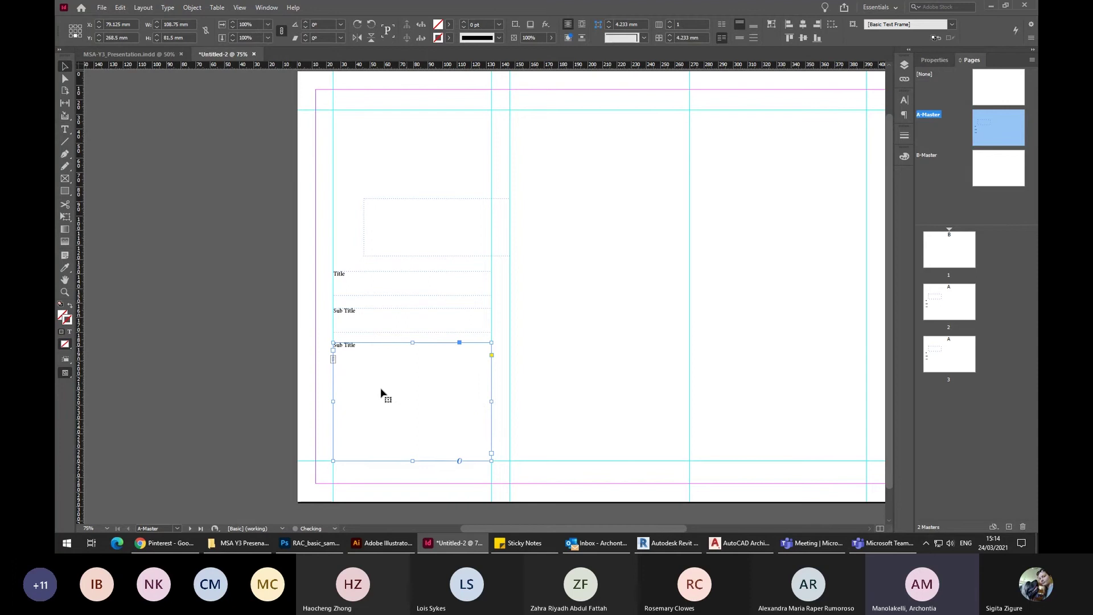
Replace the text in the tall lower frame with "MAin text".
double_click(352, 356)
triple_click(355, 347)
text(M)
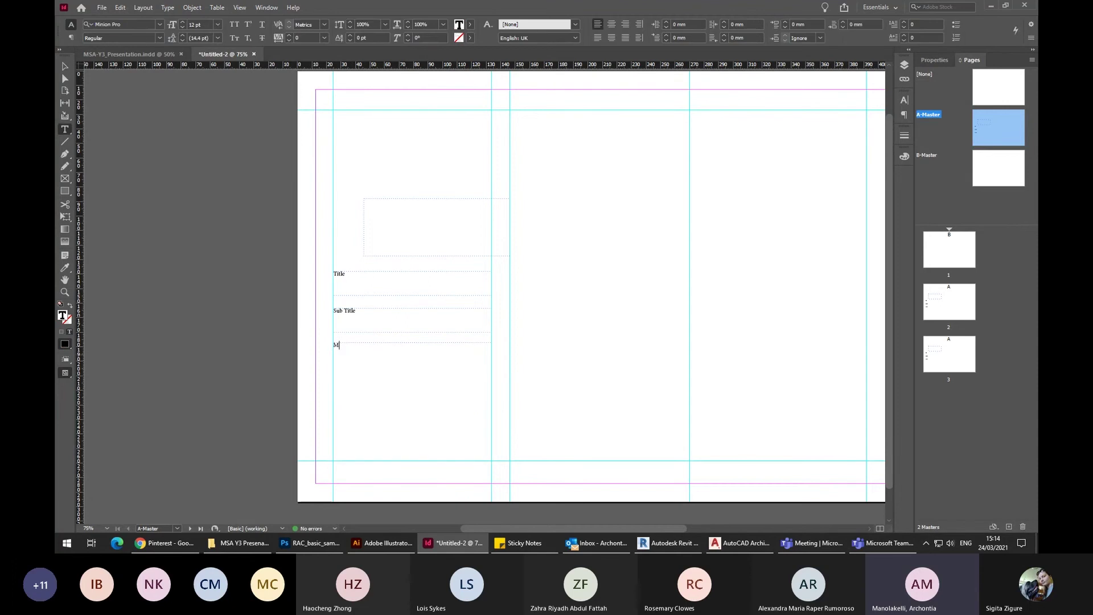
text(Ain)
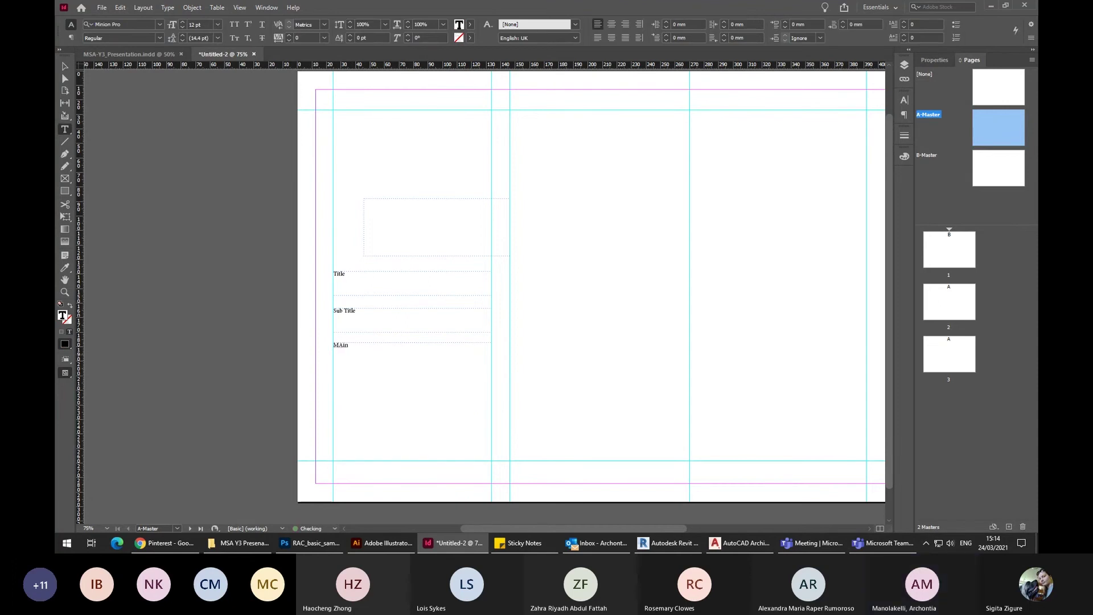
text( text)
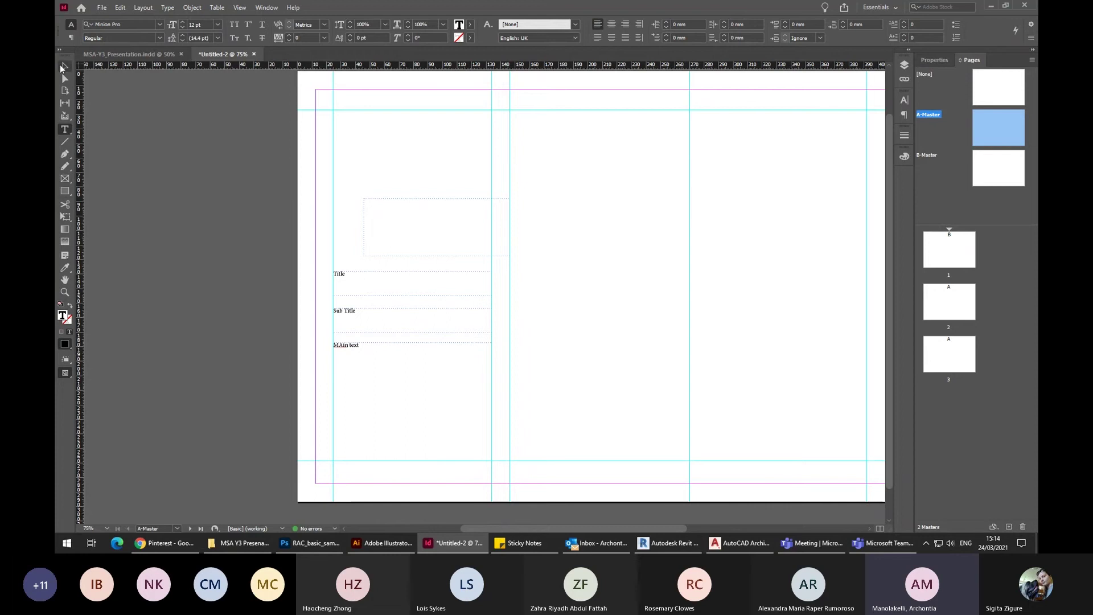
Delete the empty text frame above the "Title" frame on A-Master.
click(63, 67)
click(423, 205)
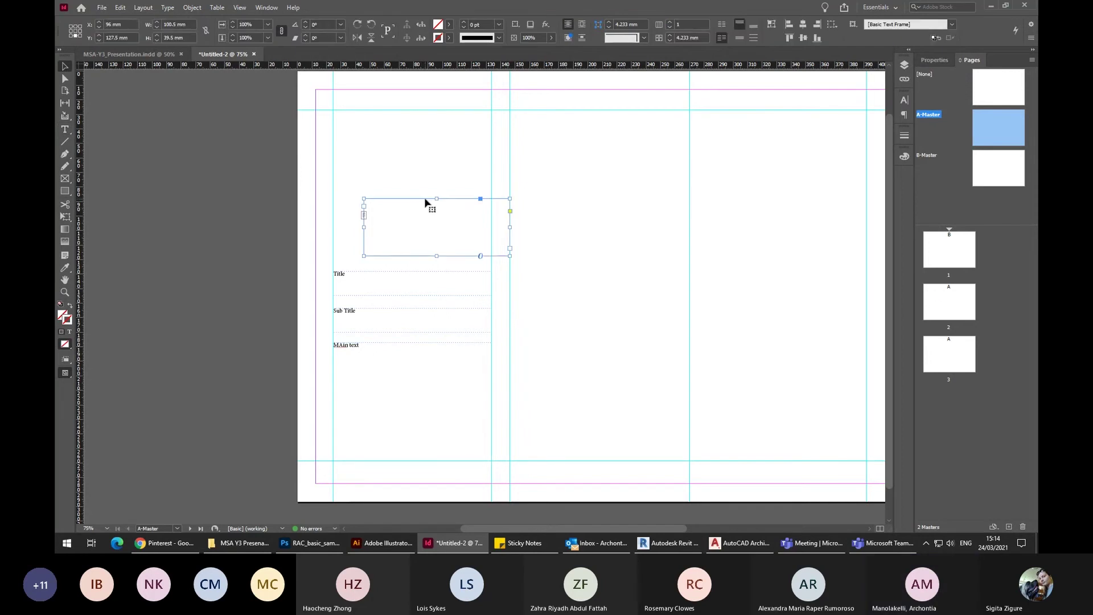
key(Delete)
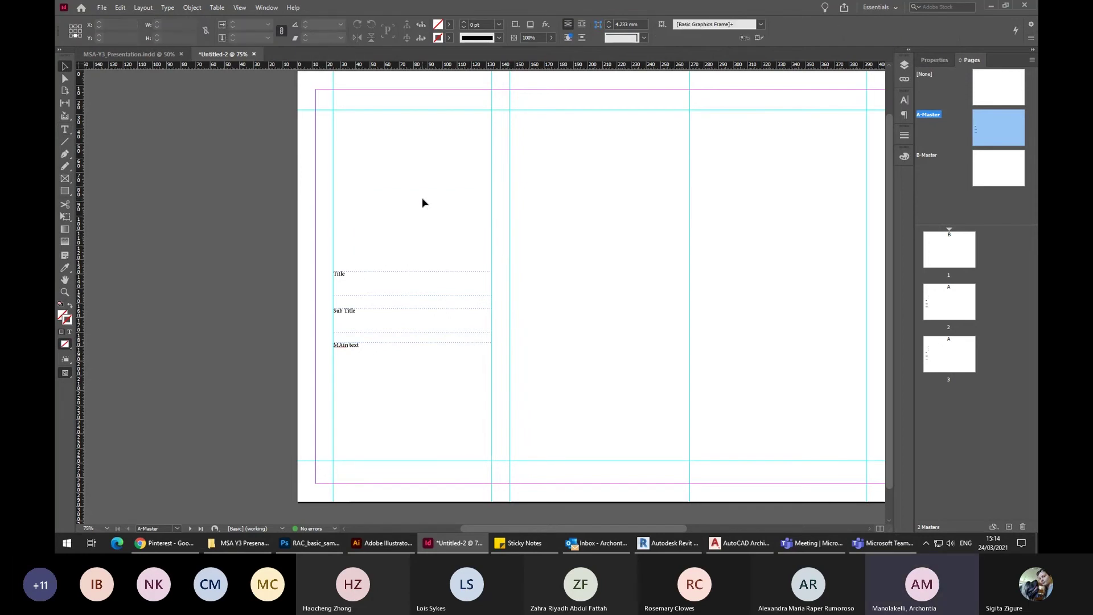
Examine how the A-Master placeholders appear on pages 2 and 3, and return to the A-Master spread.
click(961, 314)
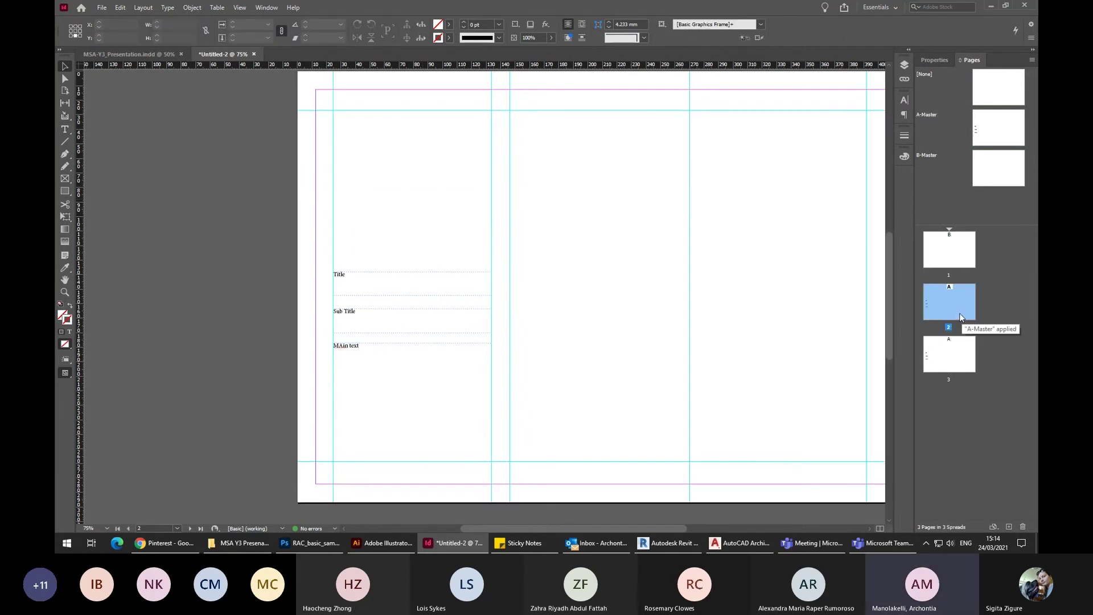
double_click(958, 313)
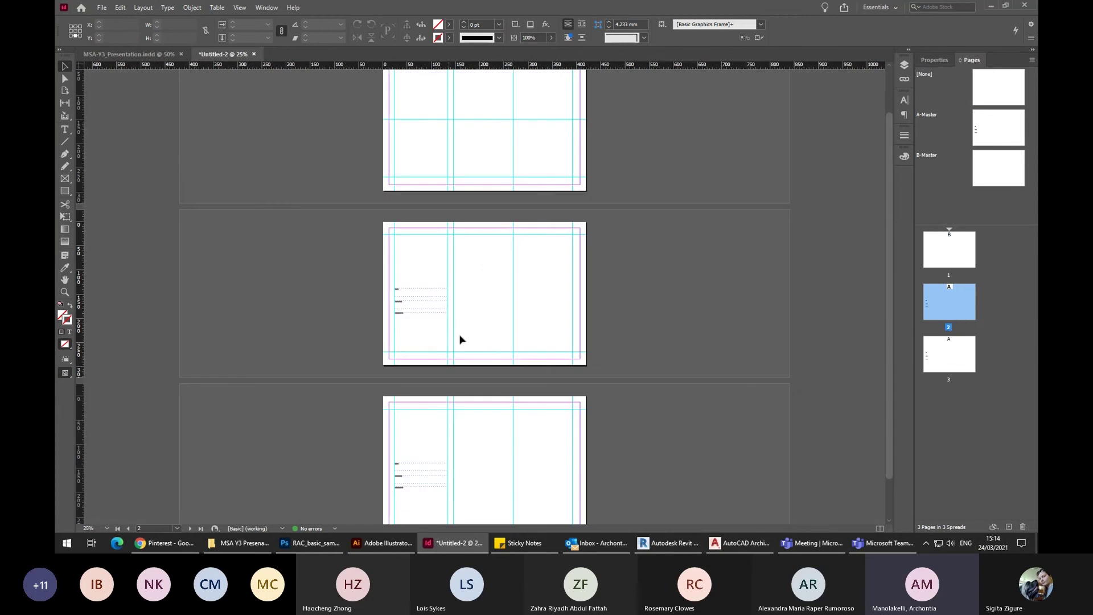
scroll(461, 340, down, 2)
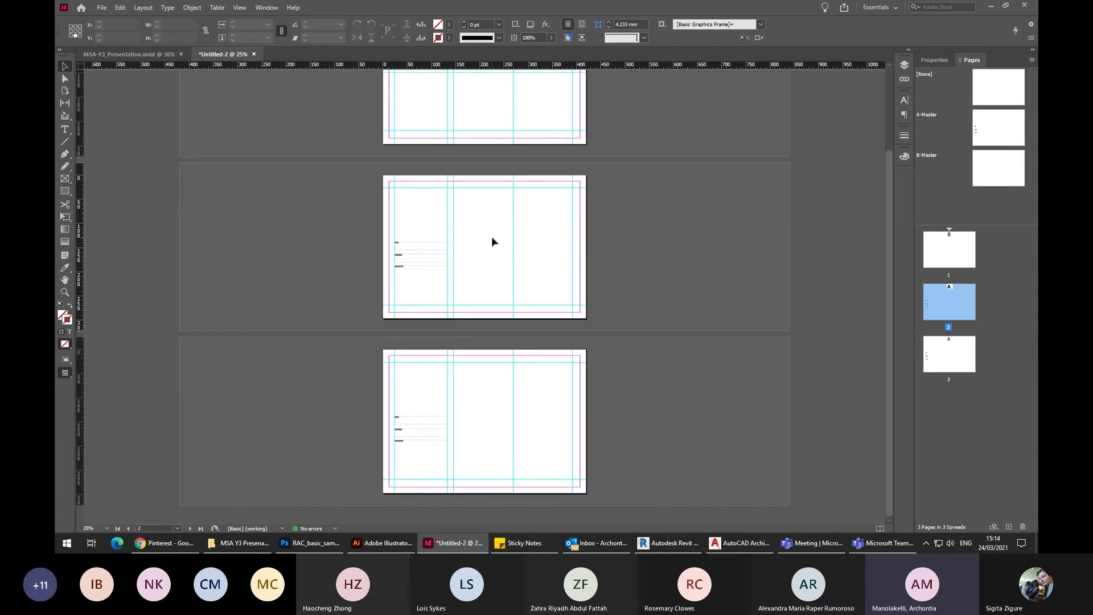
double_click(1003, 140)
key(ctrl+equal)
key(ctrl+equal)
key(ctrl+equal)
key(ctrl+equal)
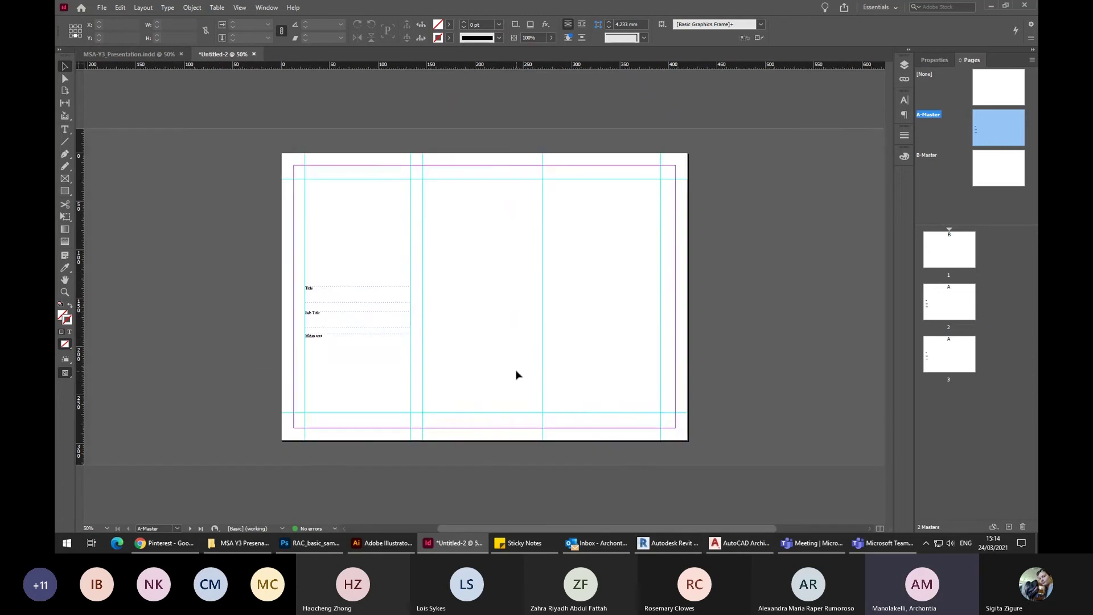
drag(465, 298, 524, 278)
Set the "Title" text's font to Helvetica Neue LT Std 75 Bold.
double_click(353, 283)
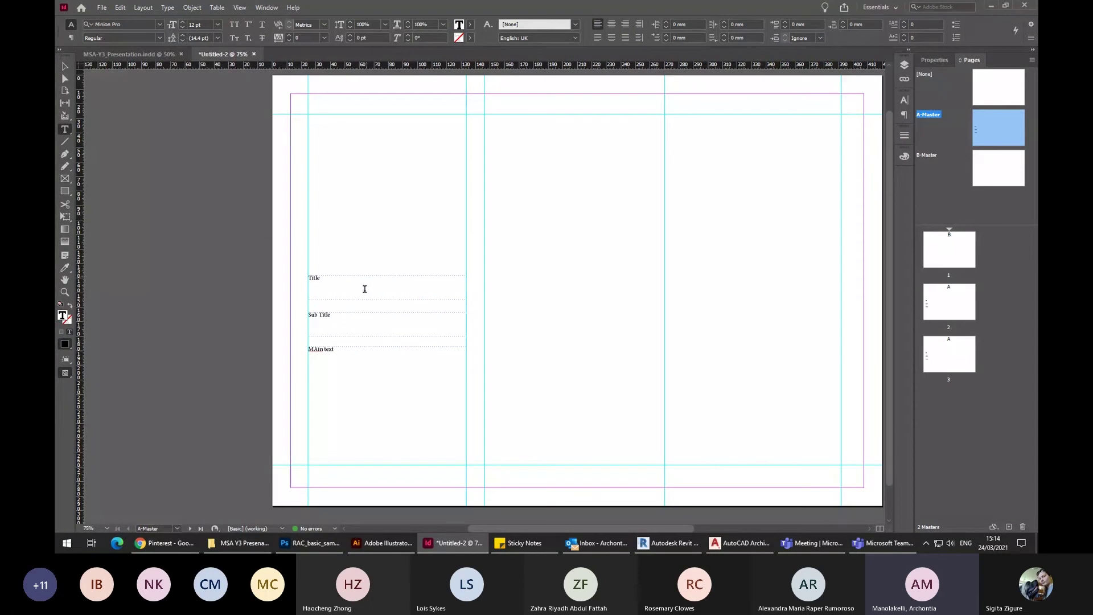
triple_click(342, 275)
click(129, 24)
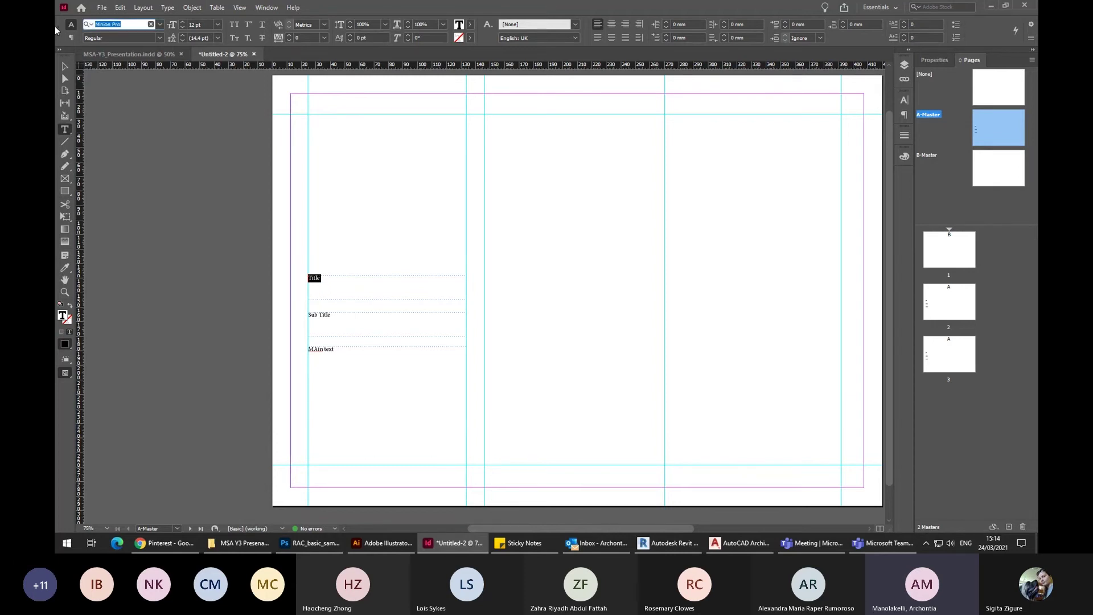
text(he)
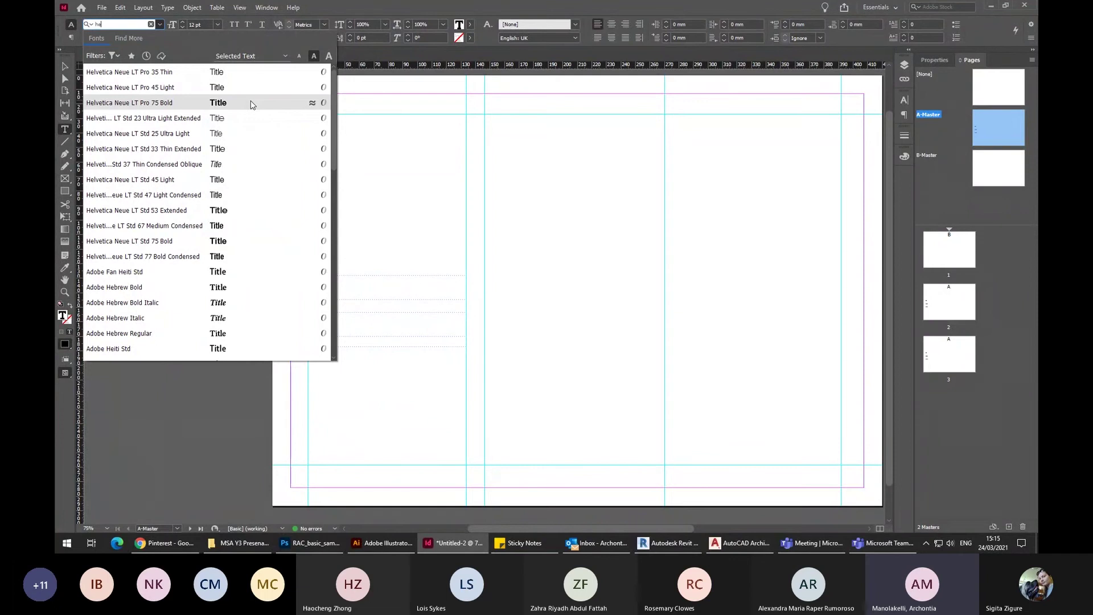
click(240, 243)
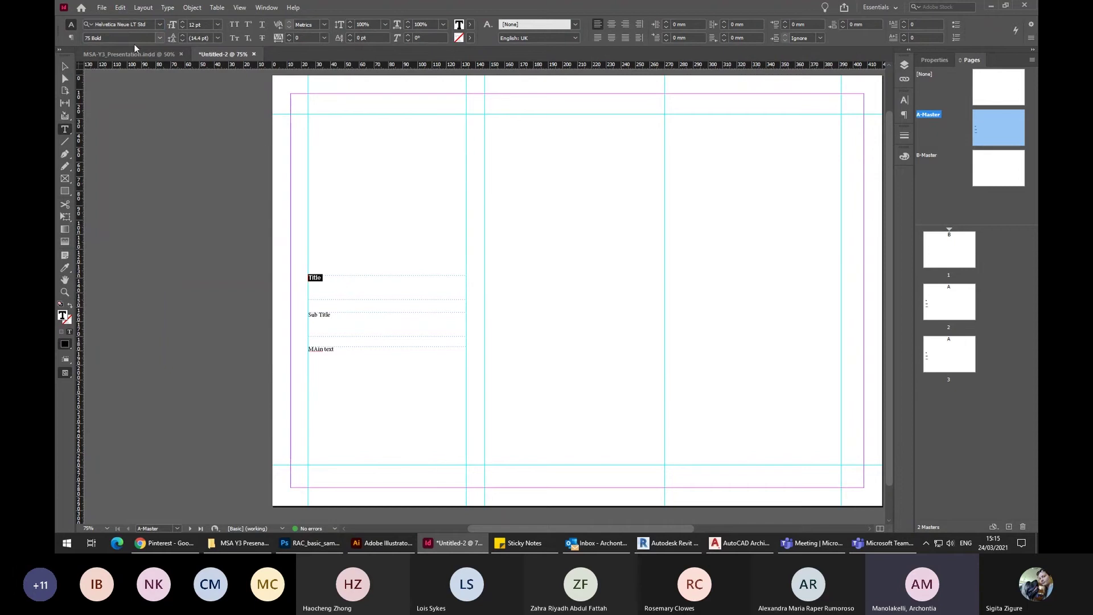
Enlarge the "Title" text, trying 24 pt first and settling on 30 pt.
click(216, 25)
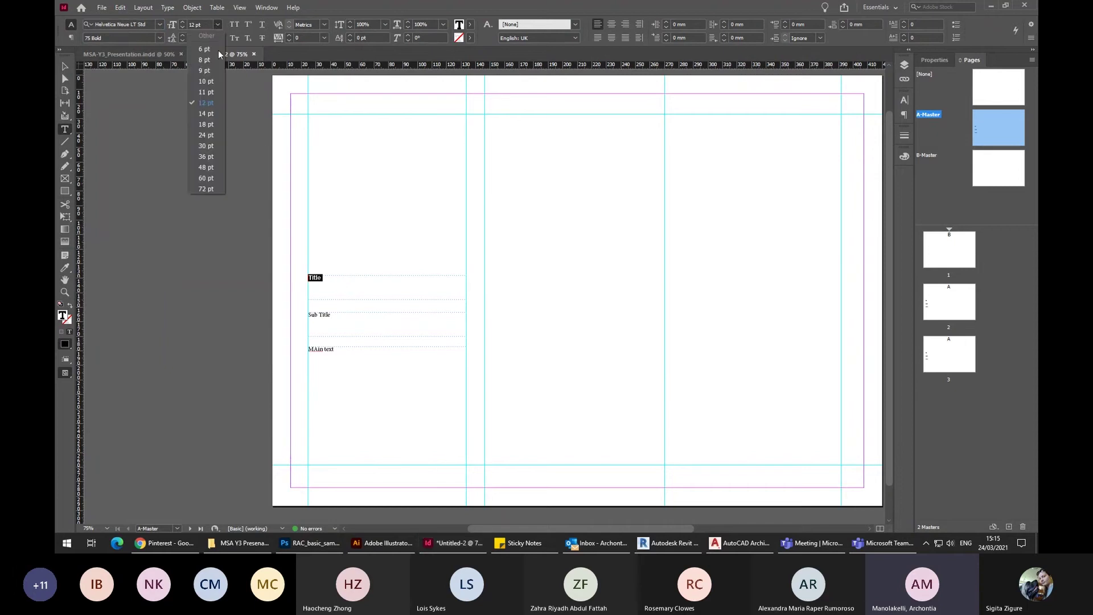
click(217, 136)
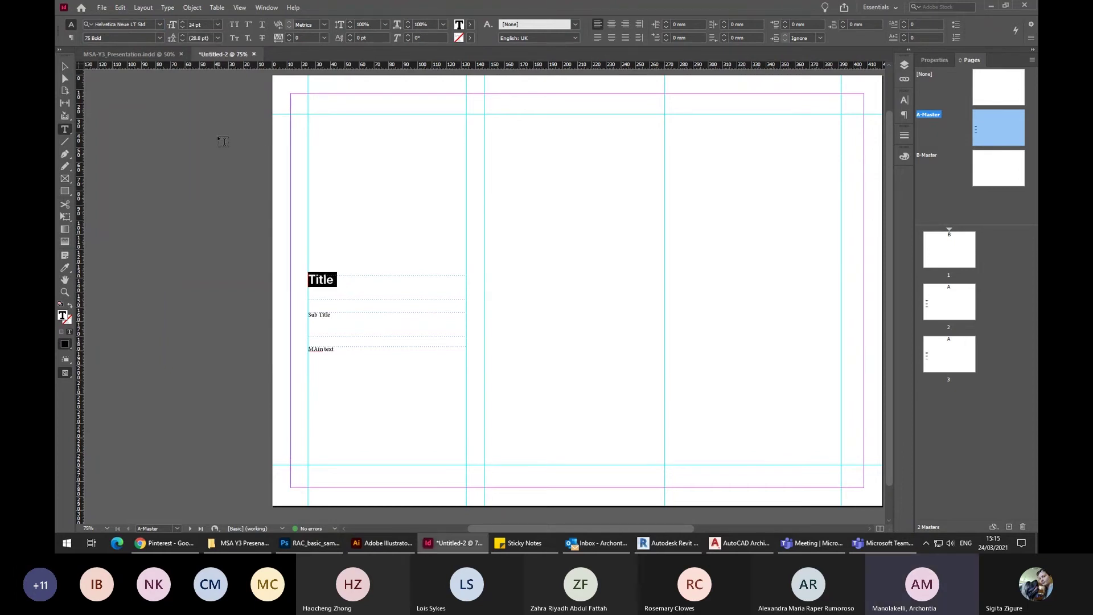
click(217, 25)
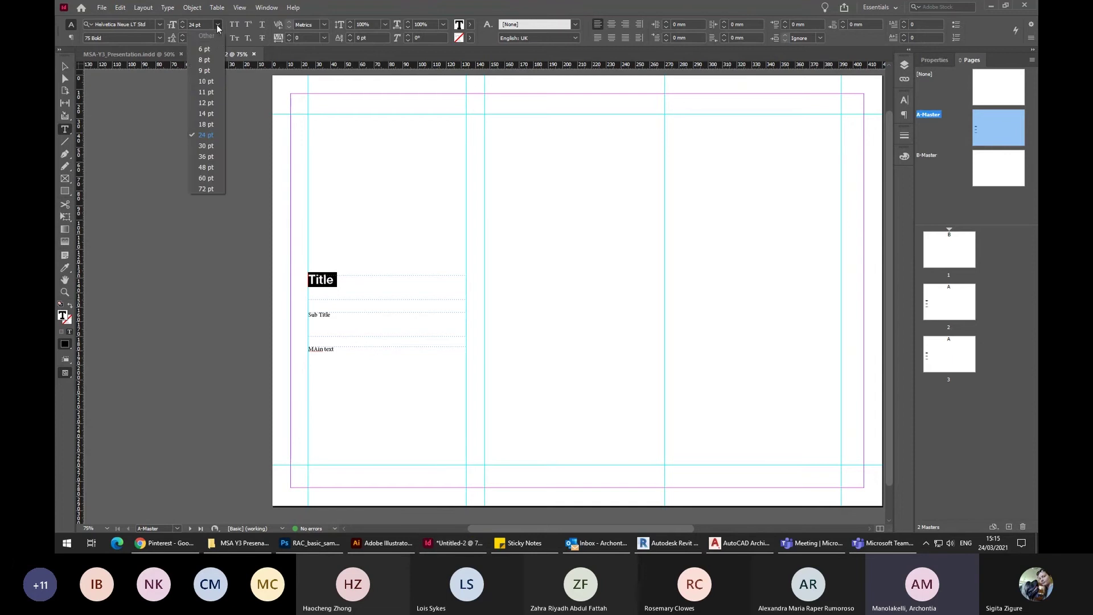
click(217, 149)
Format the "Sub Title" text in Helvetica Neue LT Std 25 Ultra Light at 24 pt.
click(353, 315)
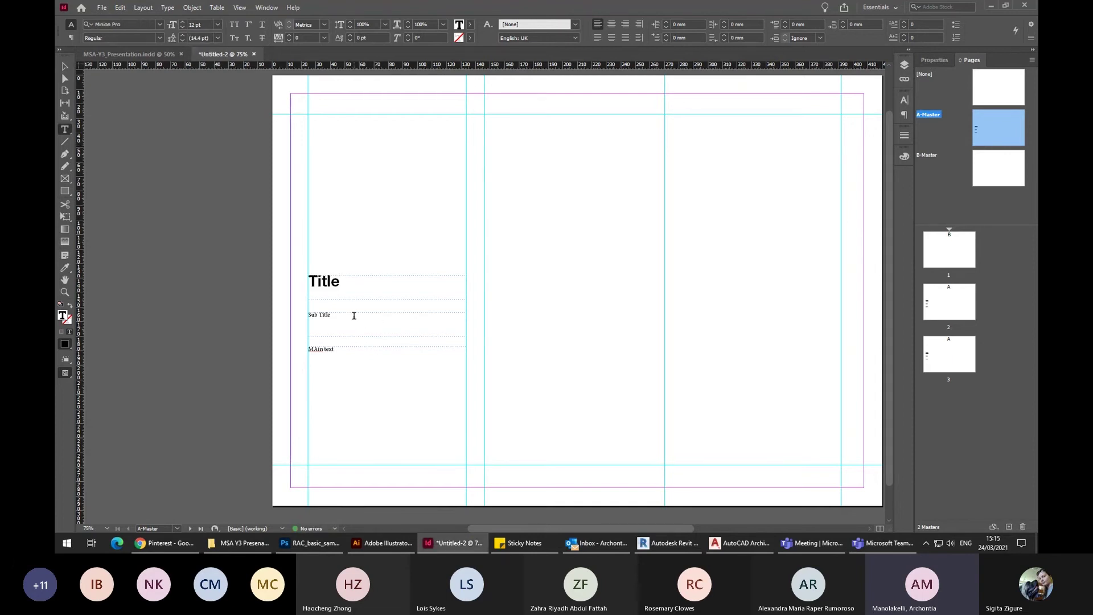
triple_click(383, 315)
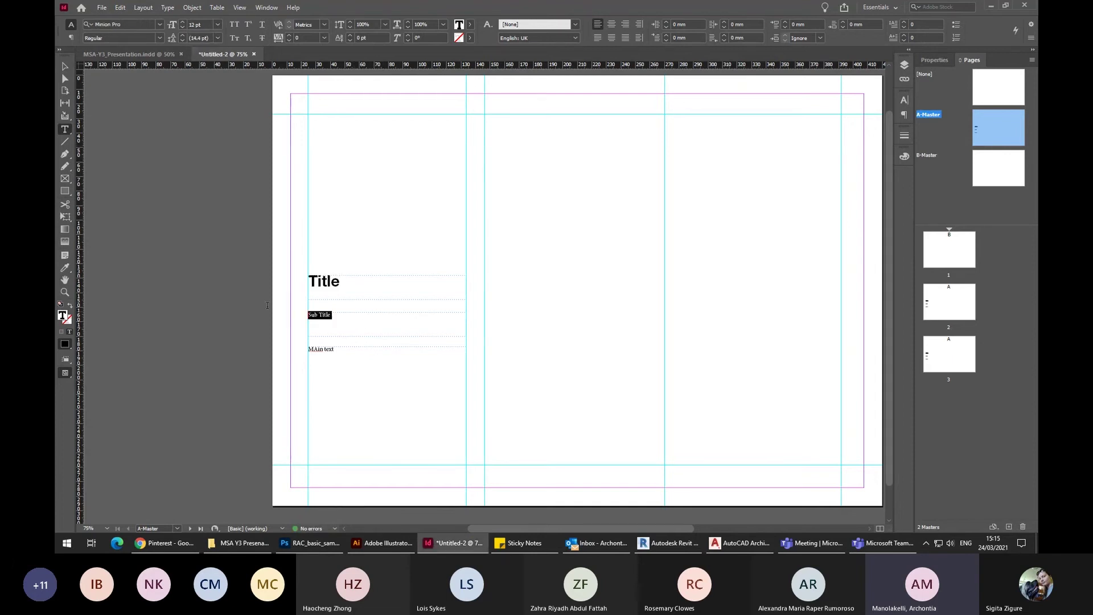
click(152, 22)
text(hel)
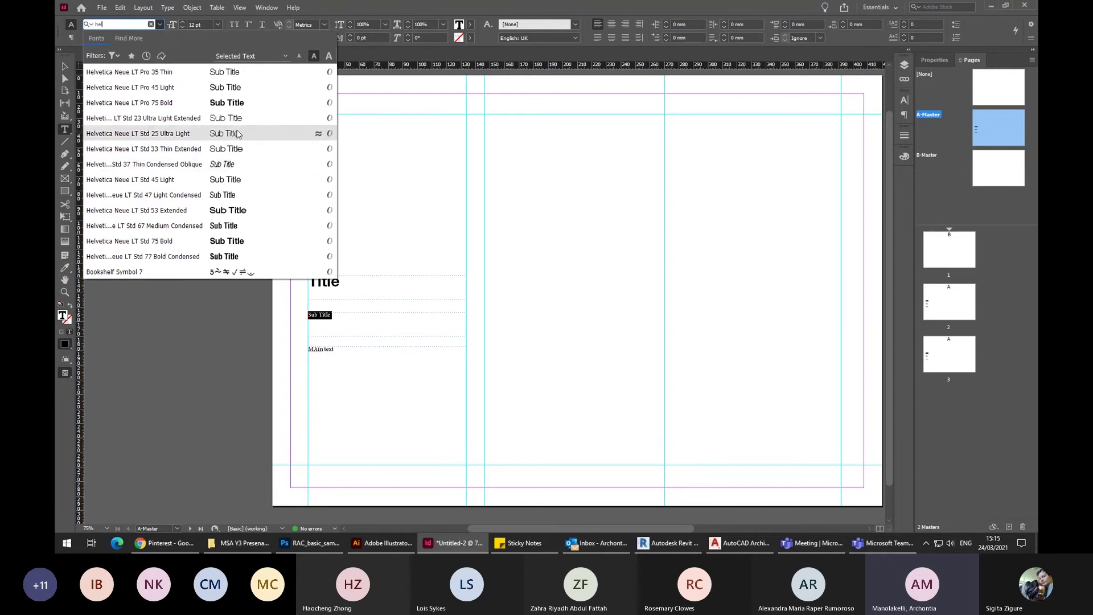
click(263, 133)
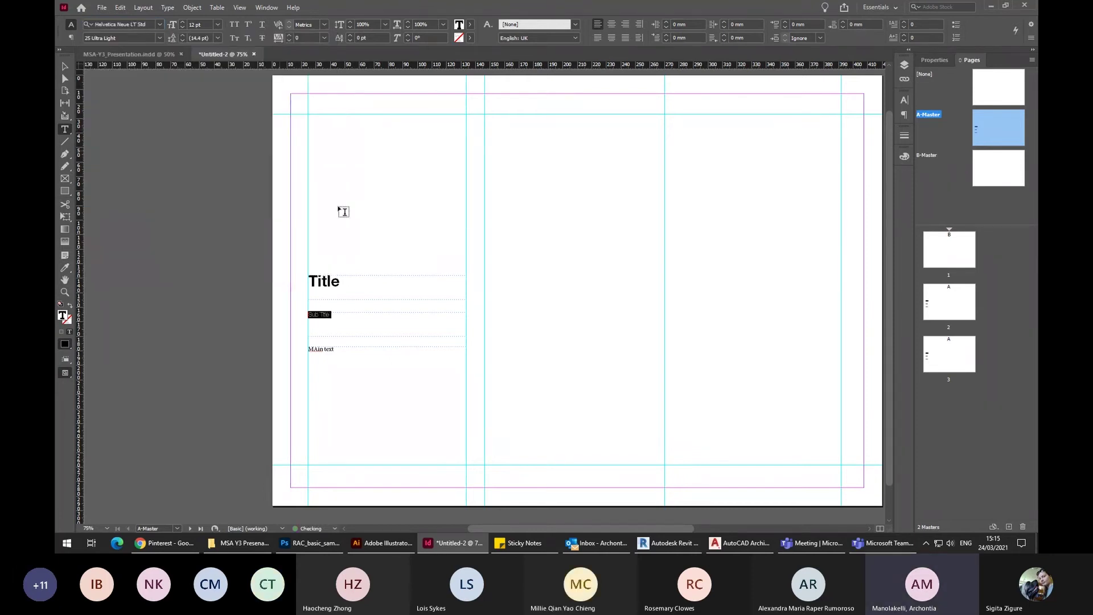
click(218, 25)
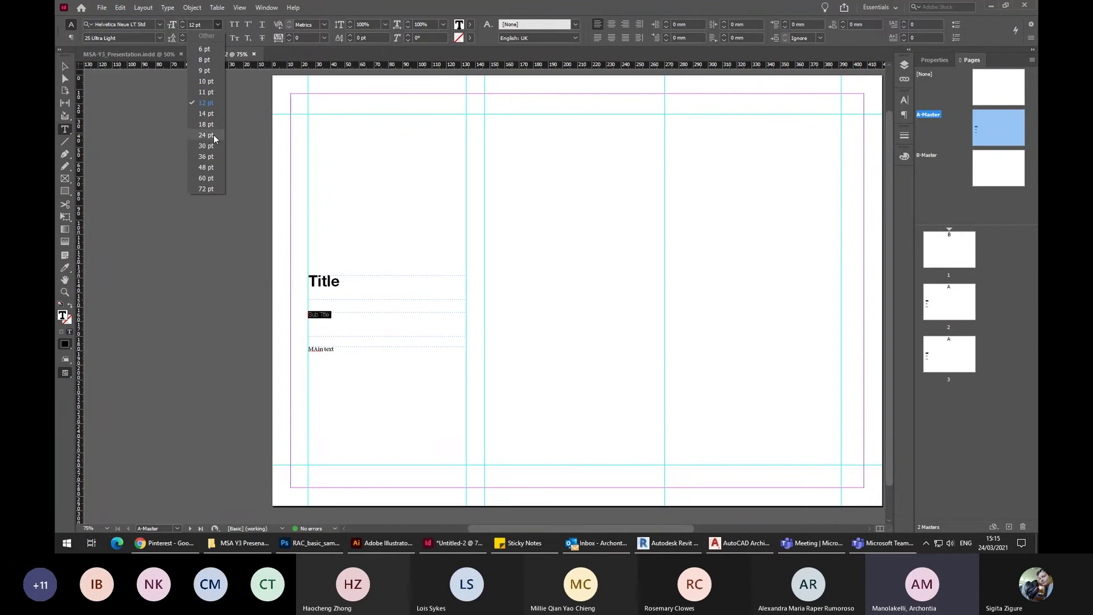
click(206, 135)
Move the "Sub Title" frame up close to the title and shorten the "Title" frame so it ends just above it.
click(65, 66)
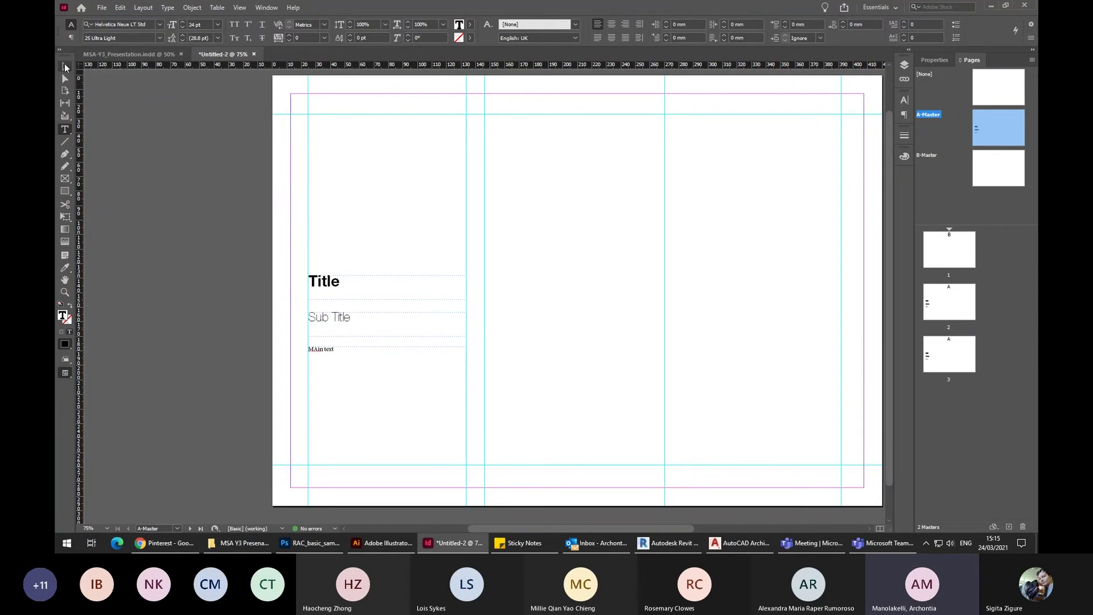
mouse_move(370, 312)
mouse_down()
mouse_move(362, 300)
mouse_move(383, 298)
mouse_up()
click(378, 283)
click(383, 301)
click(383, 297)
Extend the "MAin text" frame upward to about 90.5 mm high and set its text to Helvetica Neue LT Pro 35 Thin.
click(349, 359)
drag(385, 344, 390, 333)
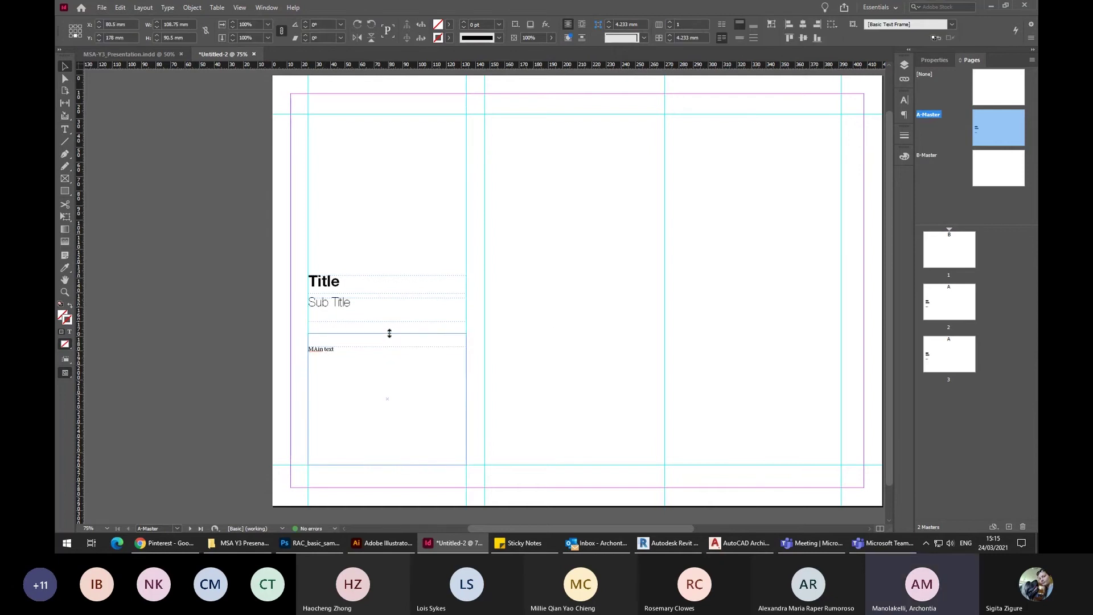
double_click(383, 344)
triple_click(337, 339)
click(141, 24)
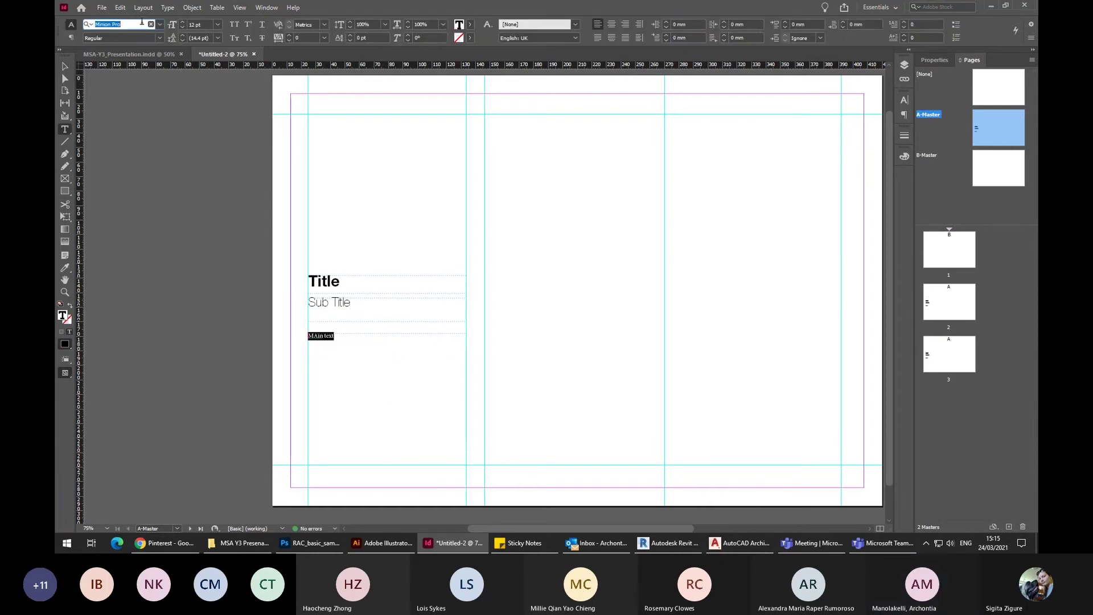
text(hel)
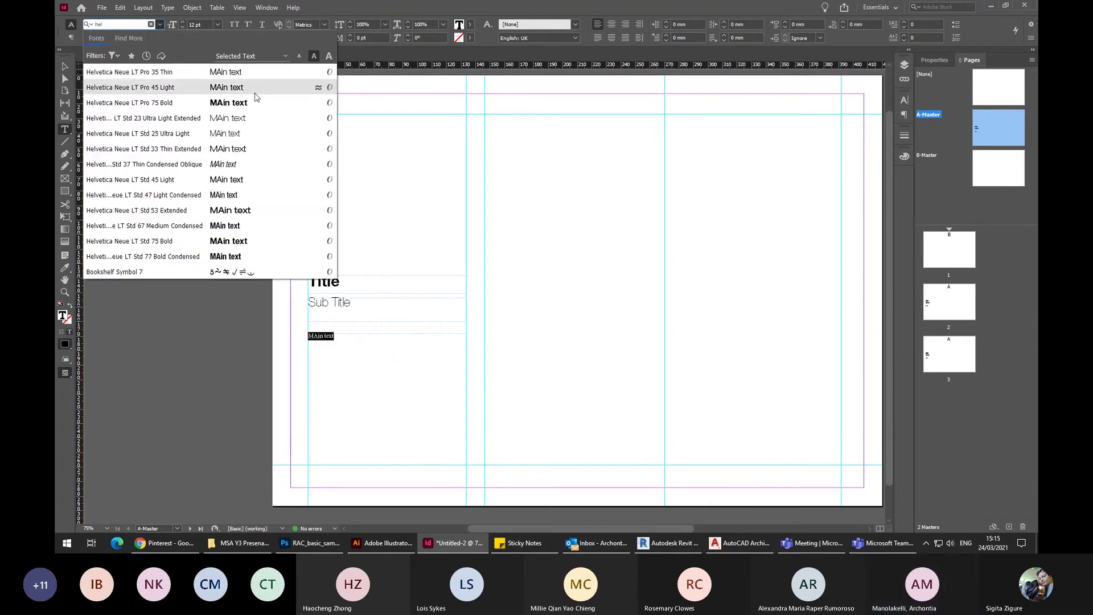
click(270, 73)
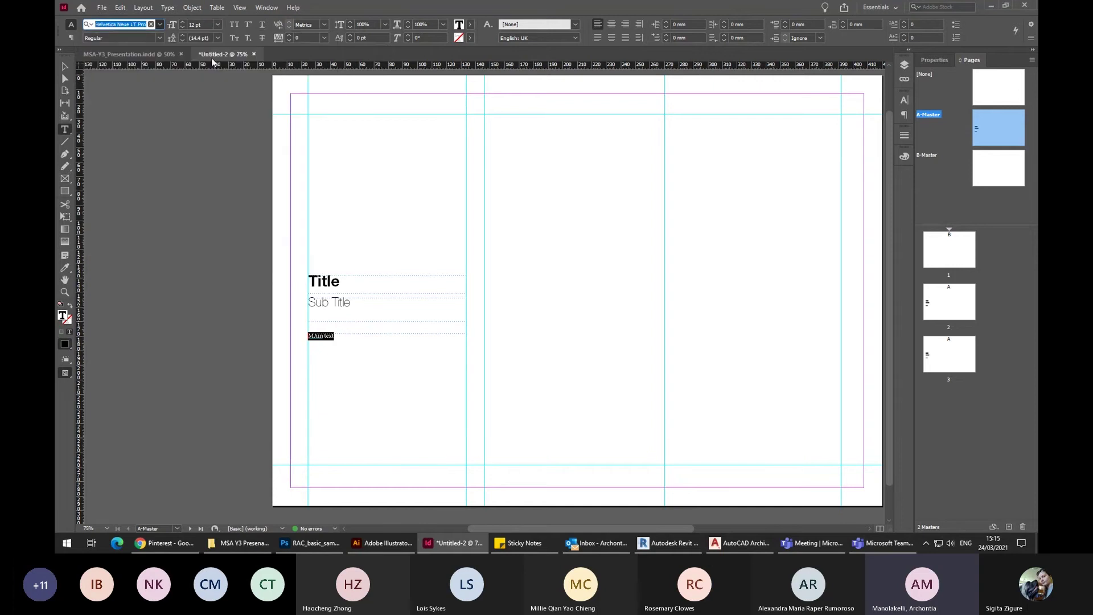
Set the main text placeholder's font size to 14 pt and correct its wording to "Main text".
click(219, 23)
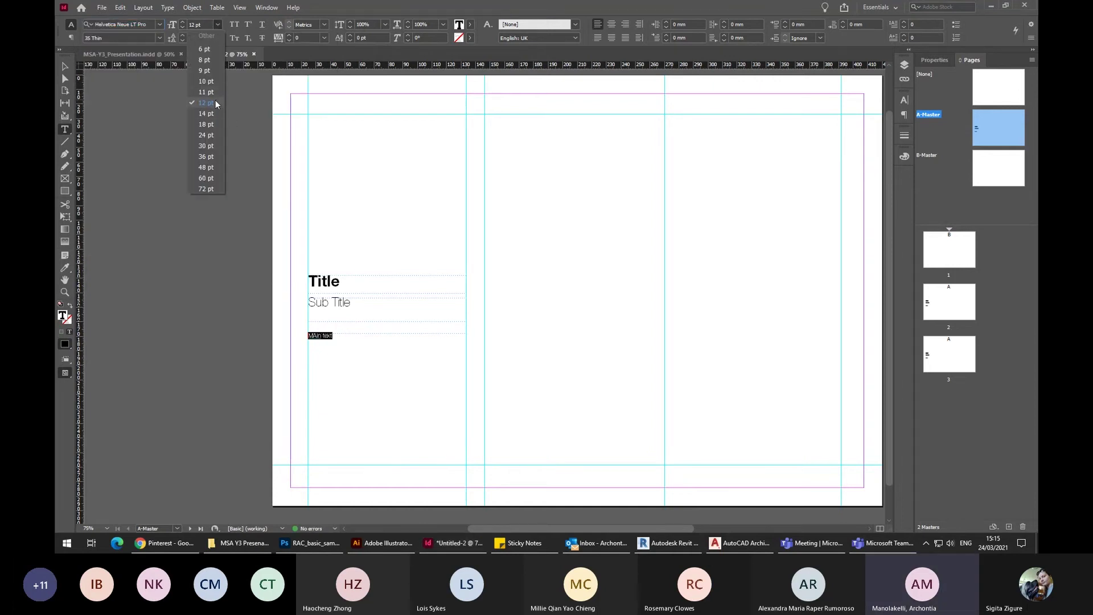
click(209, 114)
click(354, 341)
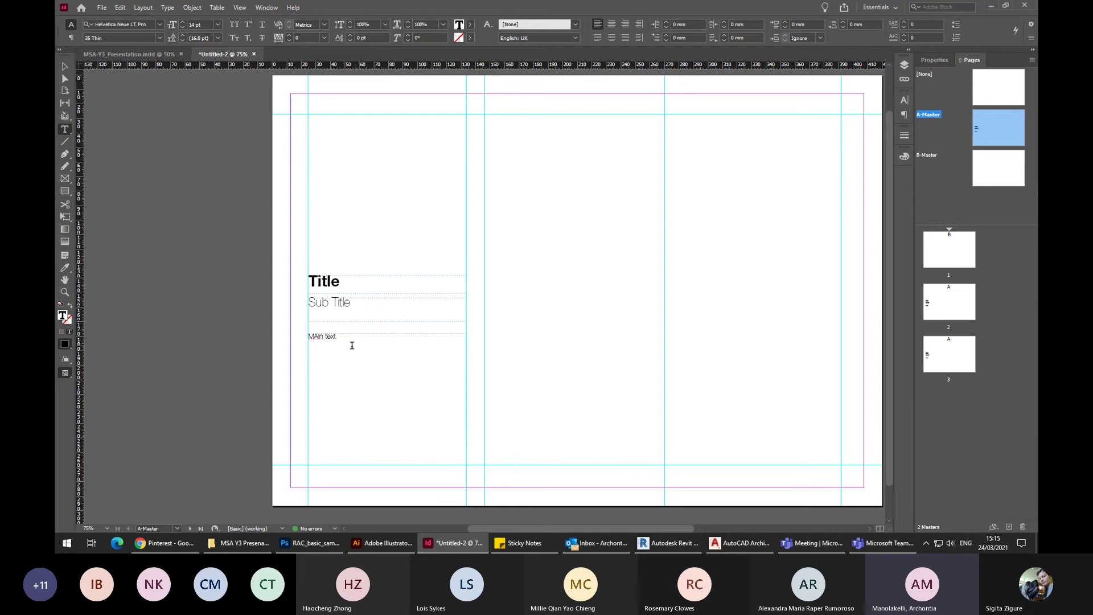
click(321, 339)
key(BackSpace)
key(BackSpace)
text(ai)
click(65, 66)
click(566, 358)
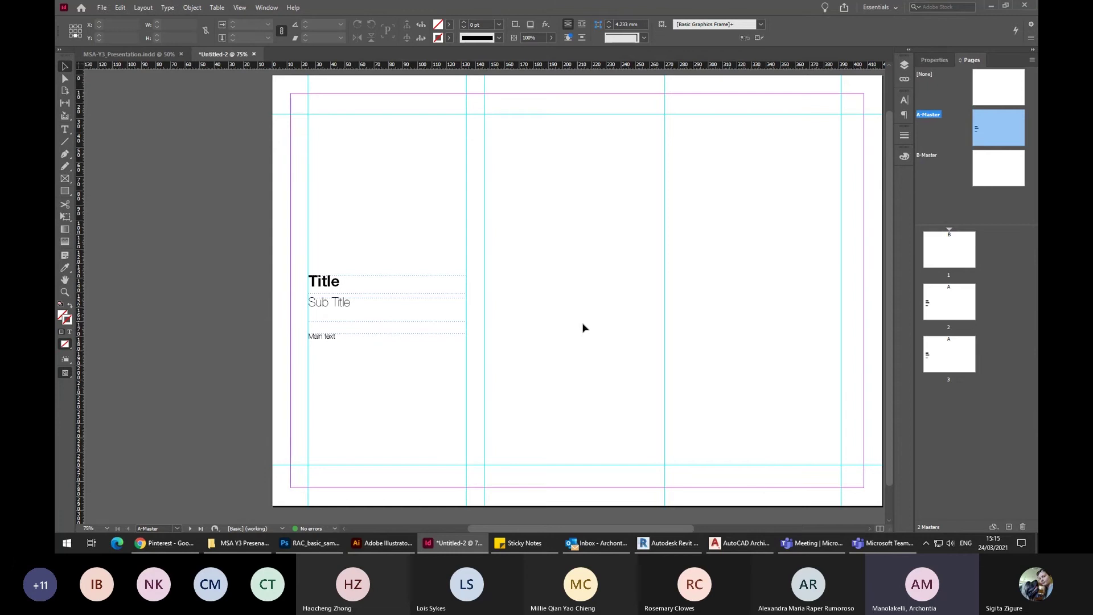
Draw a rectangular image placeholder frame about 246 by 242 mm on A-Master, spanning the guides beside the text column.
click(68, 179)
drag(485, 114, 842, 466)
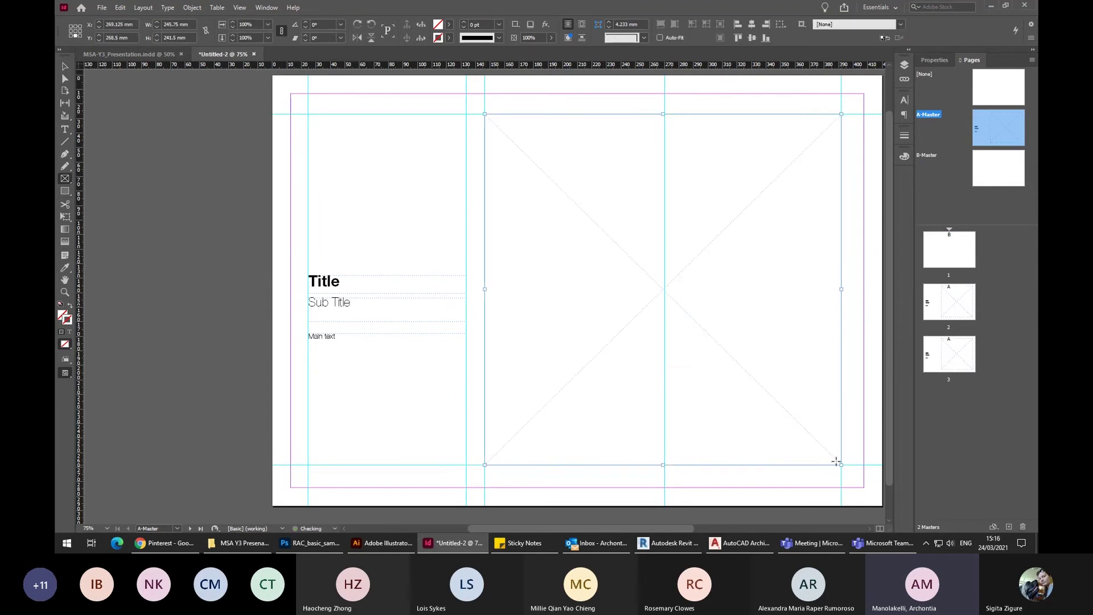
click(66, 69)
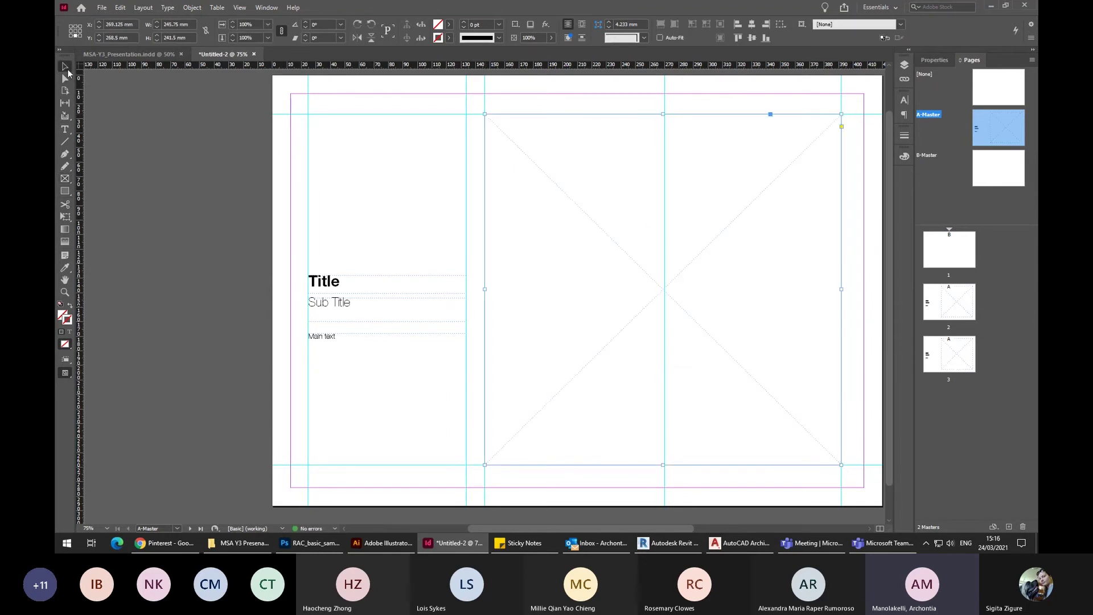
click(367, 210)
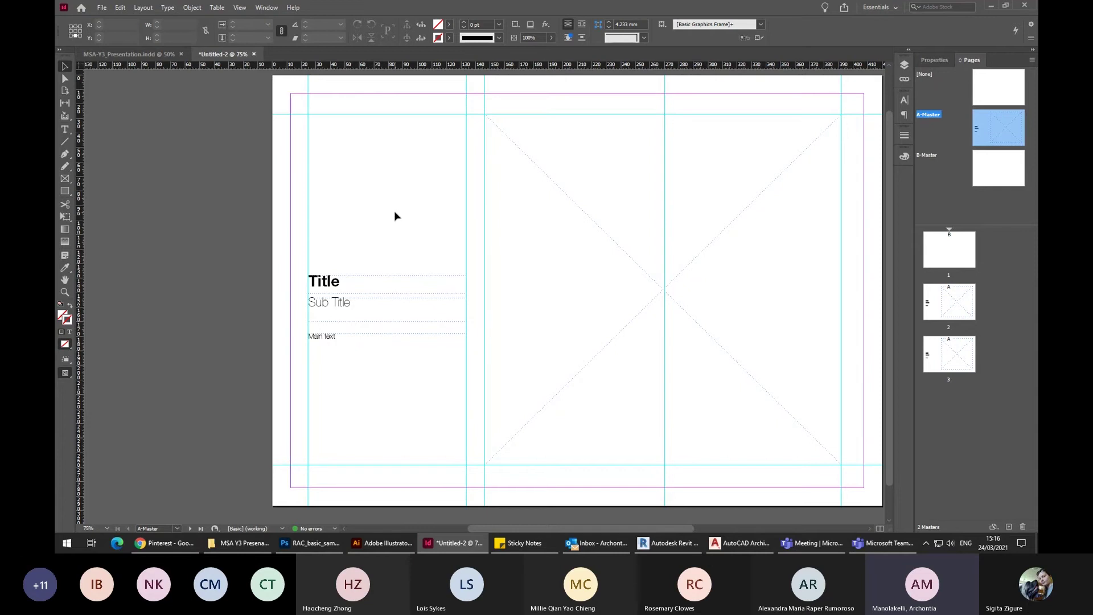
Check the A-Master layout on page 2 and add a new page after page 3.
double_click(940, 302)
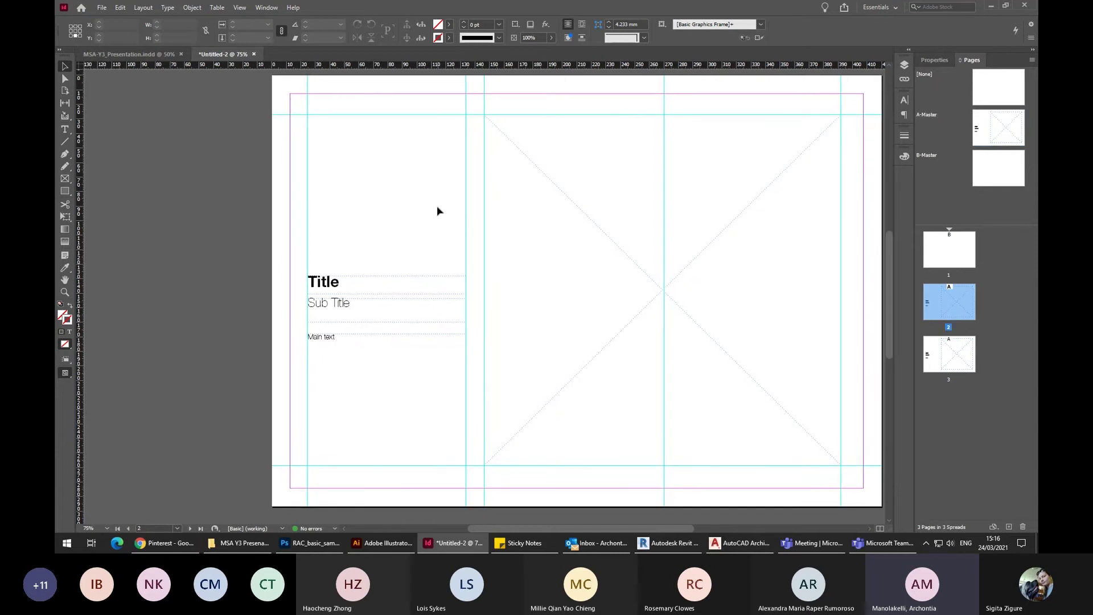
key(ctrl+minus)
key(ctrl+minus)
scroll(581, 205, down, 1)
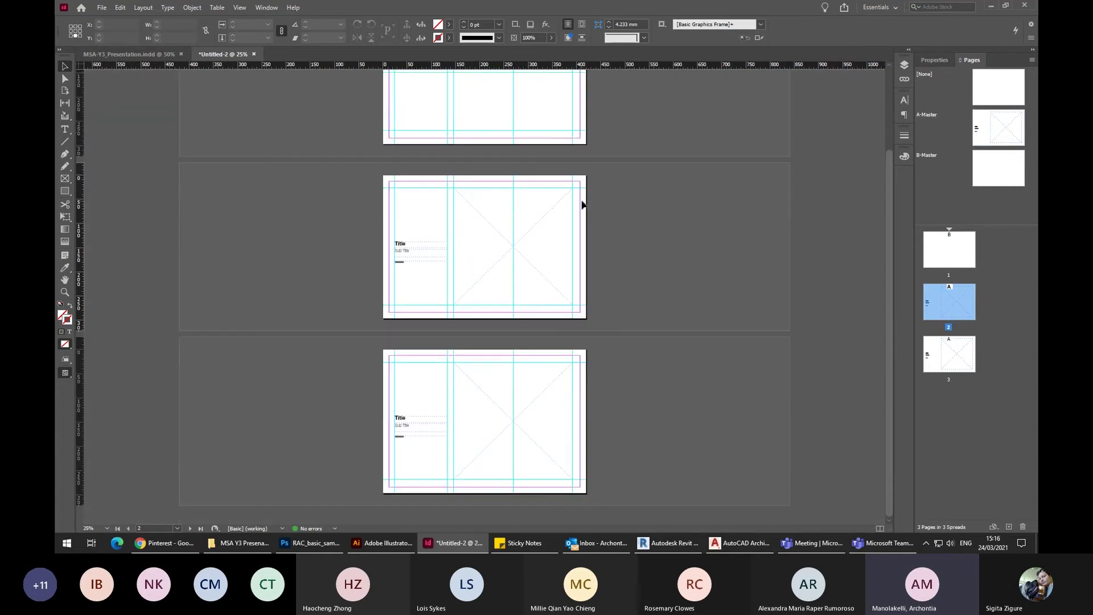
click(949, 354)
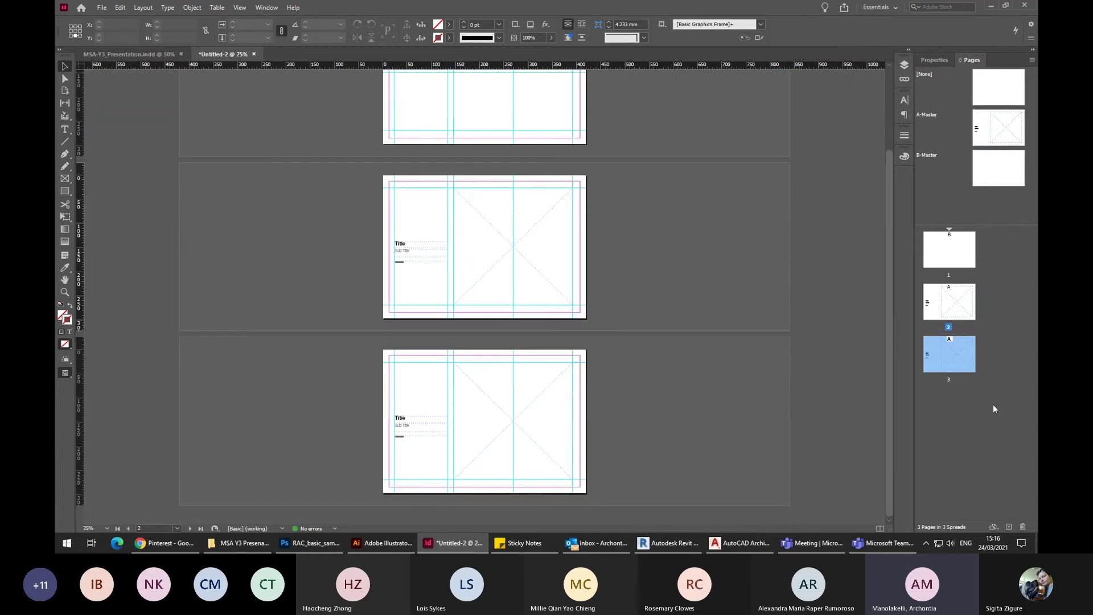
click(1009, 524)
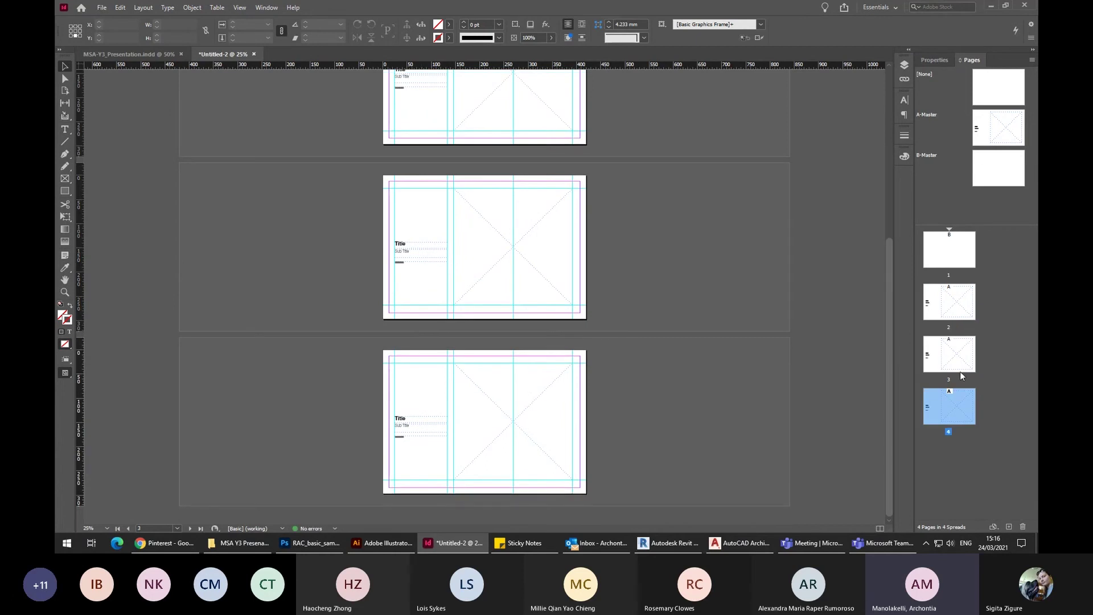
Look through the document pages to compare the A-Master layout with the first page.
click(625, 275)
key(ctrl+equal)
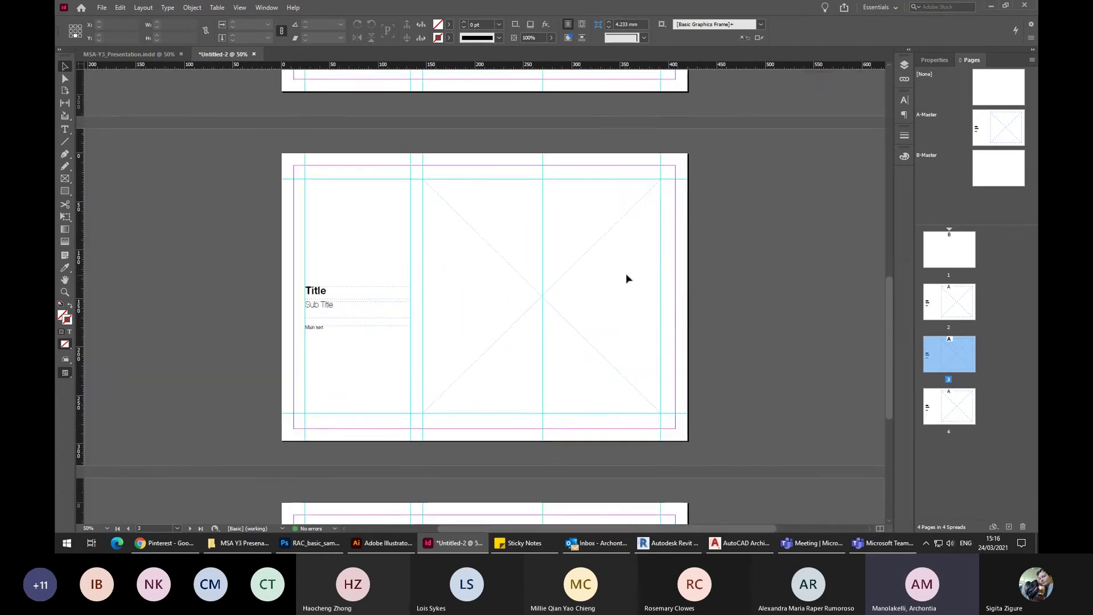
scroll(626, 277, down, 2)
scroll(671, 261, down, 3)
scroll(720, 248, up, 10)
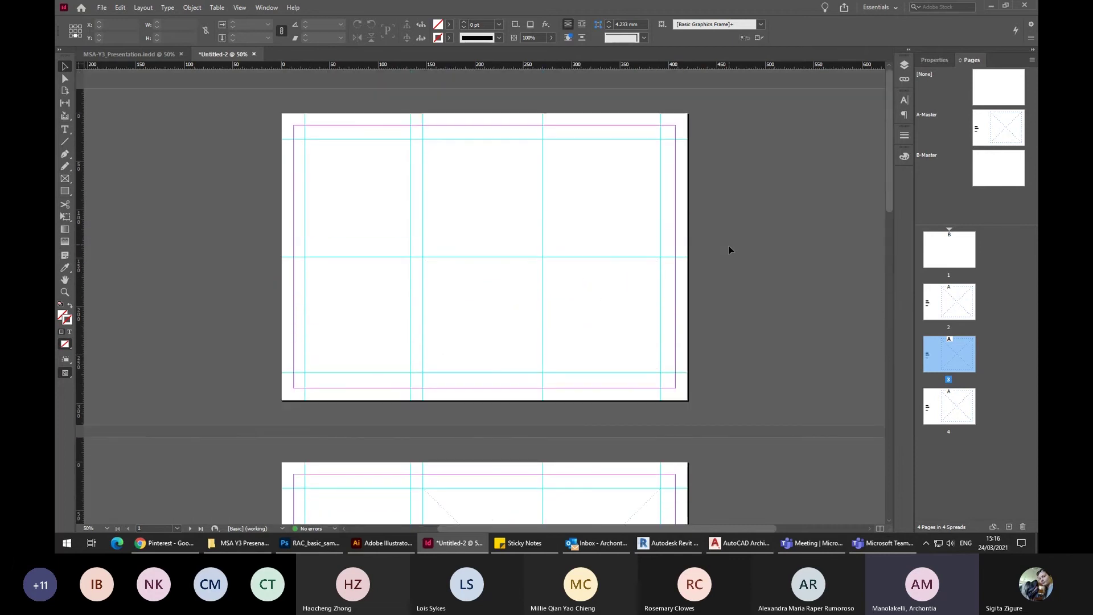
scroll(726, 248, down, 5)
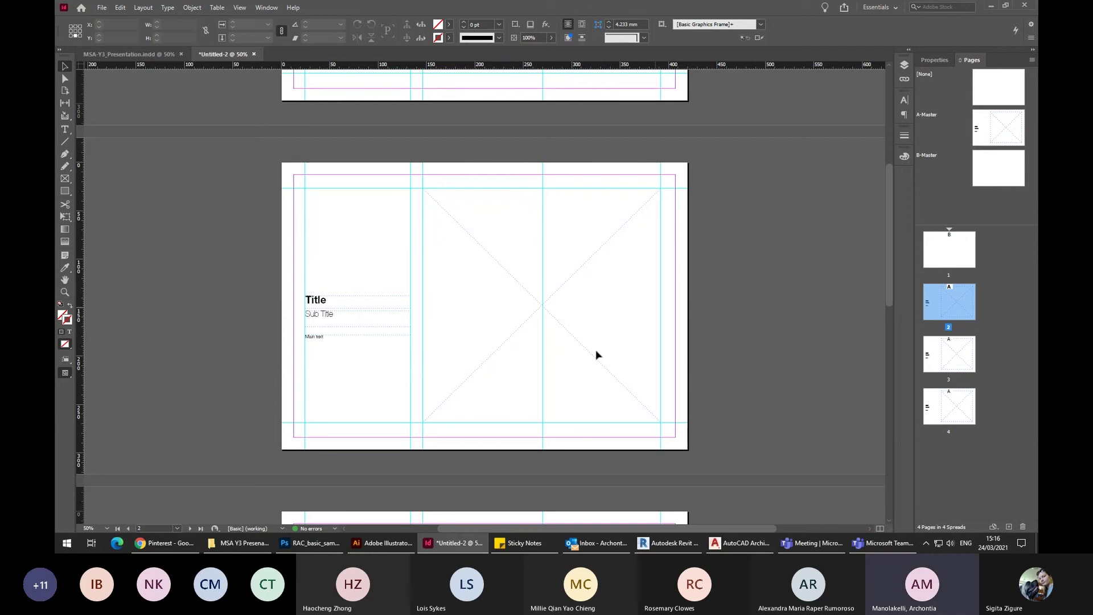
Place the turquoise feathers palette JPG from the MSA Y3 Presenation folder on page 2 and move it above the title.
click(225, 543)
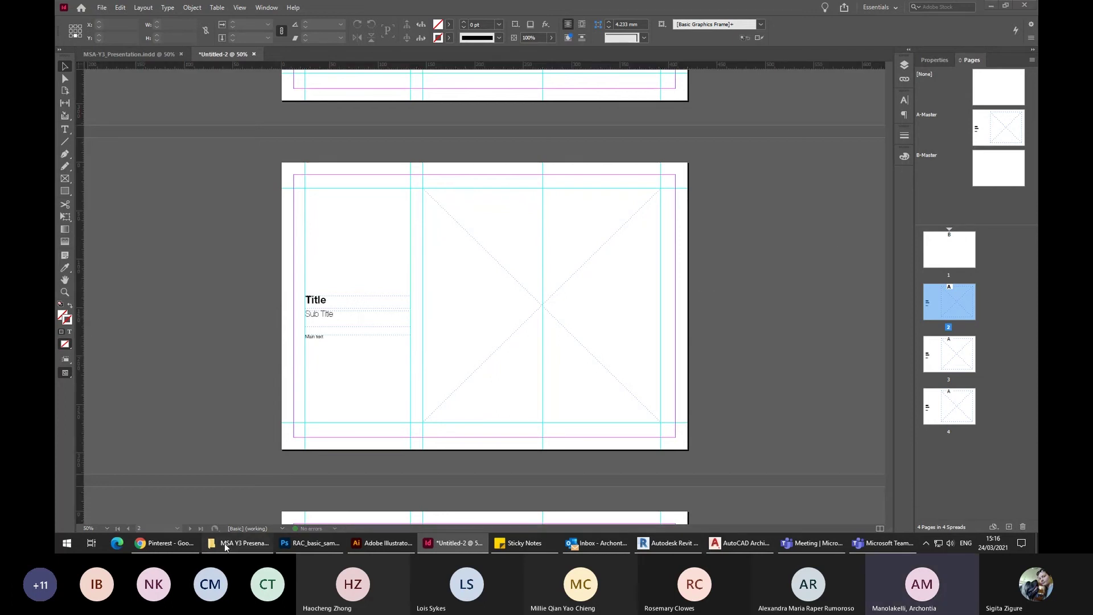
click(224, 543)
scroll(557, 324, up, 5)
click(560, 268)
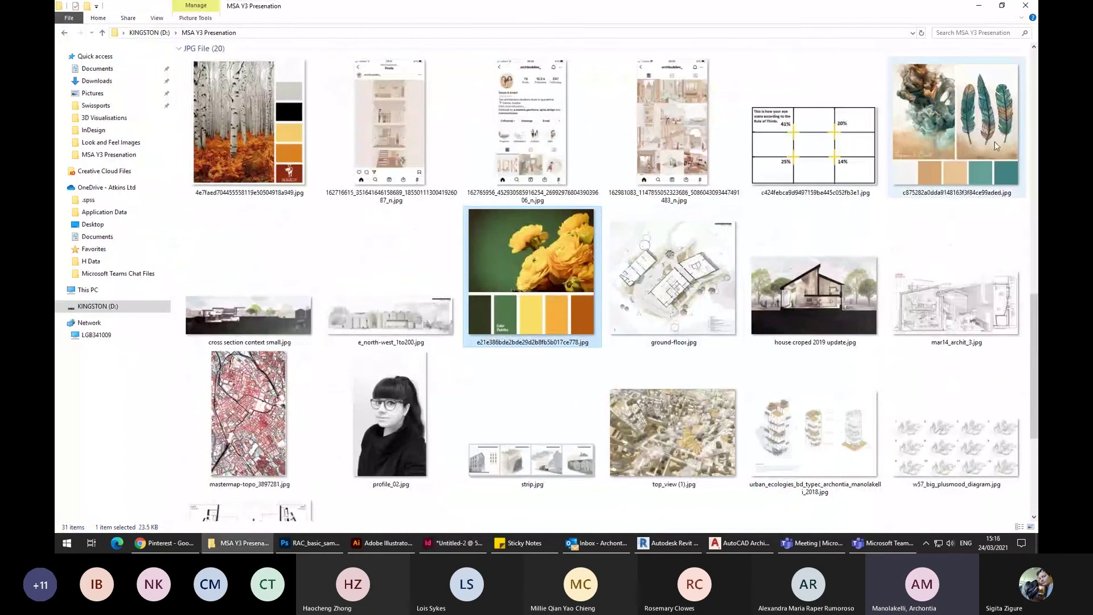
click(996, 146)
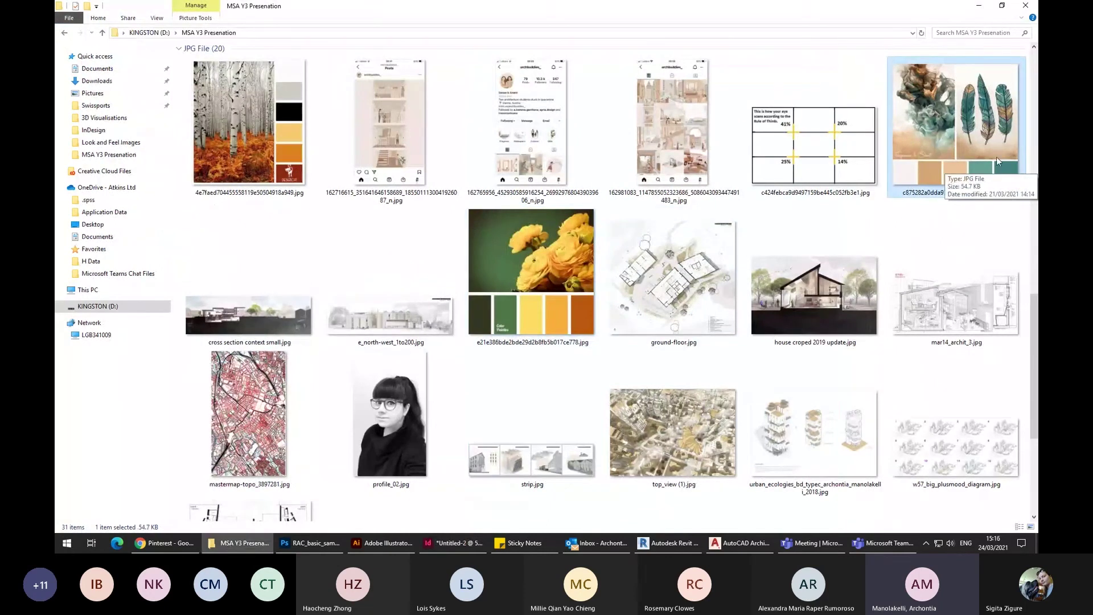
drag(980, 121, 449, 234)
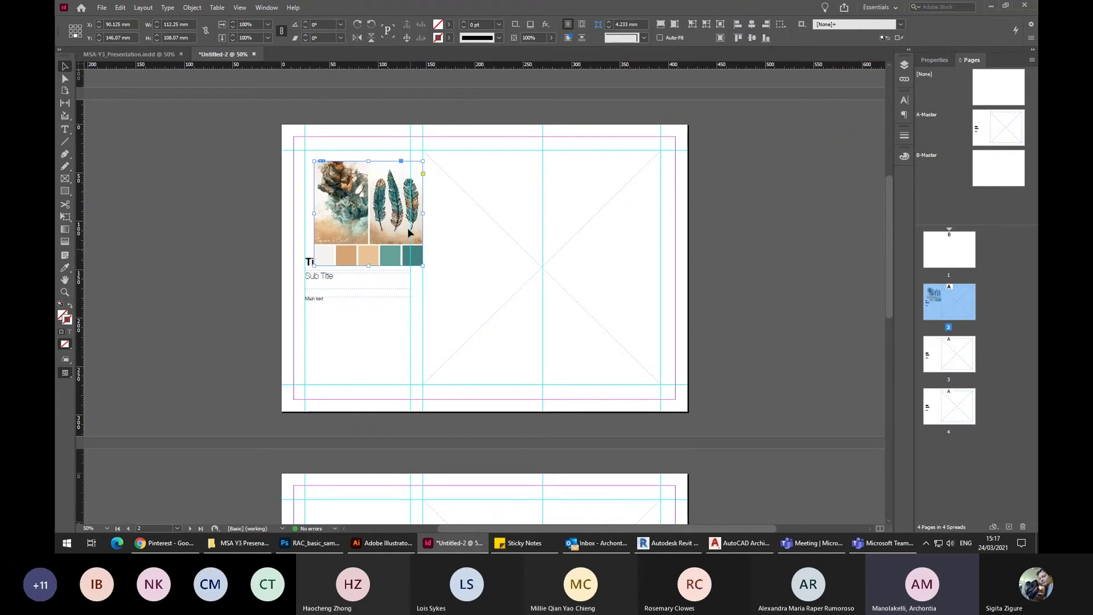
drag(412, 252, 403, 220)
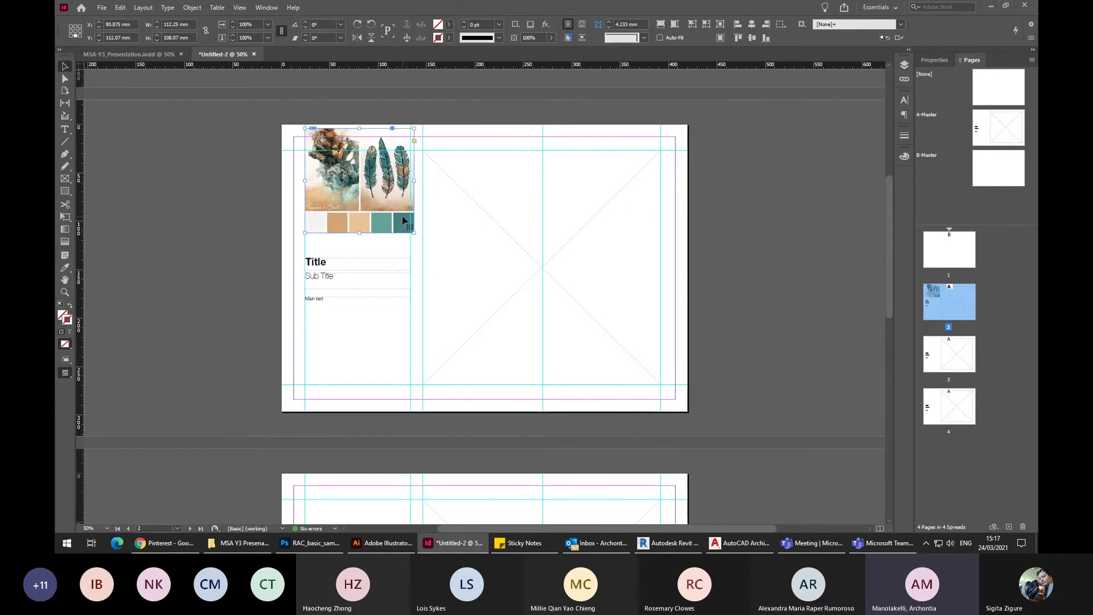
Draw a rectangle about 22 by 15 mm between the palette image and the title on page 2.
key(ctrl+=)
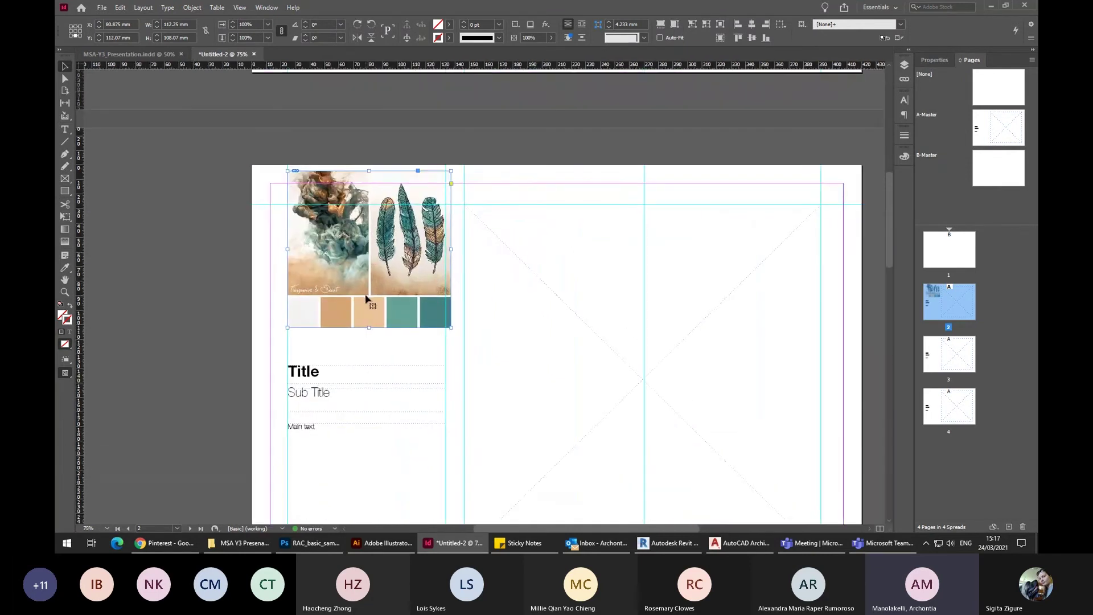
click(65, 191)
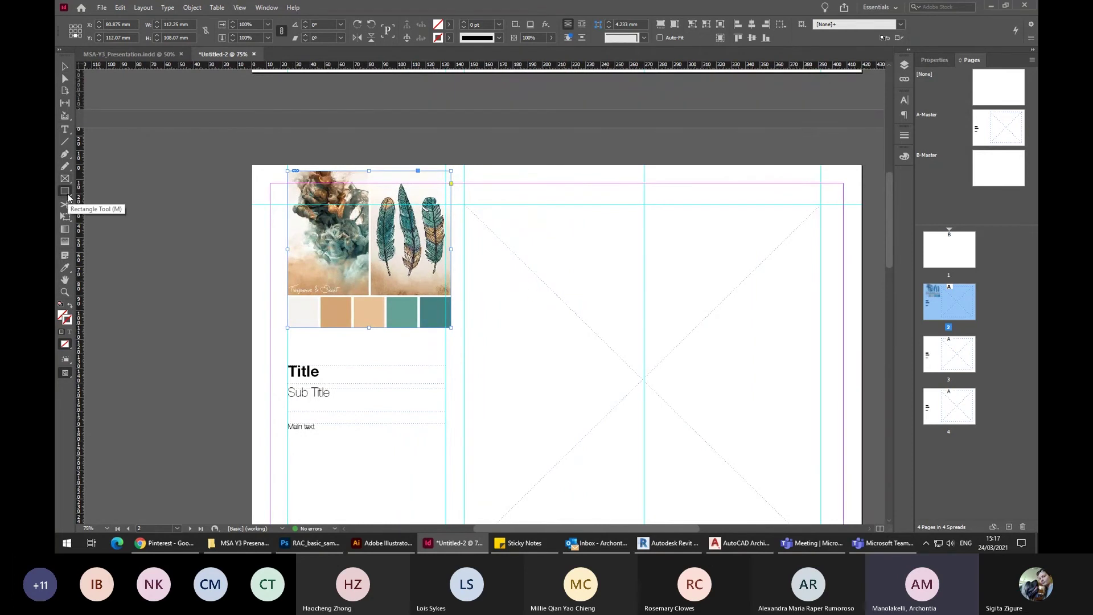
click(68, 197)
drag(334, 340, 367, 362)
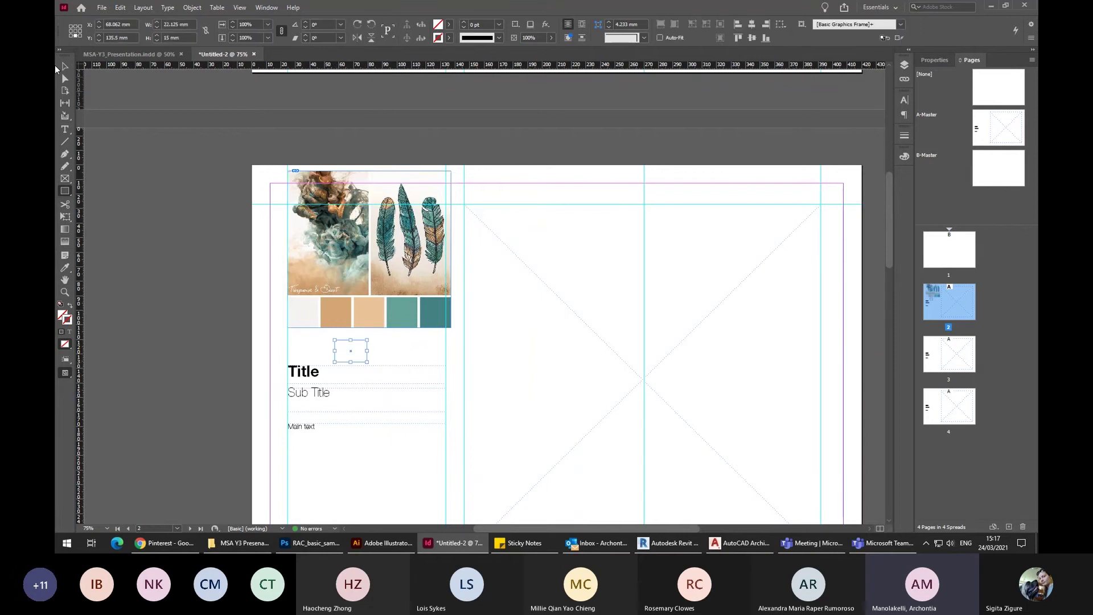
click(64, 67)
click(65, 67)
Sample the darkest teal of the palette image with the Eyedropper and apply it to the small rectangle's stroke.
click(66, 273)
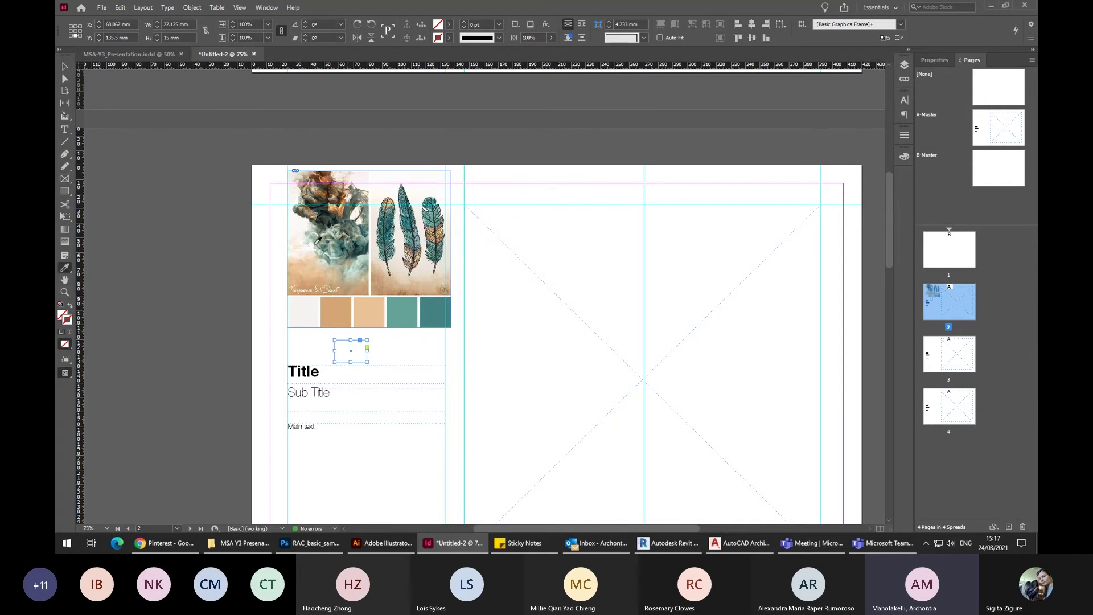
click(431, 311)
click(438, 306)
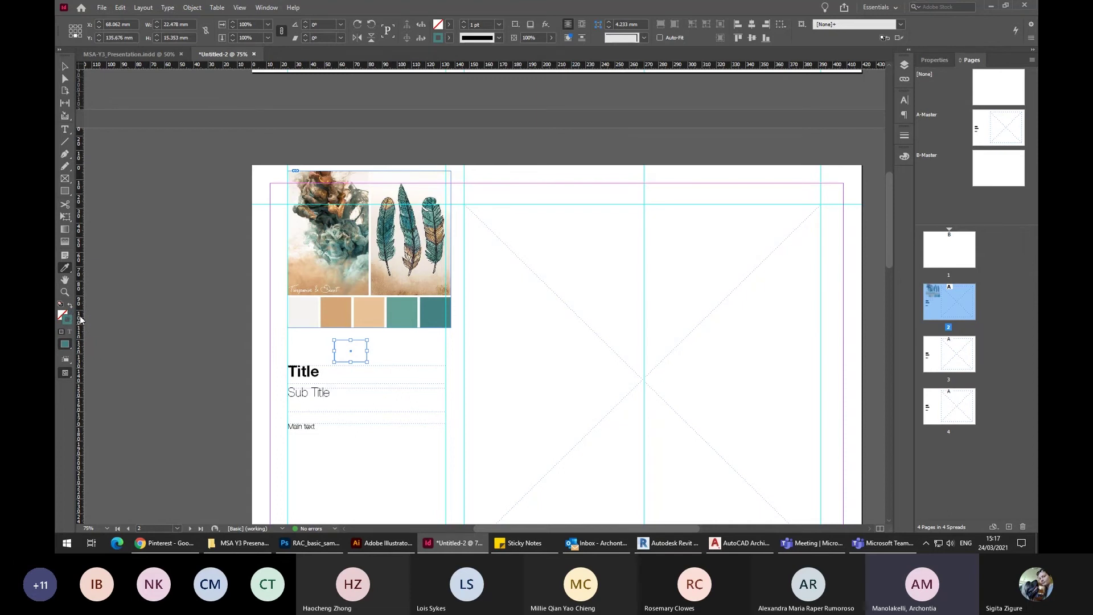
Preview the page without guides and swap the small rectangle's fill and stroke so the teal becomes its fill.
click(66, 67)
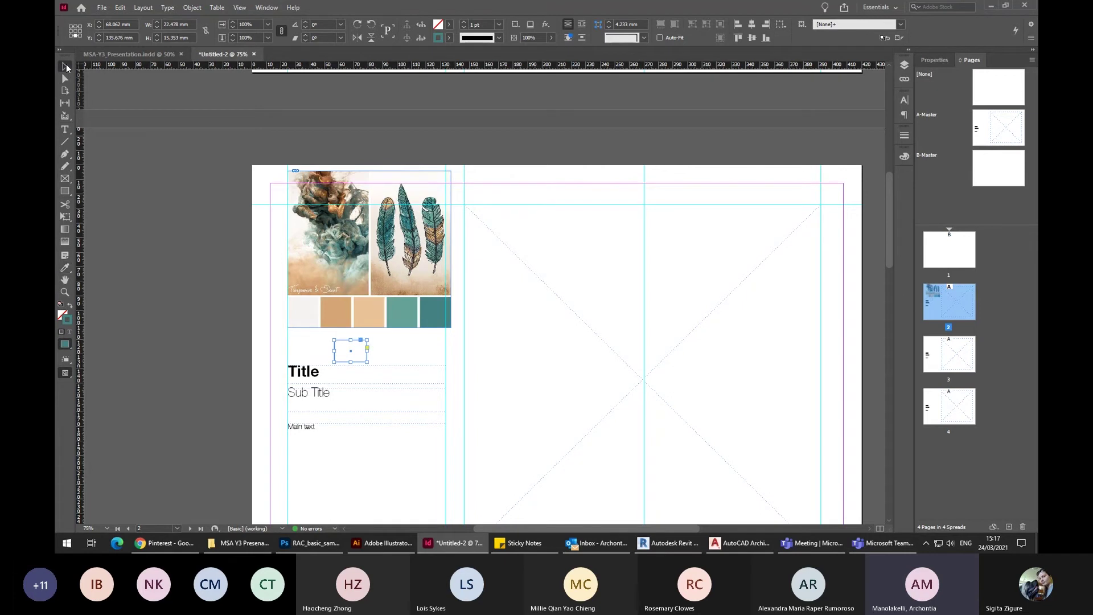
click(401, 337)
key(w)
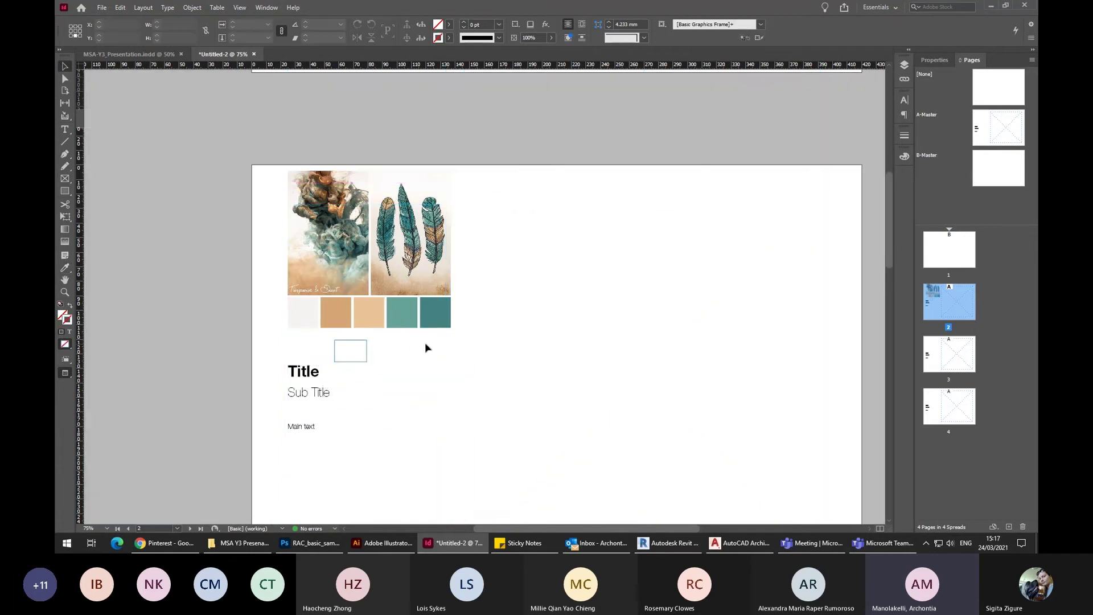
key(ctrl+1)
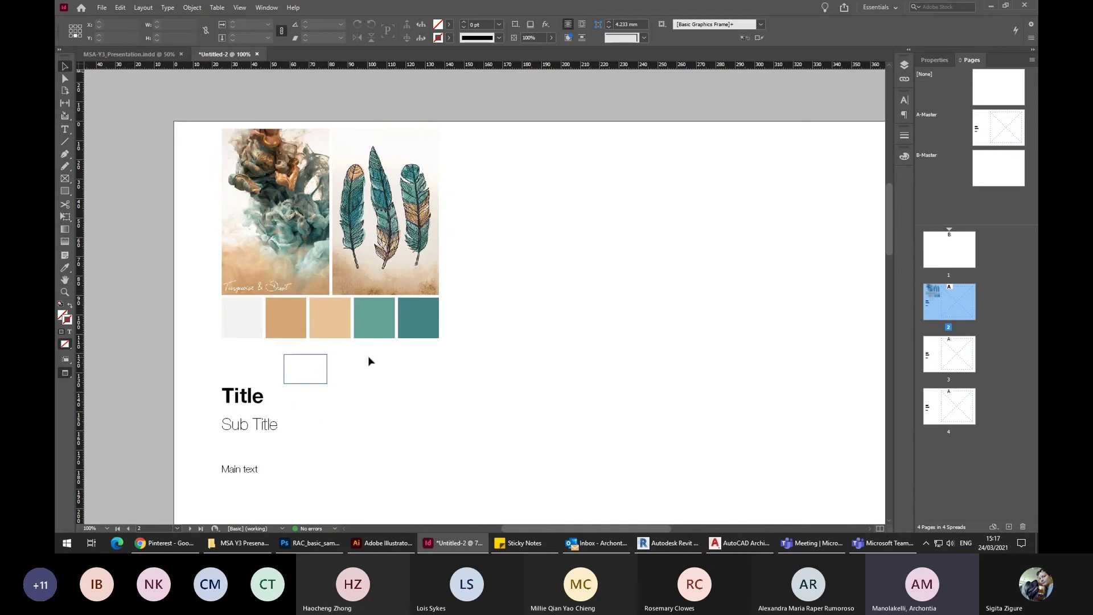
key(ctrl+equal)
click(486, 287)
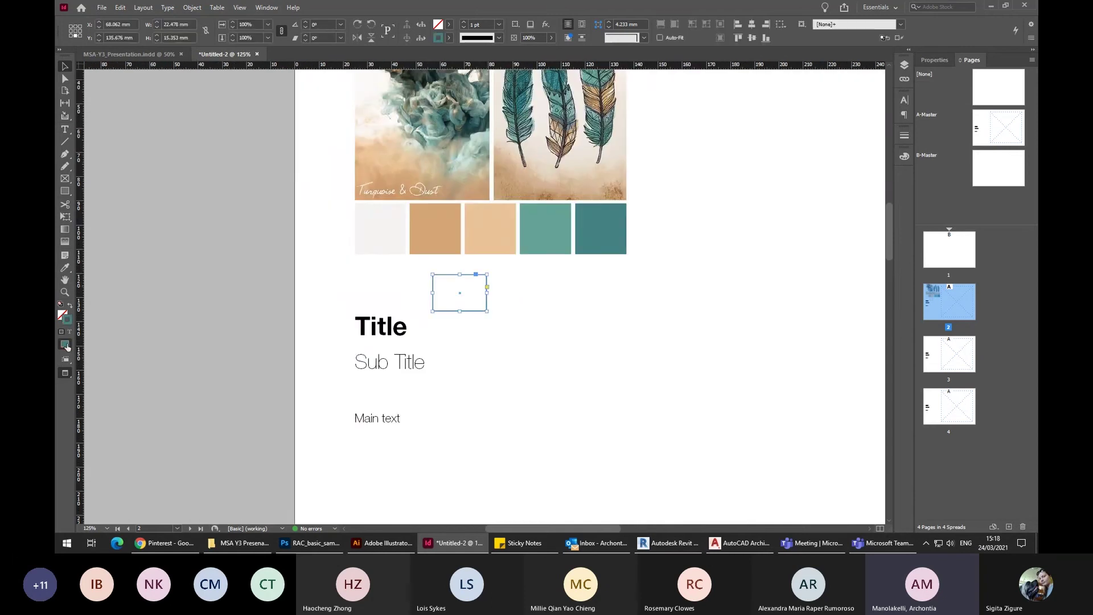
click(72, 307)
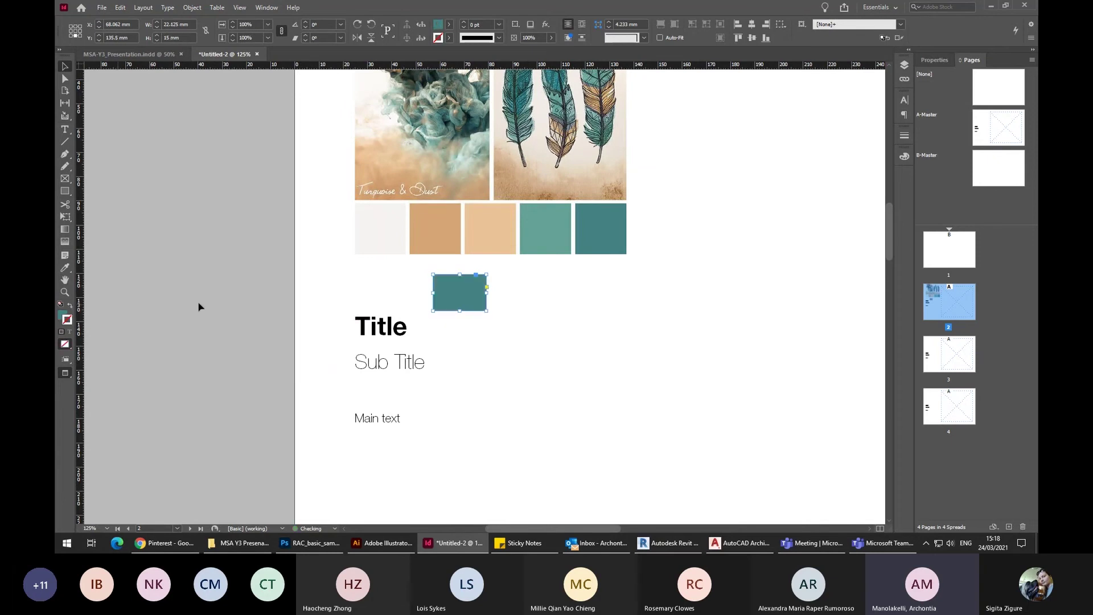
click(561, 286)
Save the small rectangle's teal fill as a new colour swatch.
click(468, 303)
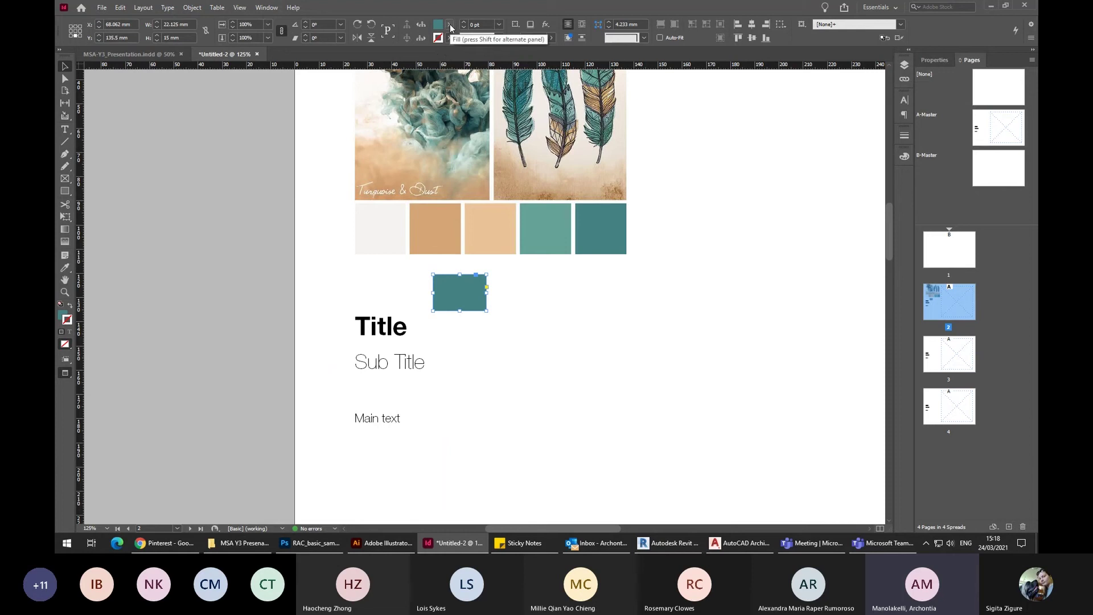
click(449, 24)
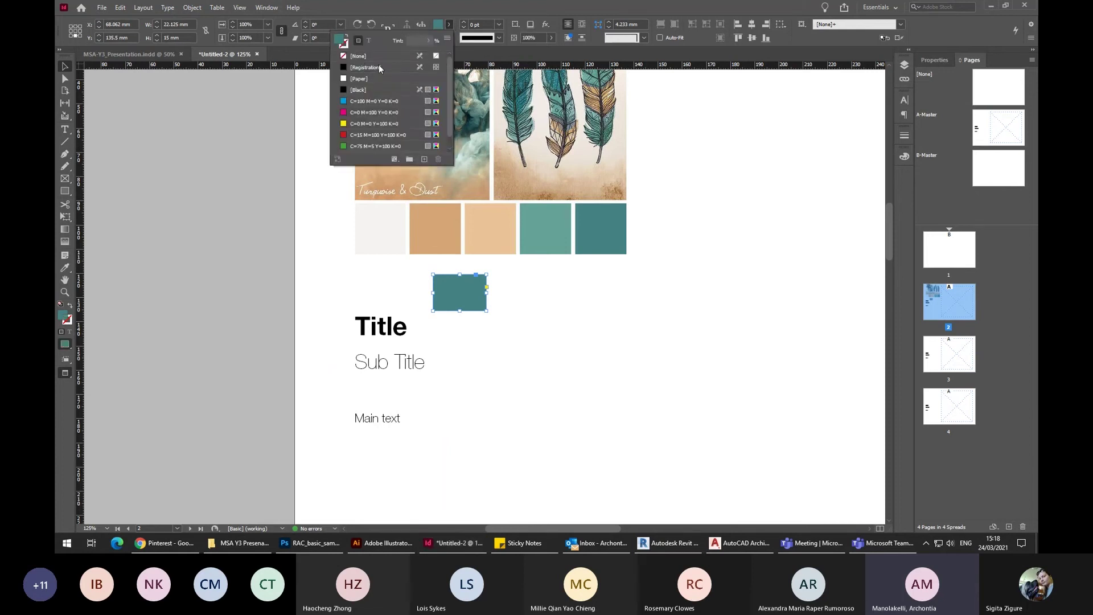
scroll(380, 67, down, 1)
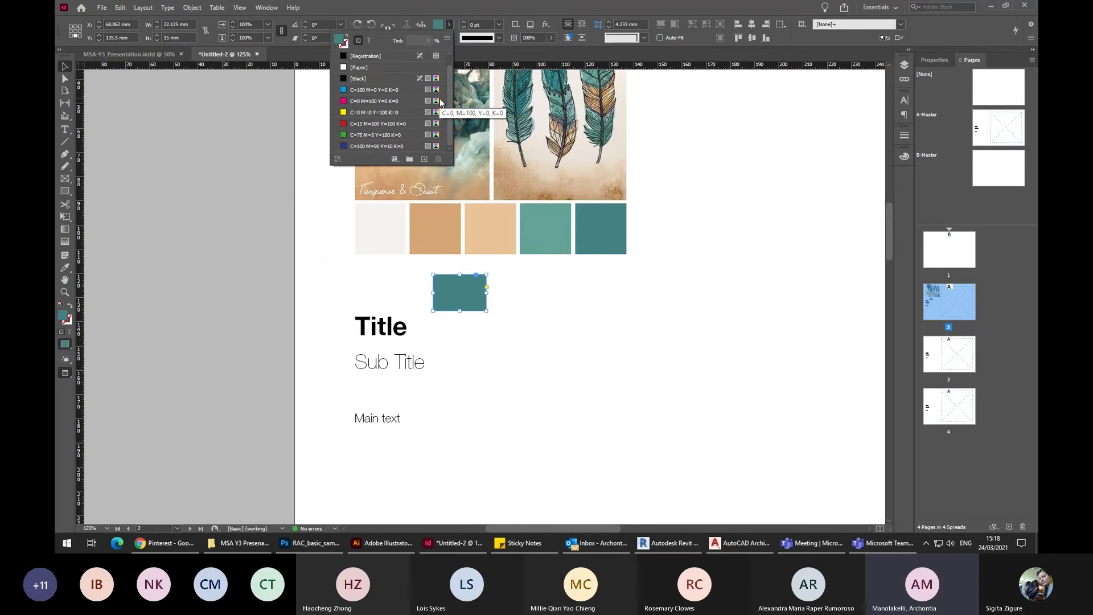
scroll(433, 98, up, 1)
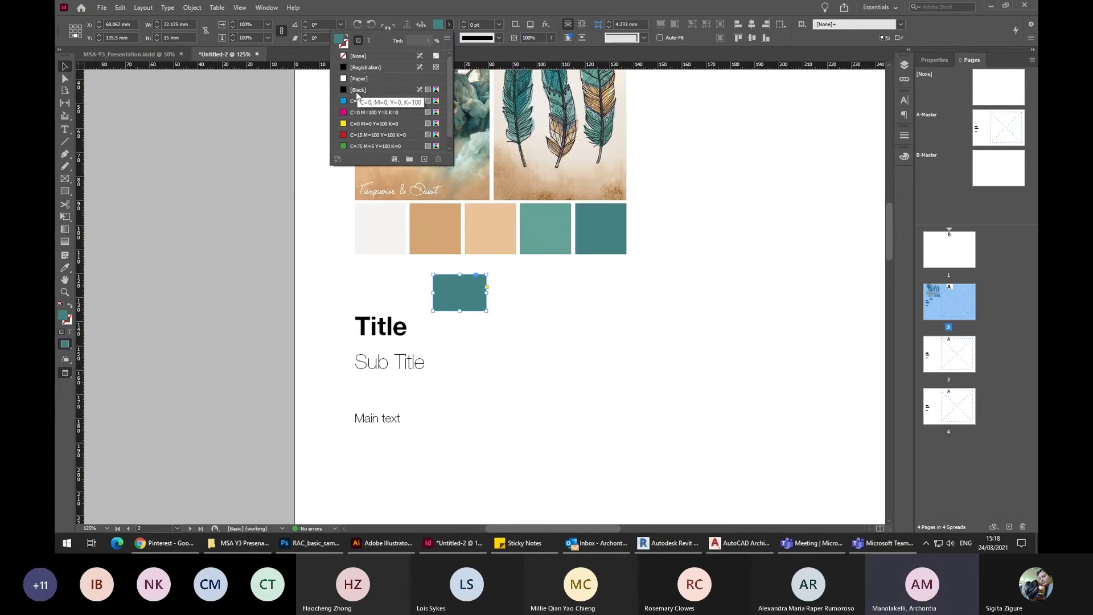
scroll(365, 97, down, 1)
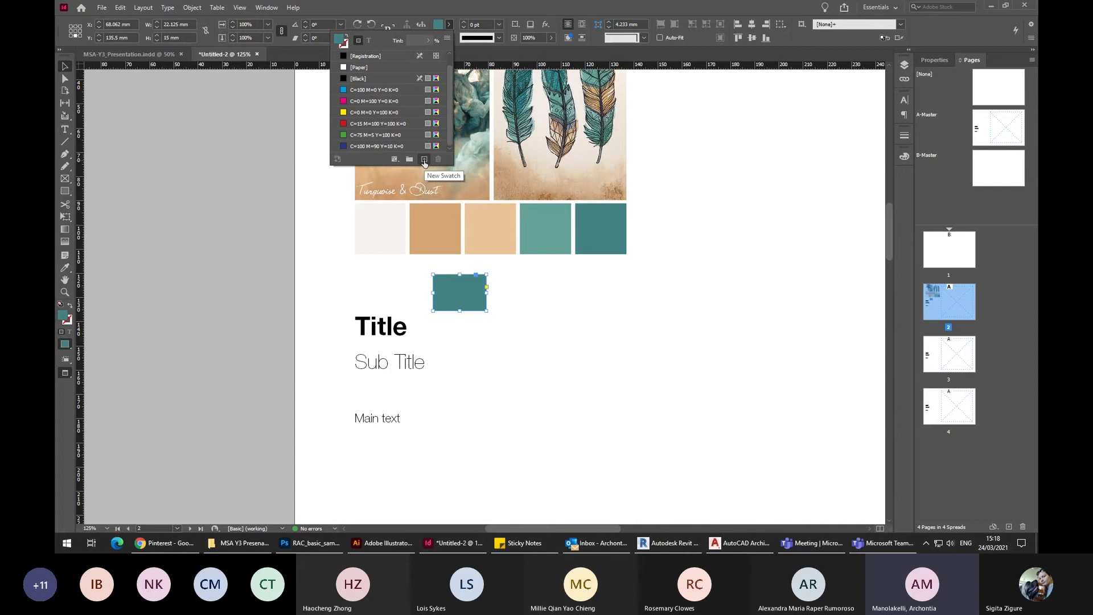
click(424, 160)
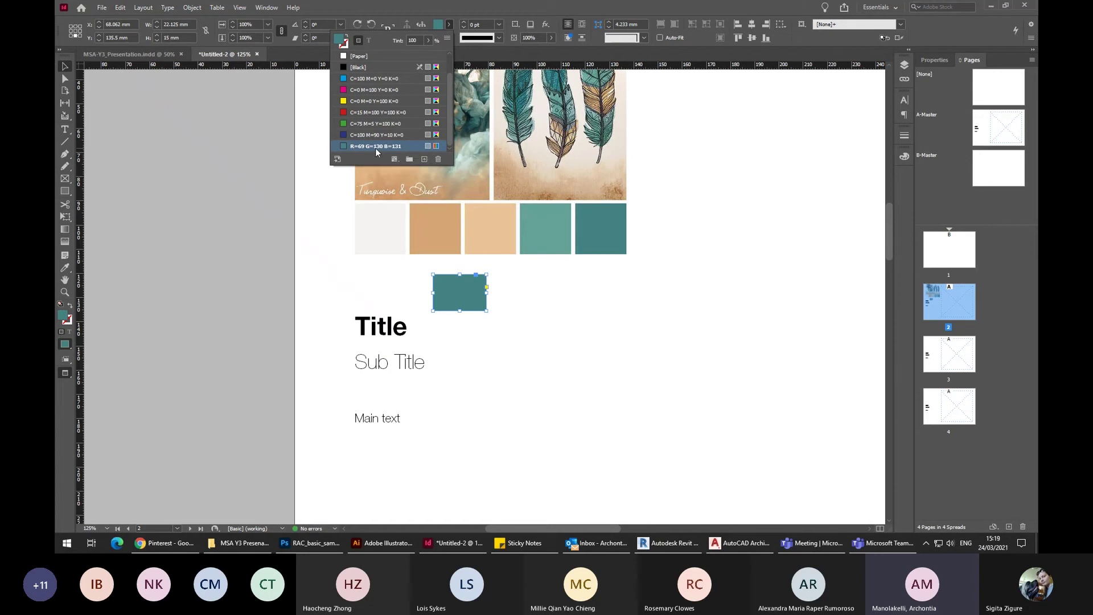
click(450, 297)
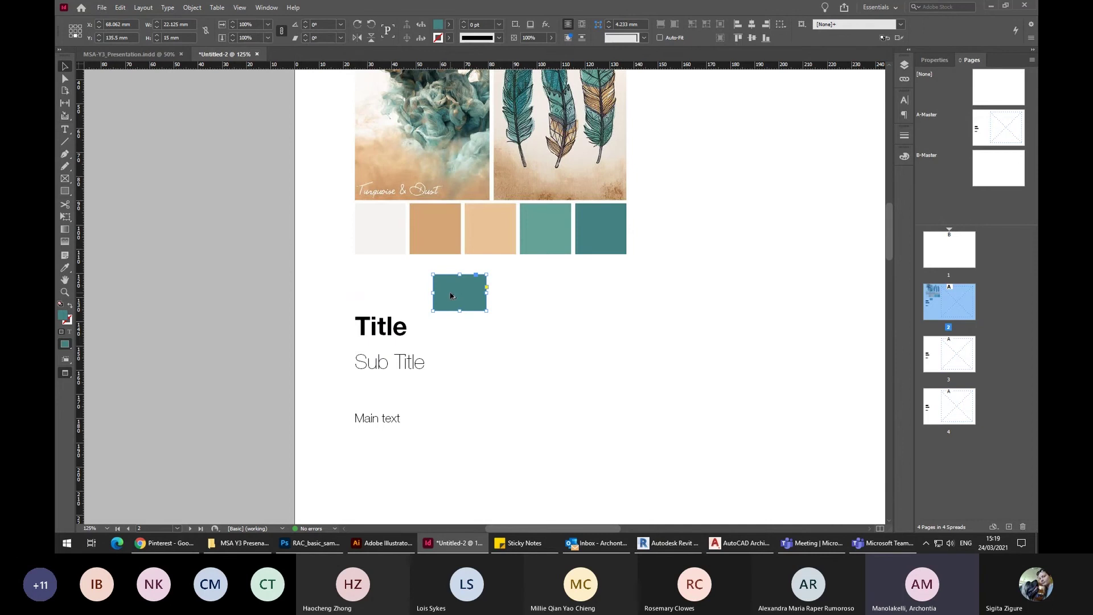
Copy the teal rectangle three times in a row beside it and fill the first copy with the palette image's lighter teal.
drag(452, 297, 632, 300)
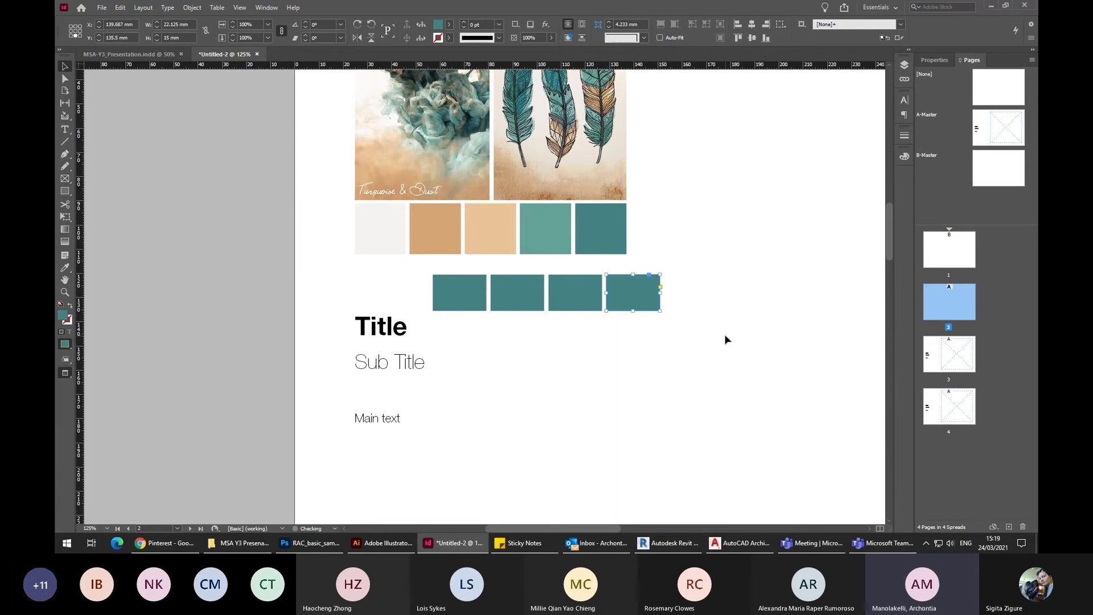
click(517, 293)
click(65, 267)
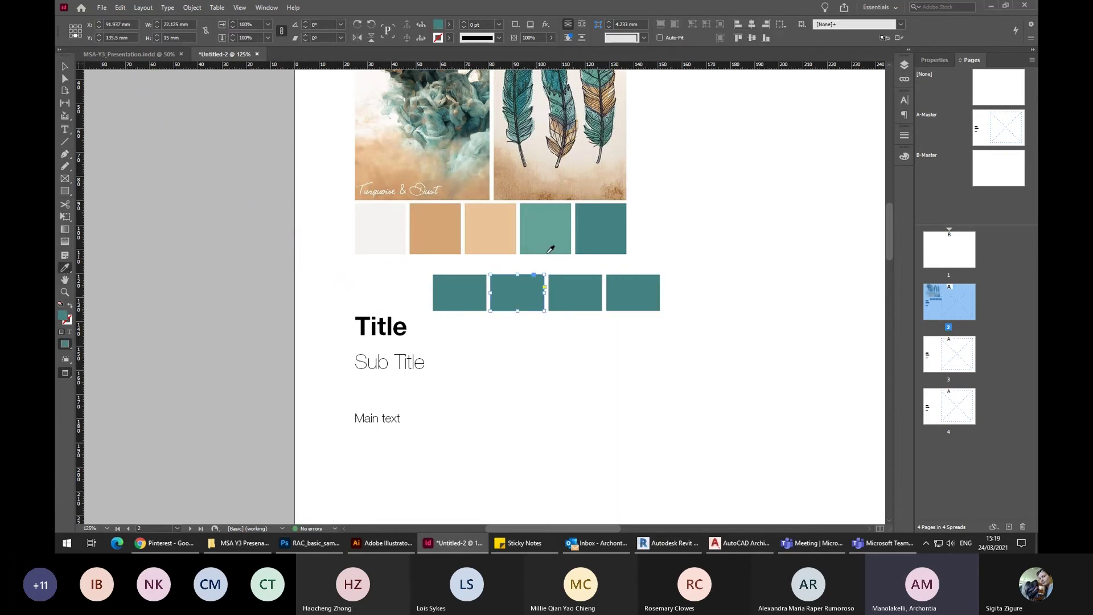
click(541, 233)
key(v)
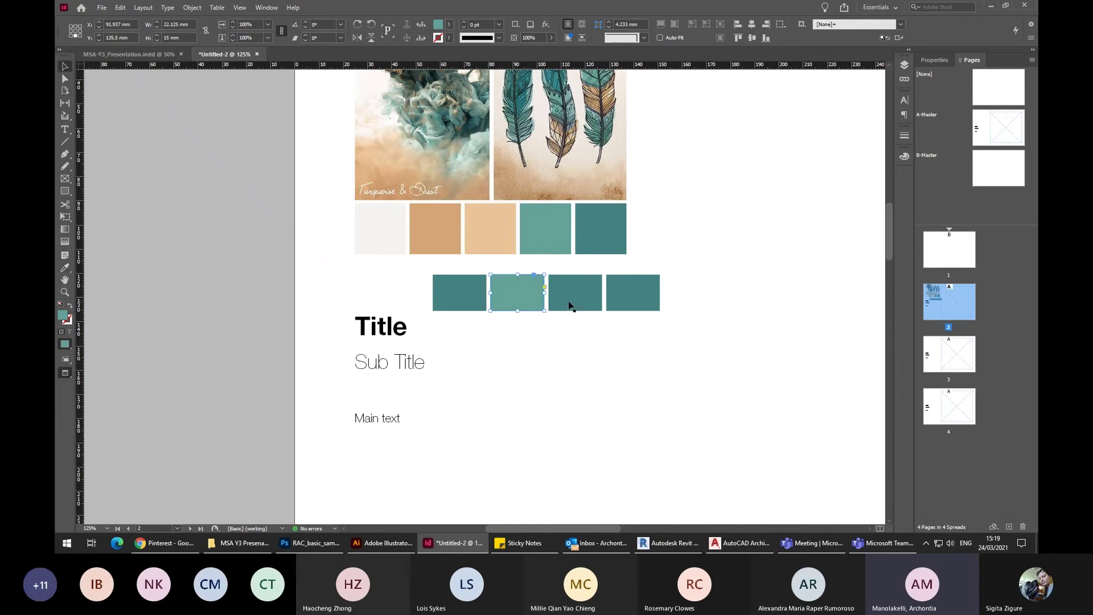
Fill the third and fourth rectangles with the light peach and the darker tan sampled from the palette image.
click(571, 306)
click(65, 268)
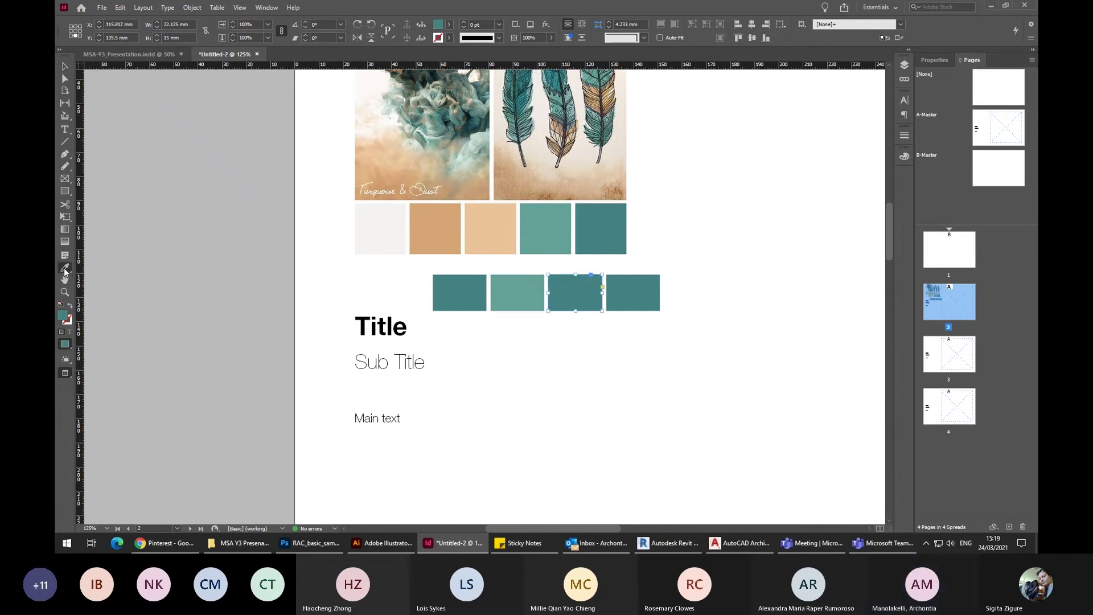
click(471, 227)
key(v)
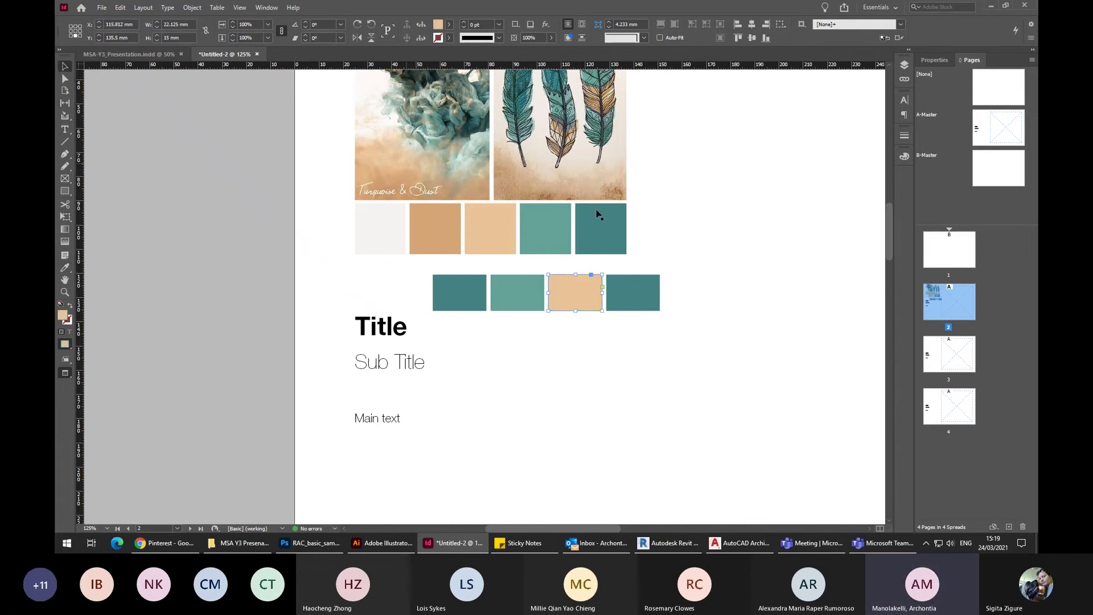
click(648, 286)
click(65, 268)
click(428, 218)
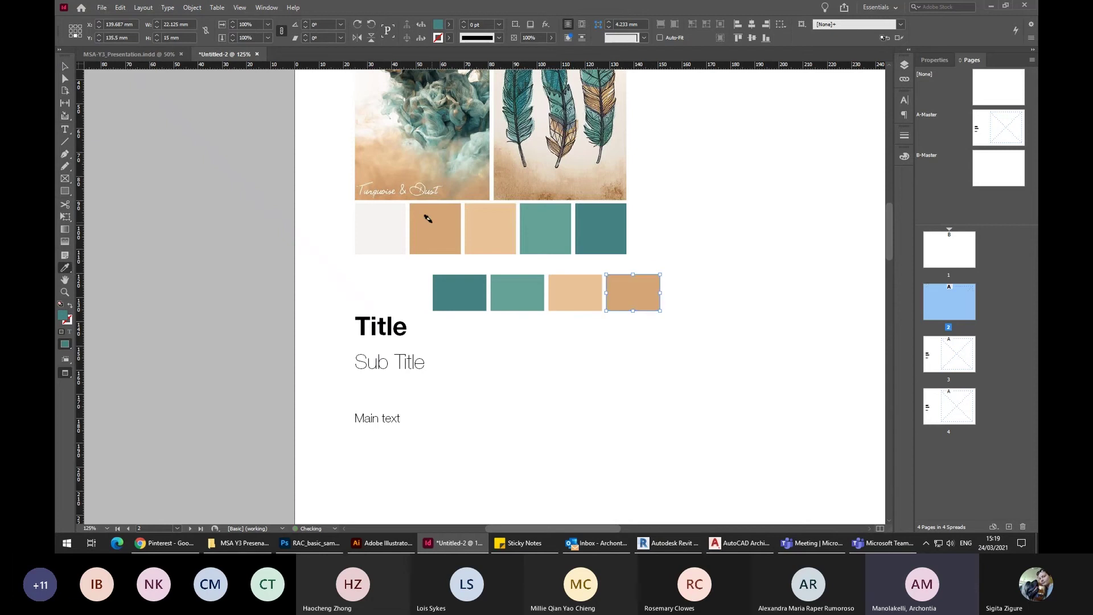
key(v)
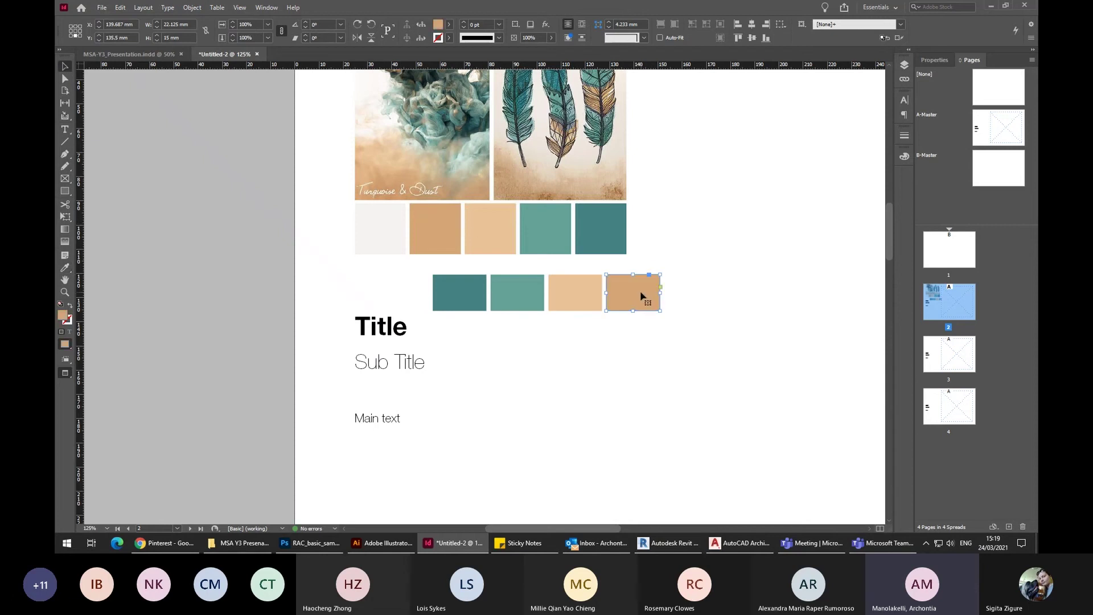
Add a fifth rectangle at the end of the row and fill it with the palette image's off-white.
drag(640, 295, 699, 295)
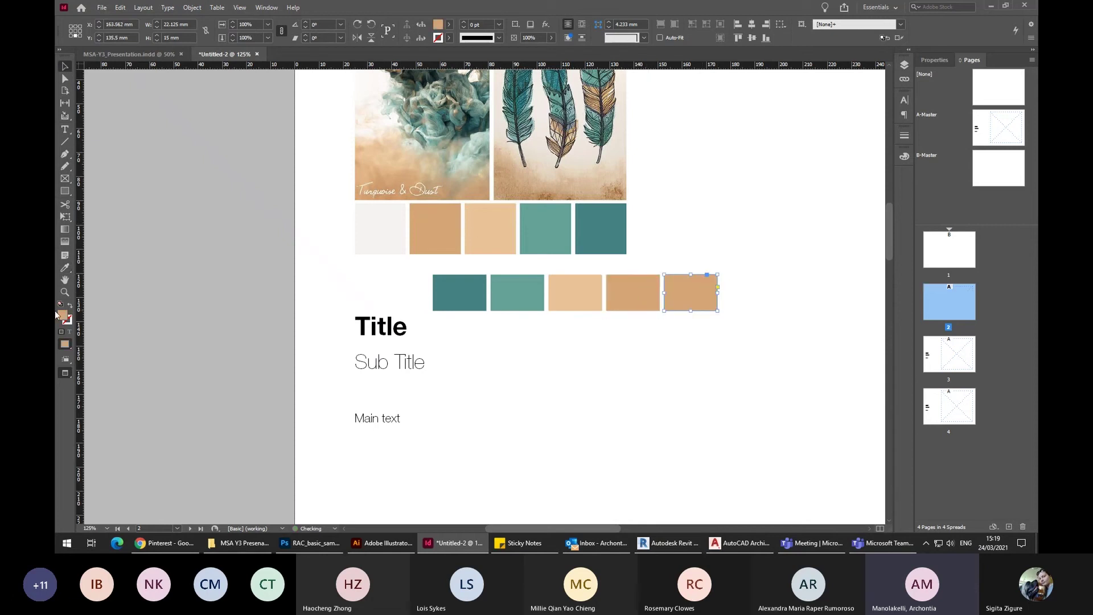
click(65, 267)
click(372, 228)
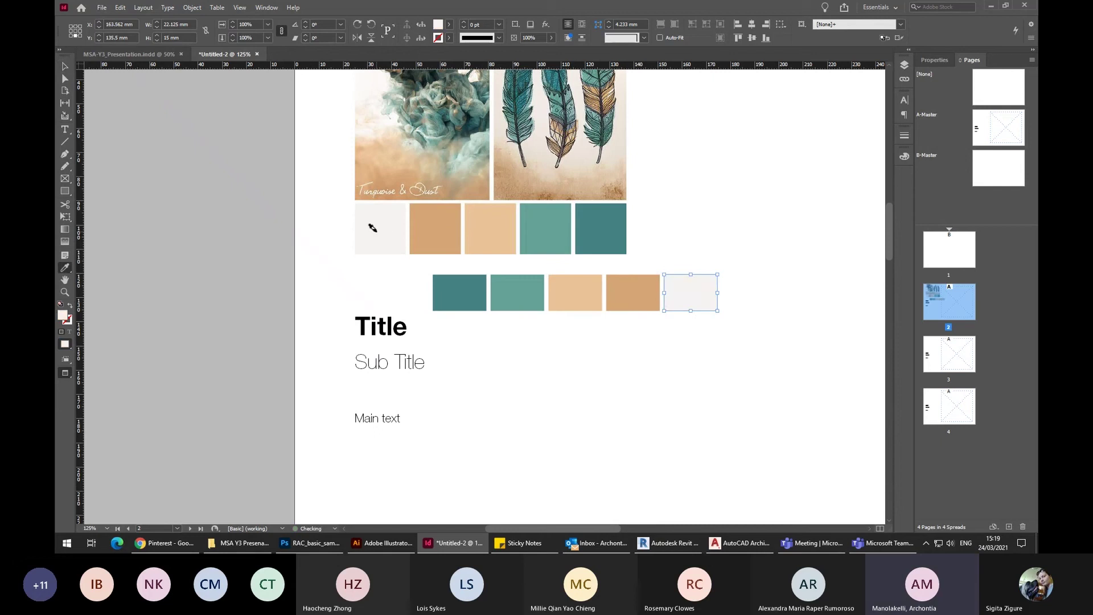
click(65, 67)
Delete the palette reference image from page 2.
click(607, 211)
key(ctrl+minus)
key(ctrl+minus)
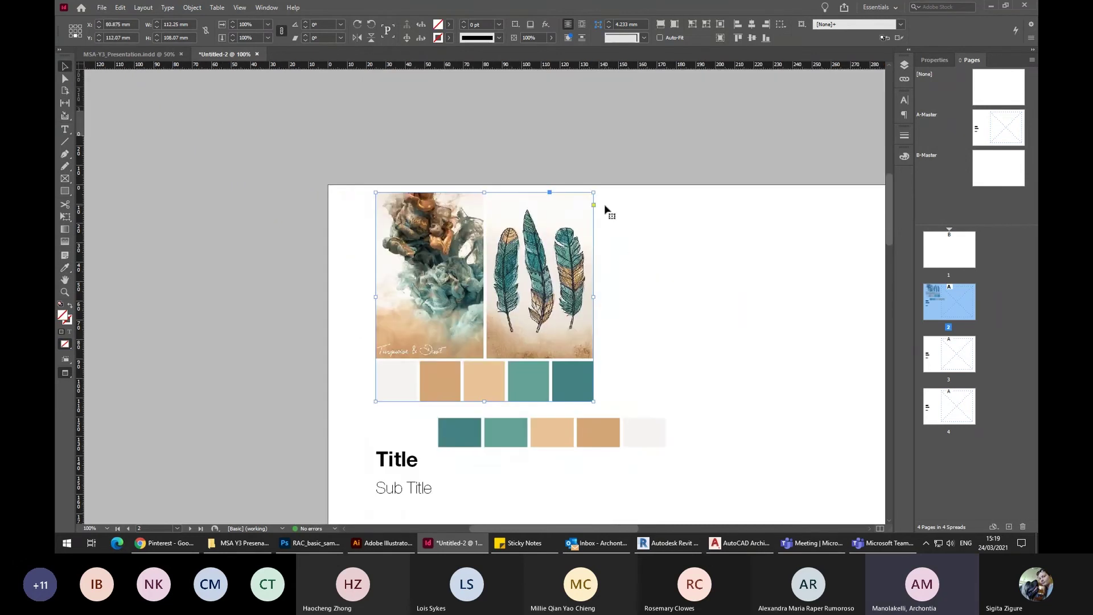
key(Delete)
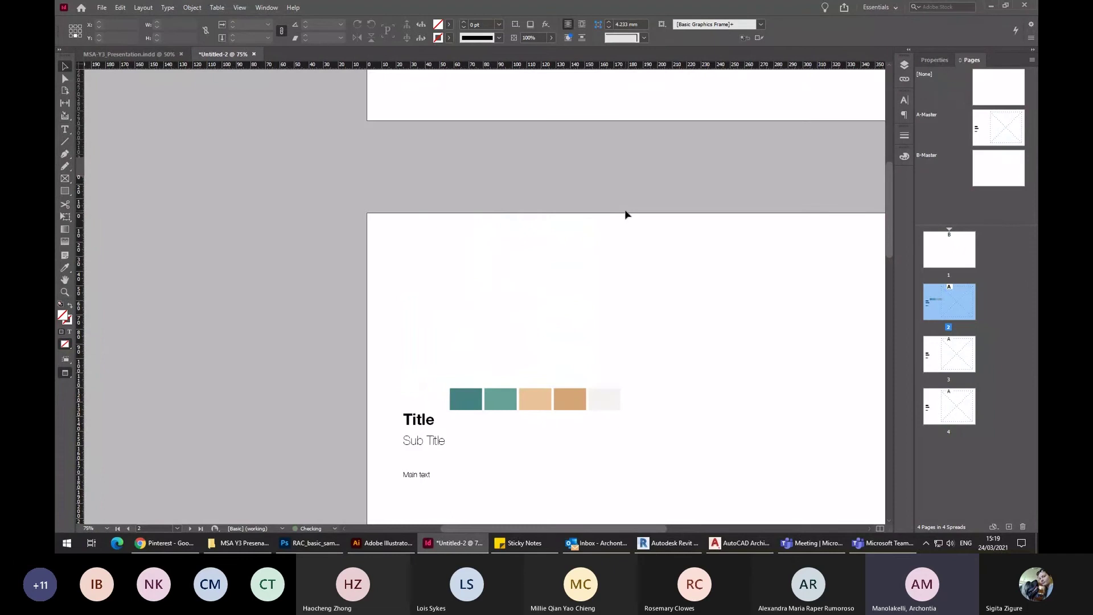
Save the fills of the lighter teal and light peach rectangles as new colour swatches.
click(503, 402)
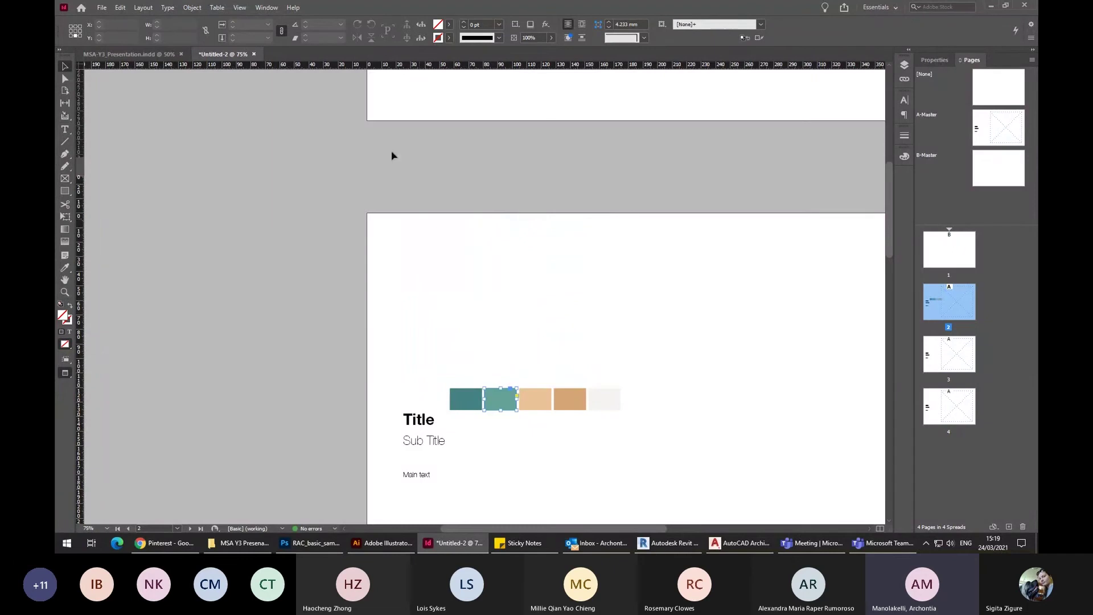
click(449, 24)
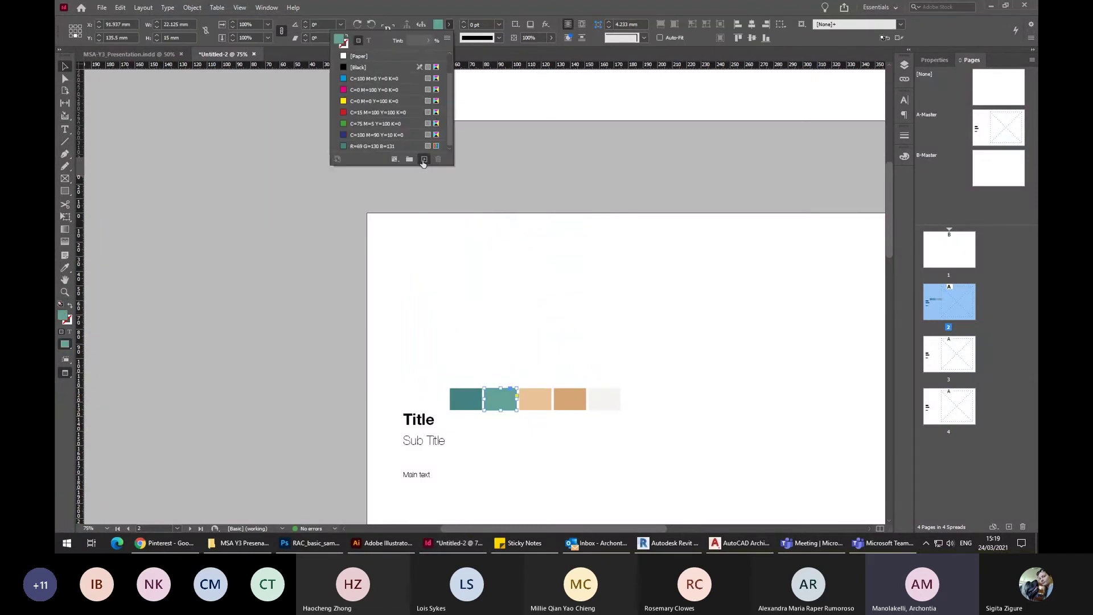
click(528, 411)
click(527, 408)
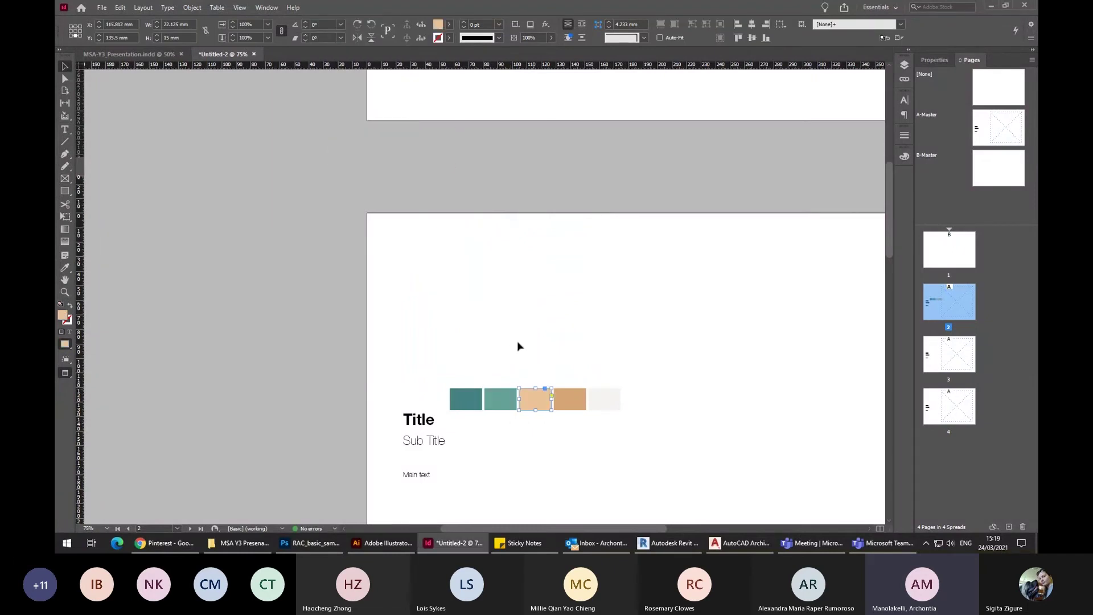
click(449, 24)
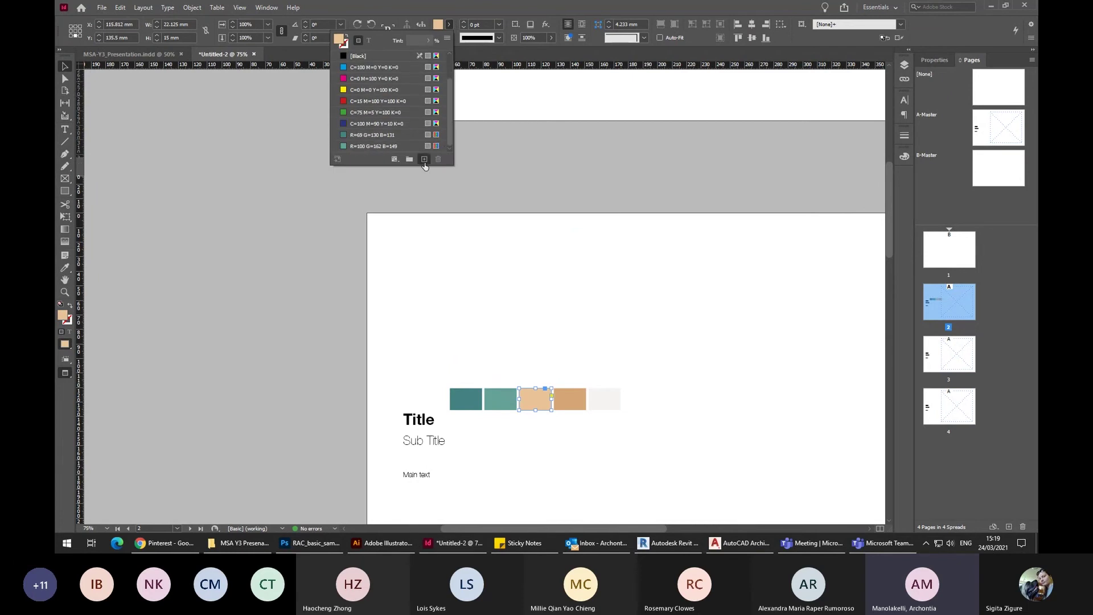
click(424, 159)
Save the fills of the tan and off-white rectangles as new colour swatches.
click(576, 410)
click(576, 408)
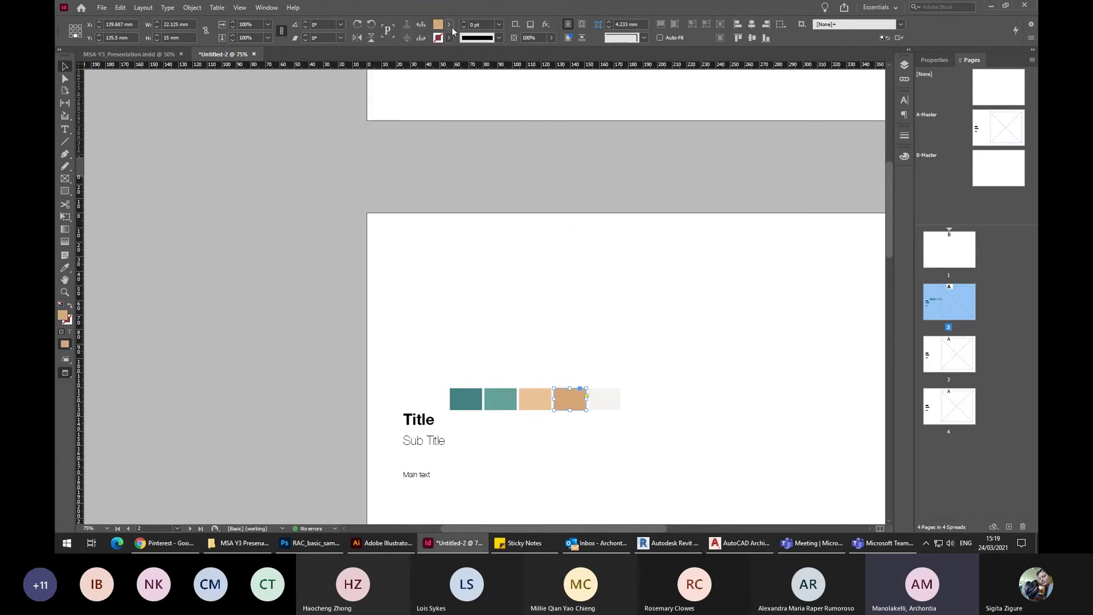
click(449, 24)
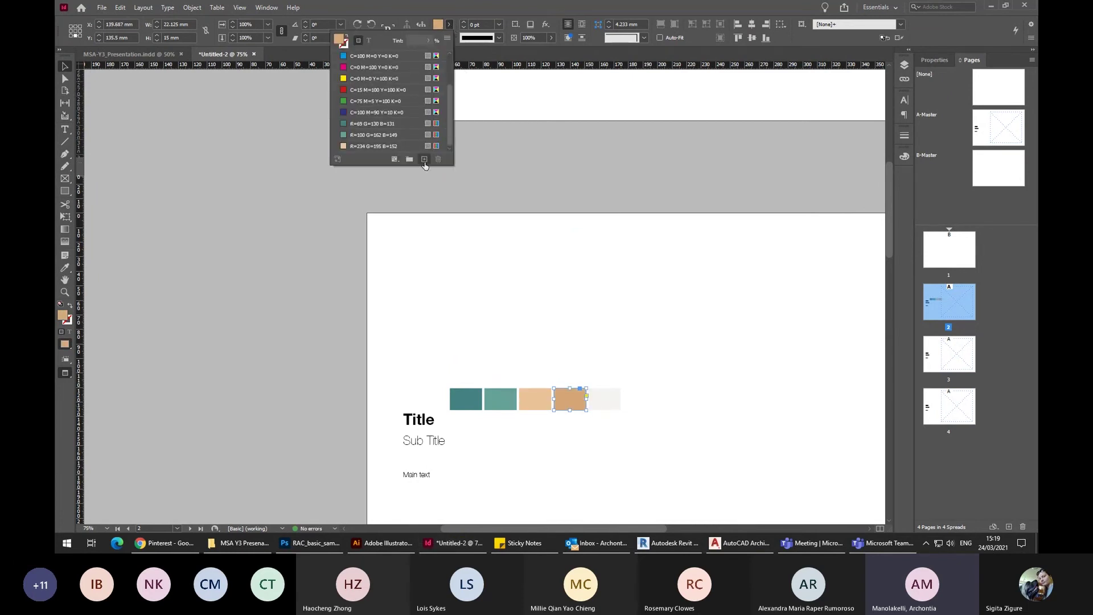
click(424, 159)
click(603, 405)
click(604, 405)
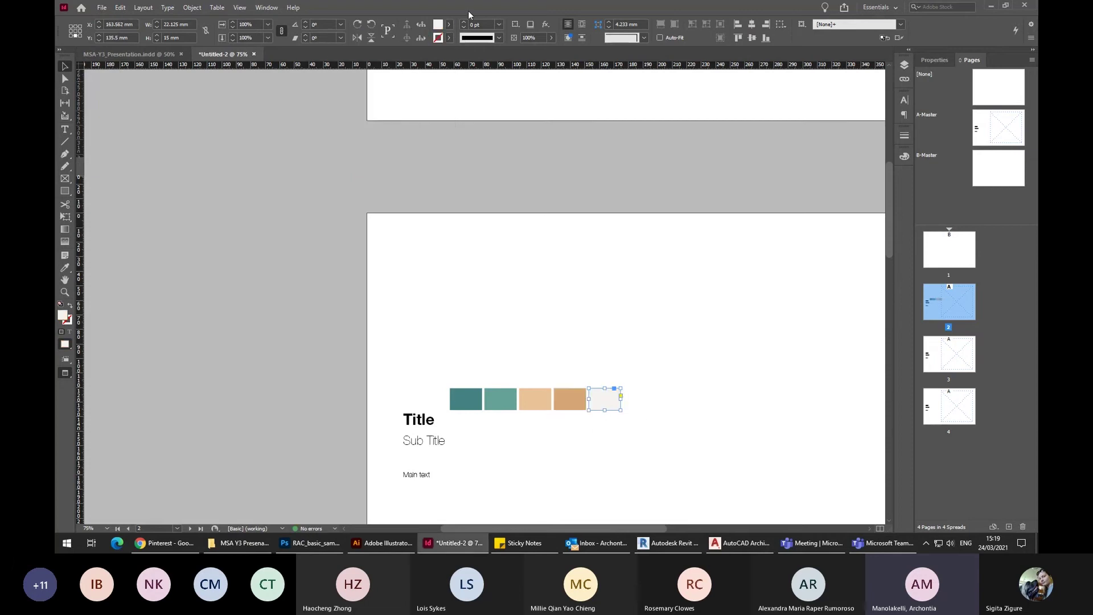
click(449, 25)
scroll(436, 133, down, 3)
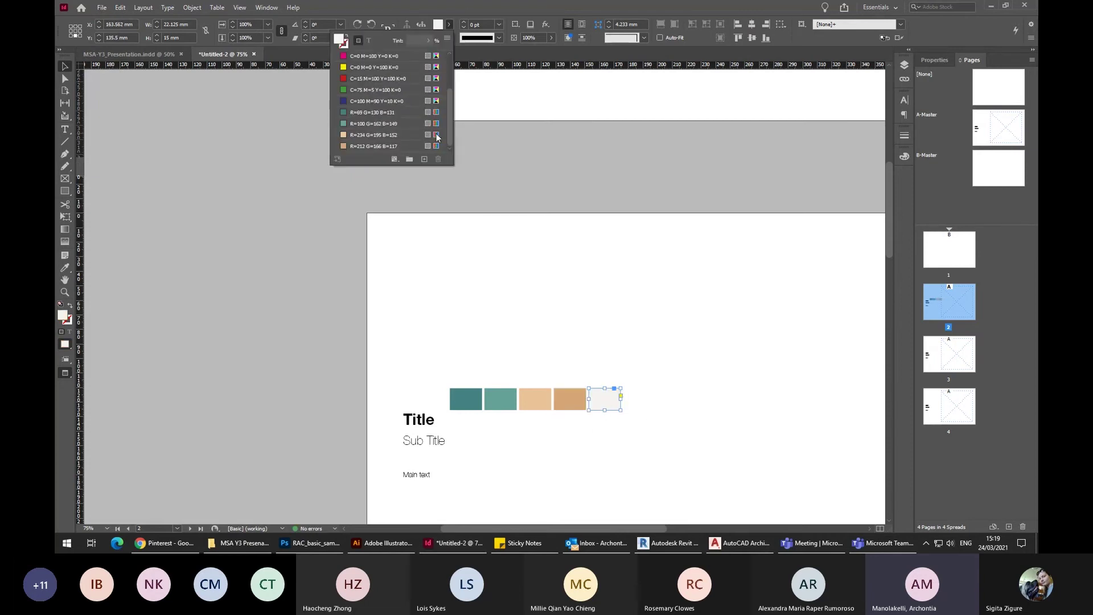
click(423, 160)
click(527, 173)
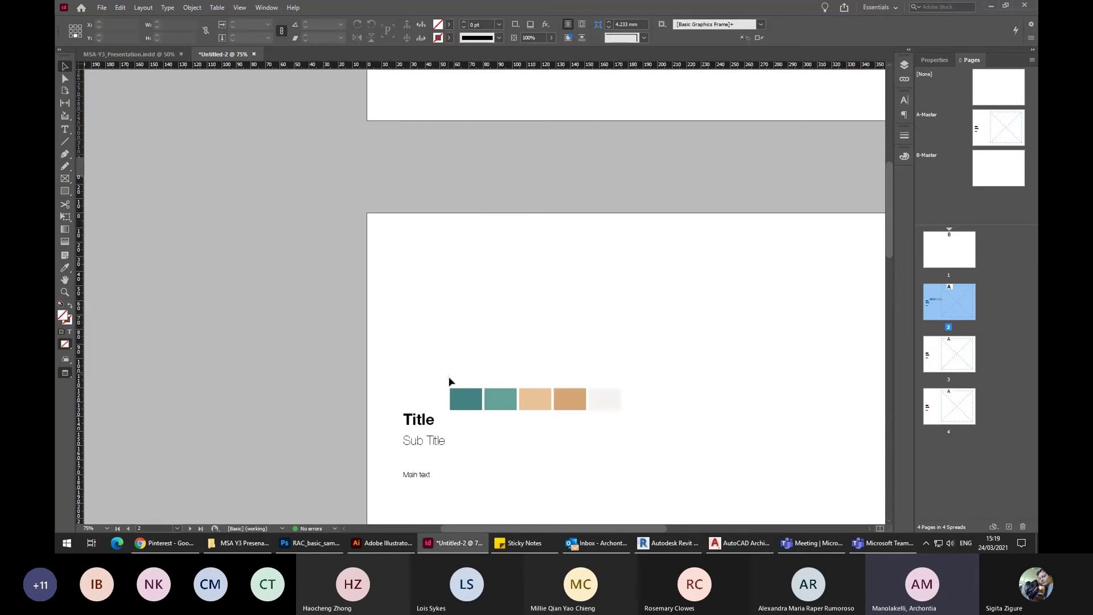
Group the five colour rectangles and move the group up near the top of page 2.
drag(449, 381, 615, 415)
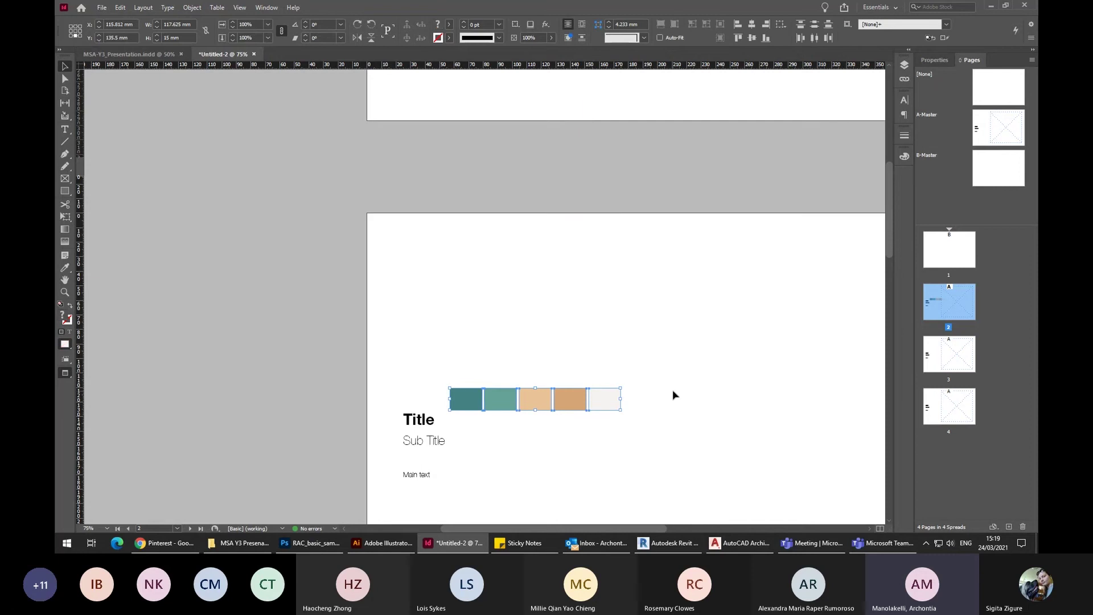
key(ctrl+g)
click(660, 399)
click(616, 405)
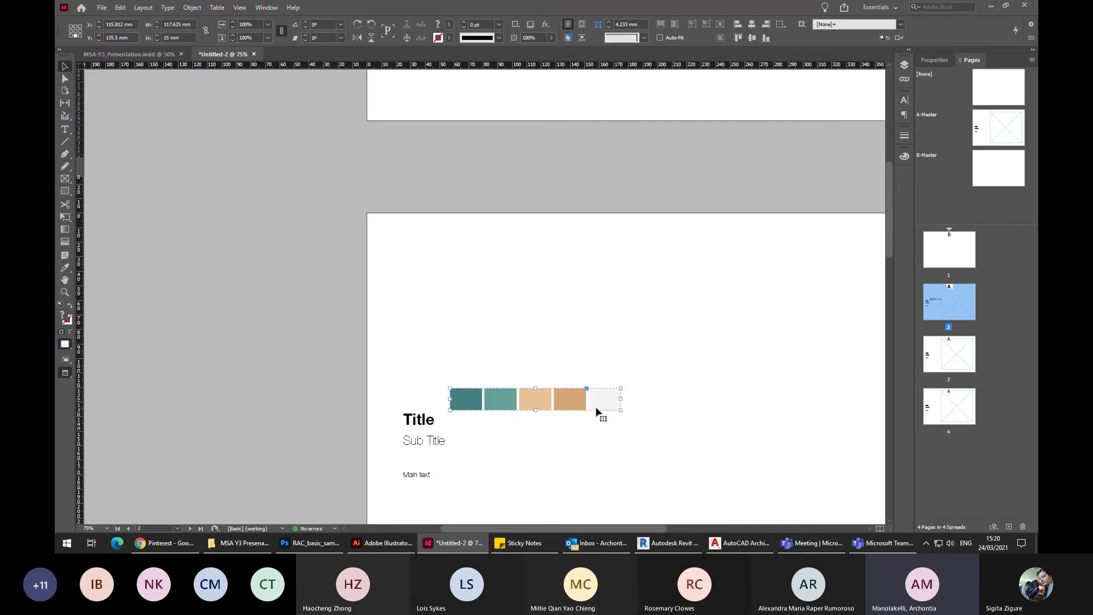
drag(597, 411, 593, 278)
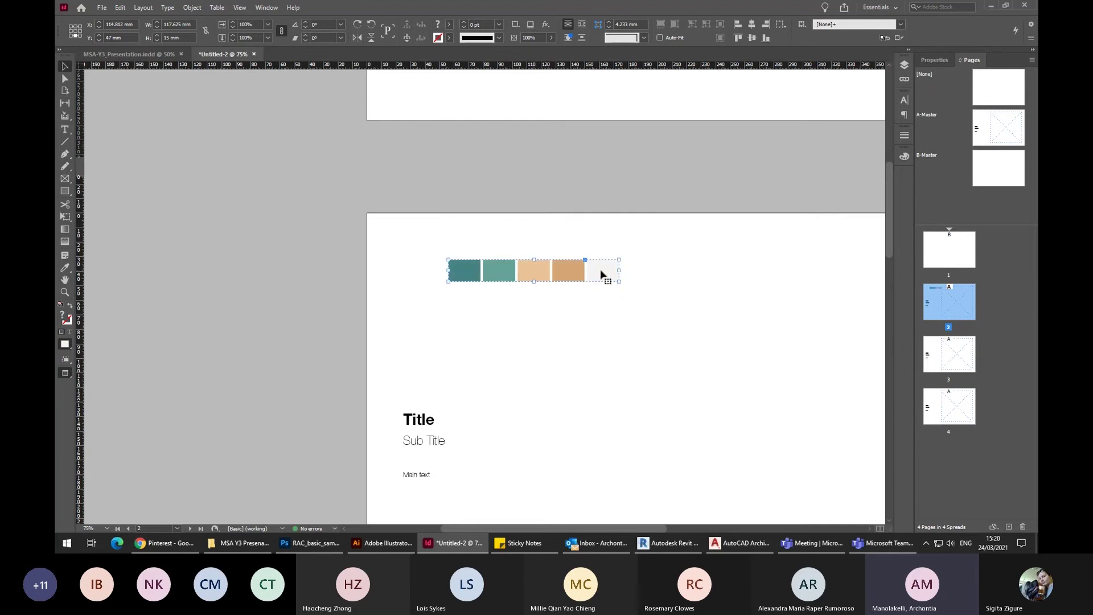
Cut the colour group from page 2 and paste it on the A-Master's pasteboard, just above the page's upper-right corner.
key(Delete)
double_click(997, 119)
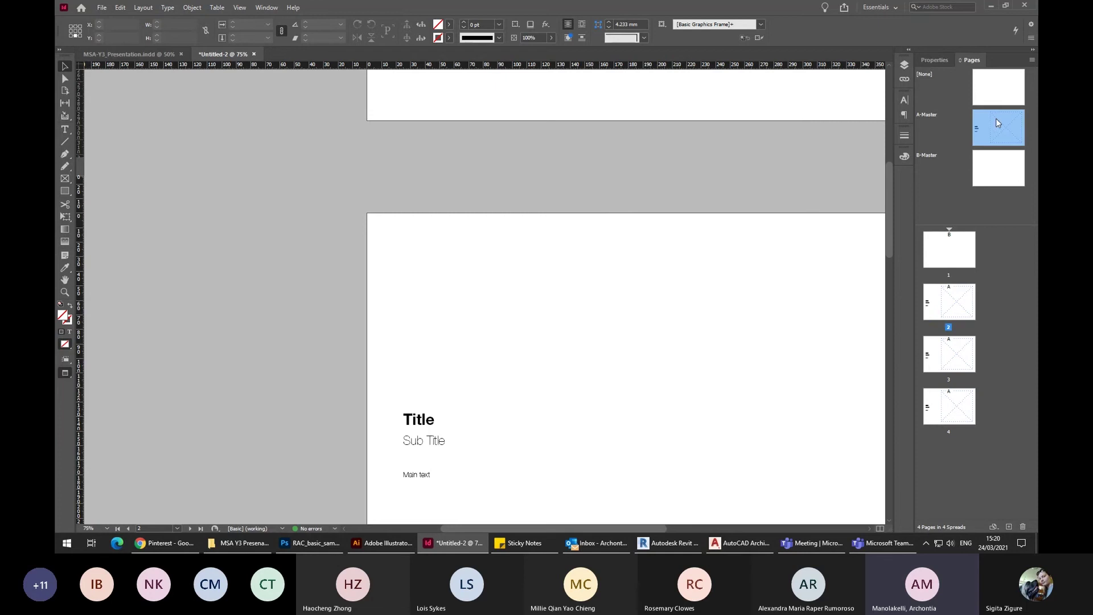
click(759, 186)
scroll(334, 254, right, 5)
scroll(334, 254, left, 2)
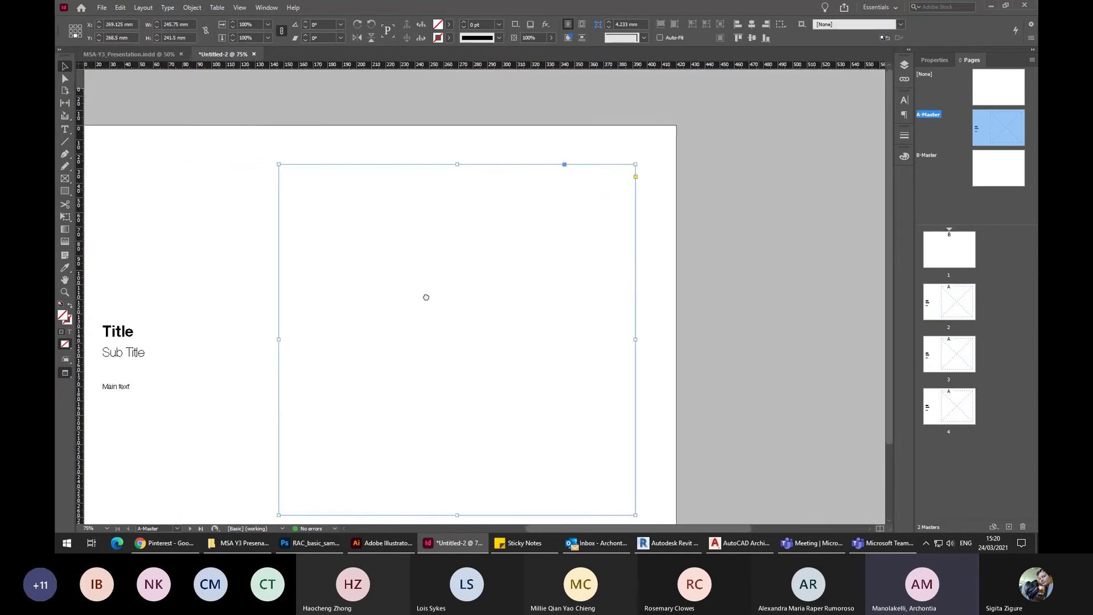
click(776, 151)
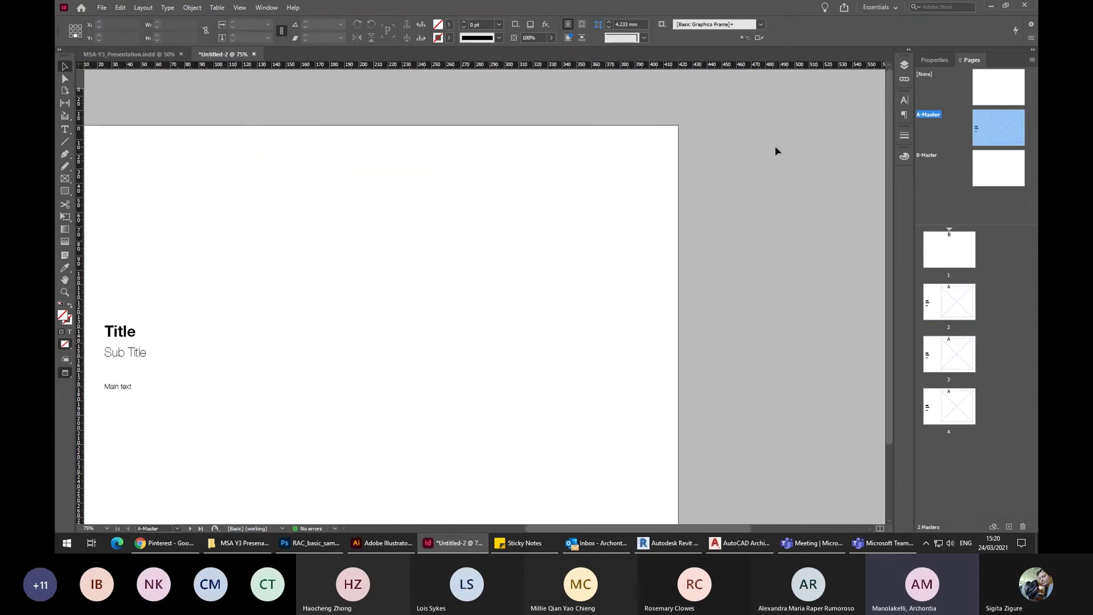
key(ctrl+v)
drag(561, 308, 667, 115)
click(739, 139)
Compare the A-Master with guides shown and in preview, and check how page 2 looks without the colour group.
key(w)
scroll(647, 127, left, 3)
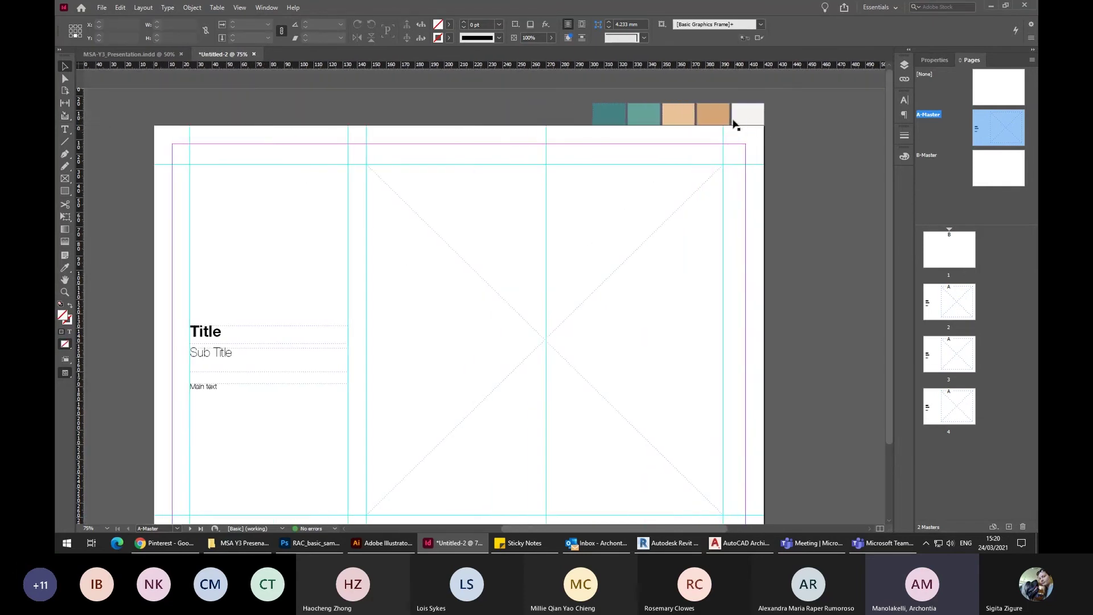
key(w)
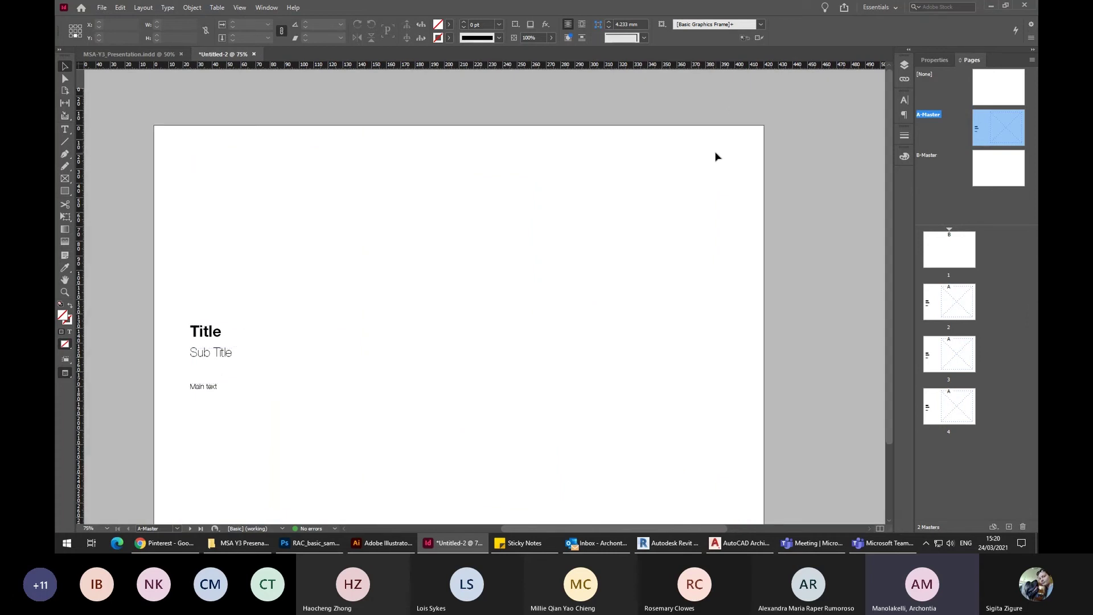
double_click(931, 311)
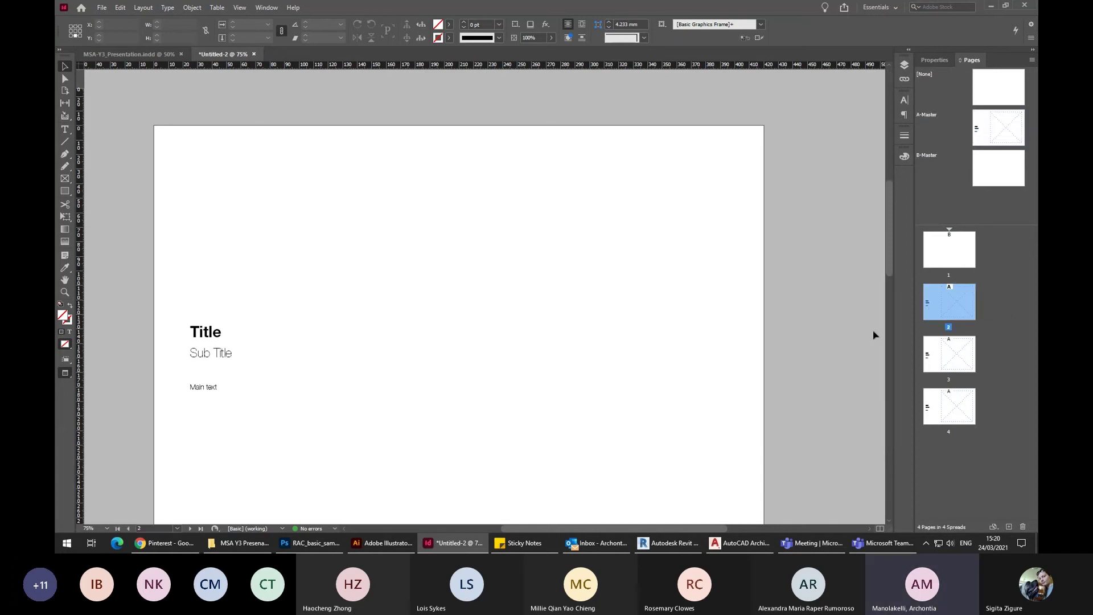
Colour the Title text on the A-Master with the dark teal sampled from the first rectangle of the colour group.
double_click(997, 128)
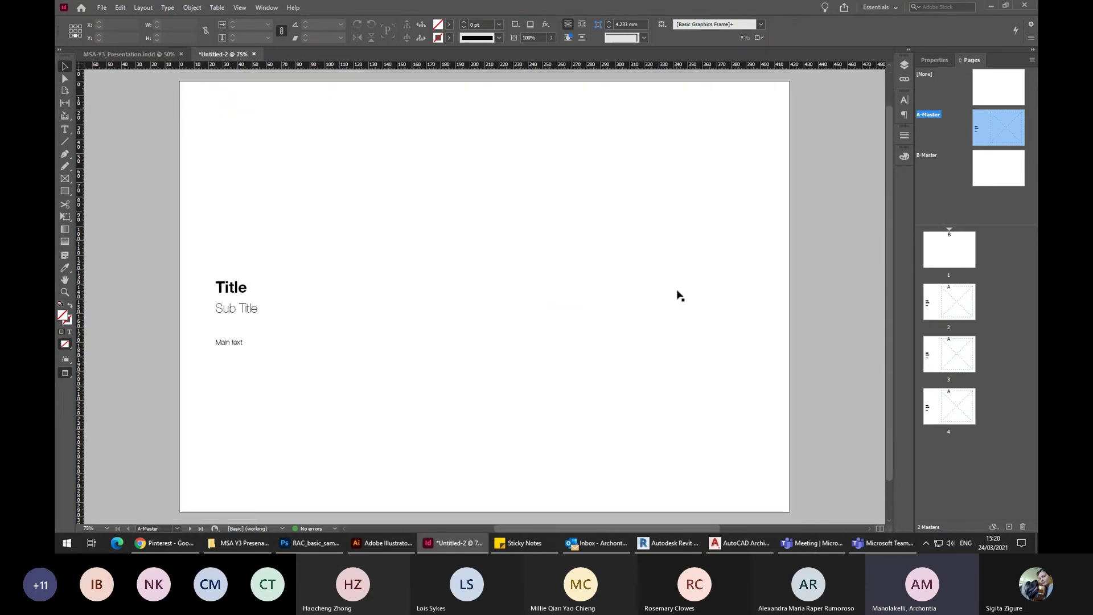
double_click(250, 285)
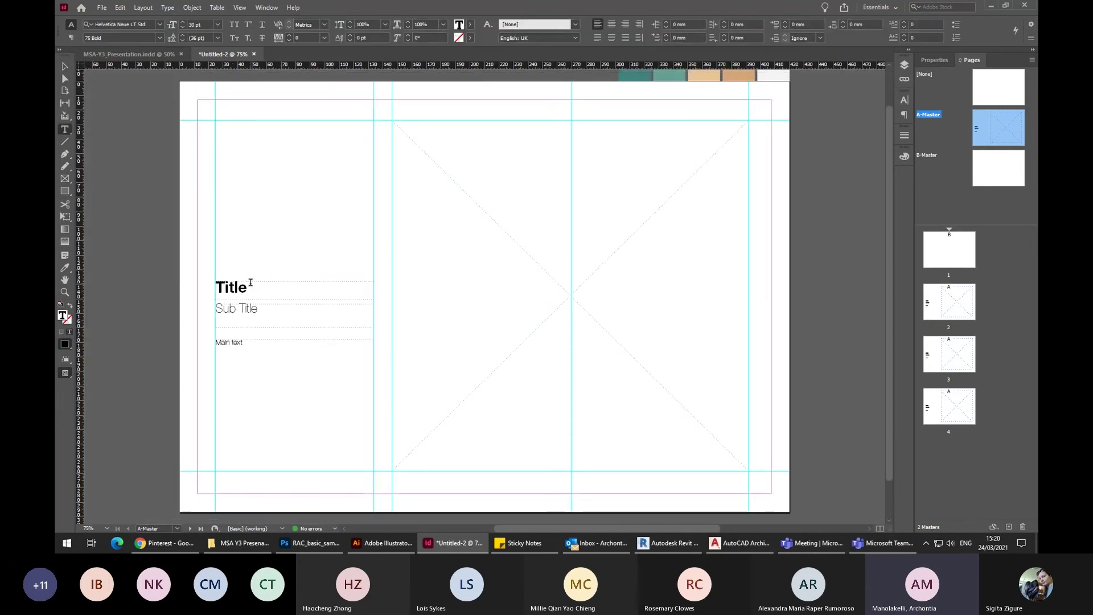
drag(272, 285, 203, 281)
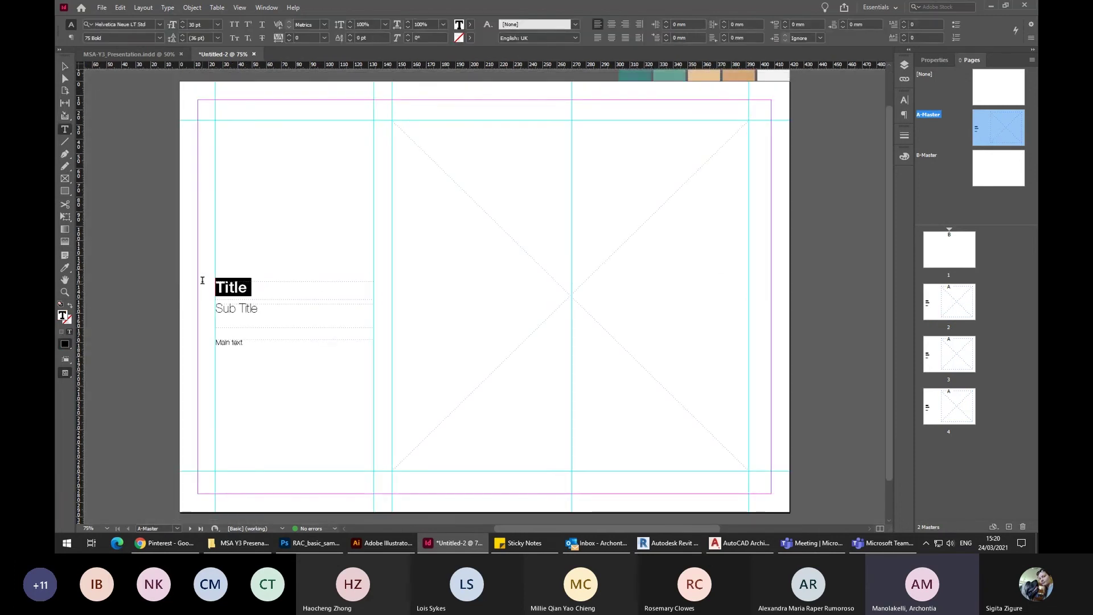
click(66, 269)
scroll(624, 152, up, 2)
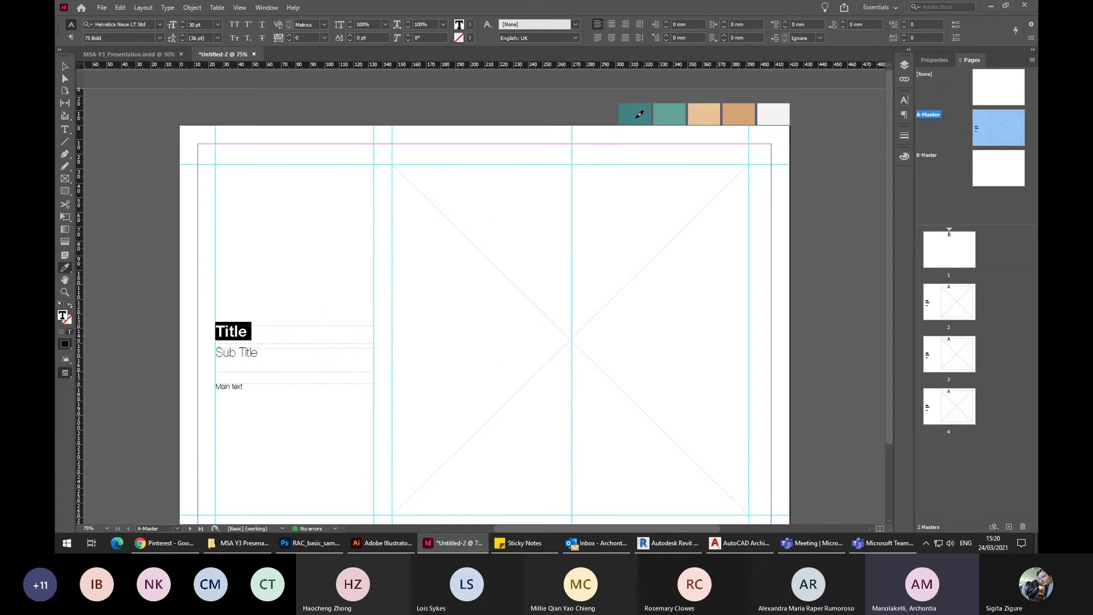
click(632, 114)
click(64, 67)
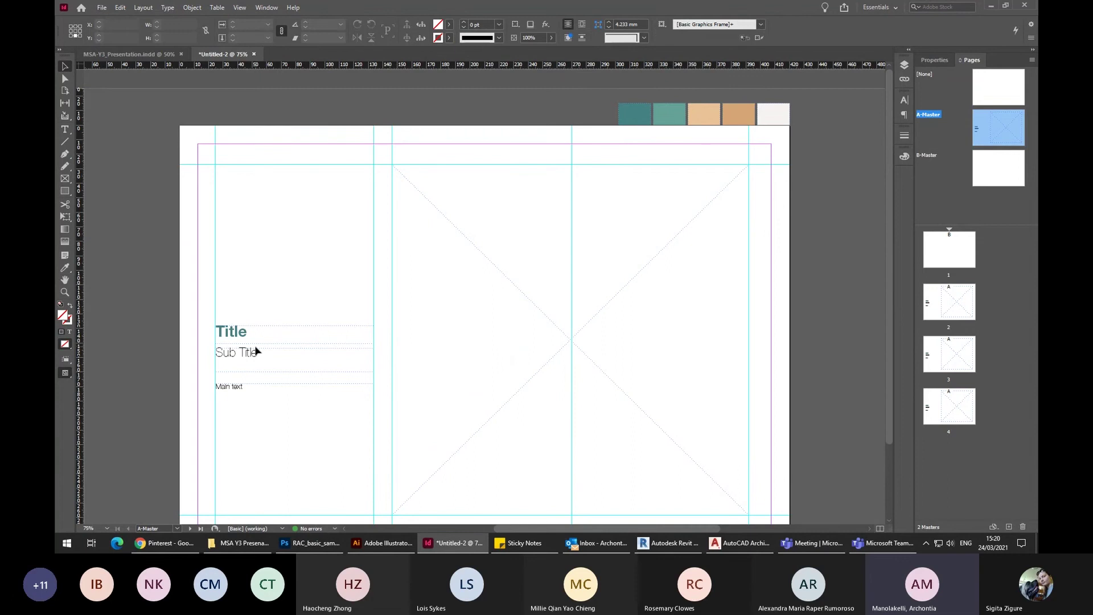
Colour the Sub Title text on the A-Master with the darker orange sampled from the fourth rectangle of the colour group.
double_click(272, 357)
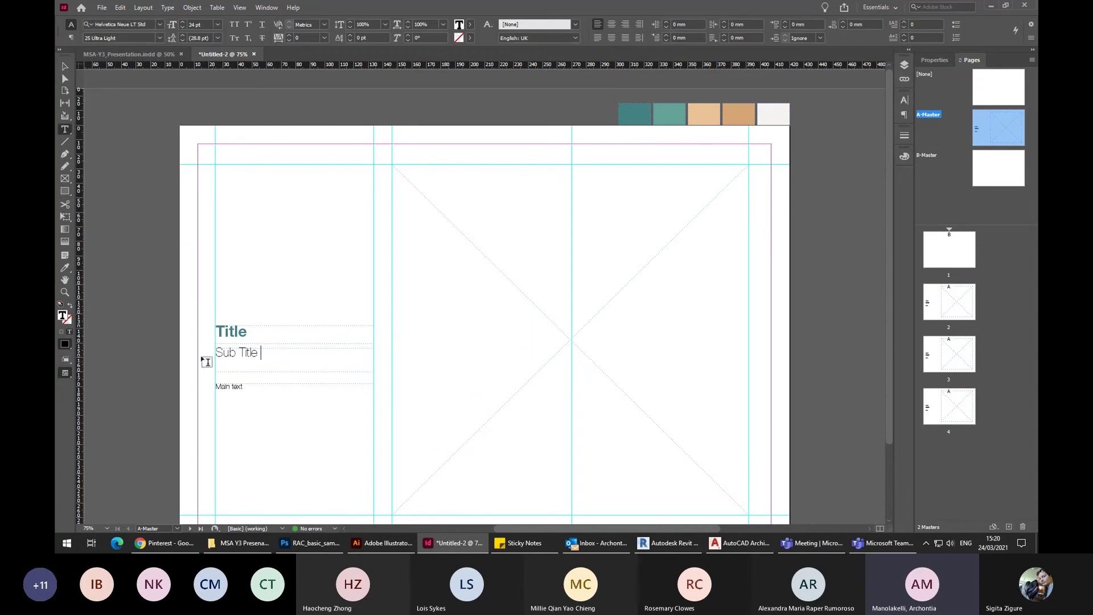
triple_click(276, 353)
click(69, 268)
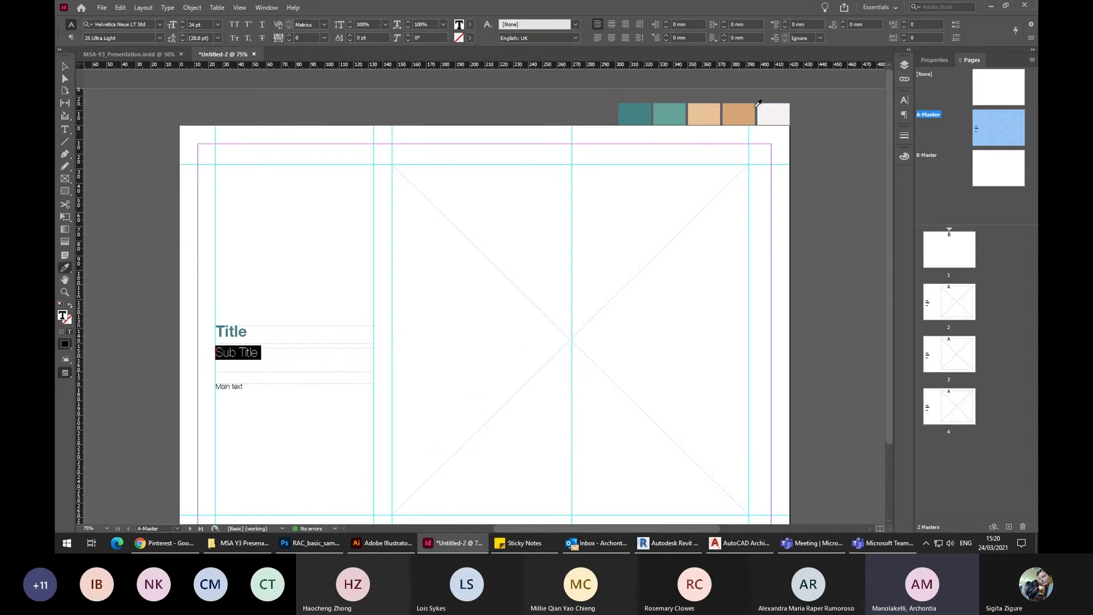
click(737, 110)
click(66, 69)
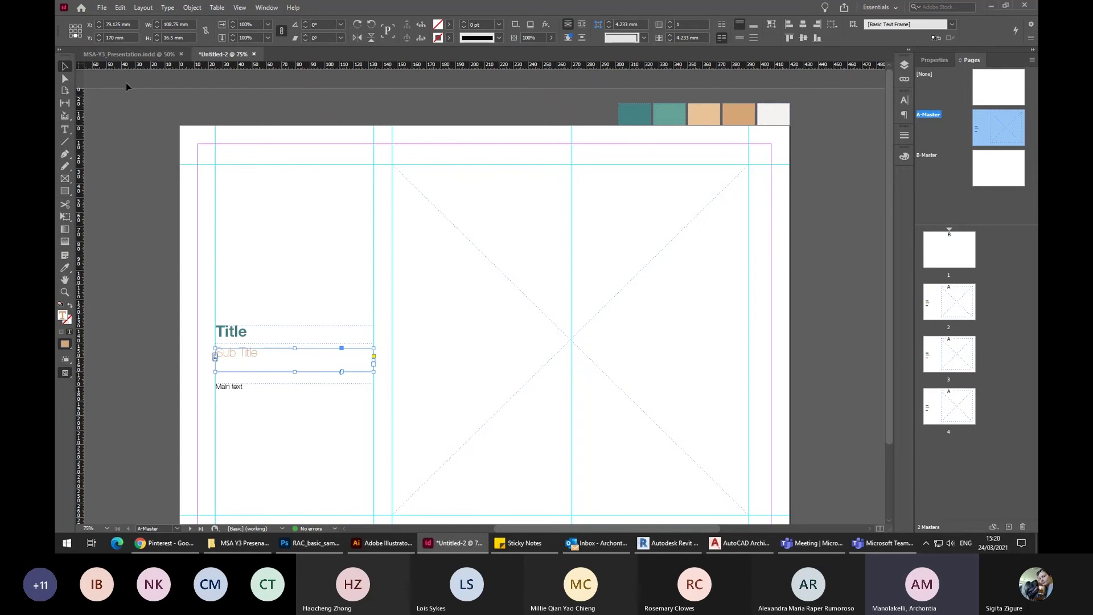
click(724, 132)
Shorten the Sub Title text frame on the A-Master to a height of 10.5 mm by raising its lower edge.
click(257, 400)
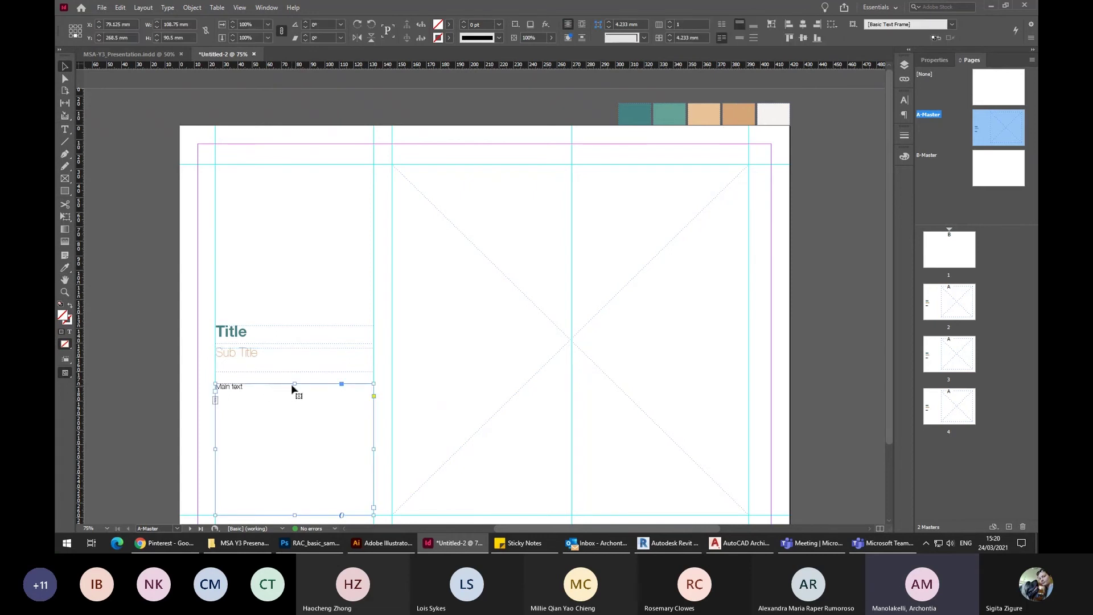
drag(294, 385, 294, 362)
click(264, 358)
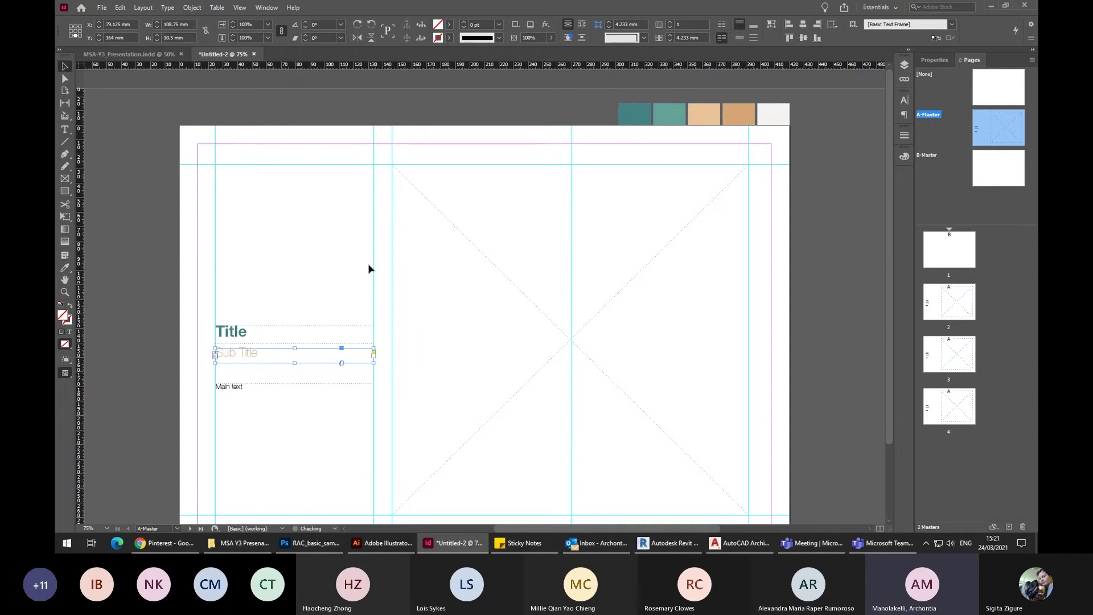
click(249, 340)
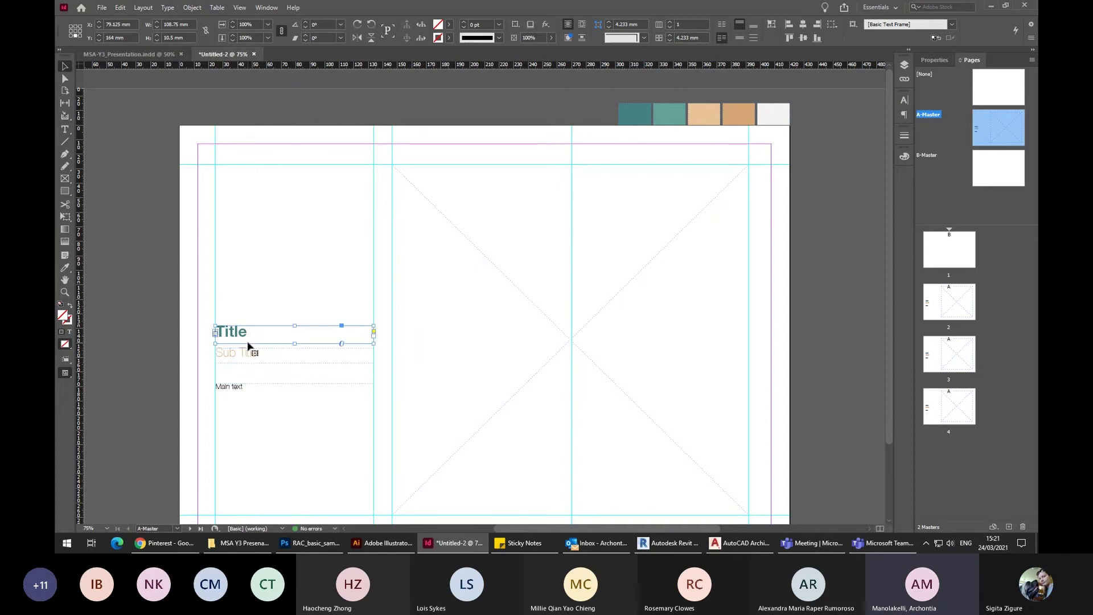
double_click(256, 333)
drag(256, 333, 183, 329)
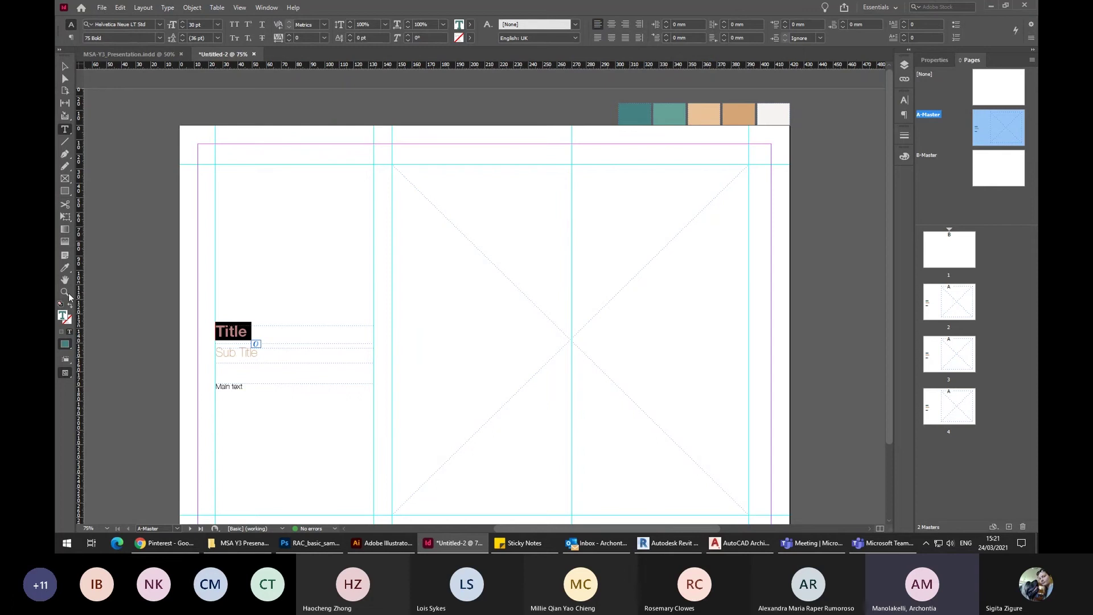
click(65, 267)
click(65, 66)
click(319, 237)
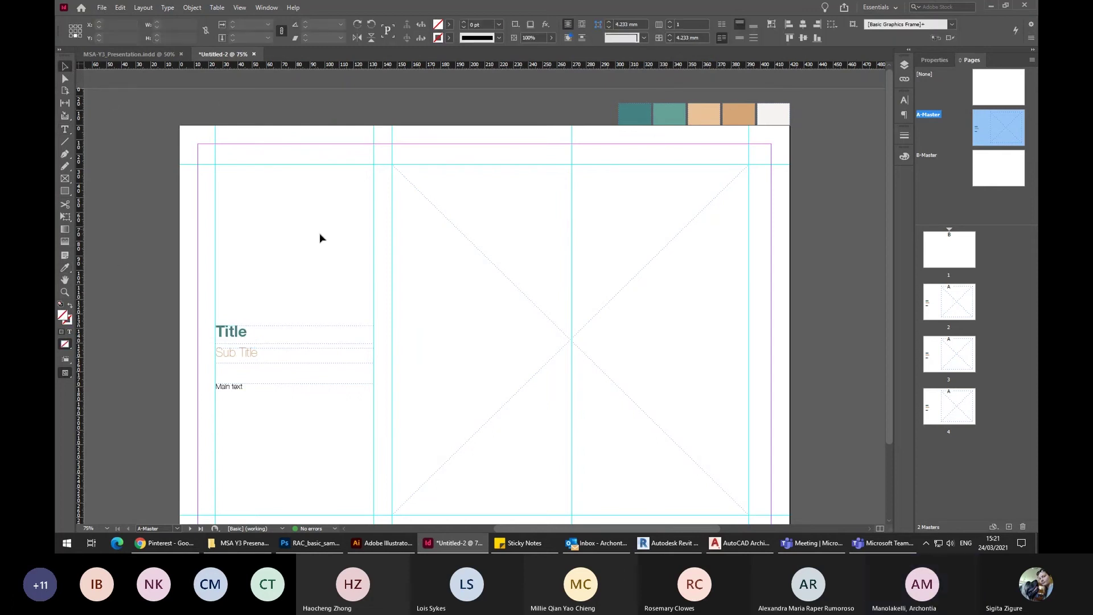
Preview the layout without guides and examine how the coloured master text appears on page 3 and the neighbouring pages.
key(w)
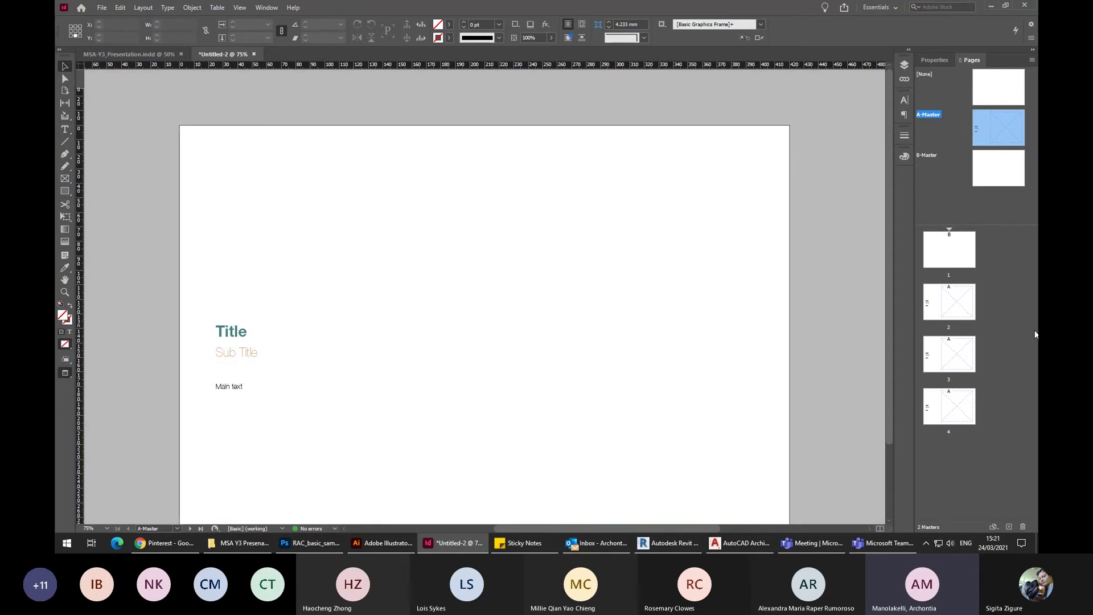
double_click(947, 358)
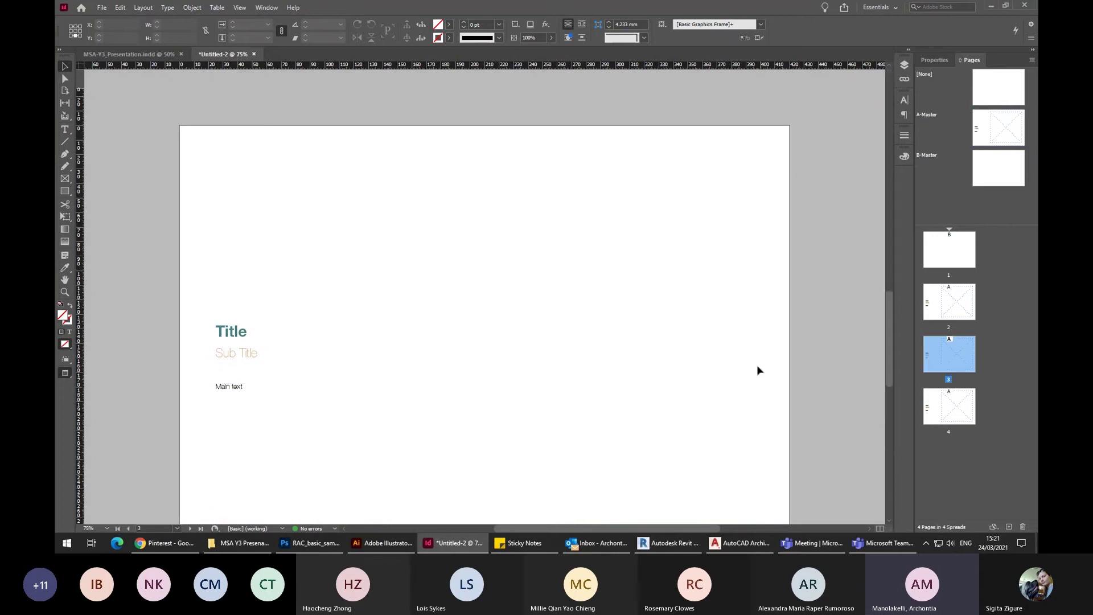
key(ctrl+minus)
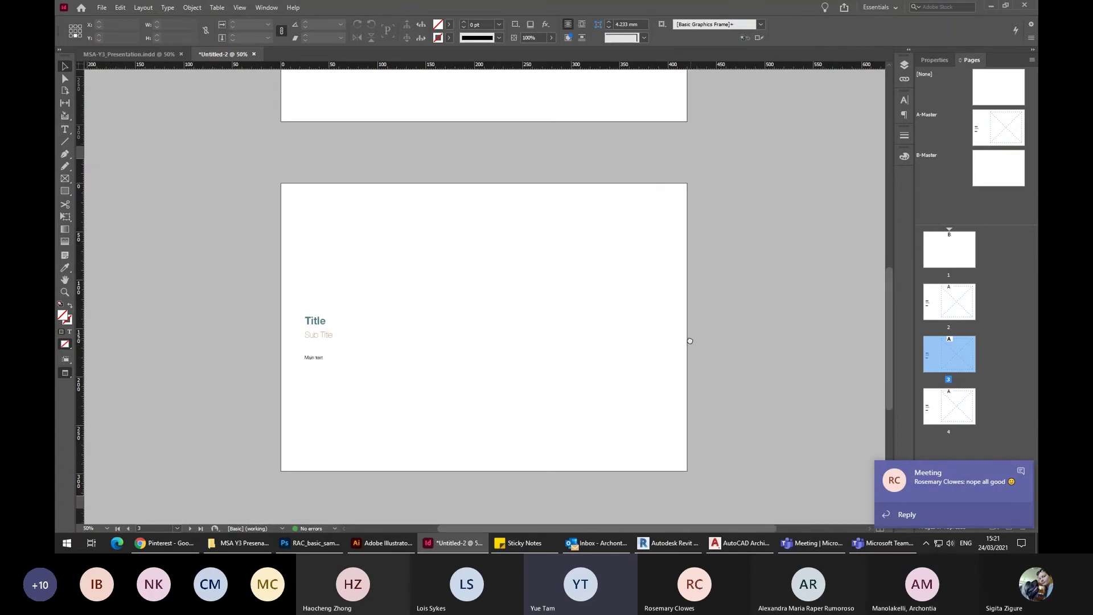
drag(691, 339, 691, 349)
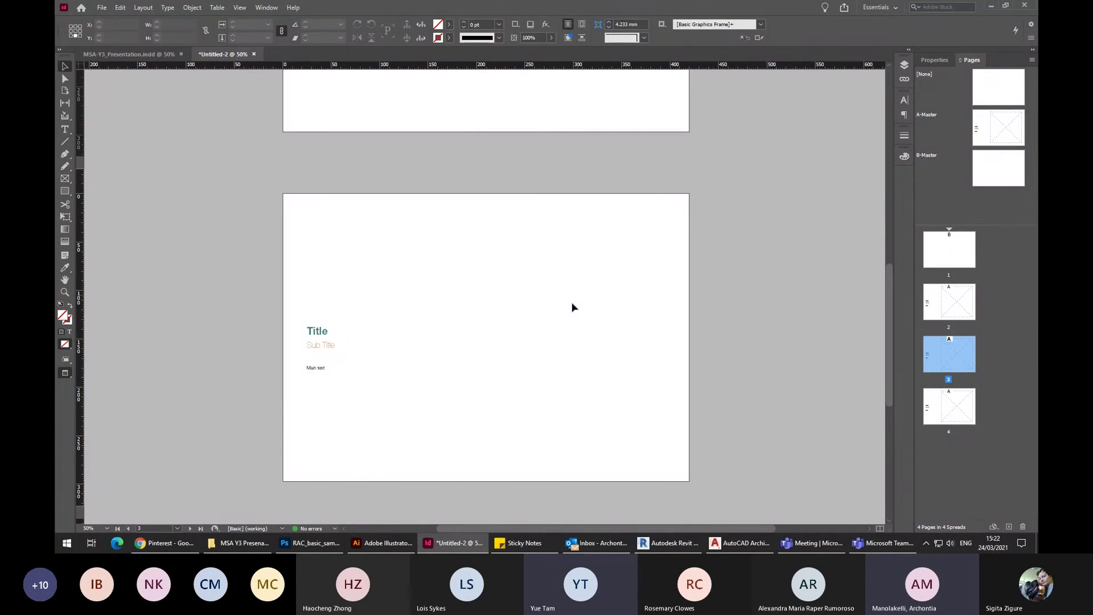
scroll(585, 195, down, 3)
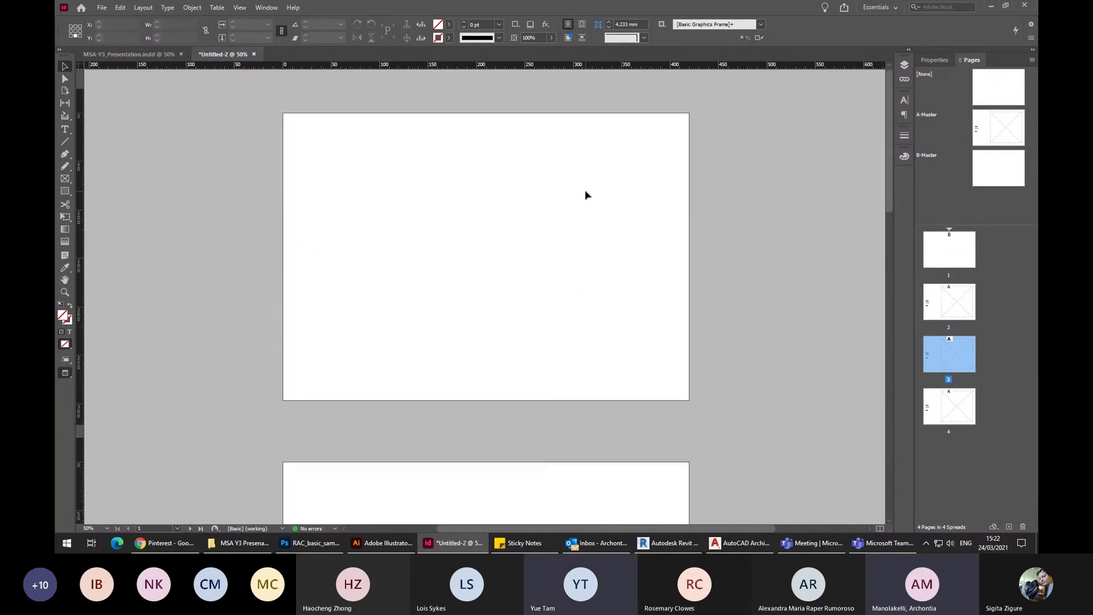
scroll(585, 195, up, 4)
scroll(585, 195, down, 4)
scroll(585, 195, up, 4)
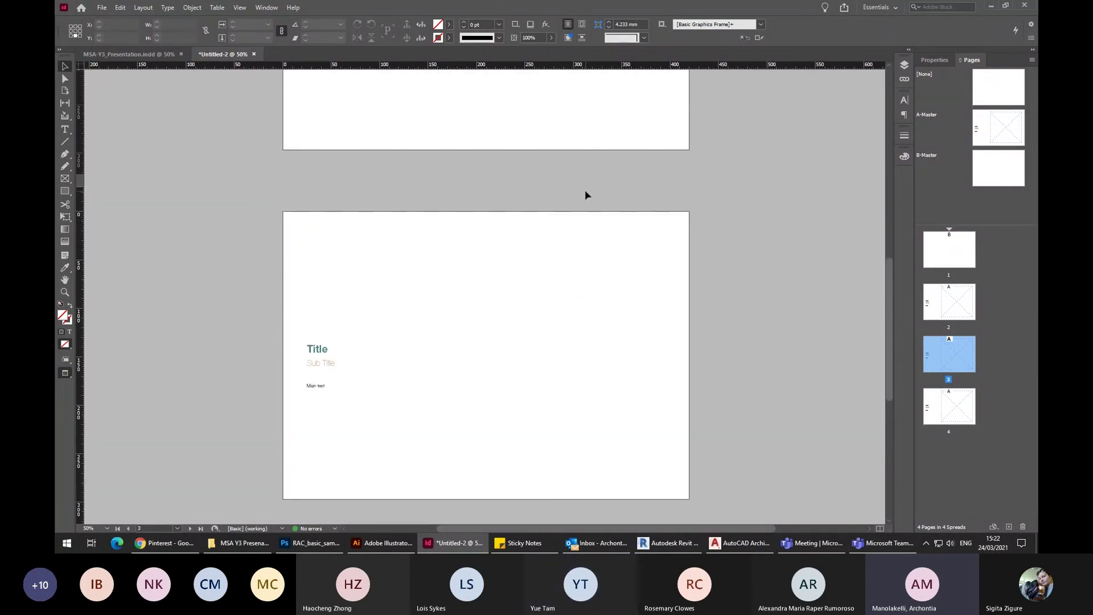
scroll(585, 195, down, 2)
Turn on Facing Pages in the document setup so the pages are arranged as spreads.
click(101, 7)
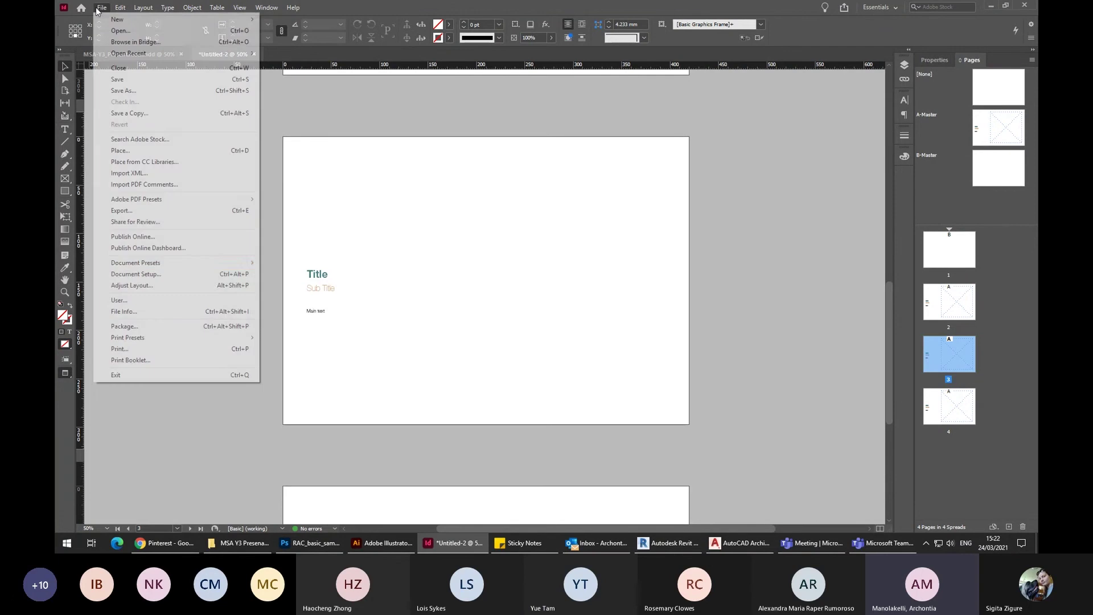
click(171, 275)
click(565, 178)
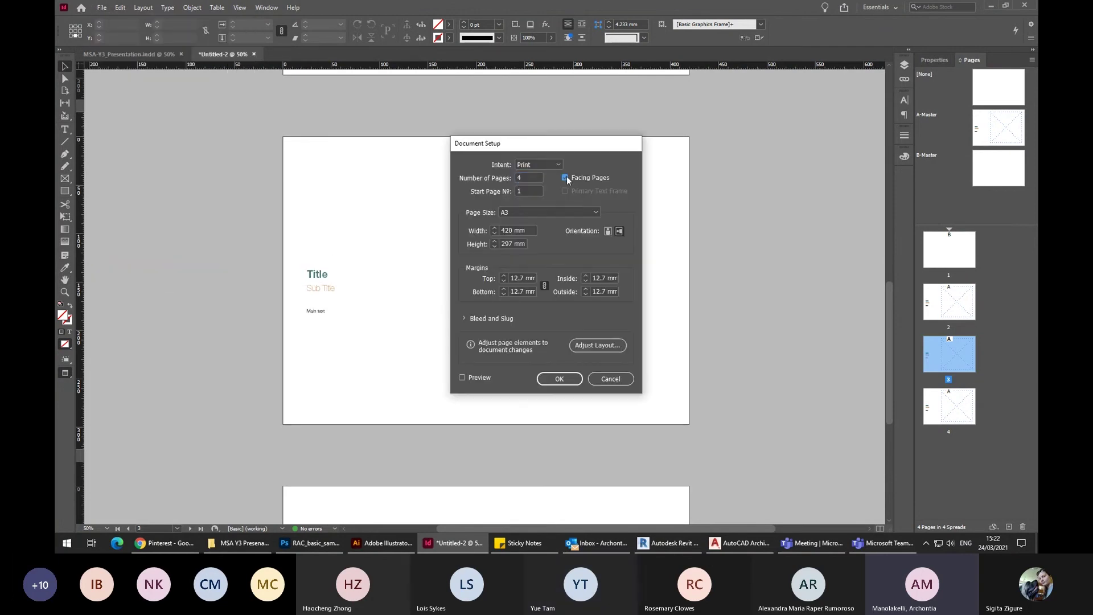
click(559, 378)
scroll(610, 312, up, 10)
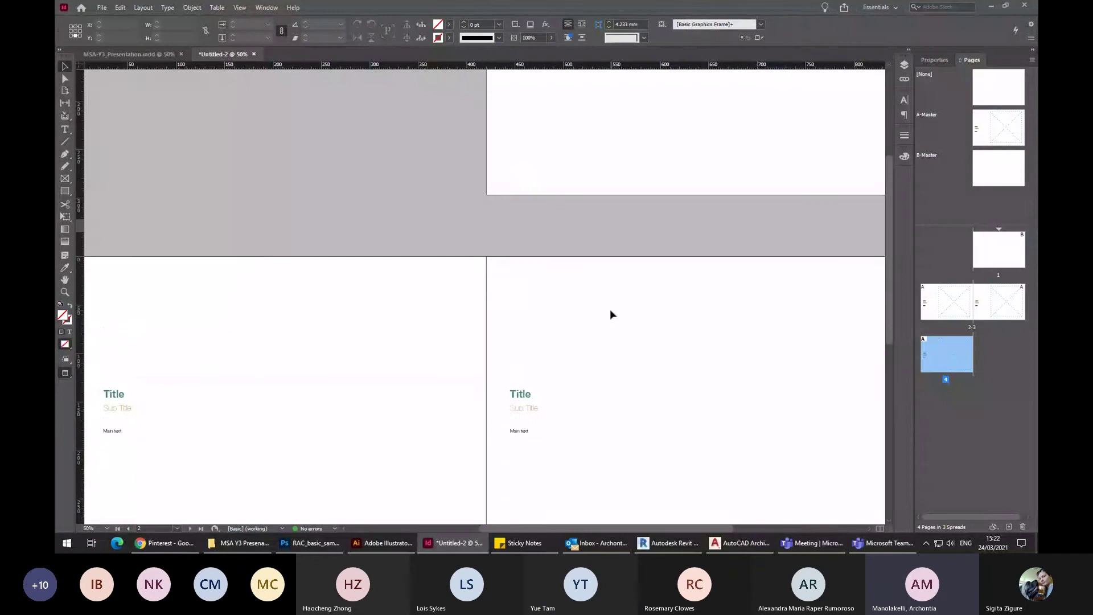
key(ctrl+minus)
Export all pages as spreads to Untitled-2.pdf in the MSA Y3 Presenation folder on the KINGSTON (D:) drive.
click(101, 8)
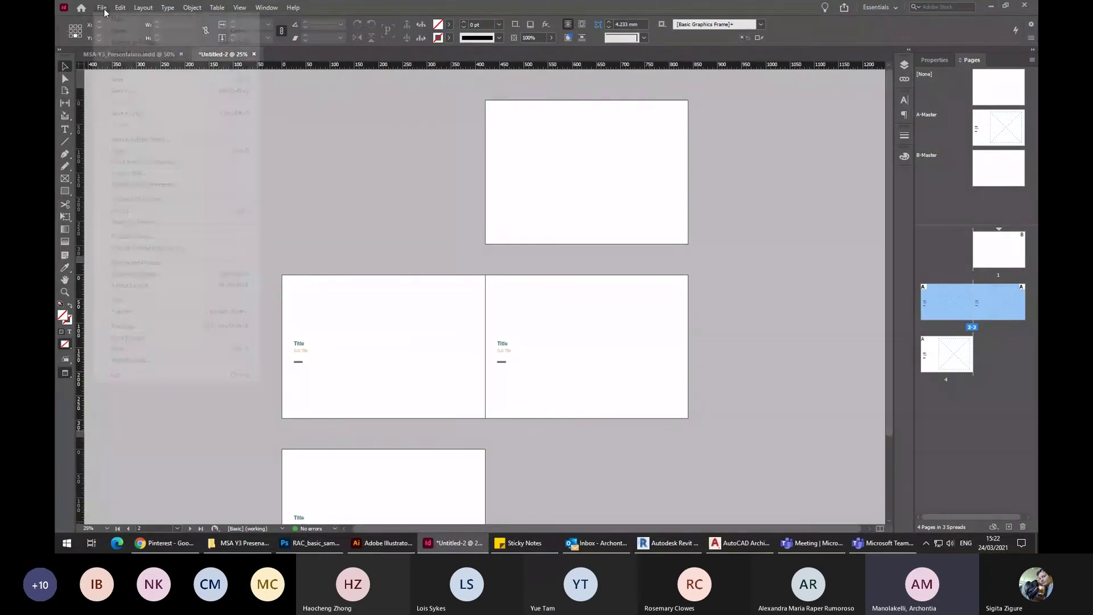
click(495, 261)
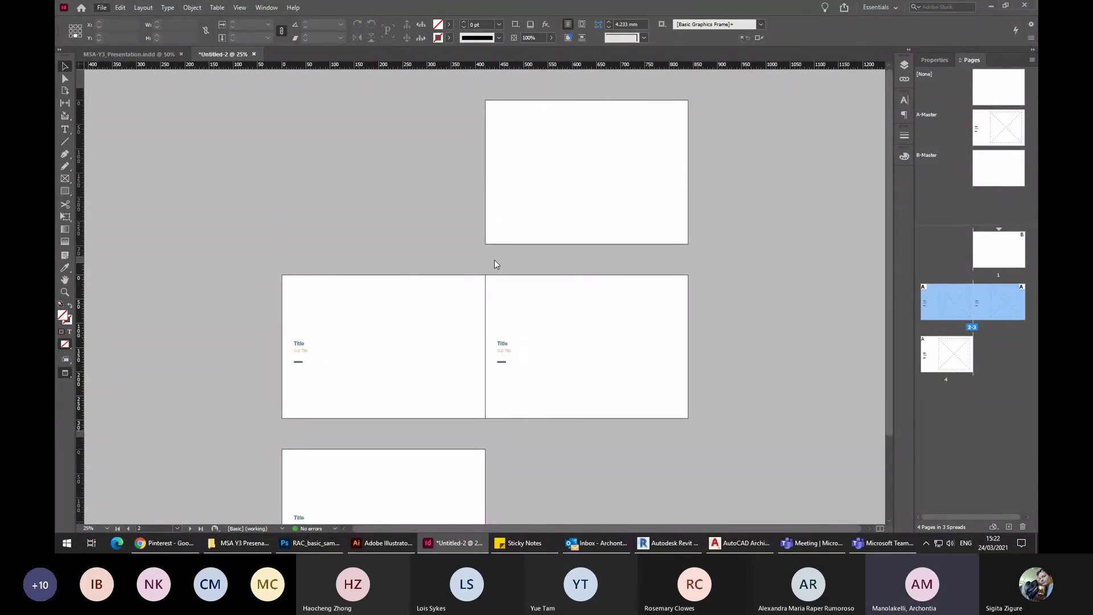
key(ctrl+e)
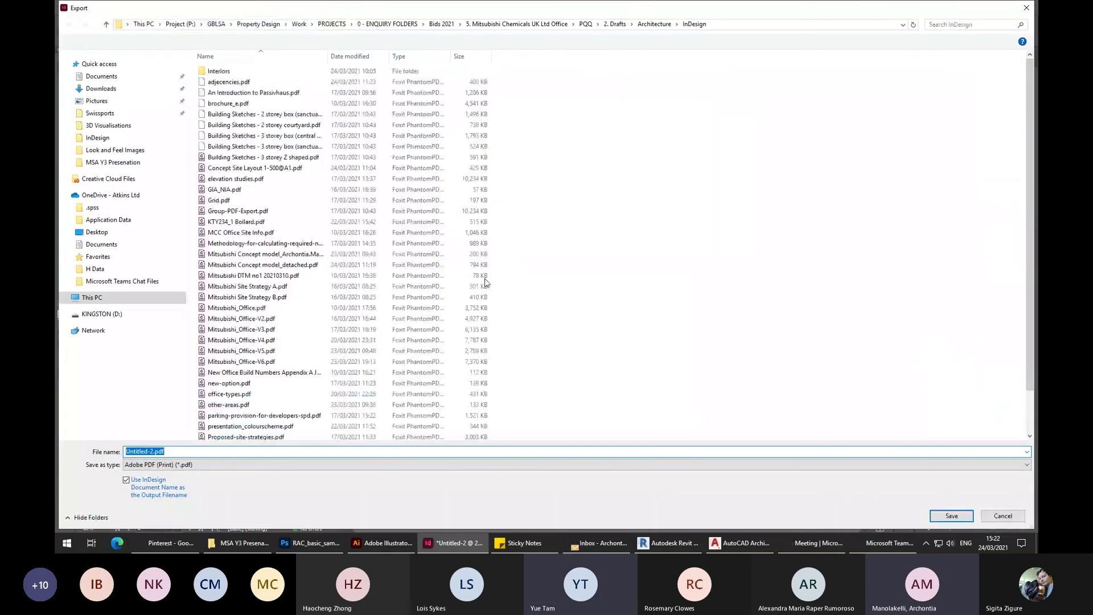
click(101, 313)
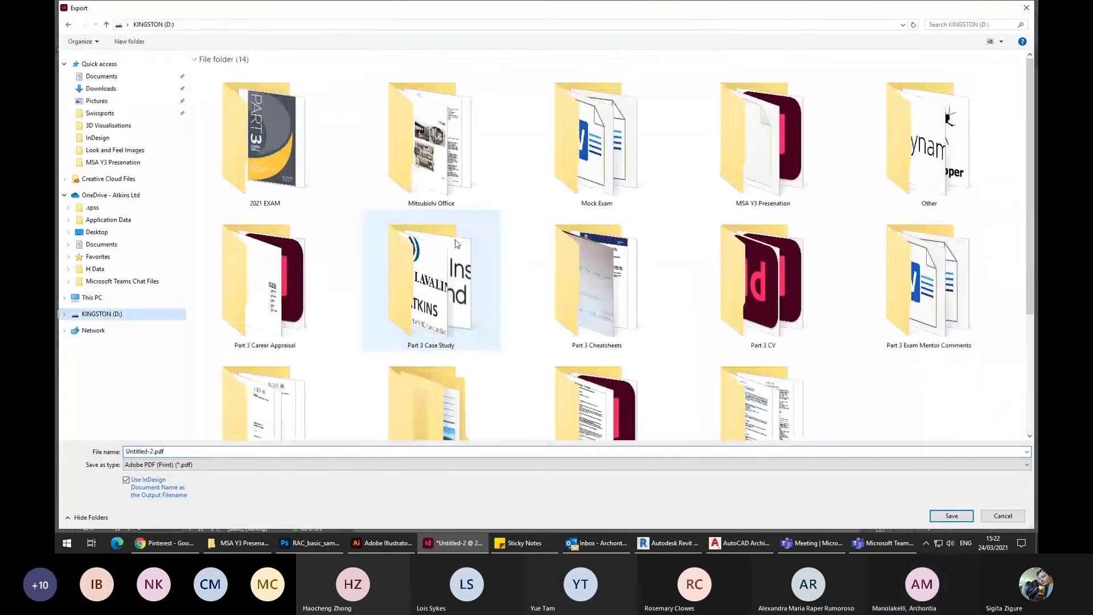
double_click(751, 142)
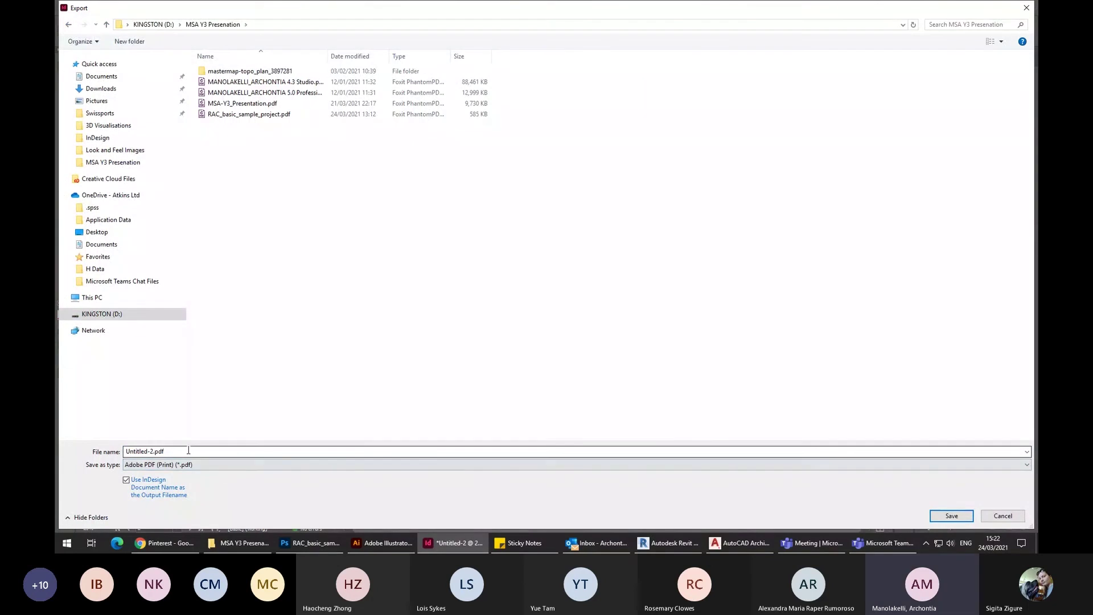
click(952, 516)
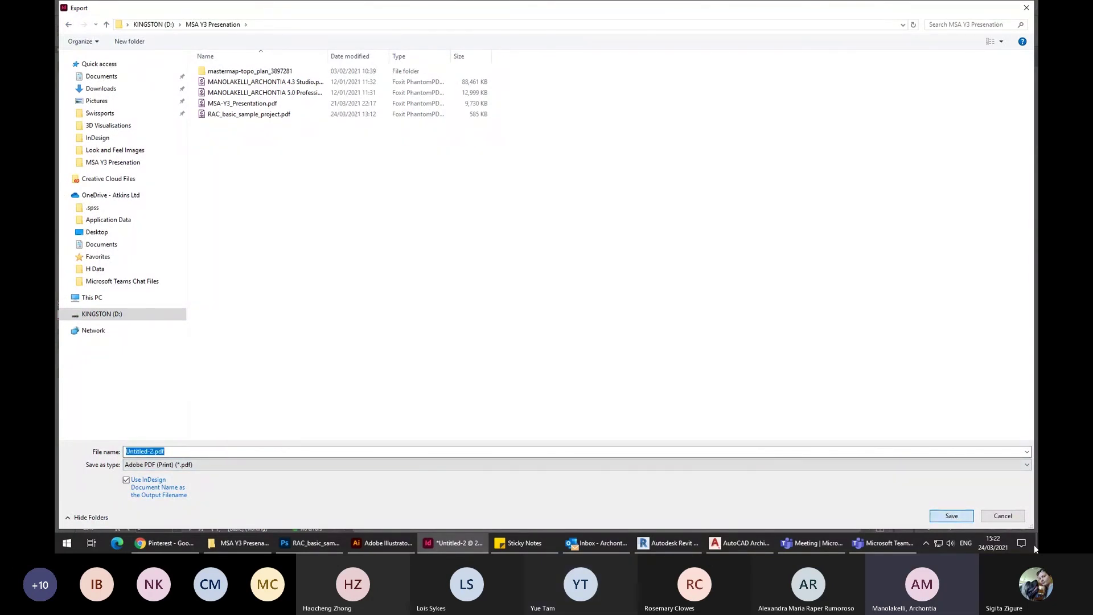
click(946, 515)
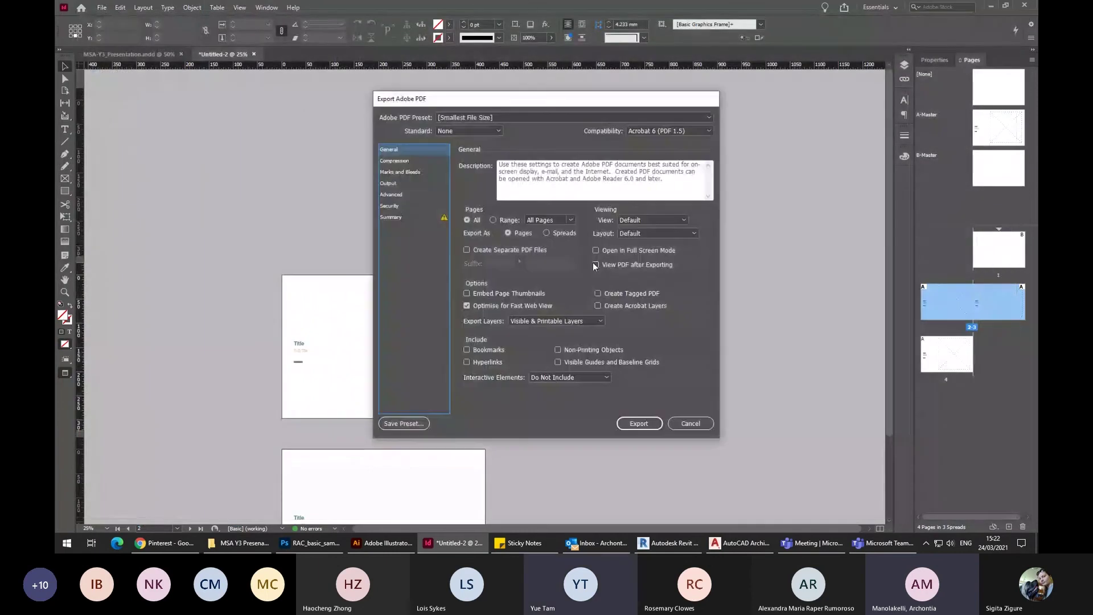
click(547, 232)
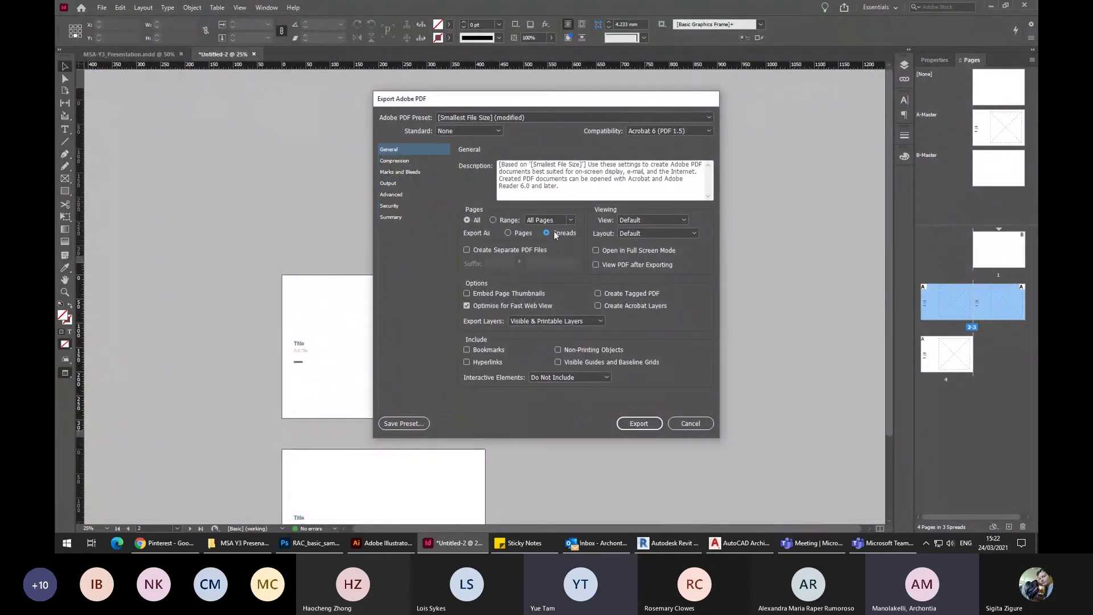
click(639, 423)
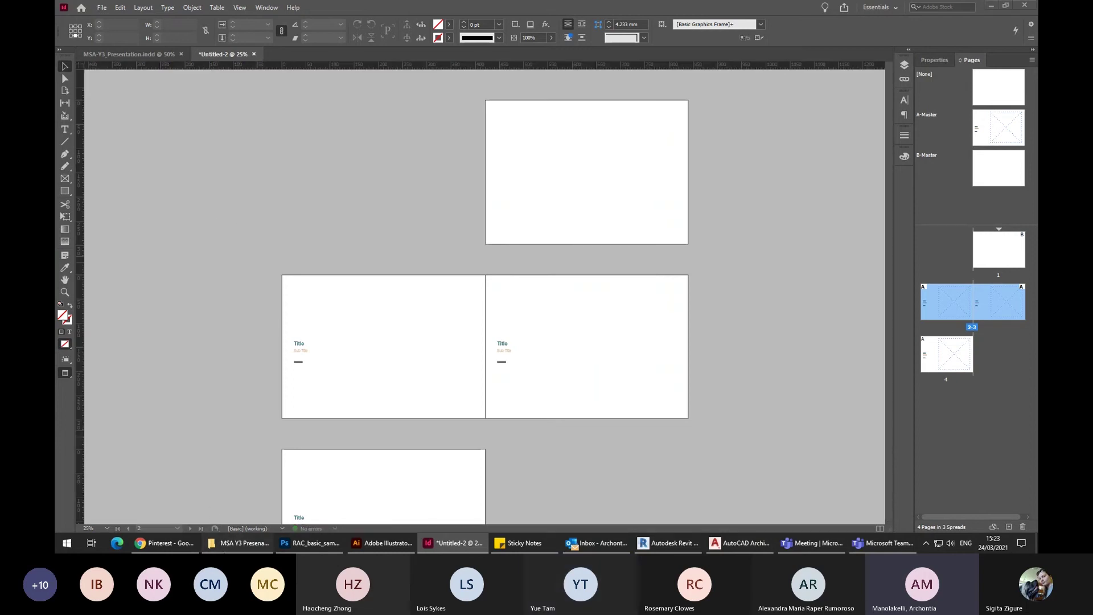
Open Untitled-2.pdf from the MSA Y3 Presenation folder in Foxit PhantomPDF, review the exported spreads, and close the viewer.
click(240, 543)
scroll(780, 359, down, 15)
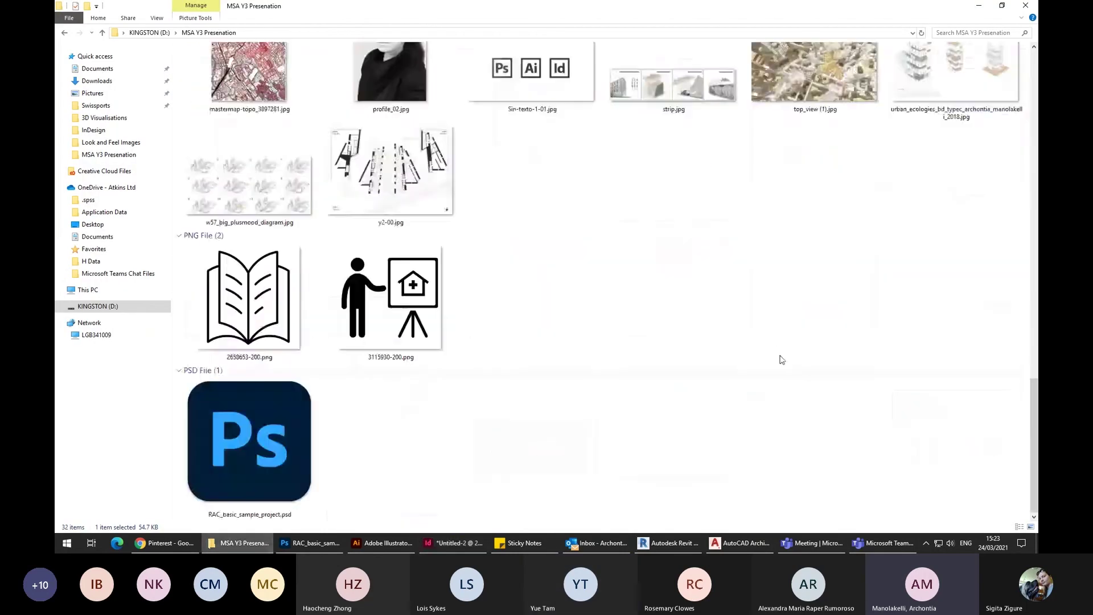
double_click(803, 283)
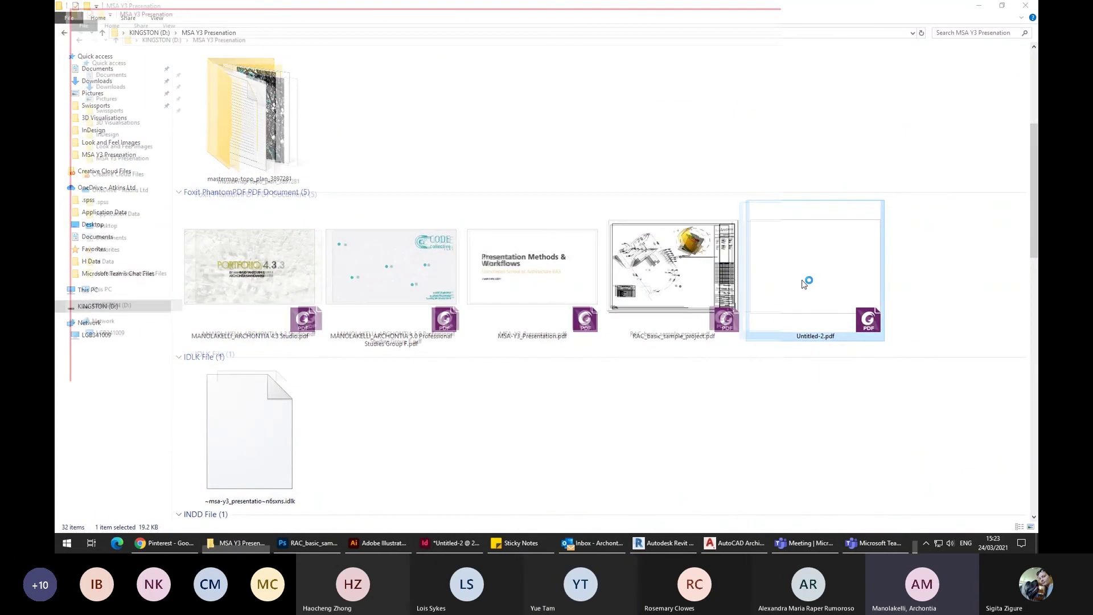
scroll(787, 265, down, 6)
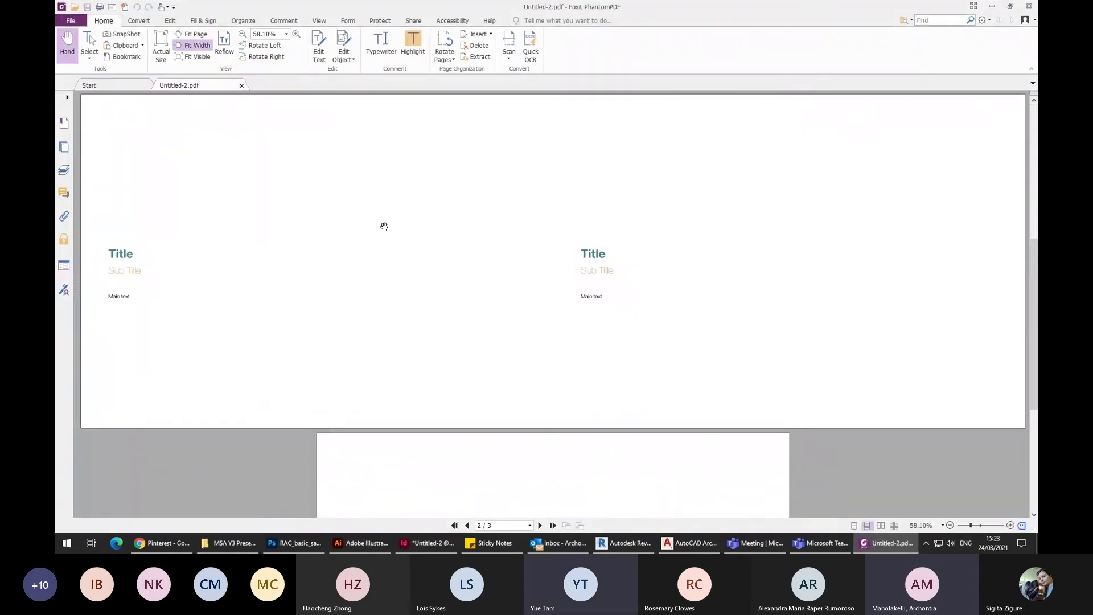
scroll(505, 246, up, 3)
scroll(506, 247, down, 2)
scroll(506, 247, down, 8)
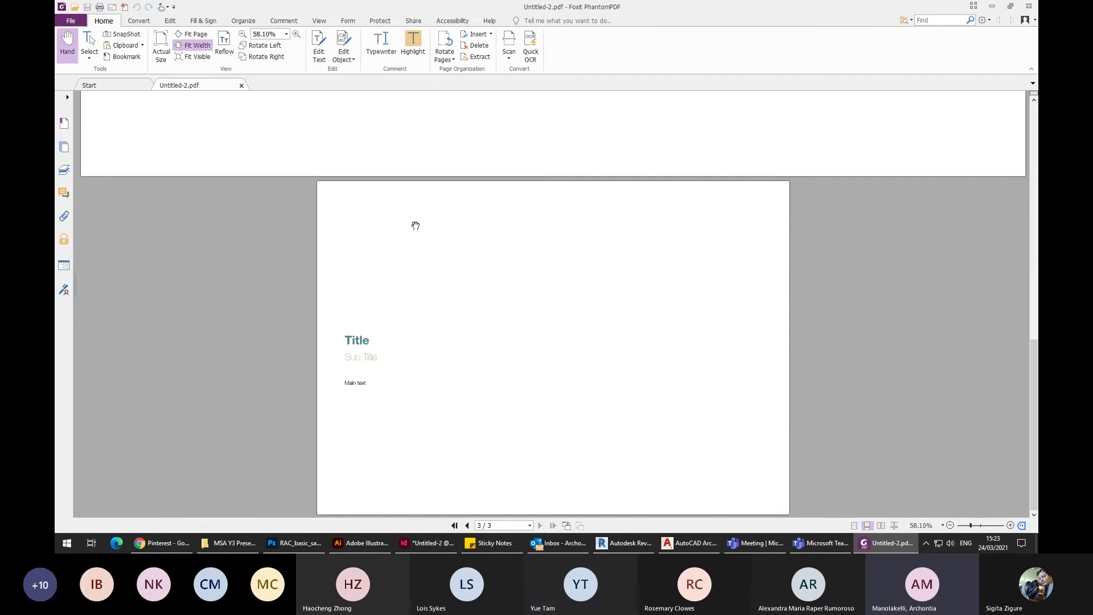
click(242, 86)
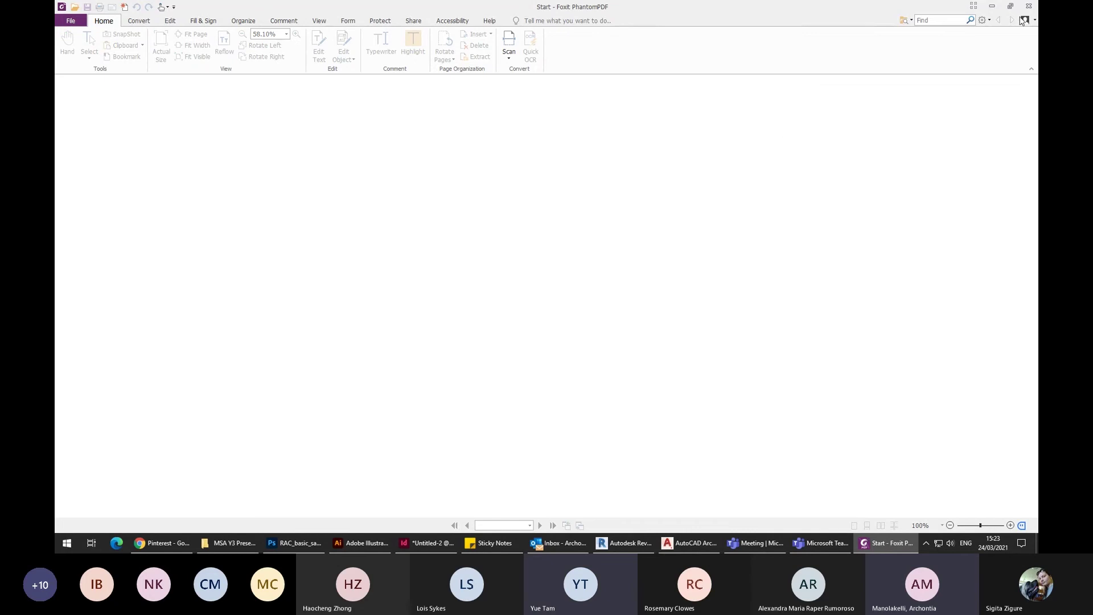
click(1029, 5)
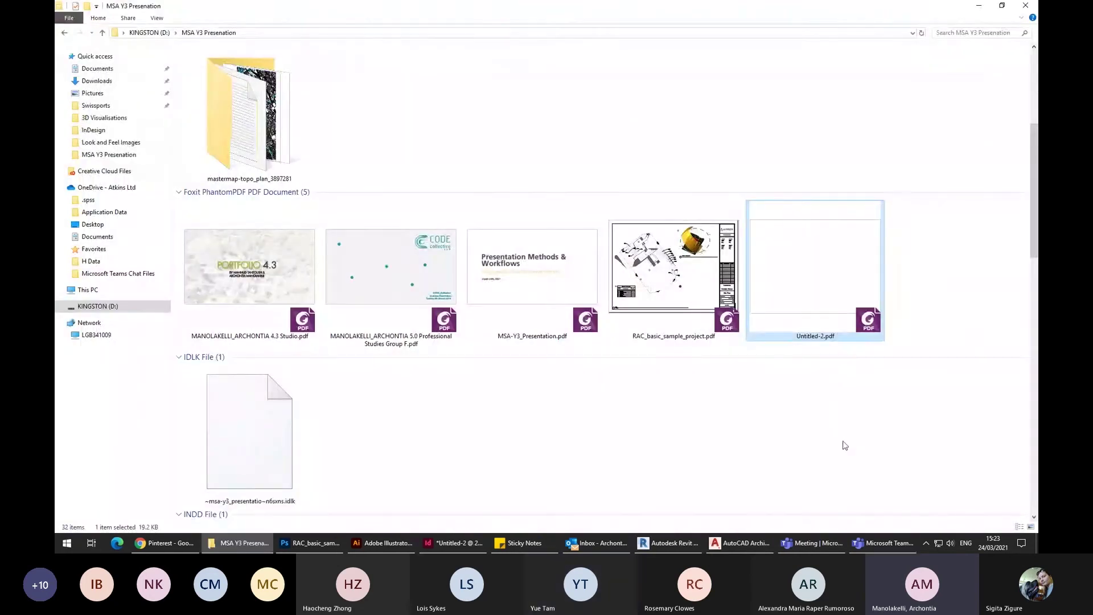
Return to the InDesign layout and turn off Facing Pages in the document setup so pages are arranged singly.
click(455, 542)
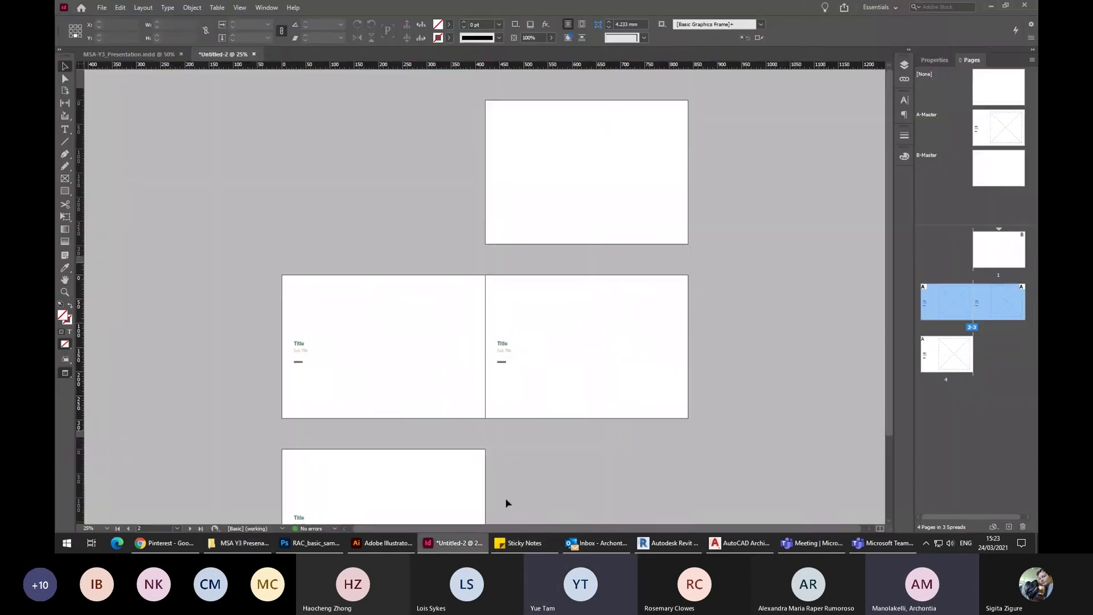
click(102, 7)
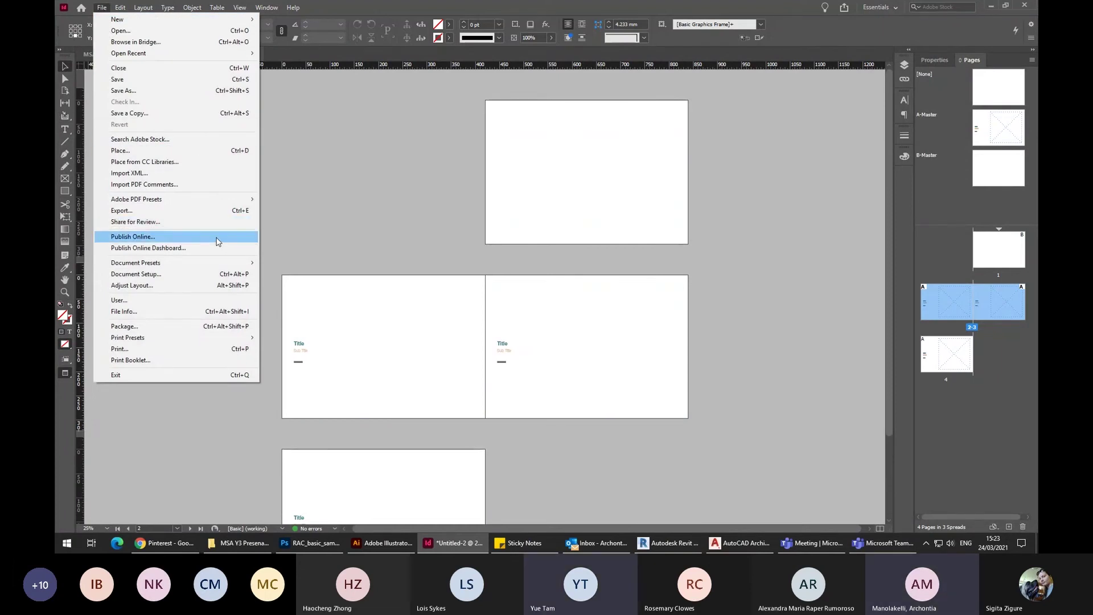
click(216, 274)
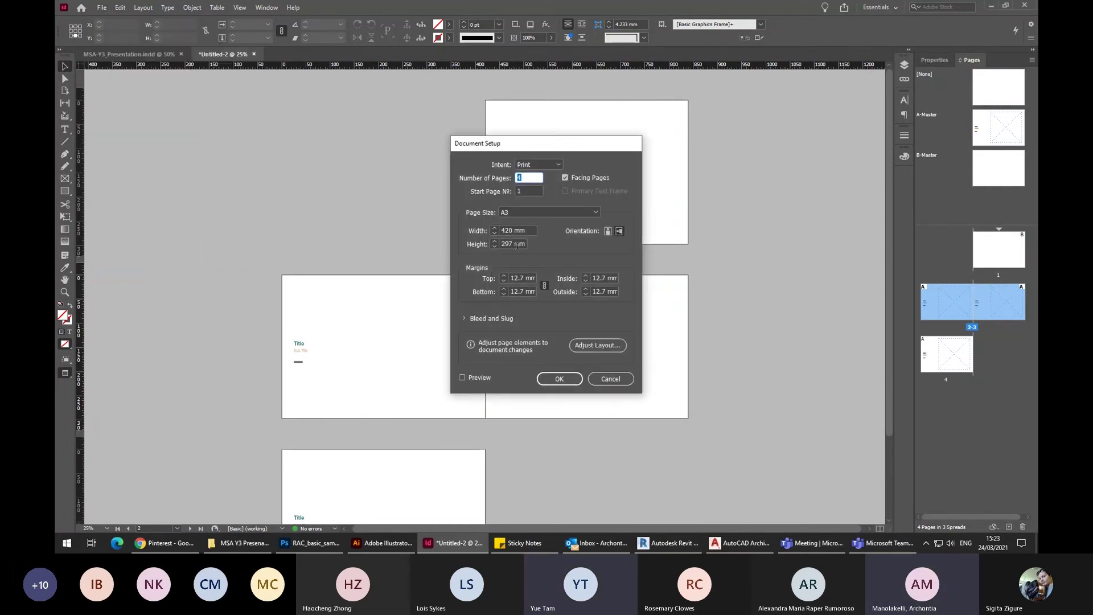
click(565, 178)
click(567, 380)
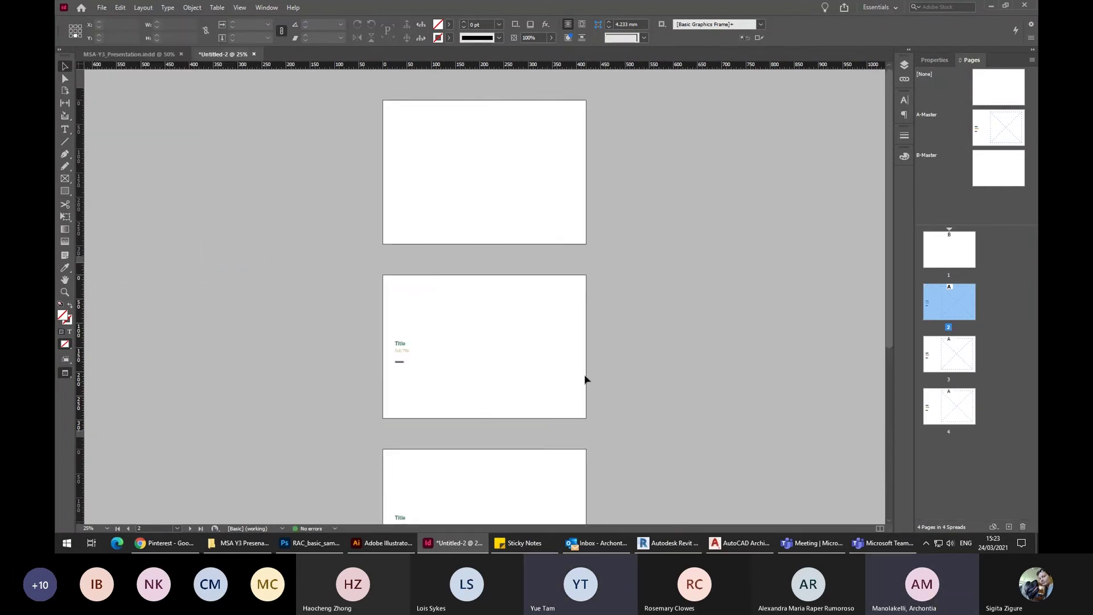
Save the document as Untitled-2.indd in the MSA Y3 Presenation folder on the KINGSTON (D:) drive.
key(ctrl+s)
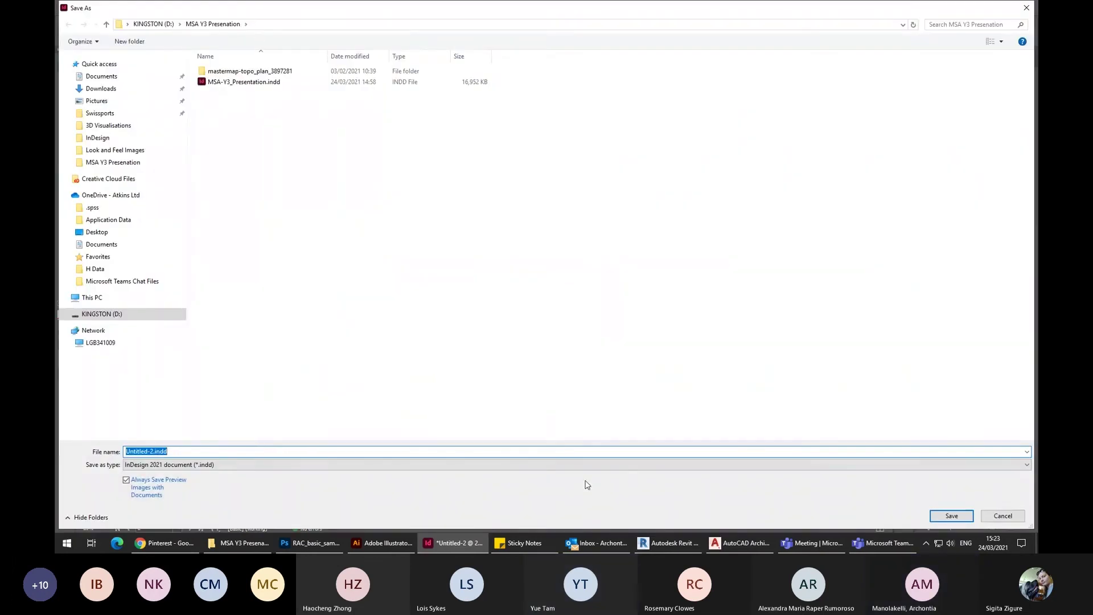
click(949, 516)
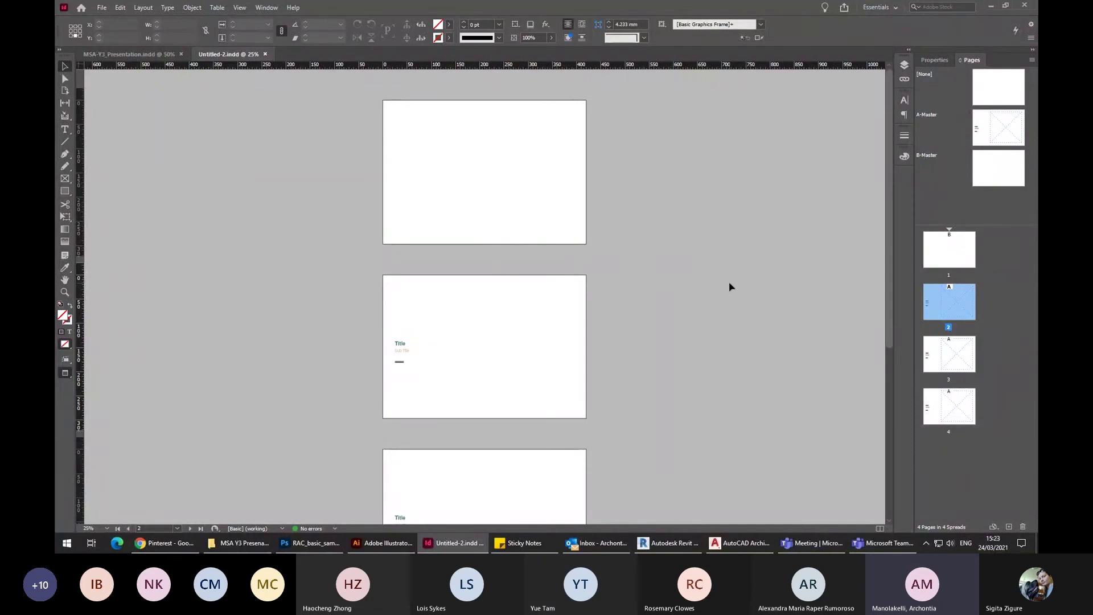
key(ctrl+equal)
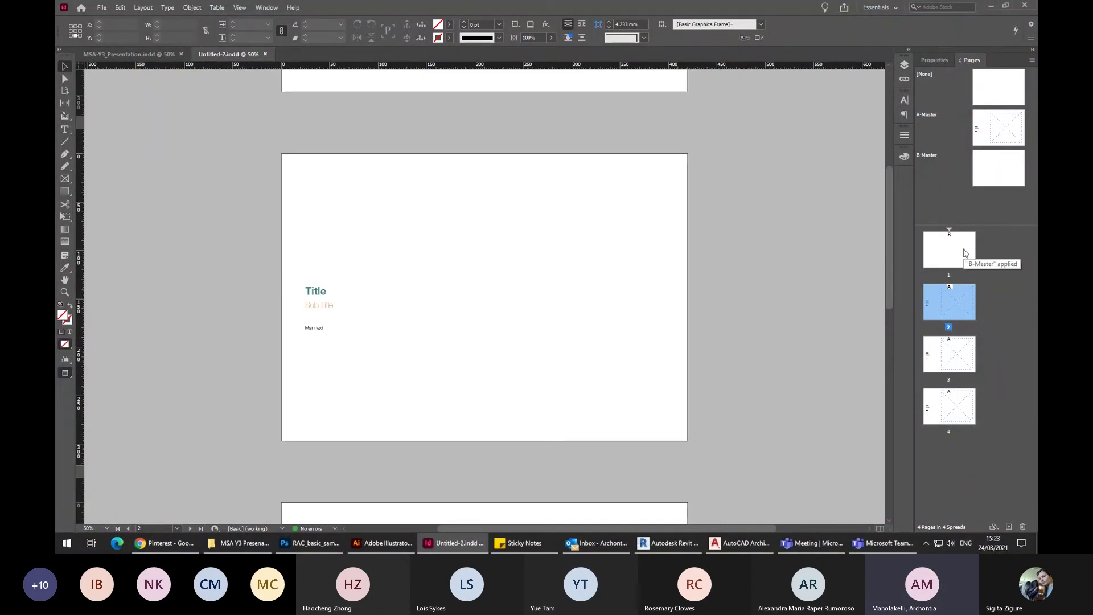
Save the document under the new name Test_presentationMSA-Y3.indd in the MSA Y3 Presenation folder.
click(102, 8)
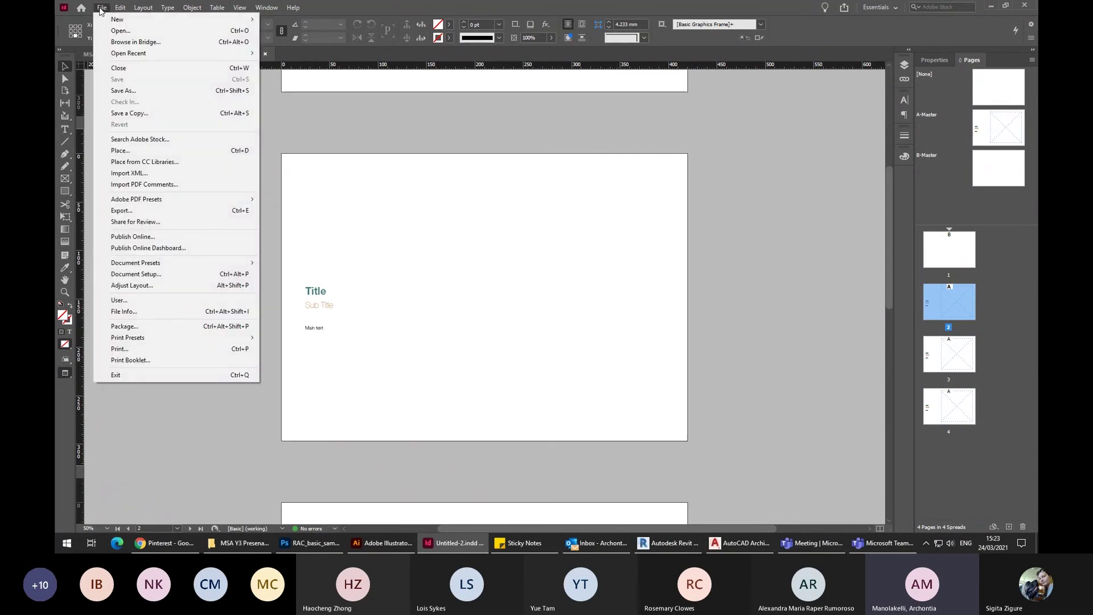
click(101, 8)
click(102, 8)
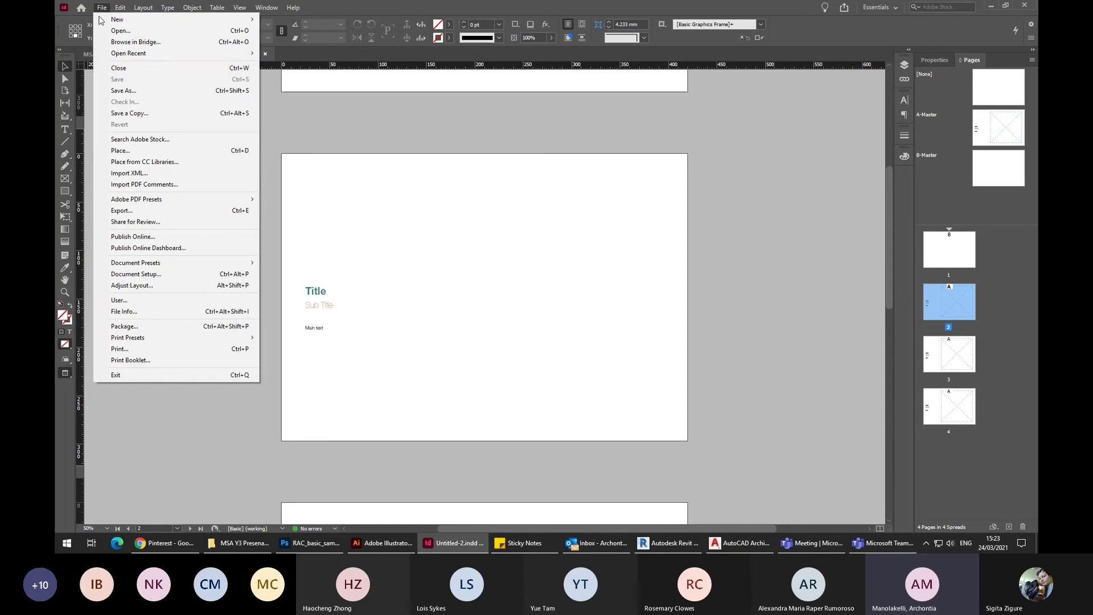
click(149, 91)
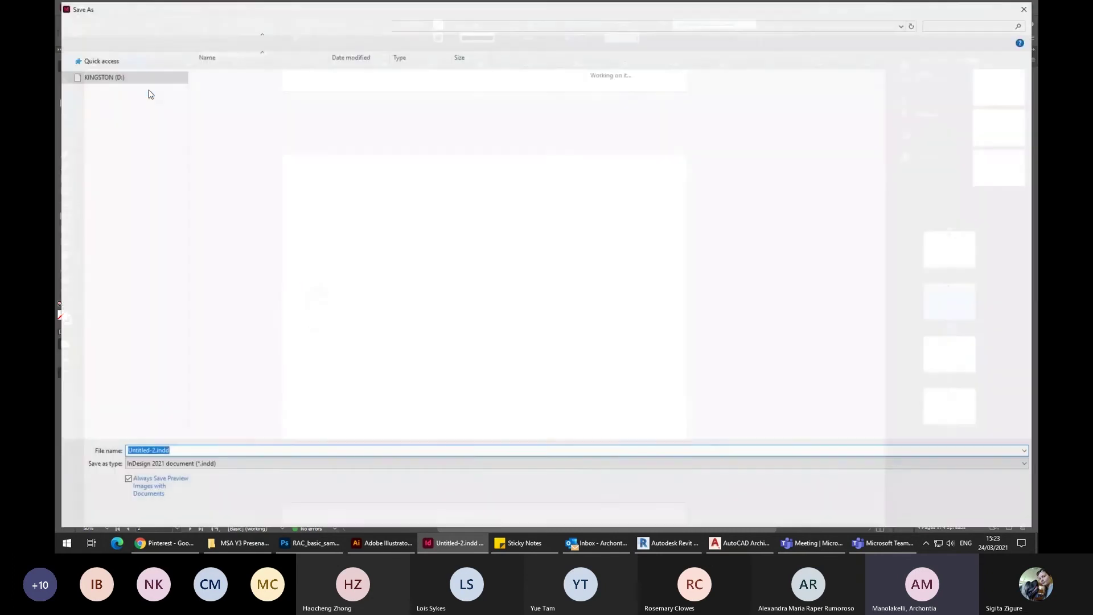
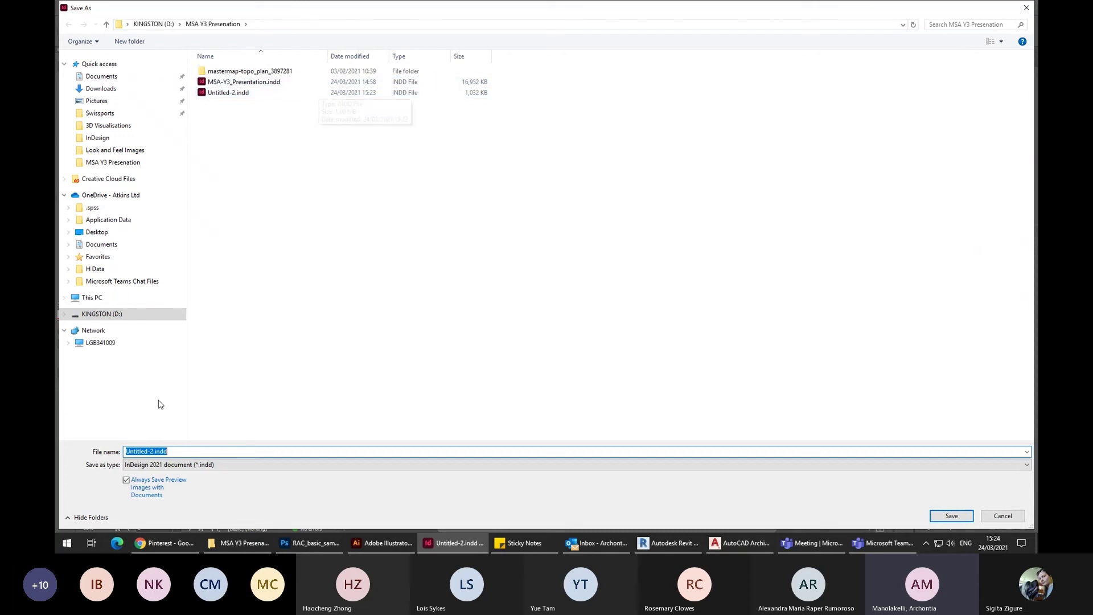
click(156, 450)
key(BackSpace)
key(BackSpace)
key(BackSpace)
key(BackSpace)
key(BackSpace)
key(BackSpace)
key(BackSpace)
key(BackSpace)
key(BackSpace)
key(BackSpace)
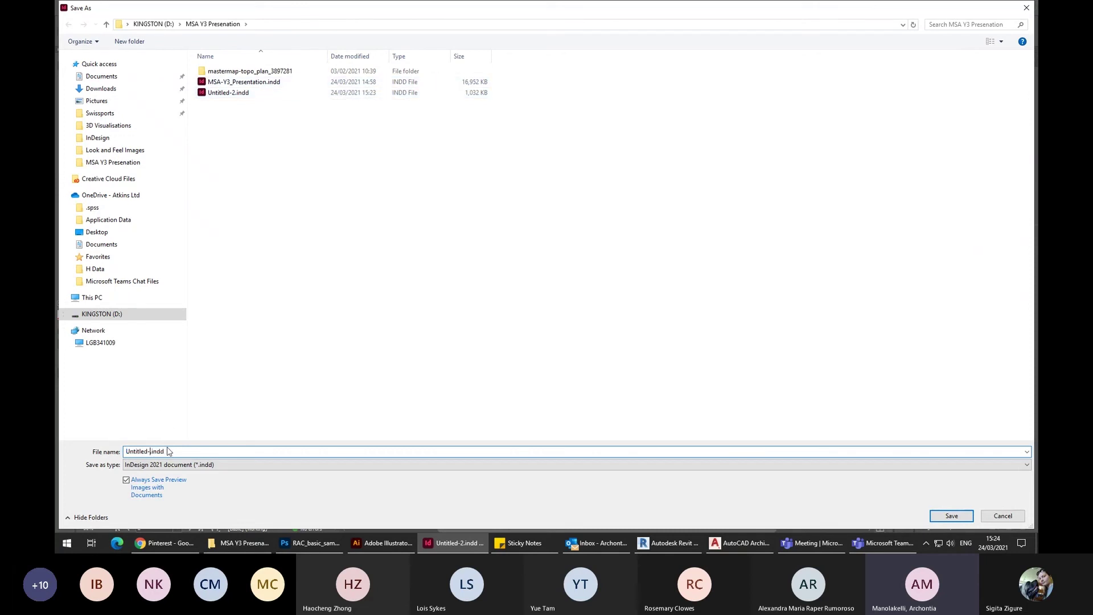
text(Test_pres)
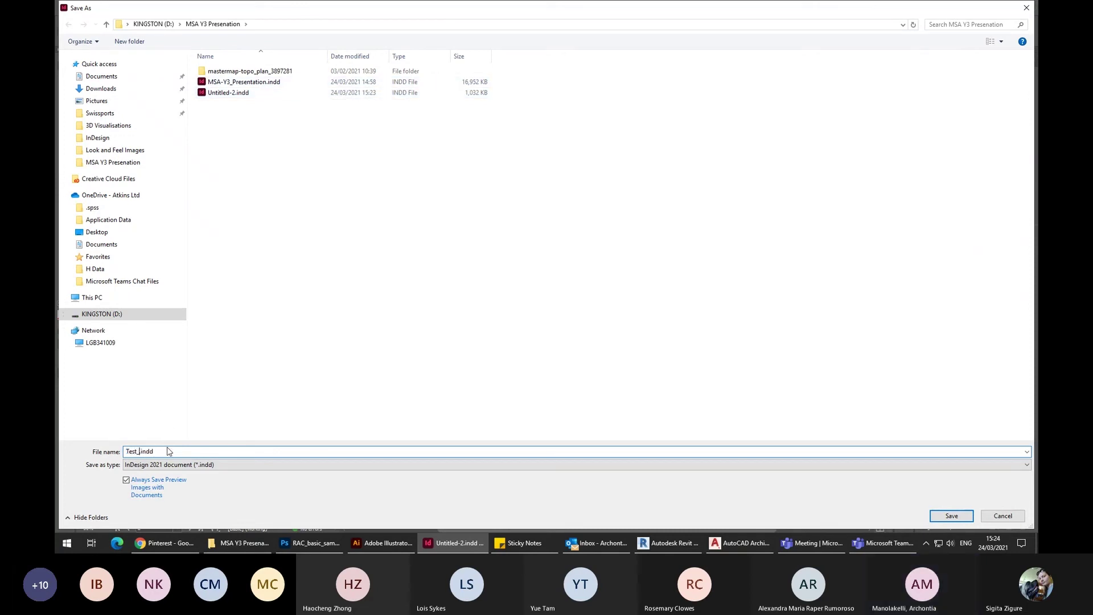
text(entationMSA-Y3)
click(949, 515)
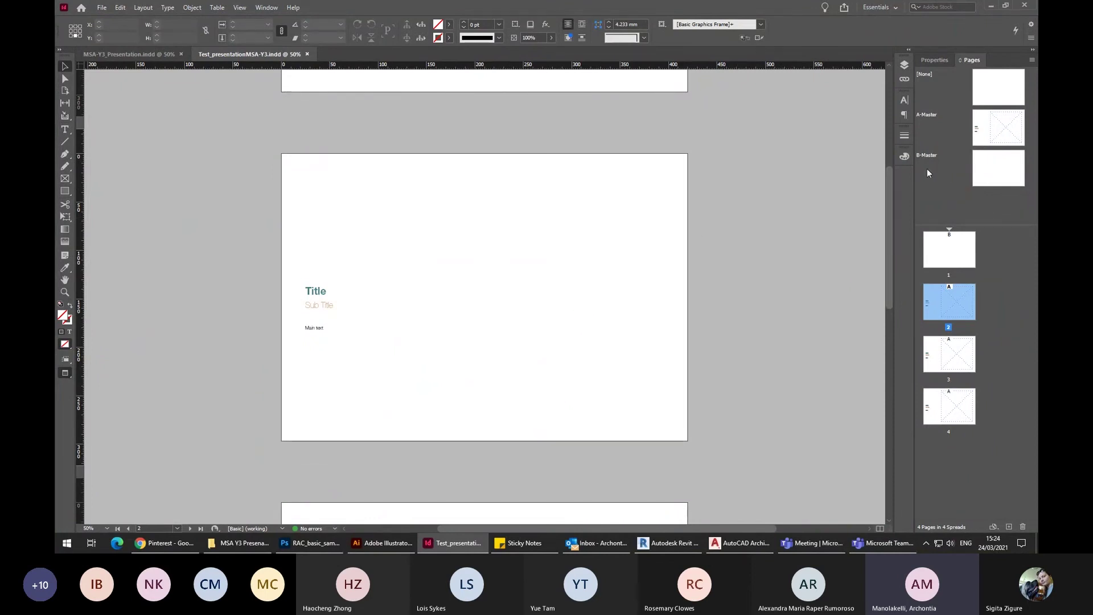
Compare the first pages with guides and frames shown and in preview mode, ending in preview on page 1.
scroll(580, 237, up, 5)
scroll(582, 237, down, 7)
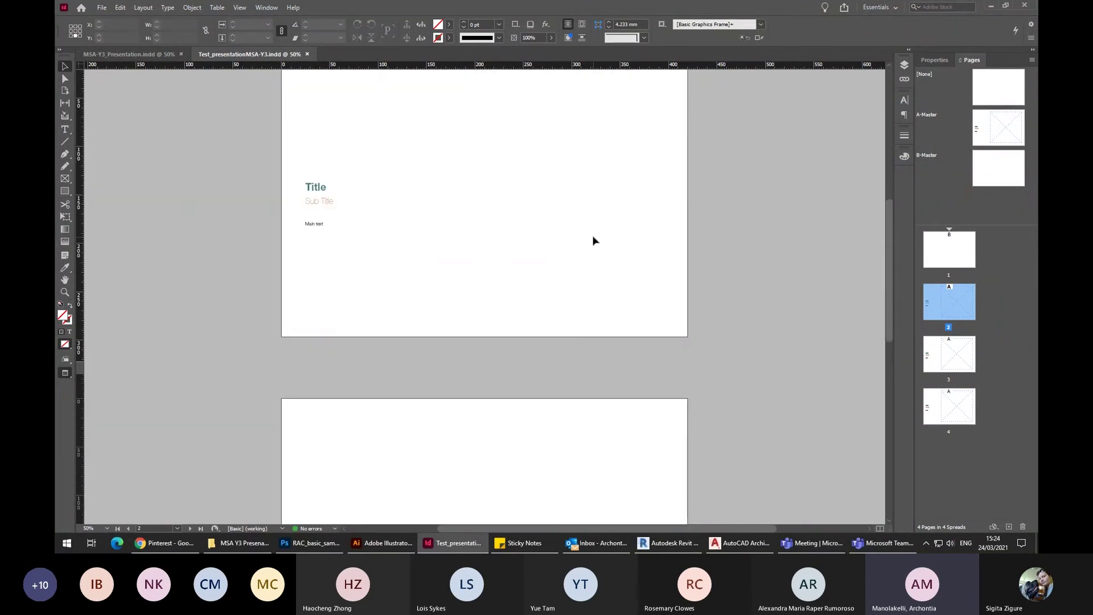
scroll(593, 241, up, 1)
key(w)
scroll(576, 241, up, 1)
key(w)
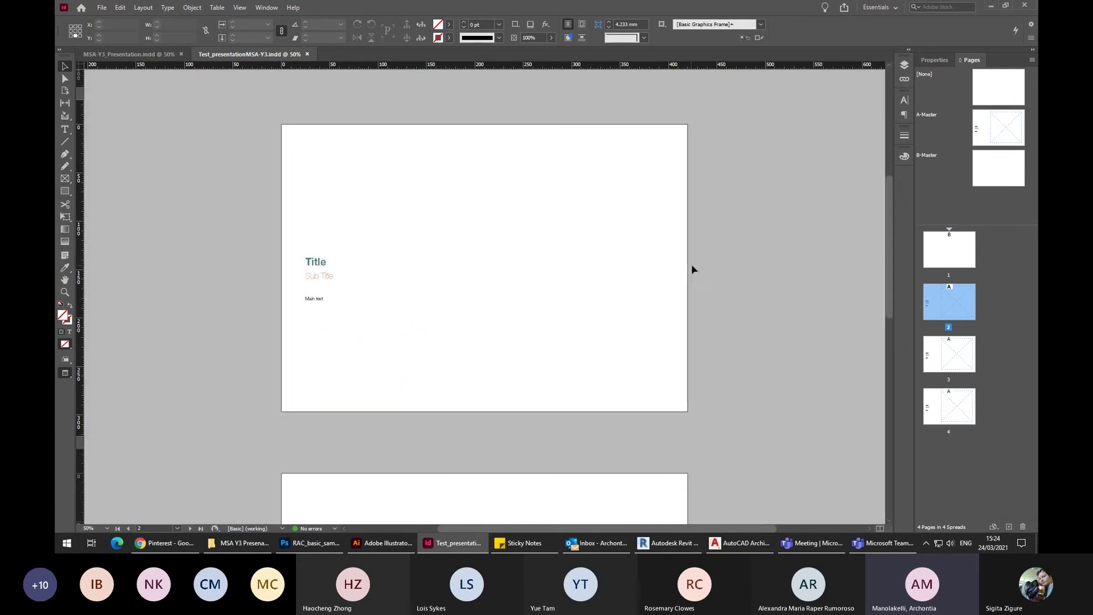
key(w)
key(w)
key(w)
scroll(693, 268, up, 3)
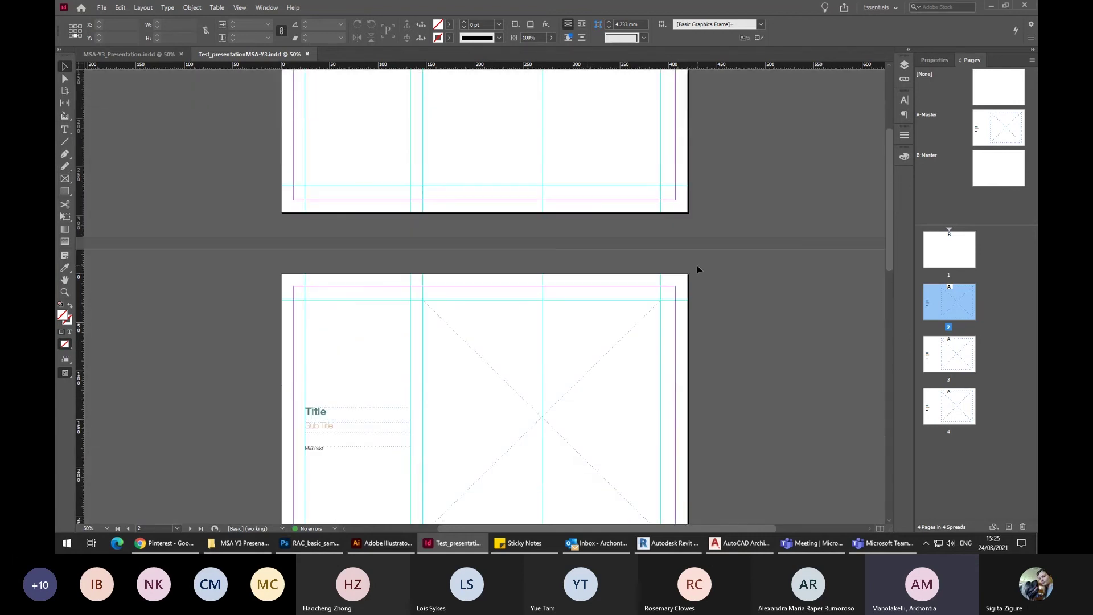
scroll(699, 269, up, 2)
key(w)
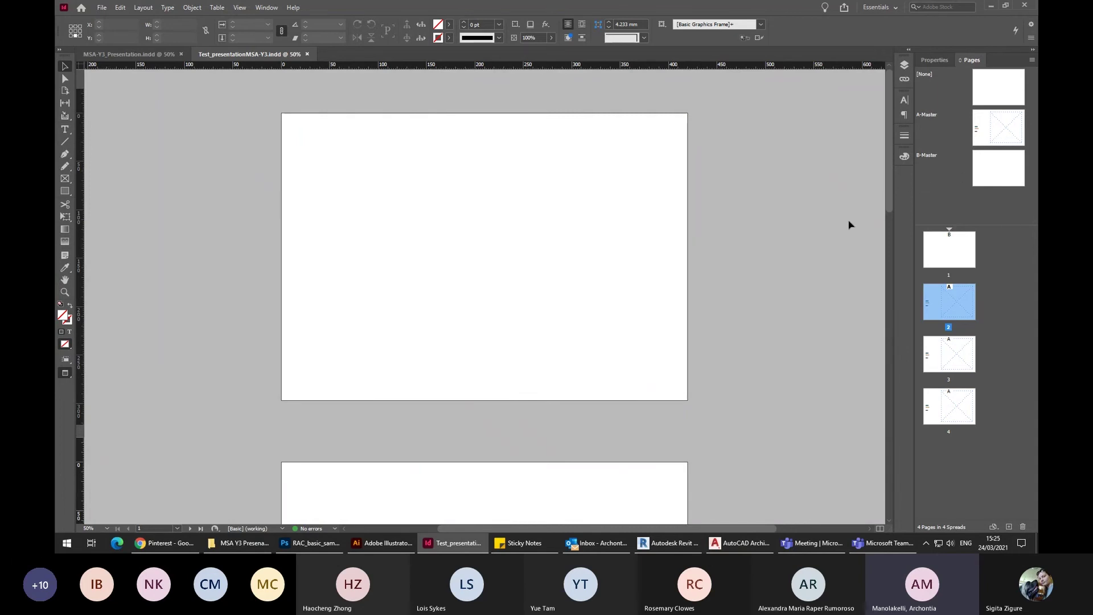
Insert a new page after page 1 and apply the [None] master to pages 1 and 2.
click(673, 267)
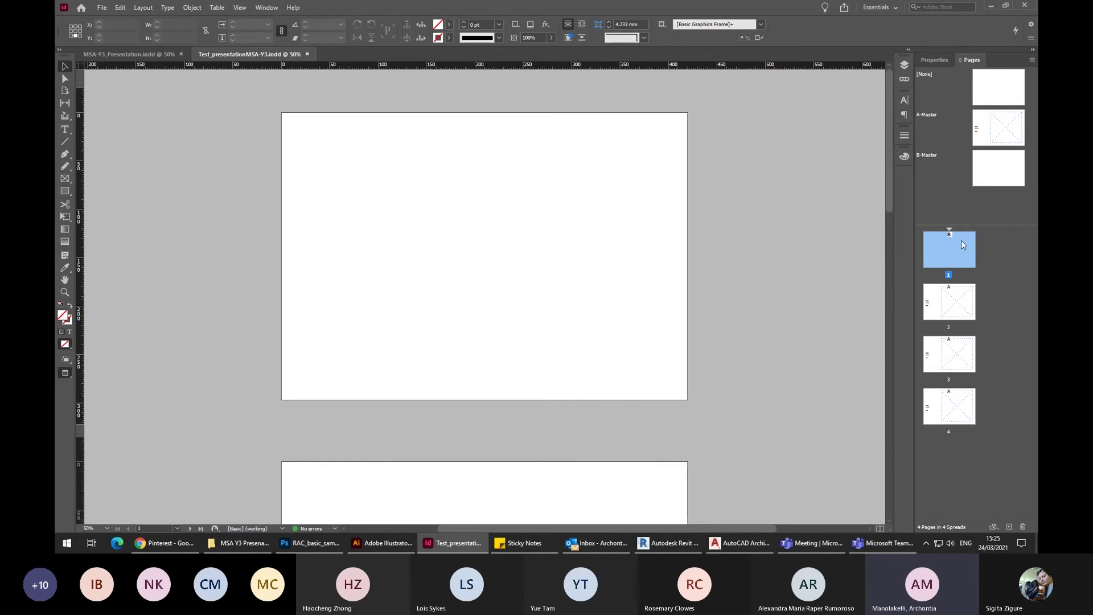
click(1009, 527)
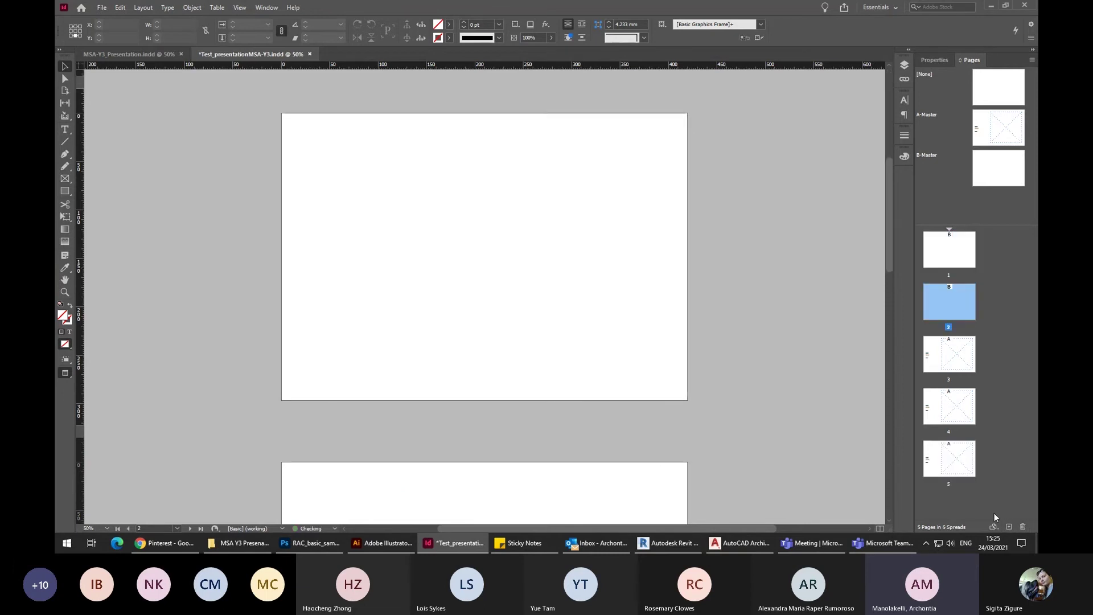
click(946, 247)
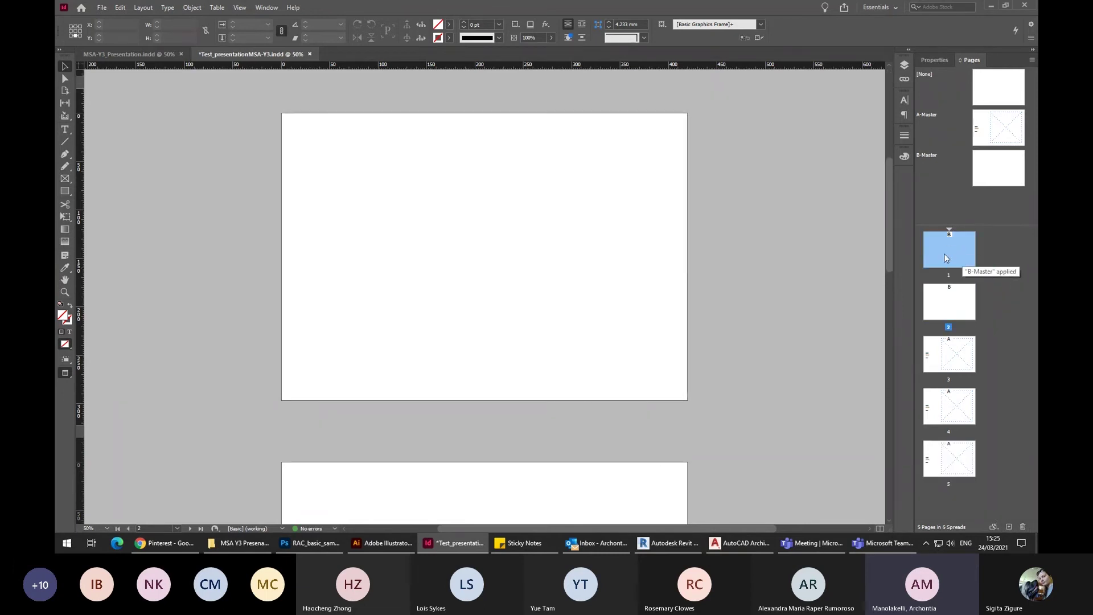
click(1000, 87)
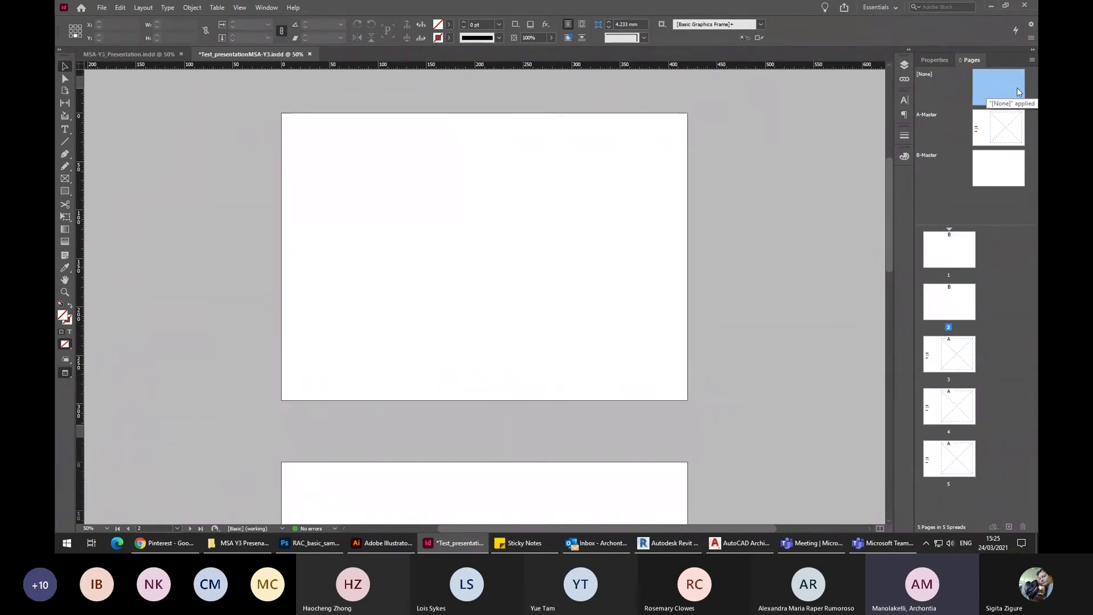
drag(1006, 89, 953, 251)
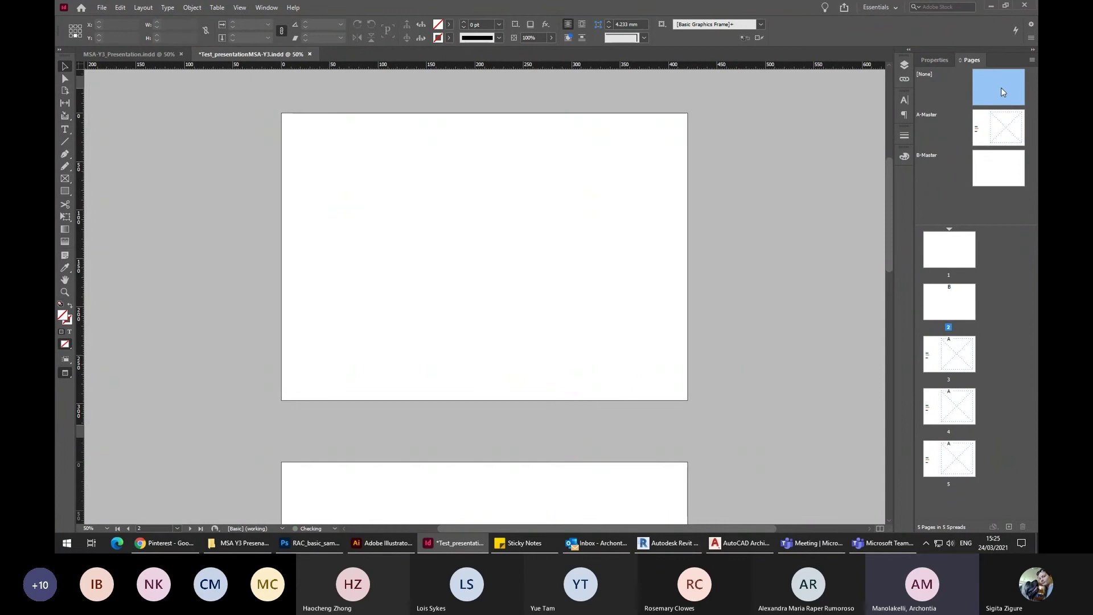
drag(1000, 87, 948, 303)
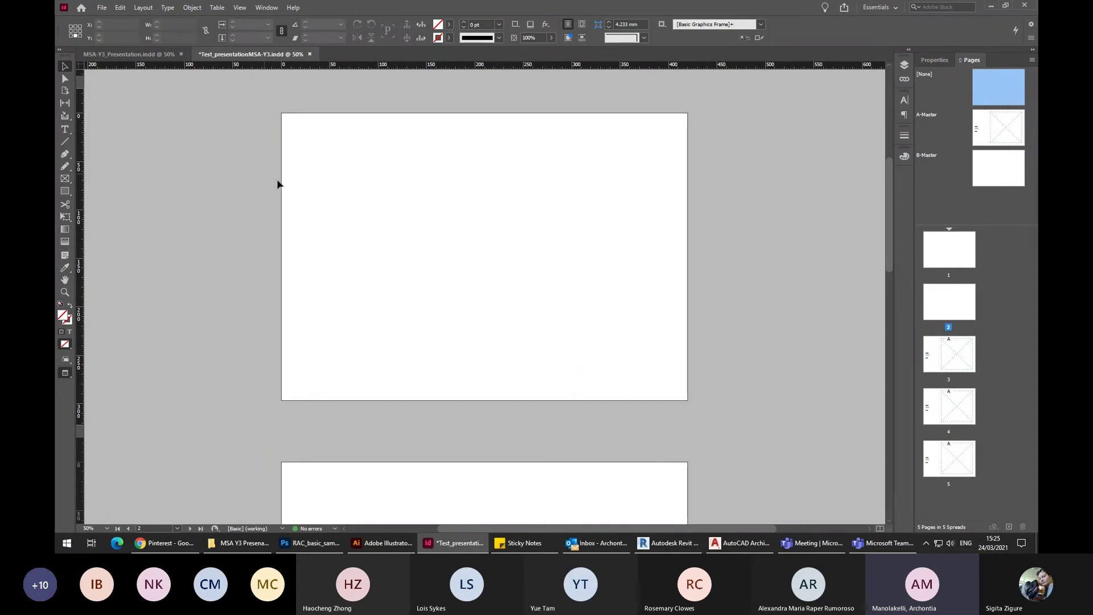
Copy the Title and Sub Title text frames from A-Master onto page 1 and move them to the page's lower-left area.
click(944, 249)
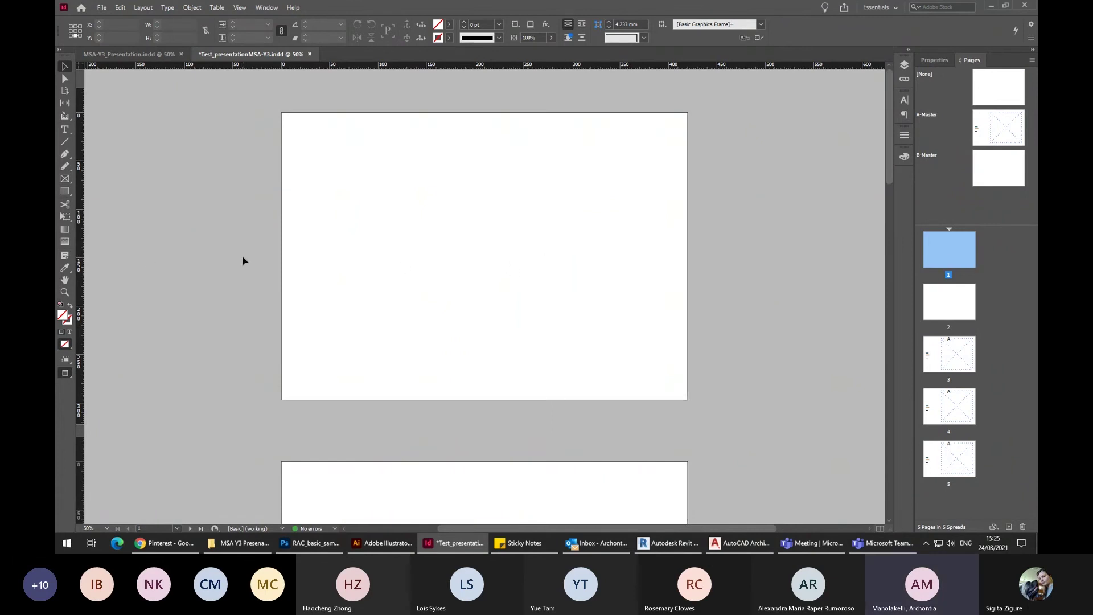
scroll(242, 260, down, 10)
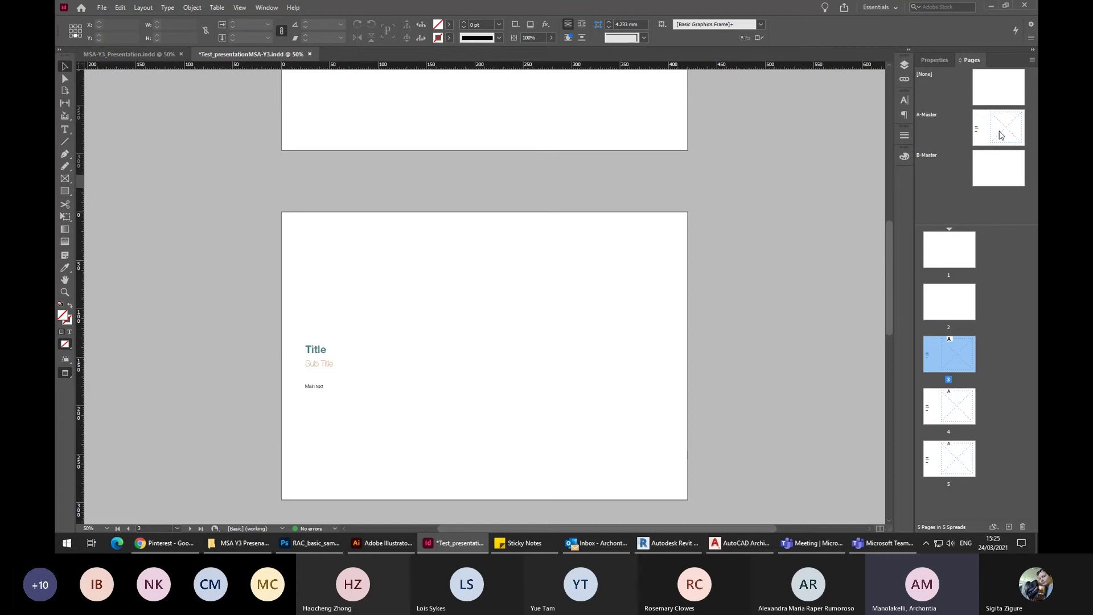
double_click(980, 138)
click(319, 306)
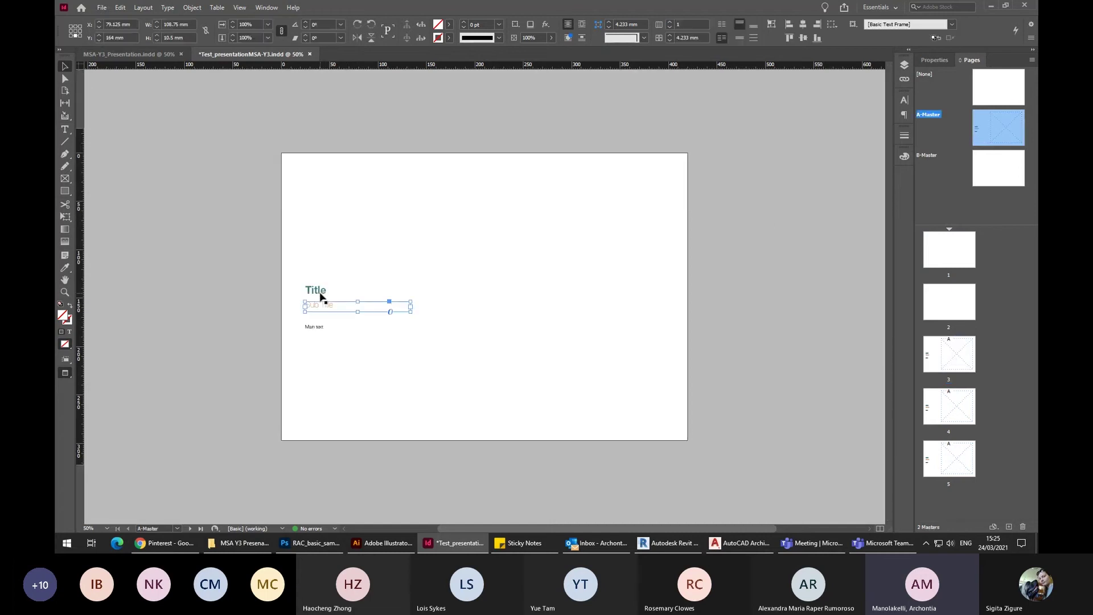
click(324, 291)
shift+click(328, 307)
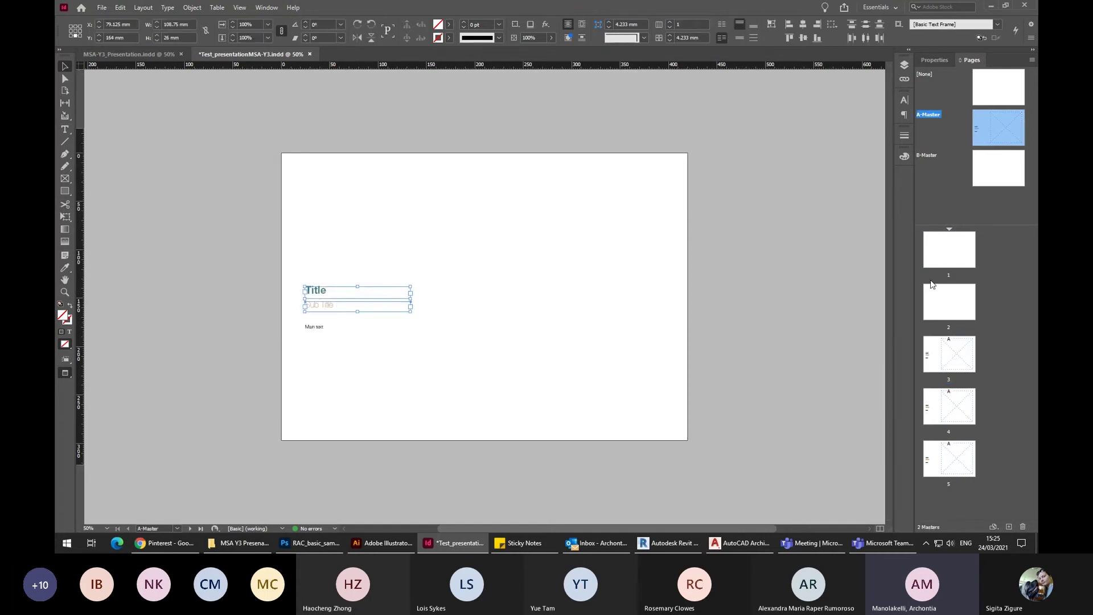
double_click(956, 255)
key(ctrl+v)
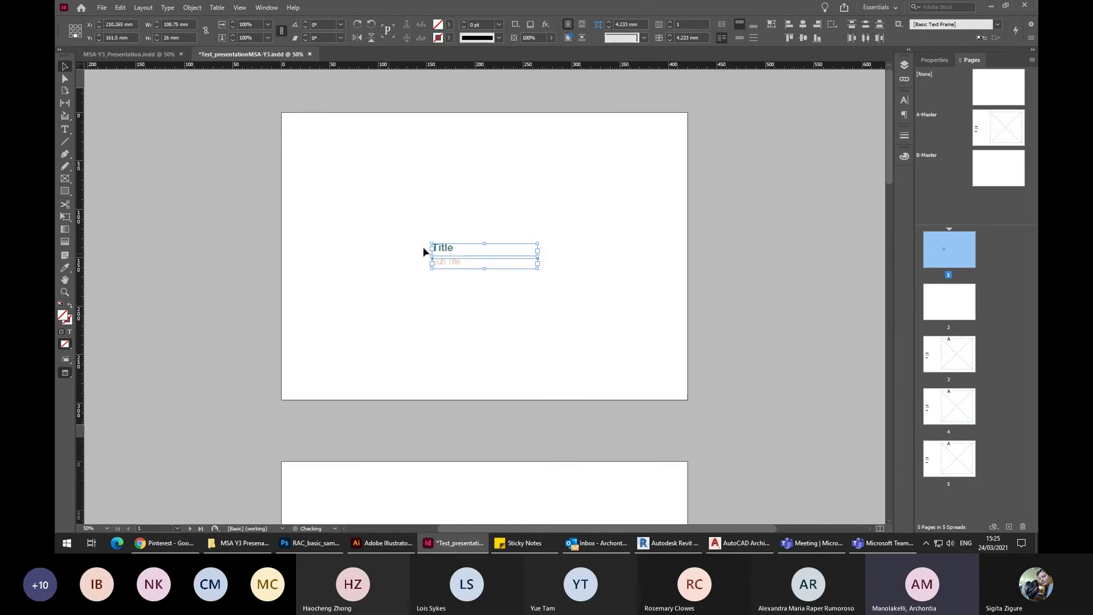
drag(421, 251, 339, 325)
click(529, 333)
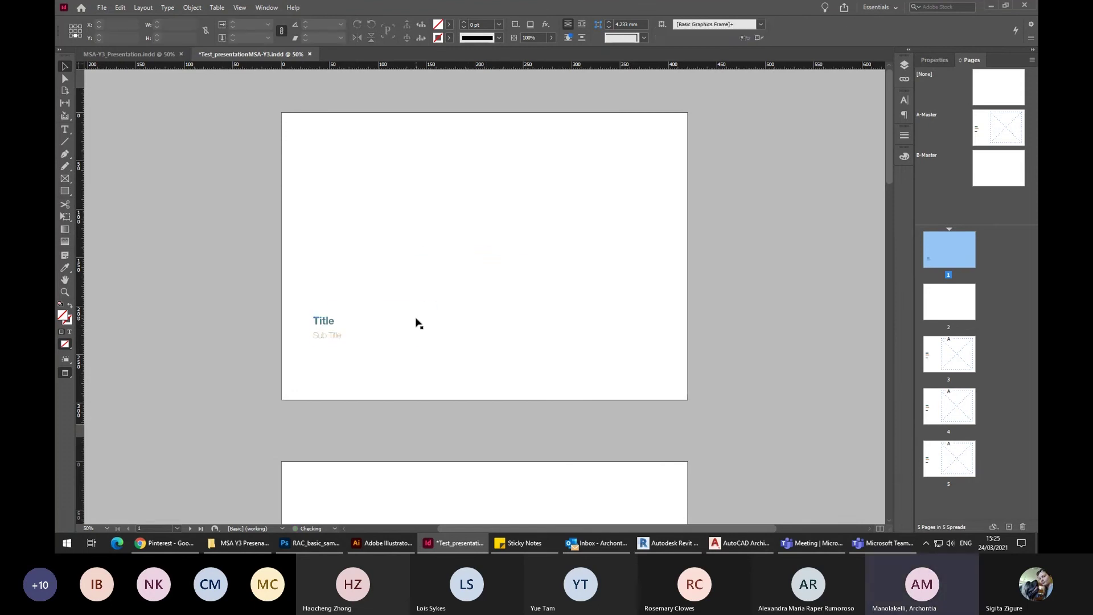
Enlarge the Title frame on page 1 to about 171 × 30.5 mm and set the Title text to 60 pt.
click(417, 320)
drag(419, 324, 478, 346)
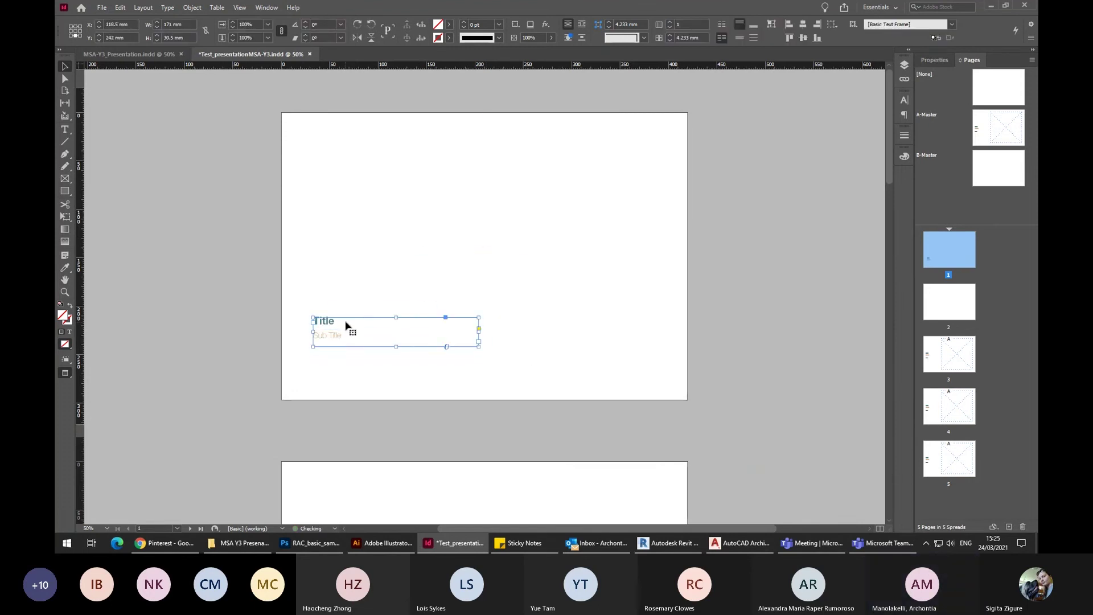
double_click(369, 315)
double_click(369, 315)
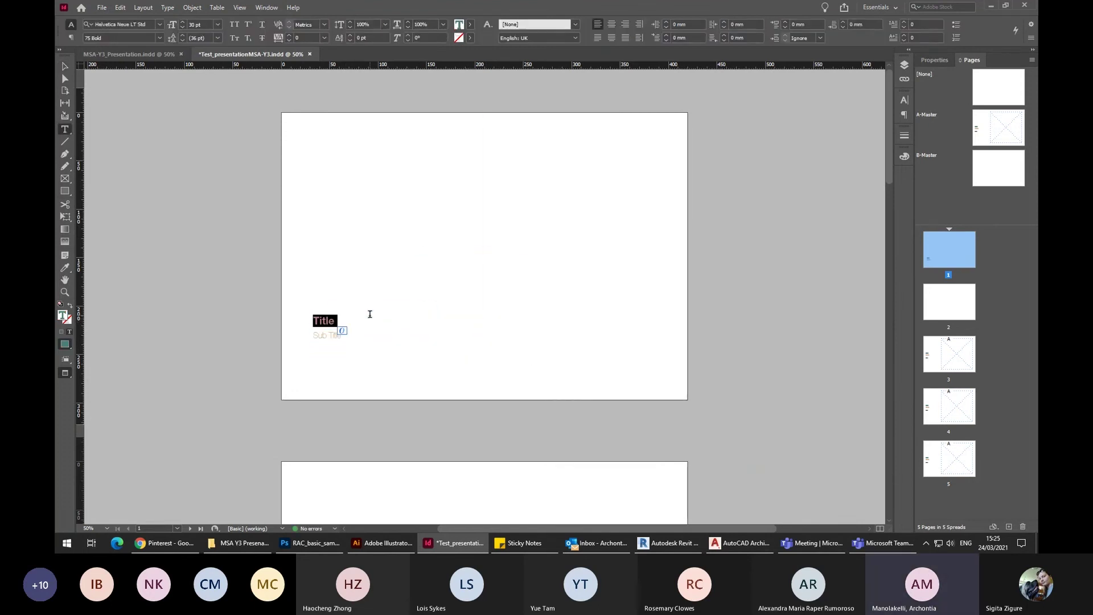
click(217, 25)
click(210, 169)
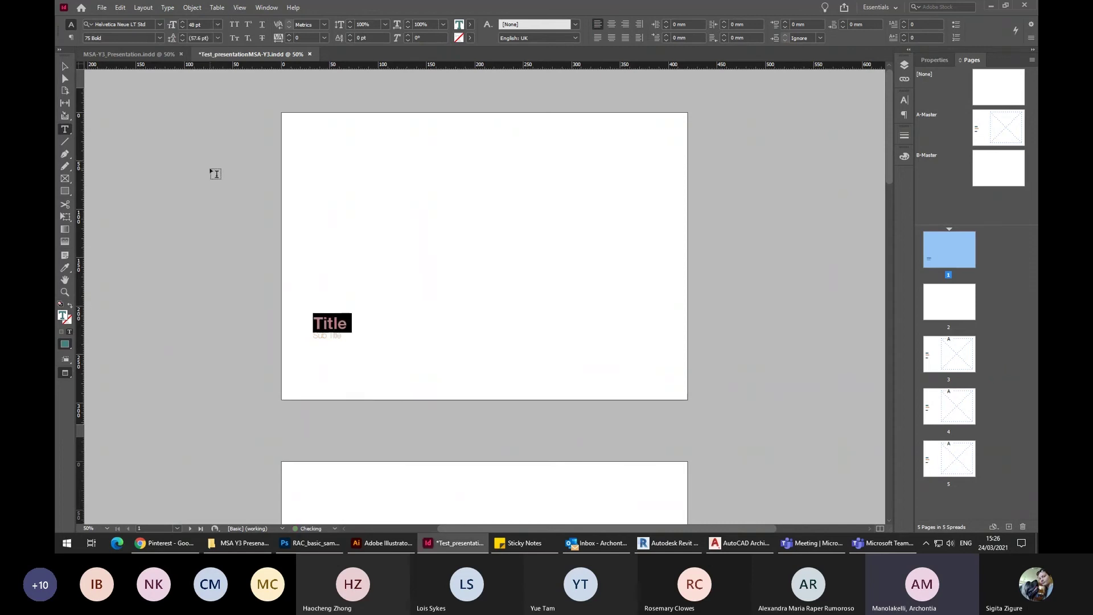
click(215, 26)
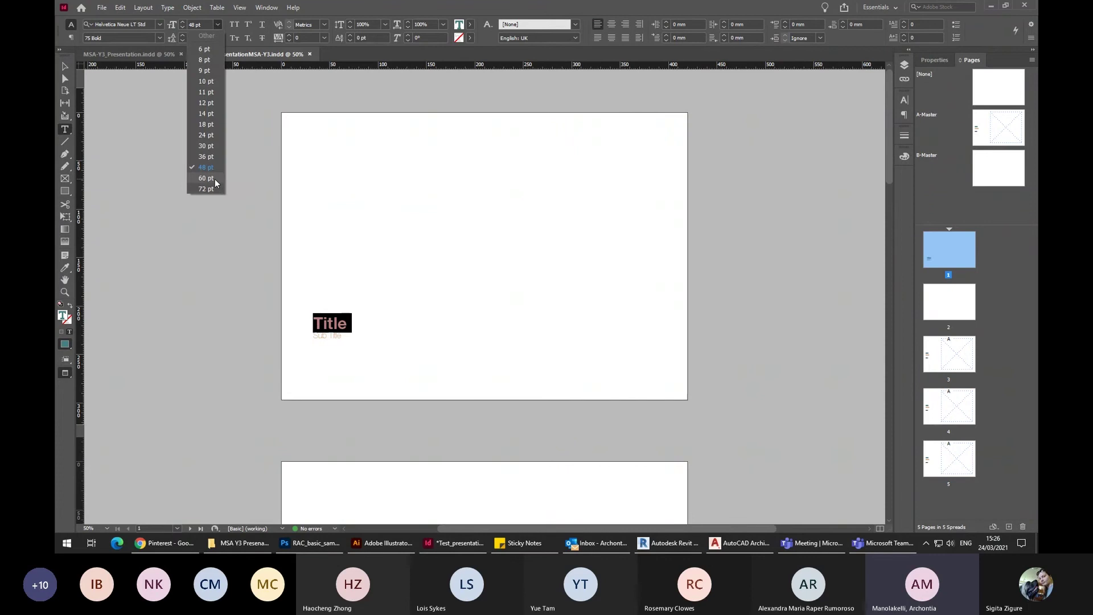
click(214, 178)
key(Escape)
Move the Title frame up clear of the Sub Title and enlarge the Sub Title frame to about 130.5 × 24 mm.
click(128, 95)
drag(366, 319, 439, 334)
click(332, 336)
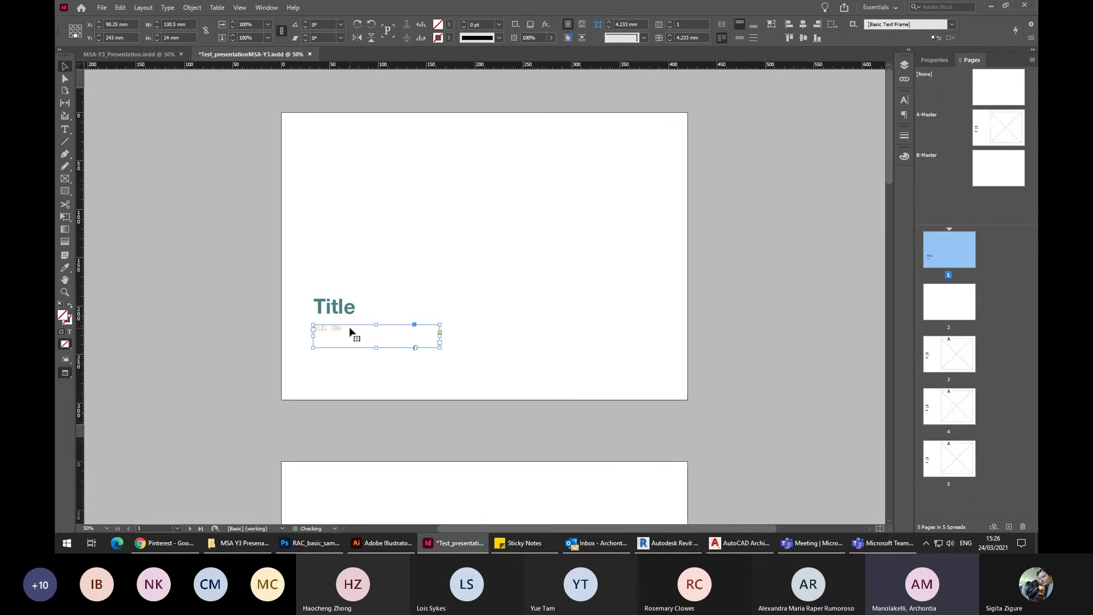
Set the Sub Title text on page 1 to 30 pt.
triple_click(349, 329)
click(217, 24)
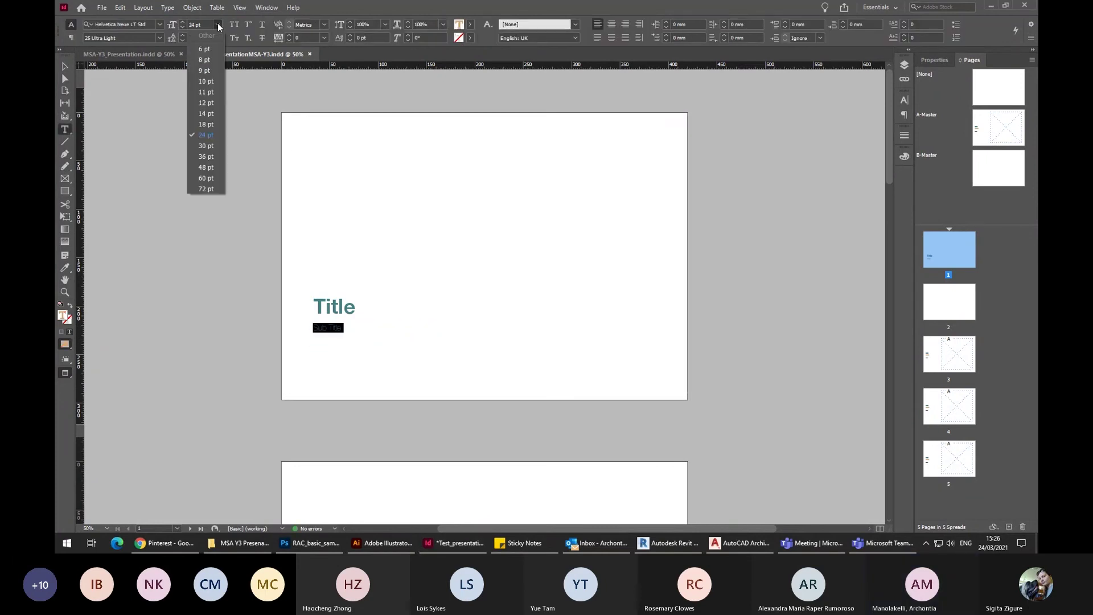
key(Escape)
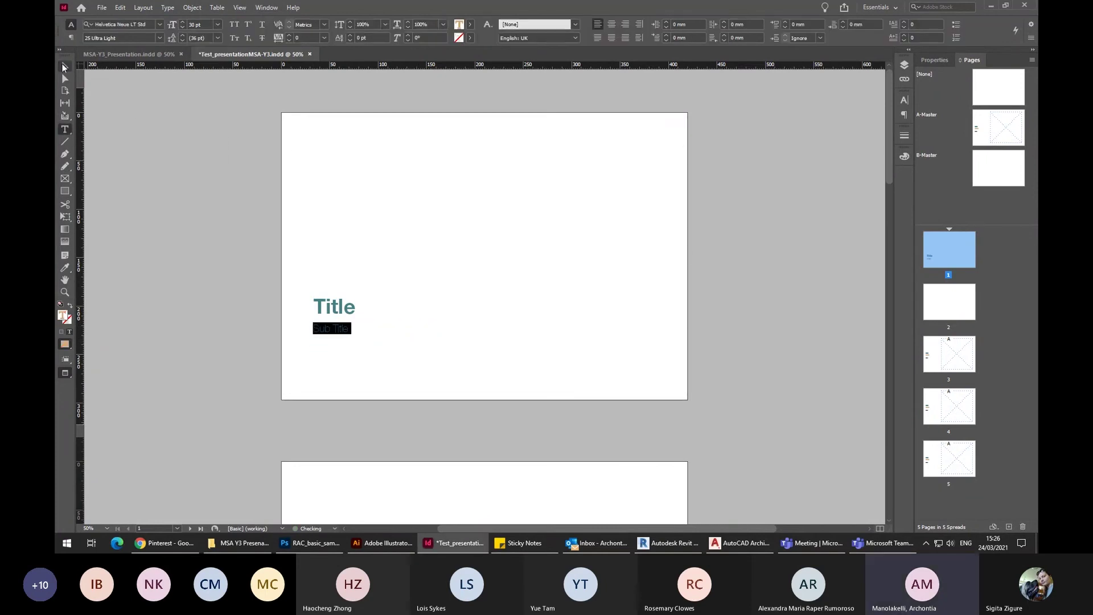
key(Escape)
Move the Title and Sub Title frames together to page 1's lower-right area and narrow the Title frame to about 154.5 mm.
shift+click(349, 312)
mouse_move(353, 310)
mouse_down()
mouse_move(527, 312)
mouse_move(362, 310)
mouse_up()
click(679, 357)
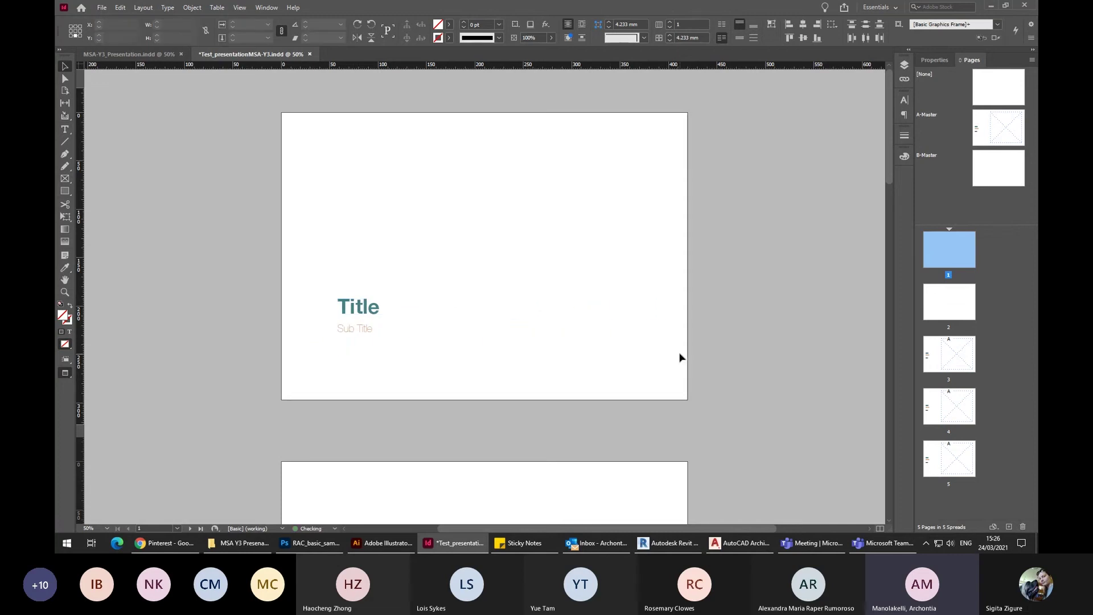
drag(510, 375, 545, 312)
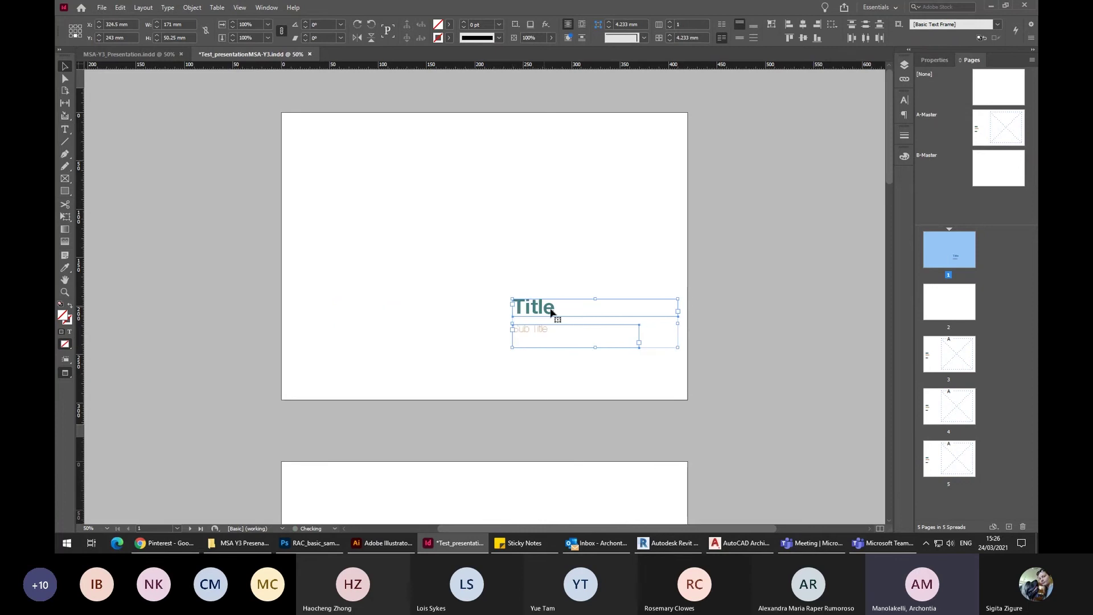
click(788, 360)
drag(706, 381, 569, 316)
click(700, 329)
click(663, 313)
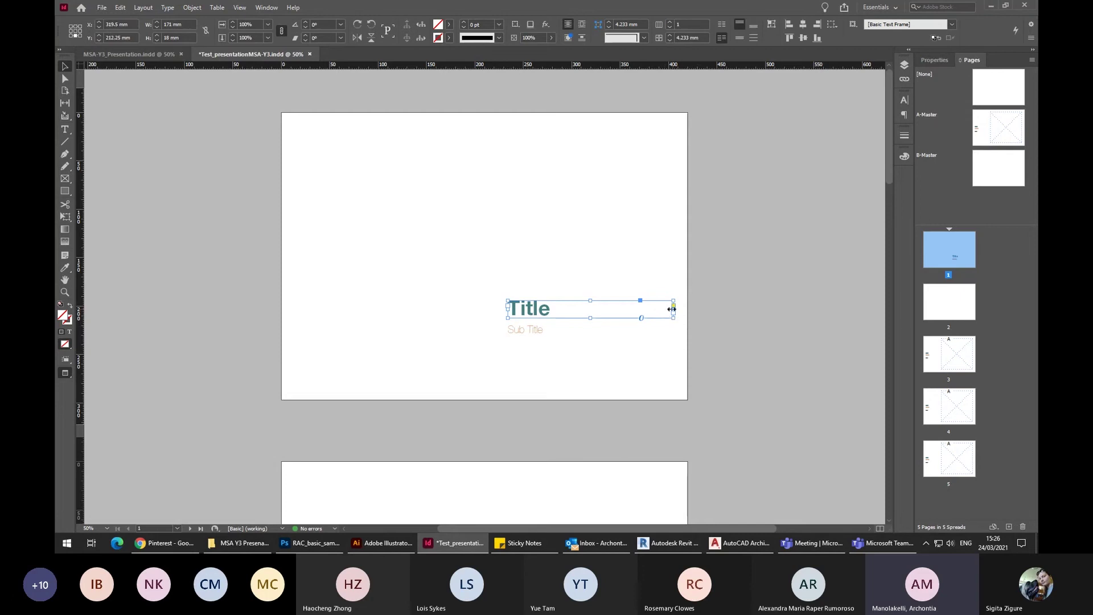
click(690, 310)
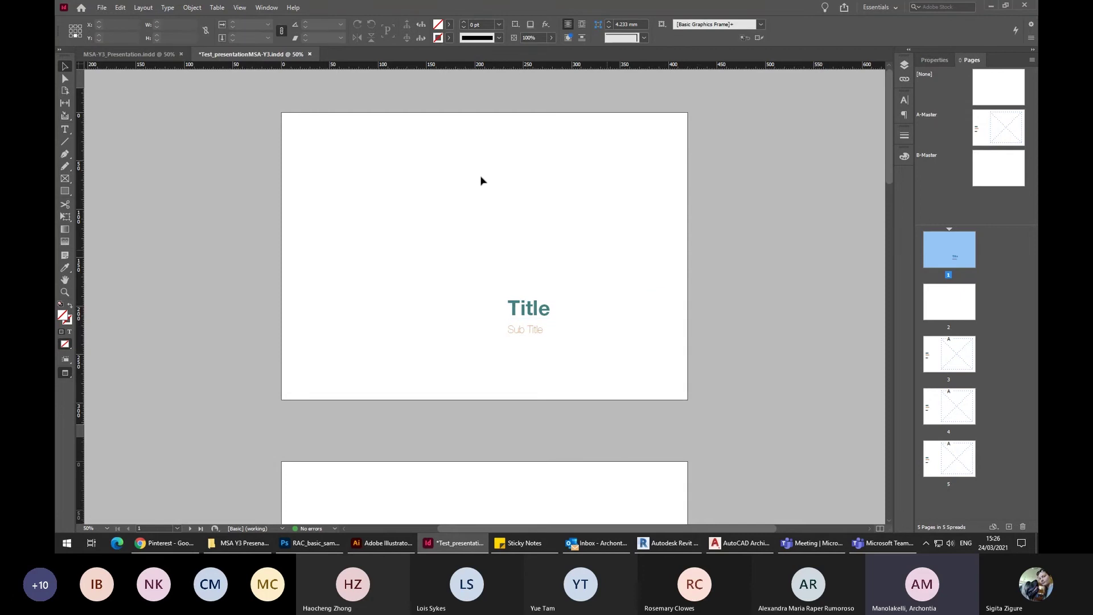
Duplicate the Title and Sub Title frames from page 1 onto page 2 and shift the copies down the page.
scroll(581, 217, down, 3)
drag(554, 182, 541, 382)
click(755, 464)
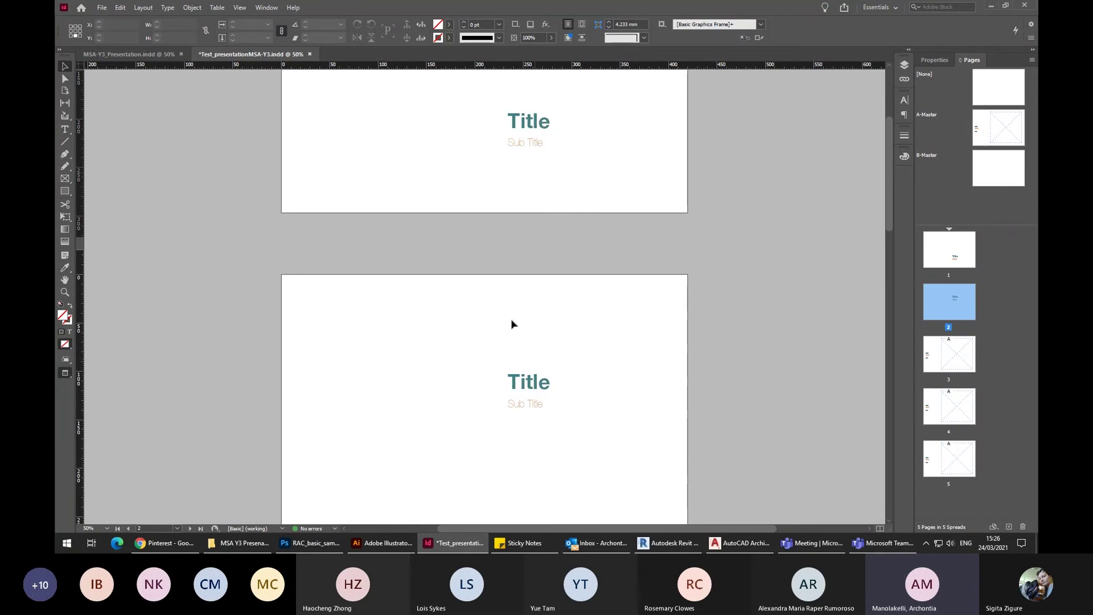
scroll(547, 359, down, 3)
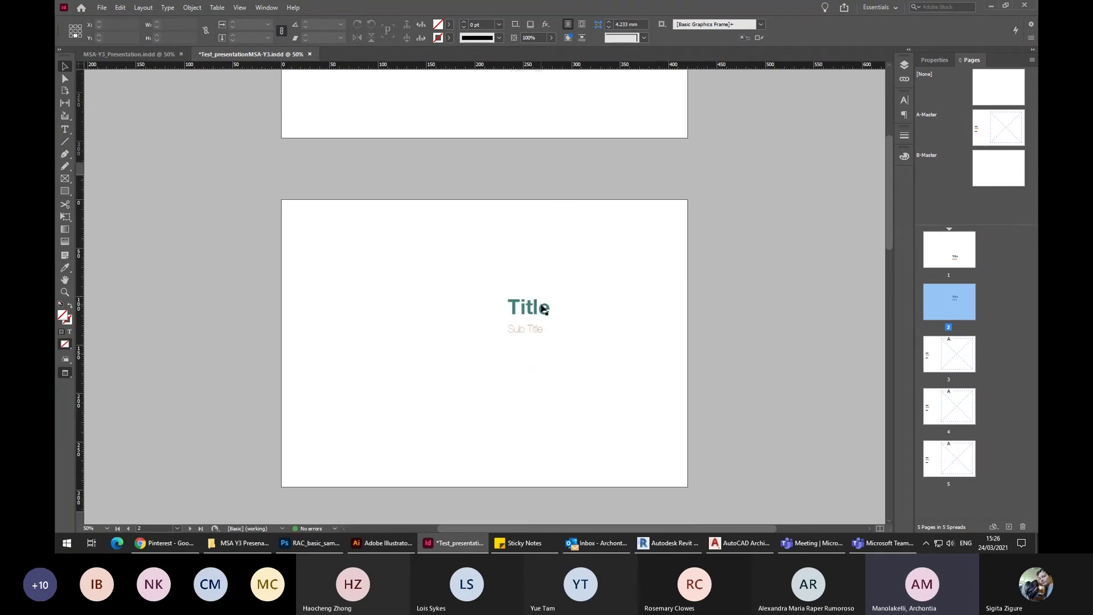
drag(540, 311, 542, 357)
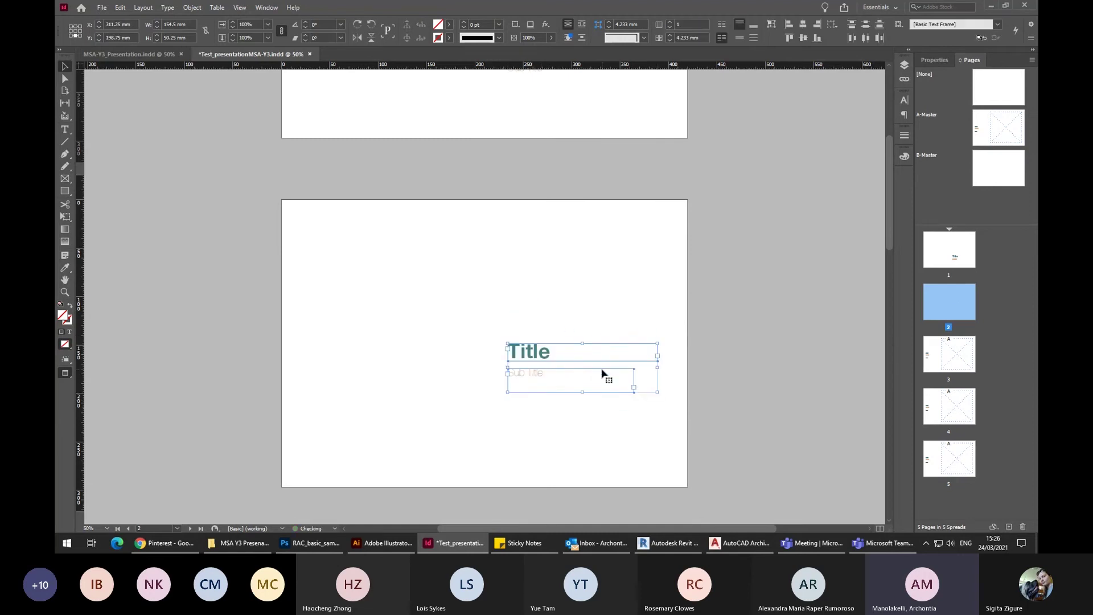
click(508, 295)
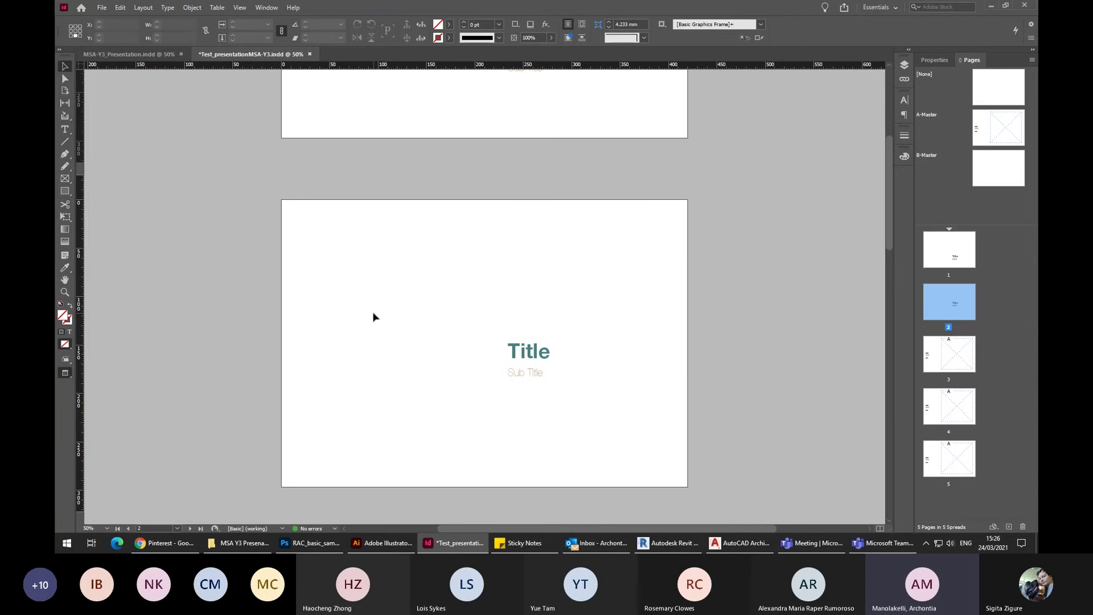
Delete the duplicated Title and Sub Title frames from page 2.
key(ctrl+a)
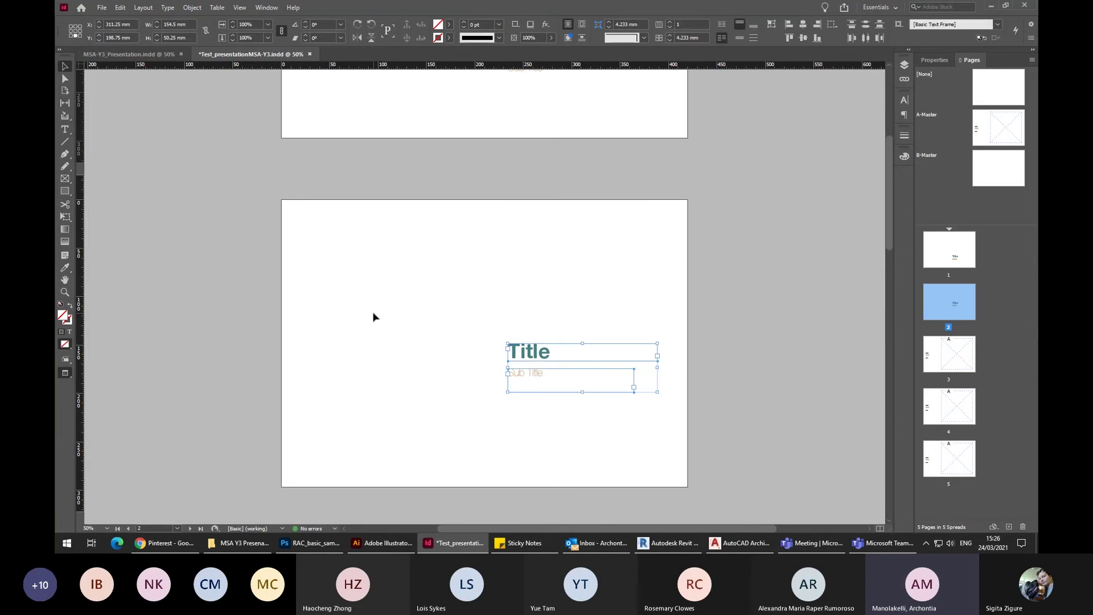
scroll(537, 212, up, 5)
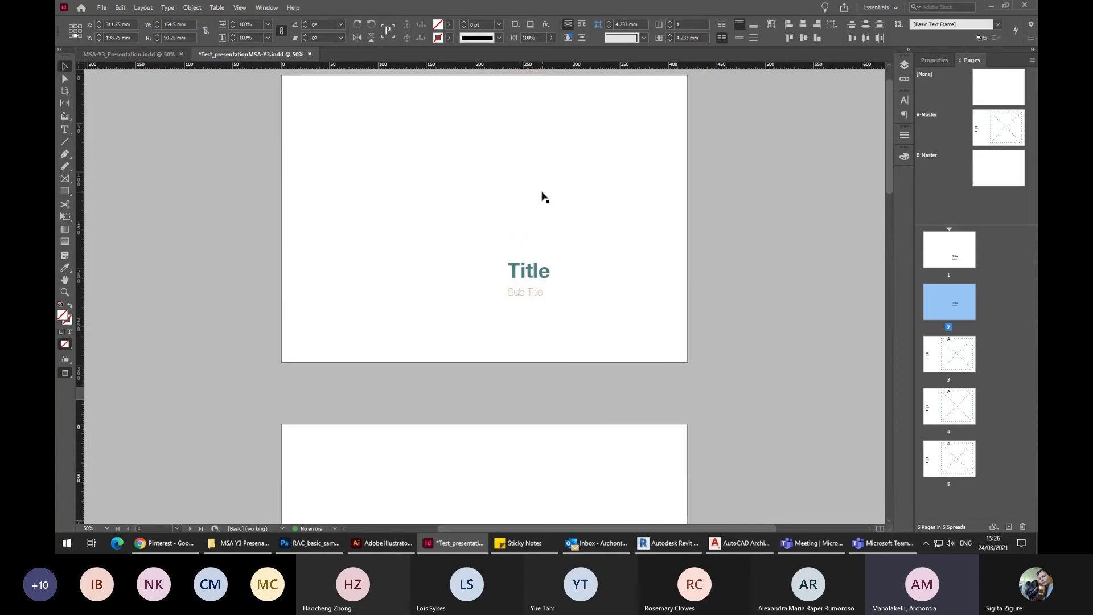
scroll(545, 197, down, 2)
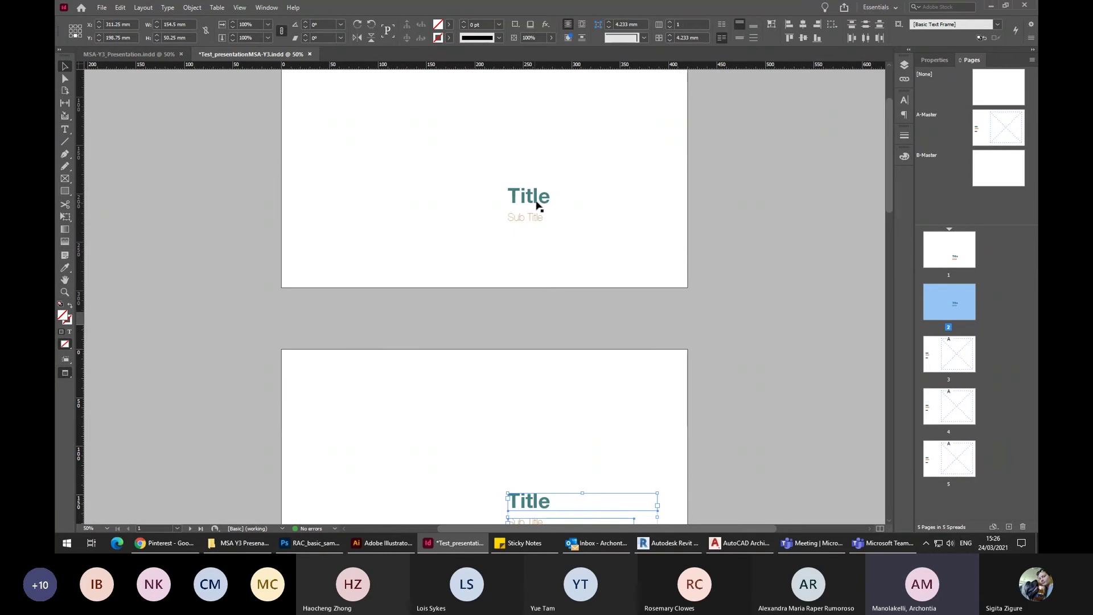
scroll(538, 204, down, 2)
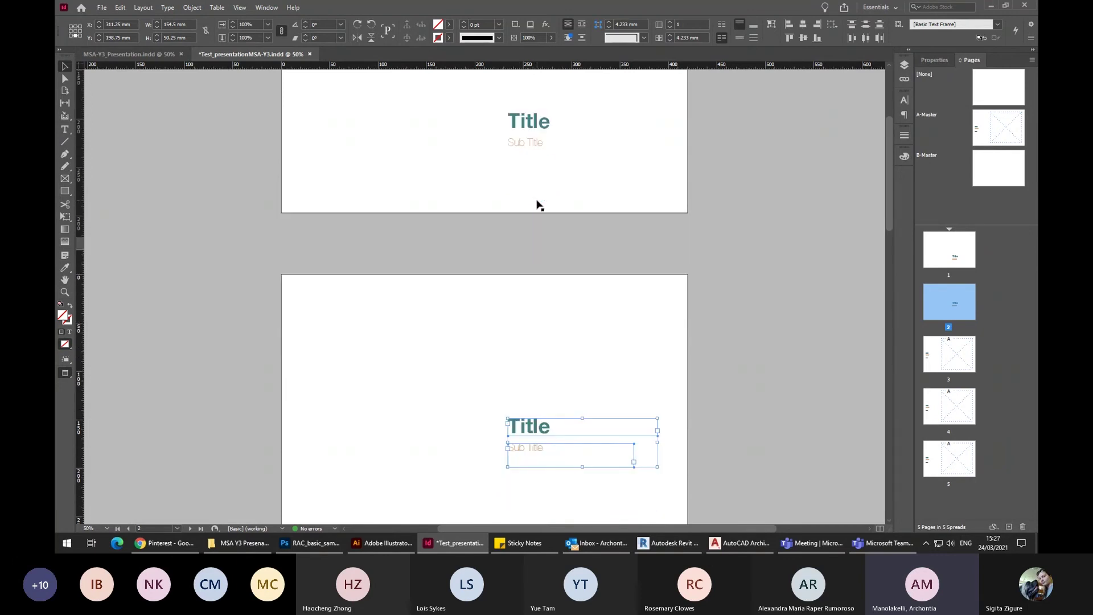
click(564, 285)
drag(556, 490, 523, 412)
key(Delete)
Copy page 1's Title and Sub Title frames, paste them in place on page 2 and move them slightly up.
mouse_move(588, 190)
mouse_down()
mouse_move(544, 136)
mouse_move(555, 152)
mouse_up()
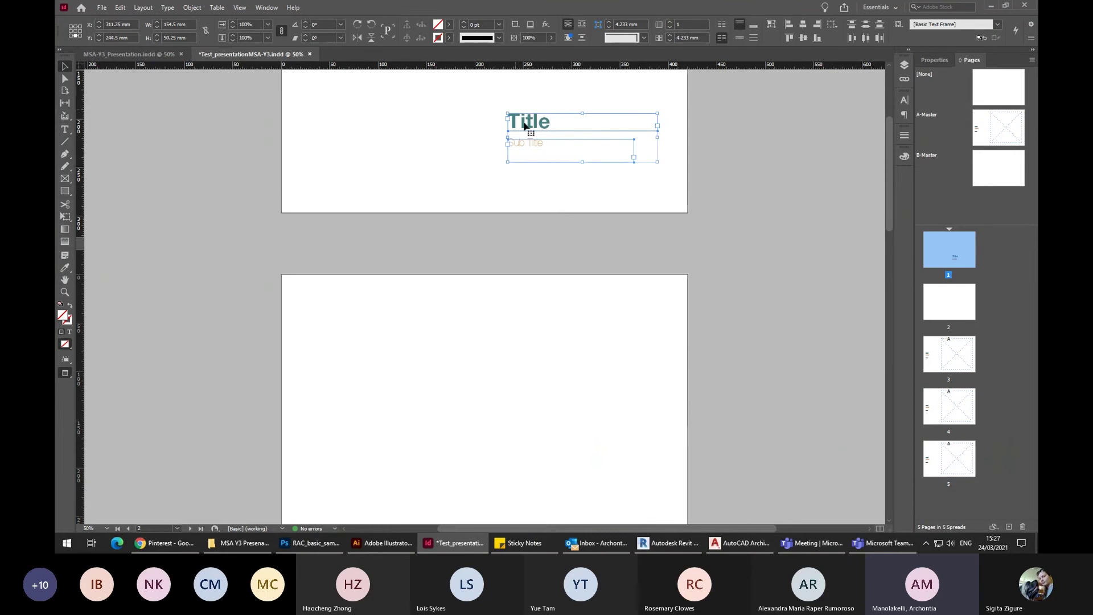
click(552, 372)
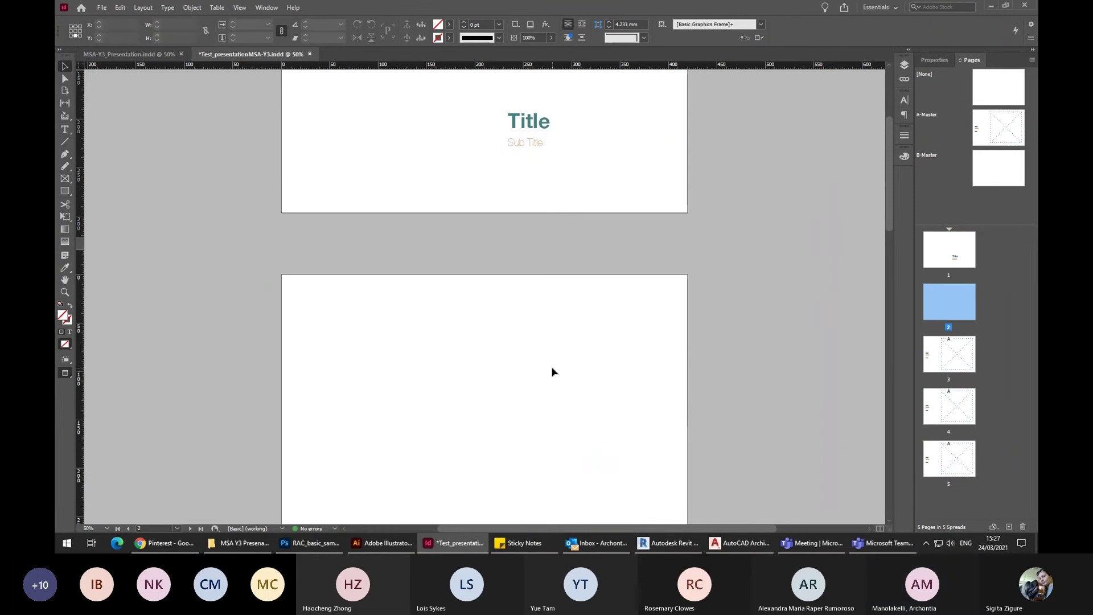
key(ctrl+alt+shift+v)
scroll(555, 415, down, 1)
drag(545, 424, 542, 397)
Replace the Title text on page 2 with "Contents".
double_click(551, 401)
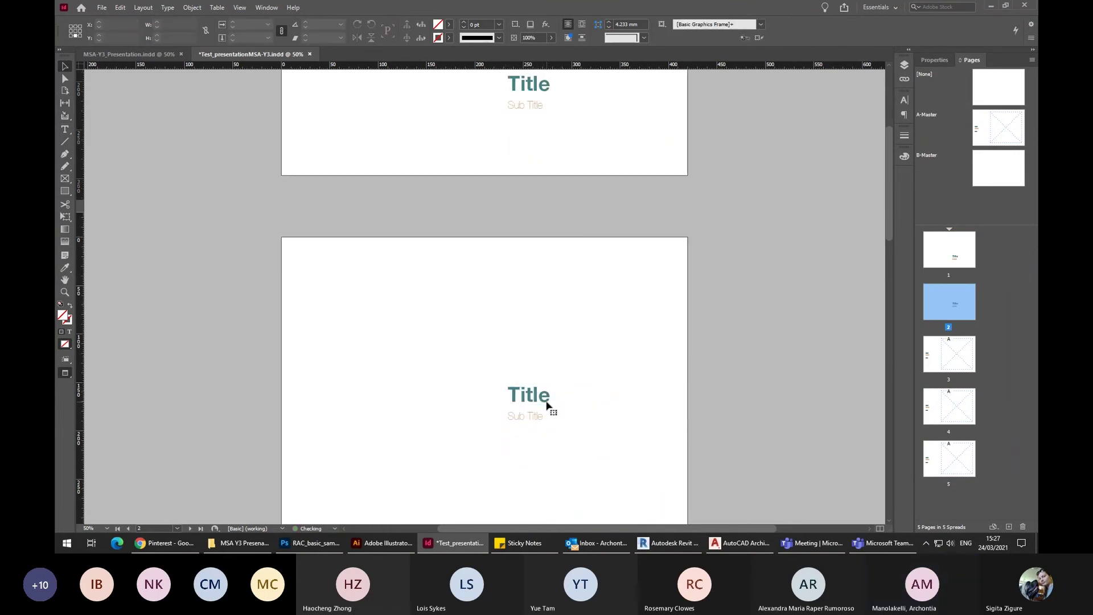
double_click(515, 392)
text(Conte)
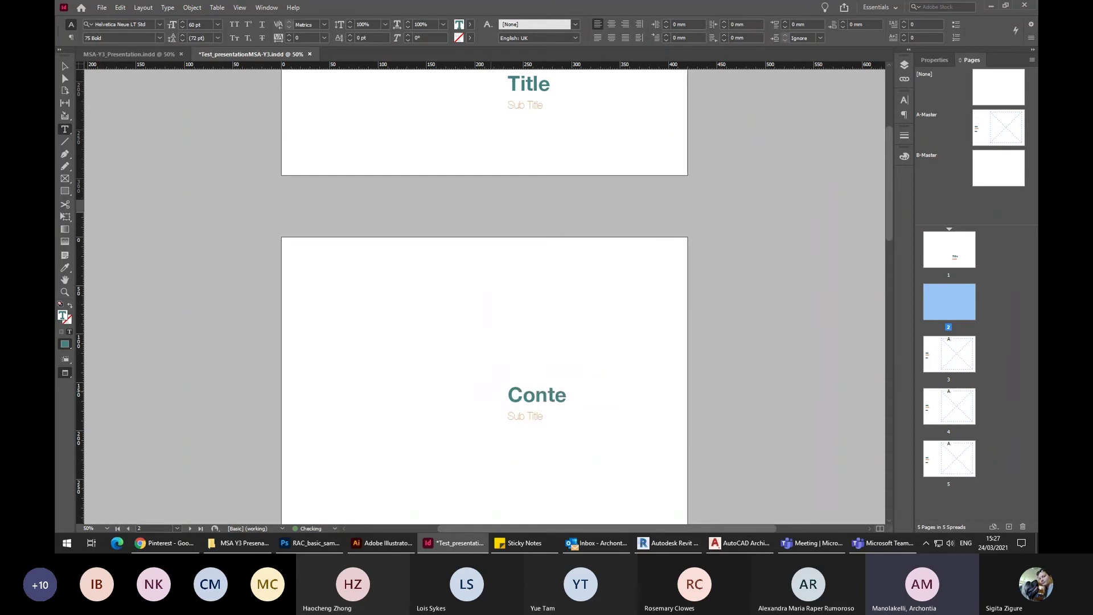
text(nts)
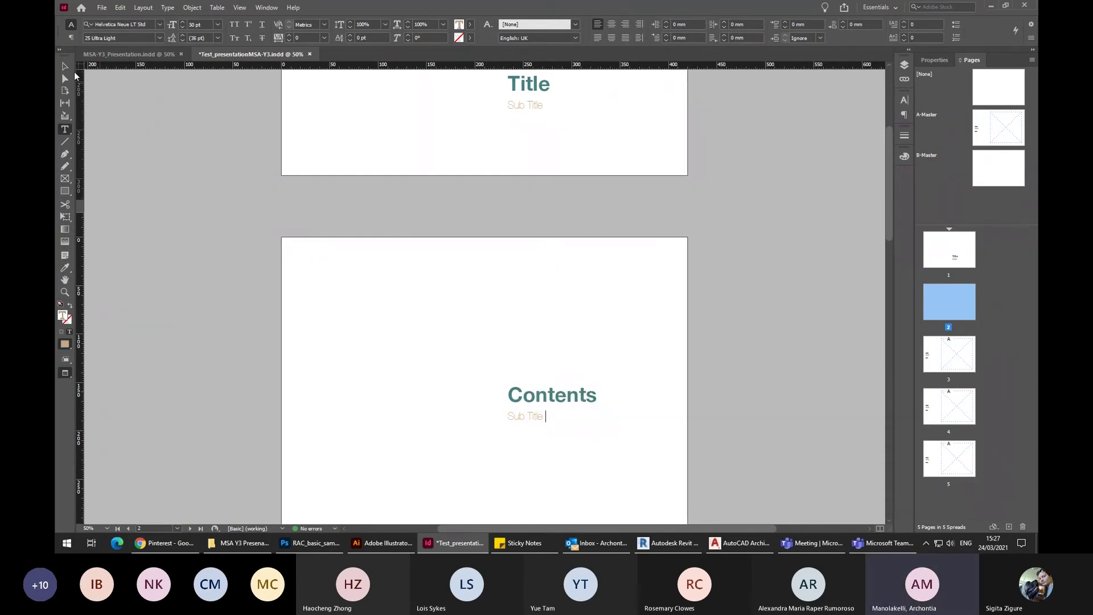
click(65, 66)
click(709, 359)
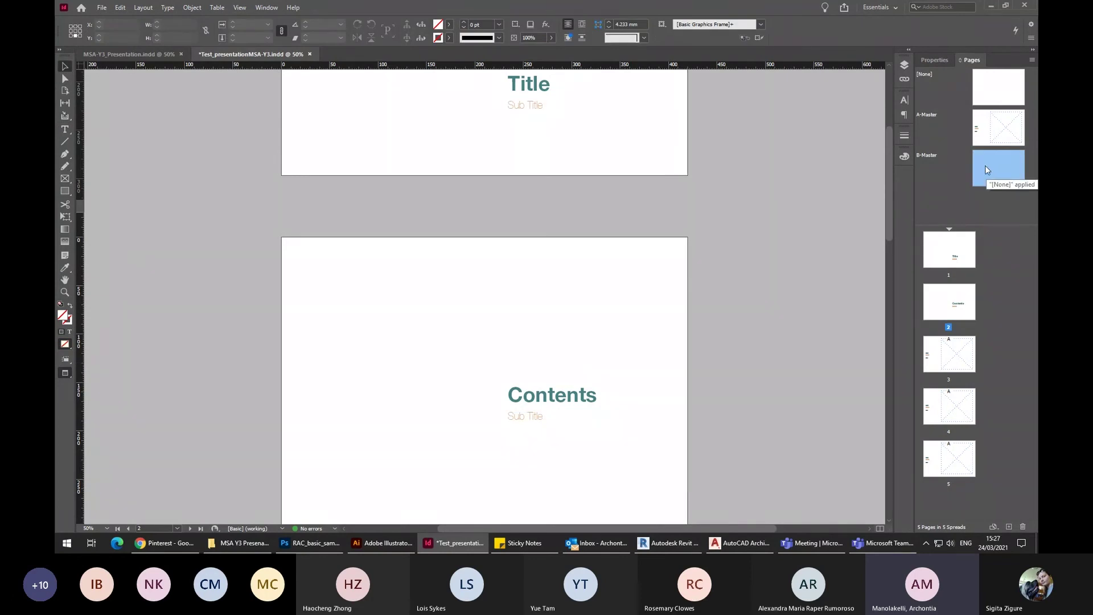
Duplicate the B-Master spread and open the new master with its guides shown.
double_click(999, 166)
right_click(999, 167)
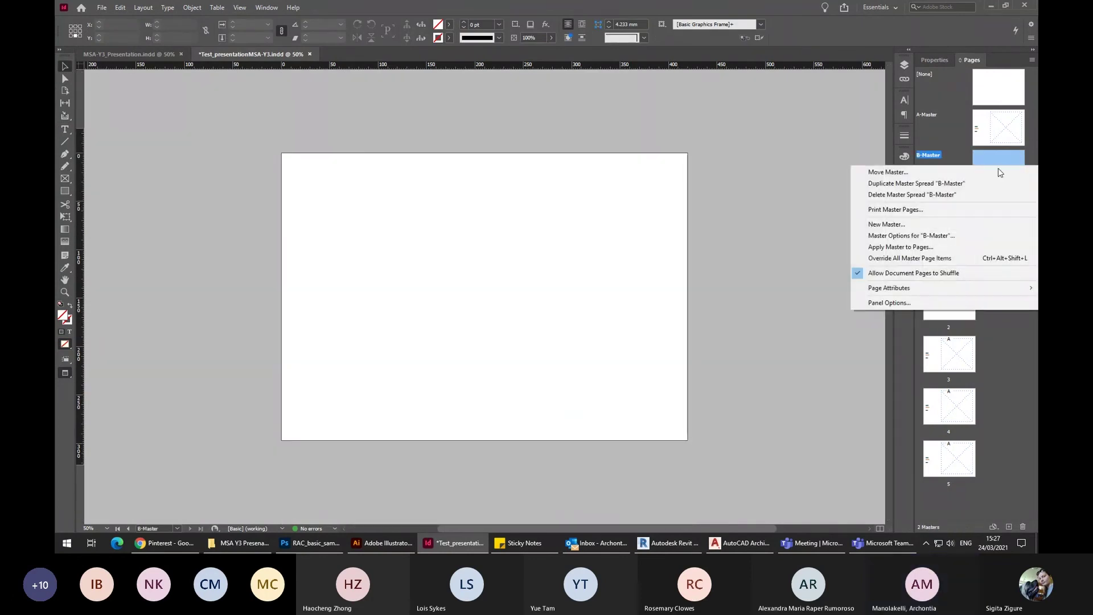
click(940, 183)
double_click(1006, 197)
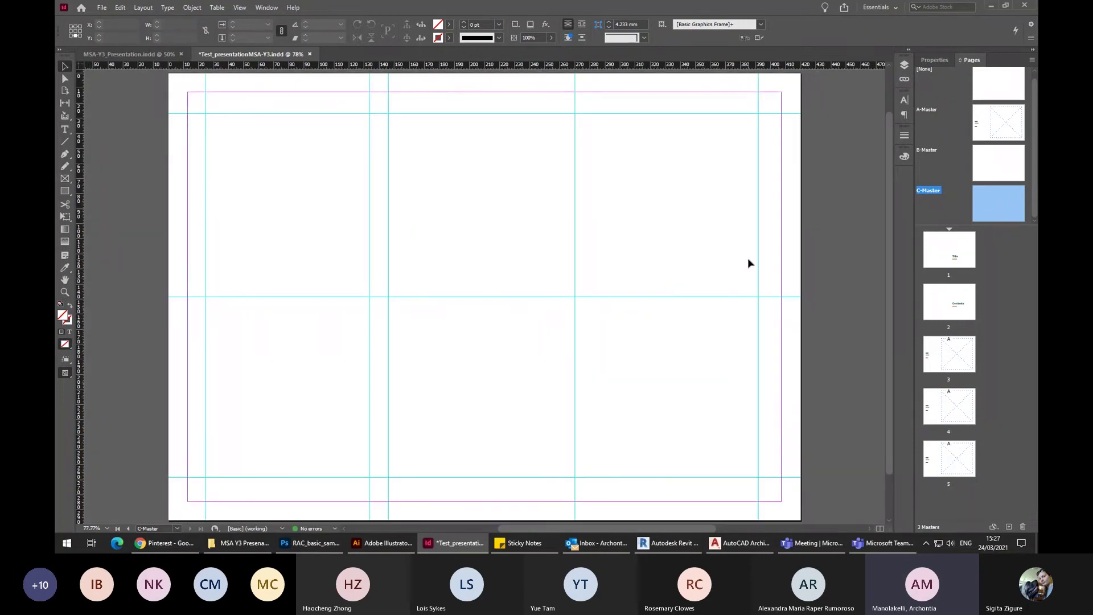
scroll(735, 267, up, 1)
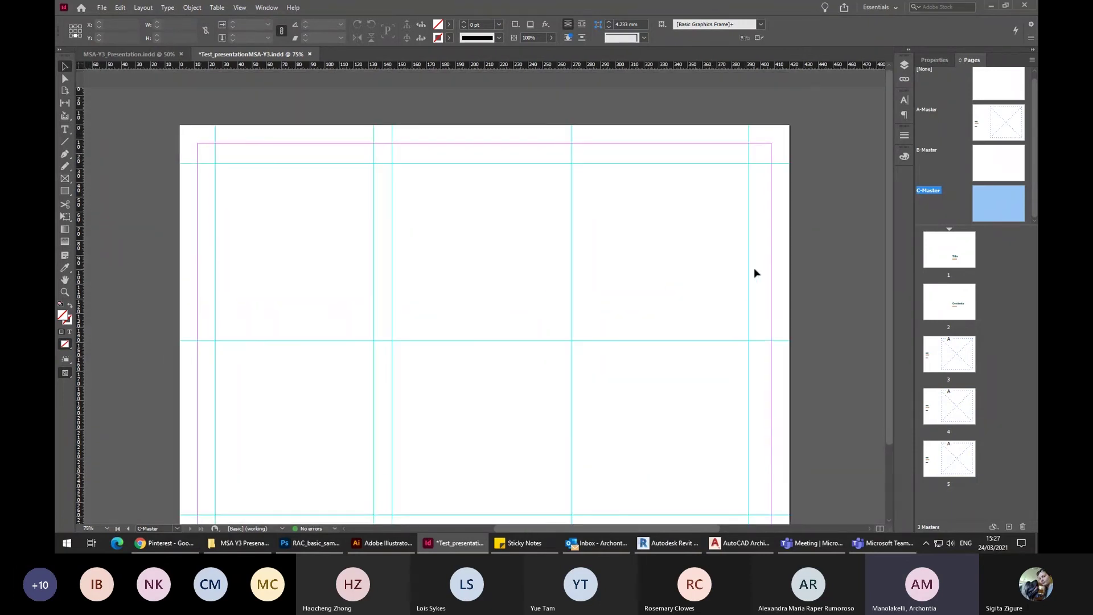
Copy the colour palette strip above A-Master's page and paste it in place on B-Master and C-Master.
double_click(1009, 129)
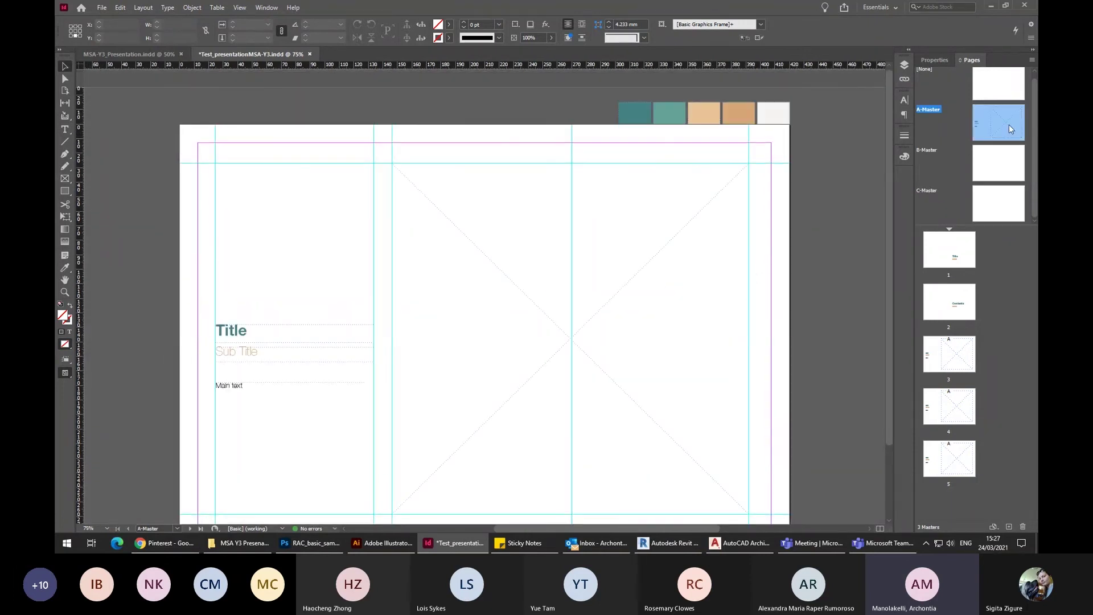
click(749, 122)
double_click(1012, 164)
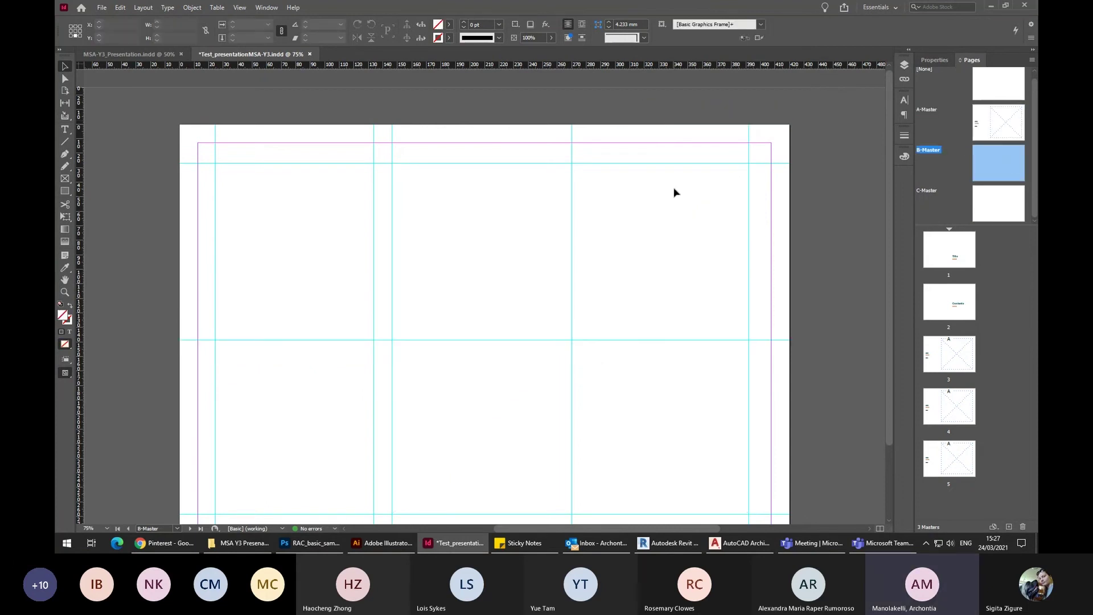
key(ctrl+alt+shift+v)
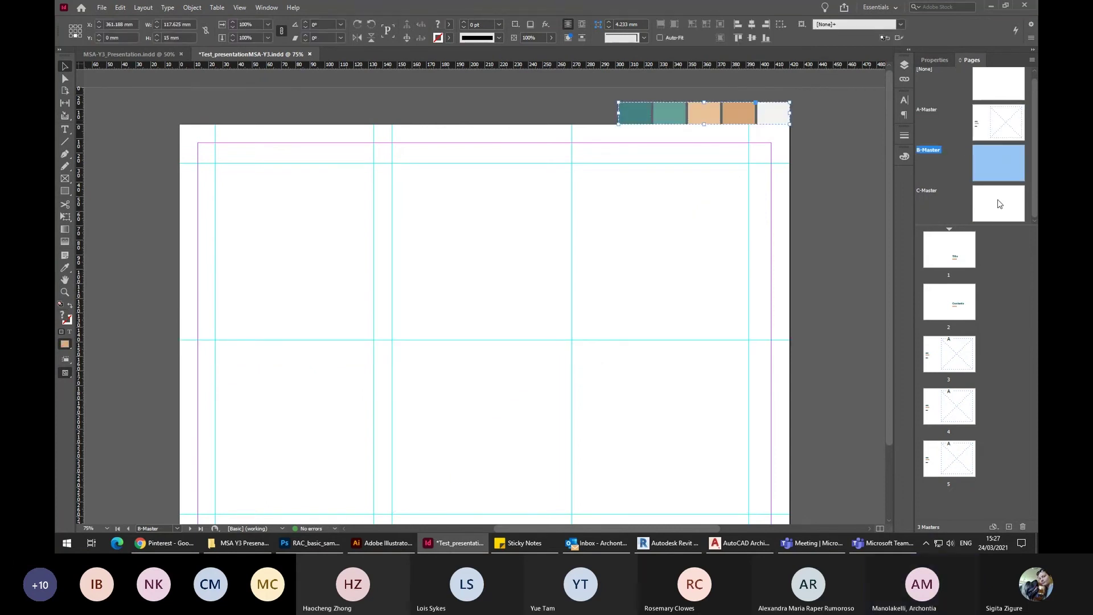
double_click(1000, 204)
key(ctrl+alt+shift+v)
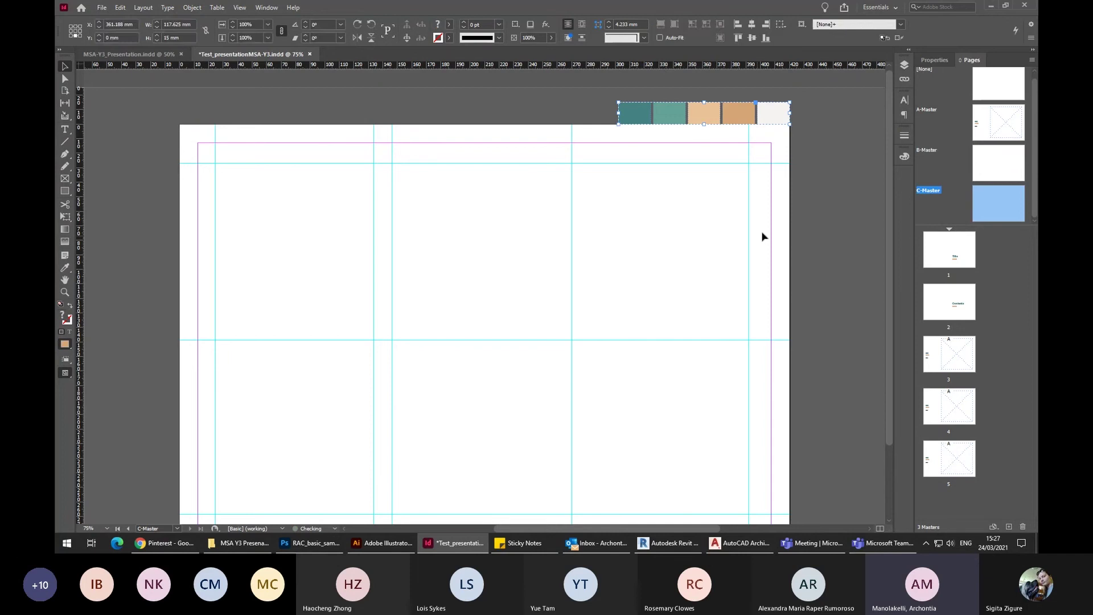
click(763, 236)
Draw a 420 × 297 mm rectangle covering the whole C-Master page.
scroll(671, 148, down, 3)
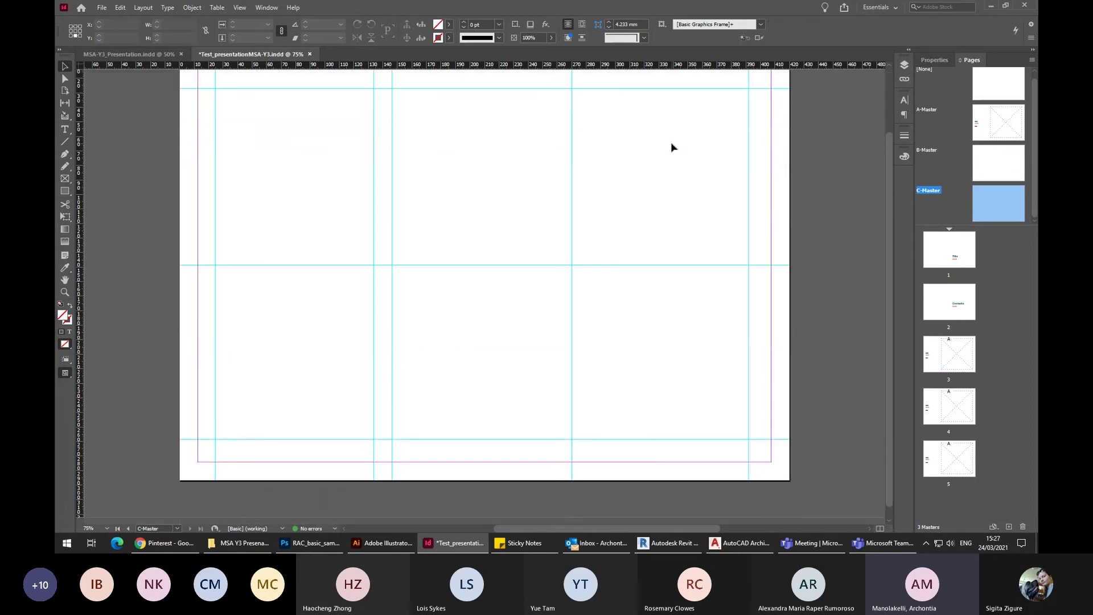
scroll(671, 148, up, 2)
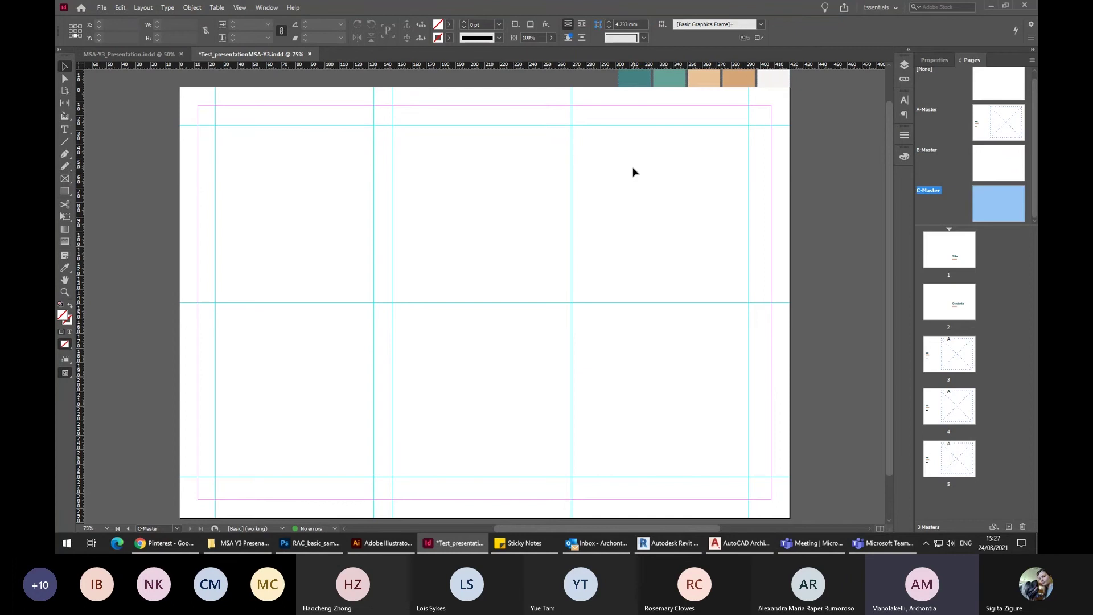
click(64, 192)
drag(181, 89, 790, 519)
click(65, 67)
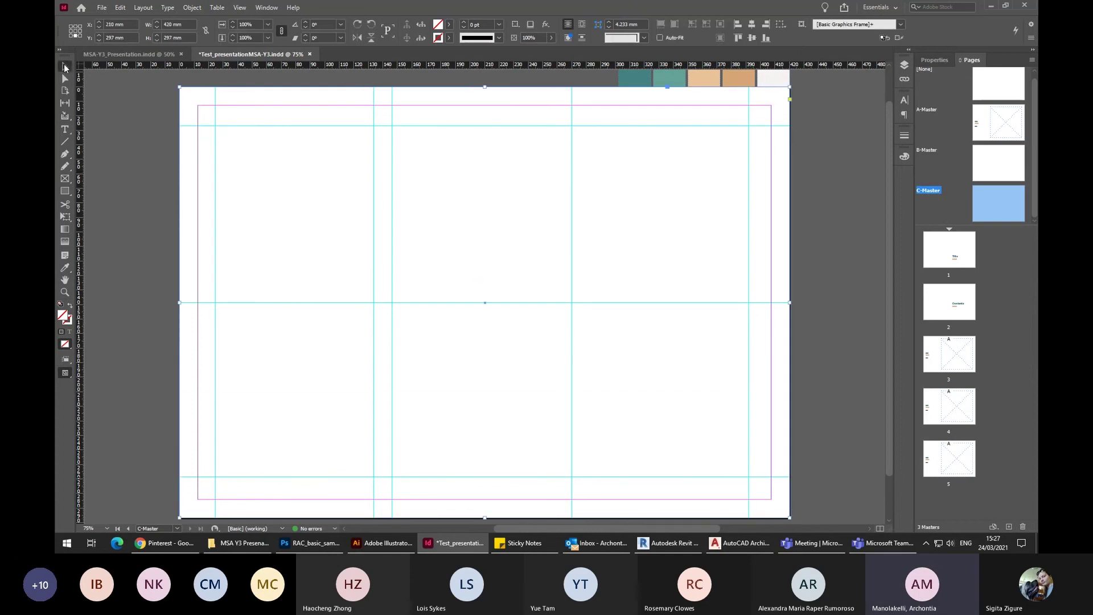
Fill the full-page rectangle on C-Master with the dark teal sampled from the palette strip.
click(64, 272)
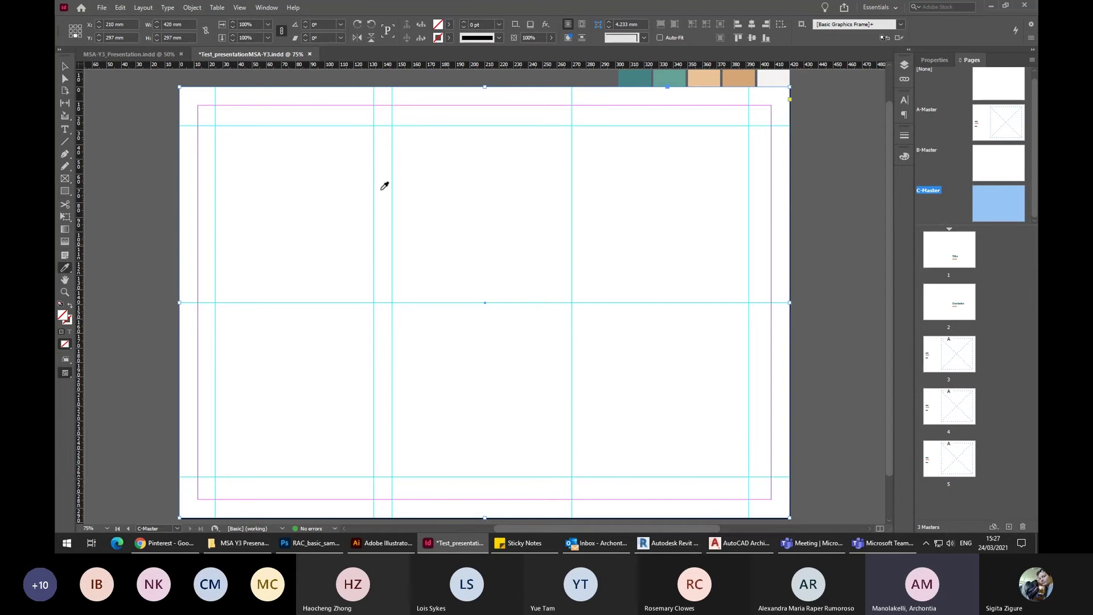
click(632, 73)
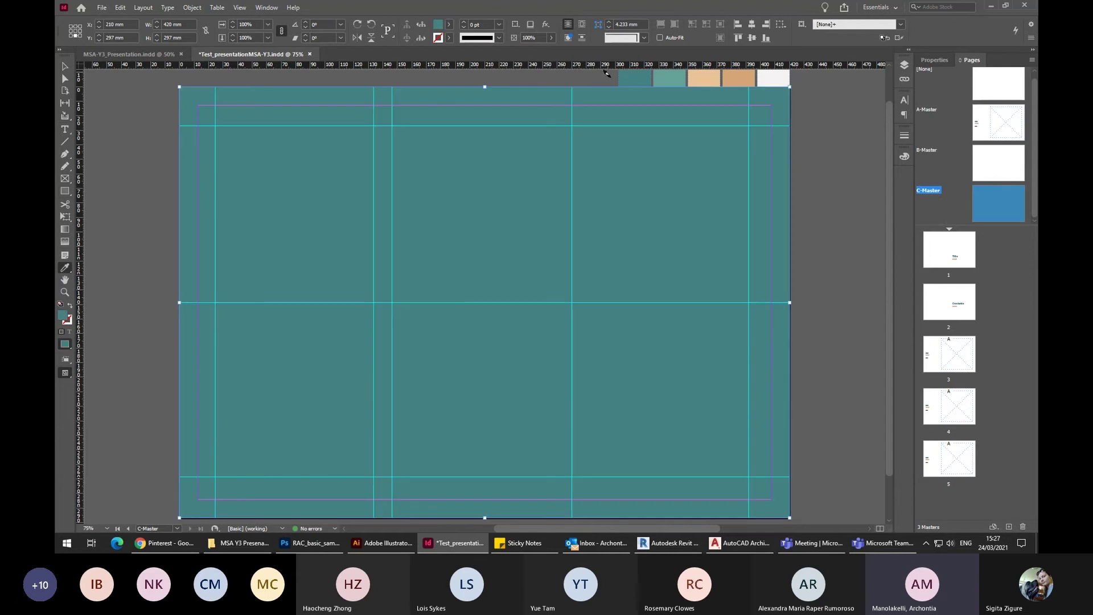
click(64, 66)
click(836, 280)
key(ctrl+minus)
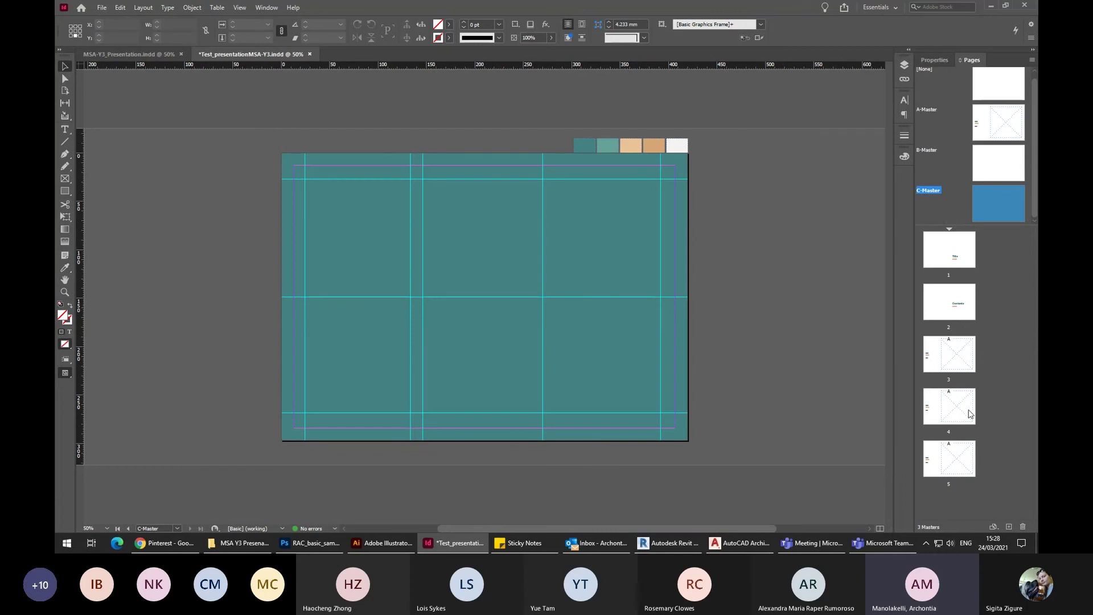
Apply C-Master to page 5 and open the A-Master spread.
drag(995, 208, 951, 460)
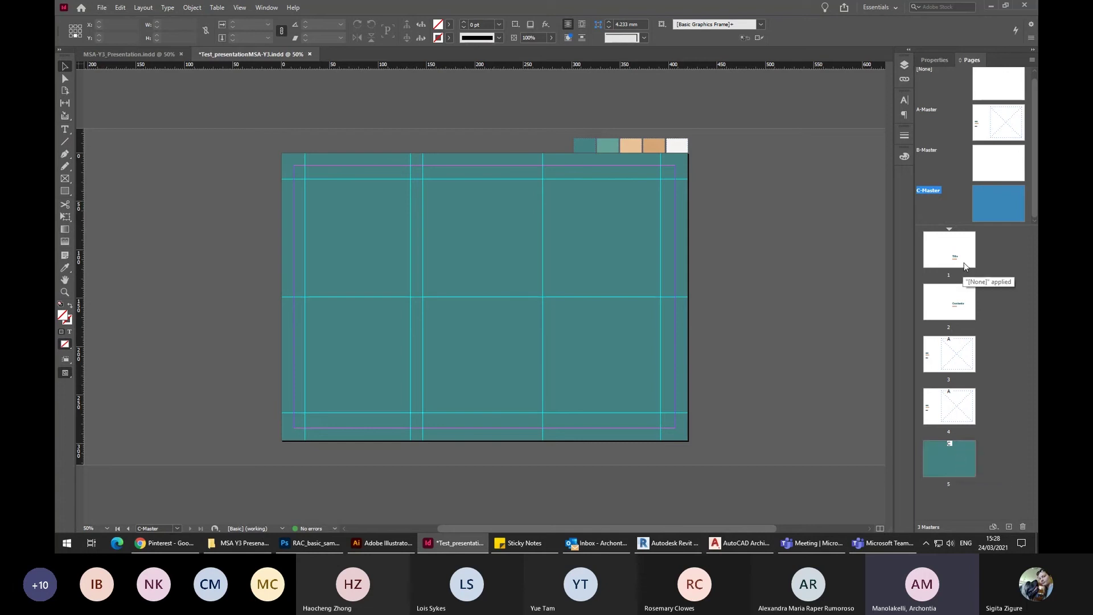
click(997, 121)
double_click(996, 121)
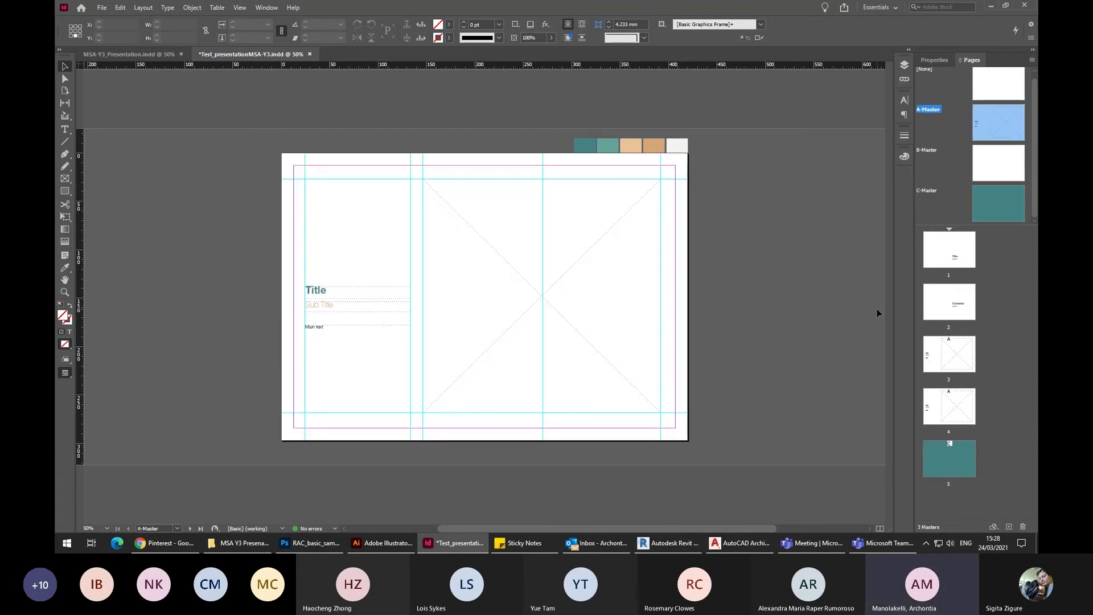
Copy the title and subtitle text frames from page 1 onto C-Master and position them in the left half of the page.
double_click(939, 254)
click(530, 313)
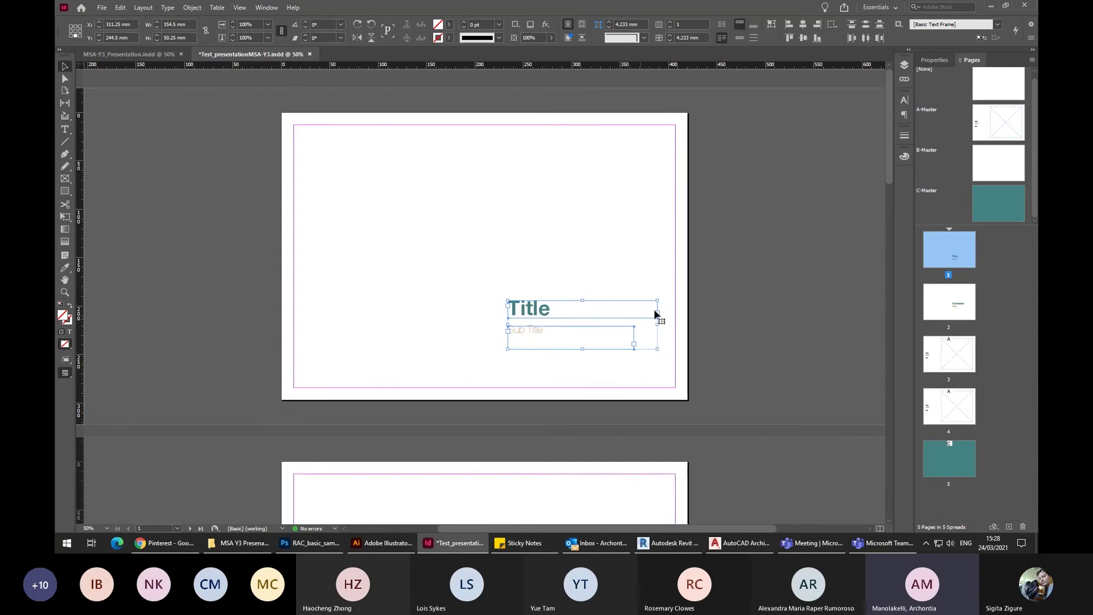
double_click(992, 200)
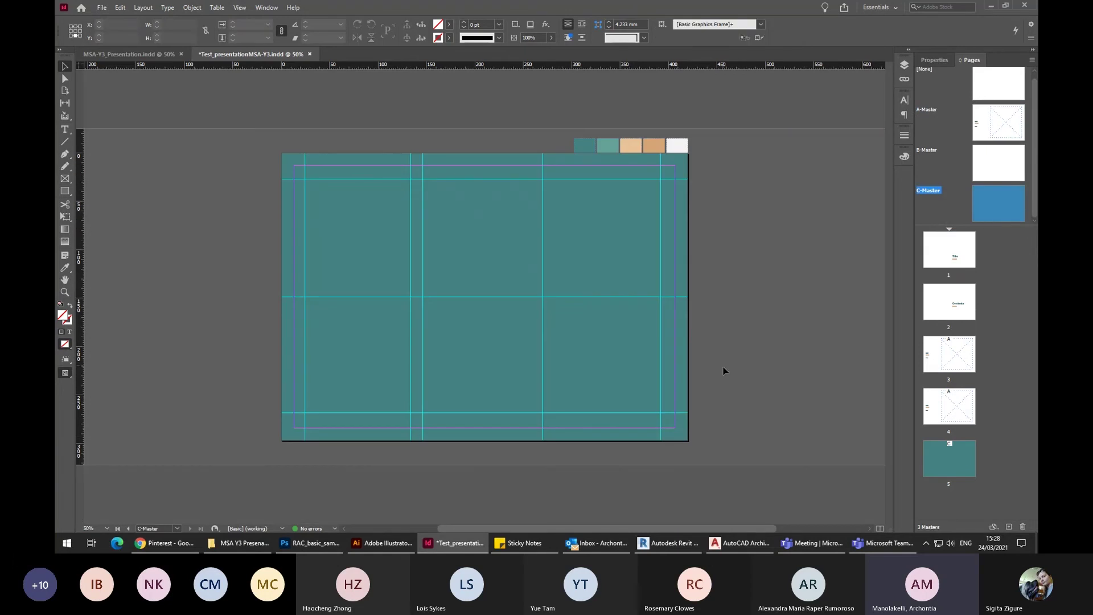
key(ctrl+v)
drag(434, 276, 357, 310)
Change the pasted title text on C-Master to "Section 01".
click(409, 308)
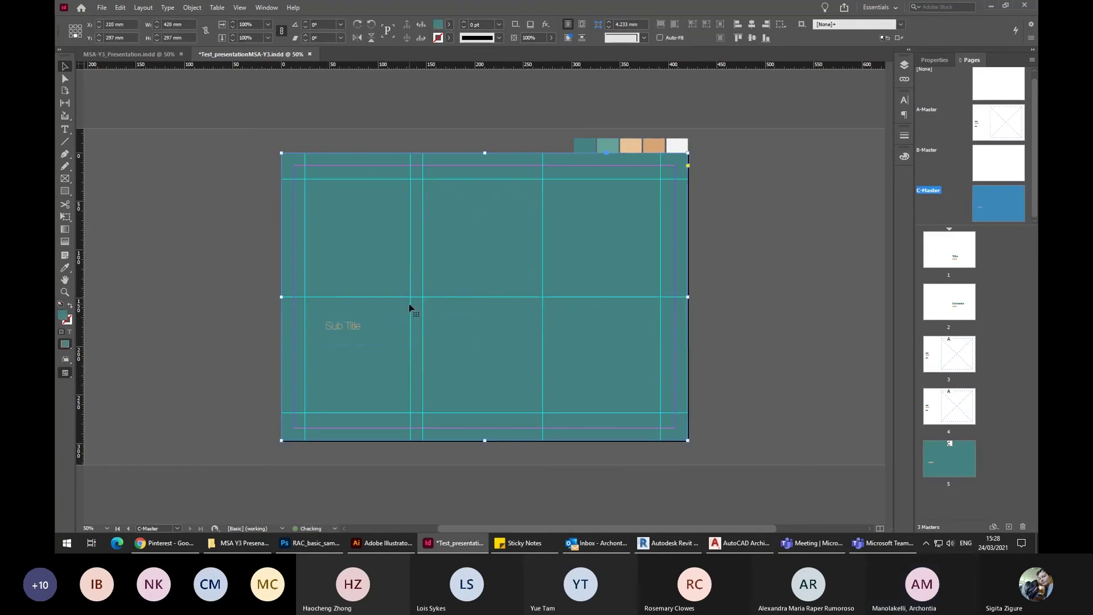
double_click(410, 308)
double_click(409, 303)
key(BackSpace)
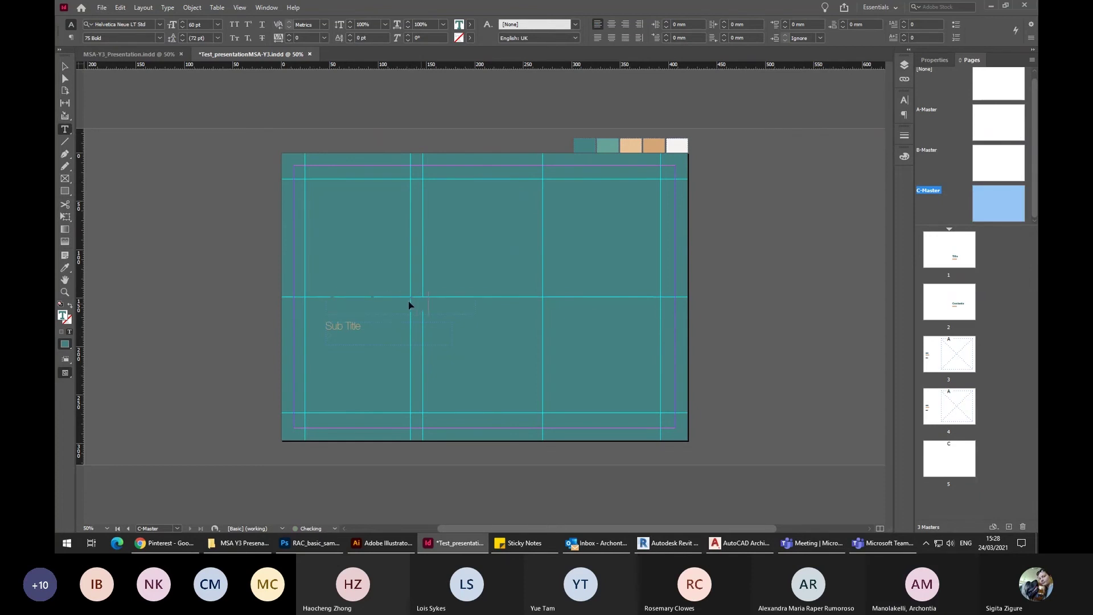
Colour the C-Master heading text [Paper] and show the spread in preview mode.
key(ctrl+z)
click(470, 24)
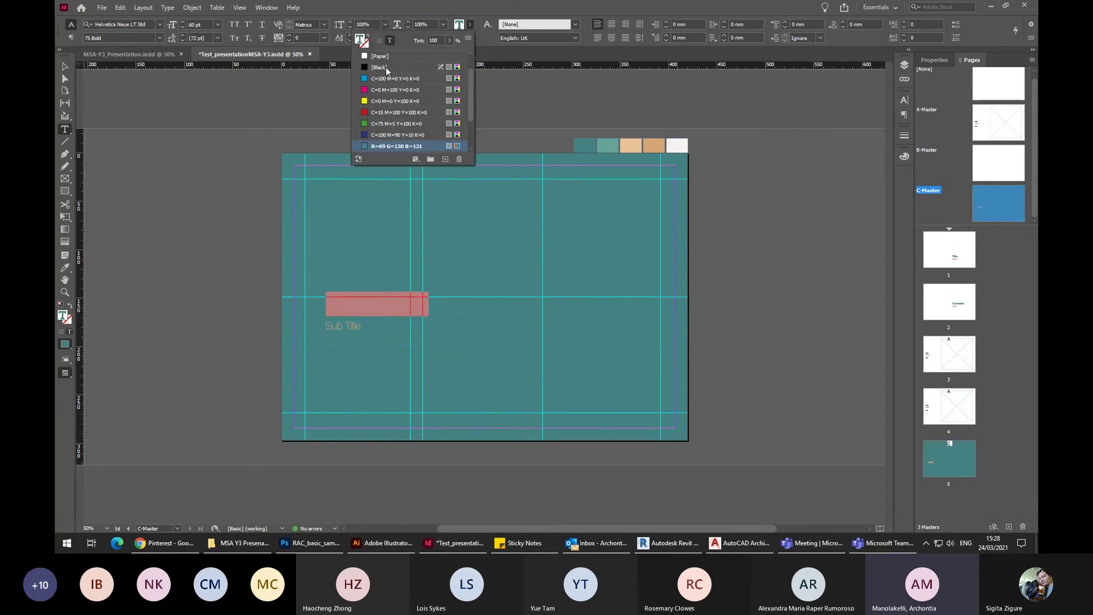
scroll(387, 69, up, 1)
click(381, 79)
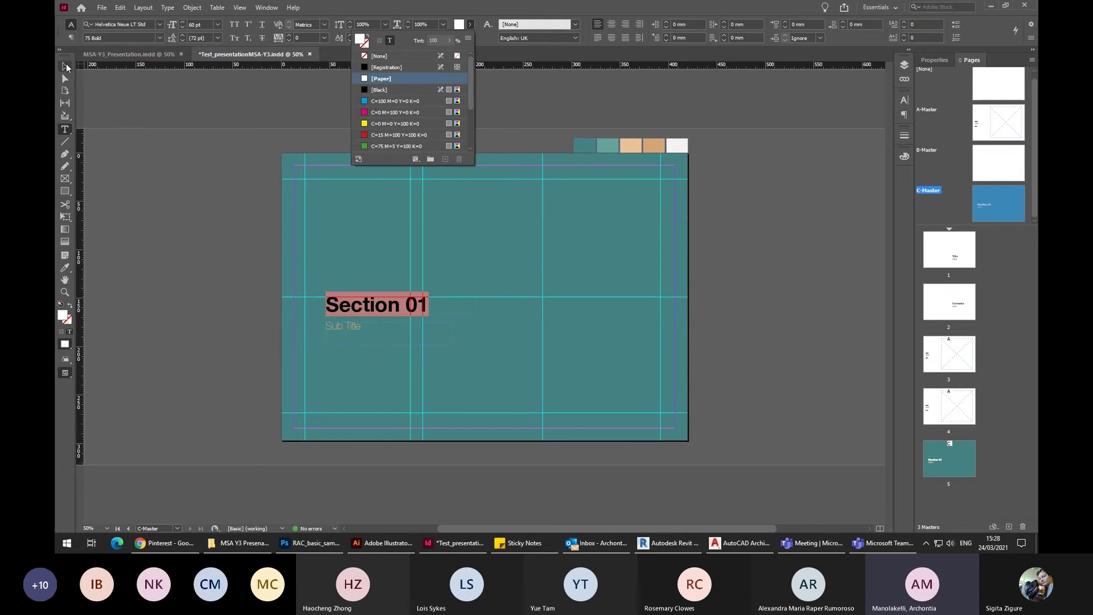
click(67, 67)
click(783, 266)
key(w)
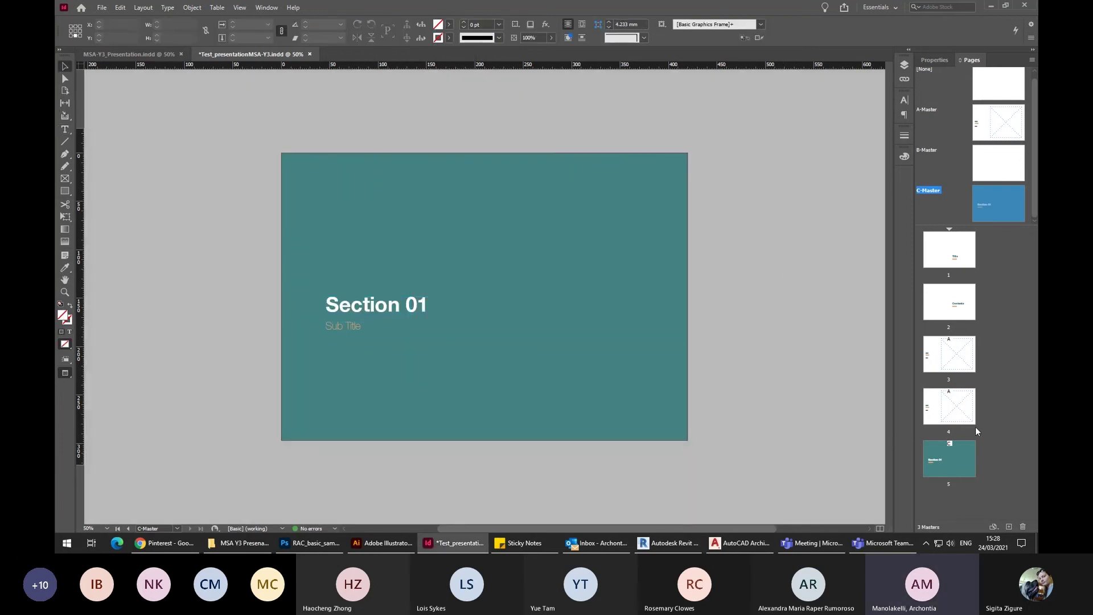
Add a page after the teal section page 5 and apply A-Master to the new page 6.
click(959, 414)
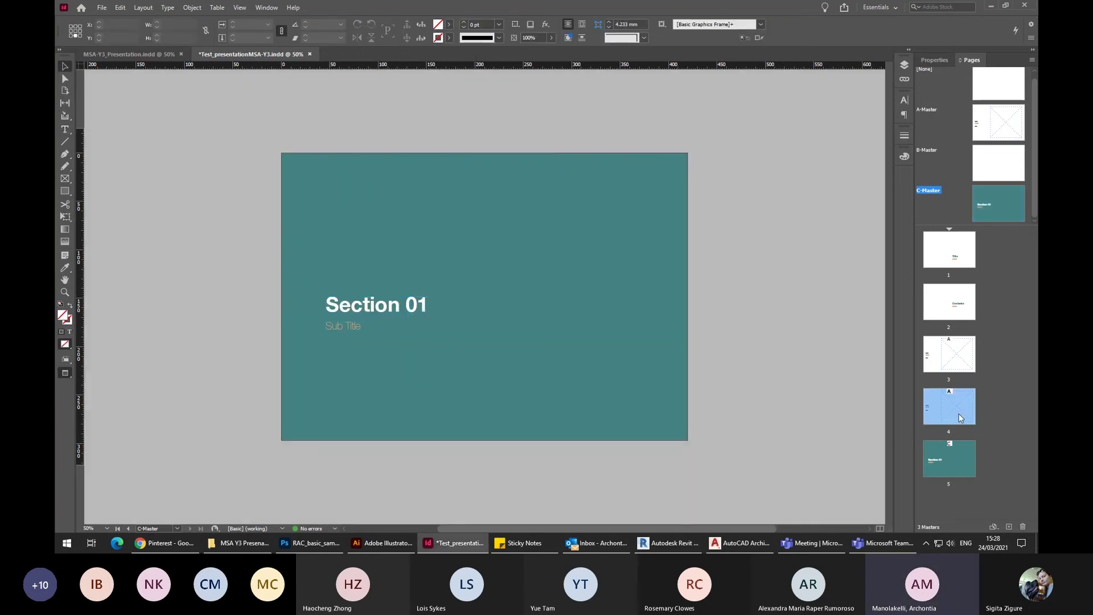
double_click(965, 467)
scroll(808, 176, up, 5)
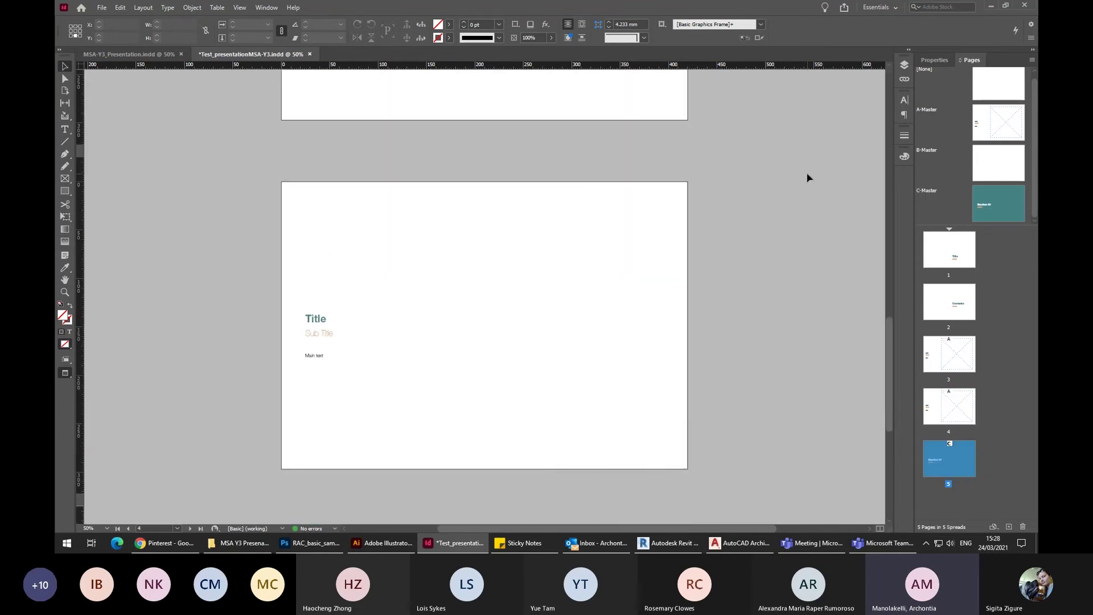
scroll(809, 177, down, 5)
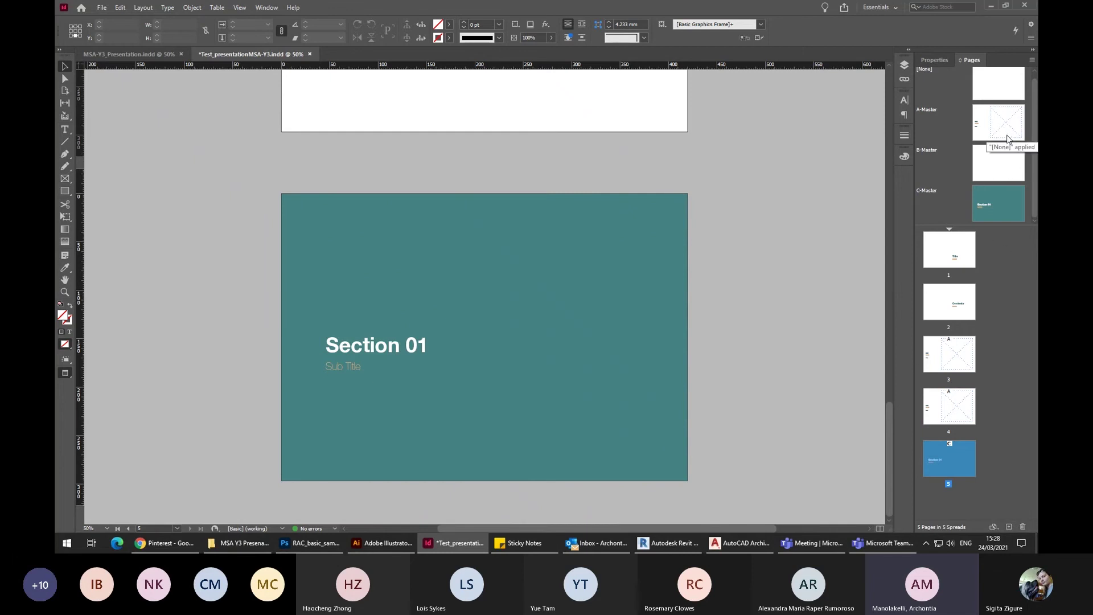
click(1009, 526)
scroll(648, 341, up, 2)
scroll(654, 329, up, 3)
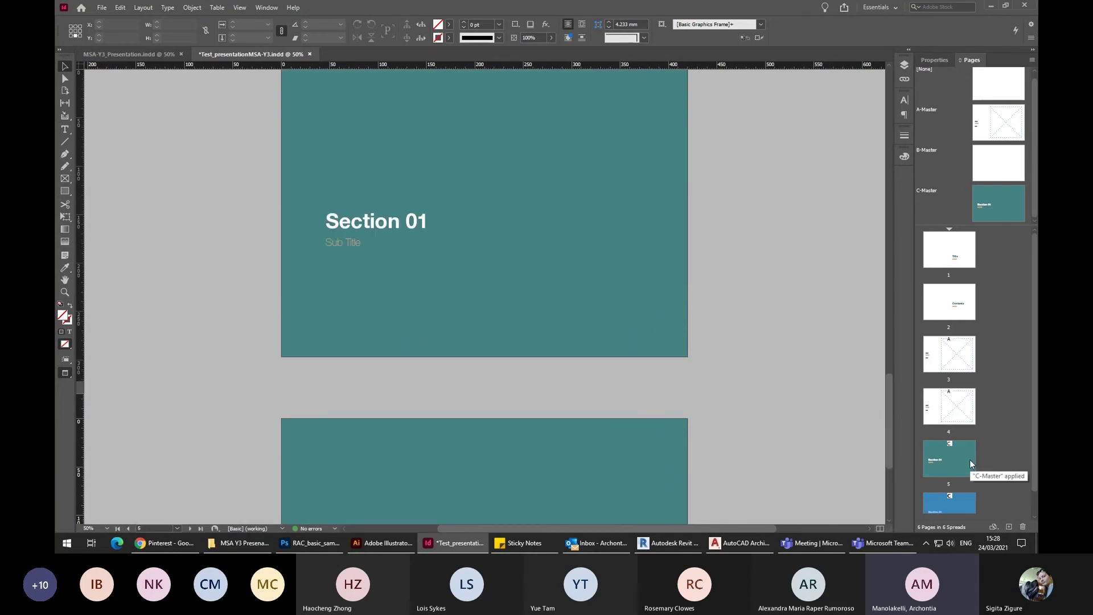
scroll(974, 341, down, 1)
click(997, 124)
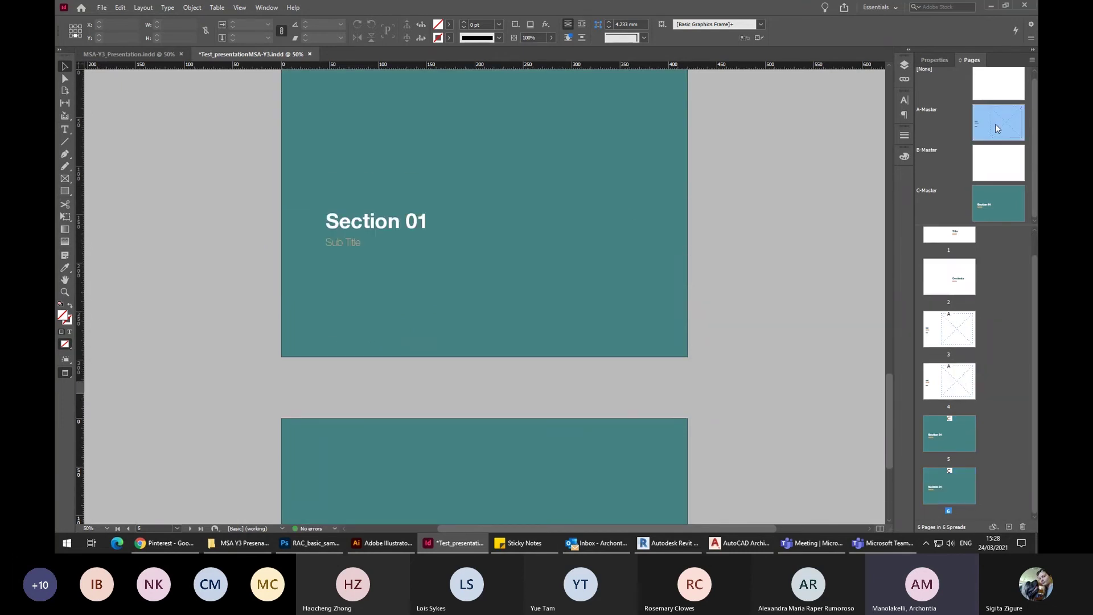
drag(1000, 122, 970, 511)
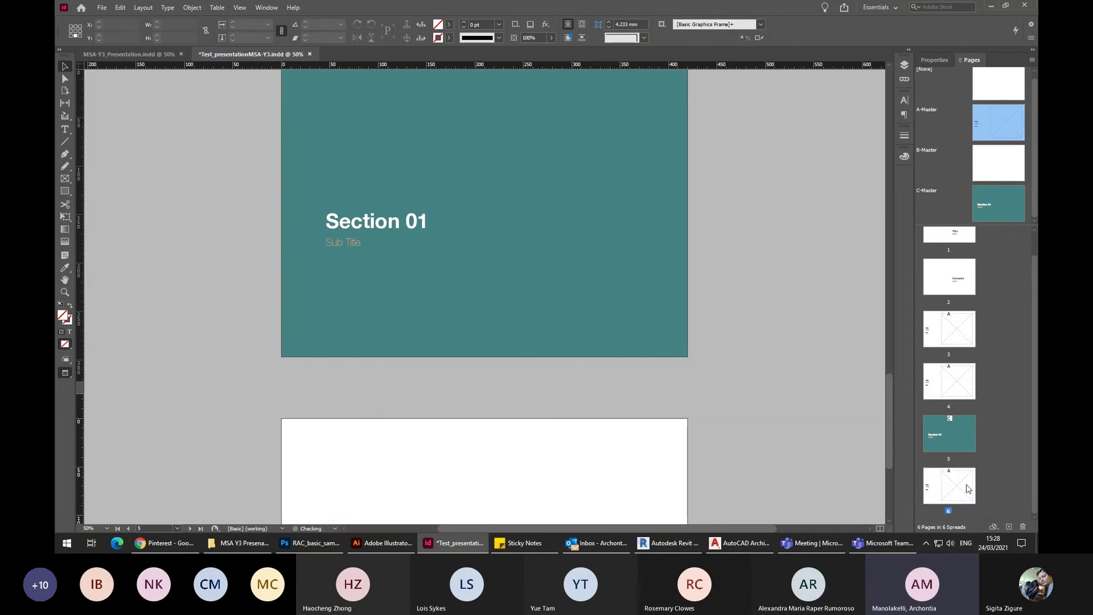
Review the document's pages in sequence, from the title and contents pages to the A-Master content pages.
scroll(600, 367, down, 4)
scroll(617, 329, up, 10)
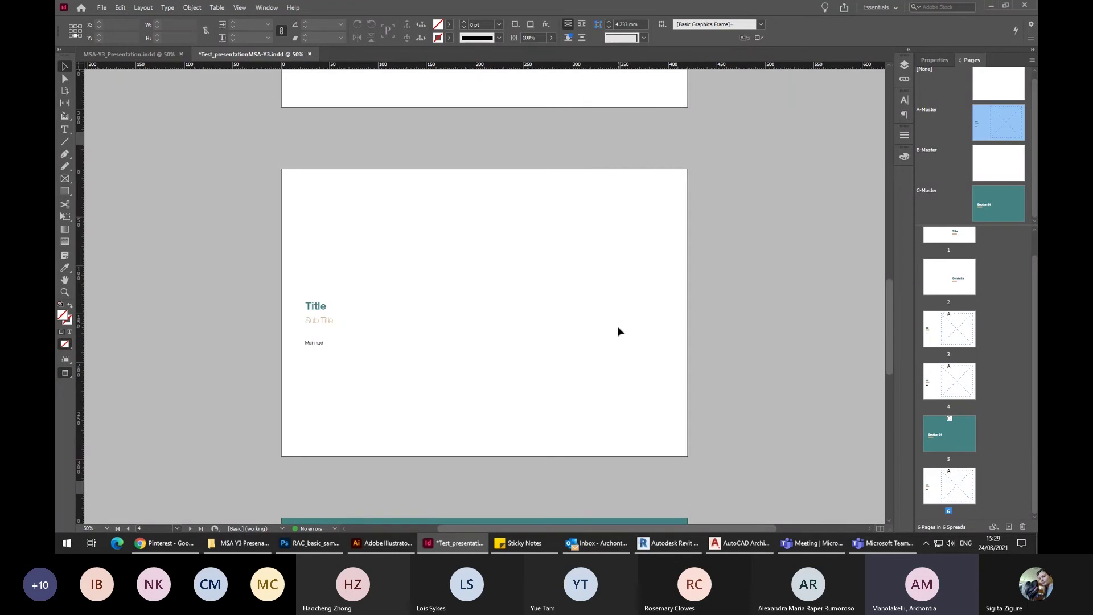
scroll(620, 332, up, 8)
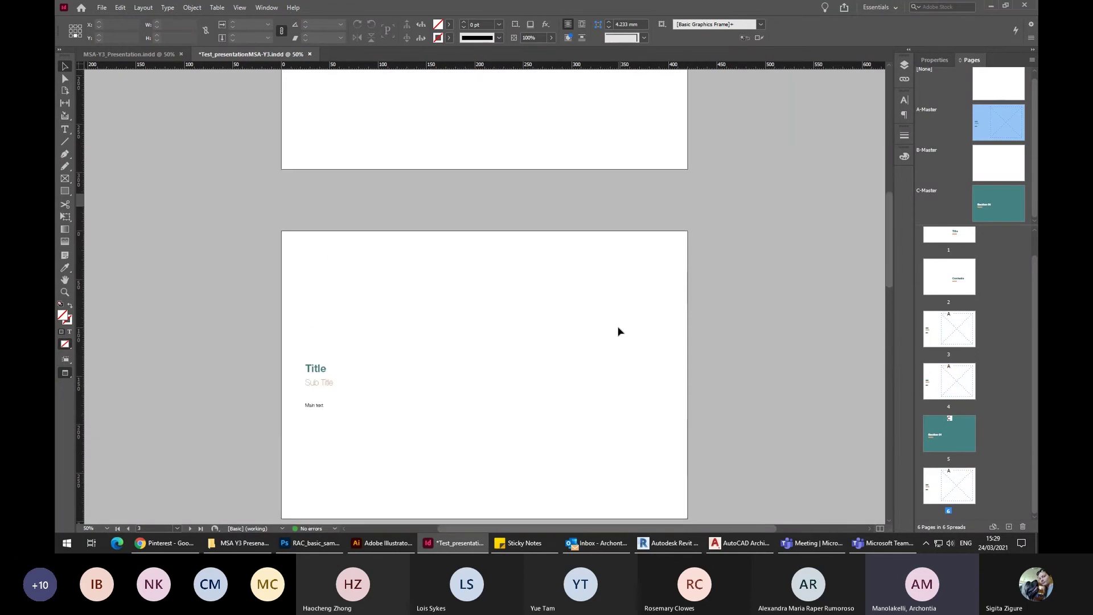
scroll(619, 332, up, 6)
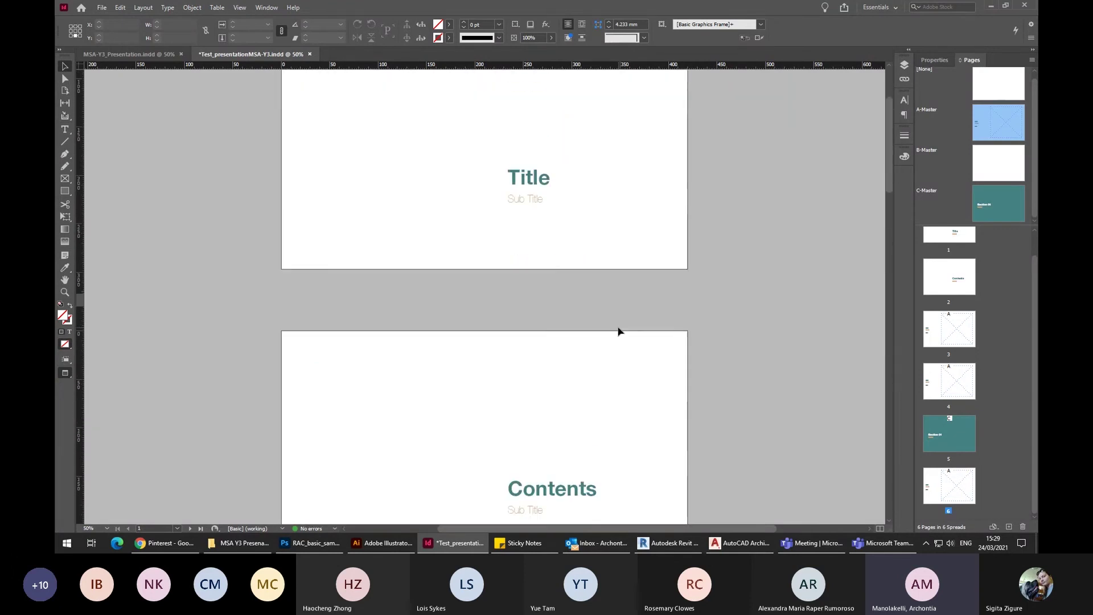
scroll(620, 331, down, 10)
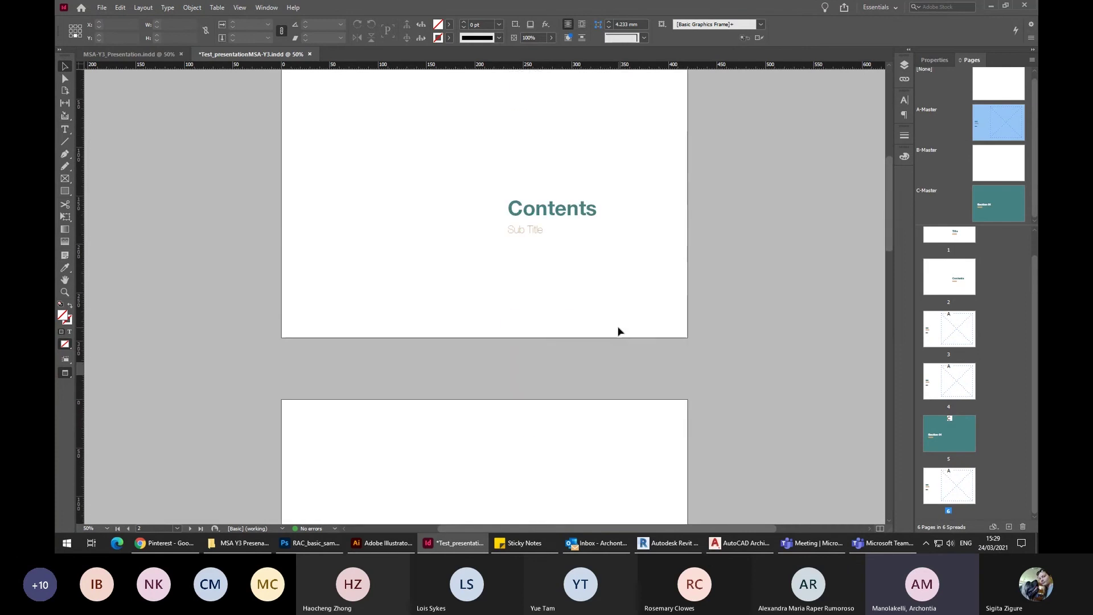
scroll(619, 331, down, 2)
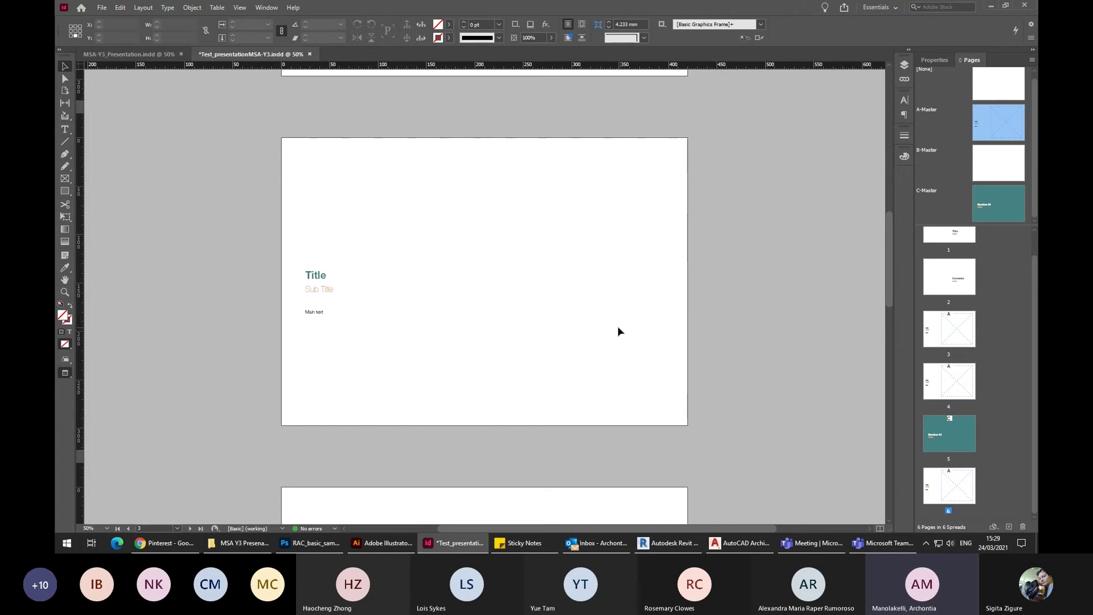
scroll(619, 331, down, 3)
scroll(620, 331, up, 2)
click(619, 320)
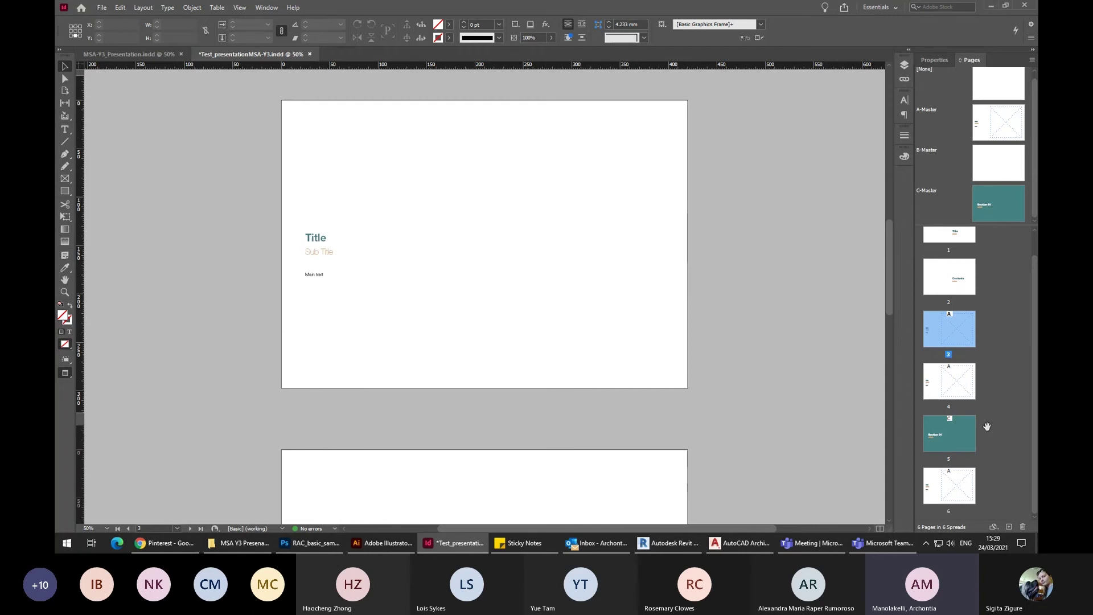
scroll(954, 376, up, 2)
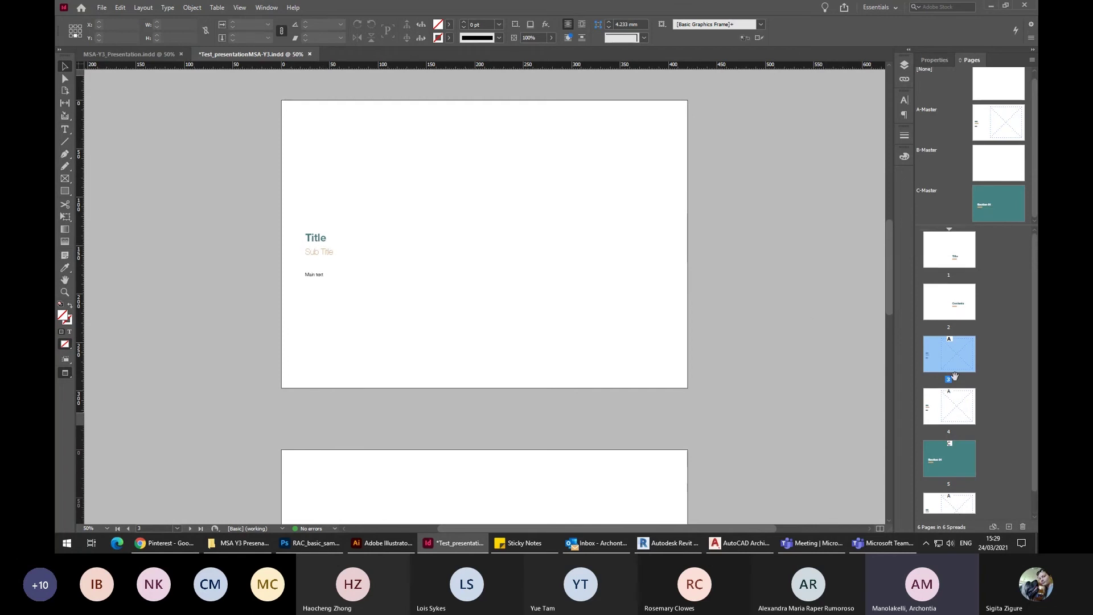
Override the A-Master title frame on page 3 and reapply A-Master to that page.
click(316, 241)
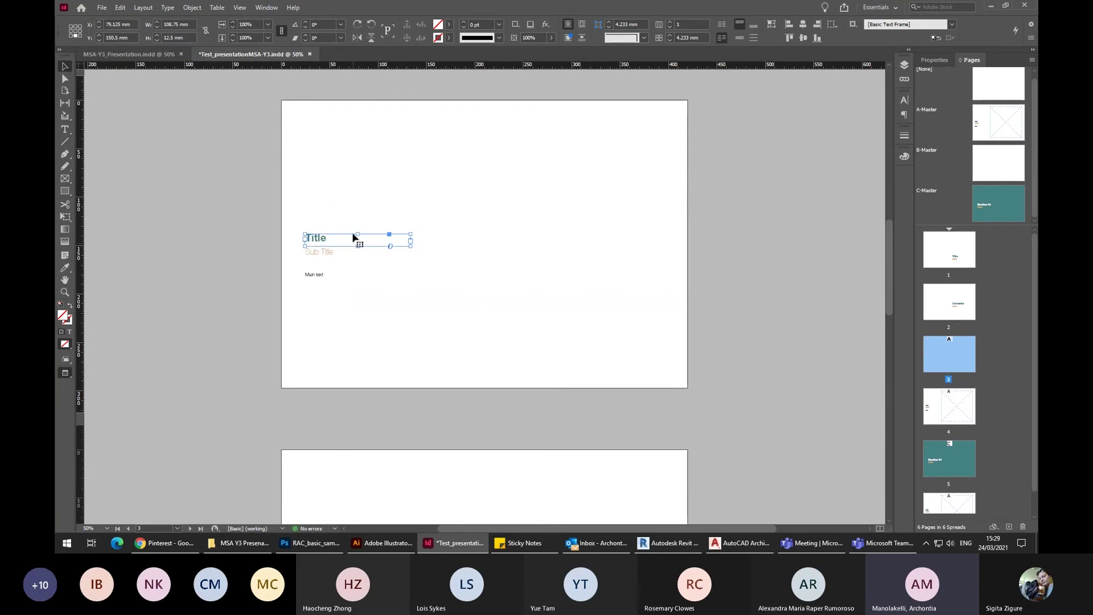
key(ctrl+=)
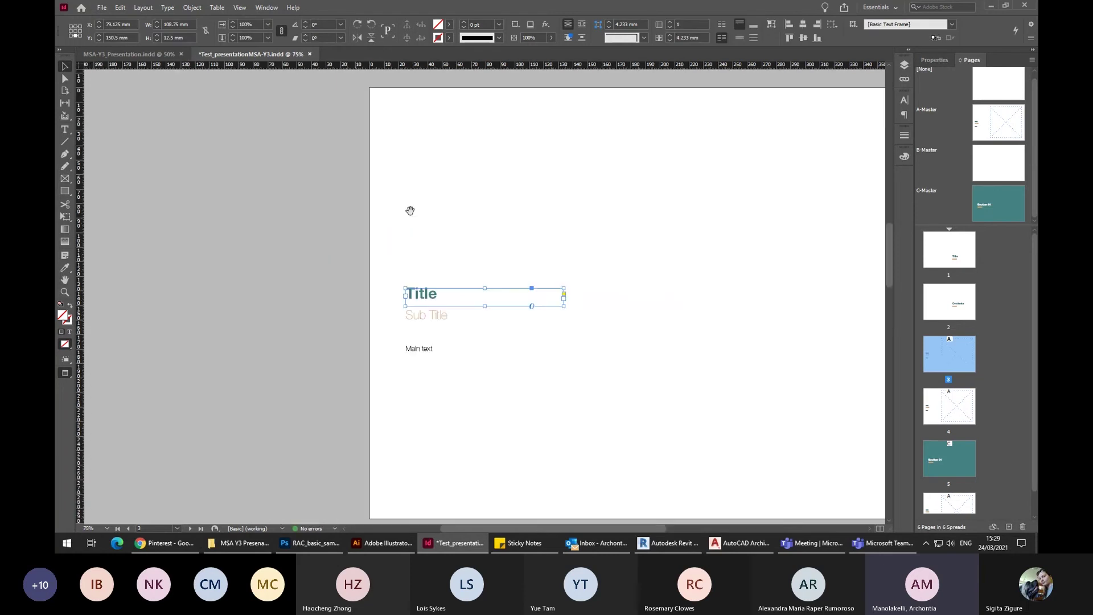
key(ctrl+=)
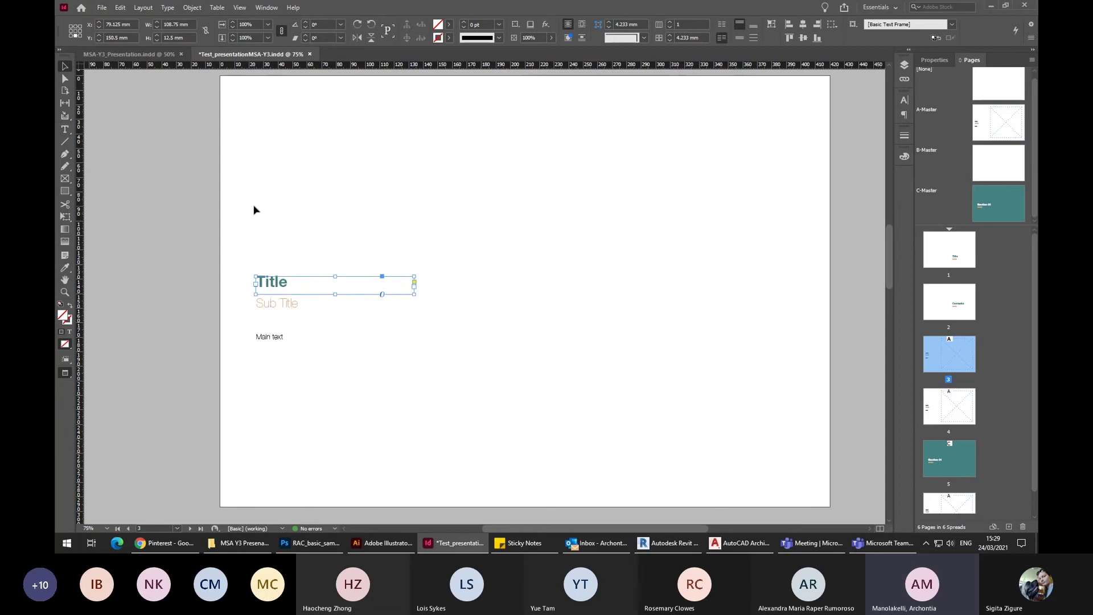
double_click(995, 121)
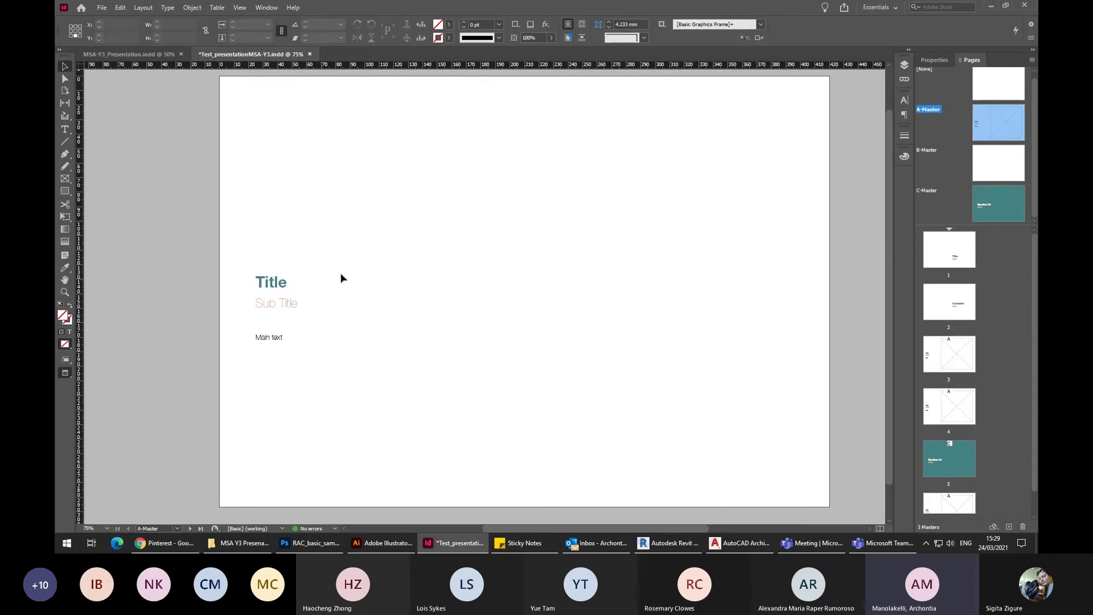
drag(998, 124, 952, 358)
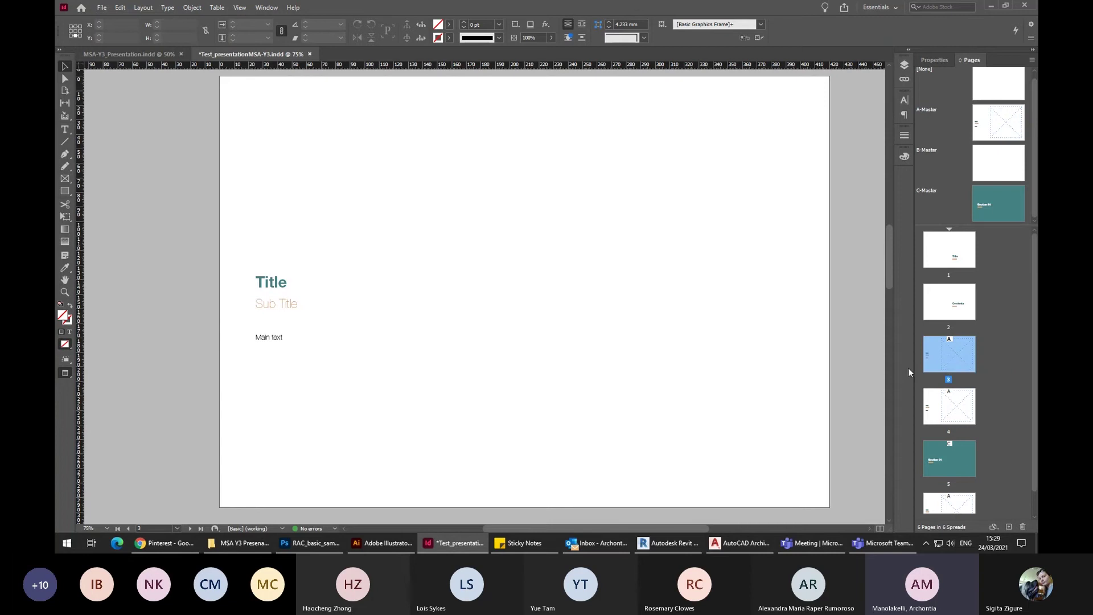
Replace the title text on page 3 with "Concept Analysis.".
double_click(935, 353)
click(239, 291)
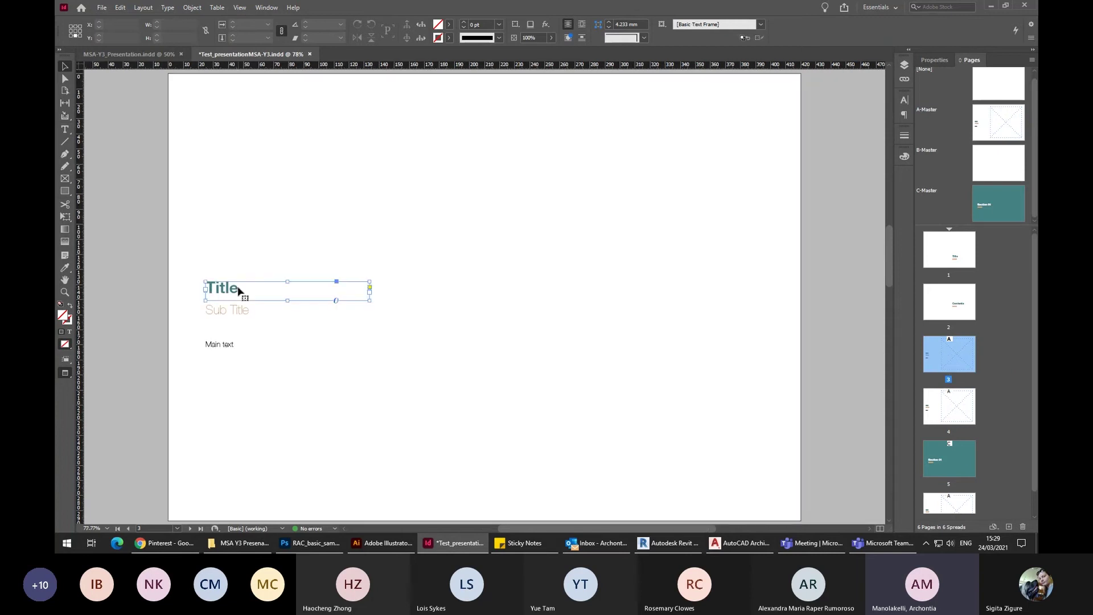
double_click(259, 288)
double_click(259, 289)
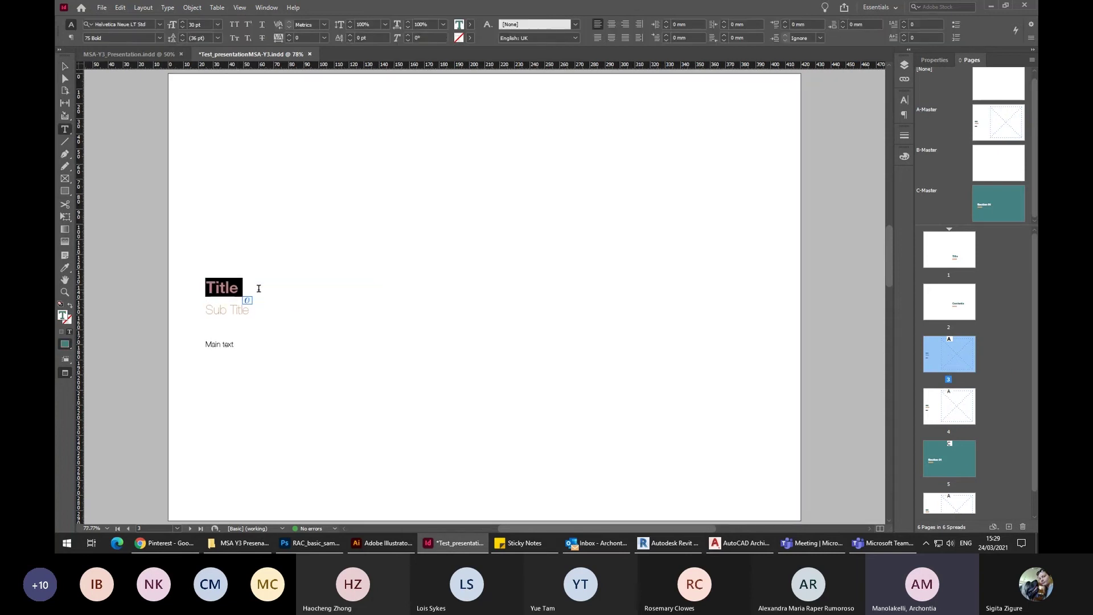
text(C)
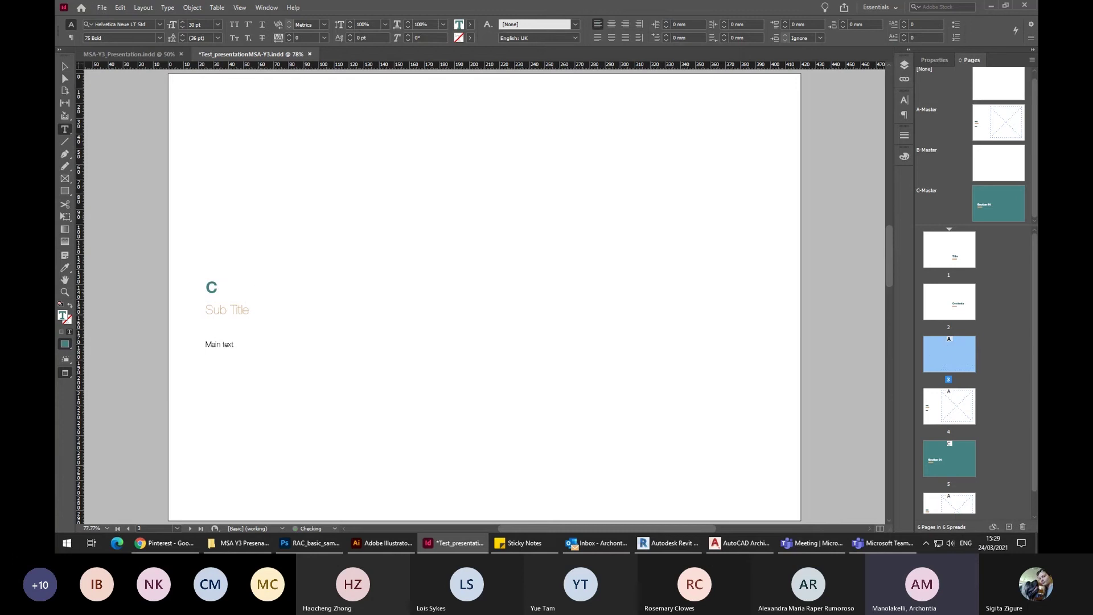
text(oncept)
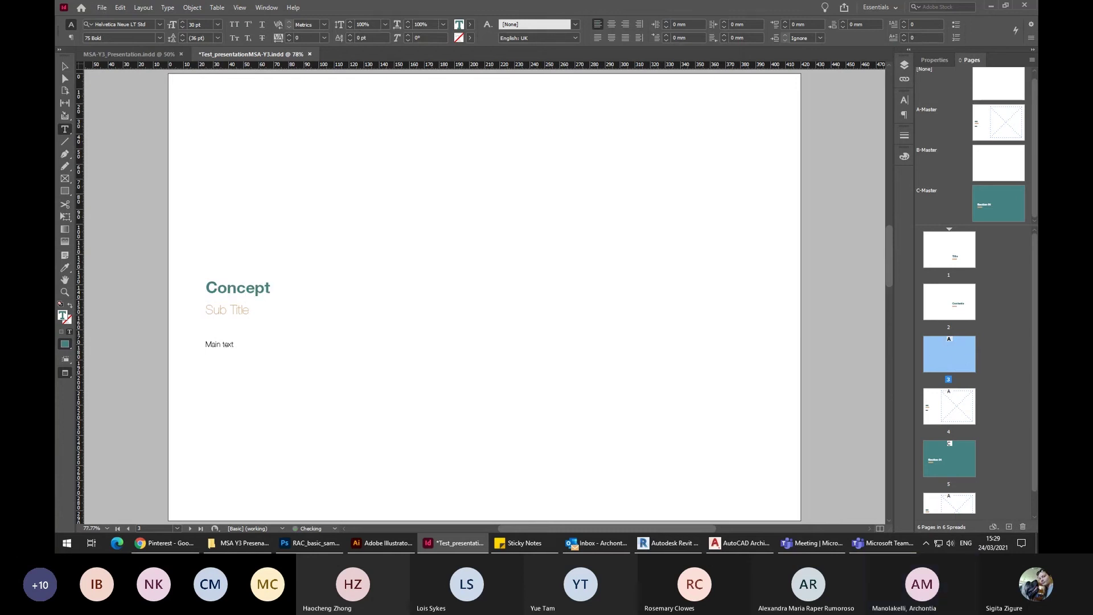
text( Analysis)
click(65, 66)
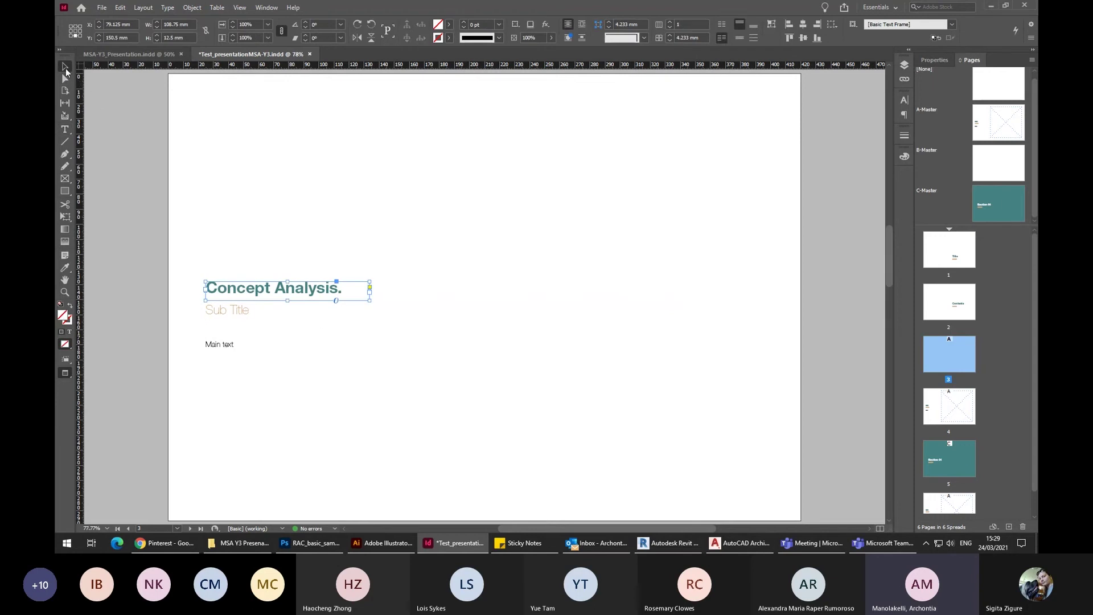
Override the subtitle frame on page 3 and replace its text with "Overview.".
click(233, 308)
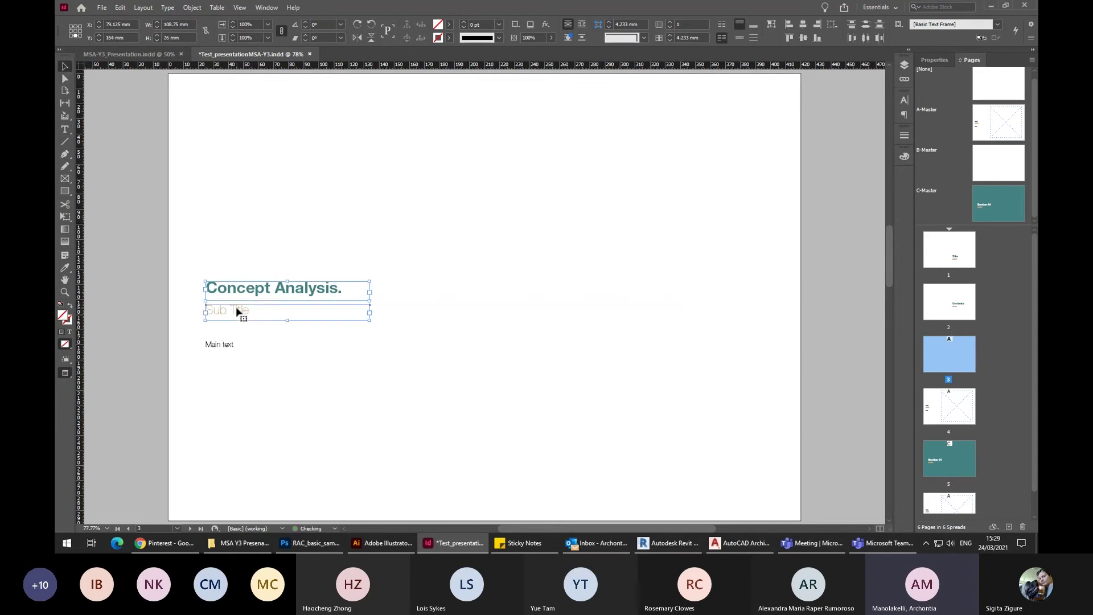
double_click(268, 309)
drag(267, 308, 205, 309)
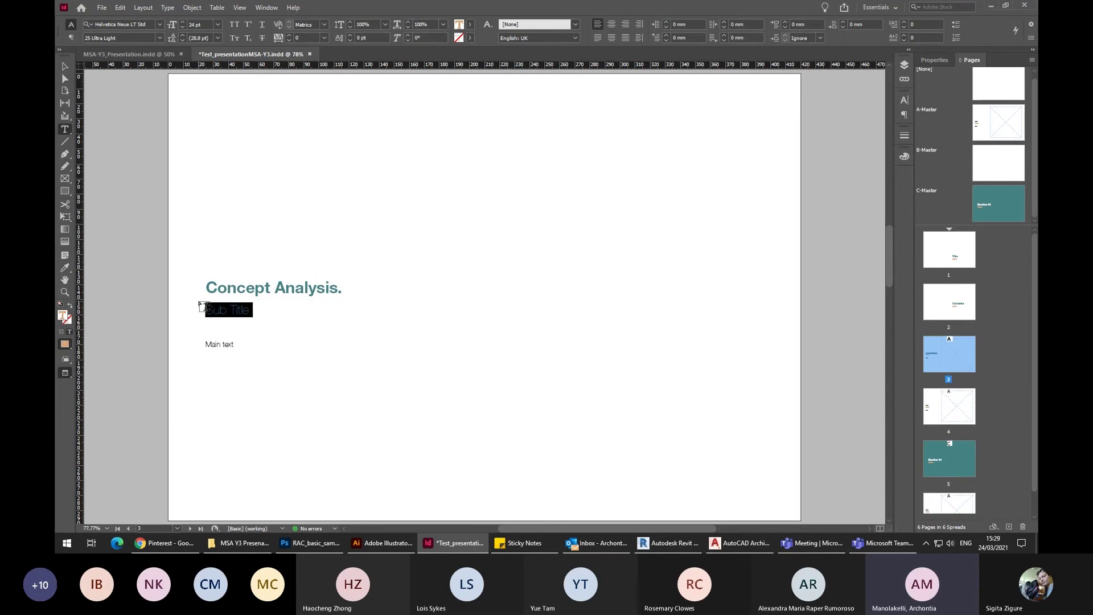
key(BackSpace)
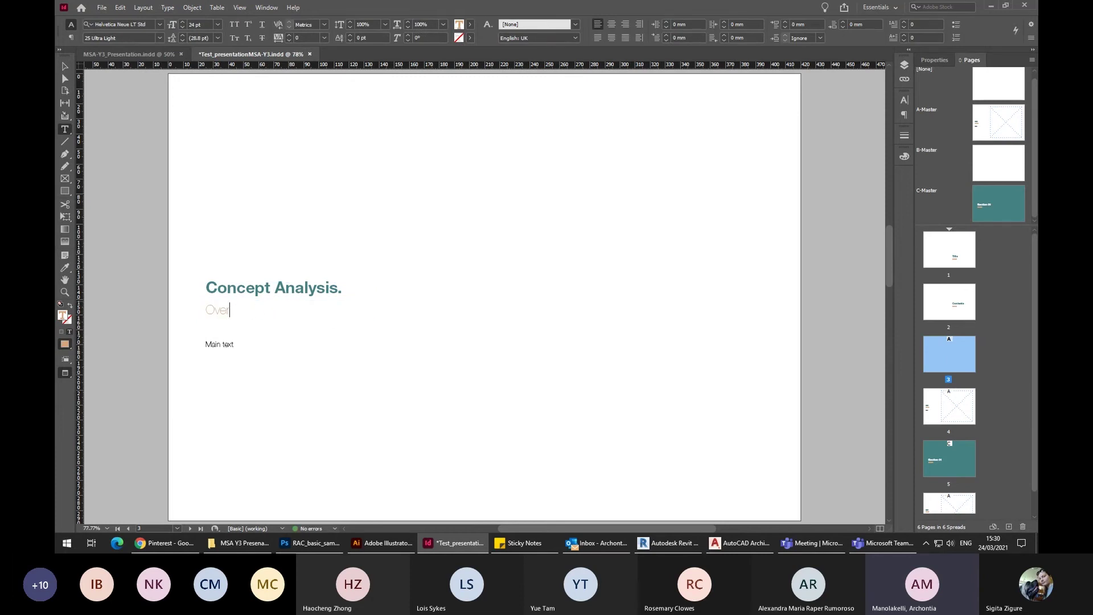
text(Overview.)
click(65, 66)
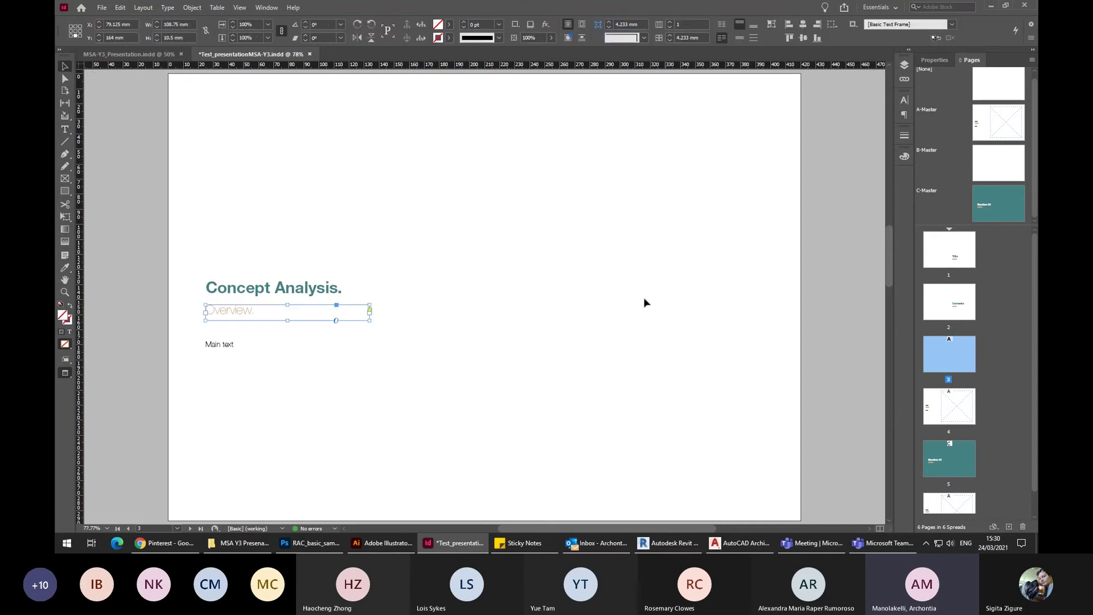
Override the A-Master image frame on page 3 and show the guides and frame edges.
click(538, 279)
ctrl+shift+click(508, 276)
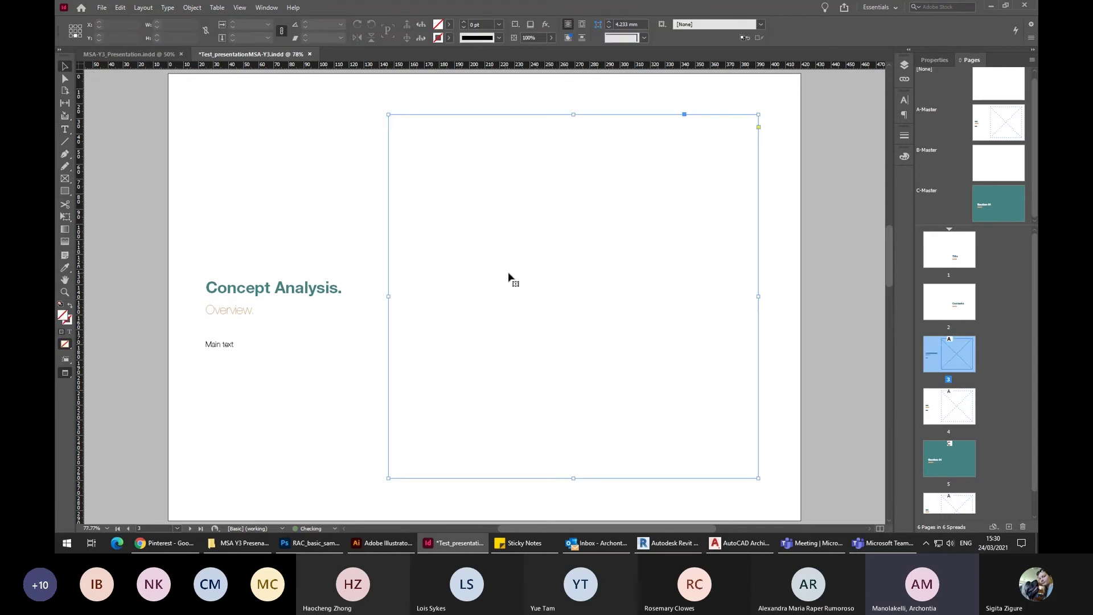
key(w)
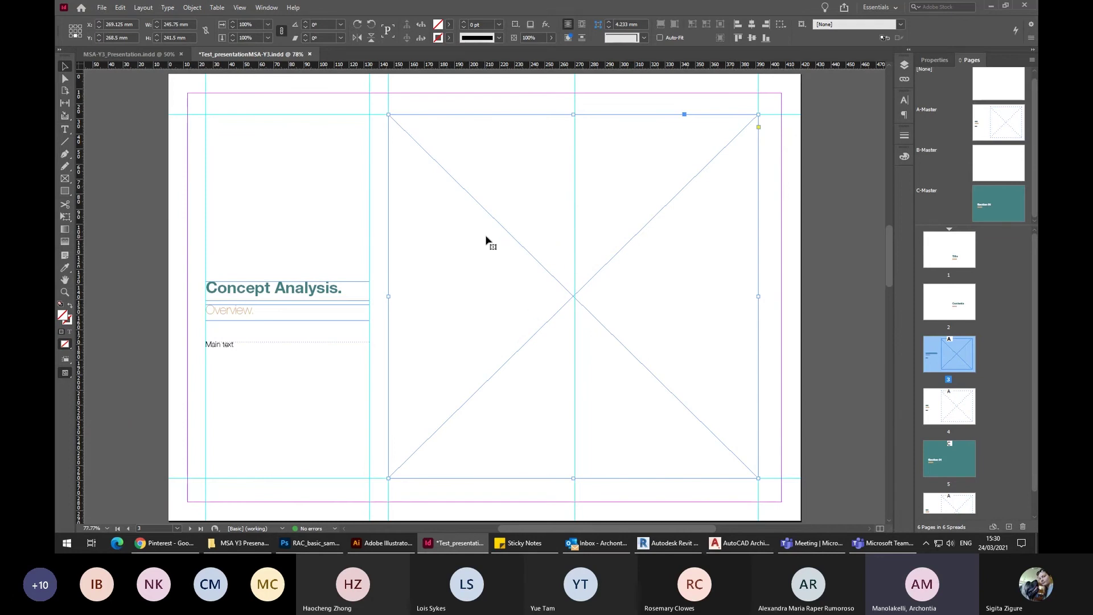
Try moving the image frame and the title frame on page 3 off their guides, and undo both moves.
drag(487, 239, 811, 263)
drag(285, 291, 262, 82)
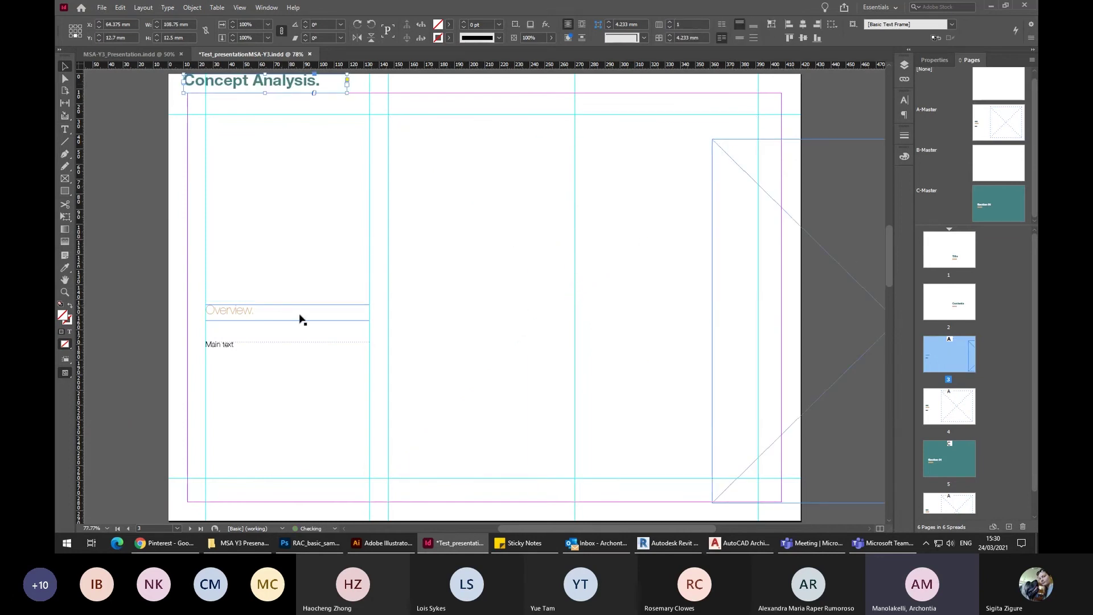
key(ctrl+z)
key(ctrl+z)
key(ctrl+z)
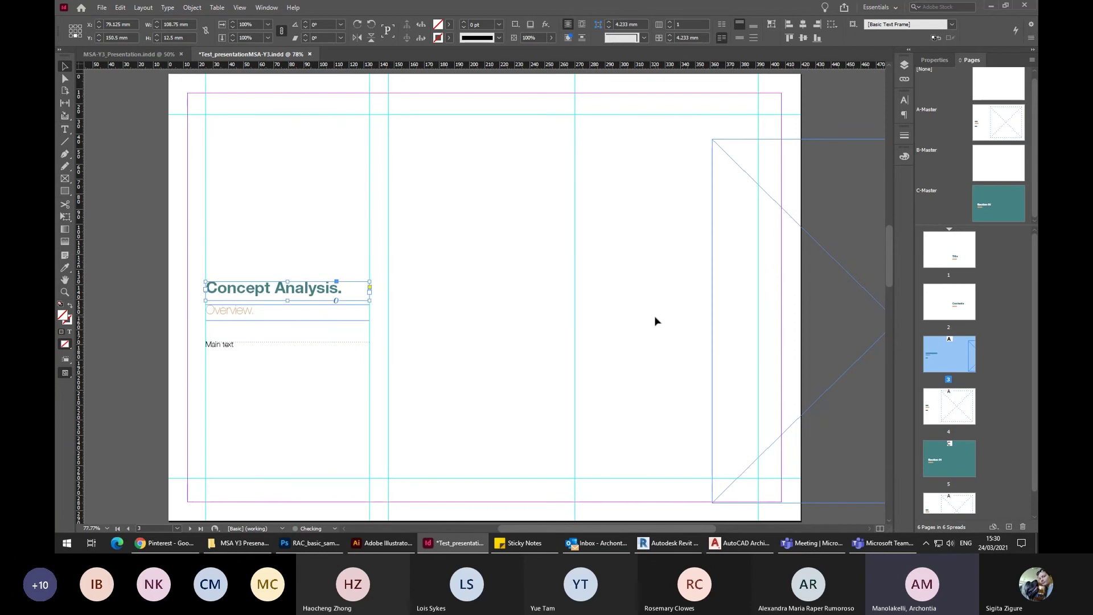
key(ctrl+z)
click(839, 357)
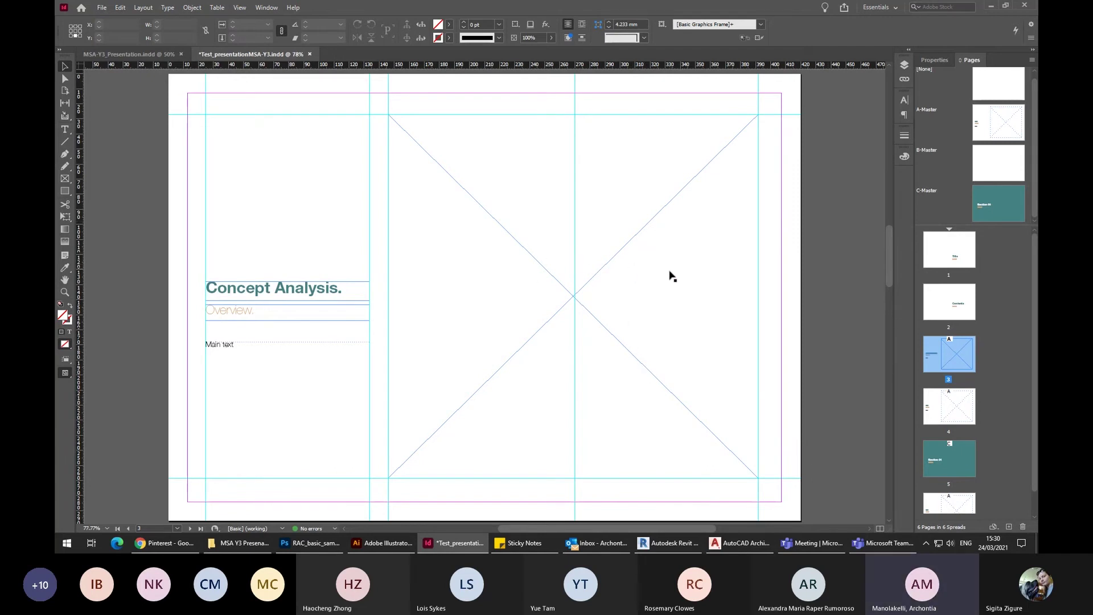
Place top_view (1).jpg from the MSA Y3 Presenation folder into the image frame on page 3.
click(246, 547)
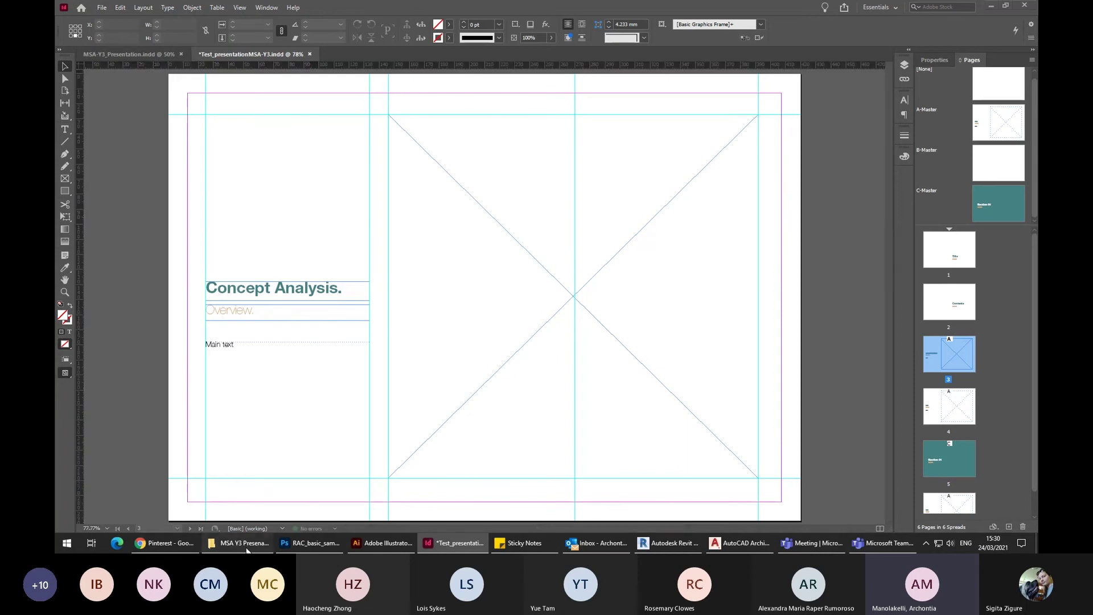
scroll(720, 381, down, 5)
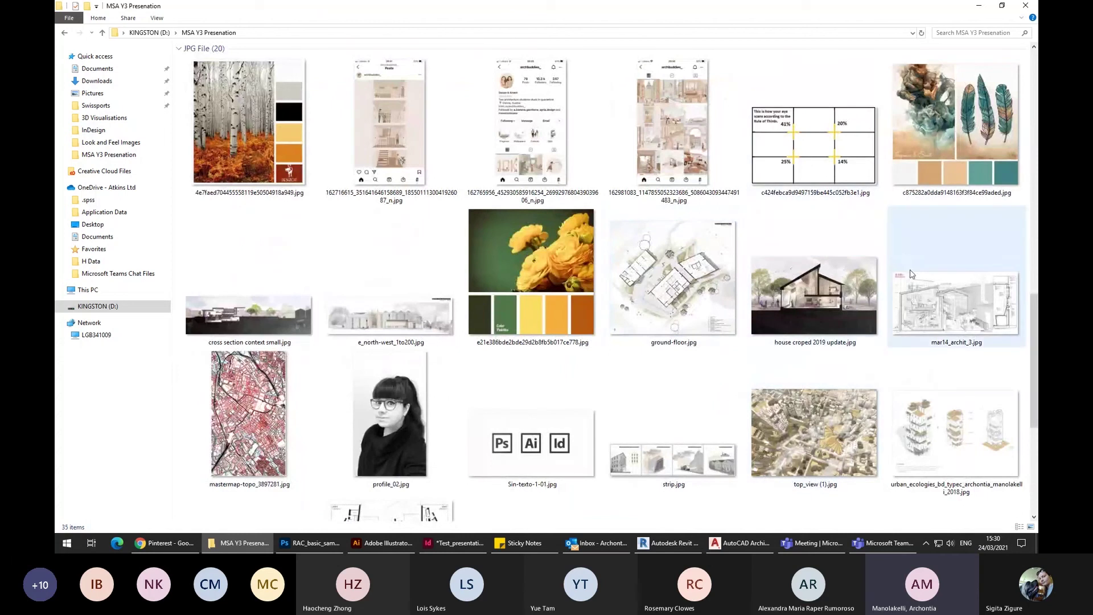
click(837, 454)
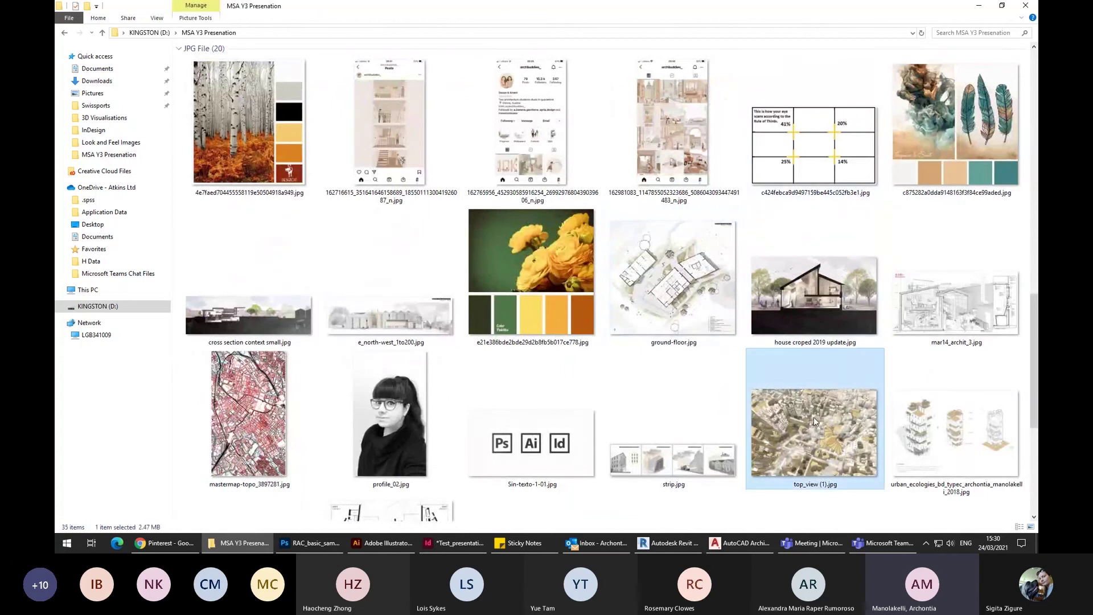
drag(814, 421, 566, 261)
scroll(566, 268, up, 2)
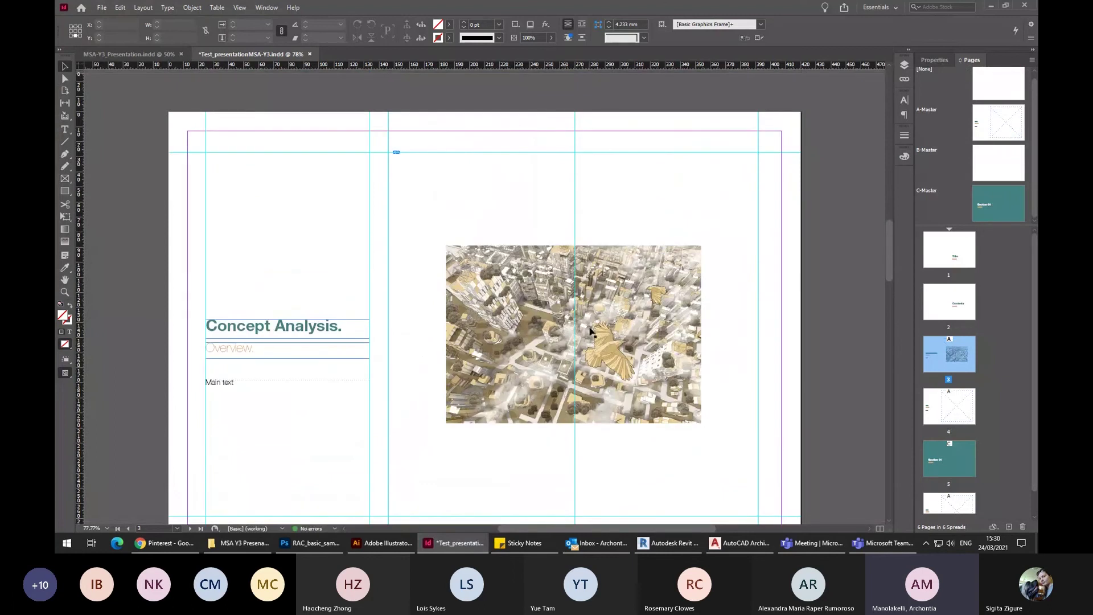
Compare selecting the placed image itself with selecting its containing frame on page 3.
click(609, 342)
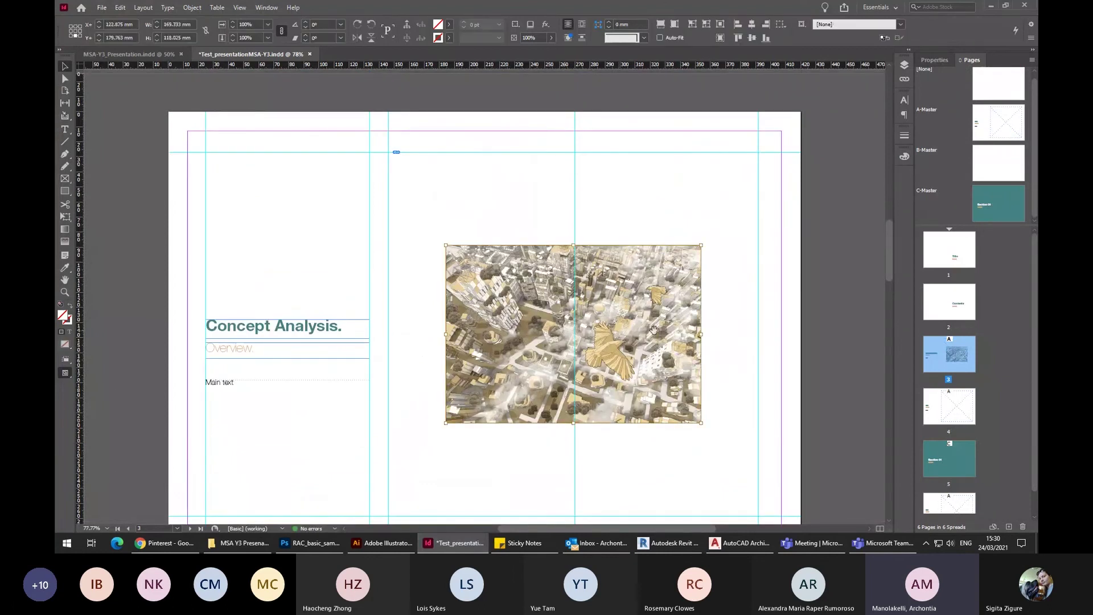
click(740, 336)
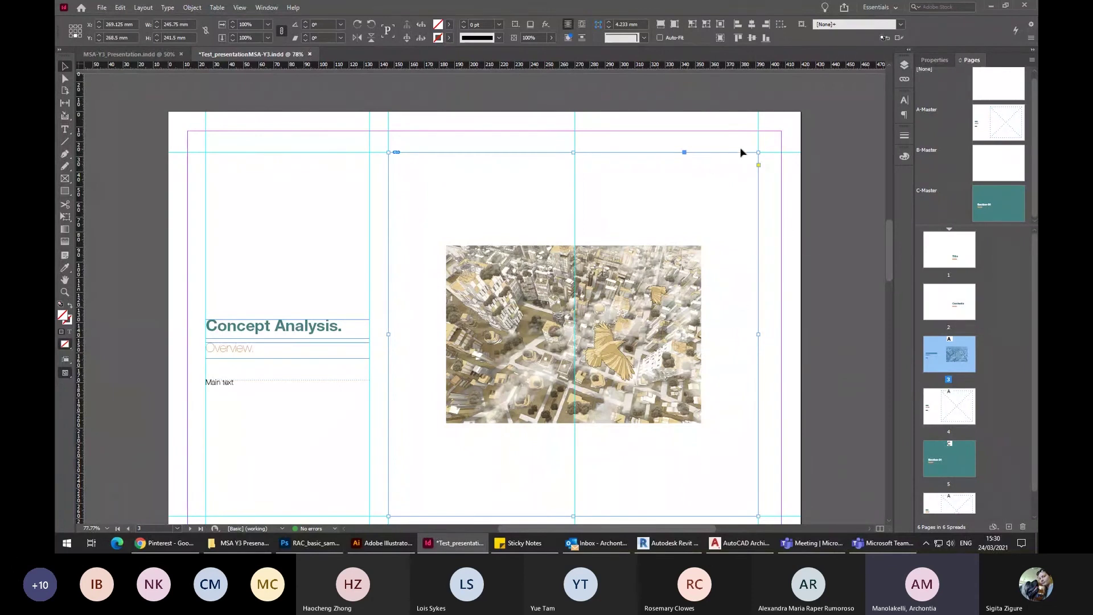
click(638, 321)
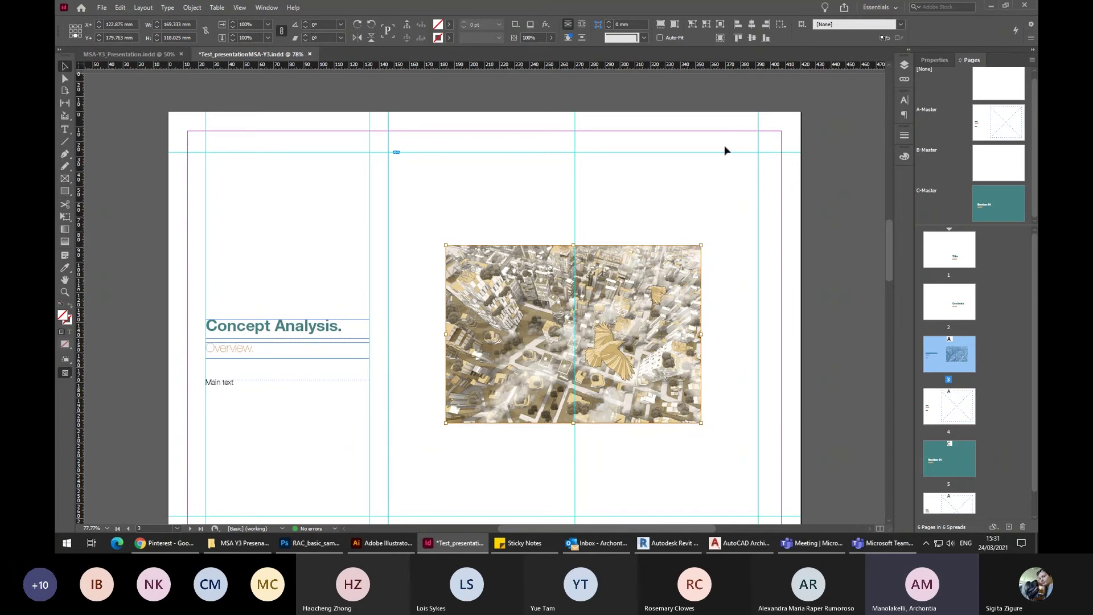
click(758, 193)
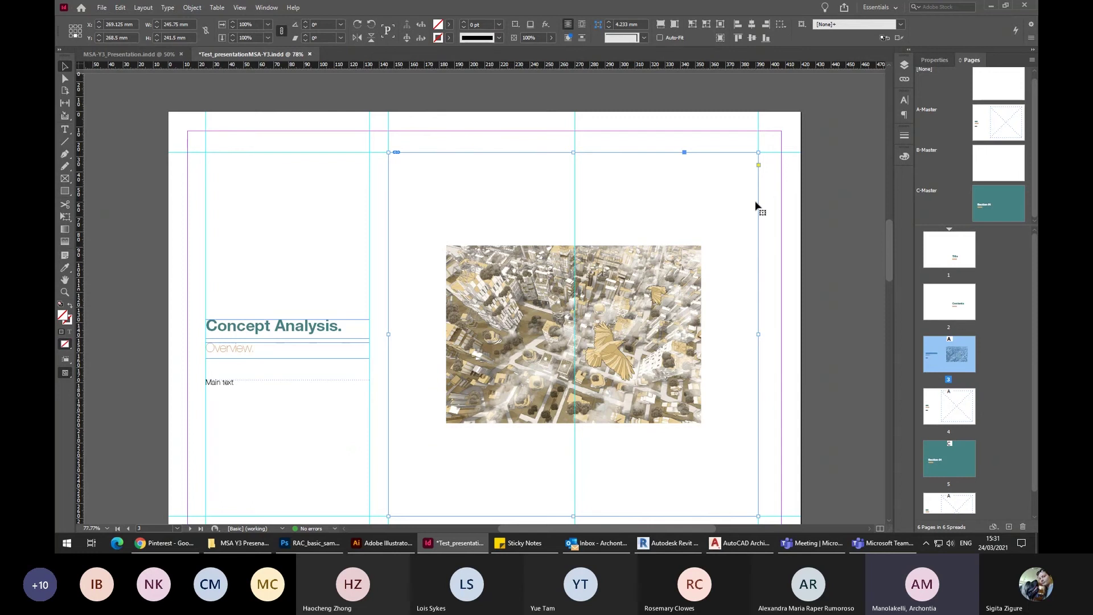
scroll(755, 206, down, 1)
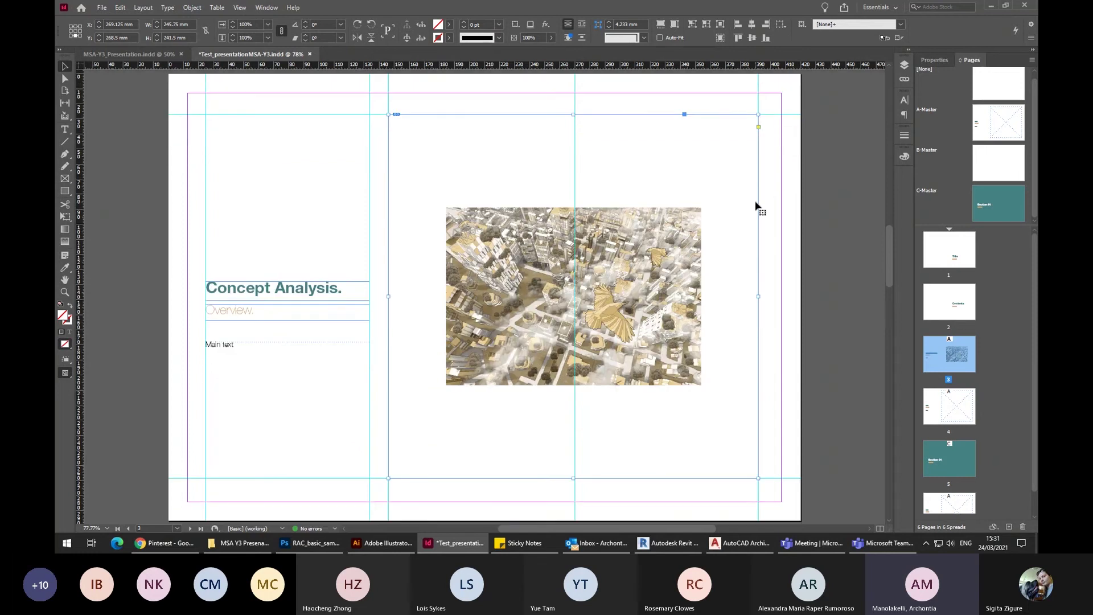
Enlarge the placed image to about 347 × 241.5 mm to fill the page 3 frame, and shift it horizontally to show both birds.
click(626, 244)
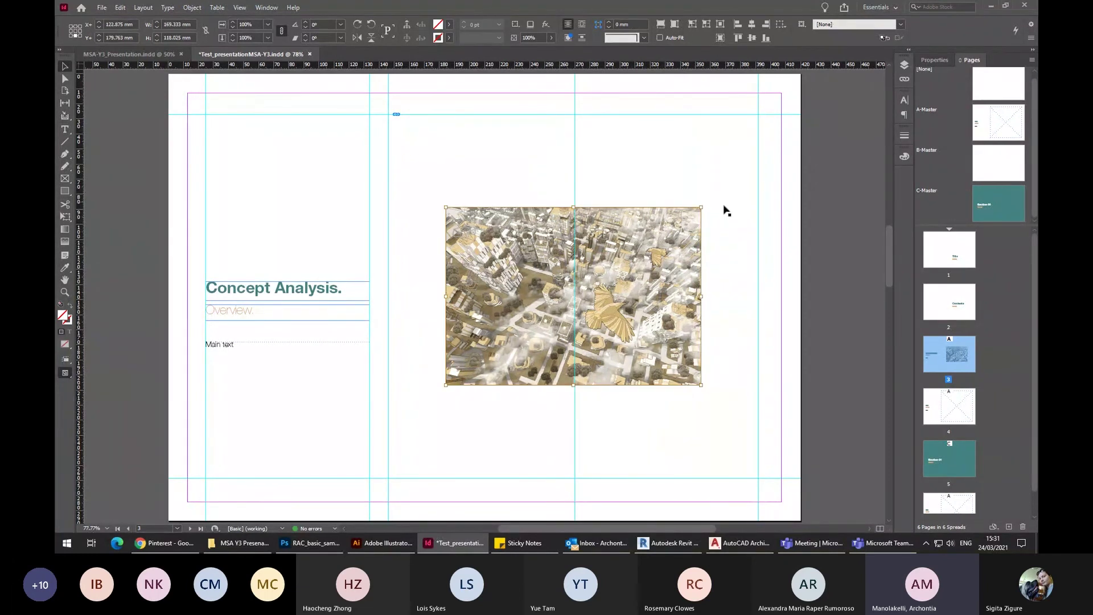
drag(672, 277, 571, 184)
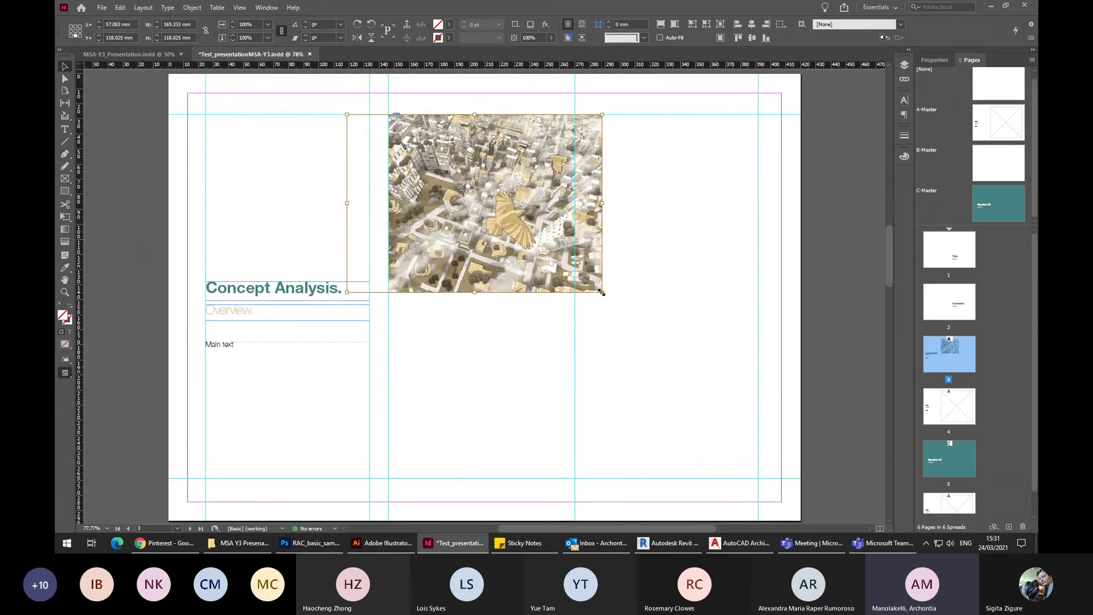
drag(602, 292, 849, 479)
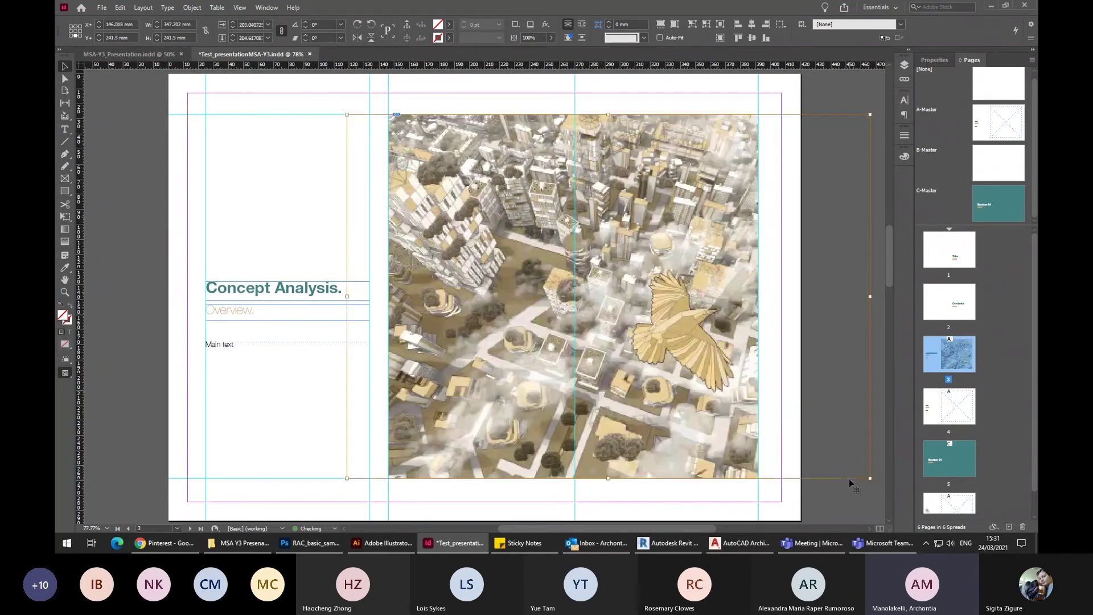
drag(555, 288, 517, 289)
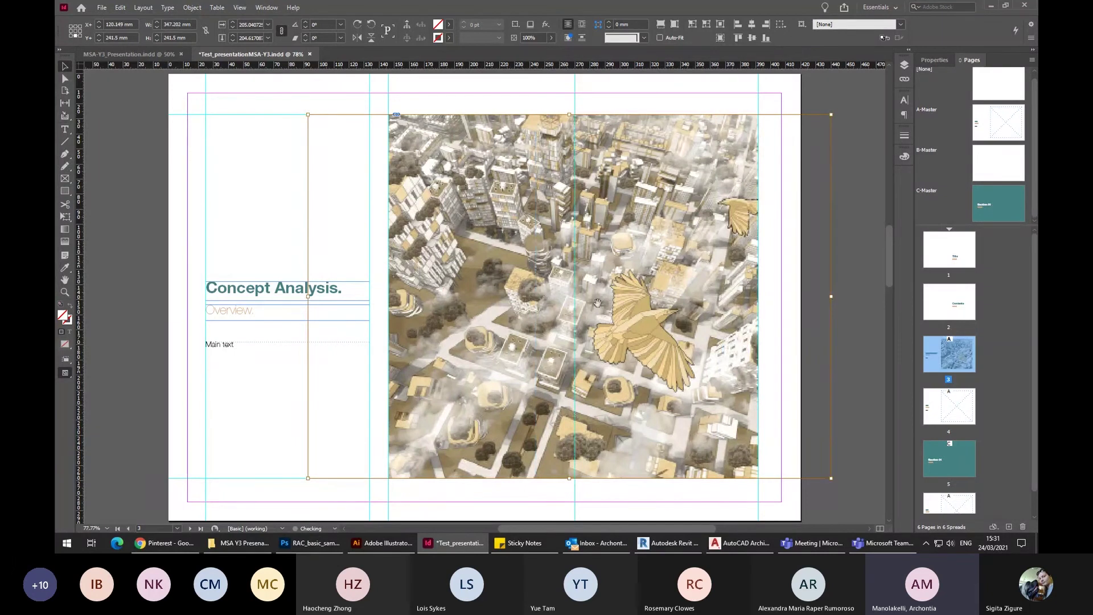
drag(609, 306, 560, 311)
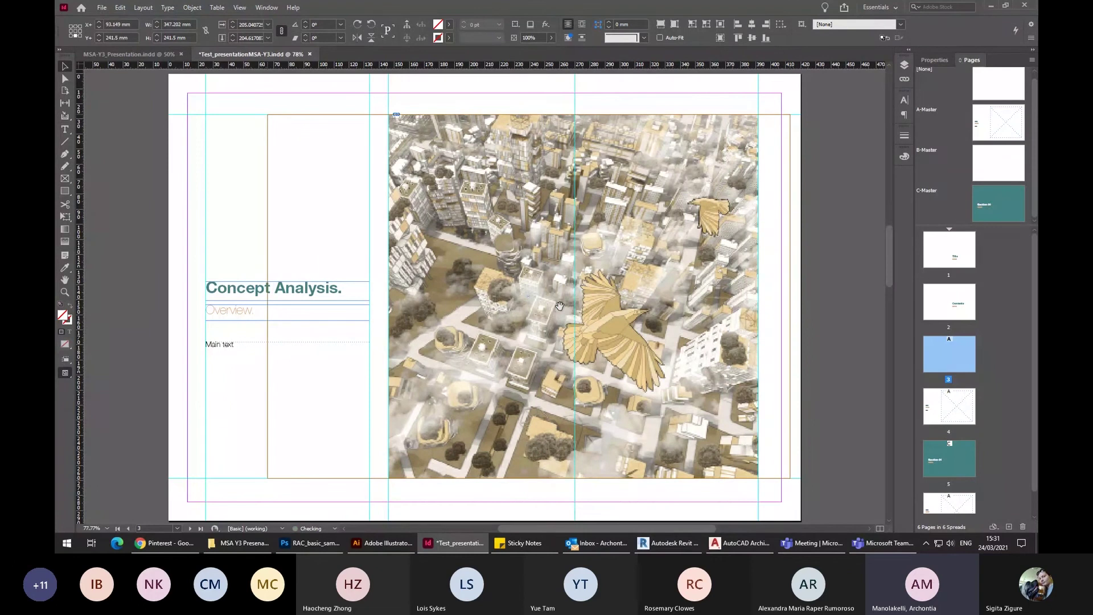
drag(576, 308, 596, 308)
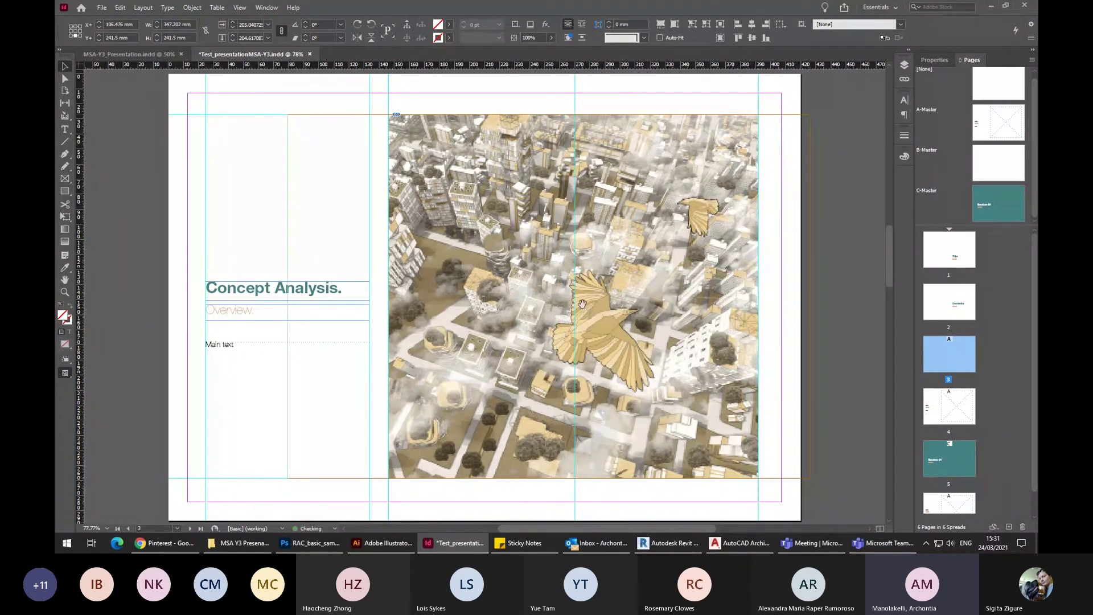
Try cropping the image by narrowing its frame to about 223.5 mm, and restore the frame edge to its guide.
click(728, 203)
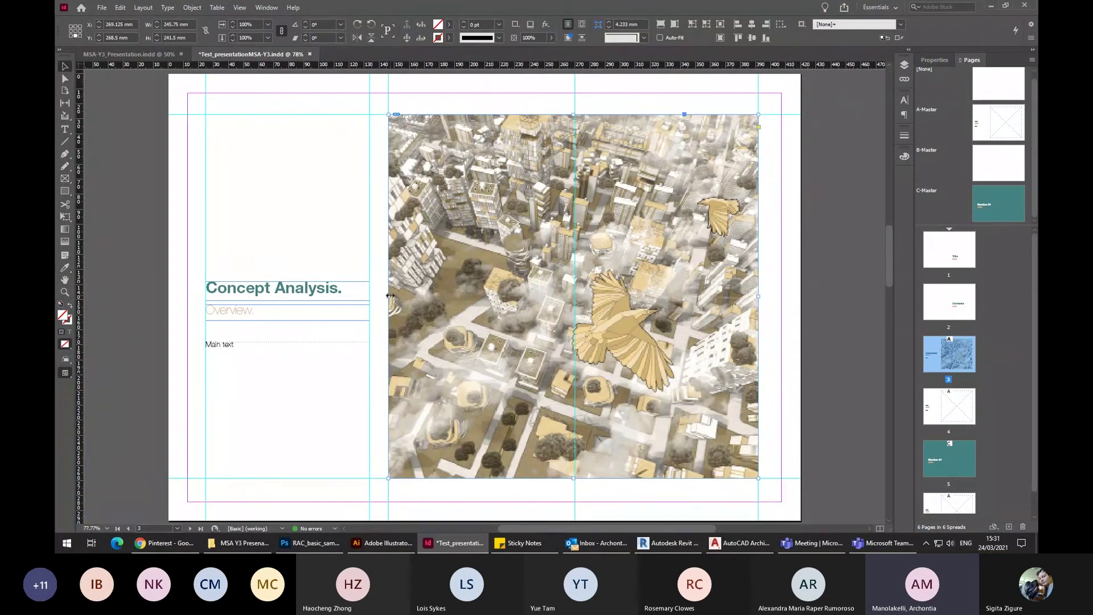
drag(388, 296, 422, 296)
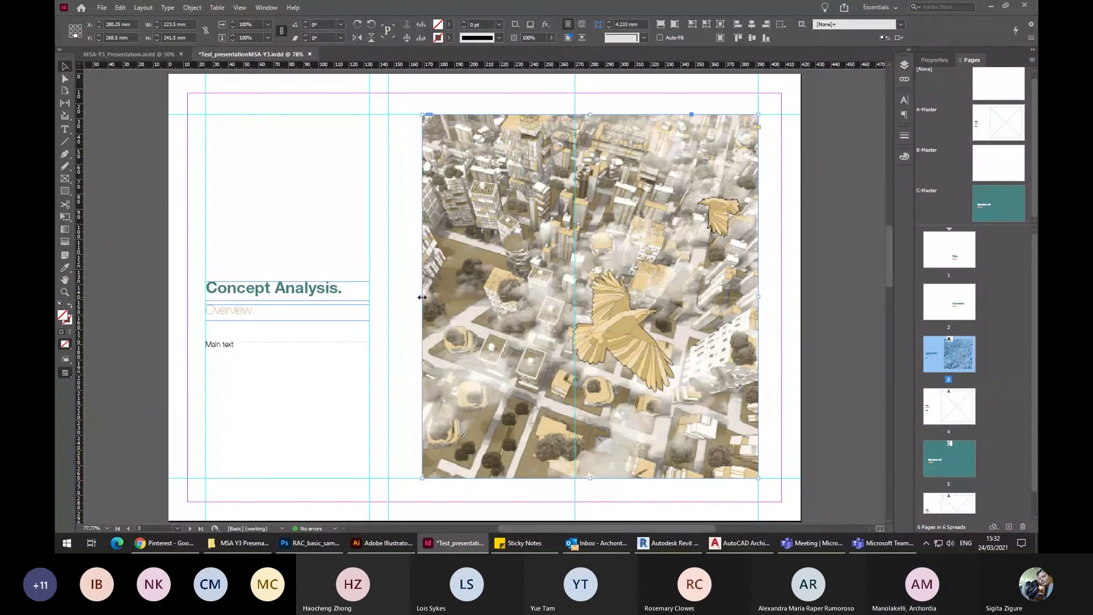
drag(419, 297, 389, 297)
click(811, 292)
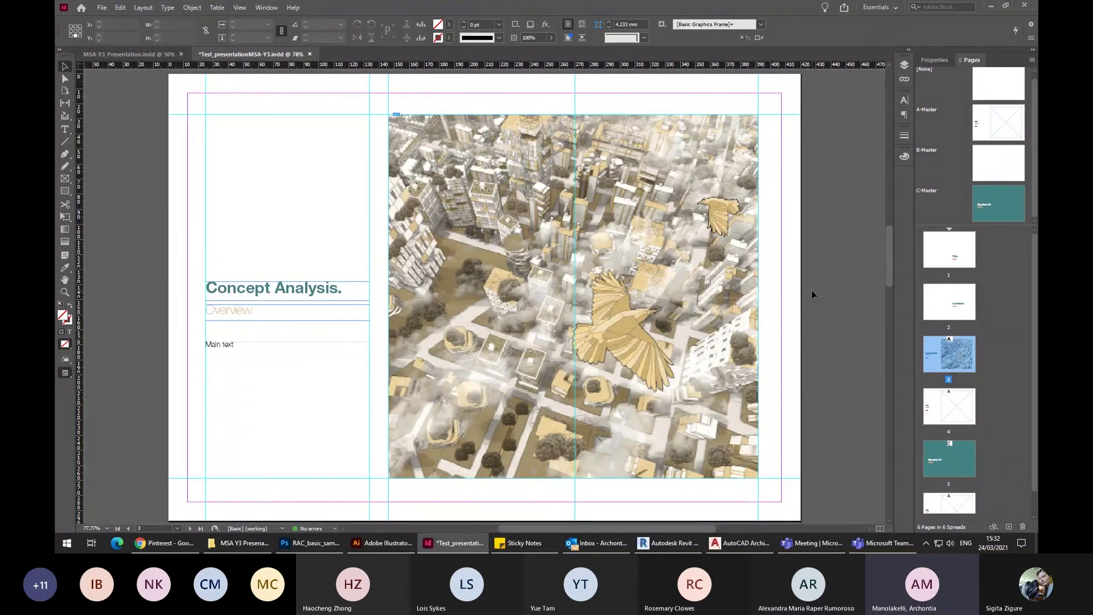
Examine the finished page 3 layout at 50% zoom, comparing the preview with the view showing guides.
key(ctrl+minus)
key(ctrl+minus)
key(ctrl+minus)
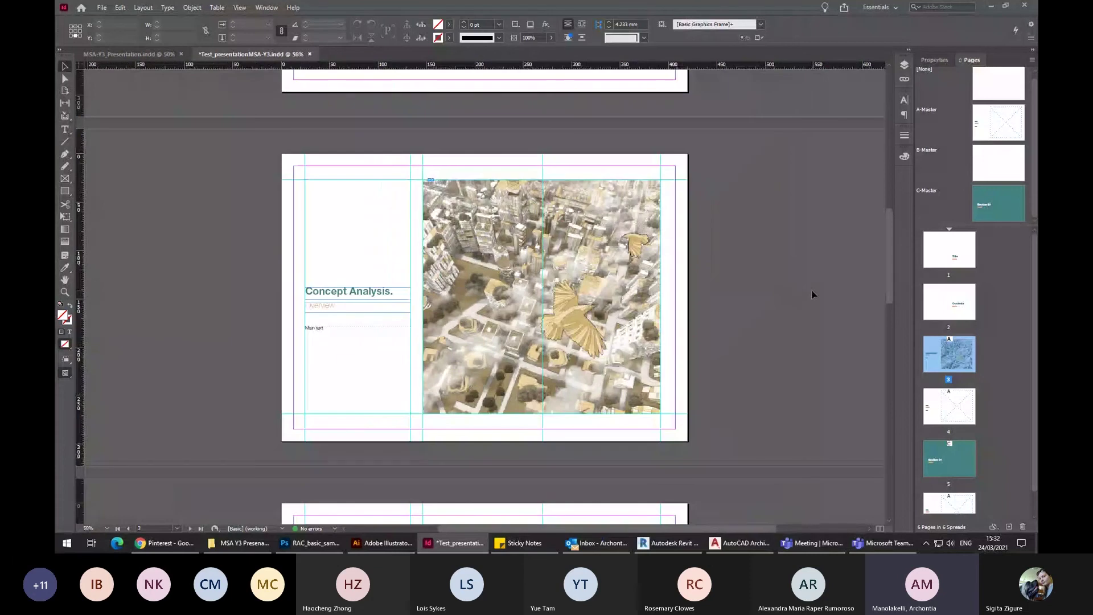
key(w)
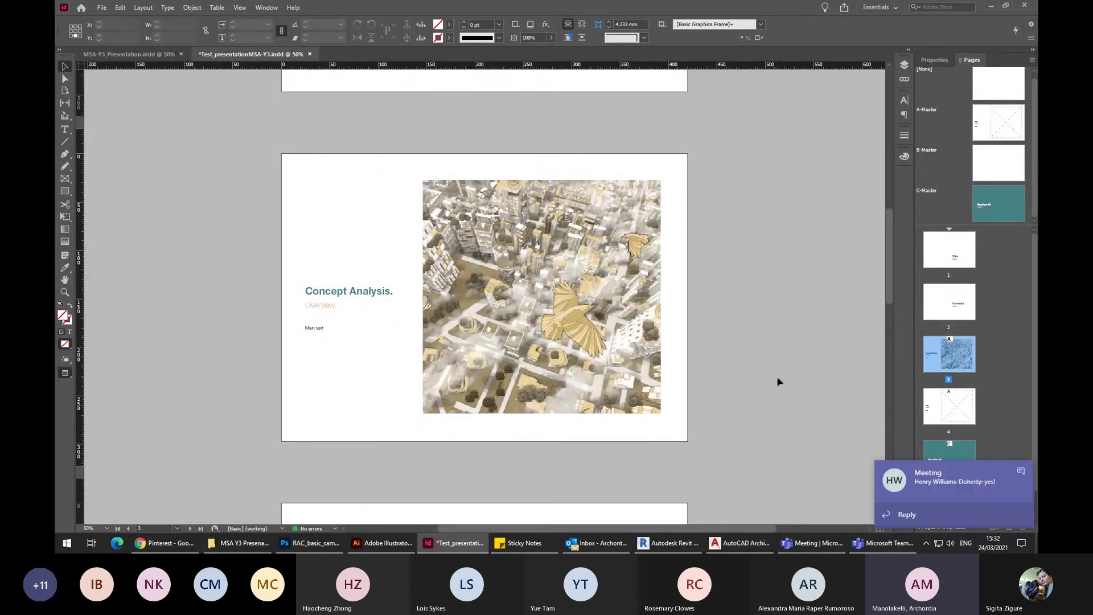
scroll(778, 381, up, 2)
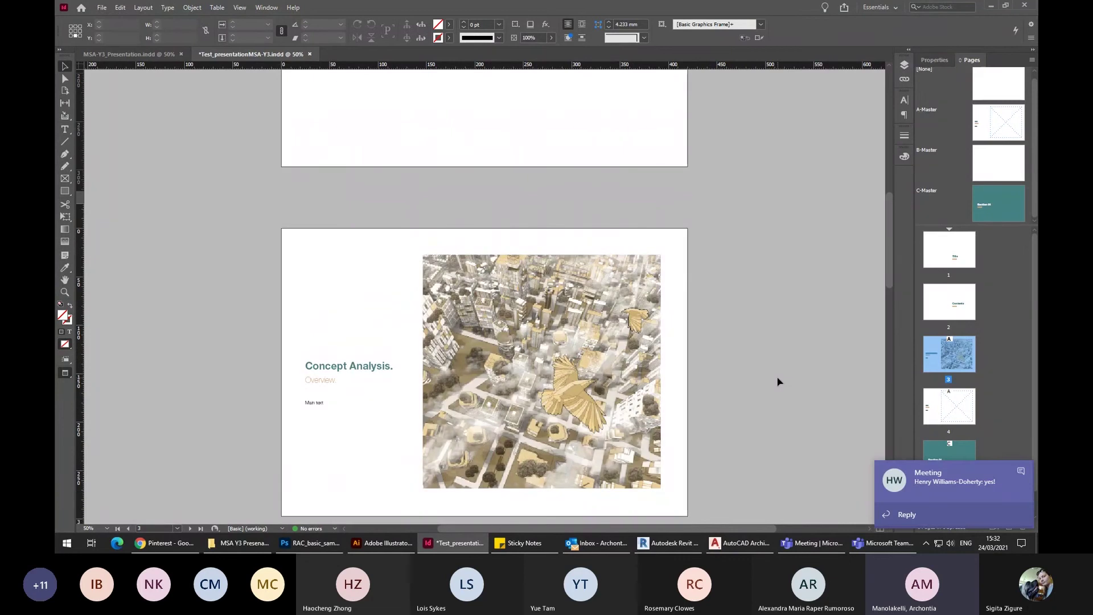
scroll(779, 381, down, 3)
scroll(778, 379, up, 1)
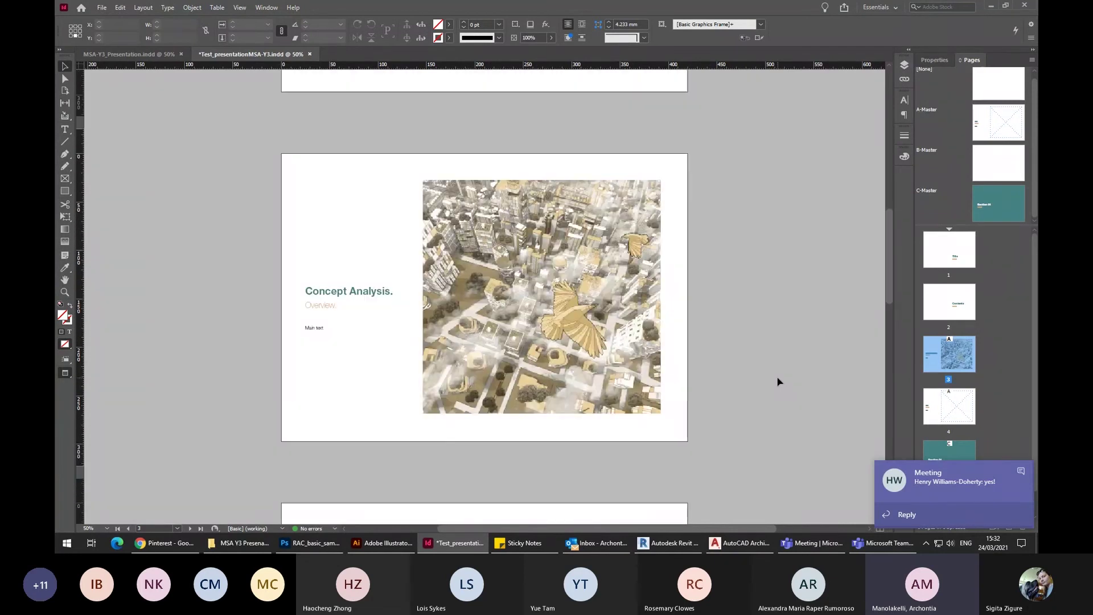
key(w)
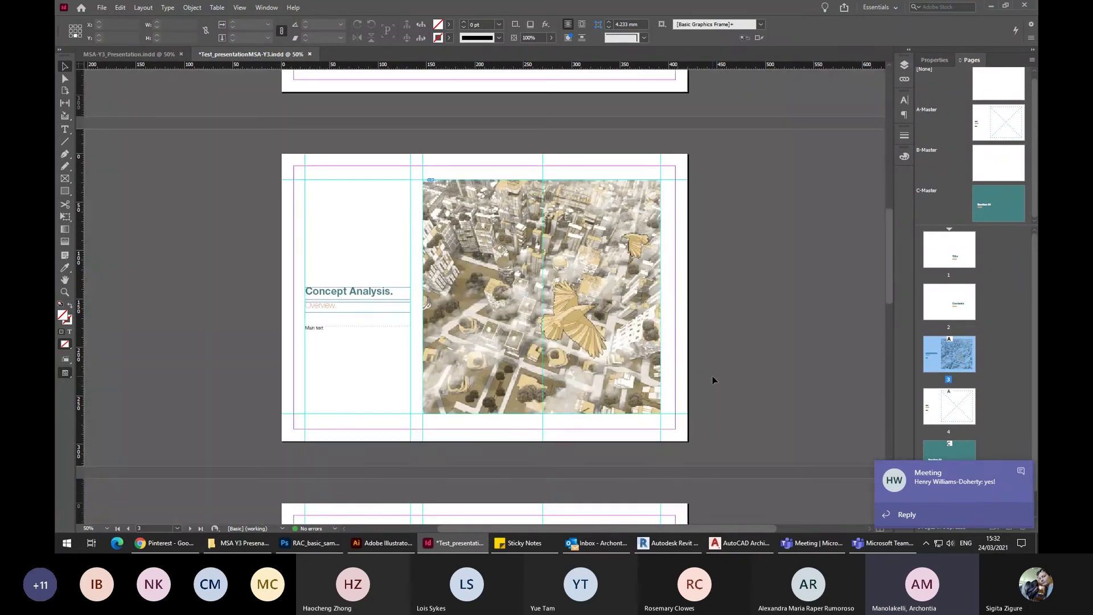
scroll(713, 380, up, 5)
scroll(712, 380, down, 5)
scroll(678, 234, down, 3)
key(w)
scroll(676, 230, up, 1)
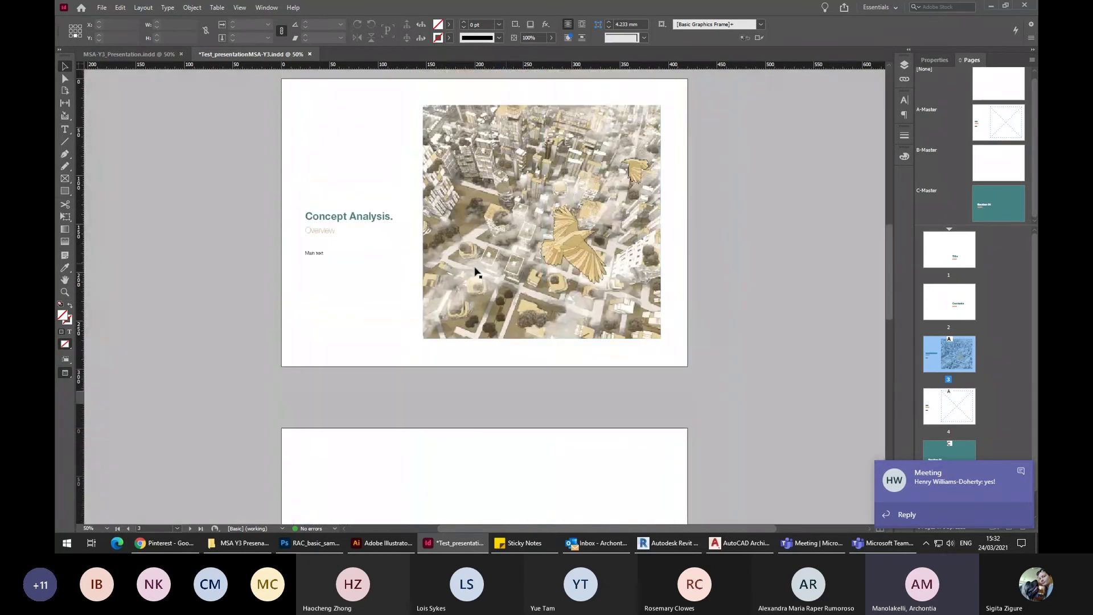
scroll(422, 244, up, 3)
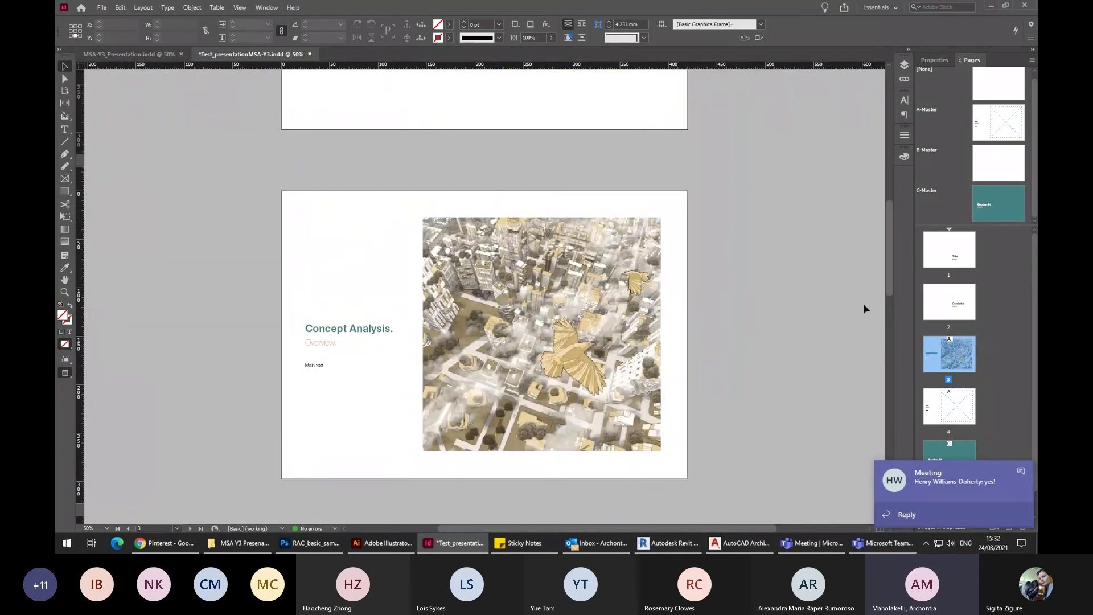
Review the unfilled content page 4 and the teal section page 5 in preview.
scroll(863, 308, down, 5)
scroll(819, 310, down, 3)
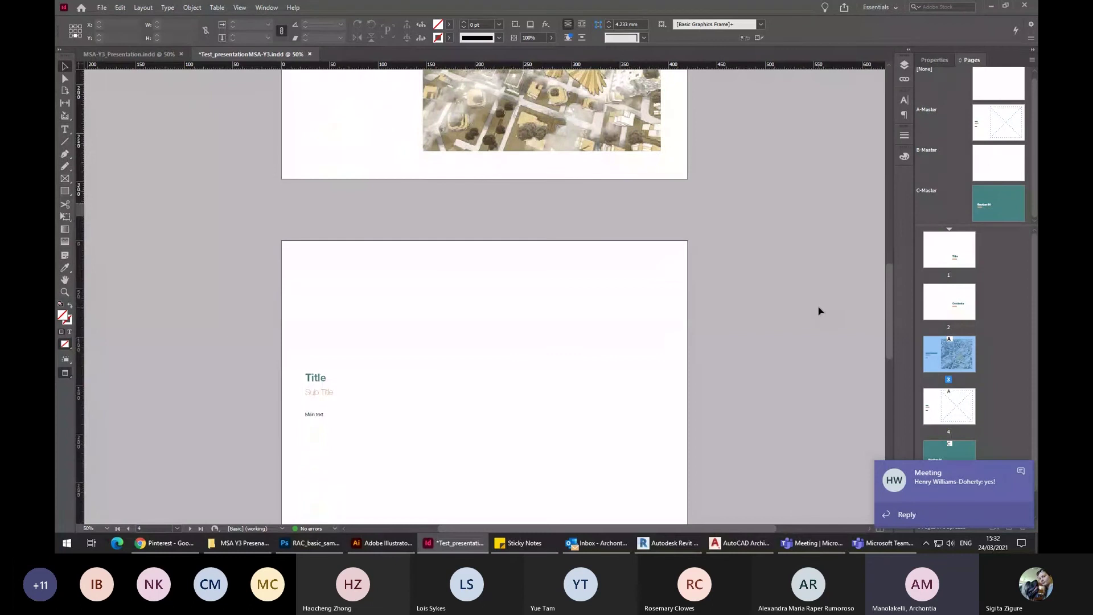
scroll(819, 311, down, 5)
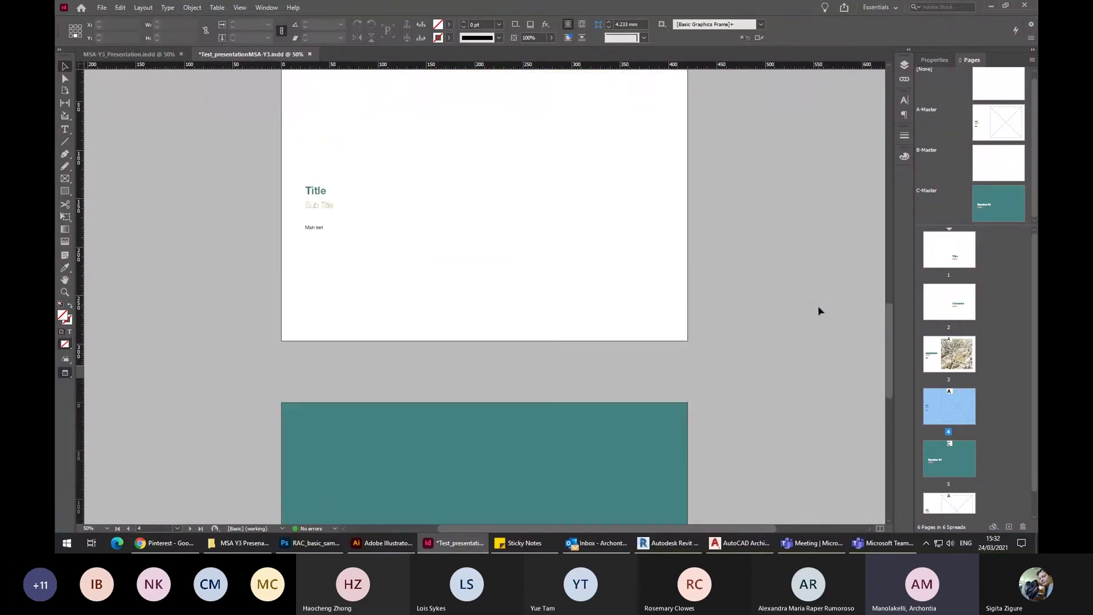
scroll(820, 310, up, 3)
scroll(819, 310, down, 2)
scroll(821, 302, down, 5)
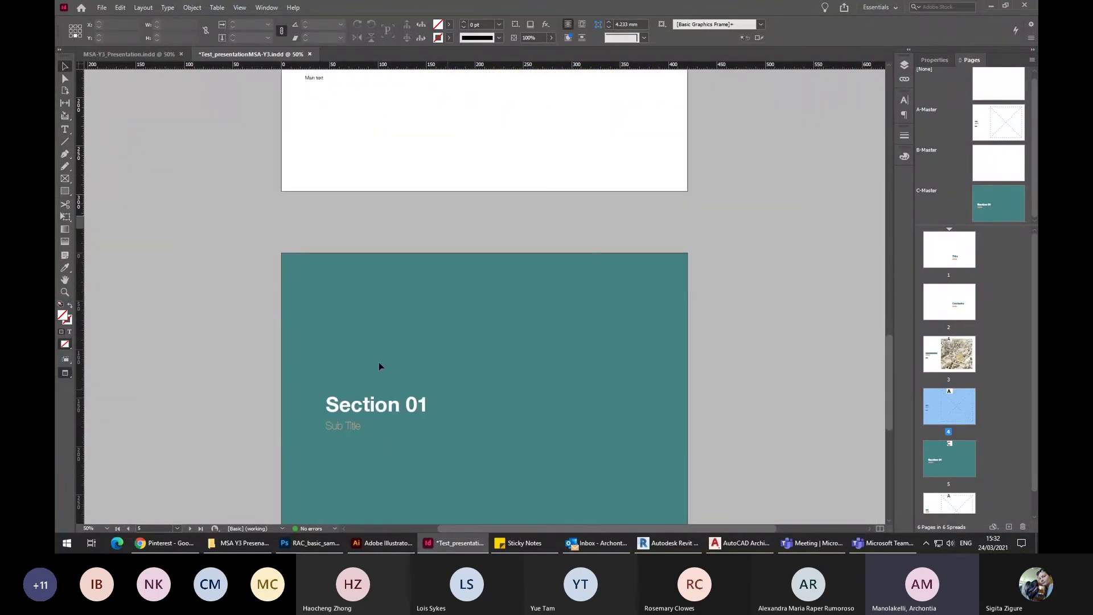
Insert a new page after page 4 and apply the [None] master to it.
click(985, 191)
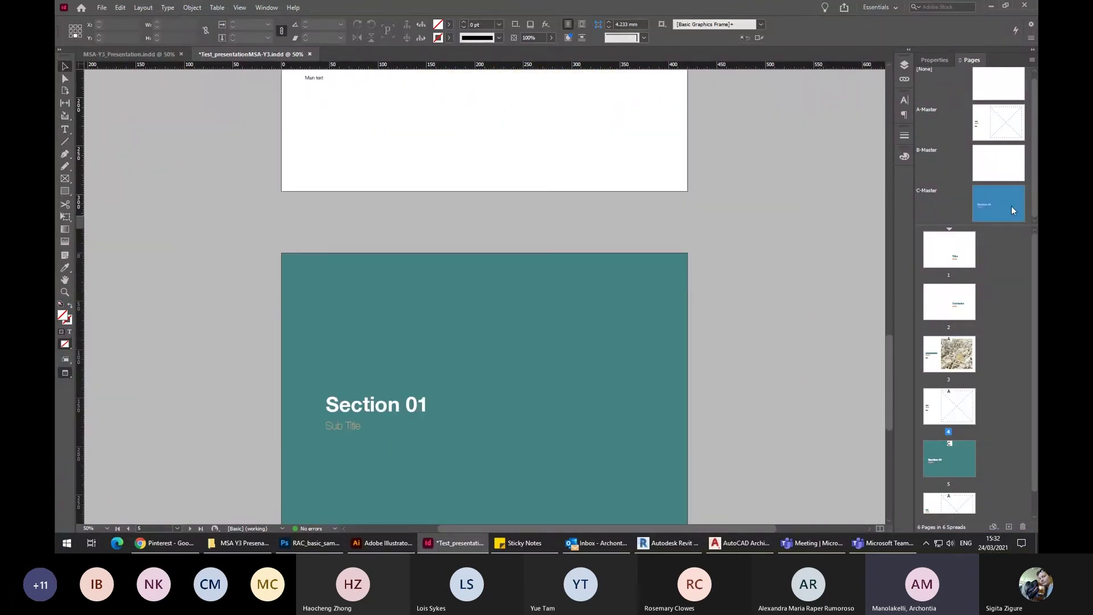
scroll(950, 453, down, 1)
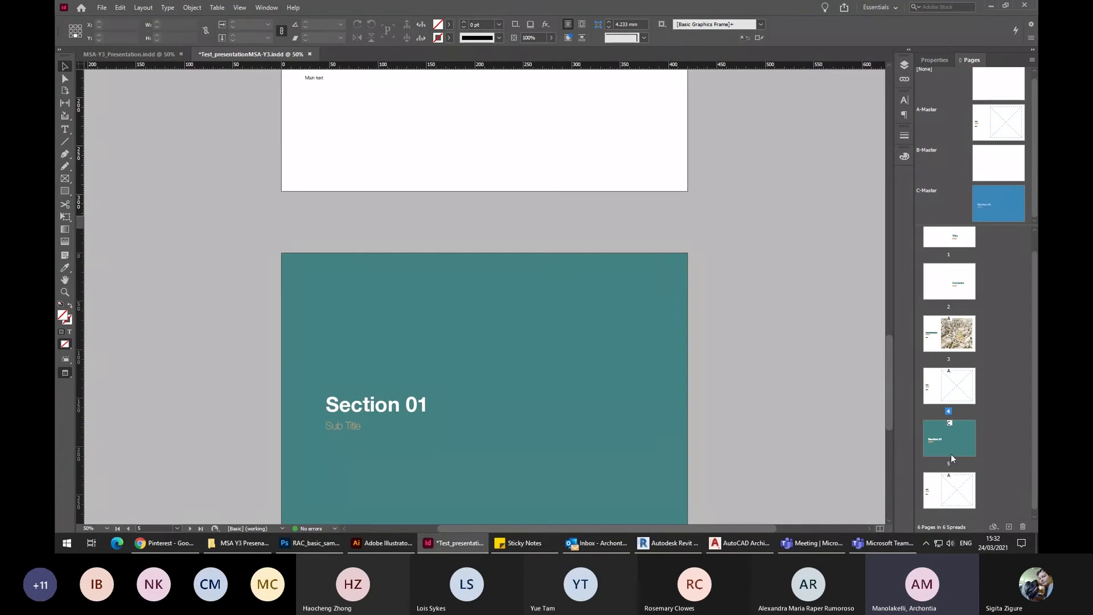
double_click(961, 381)
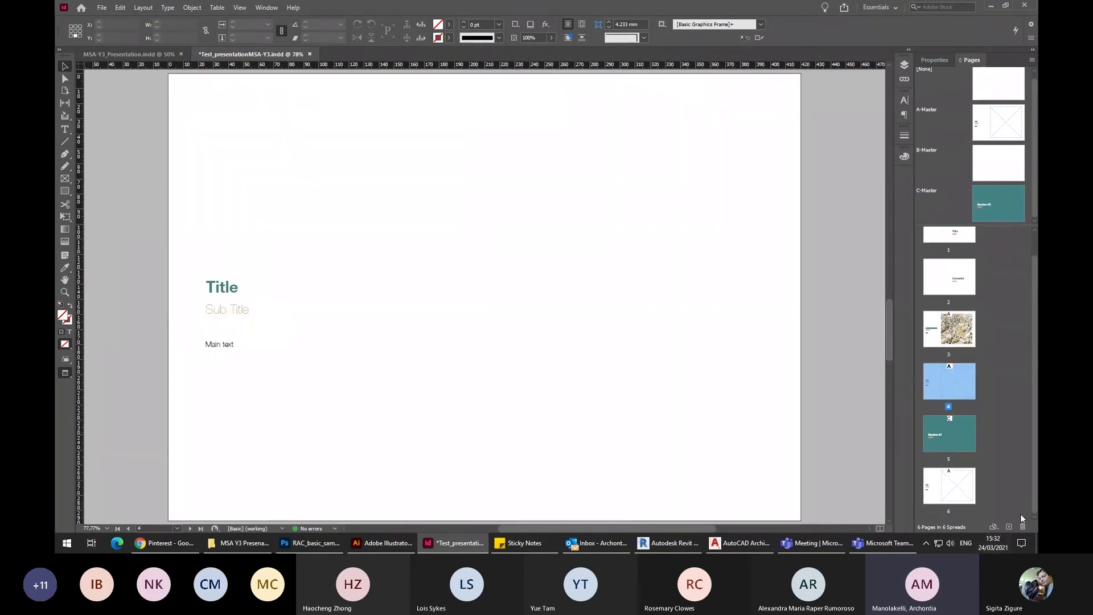
click(1010, 528)
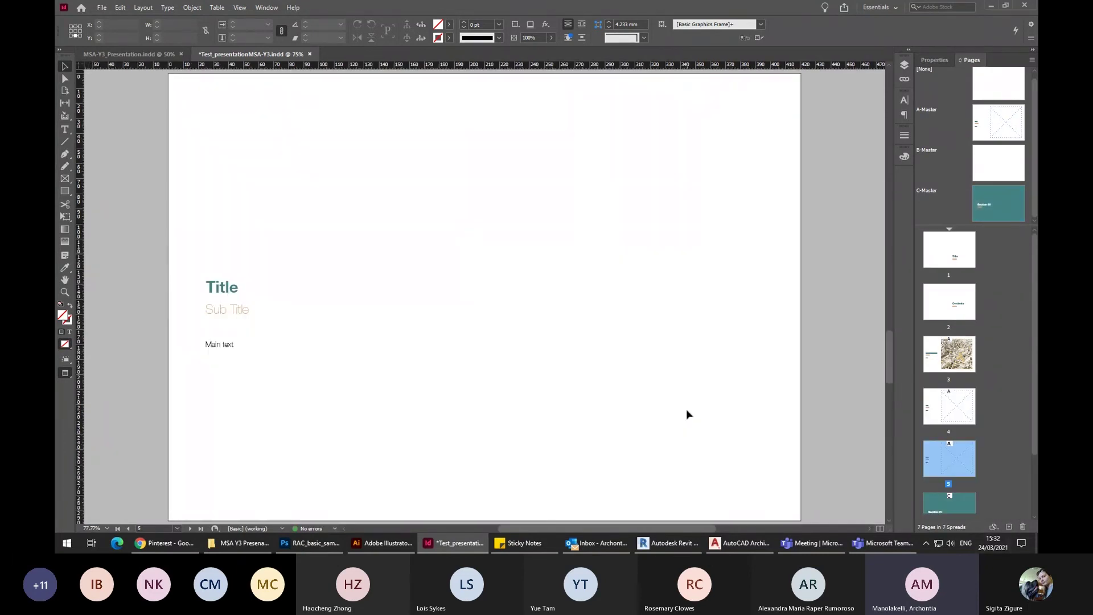
key(ctrl+minus)
drag(999, 83, 946, 446)
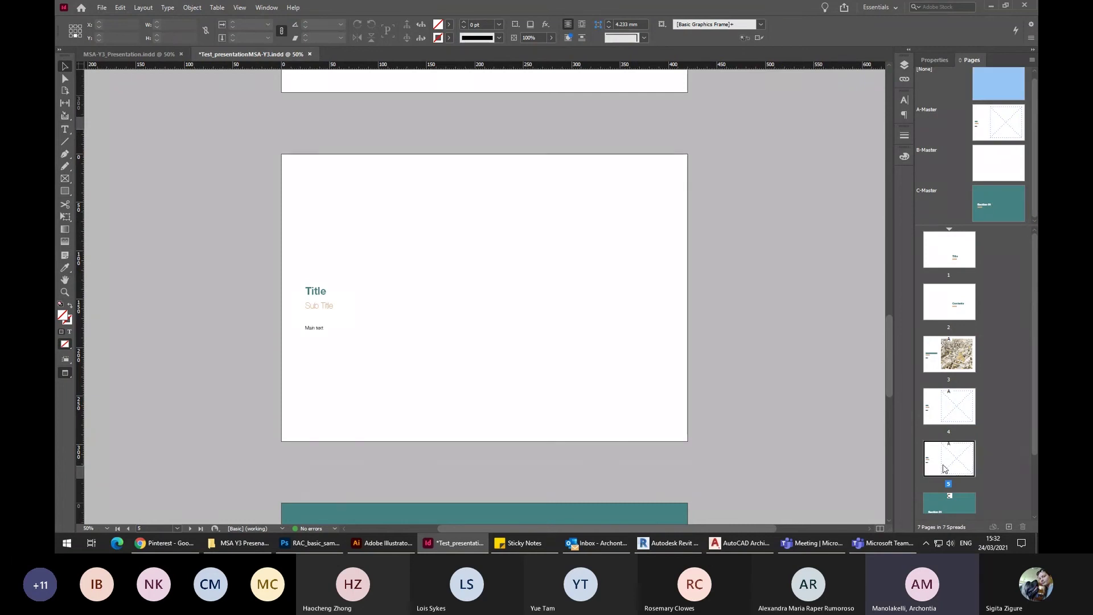
Place the city image with the two birds from the project folder so it fills the new blank page 5.
click(243, 542)
drag(814, 432, 692, 445)
scroll(759, 376, up, 5)
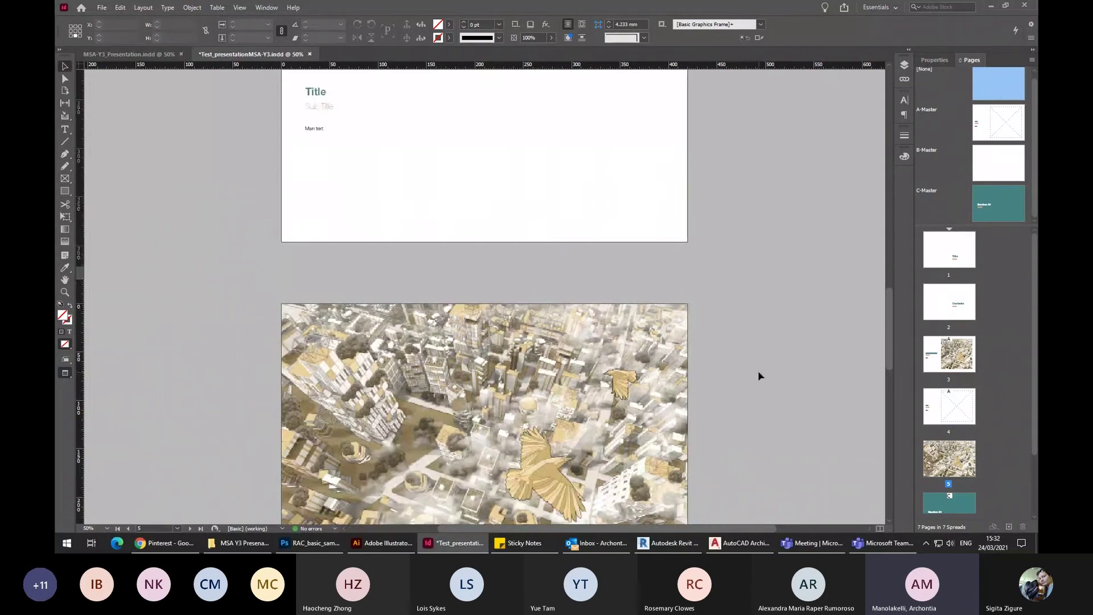
scroll(759, 375, down, 10)
scroll(678, 323, up, 1)
scroll(678, 323, up, 3)
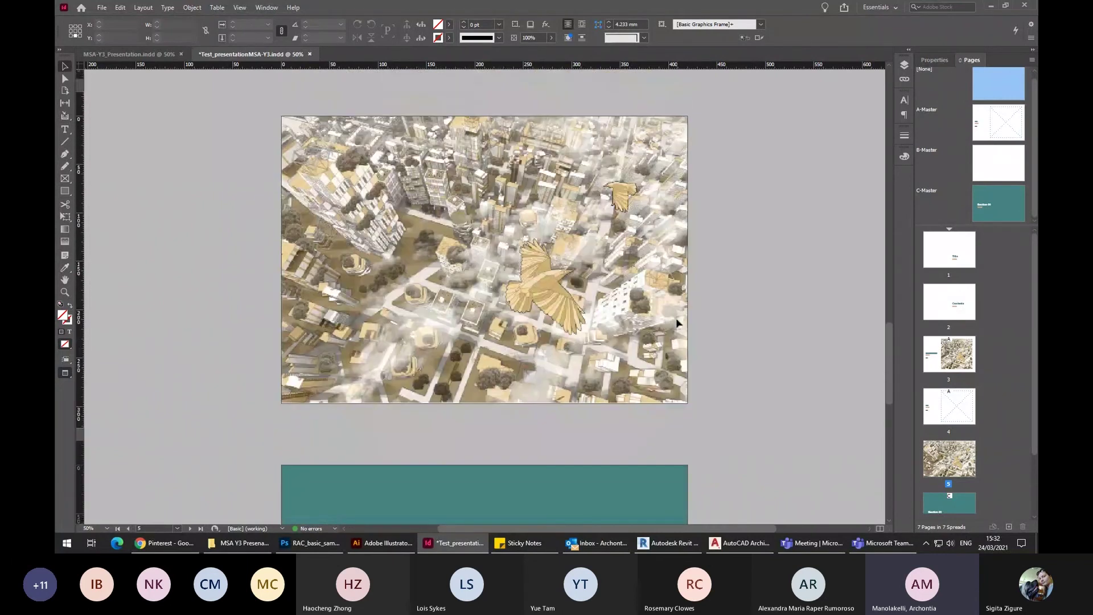
Review the page sequence at 25% zoom, comparing image and text layouts in preview and with guides shown.
scroll(677, 323, up, 8)
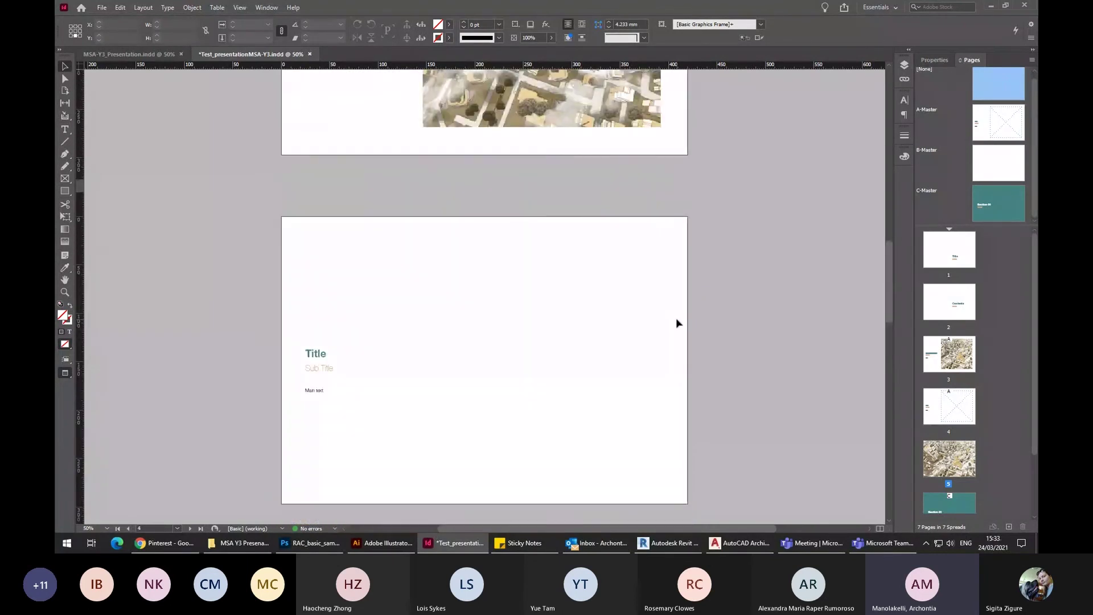
key(ctrl+minus)
scroll(676, 322, up, 3)
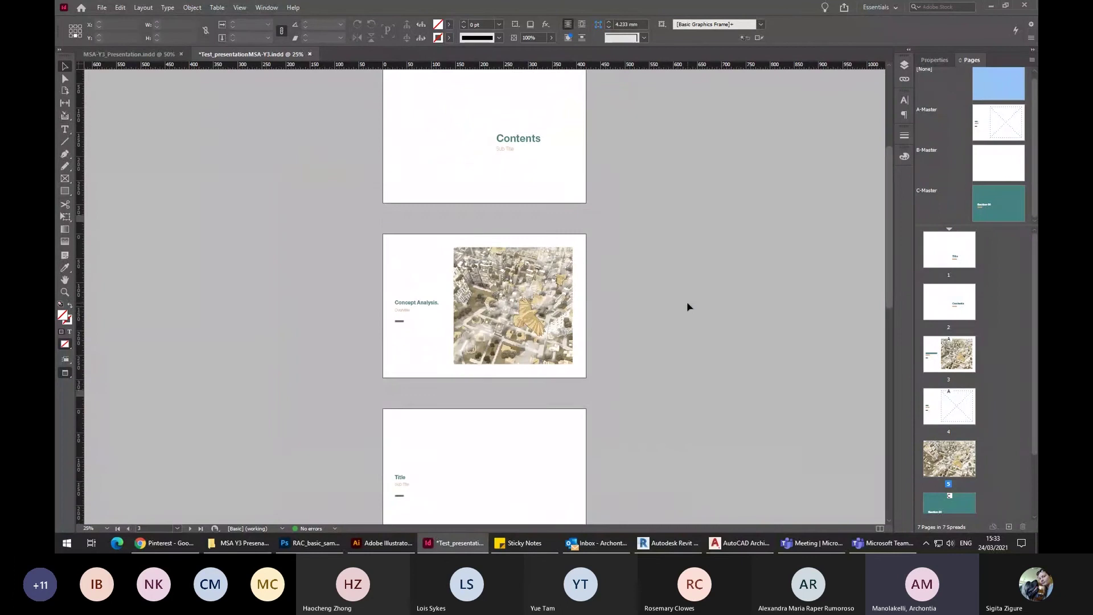
scroll(687, 307, up, 4)
scroll(687, 306, down, 3)
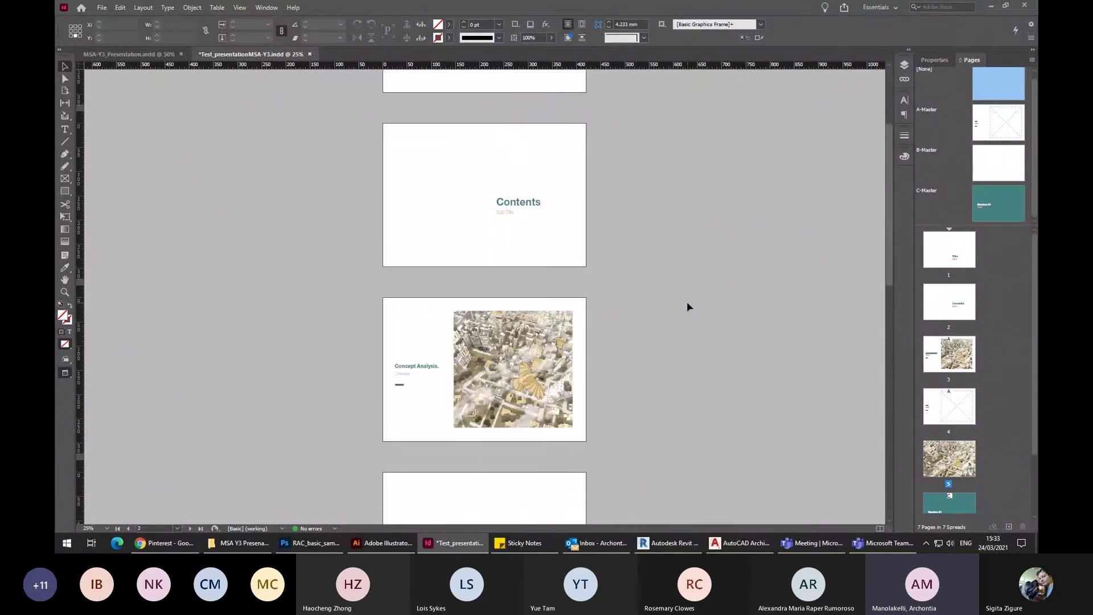
scroll(655, 306, down, 3)
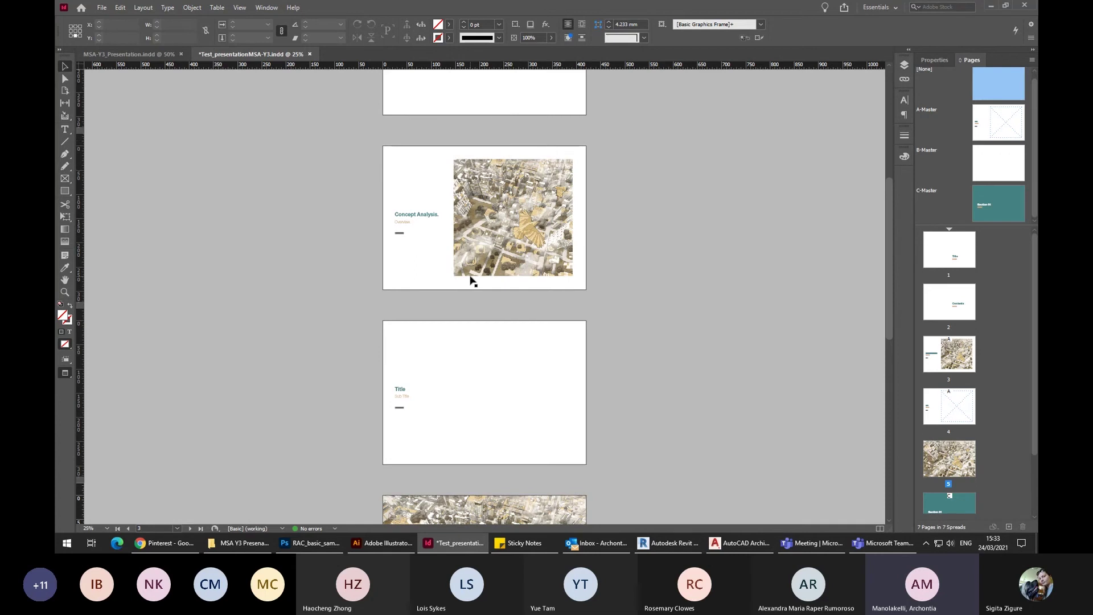
scroll(471, 281, down, 1)
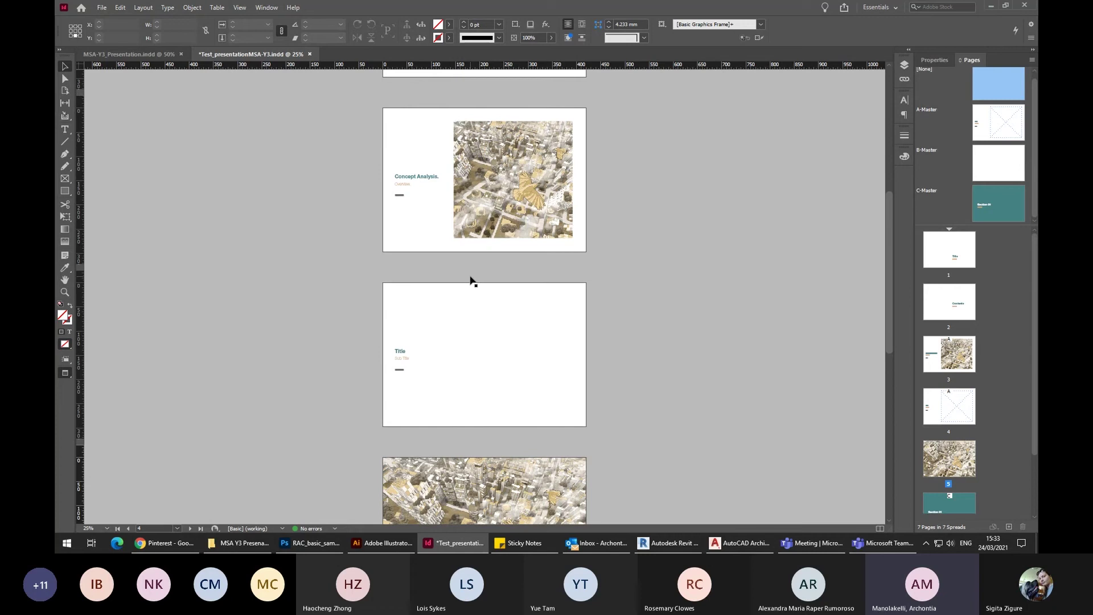
scroll(487, 279, down, 3)
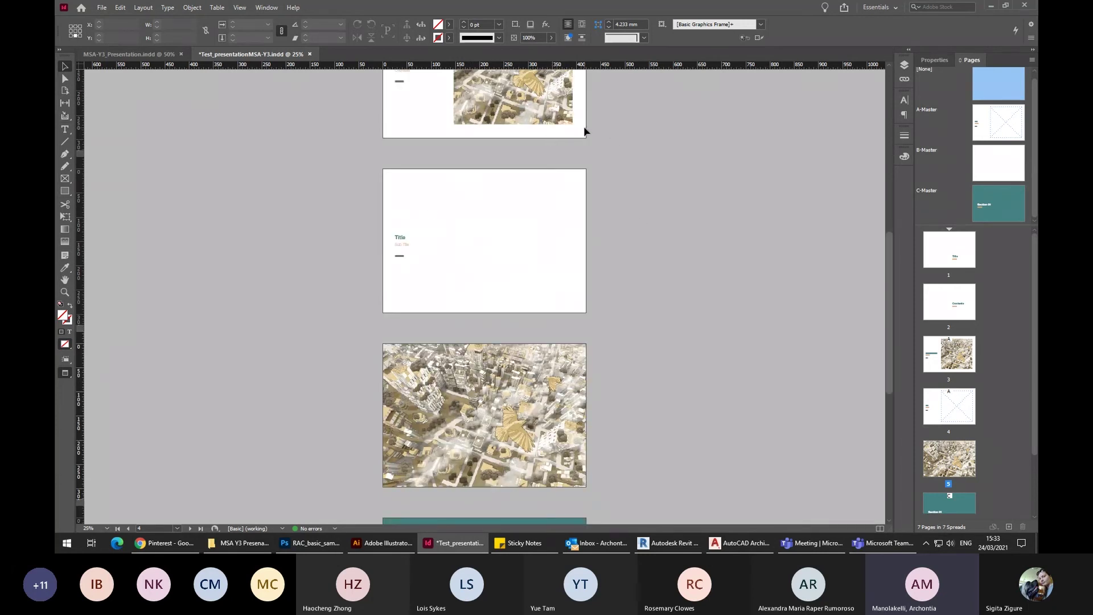
scroll(584, 131, down, 3)
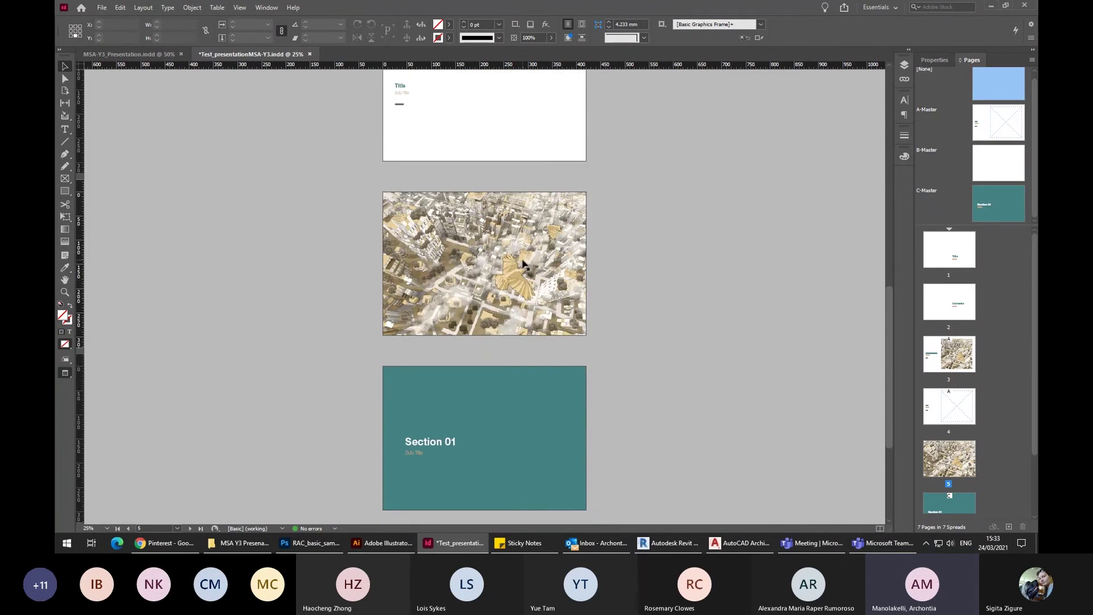
scroll(522, 263, down, 5)
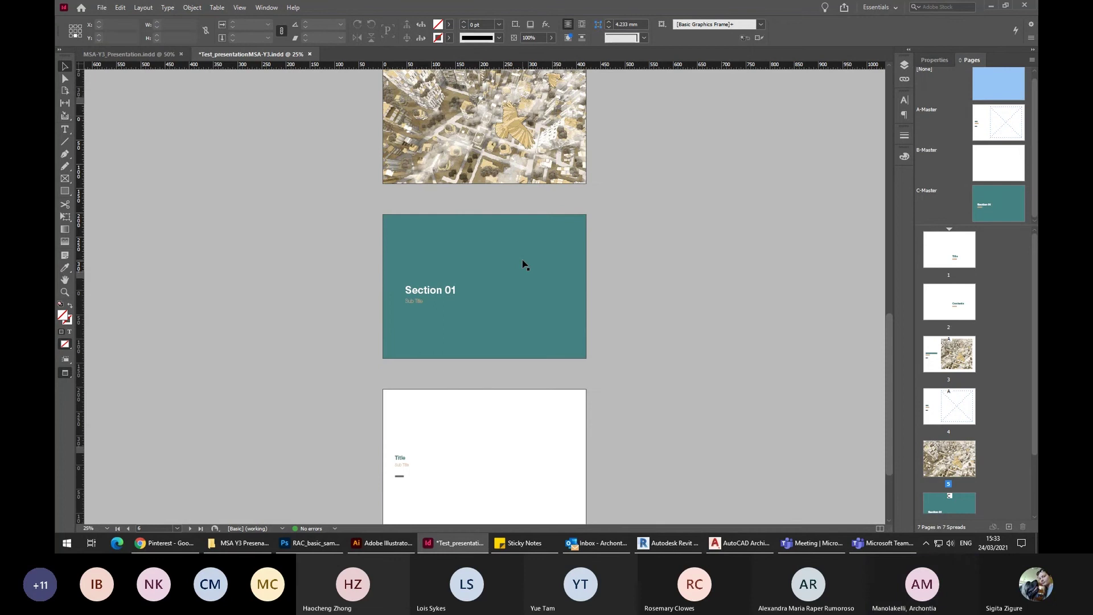
scroll(706, 251, up, 1)
scroll(705, 251, up, 5)
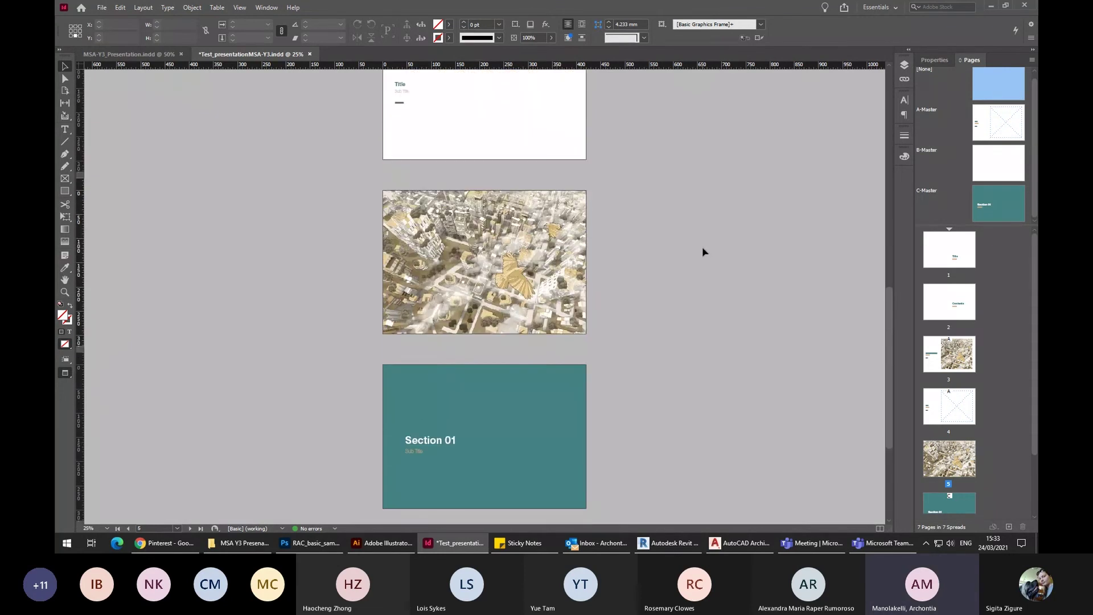
scroll(703, 252, up, 2)
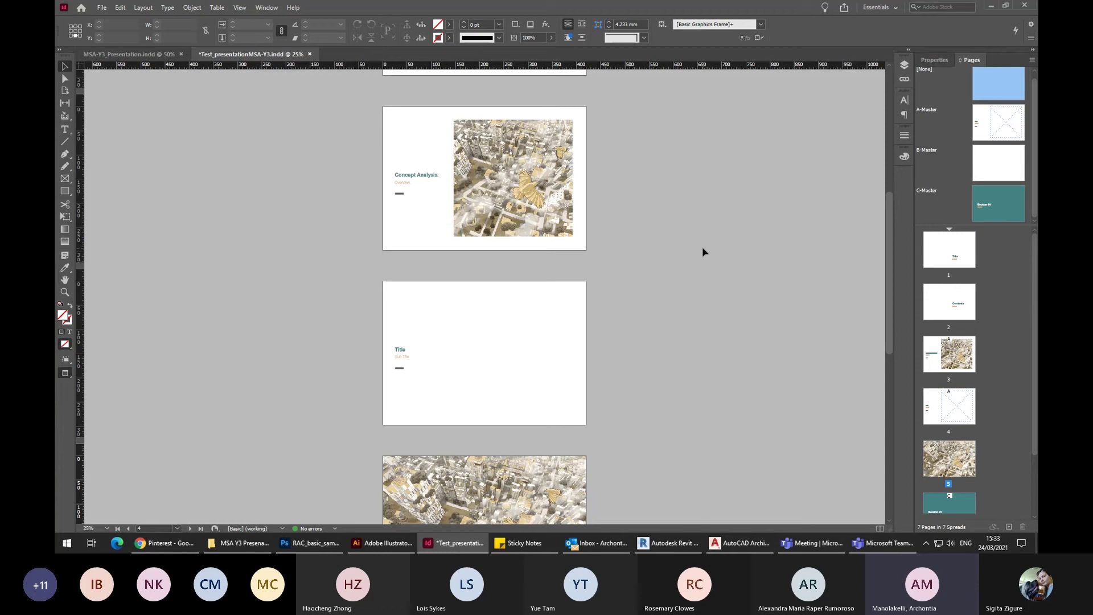
key(w)
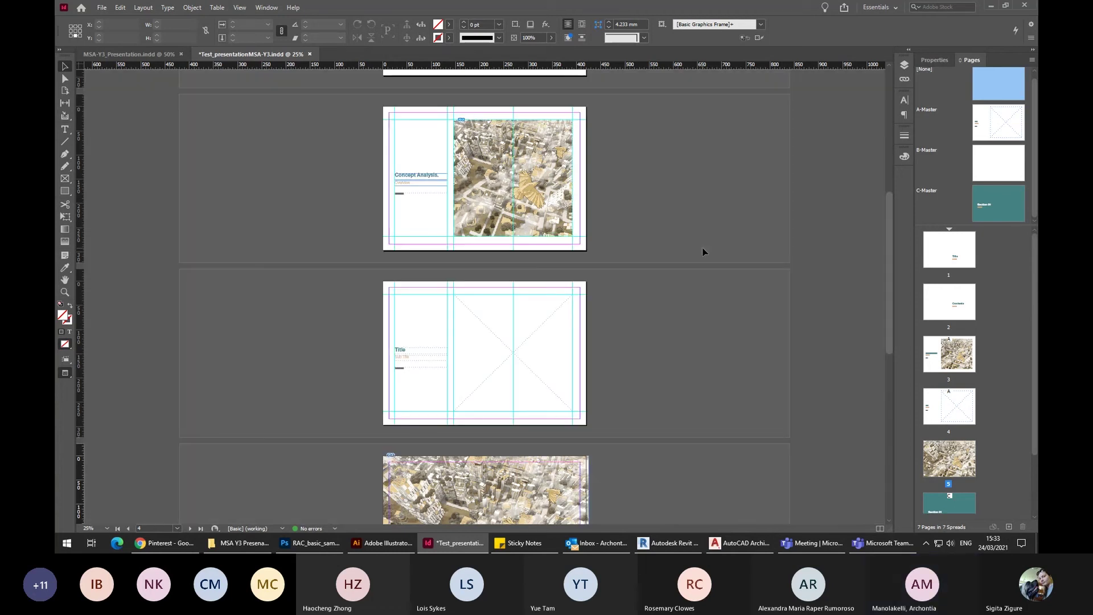
key(w)
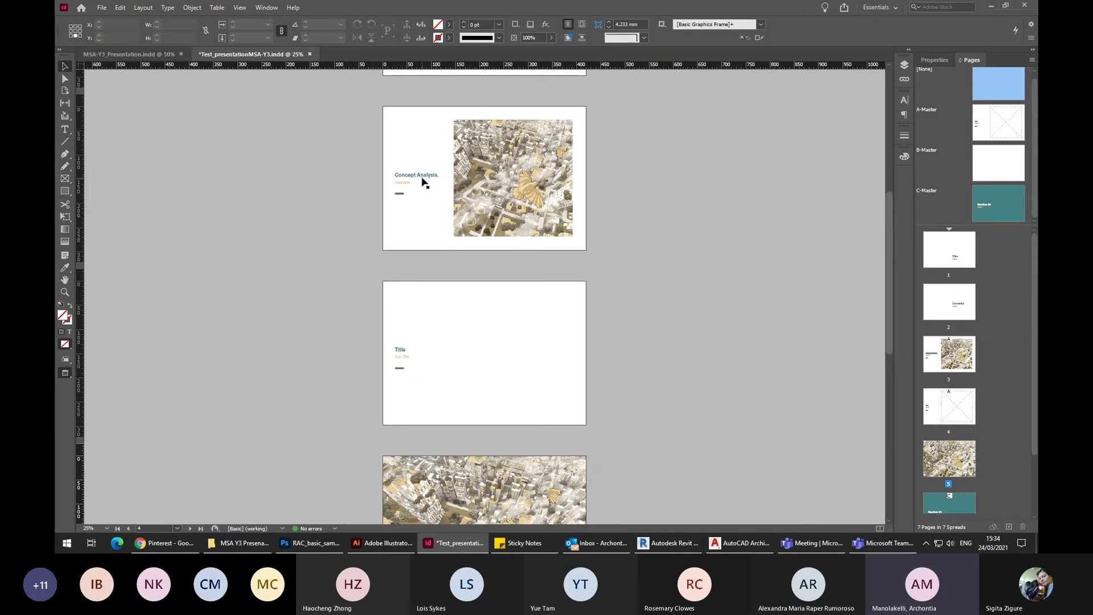
Shorten the "Concept Analysis." title frame on page 3 to a height of 10.5 mm.
click(425, 181)
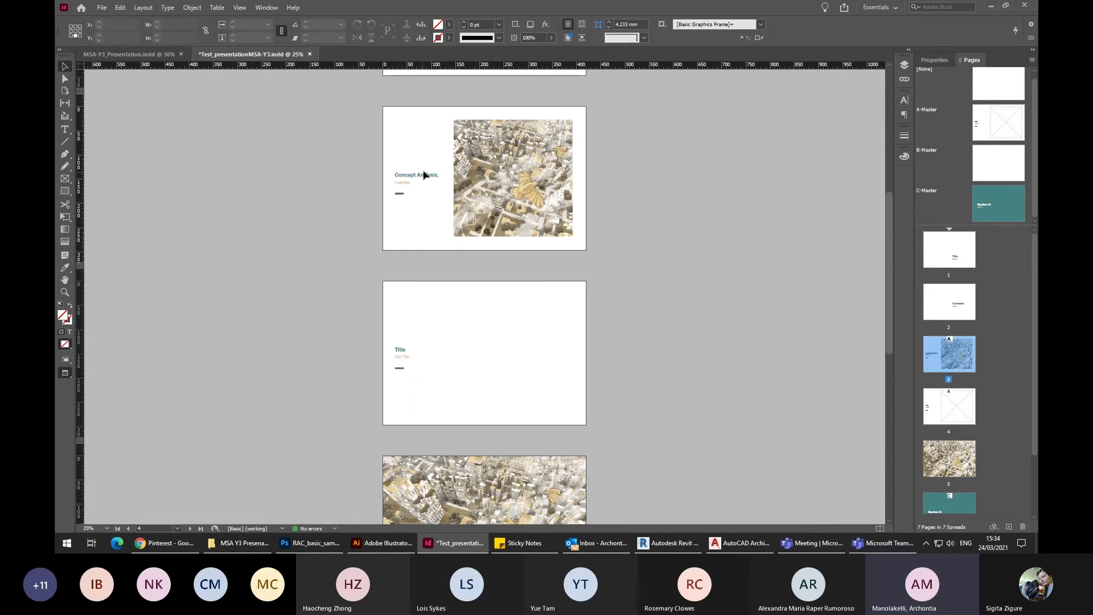
key(ctrl+=)
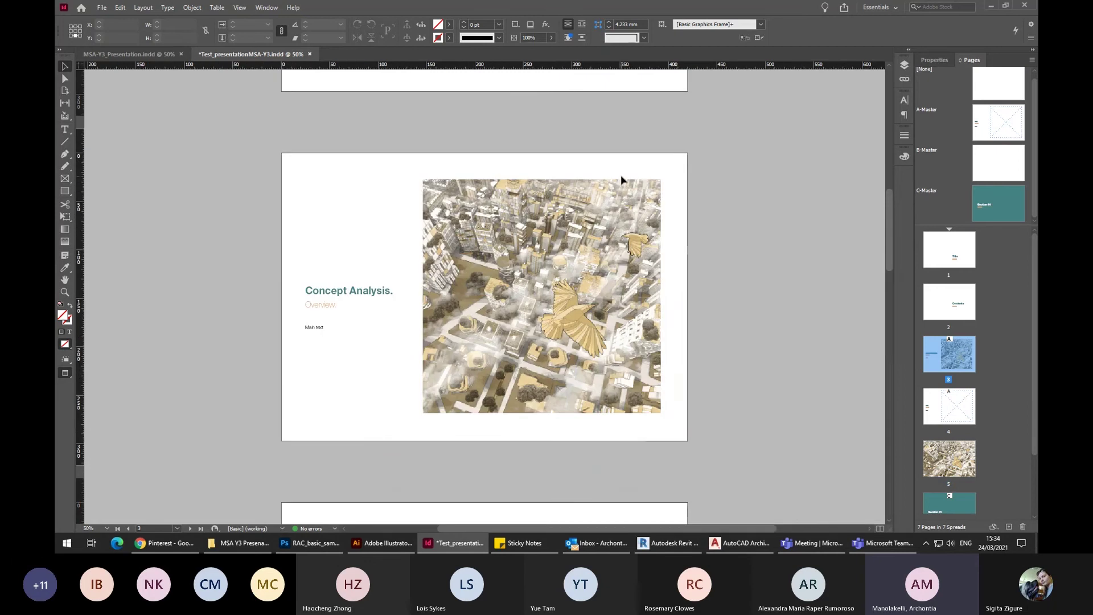
key(ctrl+=)
click(290, 245)
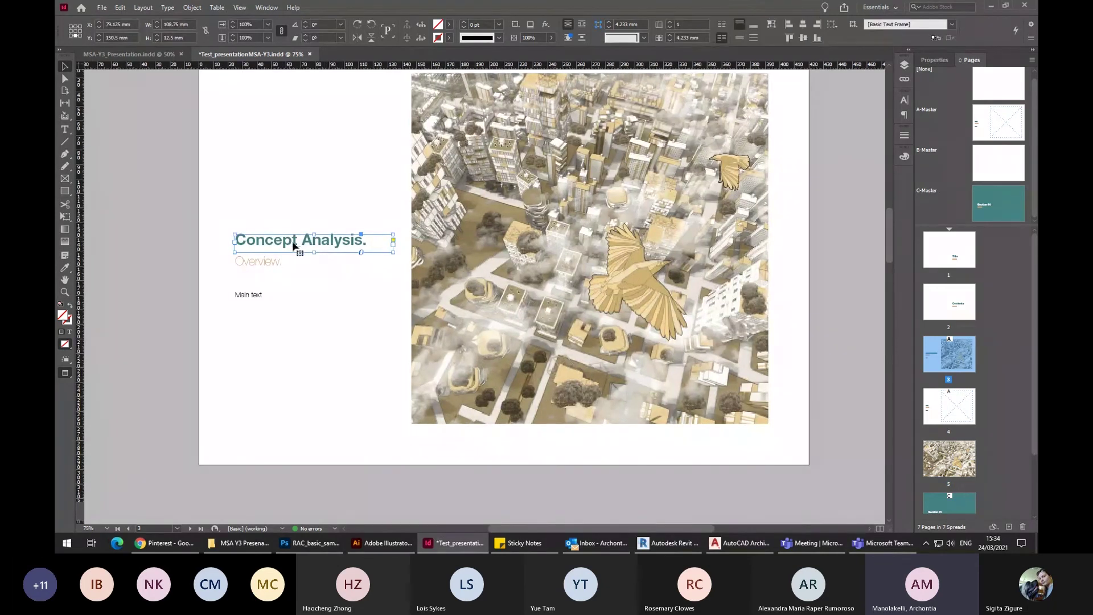
drag(314, 251, 314, 251)
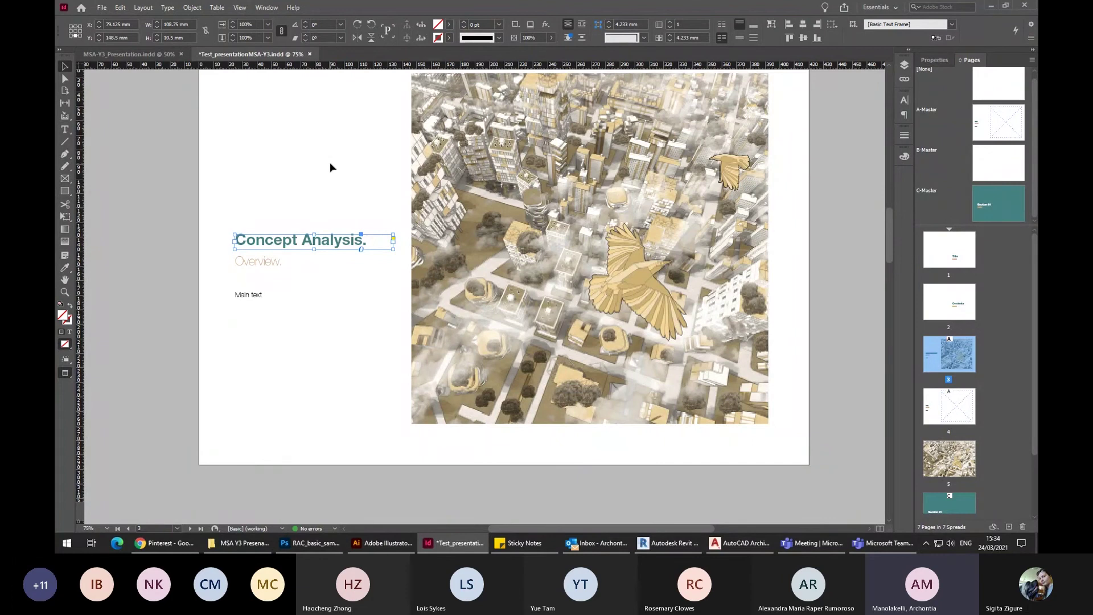
click(332, 167)
Switch to AutoCAD and bring the whole mastermap-topo_3897281-monochrome city map into view.
click(390, 544)
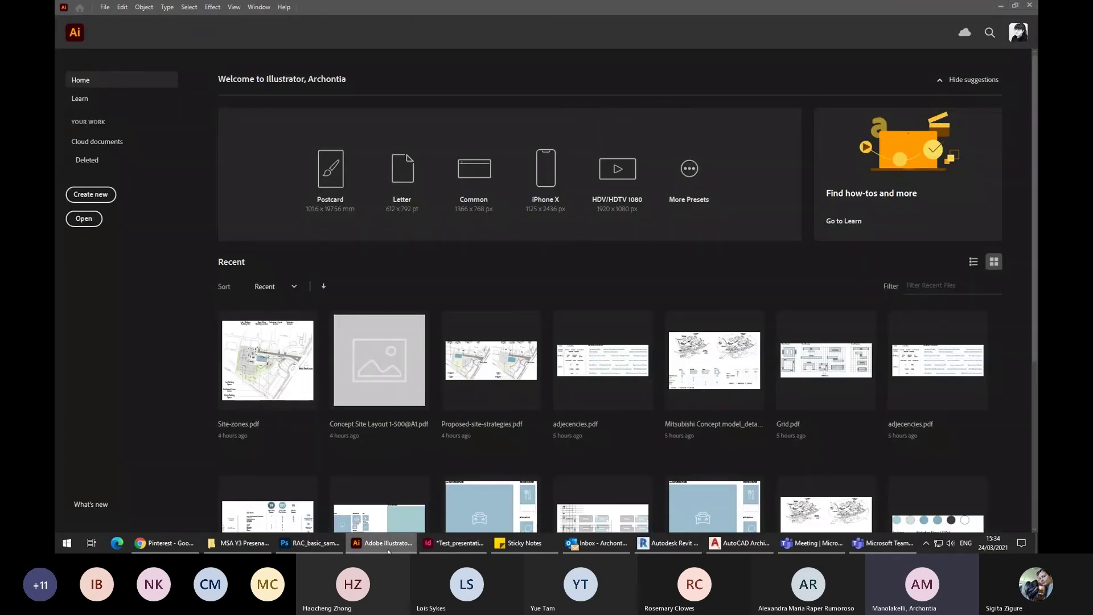
click(389, 544)
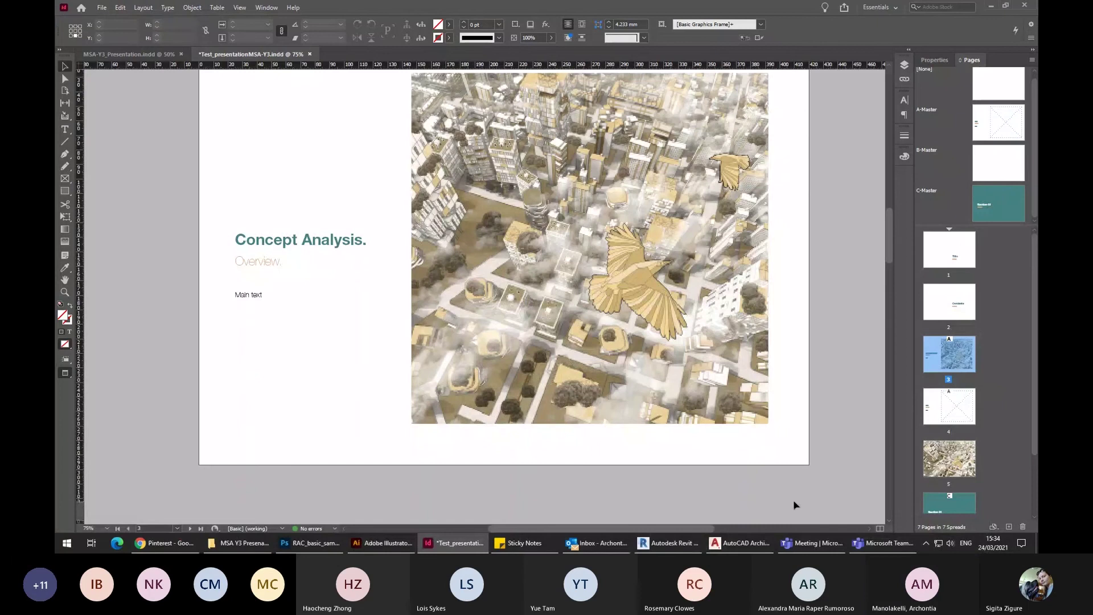
click(753, 543)
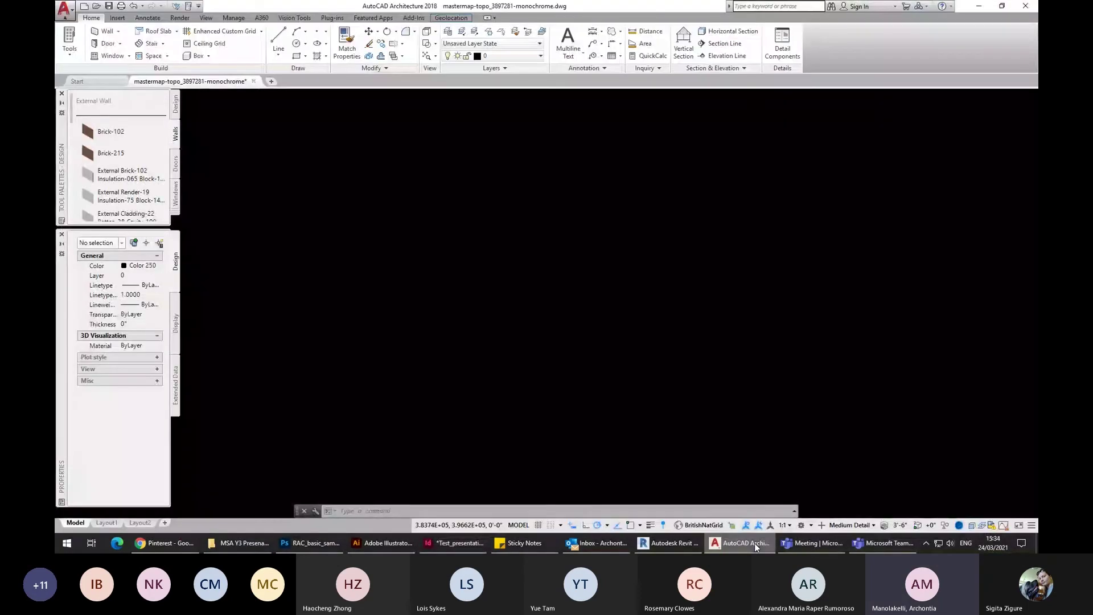
scroll(465, 283, up, 5)
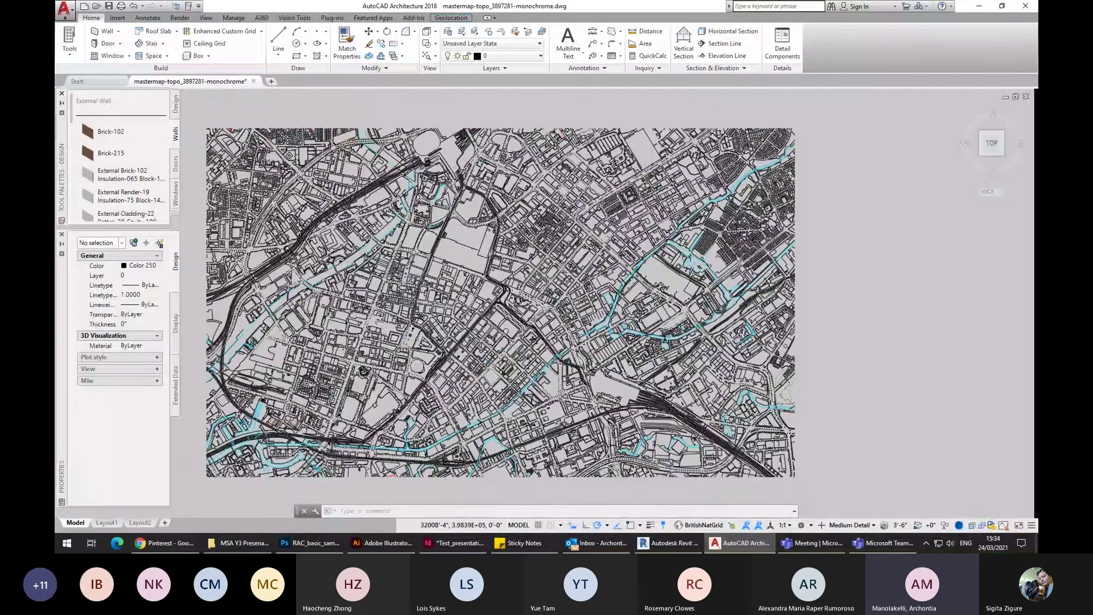
scroll(466, 283, down, 7)
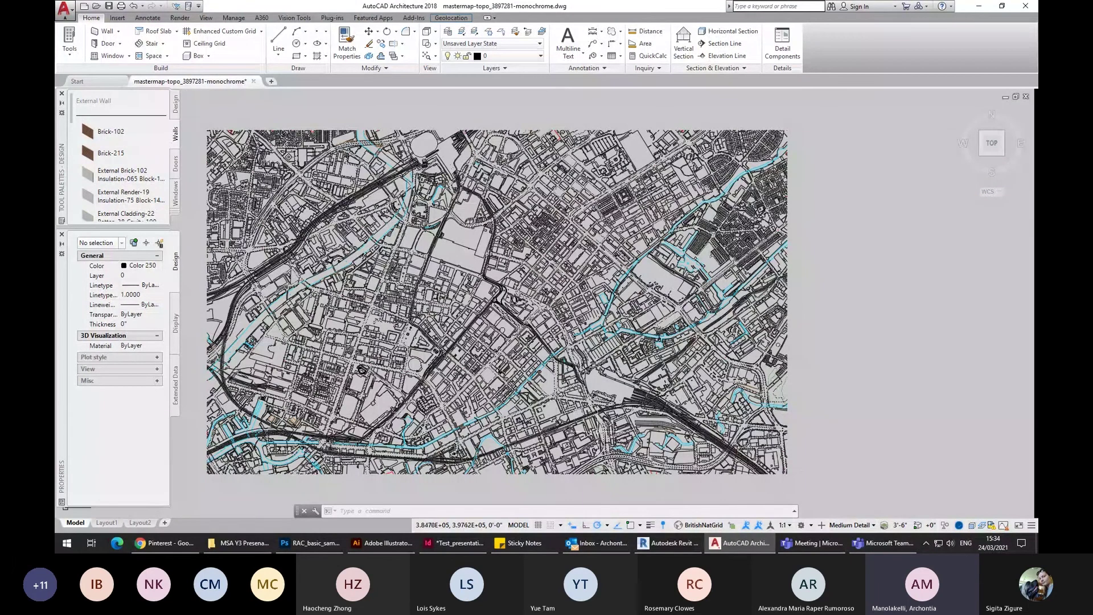
Start a plot of the city map with Bluebeam PDF as the plotter.
click(71, 11)
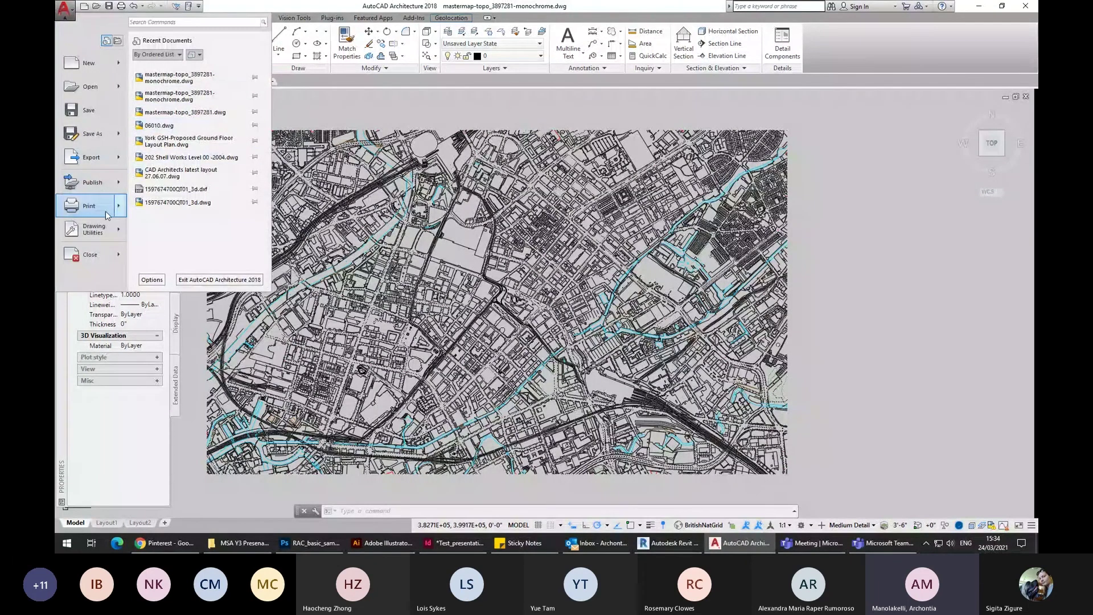
click(106, 213)
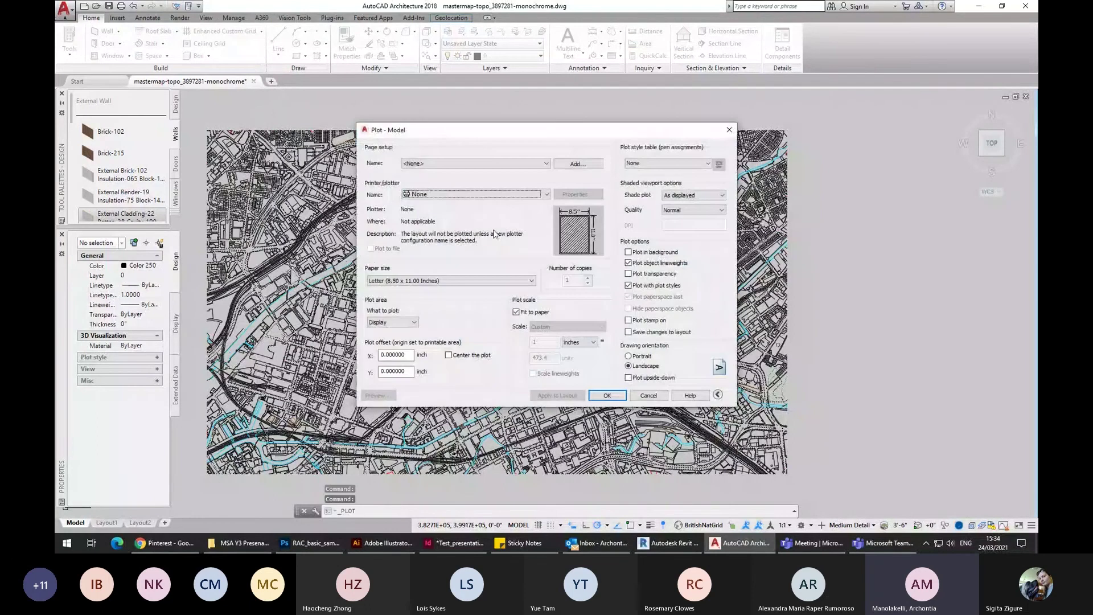
click(496, 195)
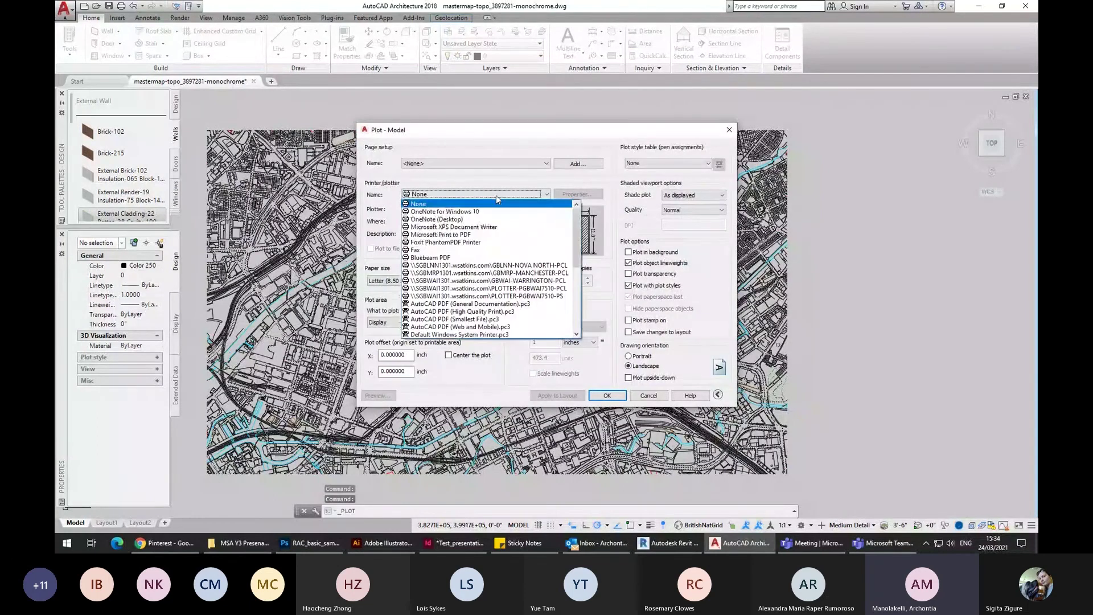
click(475, 259)
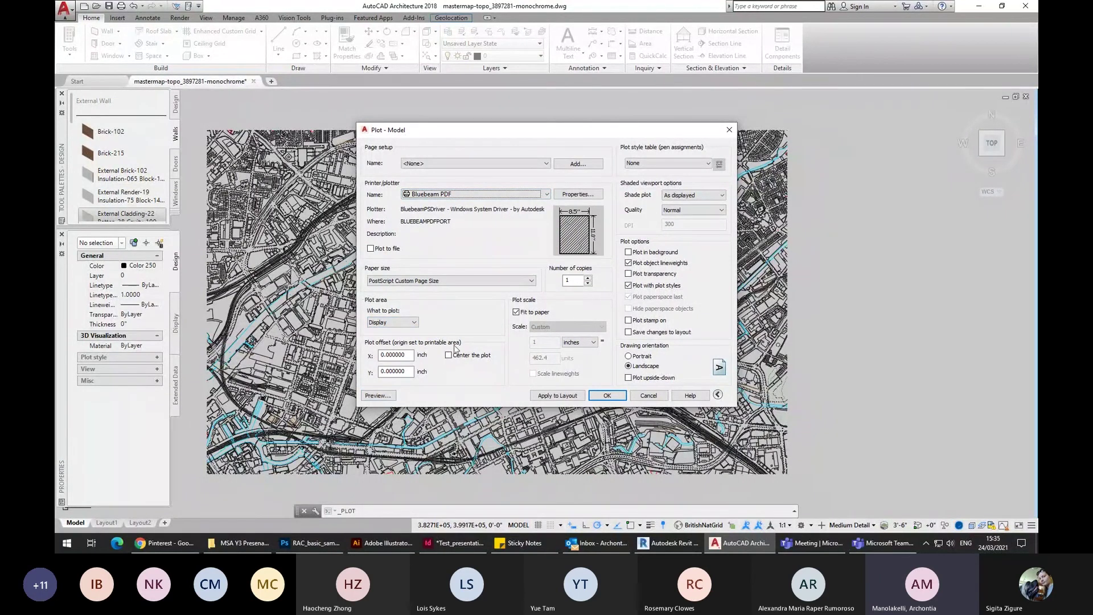
Set the plot area to a window enclosing the whole city map and preview the plot.
click(398, 322)
click(406, 351)
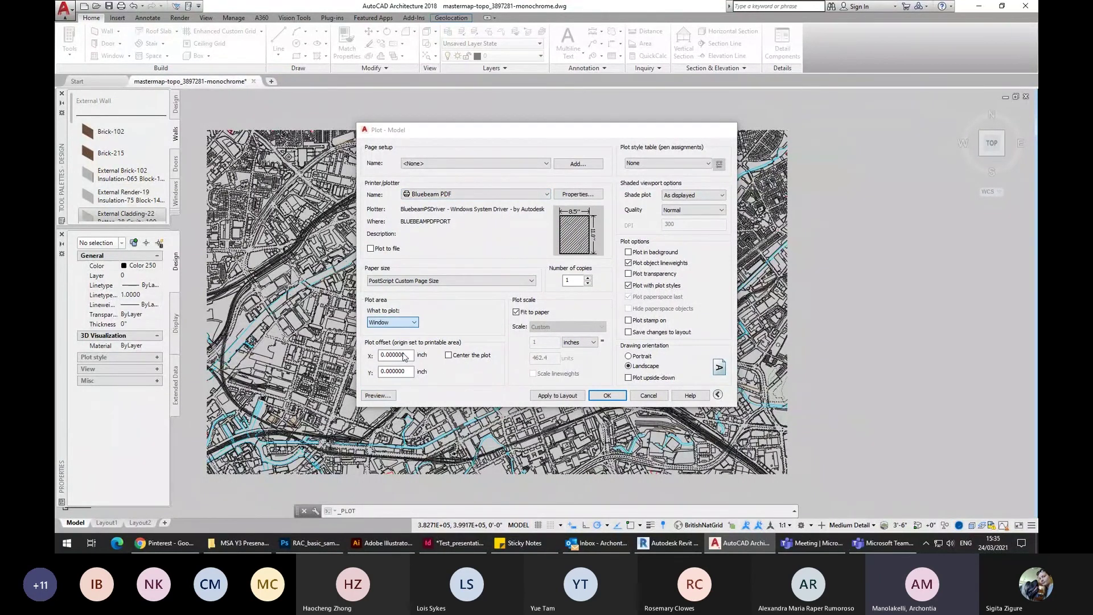
click(205, 129)
click(793, 464)
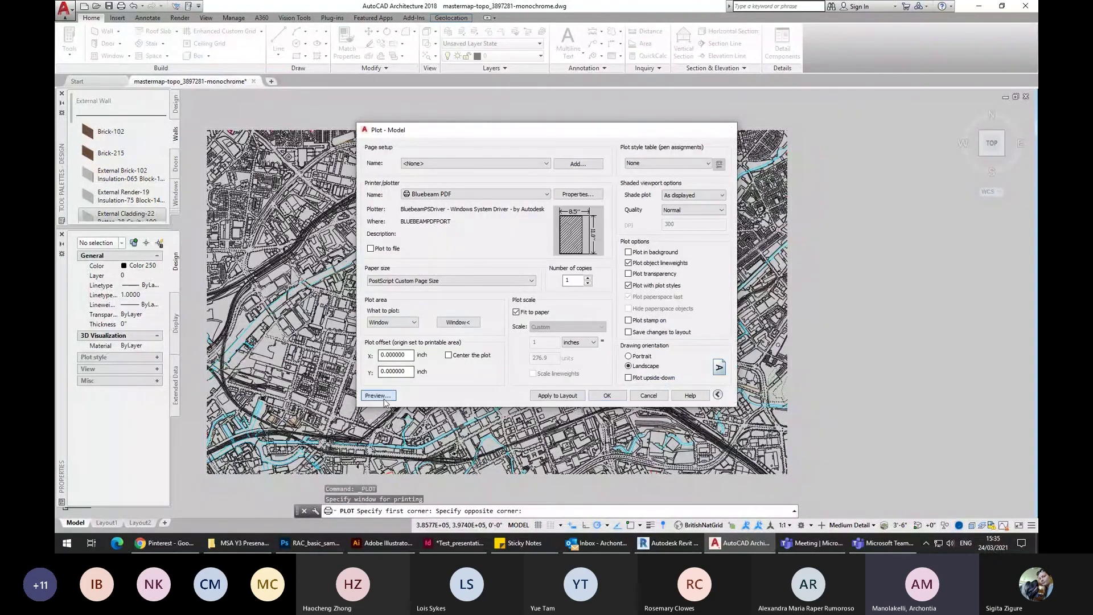
click(383, 397)
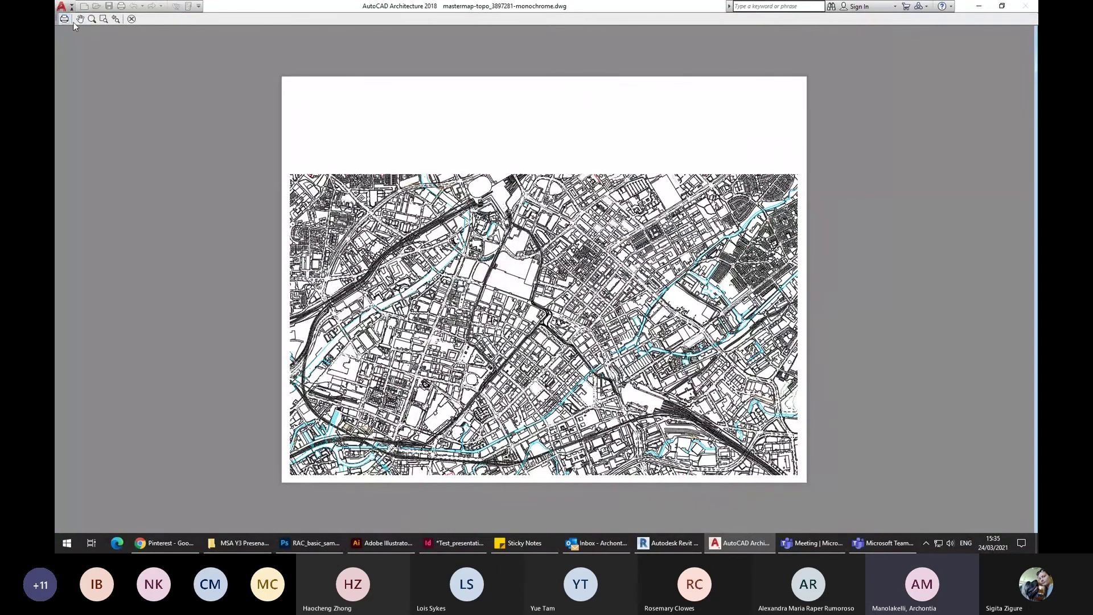
Plot the monochrome map drawing to a PDF saved in the MSA Y3 Presenation folder on the KINGSTON (D:) drive.
click(72, 22)
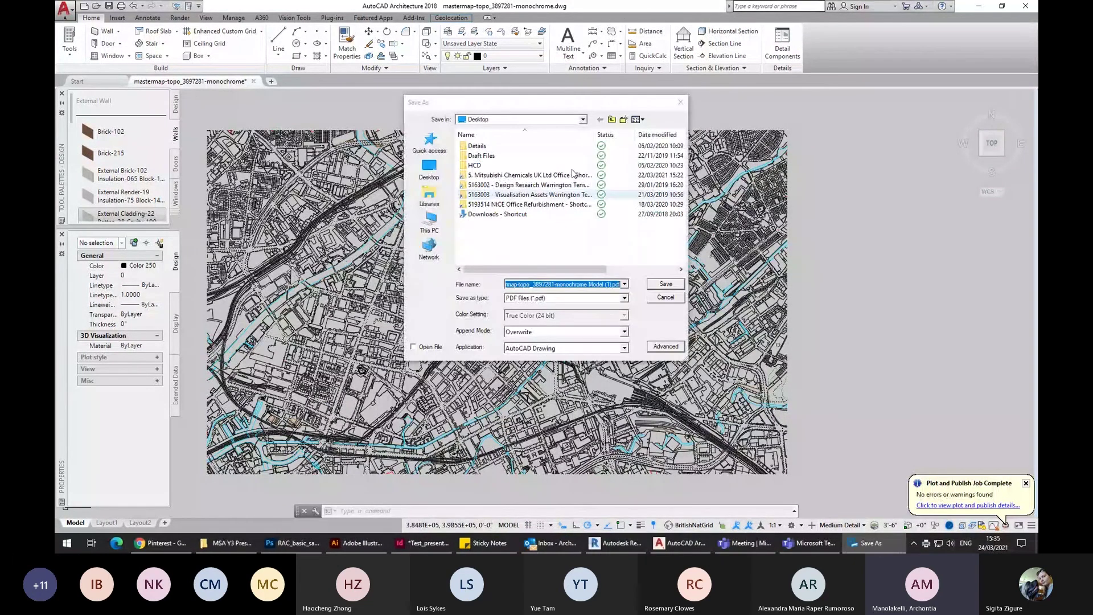
click(429, 222)
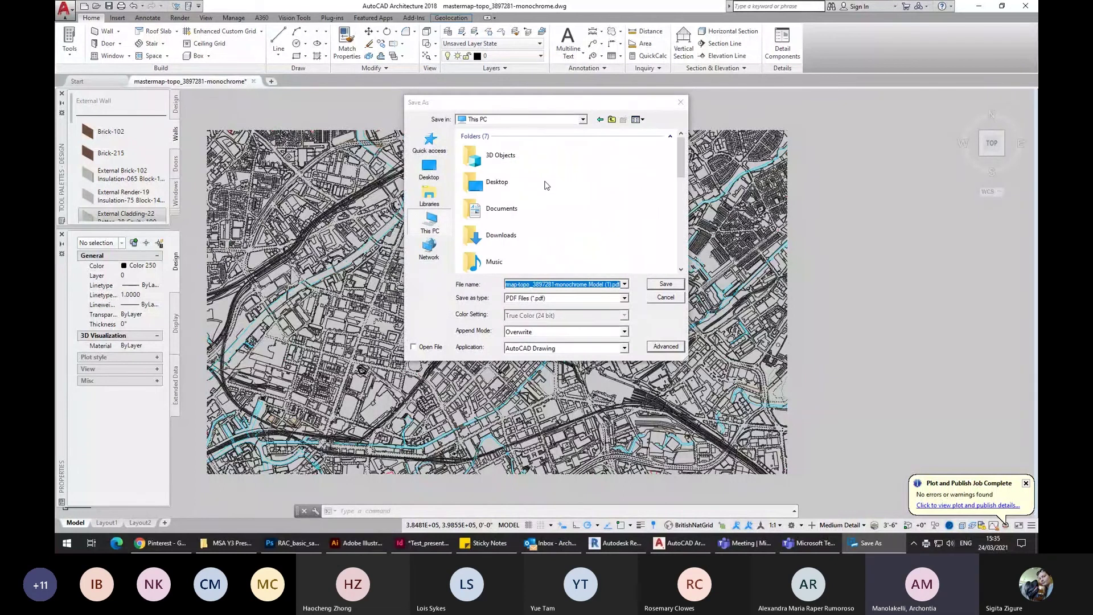
scroll(545, 185, down, 8)
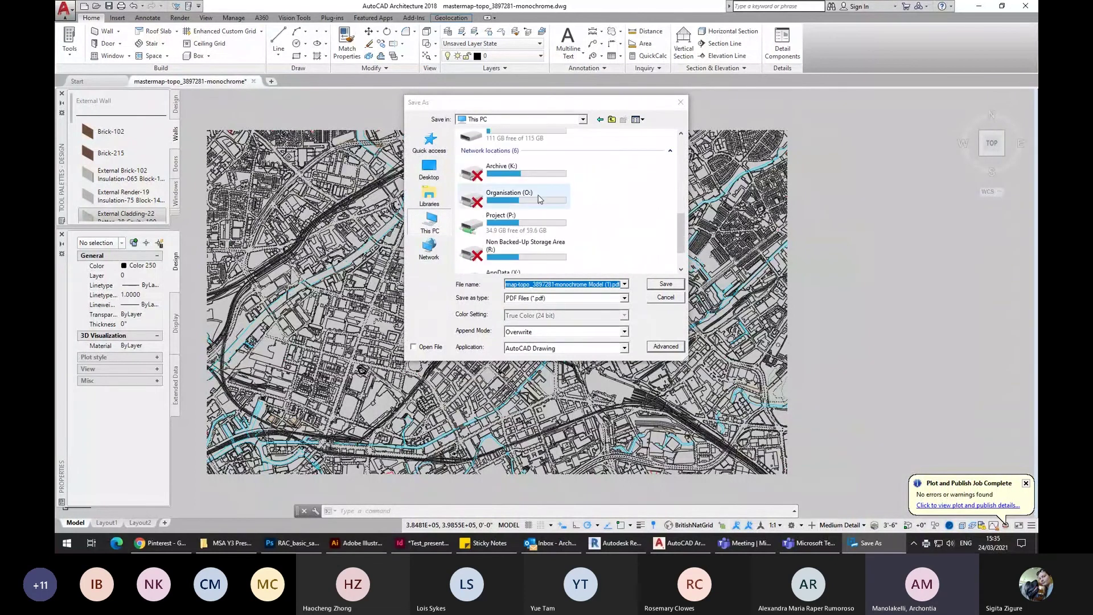
scroll(540, 199, down, 2)
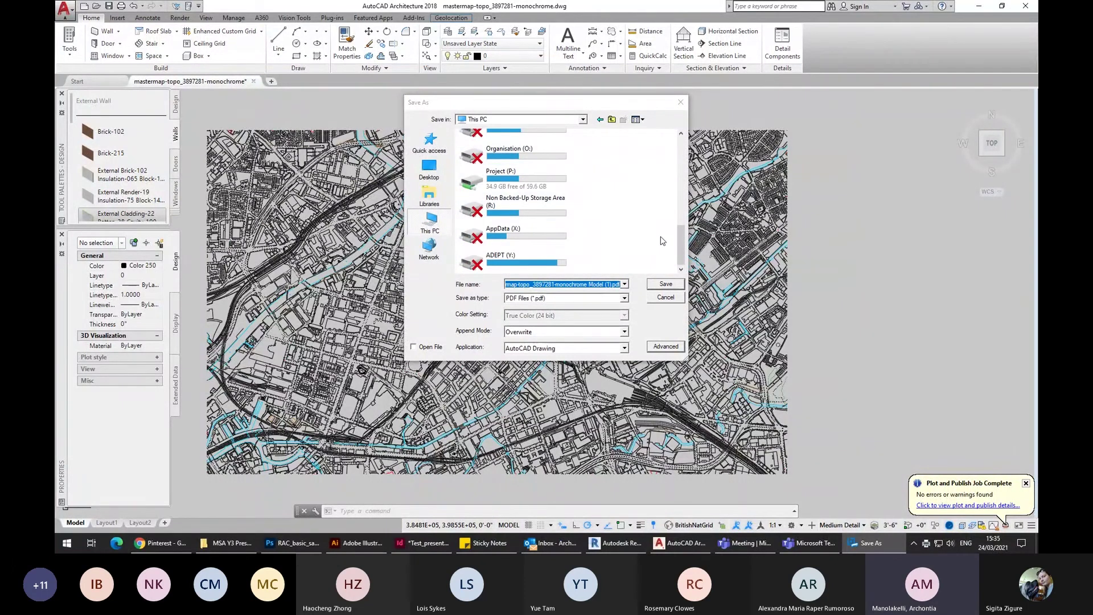
drag(681, 245, 681, 207)
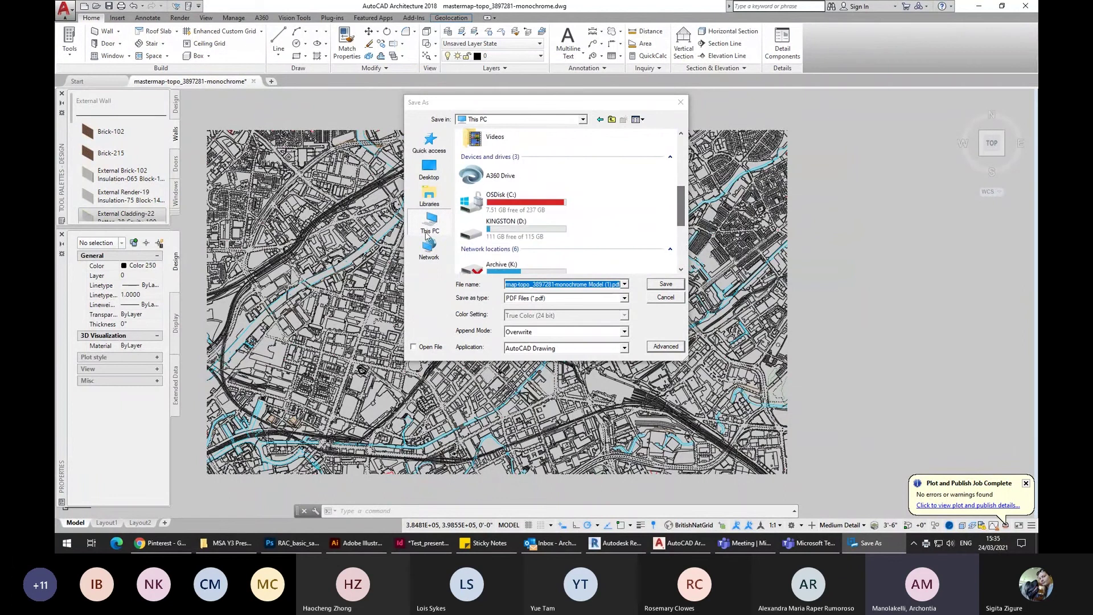
double_click(503, 228)
scroll(543, 207, down, 3)
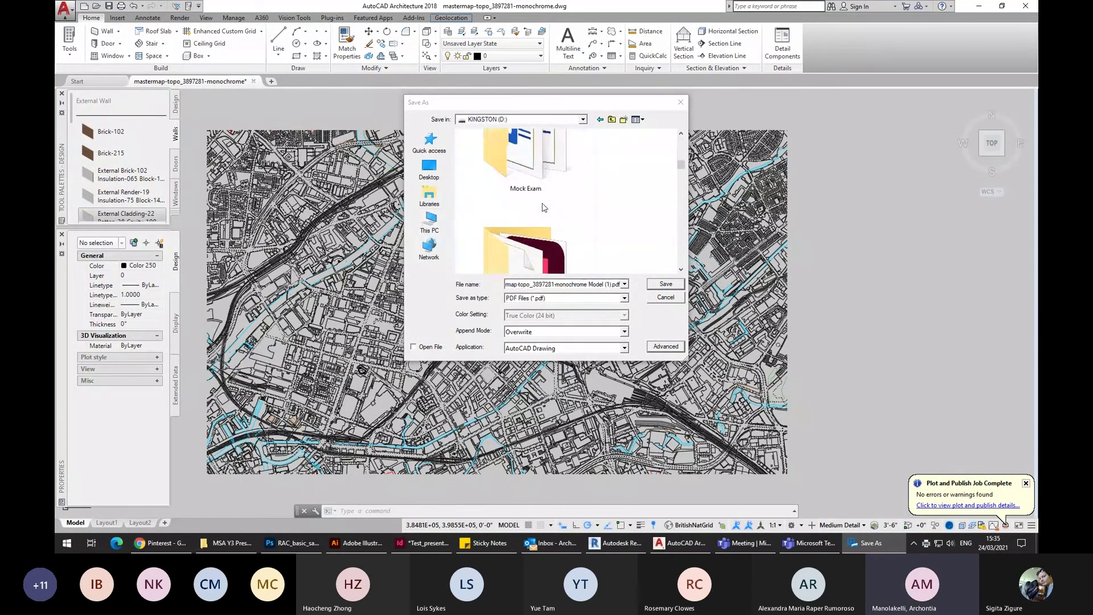
scroll(542, 204, down, 2)
double_click(542, 203)
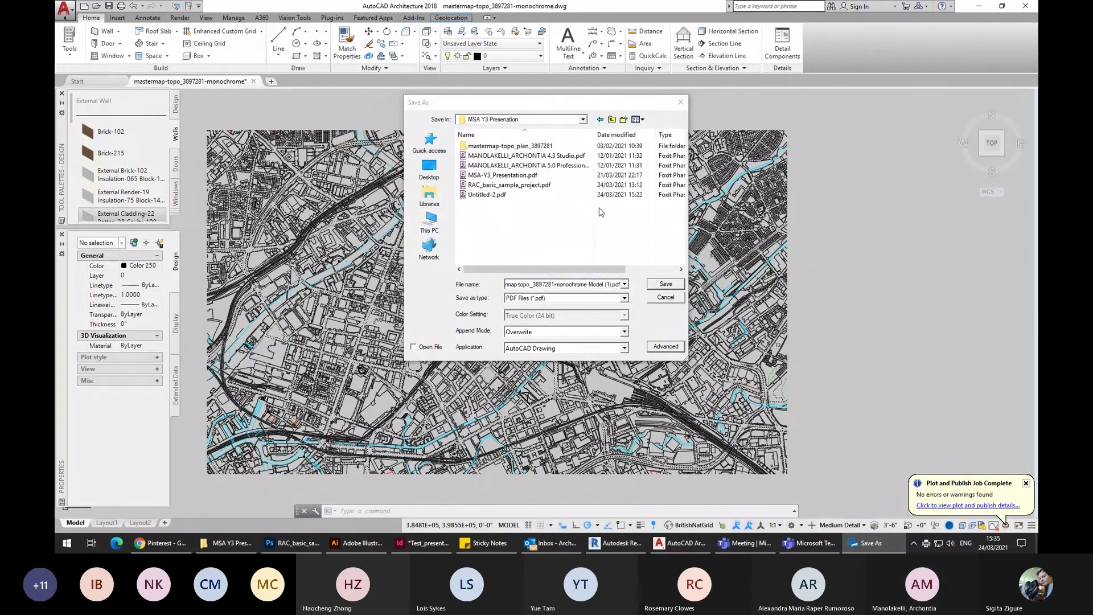
click(673, 287)
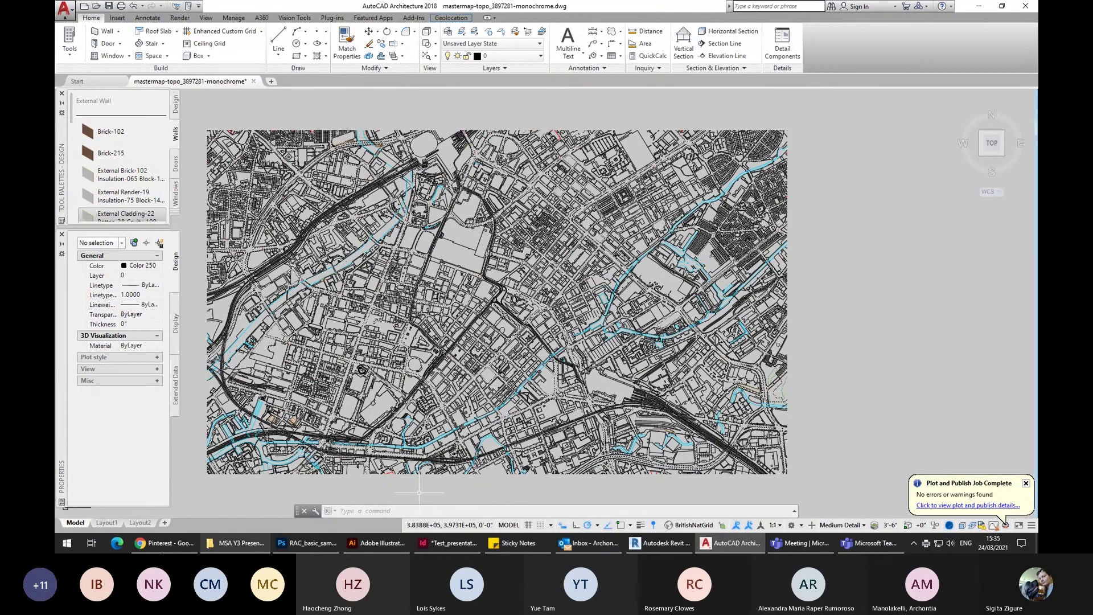
Switch to File Explorer and open mastermap-topo_3897281-monochrome Model (1).pdf from the MSA Y3 Presenation folder in Illustrator.
click(222, 545)
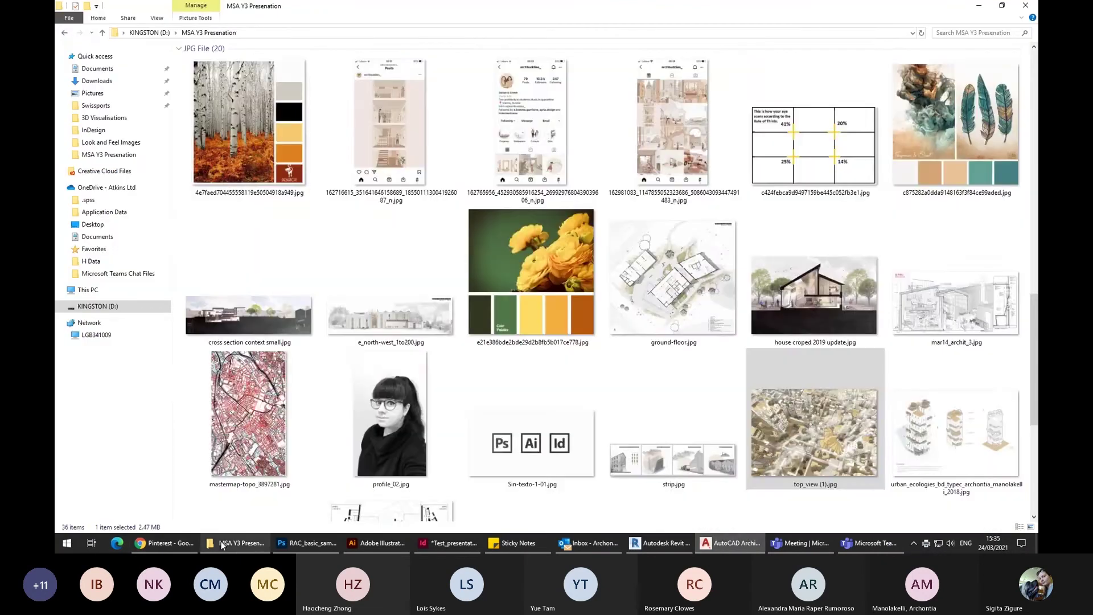
scroll(634, 317, down, 5)
scroll(635, 316, up, 7)
scroll(635, 317, up, 6)
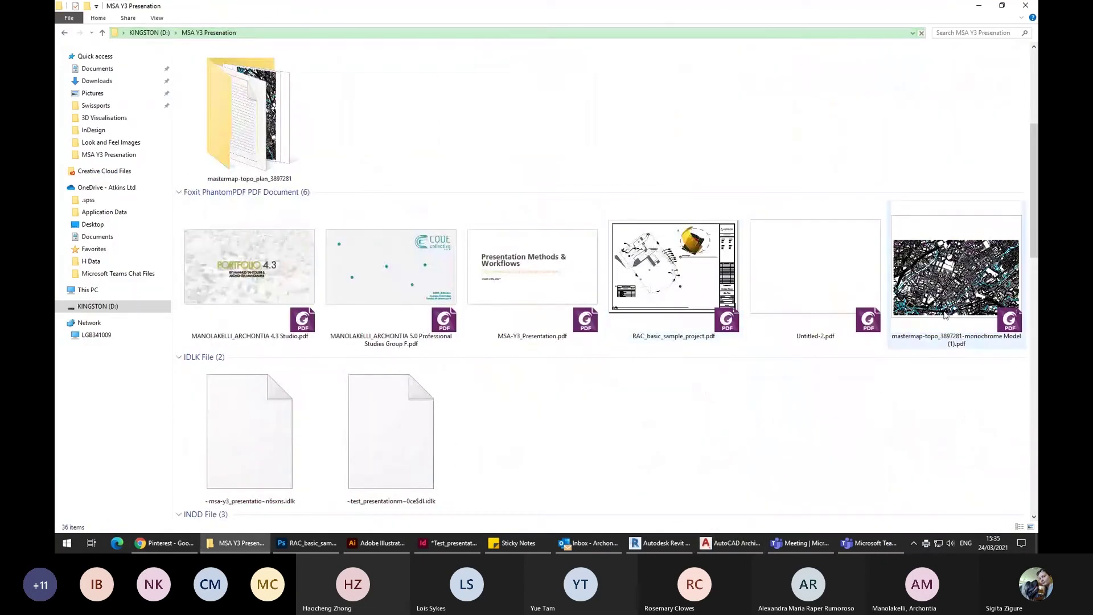
click(969, 215)
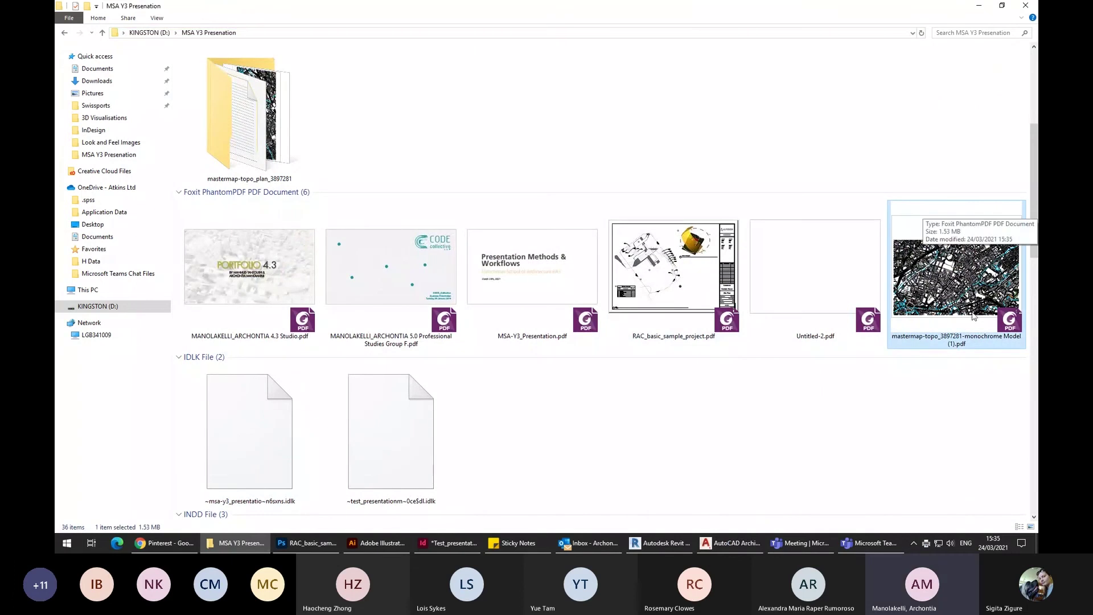
drag(977, 275, 477, 274)
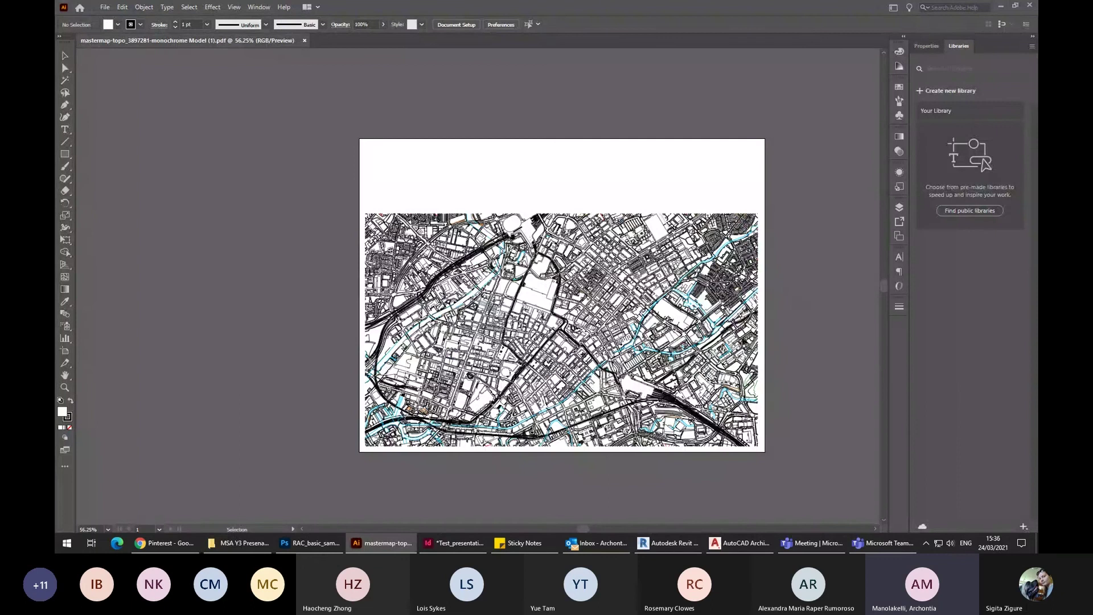
Open mastermap-topo_3897281.pdf from the mastermap-topo_plan_3897281 folder in Illustrator as a separate document and dismiss the missing fonts notice.
click(248, 543)
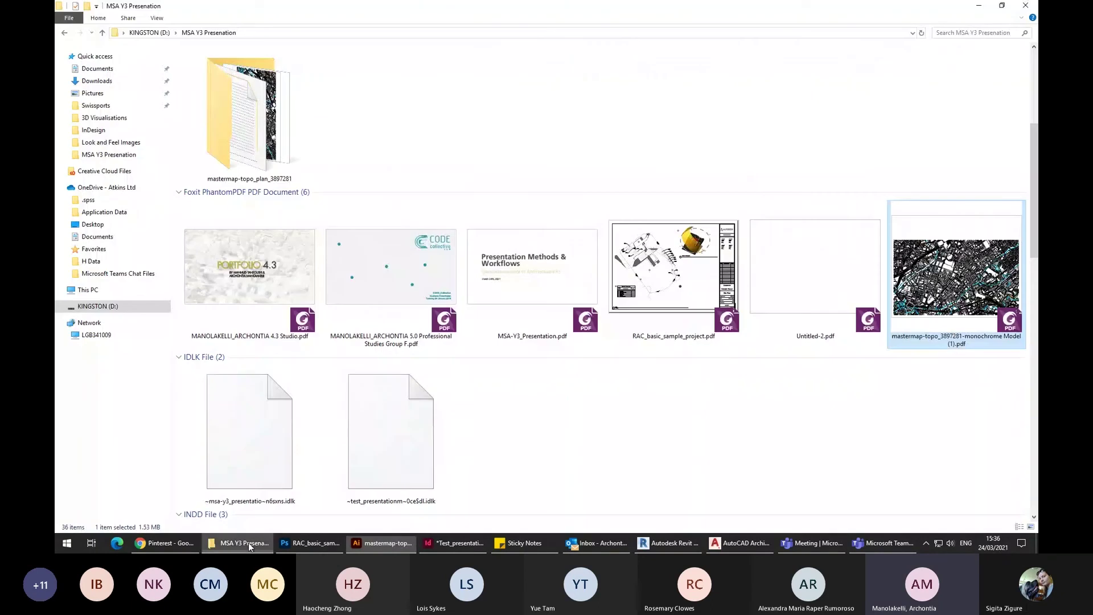
scroll(622, 330, up, 10)
scroll(623, 330, down, 10)
scroll(569, 296, up, 3)
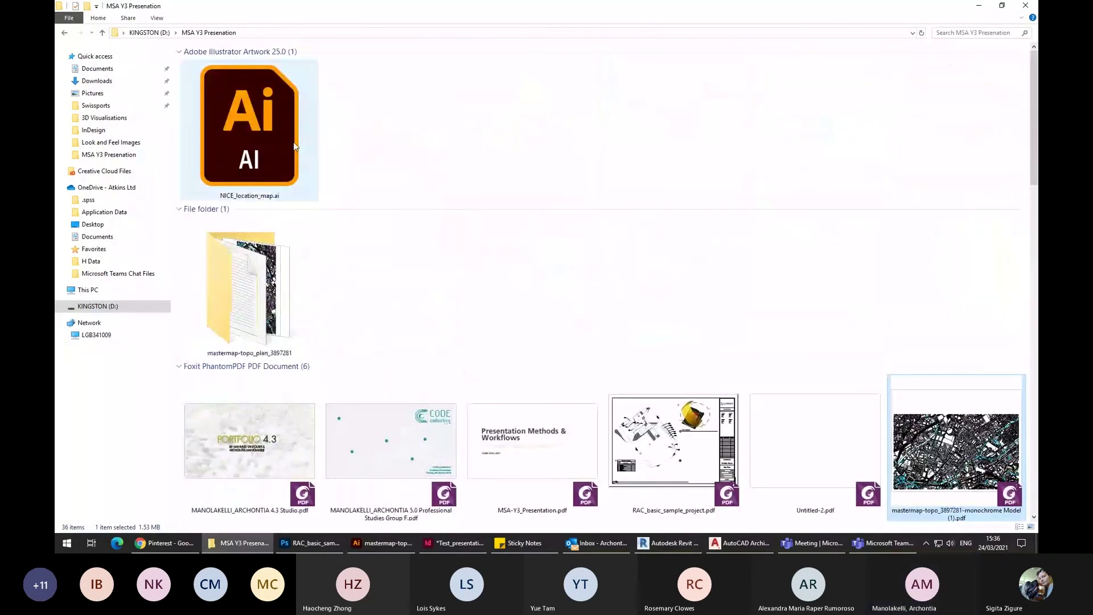
double_click(245, 284)
click(527, 113)
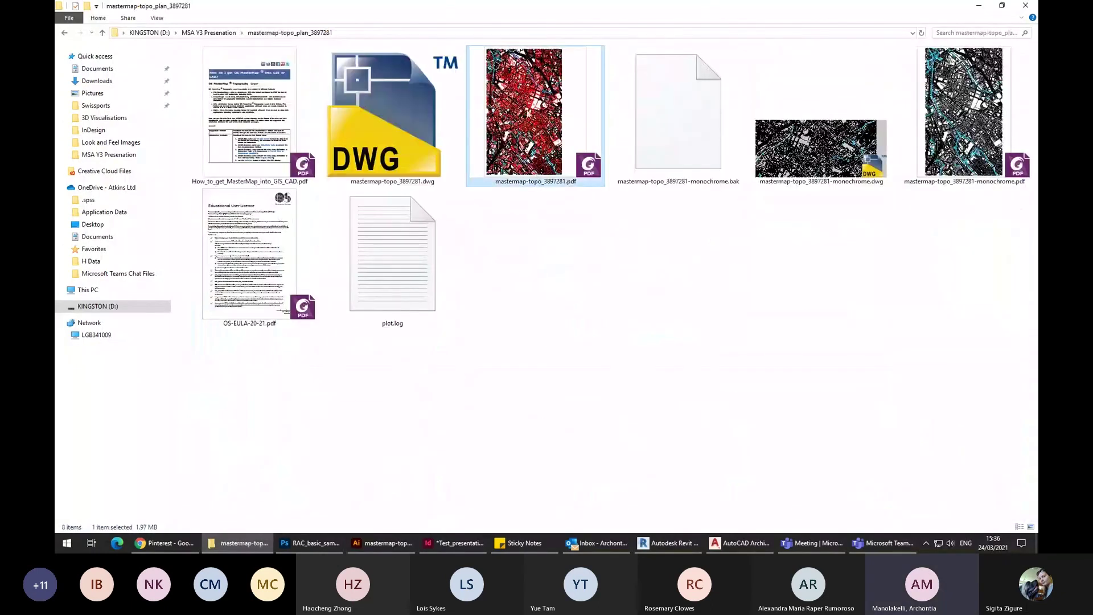
drag(514, 156, 544, 237)
drag(512, 137, 432, 38)
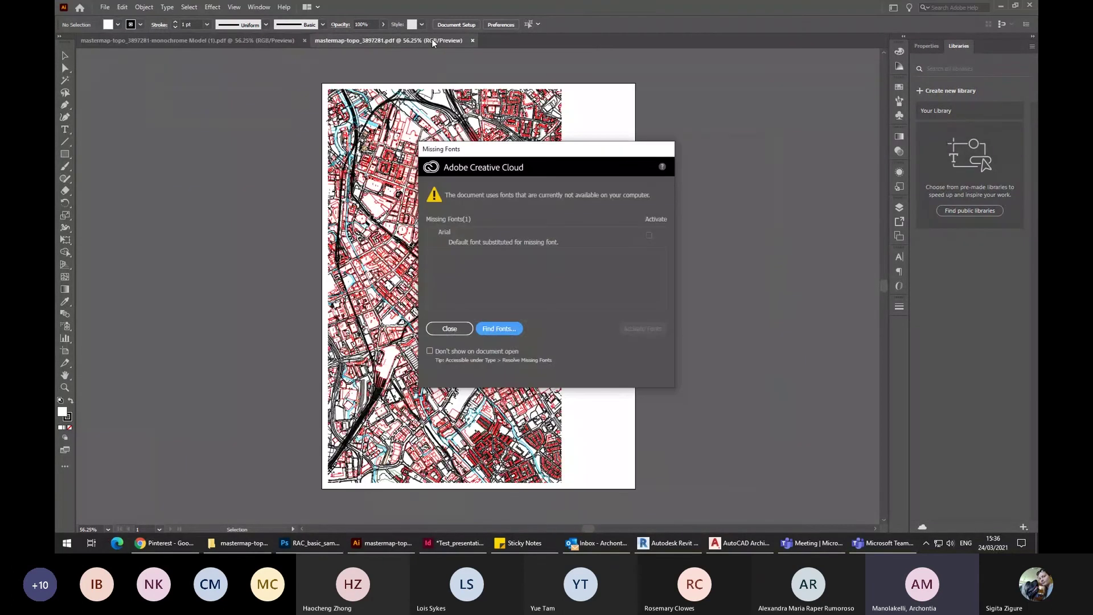
click(452, 328)
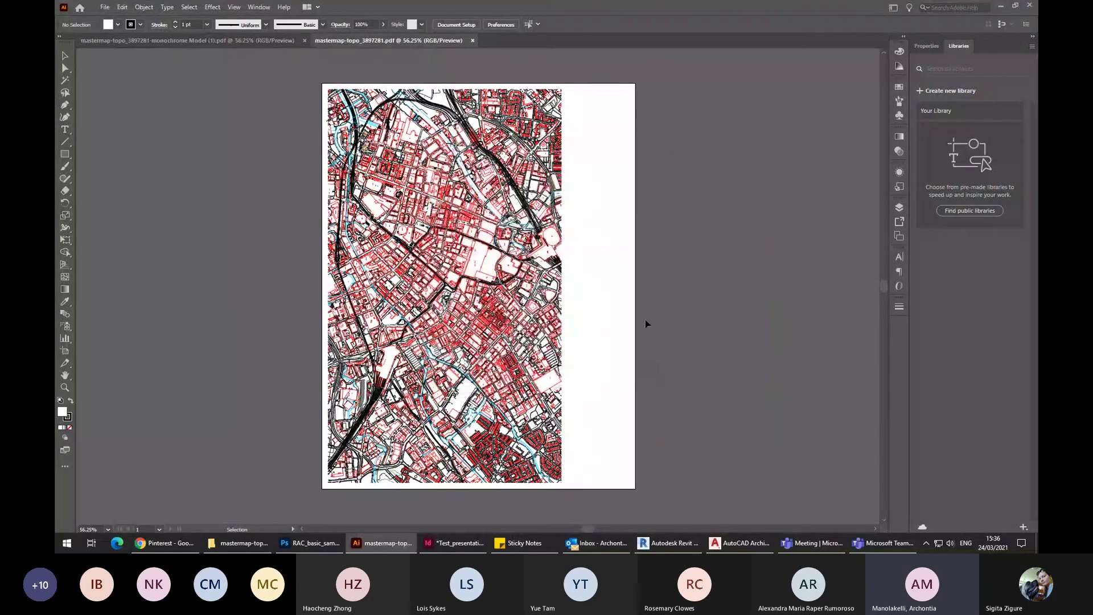
key(ctrl+plus)
key(ctrl+plus)
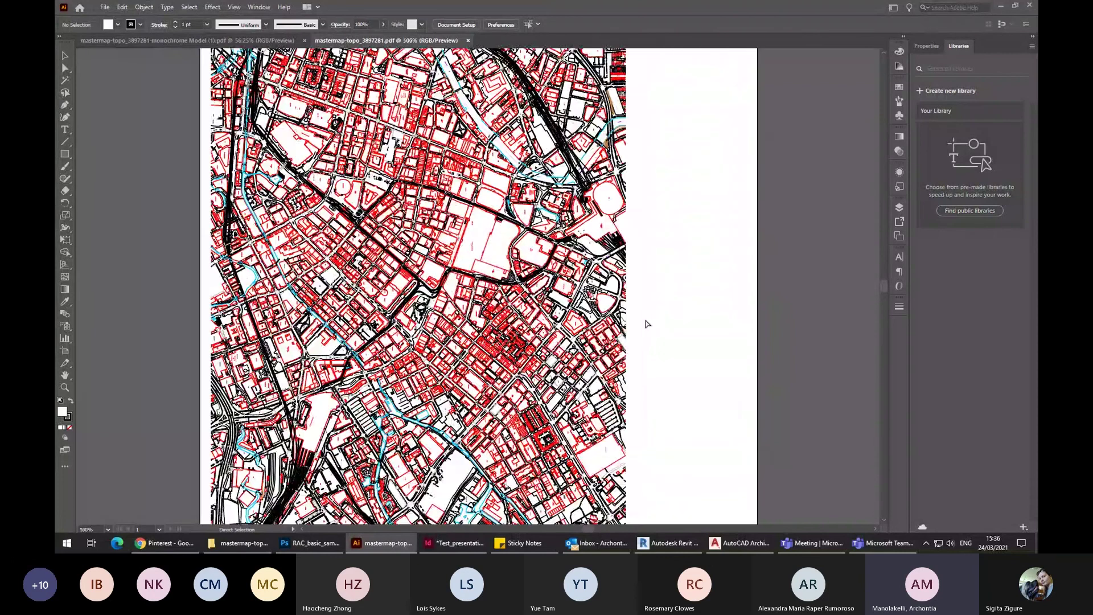
key(ctrl+plus)
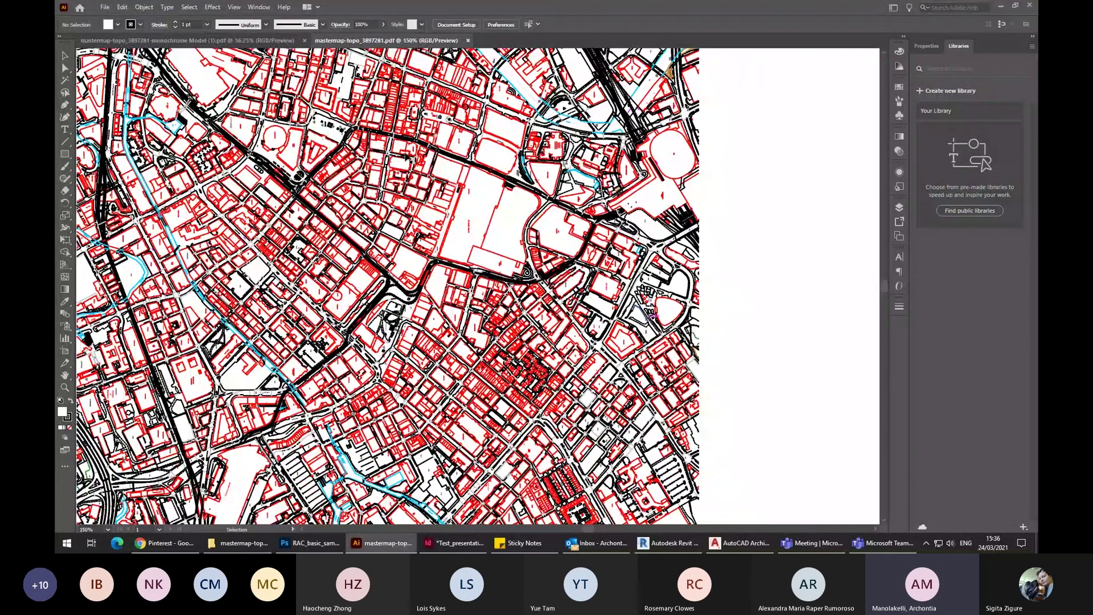
key(ctrl+plus)
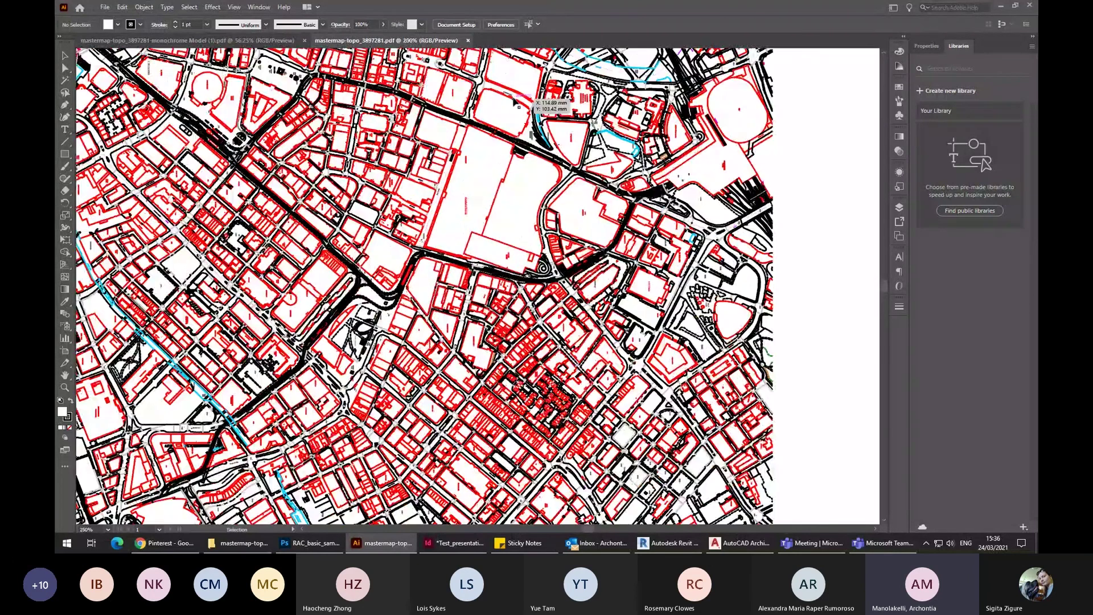
key(ctrl+plus)
key(ctrl+plus)
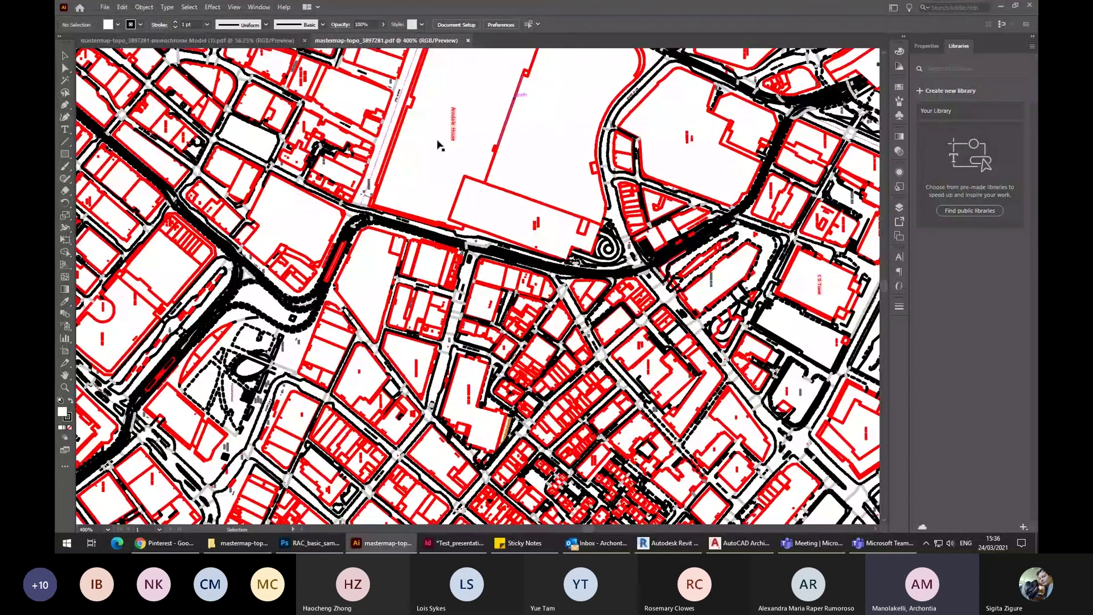
double_click(440, 221)
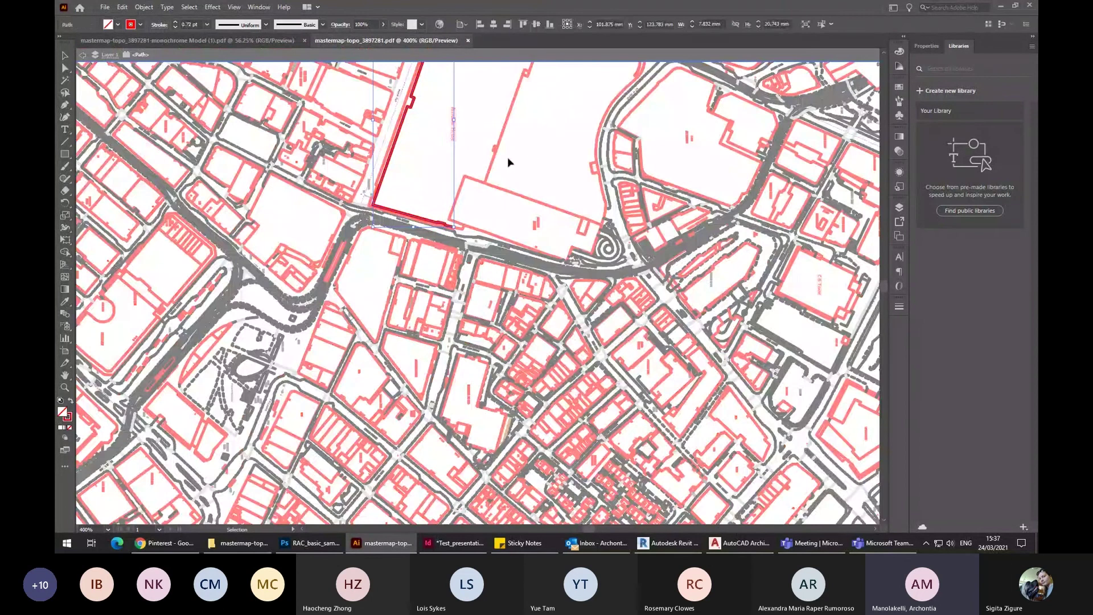
key(Escape)
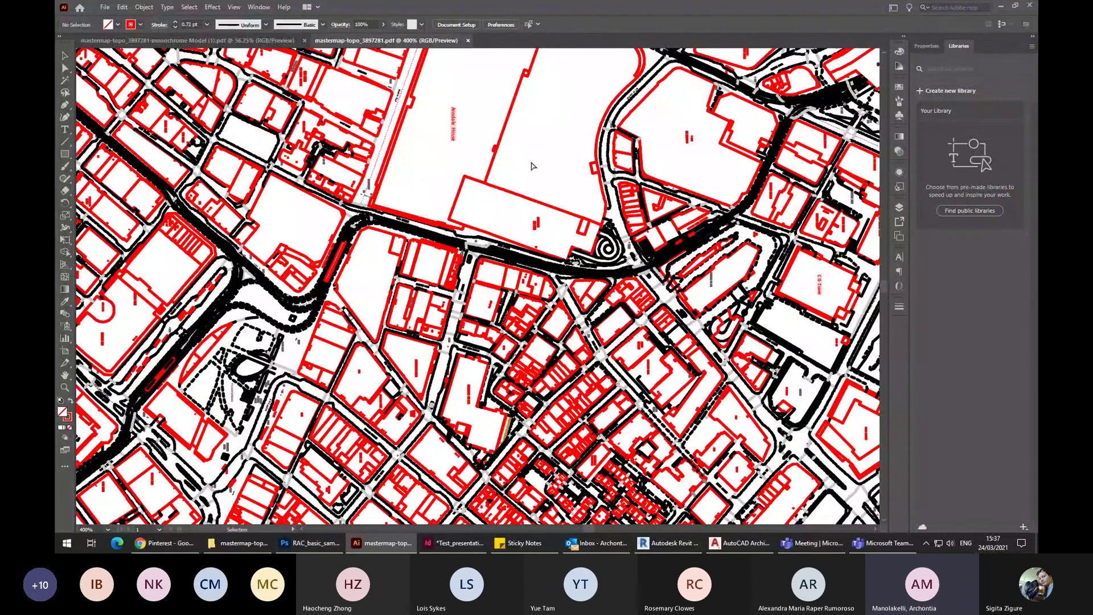
Activate the Direct Selection tool for picking individual paths in the coloured map.
key(ctrl+minus)
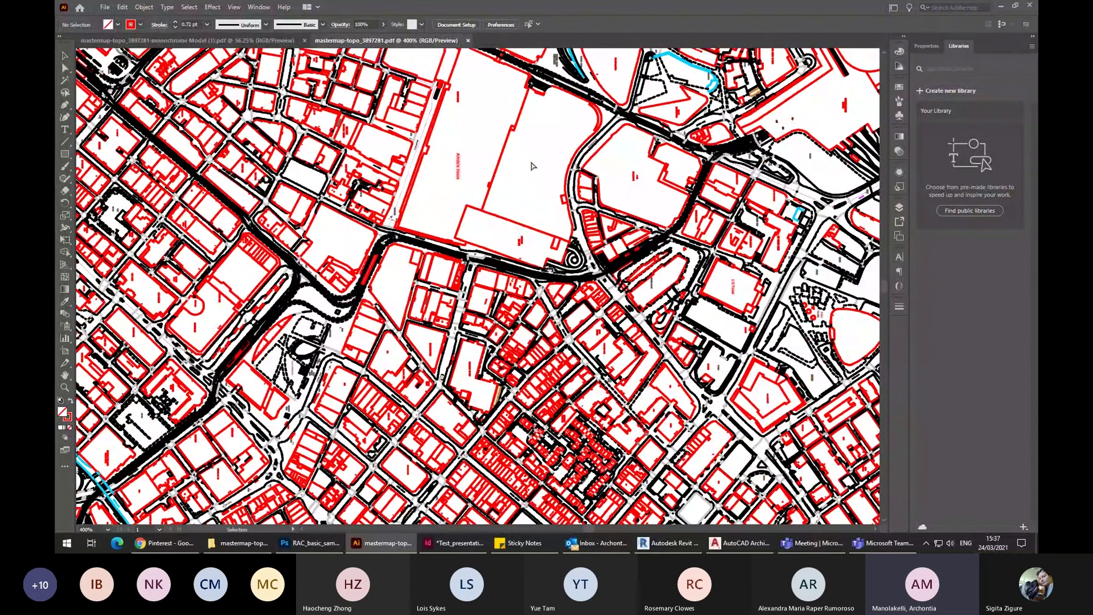
key(ctrl+minus)
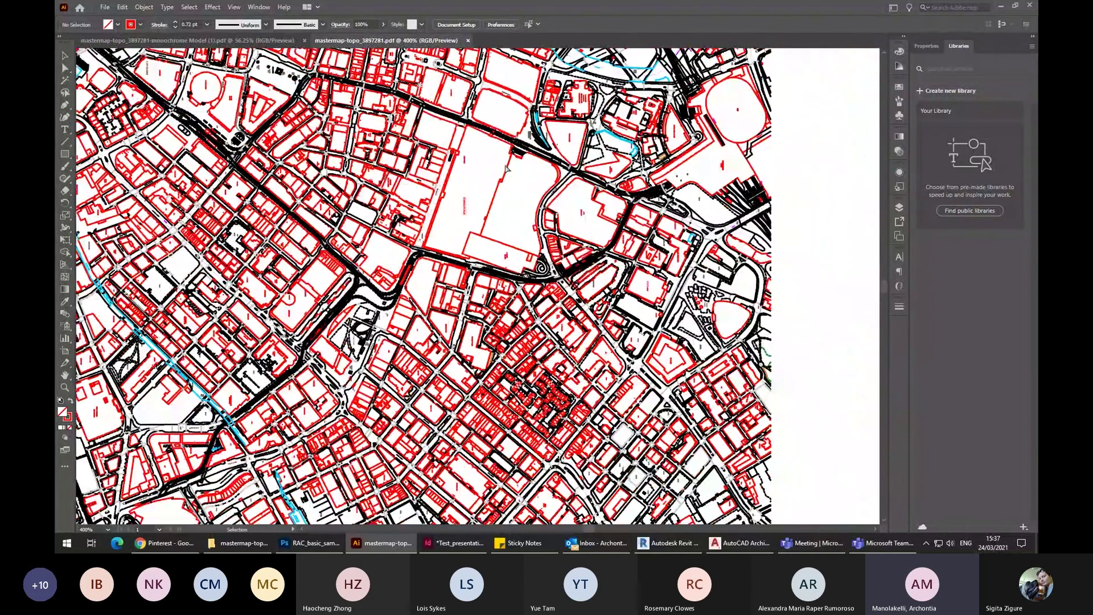
key(ctrl+minus)
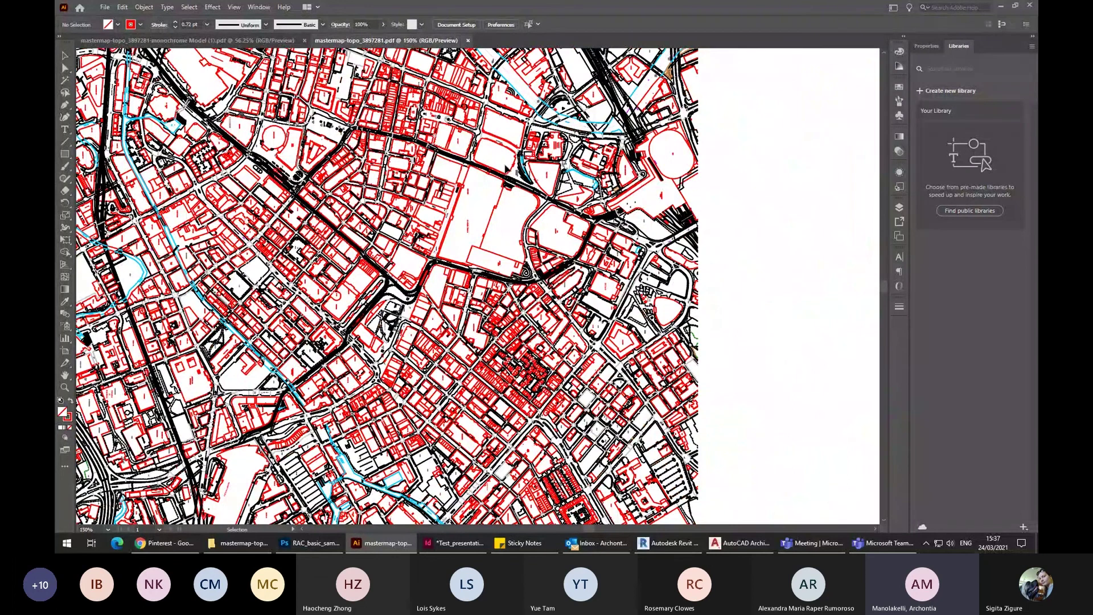
key(a)
key(ctrl+minus)
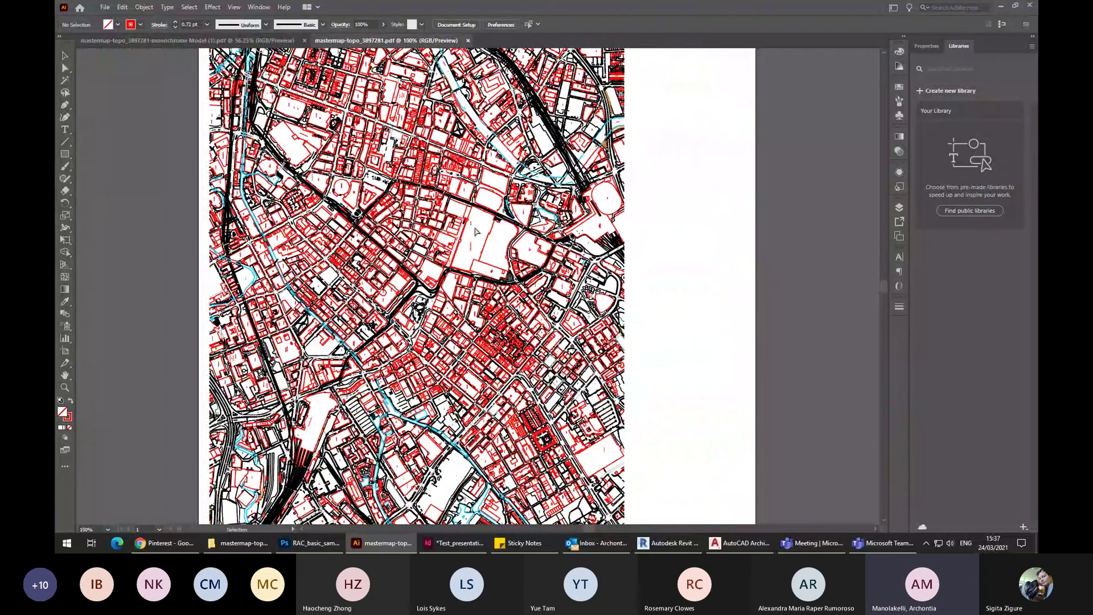
key(ctrl+plus)
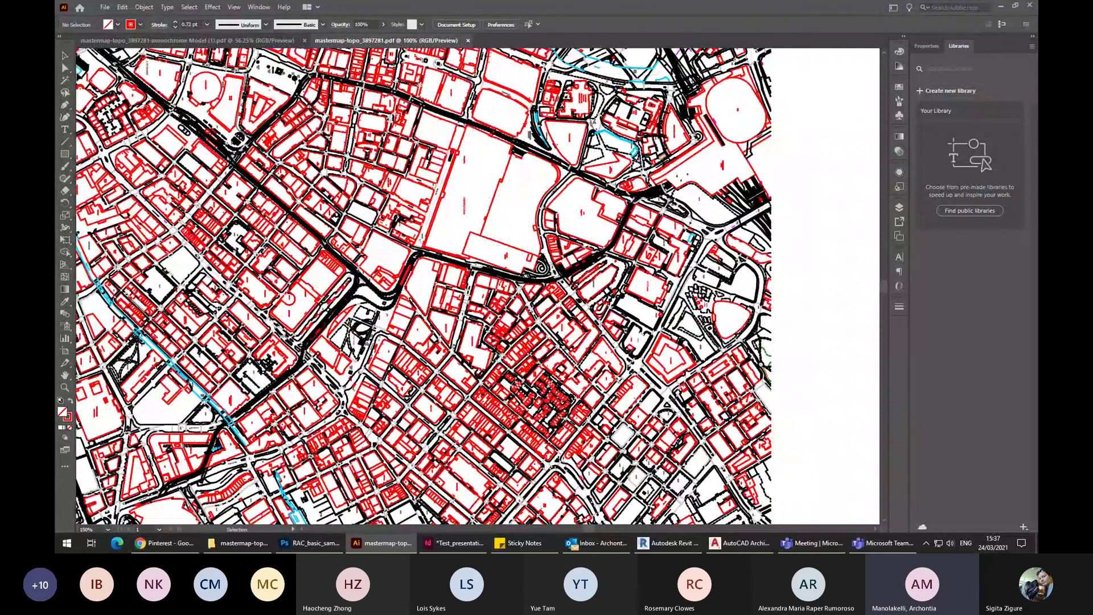
click(65, 69)
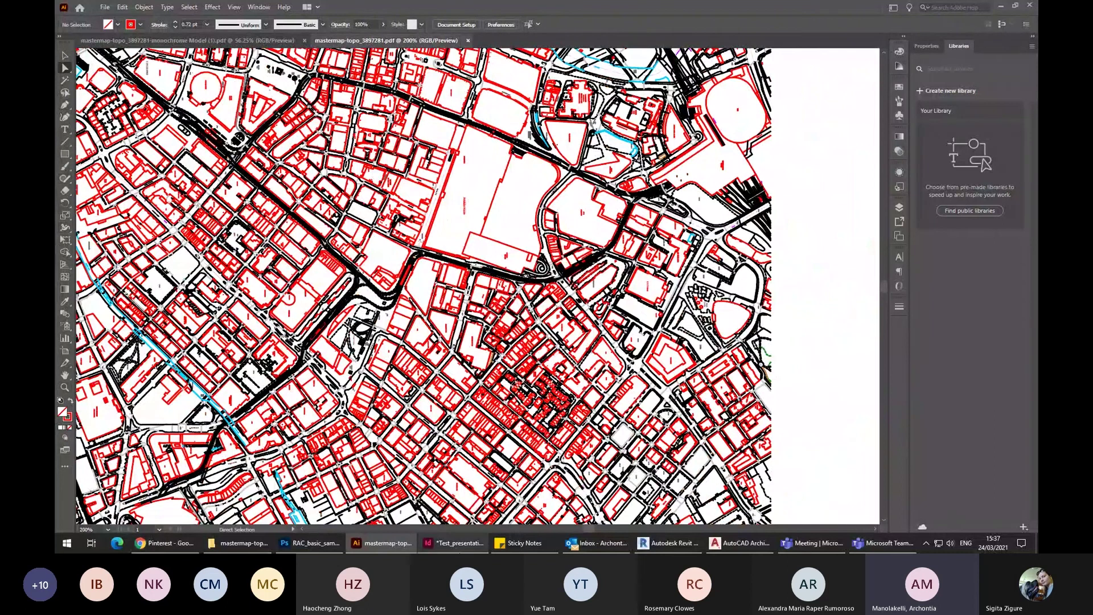
click(455, 543)
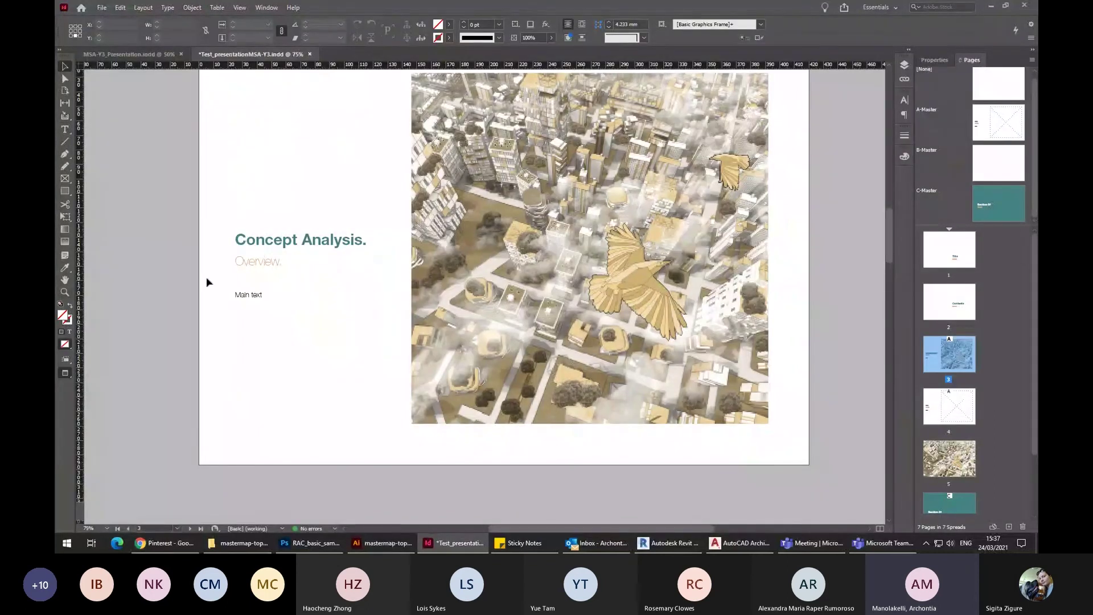
mouse_move(377, 549)
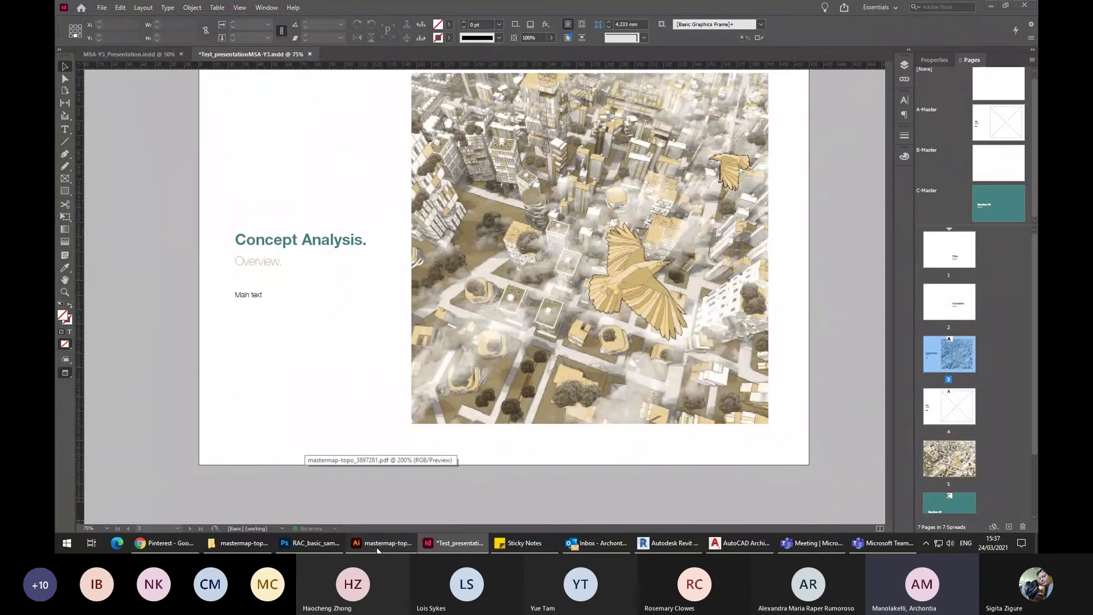
click(377, 548)
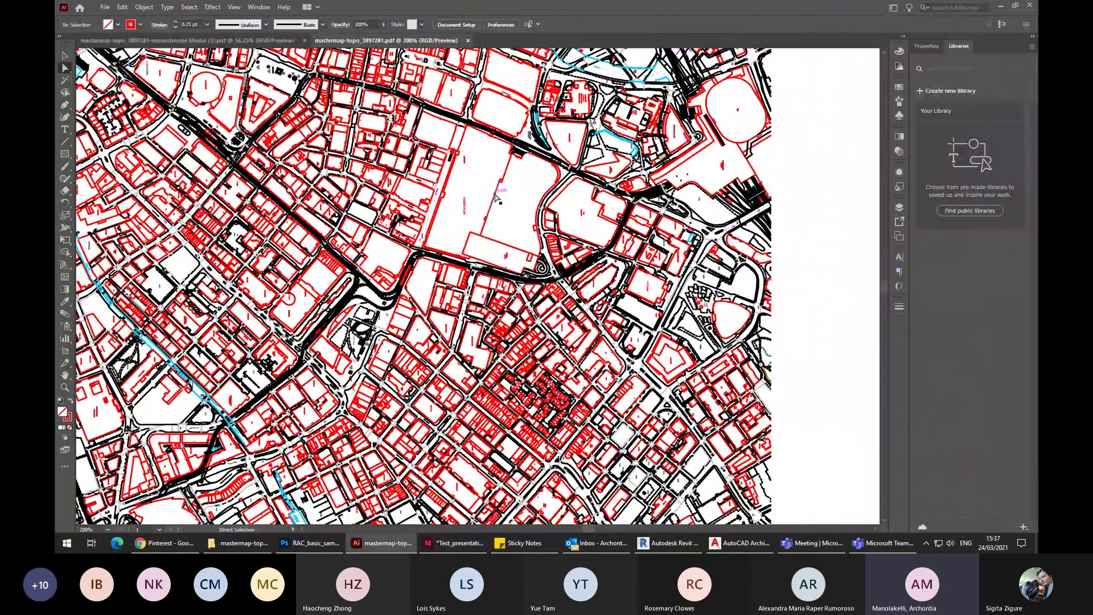
Pick a red path near the map's central block and select all paths with the same fill and stroke.
click(495, 197)
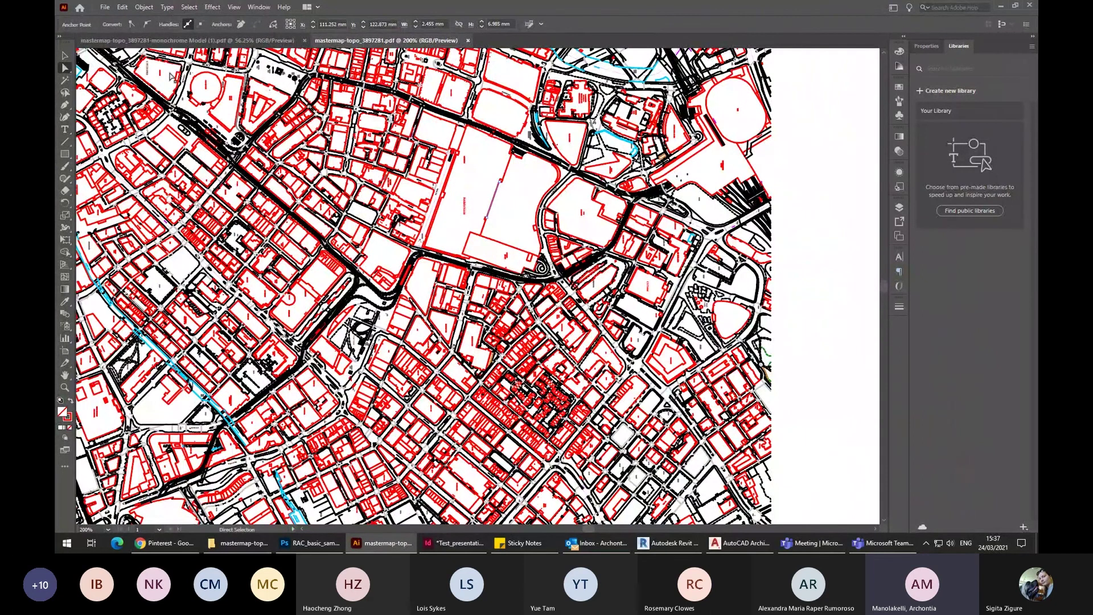
click(189, 7)
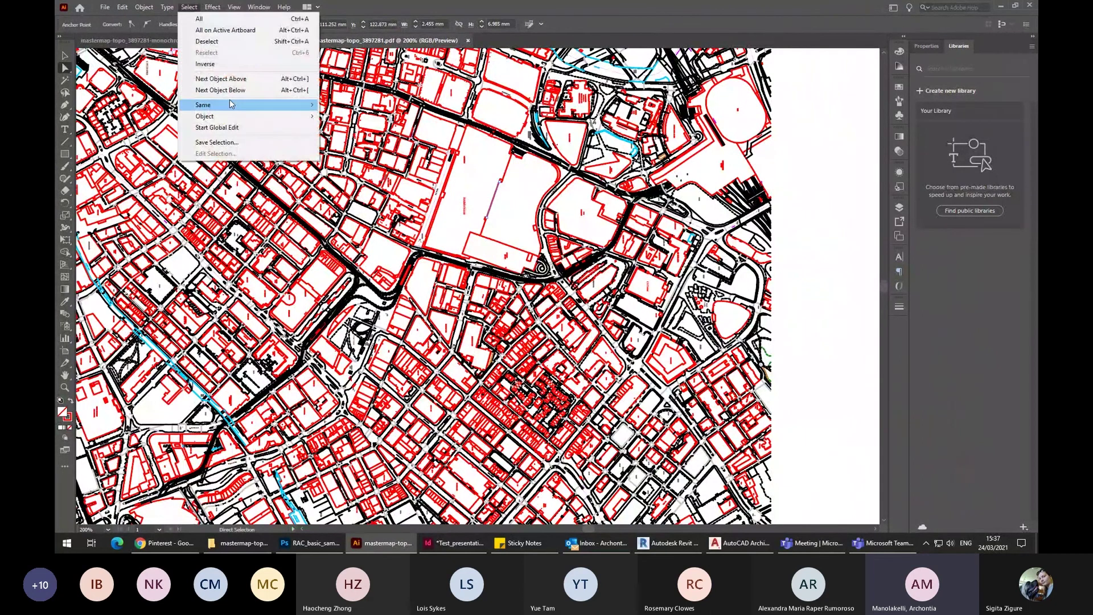
mouse_move(231, 104)
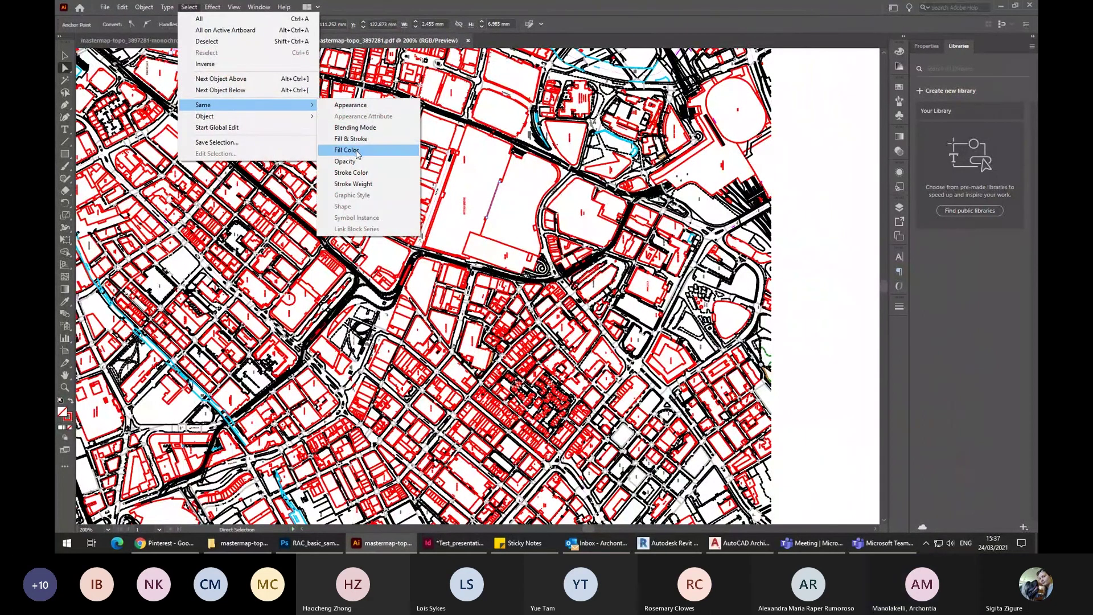
click(371, 140)
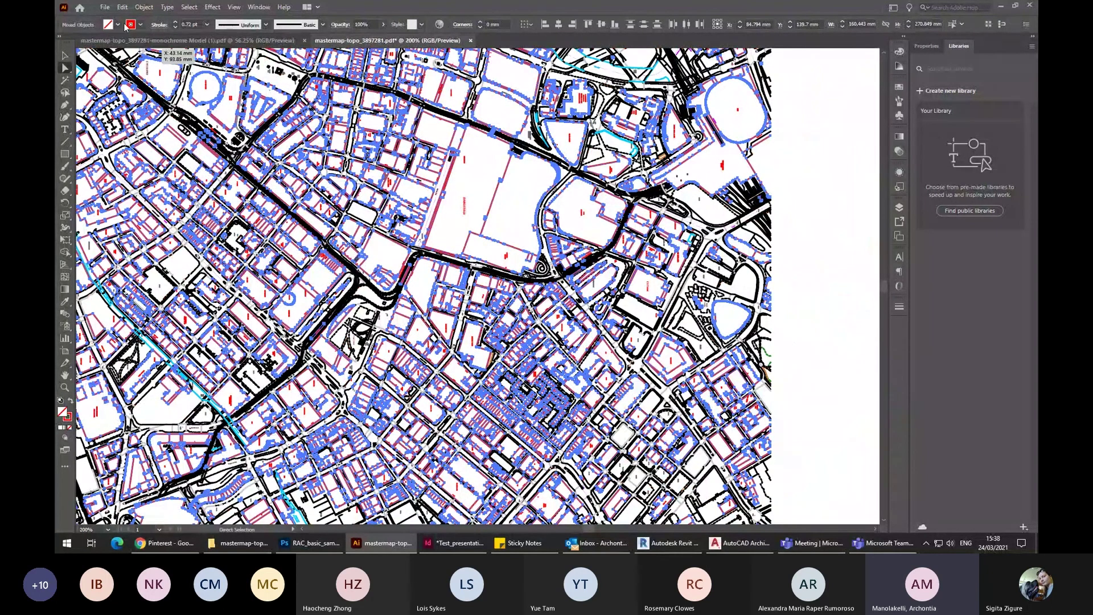
Set the stroke weight of the selected red lines to 8 pt.
click(140, 25)
click(207, 24)
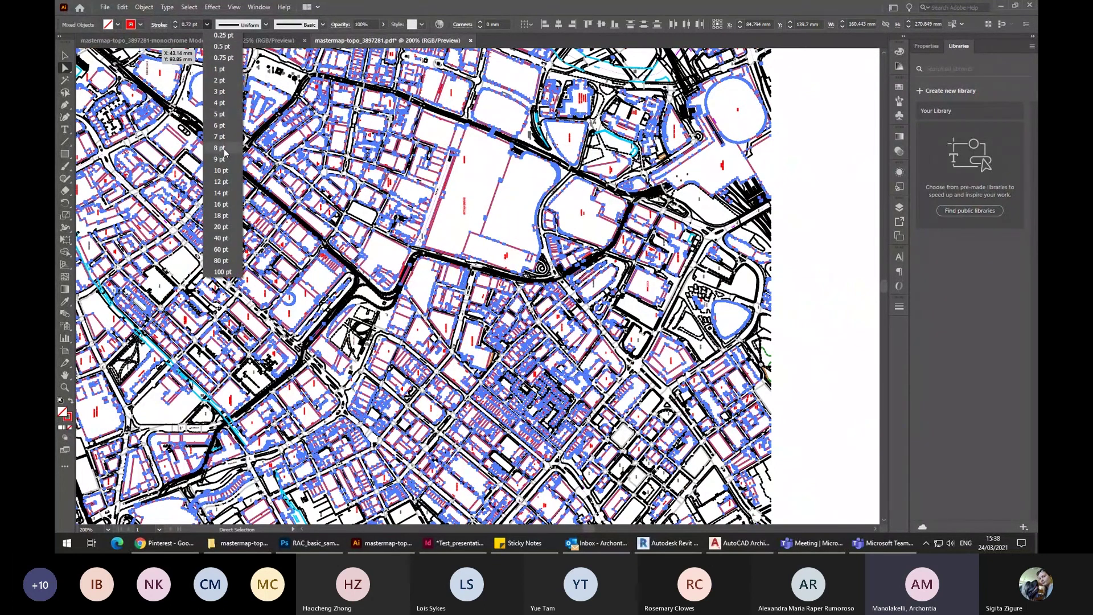
click(490, 168)
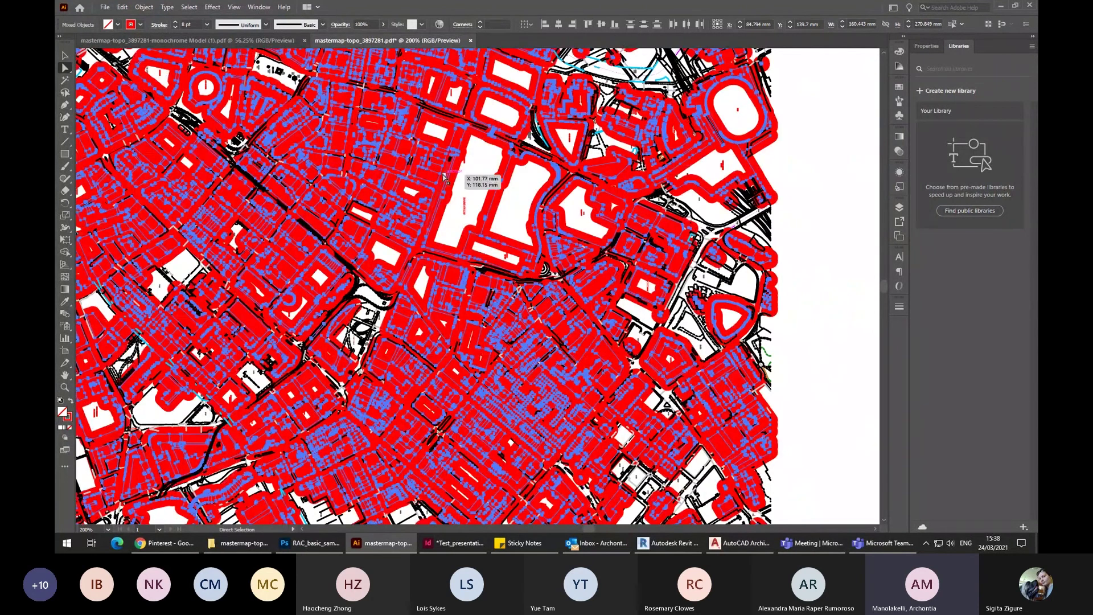
Reduce the stroke weight of the selected red lines to 0.5 pt and deselect them.
click(207, 26)
click(230, 48)
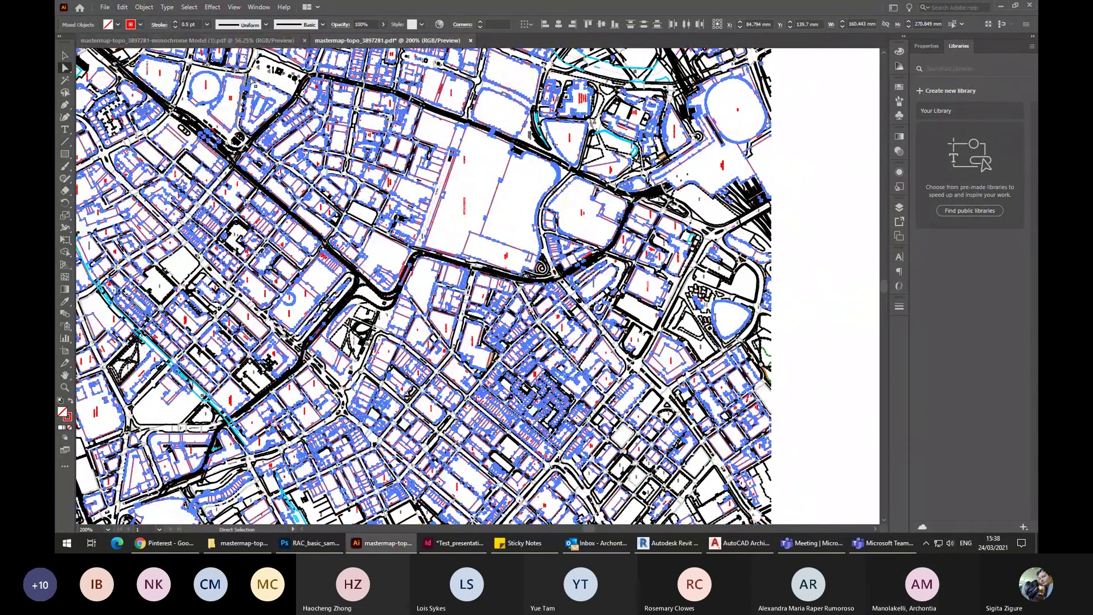
key(v)
click(782, 222)
key(ctrl+minus)
key(ctrl+minus)
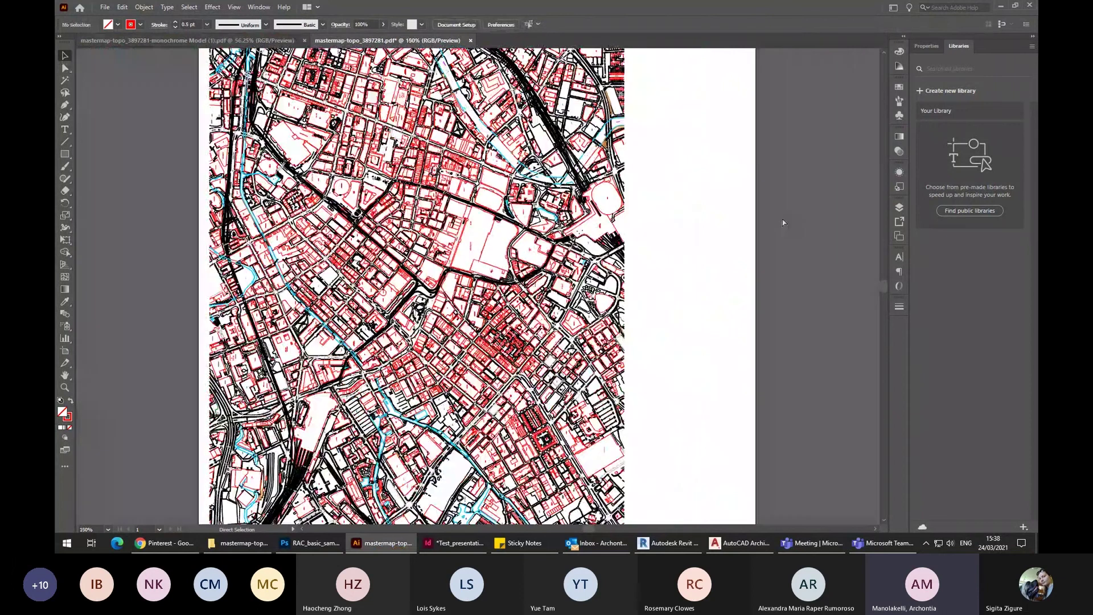
key(ctrl+minus)
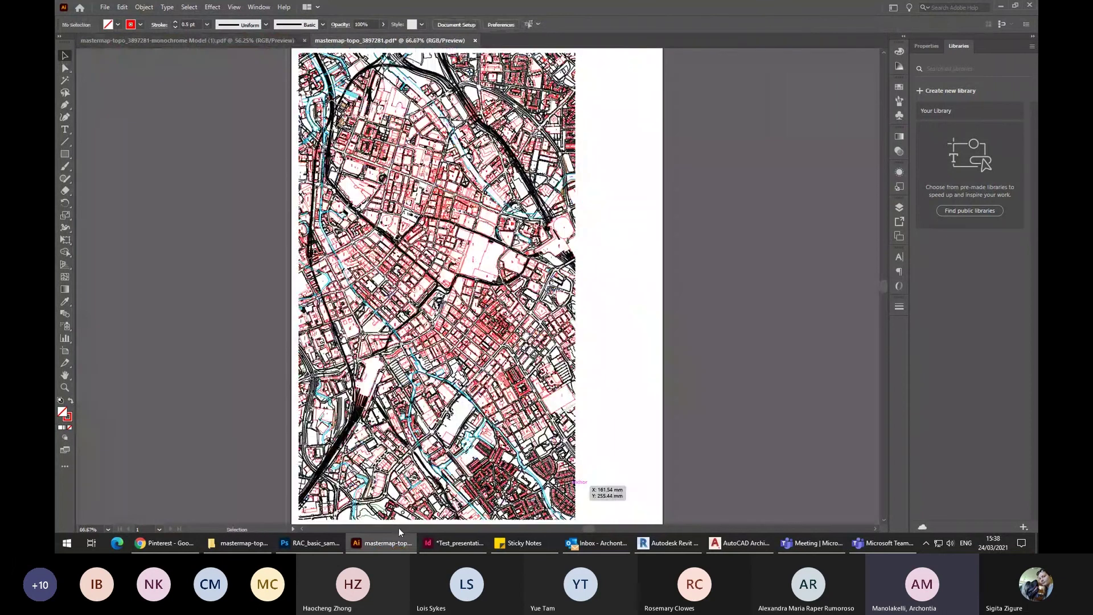
Copy the five colour palette squares from the A-Master page in InDesign and paste them into the coloured map in Illustrator.
click(454, 542)
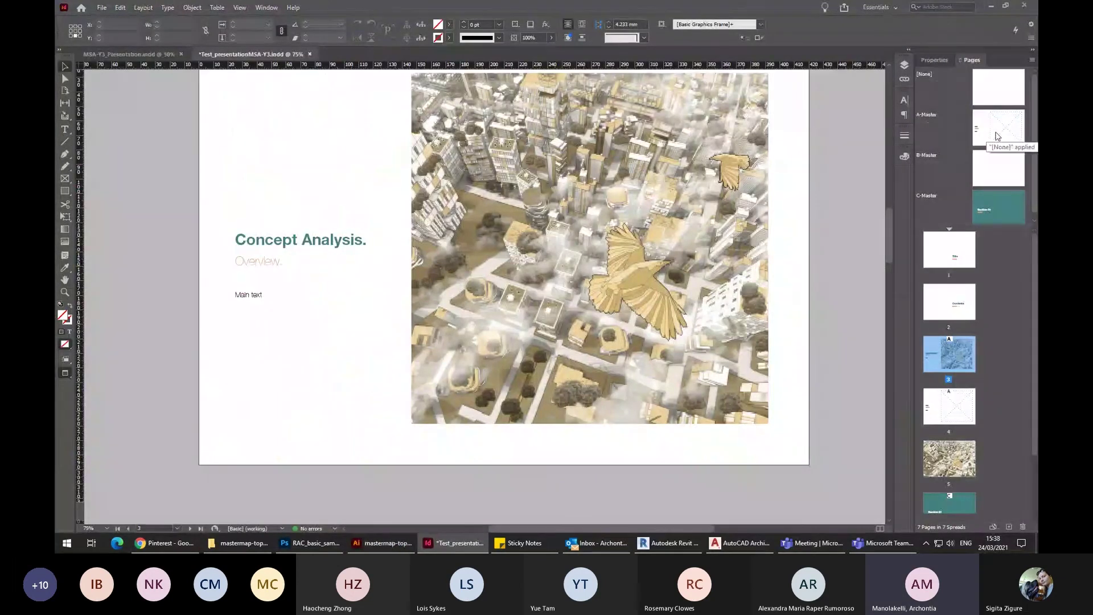
double_click(999, 124)
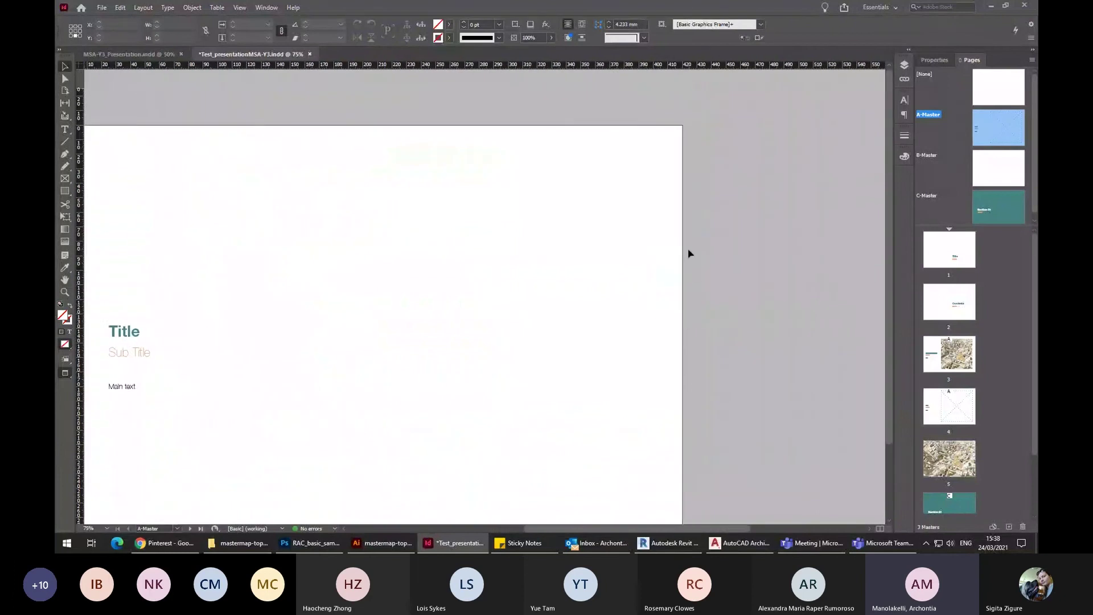
click(664, 115)
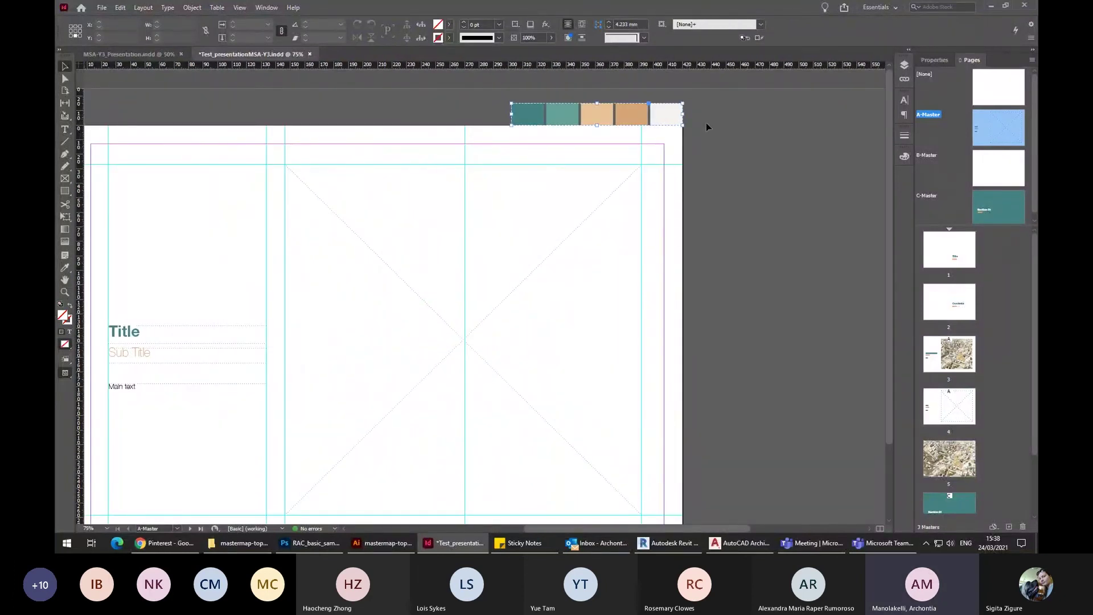
click(376, 542)
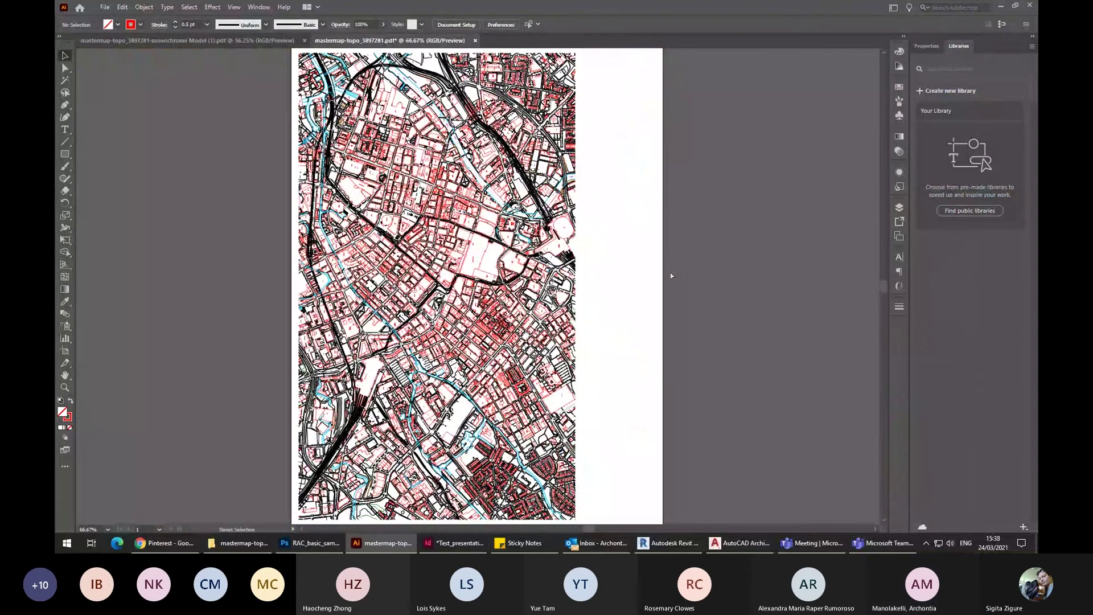
key(ctrl+v)
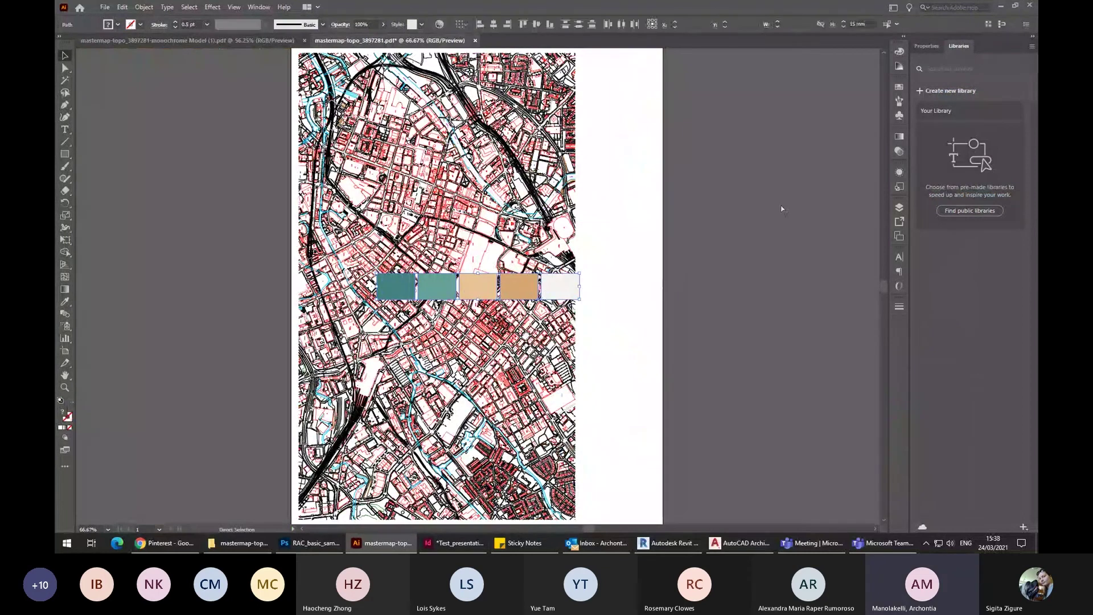
click(65, 56)
click(493, 300)
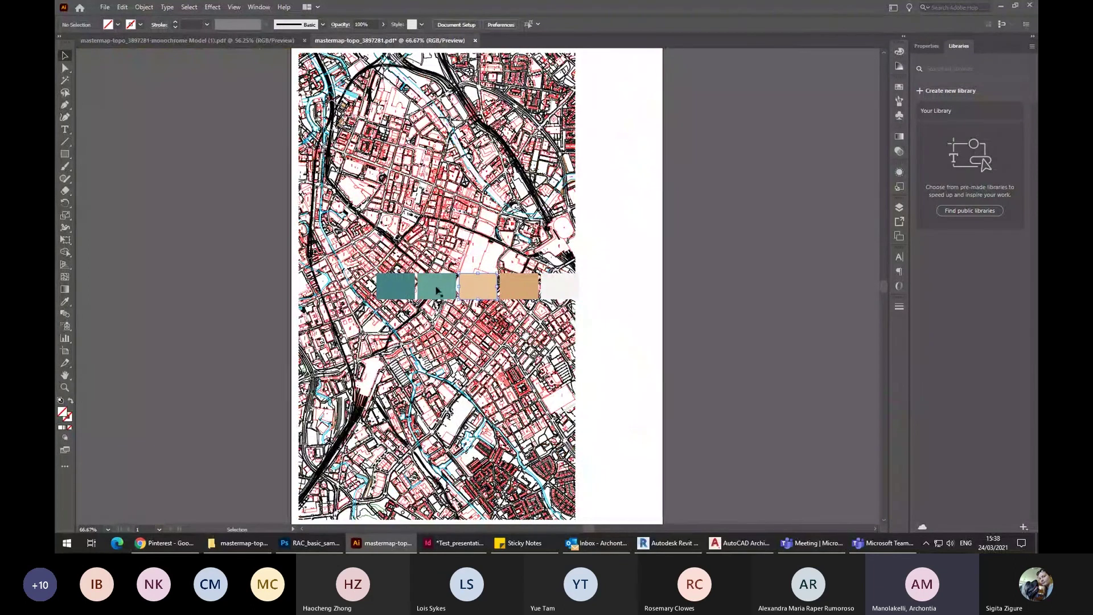
click(561, 290)
shift+click(561, 291)
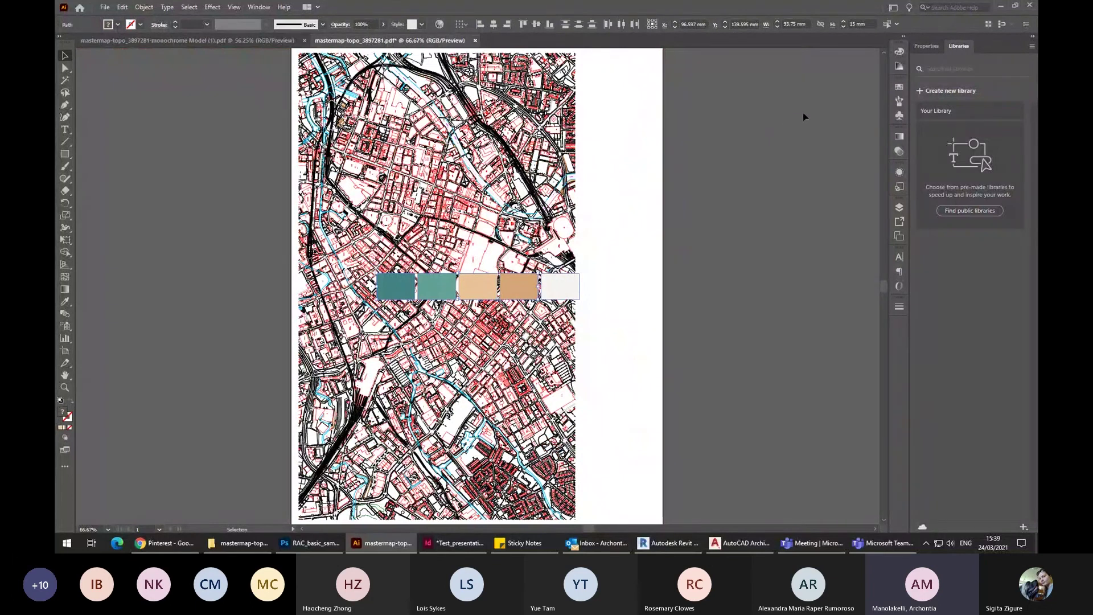
drag(561, 286, 743, 186)
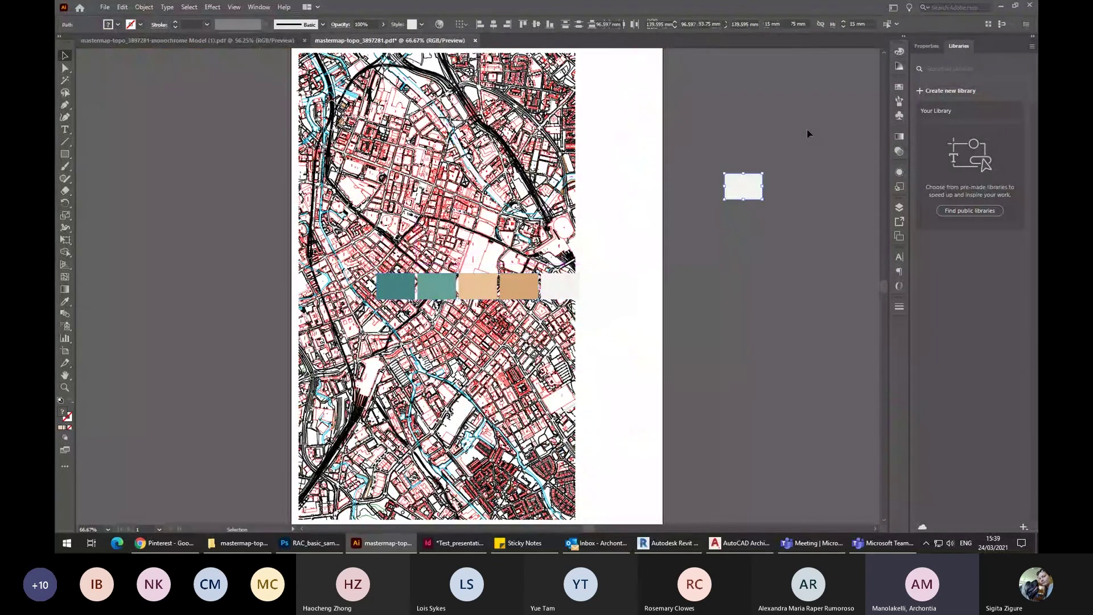
click(808, 133)
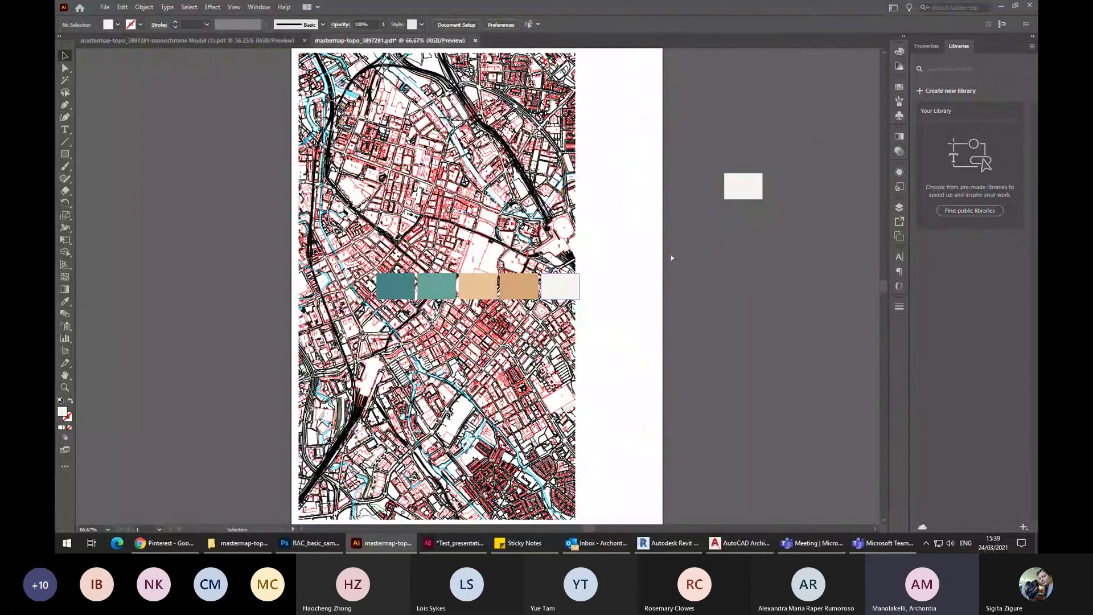
key(ctrl+z)
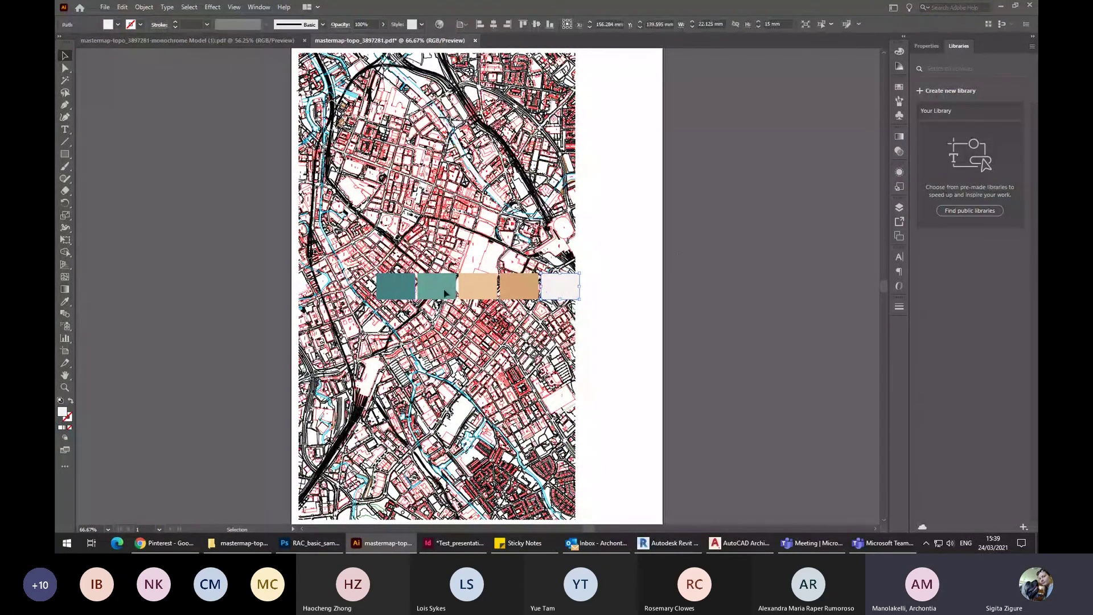
Place copies of the dark teal, light teal, light tan and off-white squares in a row on the canvas outside the artboard.
click(445, 293)
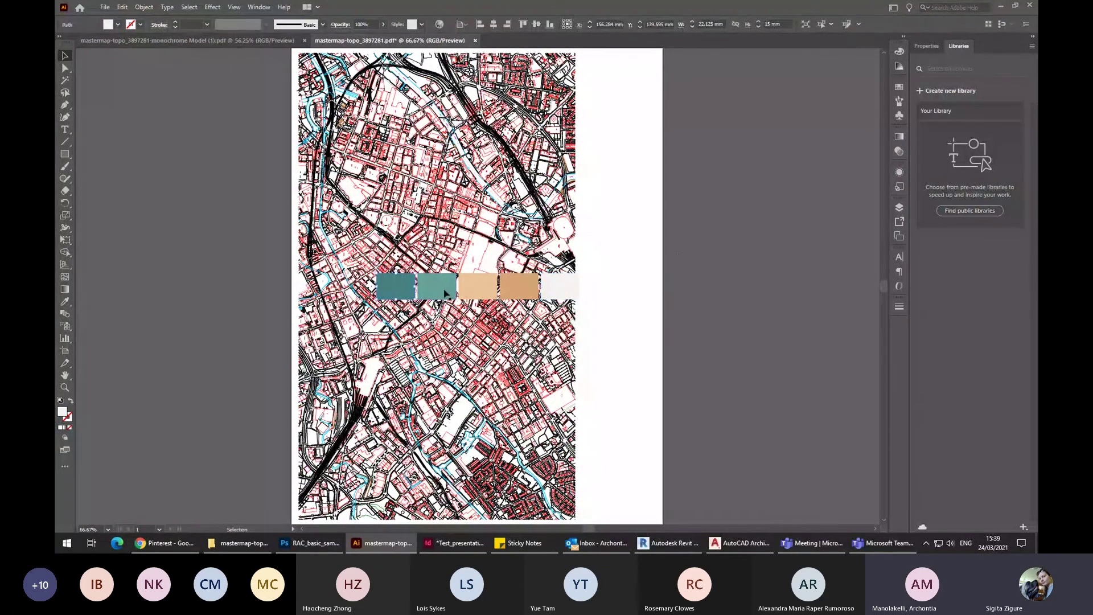
click(482, 291)
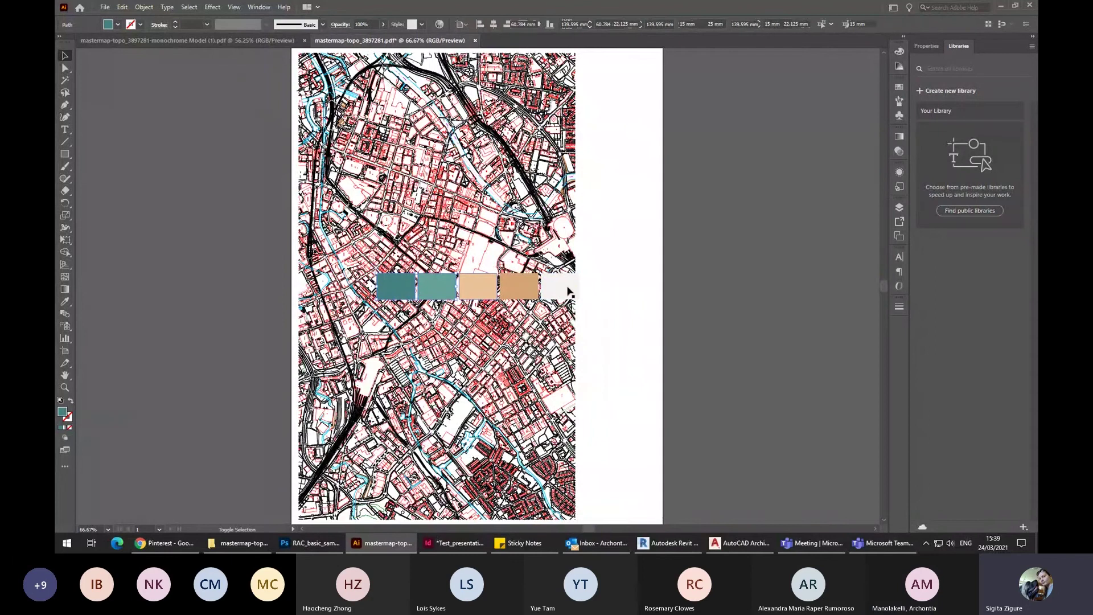
shift+click(528, 293)
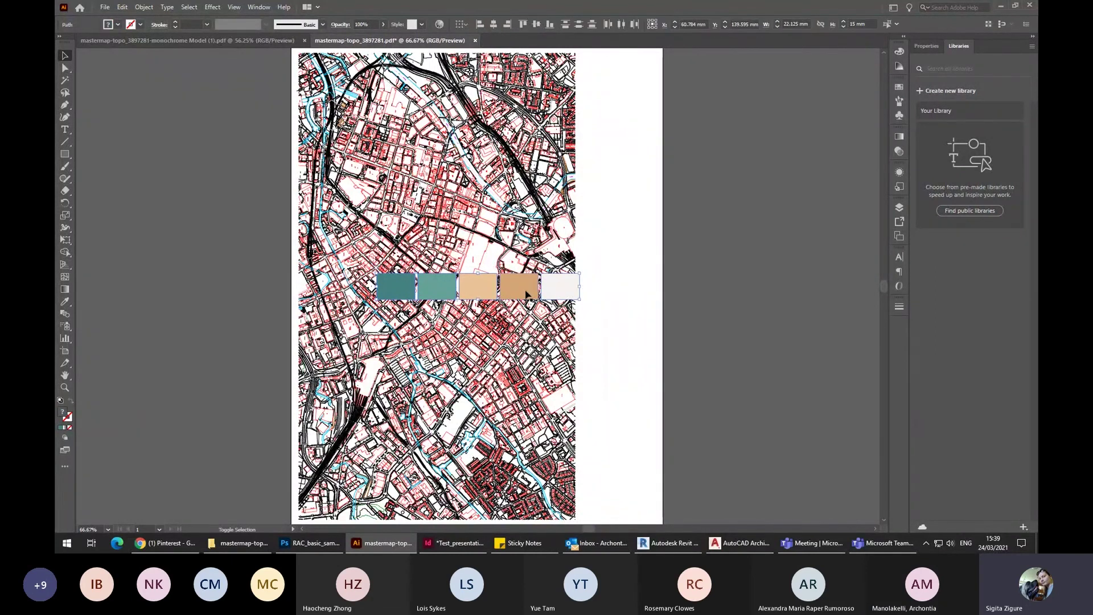
shift+click(475, 291)
drag(471, 283, 722, 277)
click(722, 277)
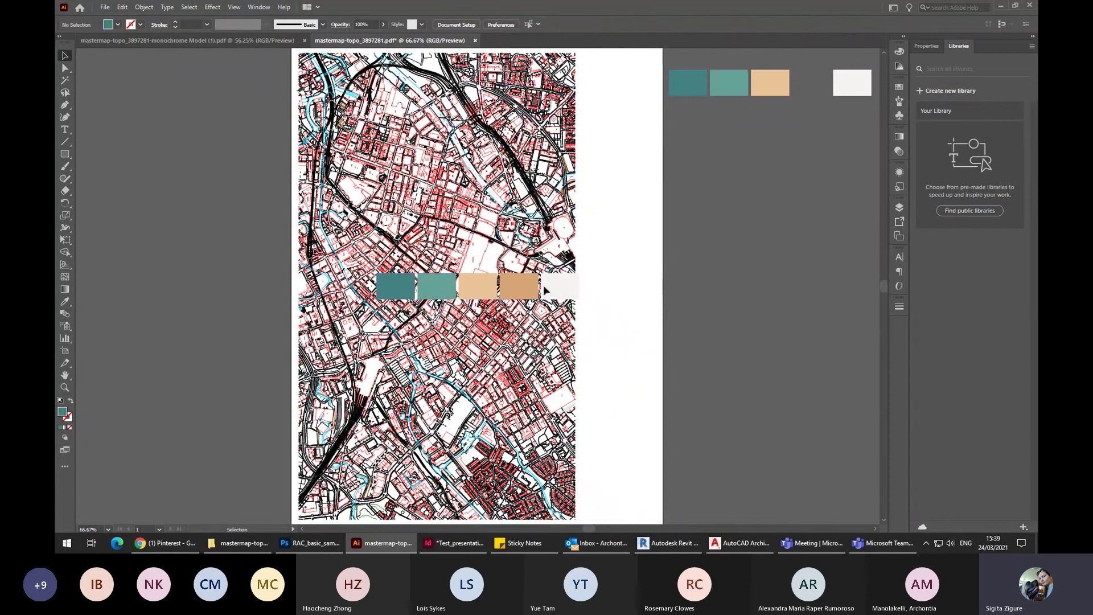
Copy the darker tan square into the gap in the new row and delete the original palette squares over the map.
click(521, 295)
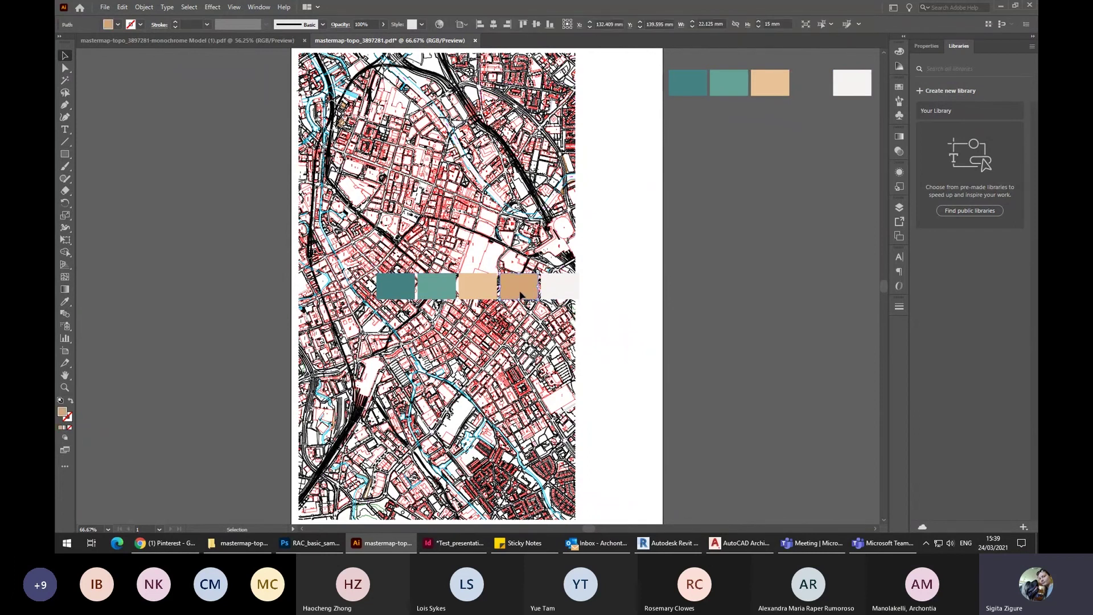
drag(818, 75, 404, 293)
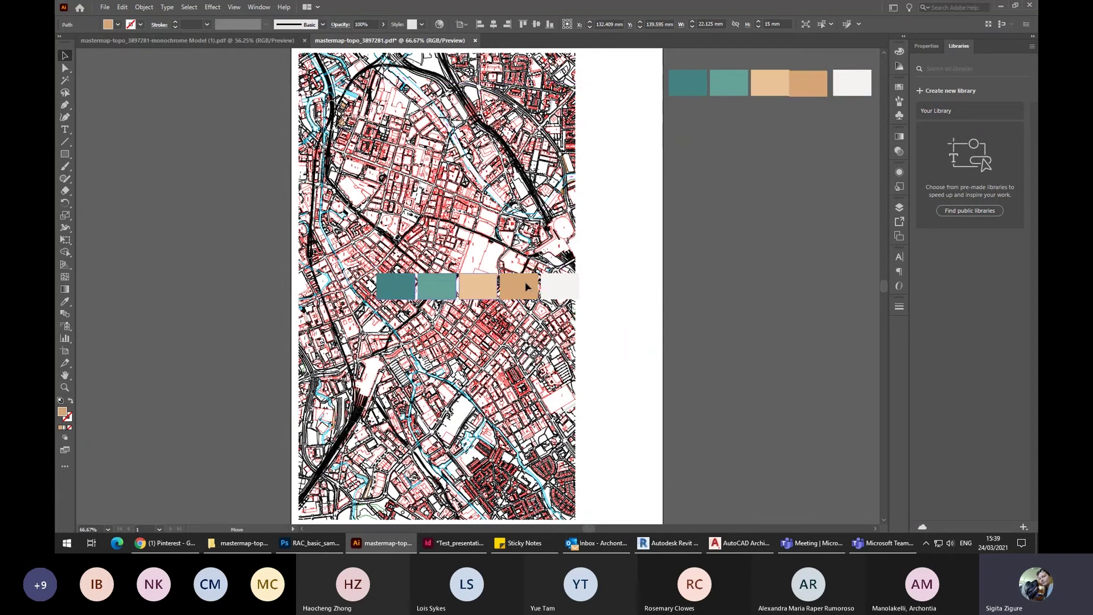
click(571, 291)
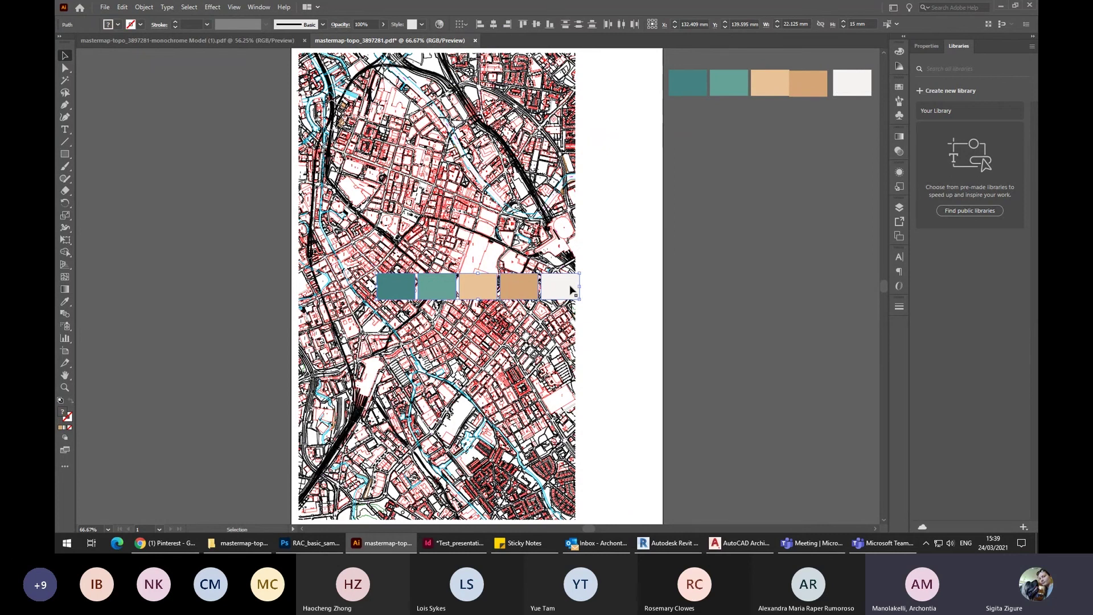
key(Delete)
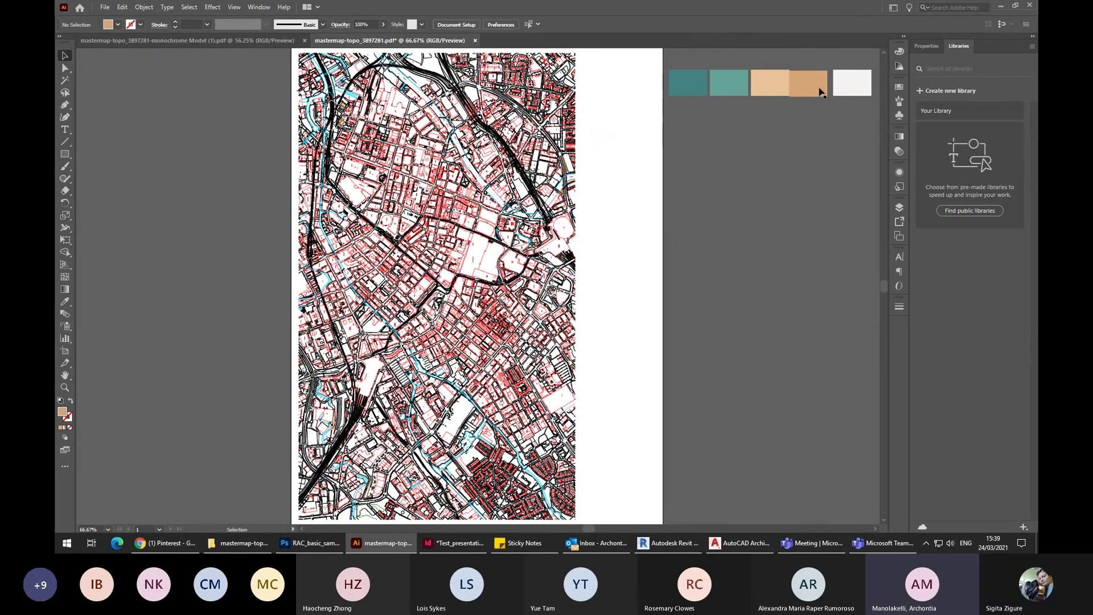
Nudge the darker tan square into line with the other palette squares, evenly spaced between light tan and off-white, and deselect it.
click(808, 83)
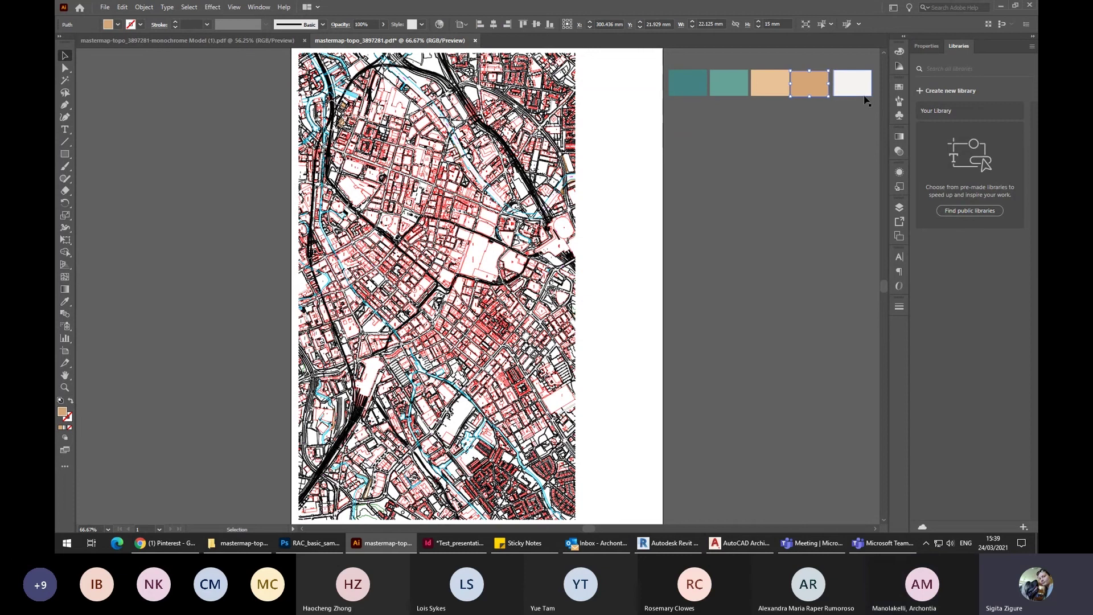
key(shift+Right)
key(Right)
key(Right)
key(Right)
key(Right)
key(Right)
key(Right)
key(Right)
key(Right)
key(Up)
key(Up)
key(Up)
key(Left)
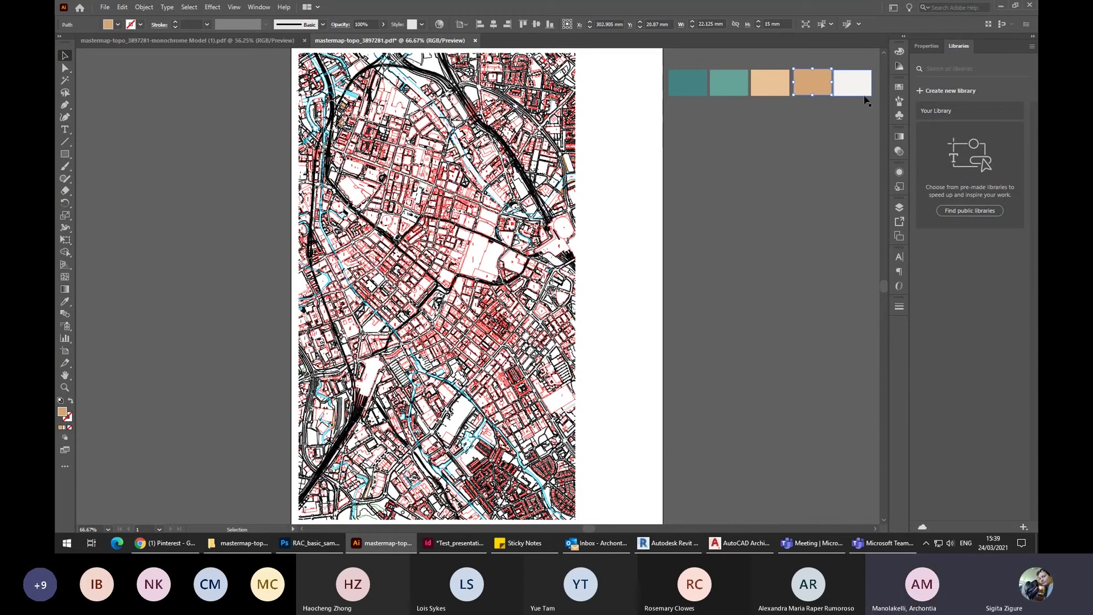
key(Down)
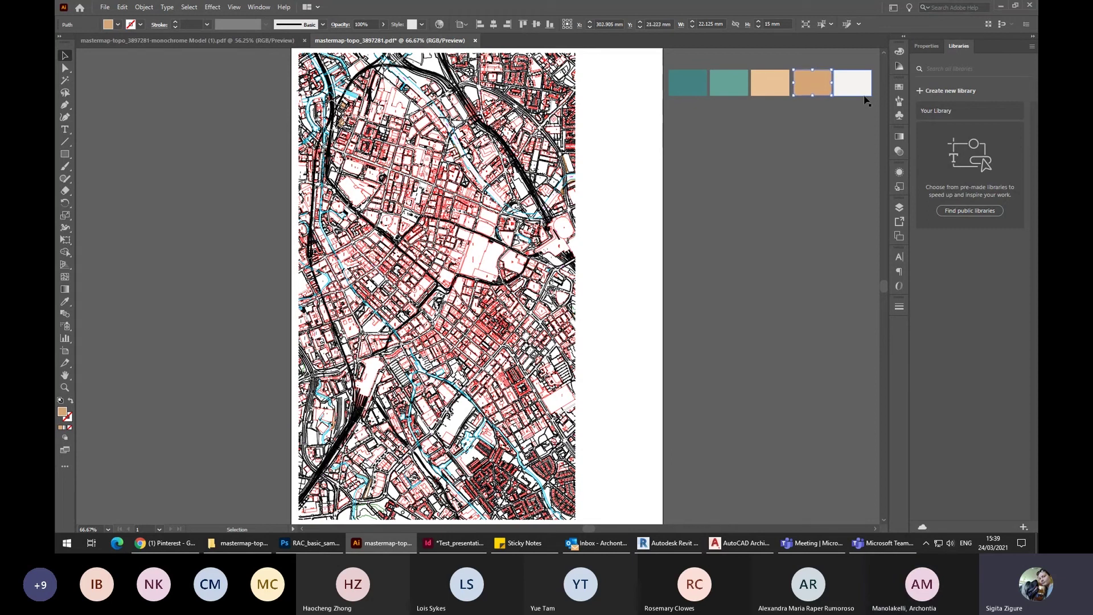
key(Left)
key(ctrl+h)
click(792, 186)
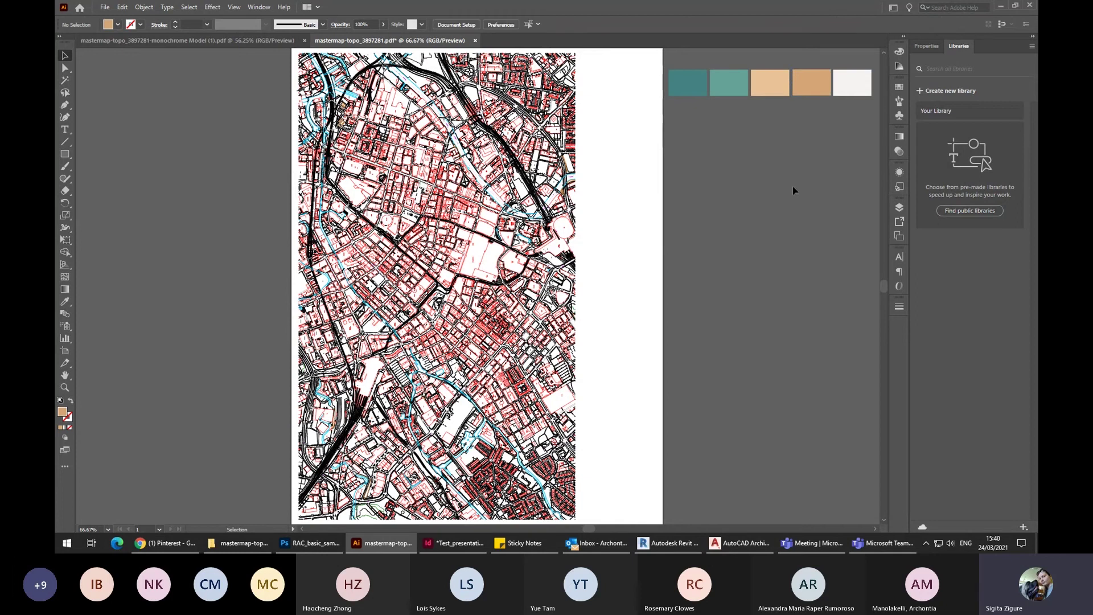
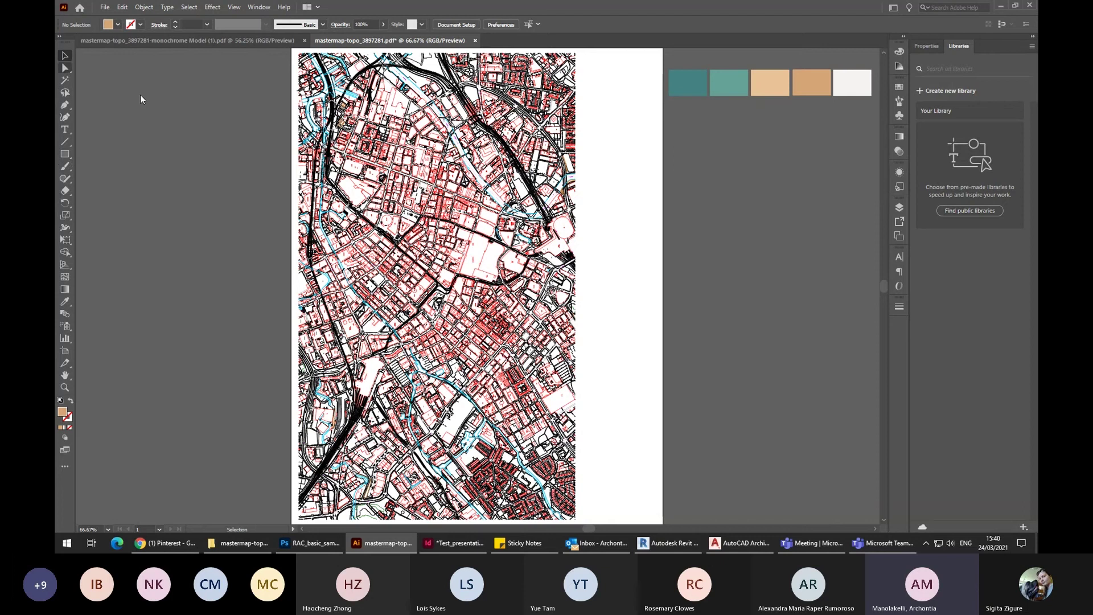
key(a)
click(527, 273)
key(v)
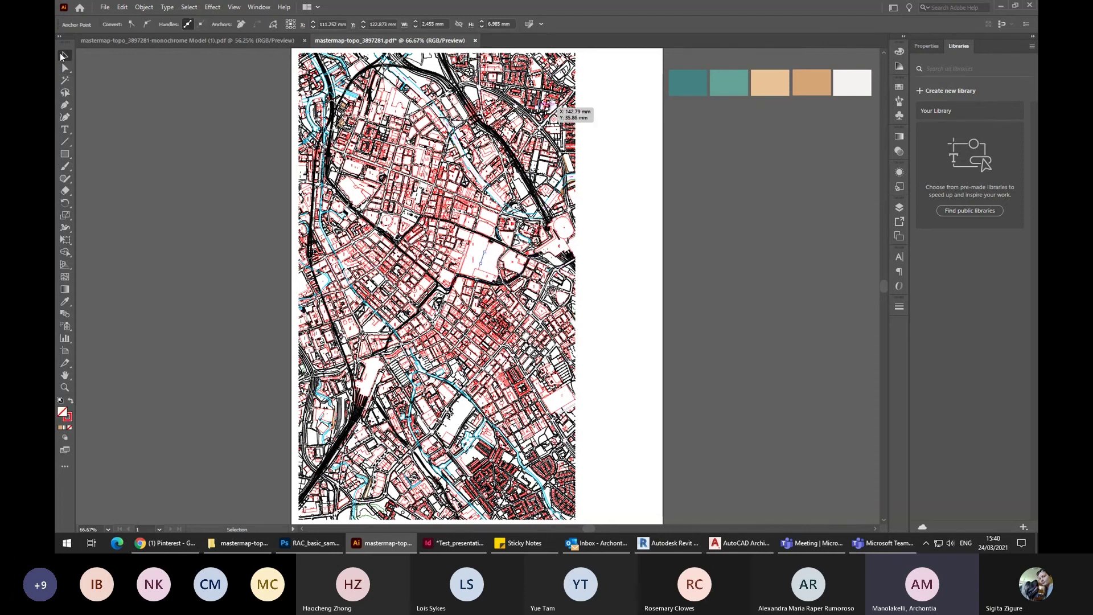
Save the fills of the dark teal, light teal and light tan palette squares as new colour swatches.
click(690, 93)
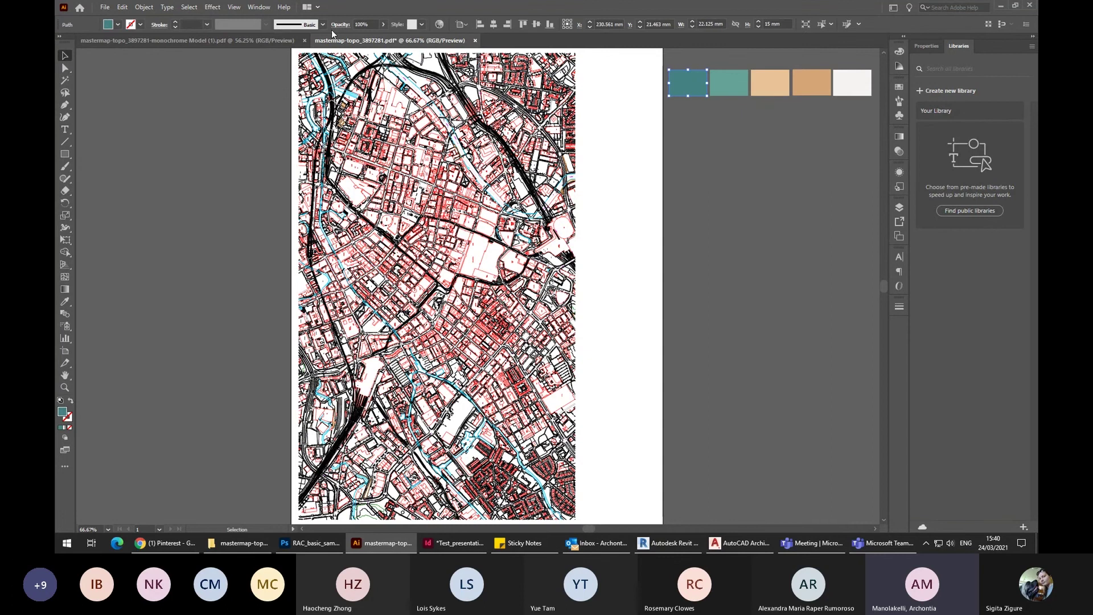
click(119, 25)
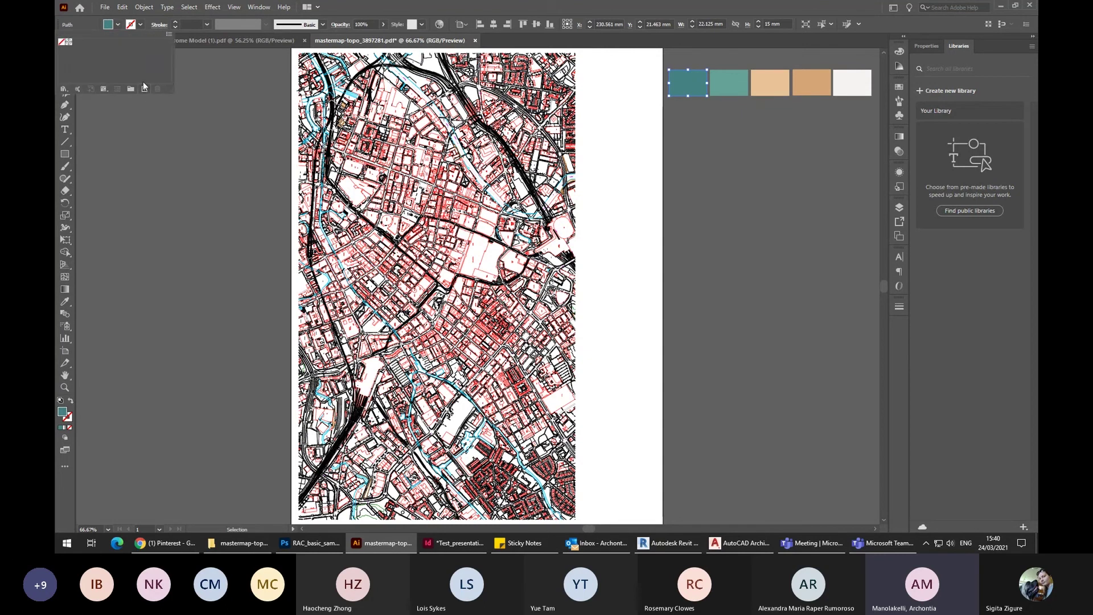
click(144, 86)
click(592, 344)
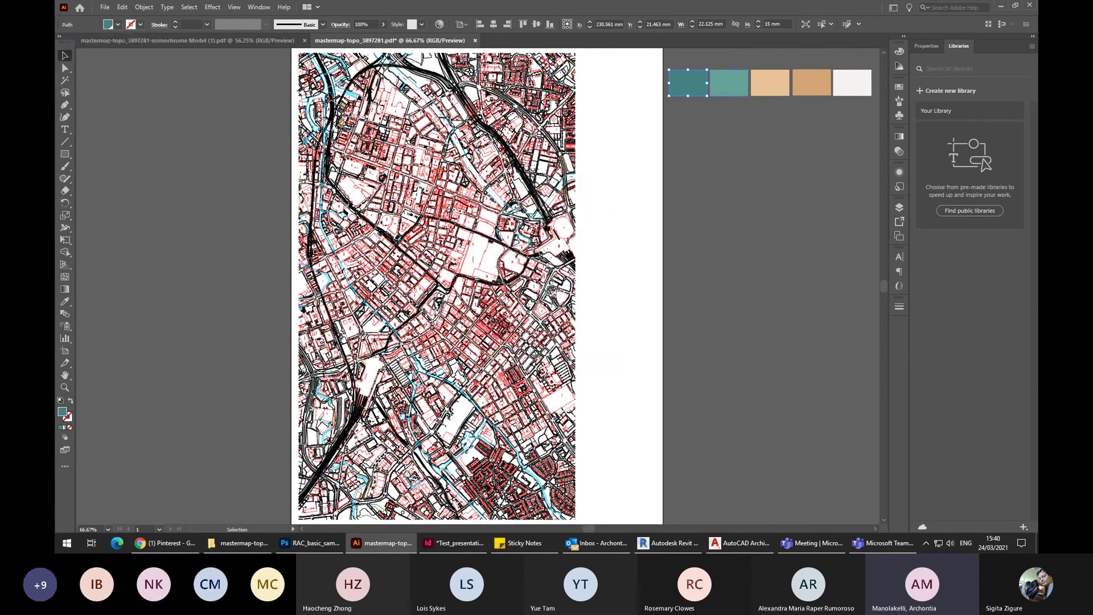
click(728, 82)
click(118, 24)
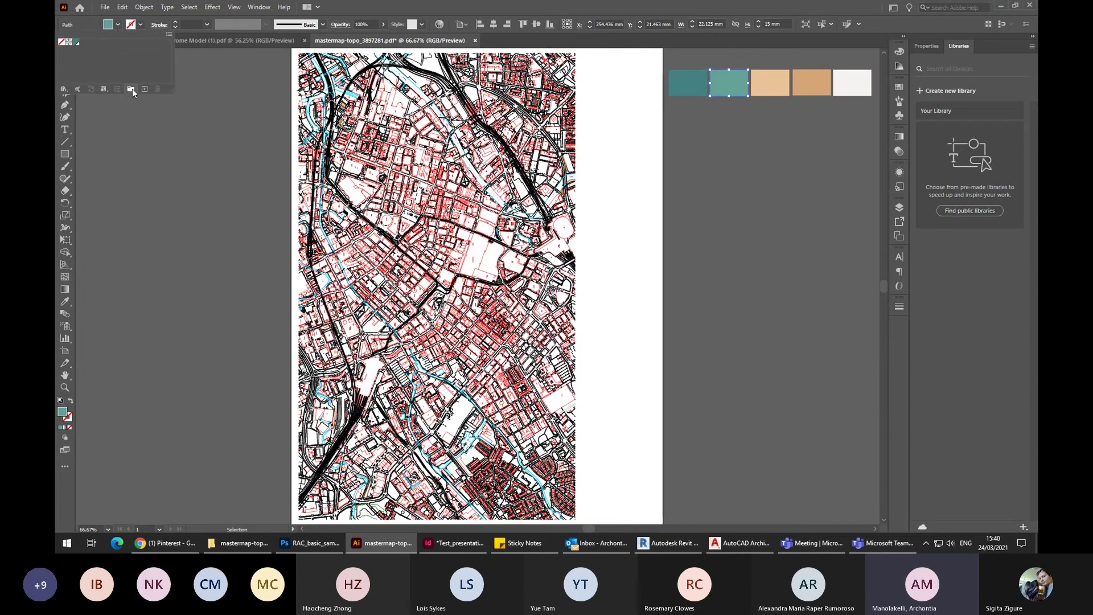
click(144, 89)
click(545, 344)
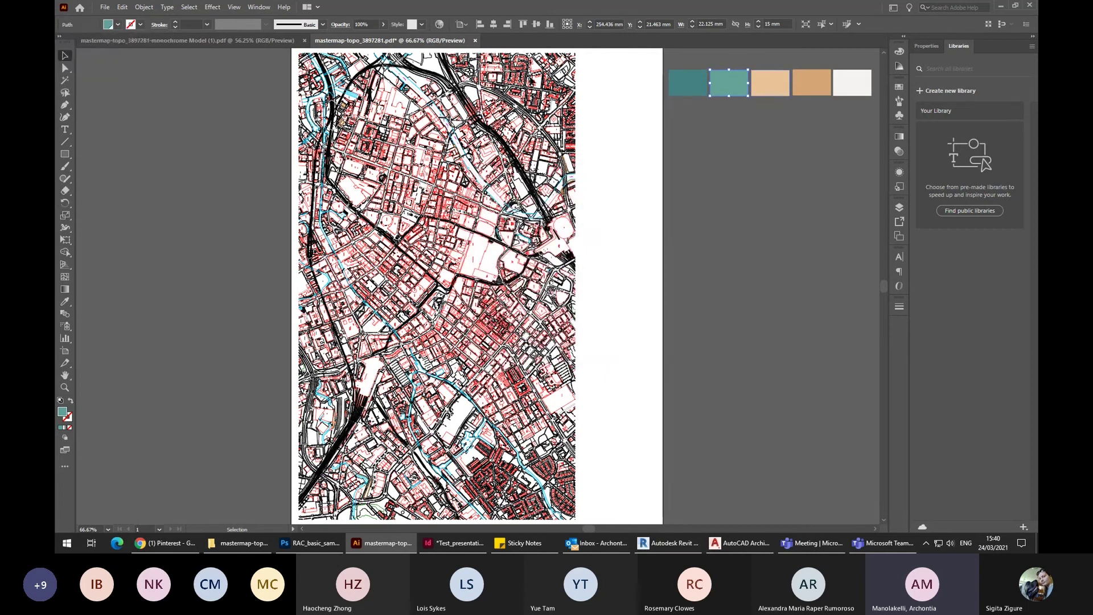
click(118, 25)
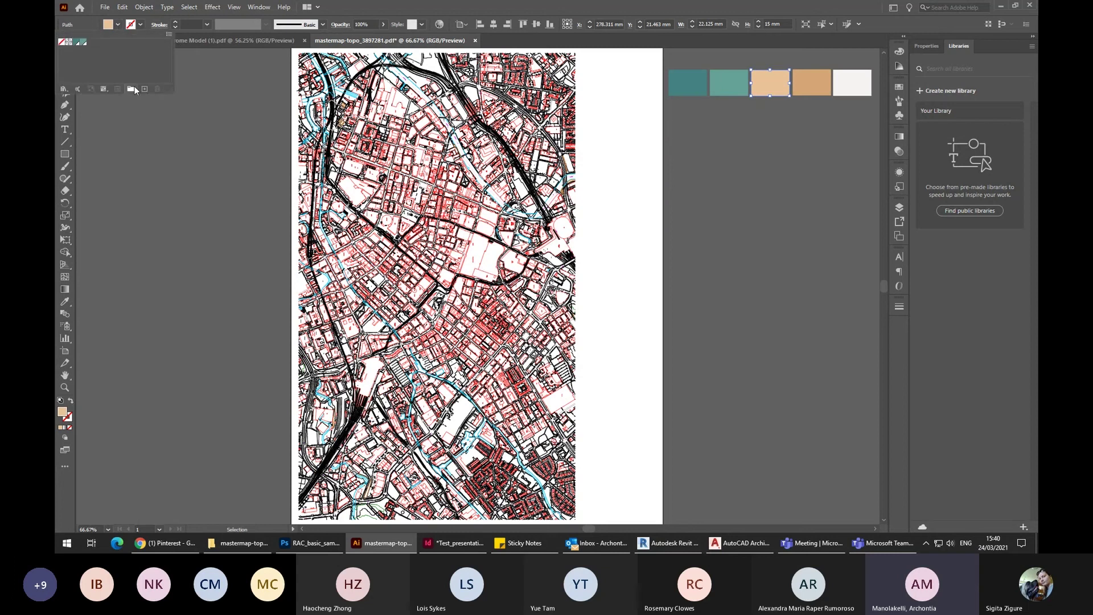
click(144, 89)
click(546, 345)
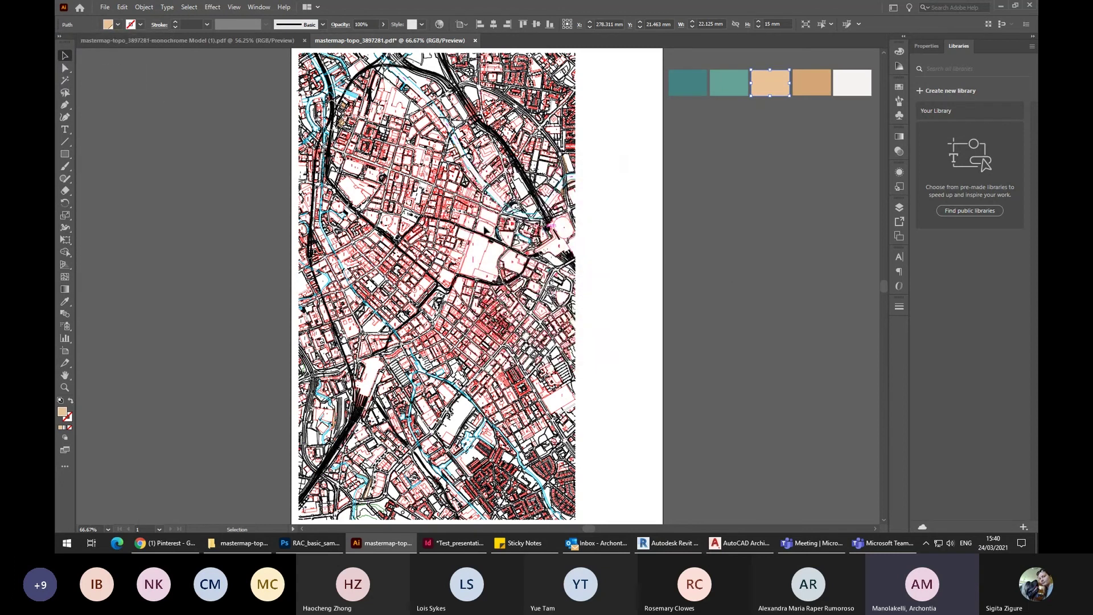
Select all paths with the same stroke colour as a red building outline, recolour their strokes light tan, and deselect them.
key(a)
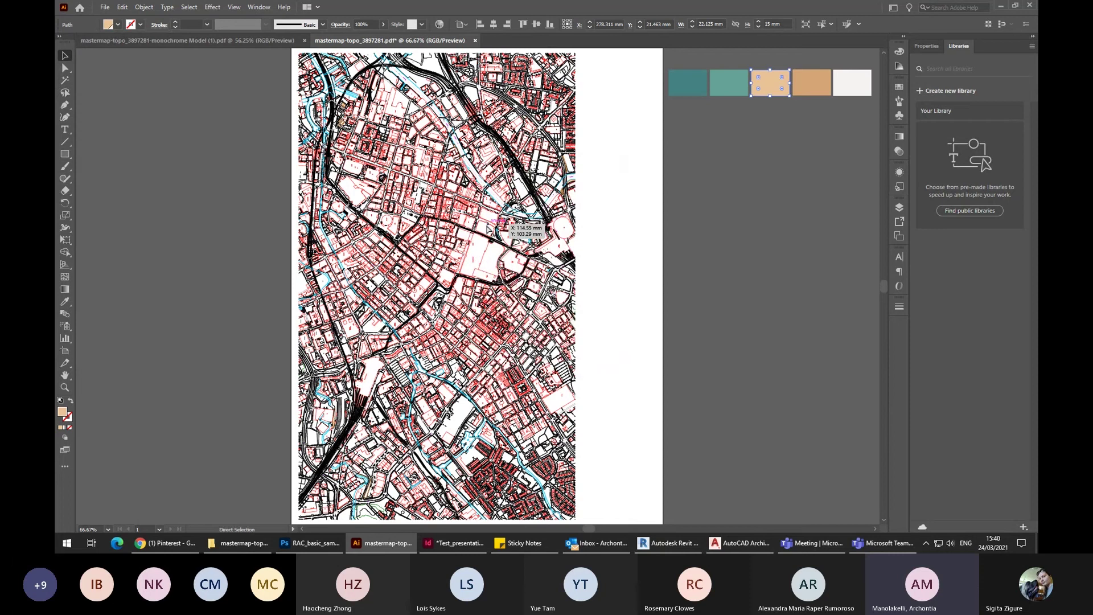
key(ctrl+equal)
key(ctrl+equal)
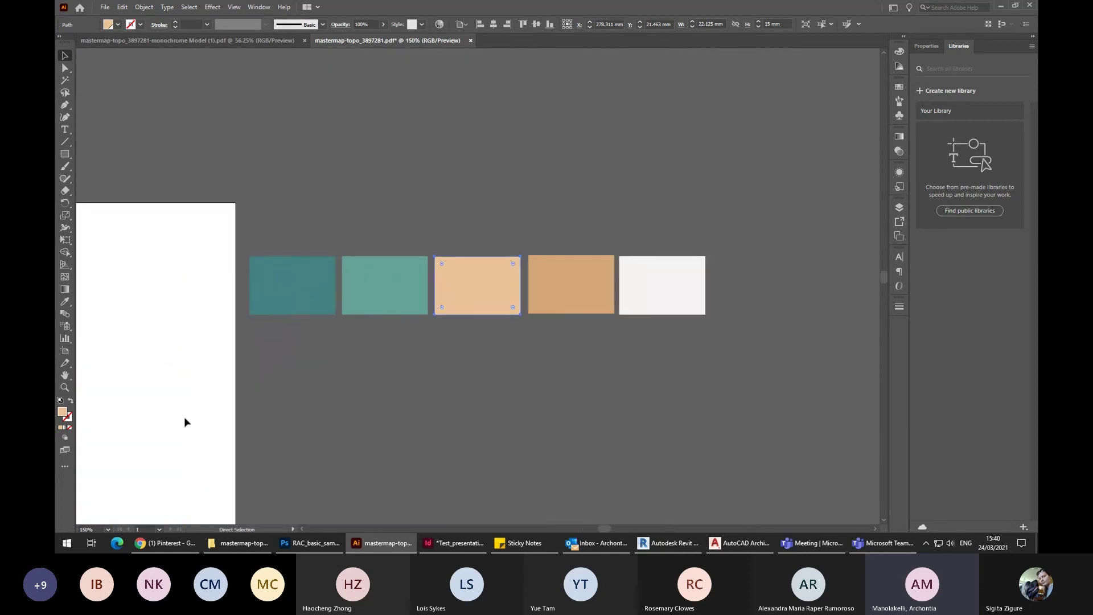
click(171, 437)
scroll(397, 305, down, 5)
scroll(354, 329, left, 8)
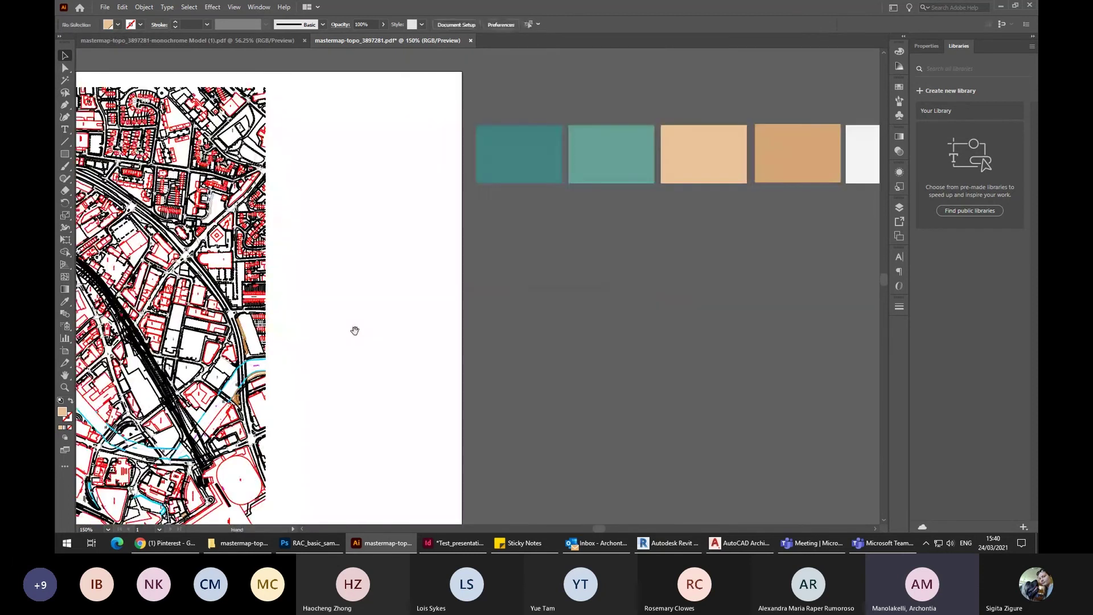
click(65, 56)
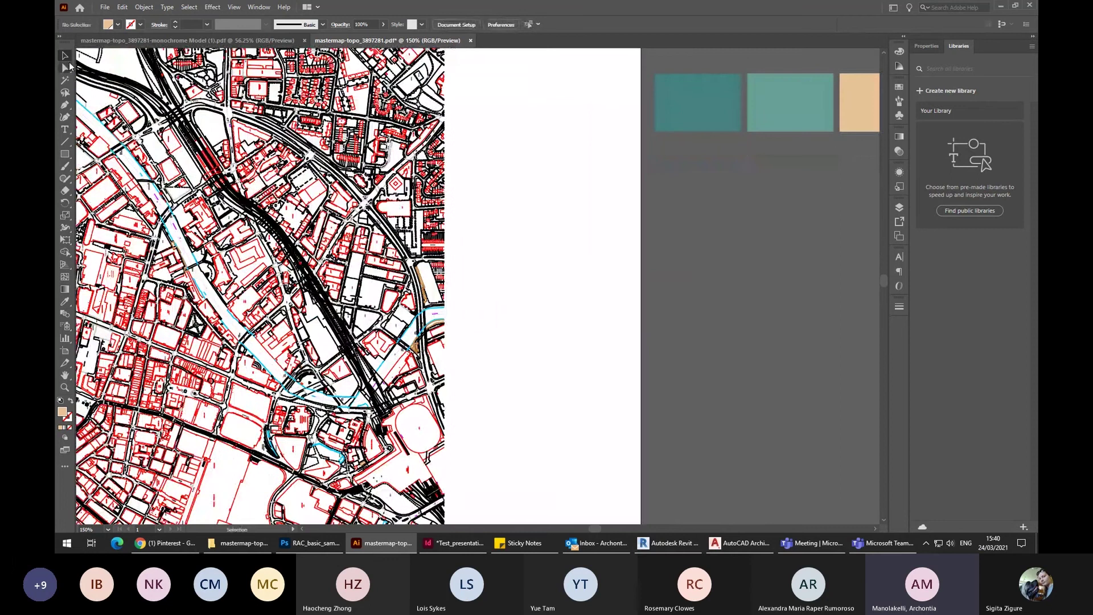
click(245, 261)
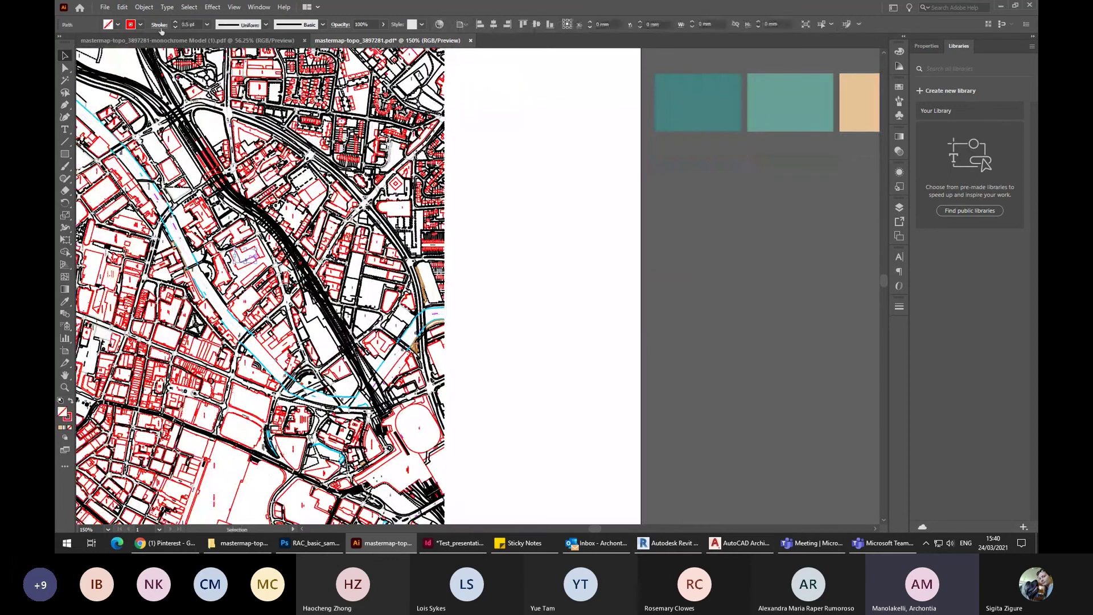
click(189, 7)
mouse_move(246, 109)
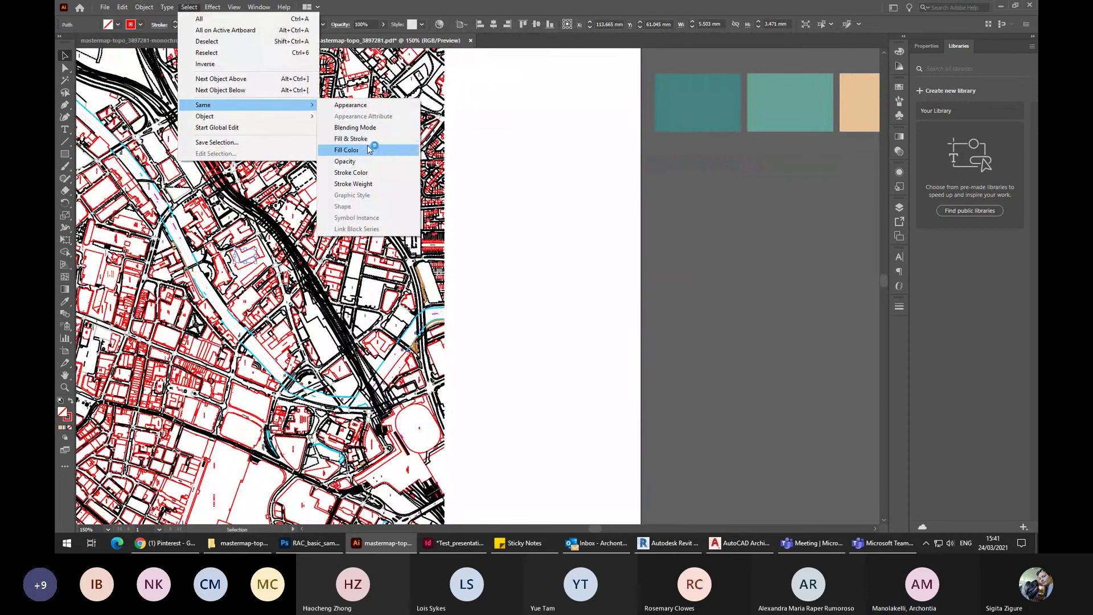
click(368, 173)
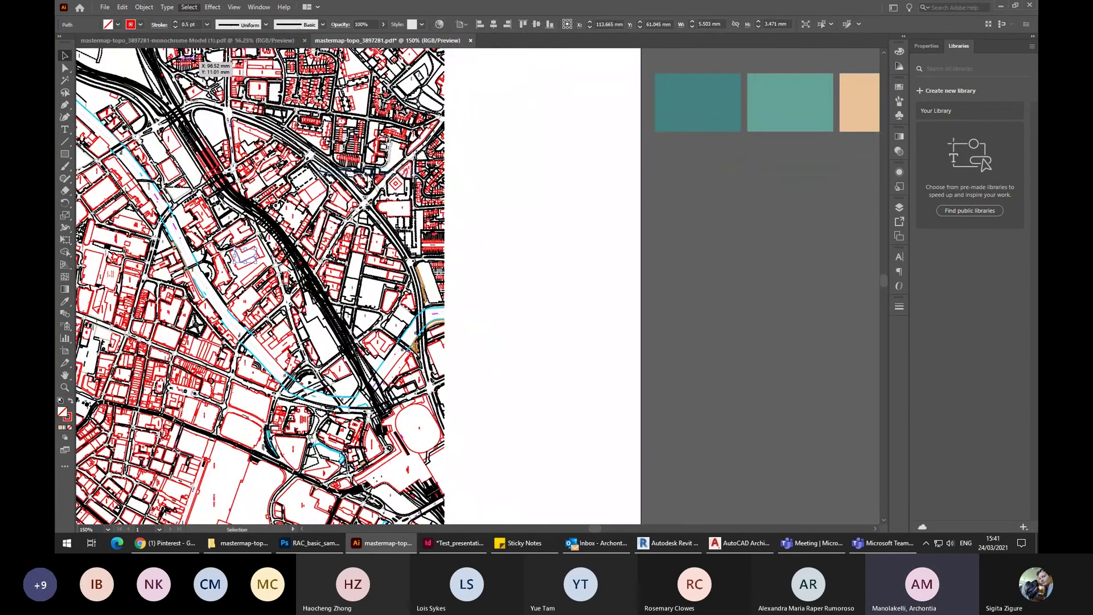
click(140, 26)
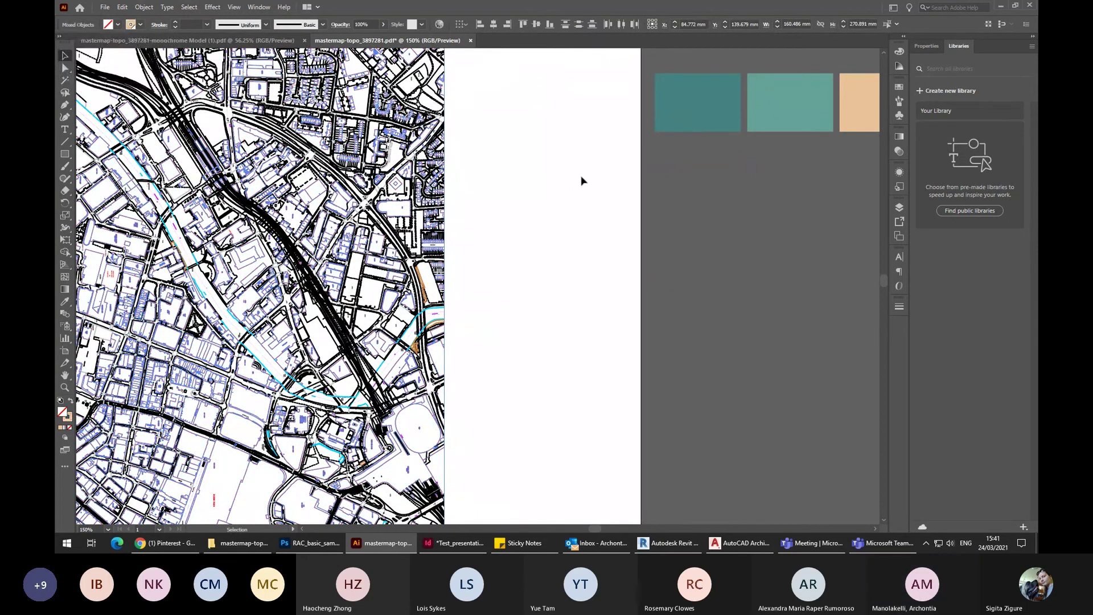
key(ctrl+shift+a)
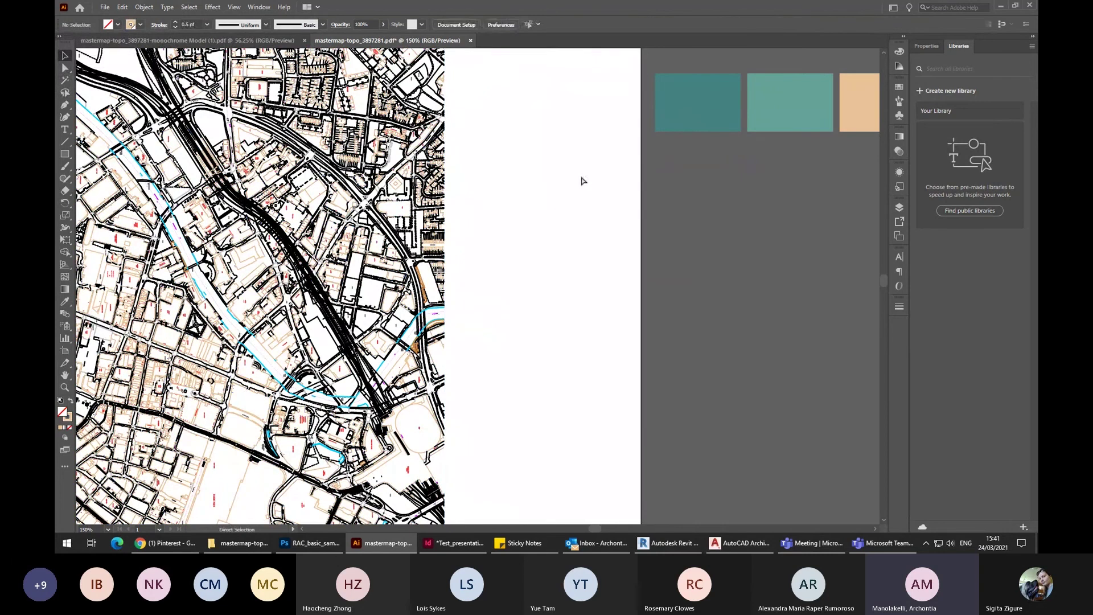
Select all paths sharing the black lines' stroke colour, set their stroke weight to 0.25 pt, and deselect them.
key(ctrl+minus)
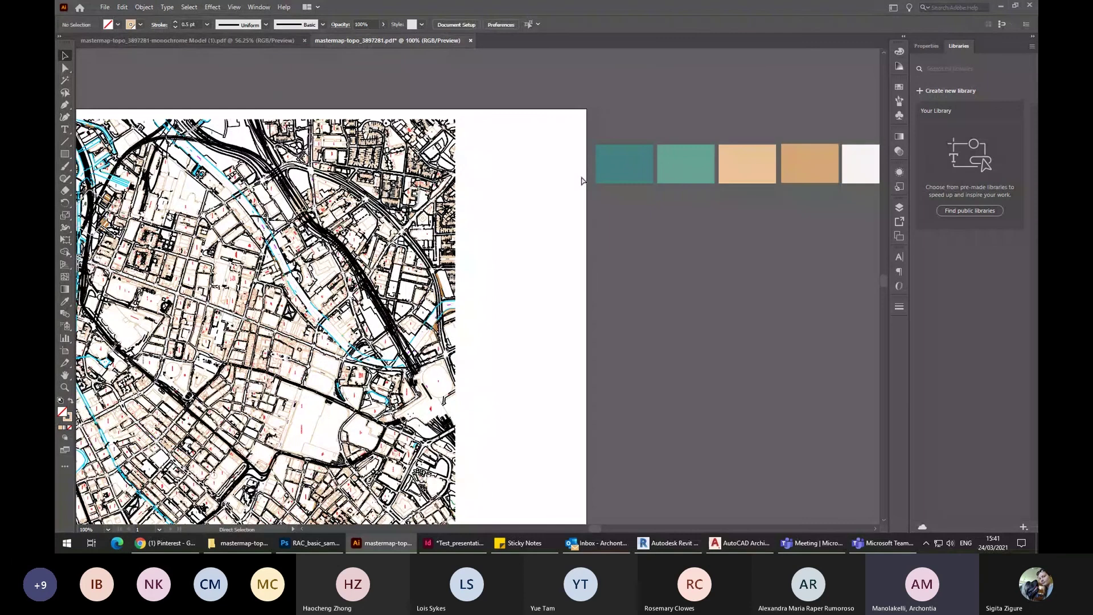
key(ctrl+minus)
drag(530, 361, 629, 280)
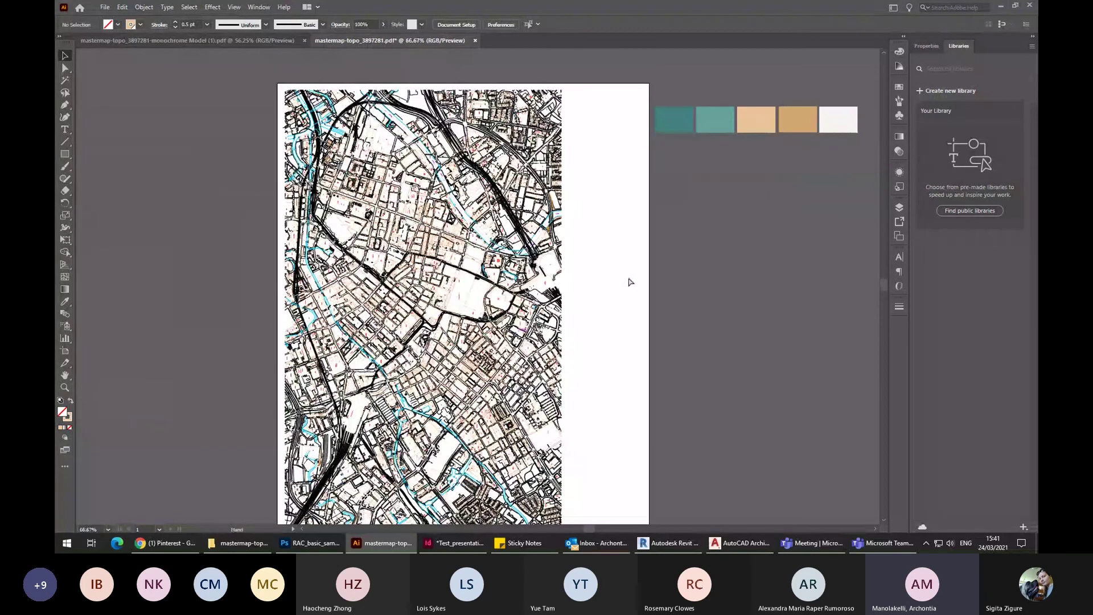
key(ctrl+plus)
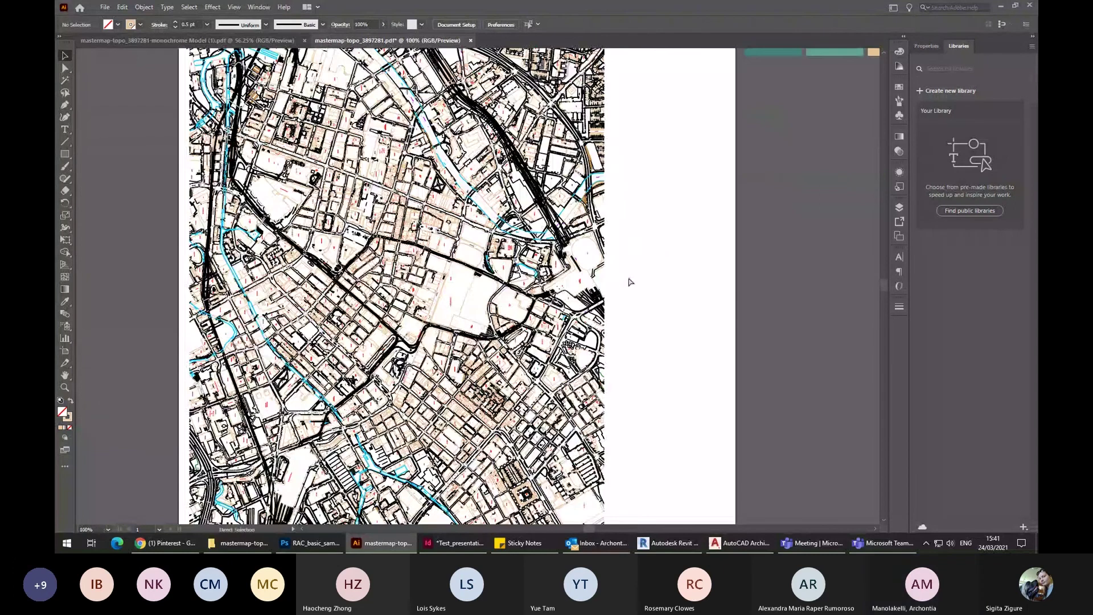
key(ctrl+plus)
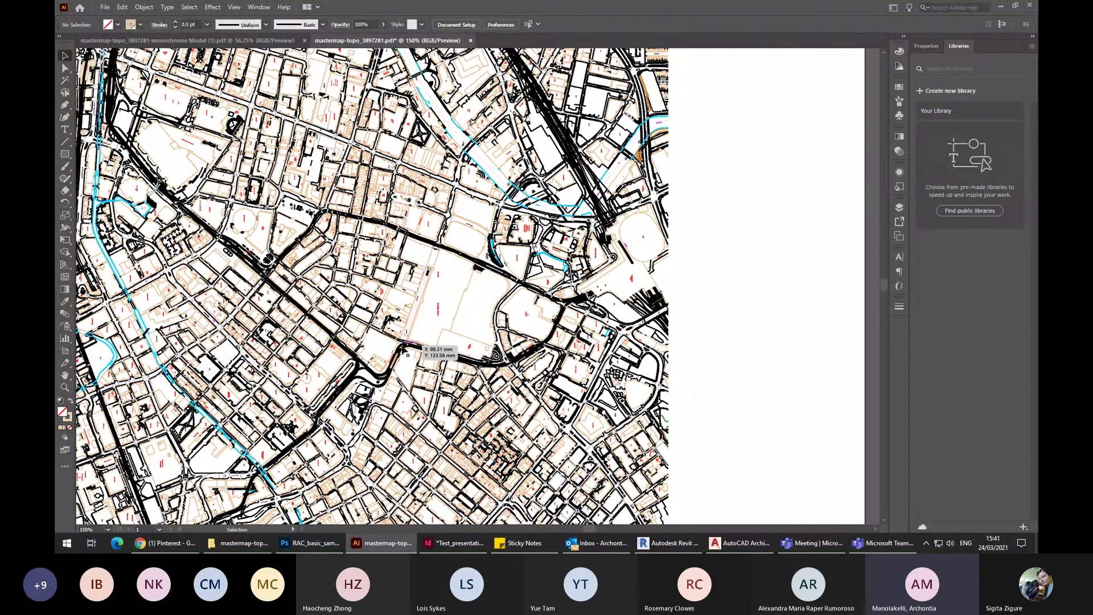
click(441, 346)
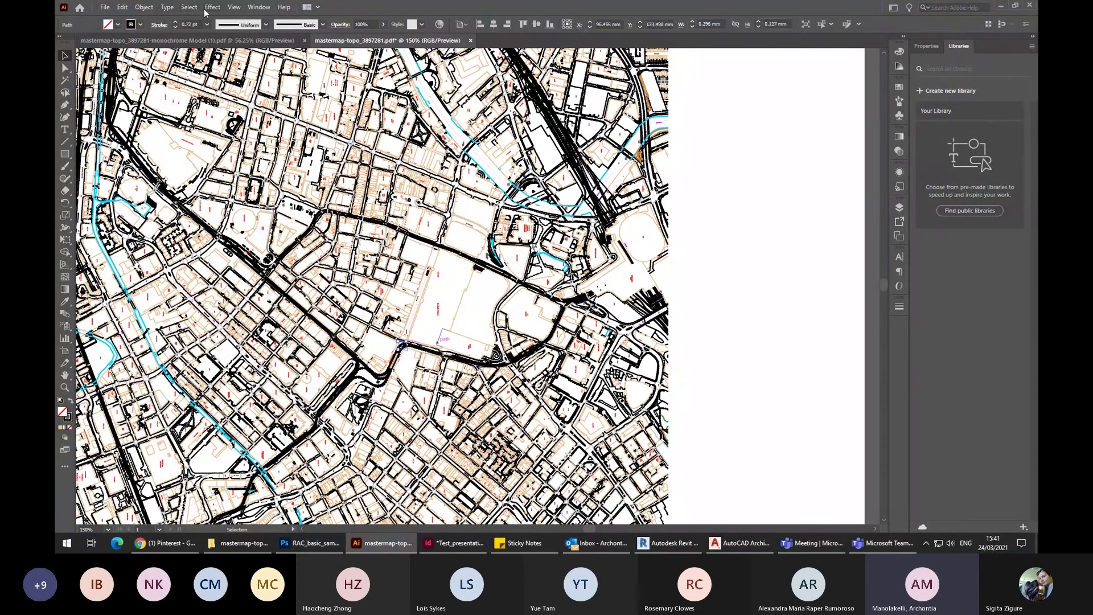
click(190, 8)
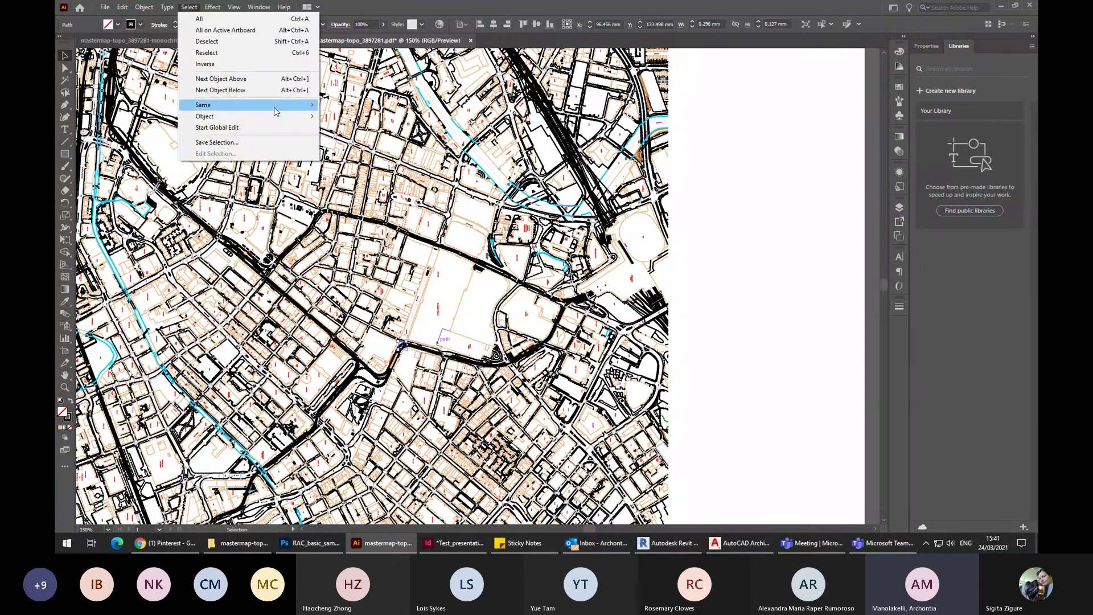
mouse_move(276, 111)
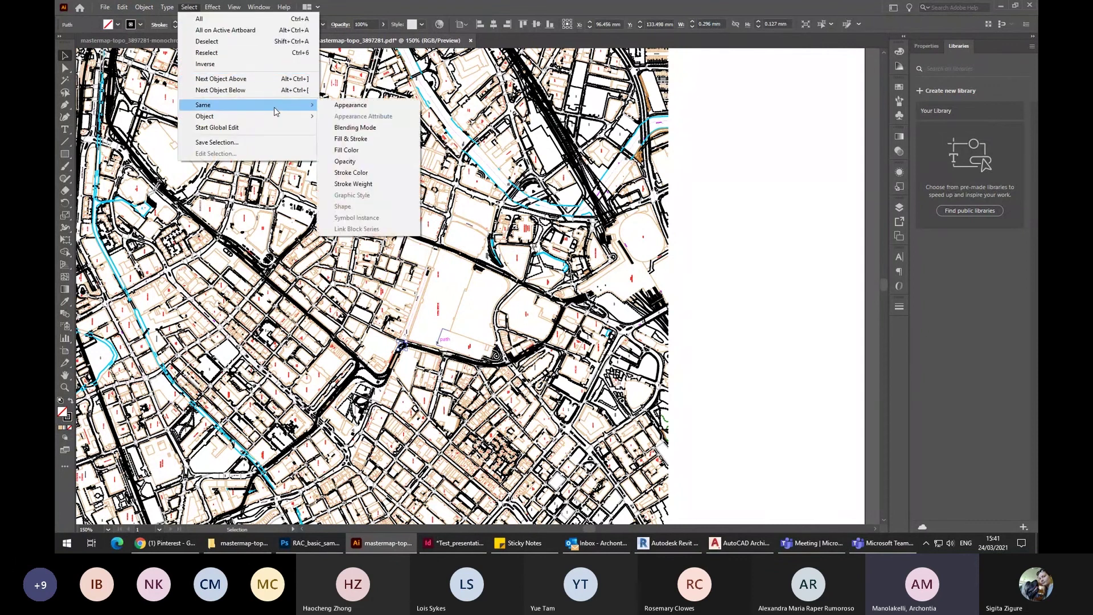
click(378, 173)
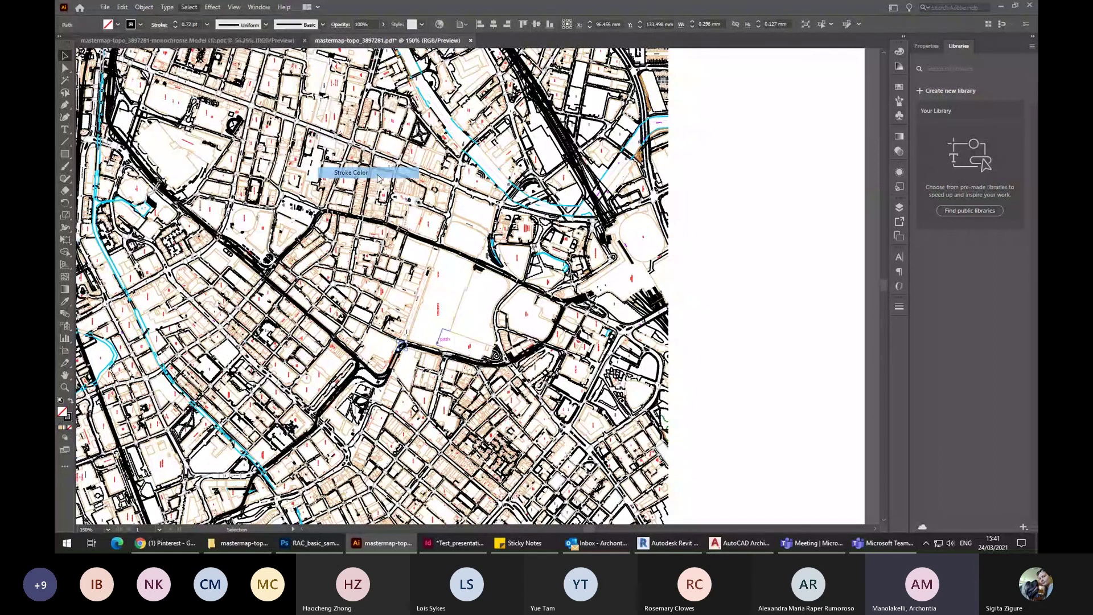
click(207, 25)
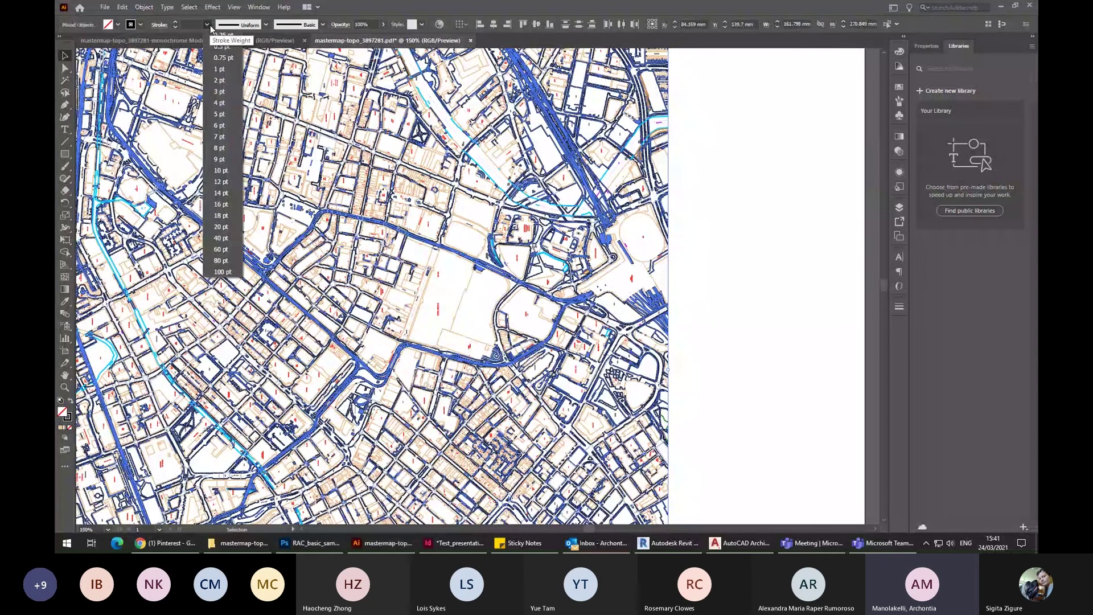
click(225, 33)
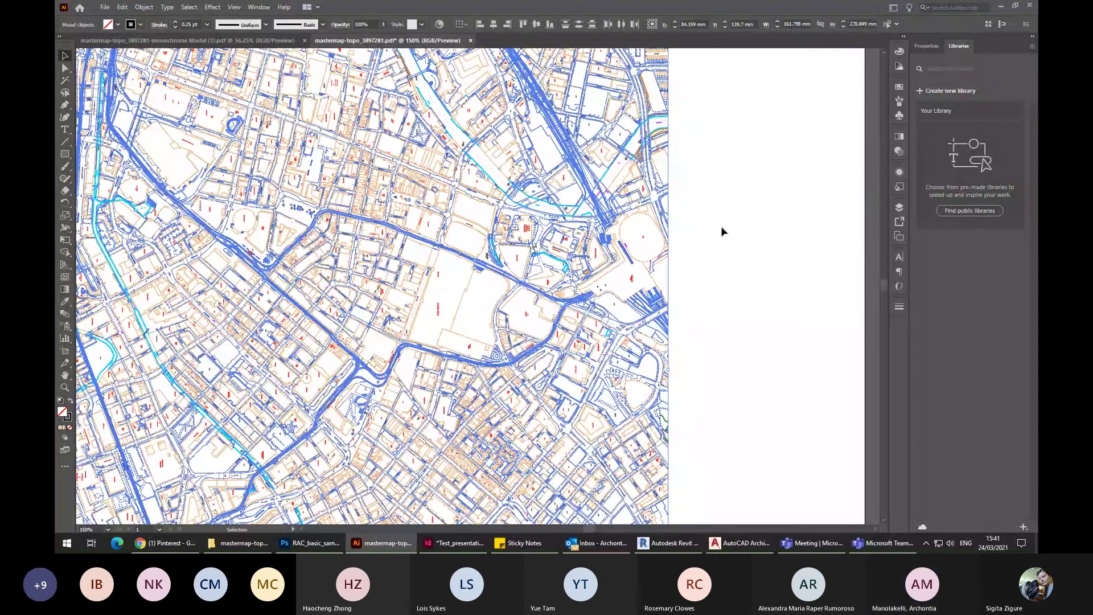
click(722, 231)
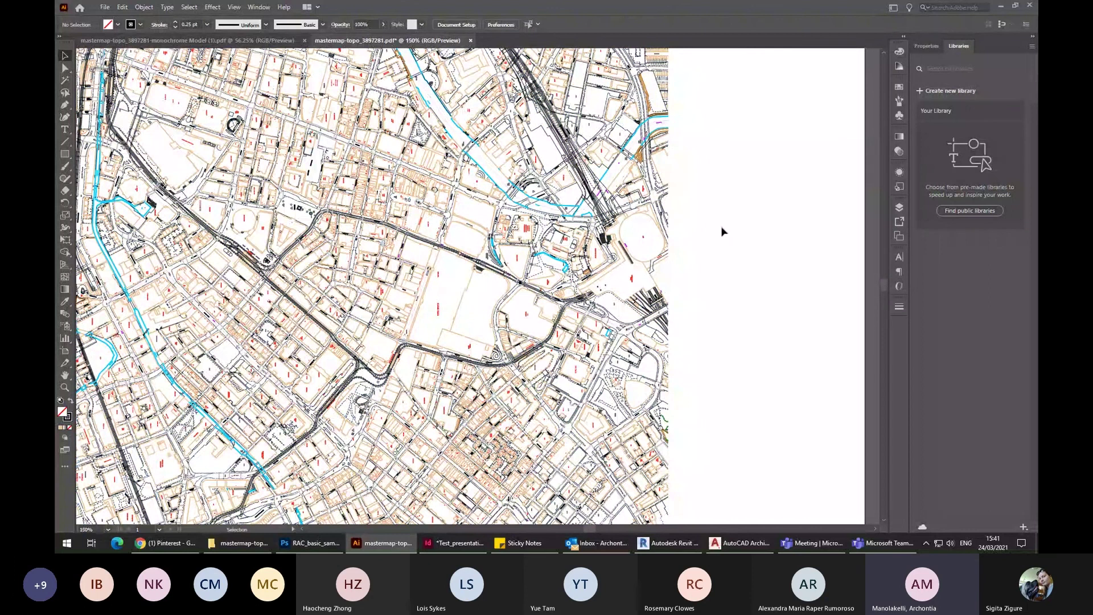
Examine the map's thinned black linework and light tan building outlines at close range and across the wider area.
key(ctrl+minus)
key(ctrl+minus)
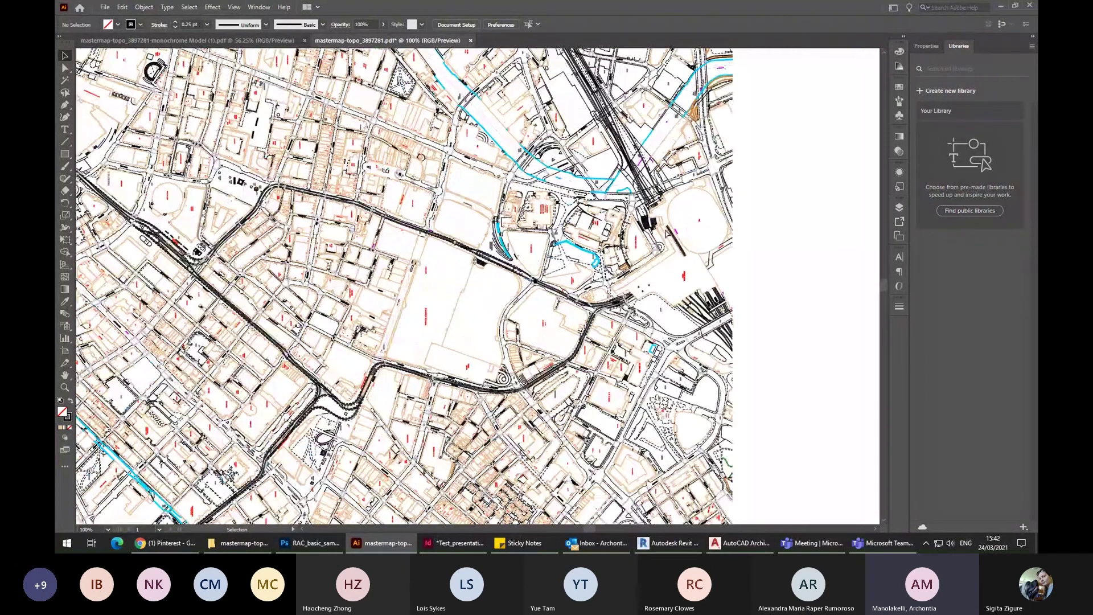
key(ctrl+plus)
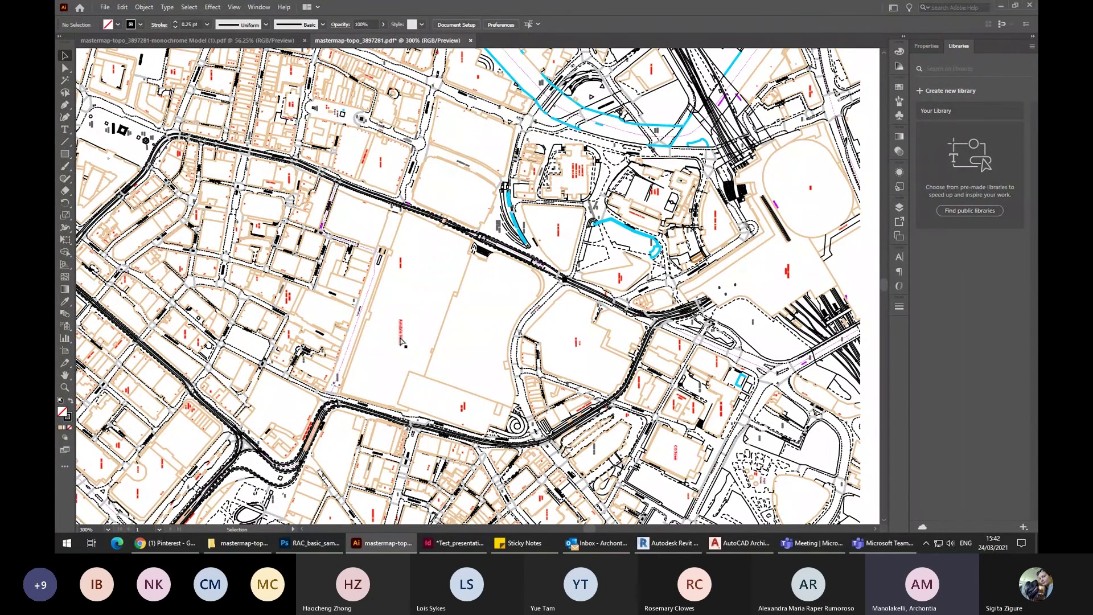
key(ctrl+0)
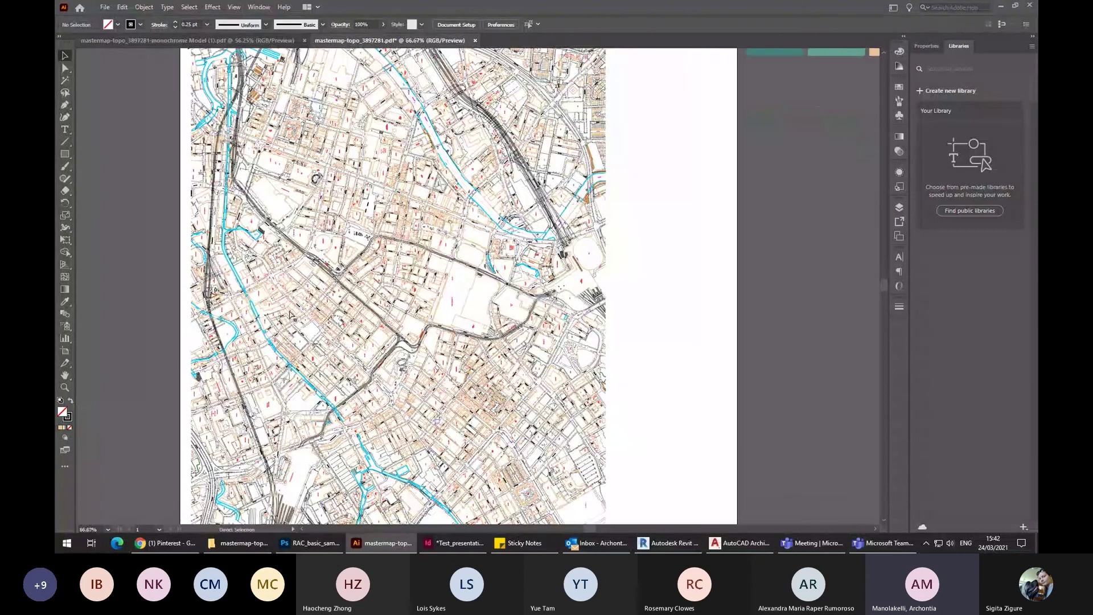
key(ctrl+1)
click(65, 68)
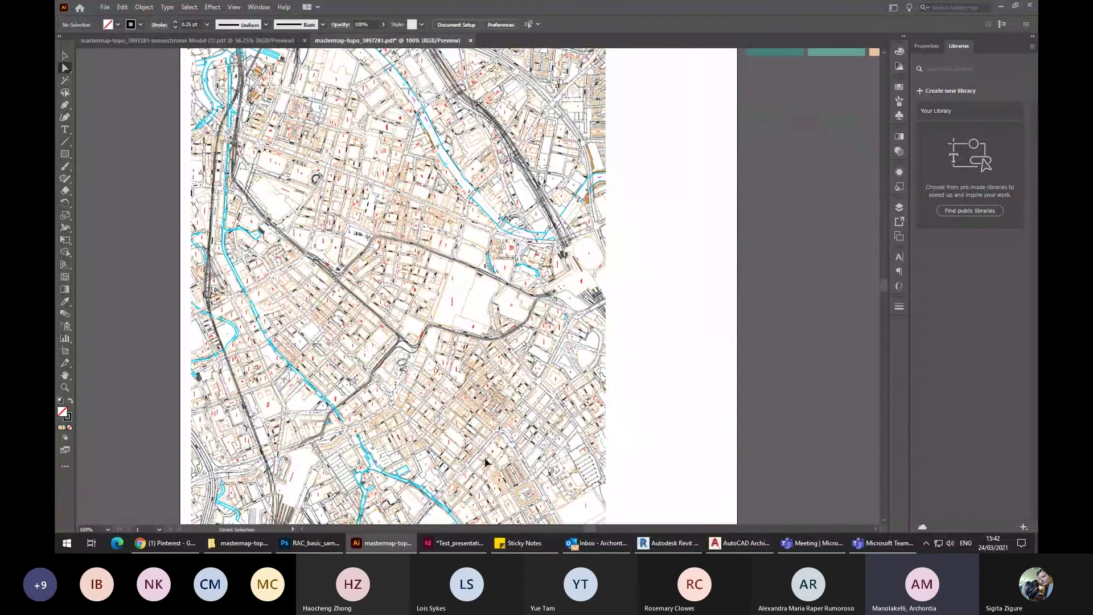
click(415, 426)
key(ctrl)
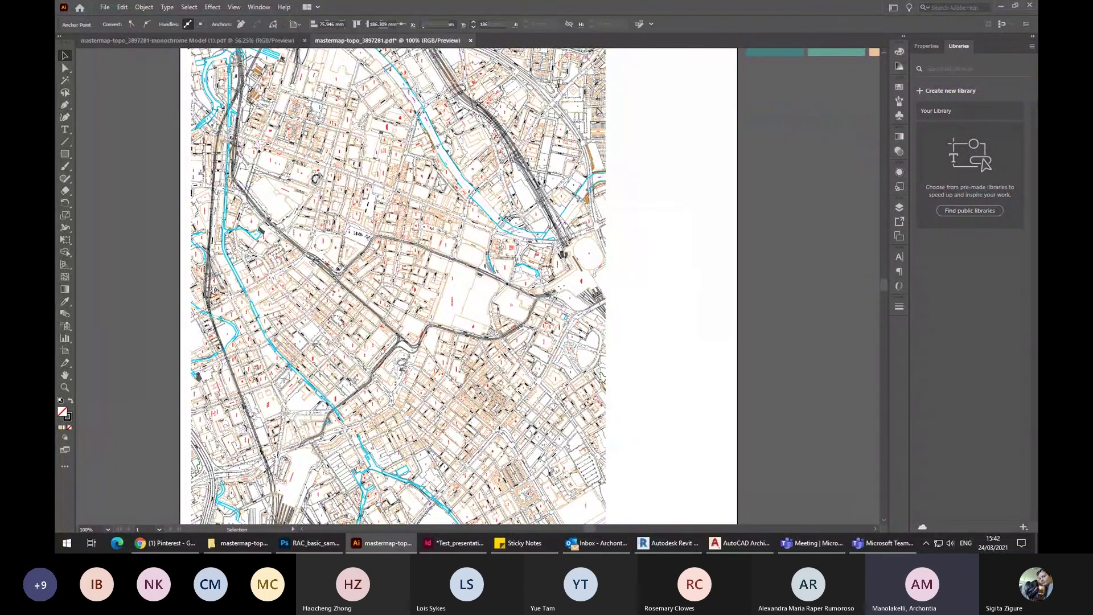
Select all paths sharing the stroke colour of a cyan river line near the railway tracks.
key(ctrl+plus)
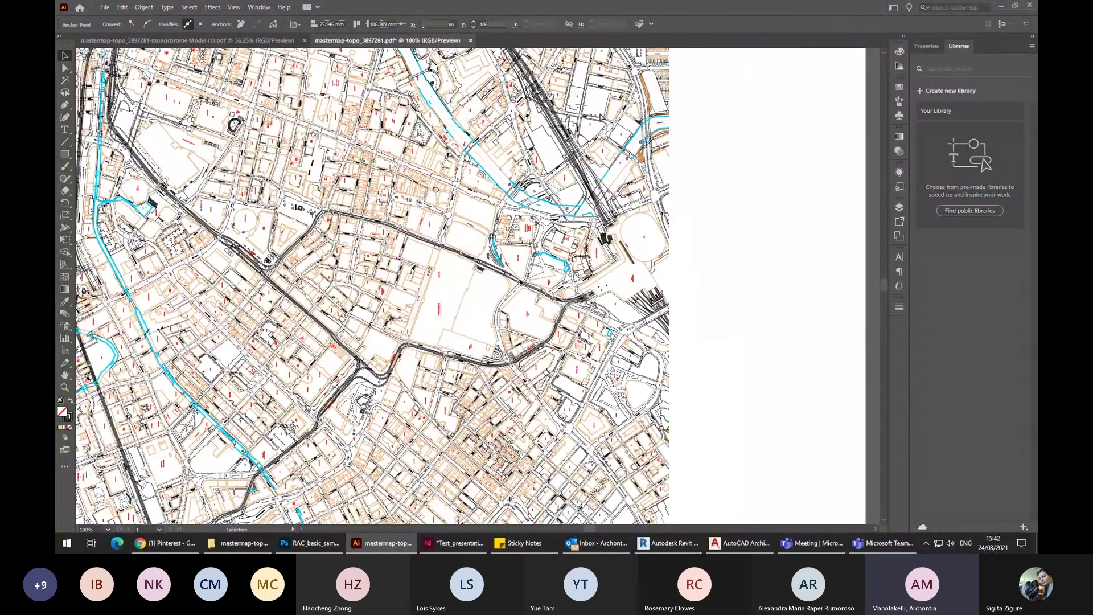
click(568, 208)
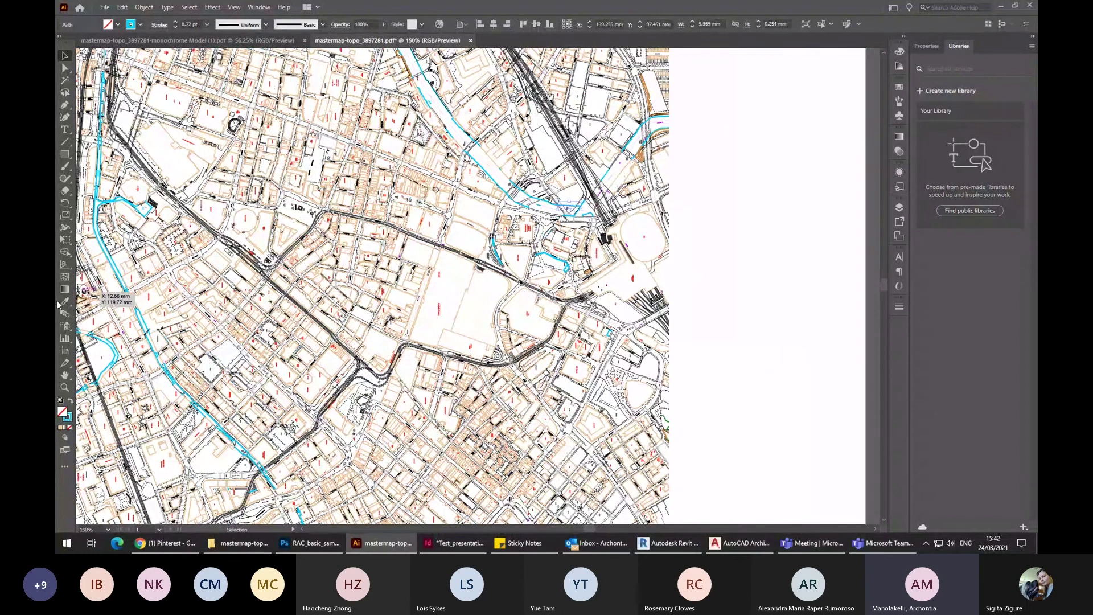
click(191, 9)
mouse_move(270, 105)
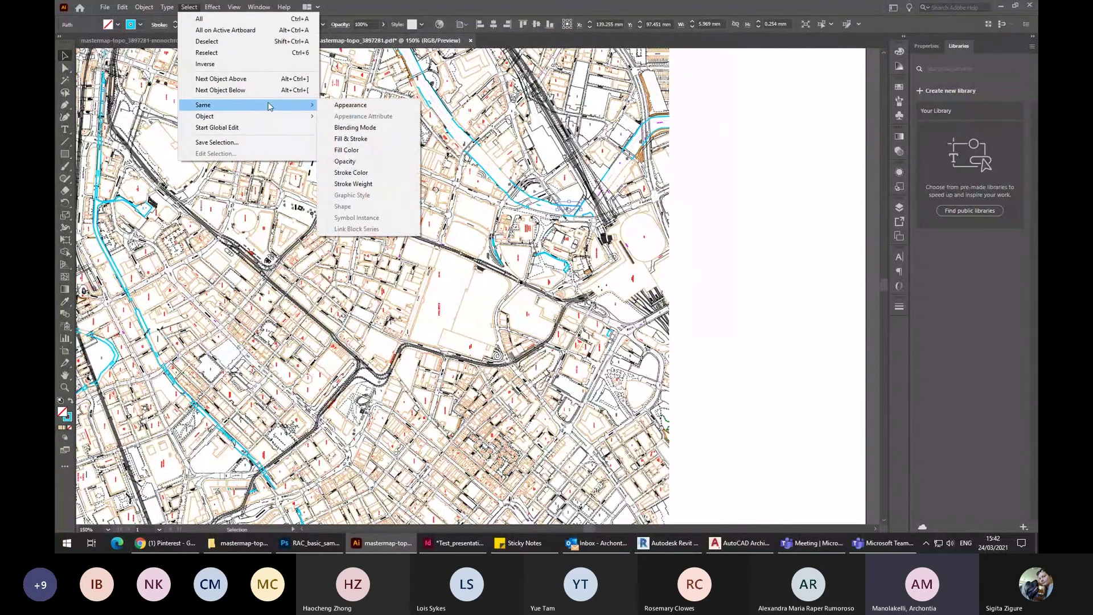
click(379, 178)
Sample the dark teal palette square for the selected river lines and swap it from the fill to the stroke.
key(i)
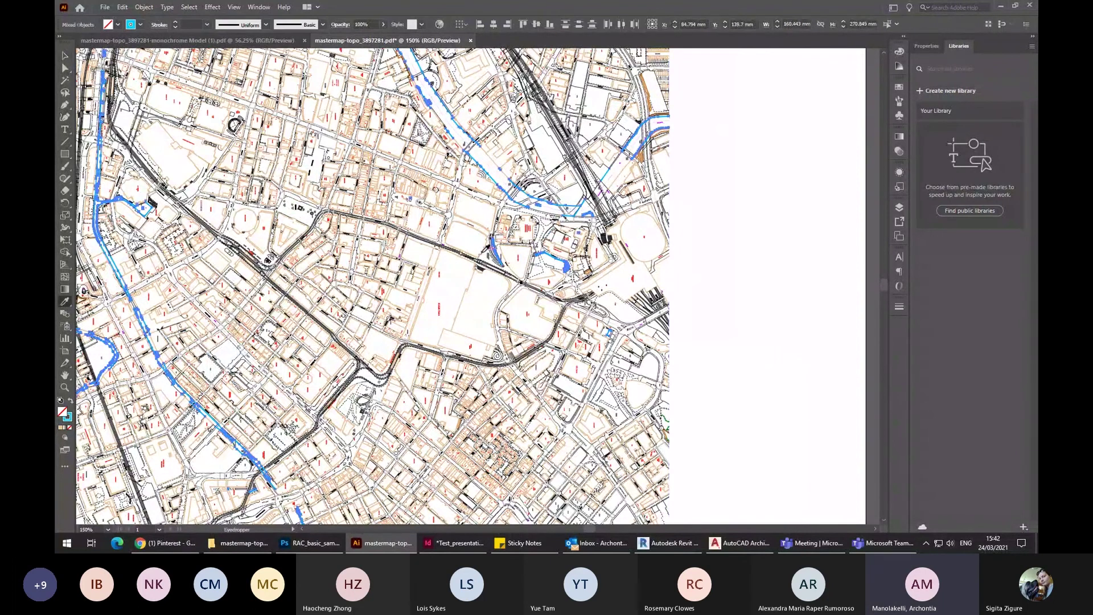
key(ctrl+minus)
key(ctrl+minus)
key(ctrl+minus)
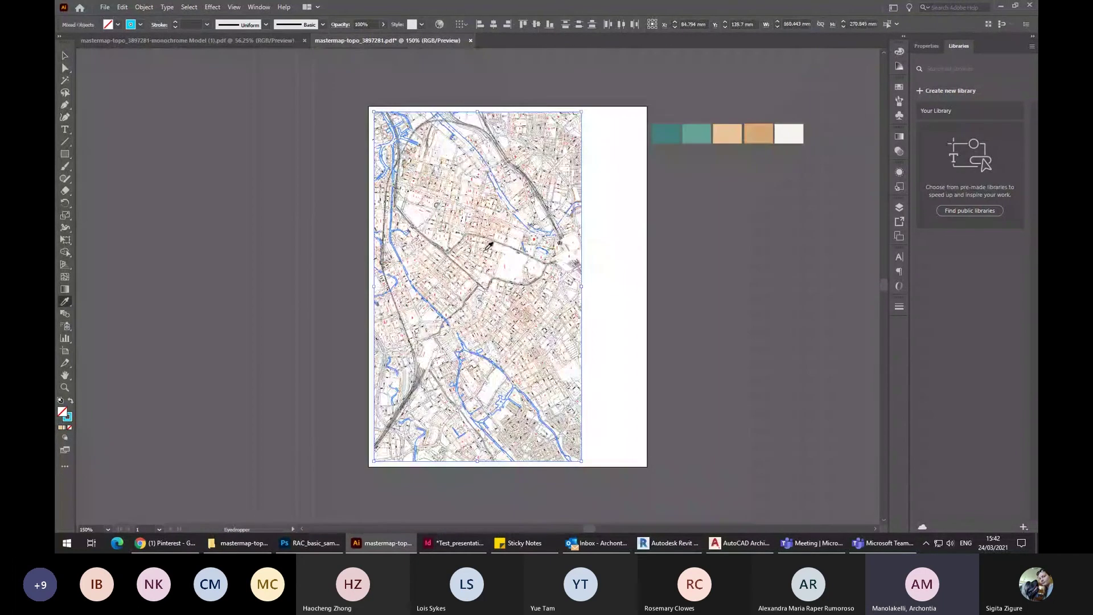
click(676, 132)
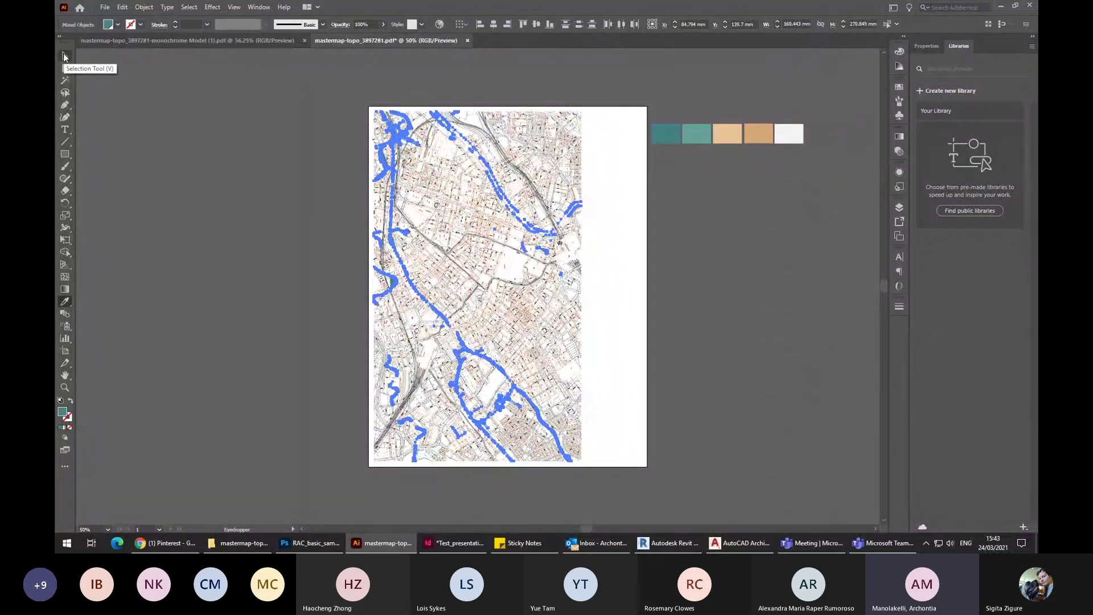
click(69, 400)
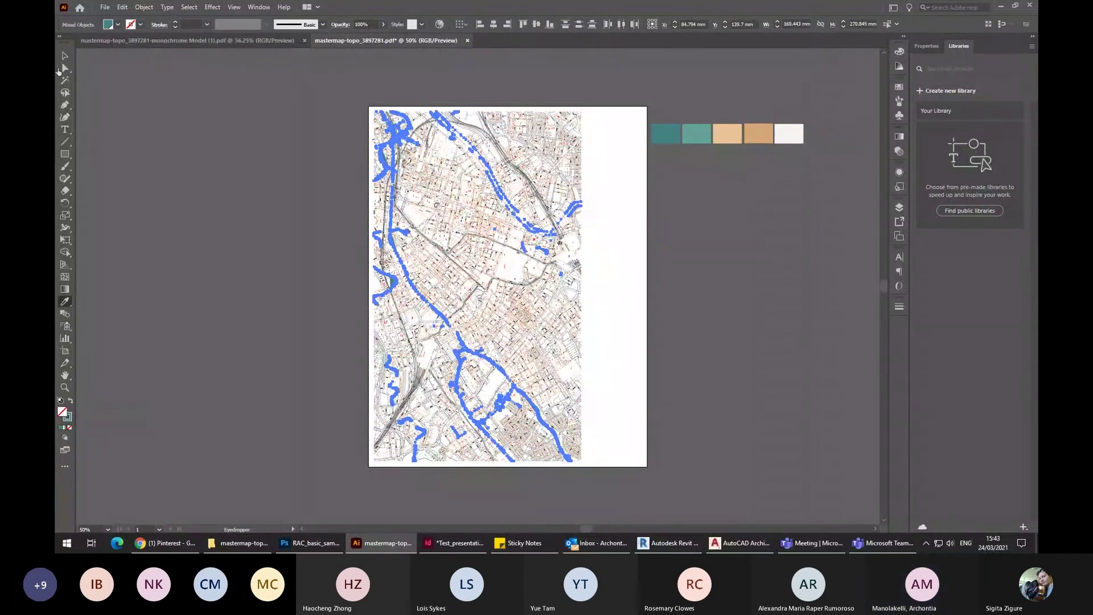
Set the stroke weight of the selected river lines to 0.5 pt and deselect them.
click(65, 54)
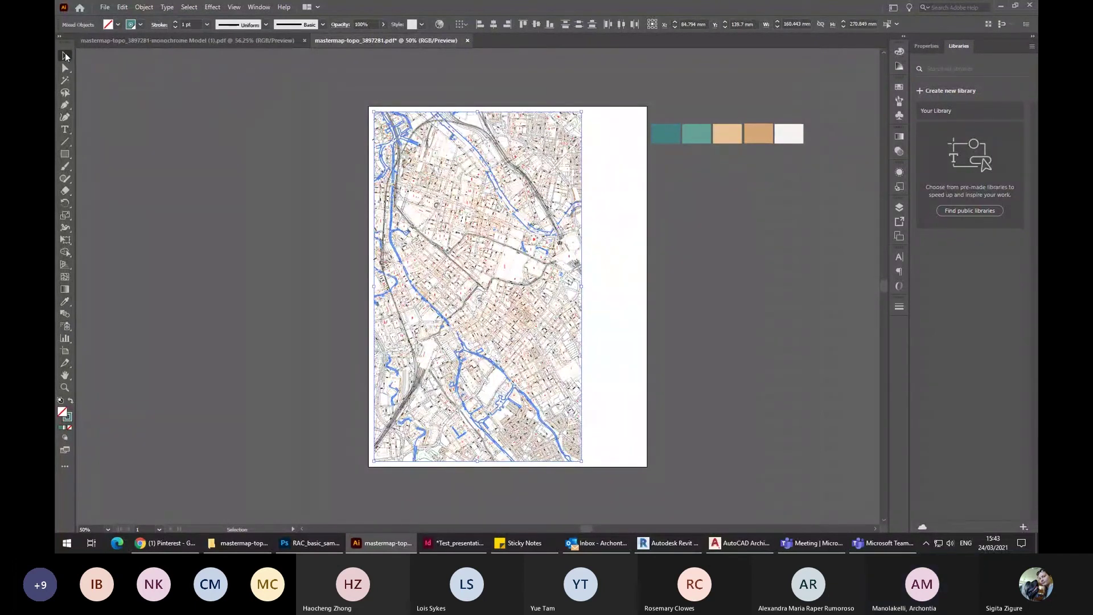
click(207, 24)
click(220, 46)
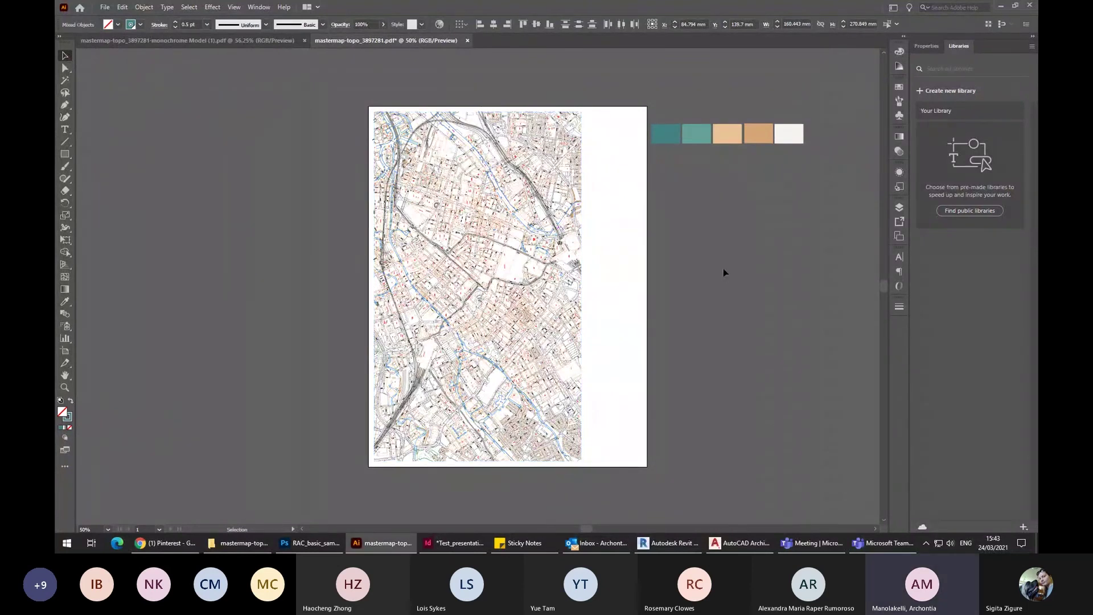
key(ctrl+plus)
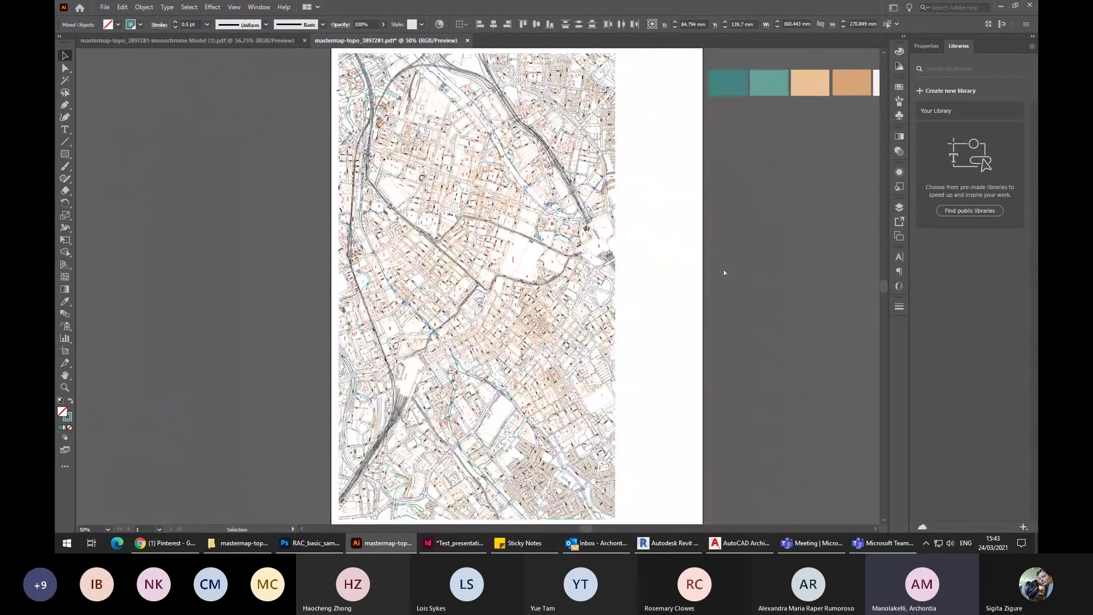
key(ctrl+plus)
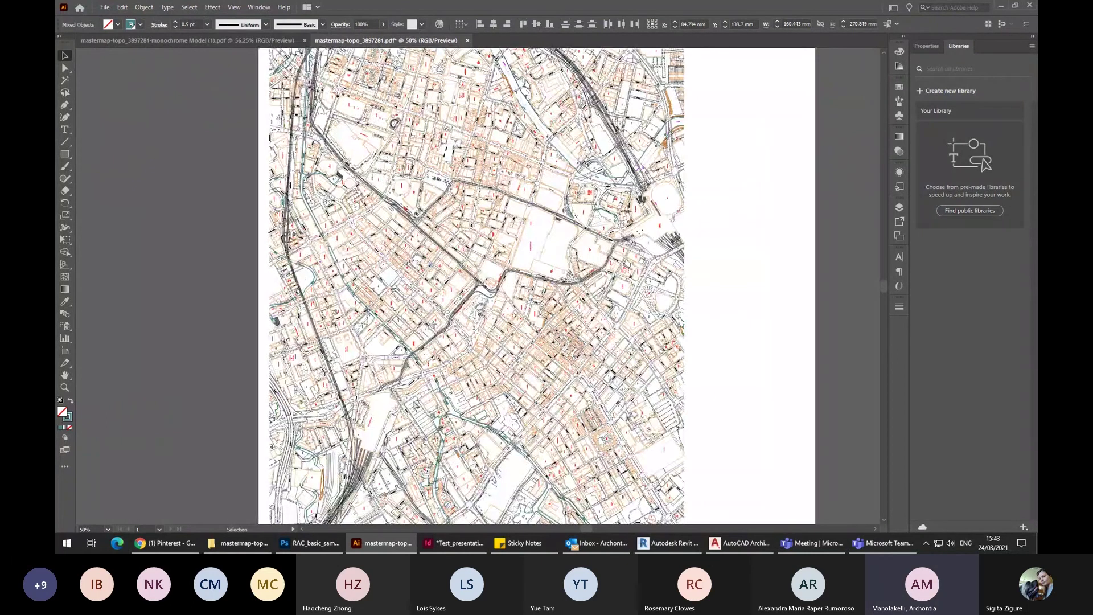
Save the restyled map and check the updated mastermap-topo_3897281.pdf in its refreshed project folder.
click(238, 543)
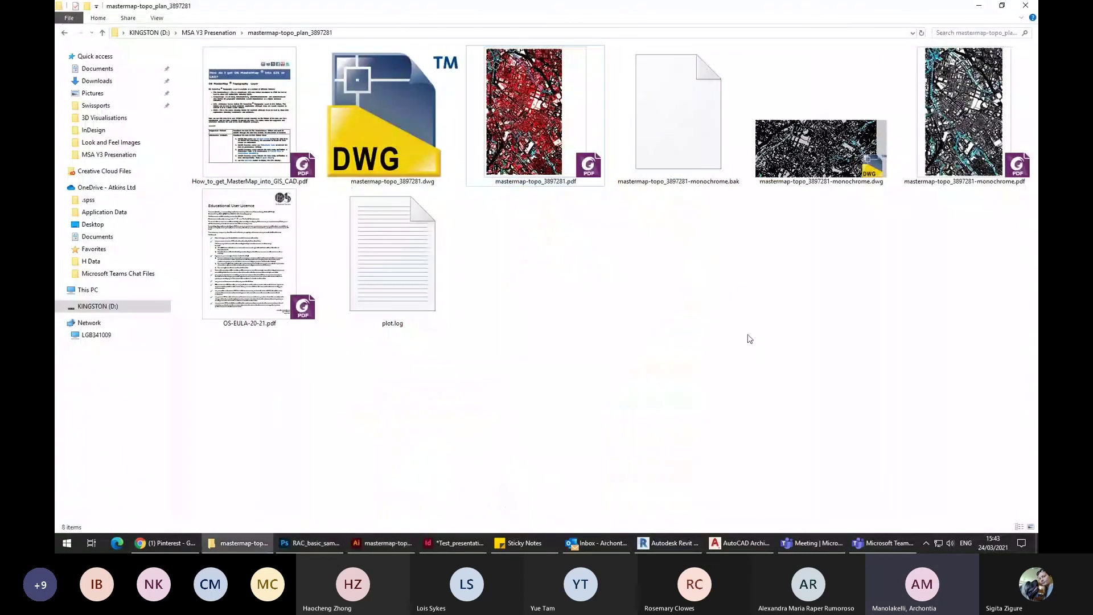
right_click(607, 262)
click(657, 302)
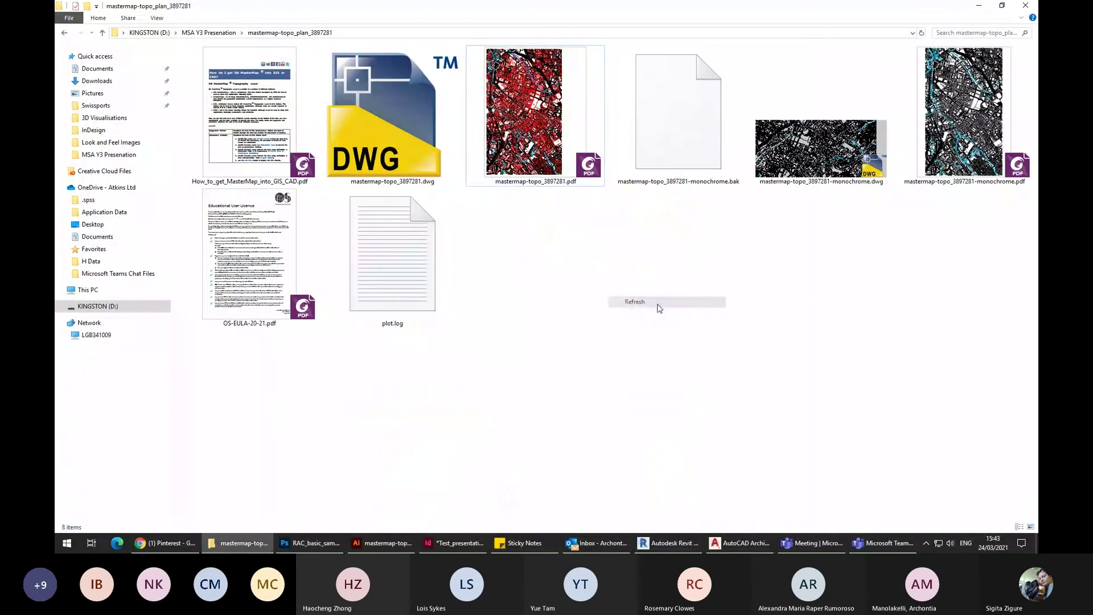
click(391, 544)
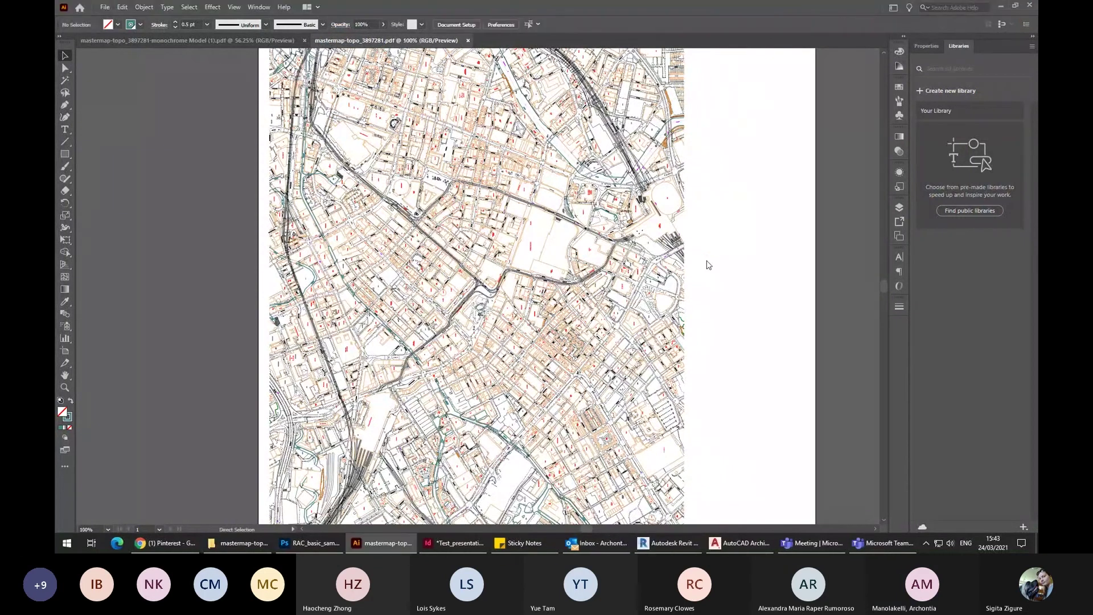
click(239, 543)
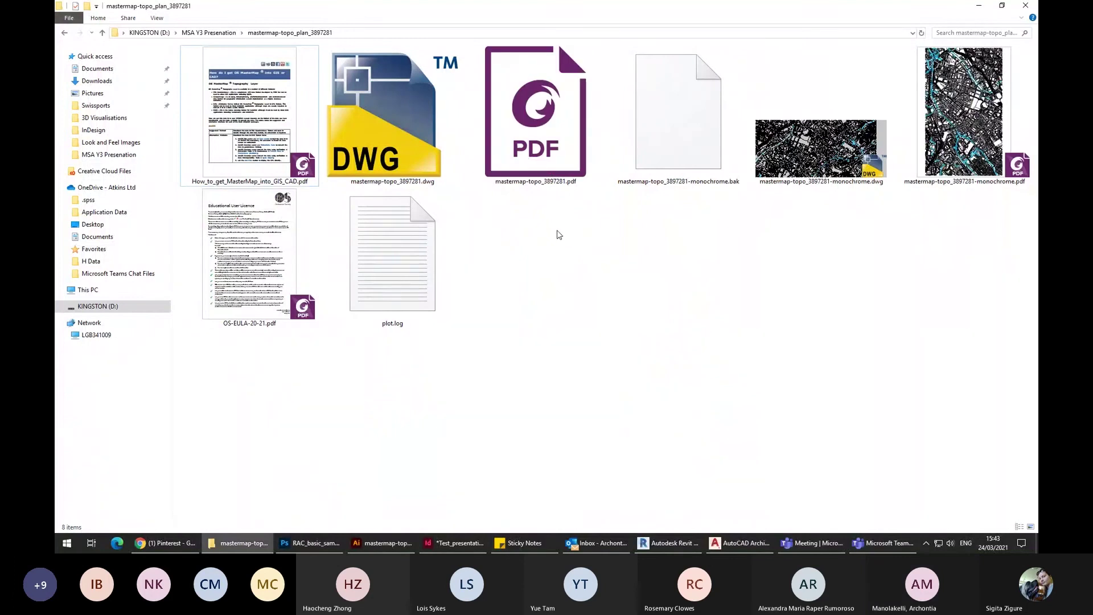
click(538, 136)
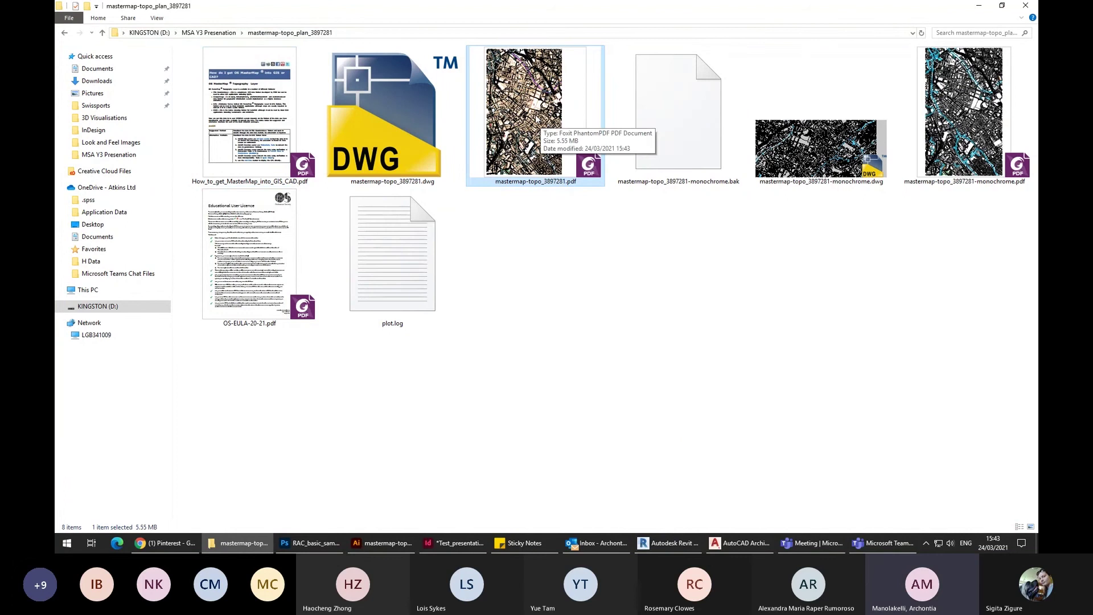
Switch to the Test_presentationMSA-Y3.indd presentation in InDesign and bring the whole of page 4 into view.
click(454, 544)
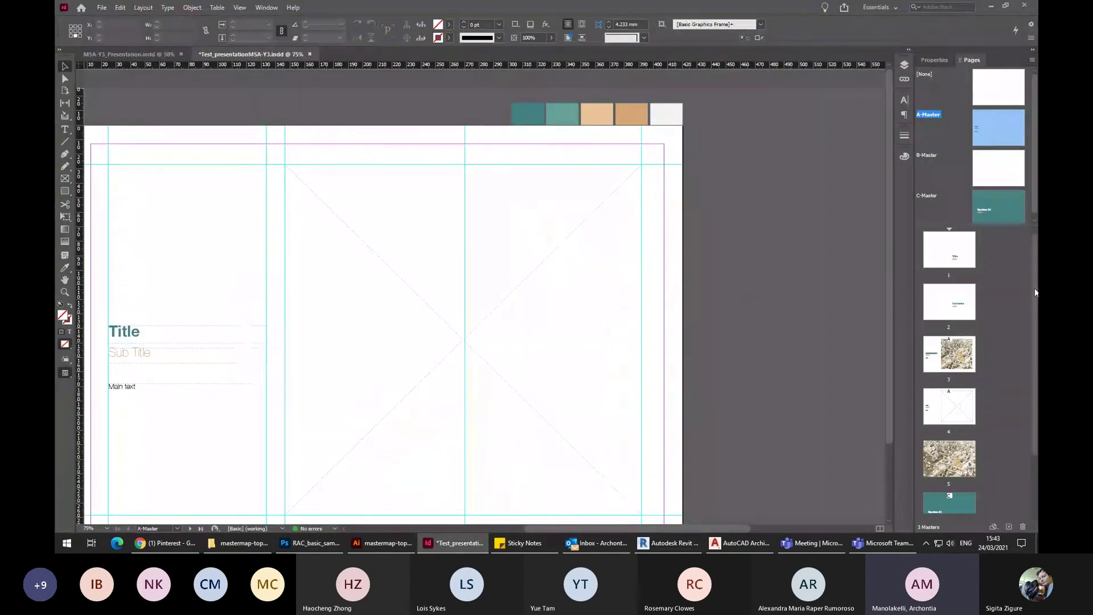
click(958, 409)
double_click(958, 408)
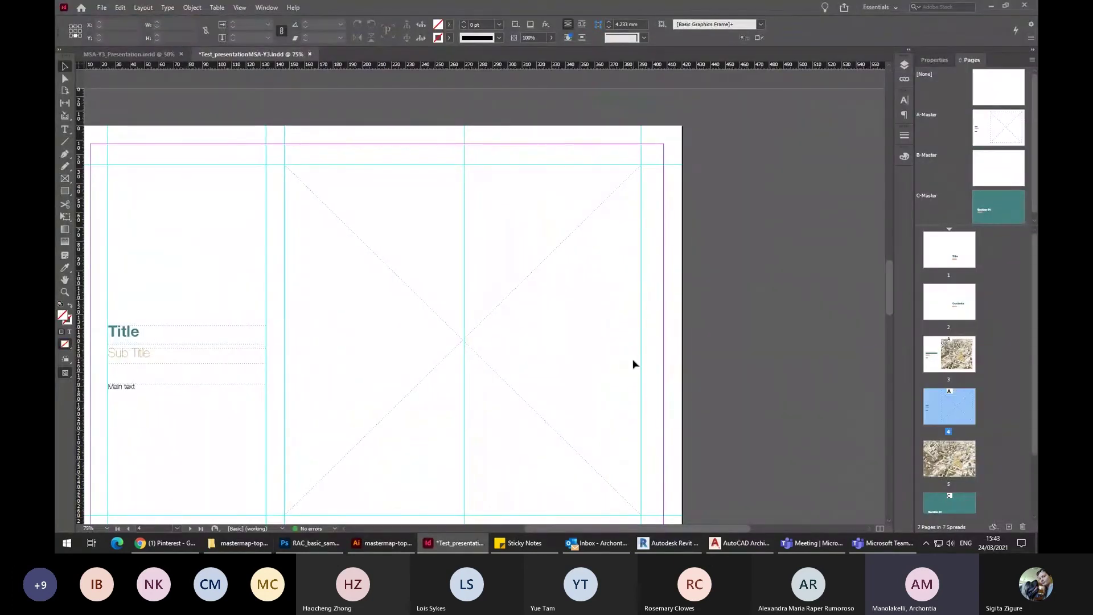
key(ctrl+minus)
drag(656, 332, 675, 344)
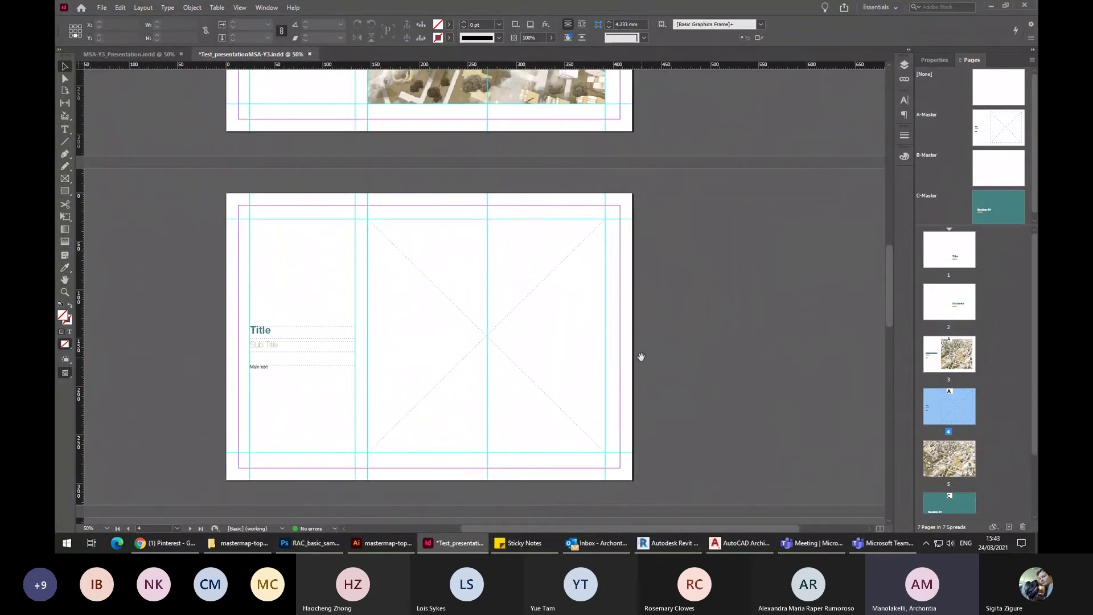
Start placing a file and browse to the mastermap-topo_plan_3897281 folder inside MSA Y3 Presenation on the KINGSTON (D:) drive.
click(101, 8)
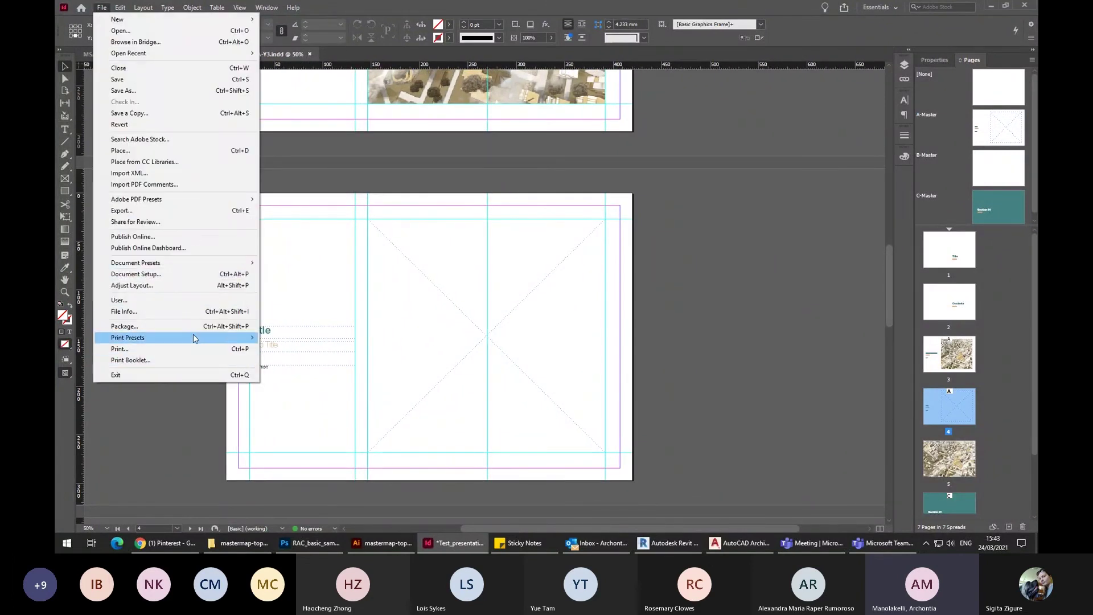
click(190, 151)
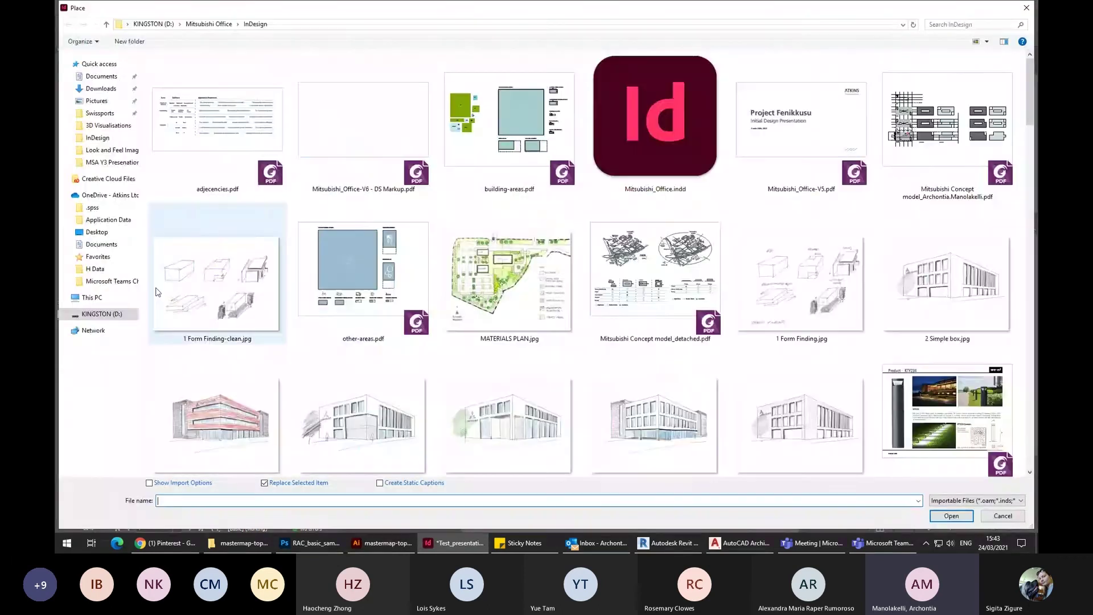
click(88, 315)
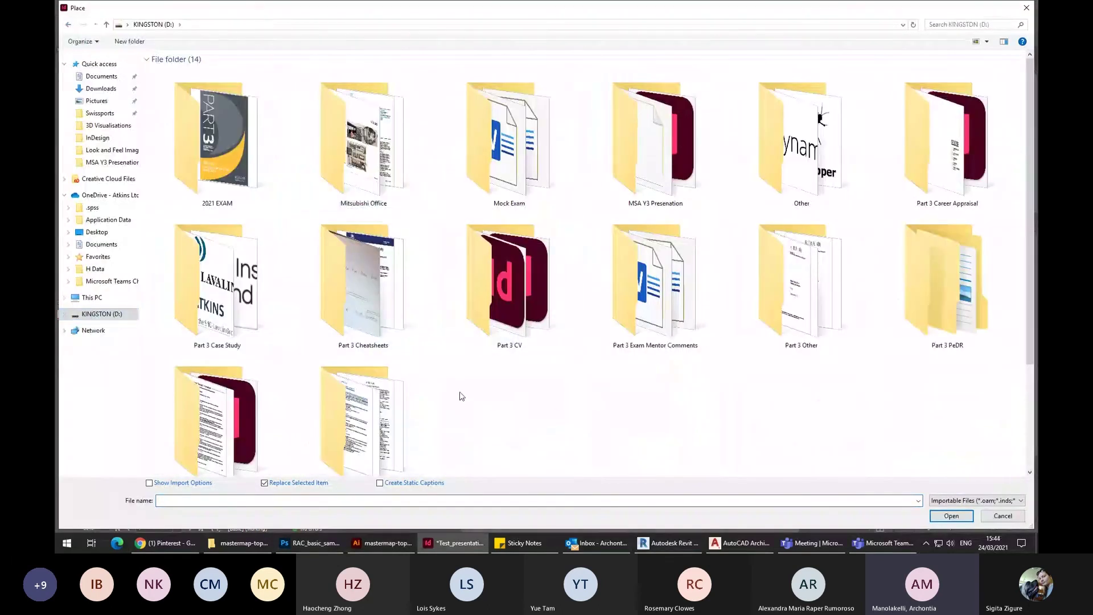
scroll(461, 397, down, 1)
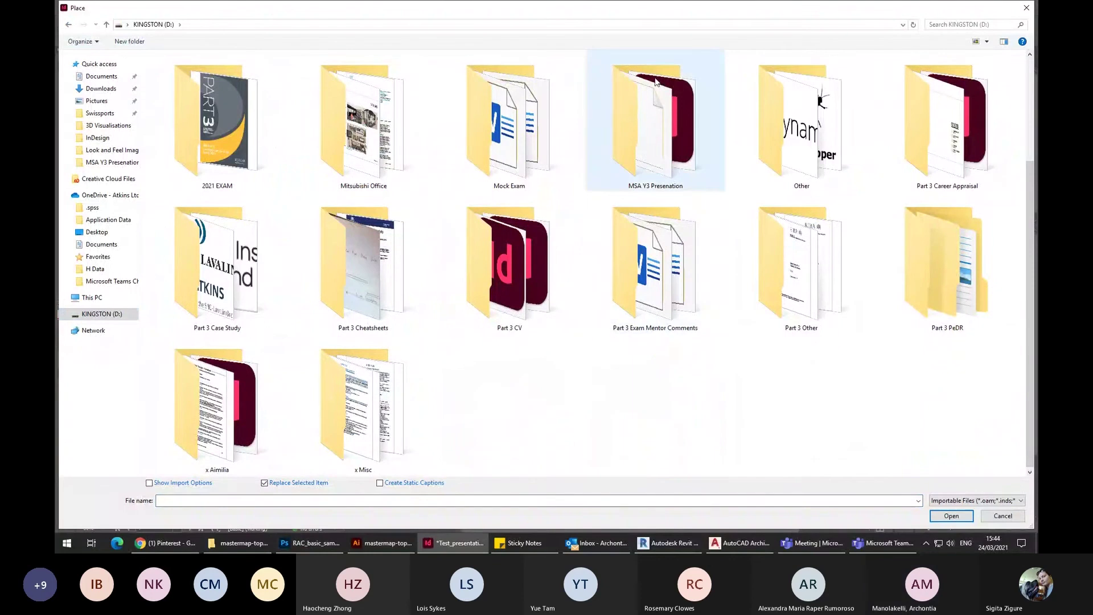
double_click(671, 121)
right_click(750, 204)
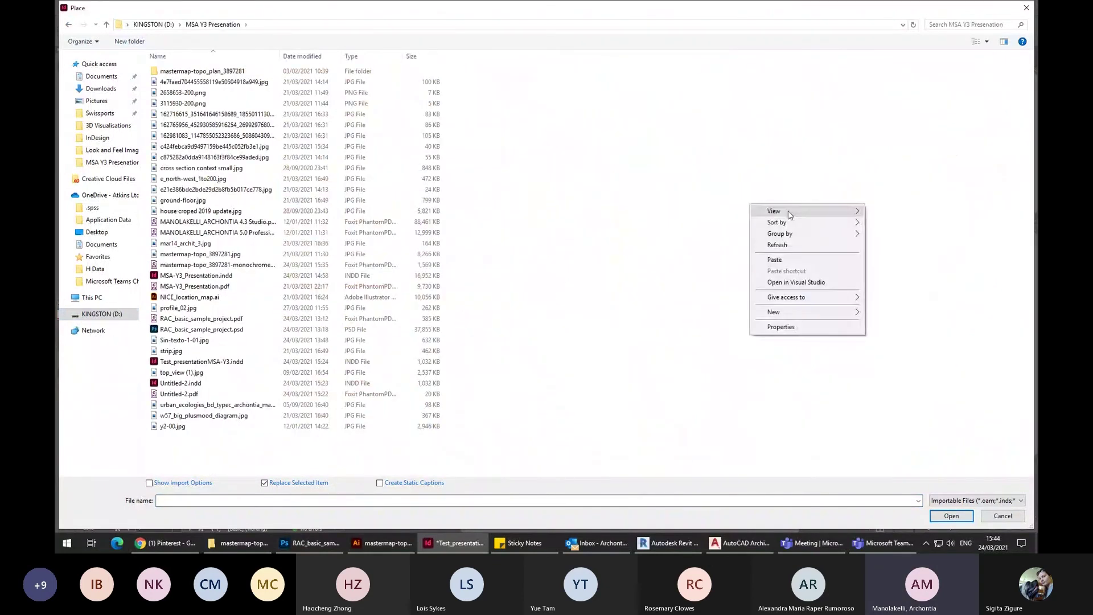
mouse_move(790, 213)
click(882, 212)
double_click(225, 109)
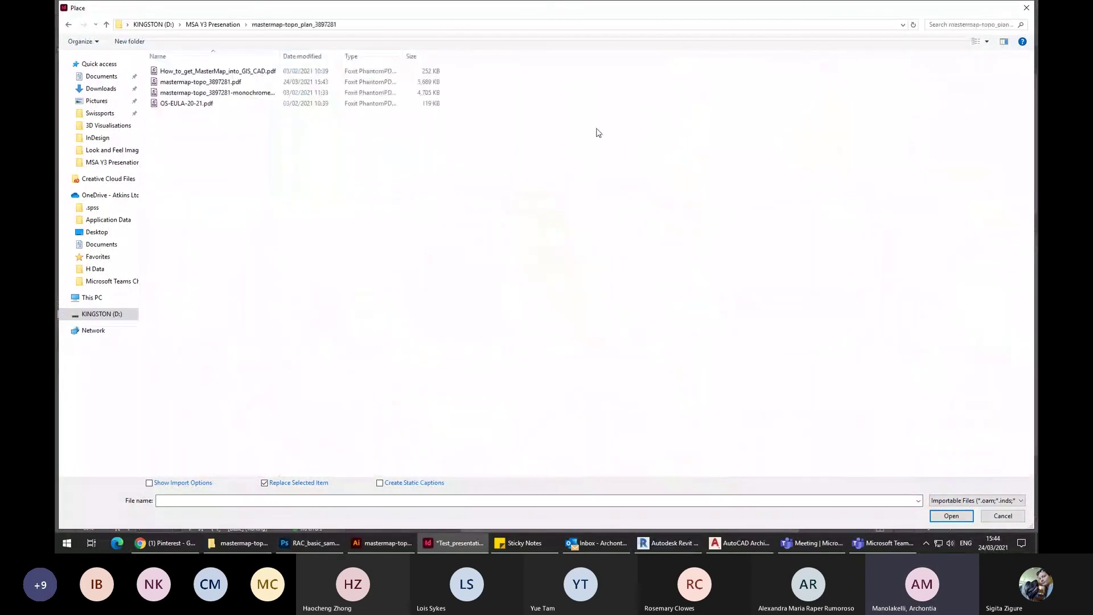
Show the folder's files as thumbnails, import mastermap-topo_3897281.pdf and place it near the top of page 4's title column.
right_click(559, 190)
mouse_move(640, 195)
click(709, 195)
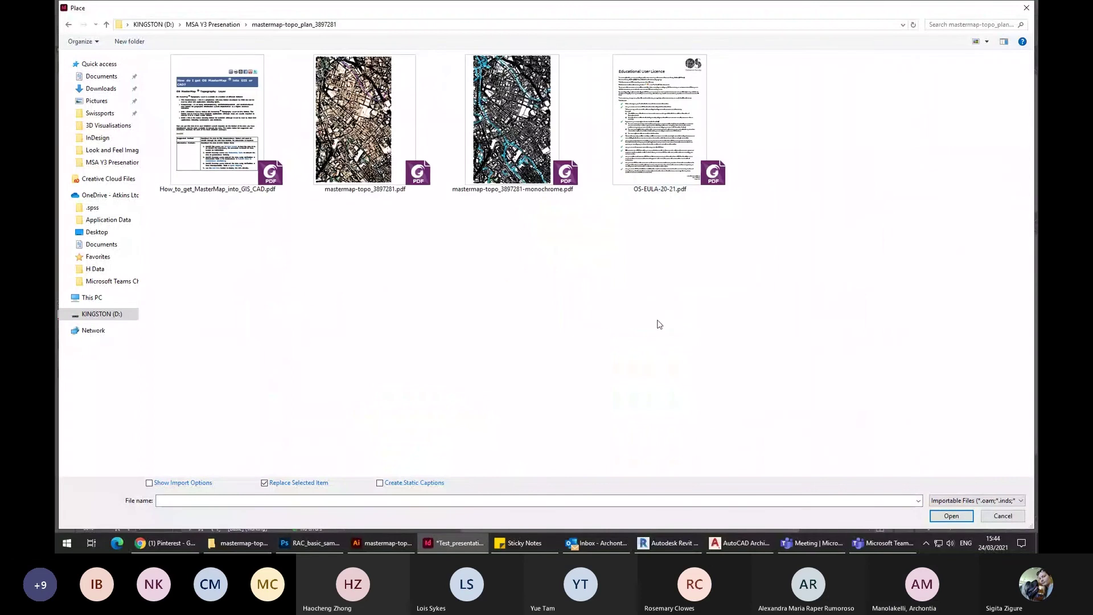
click(358, 126)
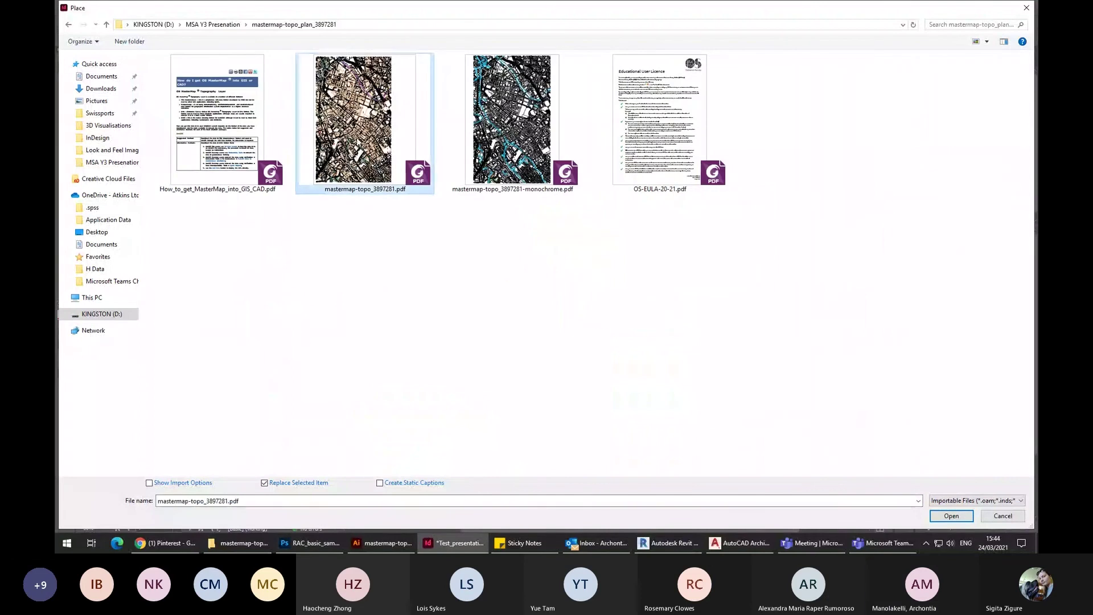
click(950, 516)
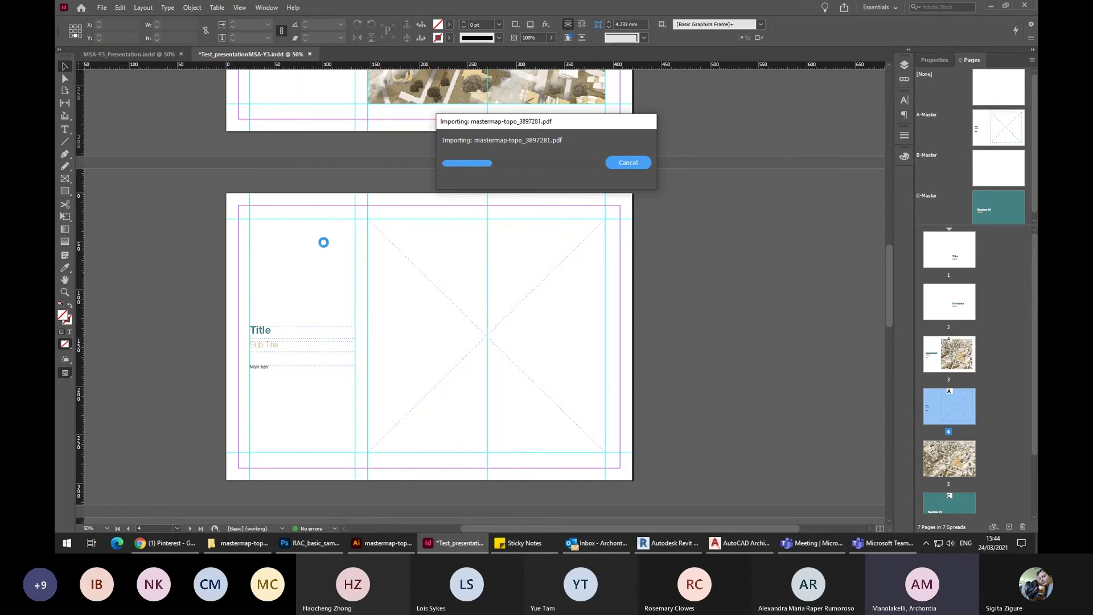
click(324, 242)
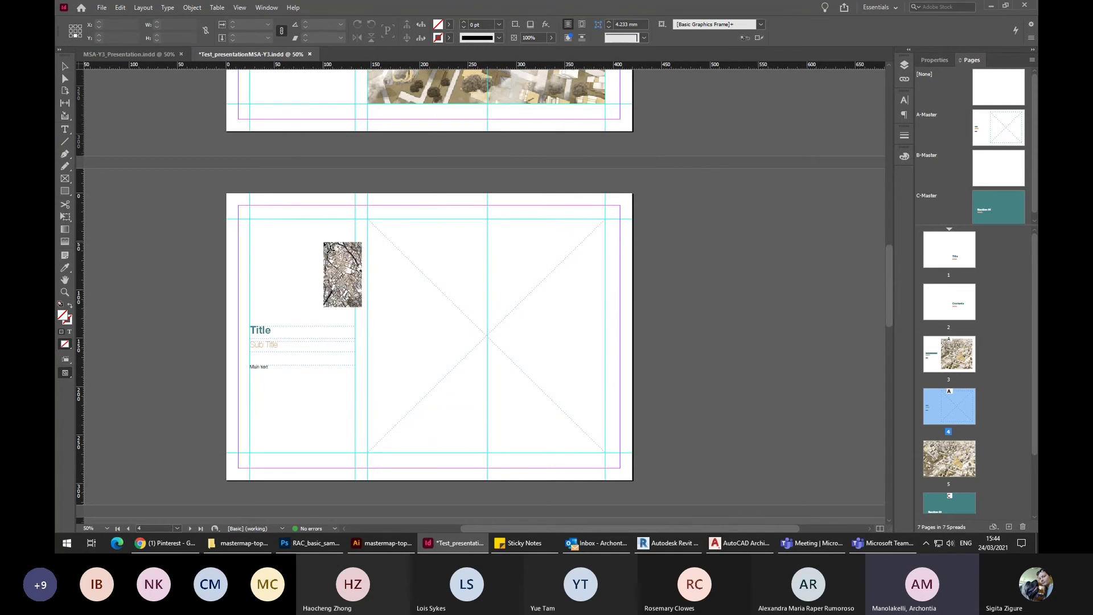
drag(343, 274, 274, 219)
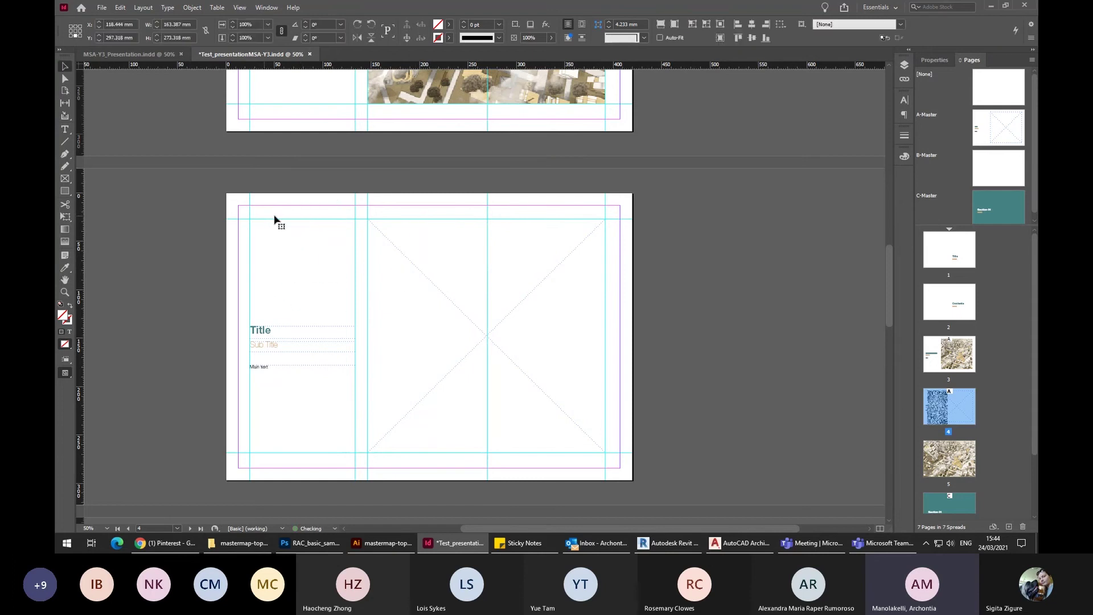
Undo the full-size placement of the map PDF and place it about 154 × 257 mm from the title column's upper guides to the bottom margin.
click(274, 219)
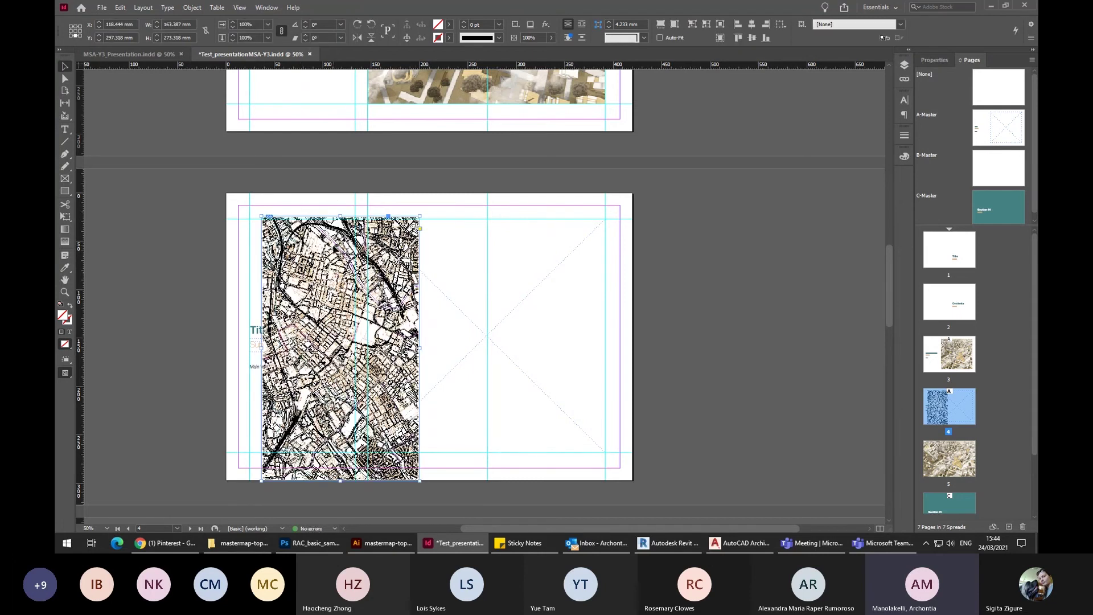
key(ctrl+z)
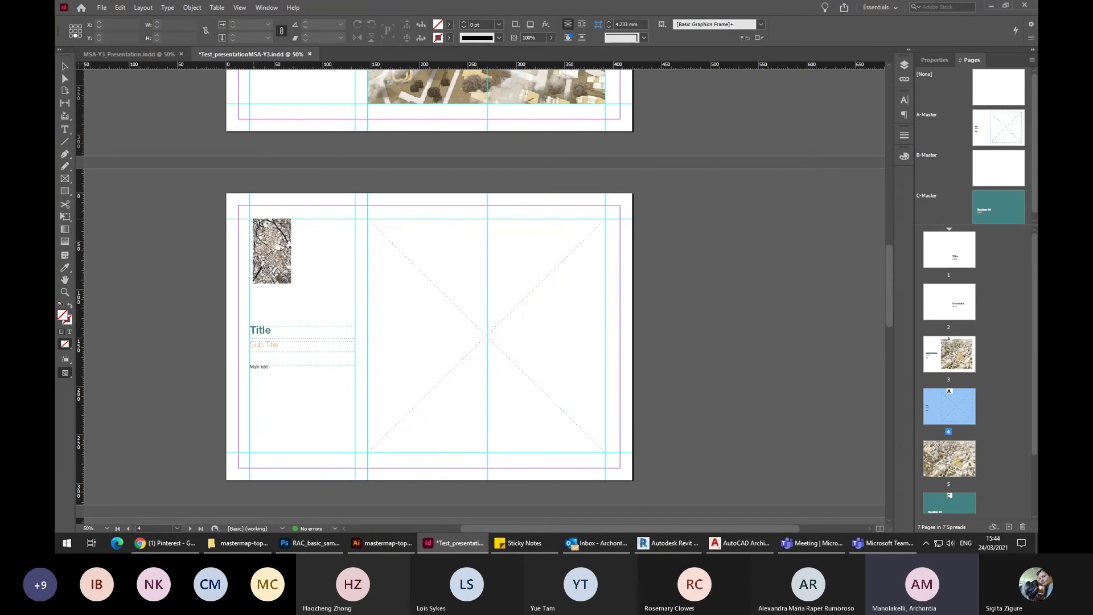
drag(272, 258, 414, 465)
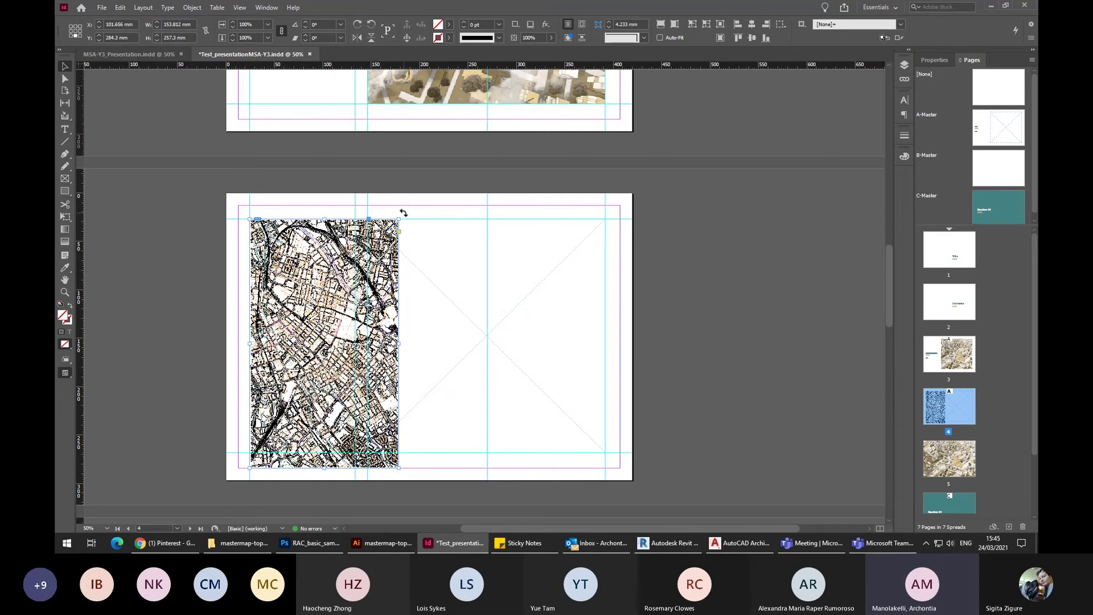
Rotate the placed map to 90° and move it over the upper part of page 4's picture area.
drag(403, 213, 207, 375)
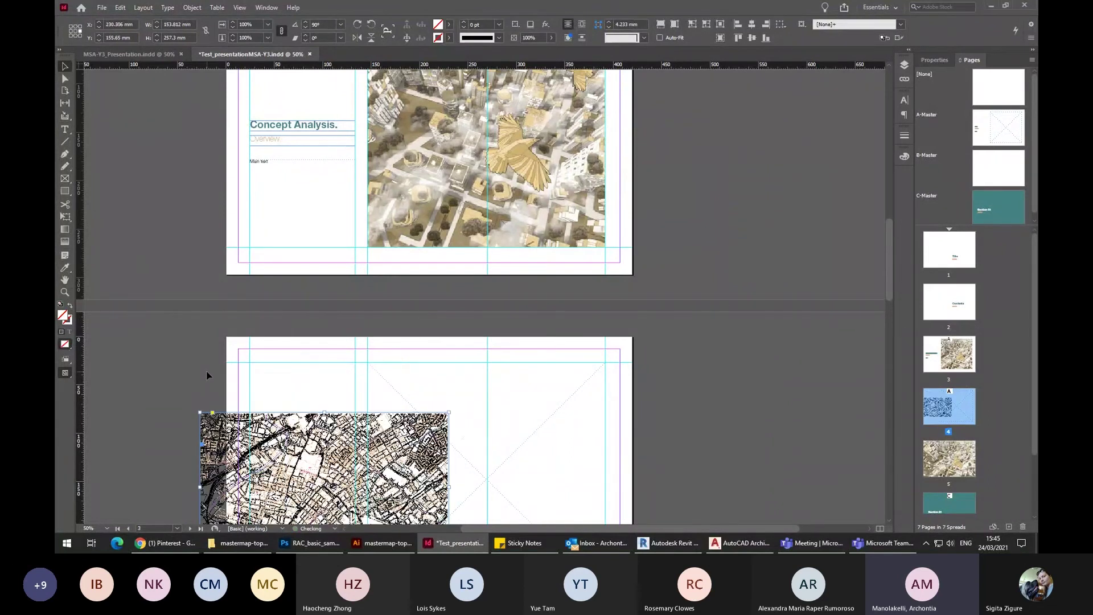
drag(383, 447, 527, 397)
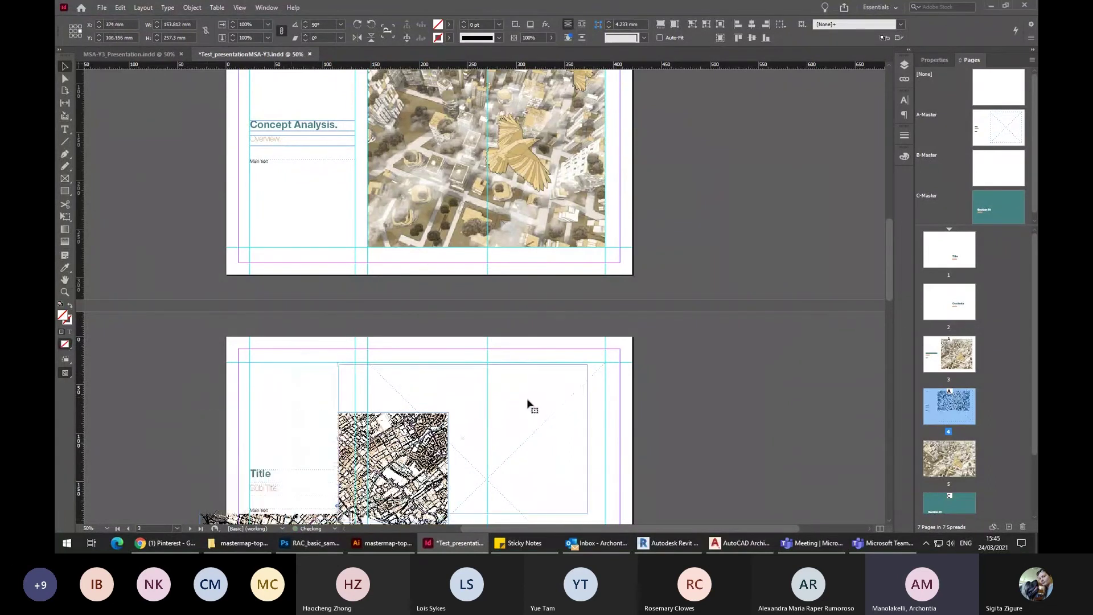
Try a rotation angle of 45° on the map and undo it.
click(329, 25)
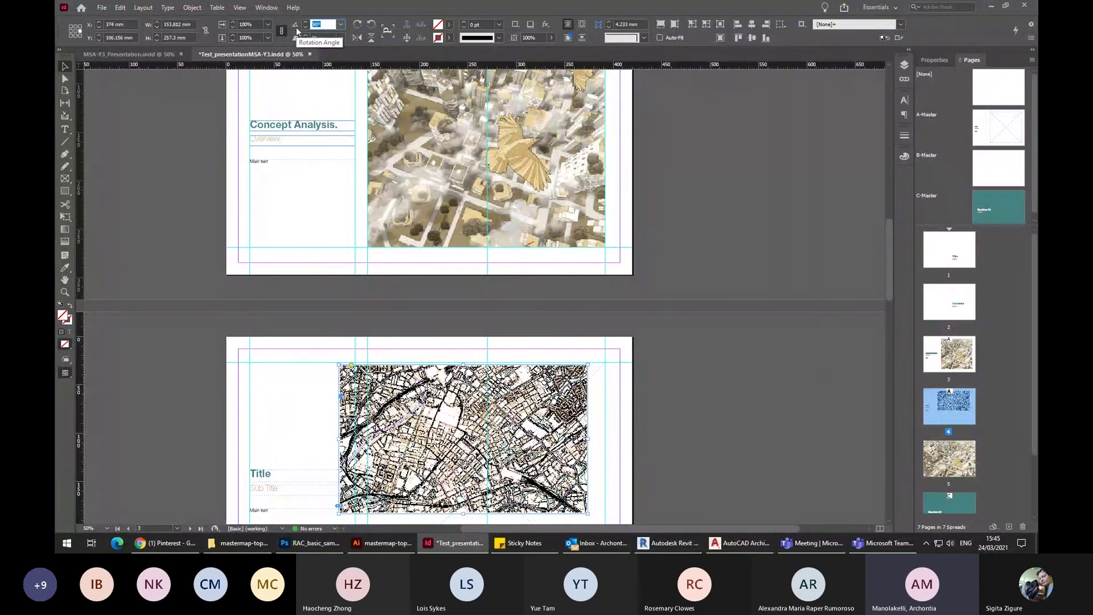
key(Return)
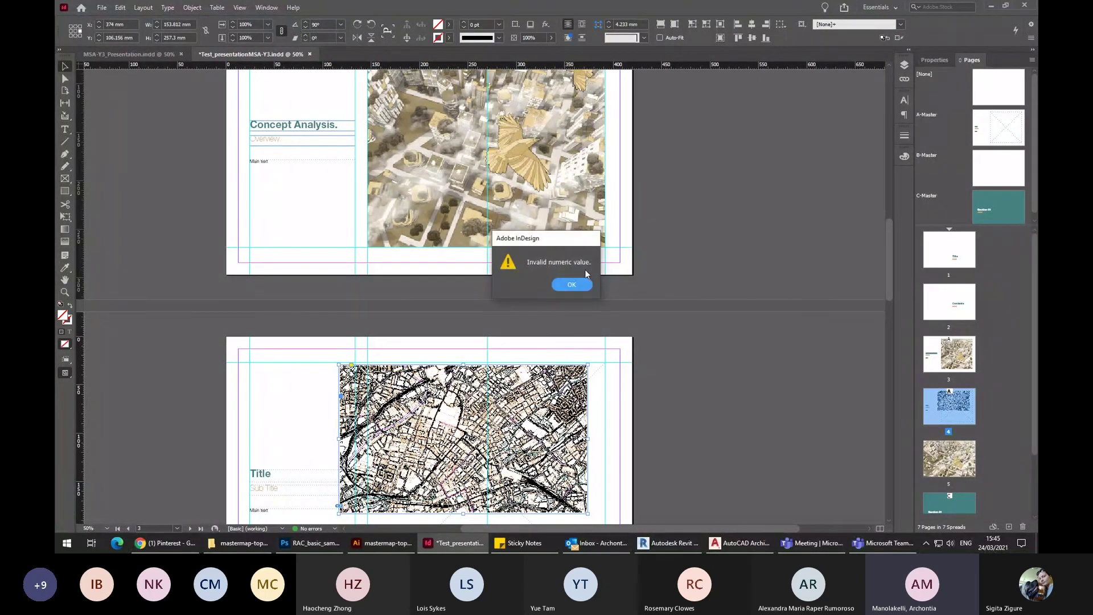
click(571, 284)
text(45)
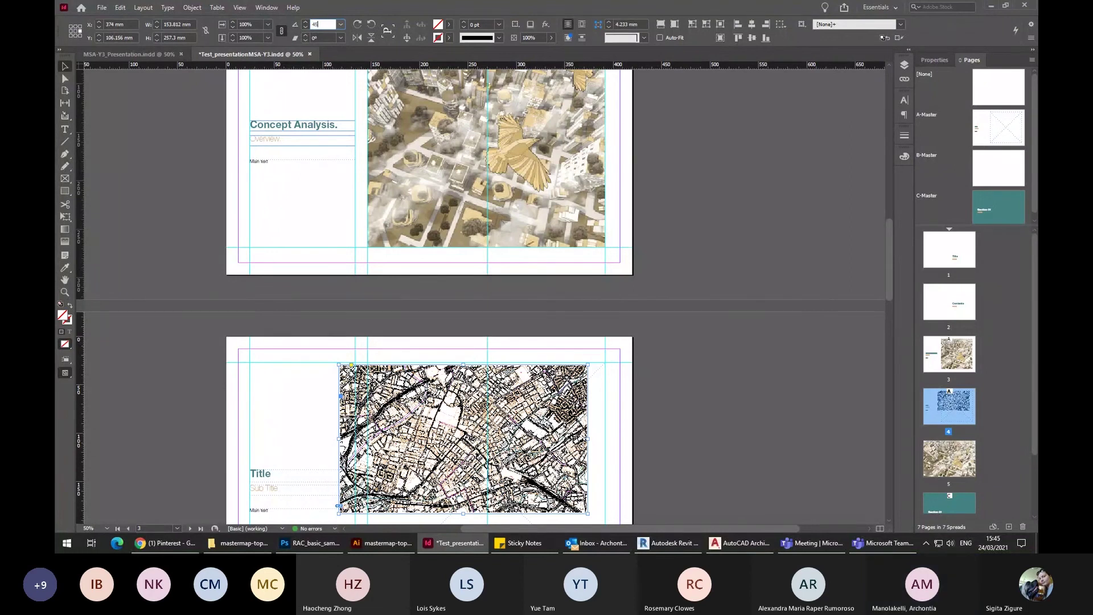
key(Return)
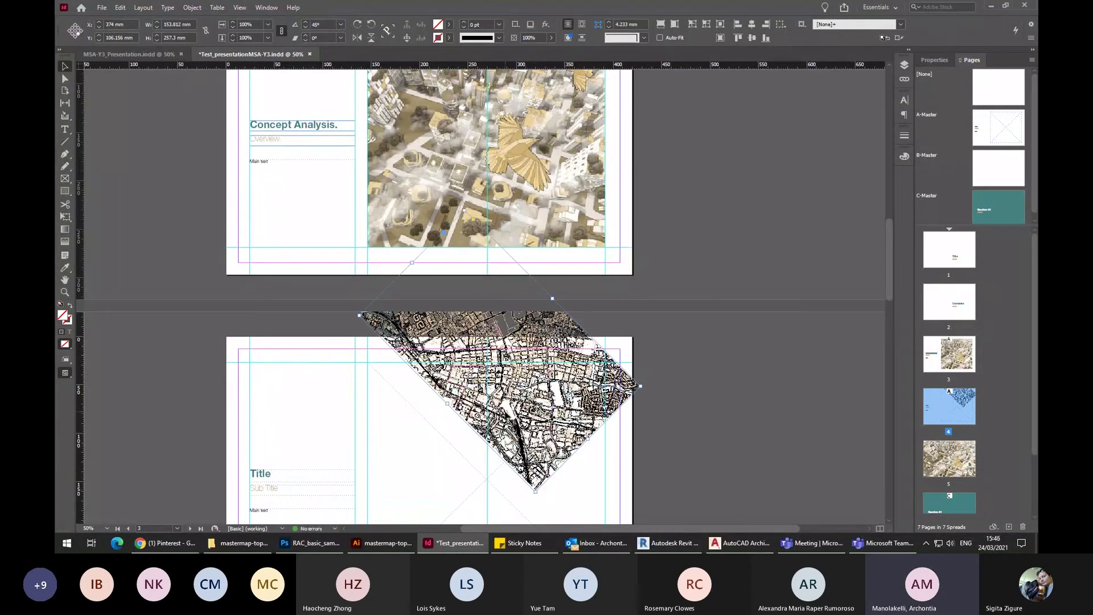
key(ctrl+z)
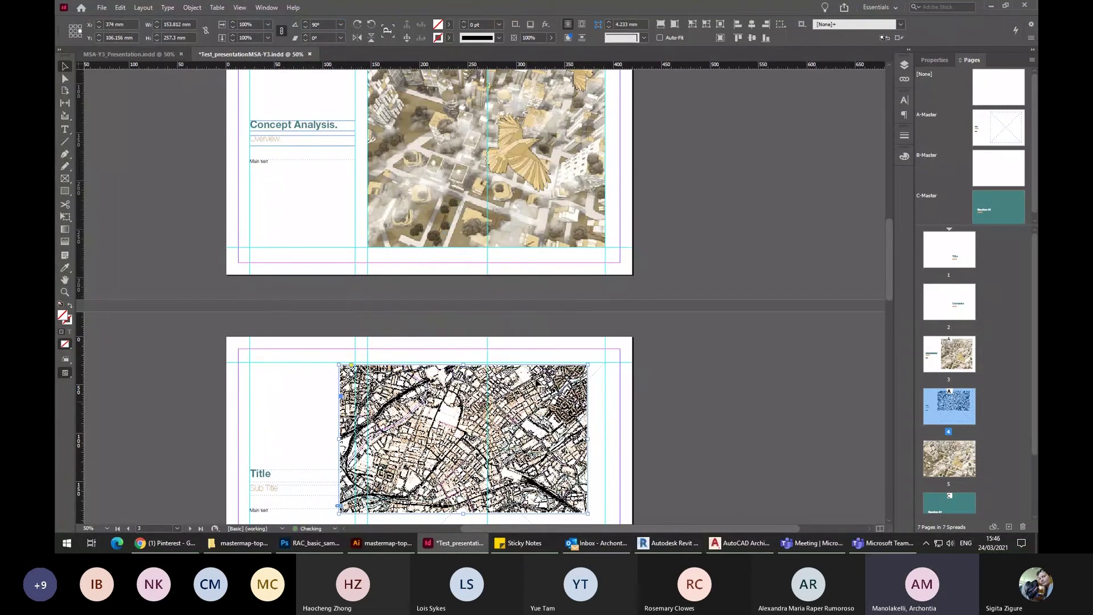
Align the map with the picture area's upper-left guides and enlarge it proportionally to the lower guide, making it 241.5 × 403.987 mm.
scroll(576, 314, down, 3)
mouse_move(559, 311)
mouse_down()
mouse_move(617, 312)
mouse_move(588, 307)
mouse_move(468, 368)
mouse_move(603, 310)
mouse_move(495, 331)
mouse_move(592, 310)
mouse_move(573, 308)
mouse_up()
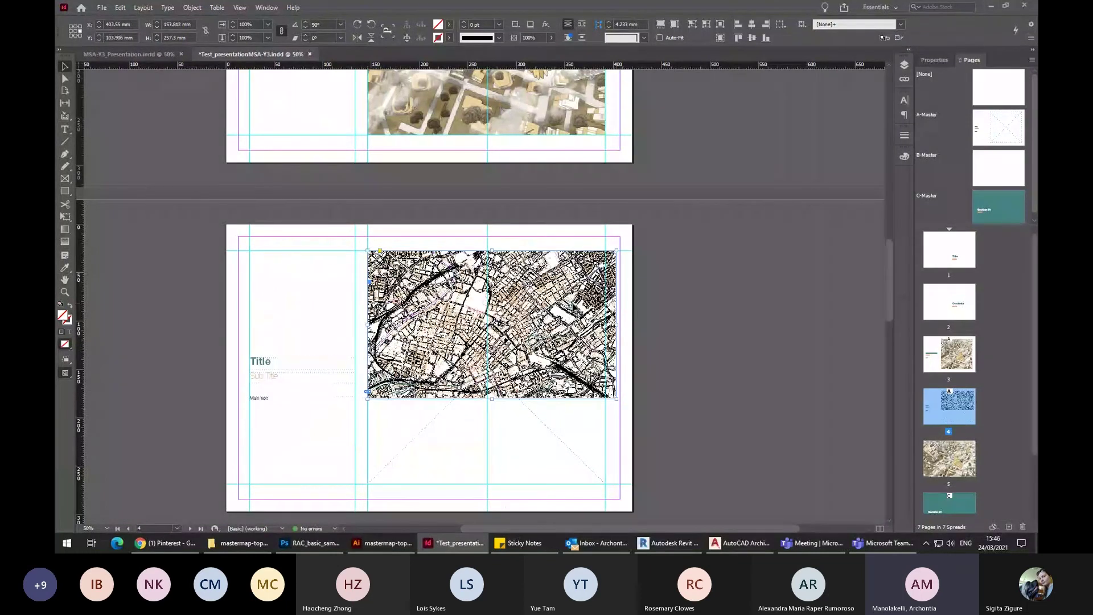
key(ctrl+equal)
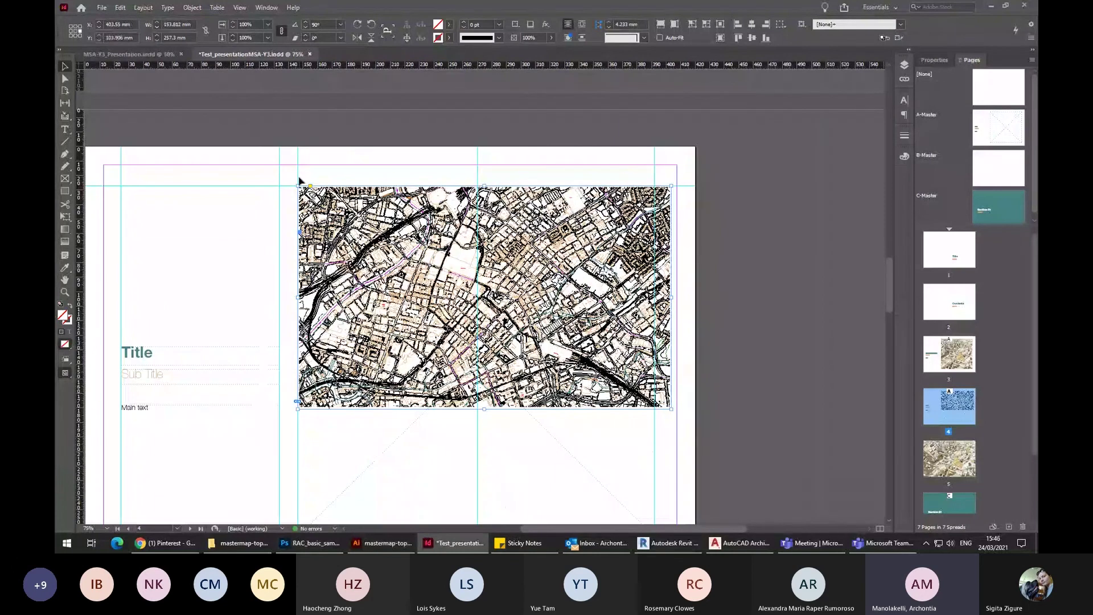
scroll(299, 181, down, 3)
scroll(386, 284, down, 1)
drag(671, 296, 618, 425)
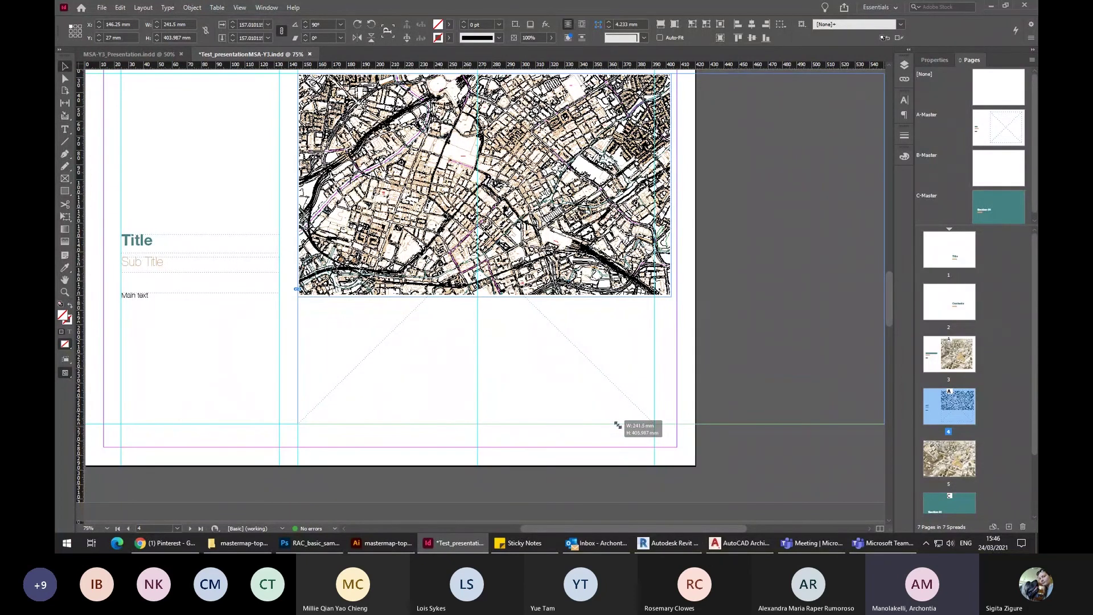
drag(617, 425, 618, 424)
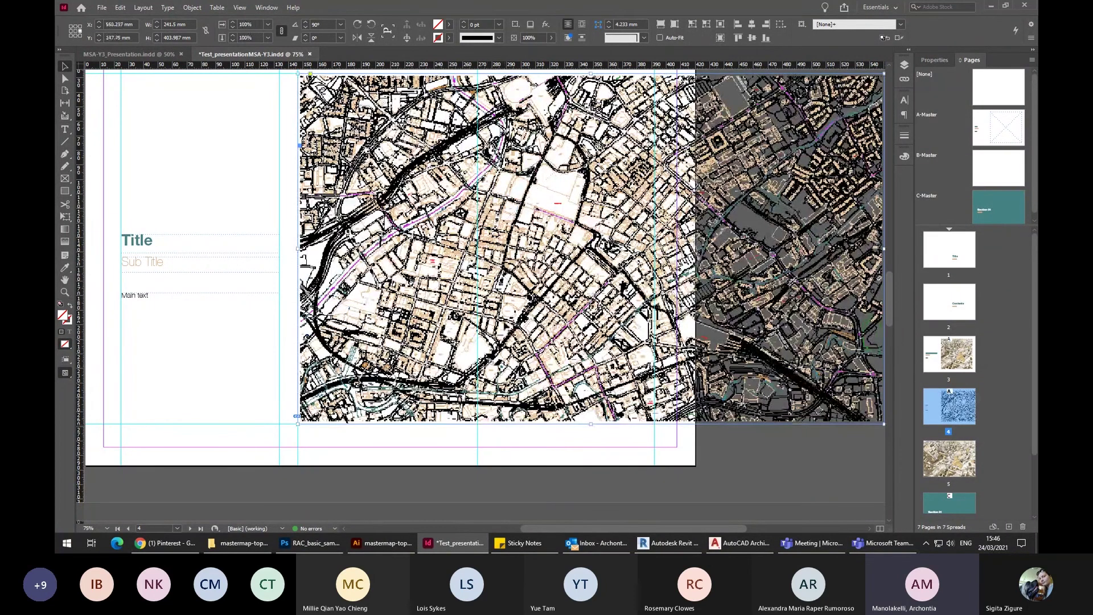
Crop the map's frame to the picture area's guides at 241.5 × 245.75 mm, undoing the trial resizes.
key(ctrl+minus)
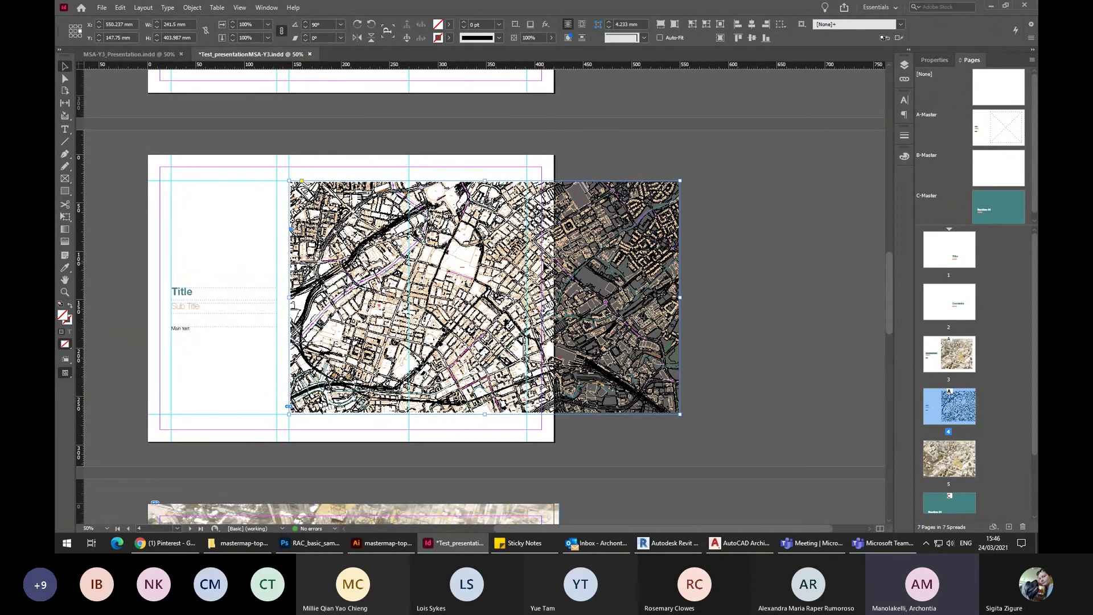
drag(681, 416, 514, 364)
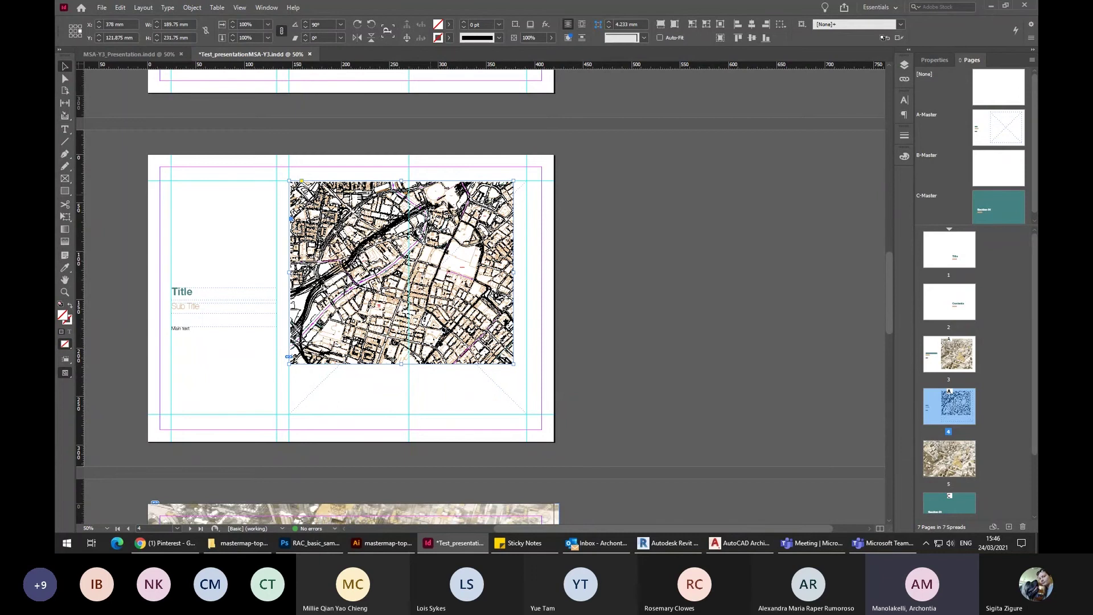
drag(513, 367, 646, 400)
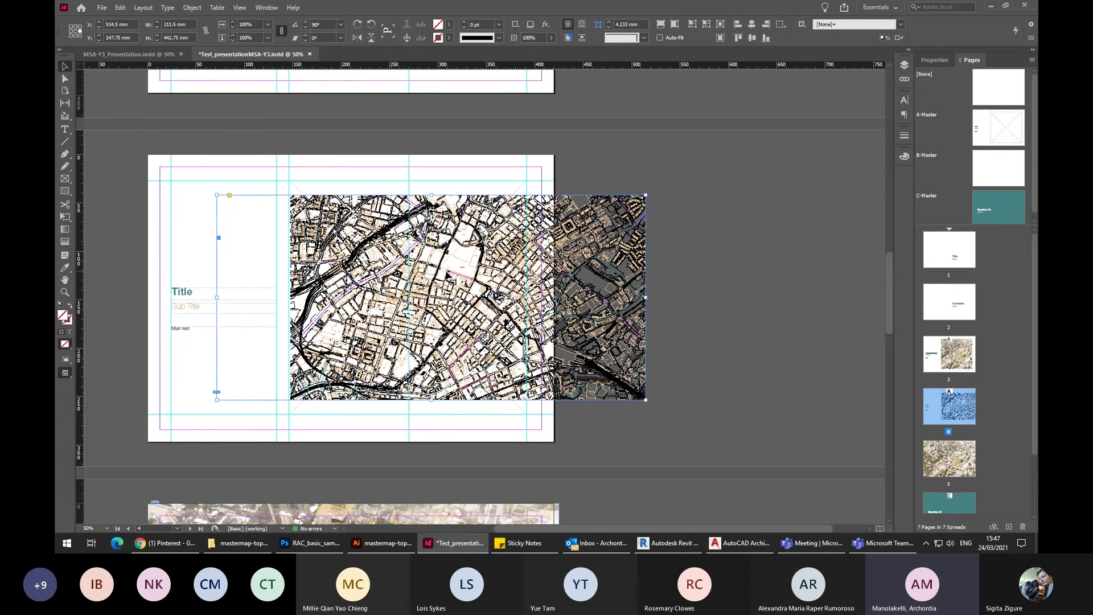
key(ctrl+z)
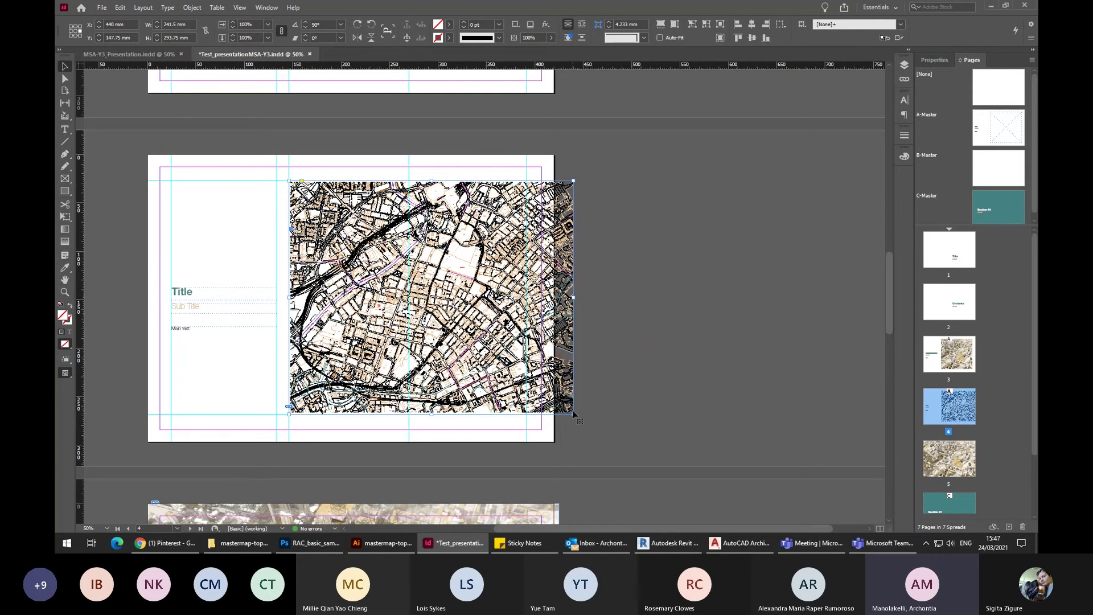
drag(573, 414, 627, 447)
key(ctrl+z)
drag(575, 296, 526, 296)
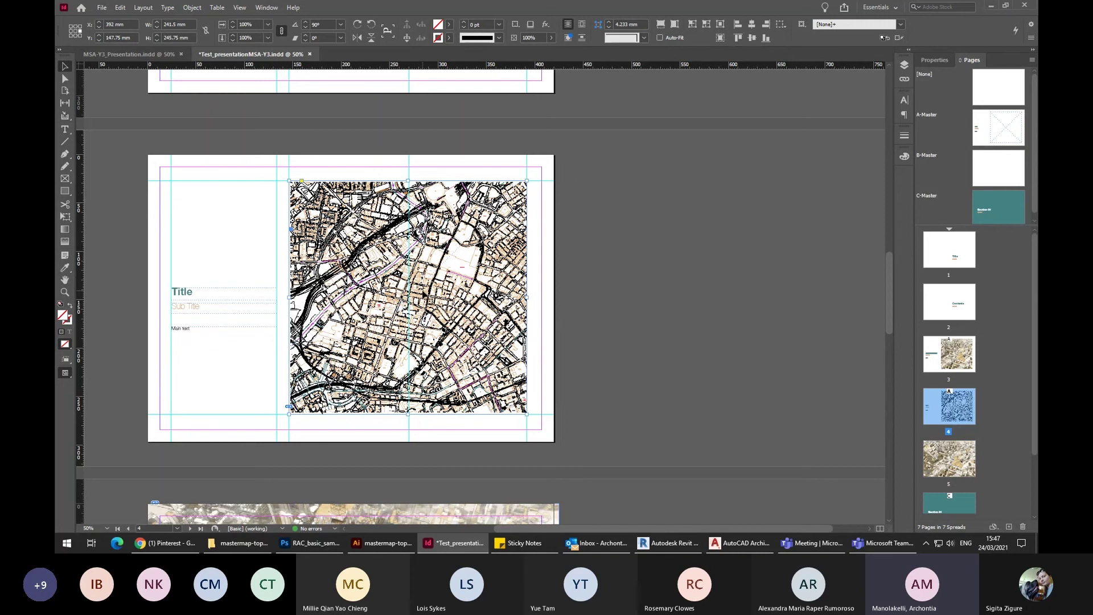
Preview the page without guides and shift the map about 88 mm left inside its frame, checking the crop.
key(w)
double_click(455, 300)
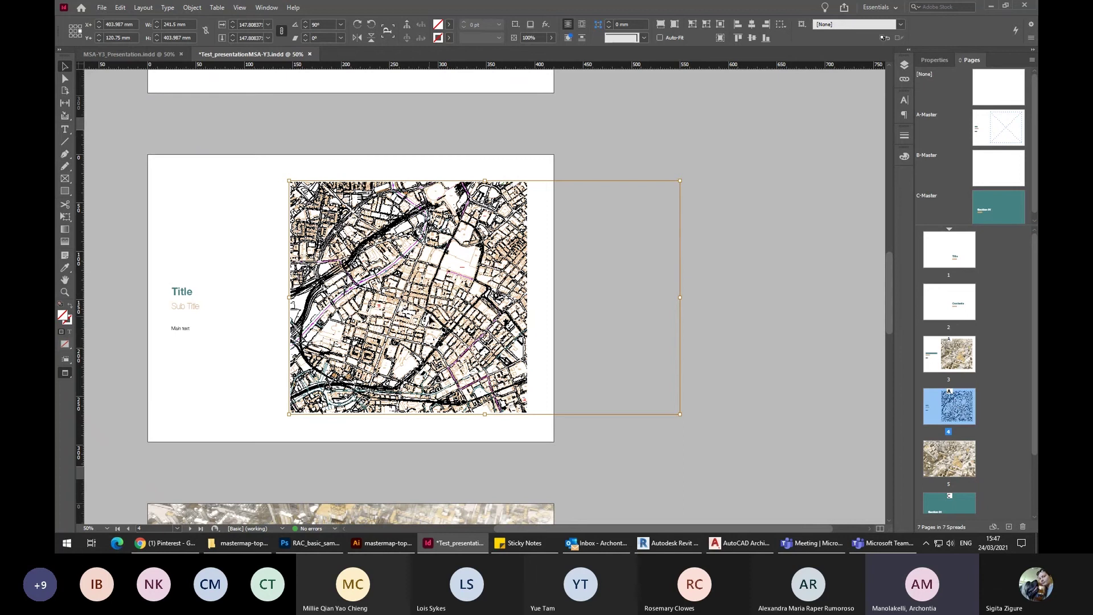
drag(428, 320, 355, 316)
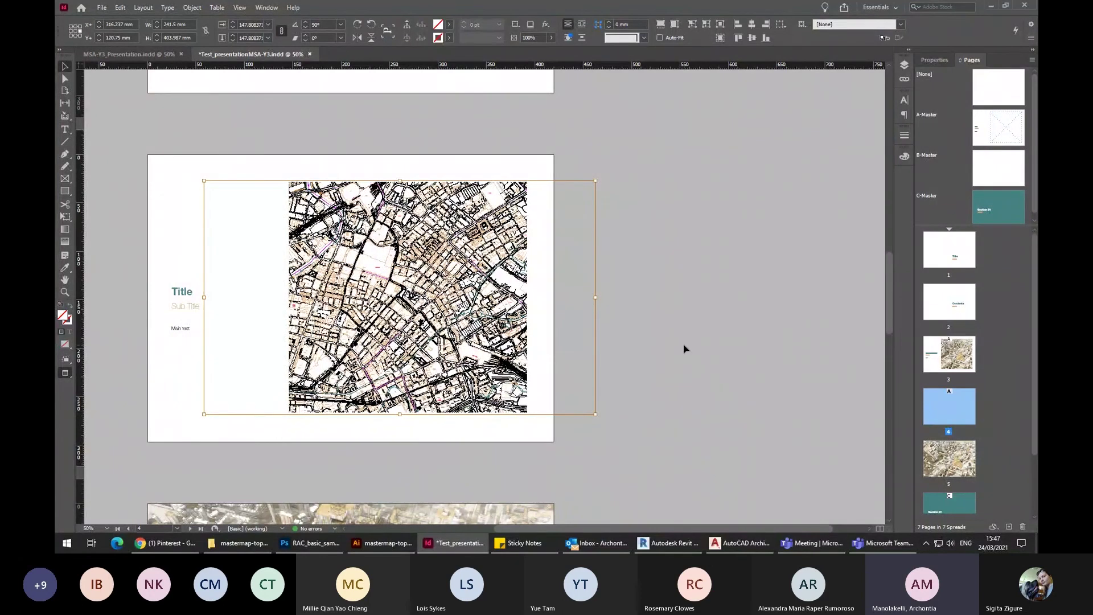
click(617, 347)
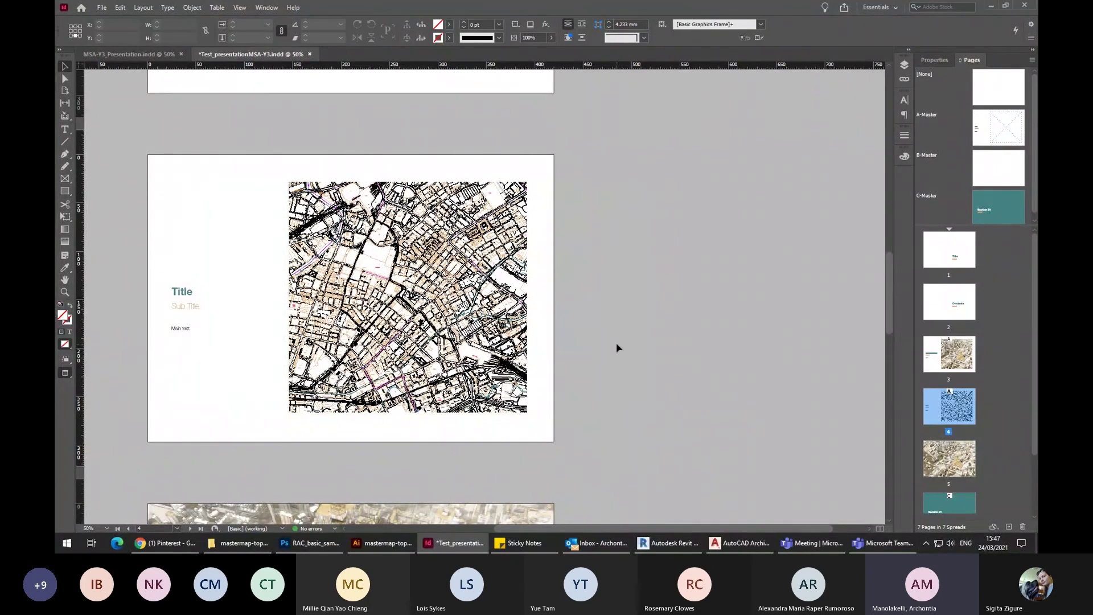
key(ctrl+equal)
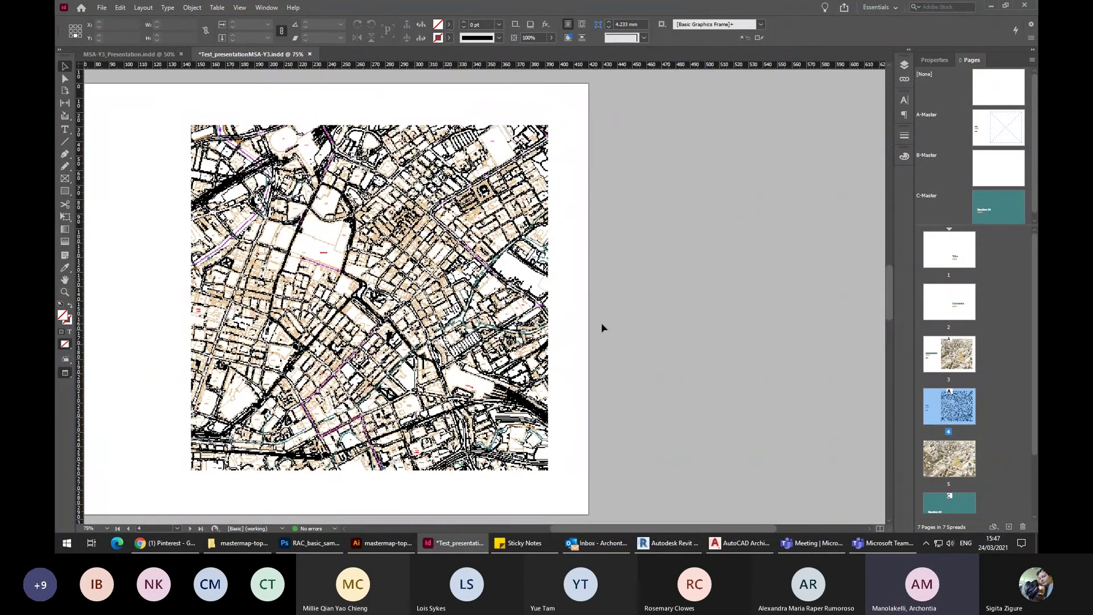
key(ctrl+minus)
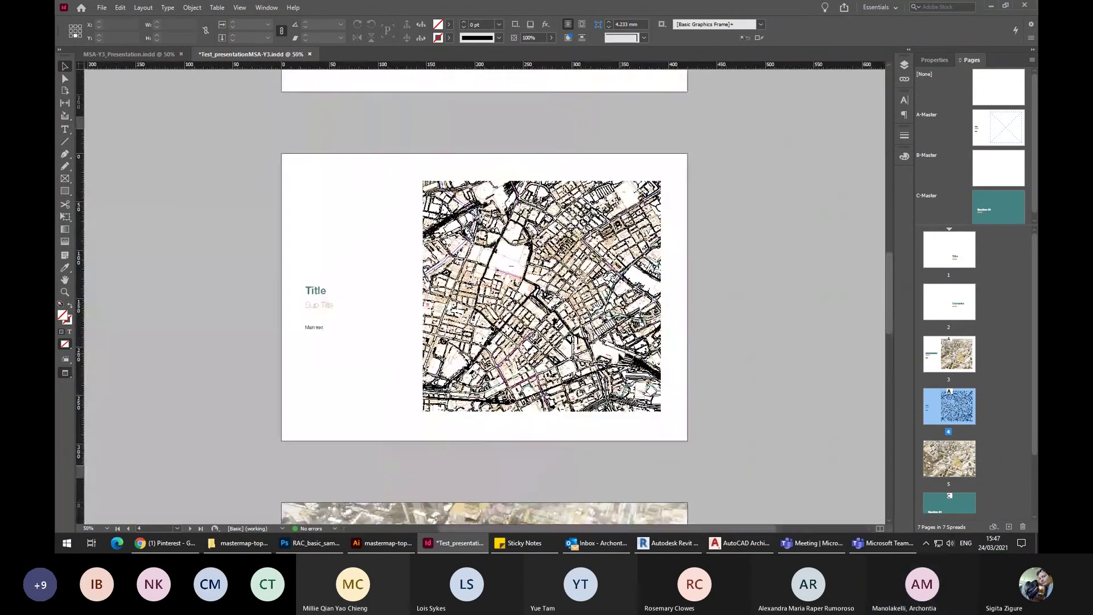
key(ctrl+equal)
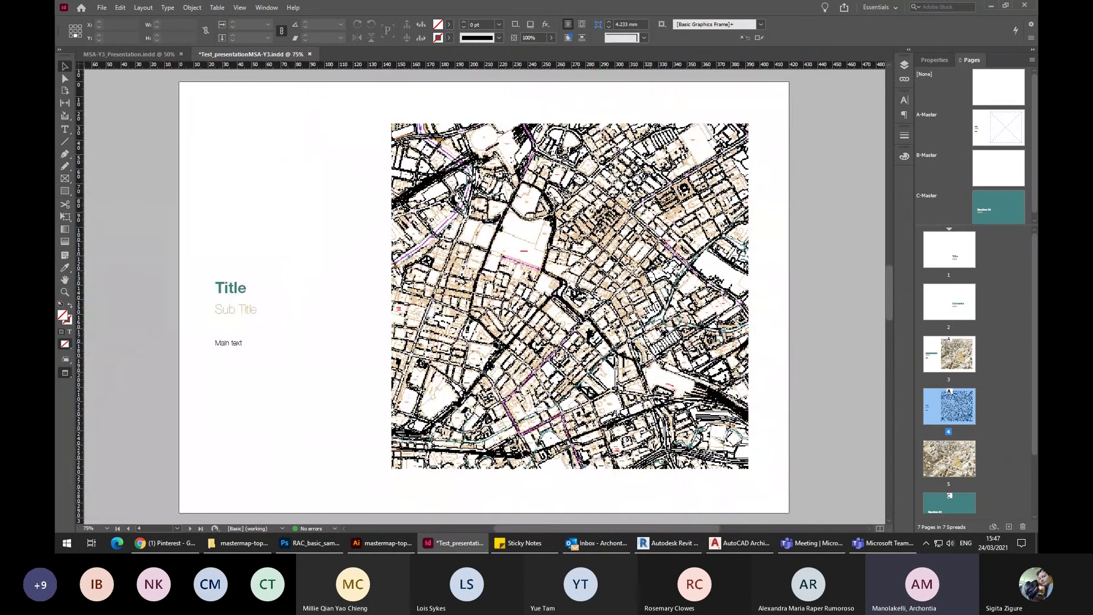
Try the Fast Display and Typical Display performance settings on the placed map.
click(657, 257)
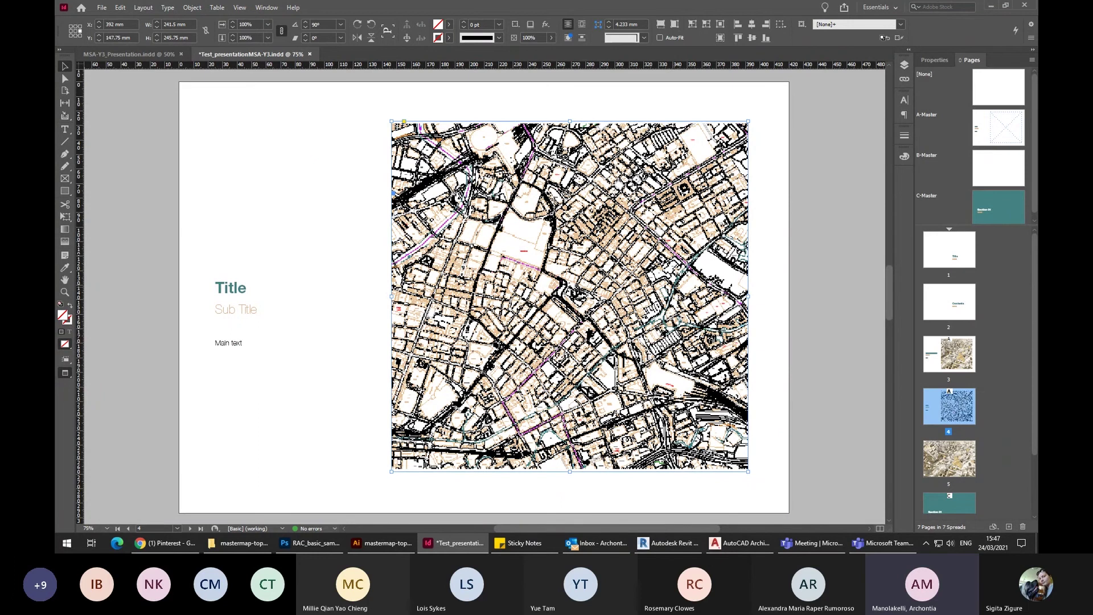
right_click(609, 281)
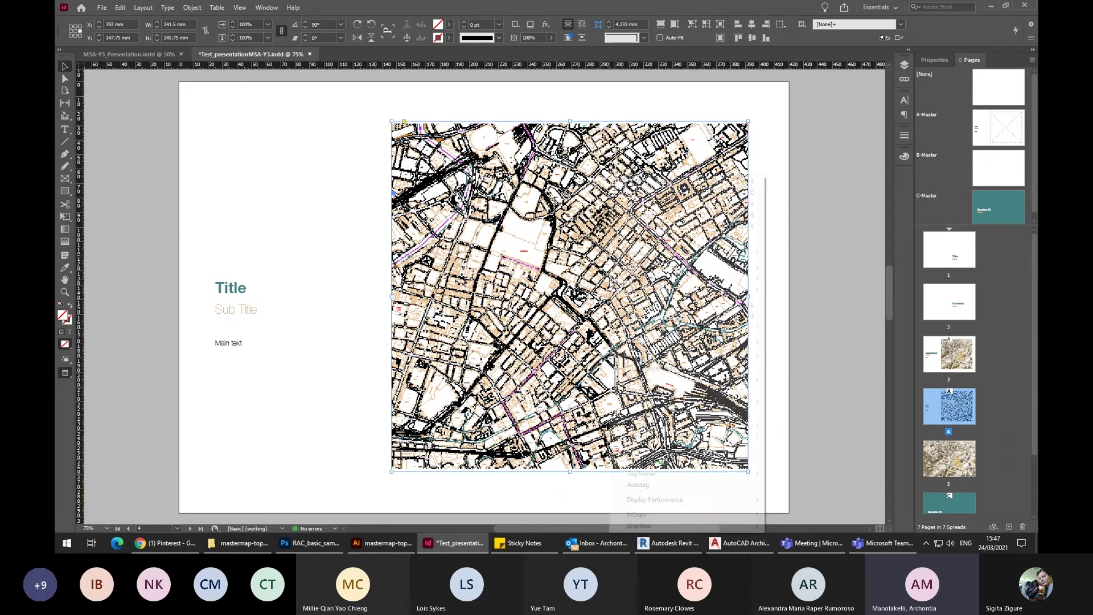
mouse_move(725, 506)
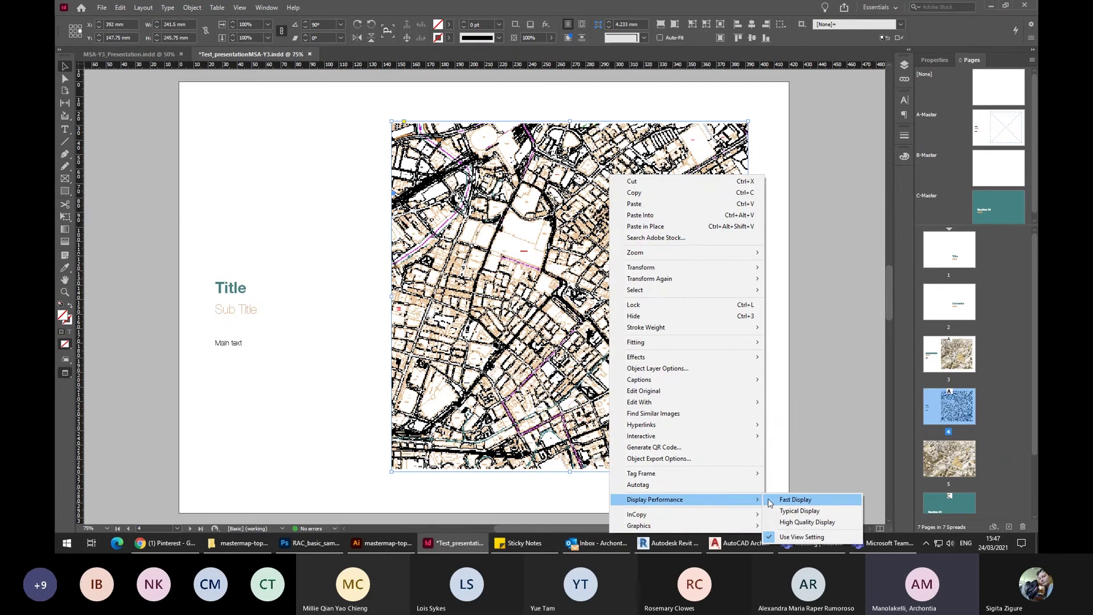
click(810, 501)
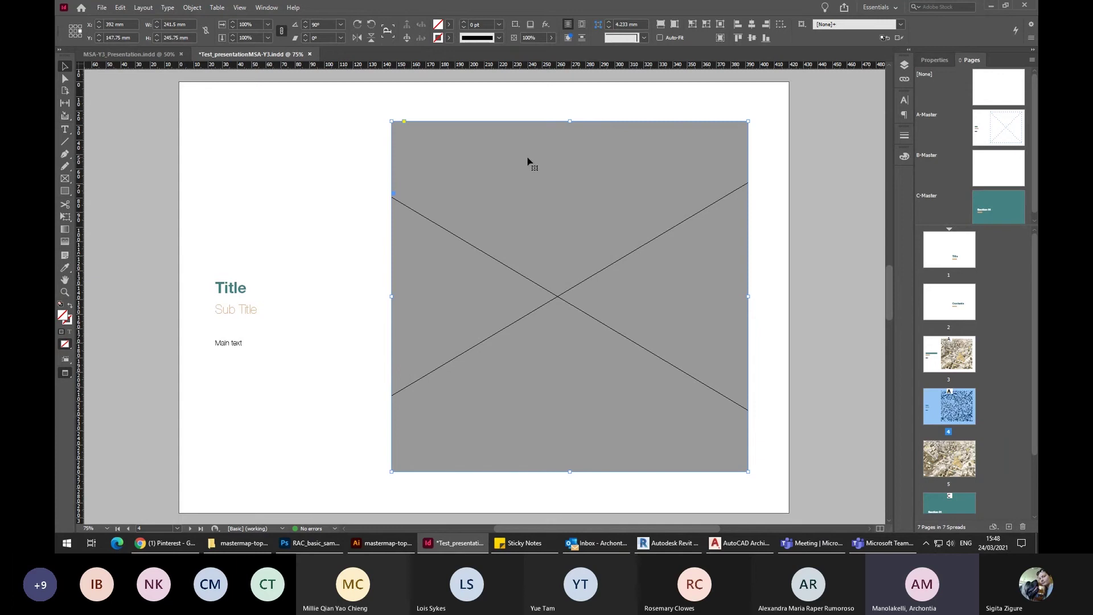
right_click(571, 247)
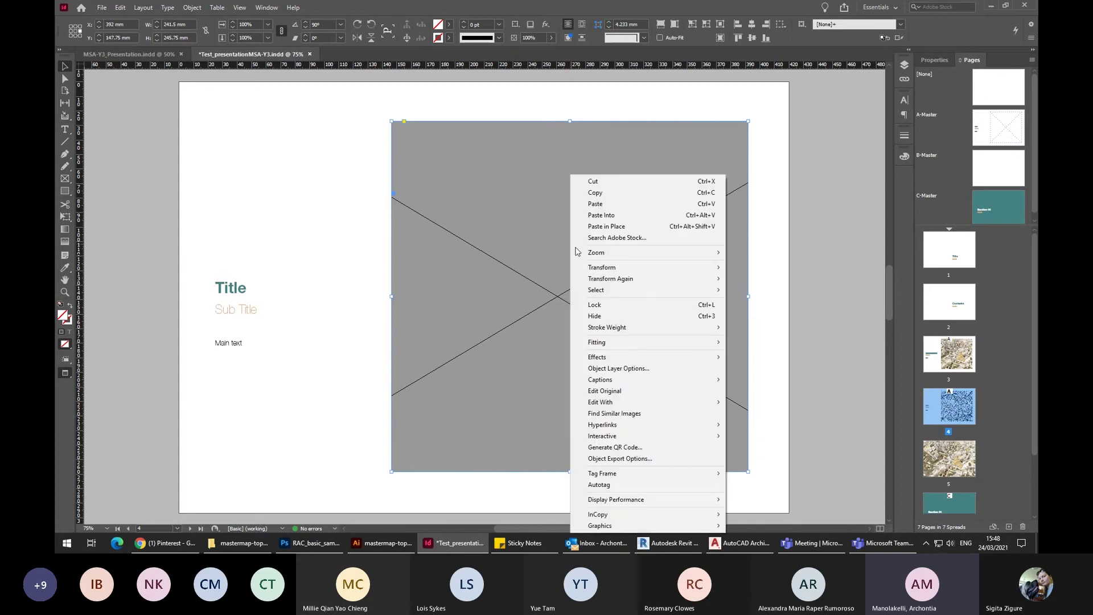
mouse_move(694, 499)
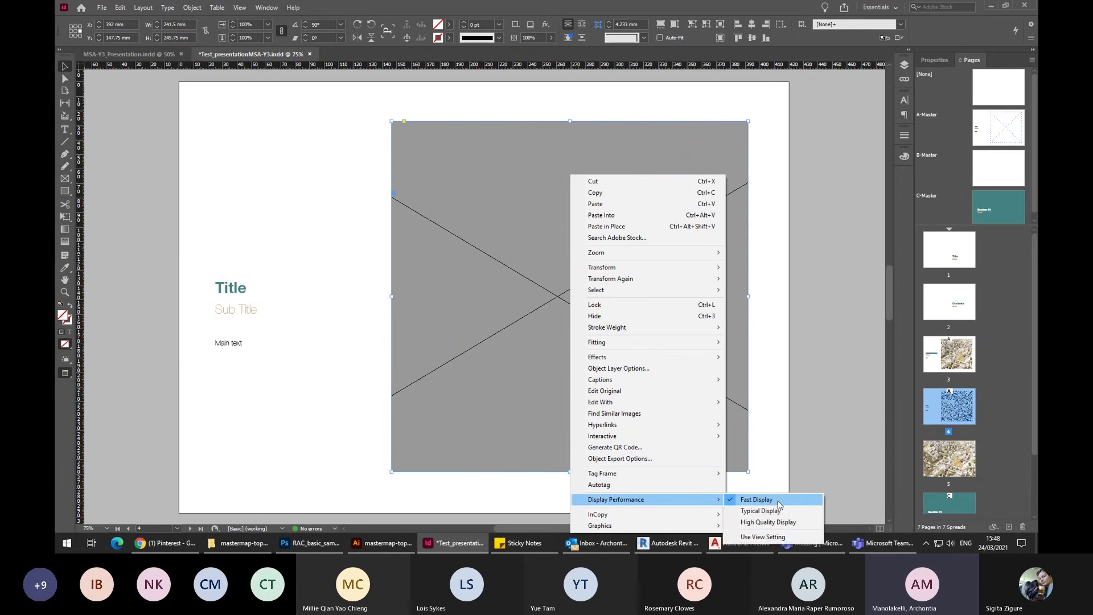
click(783, 510)
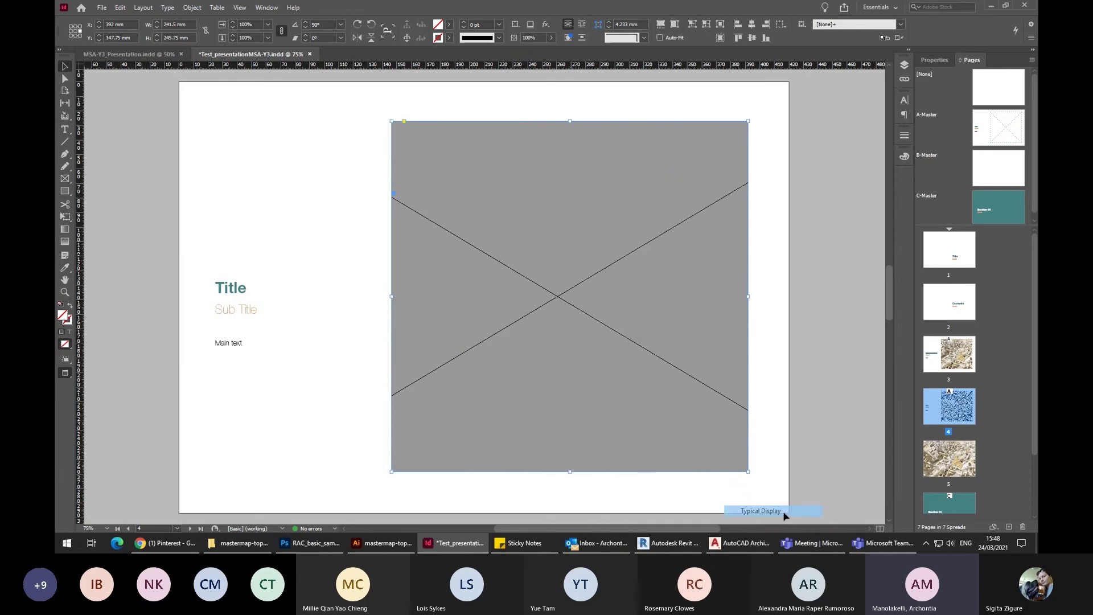
Set the placed map's display performance to High Quality Display.
right_click(599, 364)
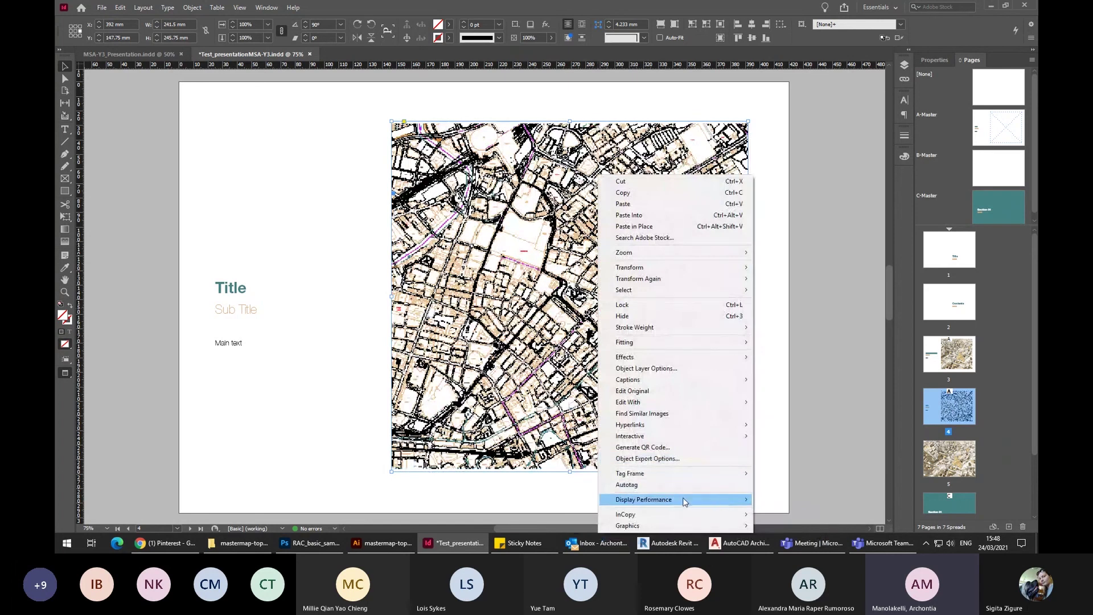
mouse_move(684, 501)
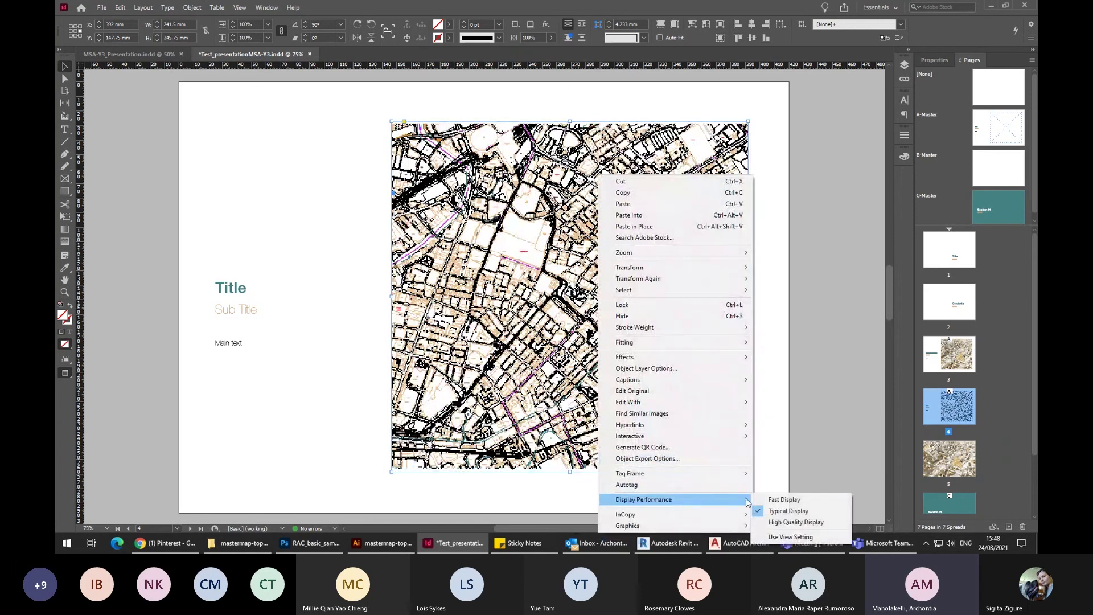
click(823, 521)
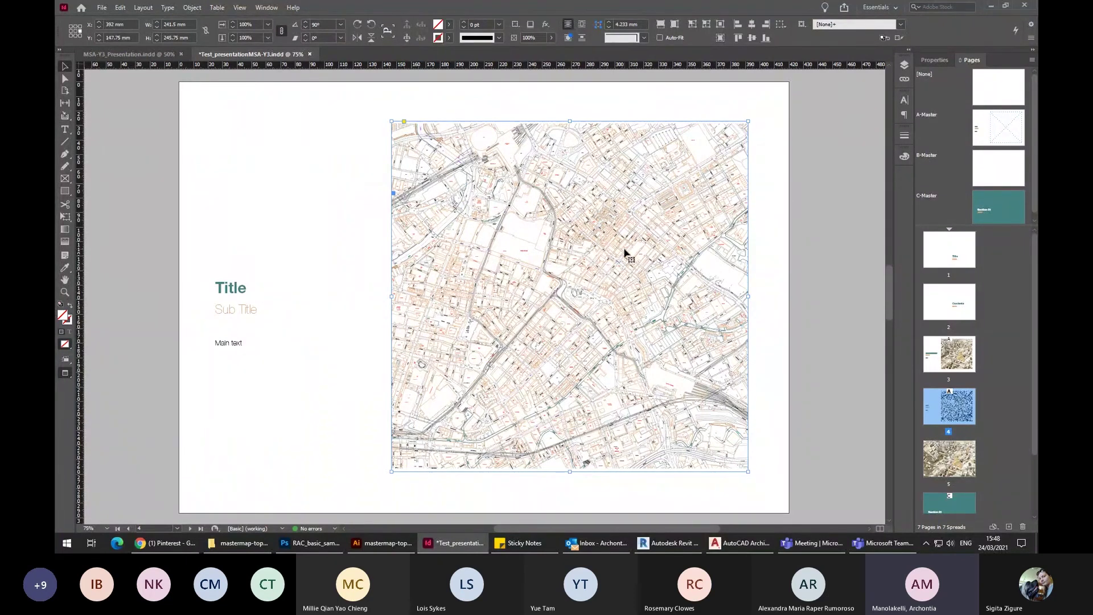
Set the placed map's display performance to Typical Display and deselect the map.
right_click(625, 251)
mouse_move(766, 500)
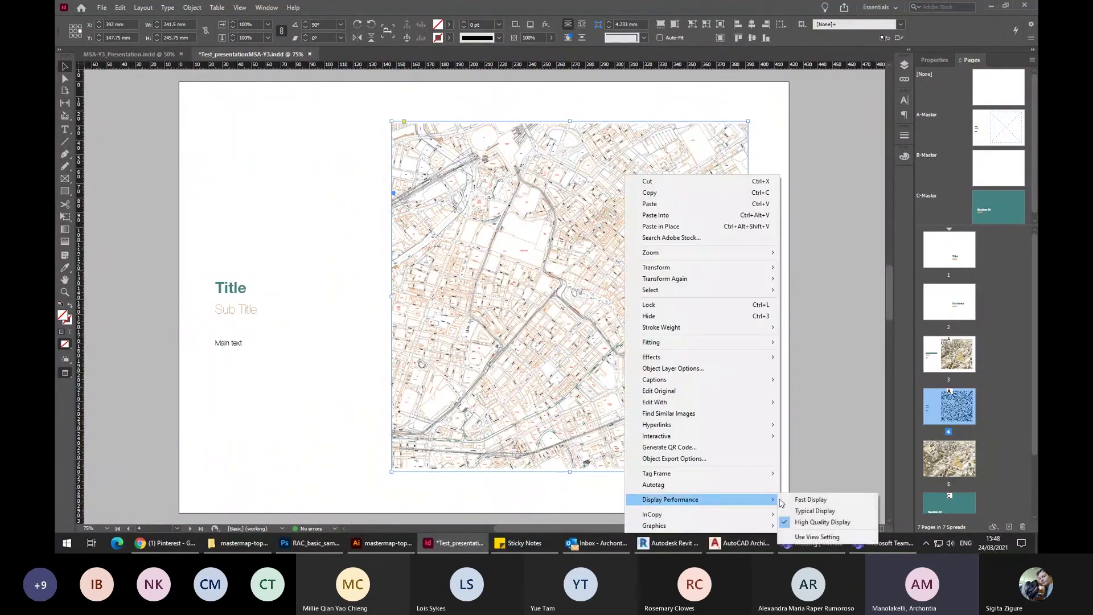
click(835, 512)
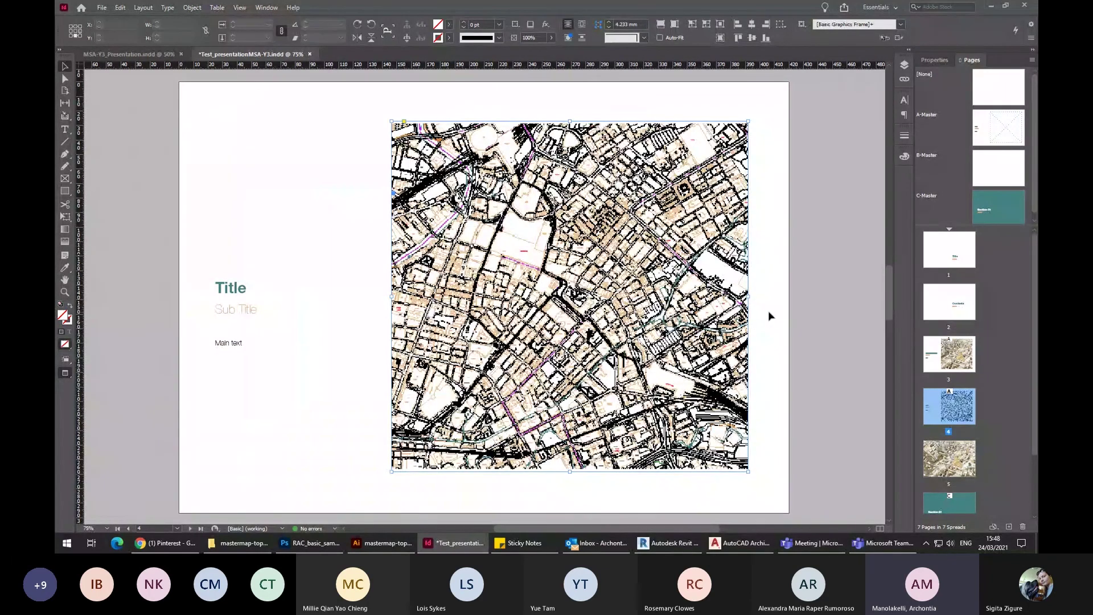
click(769, 316)
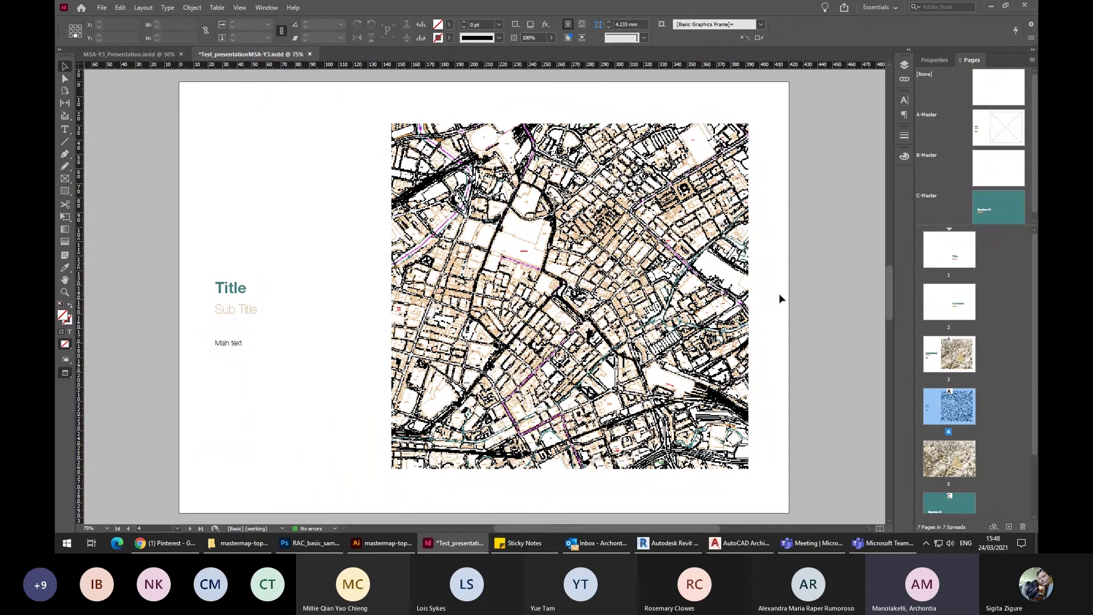
View the map page and the pages around it in full-screen presentation mode and exit the presentation.
key(shift+w)
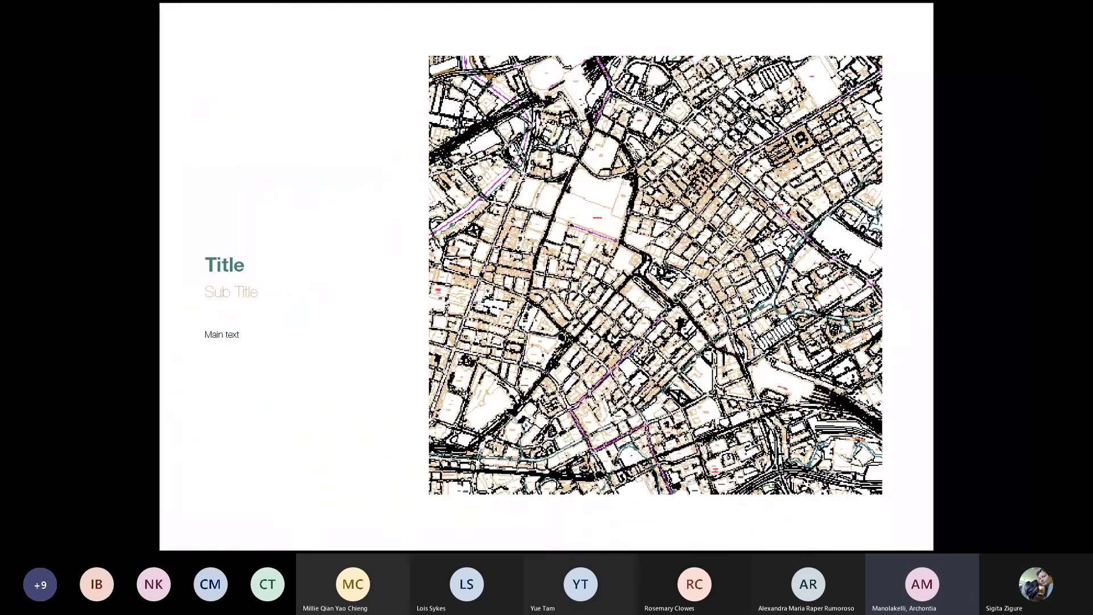
click(741, 204)
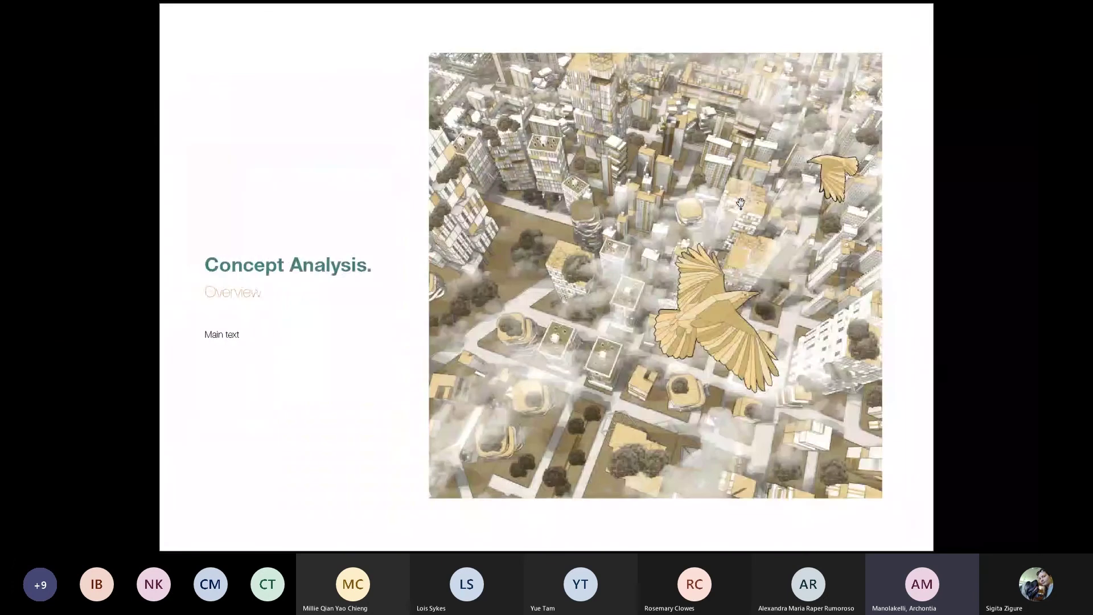
key(Right)
key(Right)
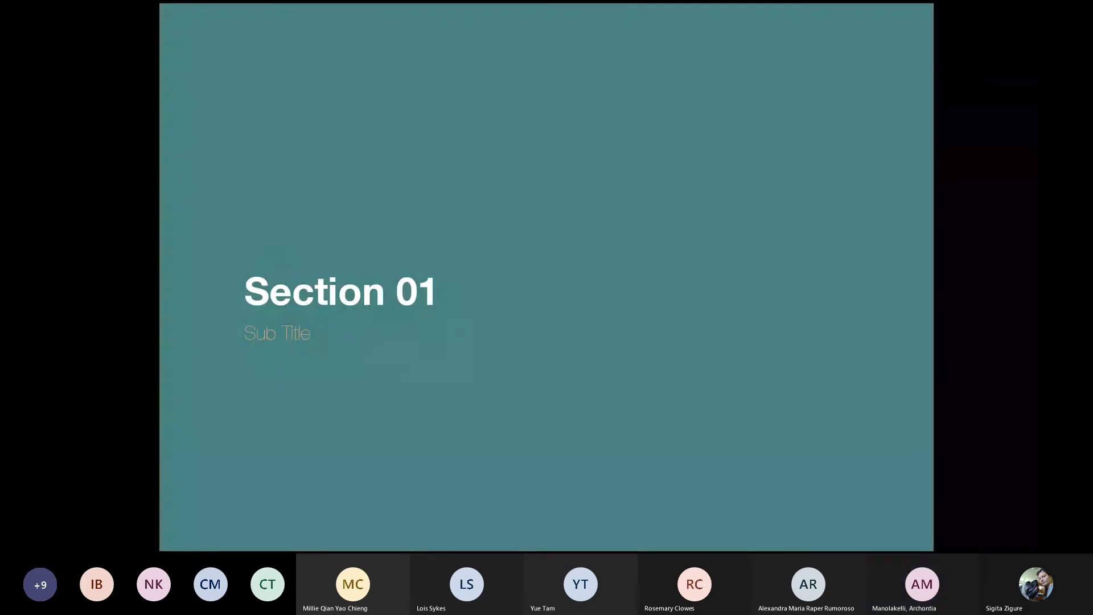
key(Left)
key(Left)
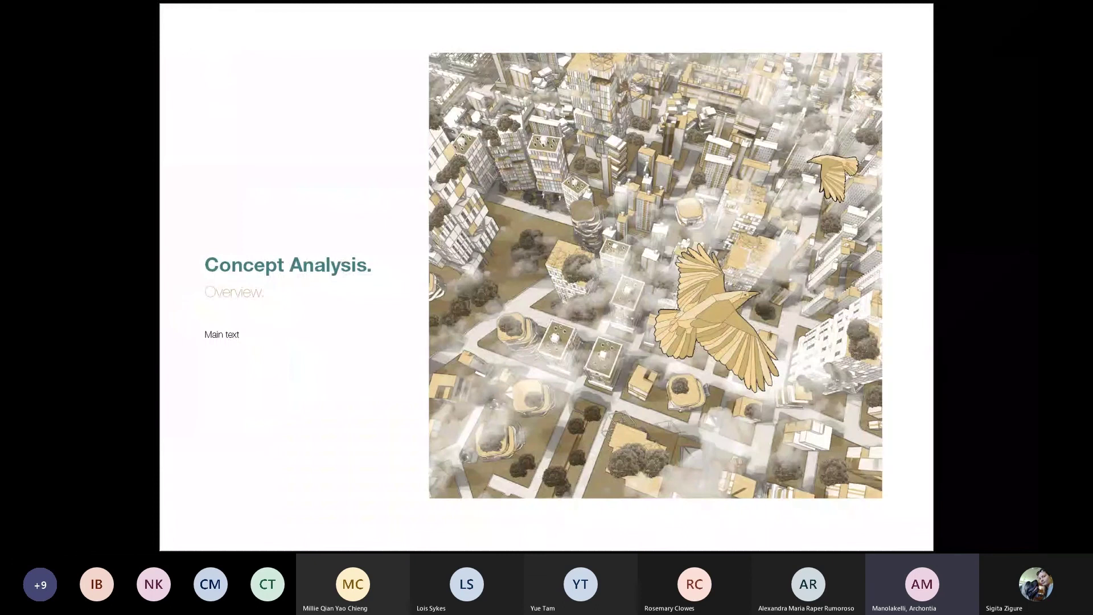
key(Escape)
Check the map page's layout by switching between the normal view with guides and the clean preview.
key(ctrl+minus)
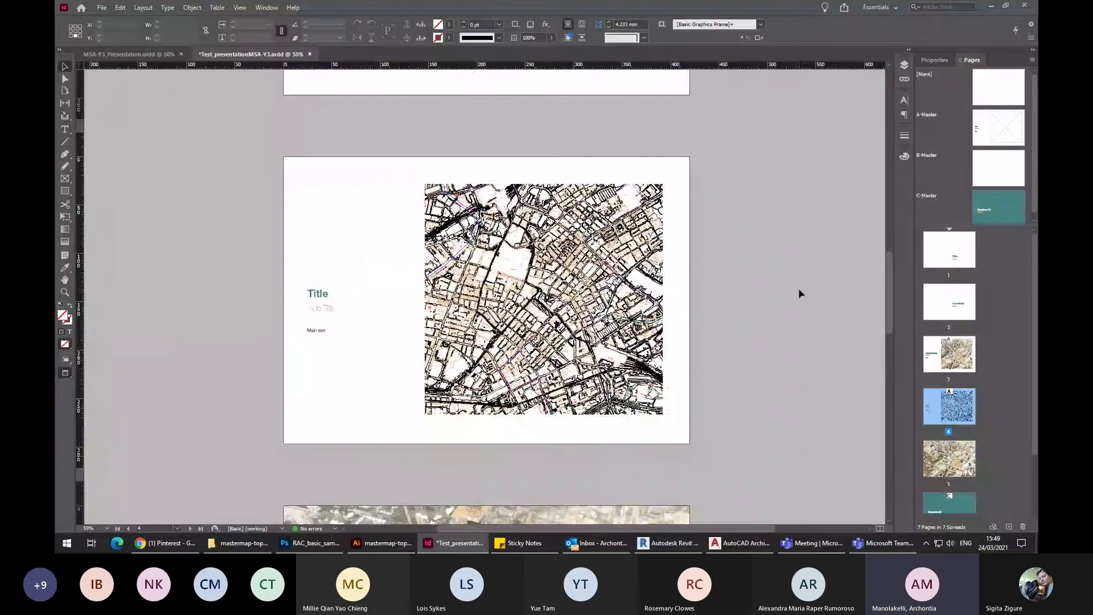
key(ctrl+minus)
key(ctrl+equal)
key(ctrl+equal)
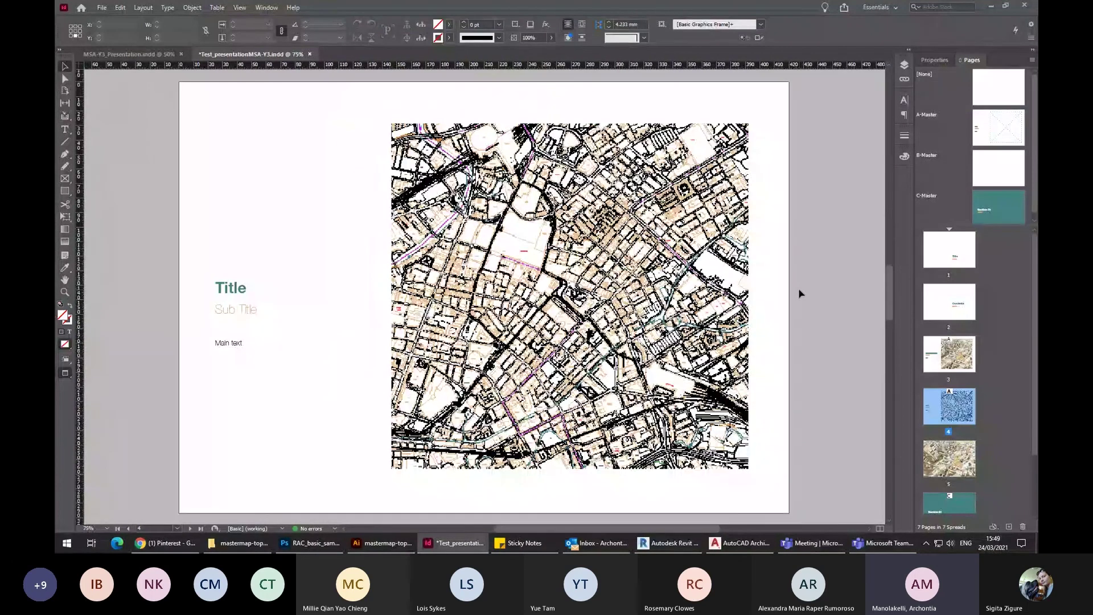
key(w)
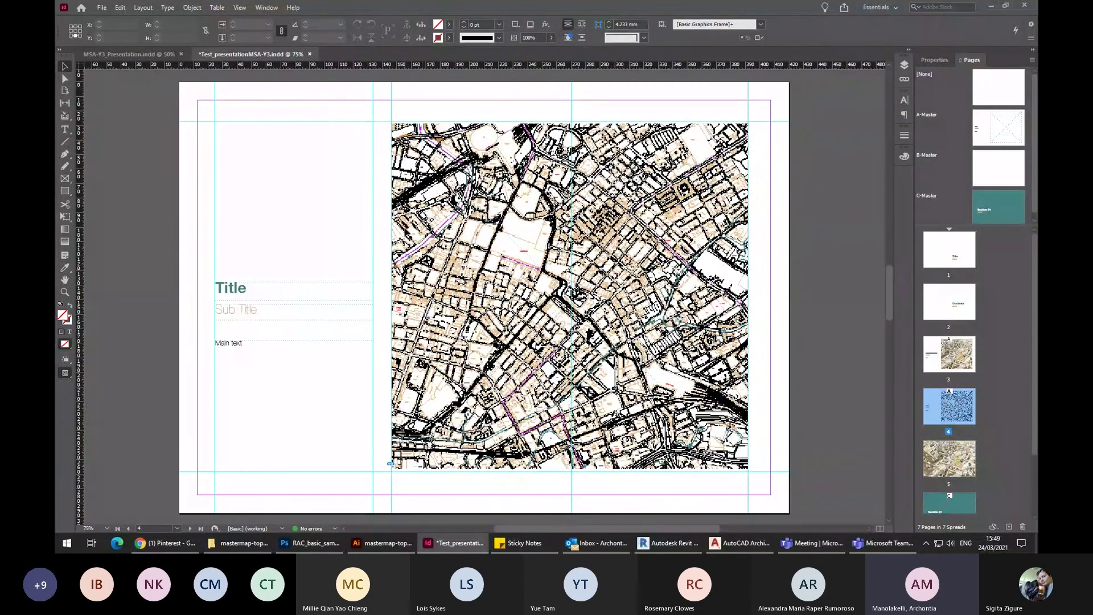
key(w)
key(w)
key(w)
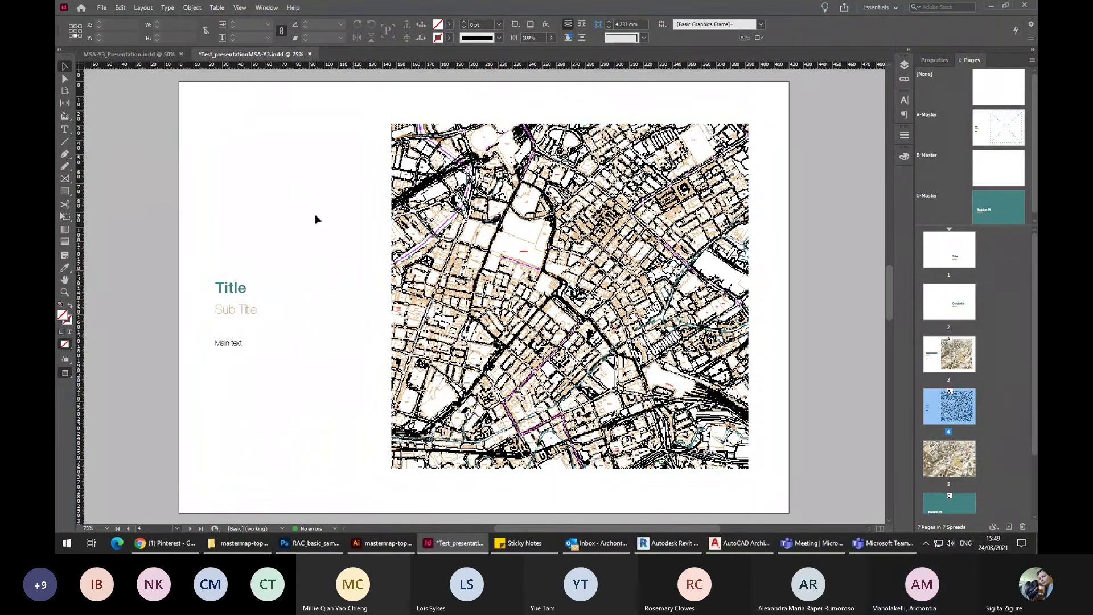
Insert a new page with the title and picture layout directly after the map page.
key(ctrl+minus)
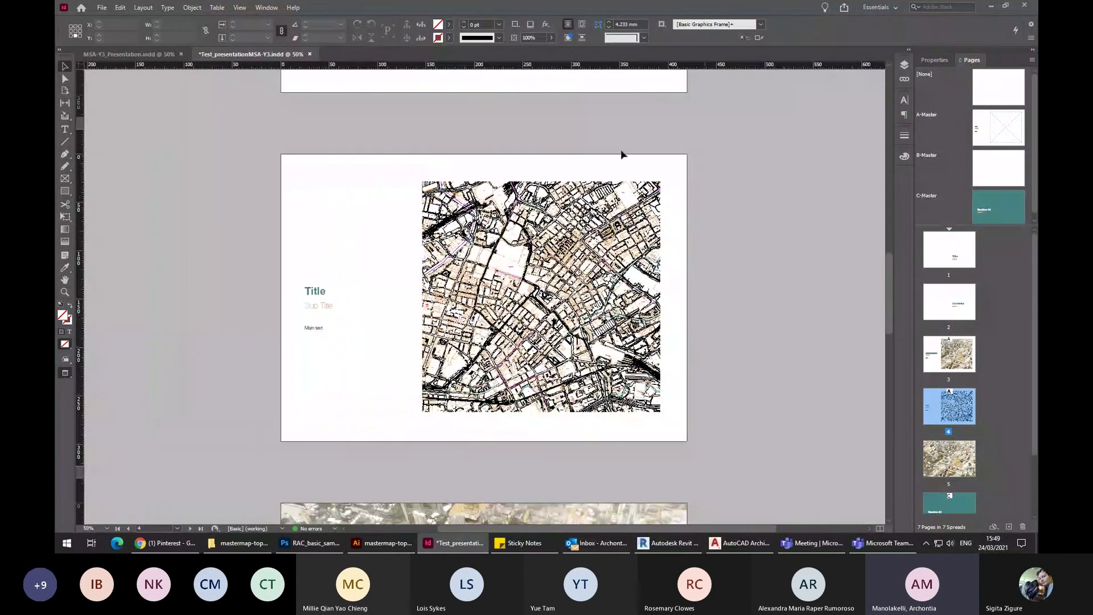
scroll(621, 154, down, 5)
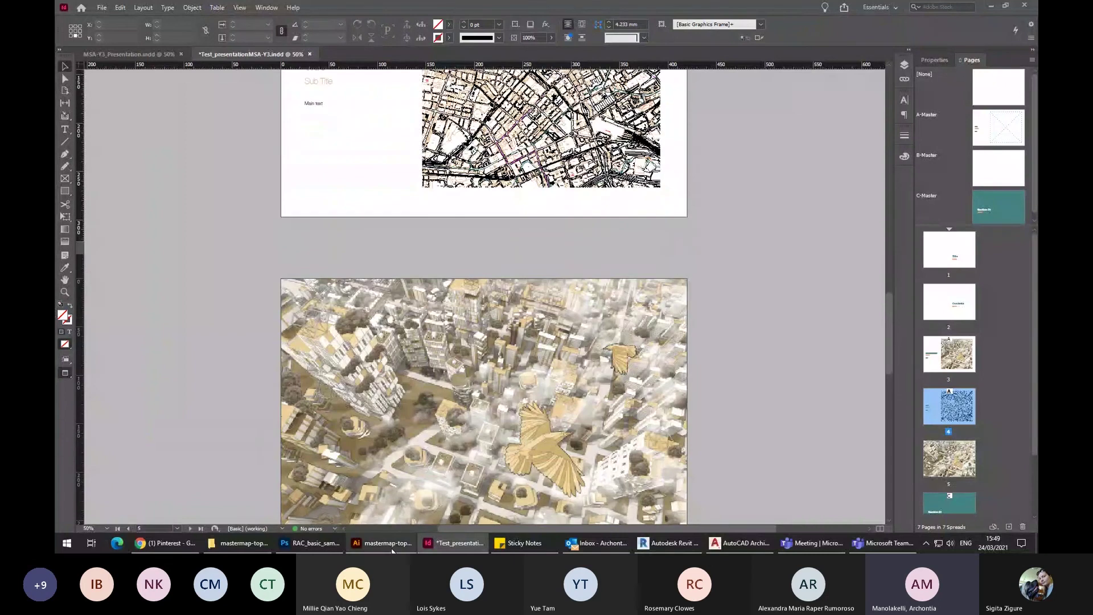
click(386, 543)
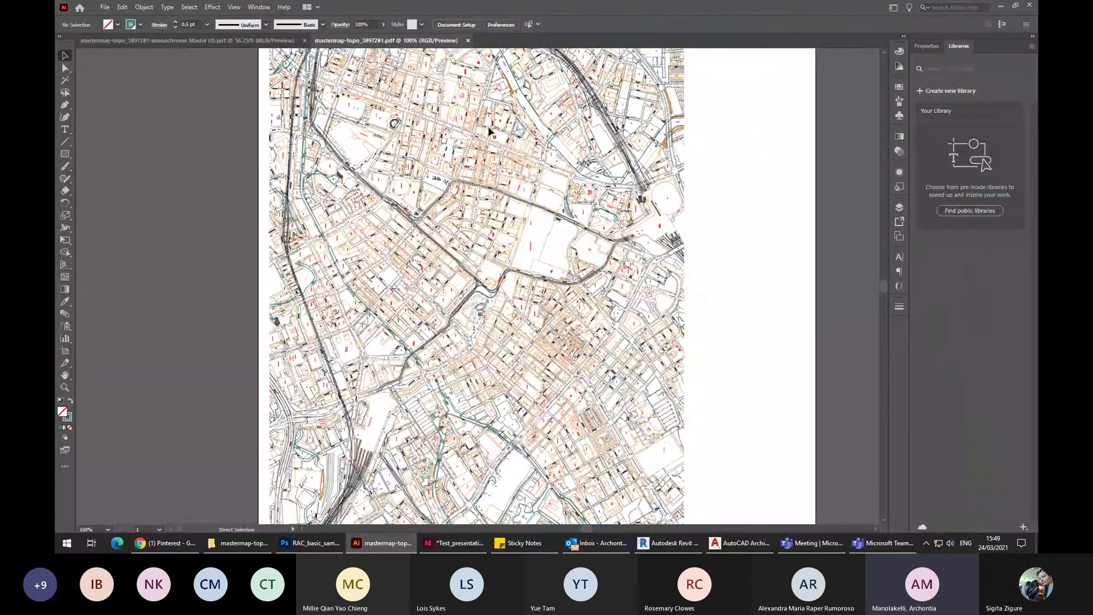
key(alt+Tab)
scroll(740, 359, up, 5)
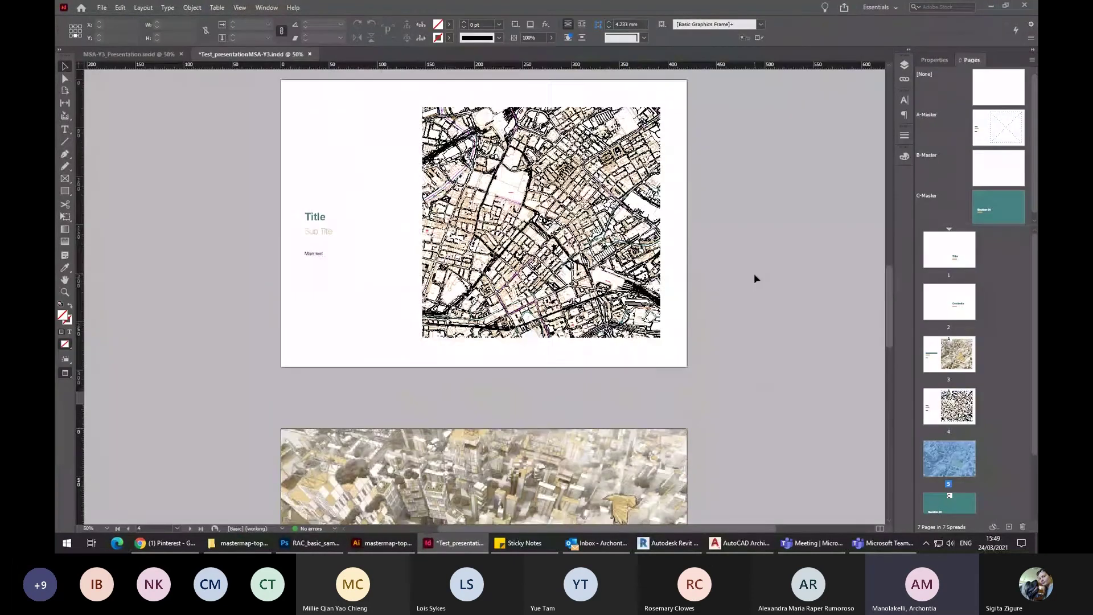
click(1009, 527)
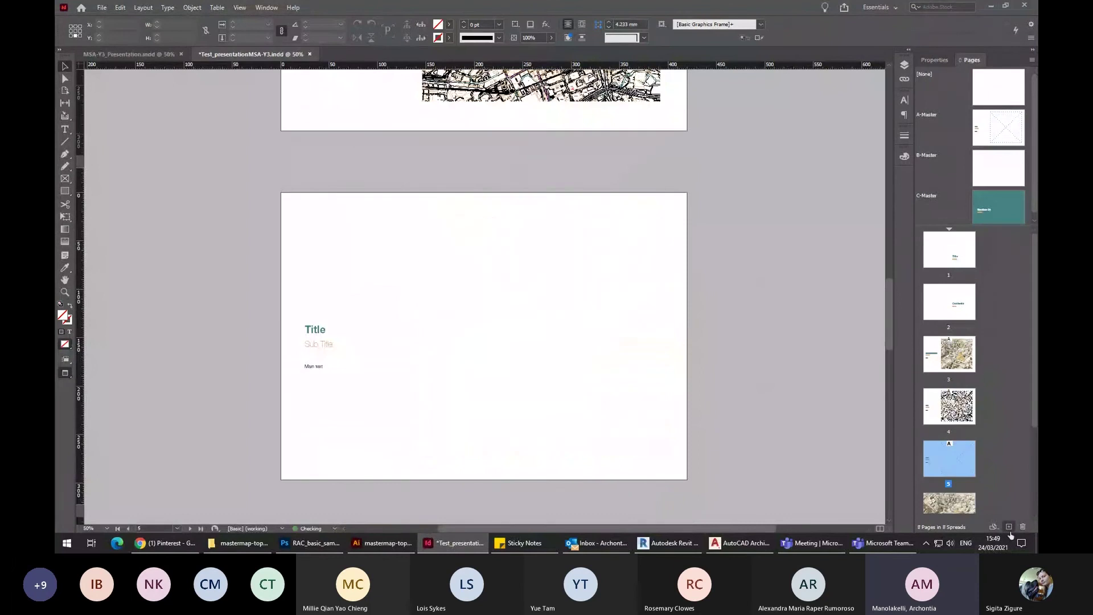
scroll(667, 347, down, 2)
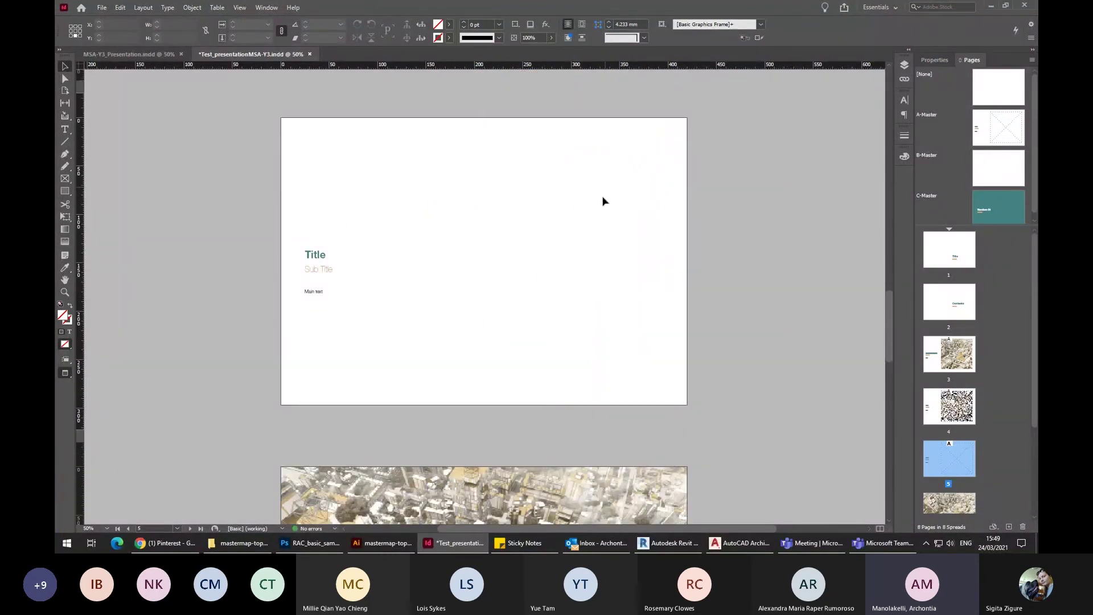
Switch to Illustrator, close the open map PDFs and create a new A4 landscape document of 297 × 210 mm.
click(378, 545)
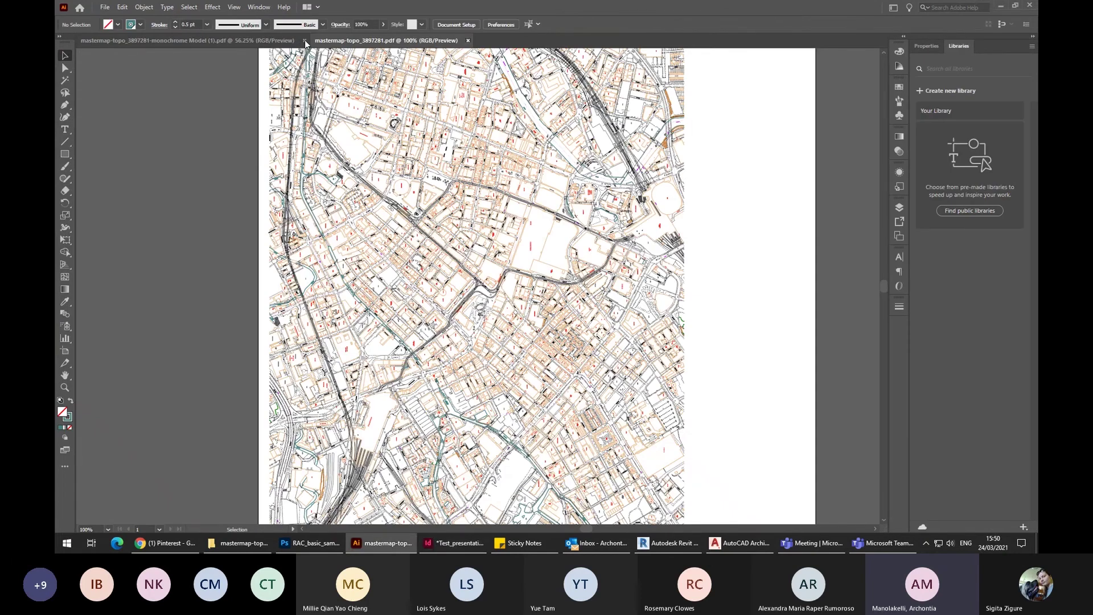
key(ctrl+w)
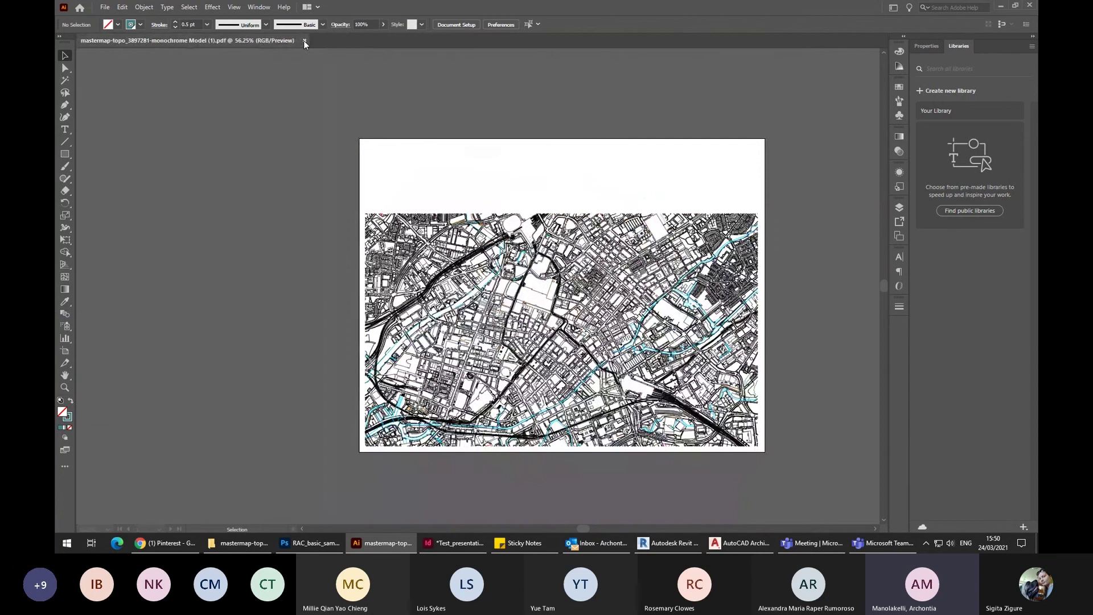
click(107, 8)
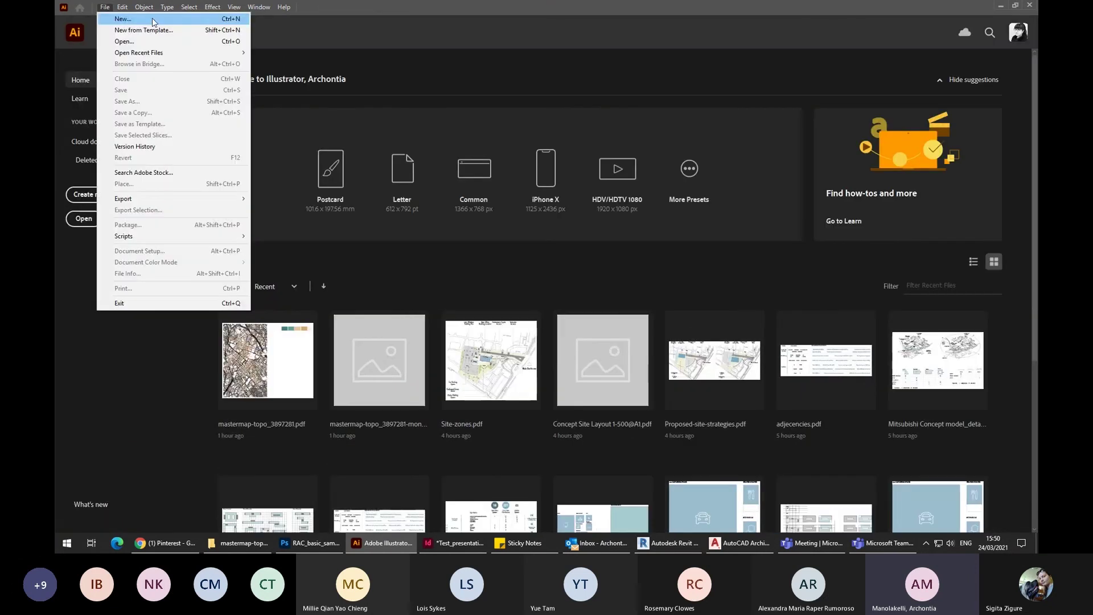
click(153, 21)
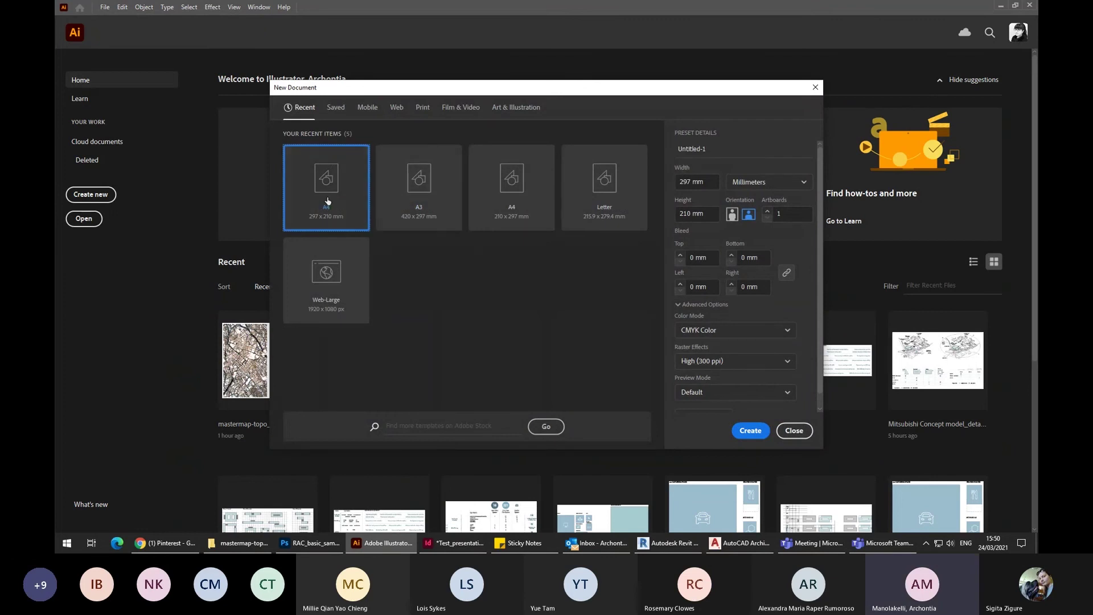
click(745, 431)
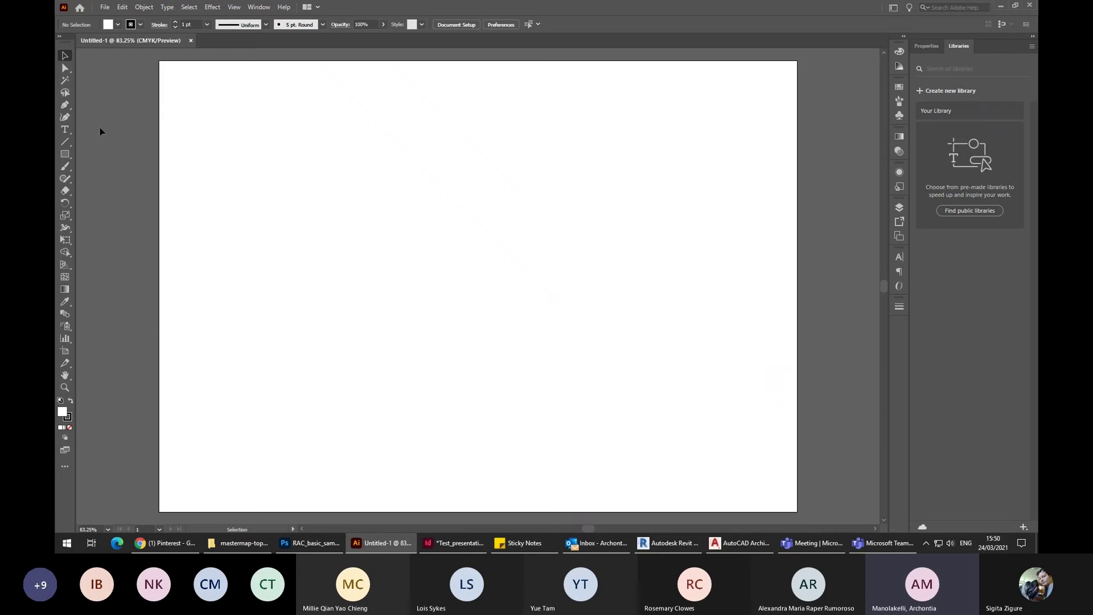
Create an area text box left of the artboard's centre containing the word "Efficiency".
click(65, 130)
drag(280, 289, 411, 360)
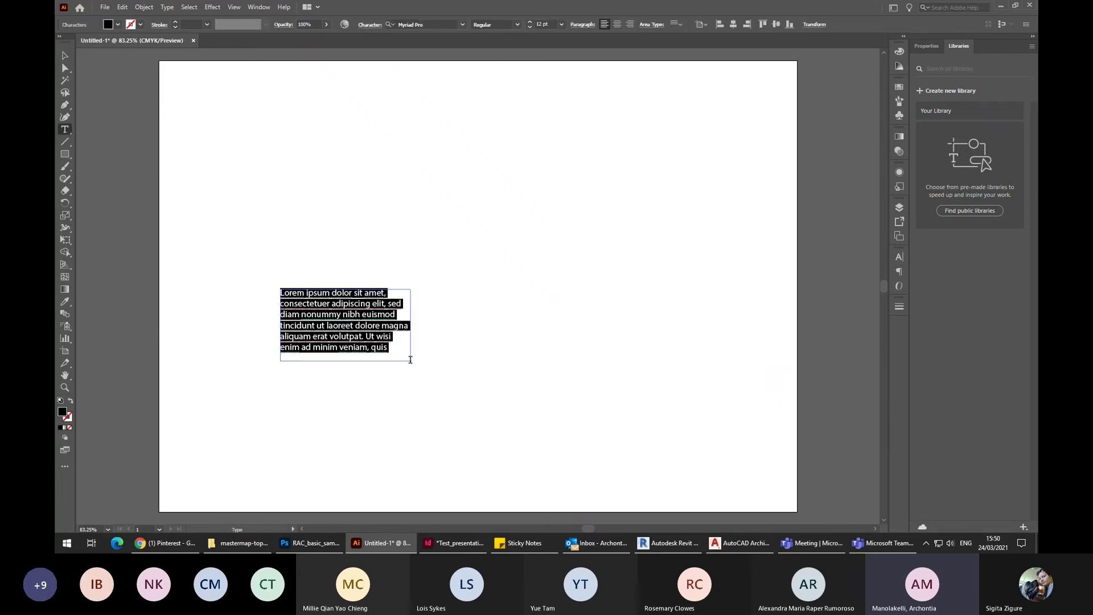
text(Efficien)
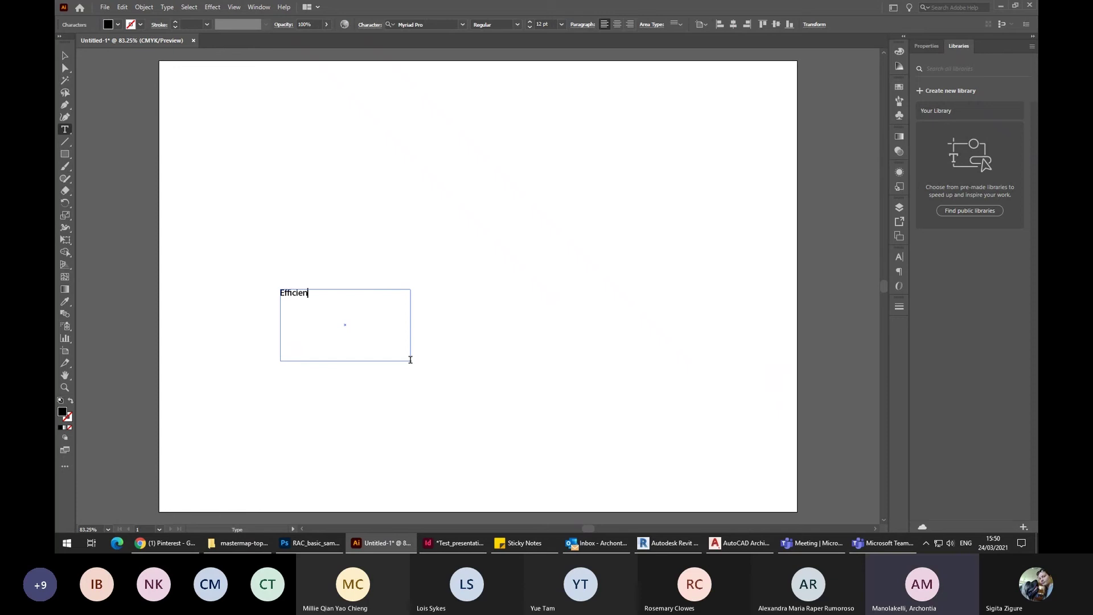
text(cy)
key(Escape)
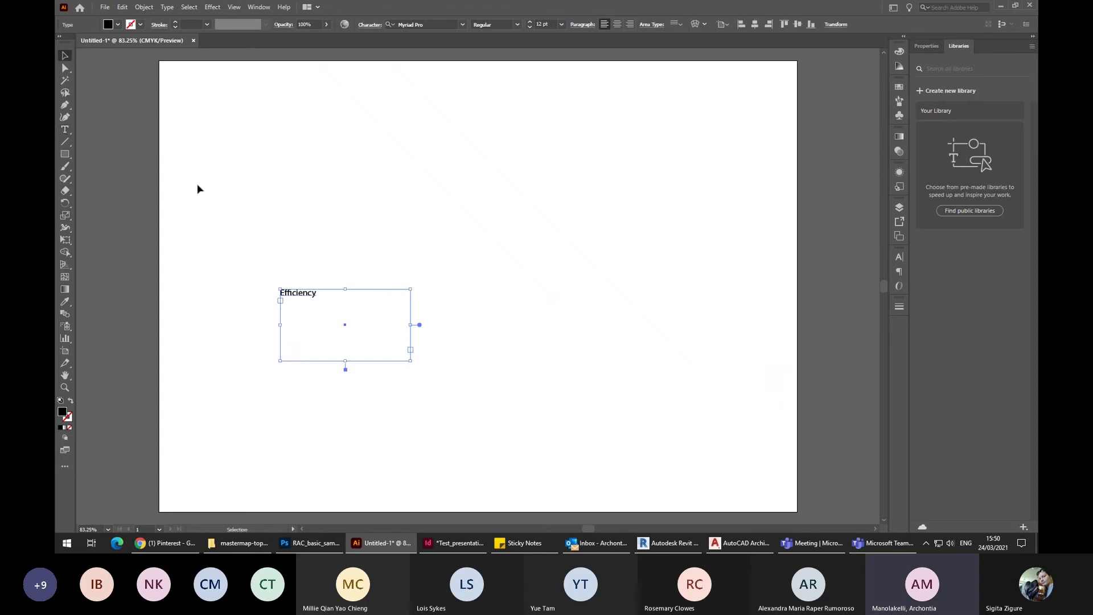
Duplicate the "Efficiency" text box to its right and replace the copy's text with "Transport links".
click(432, 300)
drag(287, 294, 442, 297)
double_click(446, 294)
double_click(446, 293)
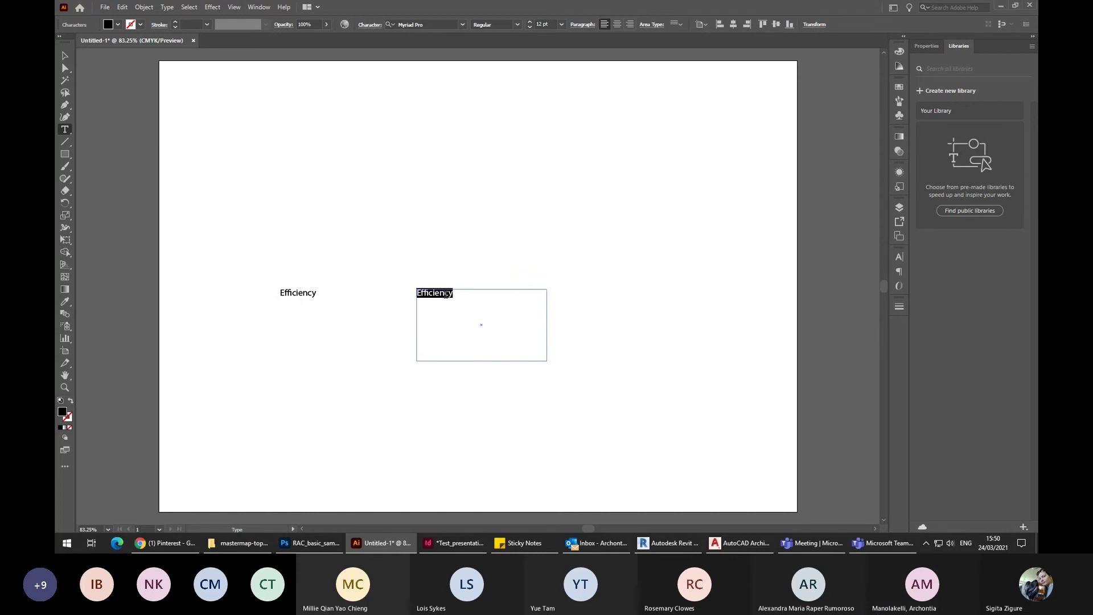
text(Transport)
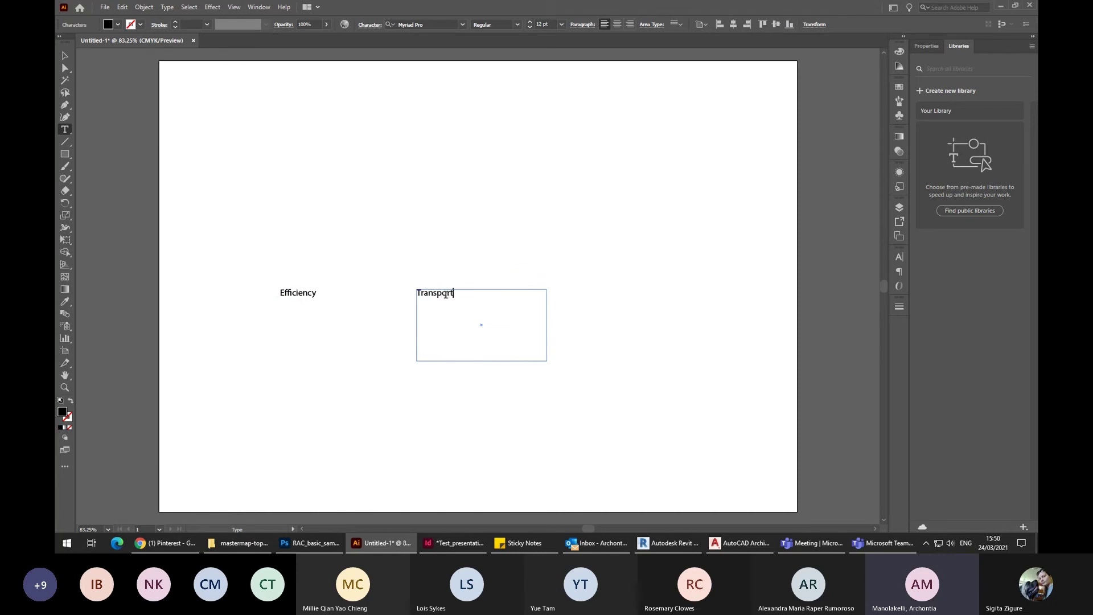
text( links)
key(Escape)
Duplicate the "Transport links" text box to its right and change the copy's text to "Sustainability".
drag(460, 292, 603, 292)
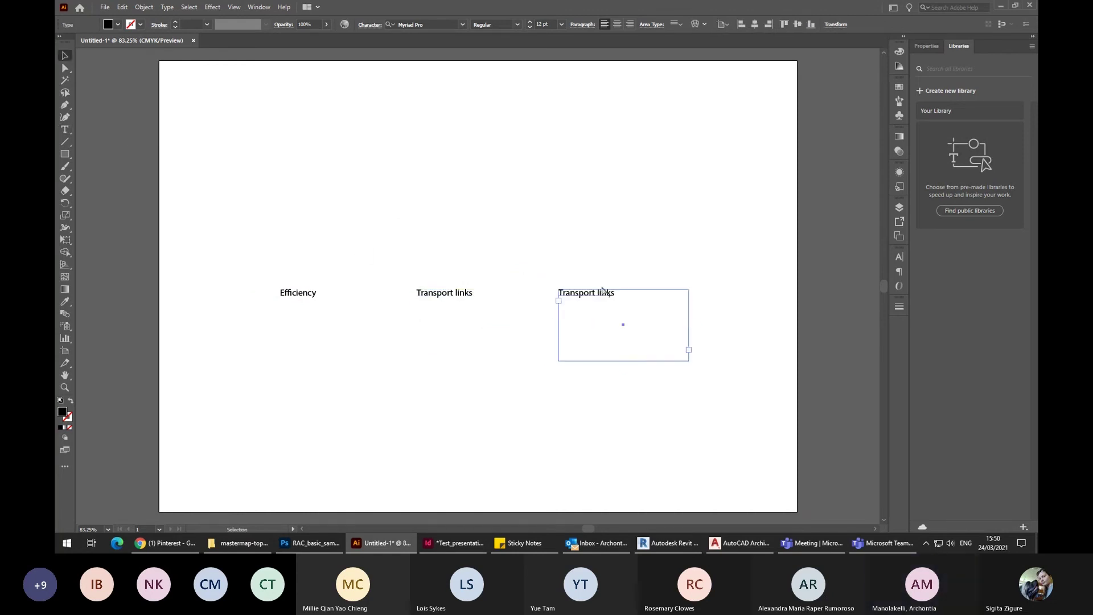
double_click(620, 296)
key(ctrl+a)
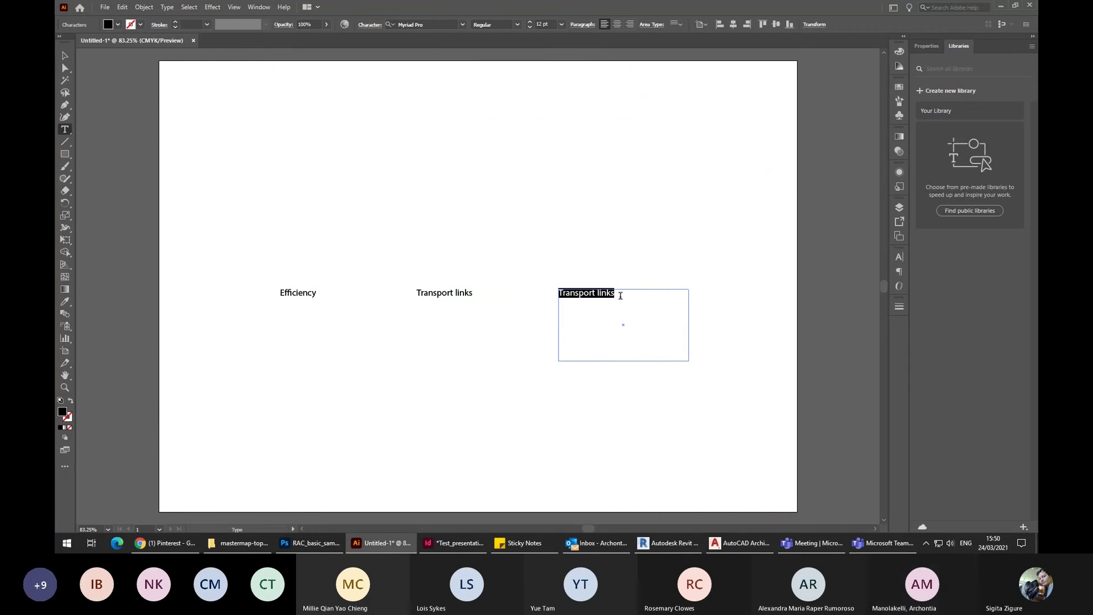
text(Sustainability)
key(Escape)
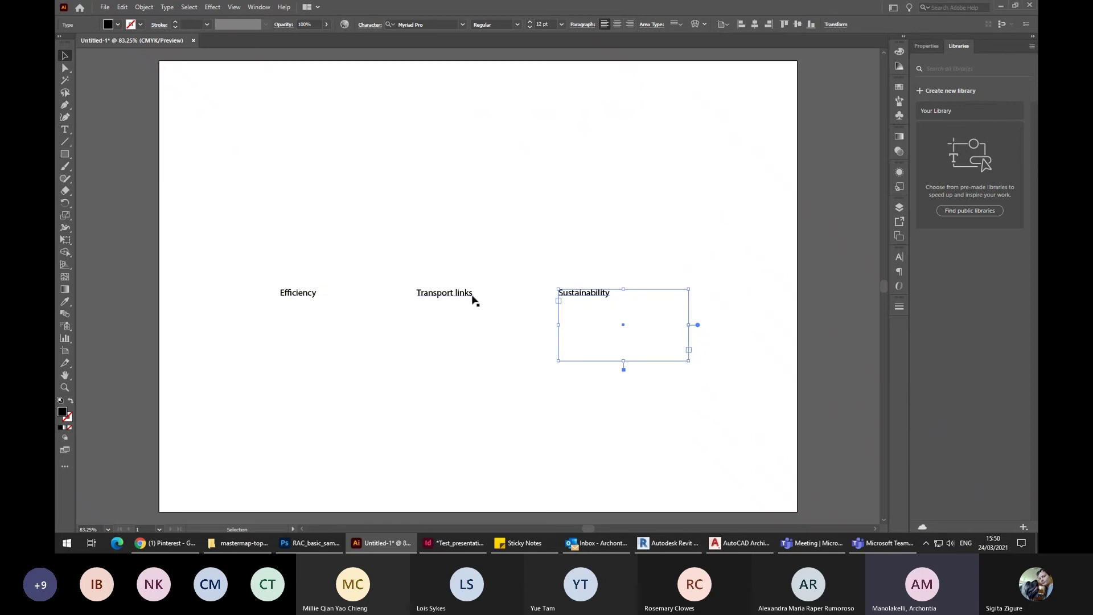
Centre-align the text of all three labels within their text boxes and deselect them.
click(302, 296)
drag(723, 386, 269, 293)
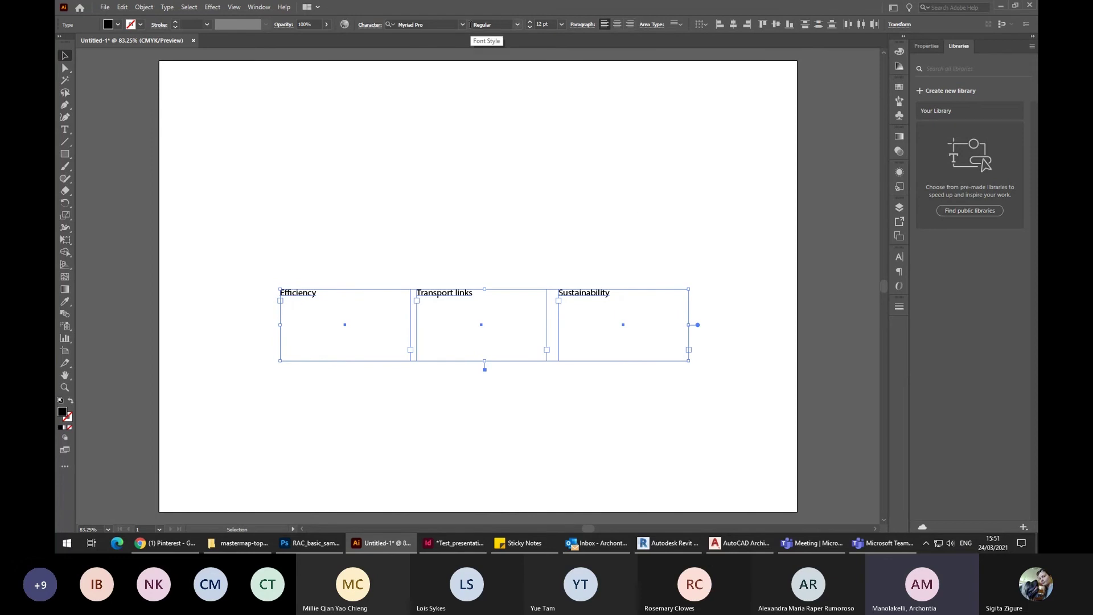
click(617, 25)
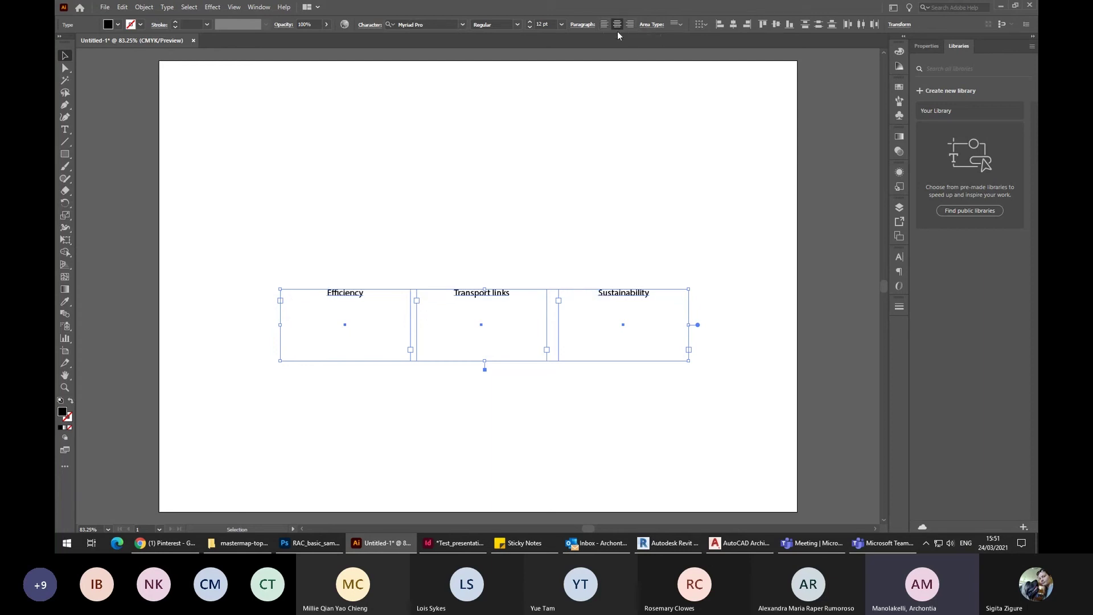
click(667, 182)
Move the row of three labels together slightly down and to the left on the artboard.
click(647, 293)
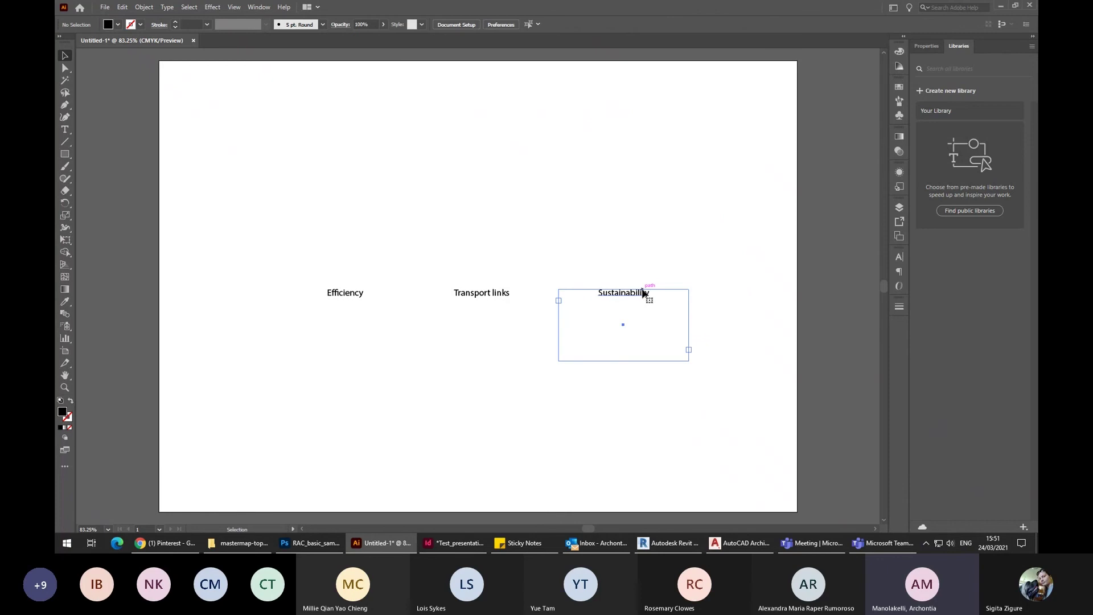
click(708, 248)
drag(713, 376, 335, 275)
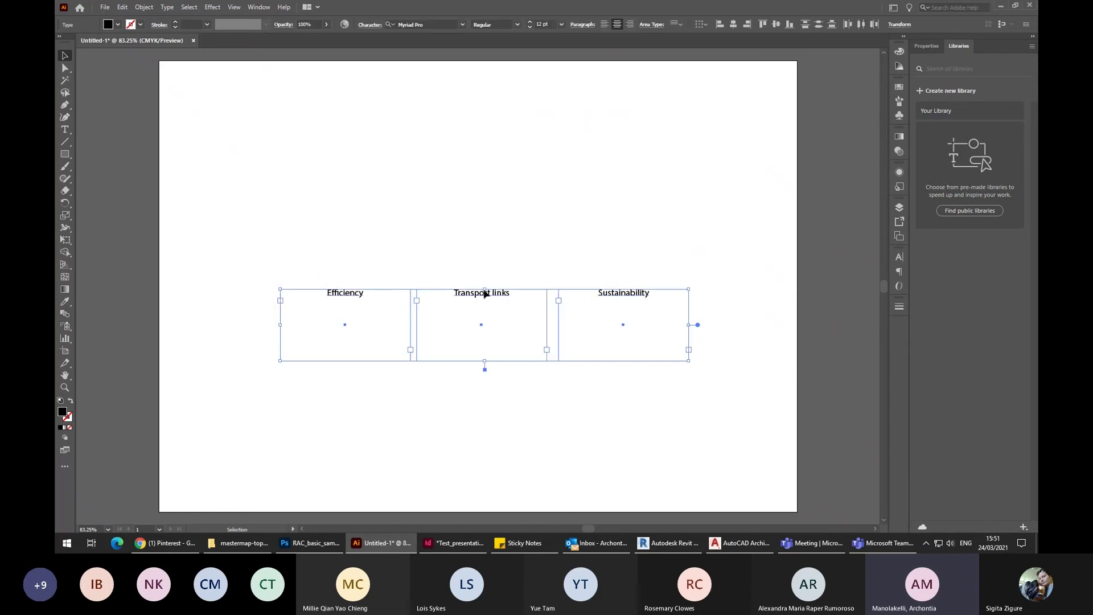
drag(483, 286, 490, 318)
click(544, 246)
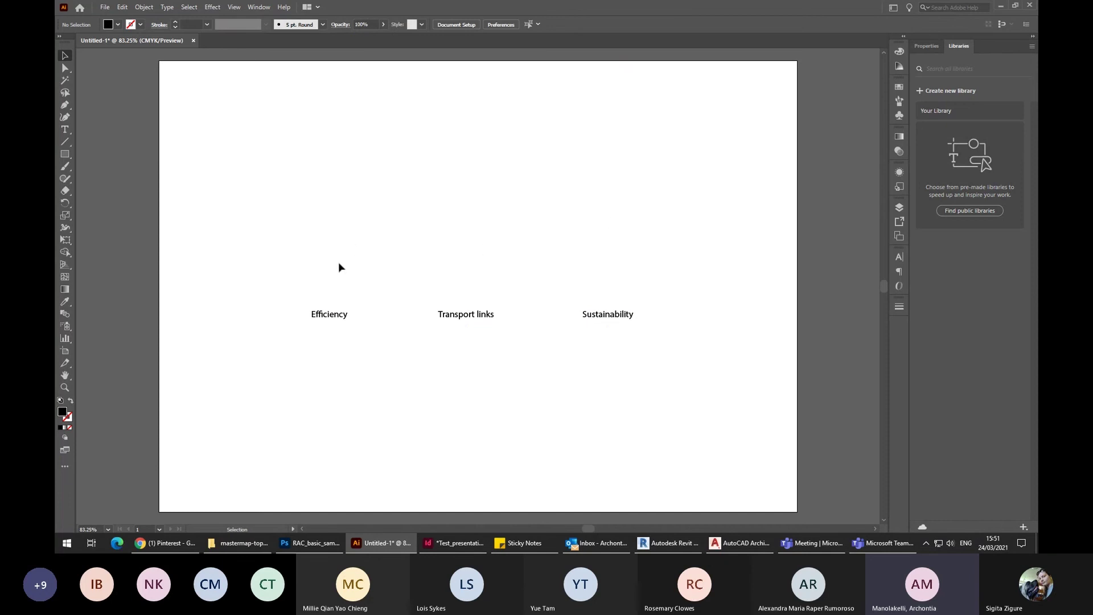
Draw a black-filled circle about 44 mm in diameter above the "Efficiency" label using the Ellipse tool.
click(65, 156)
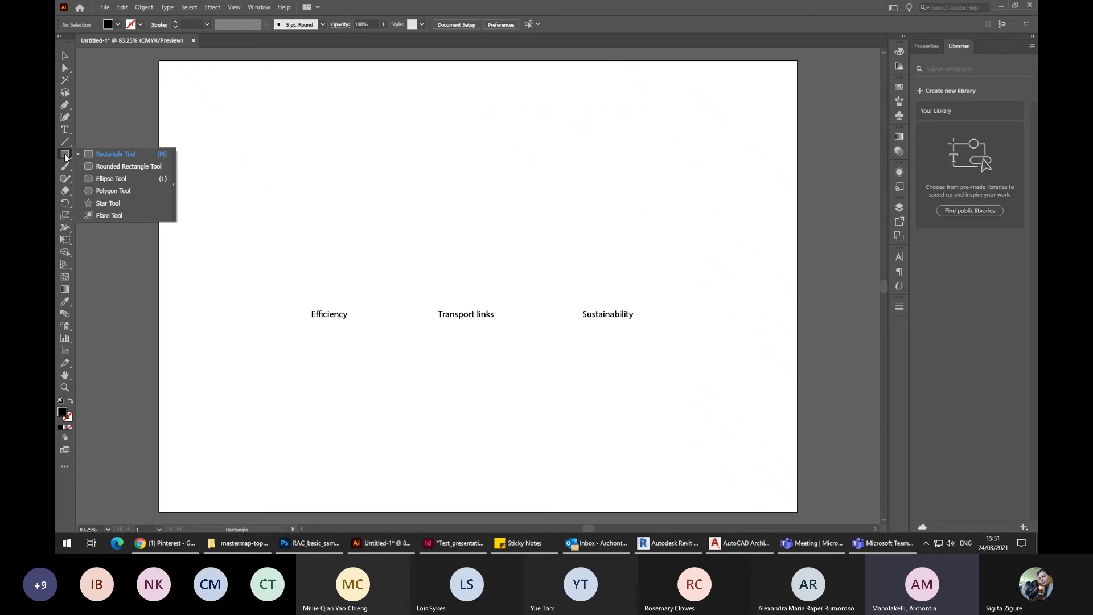
click(130, 179)
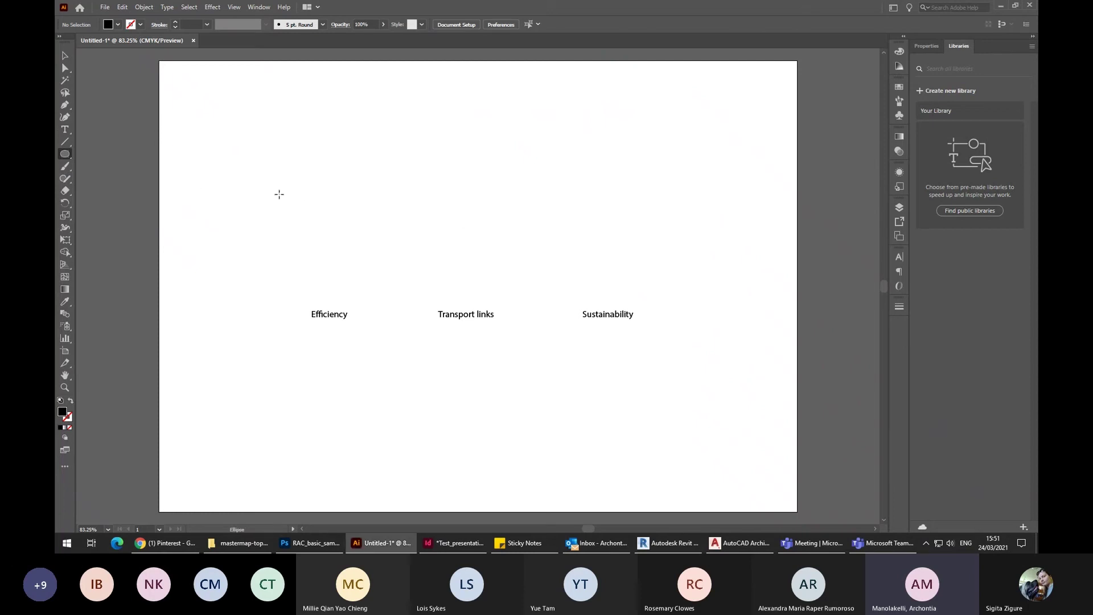
drag(278, 186, 380, 265)
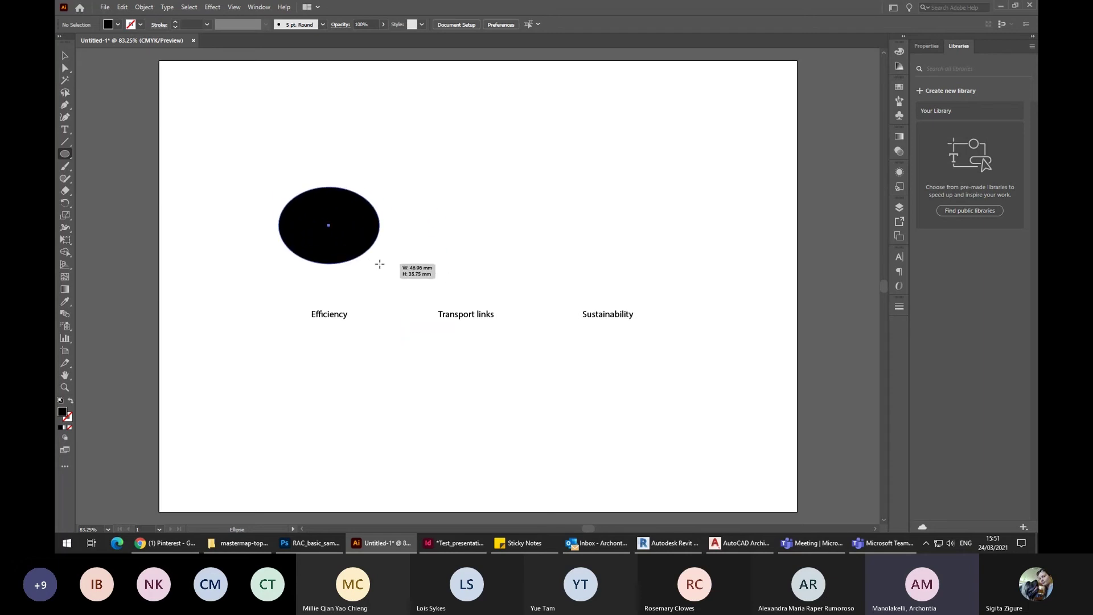
mouse_move(379, 264)
mouse_down()
mouse_move(368, 256)
mouse_move(376, 245)
mouse_move(524, 283)
mouse_move(649, 283)
mouse_move(327, 282)
mouse_move(399, 284)
mouse_move(372, 282)
mouse_up()
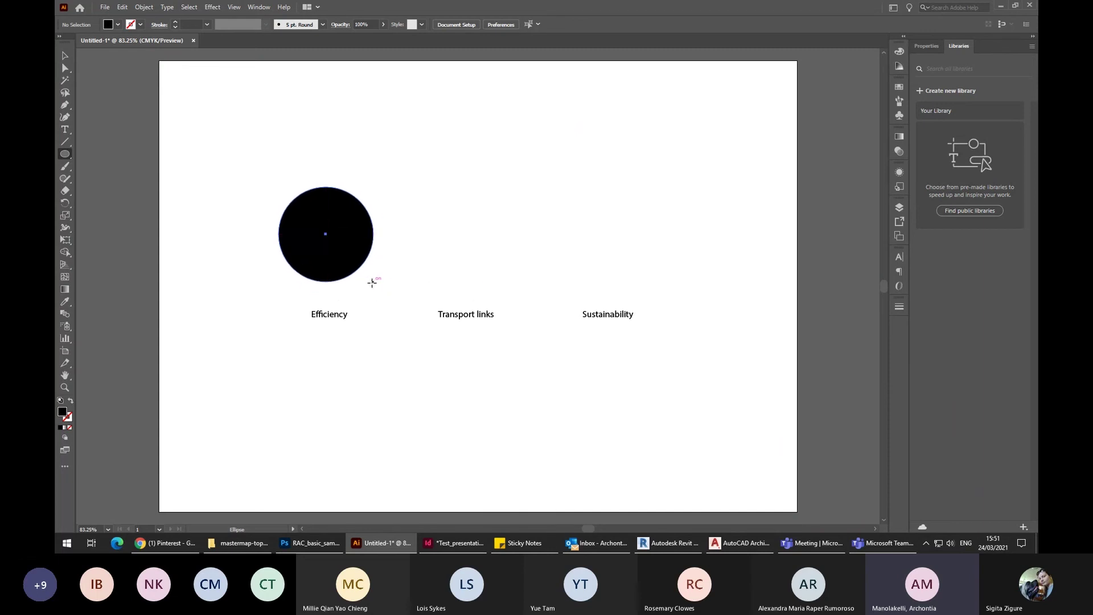
Duplicate the circle twice to its right, above the "Transport links" and "Sustainability" labels, and deselect.
click(65, 55)
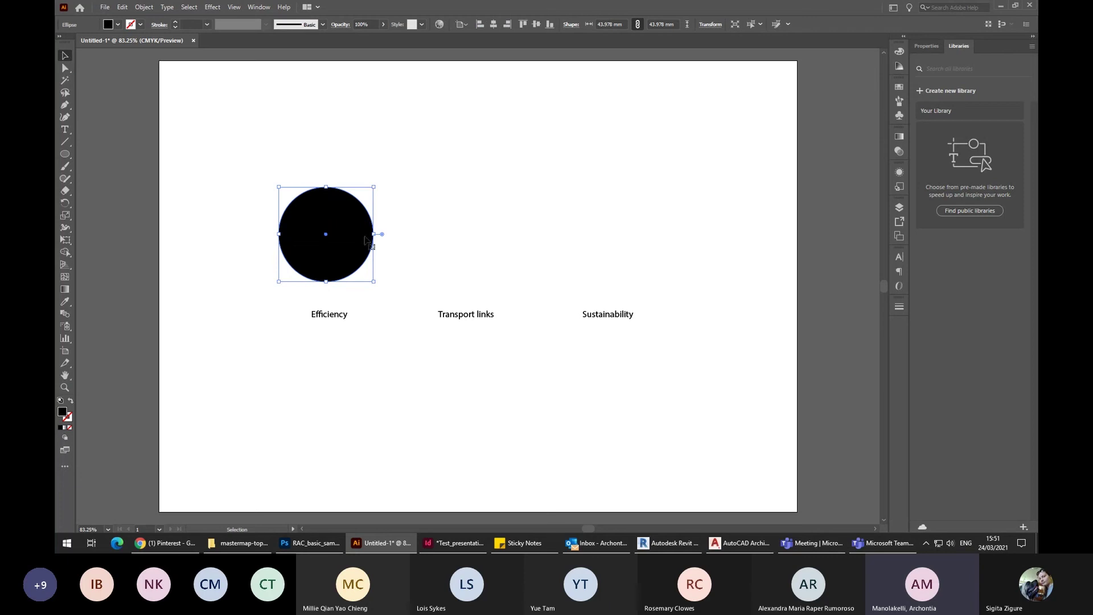
drag(353, 244, 495, 244)
drag(496, 245, 638, 252)
click(766, 273)
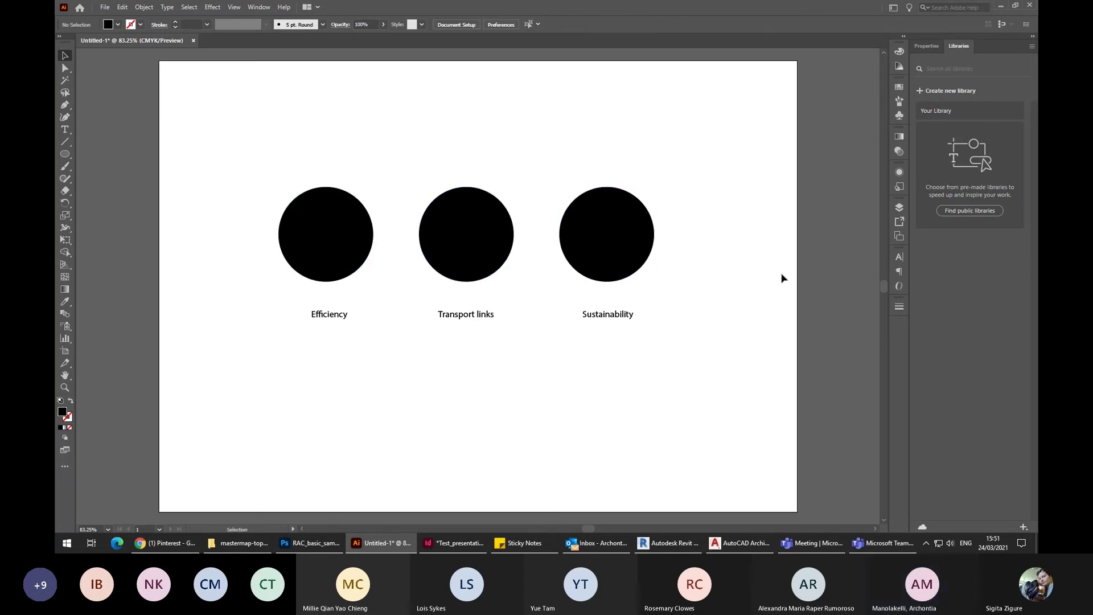
drag(716, 241, 463, 178)
click(716, 224)
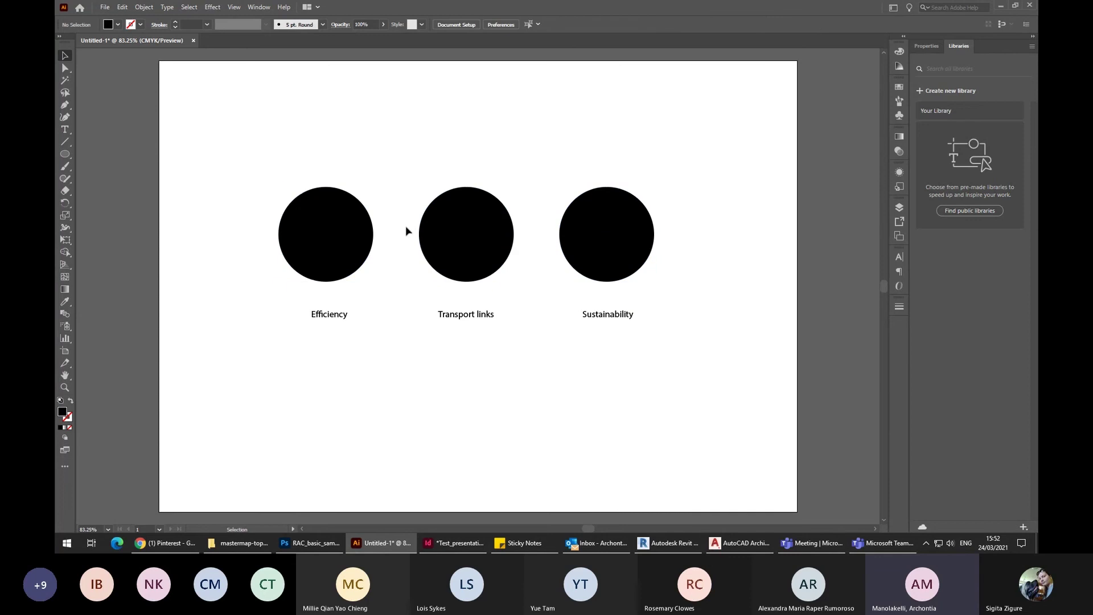
click(364, 255)
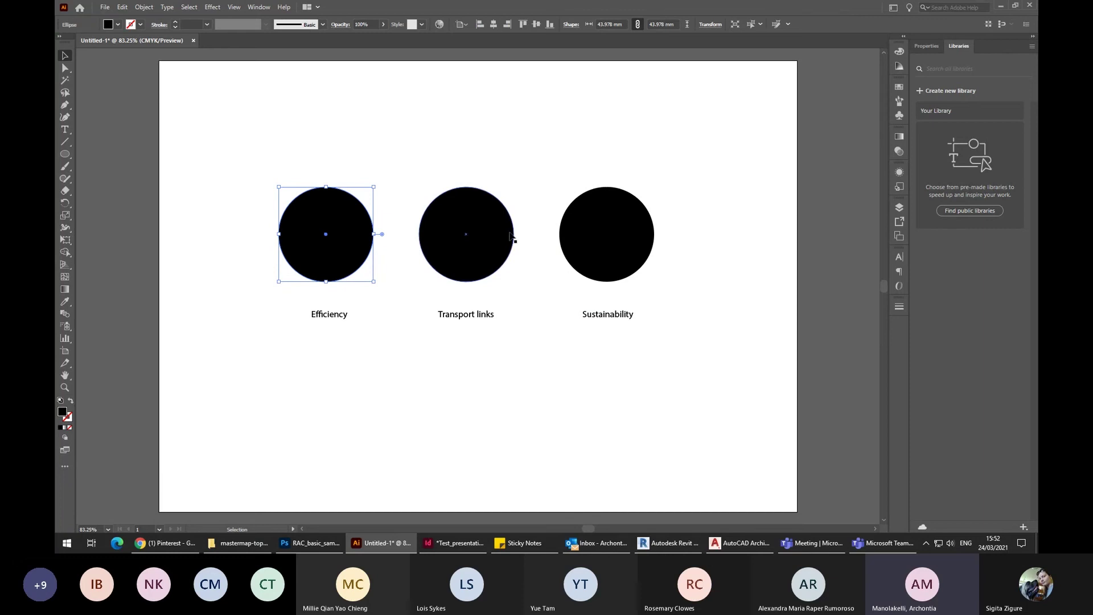
click(533, 183)
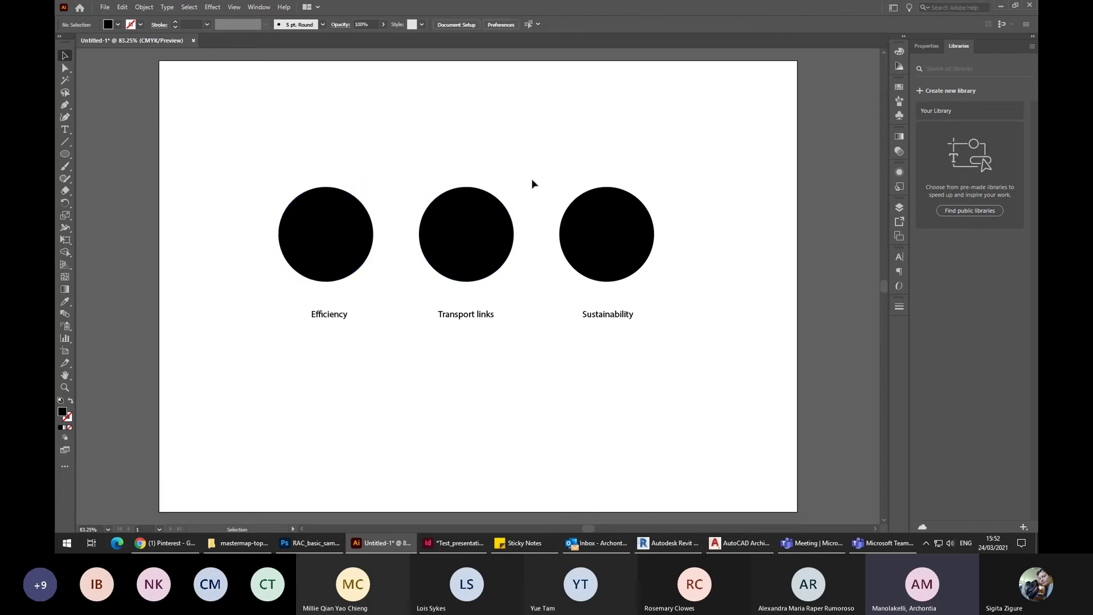
Switch to the Noun Project page in Chrome, search the icons for "efficiency" and browse the results.
click(171, 543)
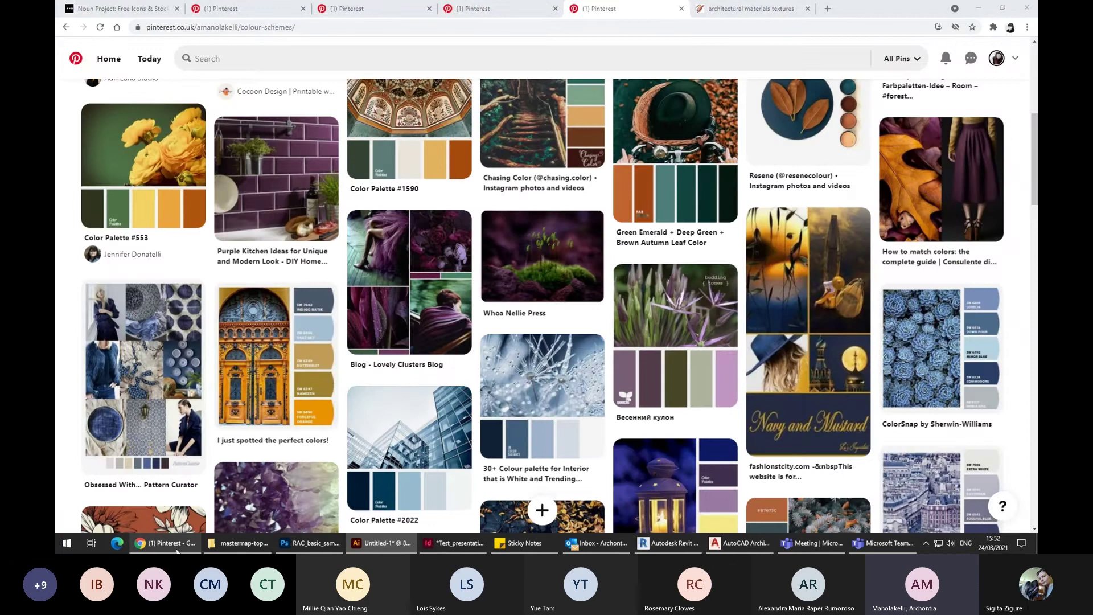
click(120, 8)
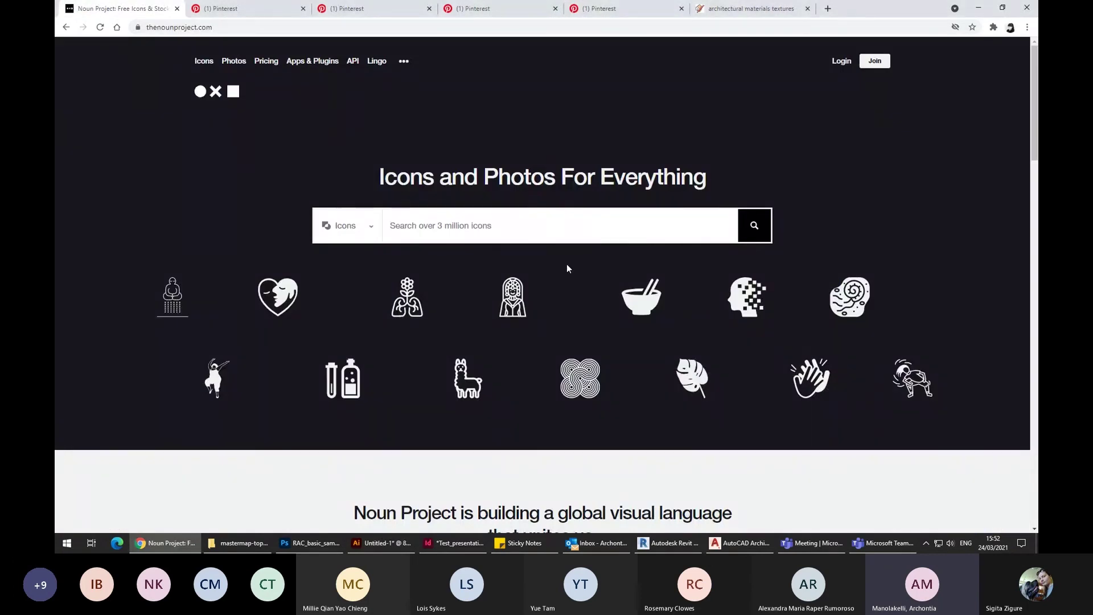
click(479, 231)
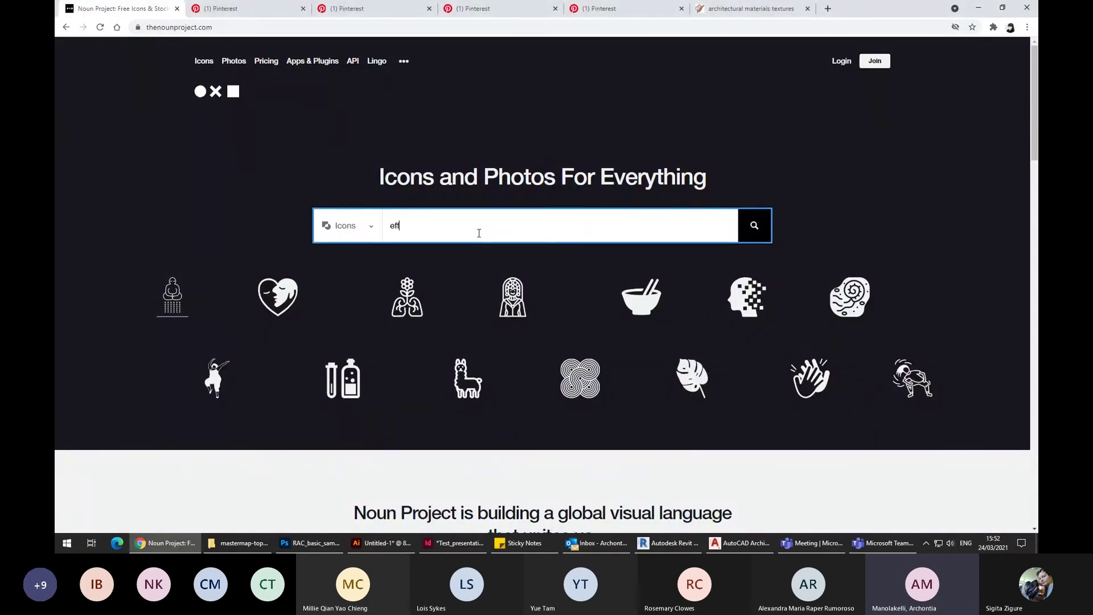
text(effice)
key(BackSpace)
text(iency)
key(Return)
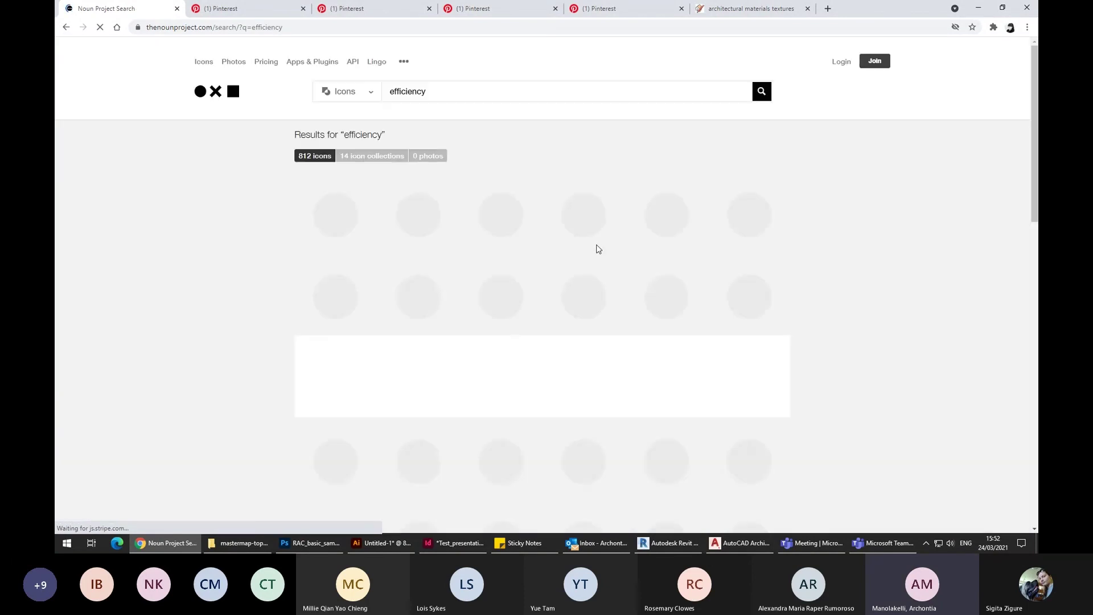
scroll(595, 246, down, 7)
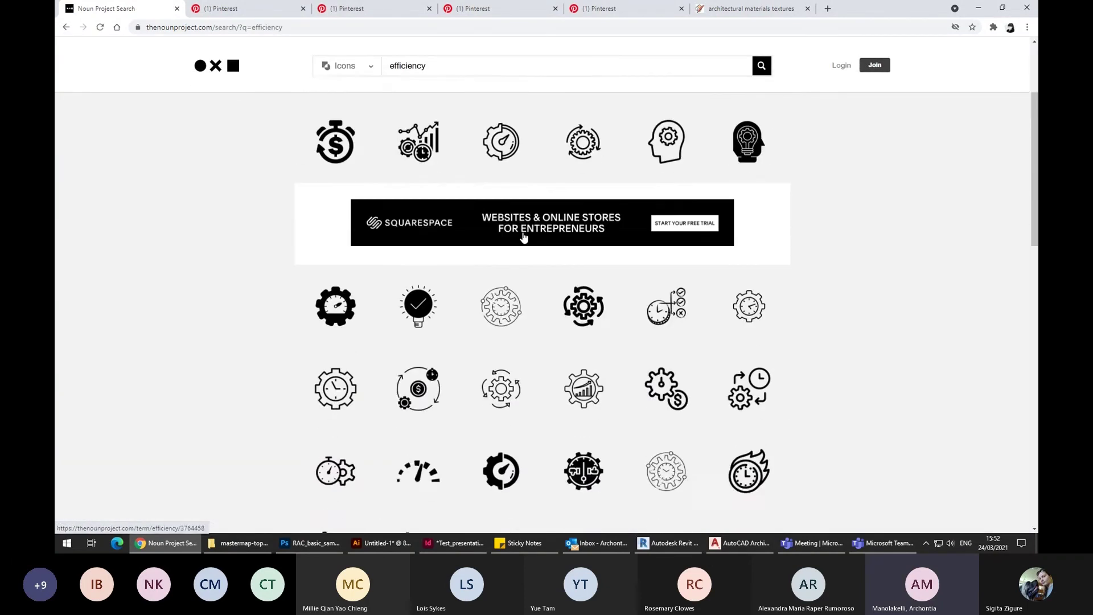
scroll(523, 238, up, 7)
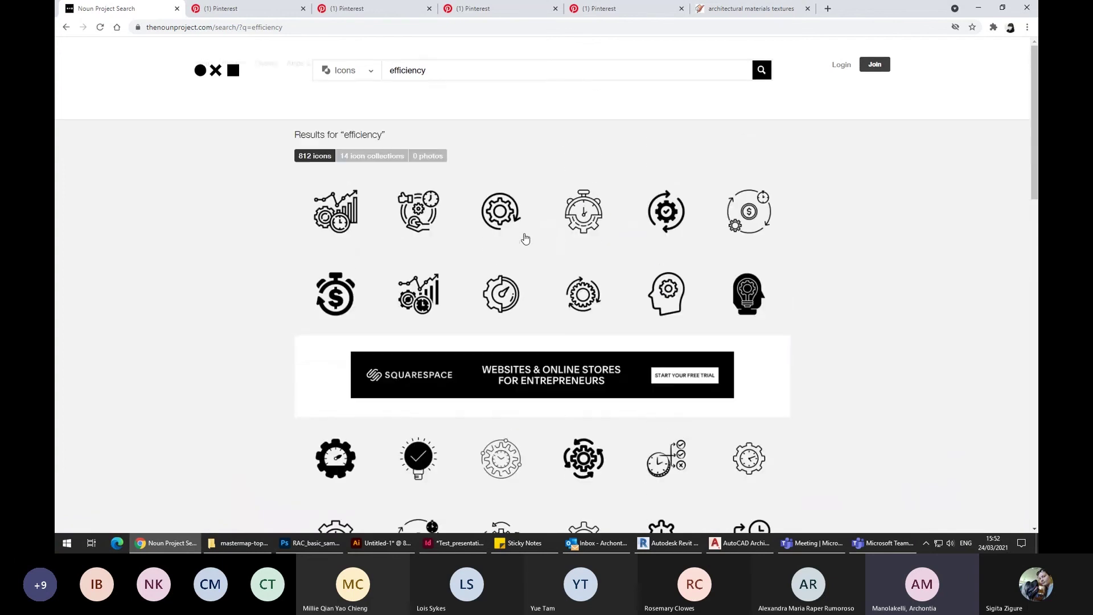
Open the half-gear, half-gauge efficiency icon and get it through Basic Download as an SVG.
click(511, 294)
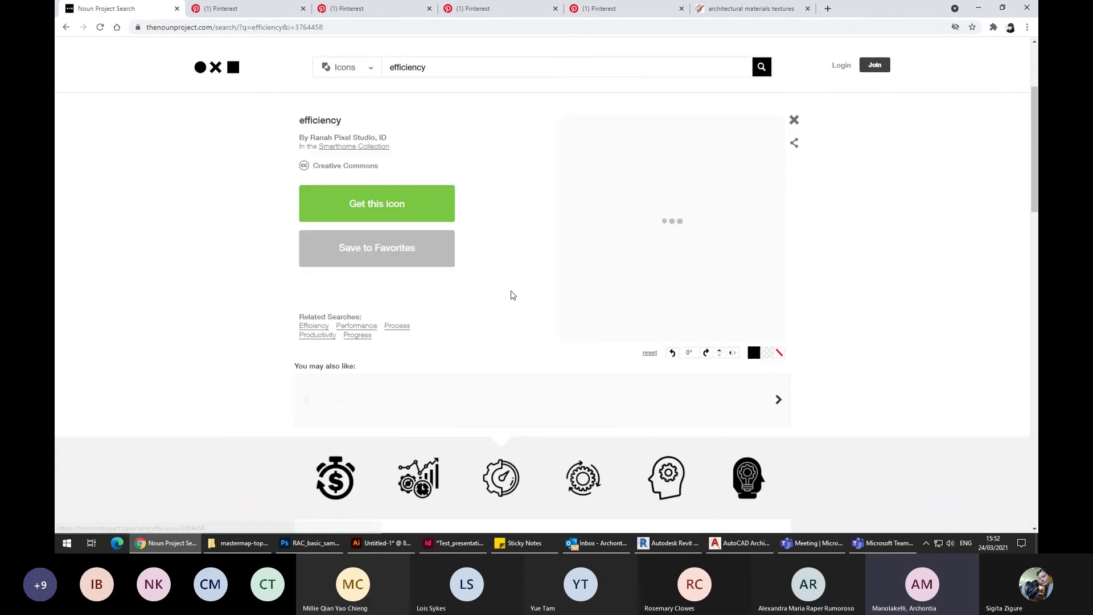
click(388, 203)
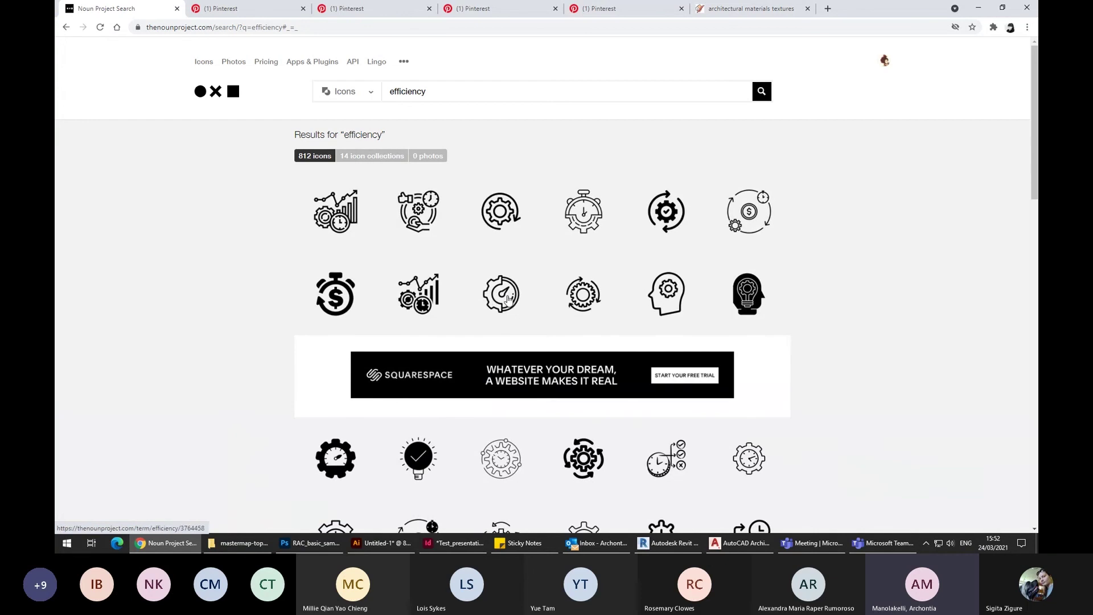
click(507, 299)
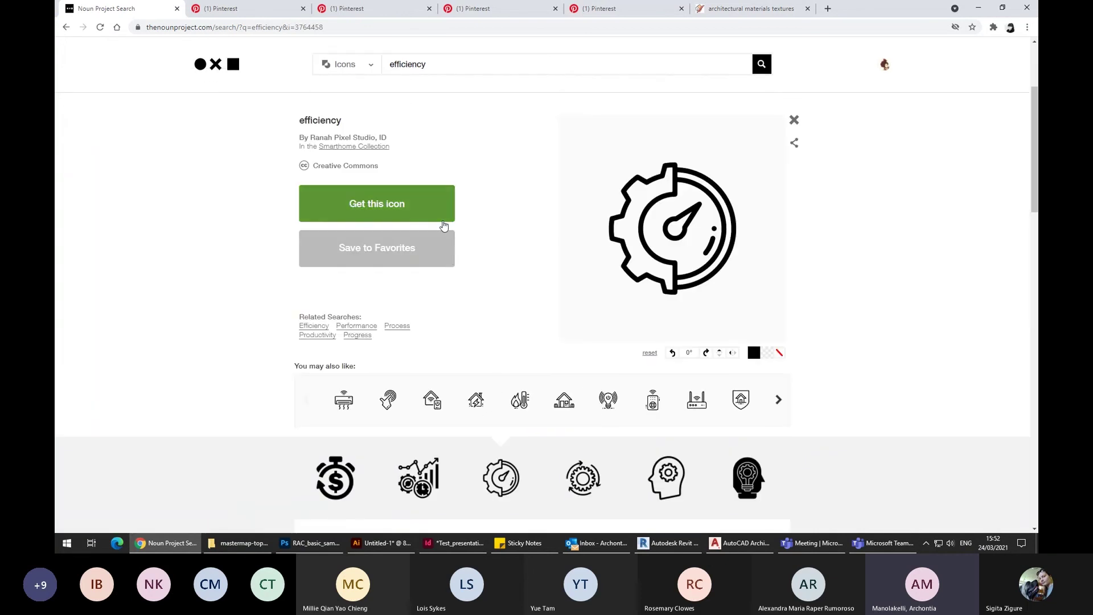
click(431, 198)
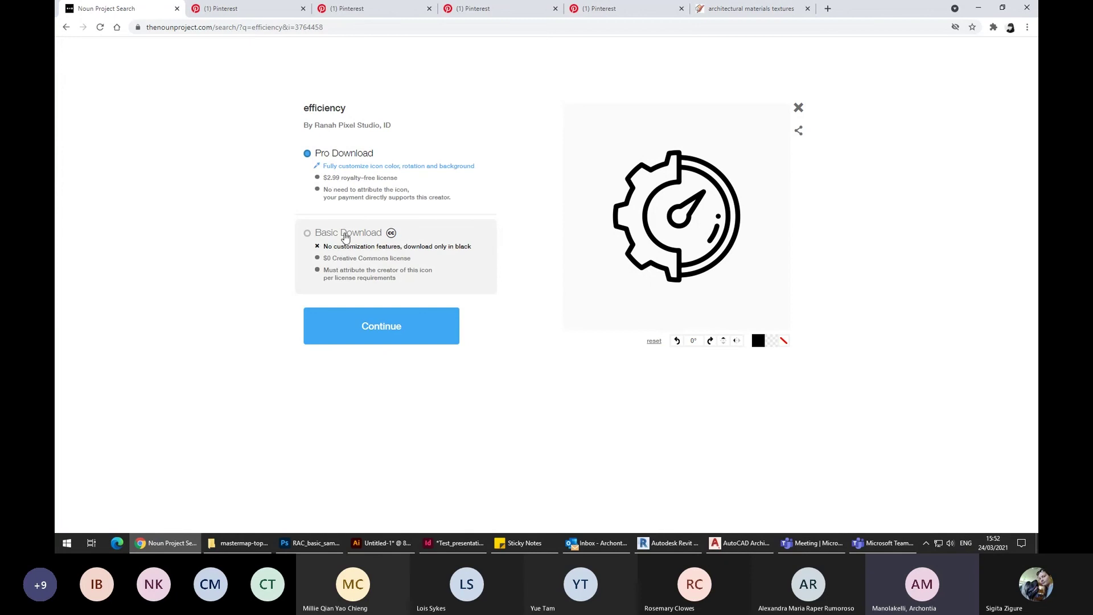
click(347, 238)
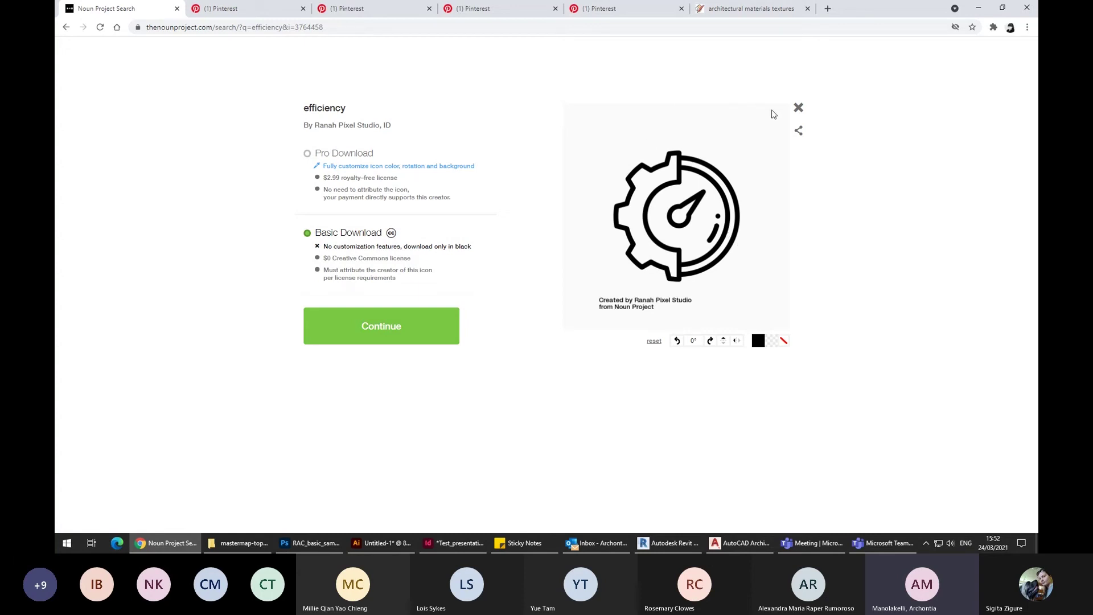
click(391, 333)
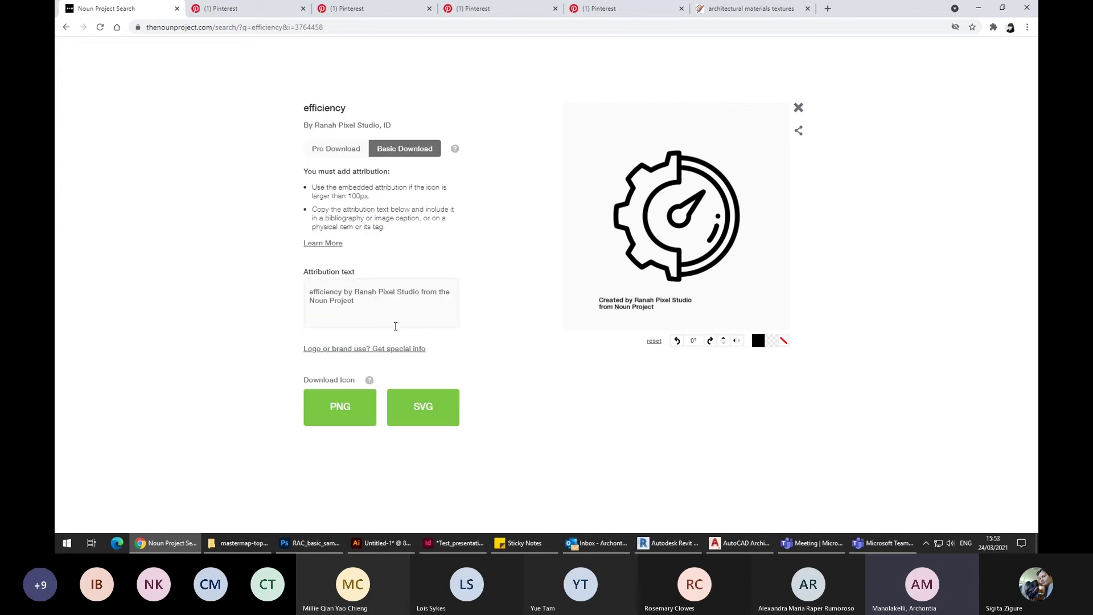
click(427, 409)
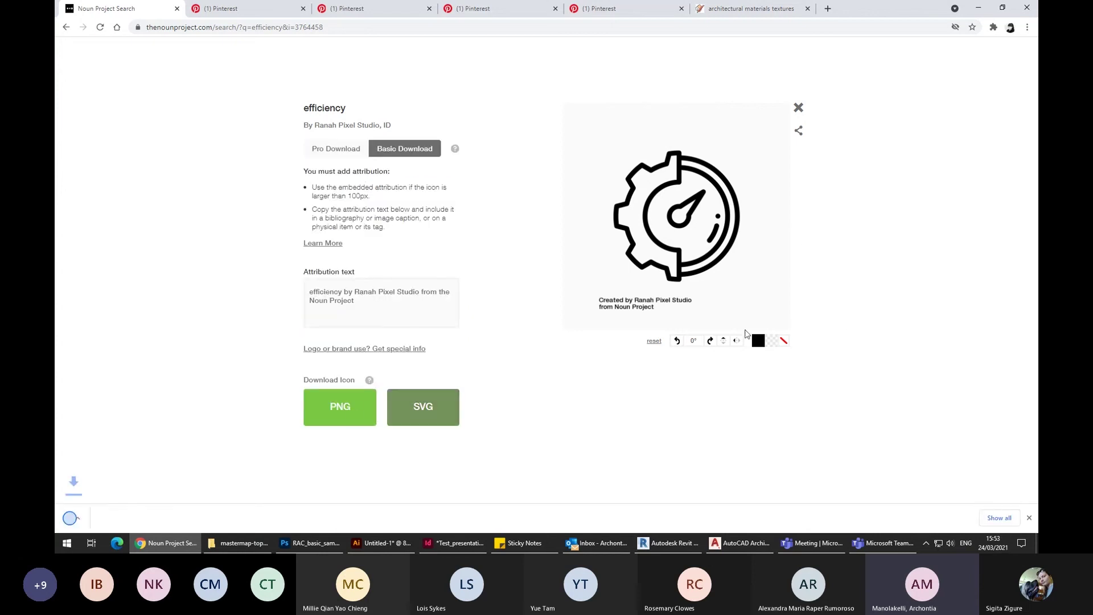
Check the downloaded SVG icon in the Downloads folder and return to the icon's download page.
click(113, 517)
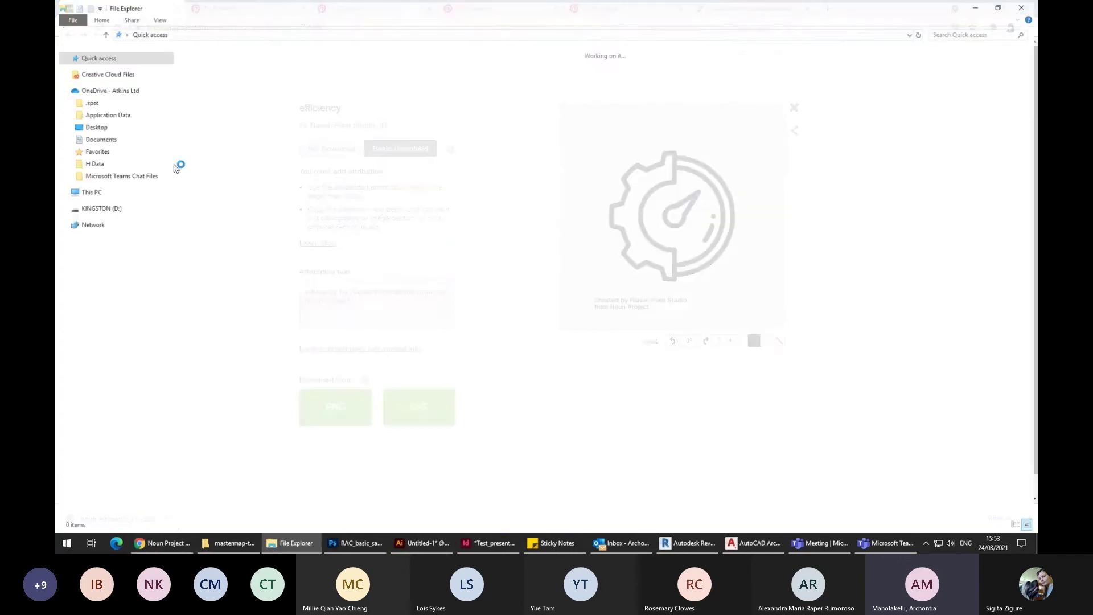
click(130, 81)
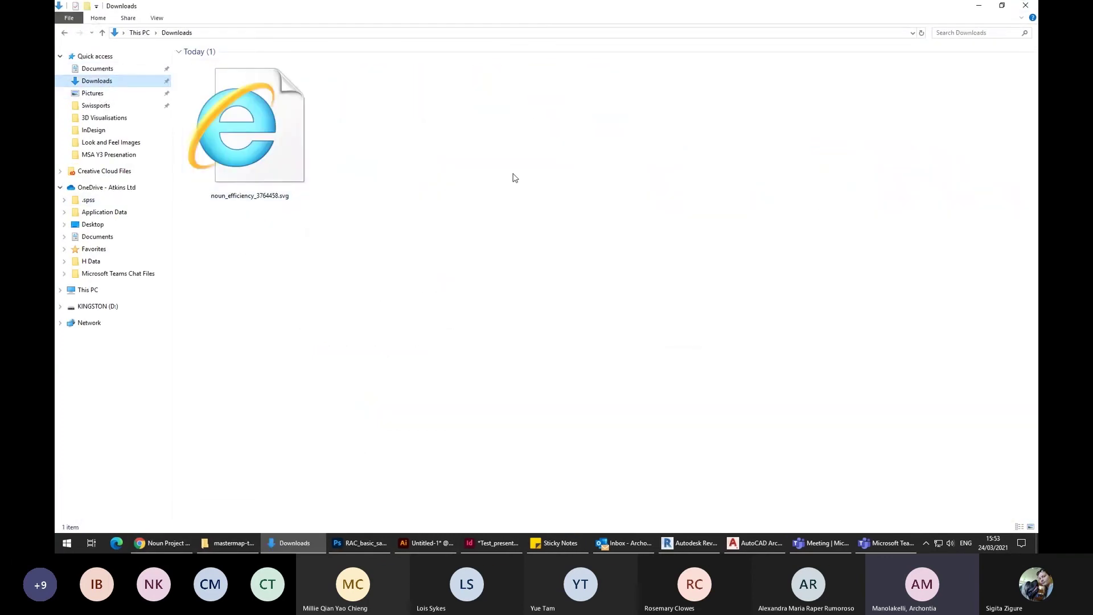
click(295, 545)
click(294, 546)
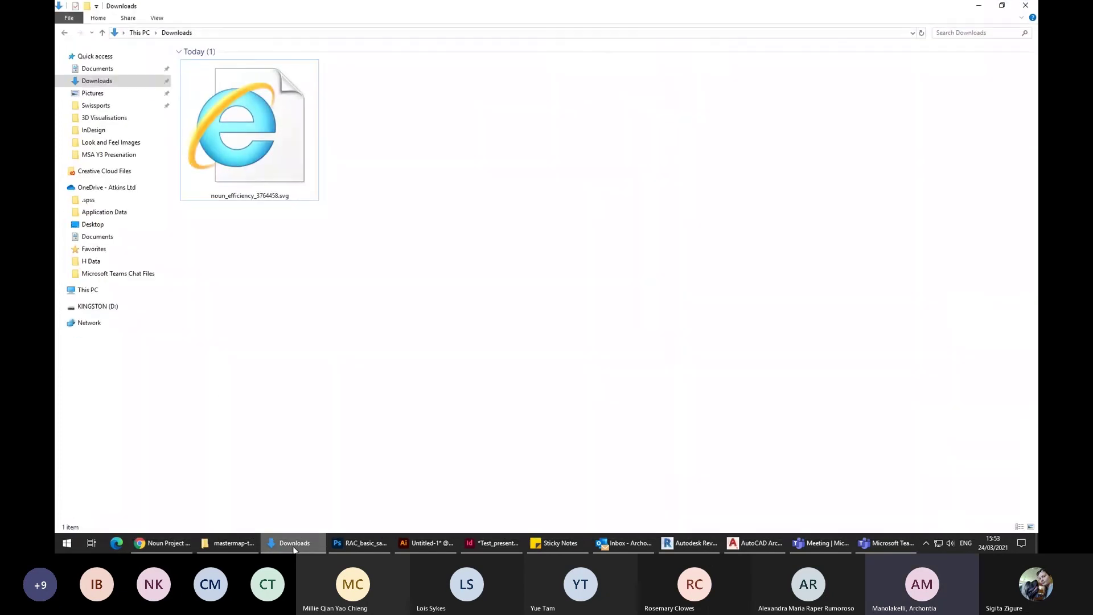
click(294, 545)
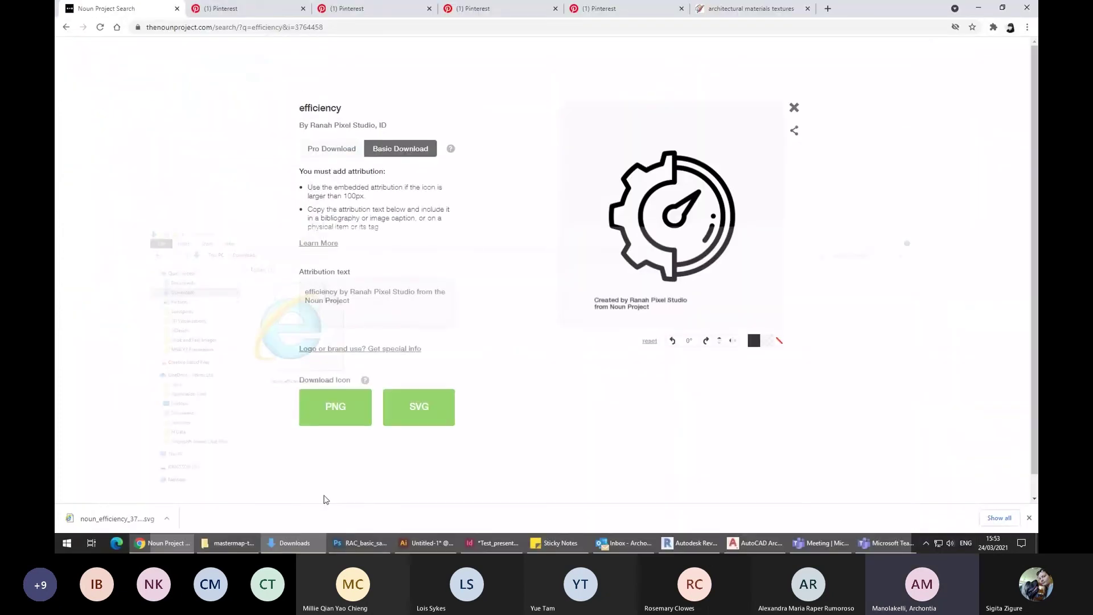
Download the efficiency icon as a PNG and put that file from Downloads into the MSA Y3 Presenation folder.
click(350, 416)
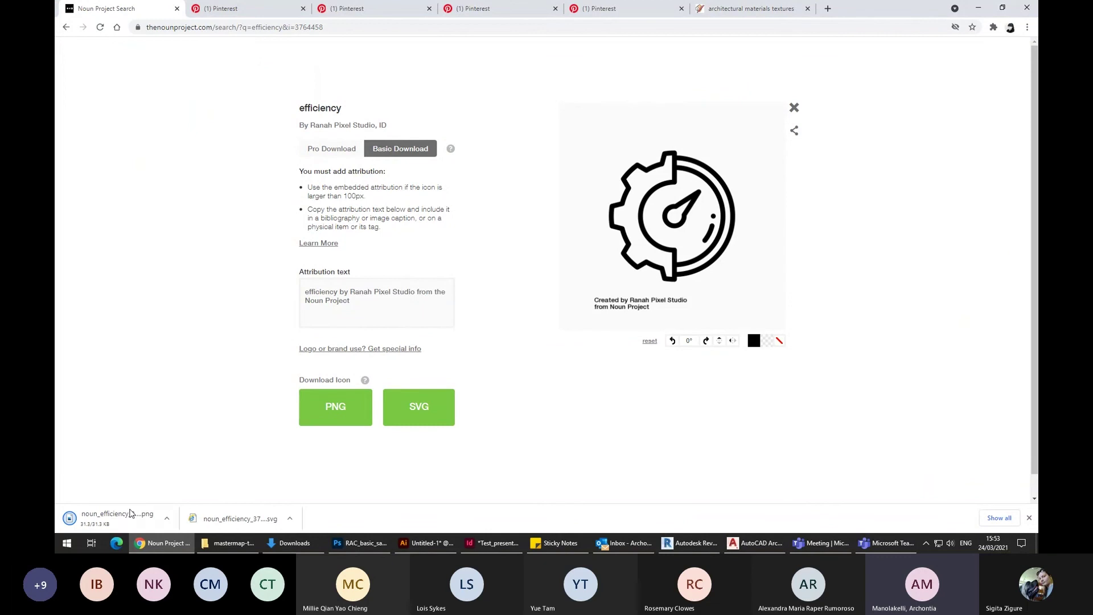
click(294, 543)
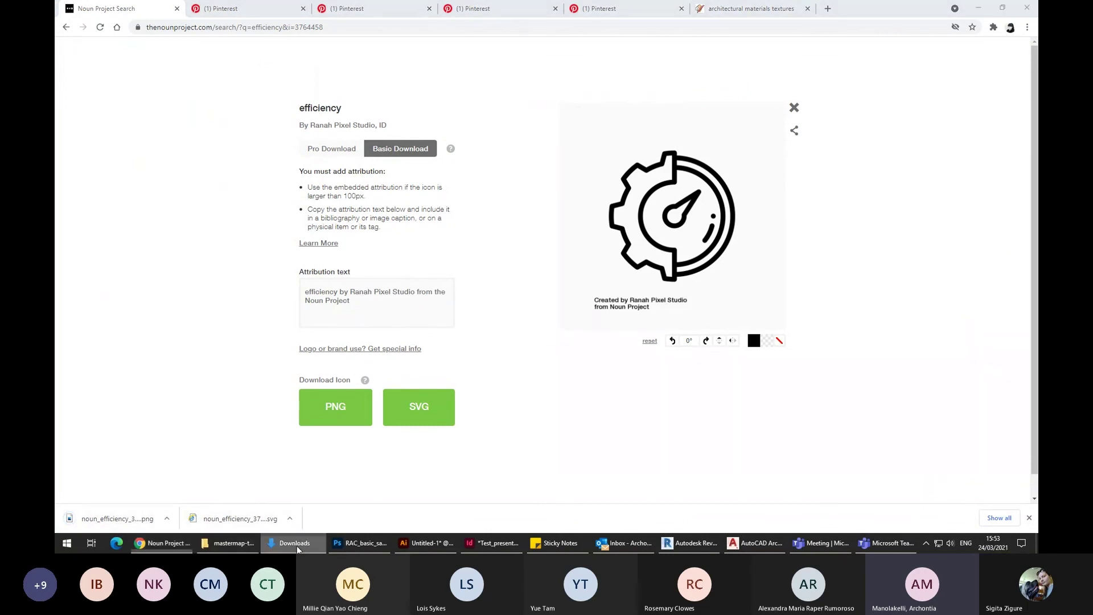
click(417, 147)
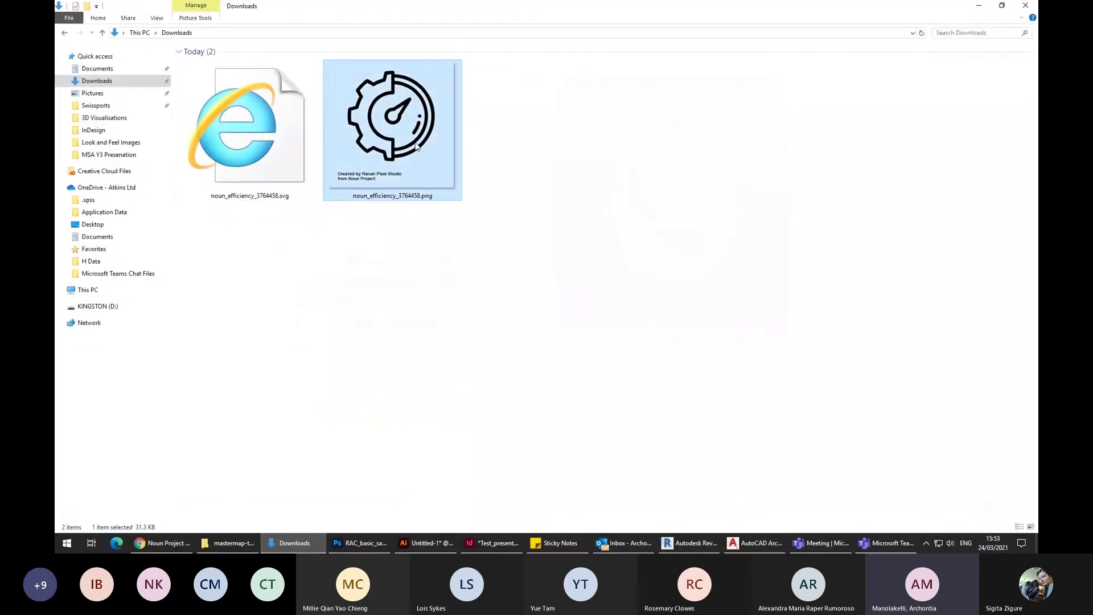
click(422, 313)
click(228, 543)
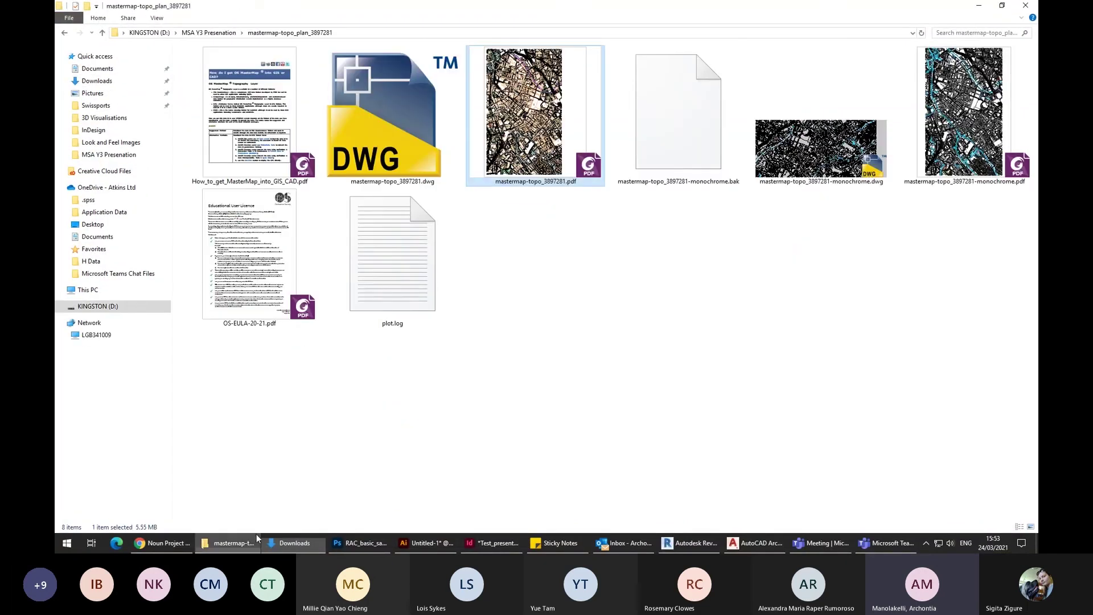
click(217, 34)
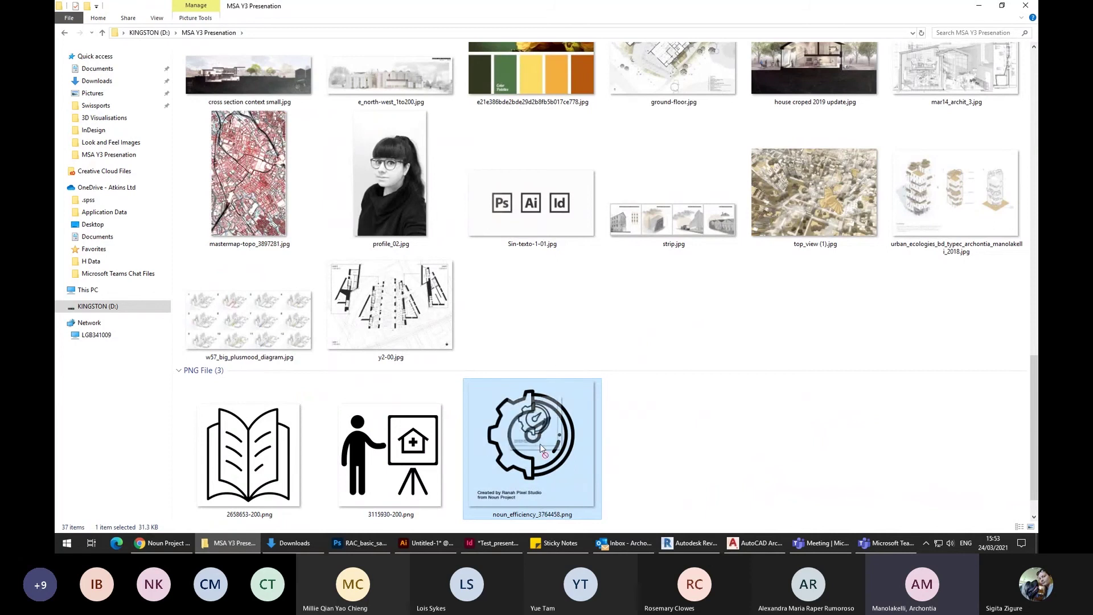
Place noun_efficiency_3764458.png on the Illustrator artboard, scale it proportionally to about 103 mm square and position it below the circles.
drag(540, 443, 470, 287)
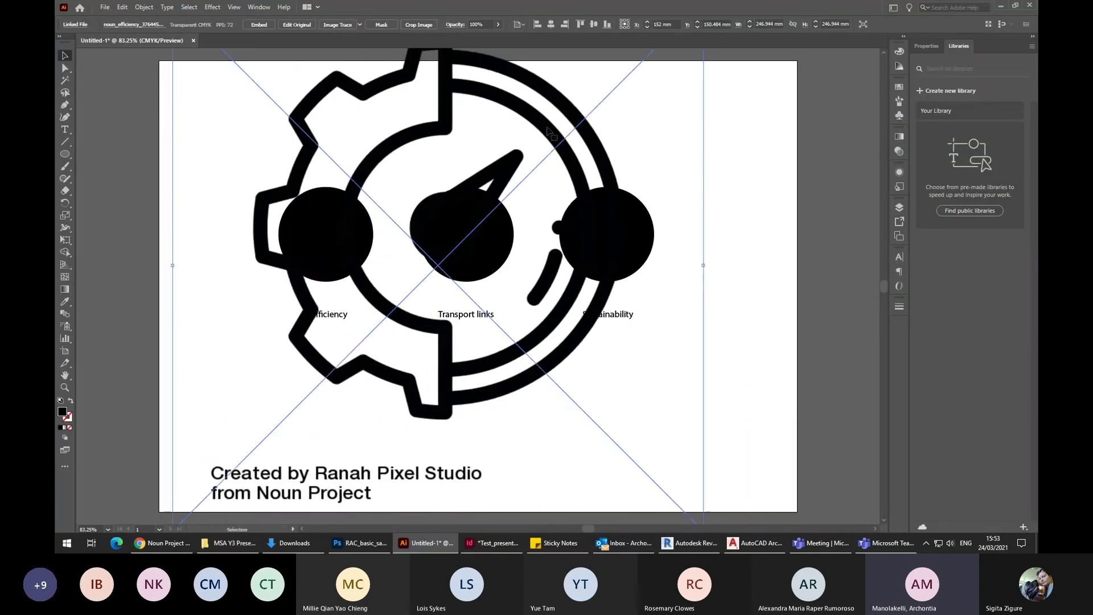
drag(598, 129, 643, 201)
drag(749, 73, 479, 356)
drag(402, 409, 481, 313)
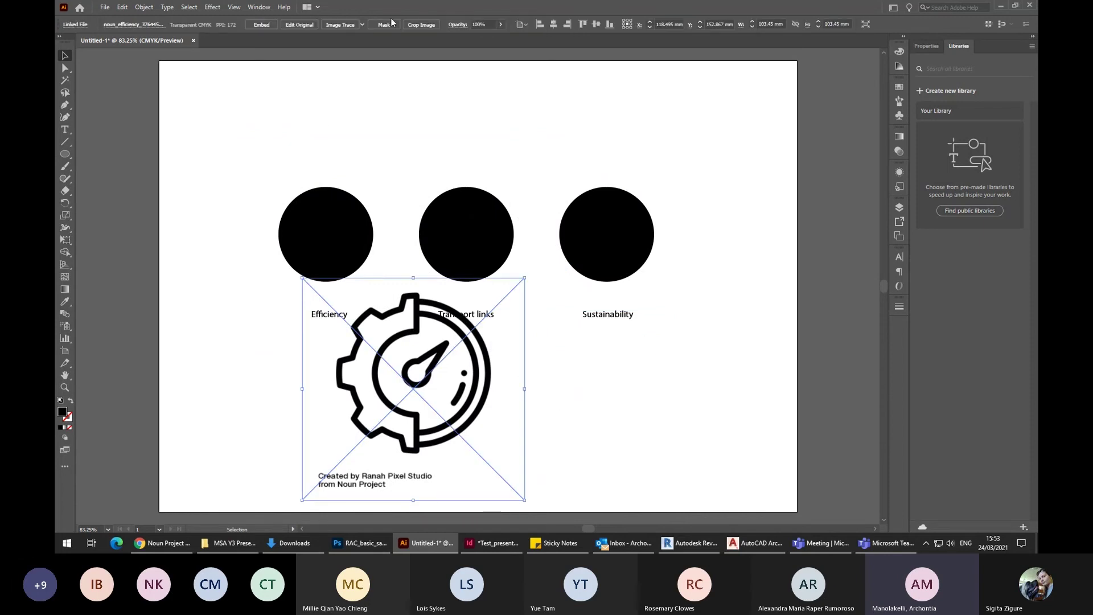
Apply Image Trace with the default preset to the placed efficiency icon.
click(345, 24)
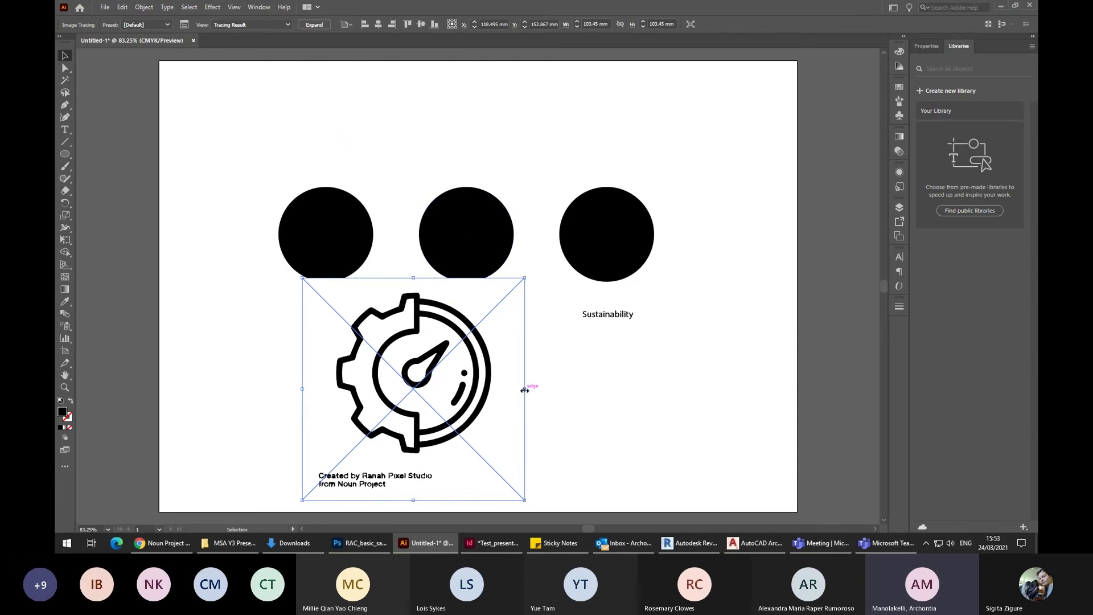
click(478, 215)
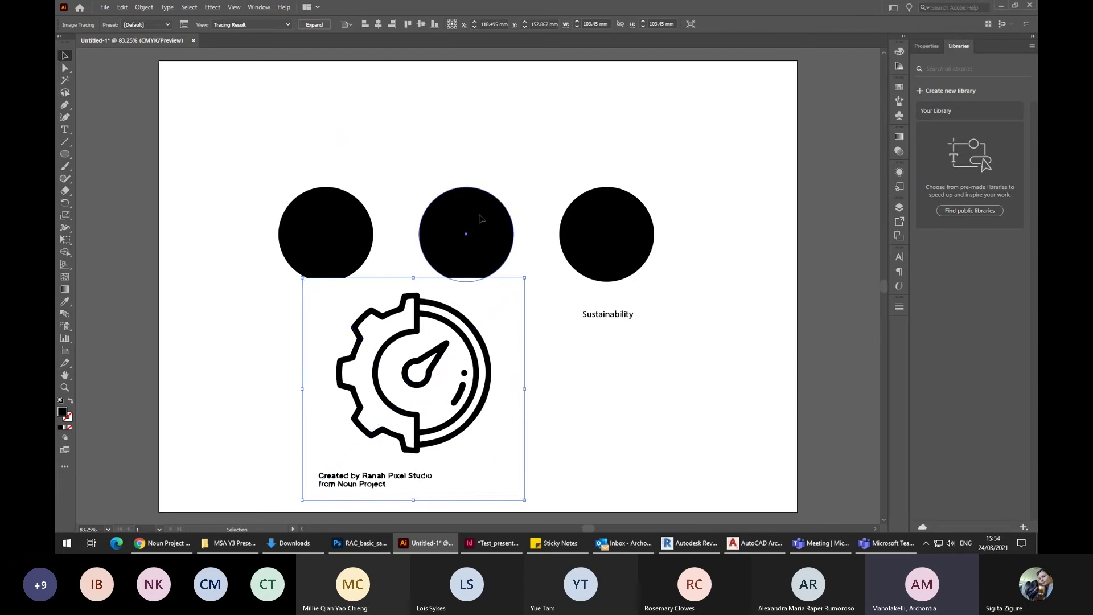
Expand the traced efficiency icon into editable paths and enter isolation mode on its group.
click(456, 393)
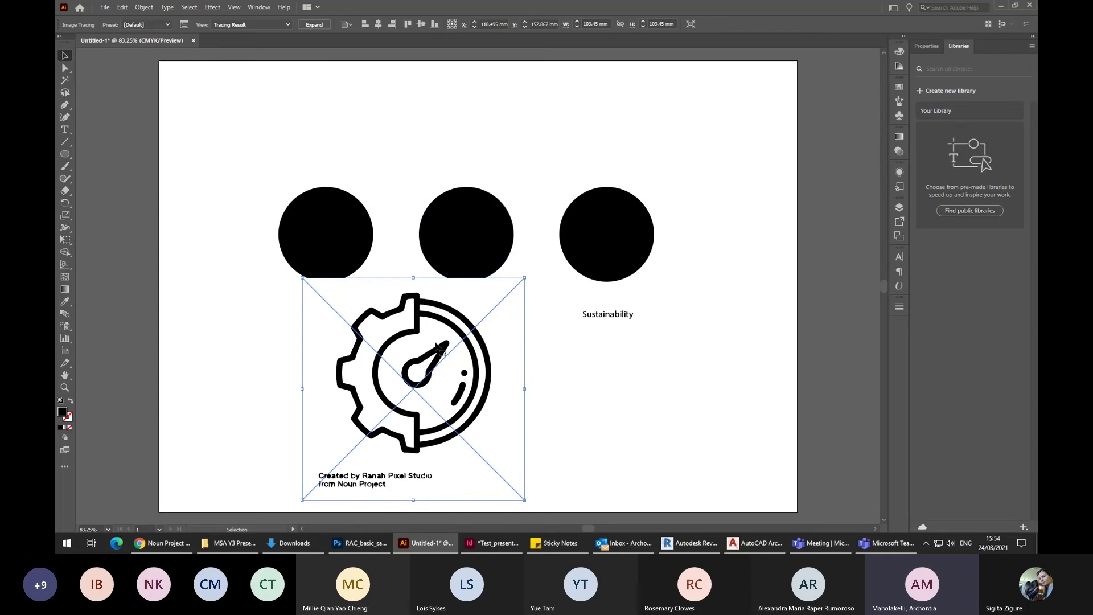
click(310, 28)
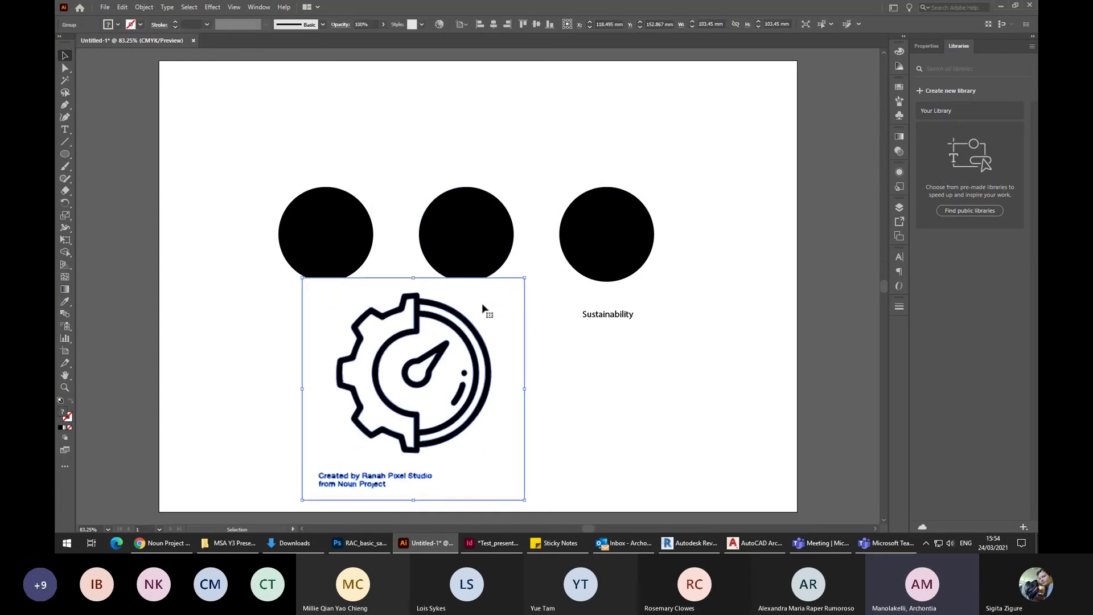
double_click(501, 348)
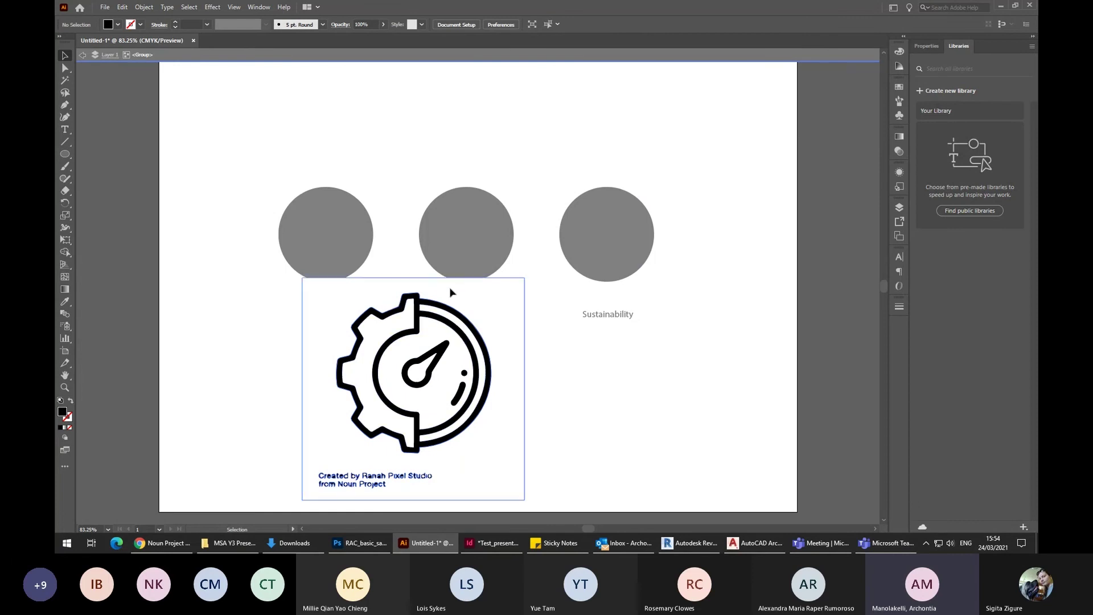
Move the traced icon's white background, gear outline and needle apart inside the group, and undo these moves.
drag(478, 301, 698, 107)
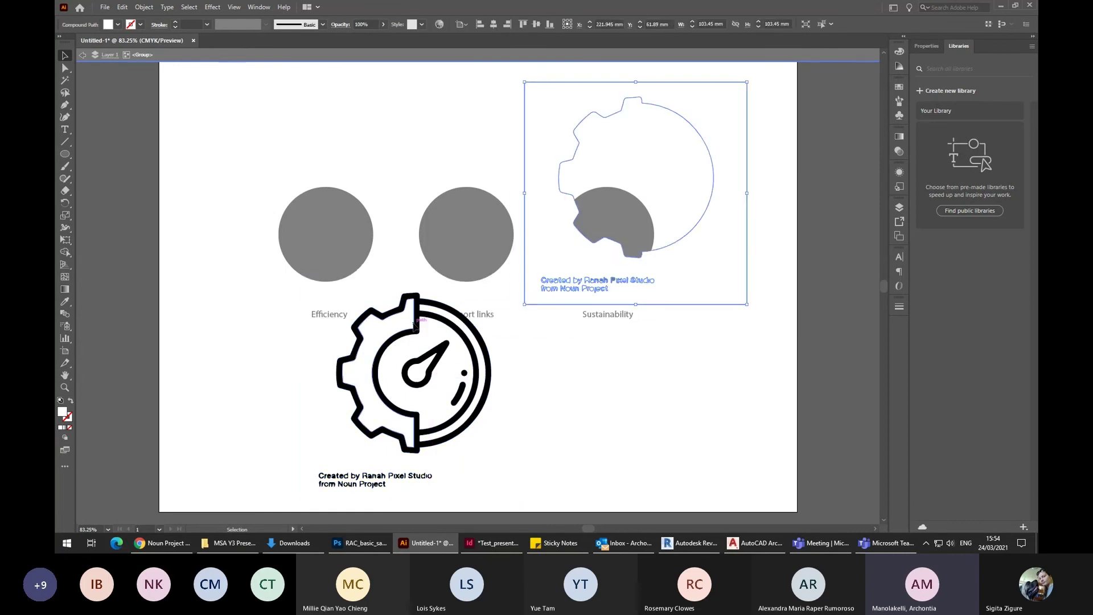
drag(599, 203, 207, 203)
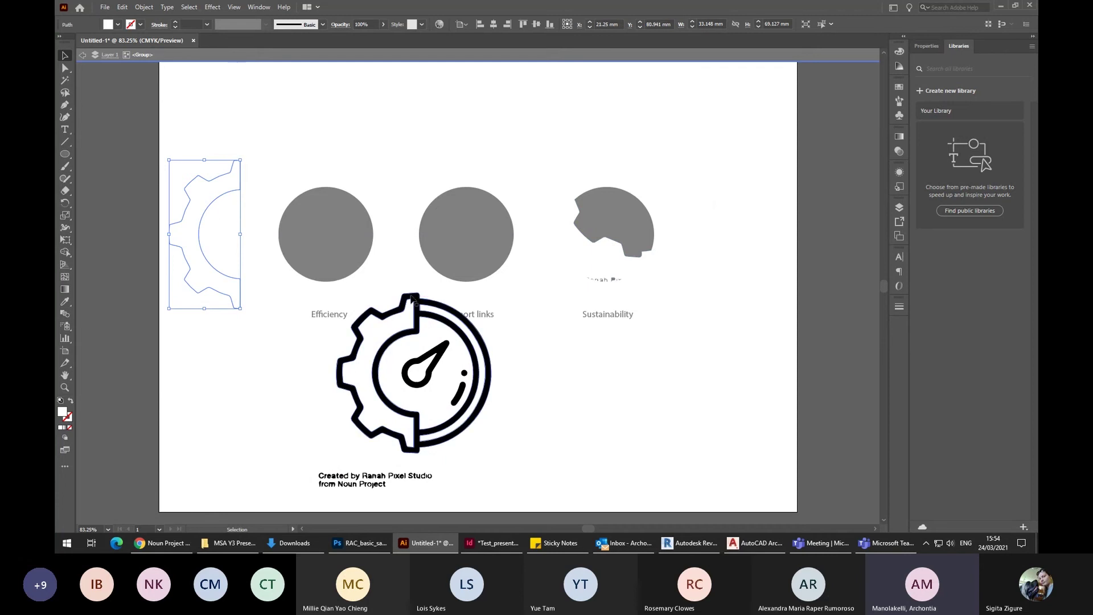
drag(415, 305, 690, 279)
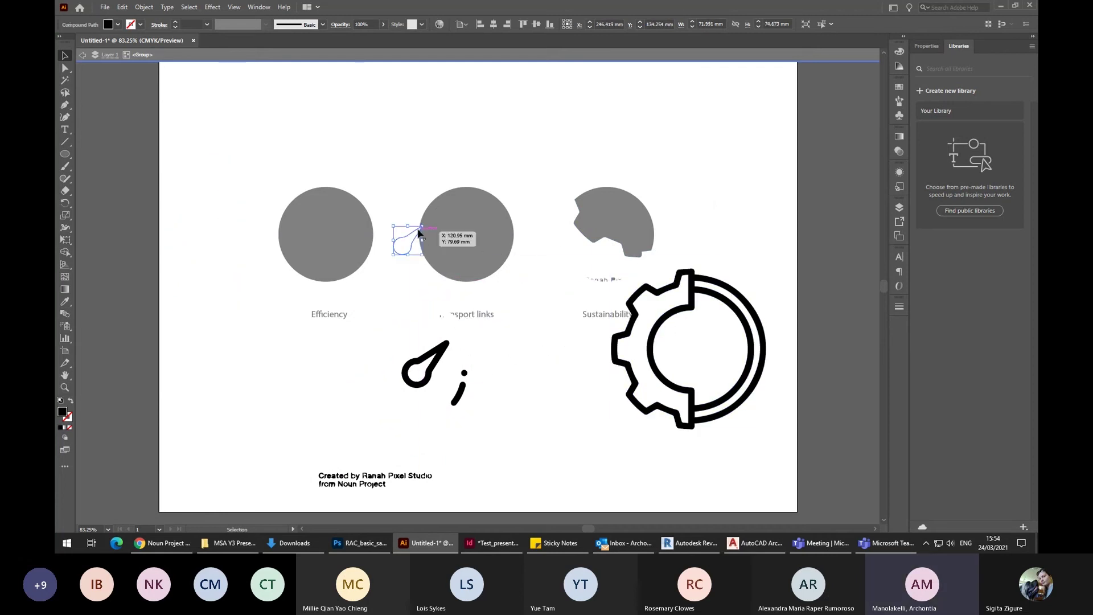
drag(445, 357, 489, 281)
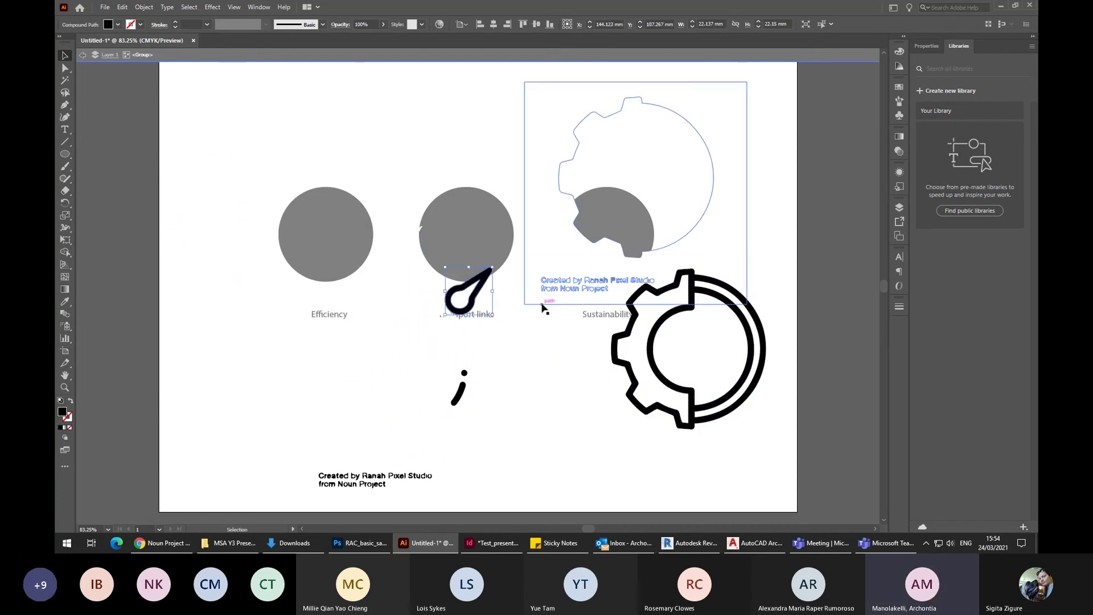
key(ctrl+z)
key(ctrl+z)
key(ctrl+z)
key(ctrl+z)
key(ctrl+z)
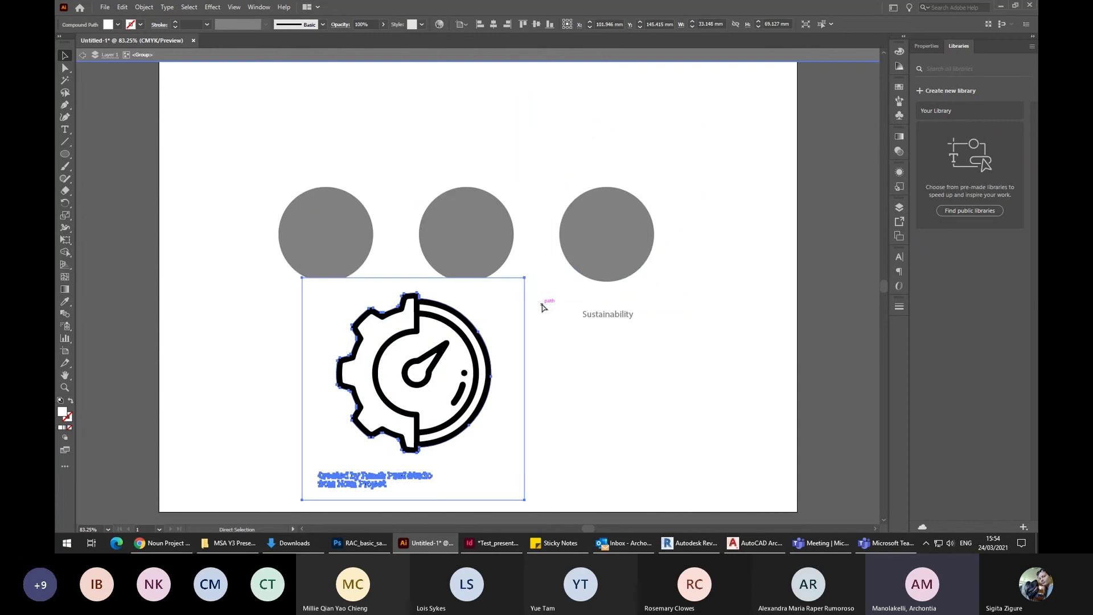
click(595, 378)
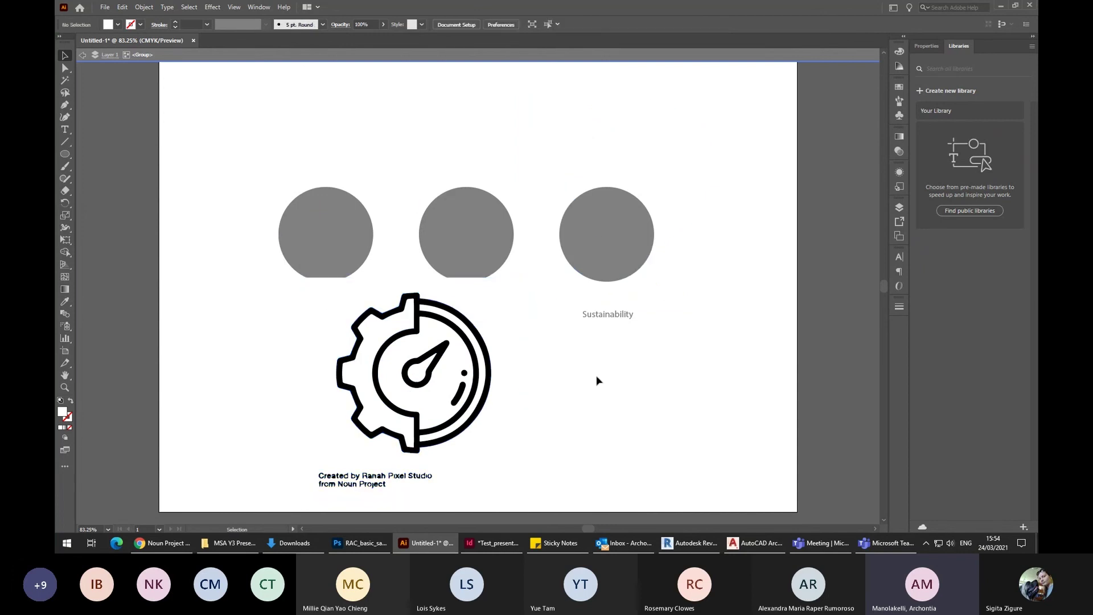
Select all black shapes in the traced icon's group by matching fill color and cut them out.
click(418, 319)
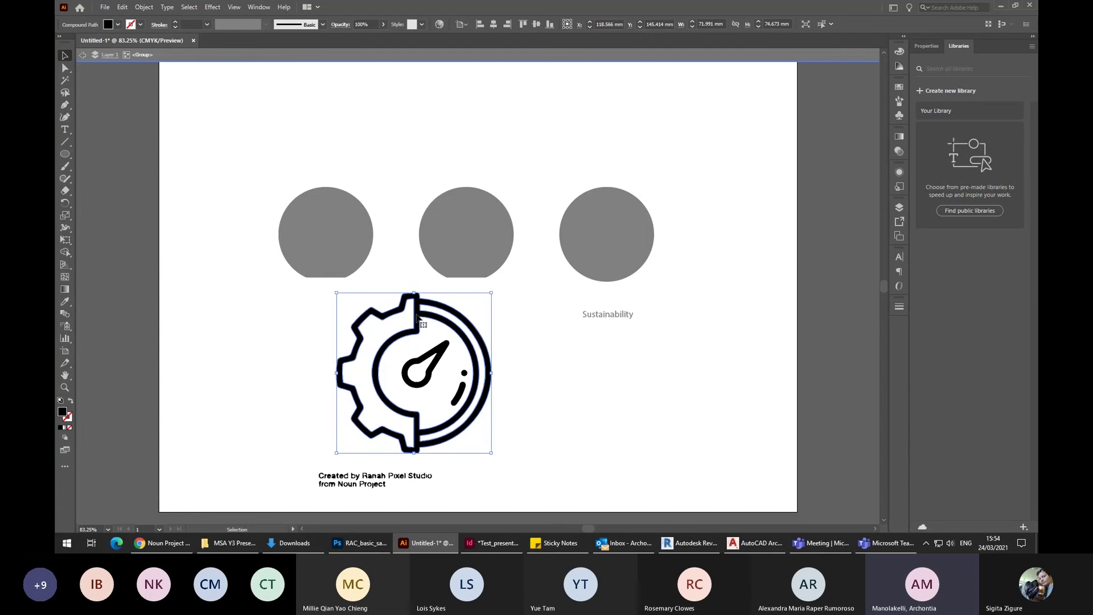
key(Delete)
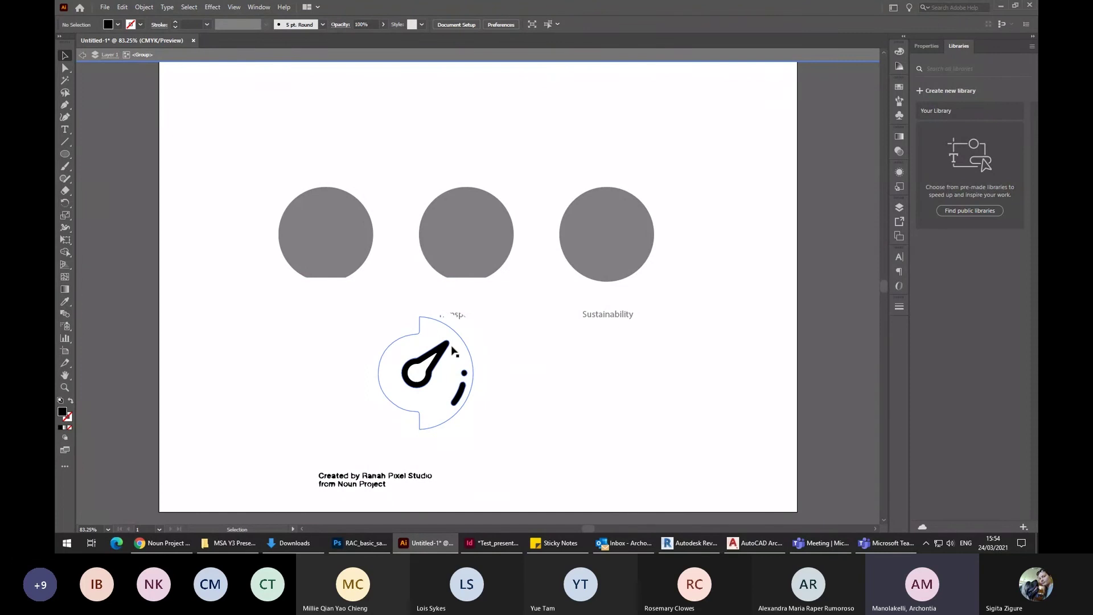
key(ctrl+z)
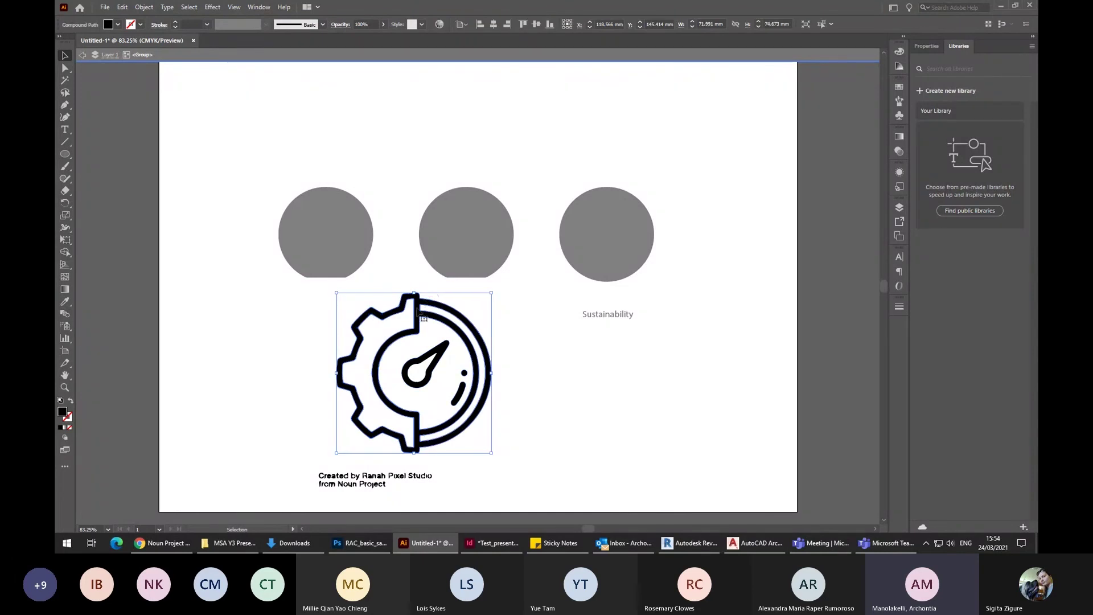
click(196, 9)
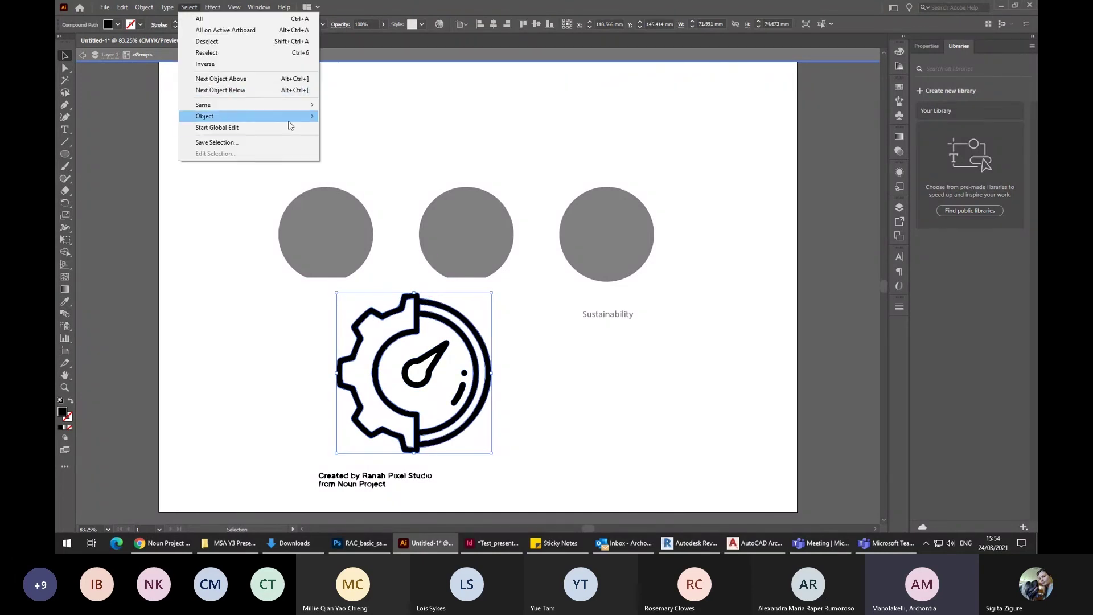
mouse_move(300, 104)
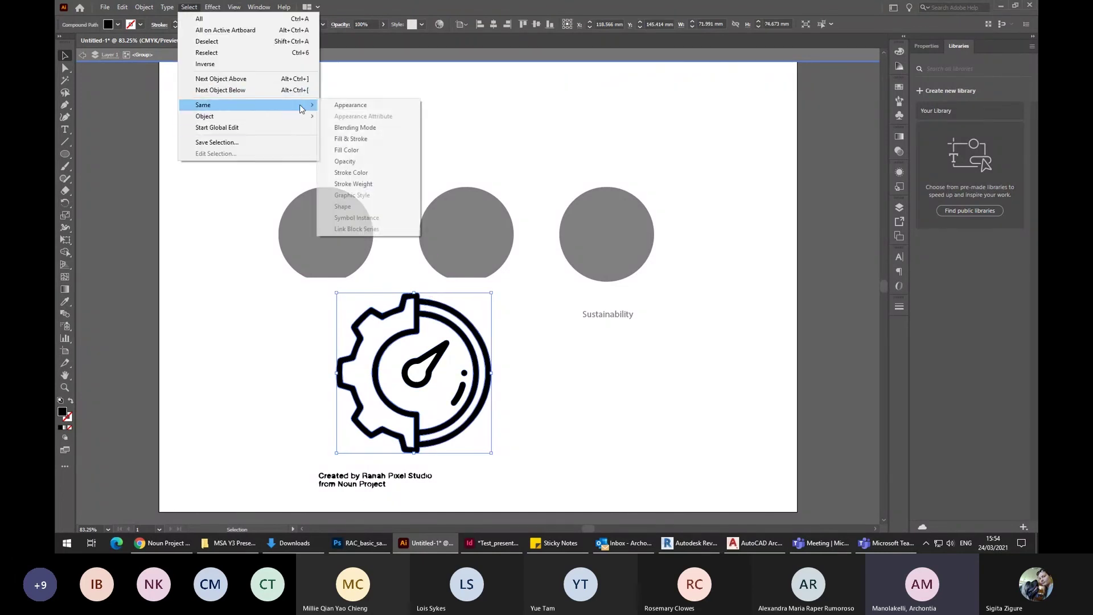
click(373, 150)
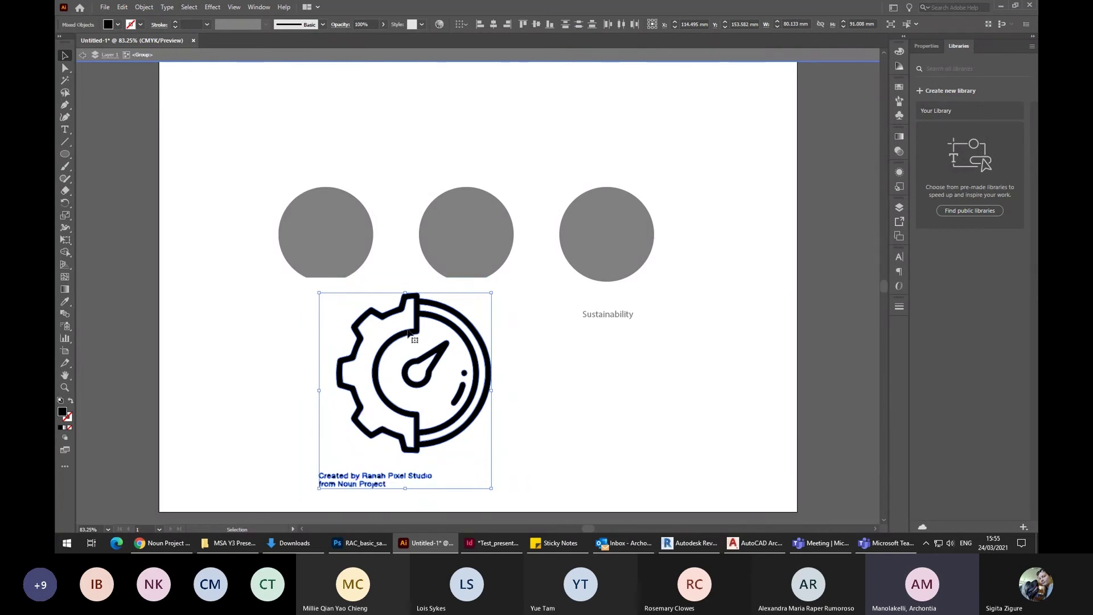
key(Delete)
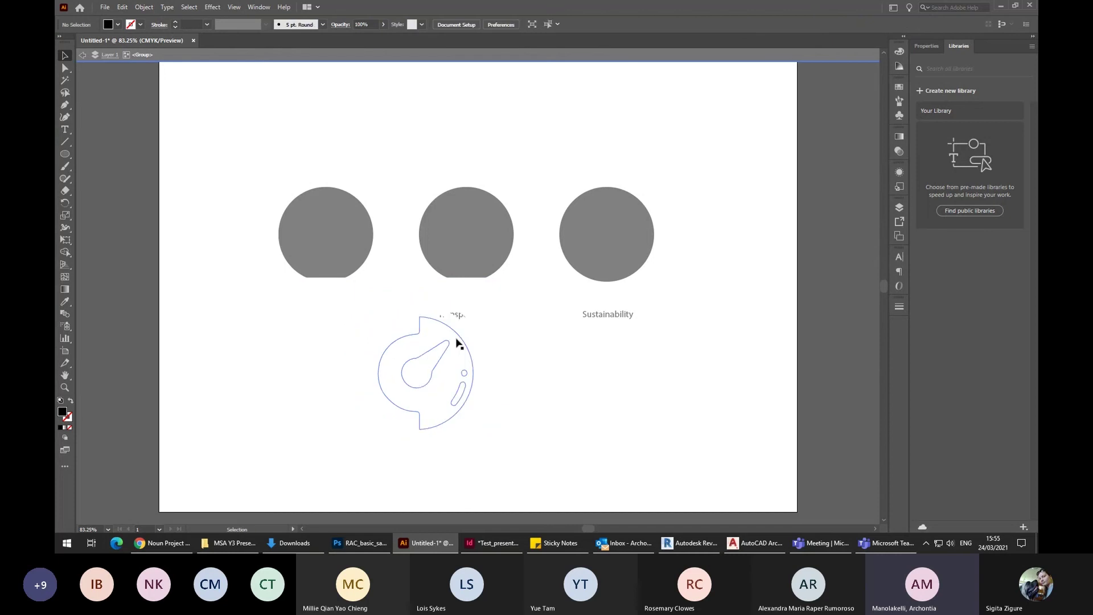
Exit isolation mode and delete the leftover group of white background shapes.
double_click(751, 365)
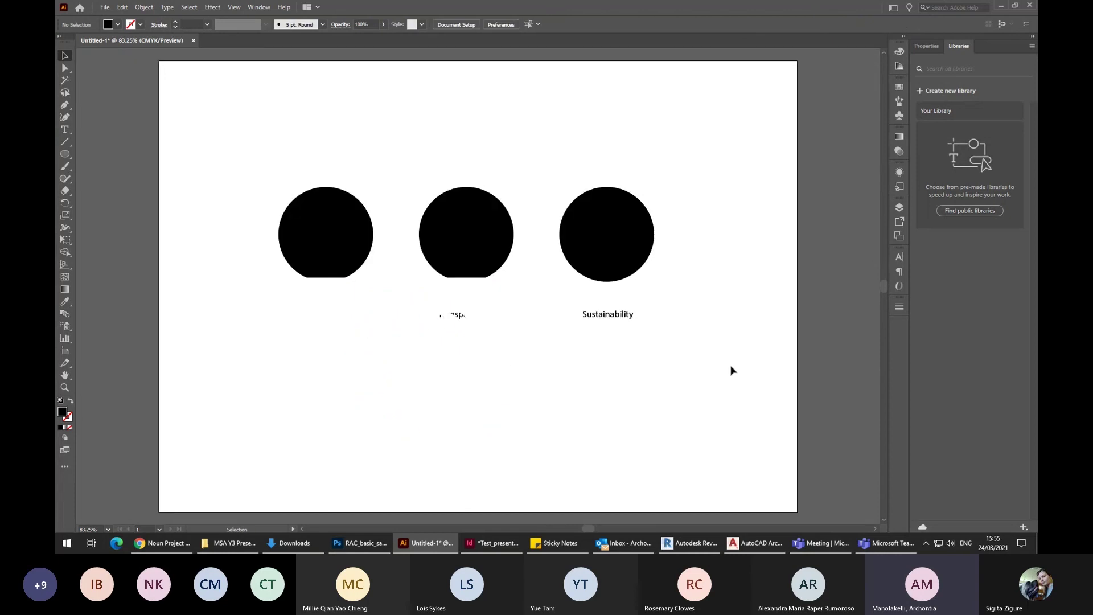
key(ctrl+z)
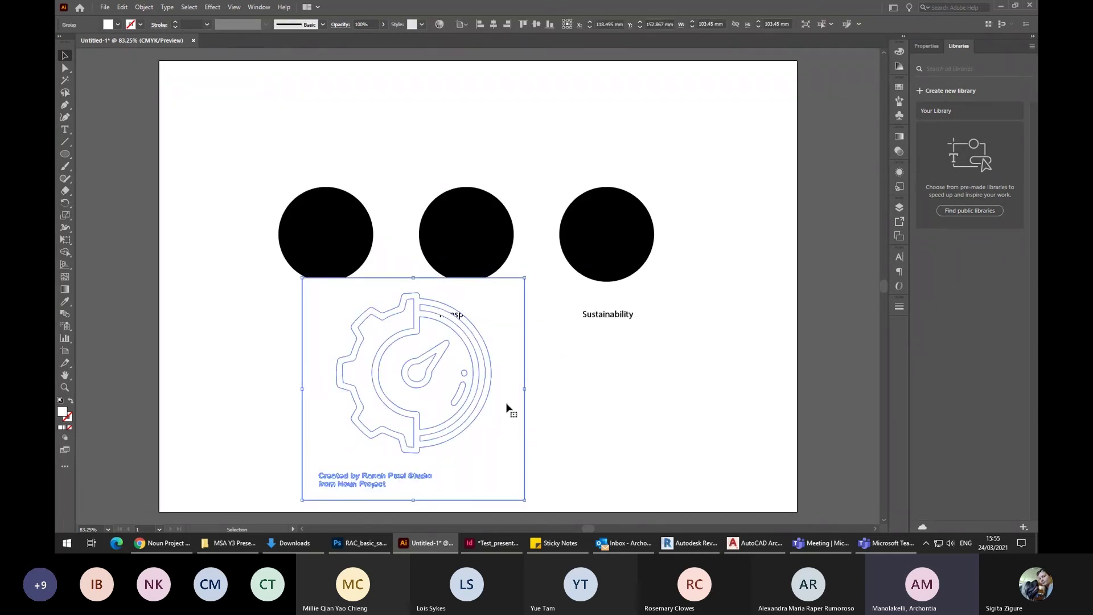
drag(507, 404, 416, 349)
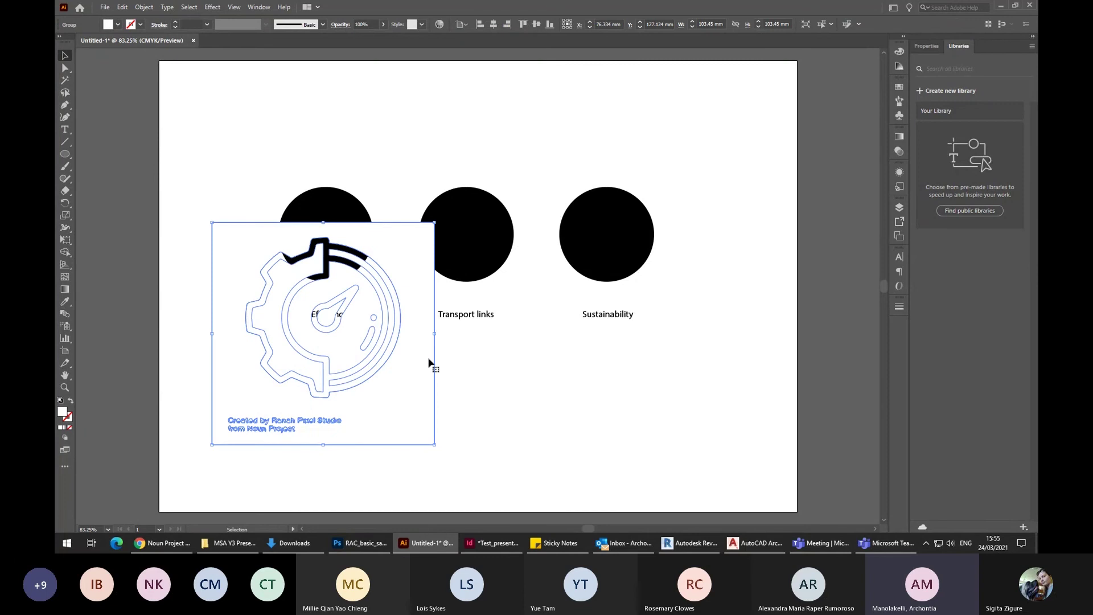
key(Delete)
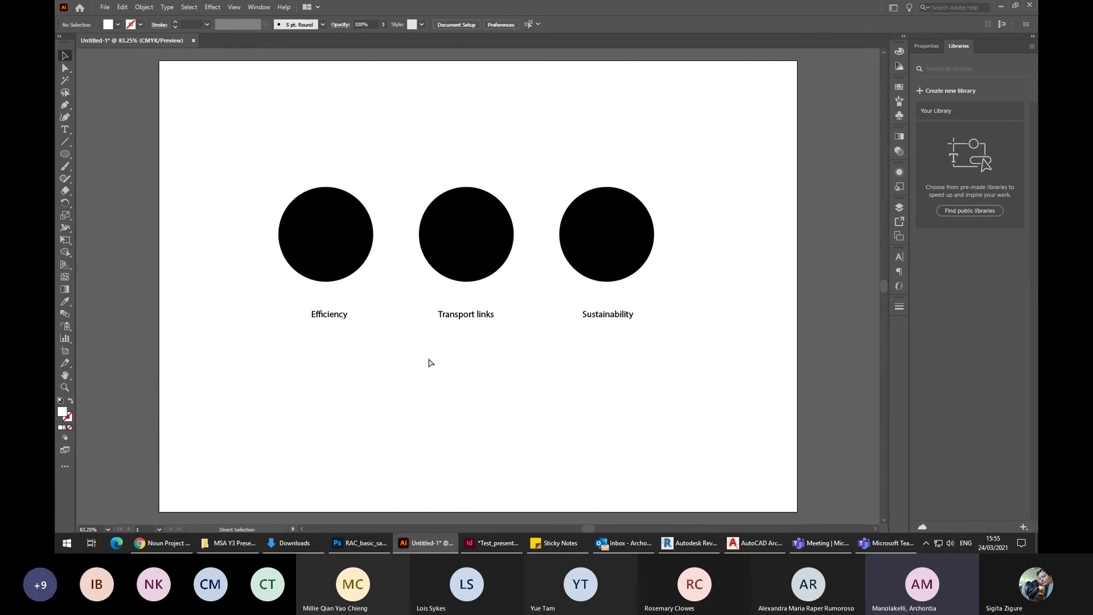
Paste the black icon shapes back on the artboard and move them just below the Transport links circle.
key(ctrl+v)
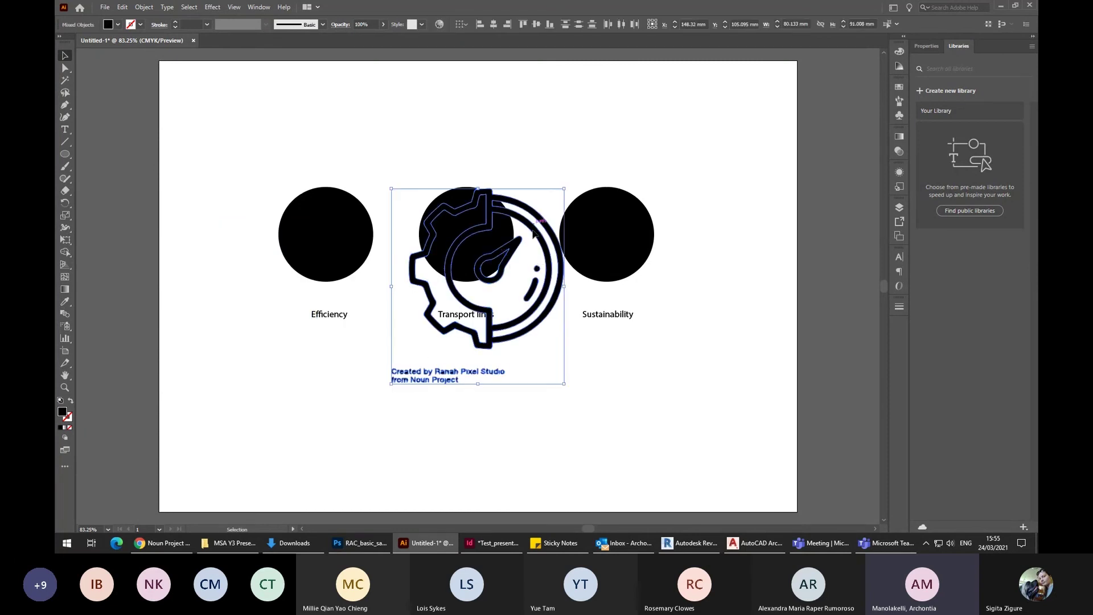
drag(533, 226, 513, 325)
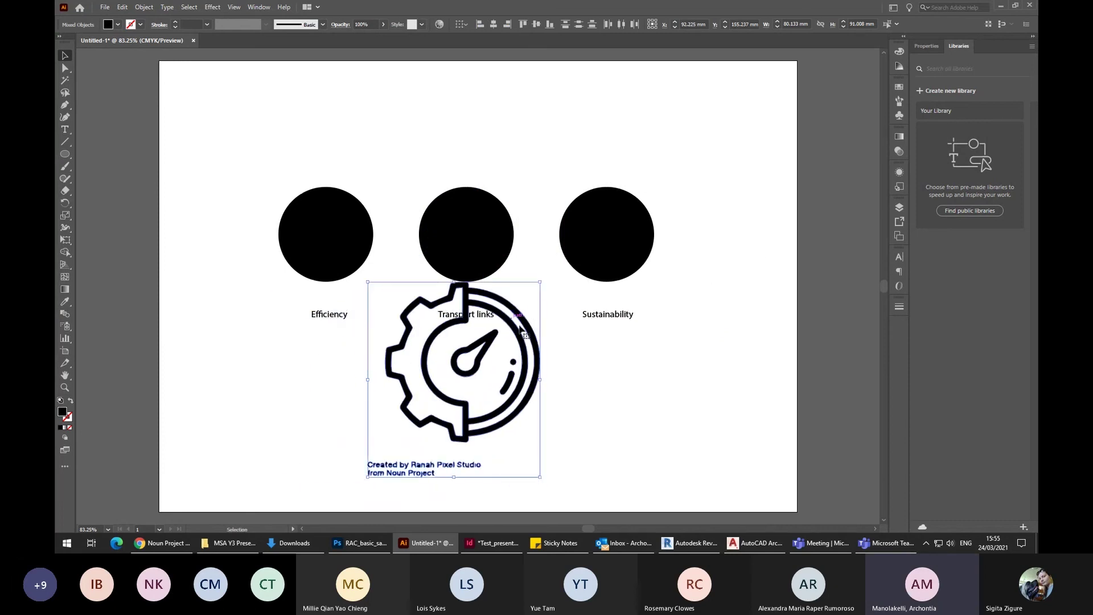
click(524, 367)
click(538, 362)
click(487, 363)
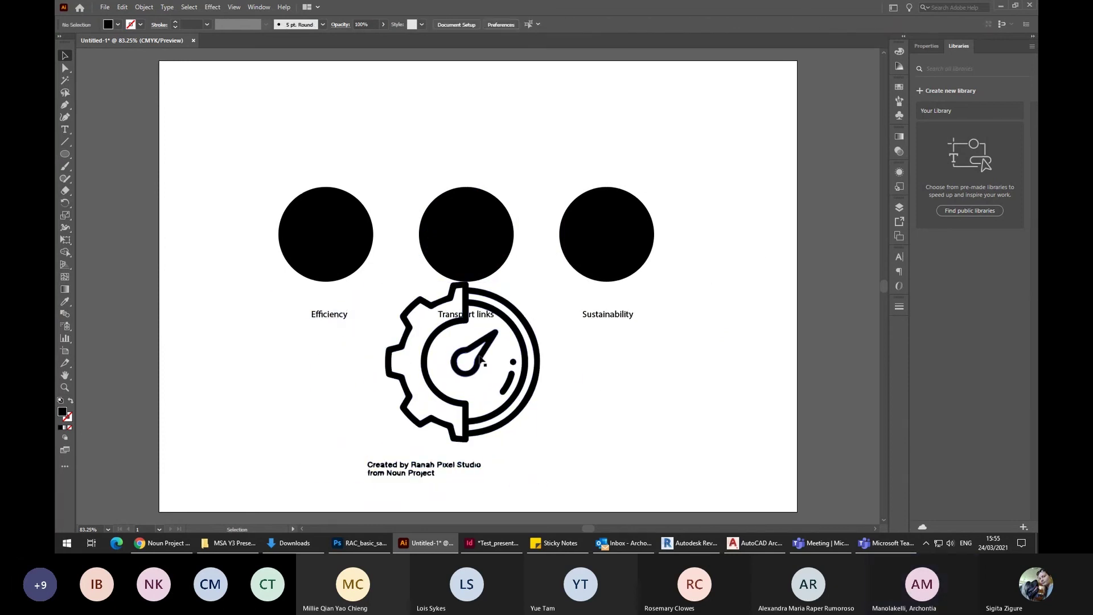
Move the gear outline and the needle apart as separate pieces, and undo both moves.
drag(589, 425, 695, 226)
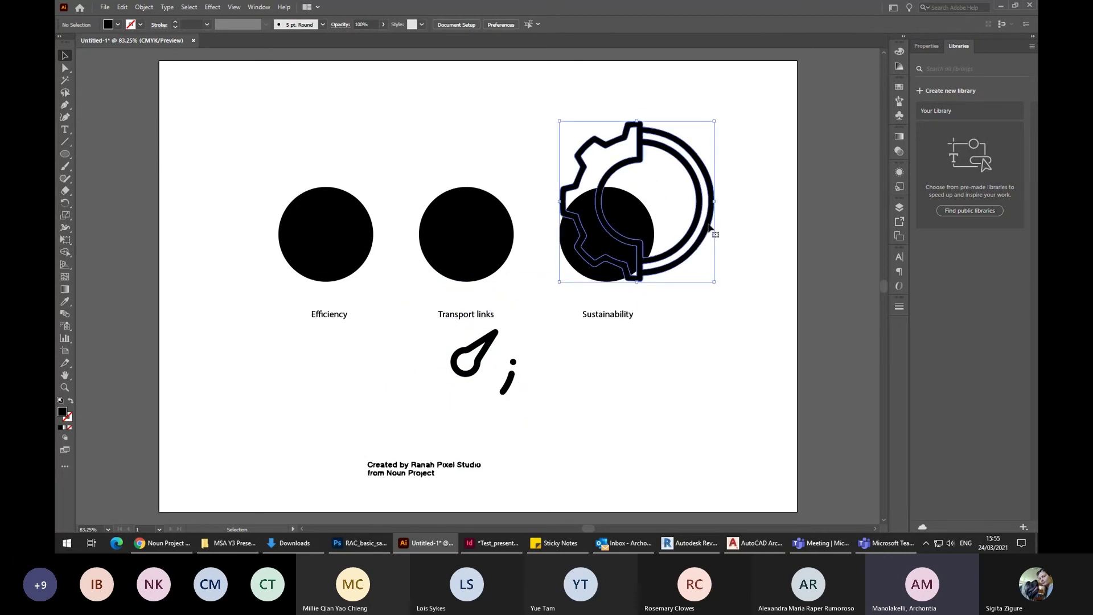
drag(472, 348, 334, 362)
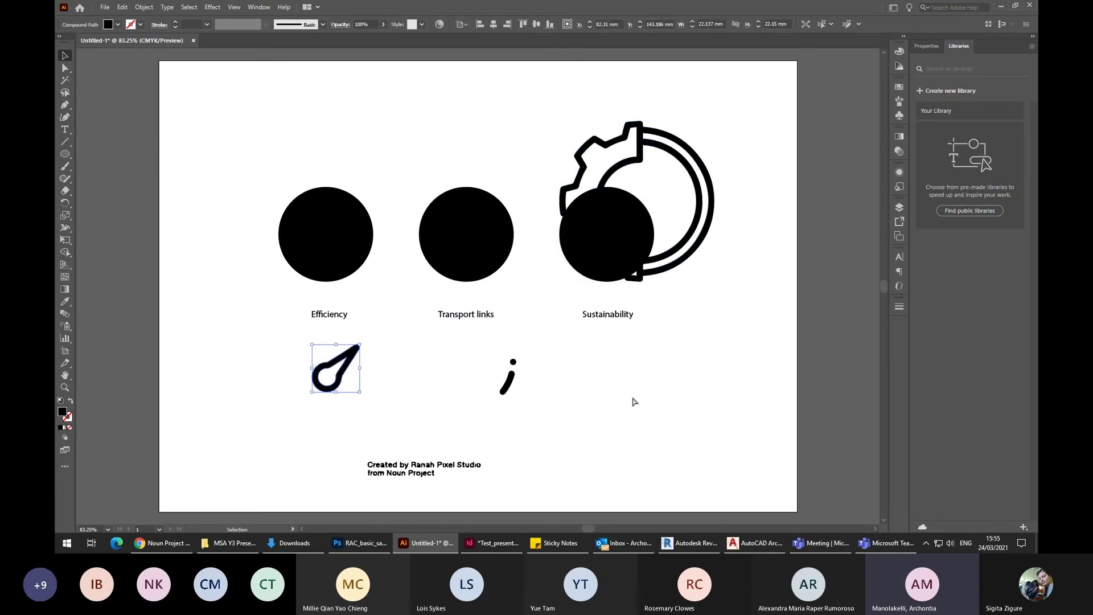
key(ctrl+z)
key(ctrl+z)
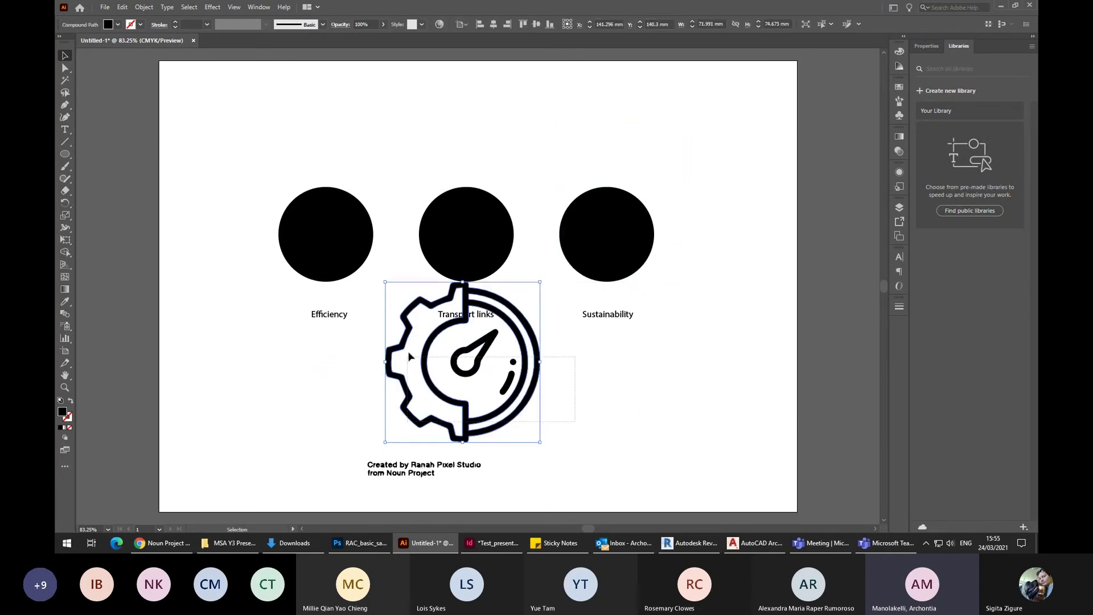
Group the gear, needle and dial marks of the icon, and ungroup them again.
drag(409, 356, 503, 371)
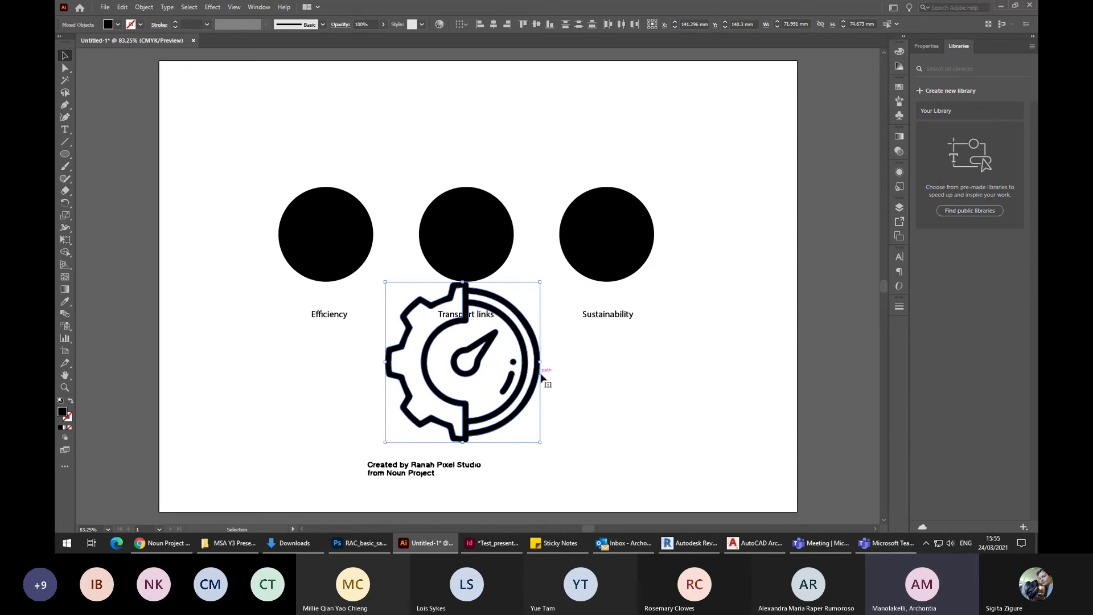
key(a)
key(ctrl+g)
key(v)
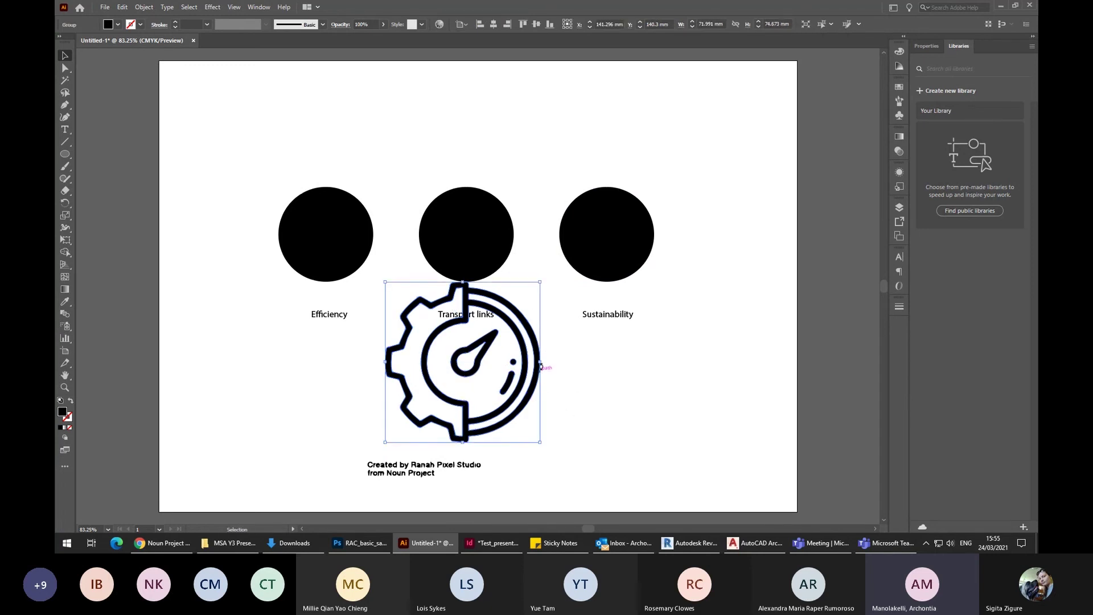
right_click(535, 340)
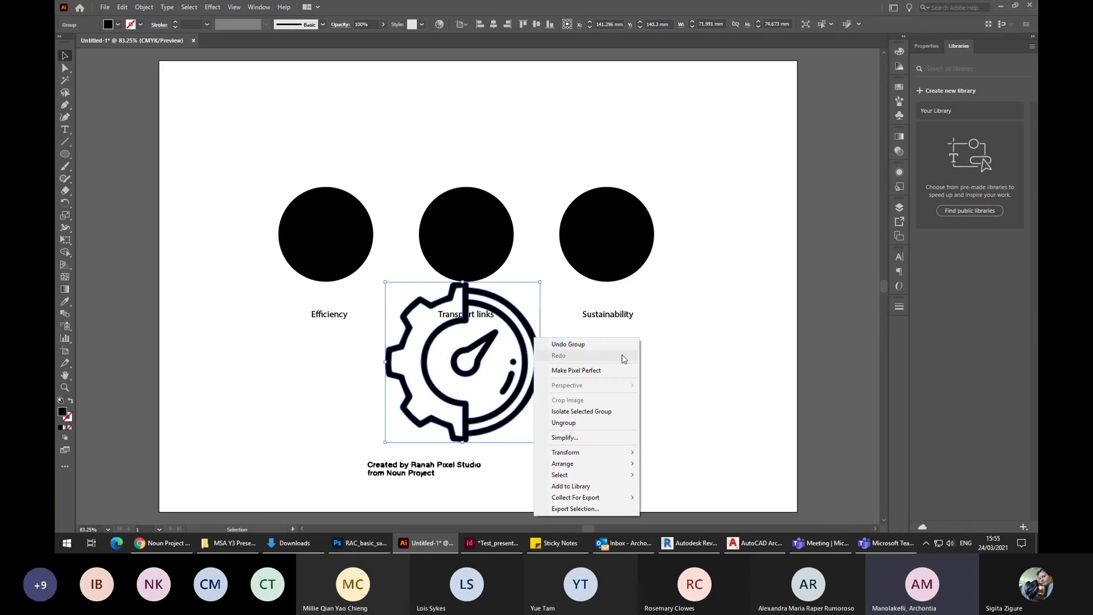
click(560, 423)
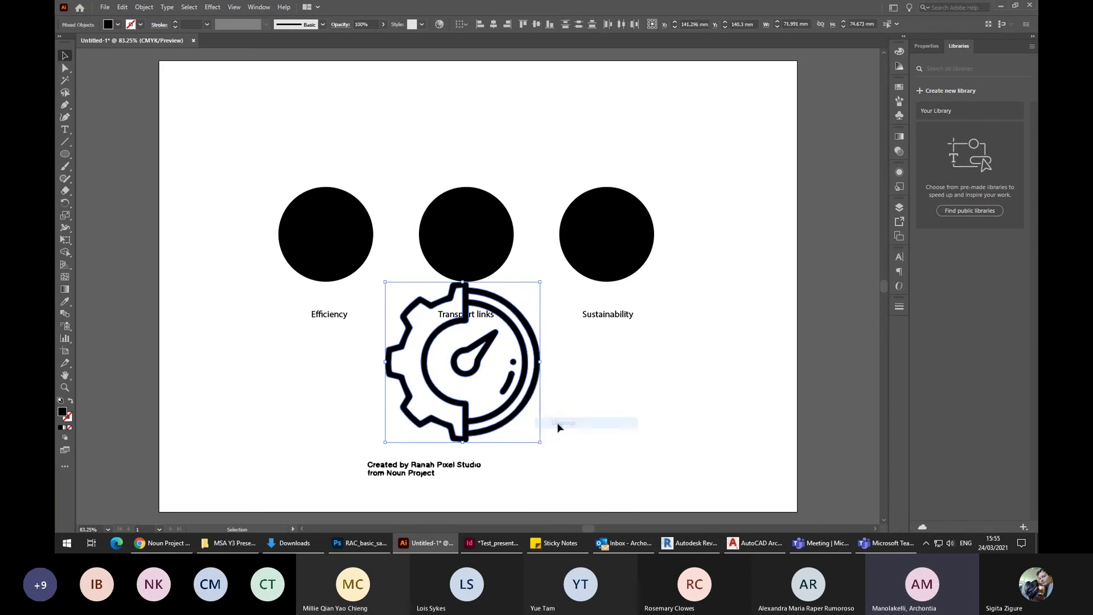
Group the icon's gear, needle and dial marks without the attribution text, and shift the group slightly up over the Transport links label.
click(529, 394)
drag(427, 363, 425, 362)
drag(572, 419, 411, 363)
right_click(477, 358)
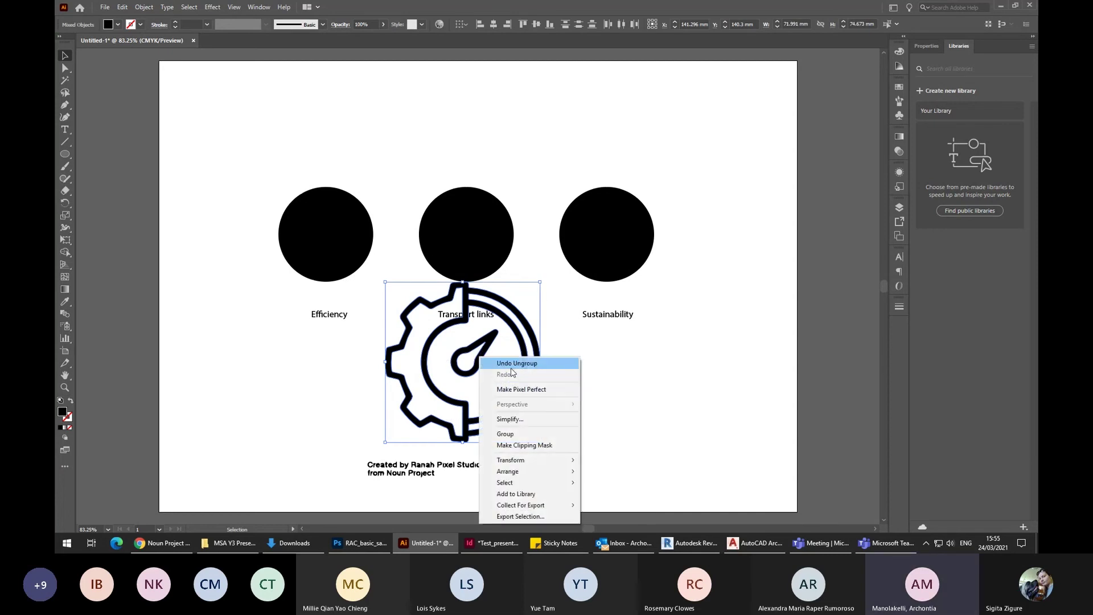
click(521, 435)
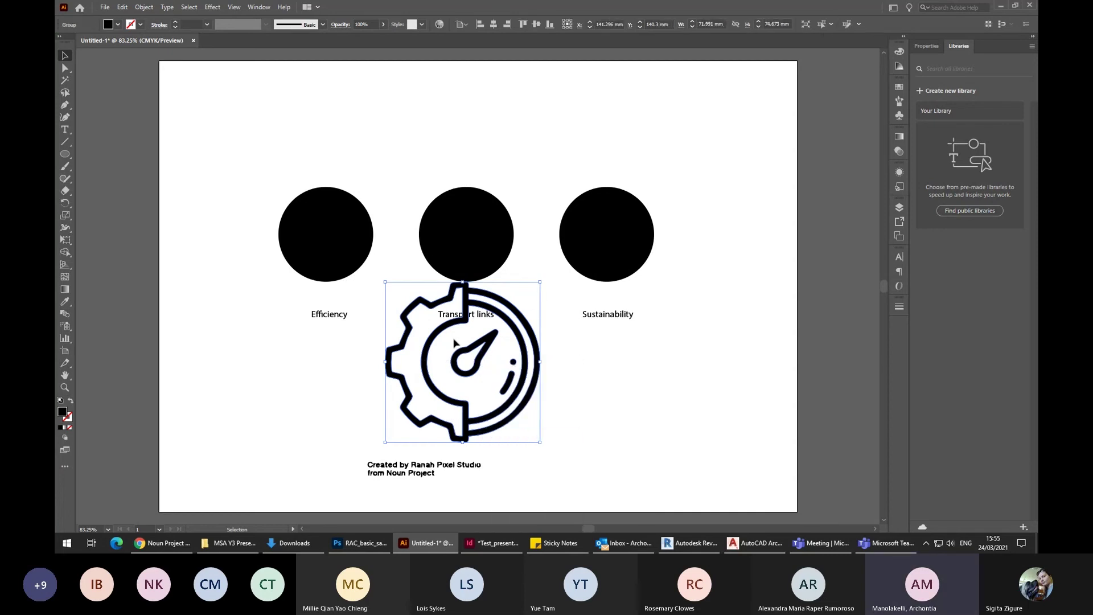
click(589, 388)
click(540, 375)
drag(535, 393, 553, 364)
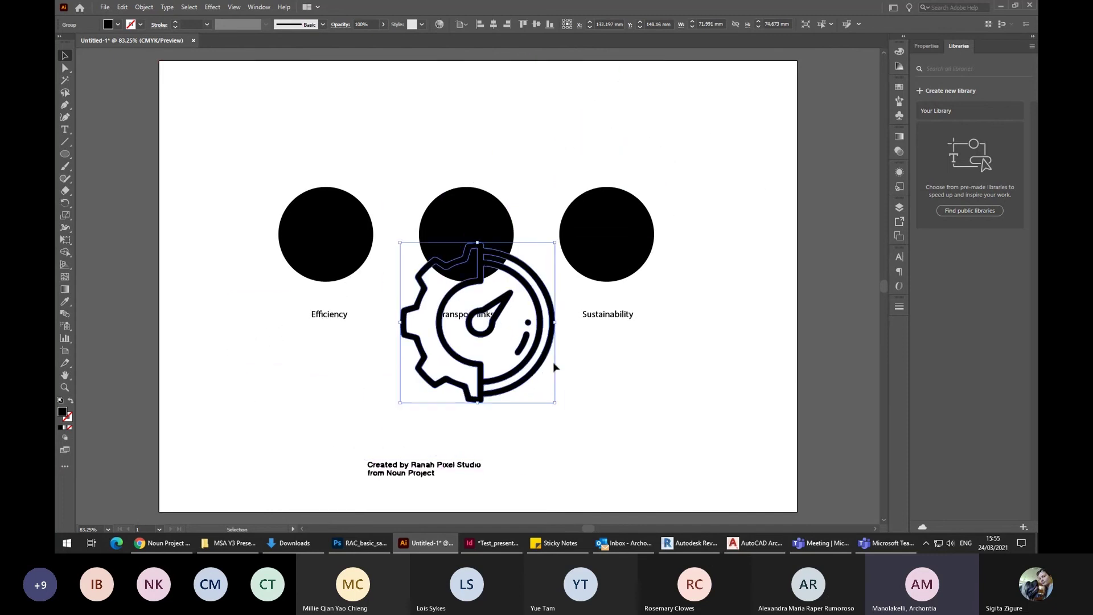
Delete the Noun Project attribution text and move the grouped icon below the Efficiency circle.
drag(573, 481, 329, 446)
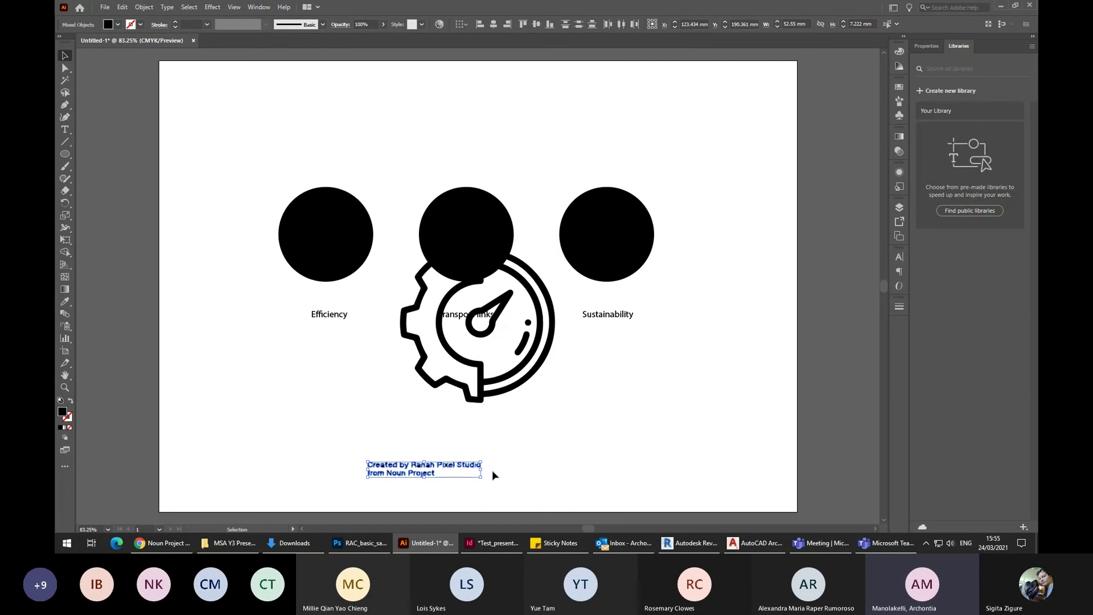
key(Delete)
drag(477, 402, 367, 466)
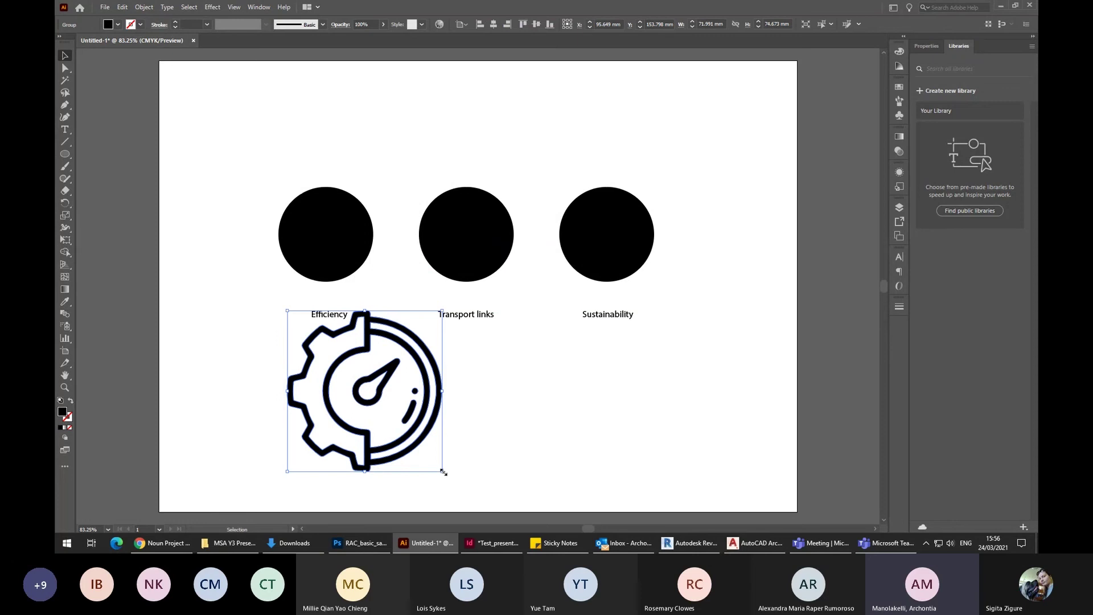
Scale the grouped gear icon down proportionally and place it inside the Efficiency circle.
drag(443, 472, 371, 192)
click(359, 243)
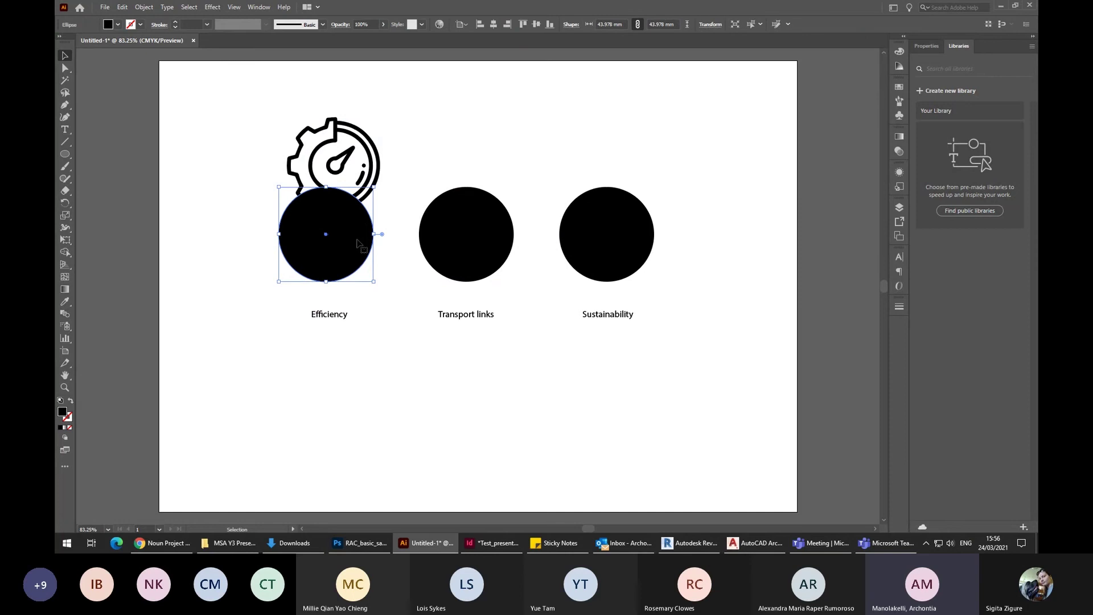
click(372, 147)
drag(378, 117, 343, 228)
click(418, 165)
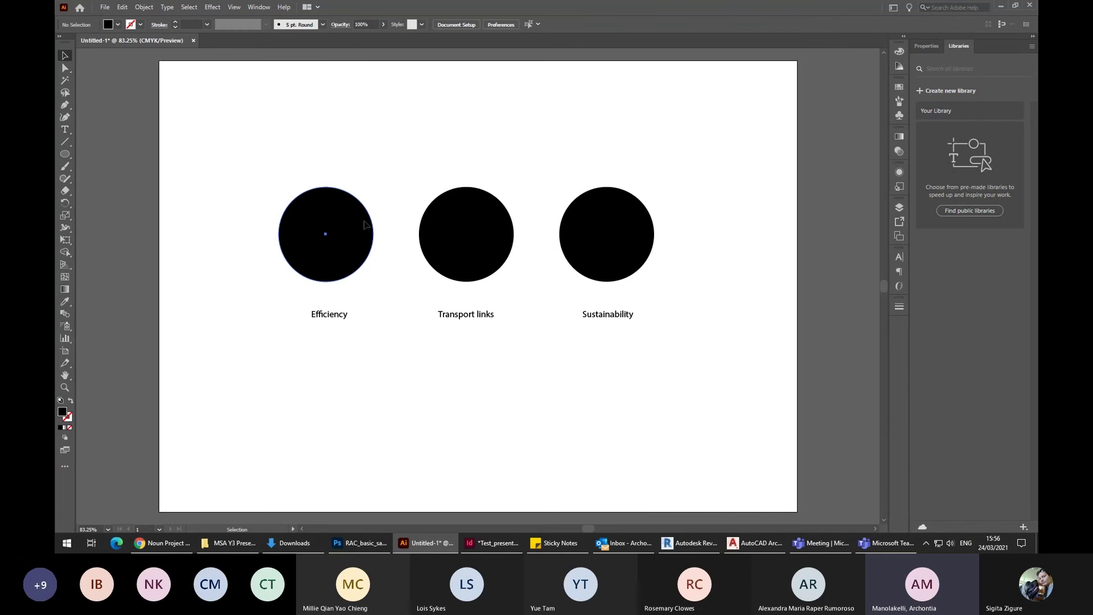
click(426, 165)
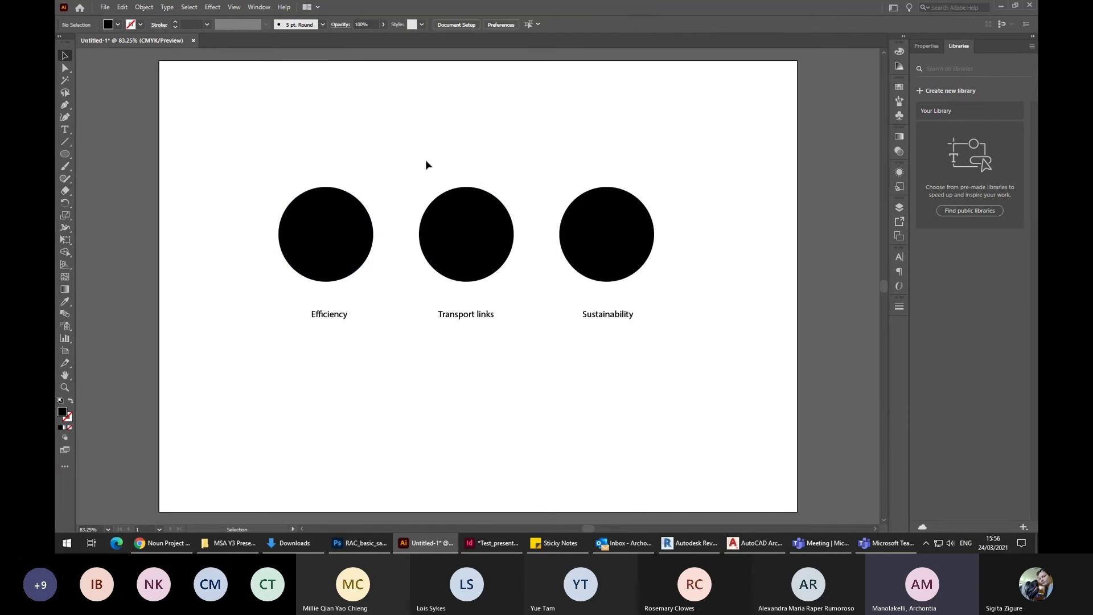
Fill the Efficiency circle with a light grey swatch.
click(118, 24)
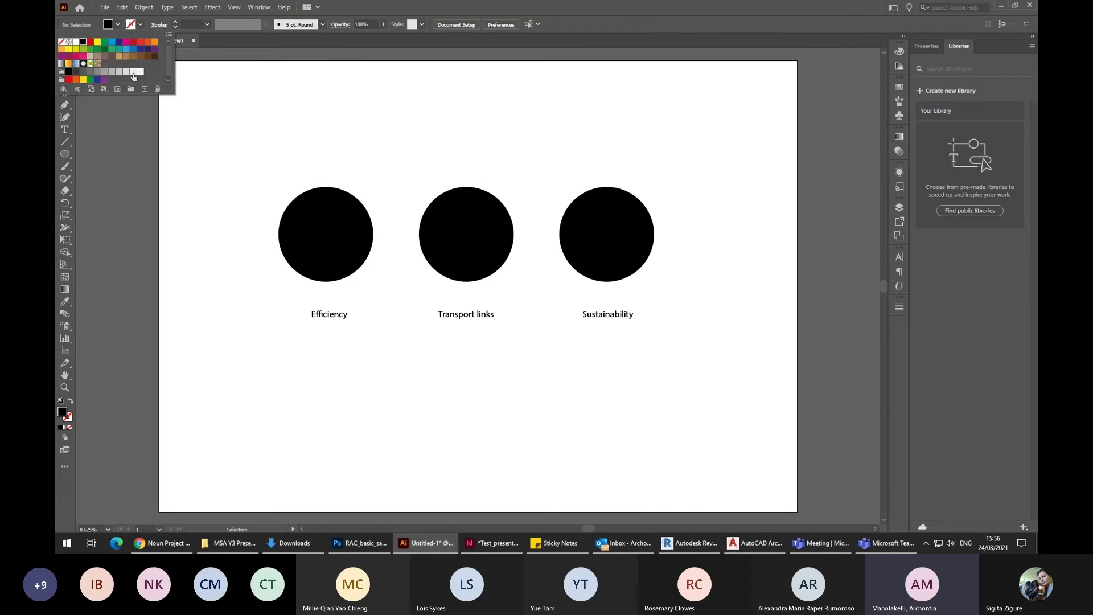
click(132, 73)
click(353, 202)
click(401, 182)
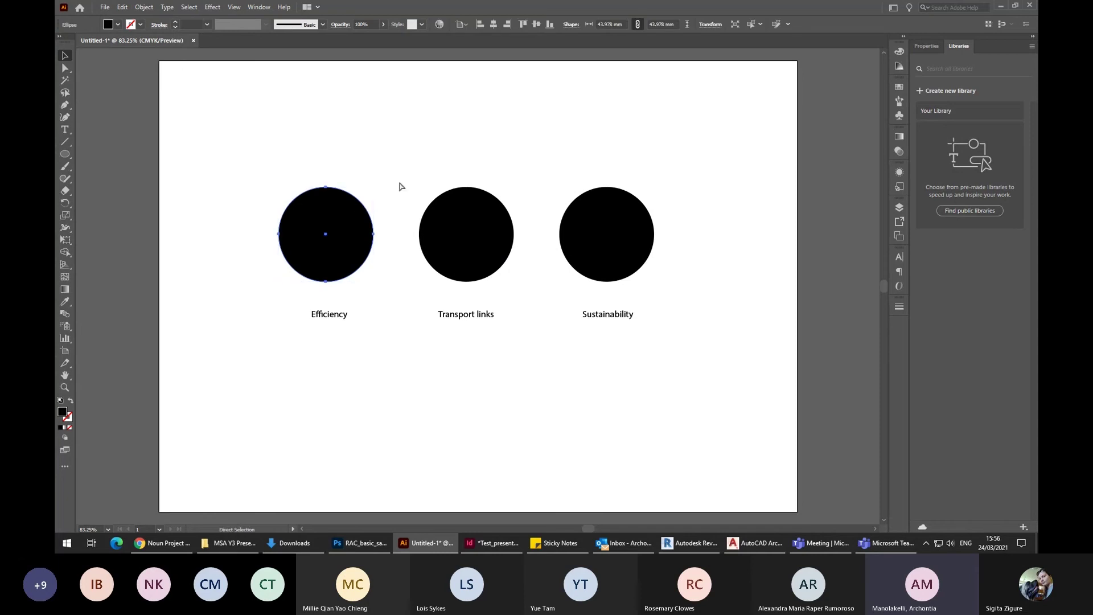
click(361, 204)
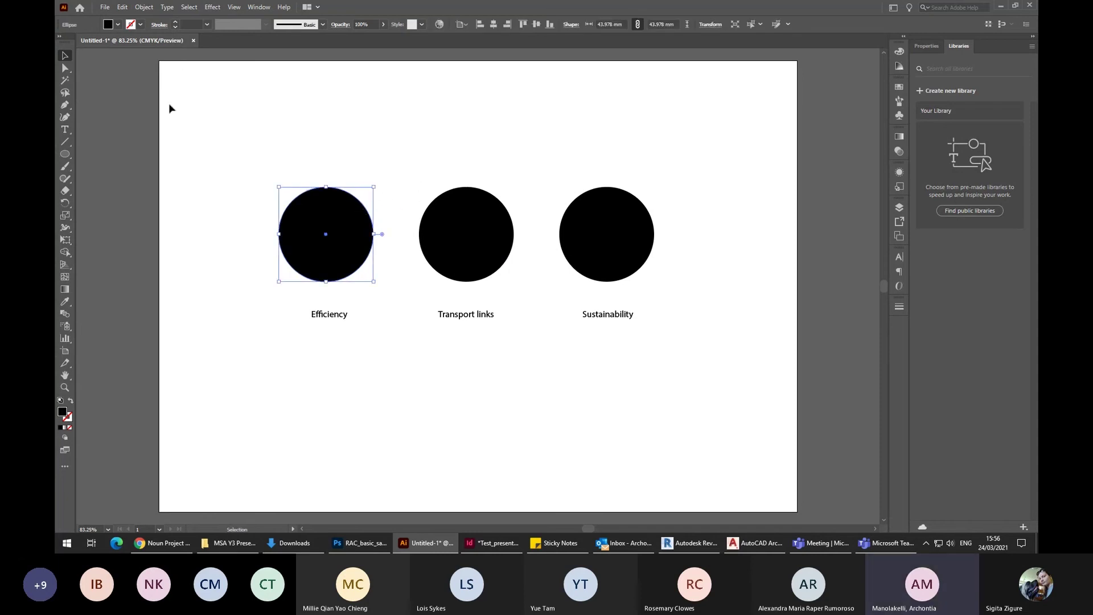
click(116, 25)
click(124, 76)
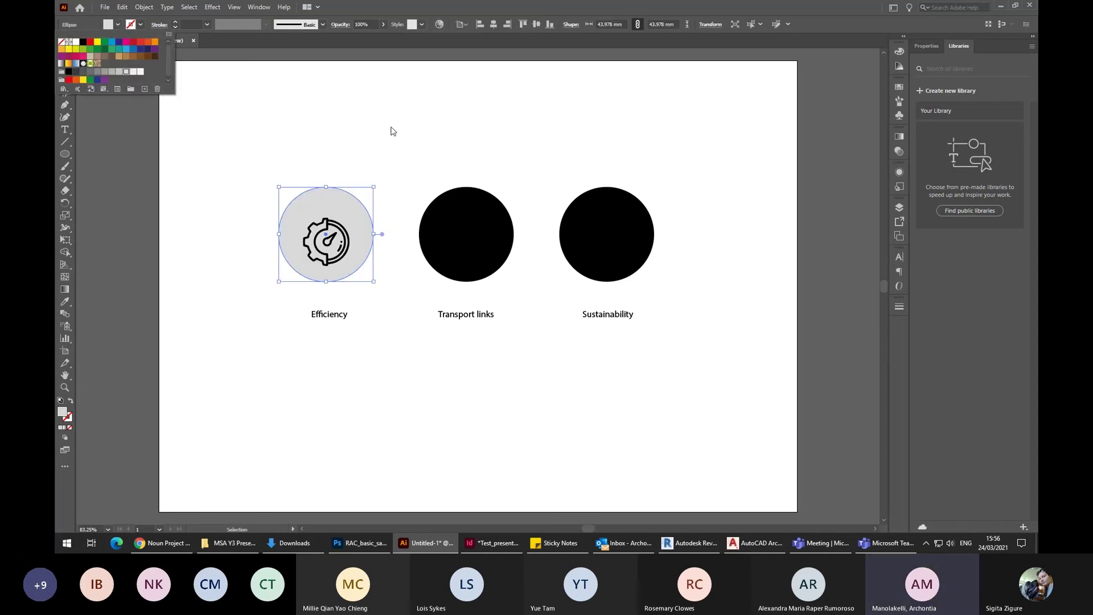
click(396, 130)
click(397, 132)
Centre the gear icon within the Efficiency circle.
drag(342, 231, 334, 233)
click(397, 194)
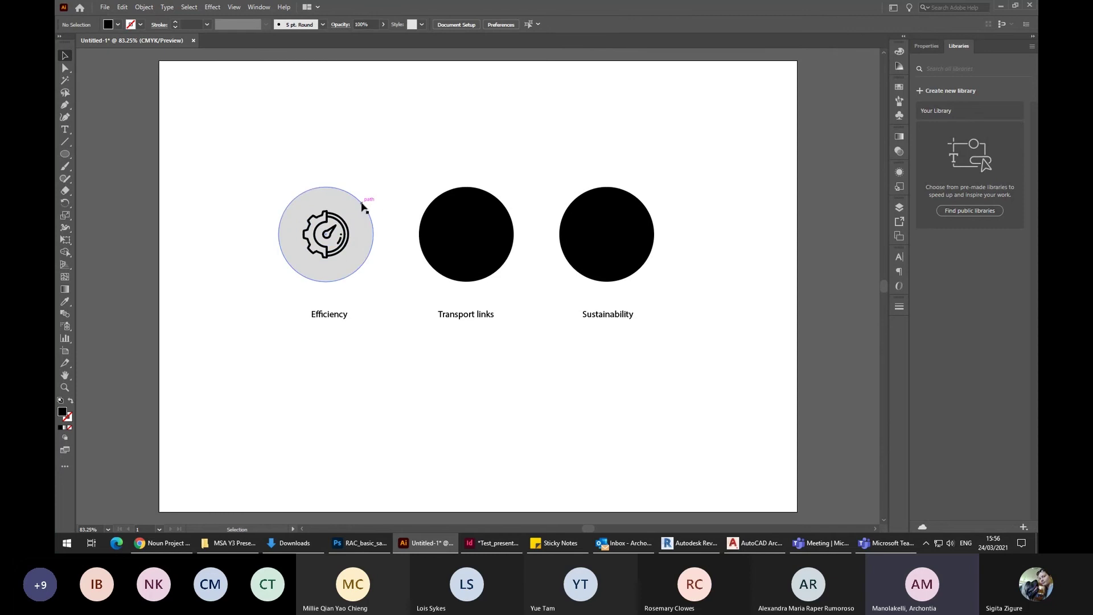
click(363, 206)
click(391, 189)
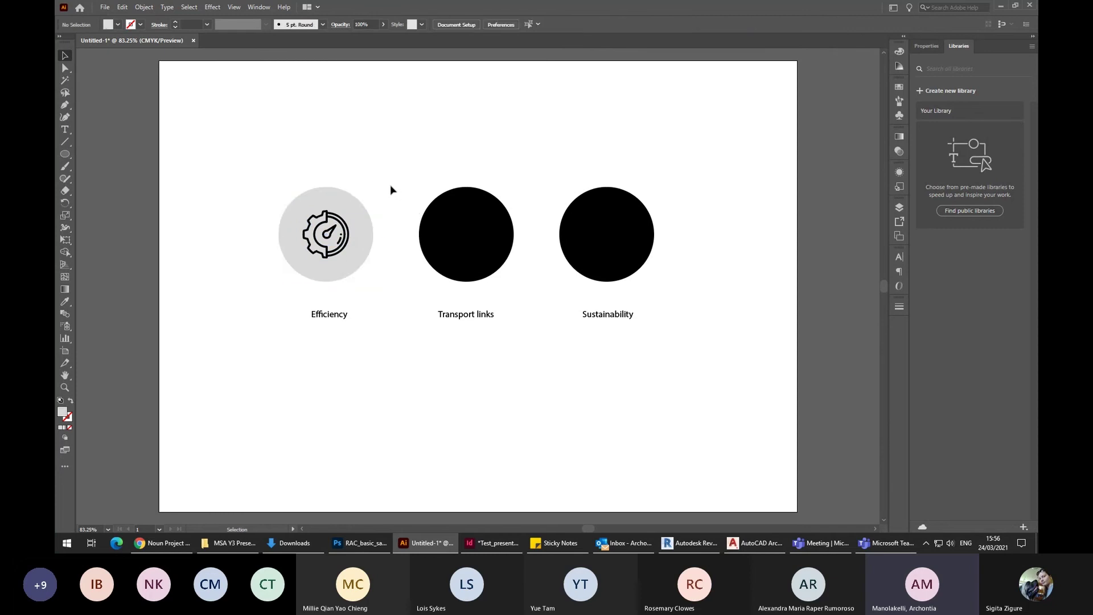
Arrange the Efficiency circle in front of the gear icon with Bring to Front.
click(343, 226)
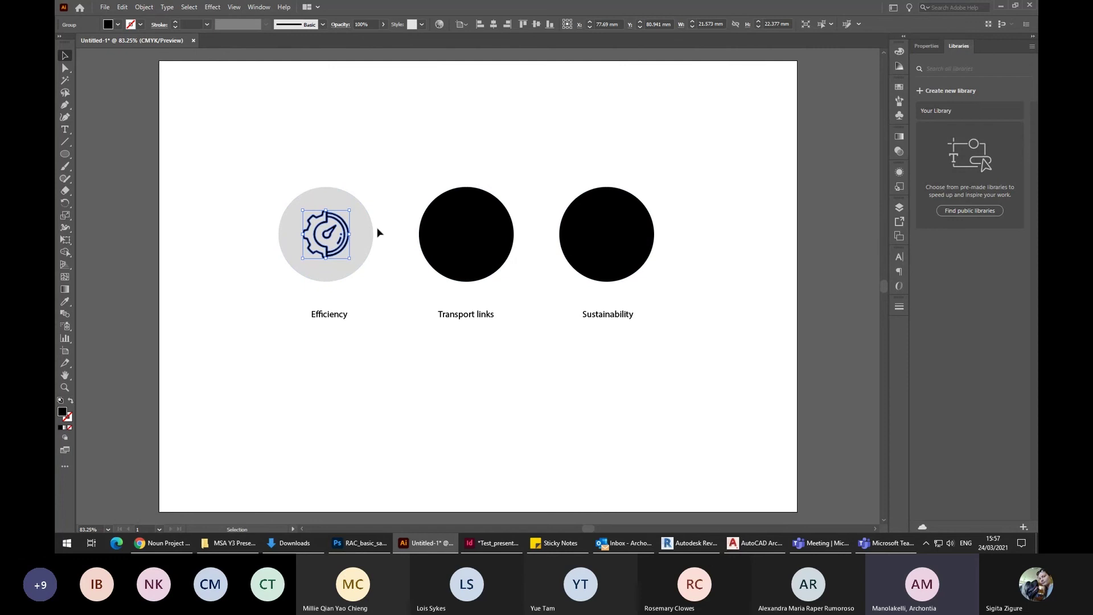
click(390, 257)
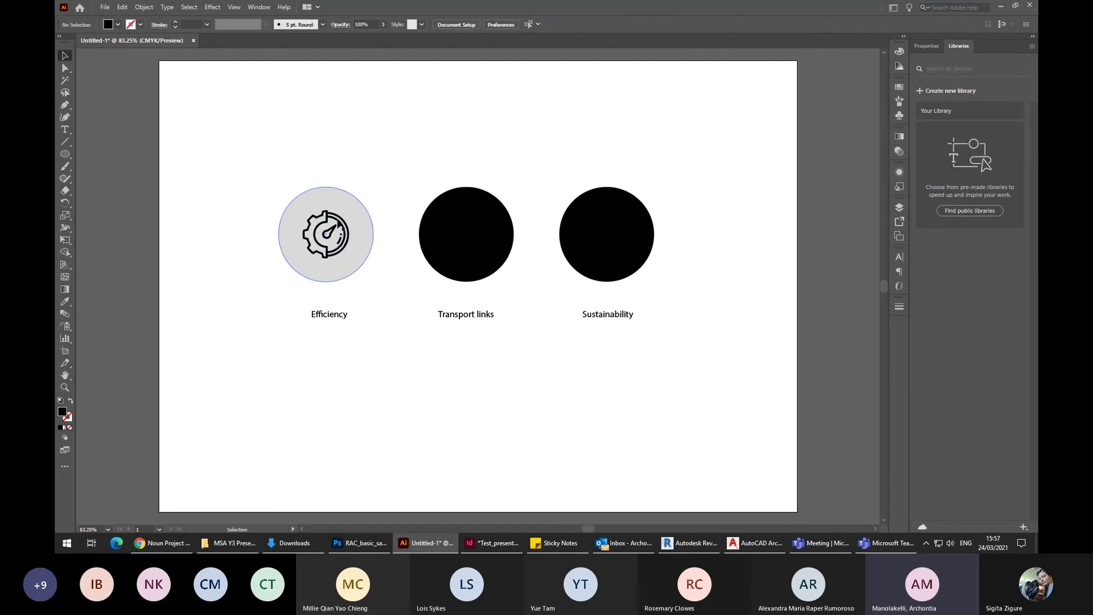
click(370, 228)
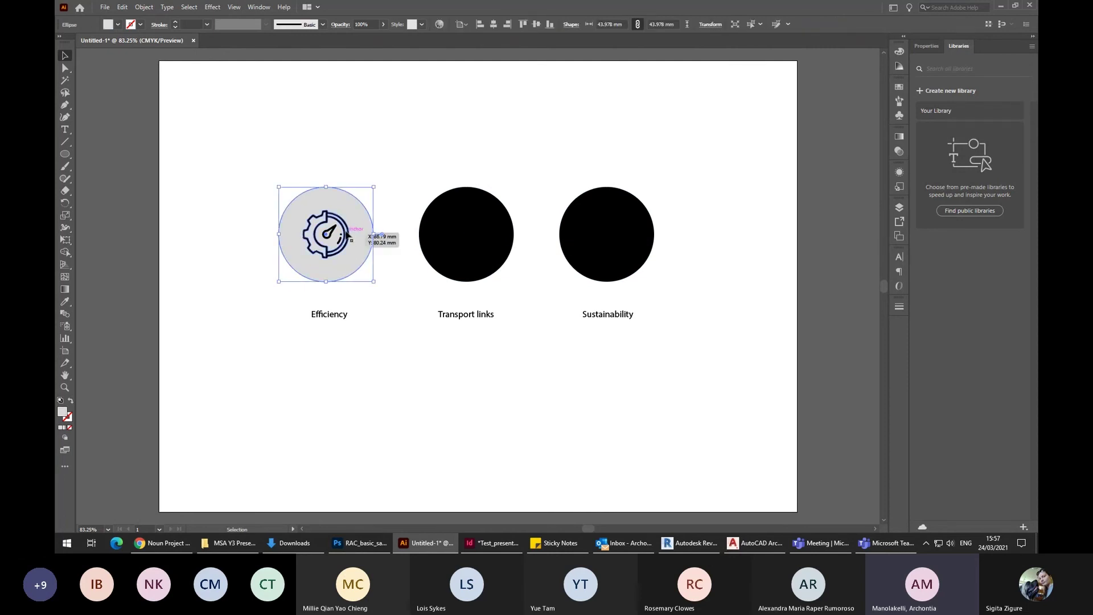
click(344, 234)
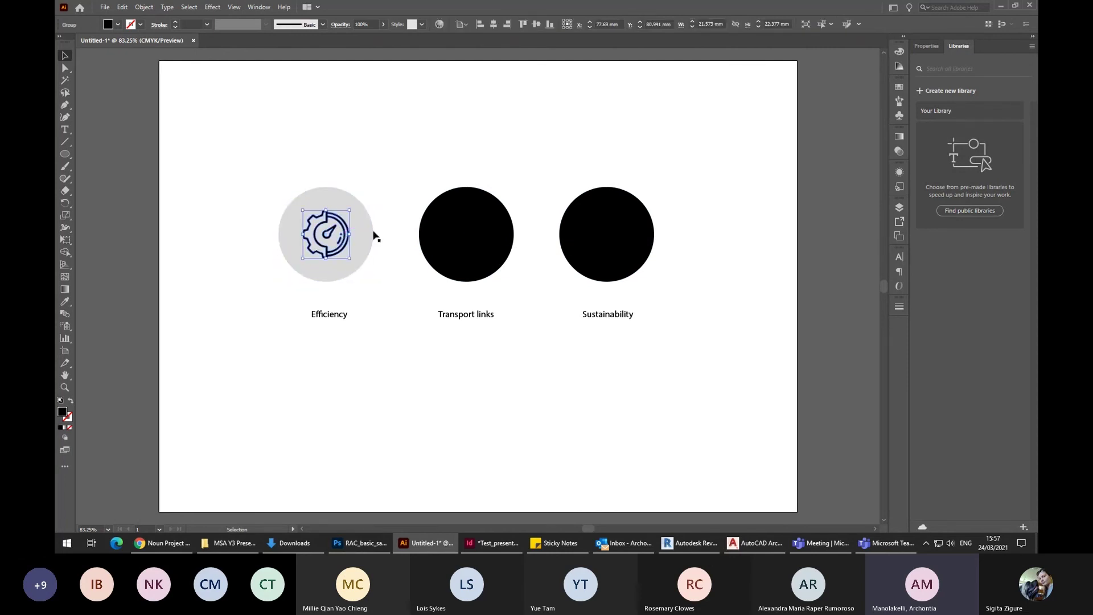
click(365, 238)
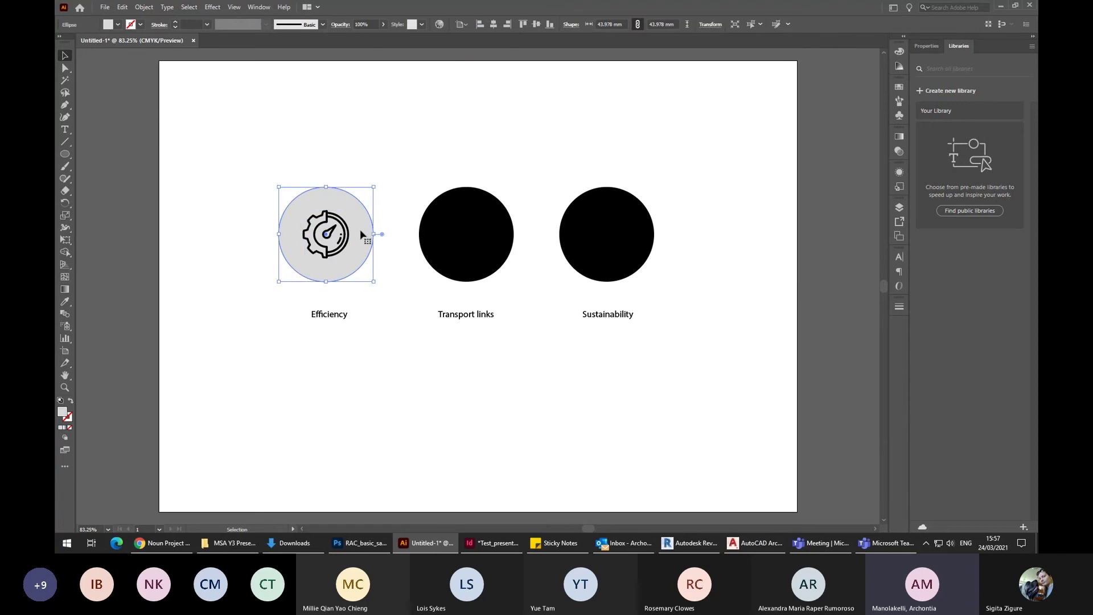
right_click(361, 228)
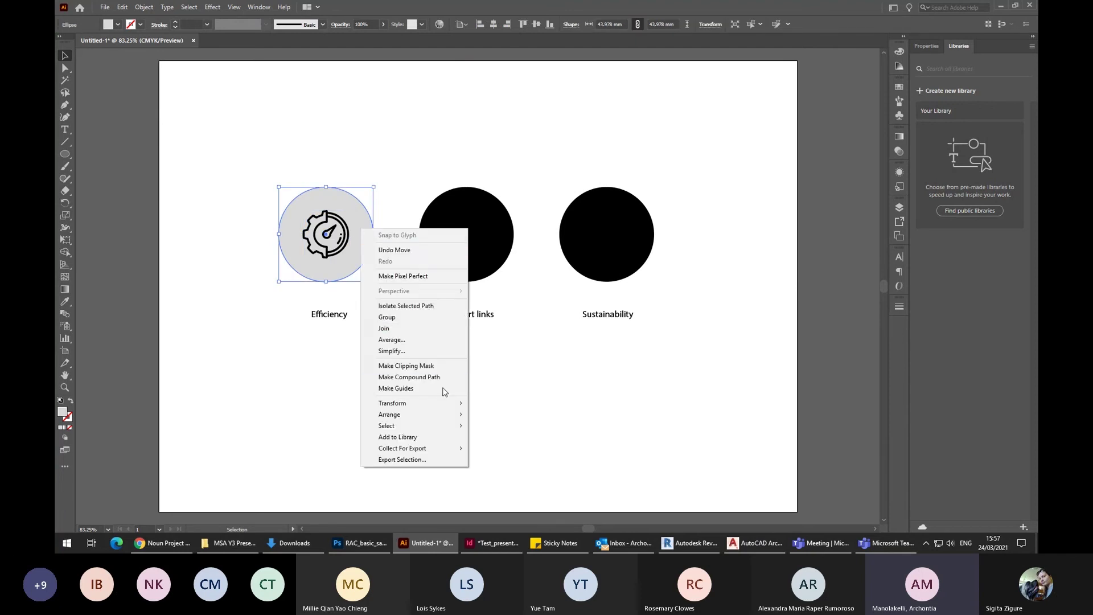
mouse_move(456, 418)
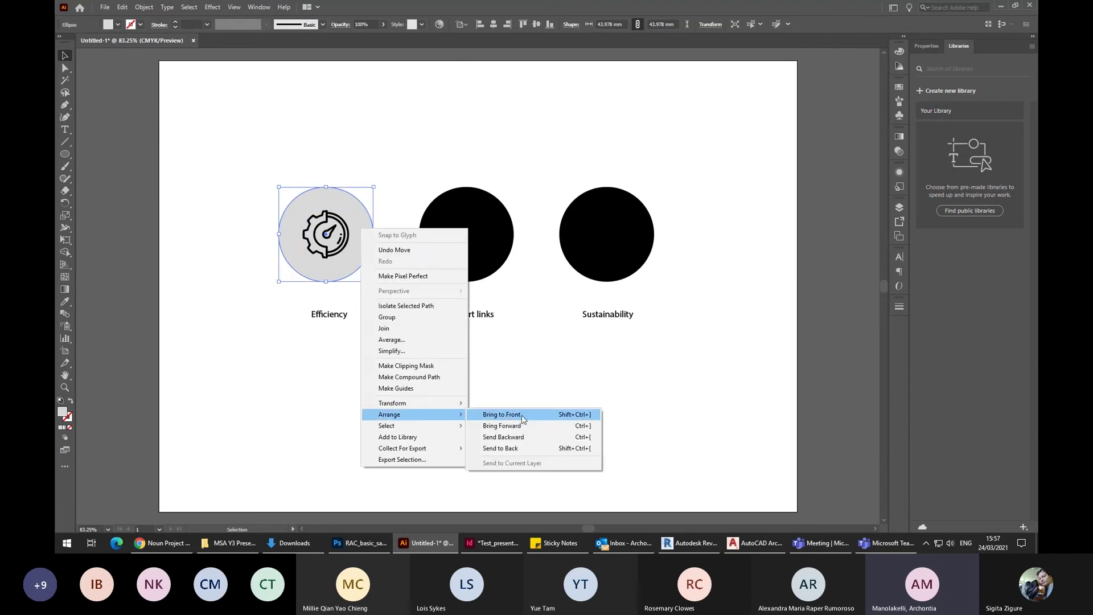
click(501, 414)
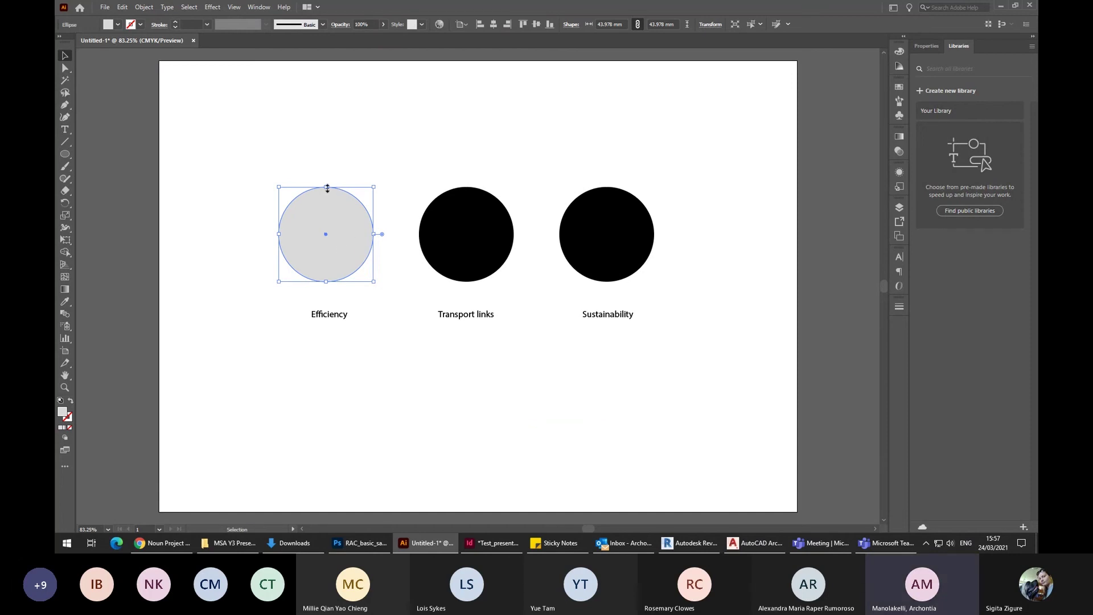
Squash the Efficiency circle from above to about half its height, and undo the scaling.
drag(327, 188, 334, 229)
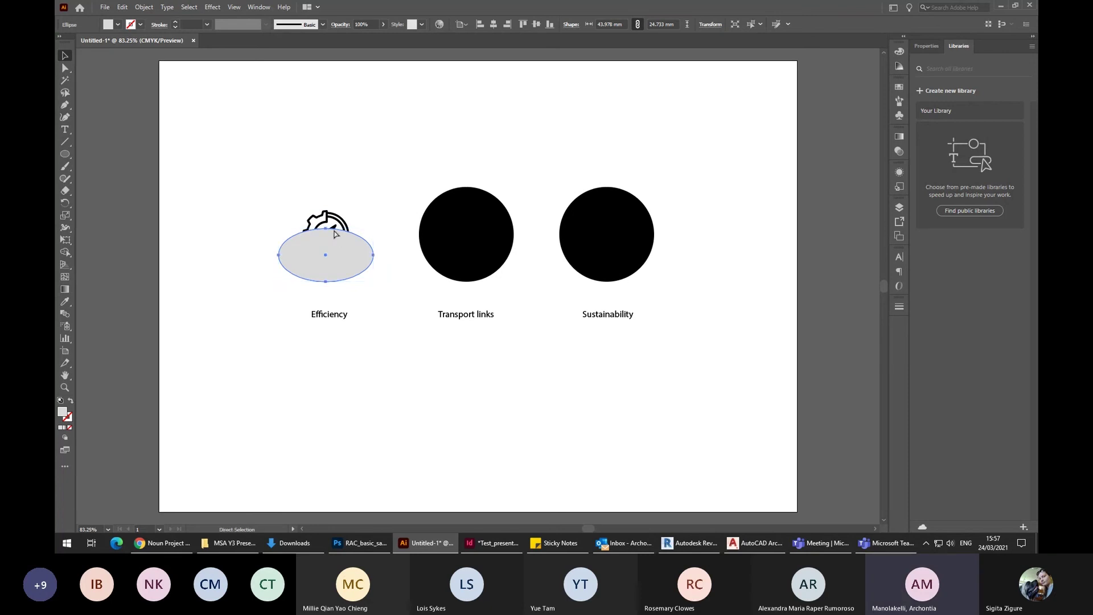
key(ctrl+z)
key(ctrl+z)
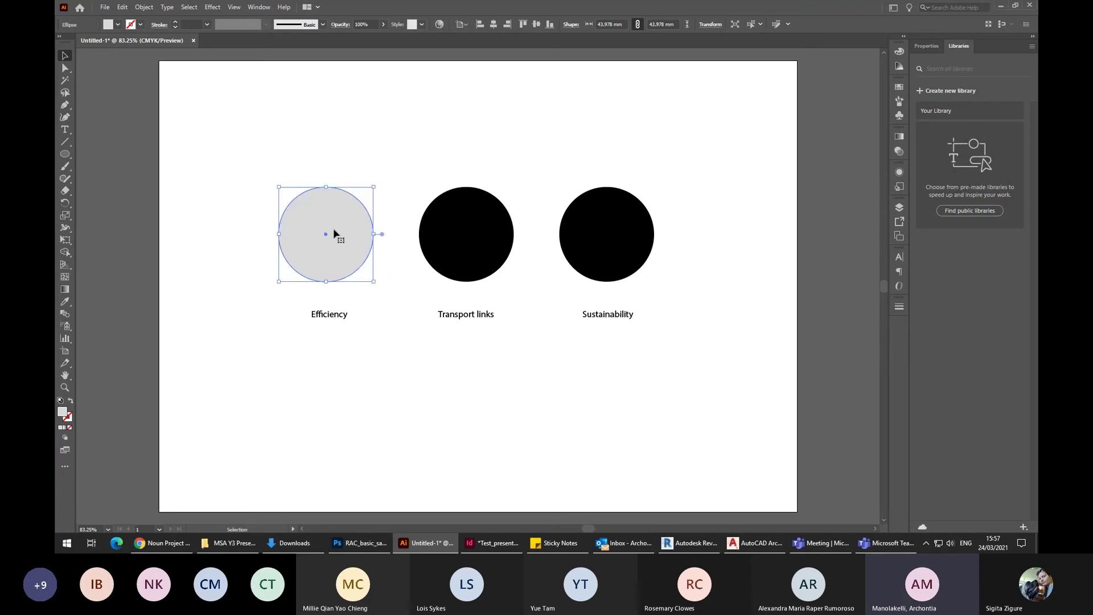
Arrange the Efficiency circle behind the gear icon with Send to Back.
right_click(355, 232)
mouse_move(449, 418)
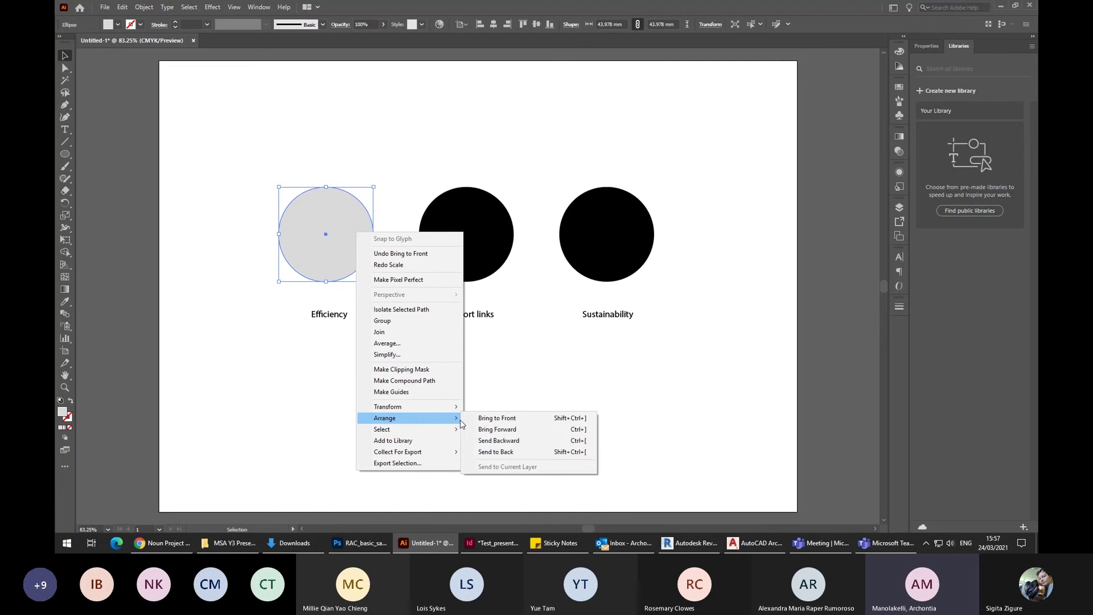
click(541, 443)
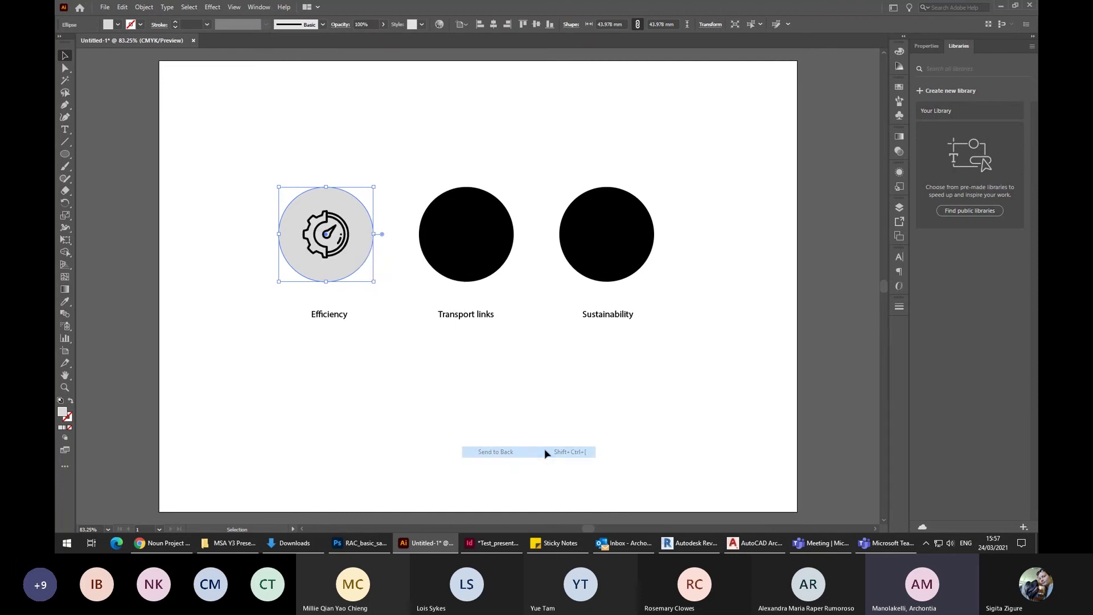
click(379, 303)
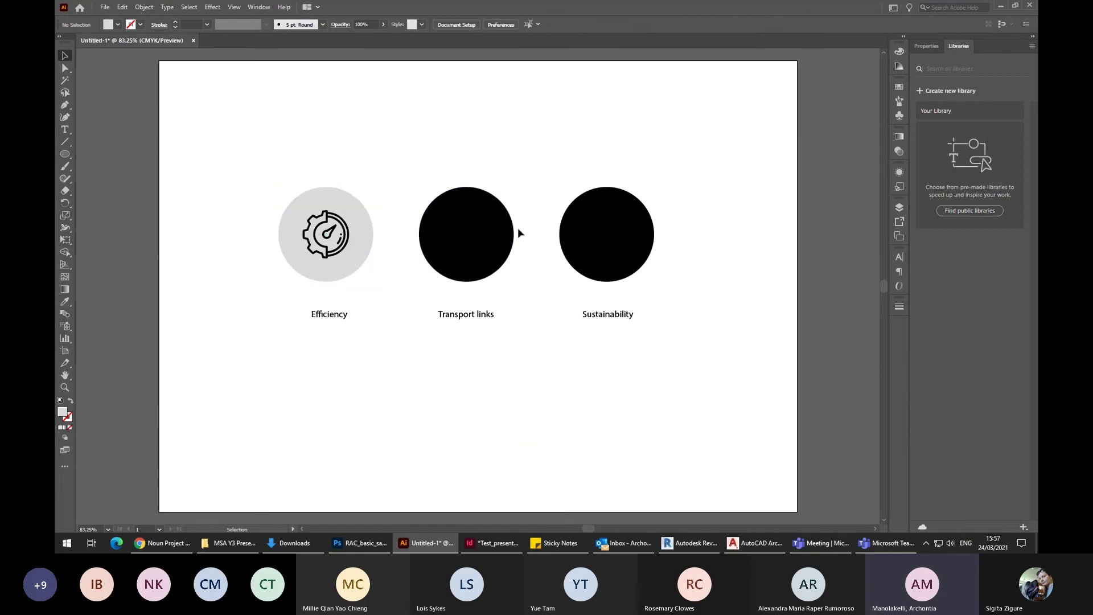
Switch to the InDesign presentation, show the guides on A-Master and copy the five colour swatches above the page.
click(496, 542)
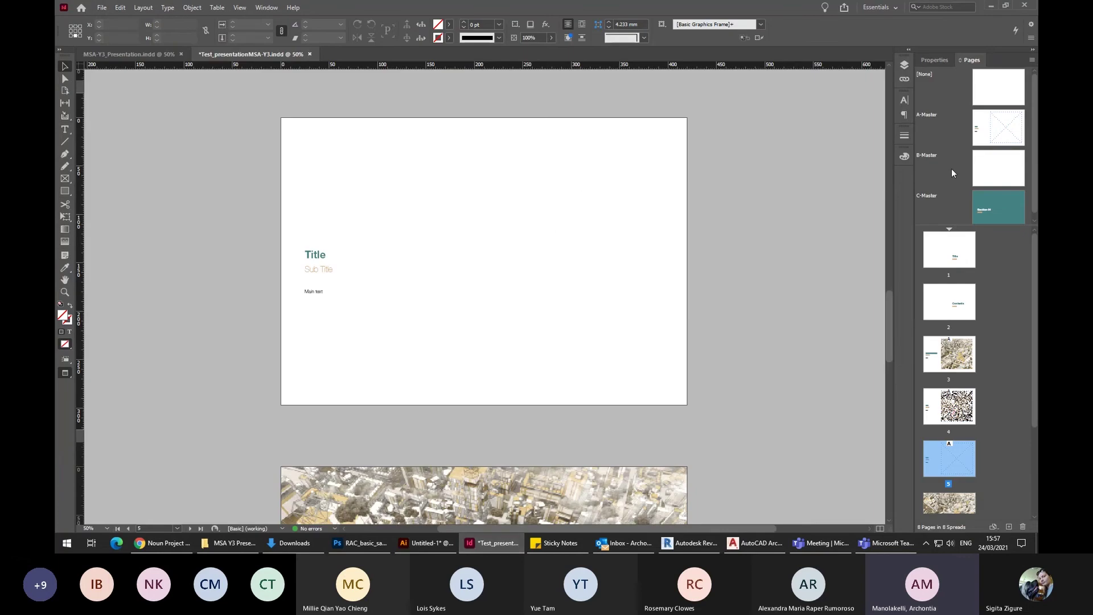
click(493, 540)
click(514, 550)
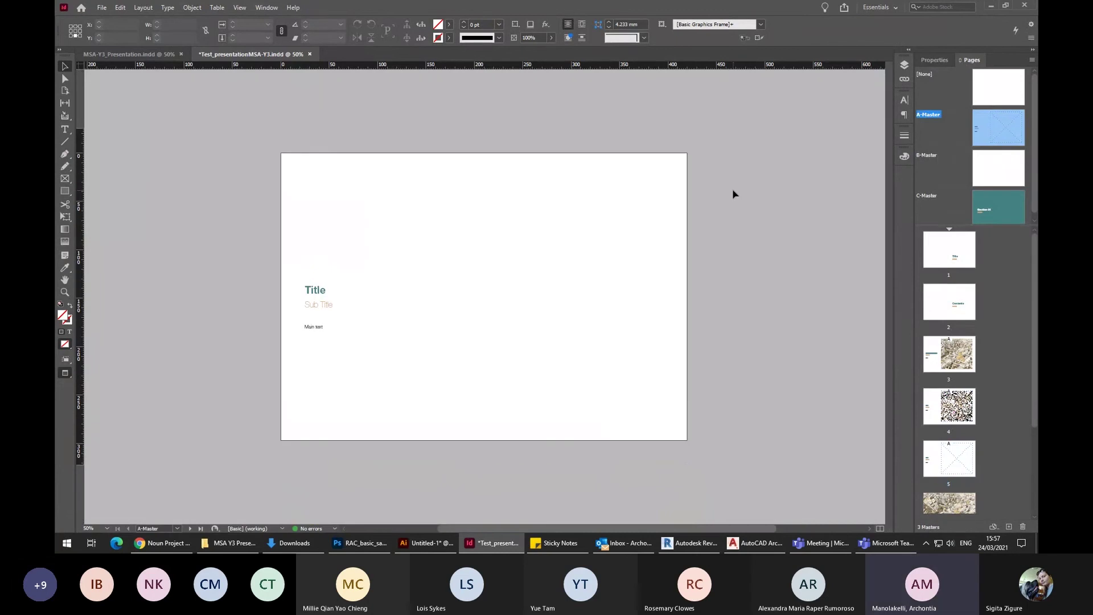
key(w)
click(677, 145)
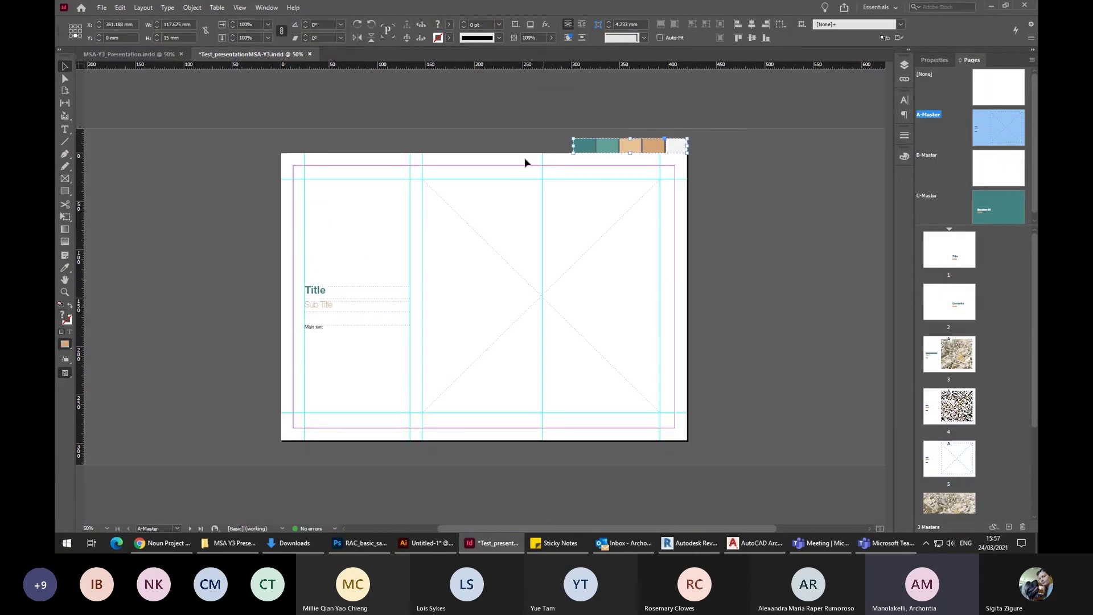
key(ctrl+c)
Switch to Illustrator, paste the five colour swatches and move them above the circles near the artboard's upper edge.
click(427, 542)
key(ctrl+v)
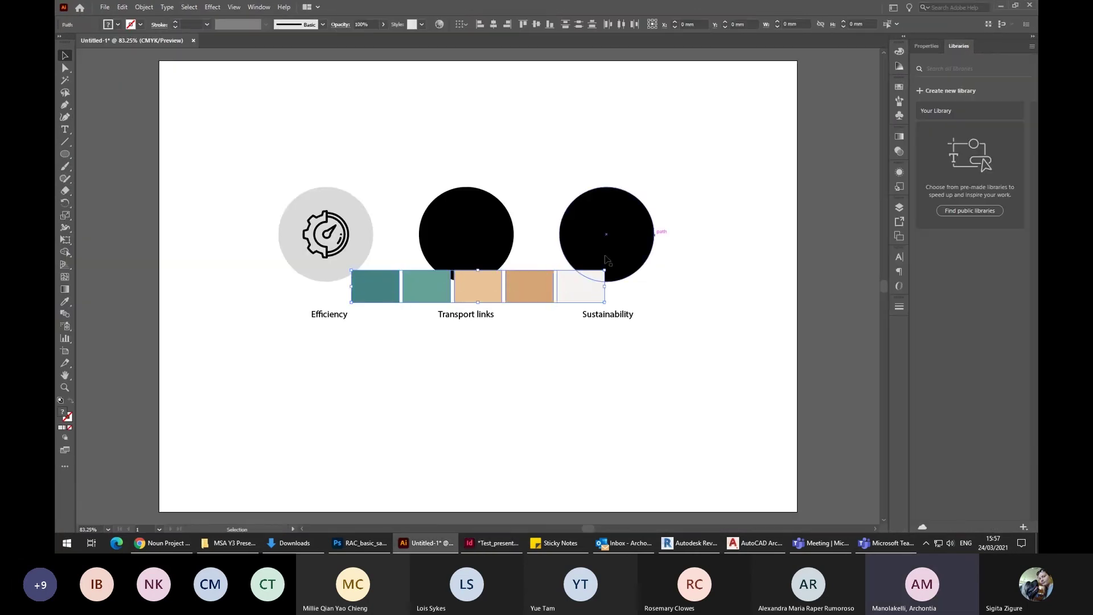
drag(493, 281, 503, 87)
Fill the Efficiency circle with the dark teal sampled from the first pasted swatch using the Eyedropper.
click(358, 214)
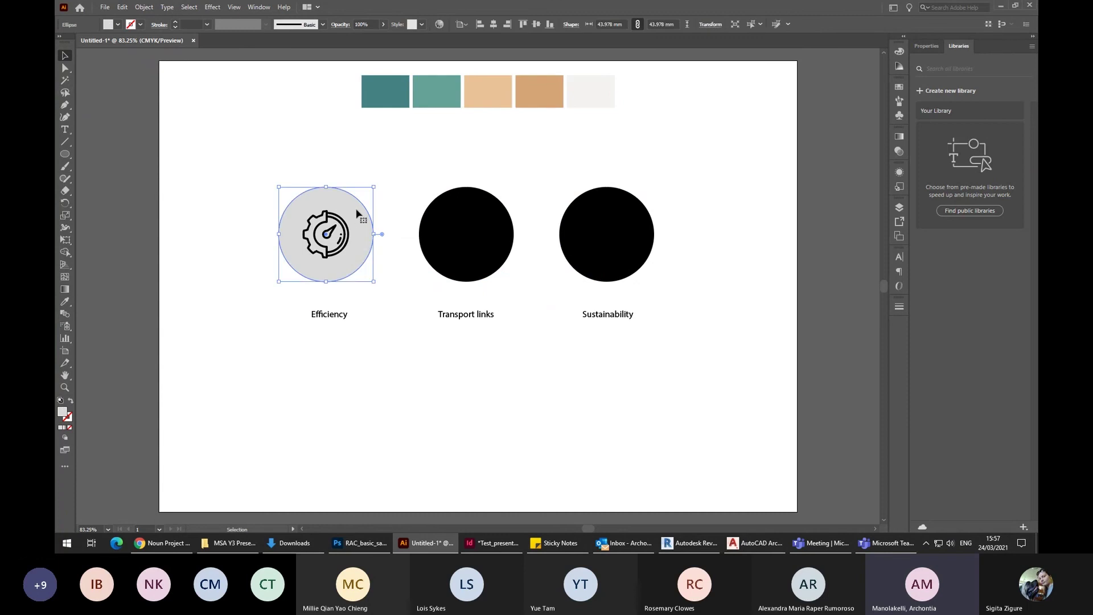
click(65, 301)
click(385, 90)
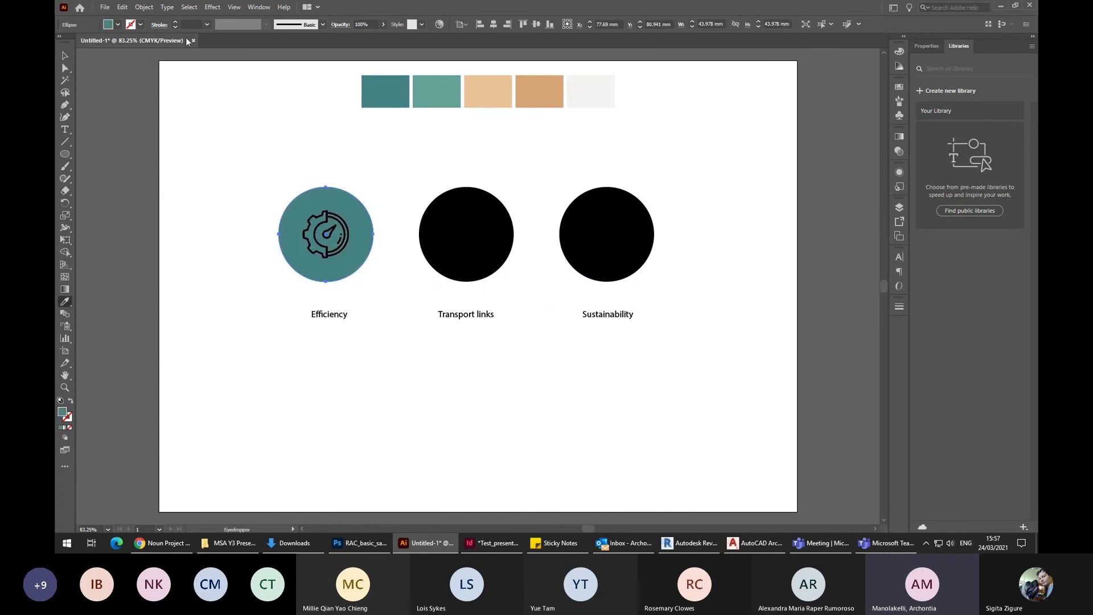
key(v)
Fill the Transport links circle with the lighter teal sampled from the second swatch.
click(502, 233)
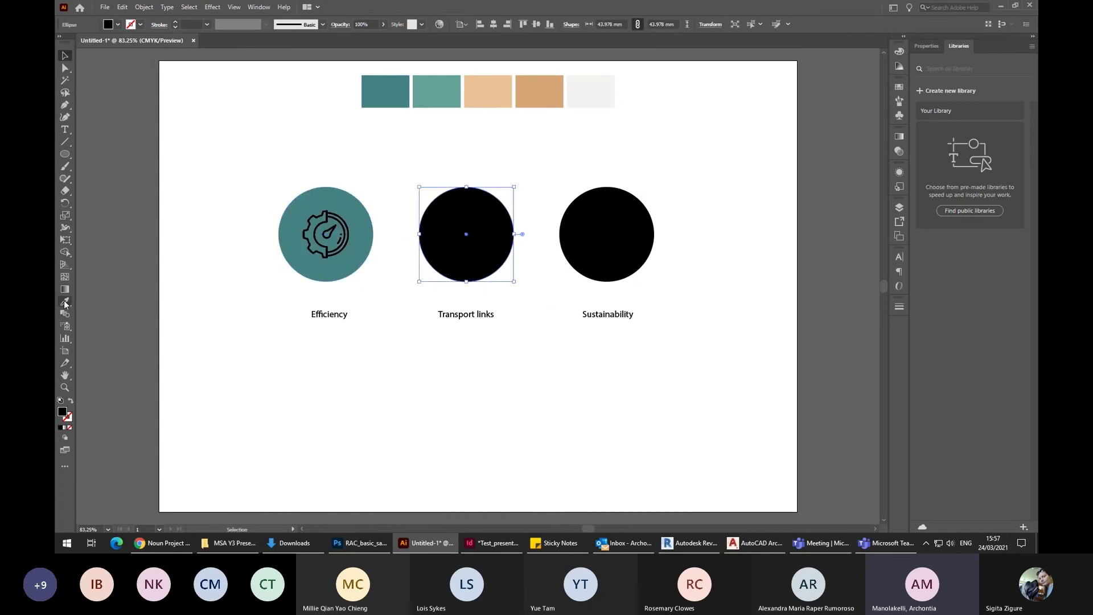
click(65, 302)
click(421, 85)
click(67, 55)
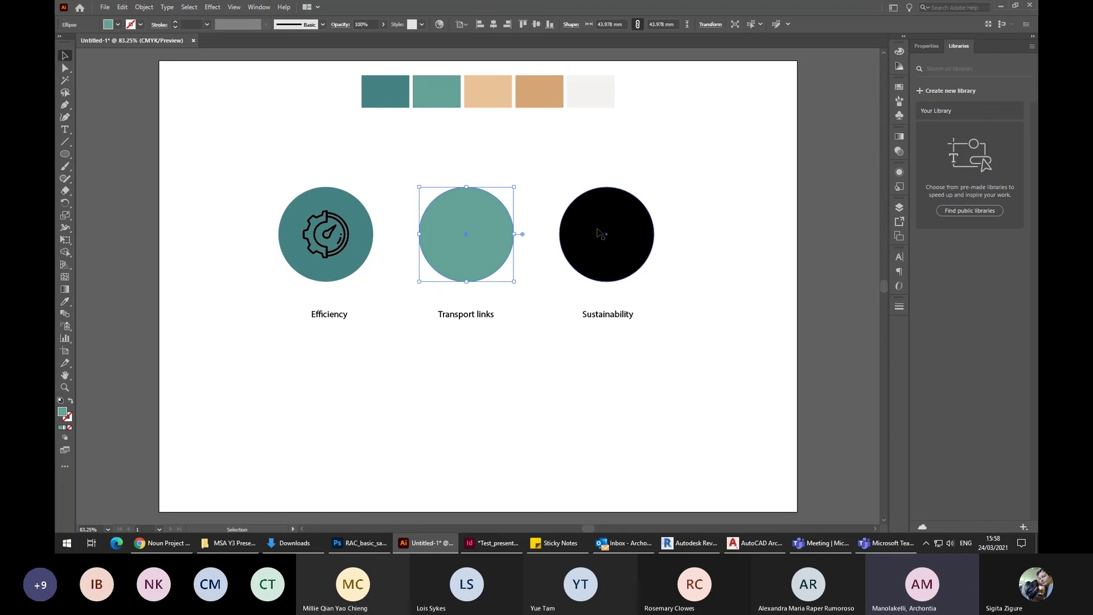
Fill the Sustainability circle with the darker orange-tan sampled from the fourth swatch.
click(600, 235)
click(65, 301)
click(539, 91)
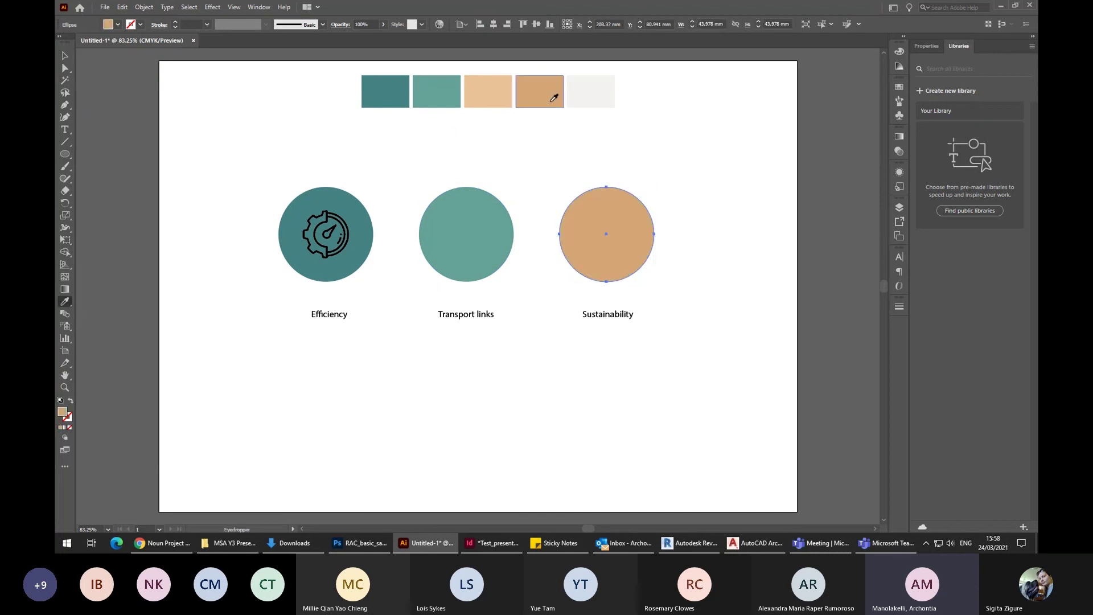
click(65, 55)
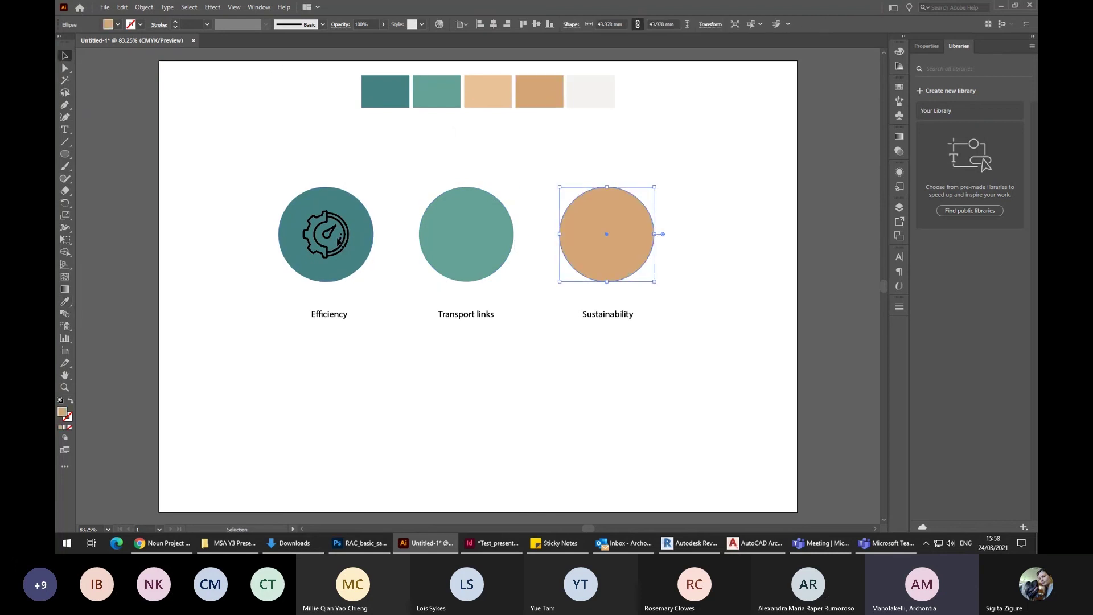
Change the fill of the gear icon in the Efficiency circle to white.
click(345, 233)
click(119, 25)
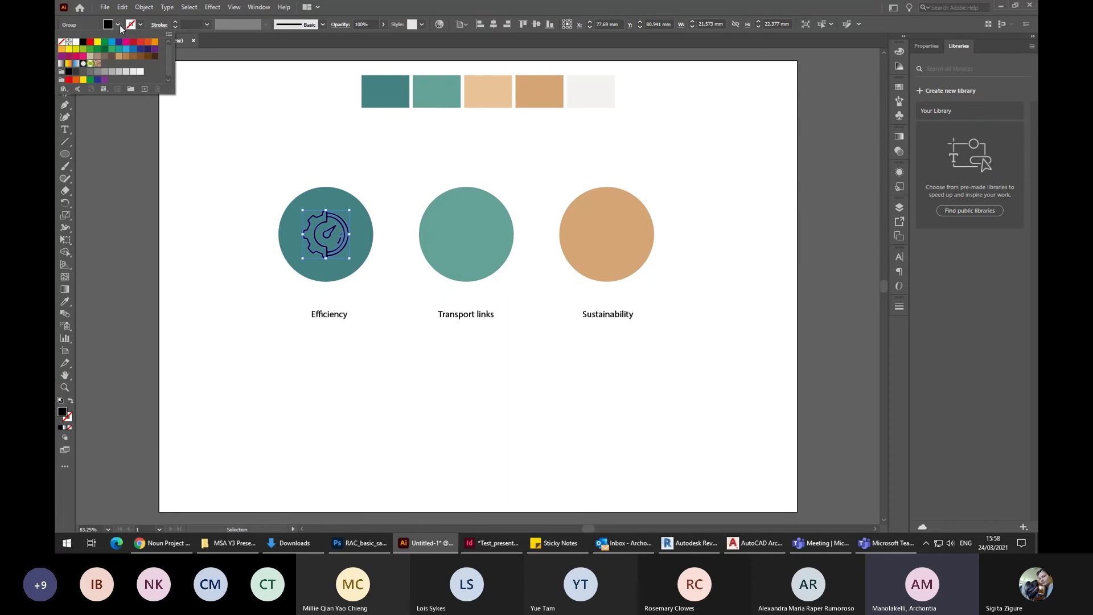
click(118, 25)
click(118, 25)
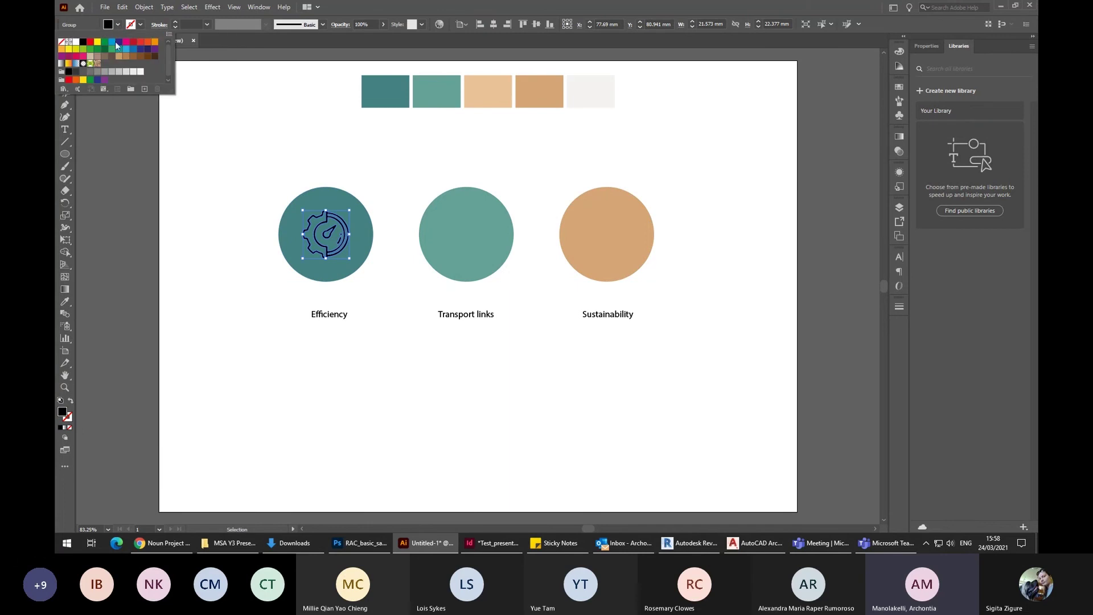
click(75, 42)
click(438, 146)
click(534, 157)
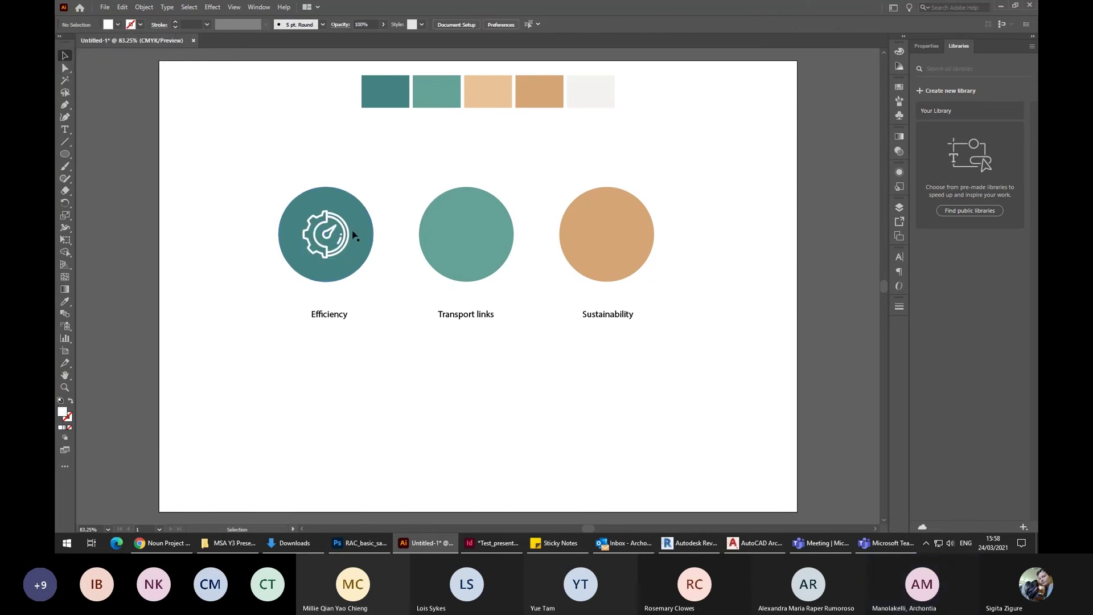
Move the five palette swatches together off the artboard, just above its upper edge.
drag(346, 232, 340, 231)
click(539, 91)
scroll(623, 148, up, 1)
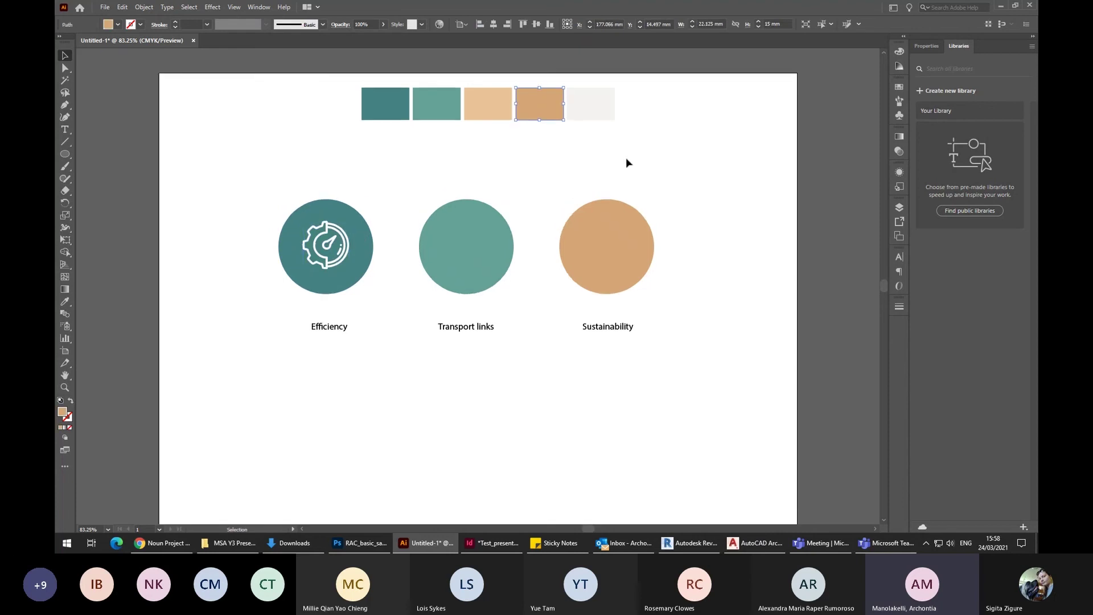
drag(625, 164, 293, 70)
drag(435, 95, 441, 59)
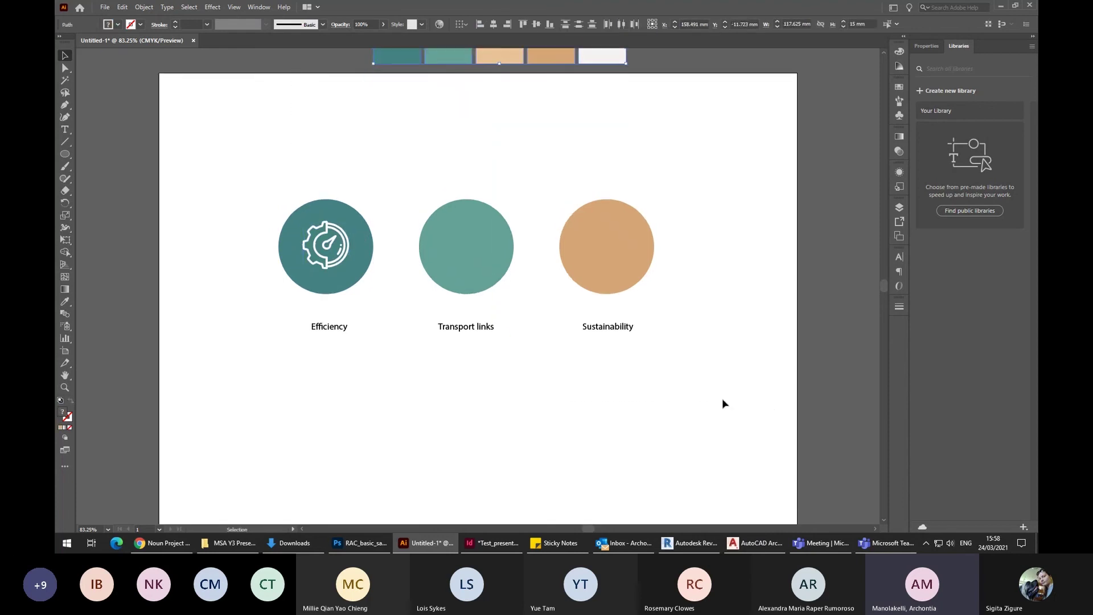
Set the font of the Efficiency, Transport links and Sustainability labels to Helvetica Neue LT Pro 45 Light.
drag(718, 399, 265, 316)
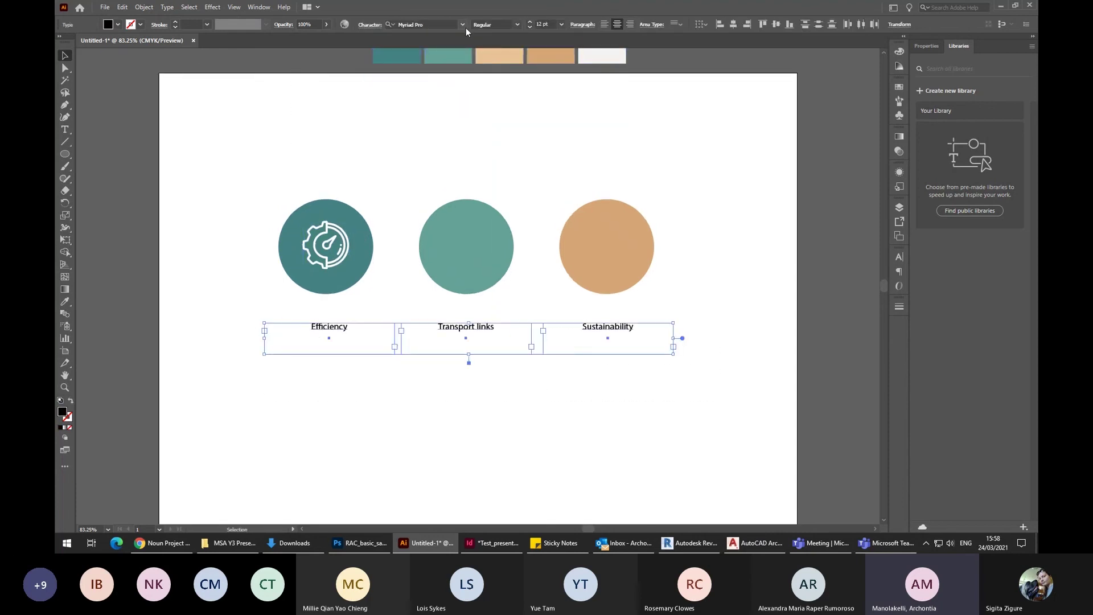
click(443, 23)
text(helve)
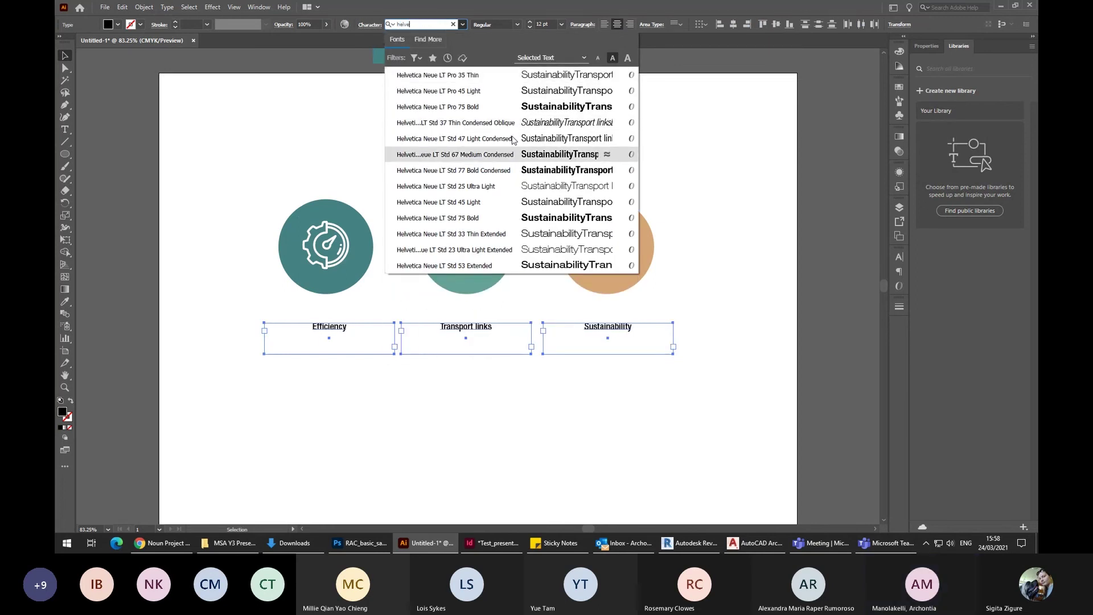
click(551, 92)
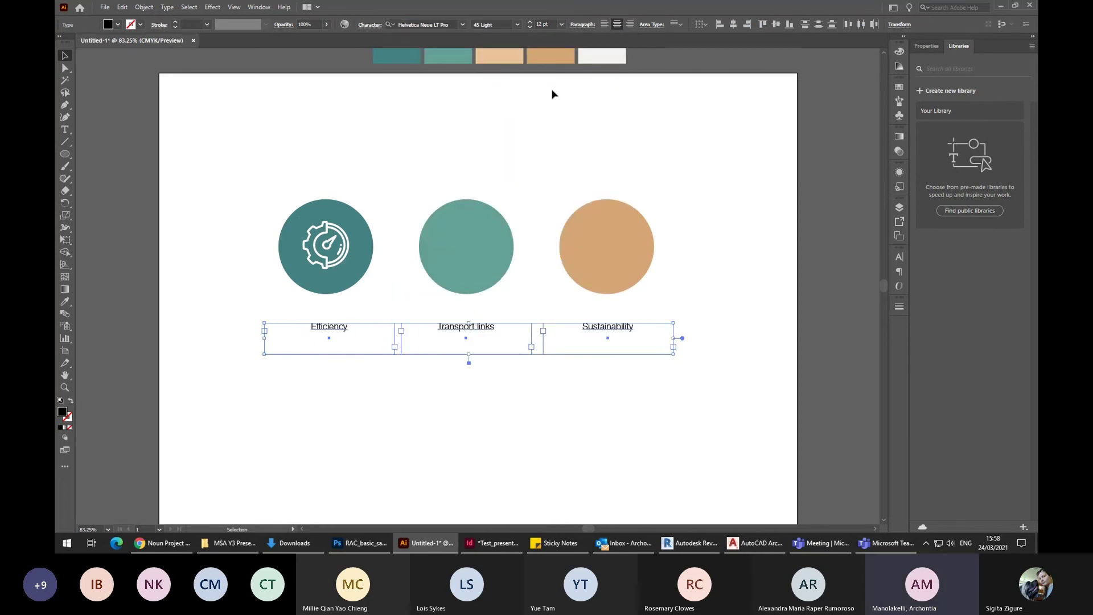
Set the font size of the three circle labels to 14 pt and deselect them.
click(516, 24)
click(517, 24)
click(562, 24)
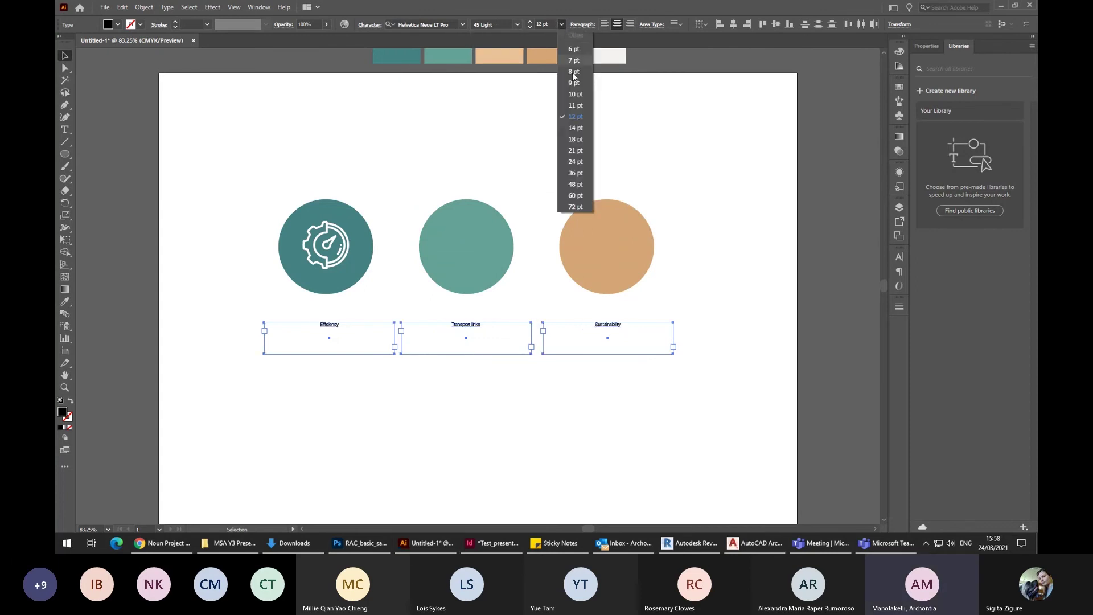
click(575, 128)
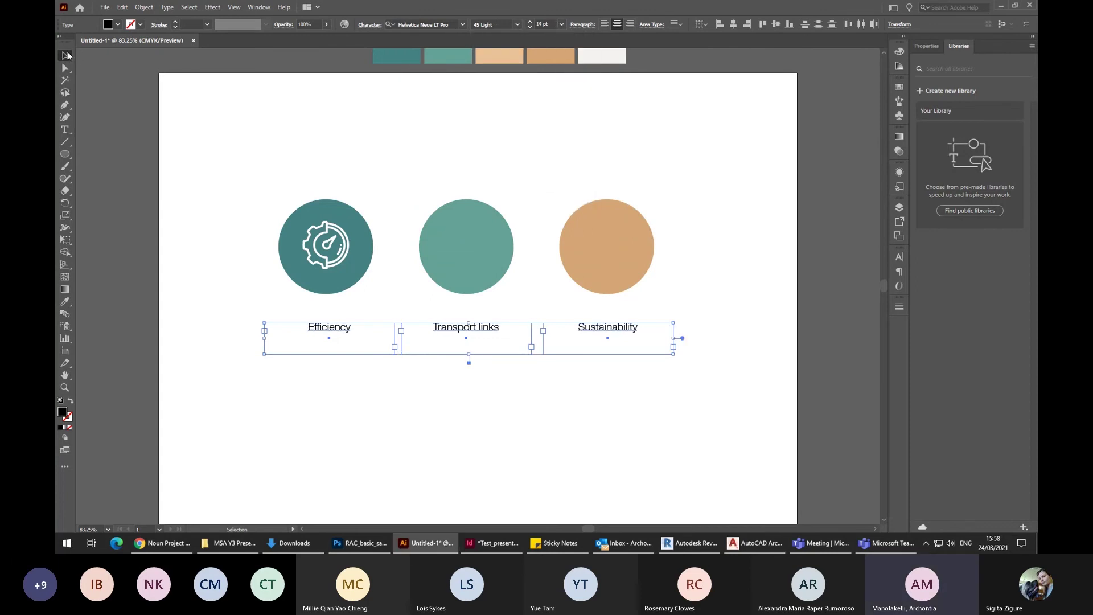
click(454, 173)
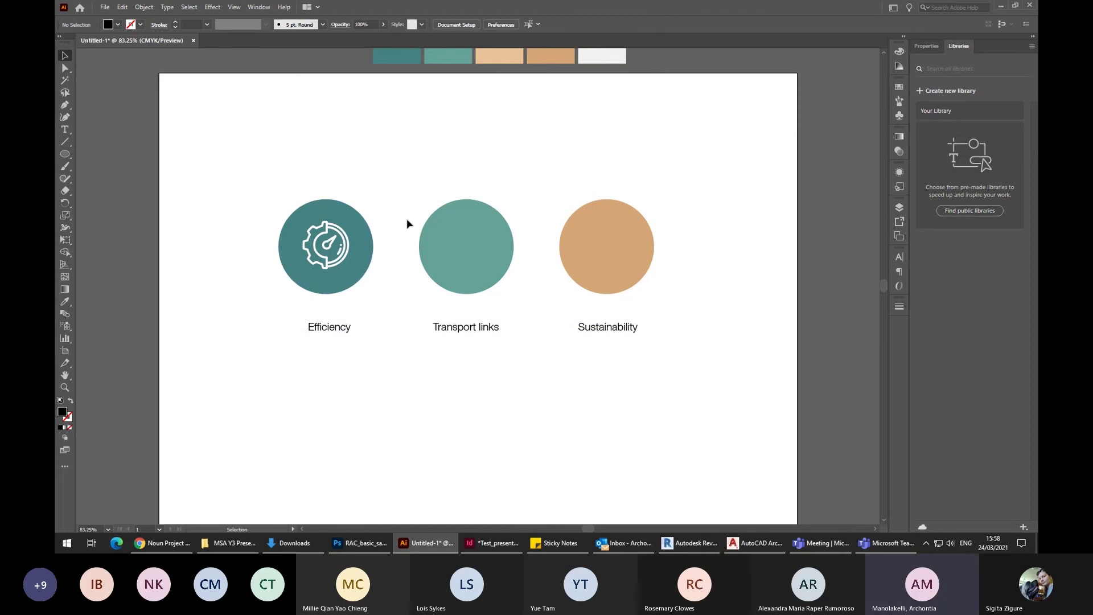
Save the document as an Illustrator file named "test diagram" in the MSA Y3 Presenation folder on KINGSTON (D:).
key(ctrl+s)
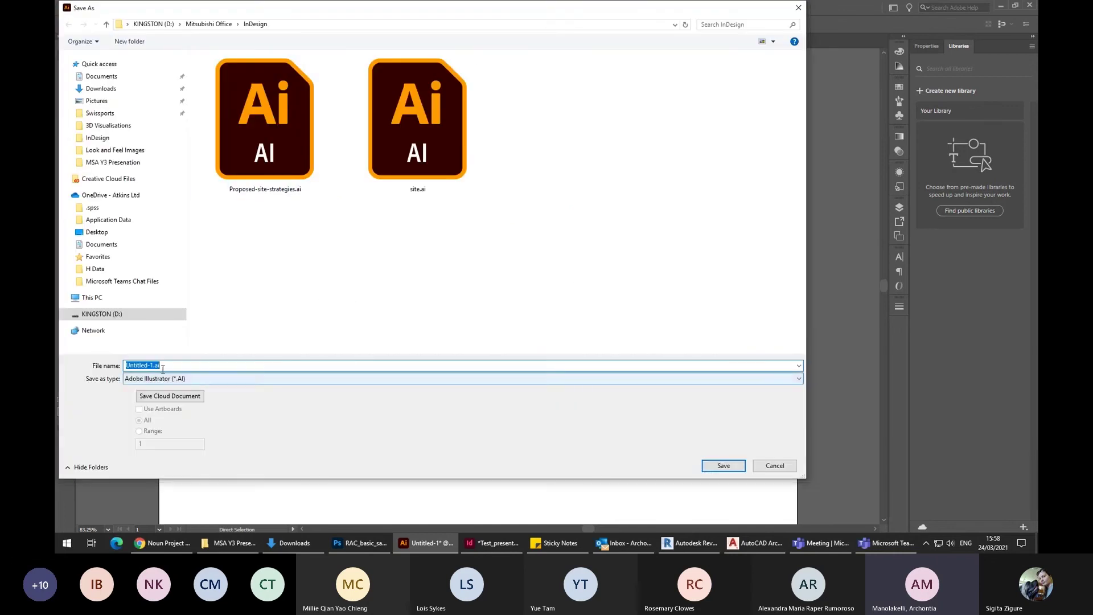
click(85, 314)
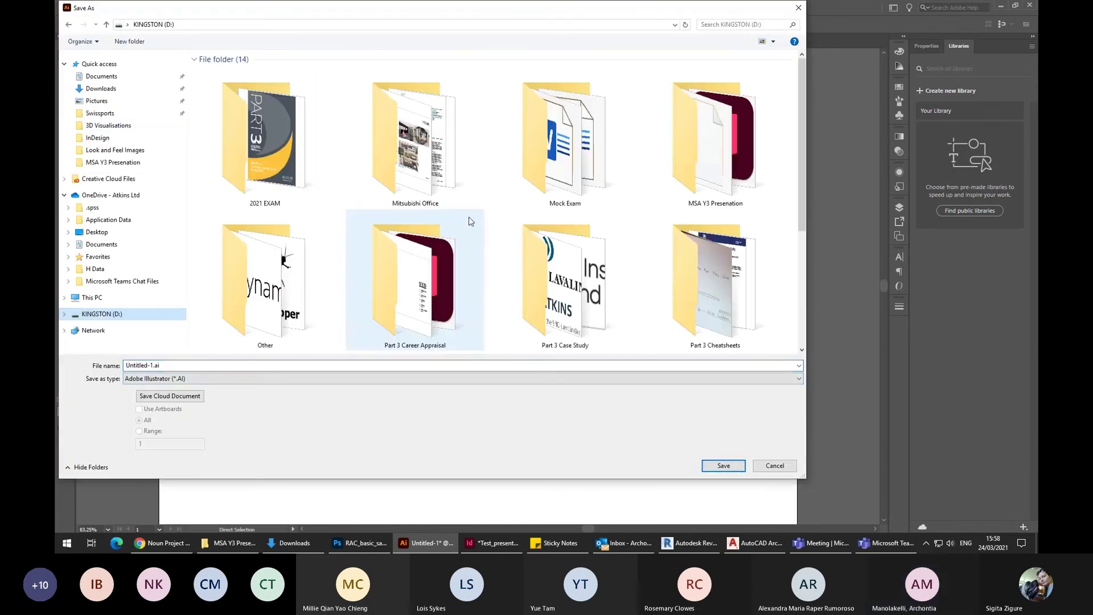
double_click(738, 145)
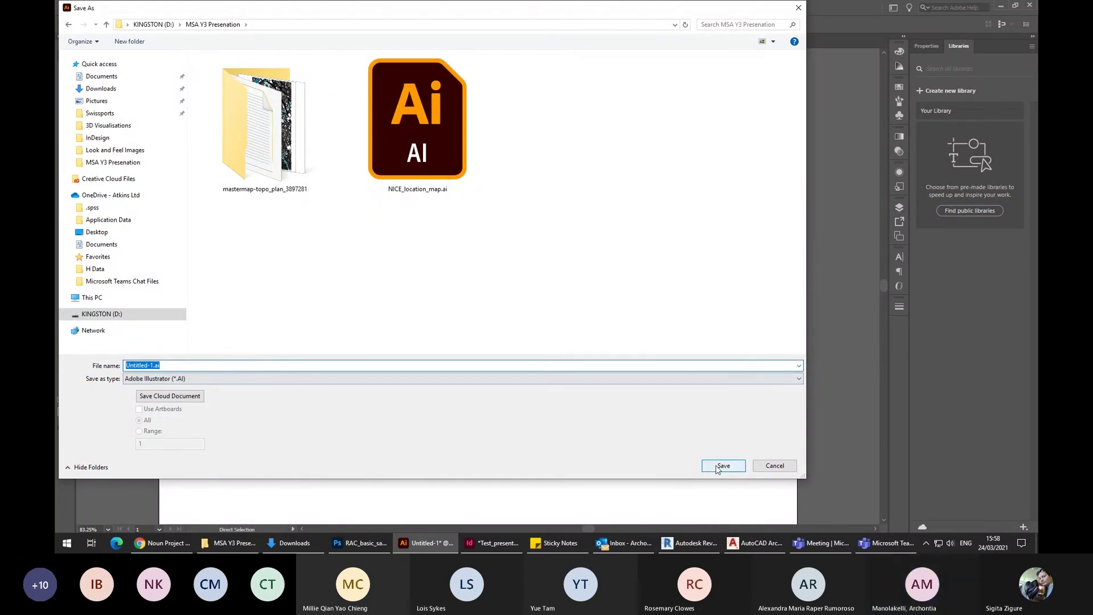
text(test)
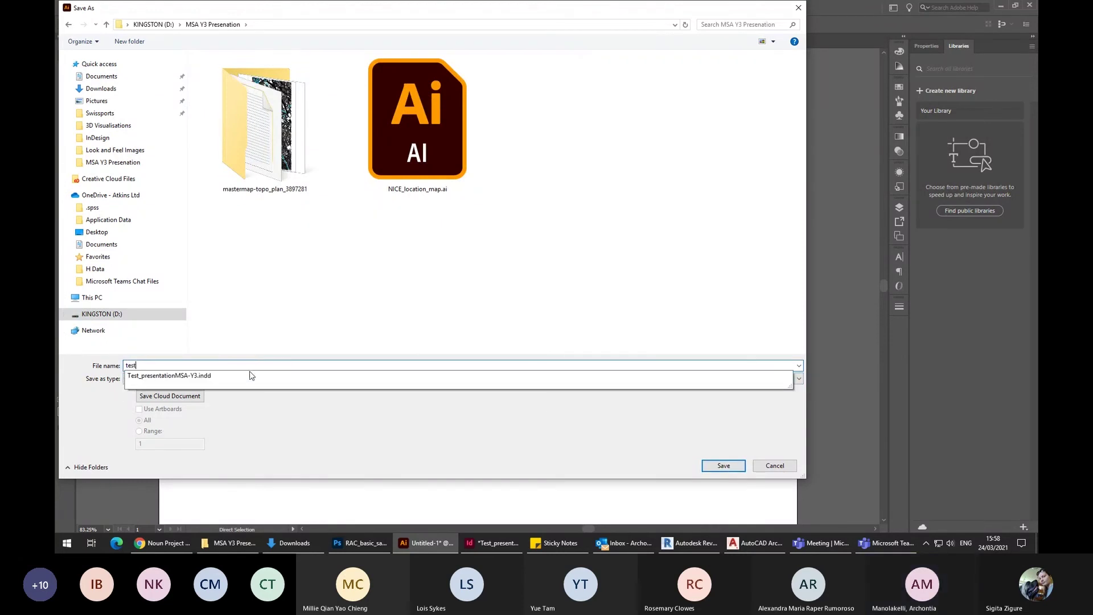
text( diagram)
key(Return)
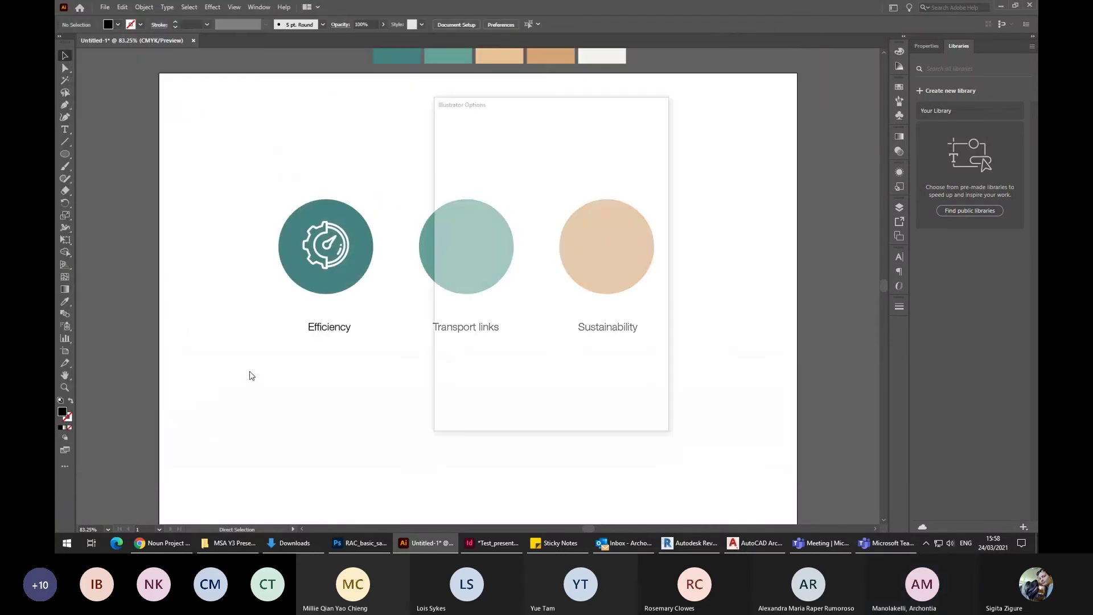
click(591, 415)
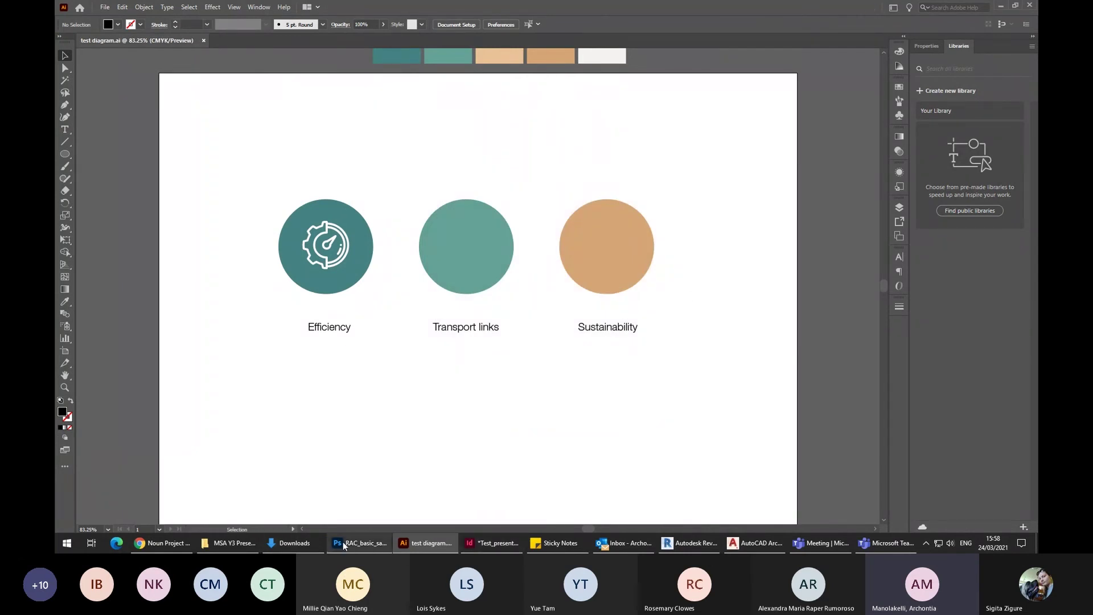
Locate test diagram.ai in the MSA Y3 Presenation folder and open page 5 of the Test_presentationMSA-Y3 document in InDesign.
click(249, 548)
scroll(817, 348, down, 2)
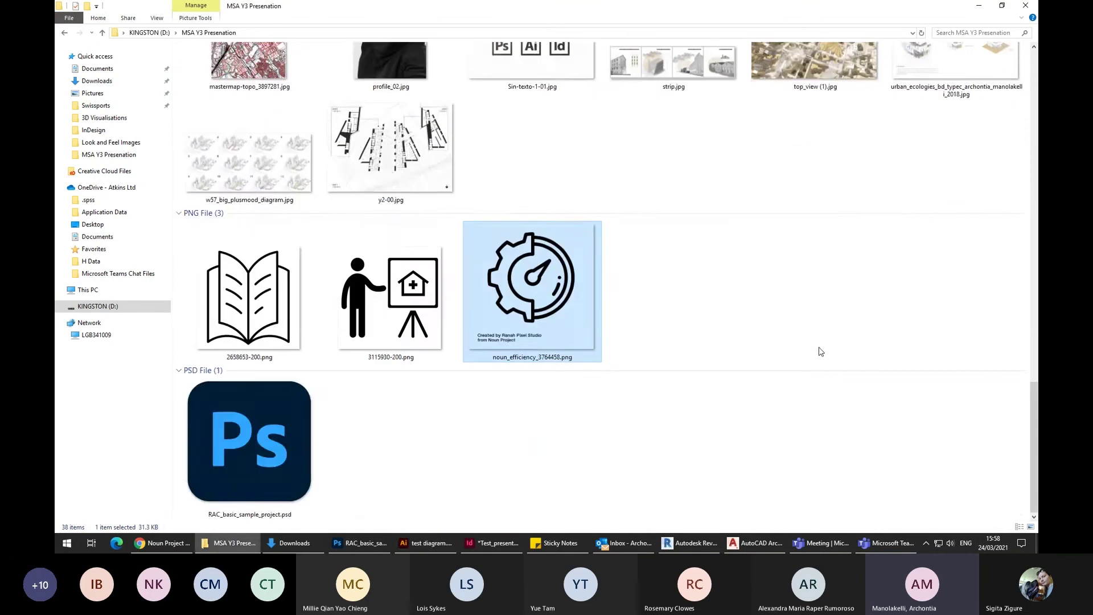
scroll(820, 351, up, 4)
scroll(817, 349, up, 10)
click(357, 112)
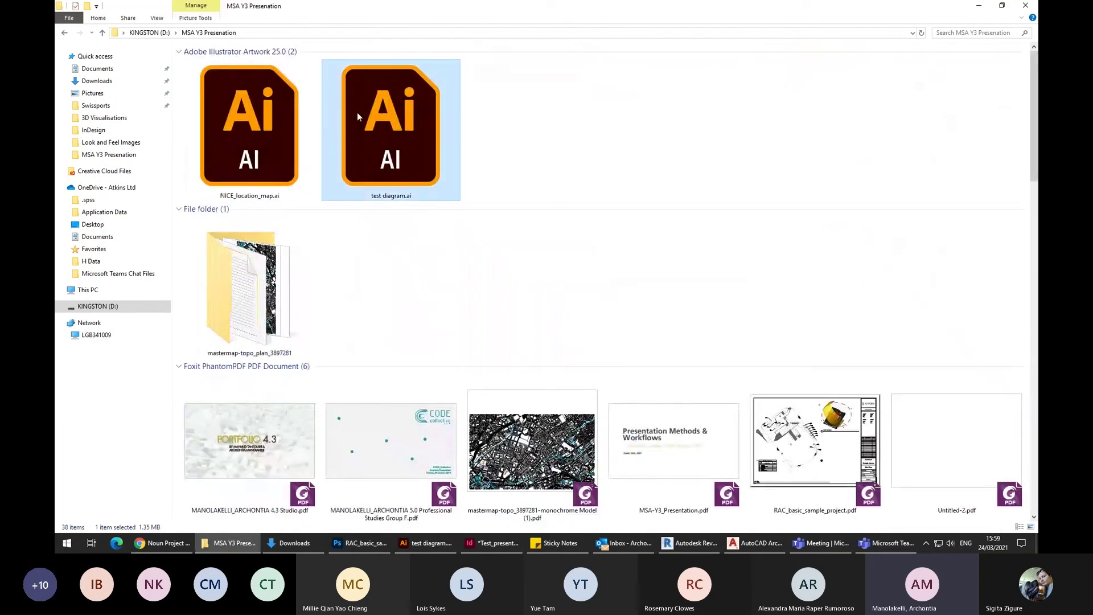
drag(406, 151, 729, 327)
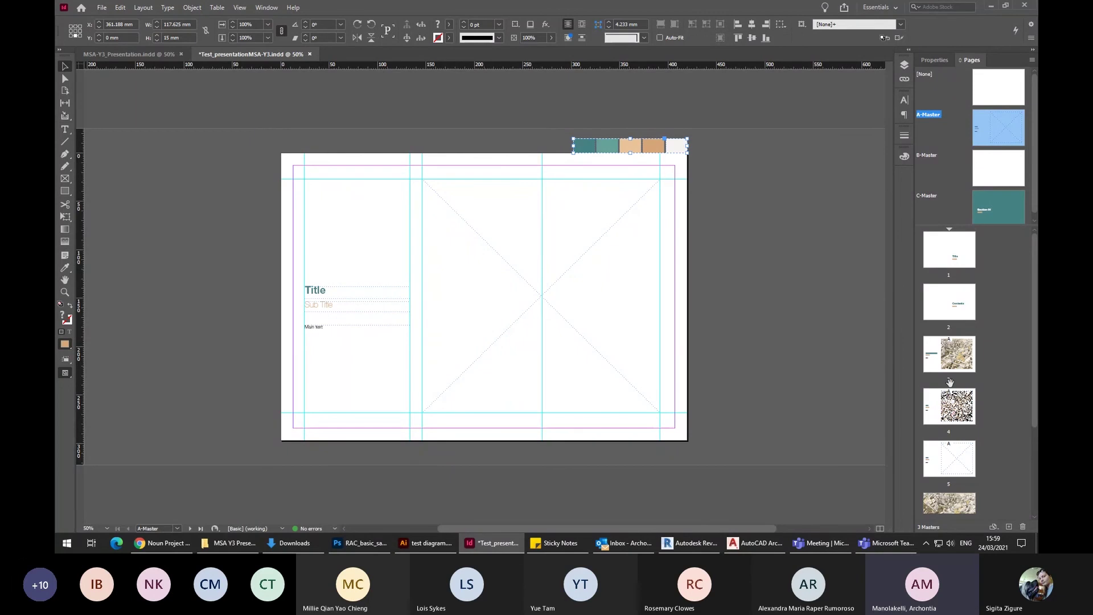
click(961, 473)
double_click(960, 474)
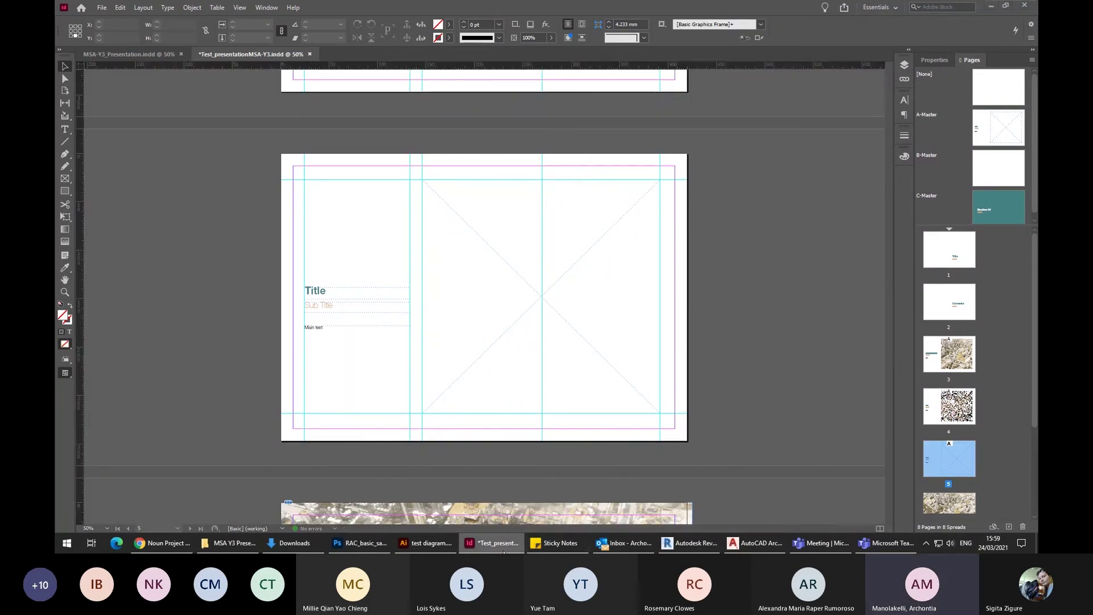
Place test diagram.ai from the project folder on page 5, about 231 mm wide, and move it down level with the title text.
click(228, 543)
drag(399, 142, 658, 374)
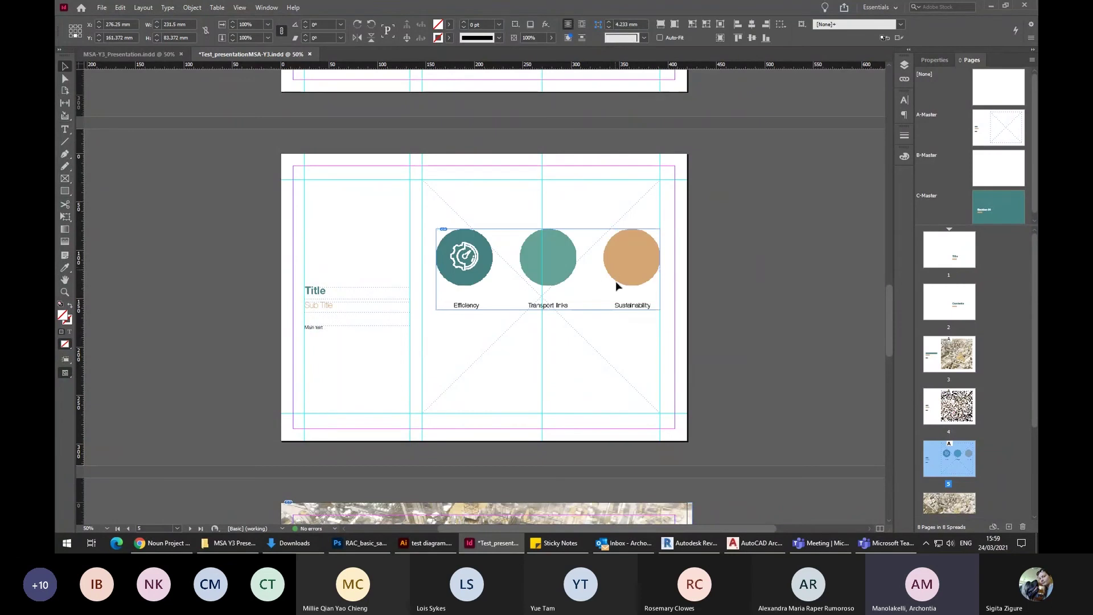
drag(617, 277, 630, 309)
click(761, 310)
Switch the layout to preview mode, shift the placed diagram slightly left, and review it among the neighbouring pages.
key(w)
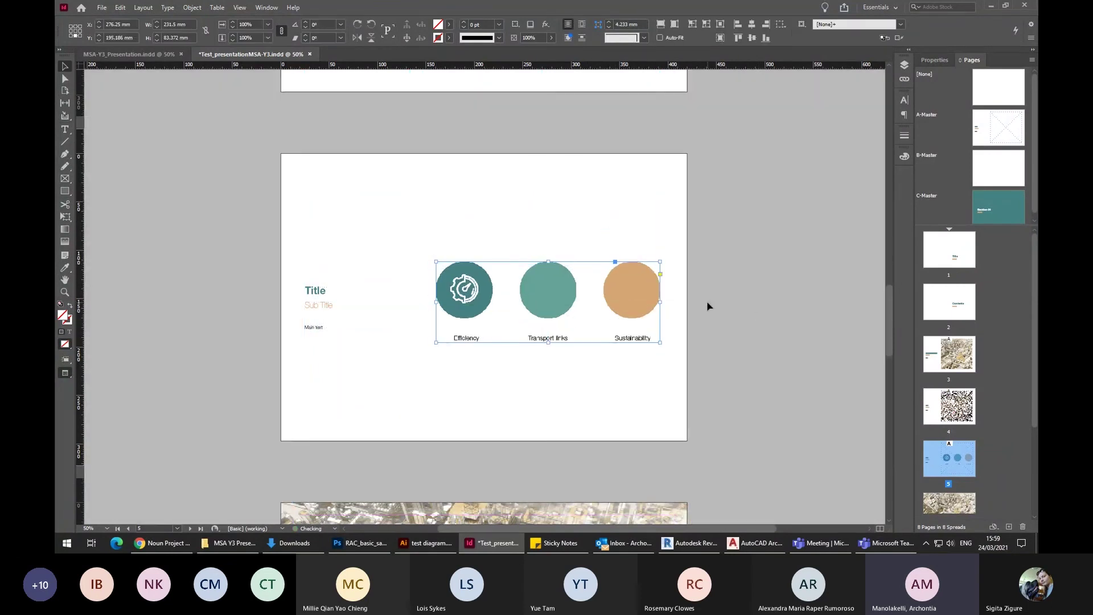
click(707, 305)
click(629, 309)
click(720, 312)
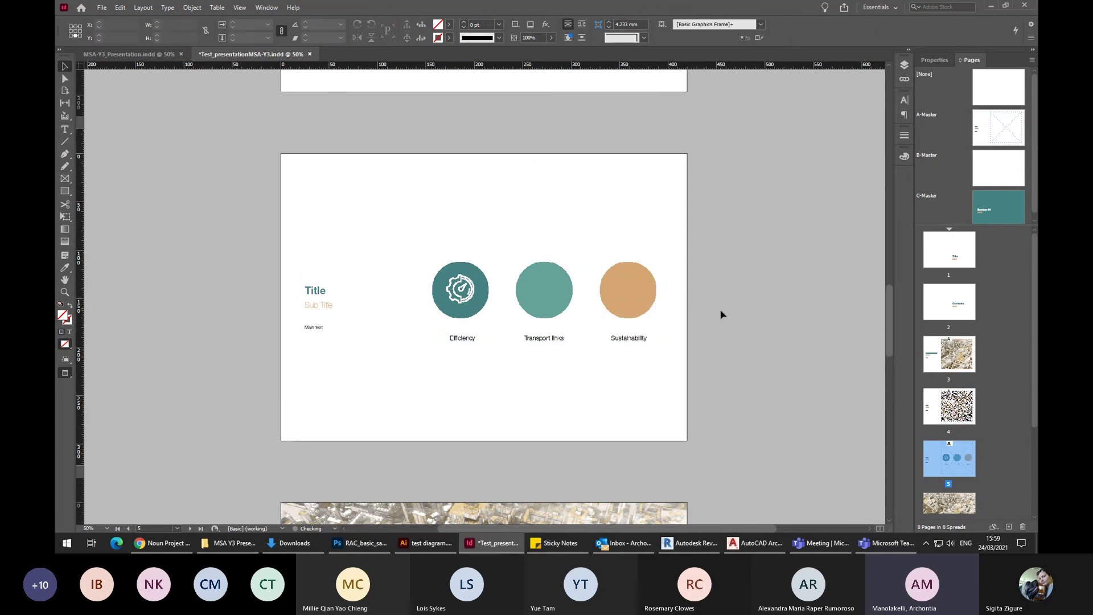
key(ctrl+minus)
scroll(697, 310, up, 3)
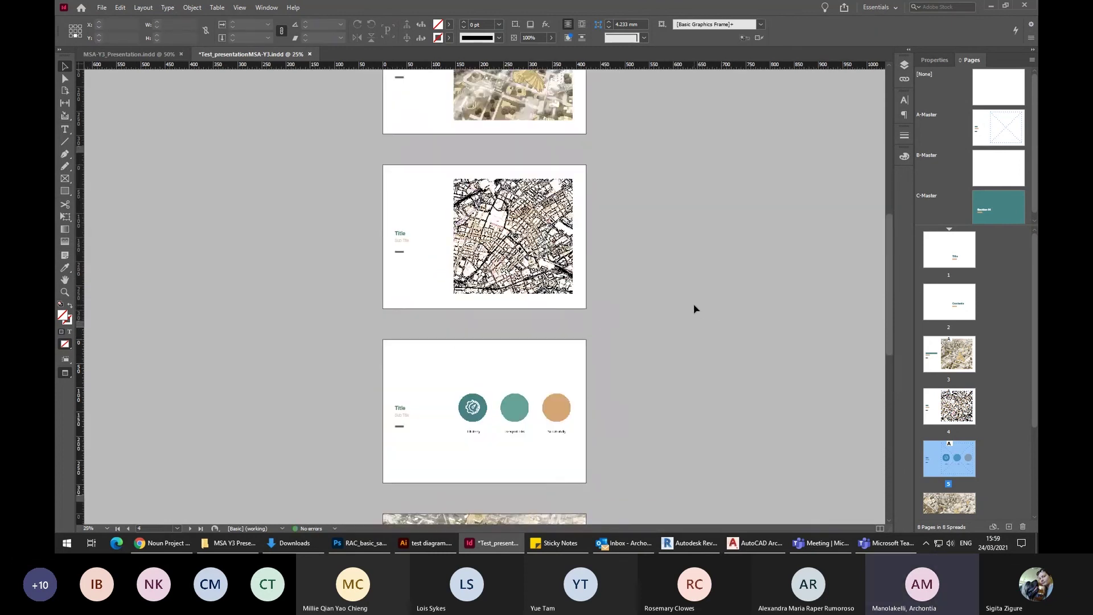
scroll(694, 308, down, 4)
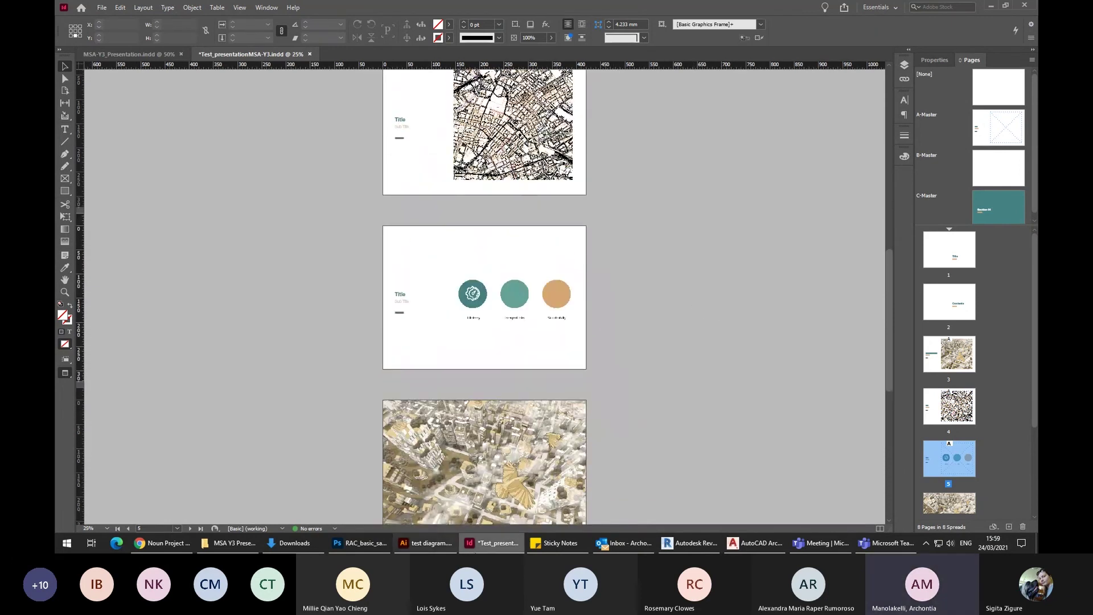
Switch back to the Illustrator diagram and move all circles, the icon and labels up to free space beneath them.
click(494, 542)
click(427, 542)
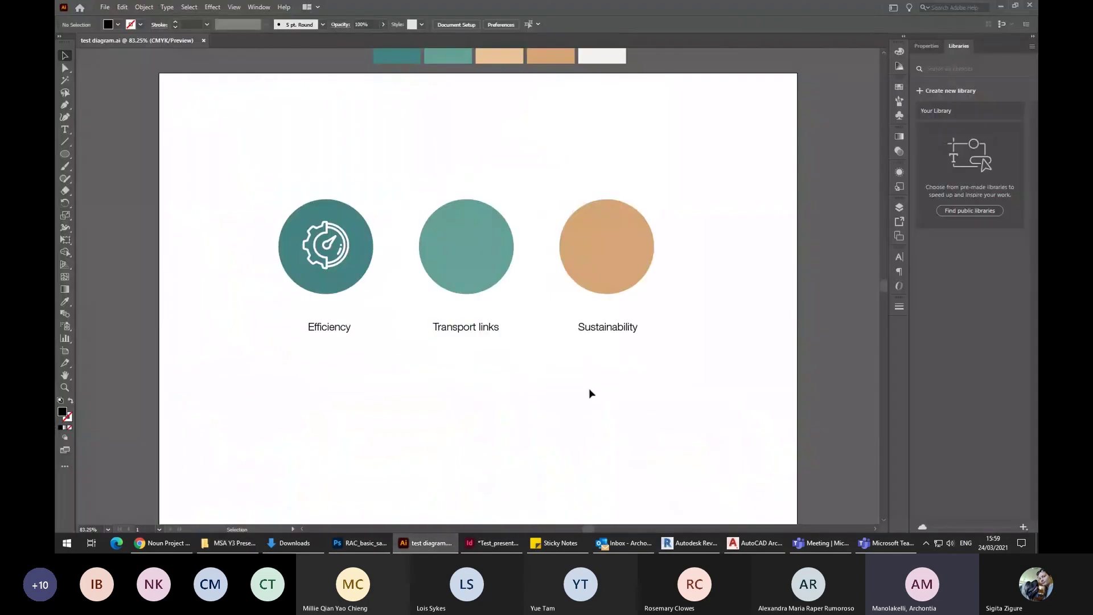
scroll(612, 385, down, 1)
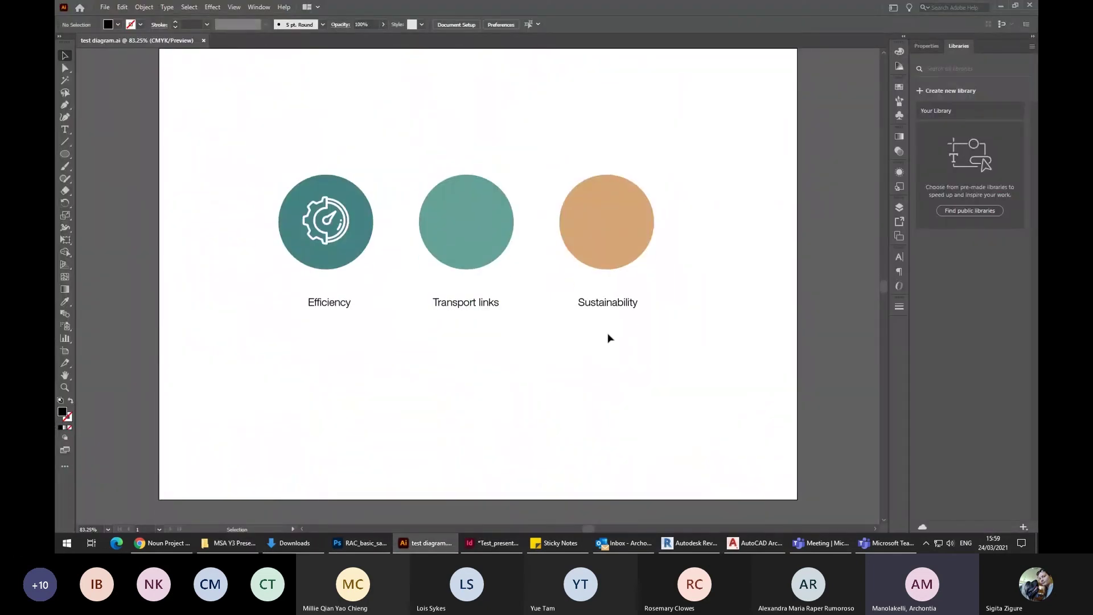
drag(684, 334, 262, 173)
drag(462, 233, 472, 156)
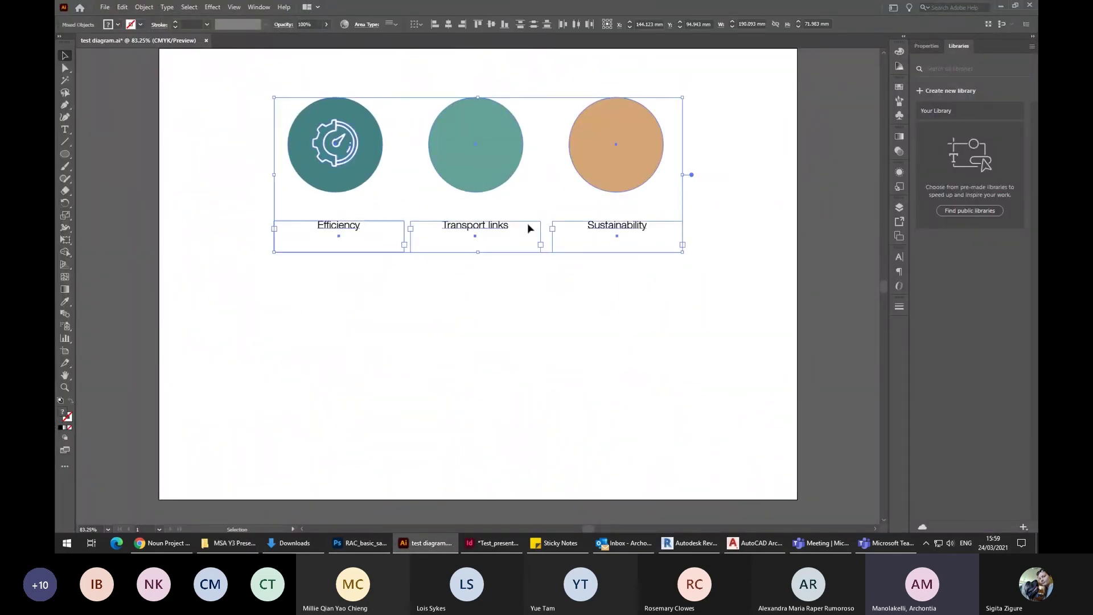
click(636, 353)
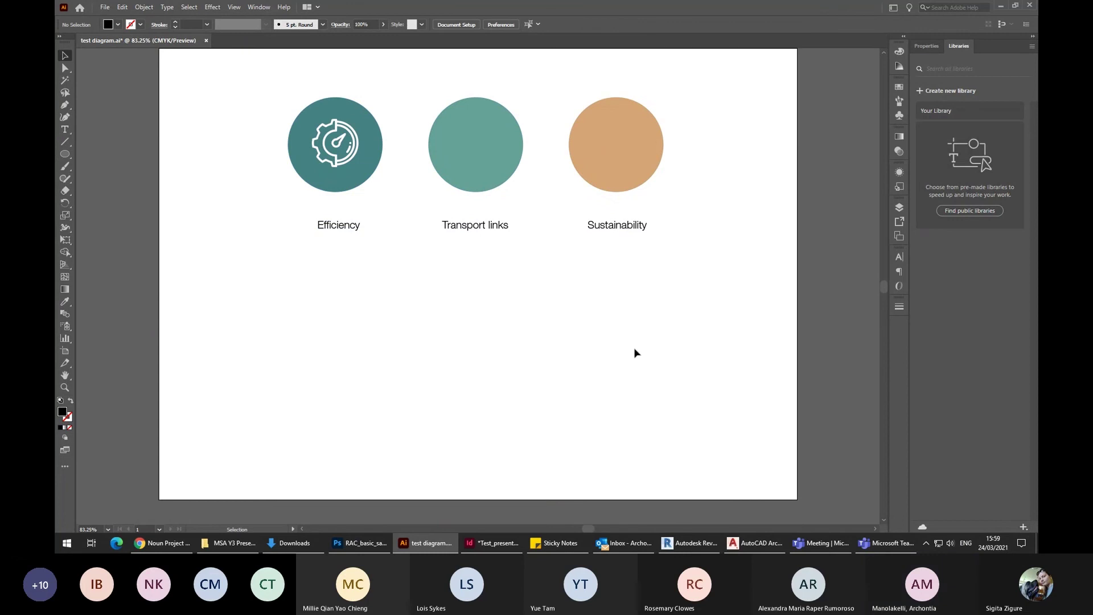
Duplicate the Transport links circle twice into the empty area below the labels so that the two copies overlap.
click(519, 153)
click(495, 324)
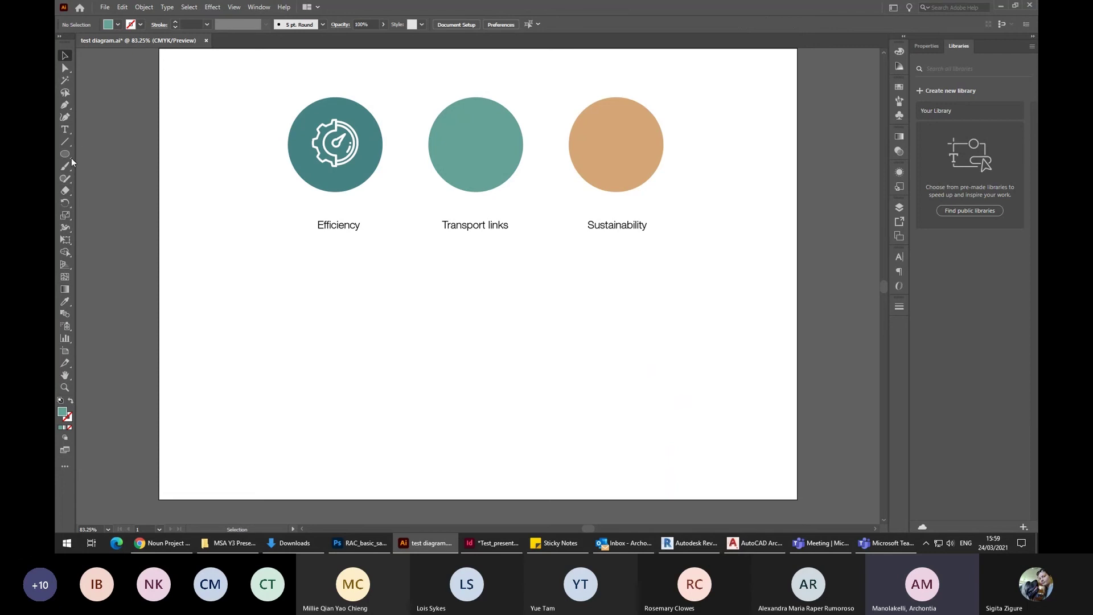
click(515, 155)
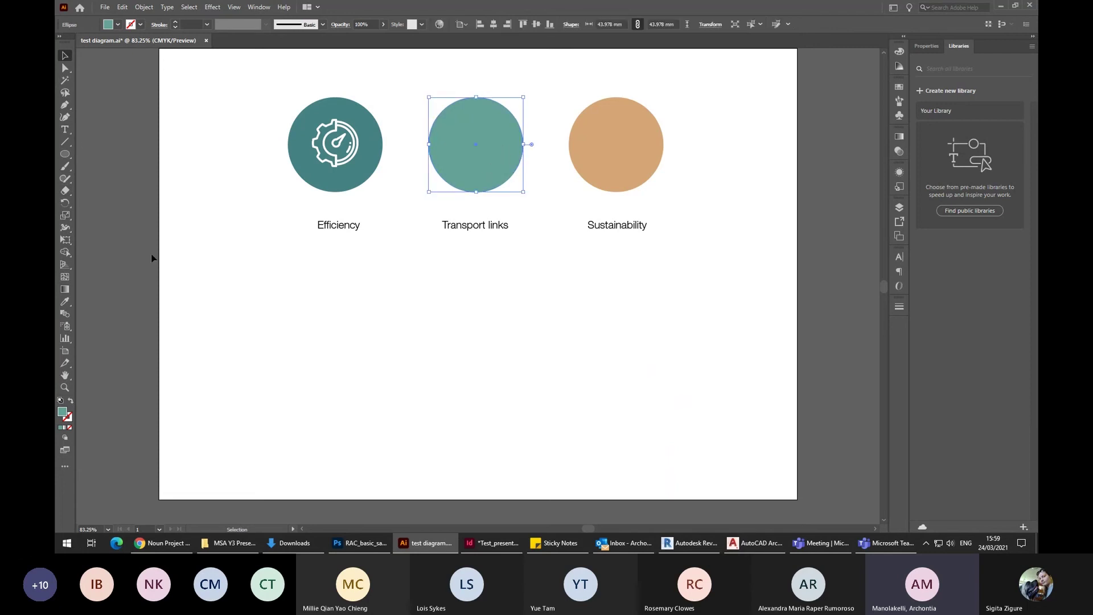
drag(498, 149, 430, 330)
click(519, 154)
drag(519, 155, 486, 342)
click(558, 390)
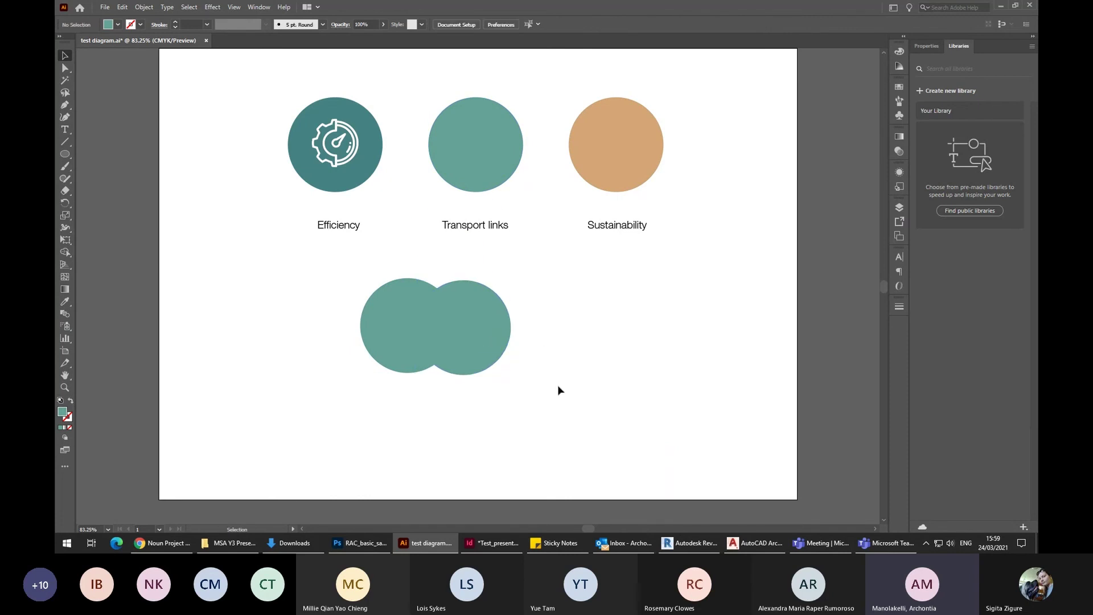
Merge the two overlapping teal circles into one shape with the Shape Builder tool, then move it slightly right and shrink it a little.
drag(539, 393, 408, 350)
drag(538, 419, 331, 310)
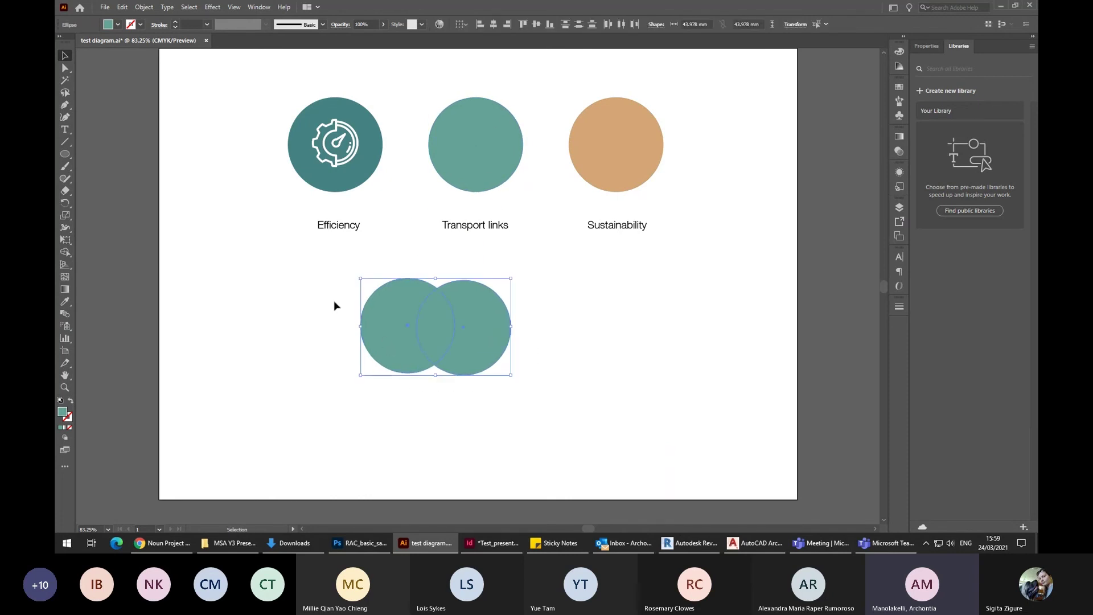
click(65, 252)
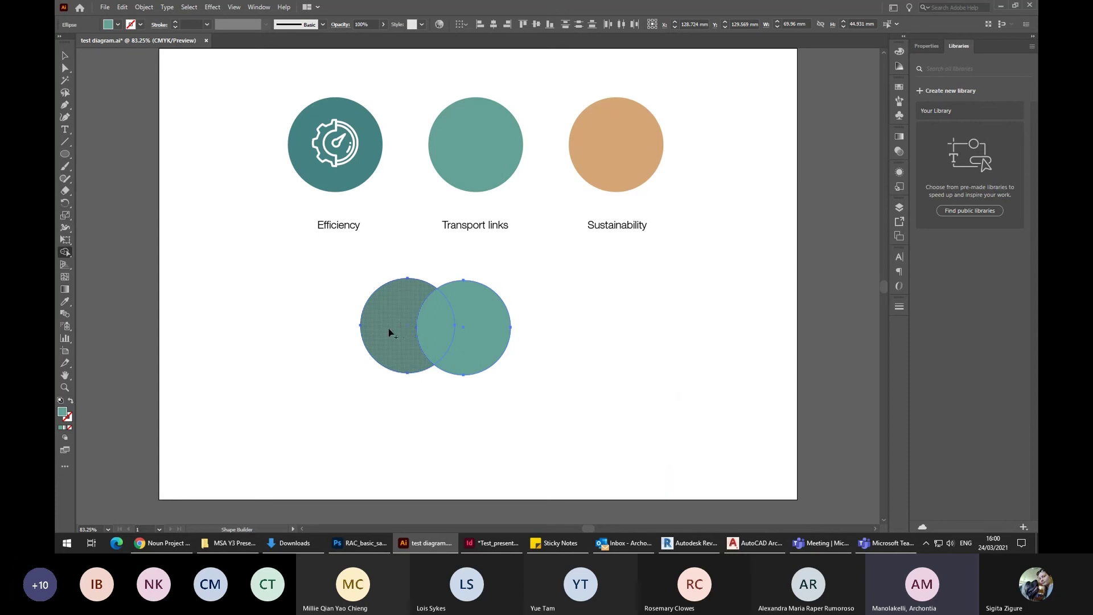
drag(390, 333, 472, 331)
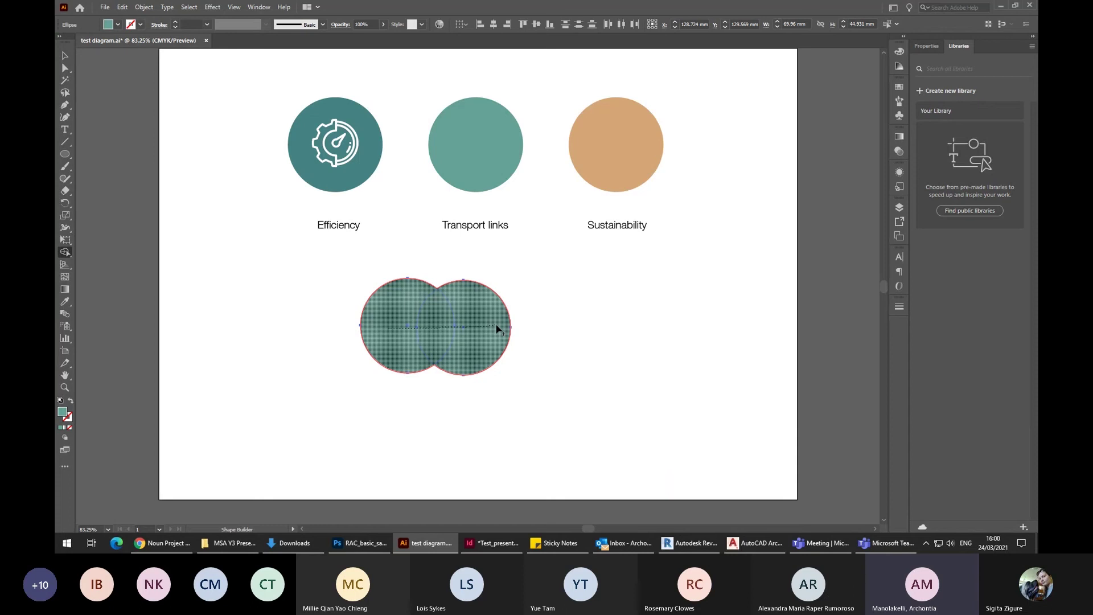
drag(497, 328, 501, 328)
key(v)
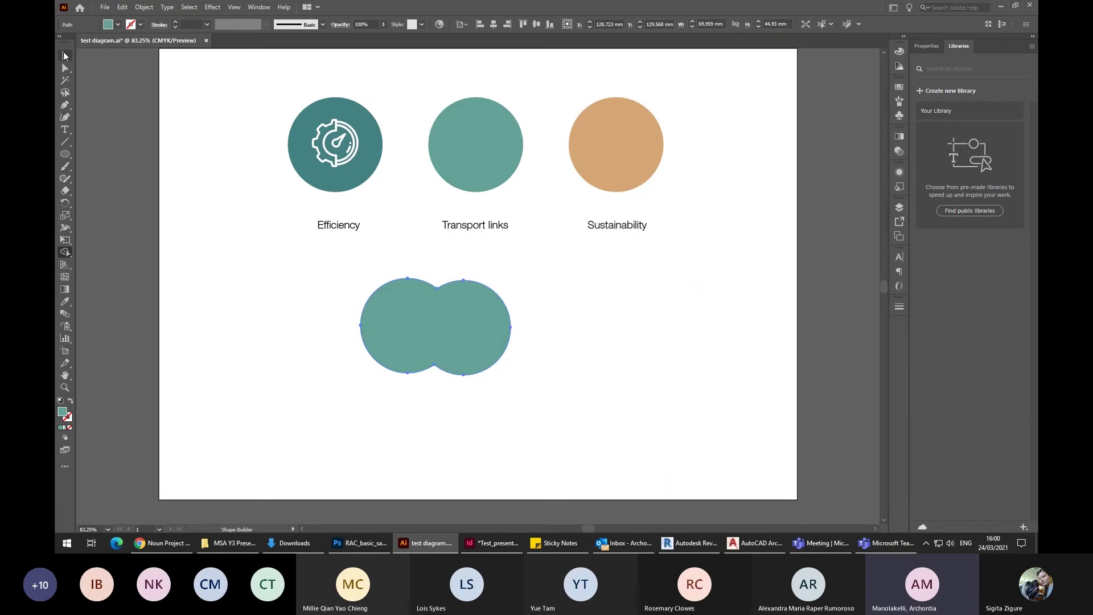
mouse_move(503, 344)
mouse_down()
mouse_move(642, 365)
mouse_move(496, 326)
mouse_move(593, 375)
mouse_move(484, 345)
mouse_up()
click(578, 369)
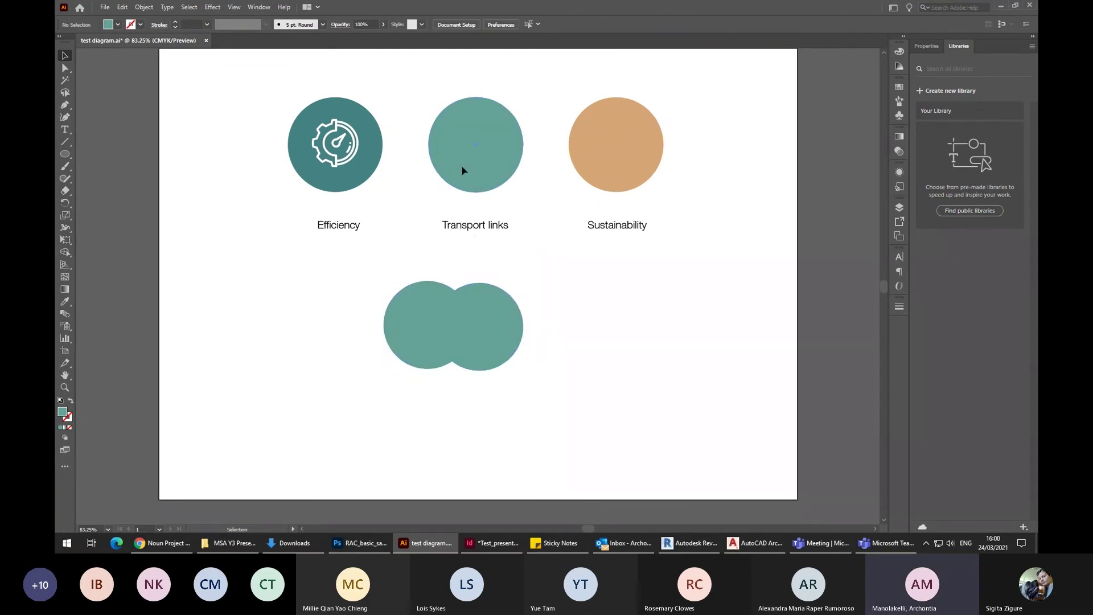
Cut a circular hole about 22 mm wide in the left lobe of the merged teal shape with the Shape Builder tool.
drag(497, 172, 426, 303)
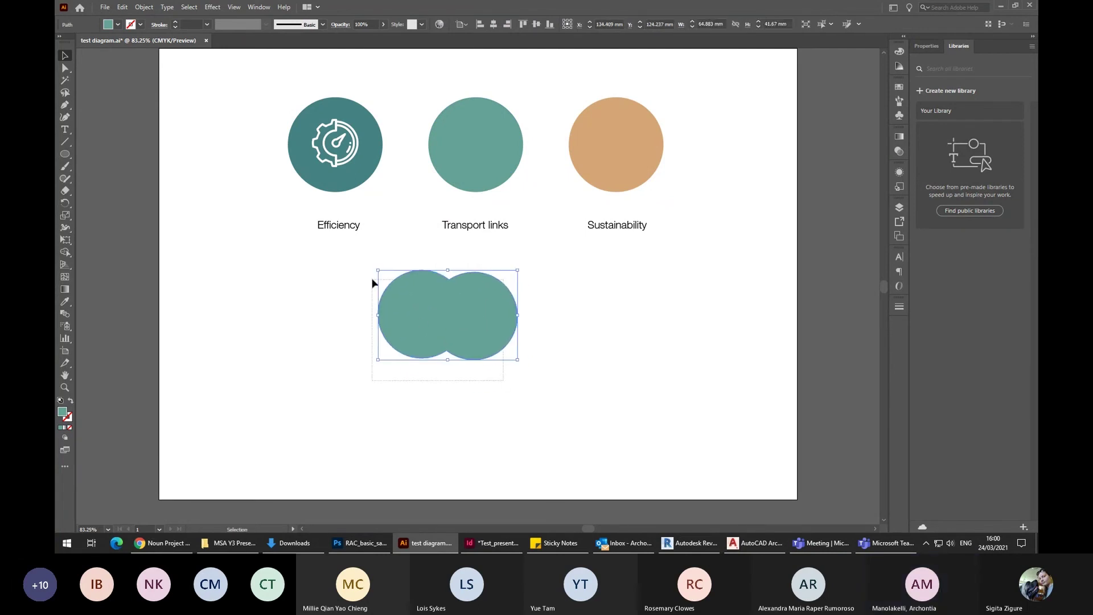
click(65, 253)
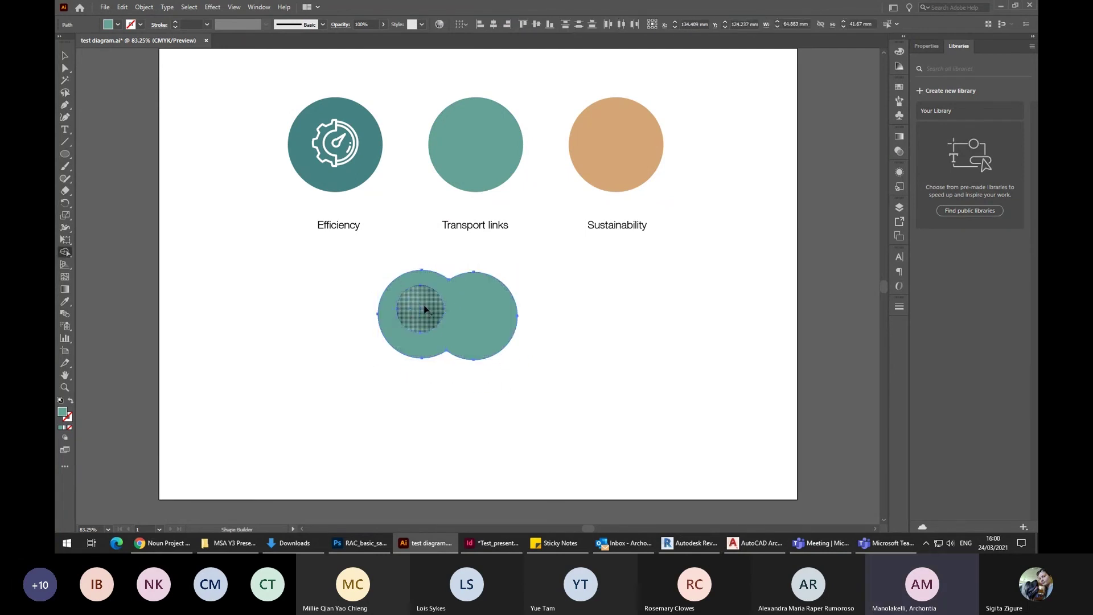
click(425, 309)
click(64, 55)
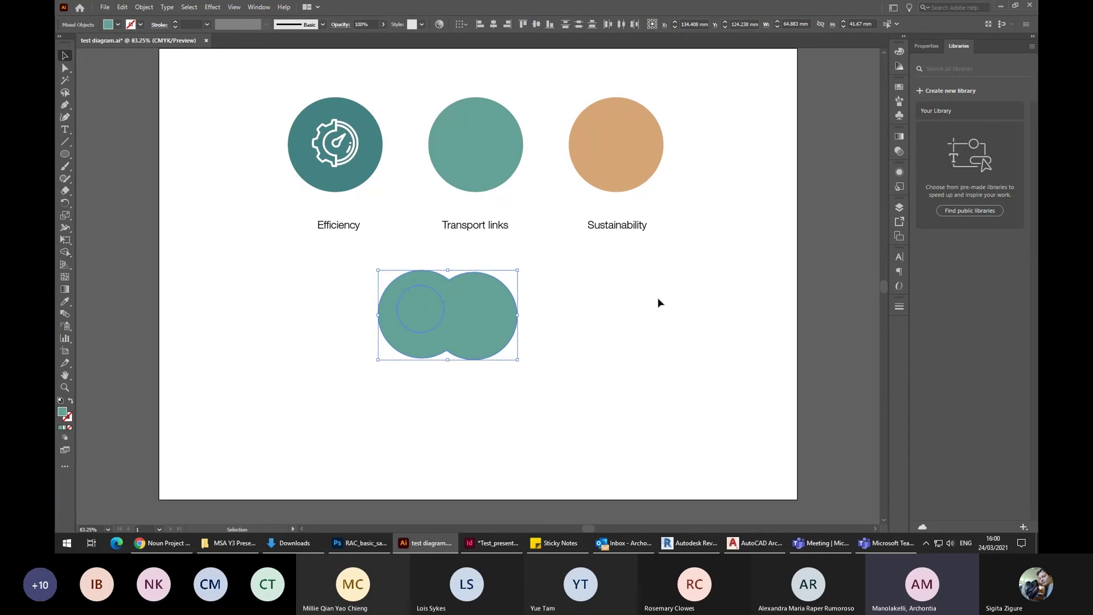
click(657, 297)
click(422, 323)
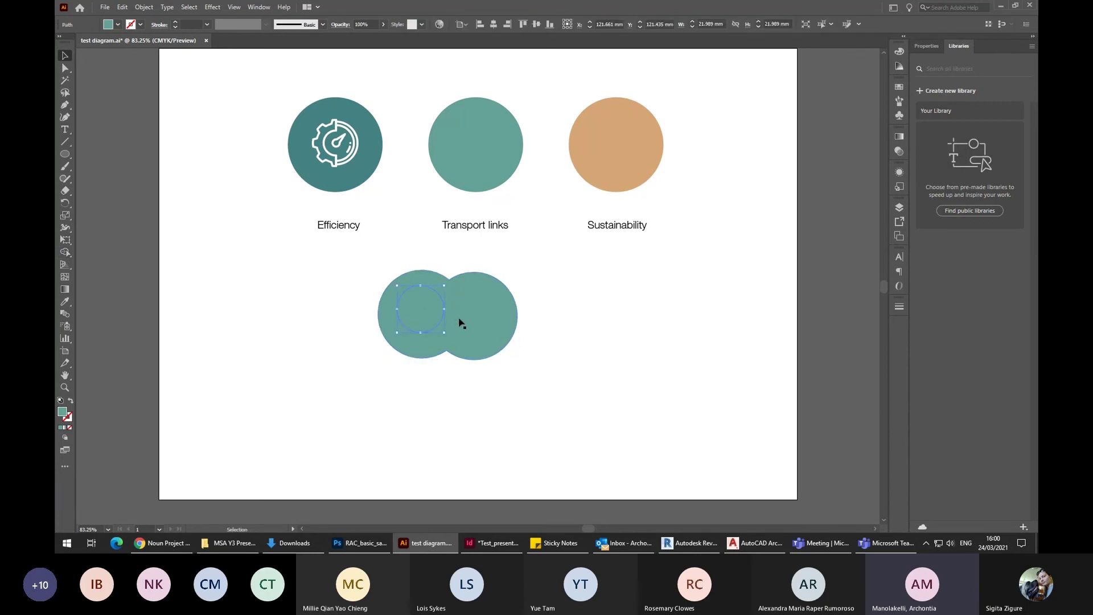
key(Delete)
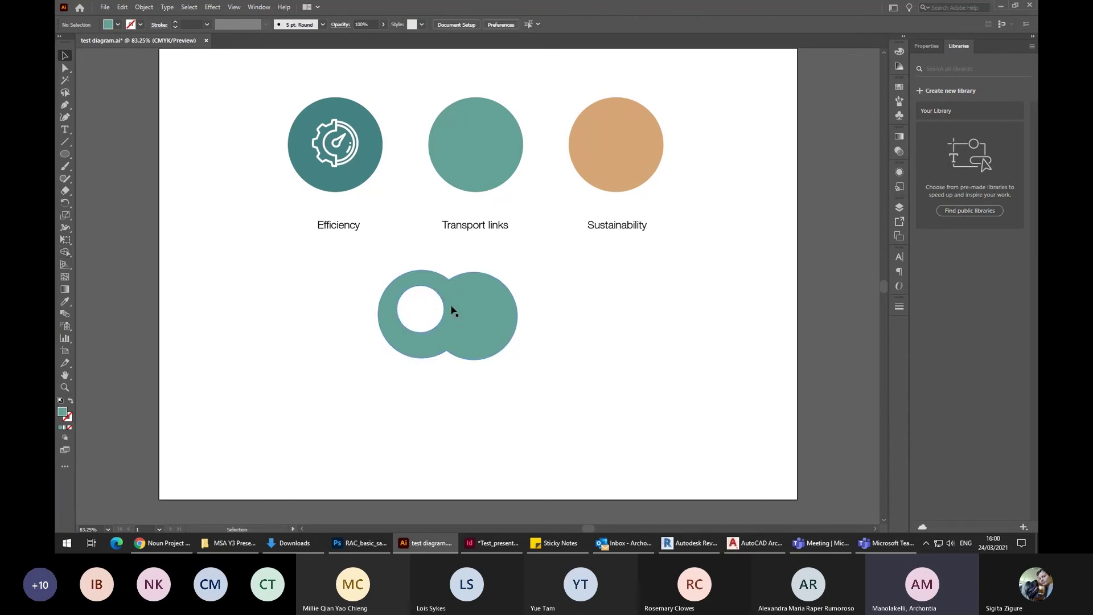
Move the merged teal shape with its hole slightly right and down, and leave it deselected.
drag(452, 310, 475, 316)
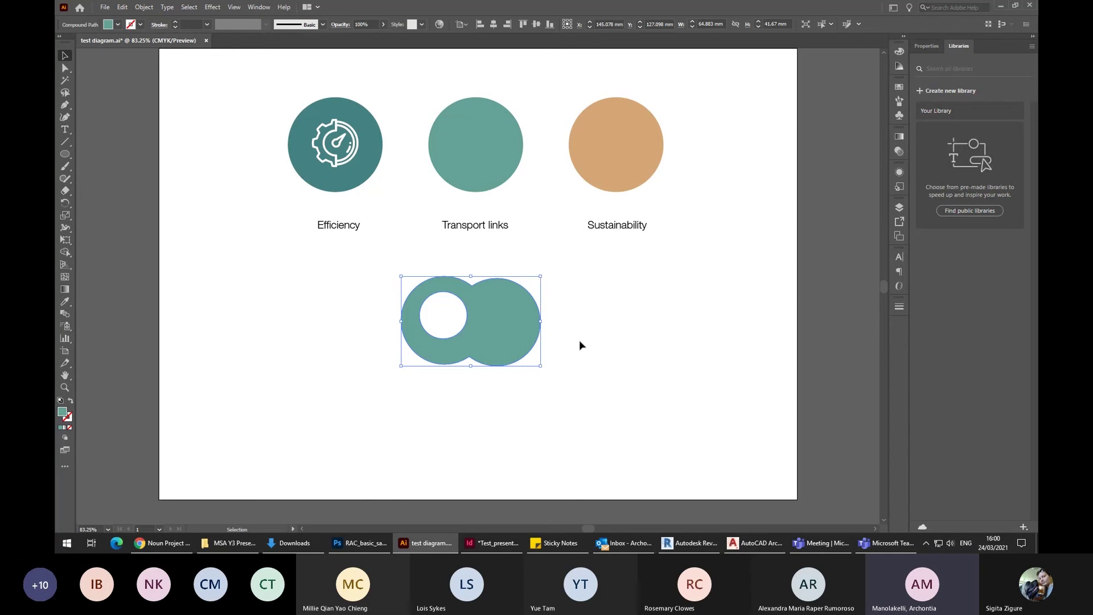
click(607, 332)
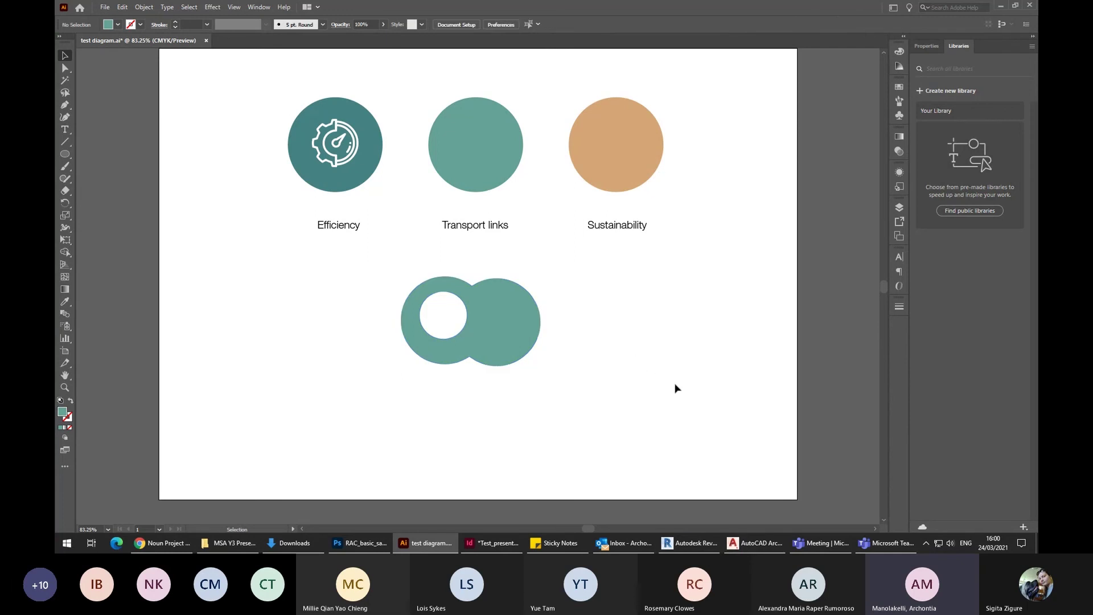
drag(732, 393, 313, 154)
click(716, 399)
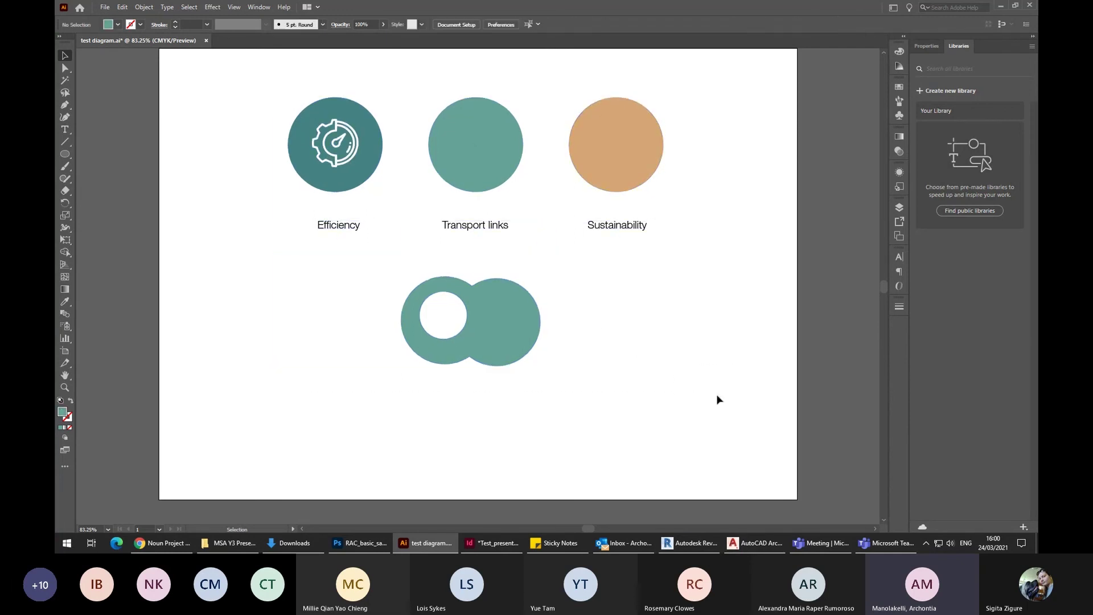
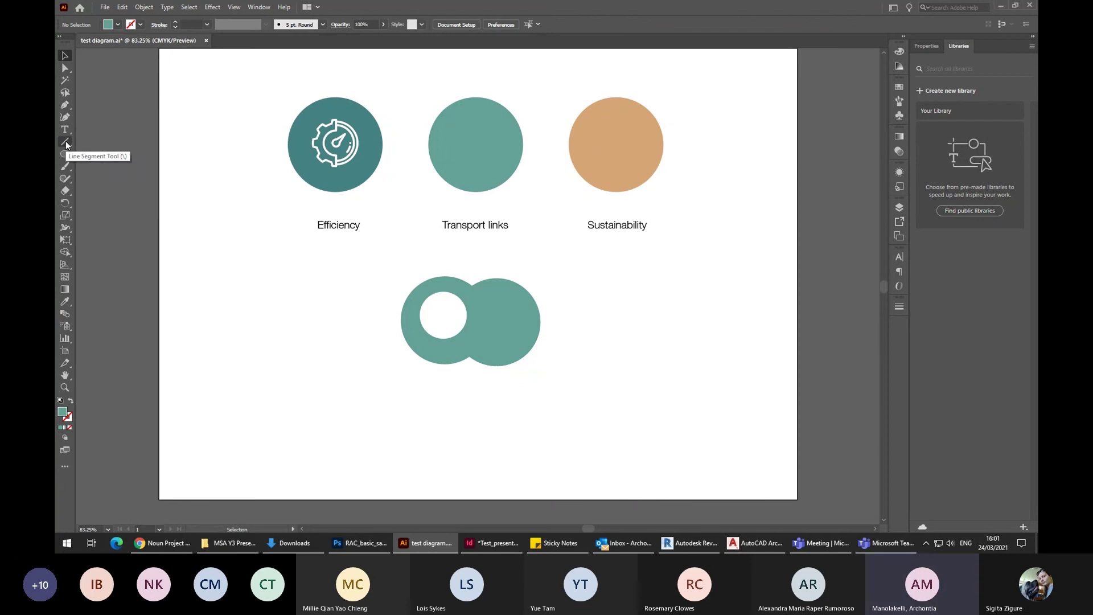
Draw a closed, curved freeform shape about 137 by 64 mm beneath the merged teal shape with the Pen tool.
click(65, 118)
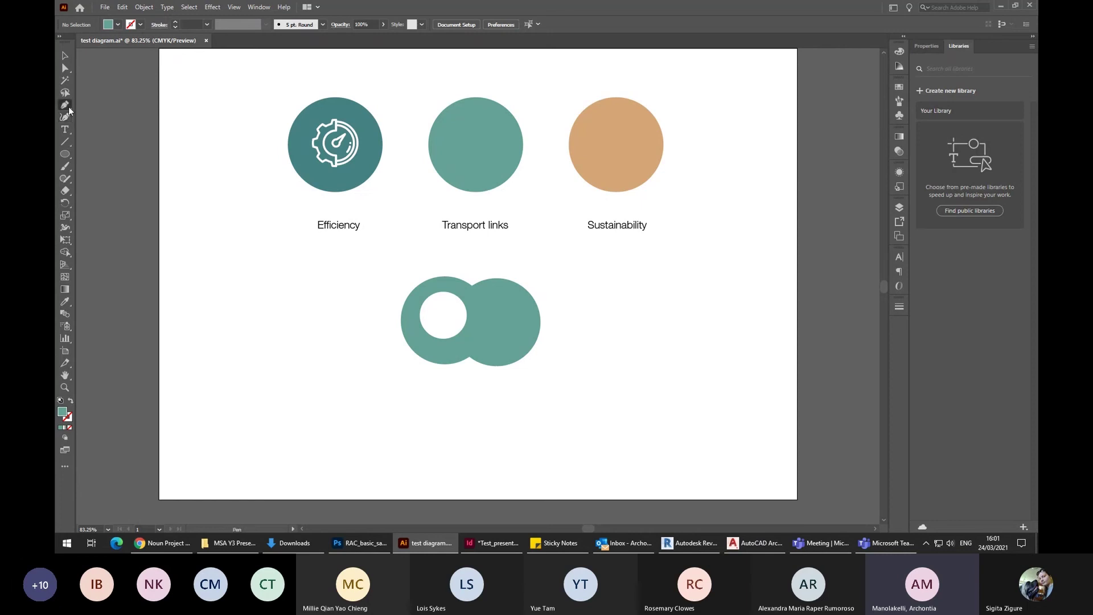
drag(64, 105, 123, 108)
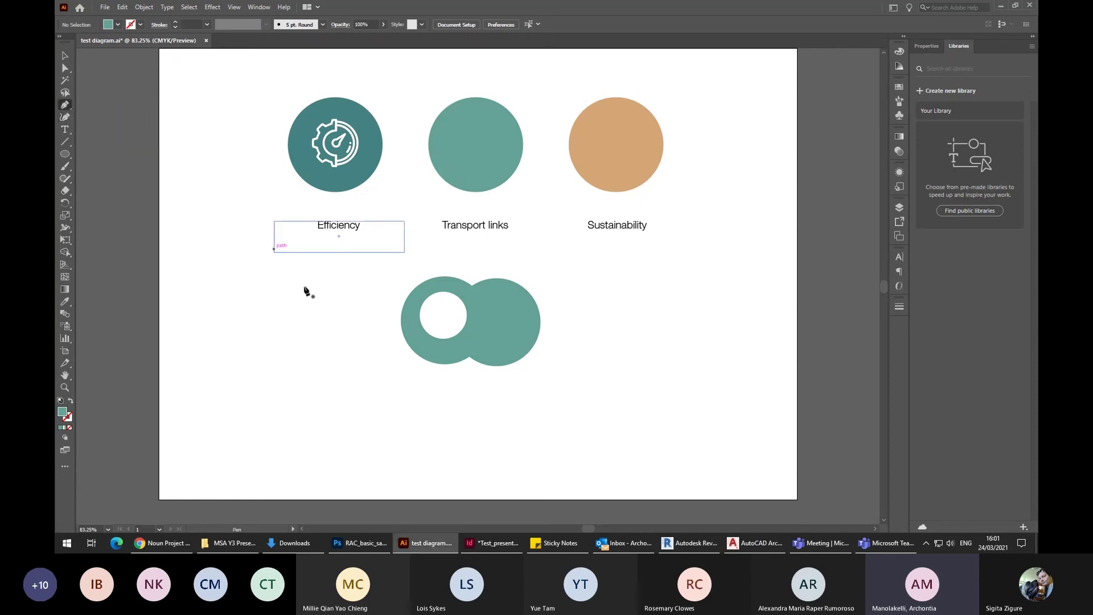
drag(263, 352, 344, 356)
drag(360, 393, 394, 405)
drag(478, 395, 559, 417)
drag(357, 464, 324, 441)
click(257, 357)
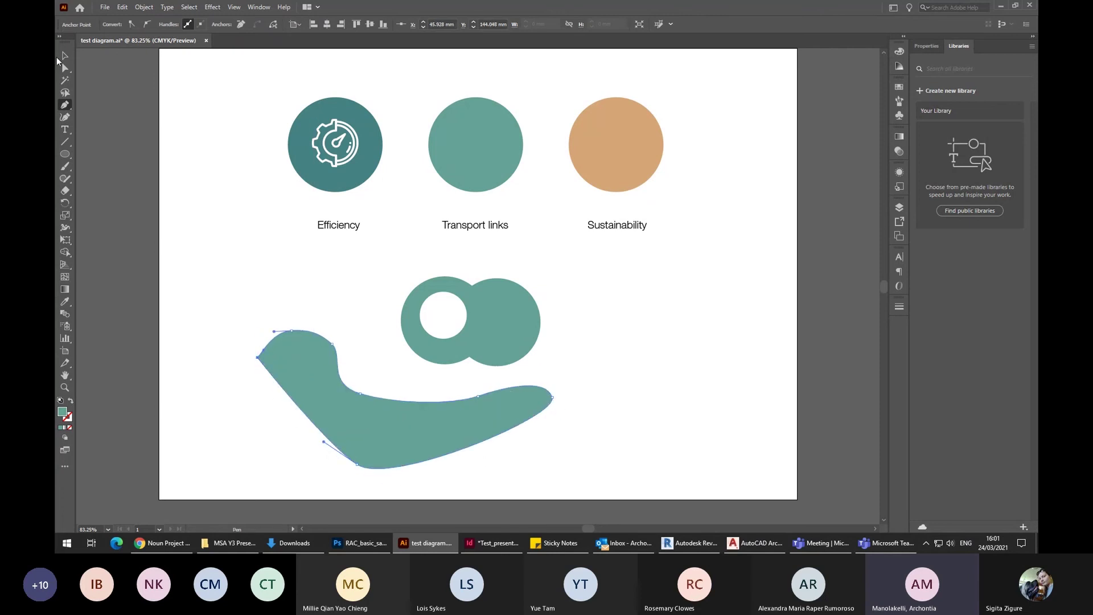
Narrow the curved freeform shape a little and move it slightly left and down, leaving it deselected.
click(59, 57)
click(346, 380)
click(358, 409)
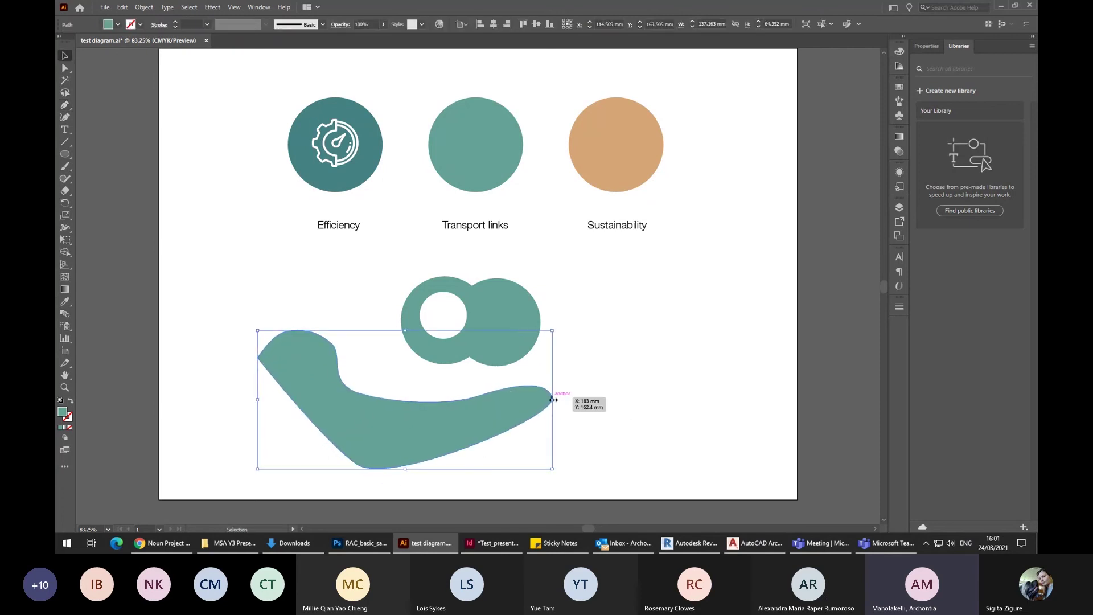
drag(552, 400, 518, 393)
drag(438, 419, 410, 430)
click(746, 395)
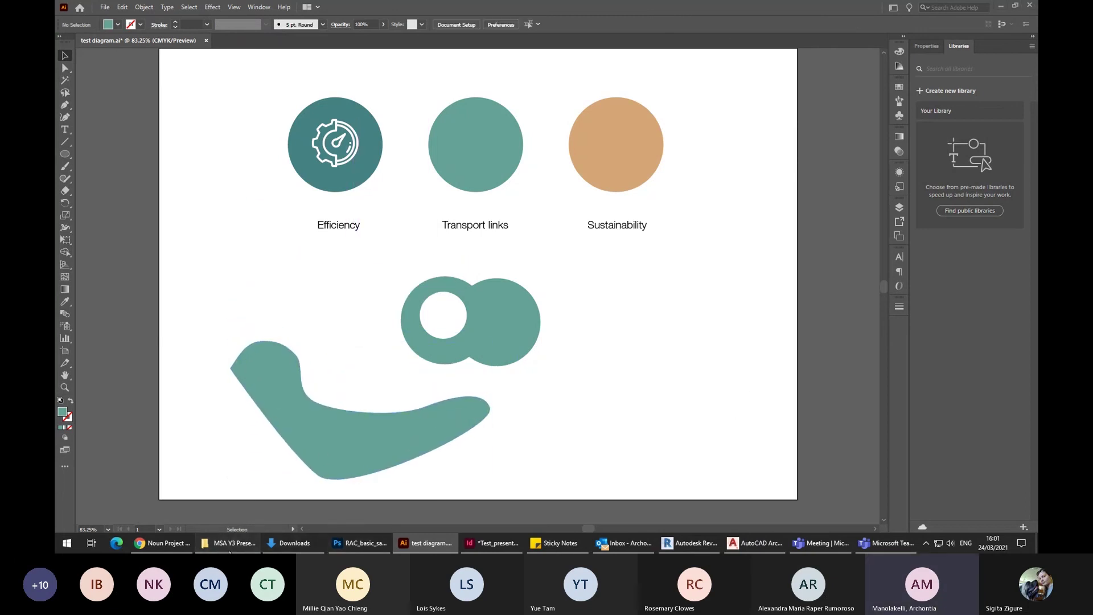
Switch to the MSA Y3 Presentation folder in File Explorer and examine the example diagram image w57_big_plusmood_diagram.jpg.
click(225, 543)
scroll(762, 353, down, 10)
scroll(750, 321, up, 4)
scroll(749, 321, down, 4)
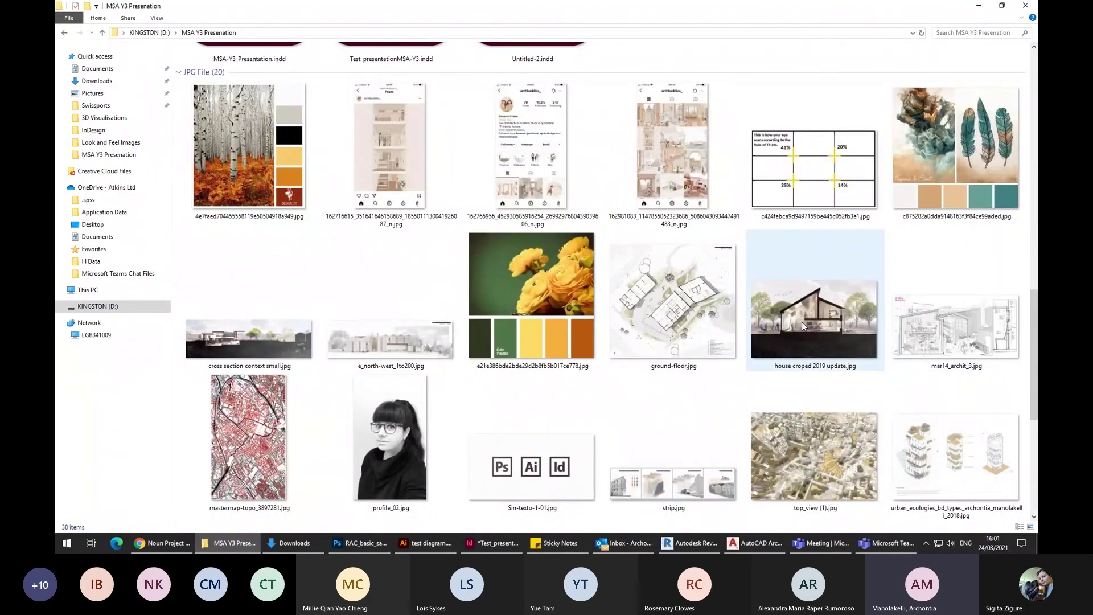
scroll(803, 325, down, 4)
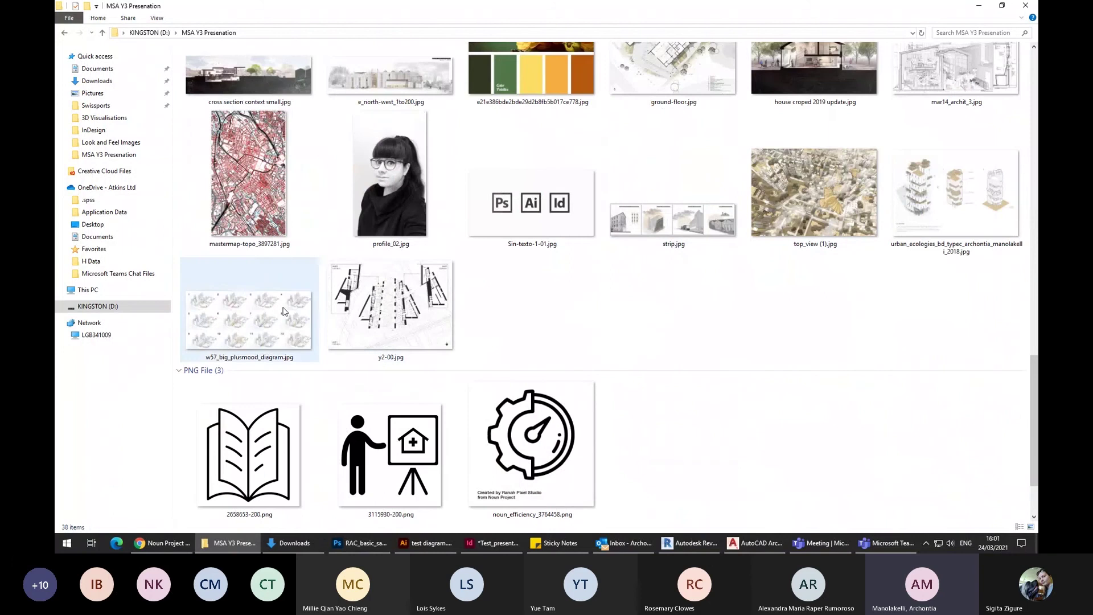
double_click(251, 321)
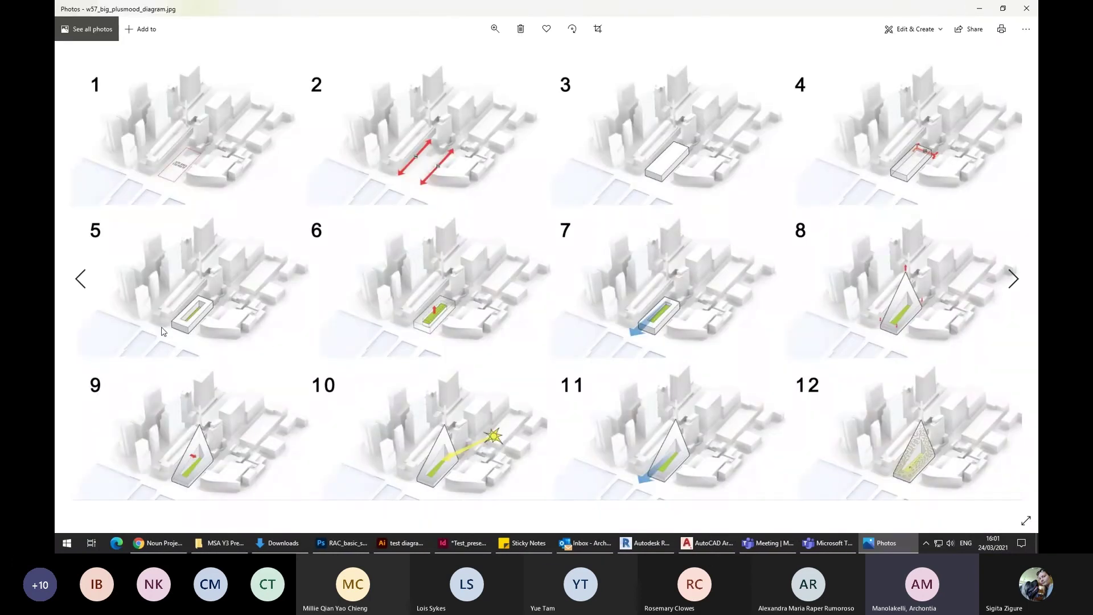
click(1021, 14)
click(803, 291)
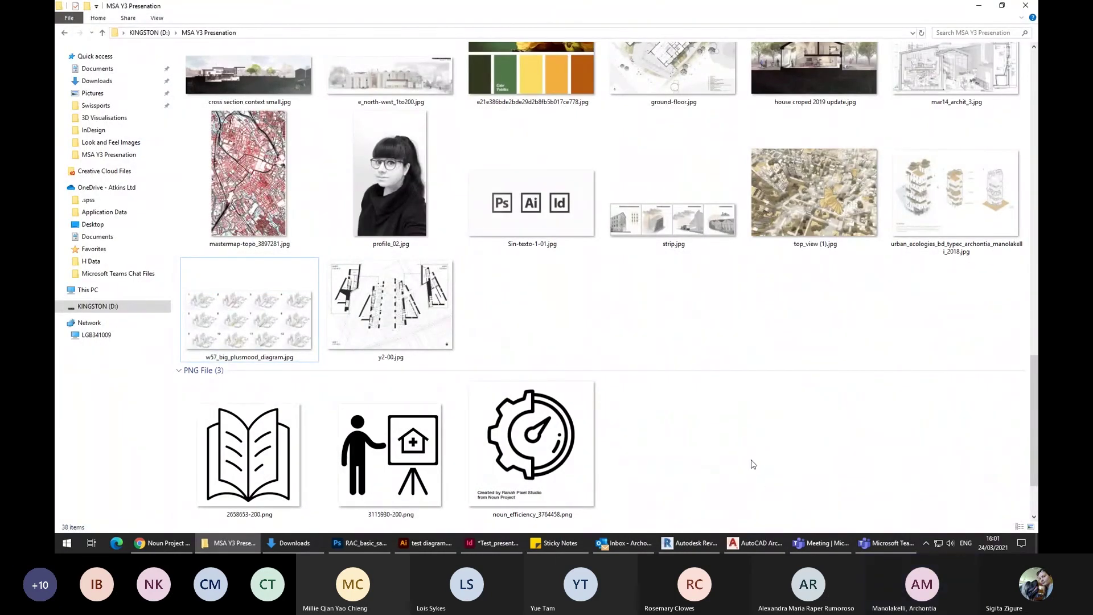
Switch to Revit, review the A101 - Site Plan sheet, and open the Level 1 floor plan to examine it.
click(689, 543)
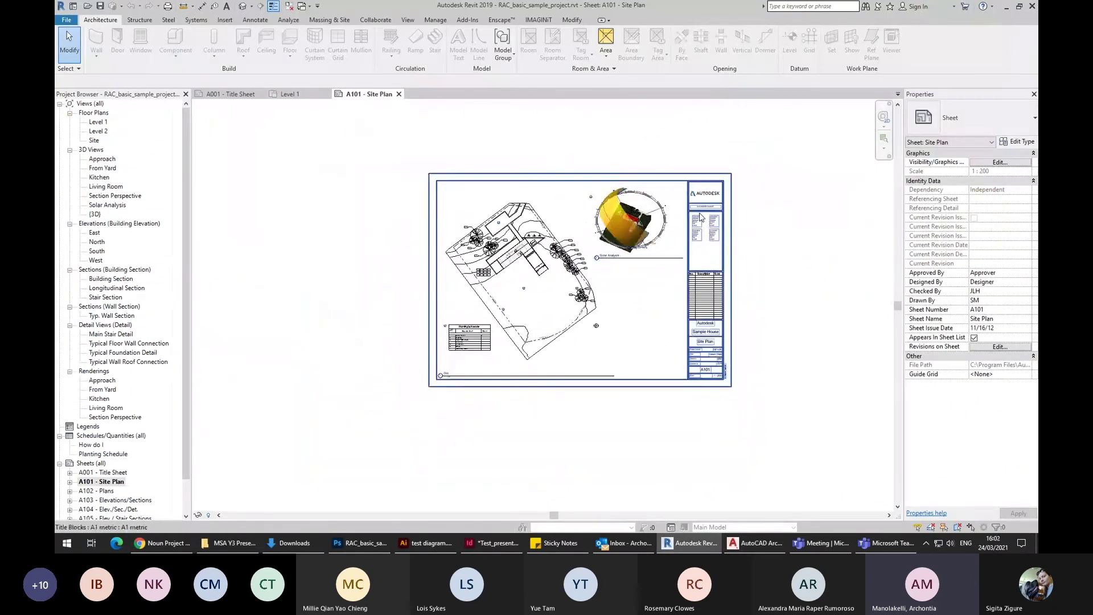
scroll(806, 266, up, 2)
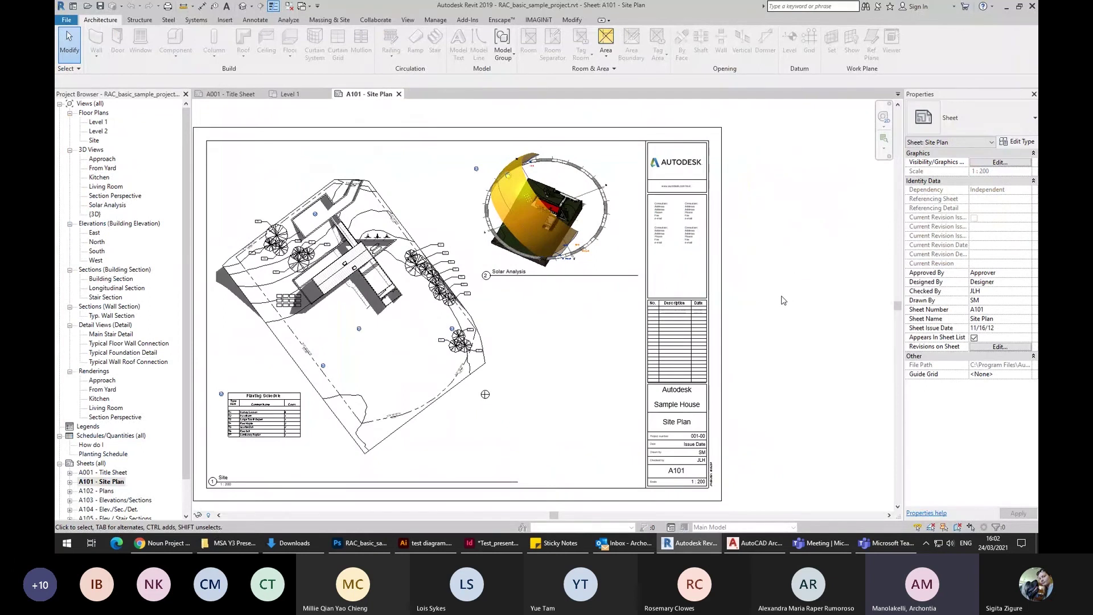
scroll(787, 293, down, 2)
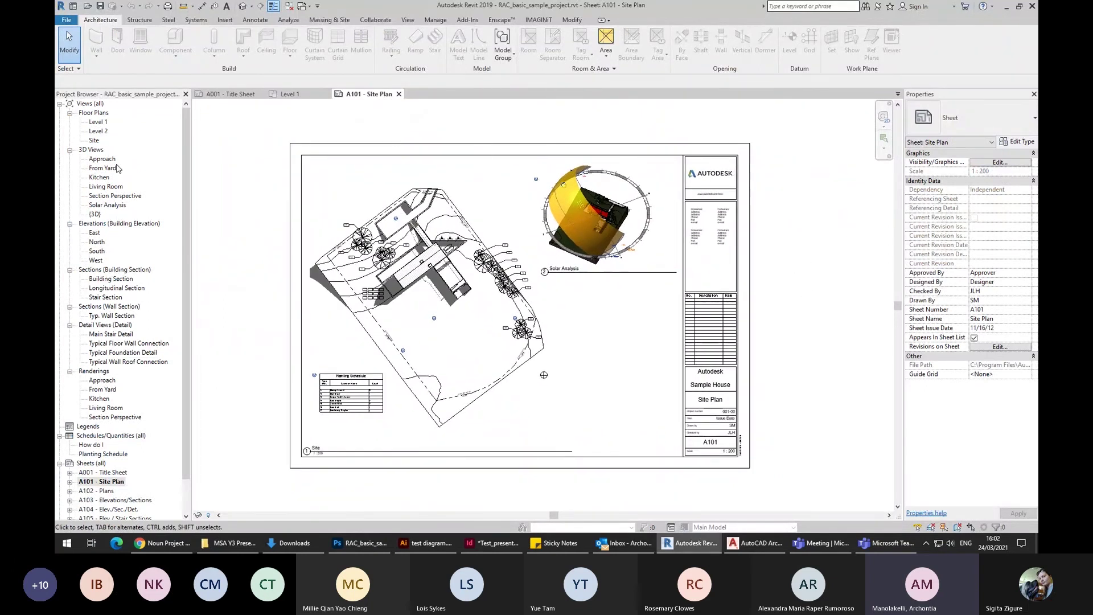
double_click(98, 122)
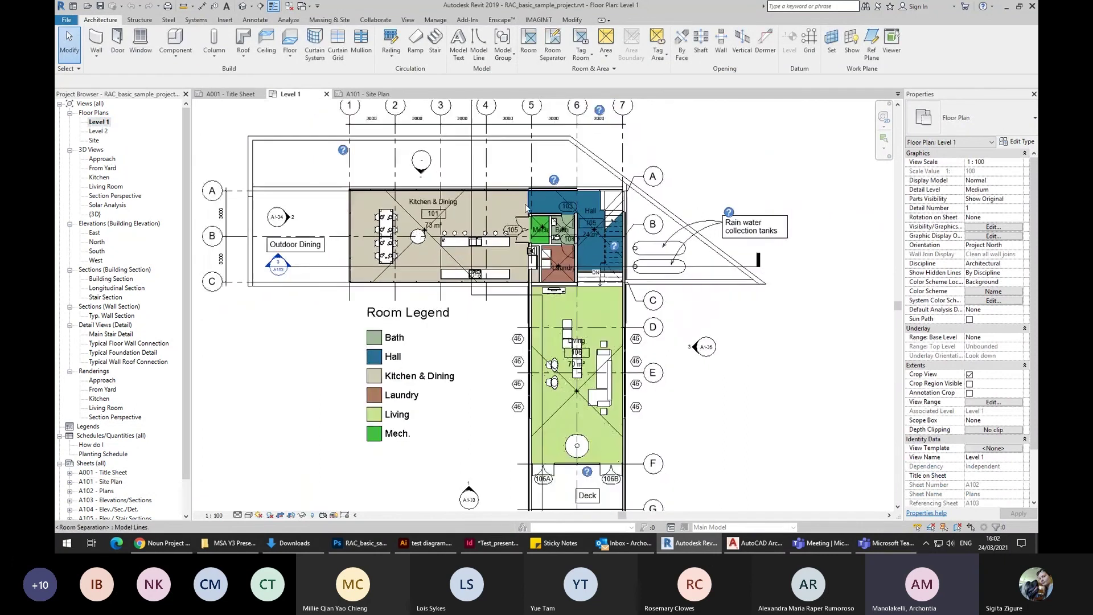
scroll(525, 204, down, 2)
scroll(695, 257, up, 2)
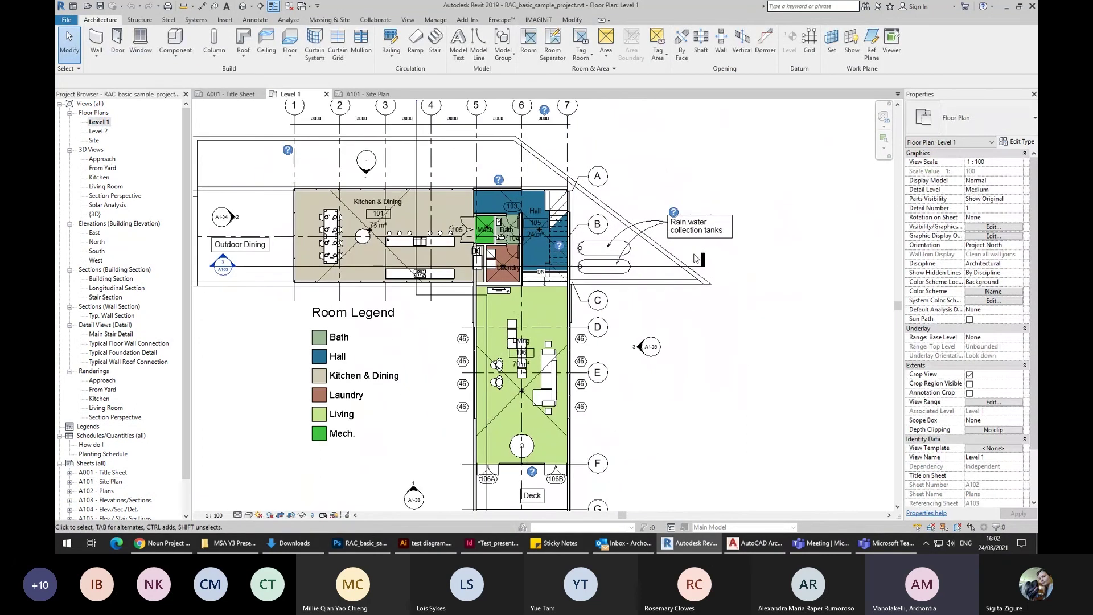
scroll(695, 257, down, 2)
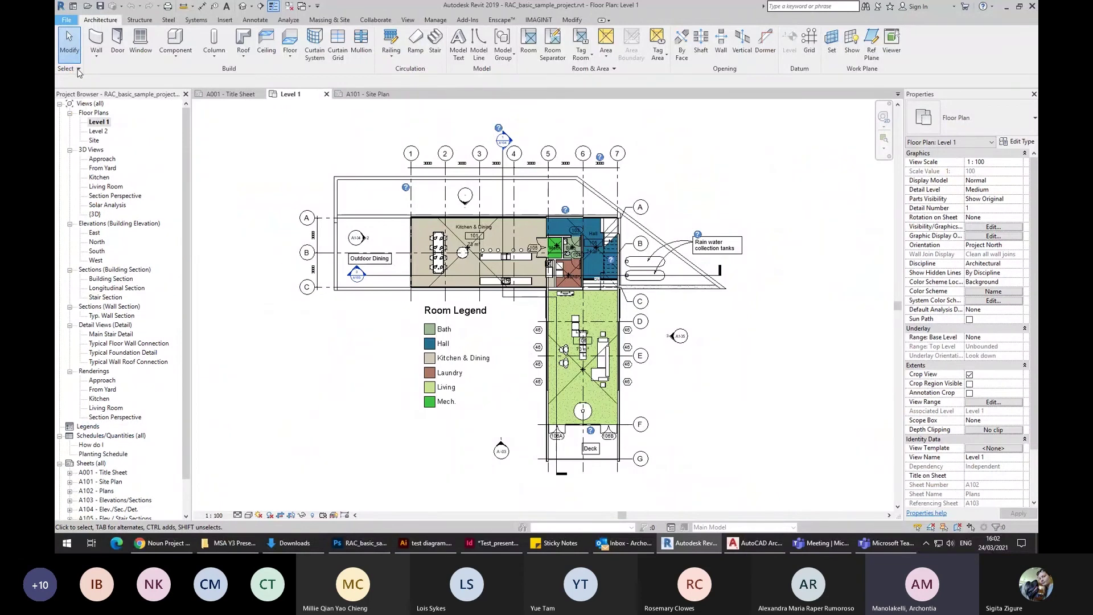
Check the print setup for the Level 1 floor plan, preview its printout, and close the preview.
click(66, 19)
click(103, 200)
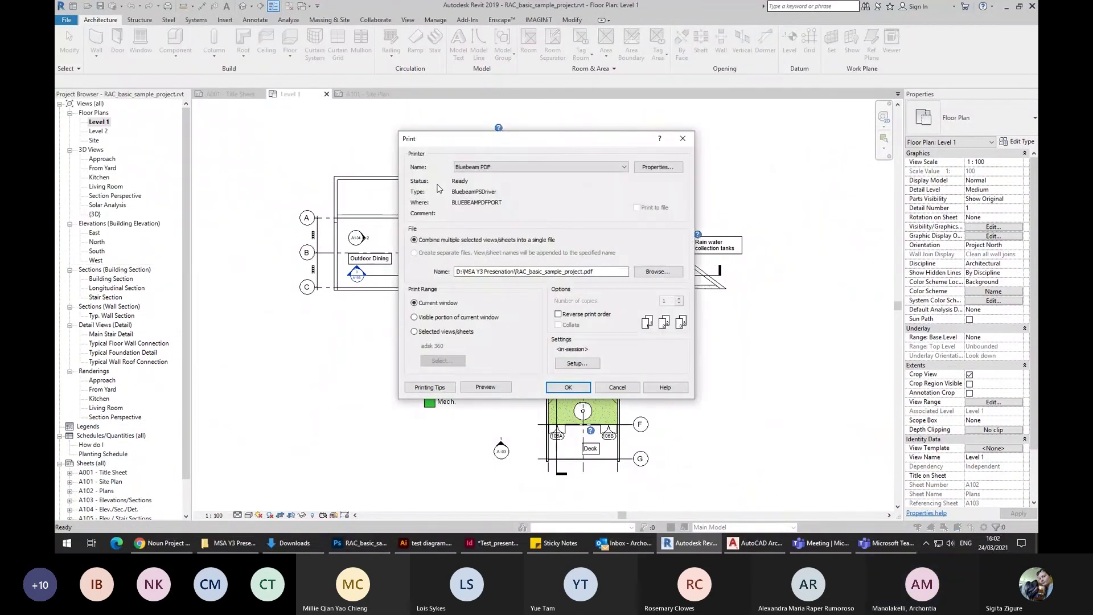
click(586, 363)
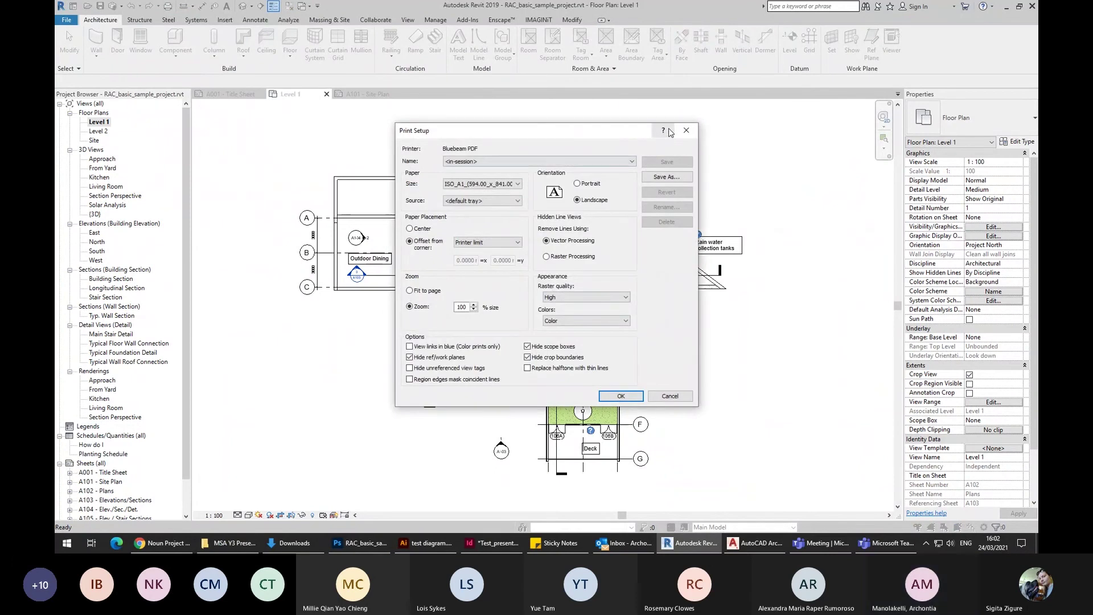
click(685, 130)
click(485, 388)
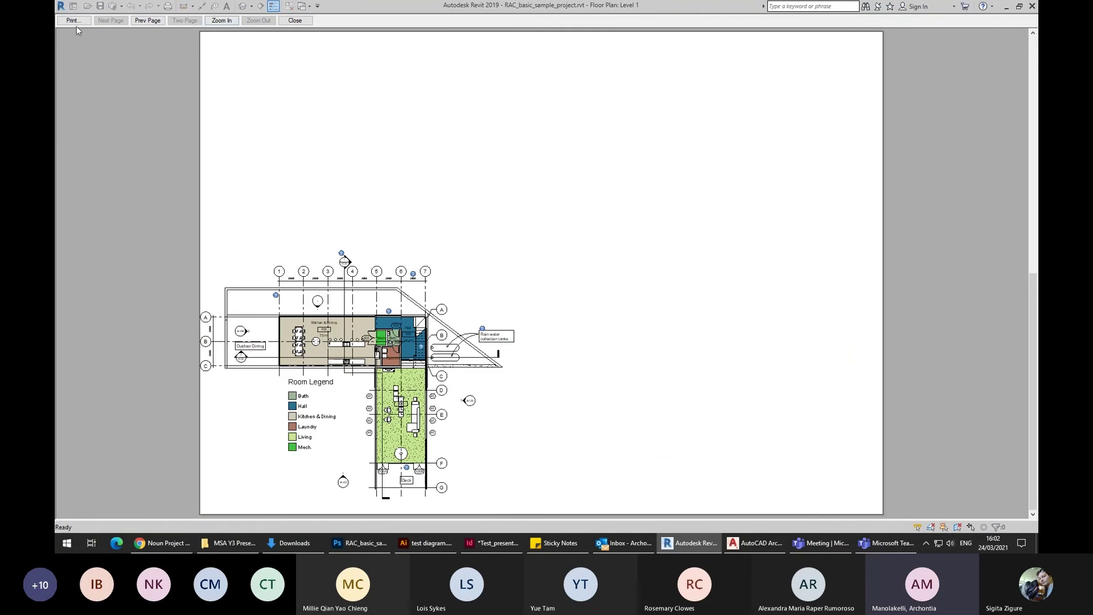
click(295, 19)
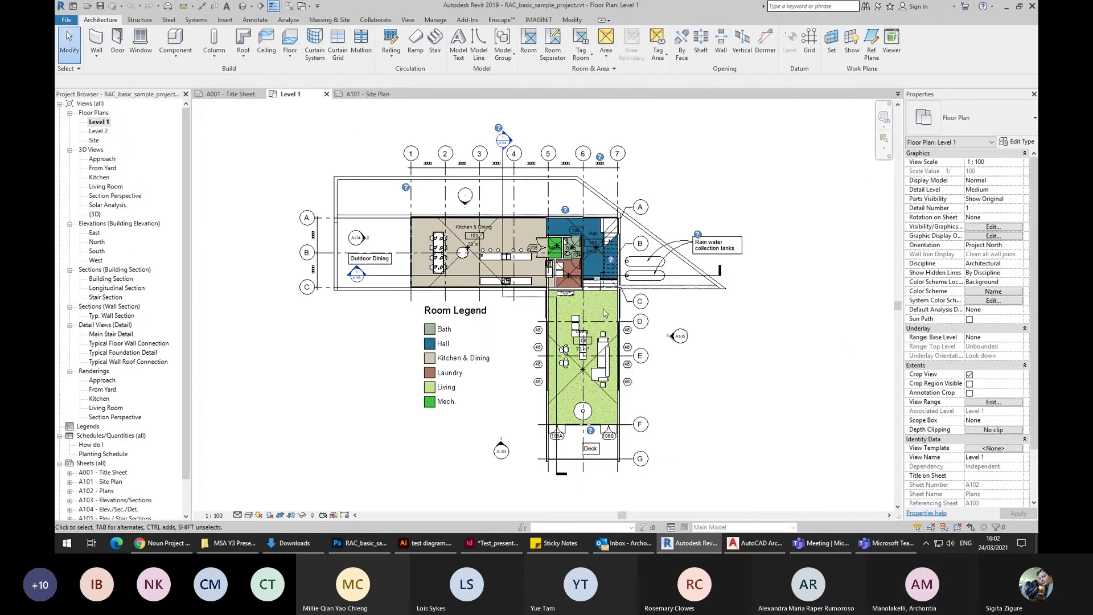
Open the A102 - Plans sheet, inspect its title block and plans, and fit the whole sheet in view.
scroll(470, 326, down, 1)
scroll(84, 422, down, 2)
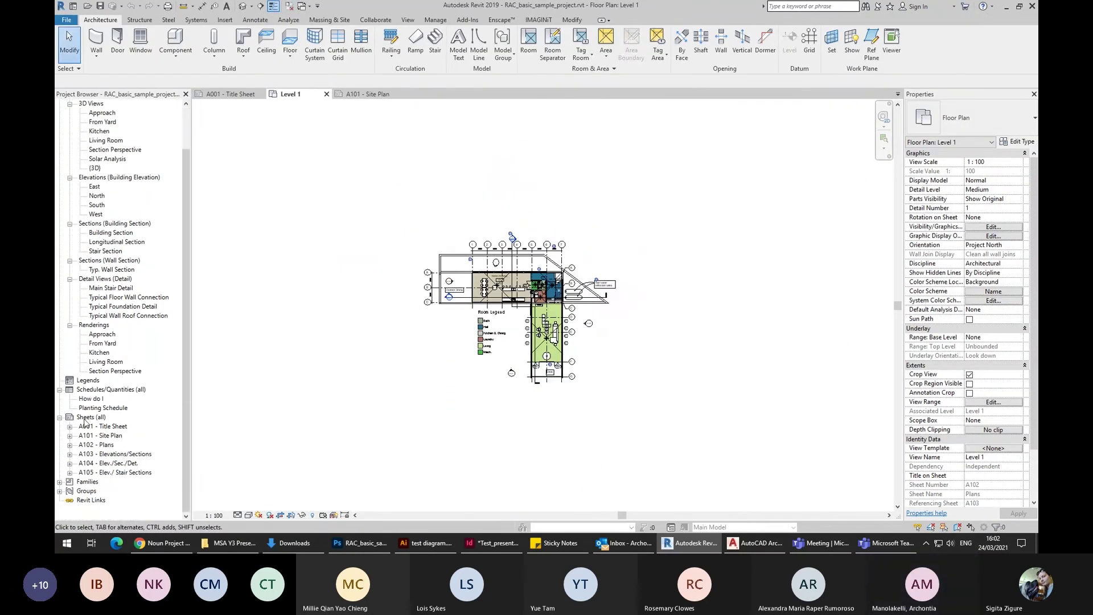
double_click(107, 444)
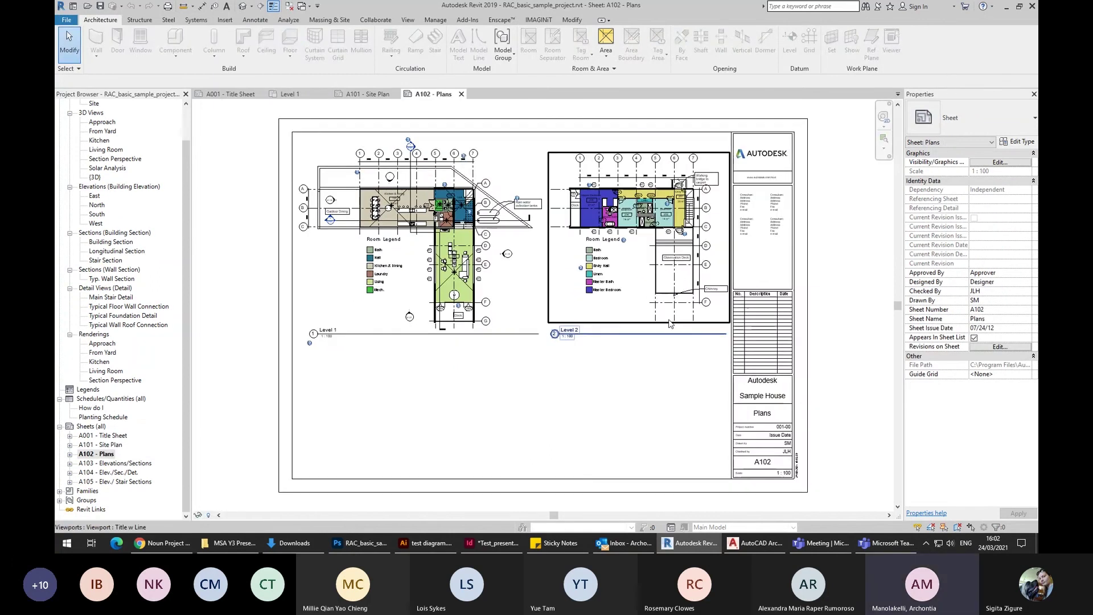
scroll(818, 485, up, 3)
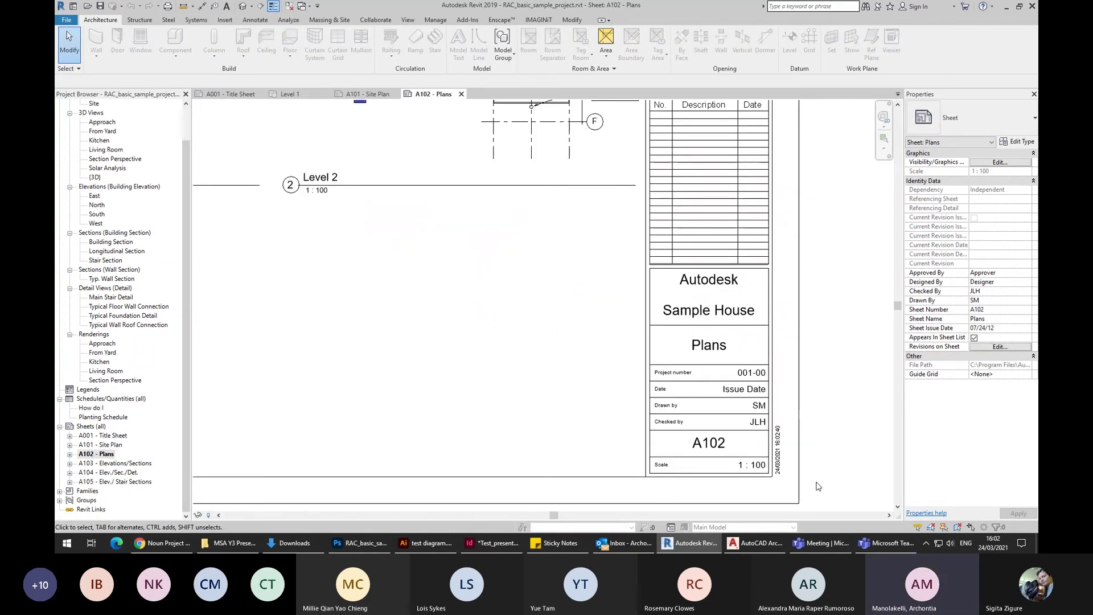
scroll(585, 378, down, 3)
drag(586, 383, 670, 411)
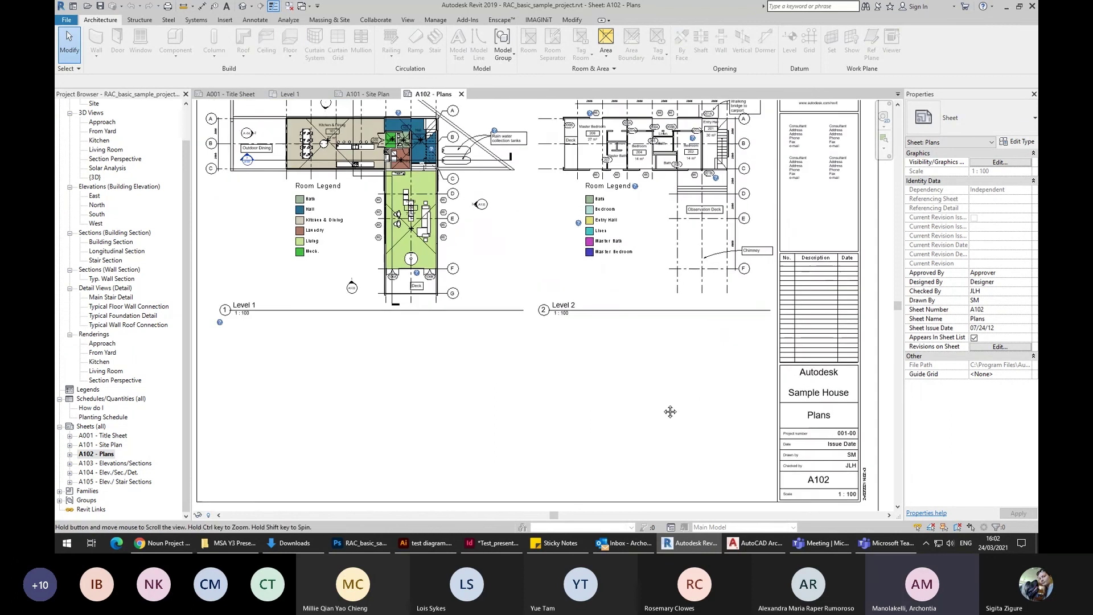
key(z)
key(f)
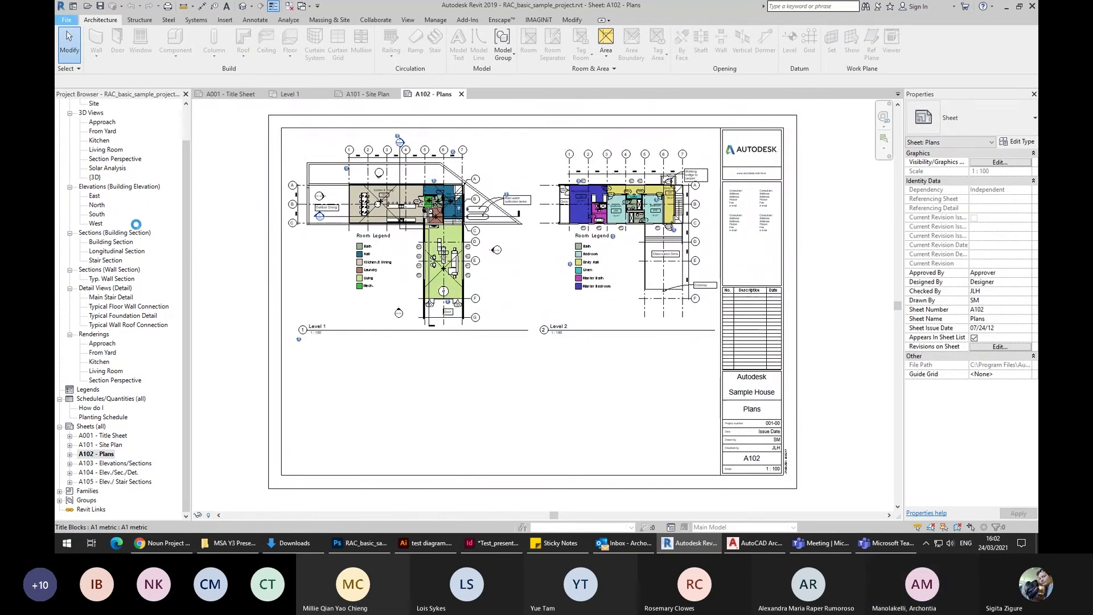
Print the A102 - Plans sheet to Bluebeam PDF, accepting the A1 landscape setup at 100% zoom and previewing the output.
key(alt+f)
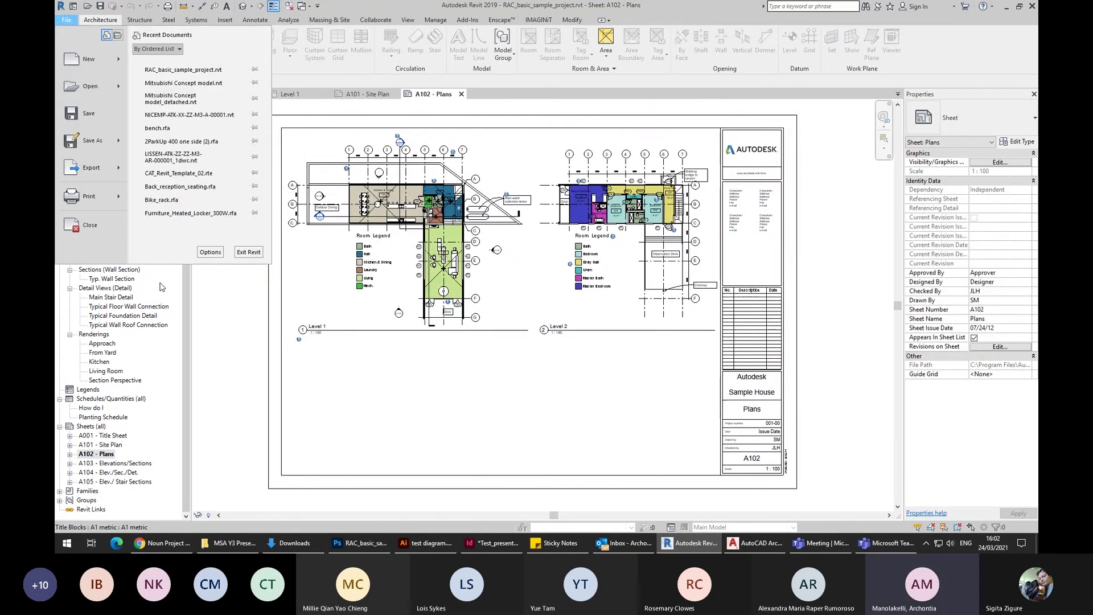
click(89, 194)
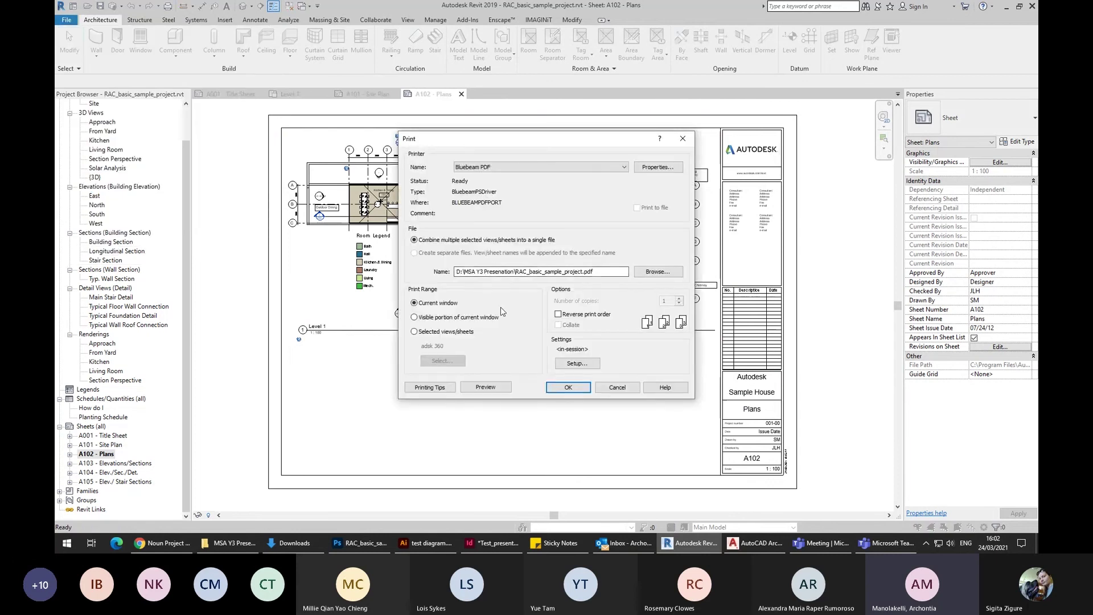
click(583, 365)
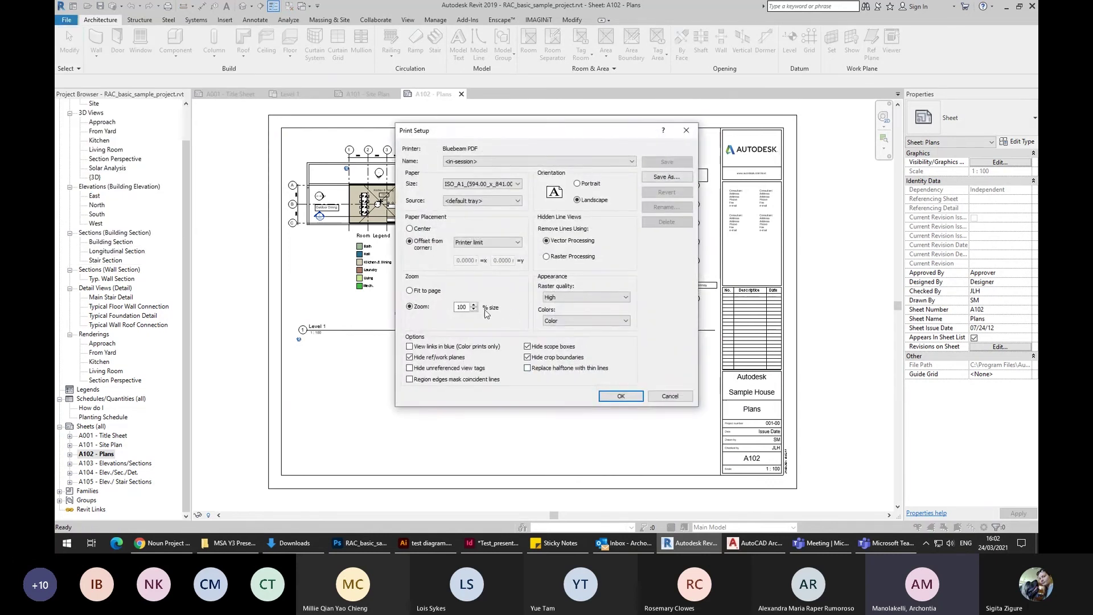
click(621, 396)
click(485, 387)
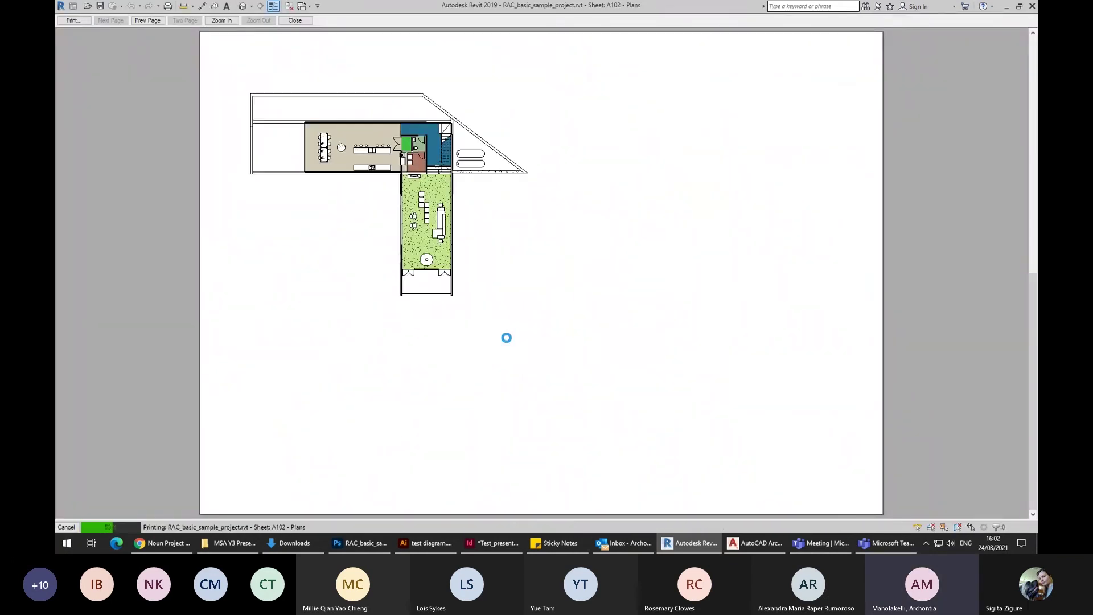
click(74, 19)
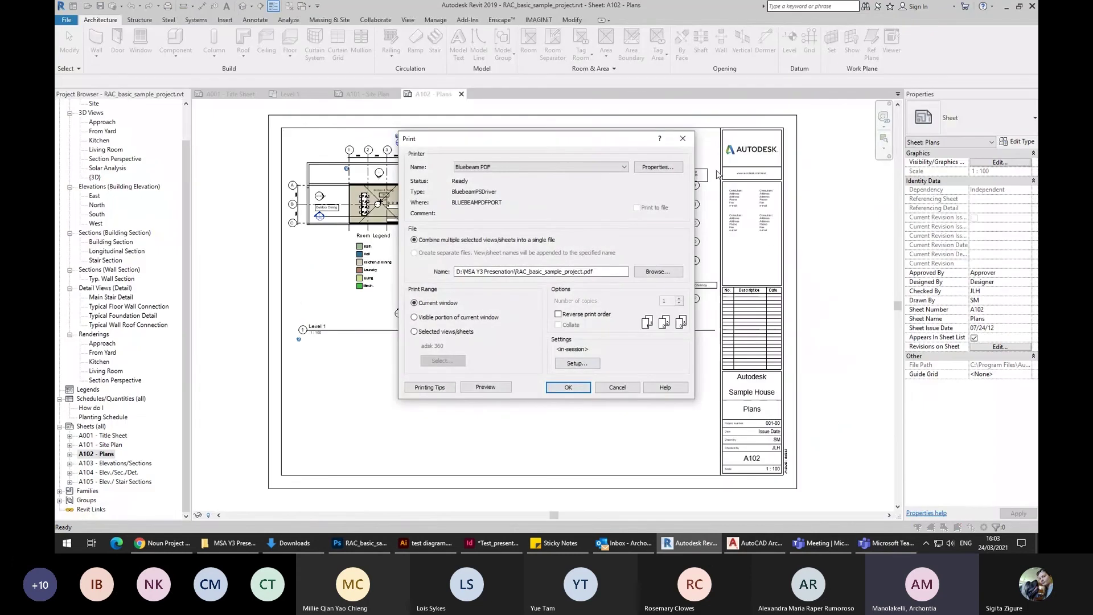
click(570, 387)
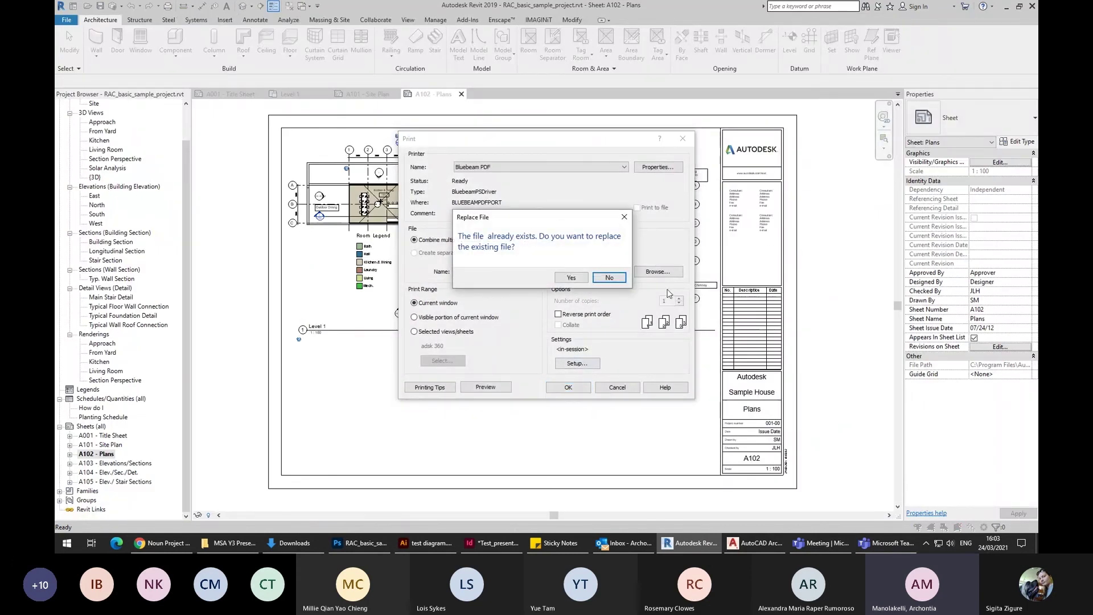
Print the A102 Plans sheet to PDF as RAC_basic_sample_project.pdf in the MSA Y3 Presenation folder, overwriting the existing file.
click(606, 279)
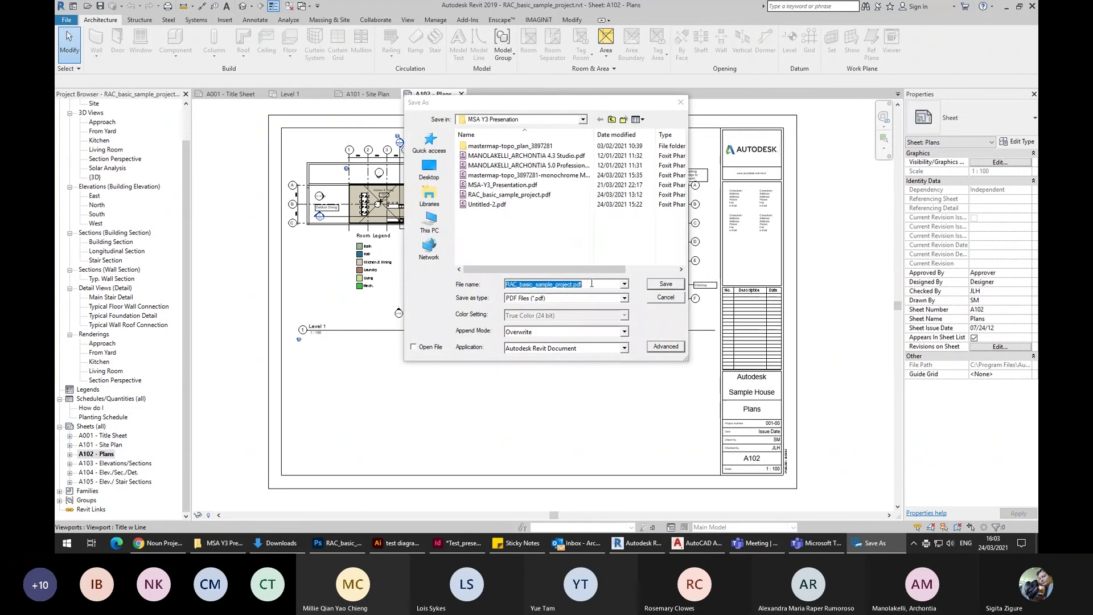
click(665, 284)
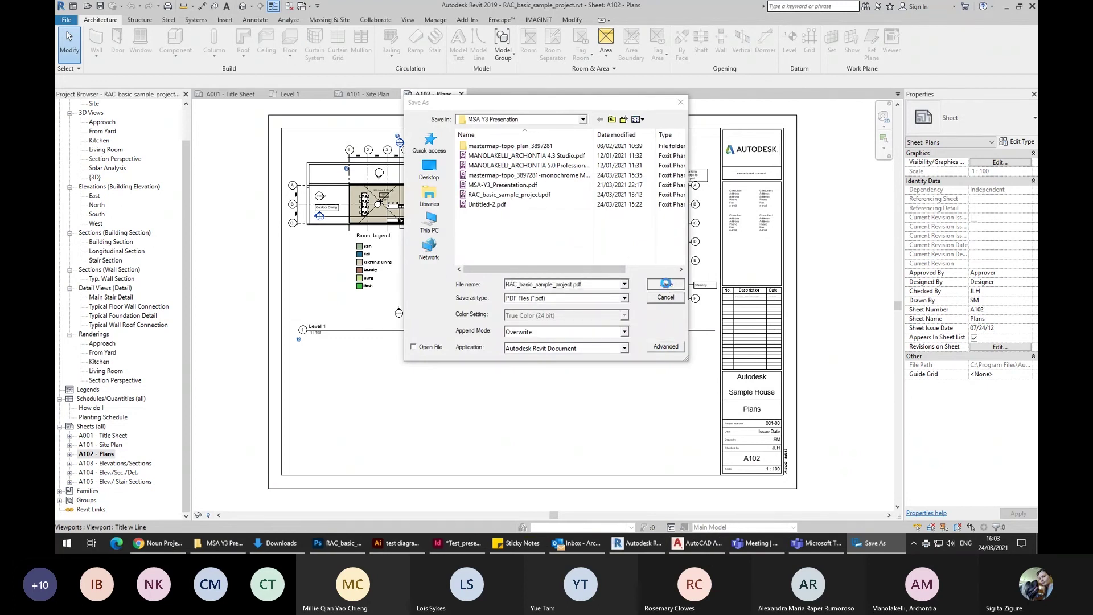
click(571, 271)
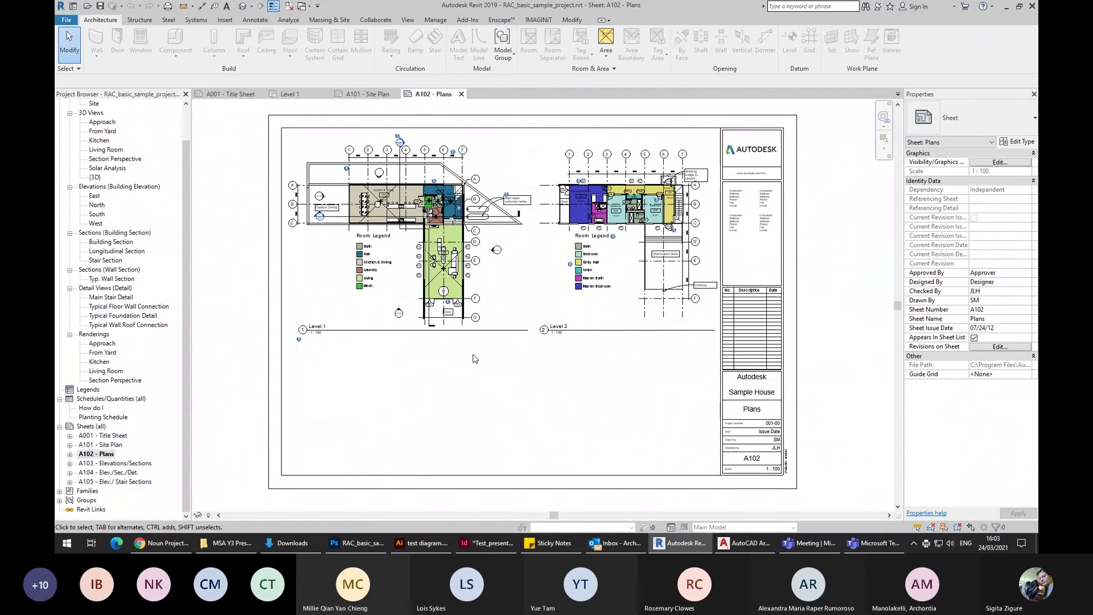
Open RAC_basic_sample_project.pdf from the MSA Y3 Presenation folder in Illustrator.
click(239, 543)
scroll(747, 403, down, 10)
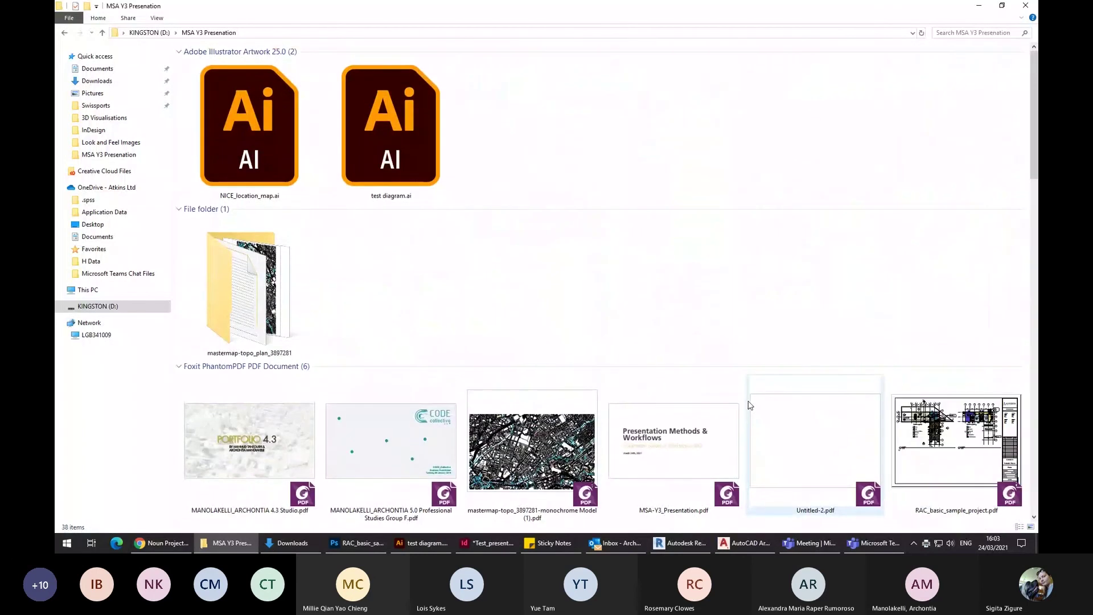
click(962, 334)
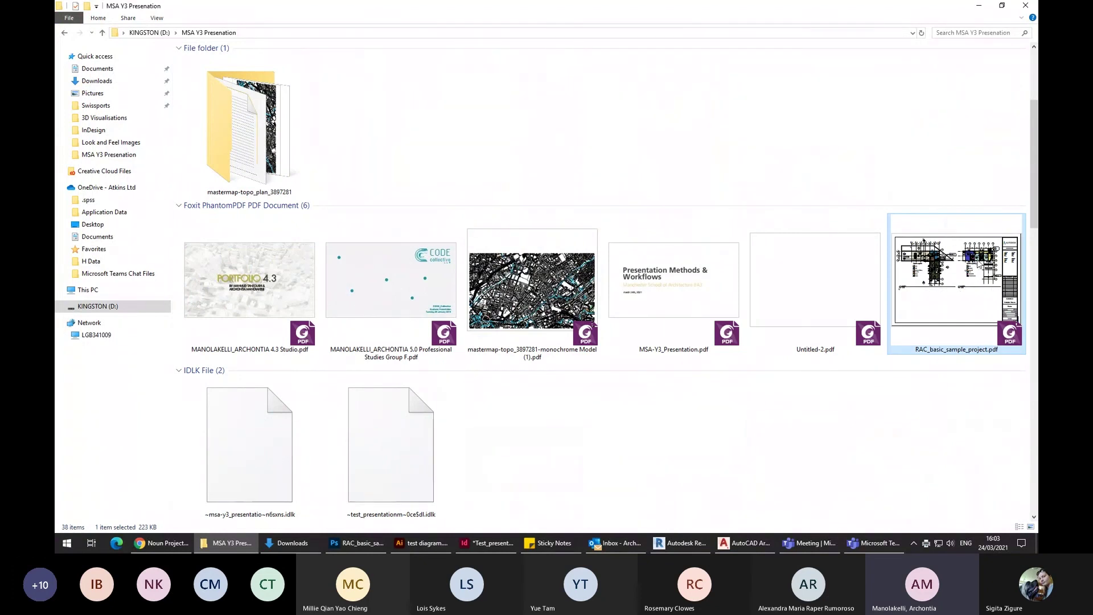
click(423, 543)
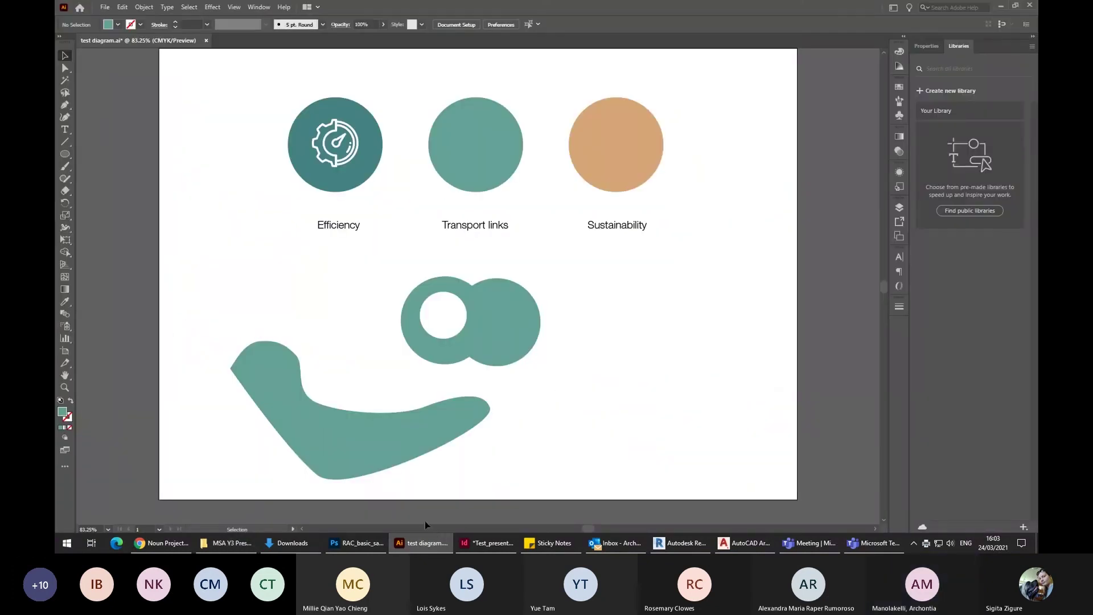
click(441, 549)
drag(441, 551, 357, 45)
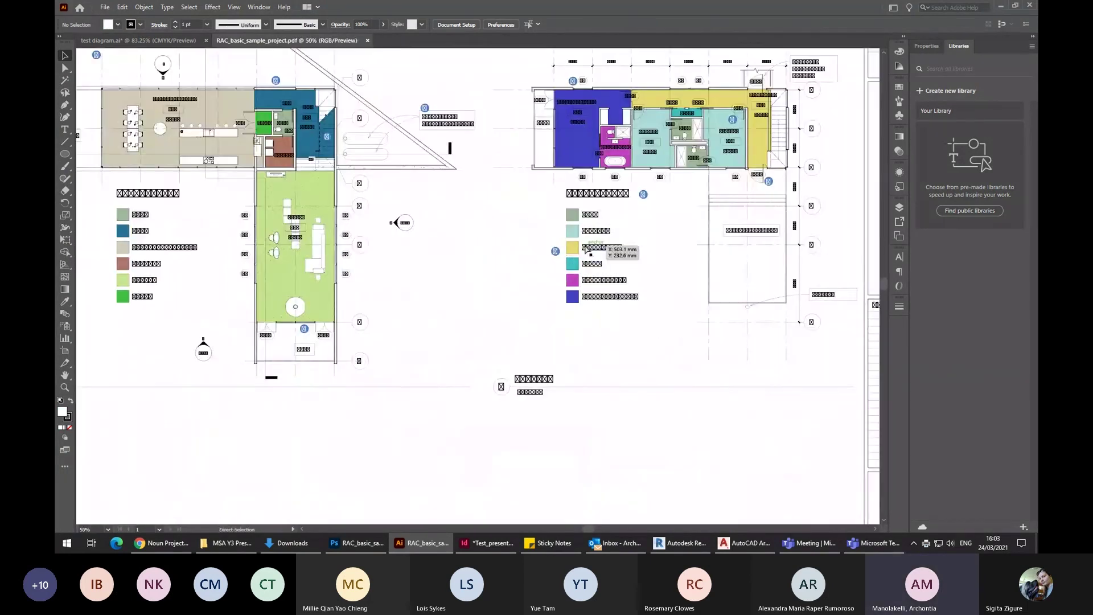
Examine how the Level 1 plan is built by selecting individual wall lines and the beige kitchen and dining fill.
scroll(456, 230, up, 3)
scroll(455, 230, left, 5)
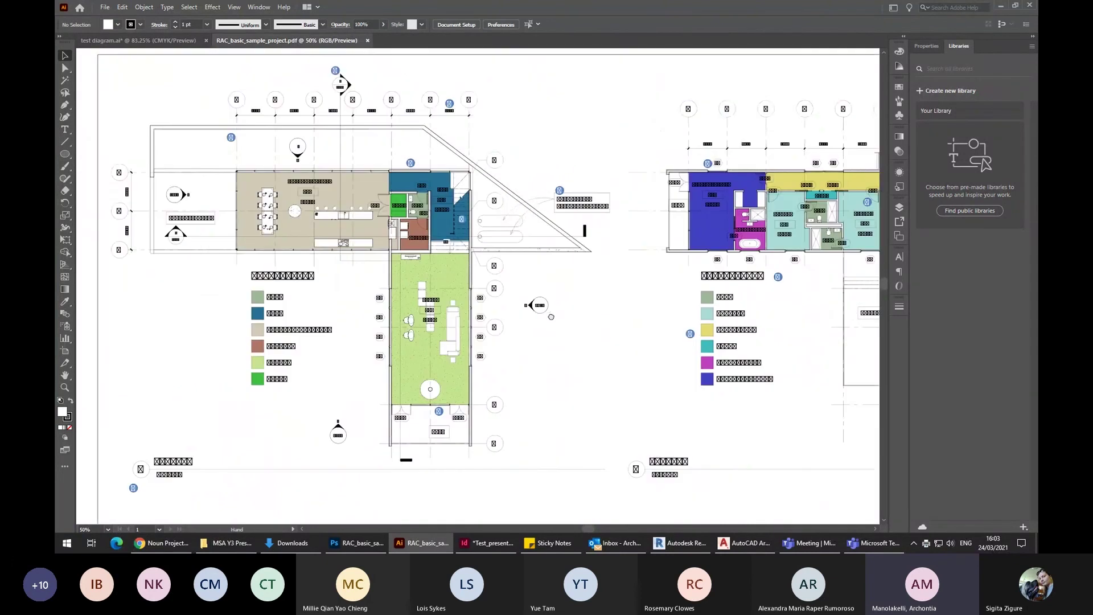
click(434, 146)
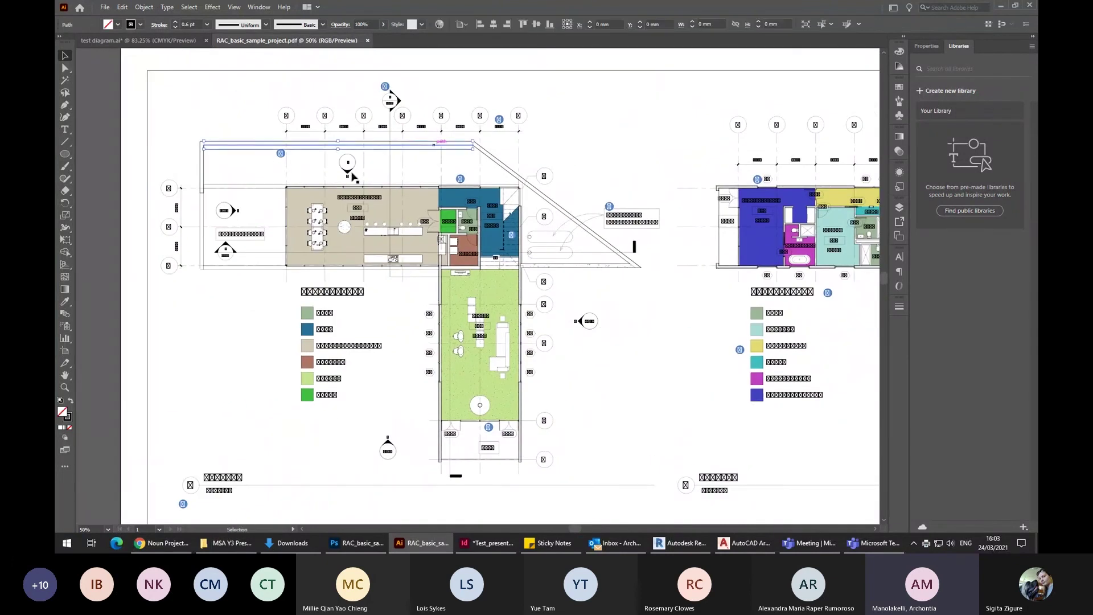
click(429, 209)
click(430, 211)
key(ctrl+=)
key(ctrl+=)
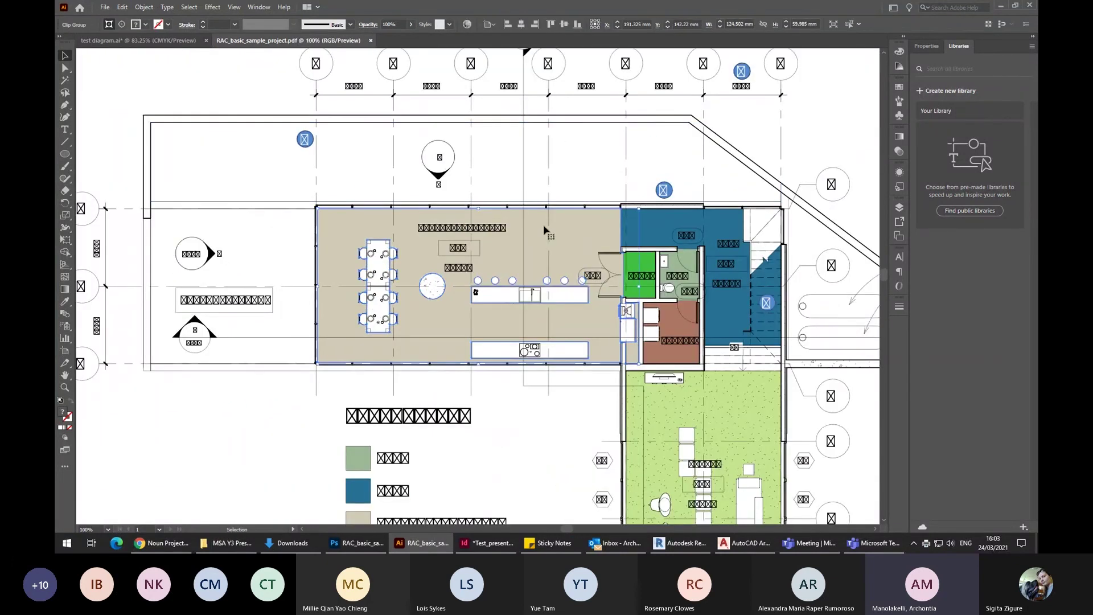
click(244, 254)
click(265, 201)
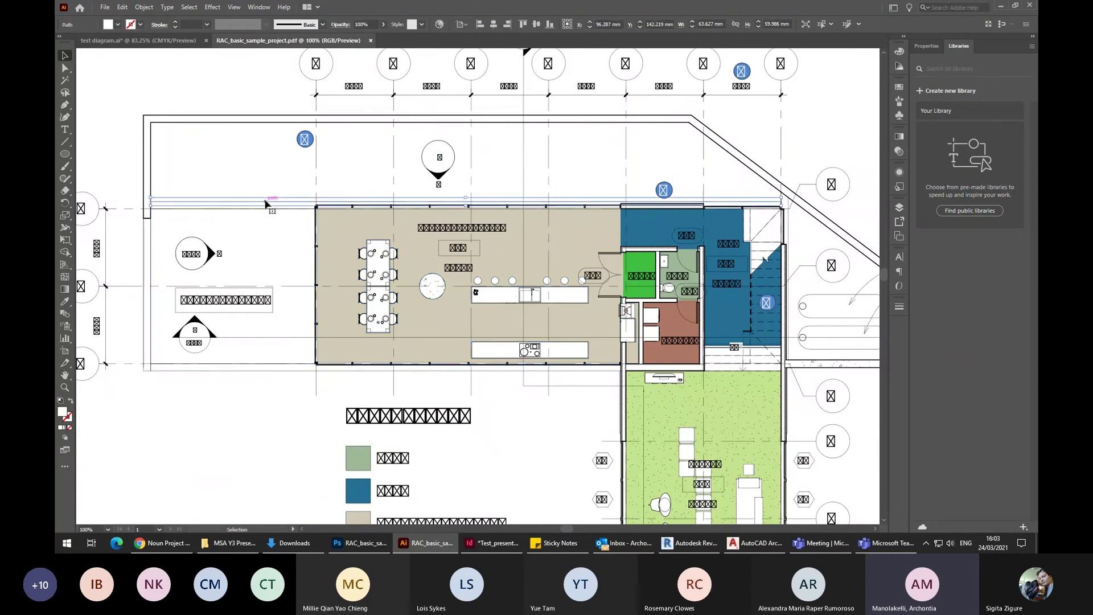
click(556, 218)
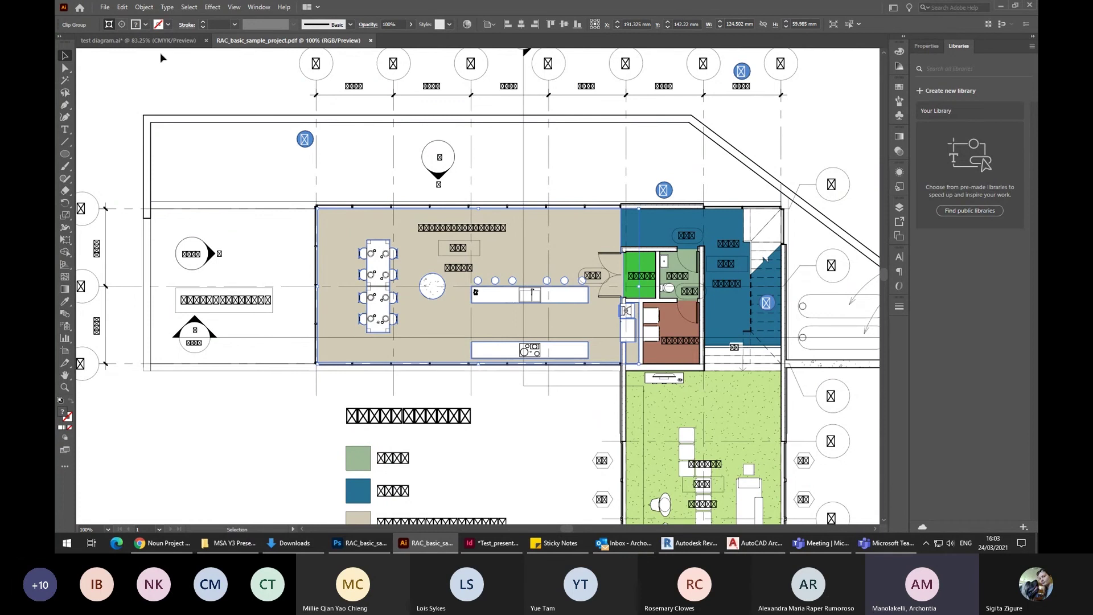
Copy the five-swatch colour palette from test diagram.ai into the plan document and place it in the blank area above Level 1's diagonal wall.
click(152, 39)
key(ctrl+minus)
key(ctrl+minus)
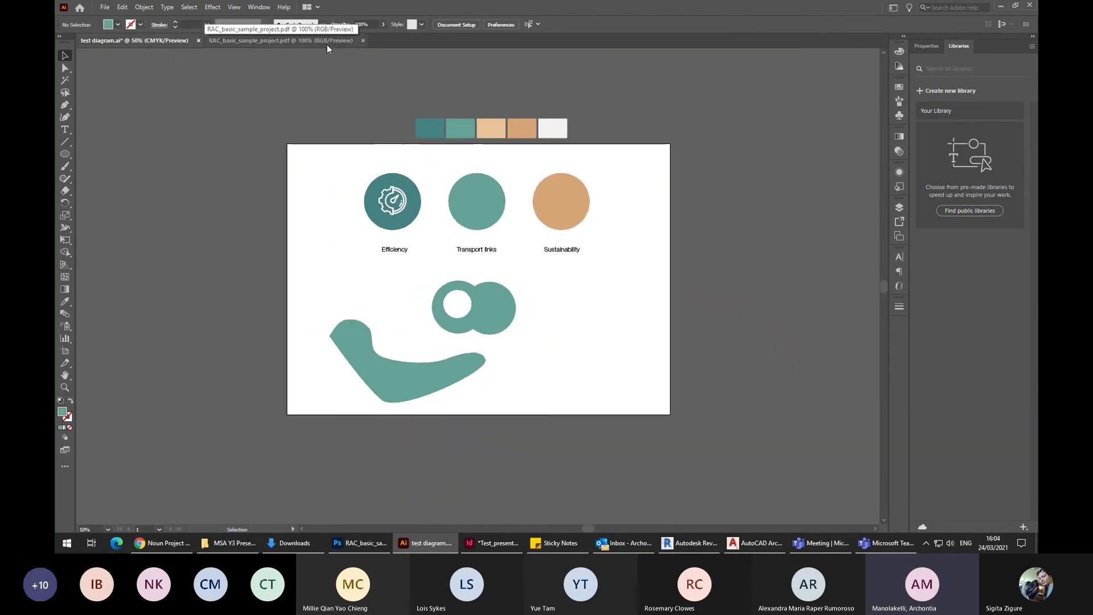
mouse_move(575, 153)
mouse_down()
mouse_move(564, 138)
mouse_move(298, 40)
mouse_move(427, 85)
mouse_move(683, 131)
mouse_move(746, 170)
mouse_up()
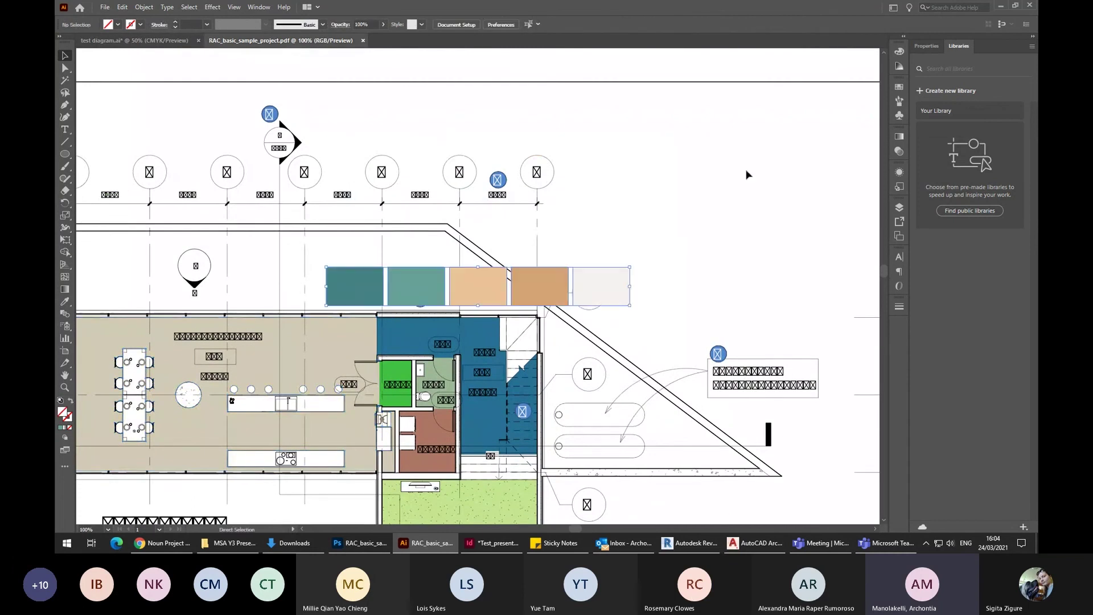
drag(544, 291, 785, 125)
Recolour the blue hall area on Level 1 with the palette's dark teal using the Eyedropper.
click(480, 341)
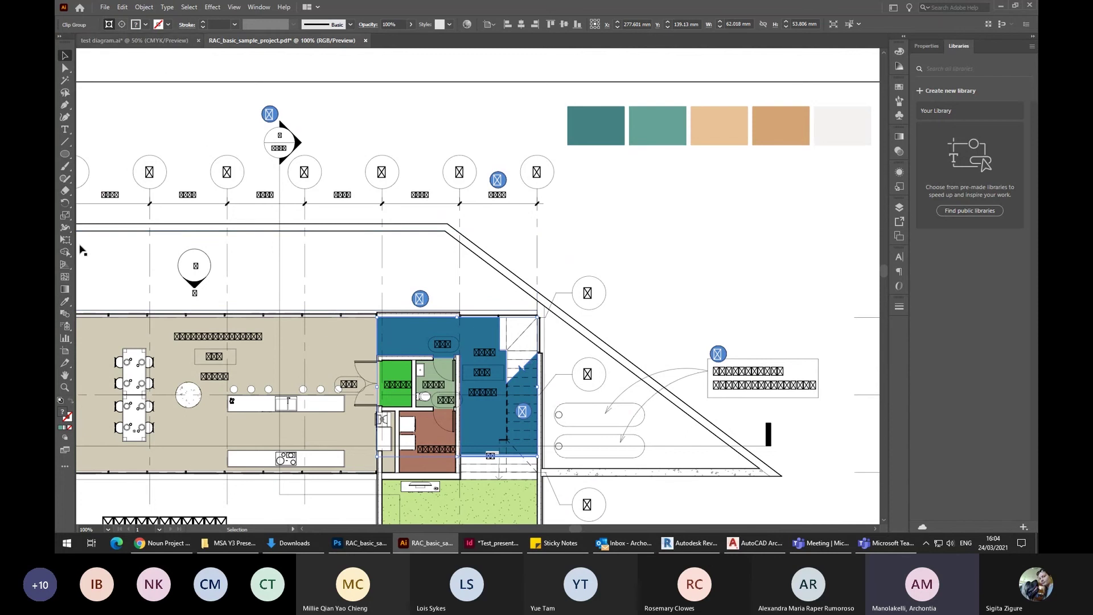
click(65, 302)
click(595, 134)
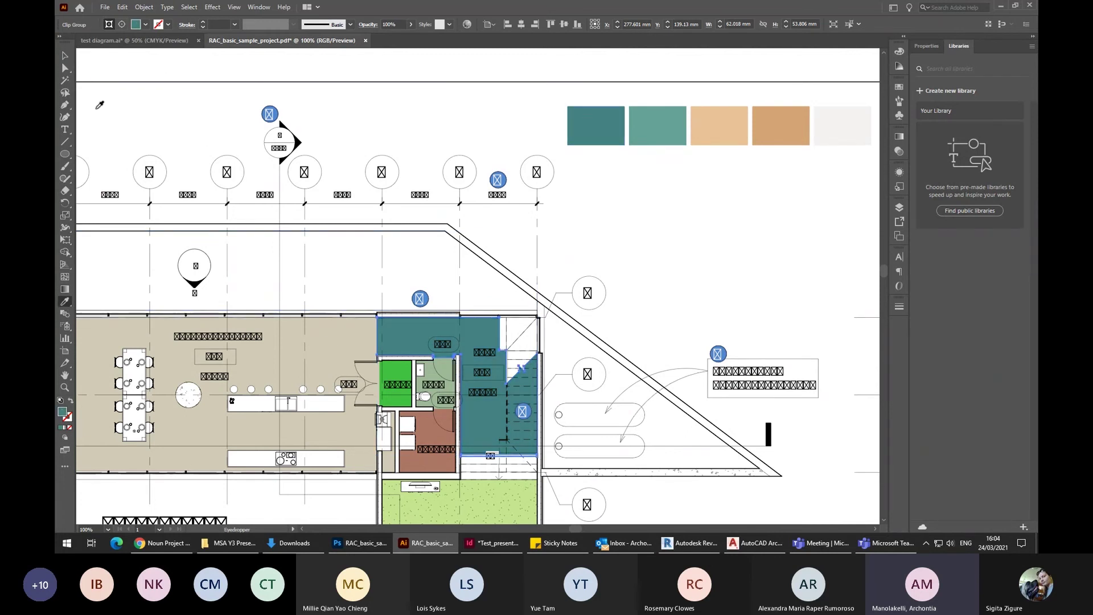
Recolour the beige kitchen and dining area on Level 1 with the palette's lighter teal using the Eyedropper.
click(65, 55)
click(373, 367)
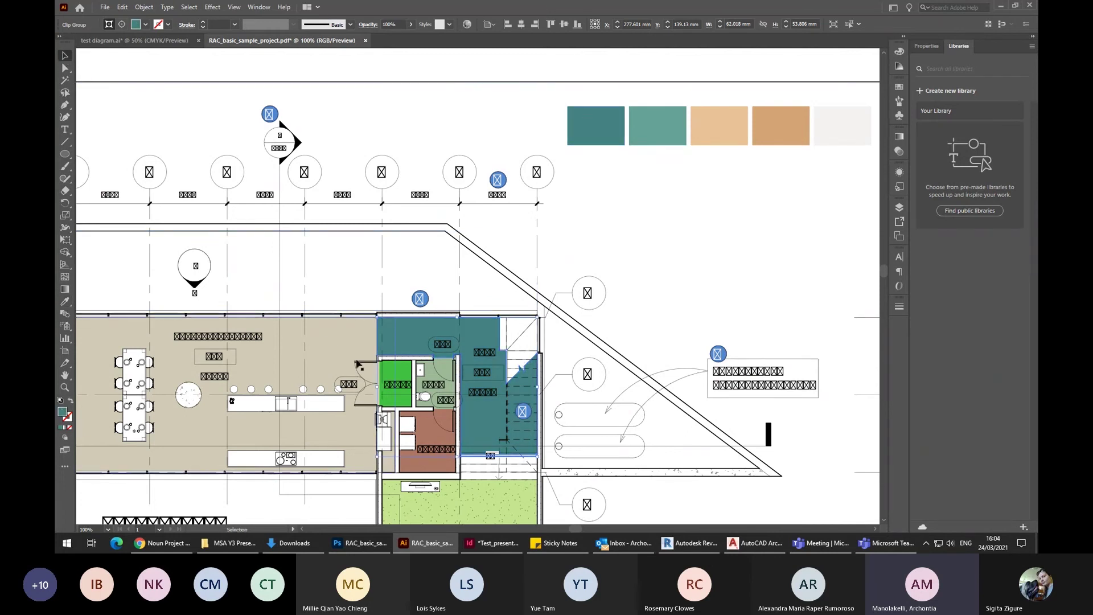
click(65, 302)
click(641, 125)
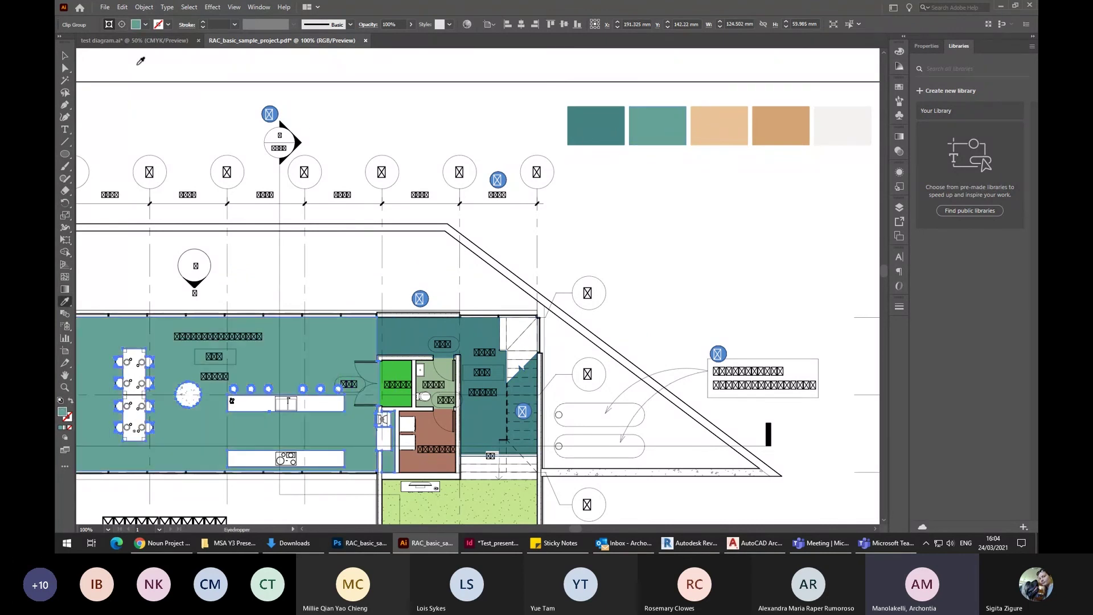
click(65, 55)
click(602, 419)
scroll(569, 427, down, 2)
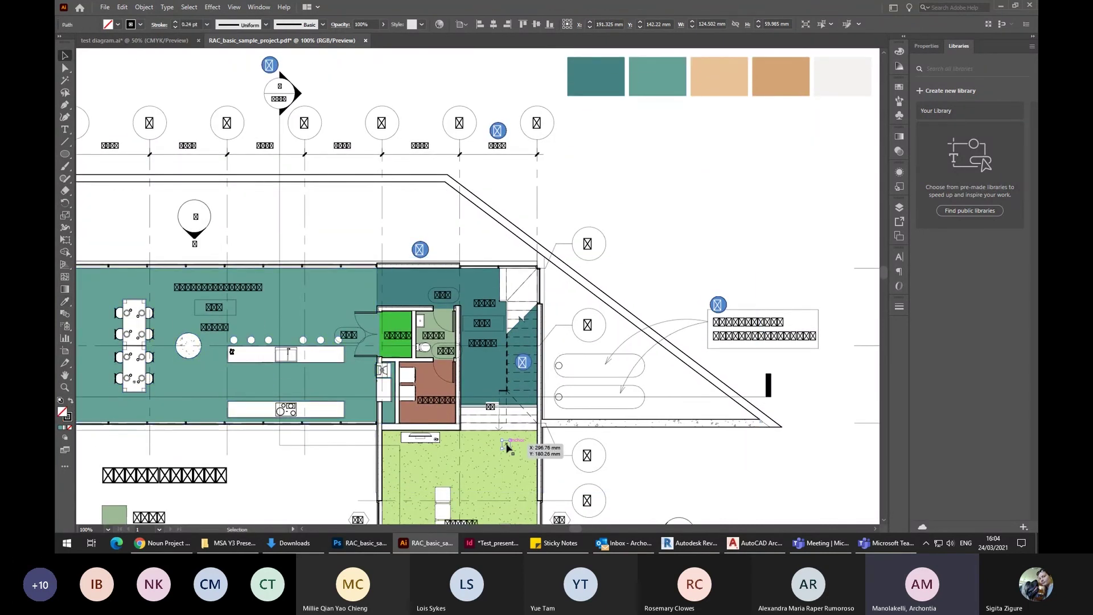
click(624, 276)
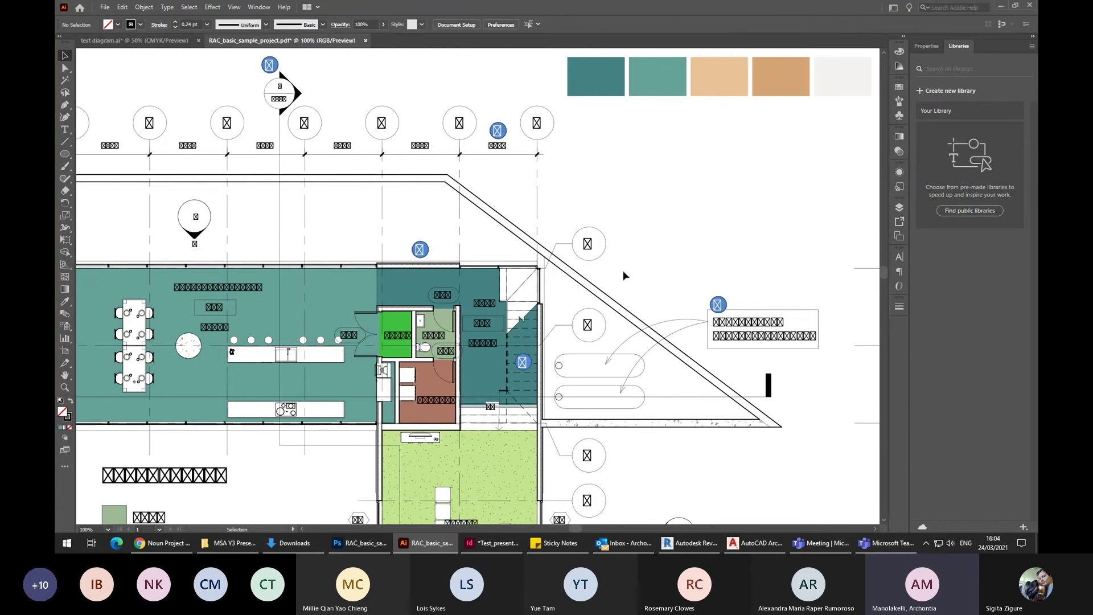
click(601, 292)
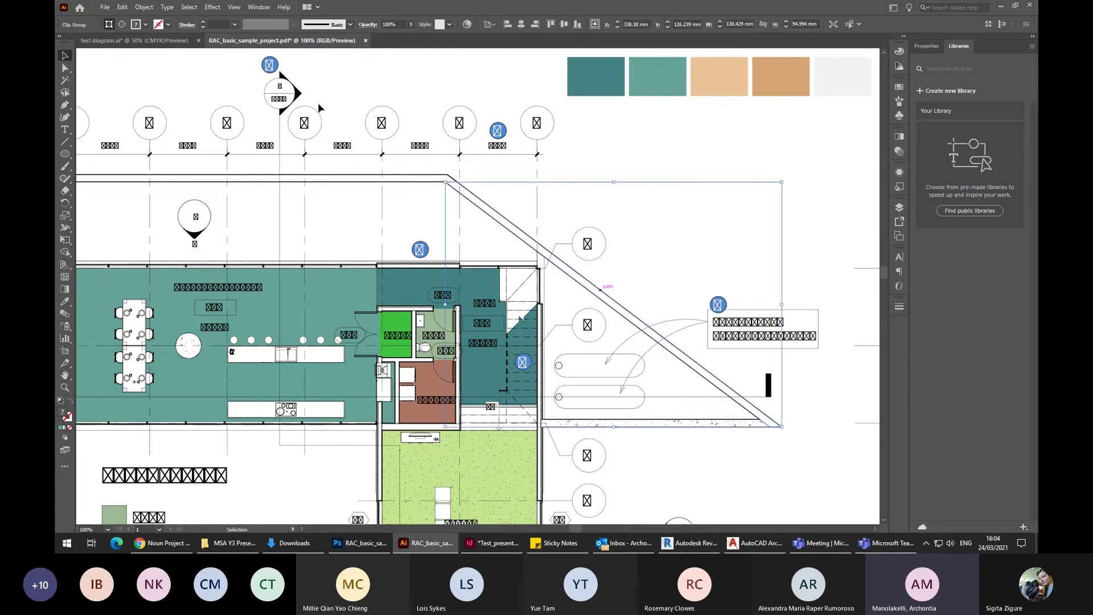
click(675, 227)
Select all paths with the same stroke weight as the line inside the diagonal wall and set their stroke to 2 pt.
key(a)
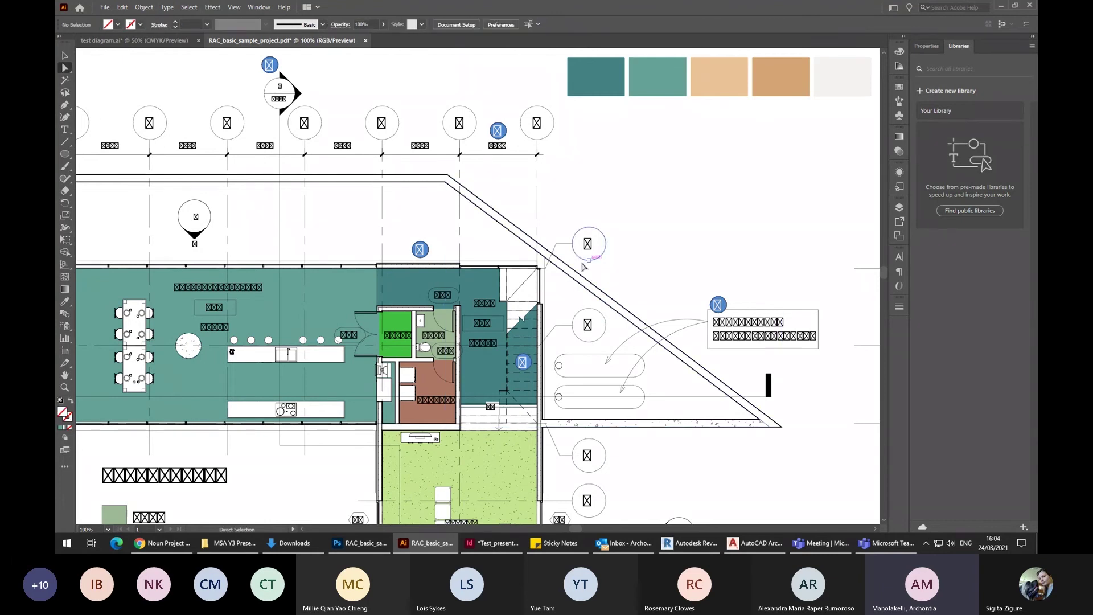
click(501, 230)
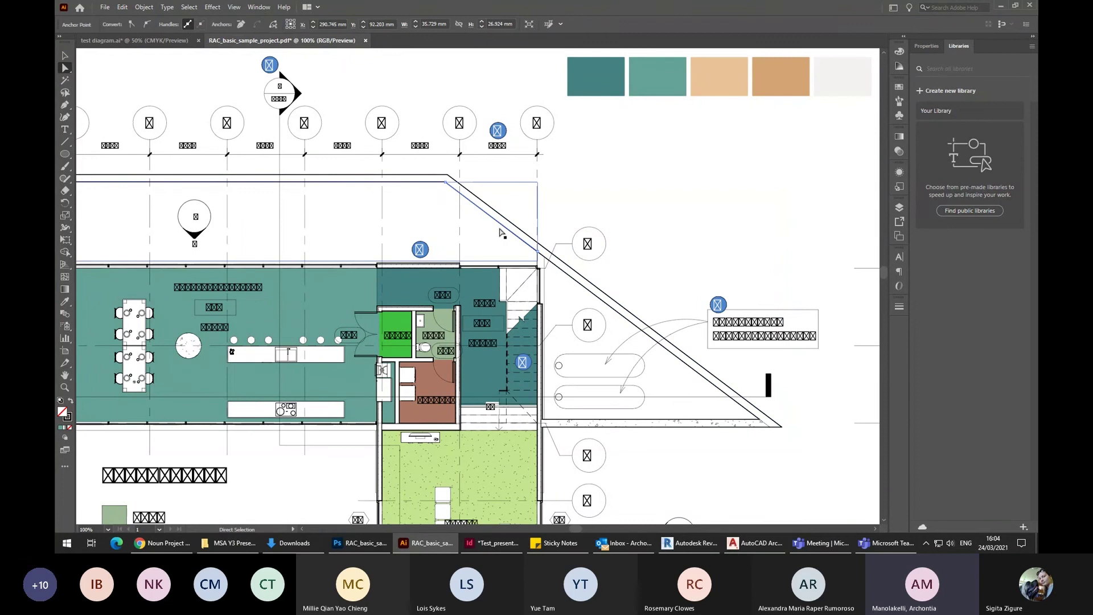
click(189, 7)
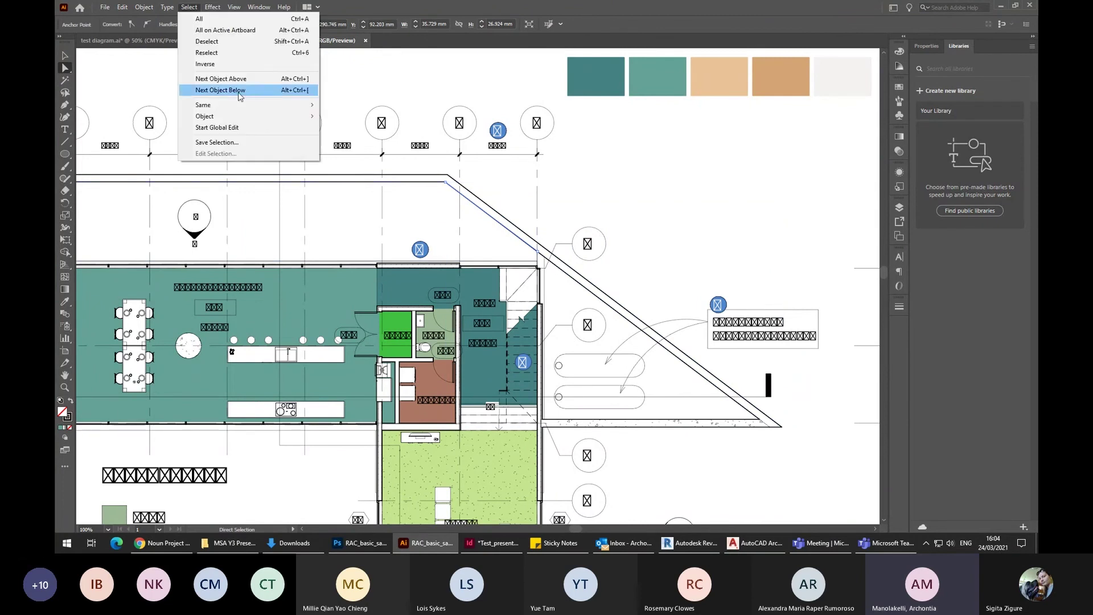
mouse_move(281, 103)
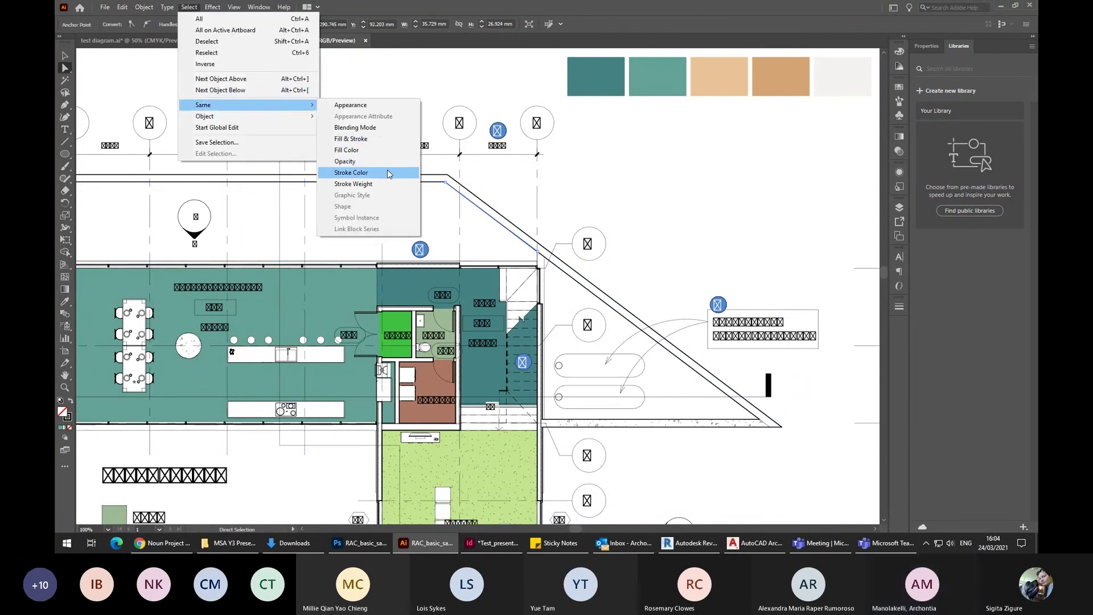
click(401, 185)
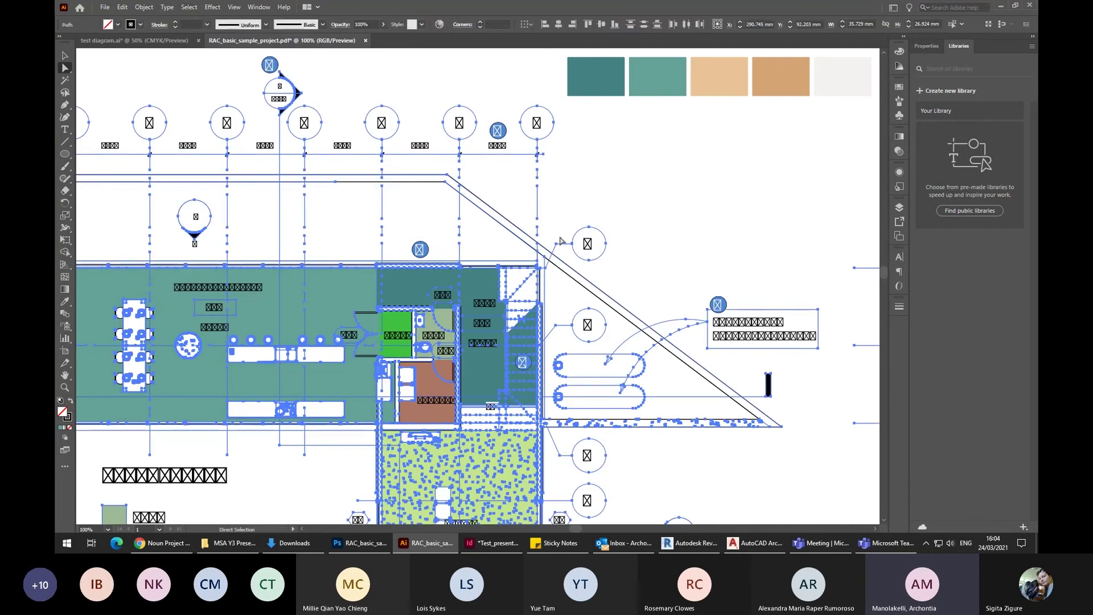
click(208, 25)
click(223, 82)
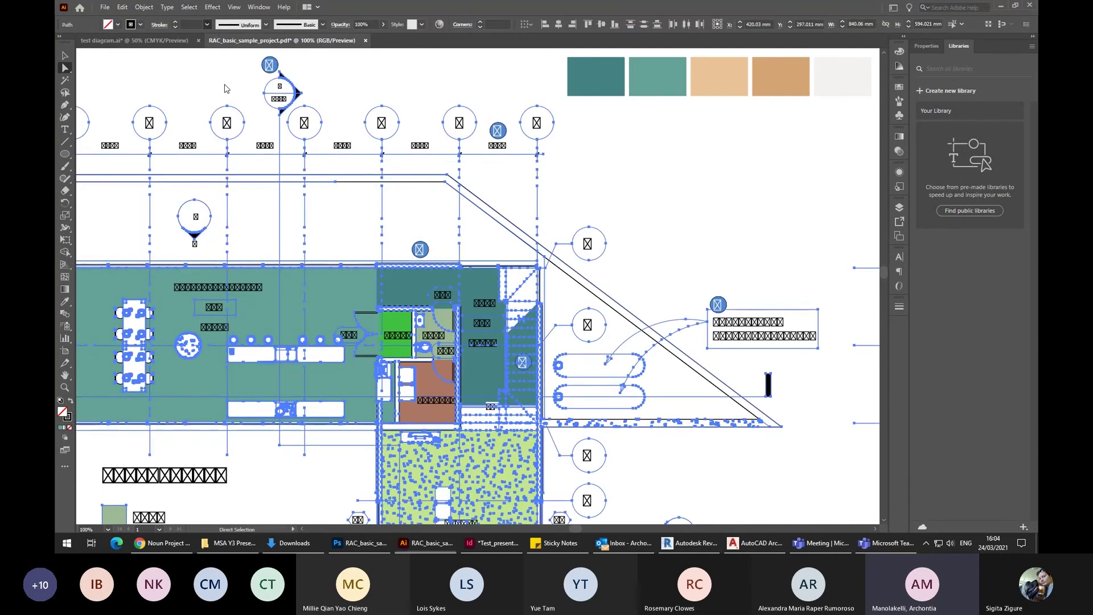
Undo the stroke weight change on the plan's linework and clear the selection.
click(664, 207)
key(ctrl+minus)
key(ctrl+minus)
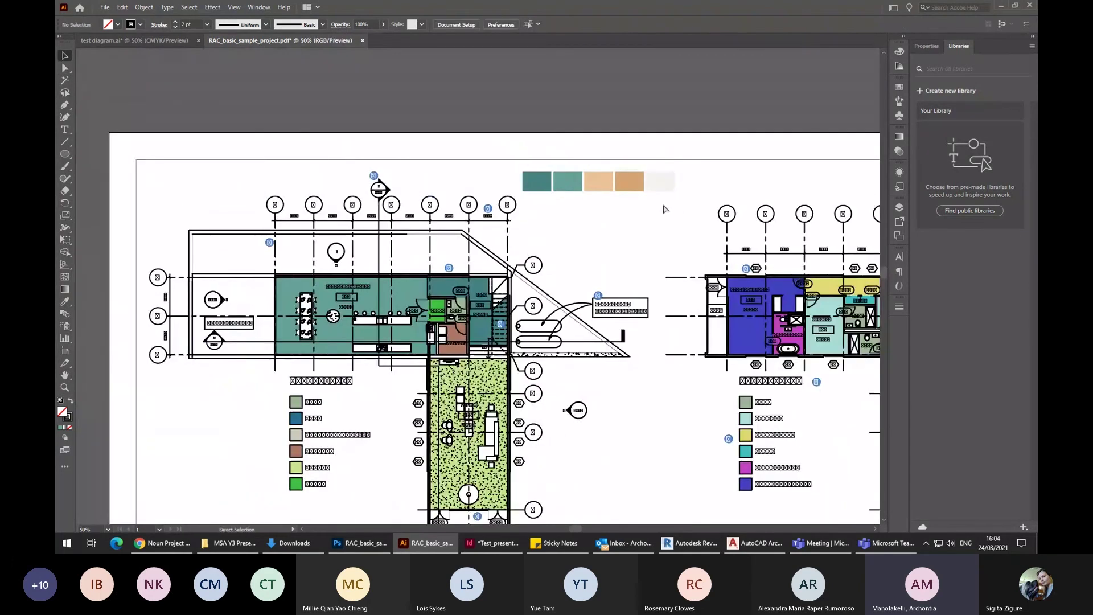
key(ctrl+a)
click(603, 267)
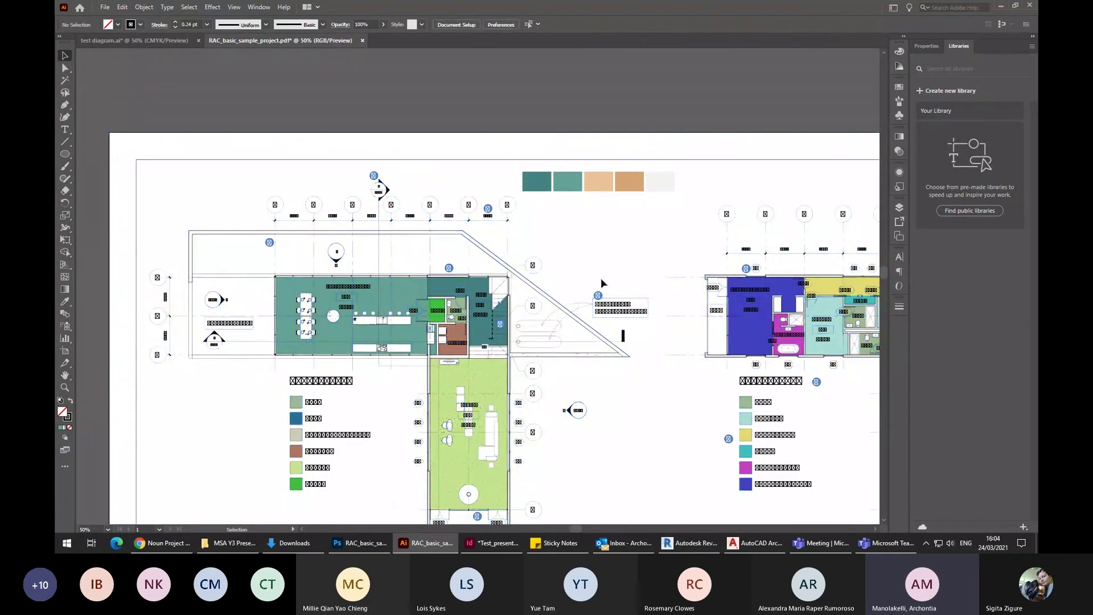
key(ctrl+plus)
drag(550, 285, 644, 268)
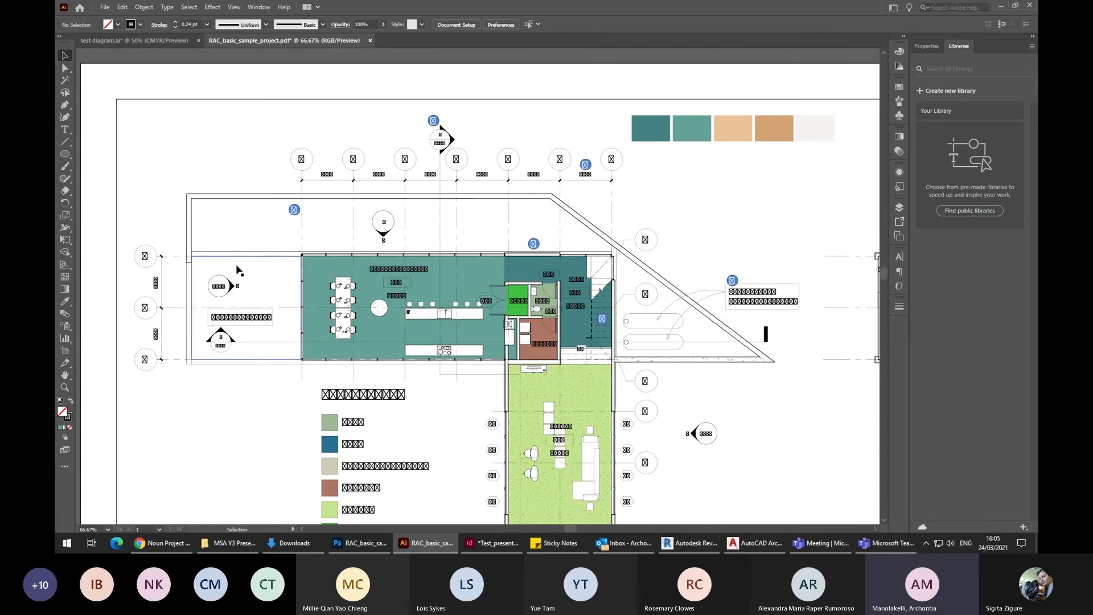
click(280, 369)
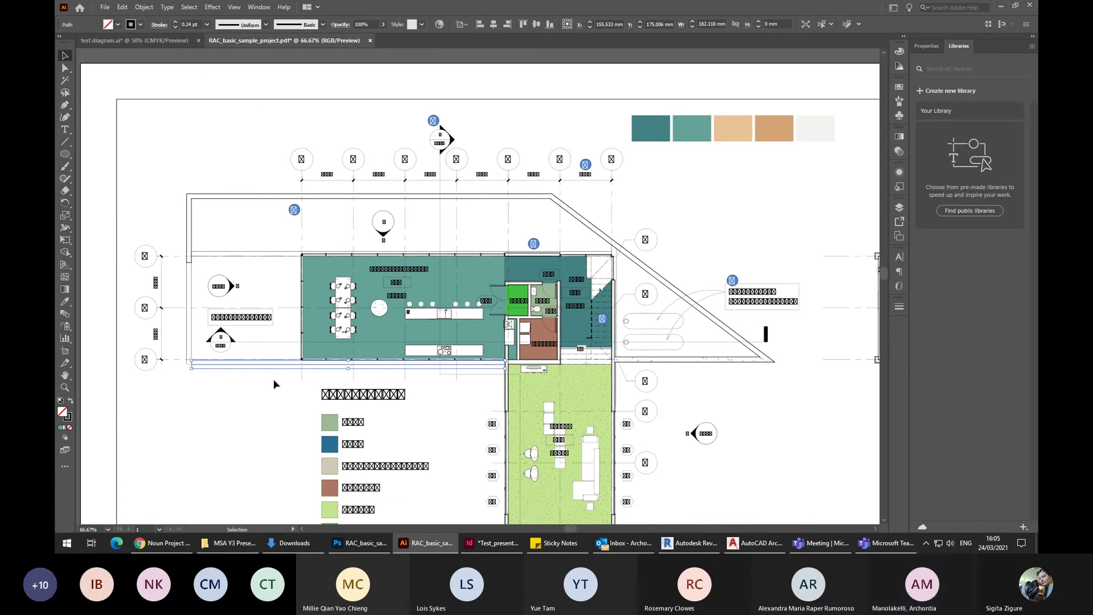
click(690, 239)
scroll(690, 239, down, 5)
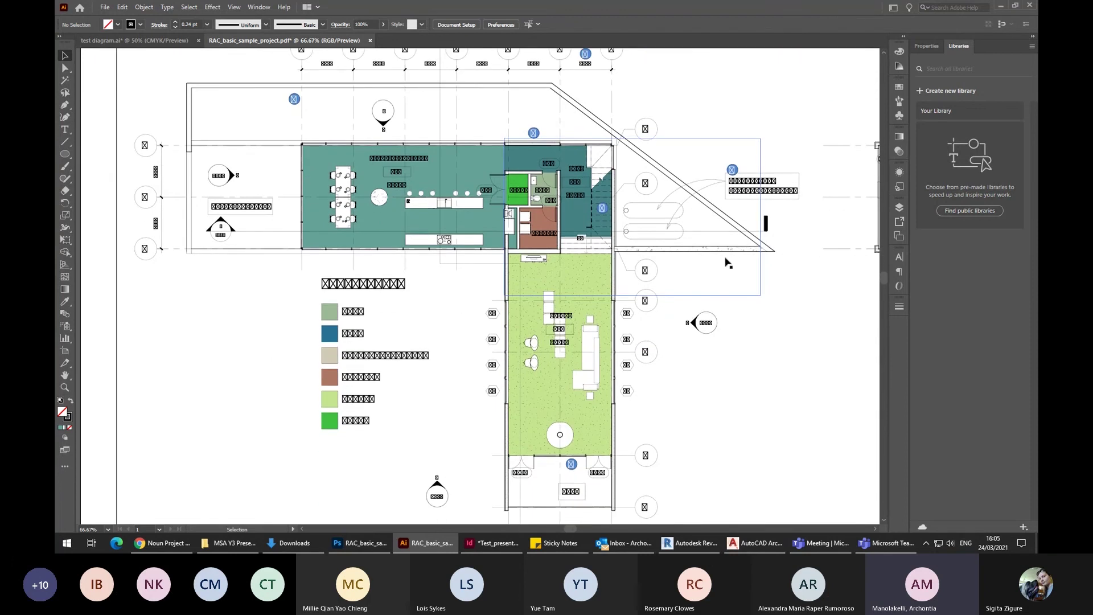
scroll(788, 380, up, 4)
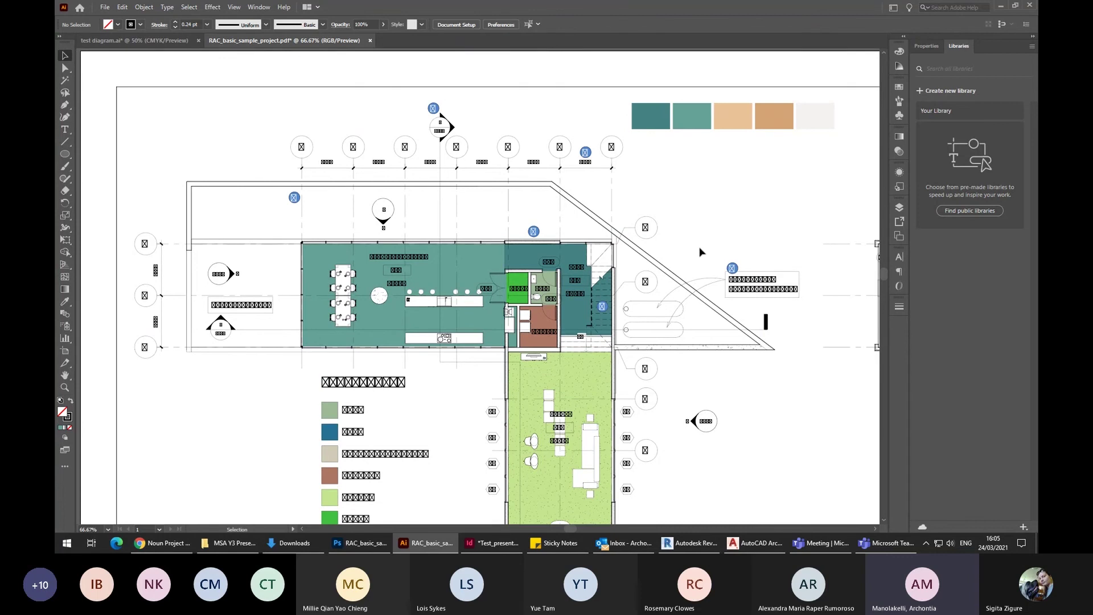
Recolour the bright green room on Level 1 with the palette's light orange using the Eyedropper.
click(521, 282)
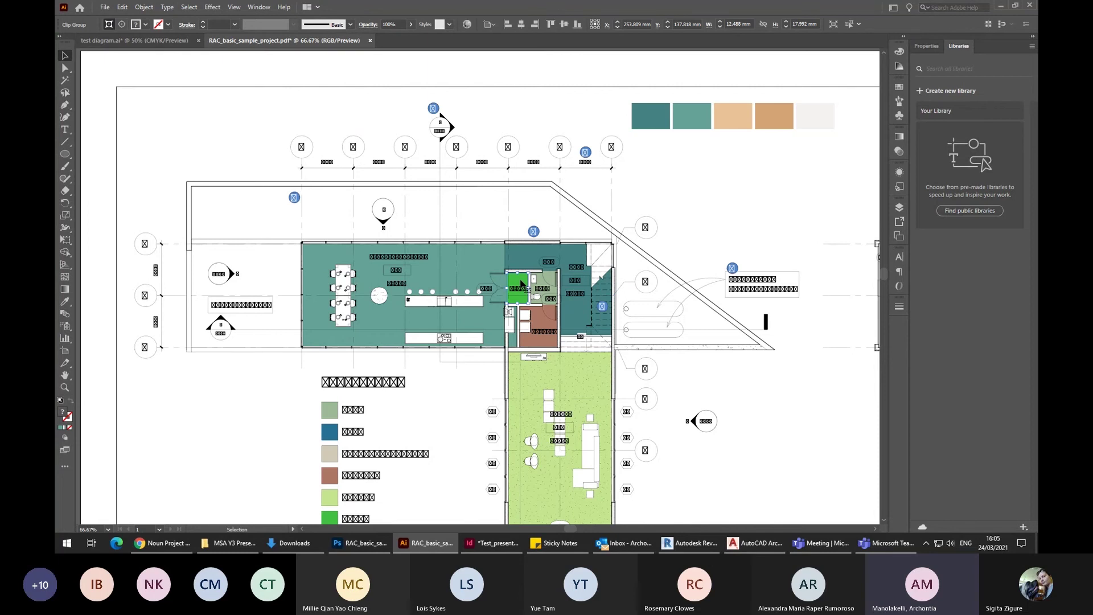
click(65, 302)
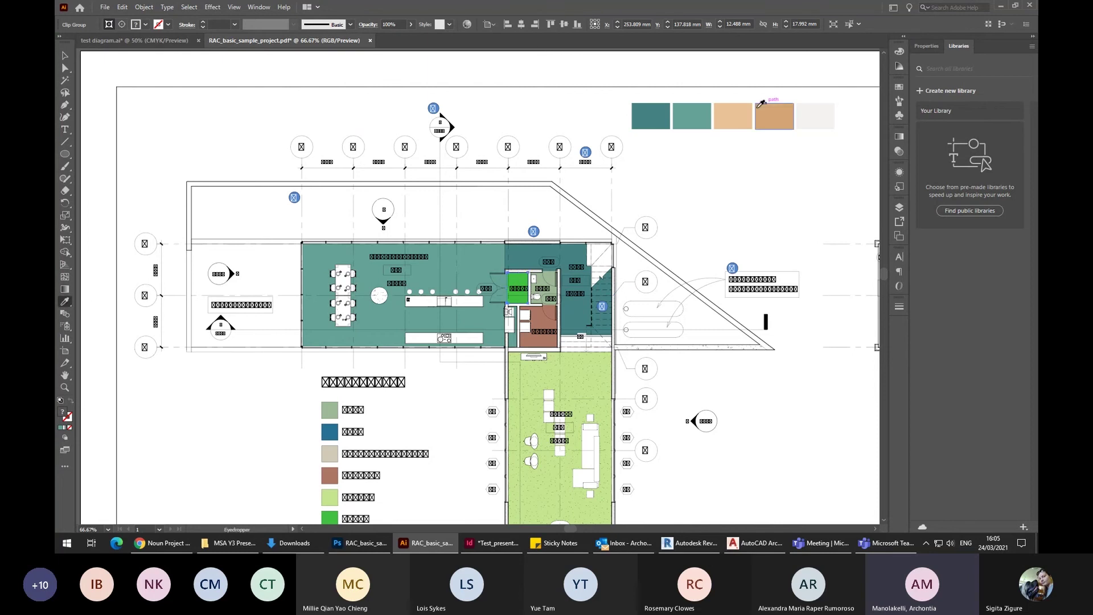
click(718, 118)
key(v)
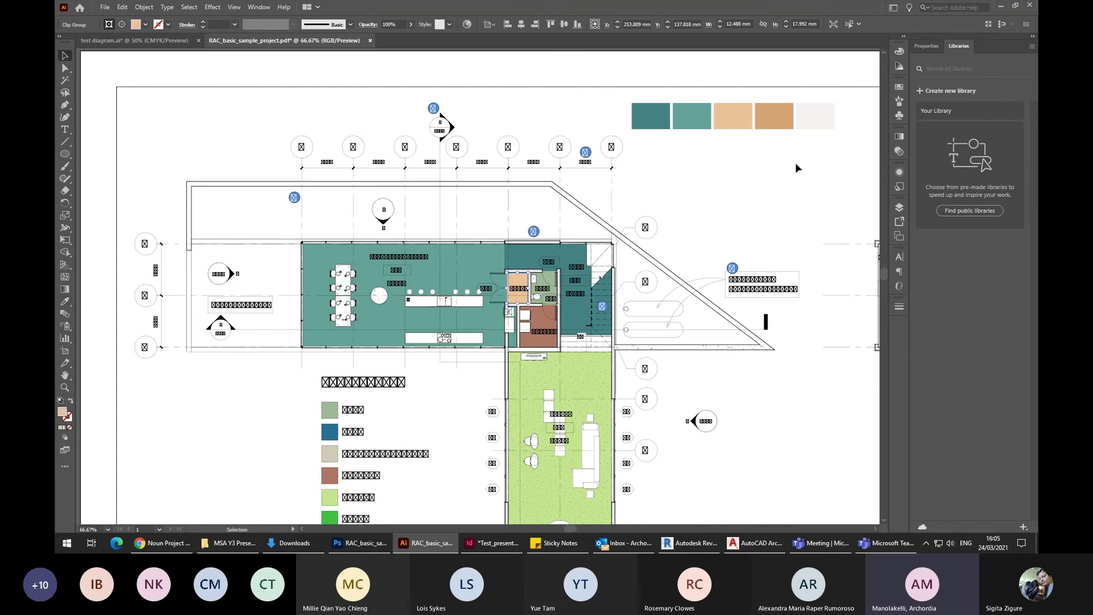
click(768, 166)
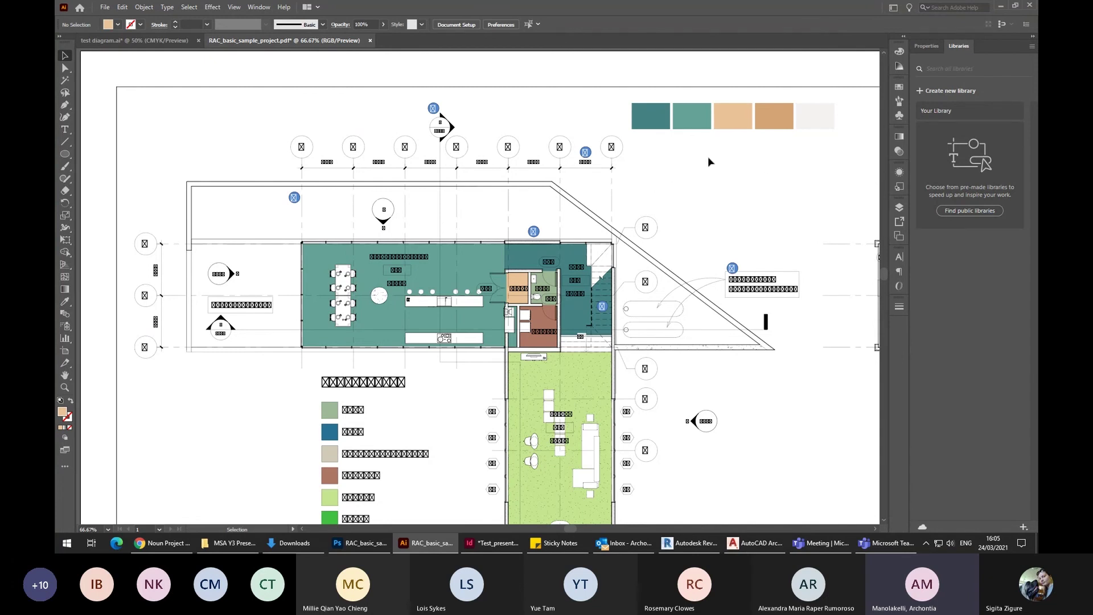
Draw a vertical line about 48 mm long beside the Level 1 room legend with the Line Segment tool.
click(65, 142)
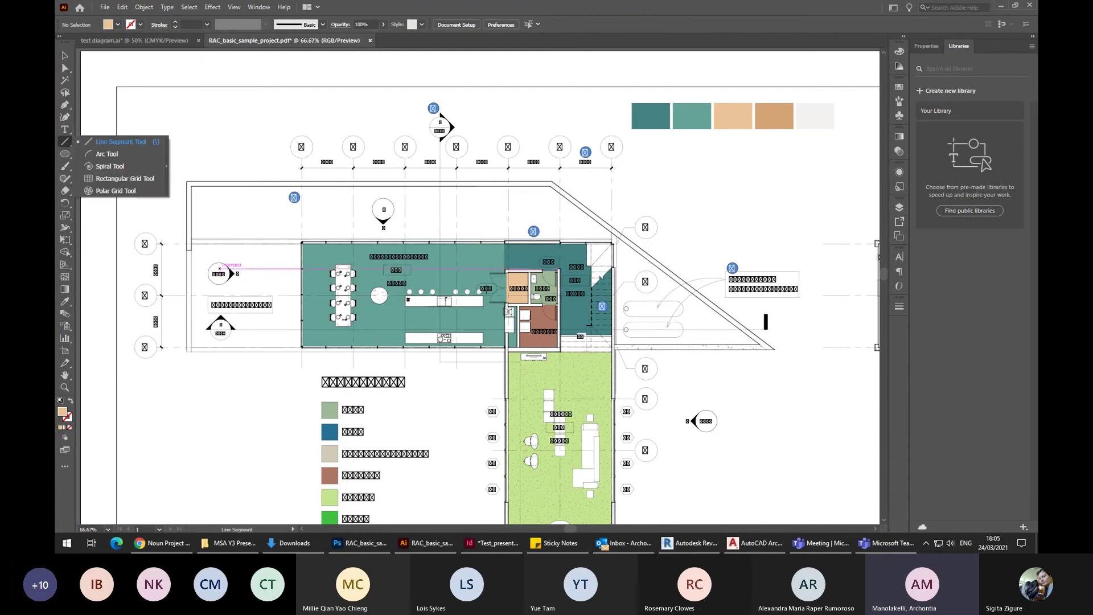
scroll(592, 290, down, 4)
scroll(591, 290, down, 2)
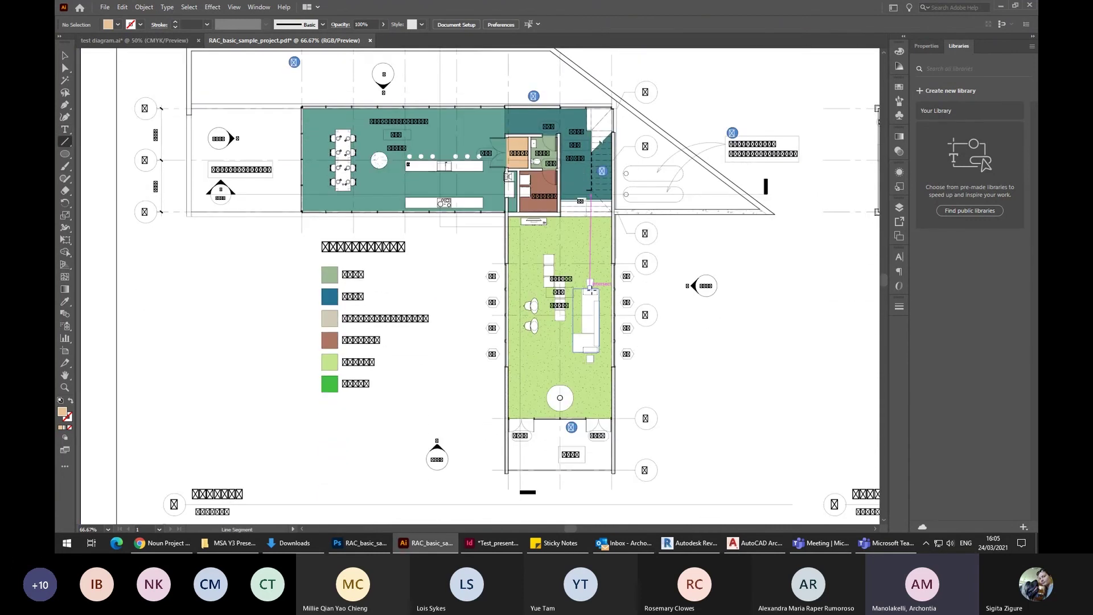
scroll(257, 165, up, 3)
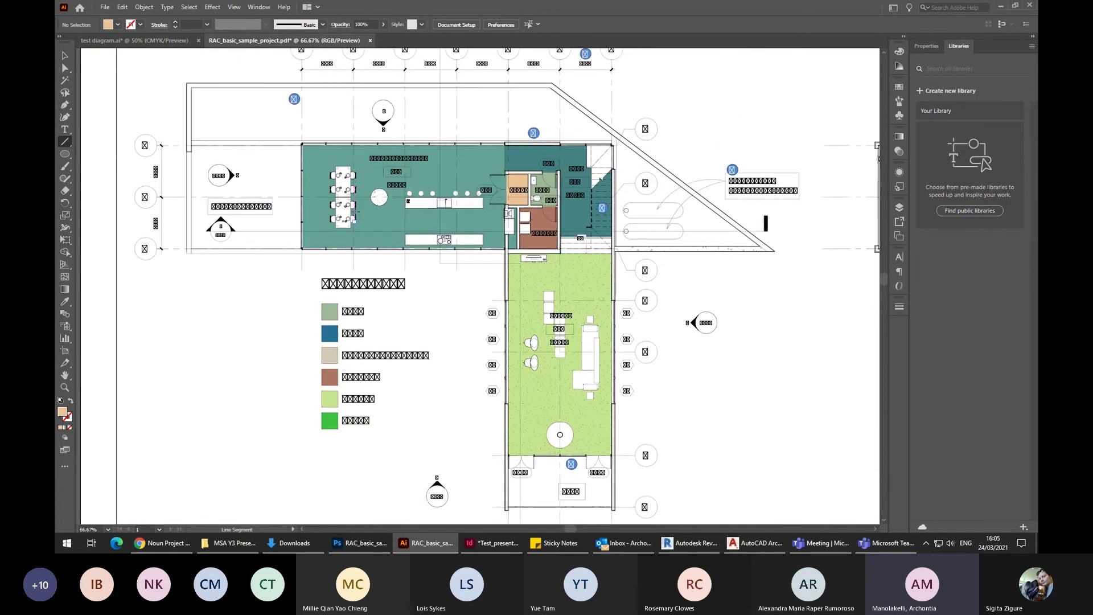
scroll(472, 287, down, 1)
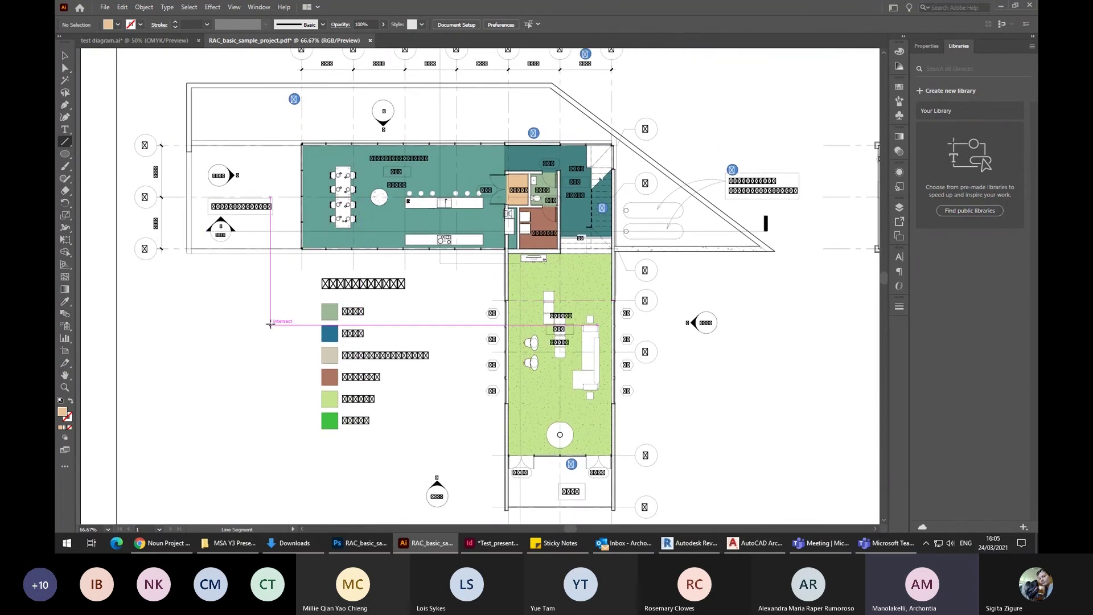
drag(270, 324, 270, 242)
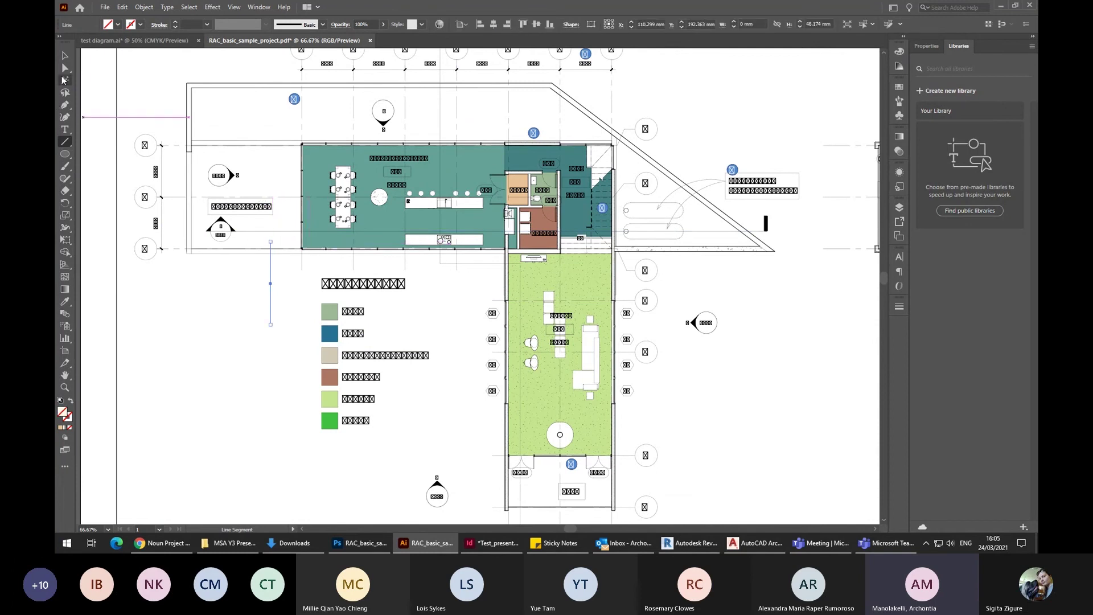
Give the vertical line beside the legend a 2 pt stroke and deselect it.
click(65, 57)
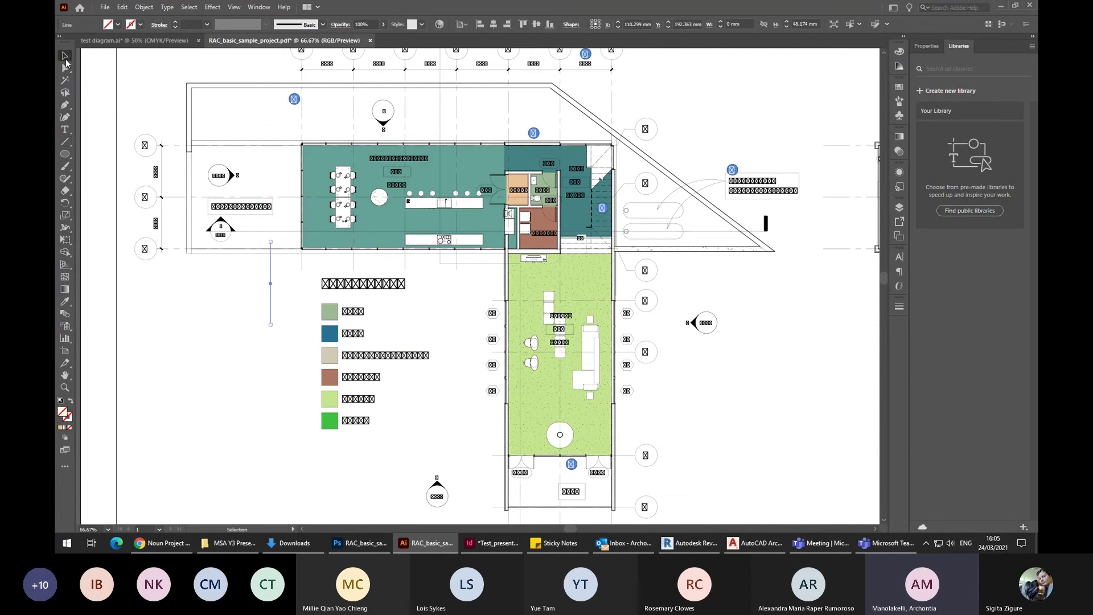
click(118, 25)
click(207, 25)
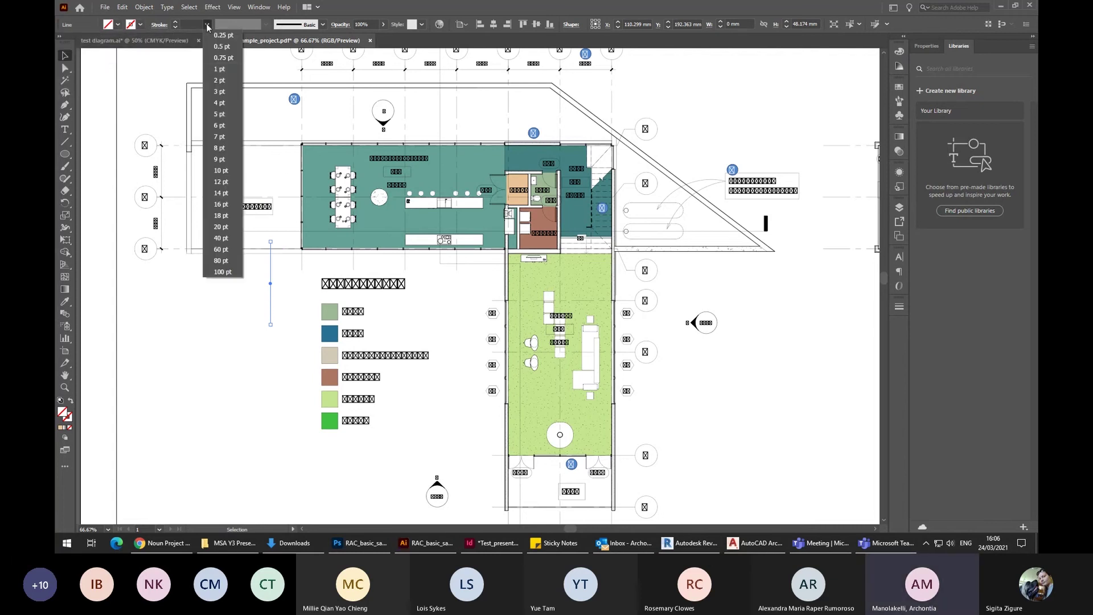
click(228, 80)
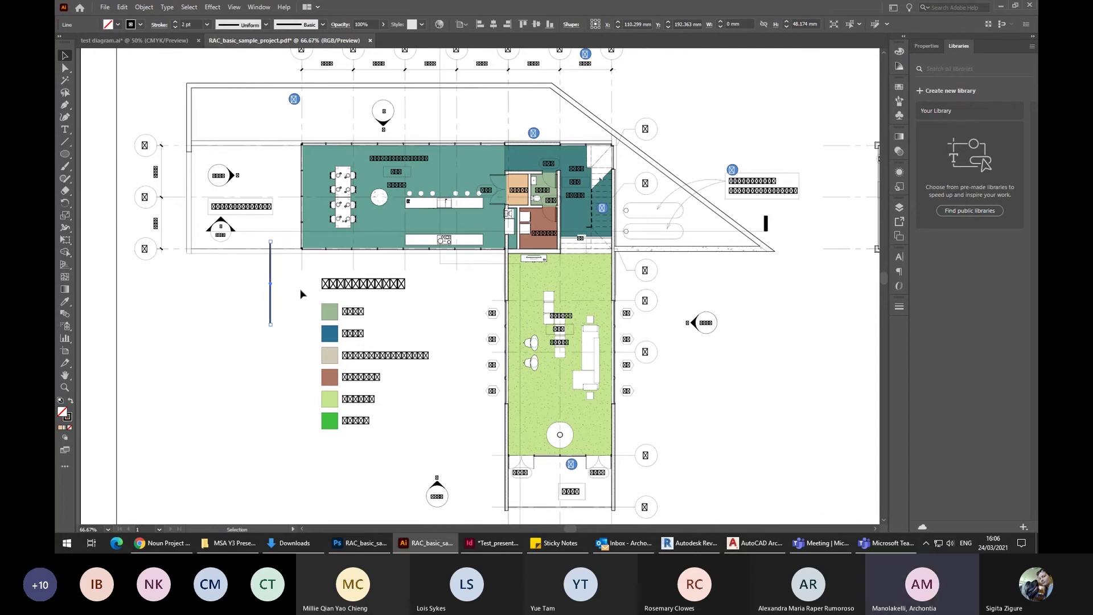
scroll(301, 299, up, 3)
click(283, 378)
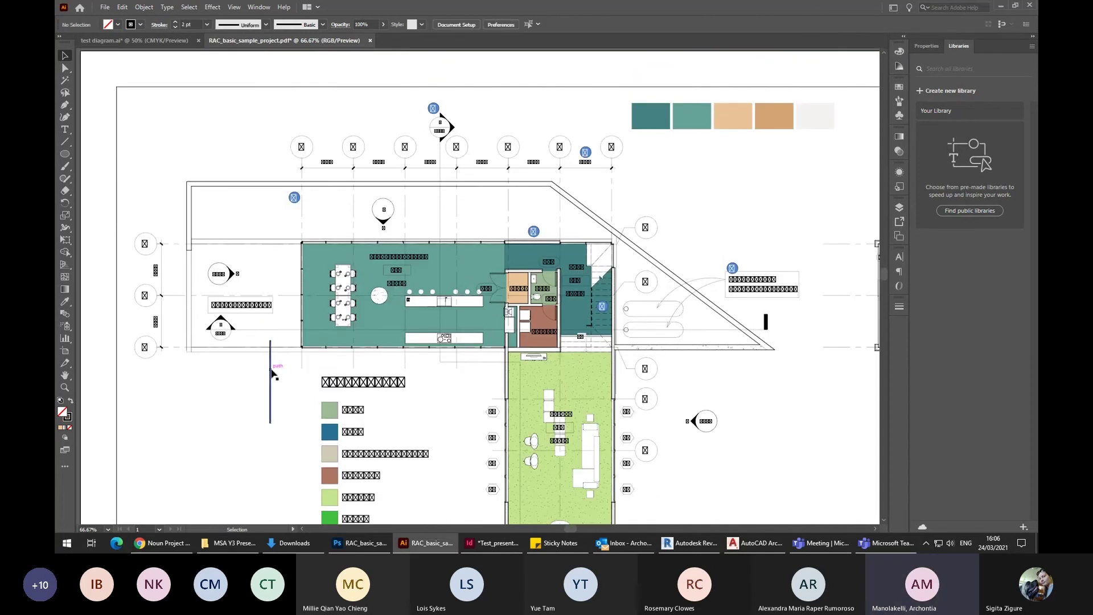
Recolour the vertical line's stroke with the palette's dark teal and set its weight to 5 pt.
click(270, 372)
click(65, 302)
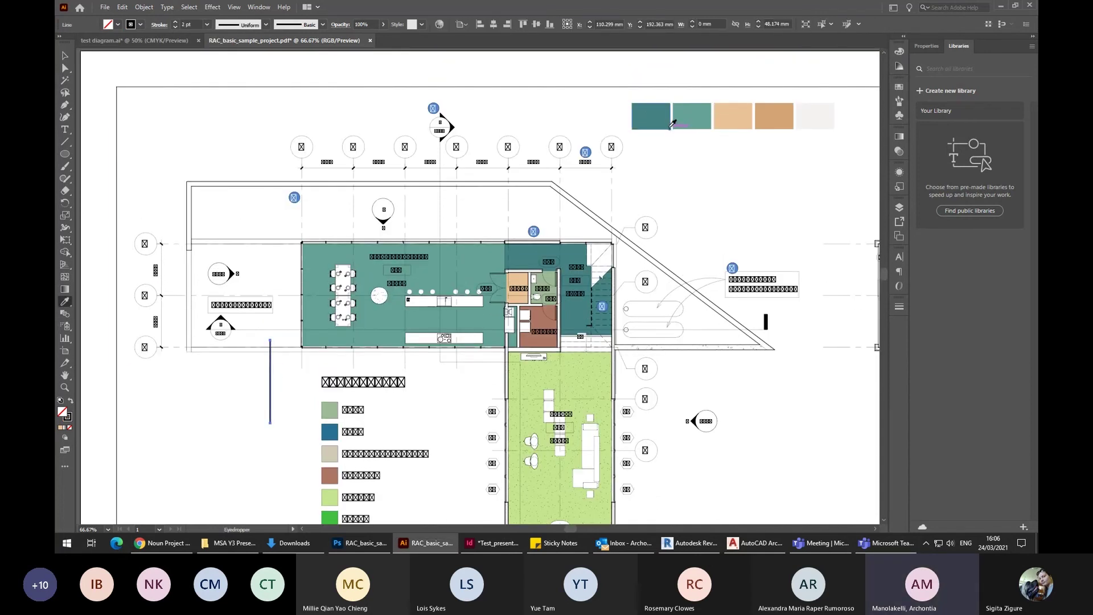
click(671, 124)
click(65, 55)
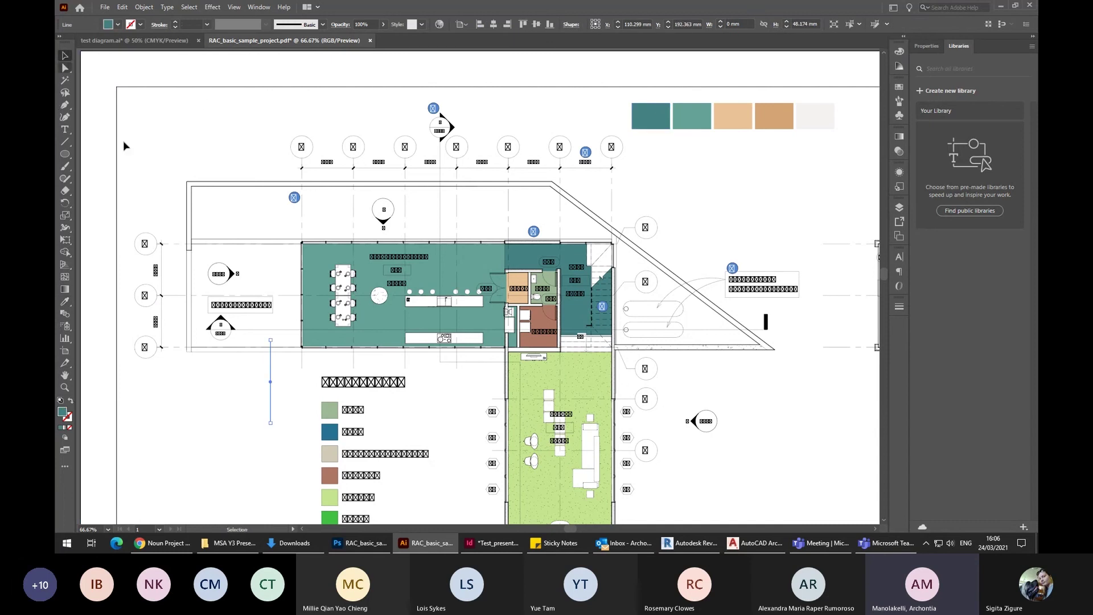
click(70, 400)
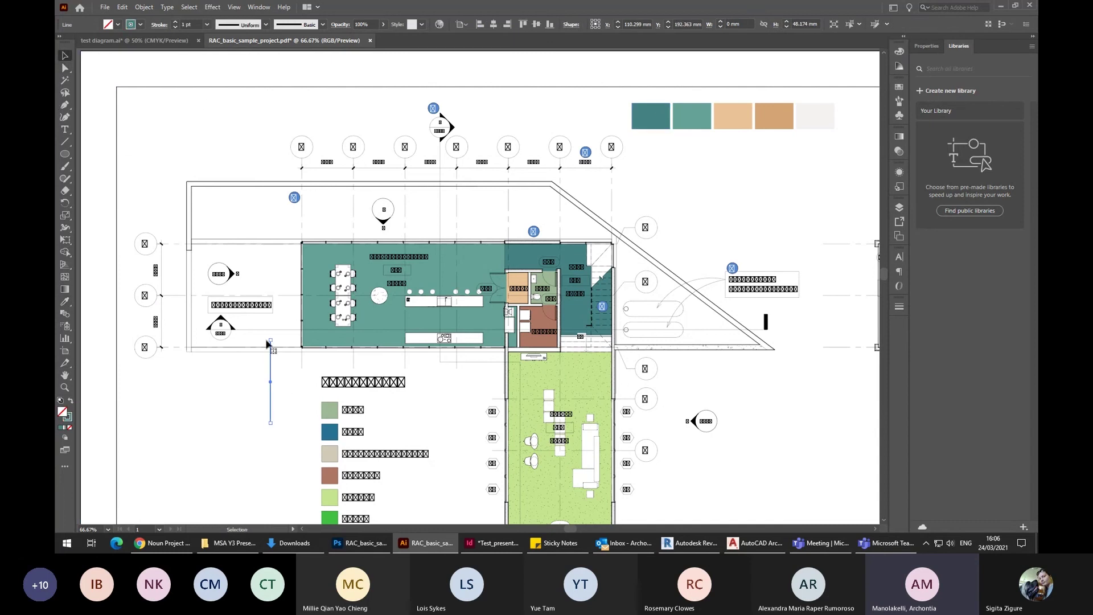
click(207, 25)
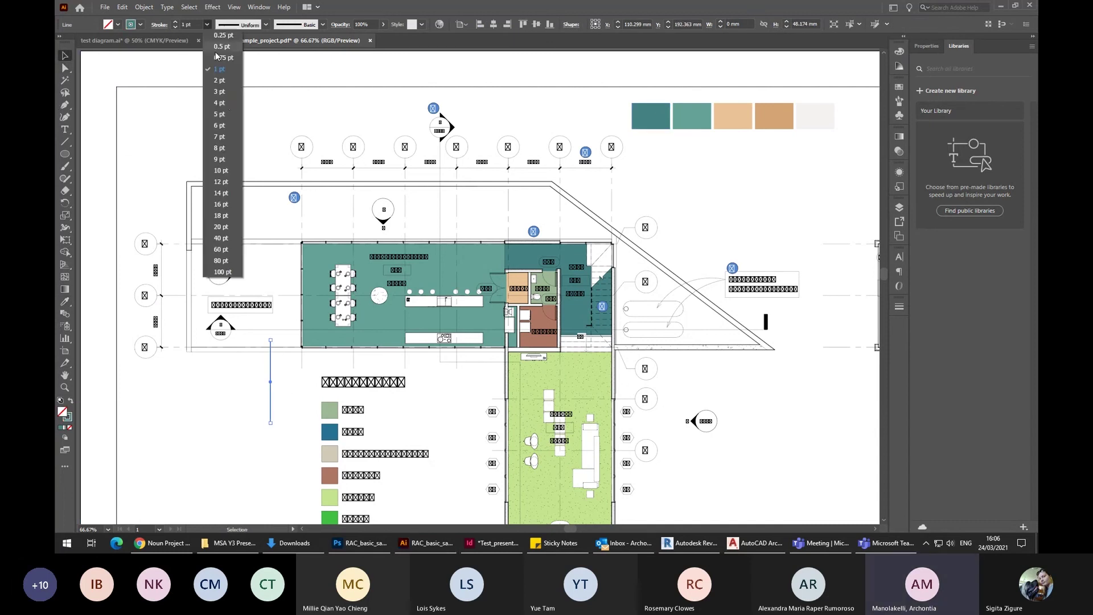
click(225, 113)
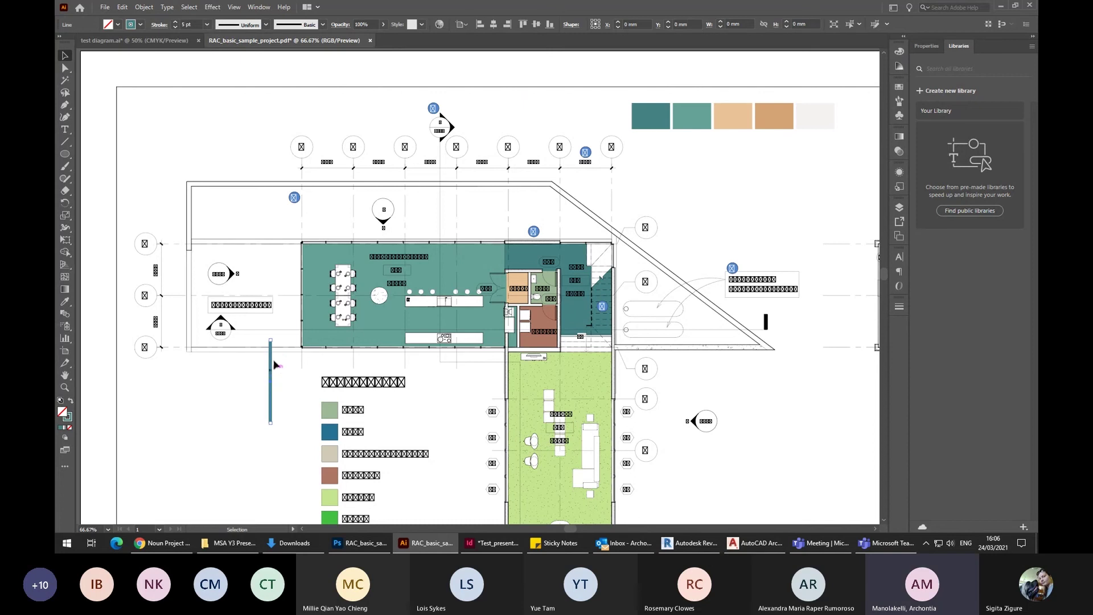
Add the Arrow 11 arrowhead to the upper end of the teal line.
click(273, 367)
click(899, 308)
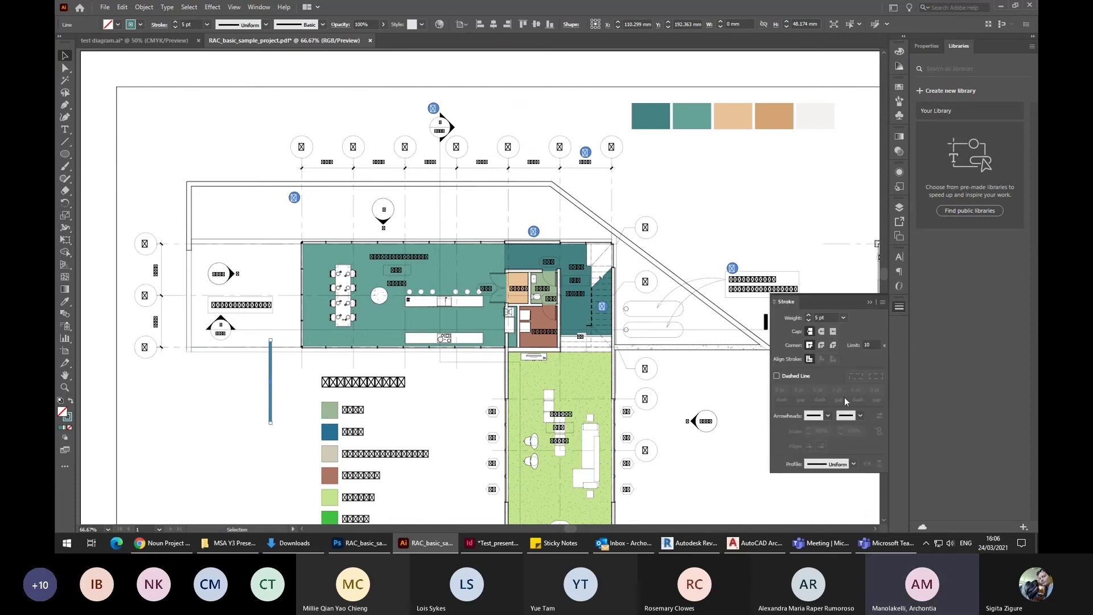
click(860, 416)
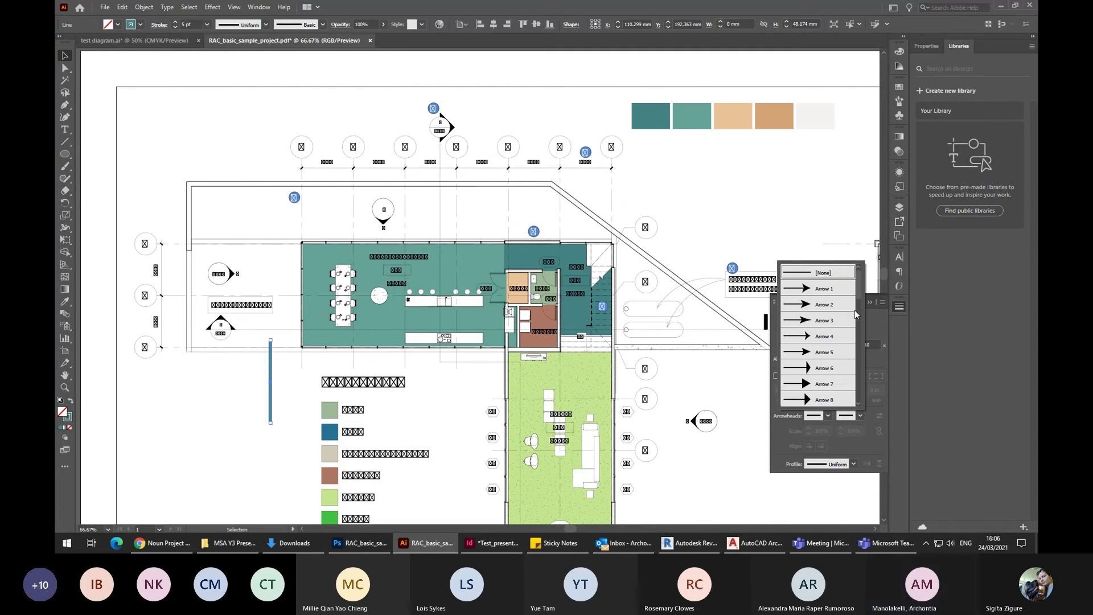
scroll(848, 314, down, 3)
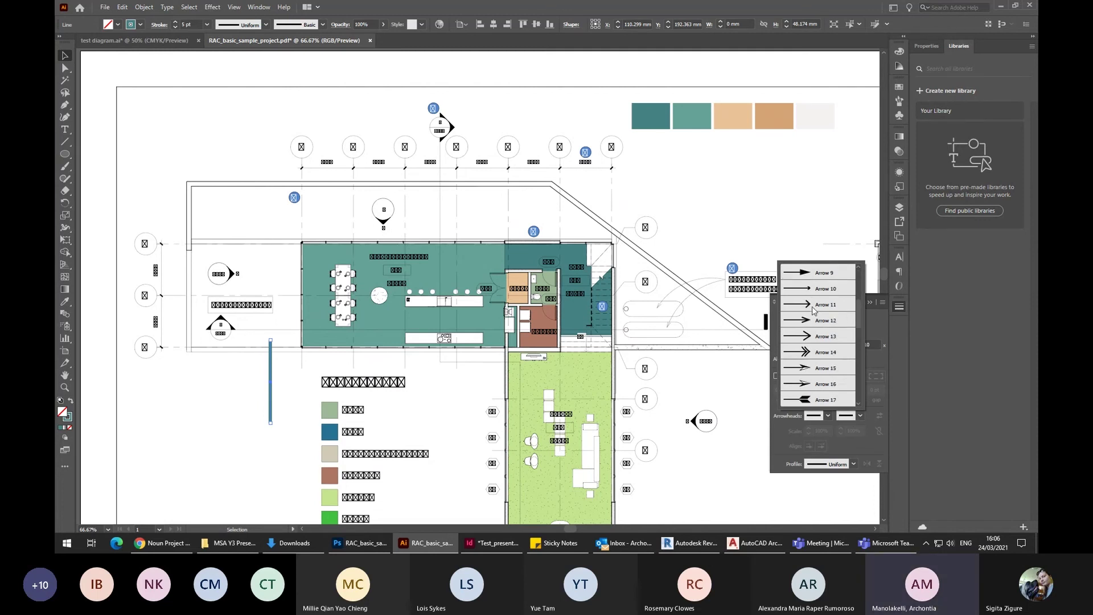
click(806, 304)
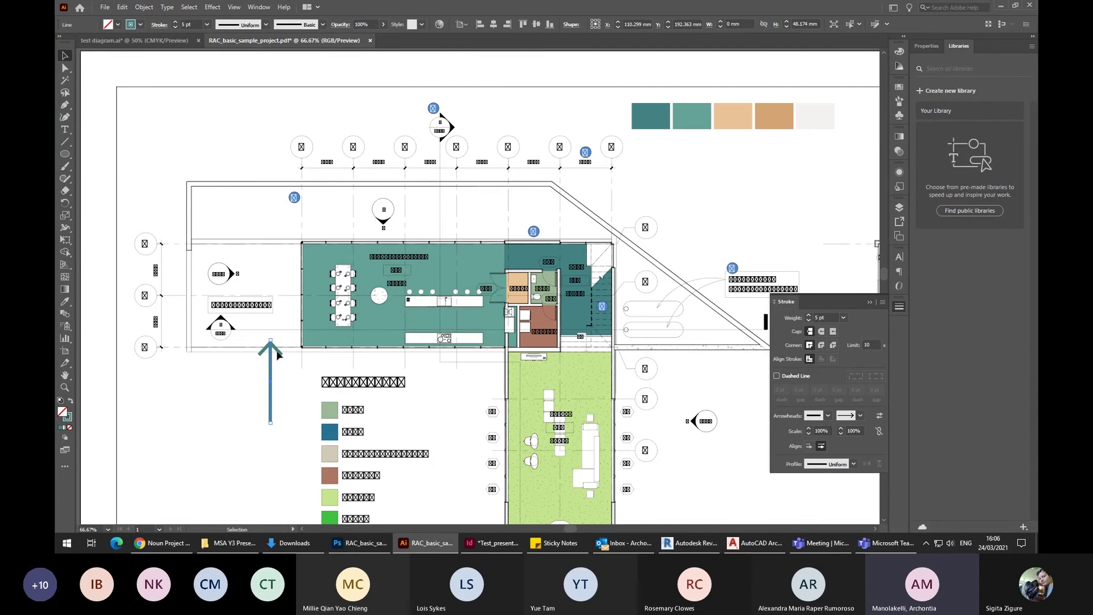
Shorten the teal arrow from its upper end and deselect it.
drag(271, 341, 270, 370)
click(287, 399)
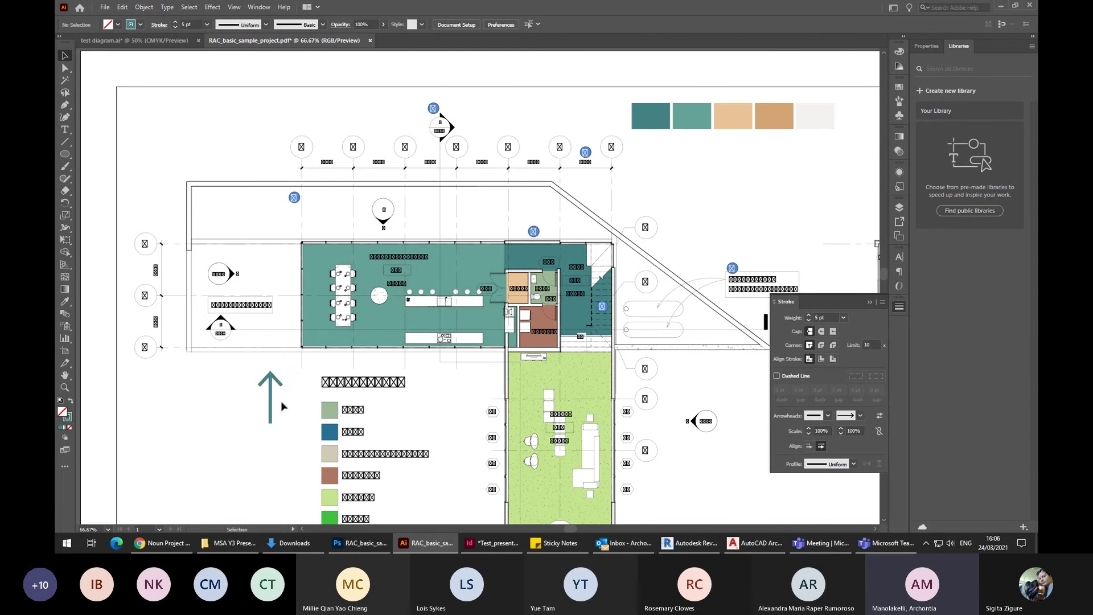
click(870, 301)
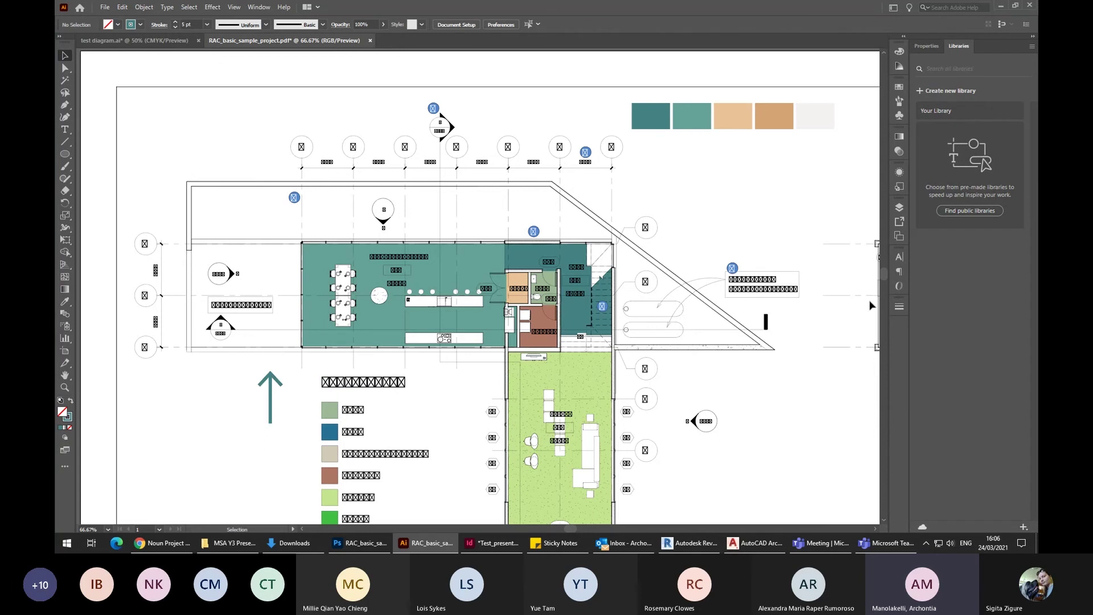
Trace a closed outline about 350 by 104 mm around the Level 1 plan's horizontal wing and diagonal wall with the Pen tool.
key(ctrl+minus)
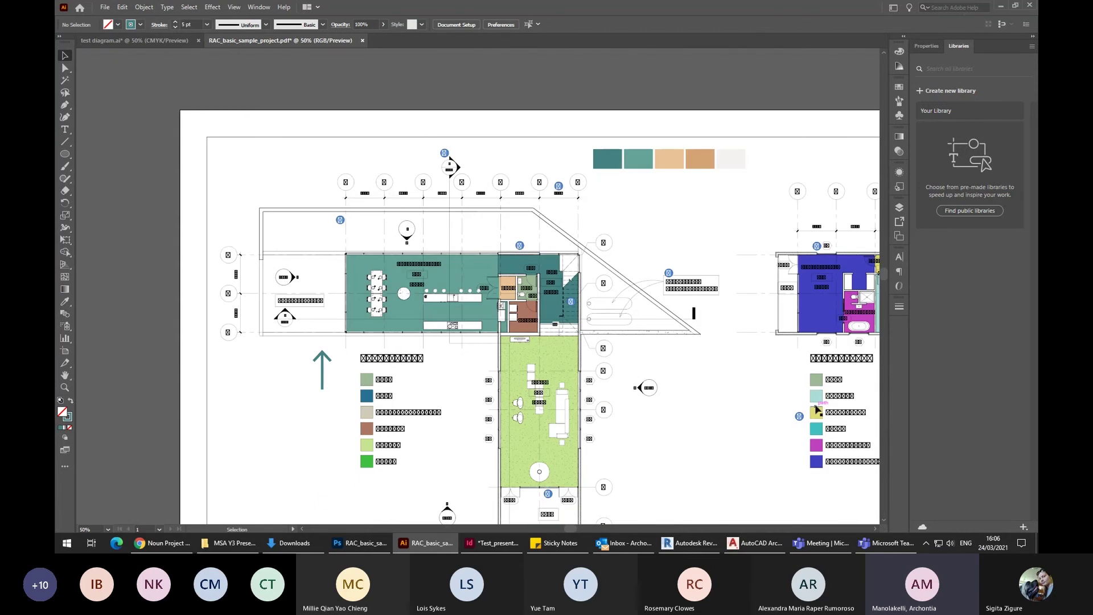
drag(709, 445, 651, 442)
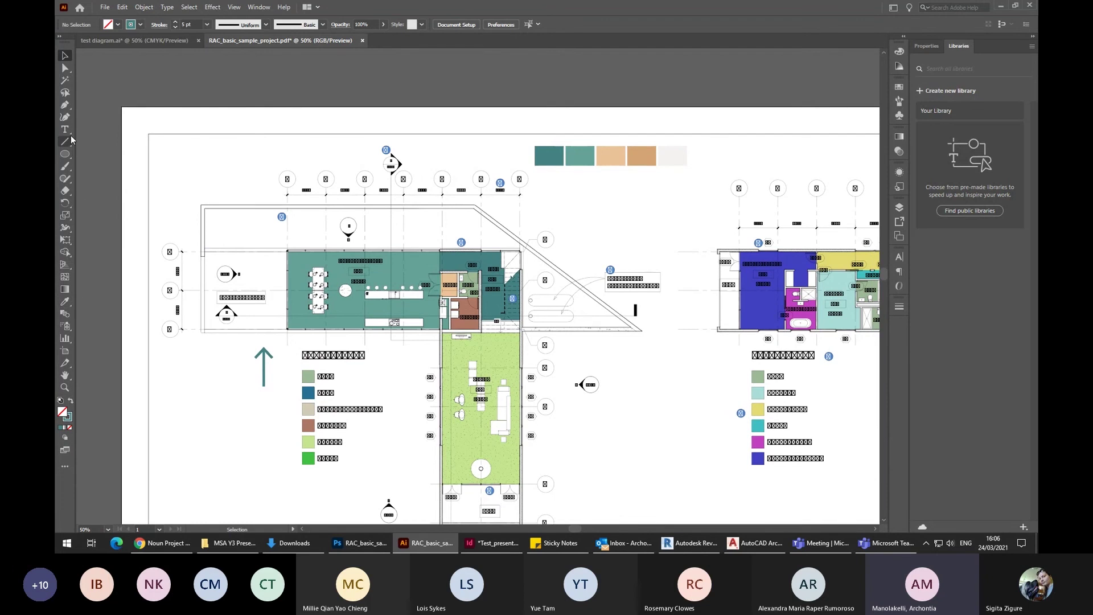
click(66, 106)
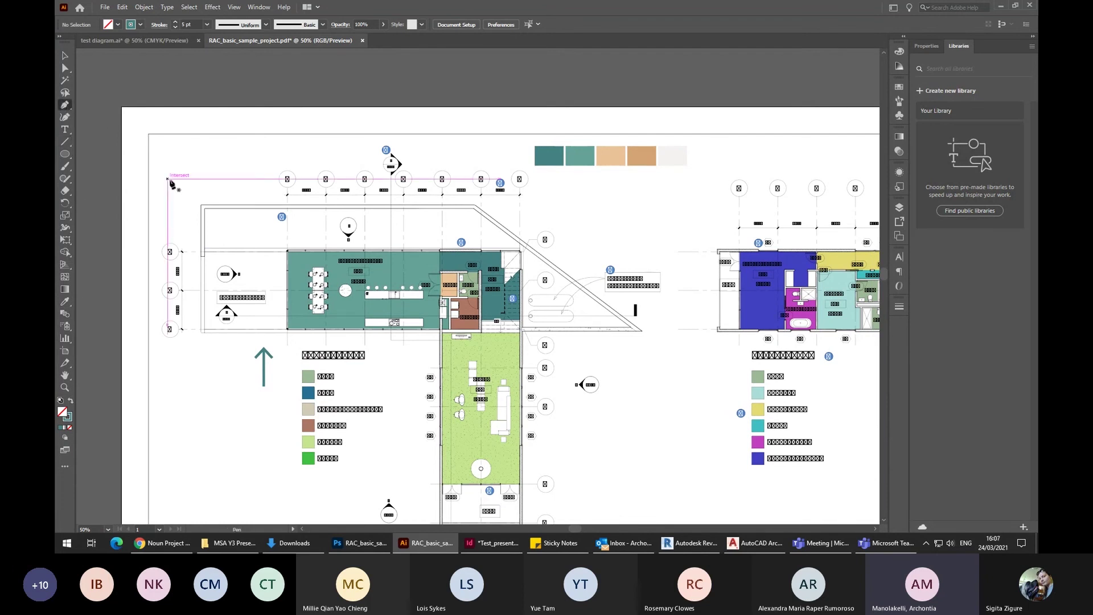
click(199, 336)
click(200, 203)
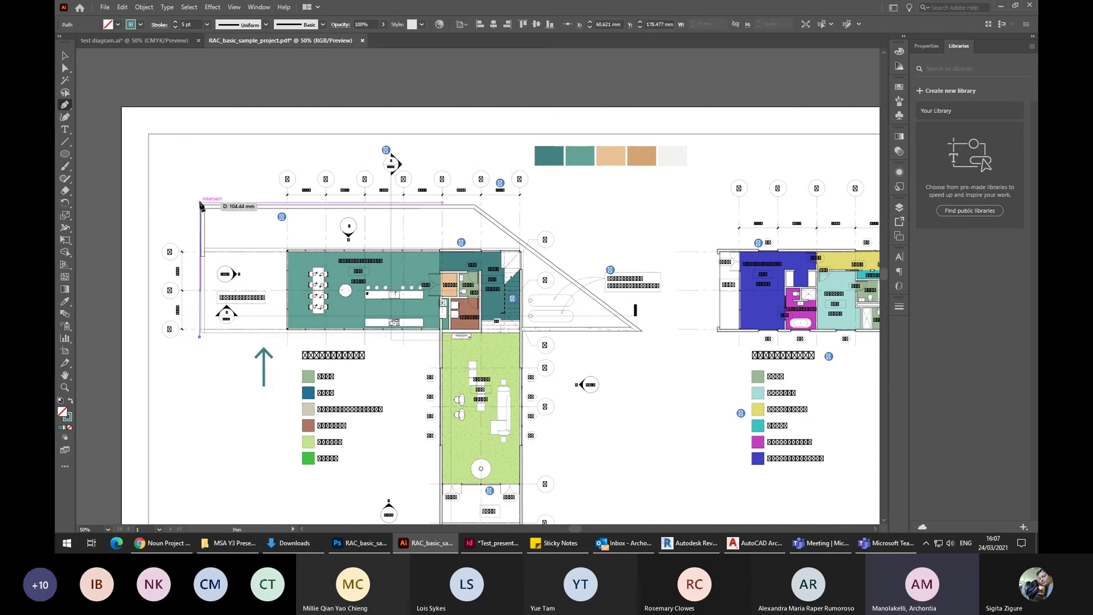
click(483, 206)
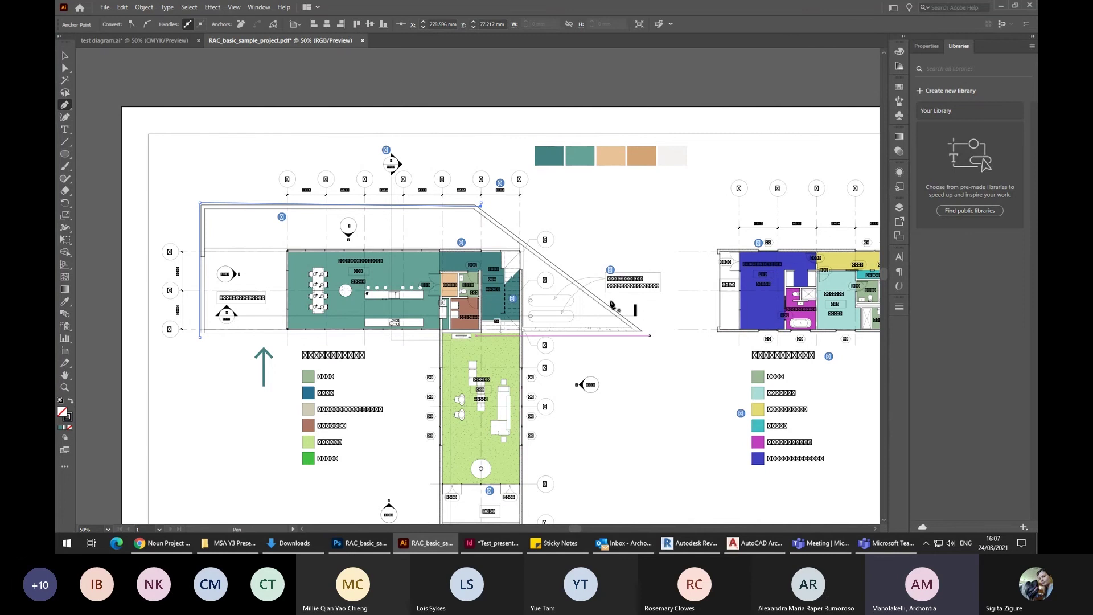
key(ctrl+z)
click(200, 203)
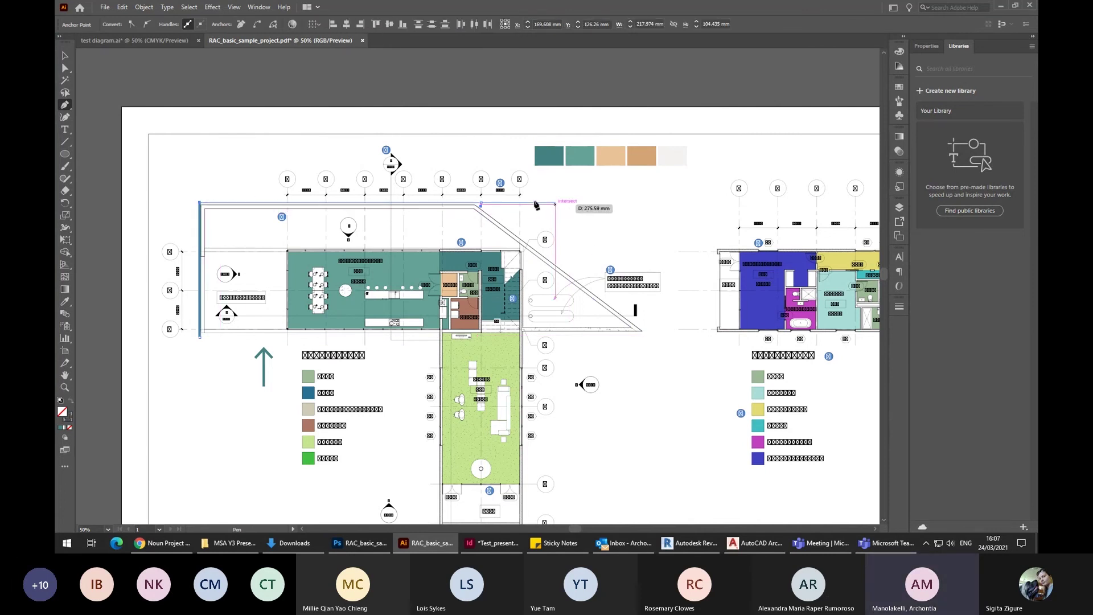
click(482, 203)
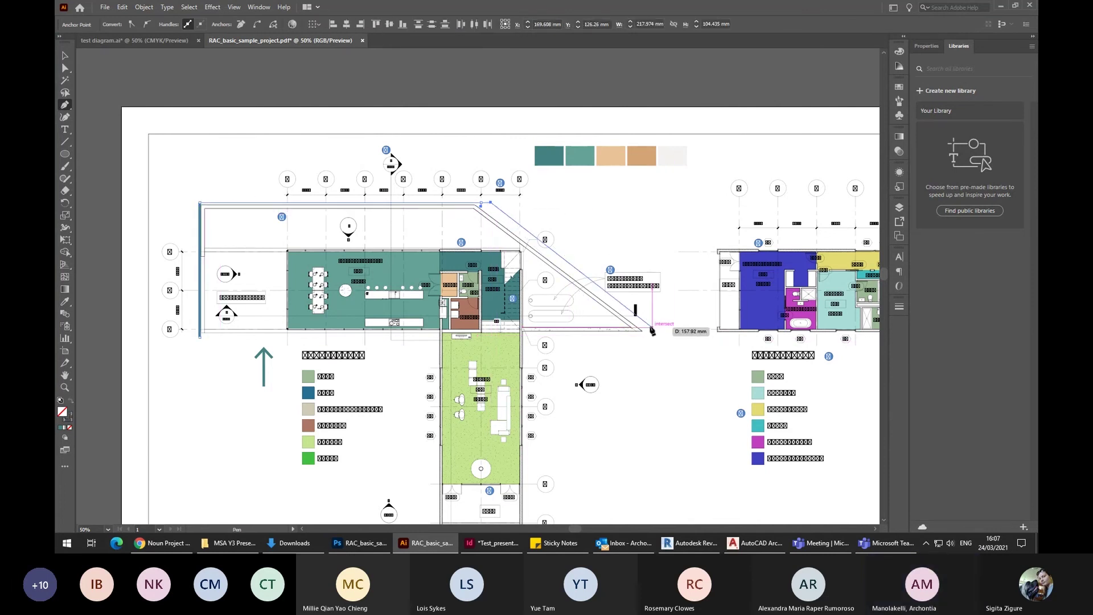
click(652, 330)
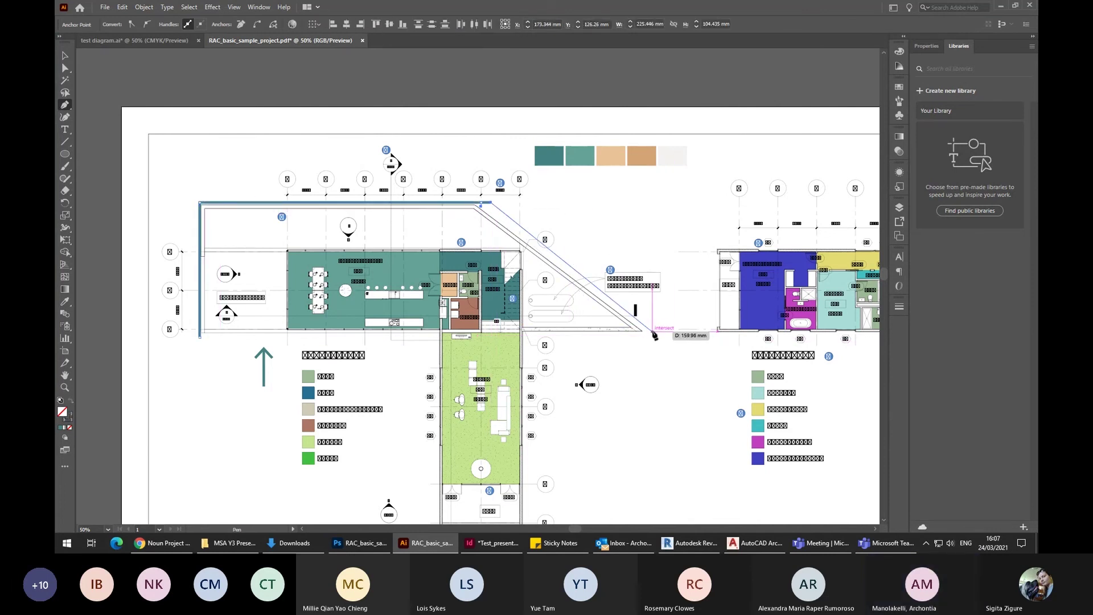
click(199, 336)
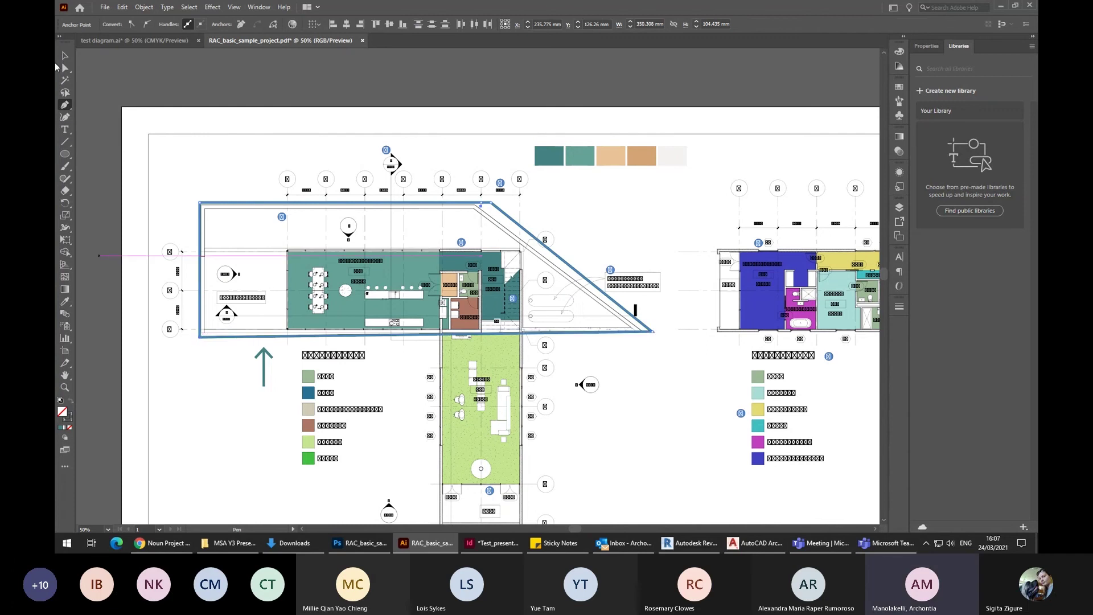
Swap the traced outline's dark teal stroke to its fill and set the resulting shape's opacity to 50%.
key(v)
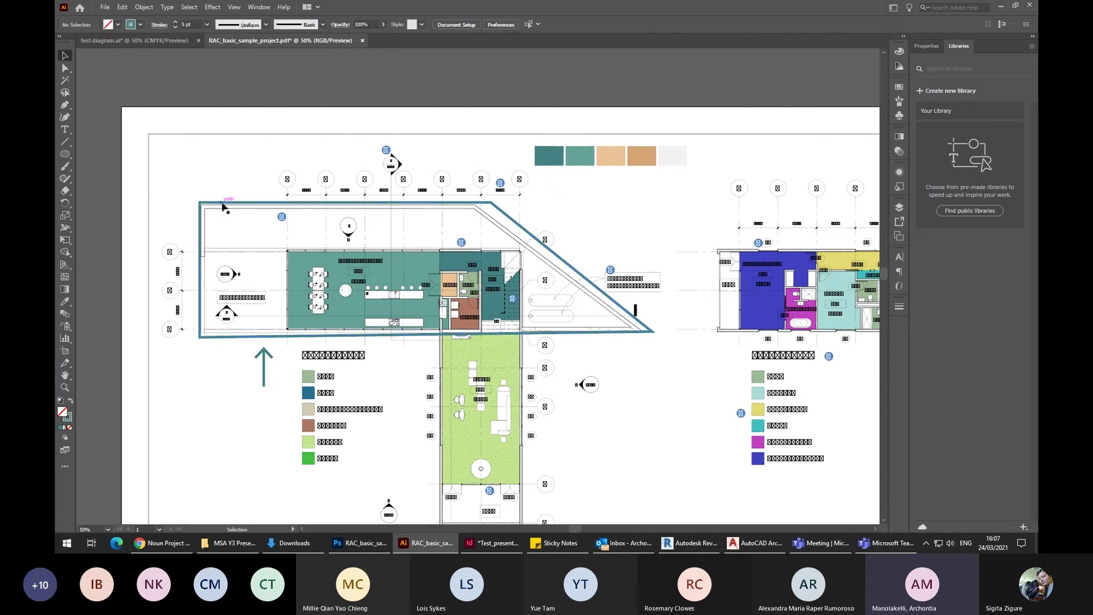
click(72, 403)
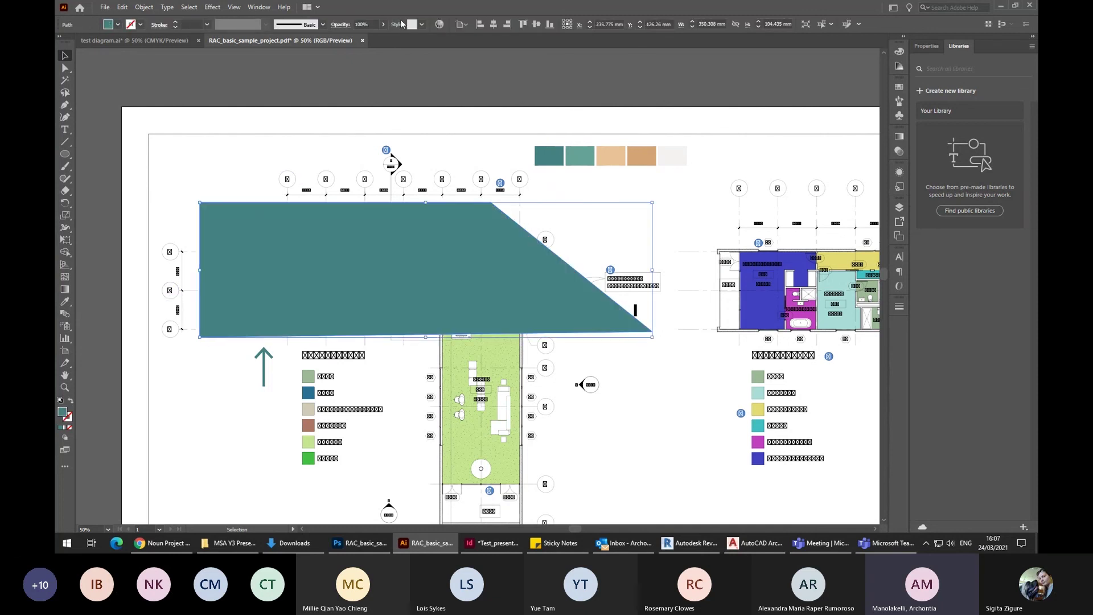
click(383, 25)
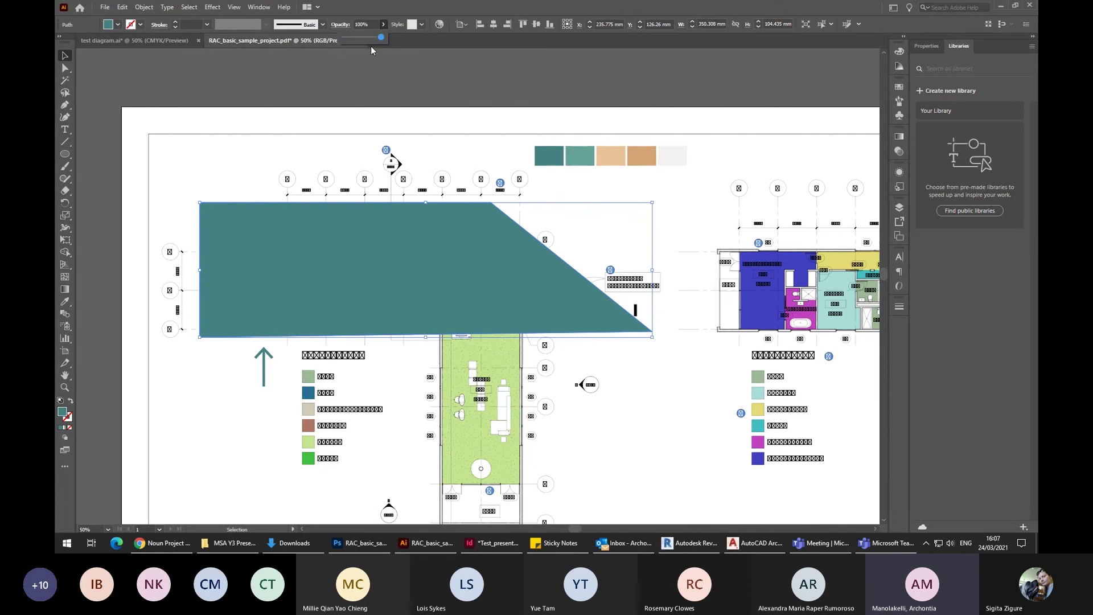
click(356, 37)
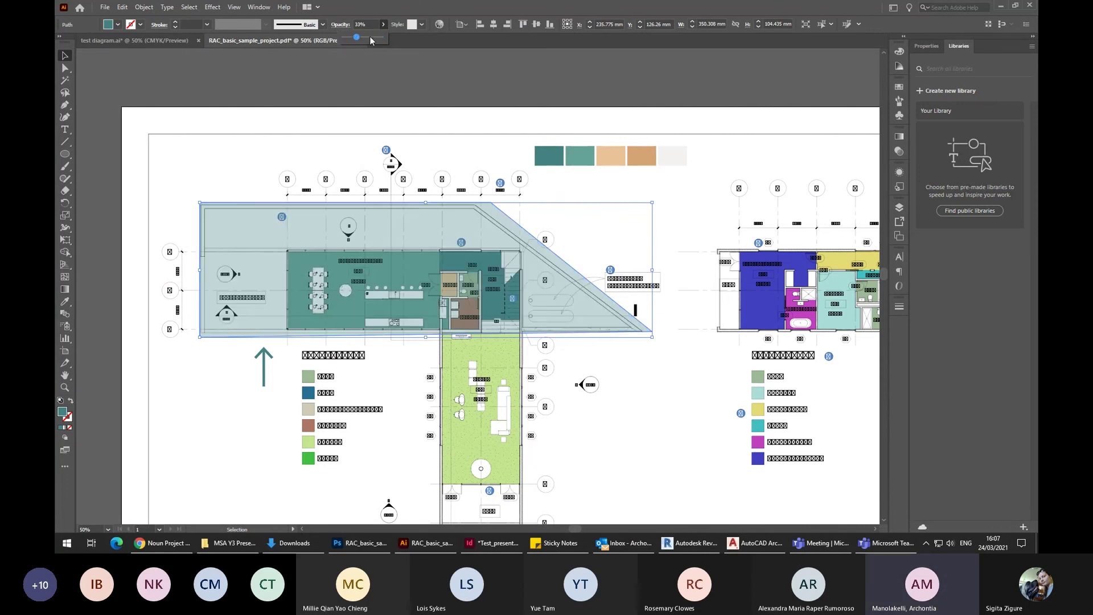
click(370, 37)
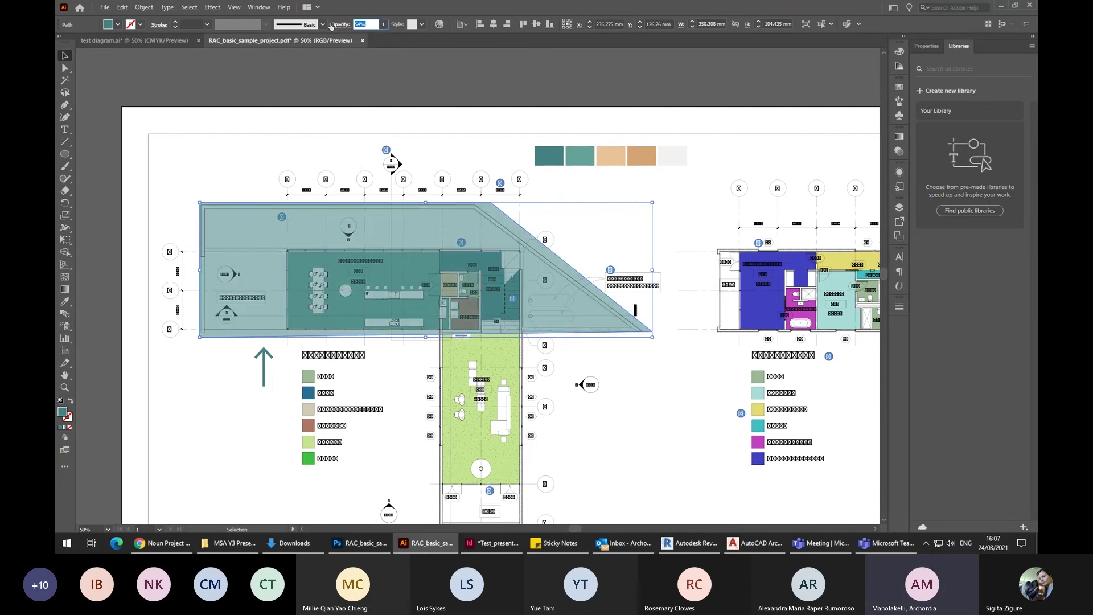
text(50)
key(Return)
click(673, 381)
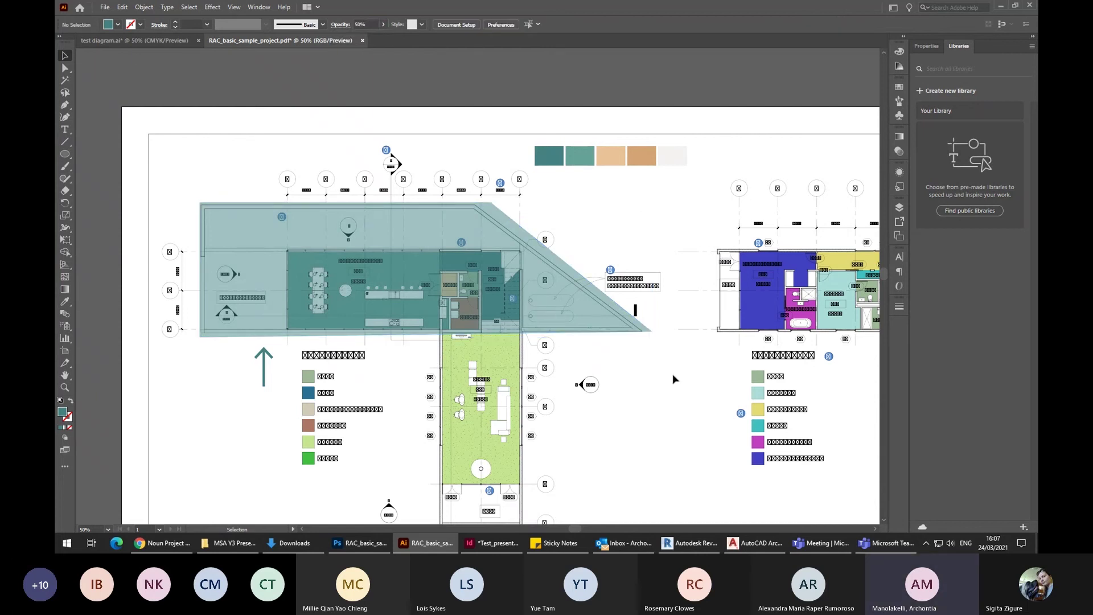
key(ctrl+minus)
drag(664, 372, 529, 296)
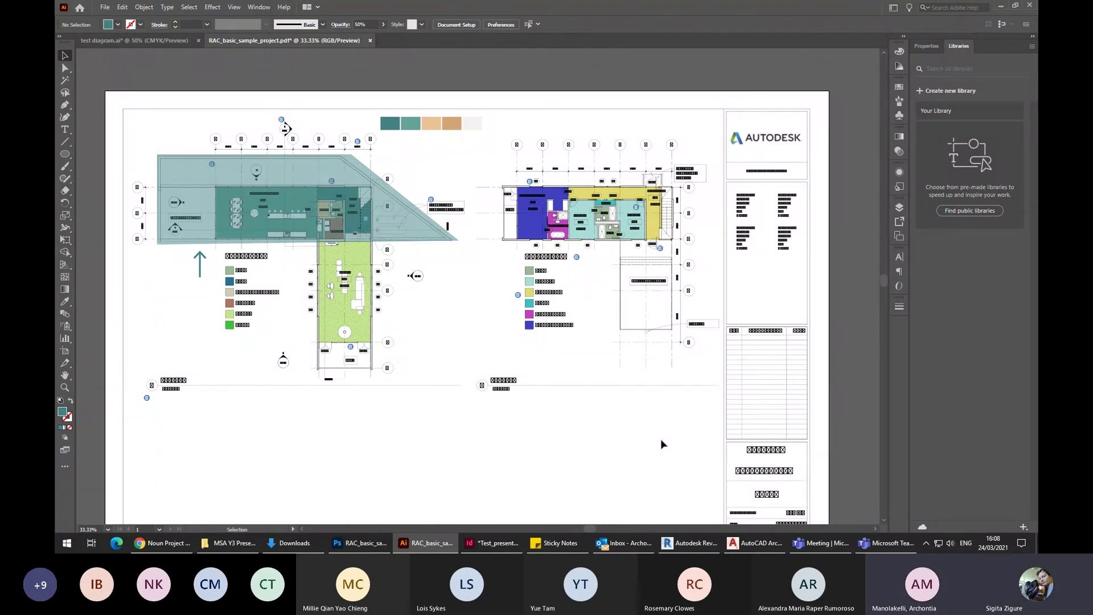
scroll(646, 449, down, 1)
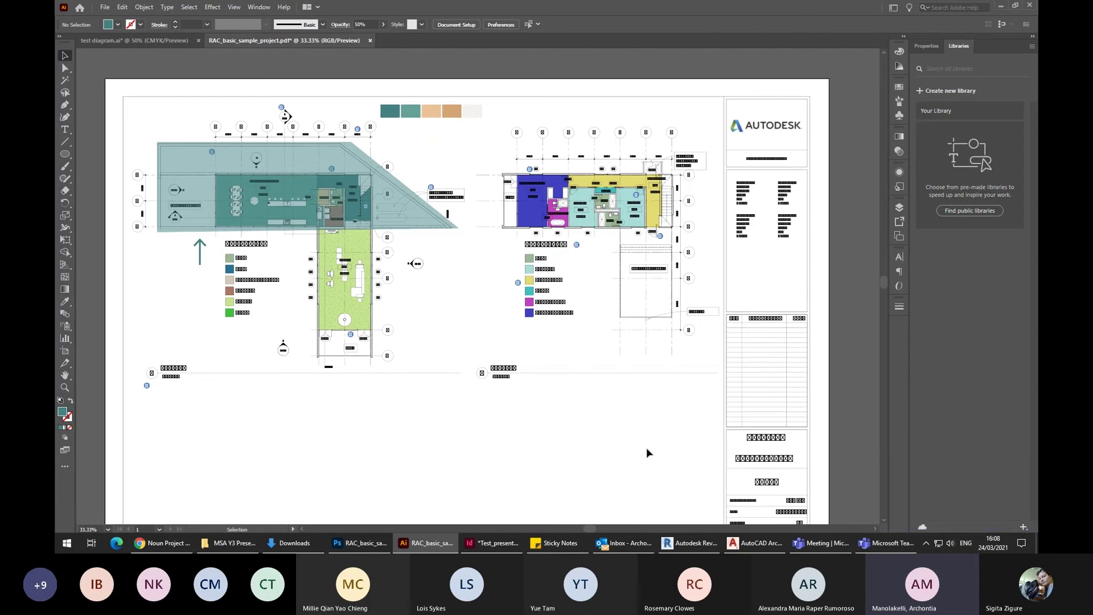
Switch to the MSA Y3 Presenation folder in File Explorer and open ground-floor.jpg to view the rendered plan.
click(237, 545)
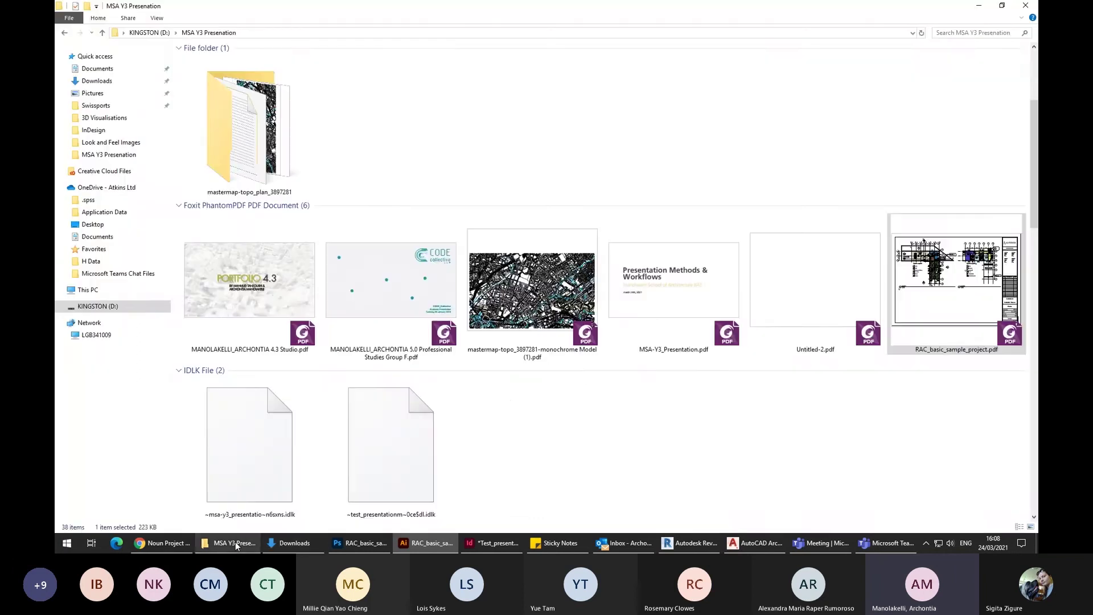
scroll(757, 452, down, 10)
scroll(757, 451, up, 5)
scroll(758, 453, down, 5)
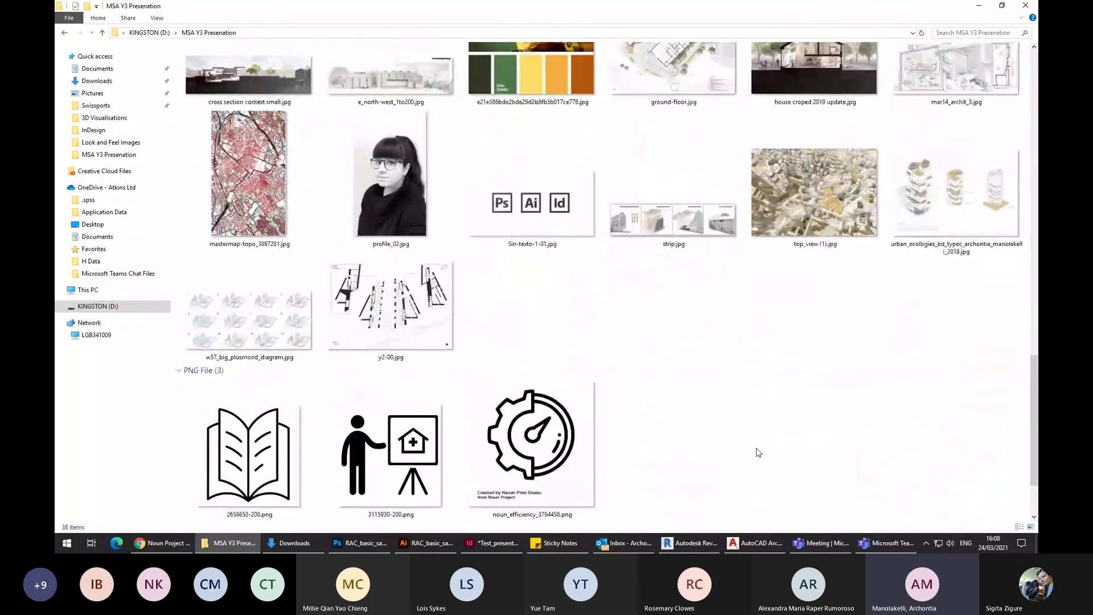
scroll(669, 80, up, 2)
double_click(669, 80)
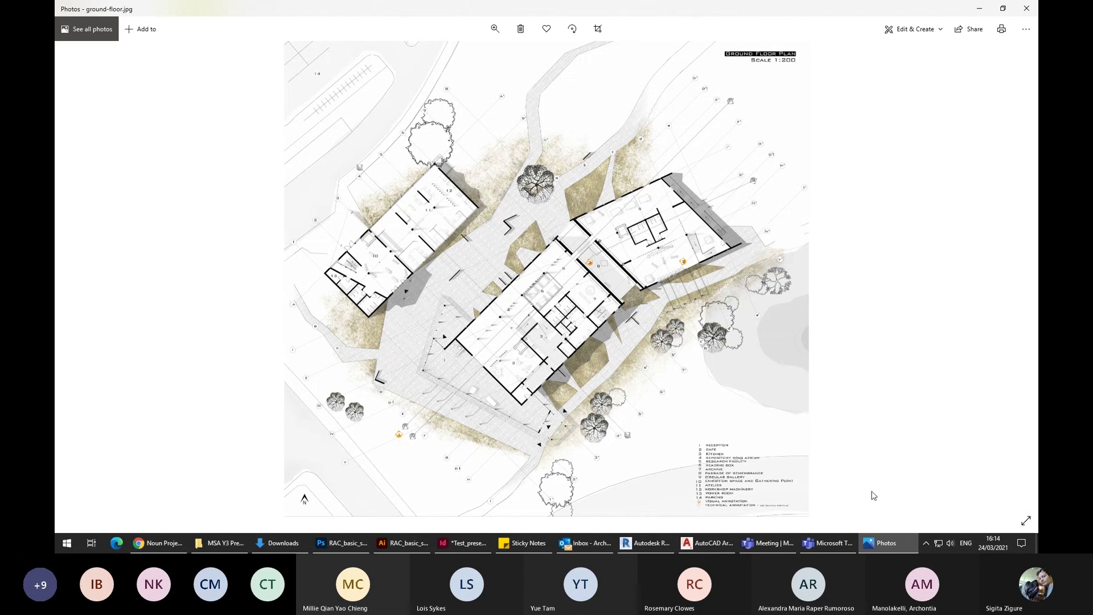
Switch to Revit and open the sheet A101 - Site Plan.
click(650, 547)
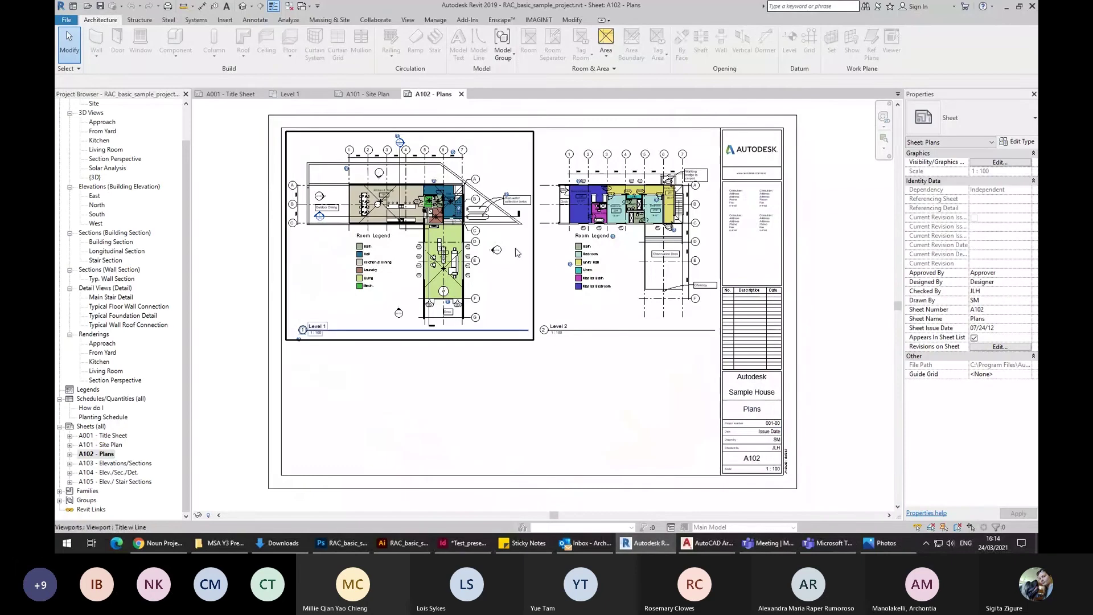
double_click(133, 464)
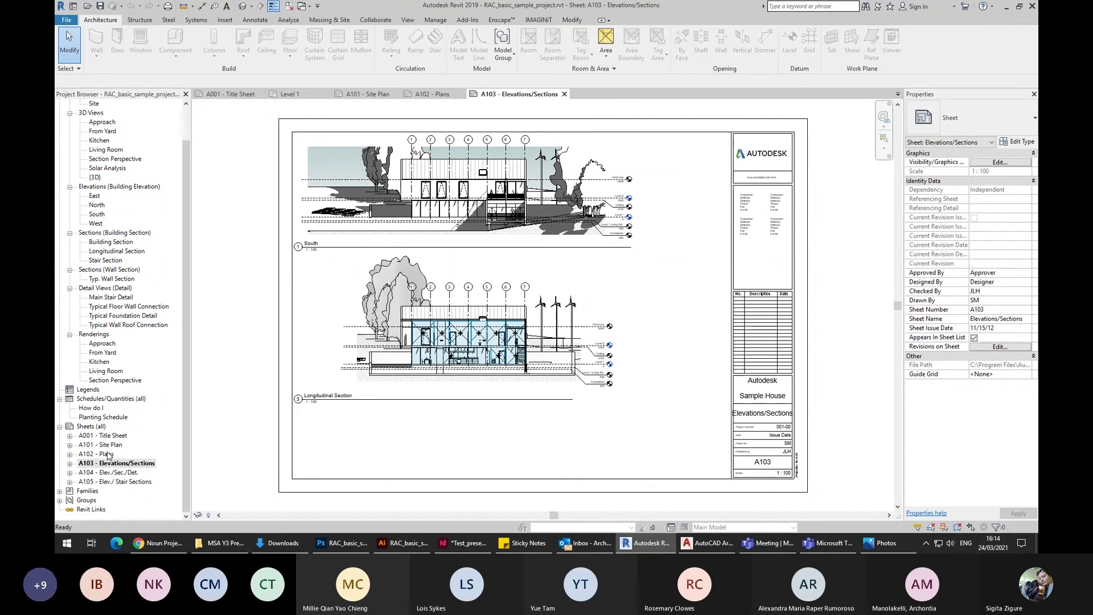
double_click(108, 454)
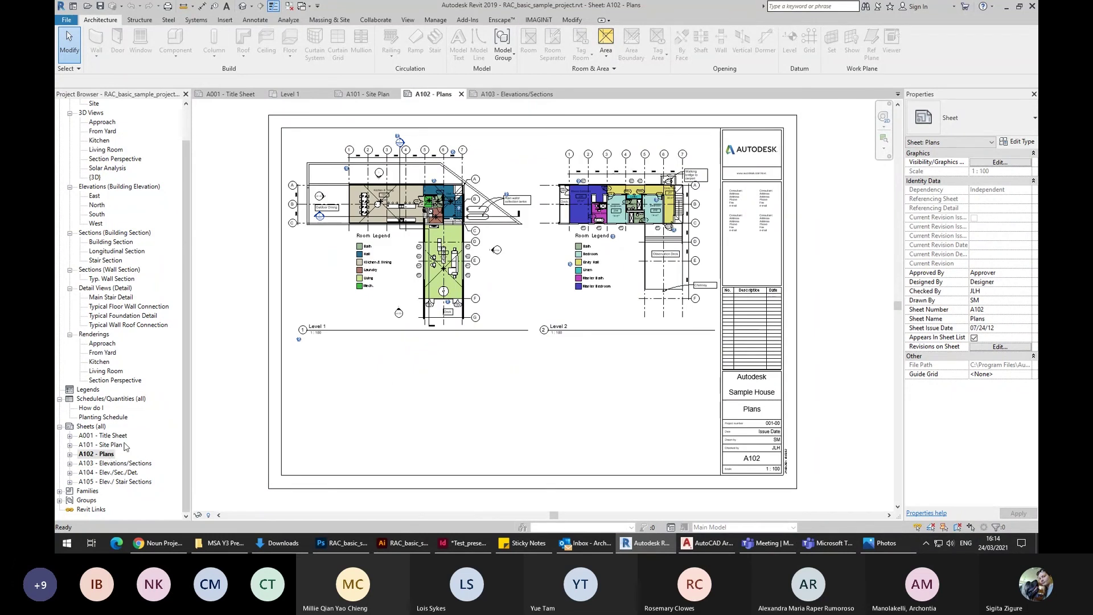
double_click(114, 447)
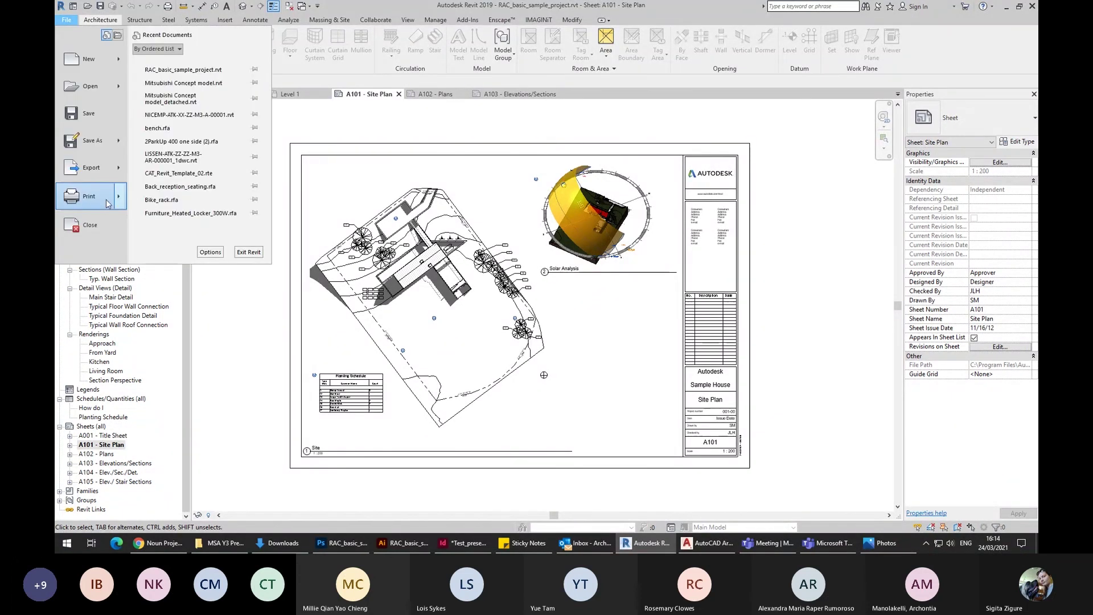
Preview the site plan sheet's printout with the Bluebeam PDF printer and return to the print settings.
key(Escape)
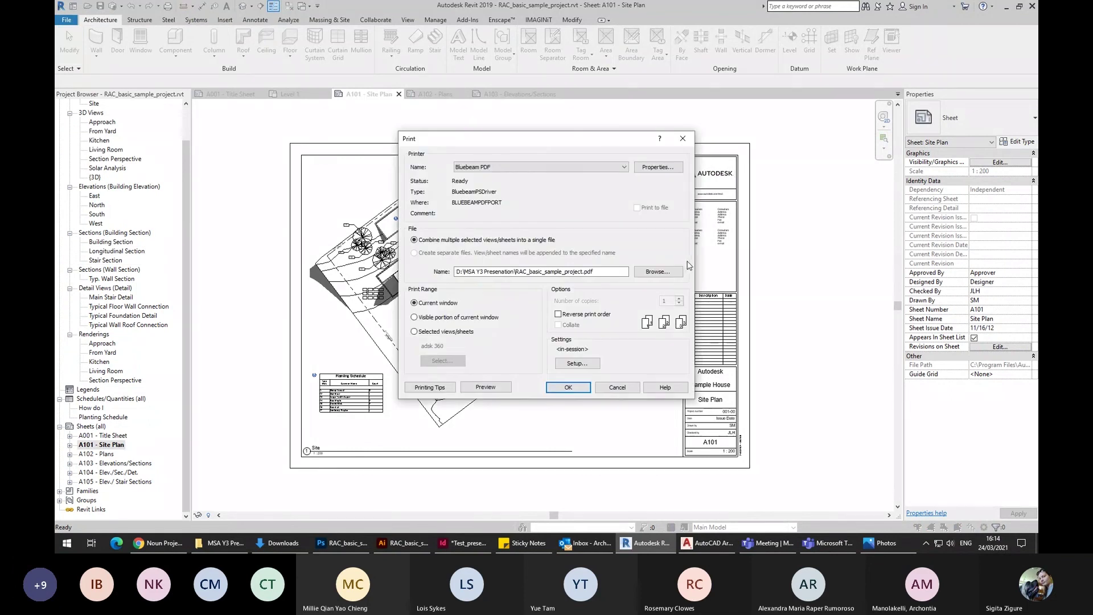
click(569, 387)
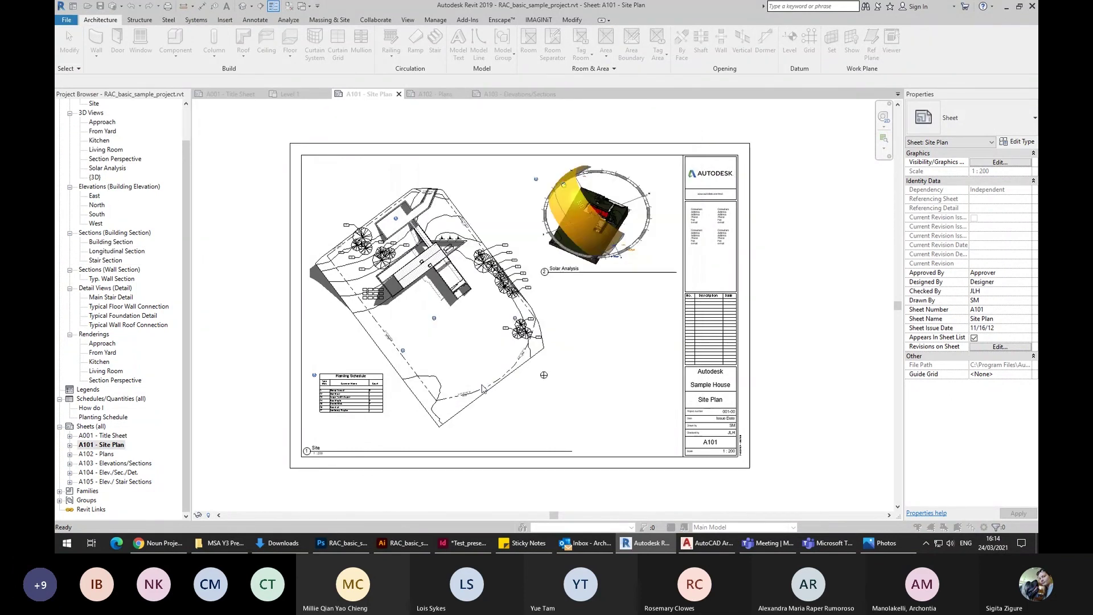
click(617, 295)
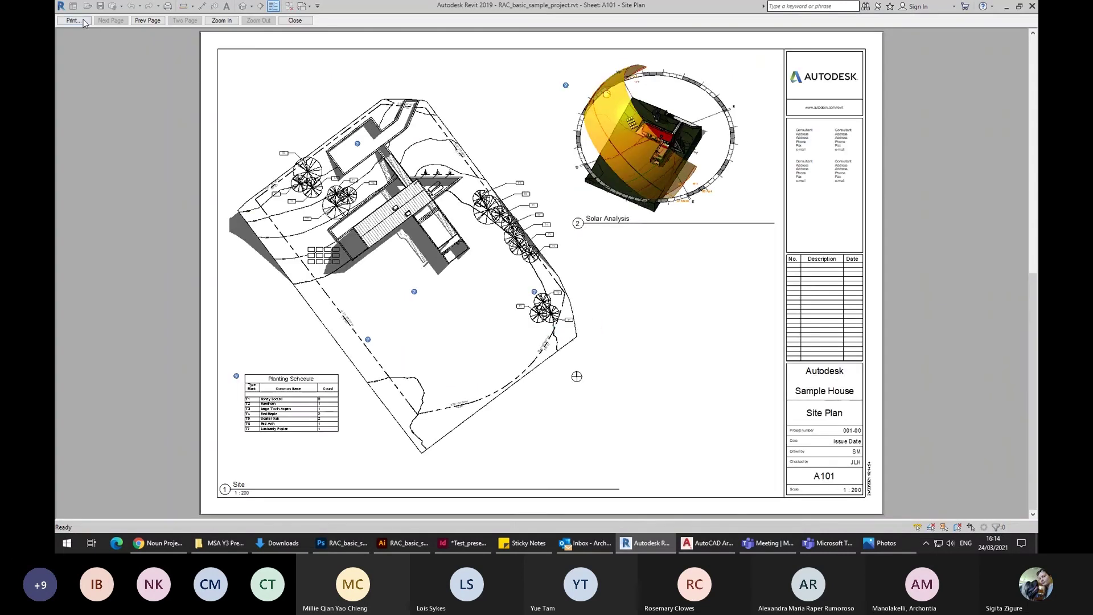
key(Return)
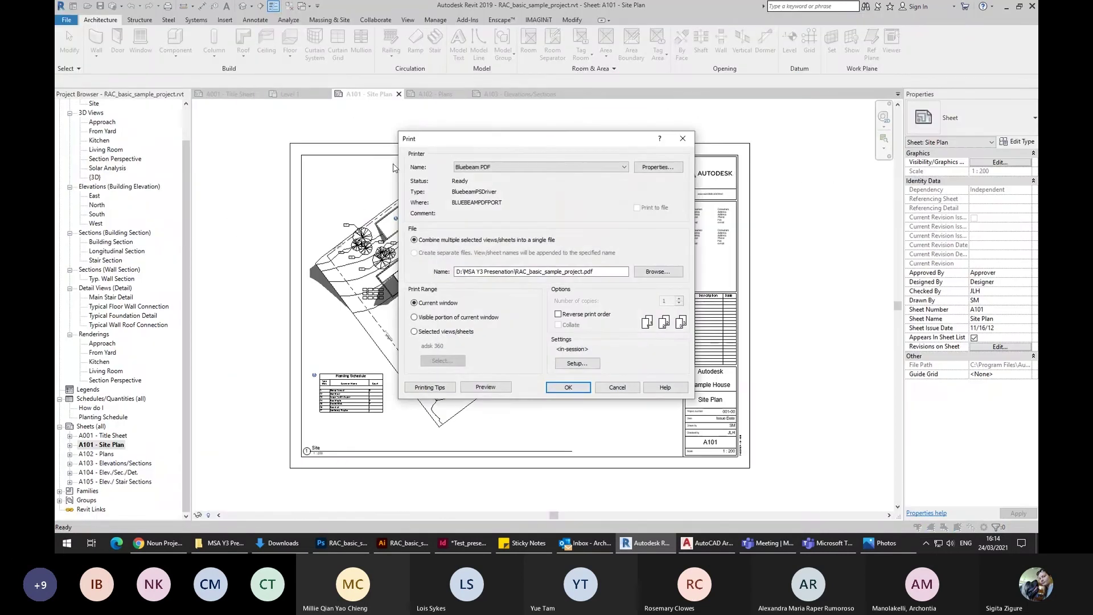
Print the site plan sheet to RAC_basic_sample_project01.pdf in the MSA Y3 Presenation folder, keeping the existing PDF.
click(580, 387)
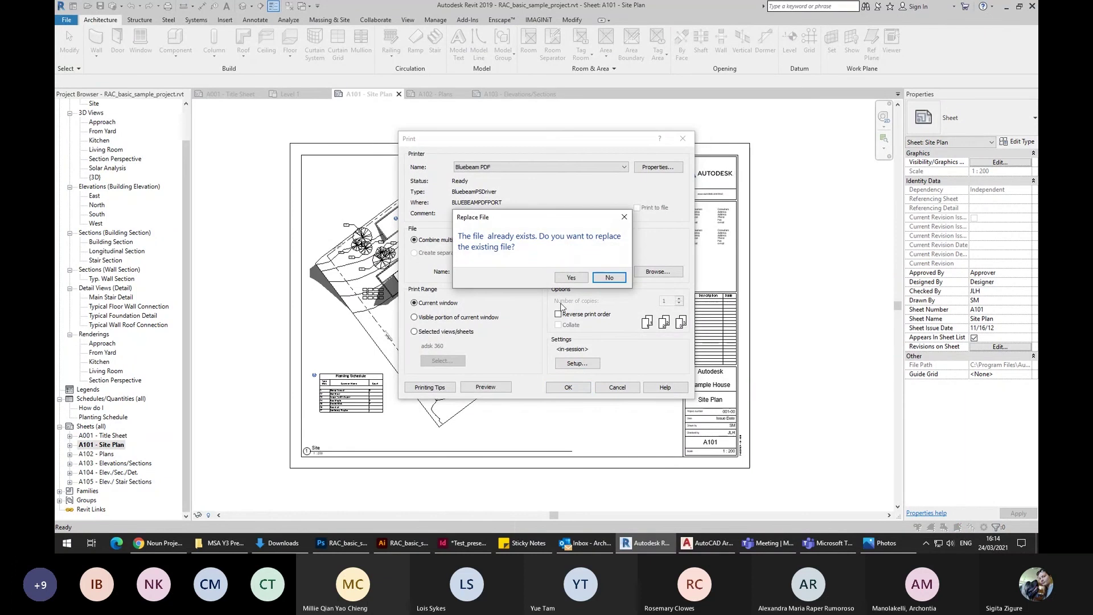
click(609, 279)
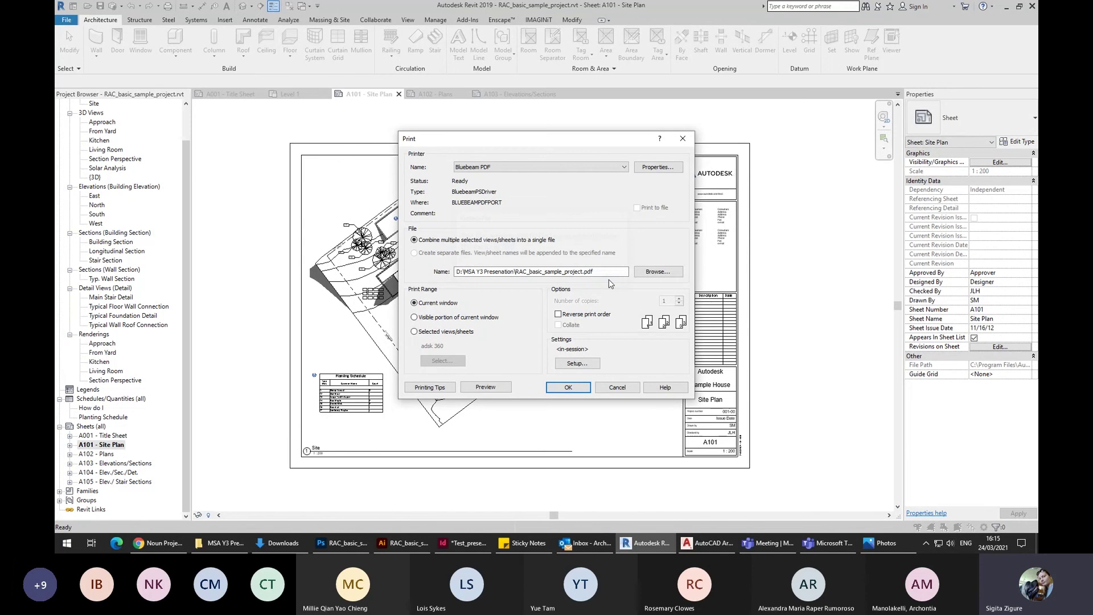
click(589, 271)
text(01)
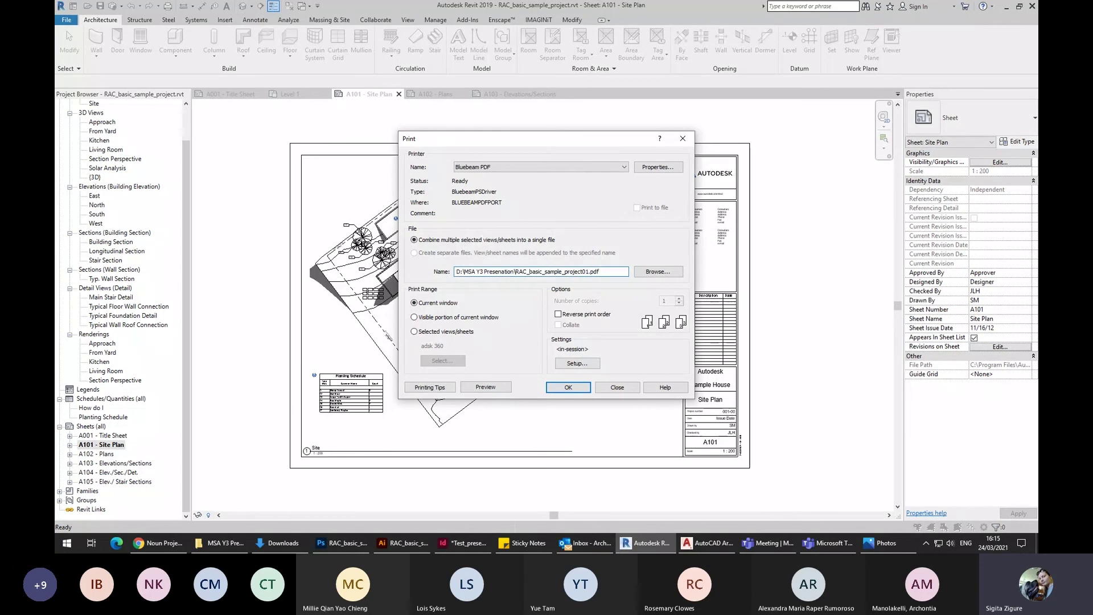
click(569, 387)
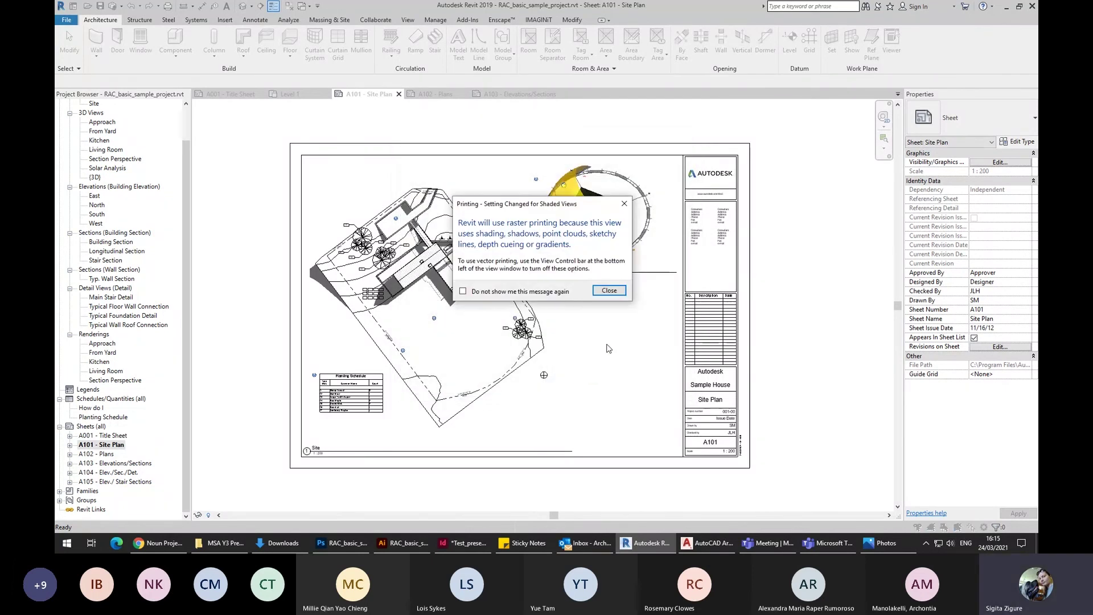
click(618, 291)
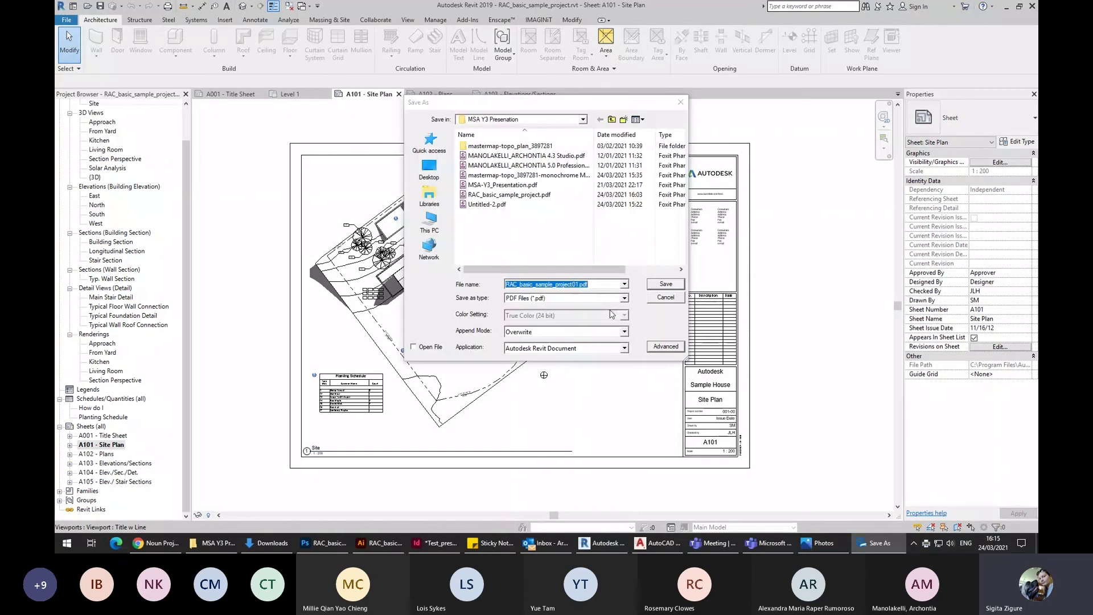
key(Return)
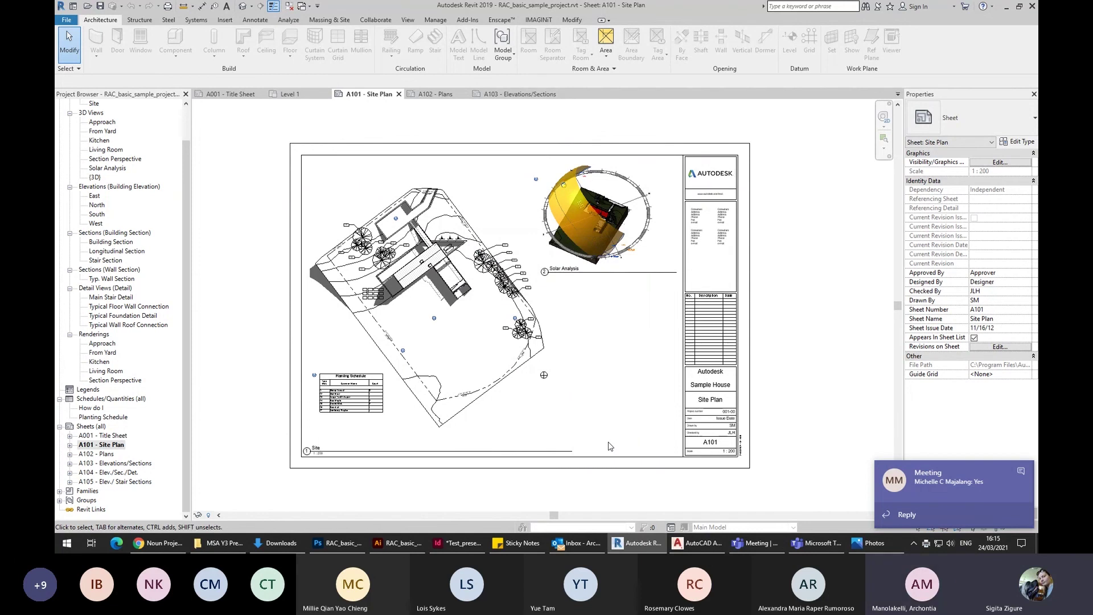
Switch to the MSA Y3 Presenation folder in File Explorer and locate the printed site plan PDF.
click(221, 542)
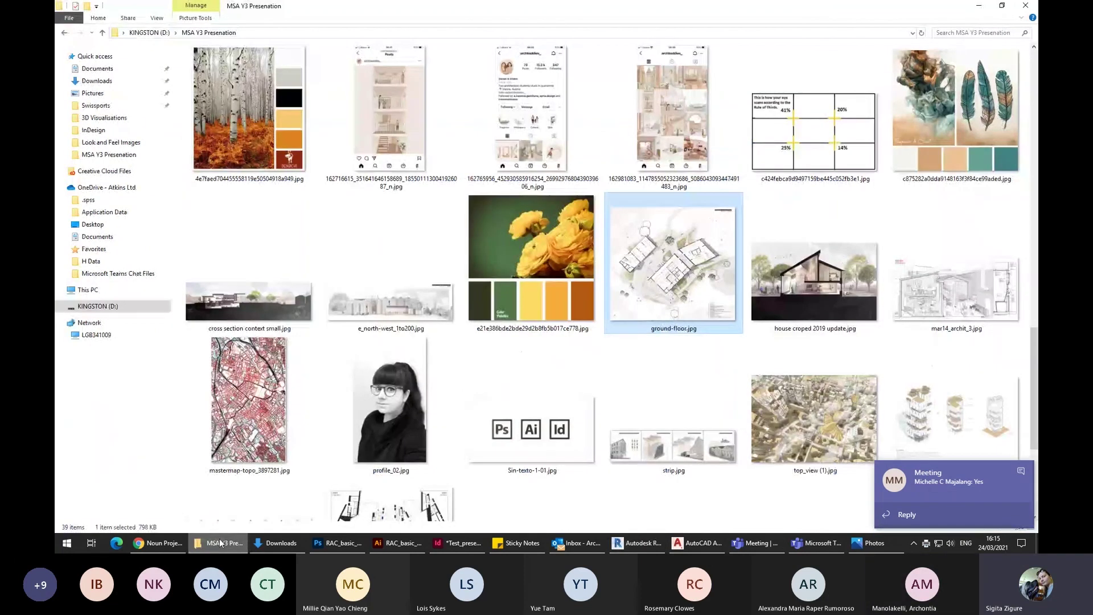
scroll(544, 457, up, 10)
scroll(543, 458, down, 2)
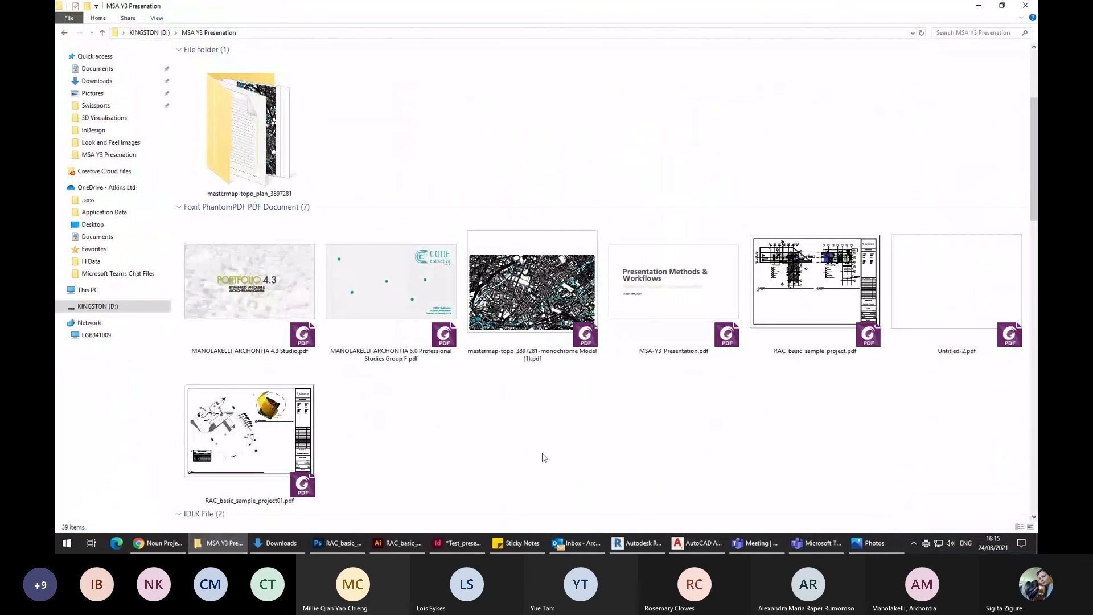
scroll(603, 424, down, 10)
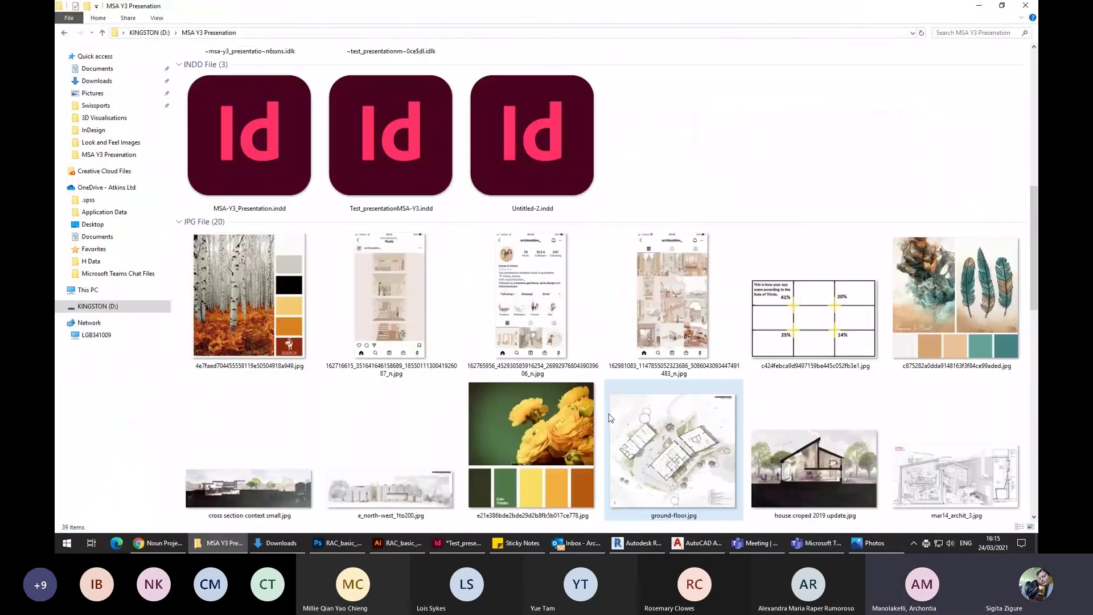
scroll(610, 419, up, 4)
scroll(609, 419, down, 8)
scroll(609, 414, up, 8)
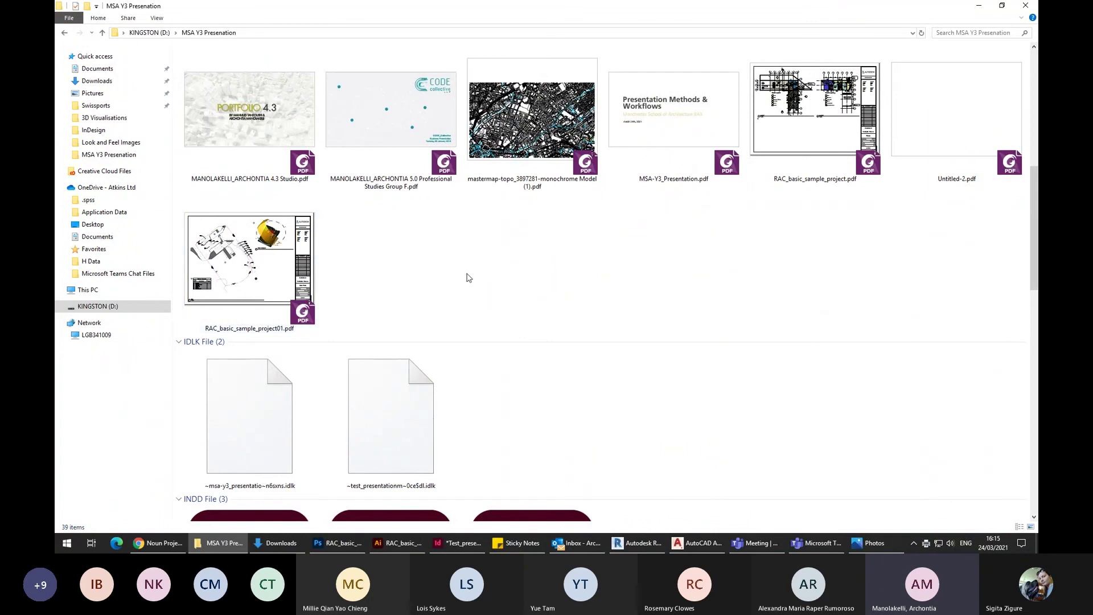
Switch to Photoshop and view the whole site plan sheet in RAC_basic_sample_project.psd.
click(339, 543)
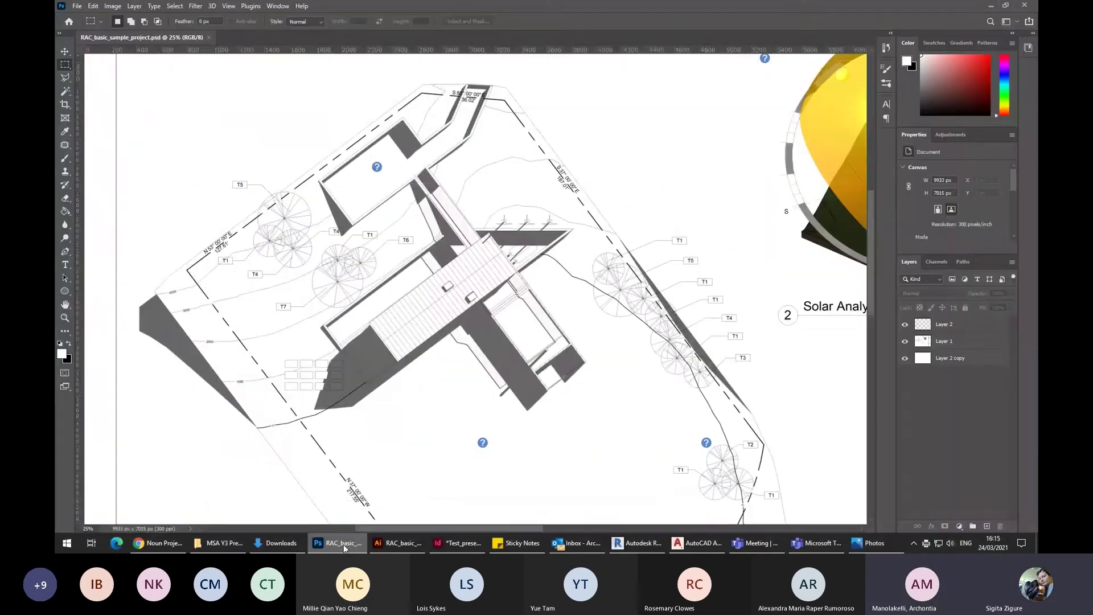
click(343, 544)
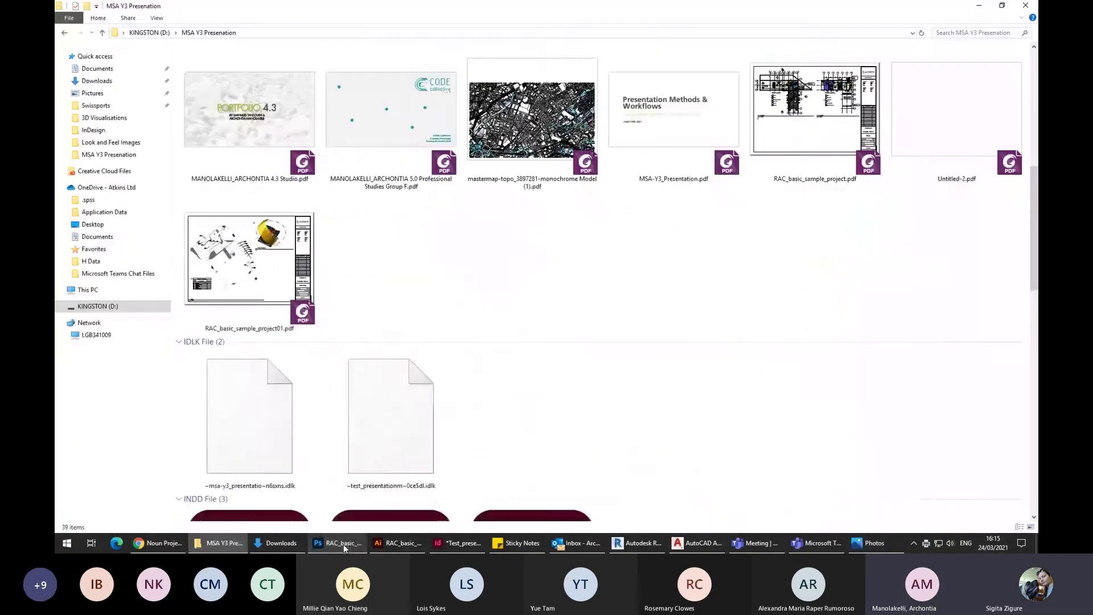
click(344, 545)
key(ctrl+minus)
key(ctrl+minus)
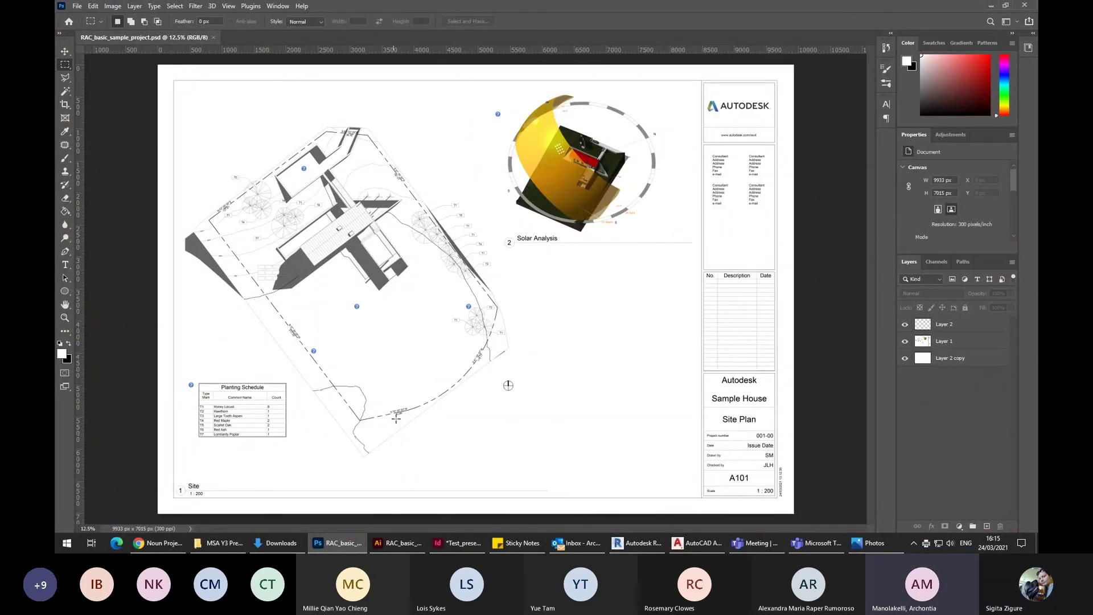
Leave Photoshop and switch to the Test_presentationMSA-Y3.indd document in InDesign.
click(341, 542)
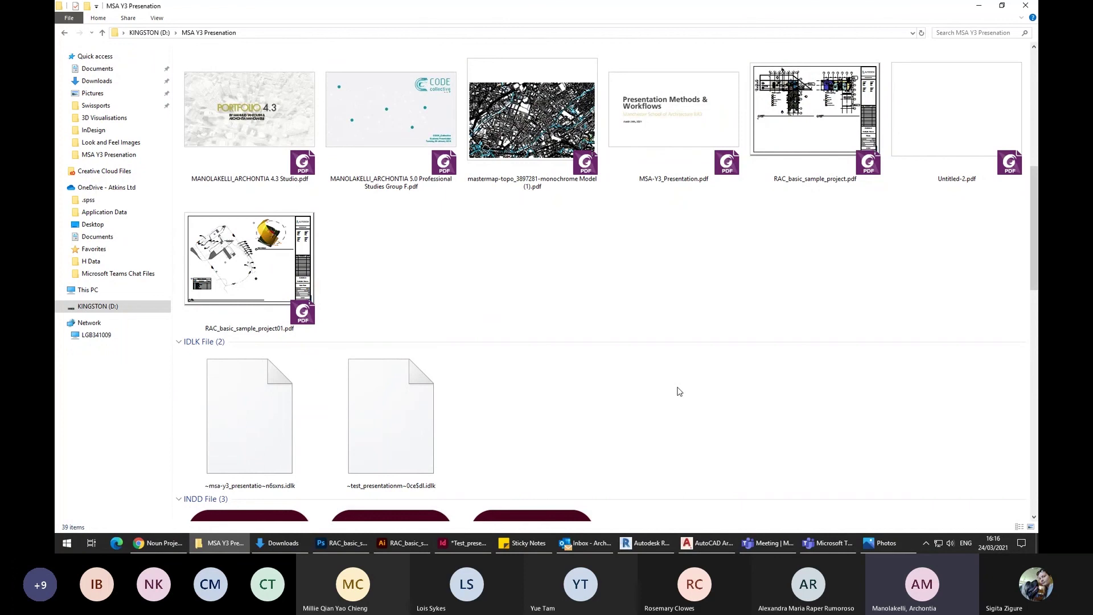
click(414, 546)
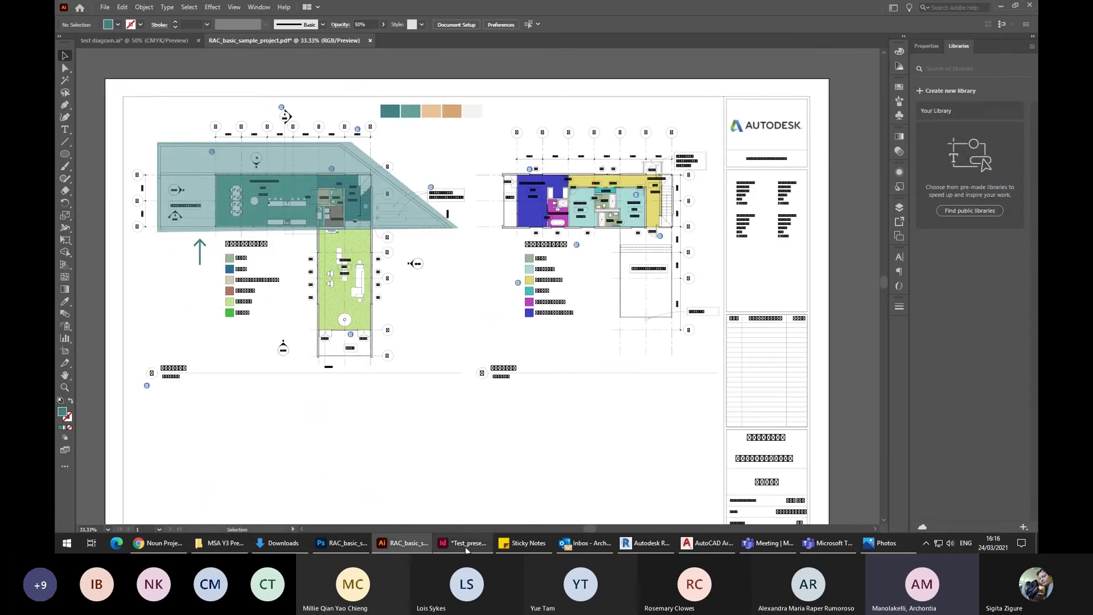
click(466, 546)
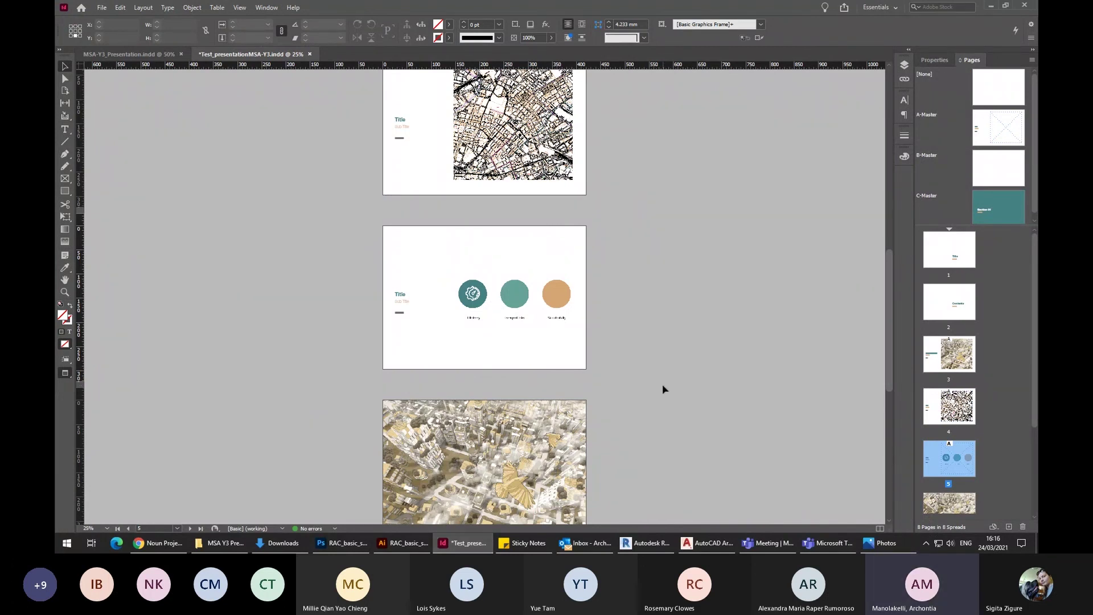
Save Test_presentationMSA-Y3.indd and look through its pages from the title page to the last page after Section 01.
key(ctrl+s)
scroll(662, 388, up, 1)
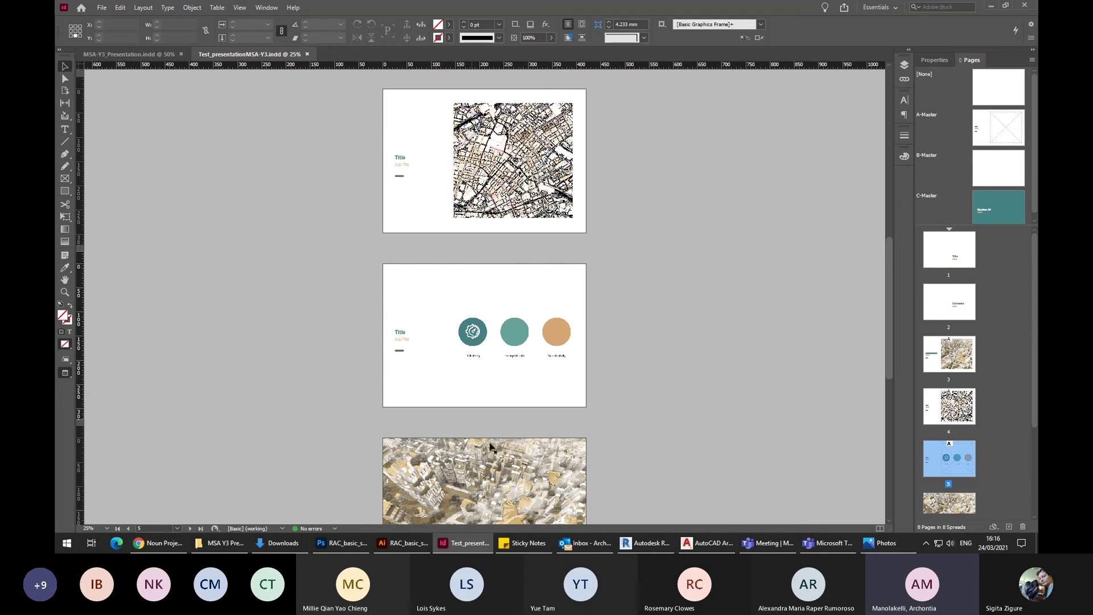
scroll(625, 269, up, 4)
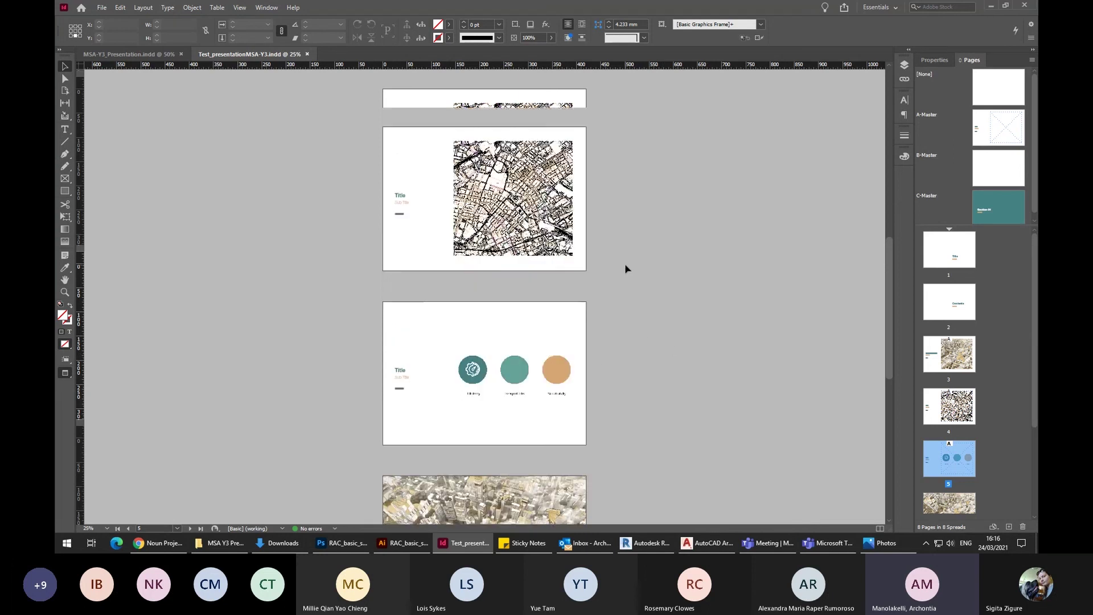
scroll(624, 268, up, 10)
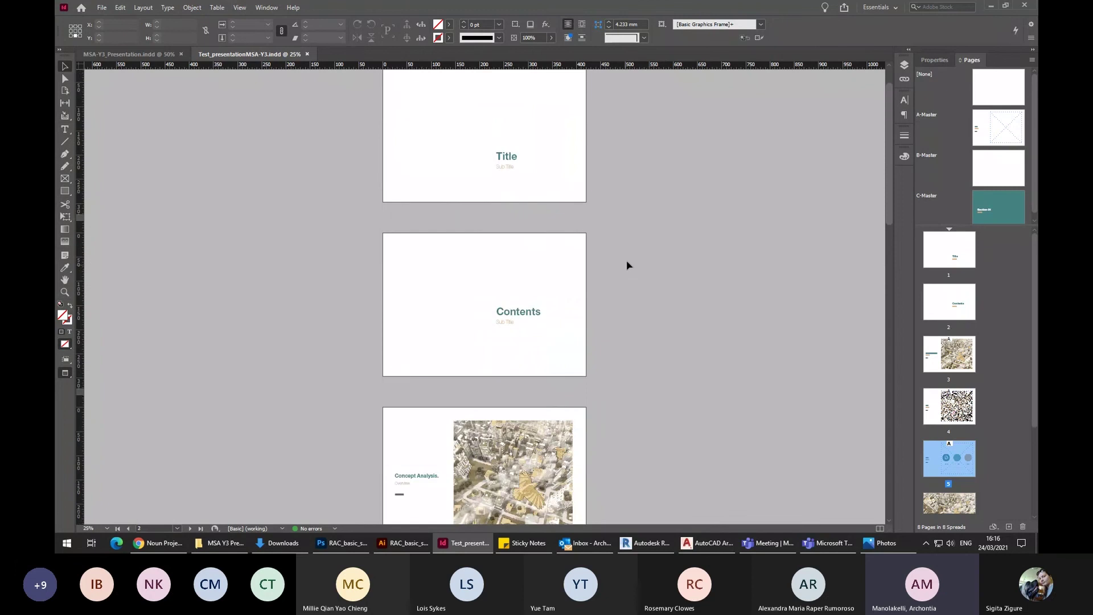
scroll(518, 287, down, 1)
scroll(520, 288, down, 3)
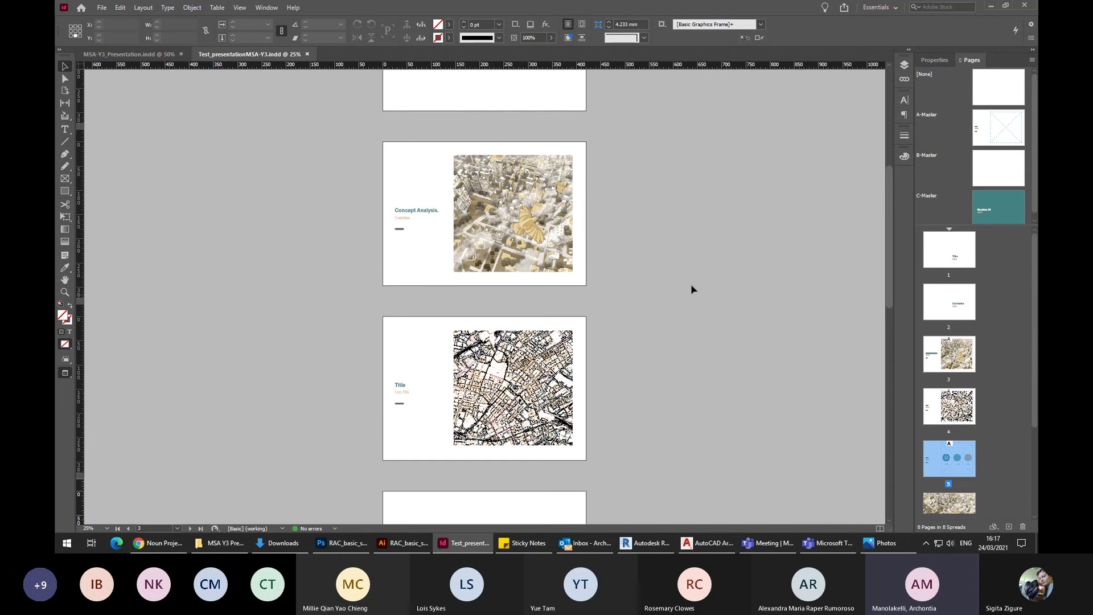
scroll(734, 198, down, 2)
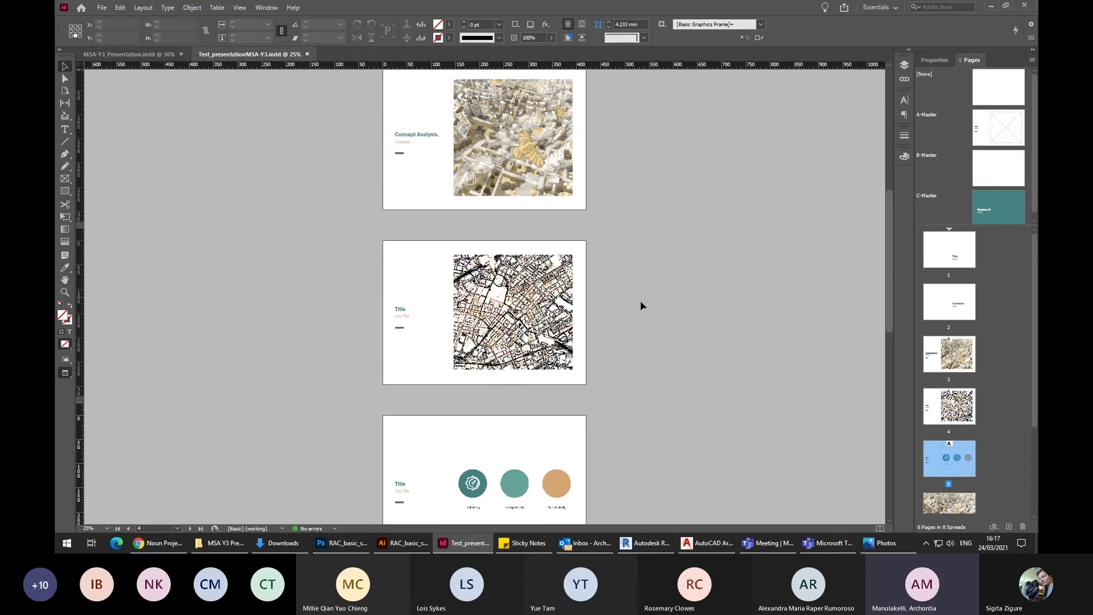
scroll(634, 313, down, 1)
scroll(635, 313, down, 12)
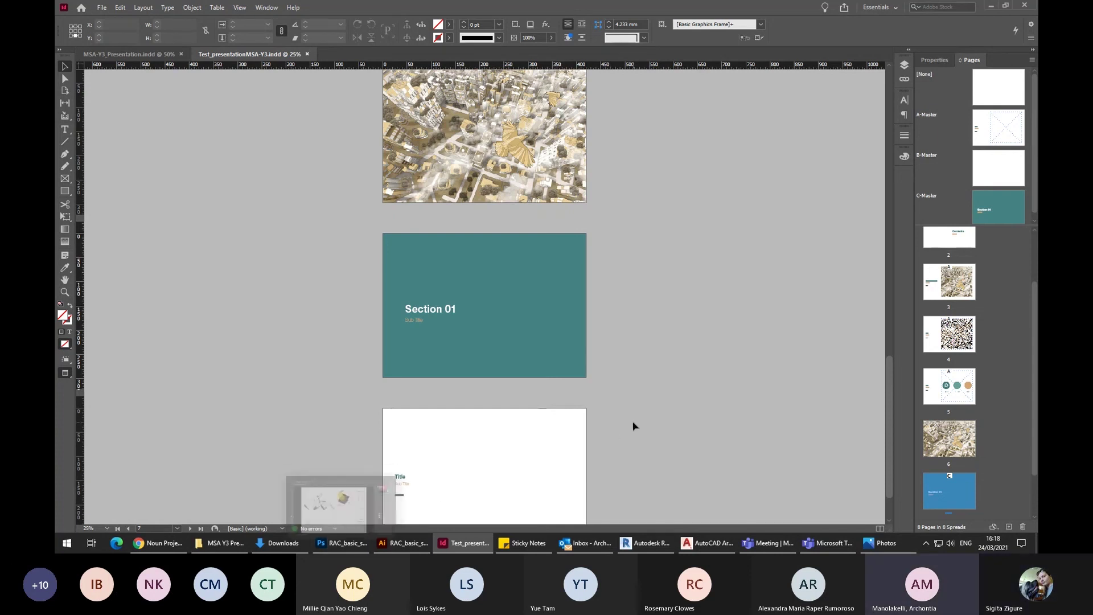
click(498, 464)
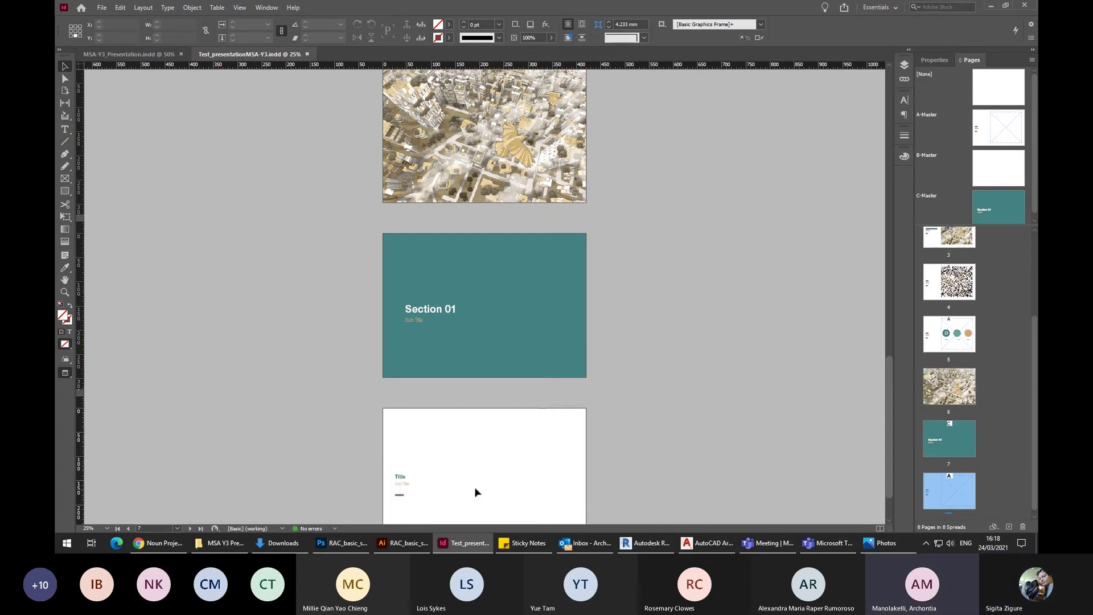
Switch to Revit to view the A101 Site Plan sheet, and return to RAC_basic_sample_project.psd in Photoshop.
click(647, 542)
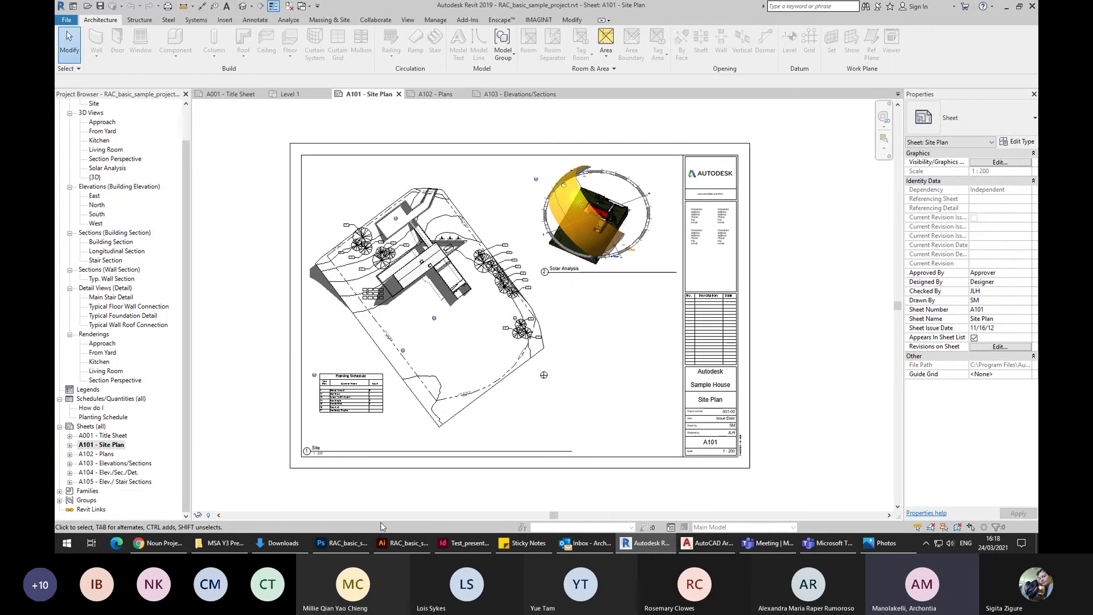
click(348, 544)
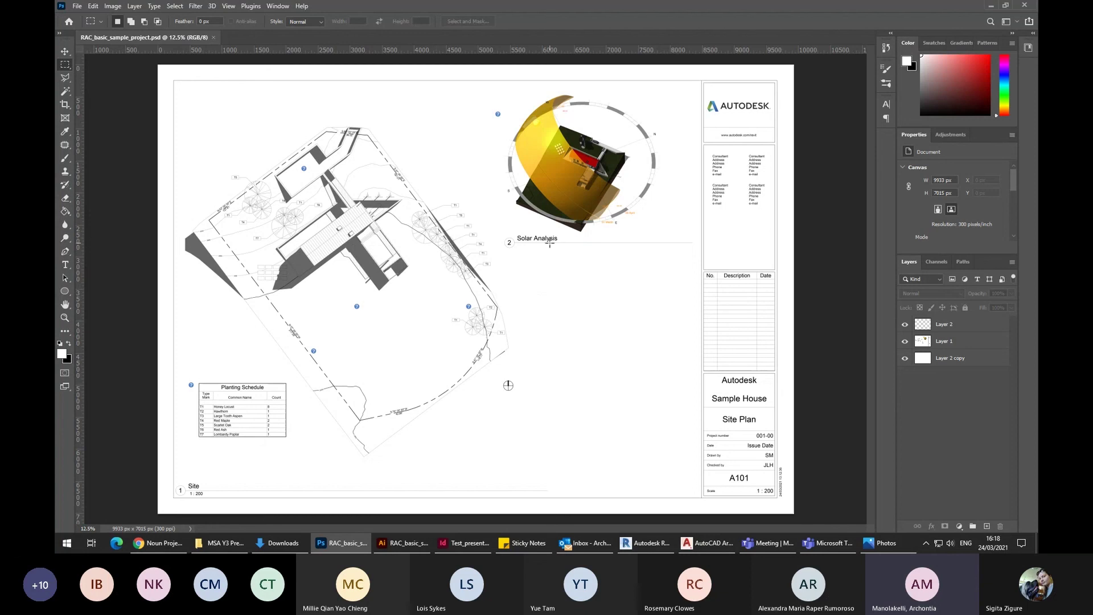
Outline the whole site plan drawing on Layer 1 with a closed Polygonal Lasso selection, leaving out the planting schedule and solar analysis.
click(951, 341)
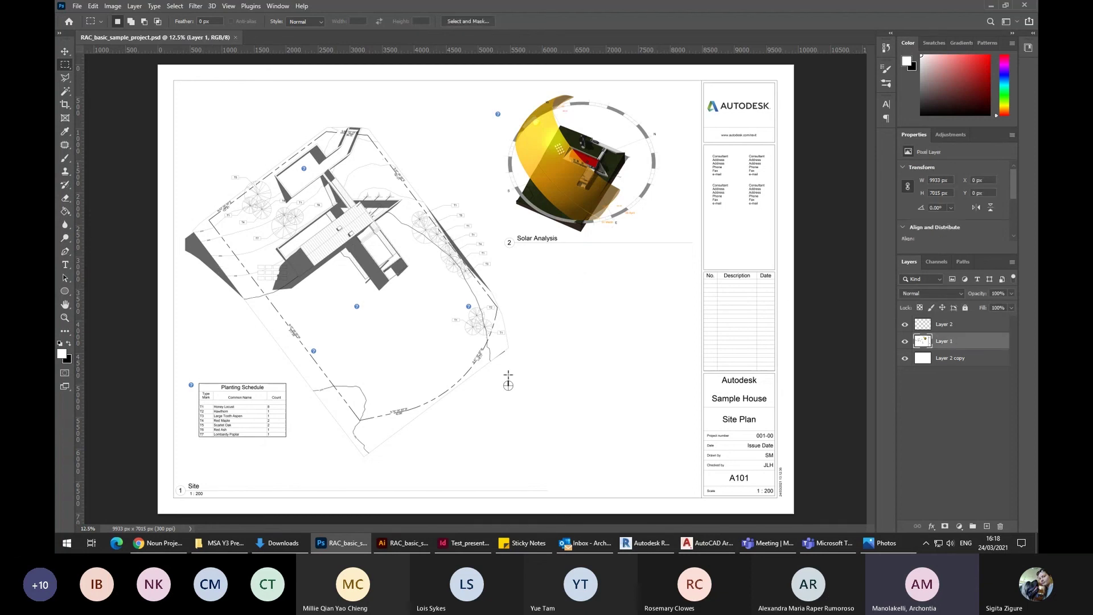
click(65, 78)
click(361, 103)
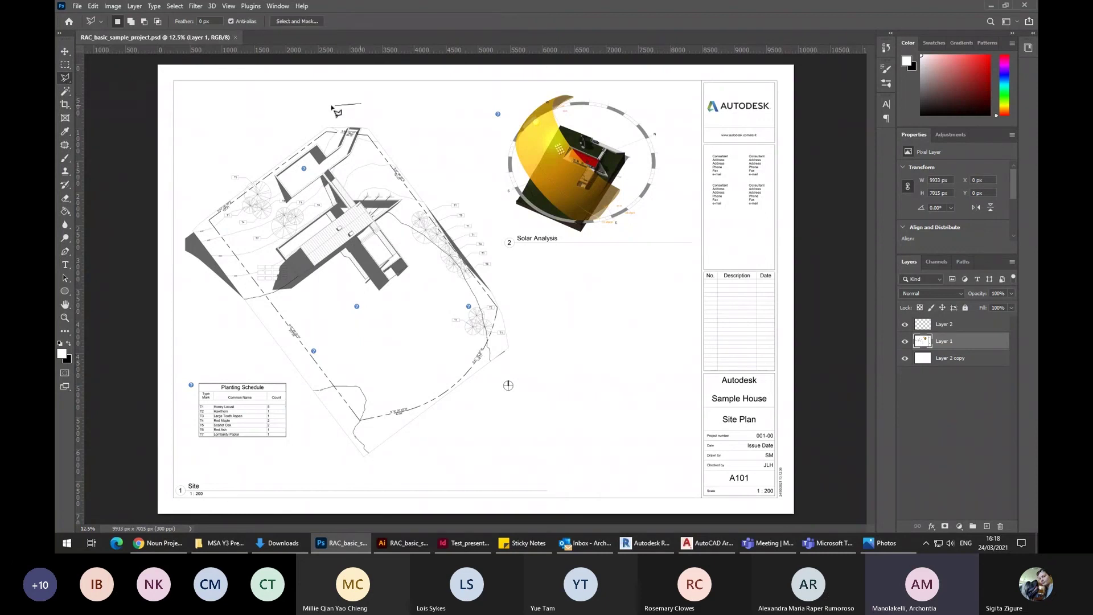
click(310, 107)
click(229, 141)
click(181, 217)
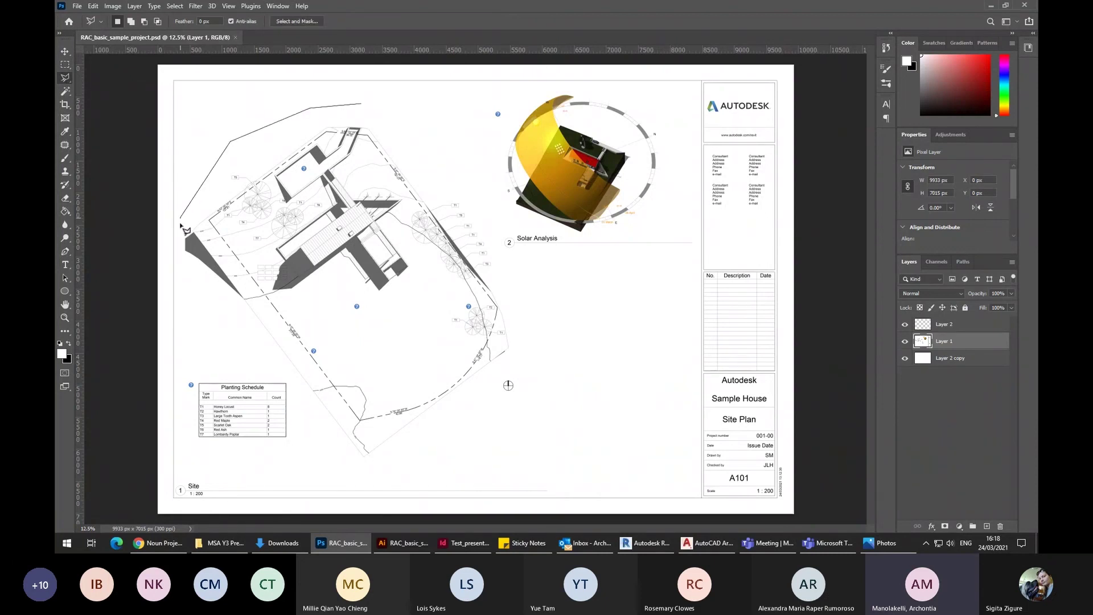
click(182, 266)
click(251, 348)
click(300, 379)
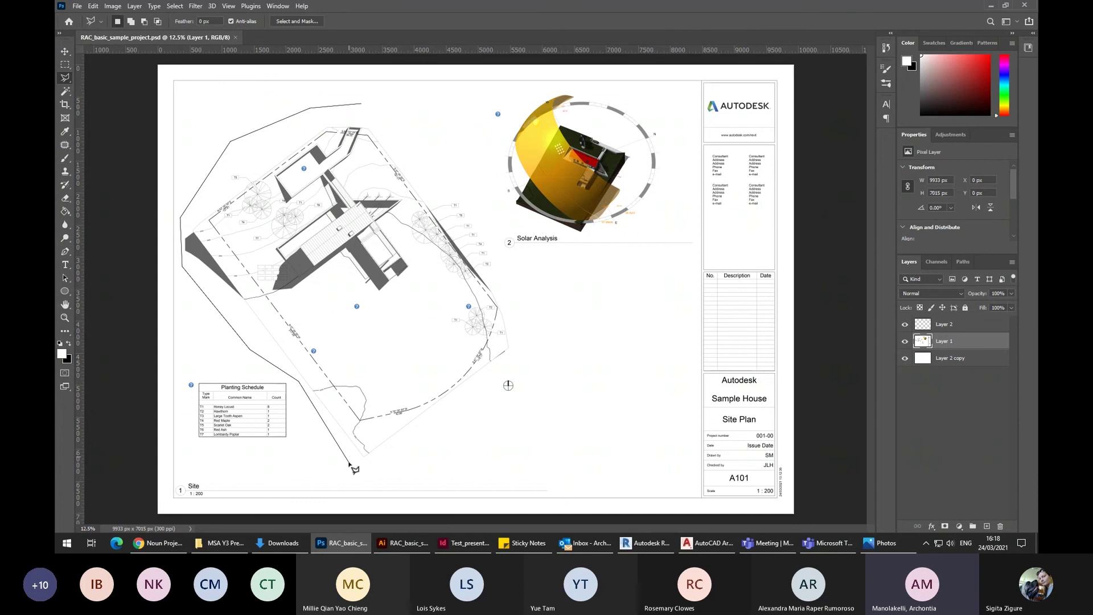
click(356, 468)
click(404, 470)
click(567, 360)
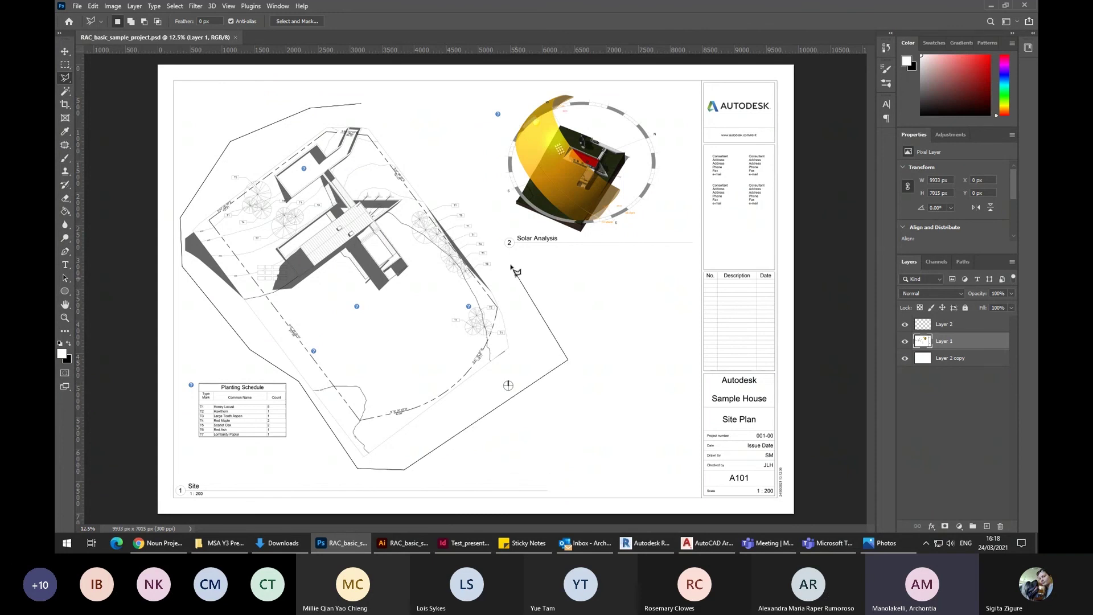
click(447, 145)
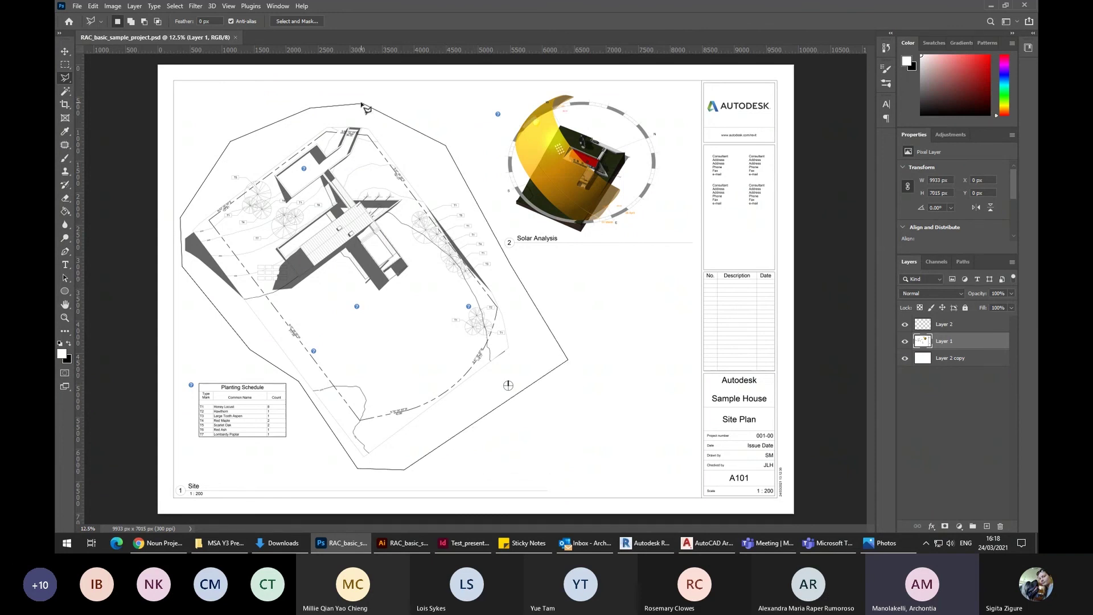
click(362, 105)
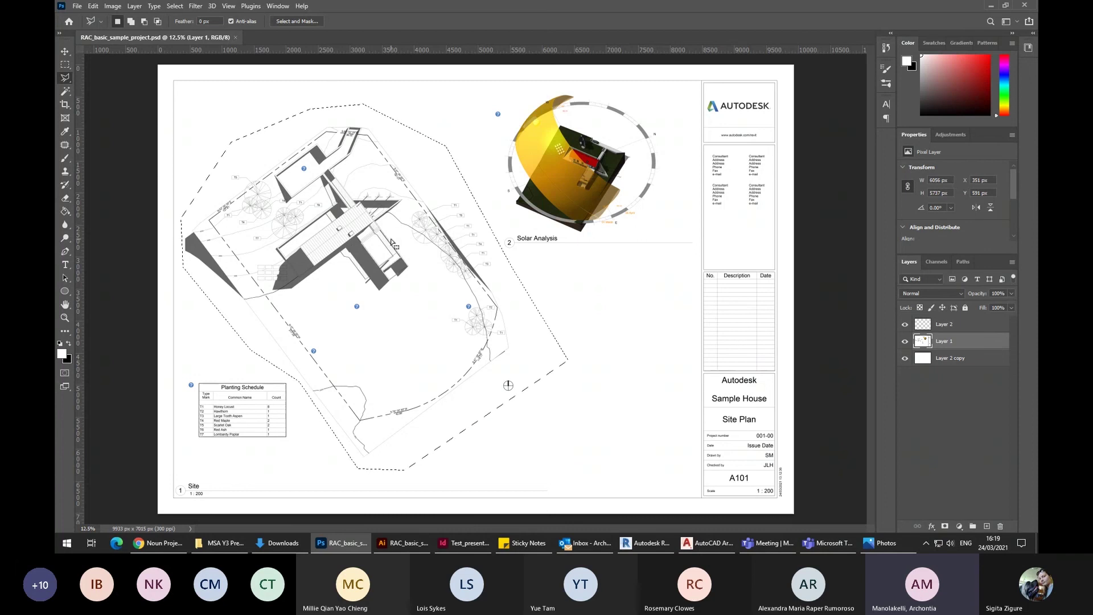
Cut the selected site plan out of Layer 1 and paste it onto its own layer.
key(ctrl+x)
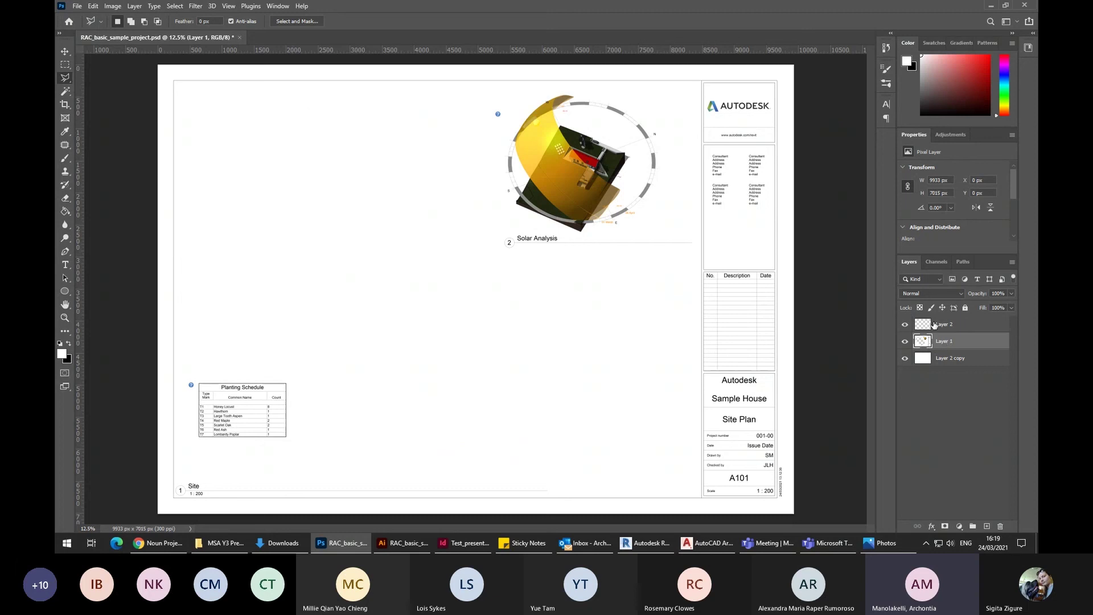
key(ctrl+v)
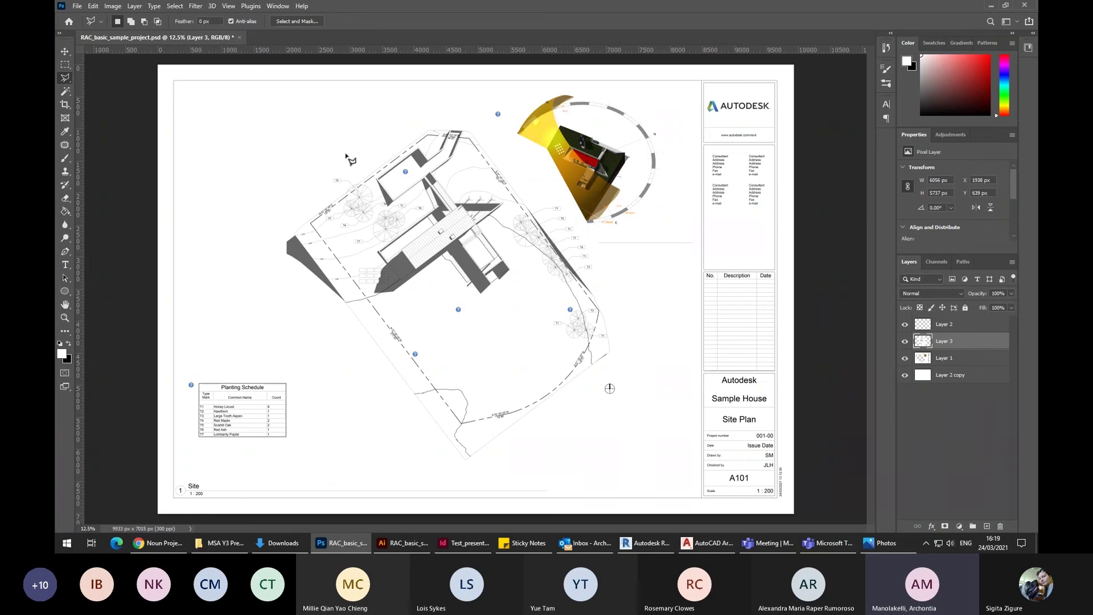
click(65, 65)
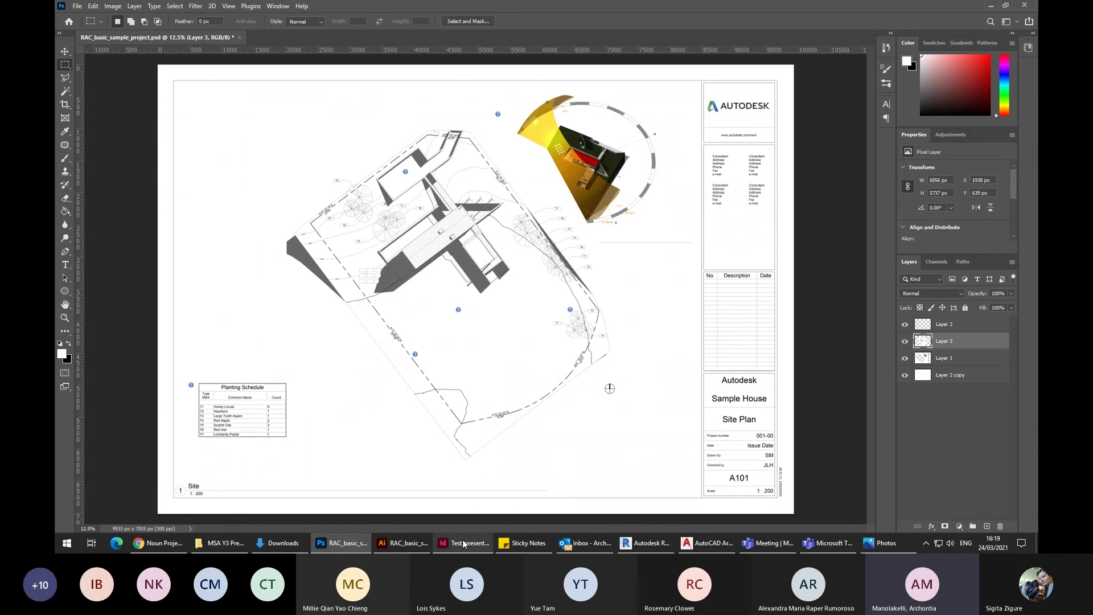
Switch to RAC_basic_sample_project.pdf in Illustrator and add a new empty layer above Layer 1.
mouse_move(388, 546)
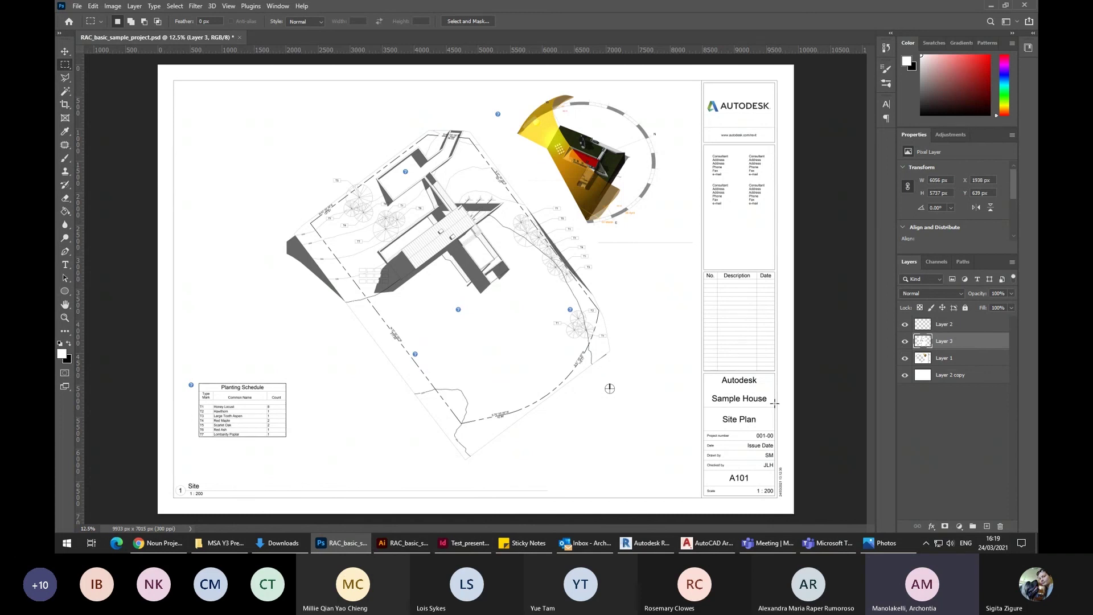
click(403, 543)
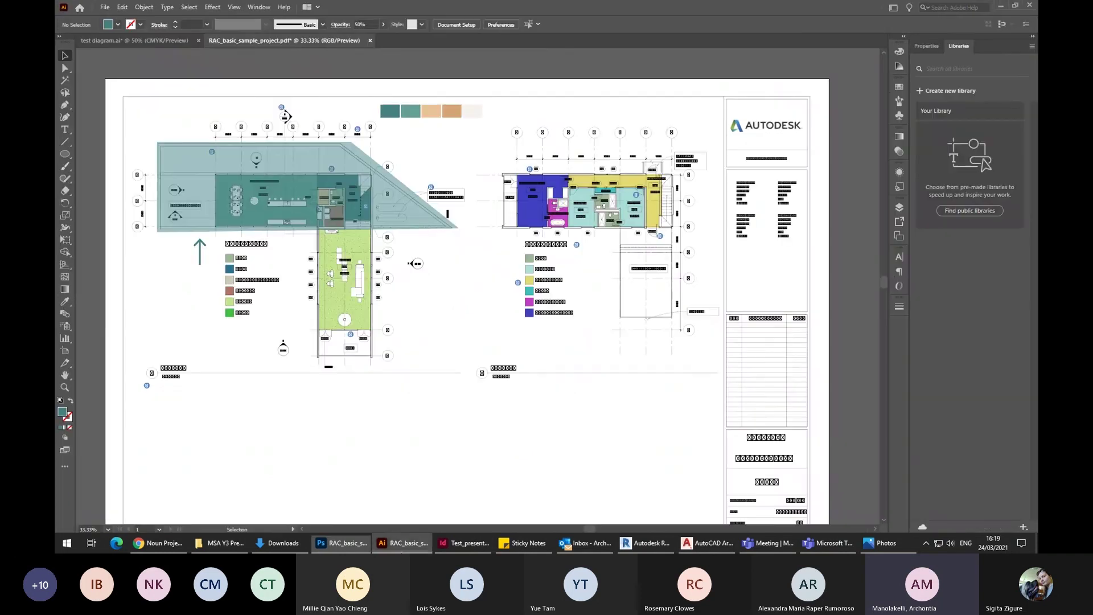
click(899, 207)
click(861, 298)
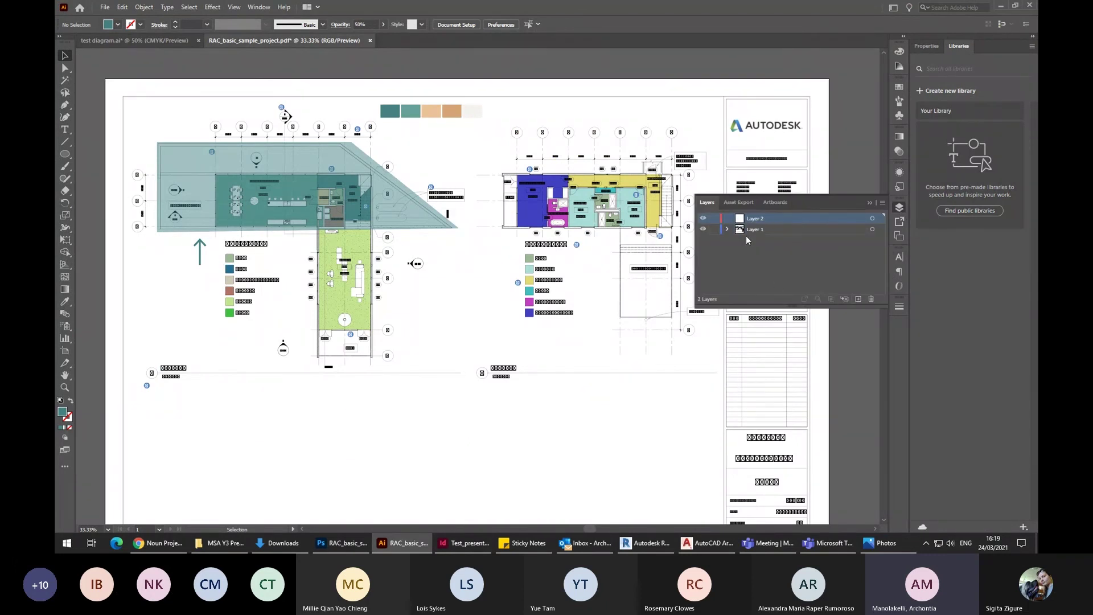
Switch to Test_presentationMSA-Y3.indd in InDesign and display the document's layers.
click(456, 544)
click(905, 64)
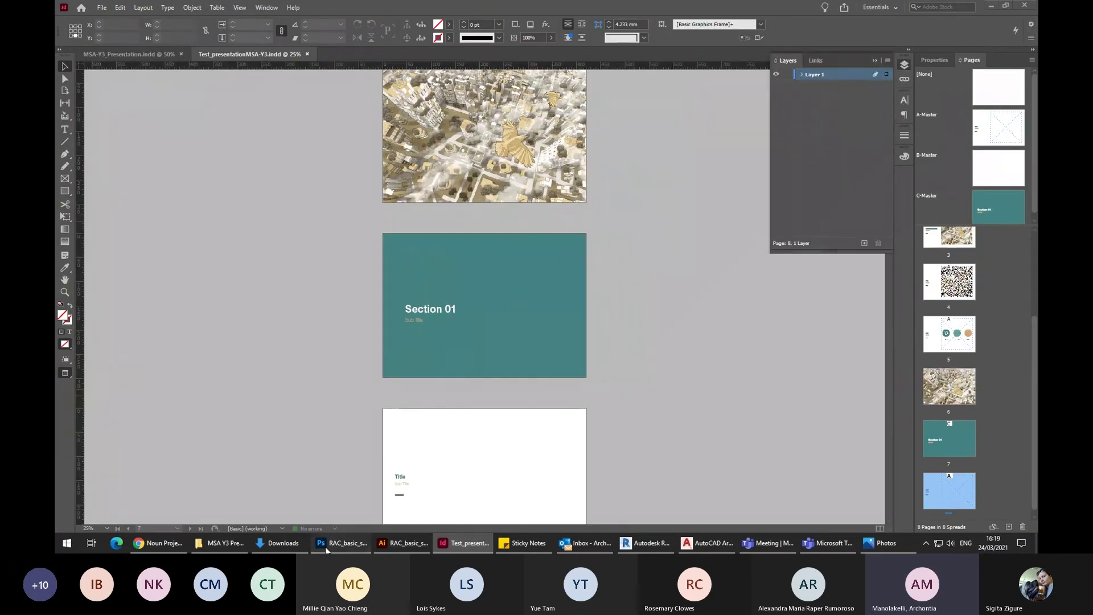
Switch back to Photoshop, add an empty layer above Layer 3, and move Layer 3 beneath Layer 1.
click(367, 539)
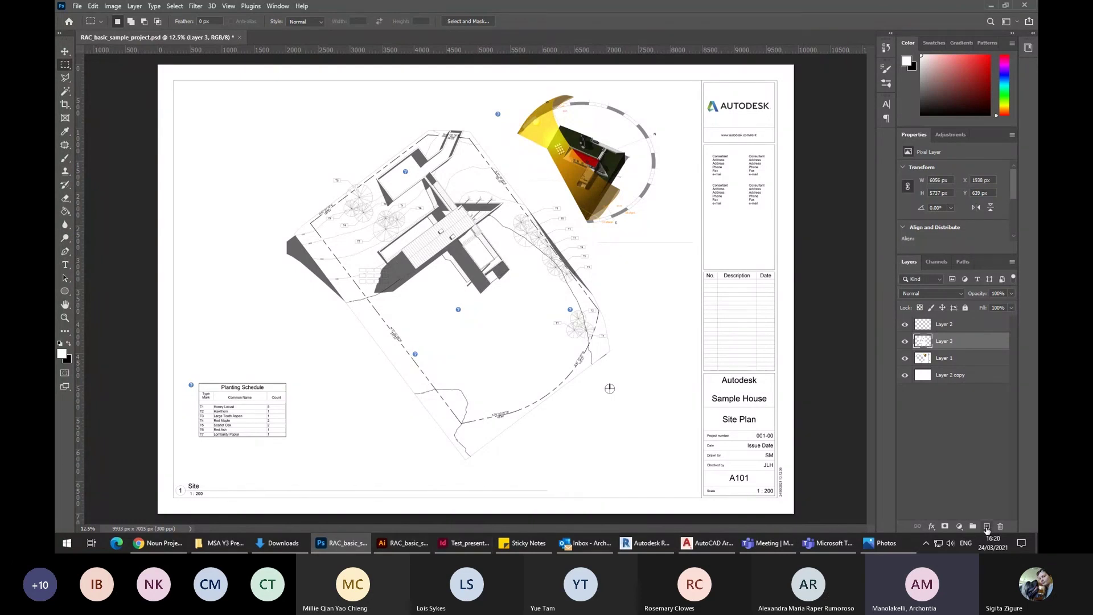
click(986, 527)
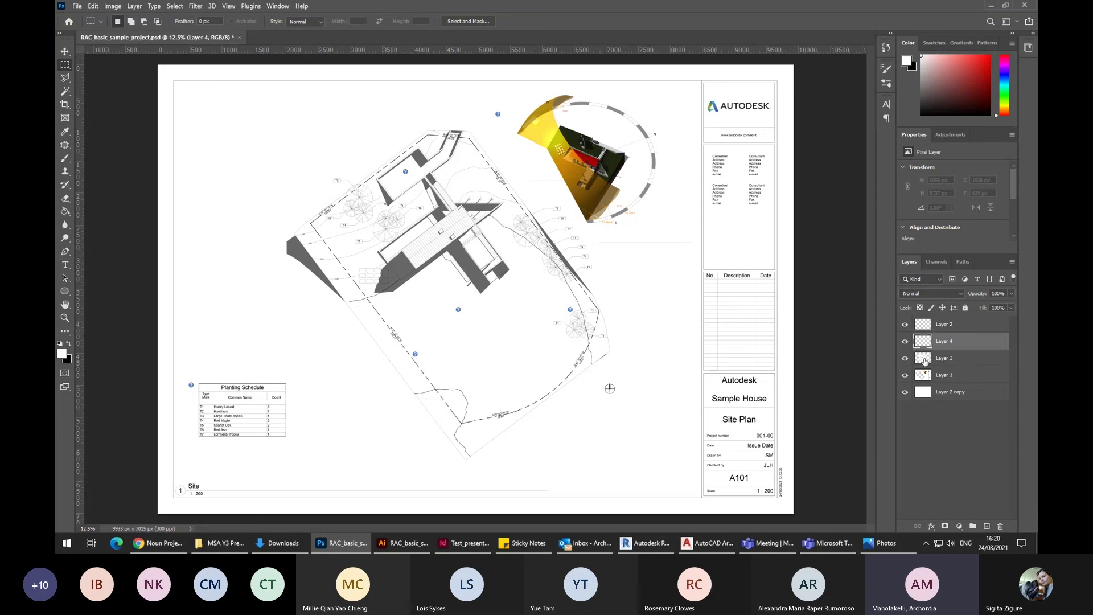
click(959, 362)
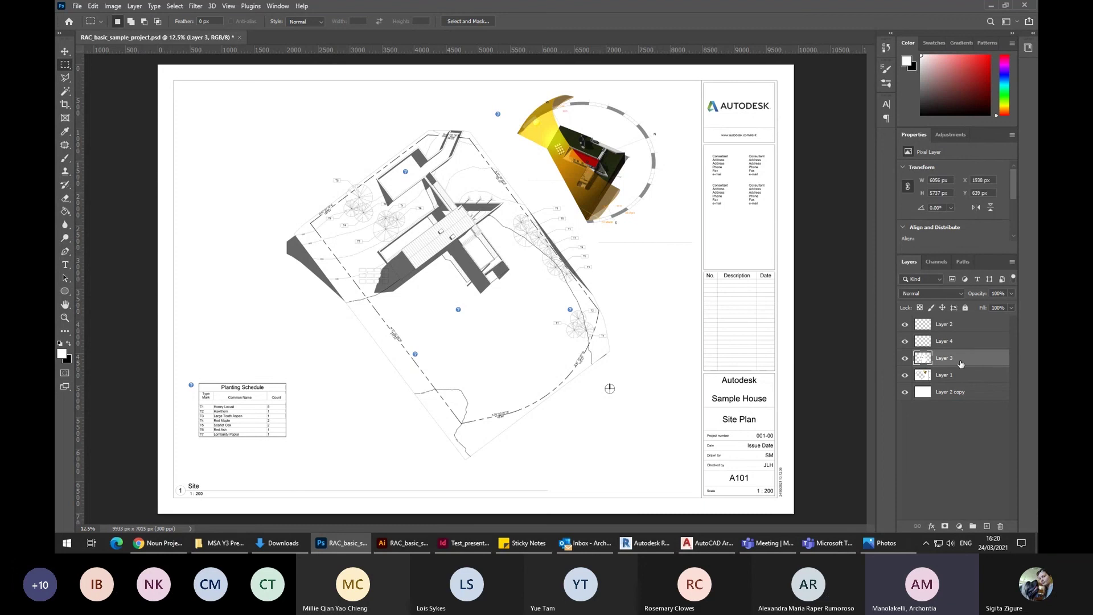
drag(960, 363, 950, 386)
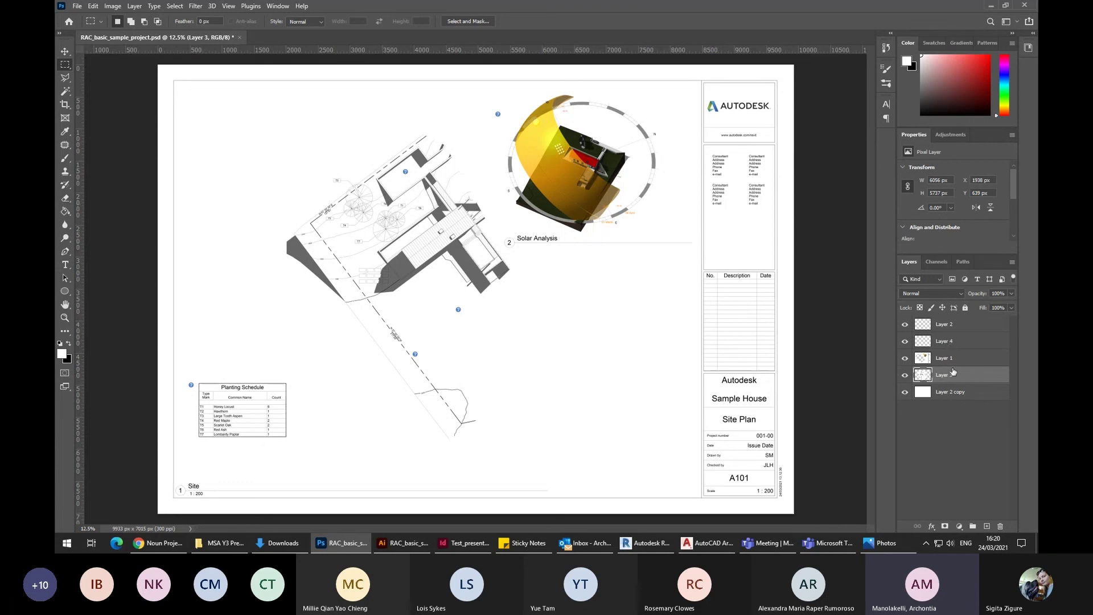
Add another layer directly above Layer 3 and fill it with black using the Paint Bucket tool.
click(986, 526)
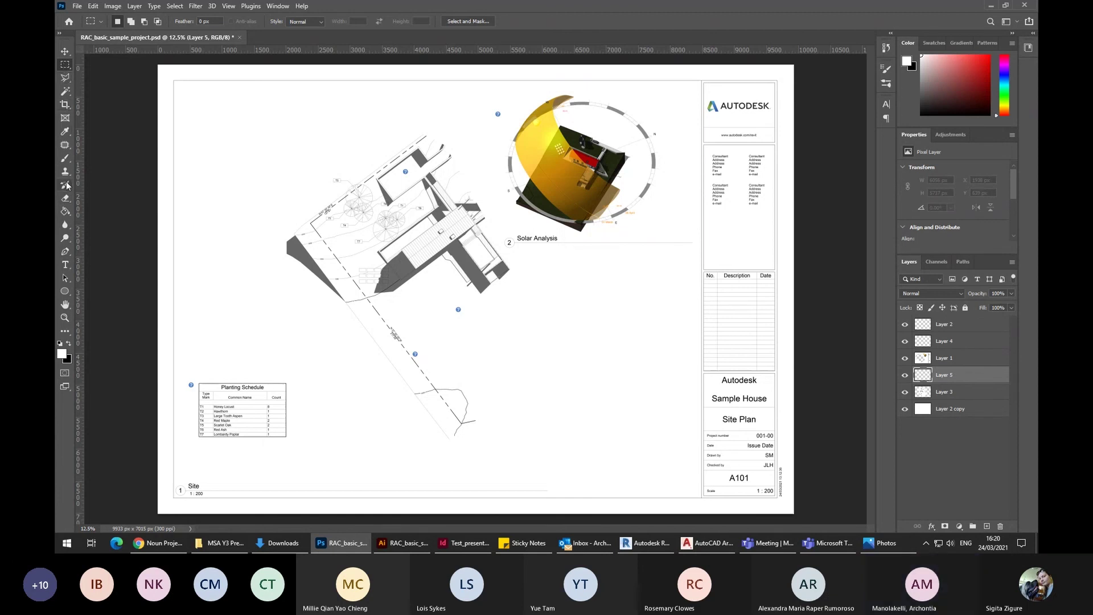
click(65, 210)
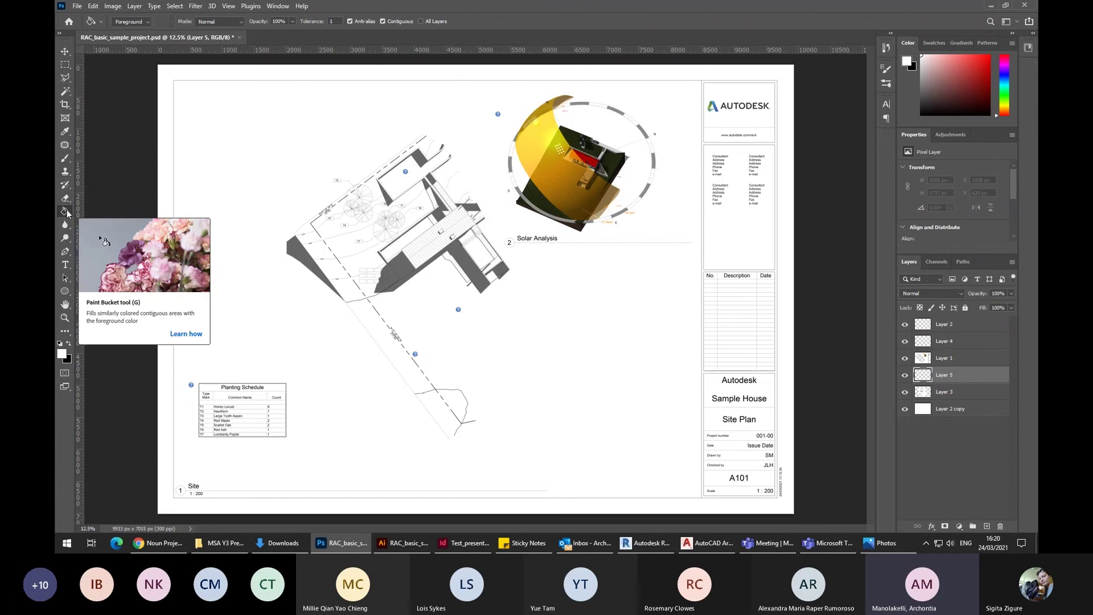
click(69, 344)
click(476, 295)
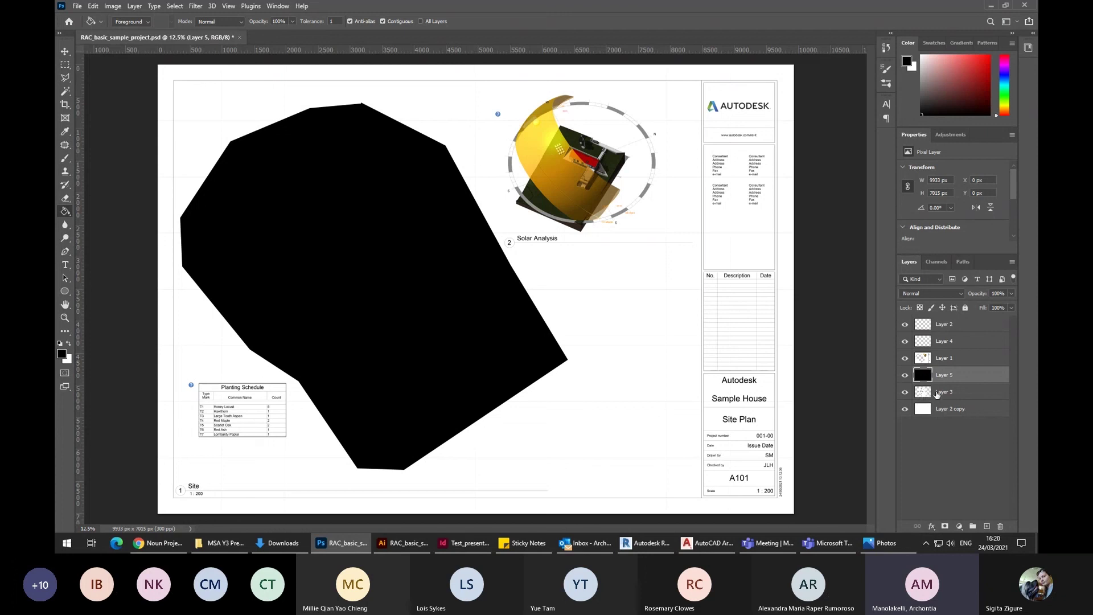
Move the black-filled layer beneath Layer 3, and delete it.
drag(923, 374, 960, 400)
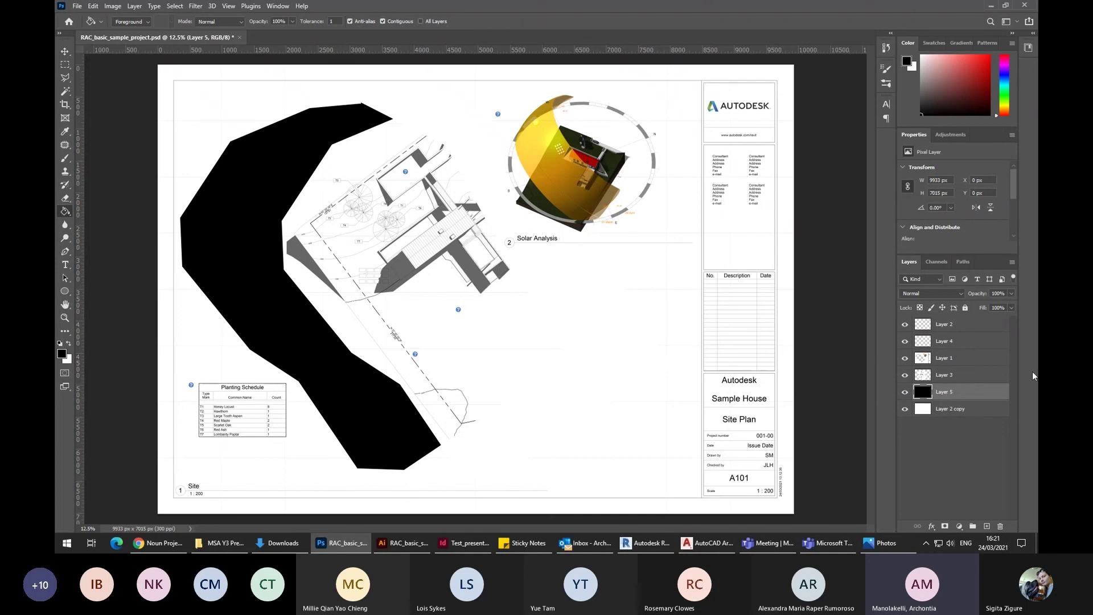
key(Delete)
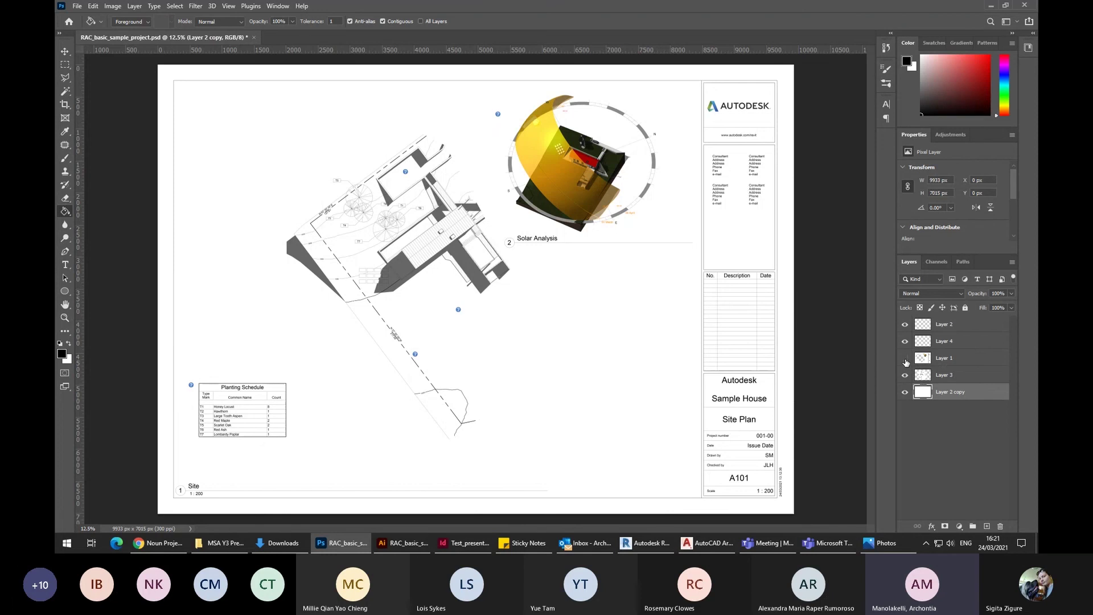
Hide Layer 1 and move it beneath Layer 2 copy at the bottom of the layer stack.
click(905, 358)
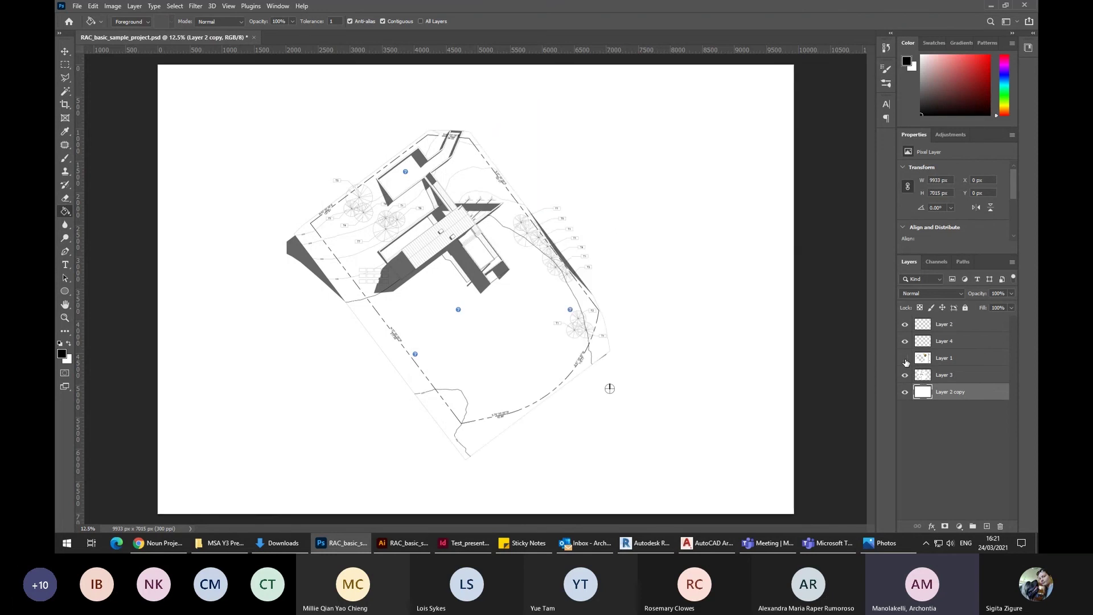
click(961, 360)
drag(957, 362, 955, 416)
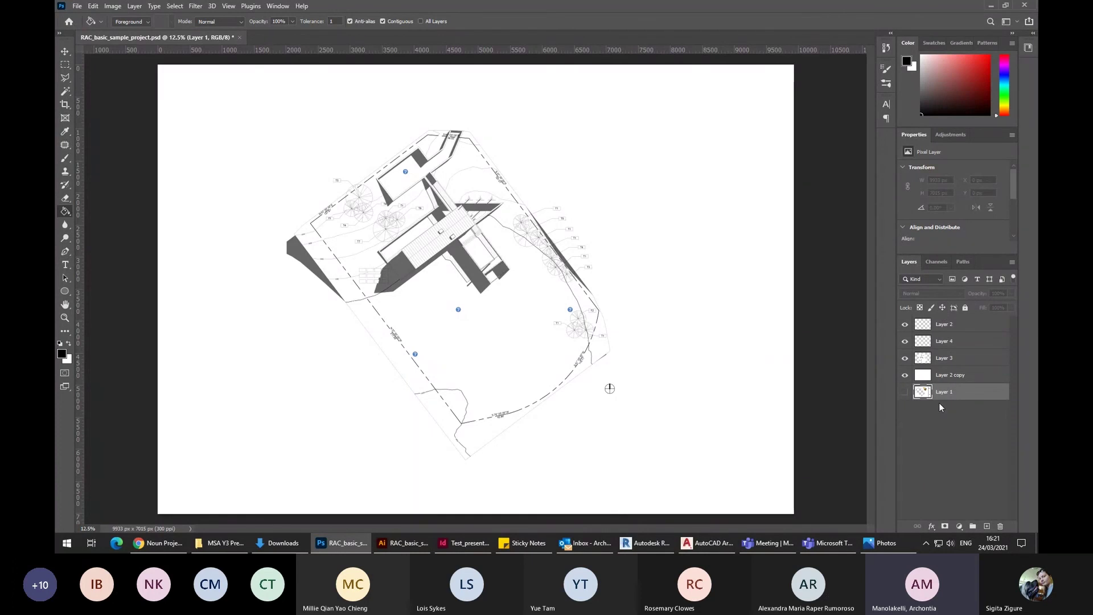
Rename Layer 3, which holds the site plan linework, to Base Lines.
double_click(945, 359)
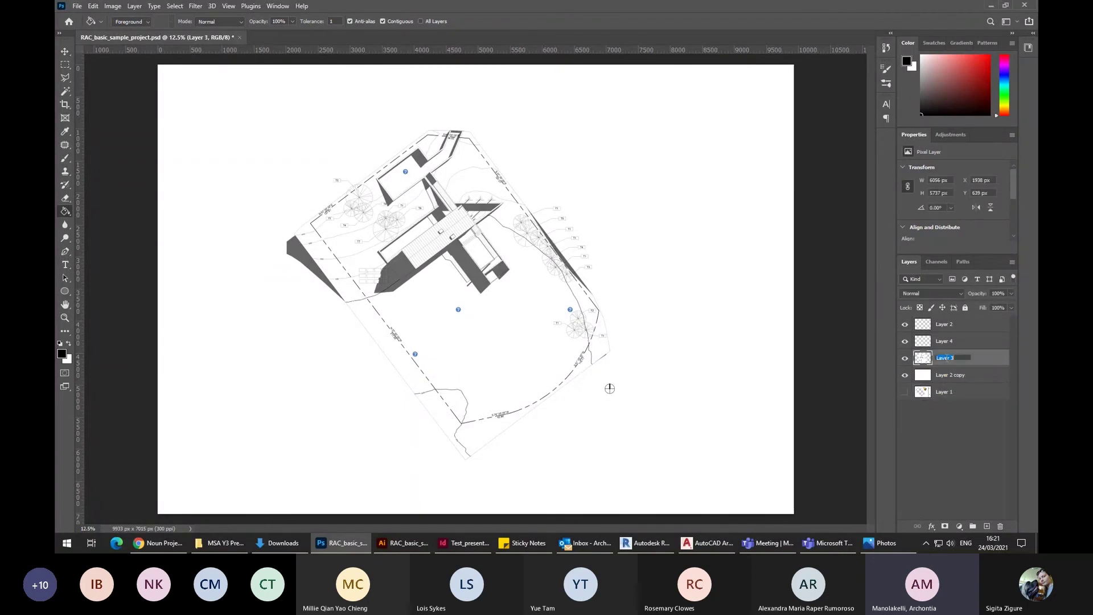
text(Base)
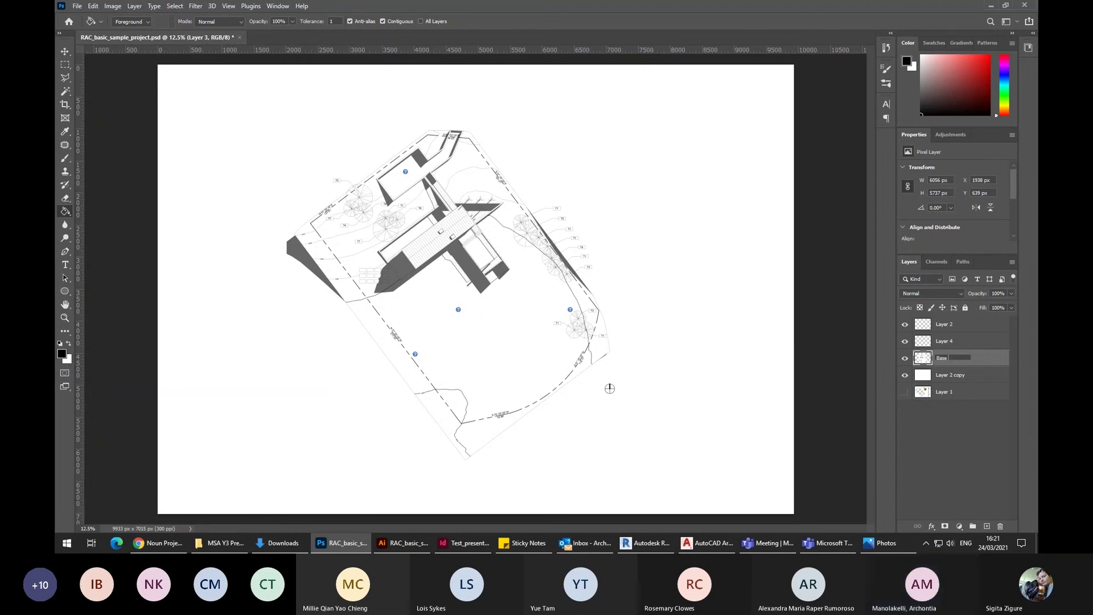
text( Lines)
click(960, 359)
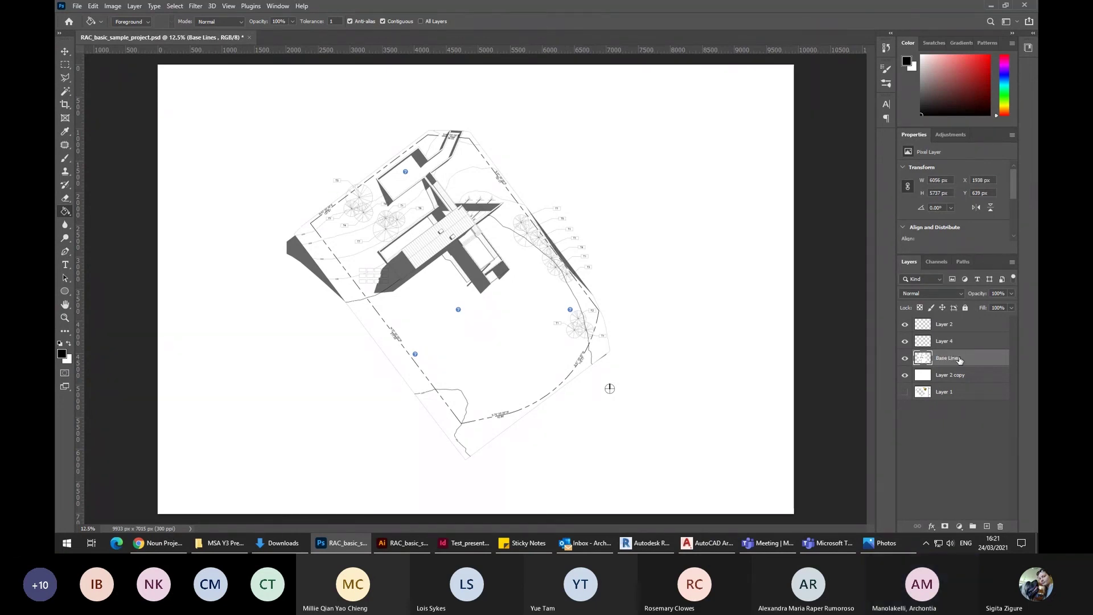
Rename Layer 4 to Arrows.
click(950, 342)
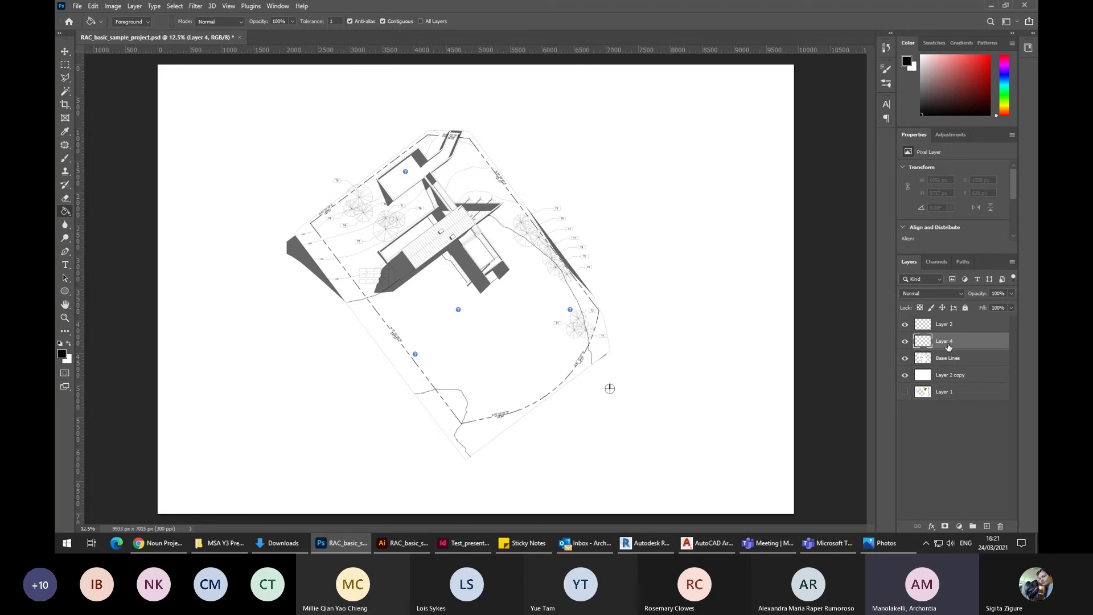
double_click(948, 345)
text(Arrow)
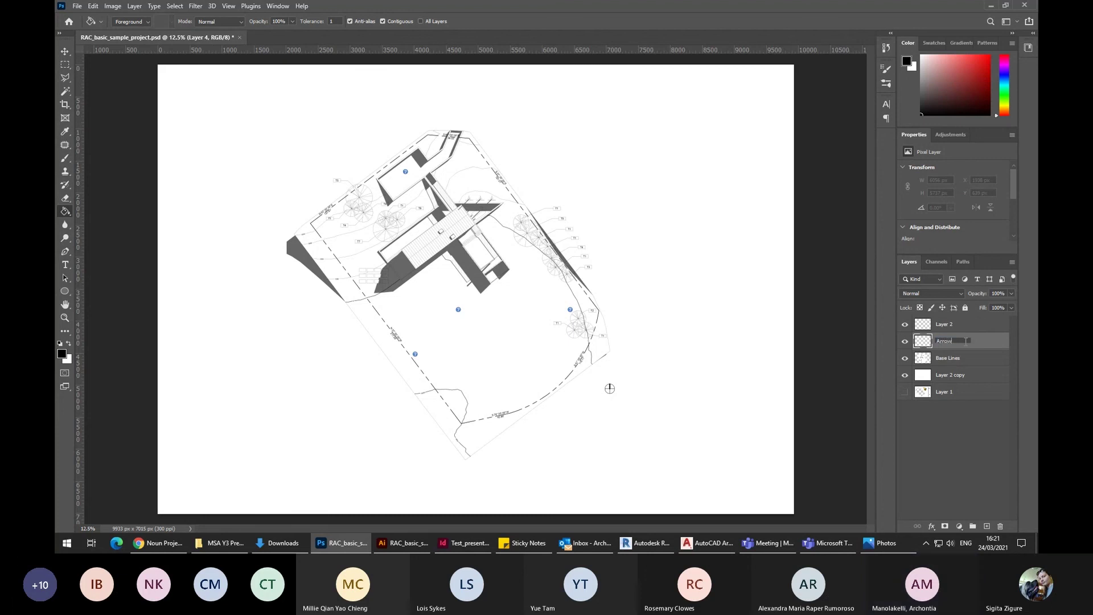
text(s)
key(Return)
Rename the topmost layer, Layer 2, to sun.
double_click(945, 324)
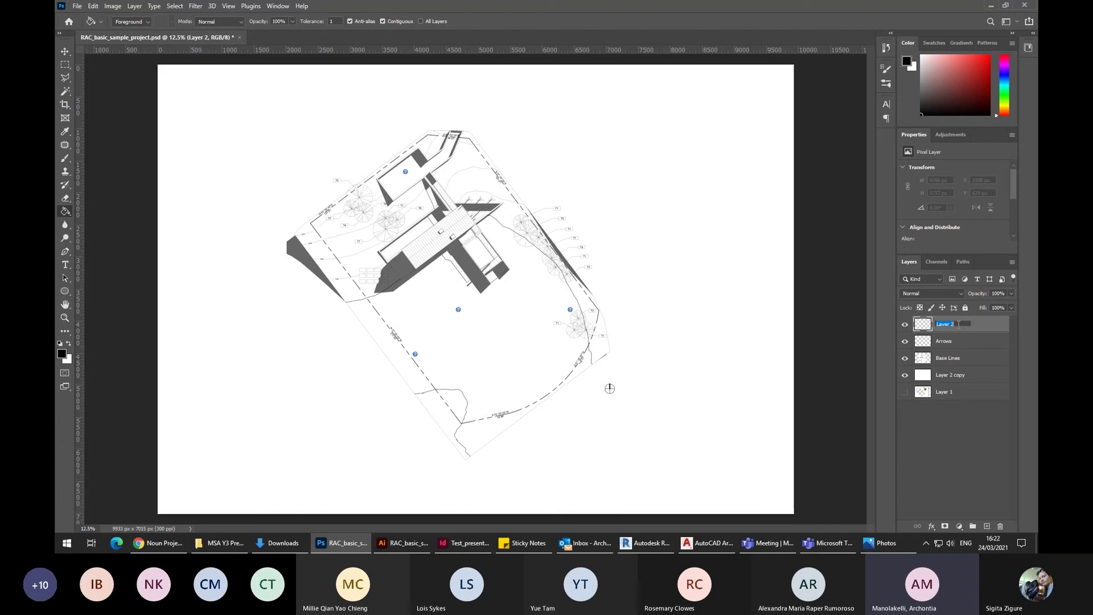
text(T)
key(Return)
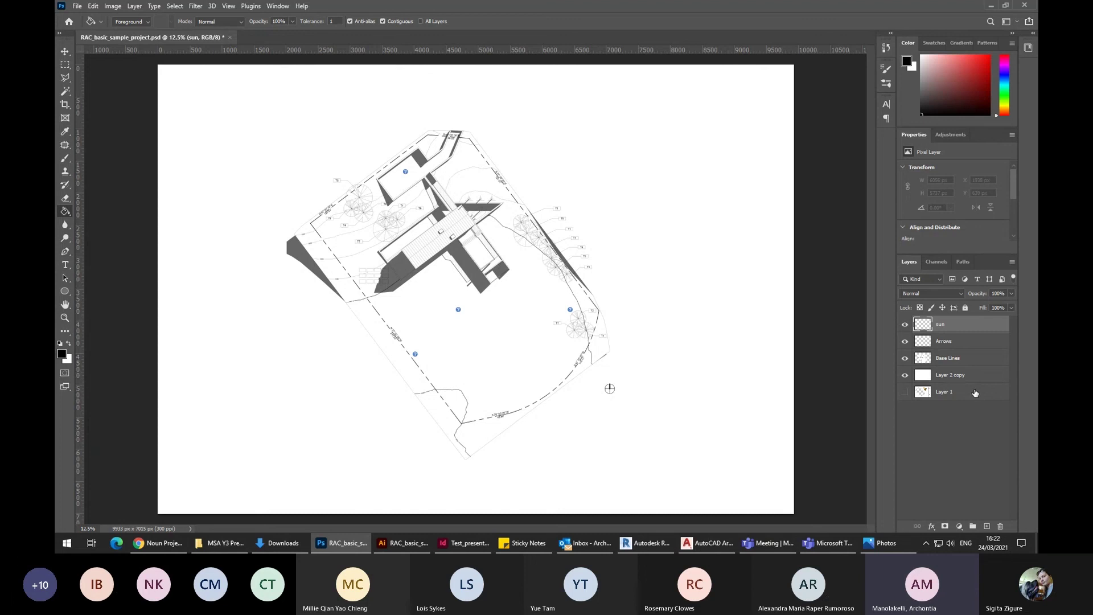
Switch to Illustrator and select the row of colour swatches together with the teal arrow for copying.
click(400, 546)
drag(432, 111, 376, 121)
key(ctrl+z)
click(493, 107)
shift+click(200, 250)
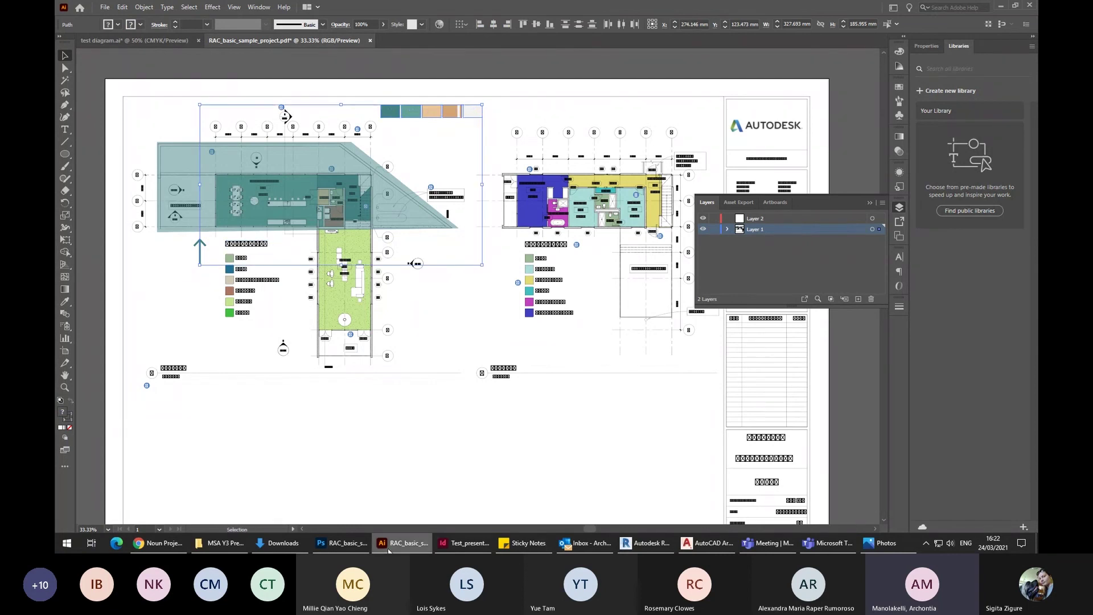
Return to Photoshop, paste the swatches and arrow as a Smart Object, and place them in the sheet's upper-right corner.
click(357, 547)
key(ctrl+v)
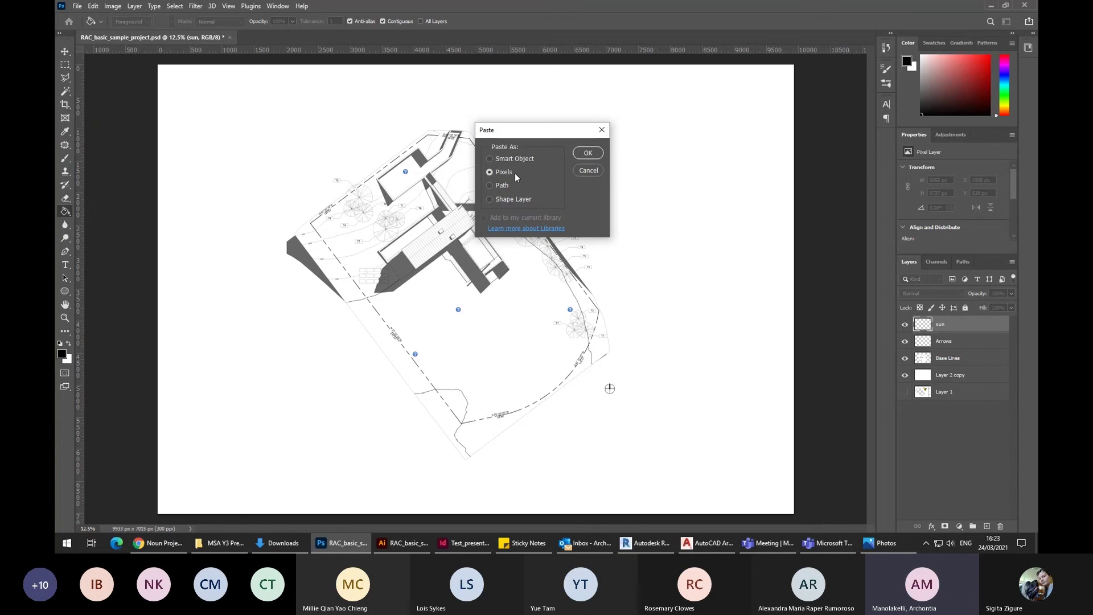
click(524, 158)
click(587, 153)
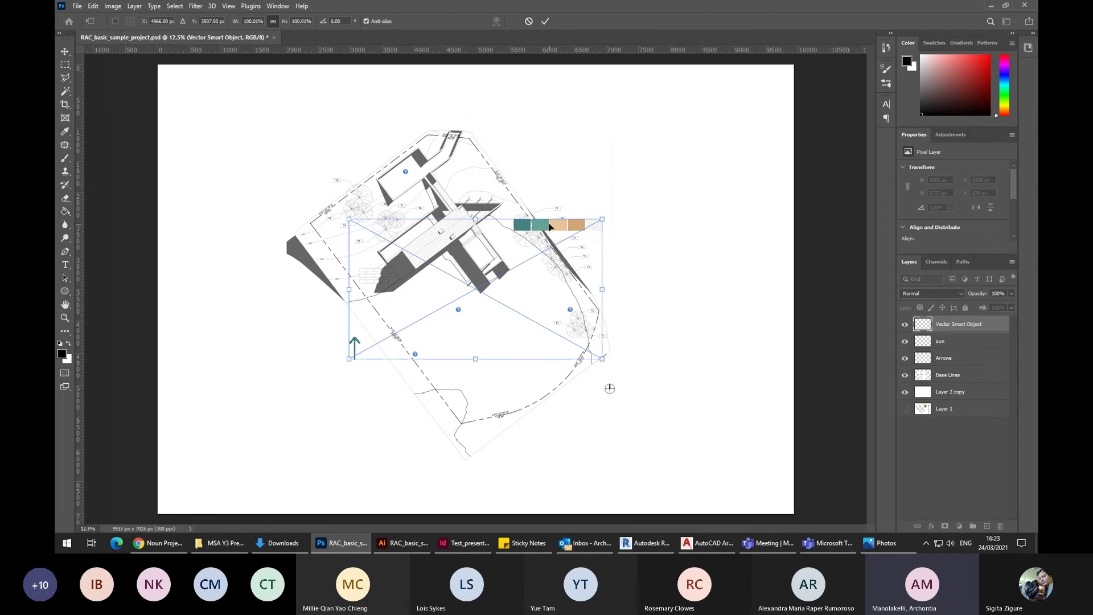
drag(549, 228, 726, 92)
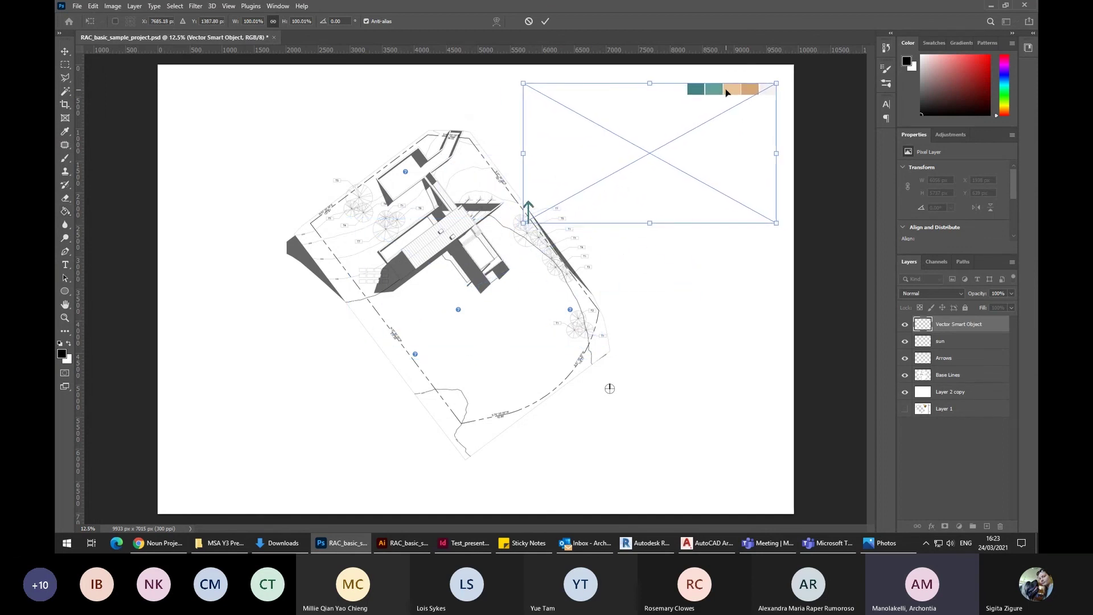
key(Return)
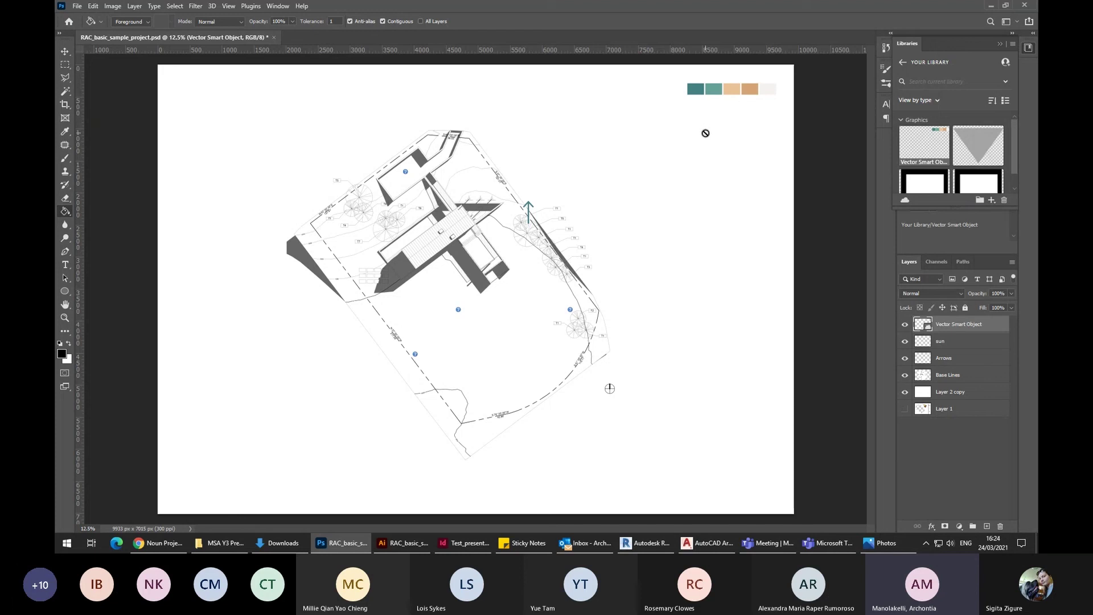
Rasterize the pasted Vector Smart Object layer.
click(657, 153)
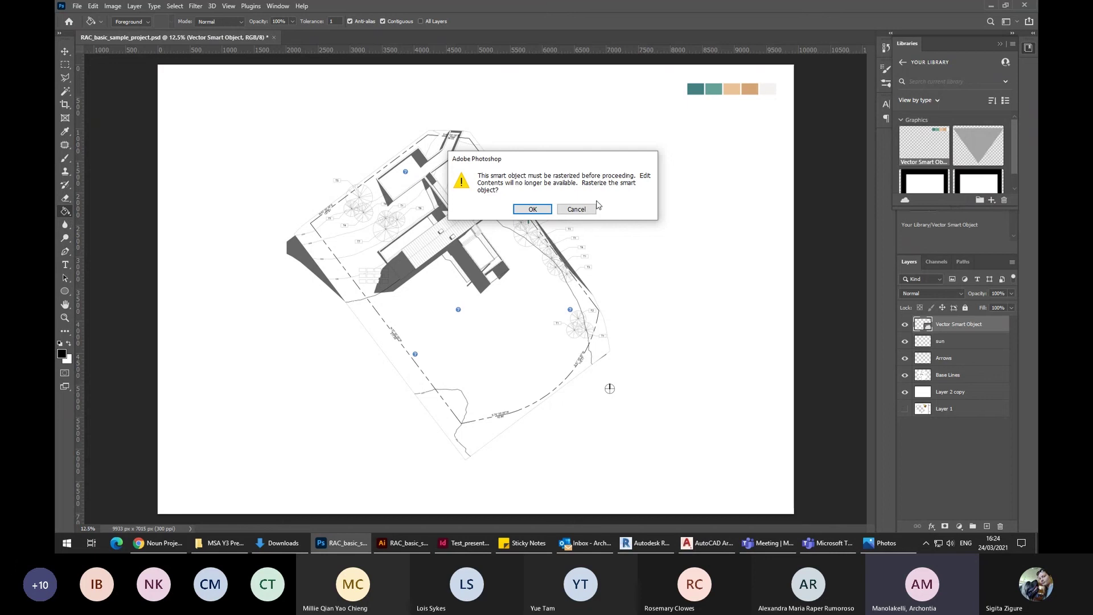
right_click(988, 325)
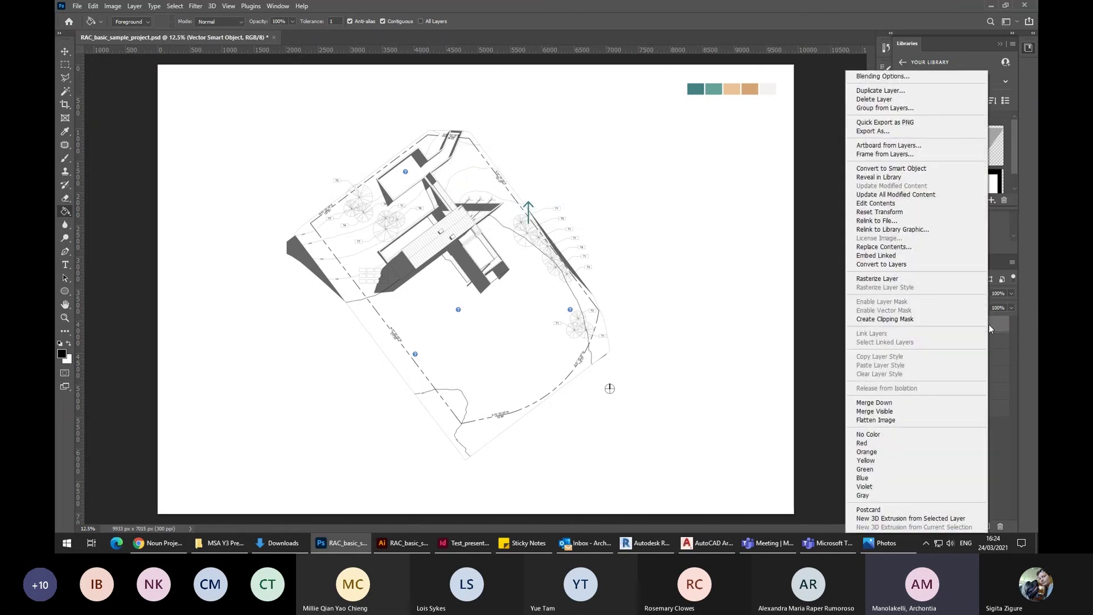
click(913, 281)
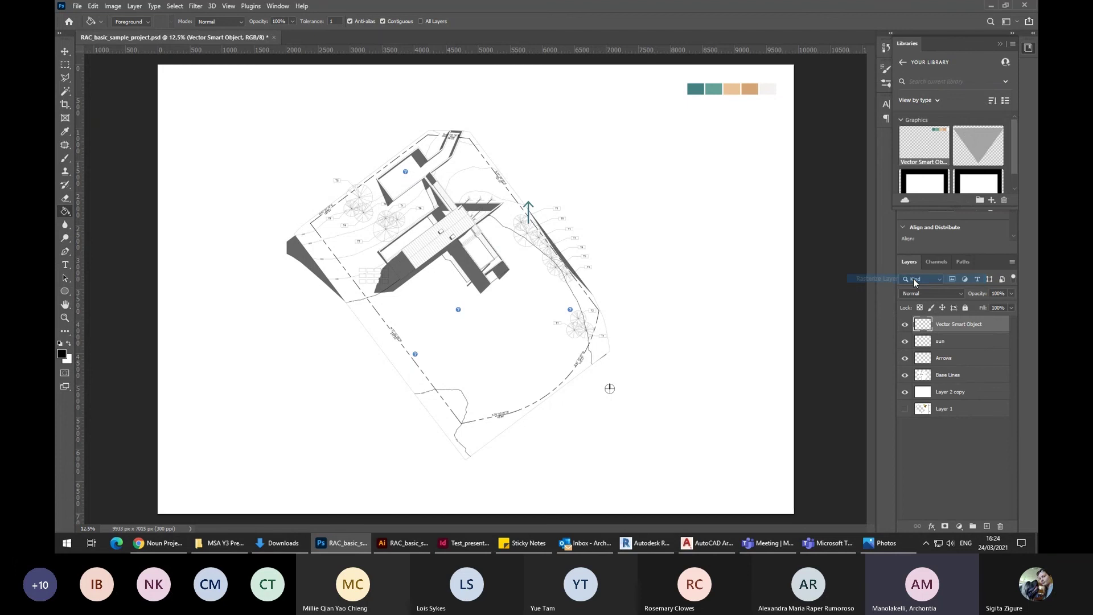
Select the teal arrow with a rectangular marquee, move it just below the colour swatches, and clear the selection.
key(m)
drag(505, 178, 593, 274)
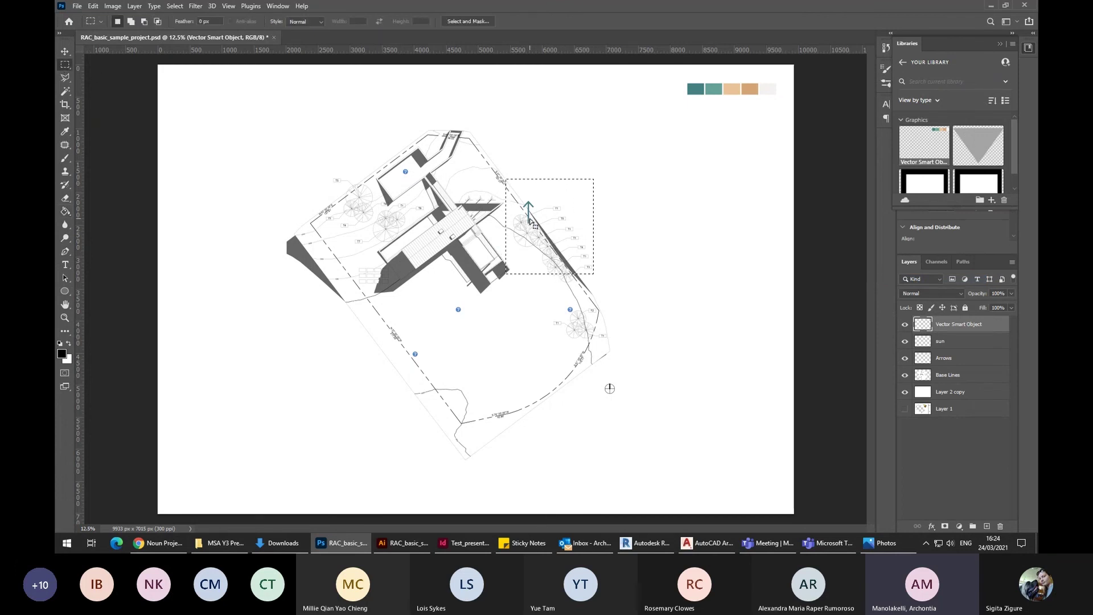
click(65, 51)
drag(530, 220, 724, 146)
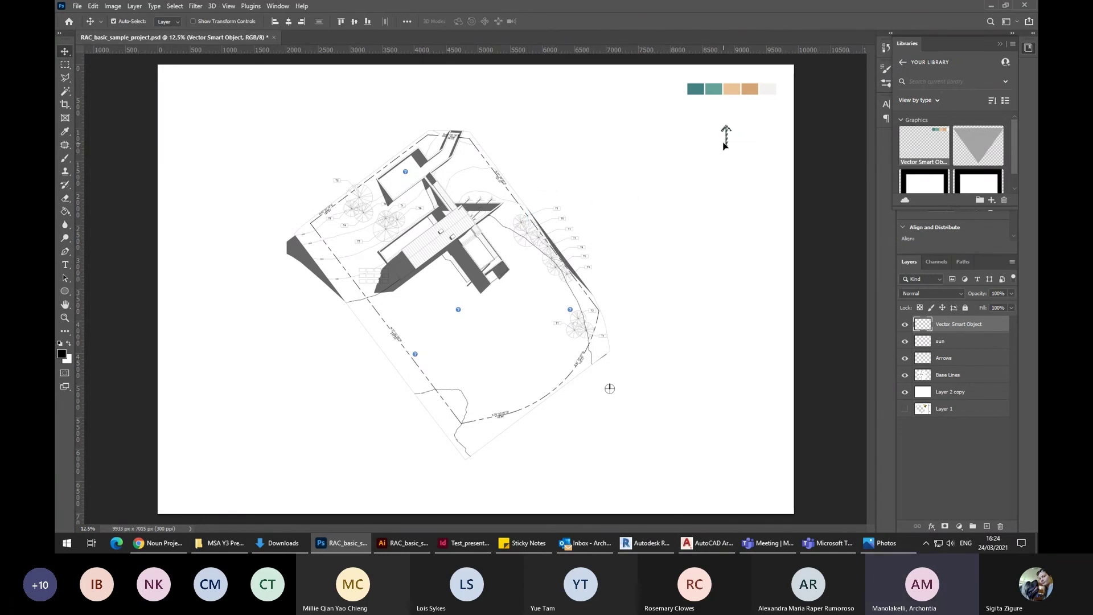
key(ctrl+plus)
click(66, 66)
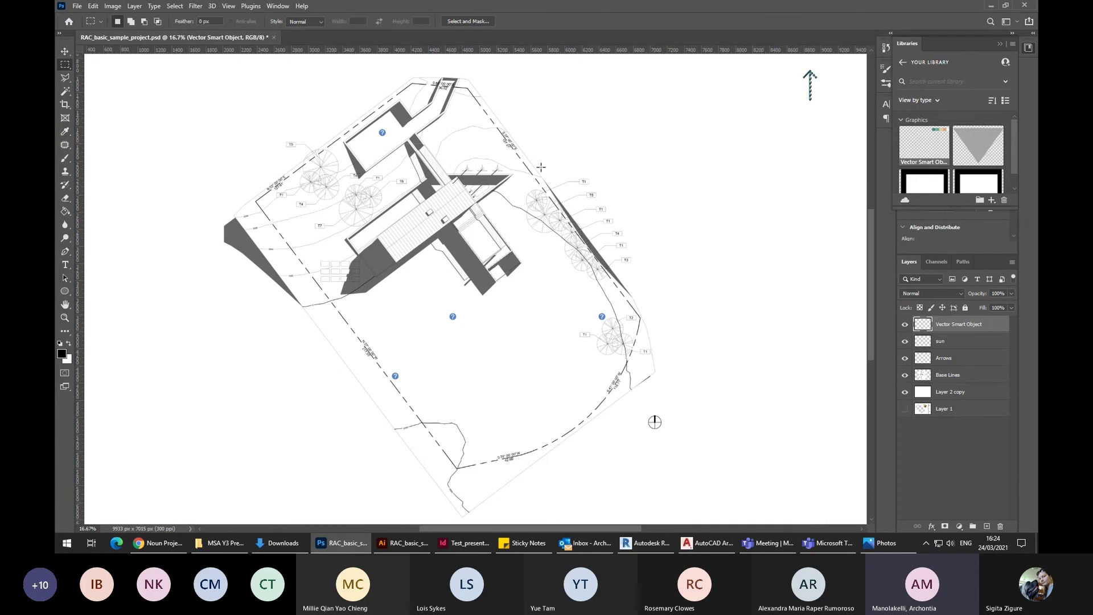
Examine the rasterized arrow's edges up close to see how its pixels render.
scroll(611, 273, up, 4)
scroll(611, 273, right, 5)
scroll(611, 278, up, 9)
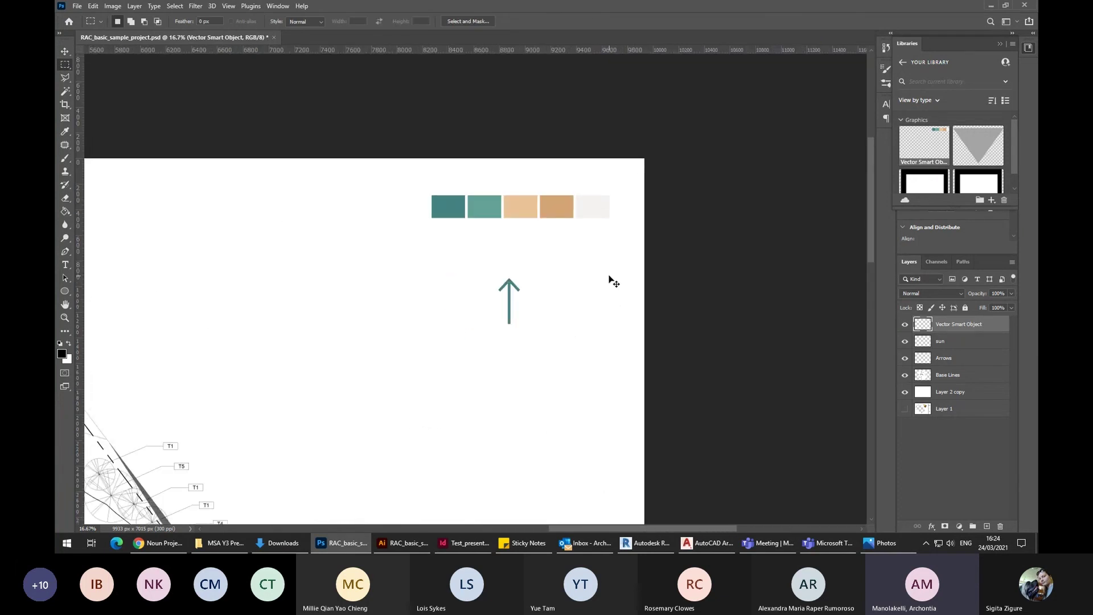
drag(643, 199, 335, 217)
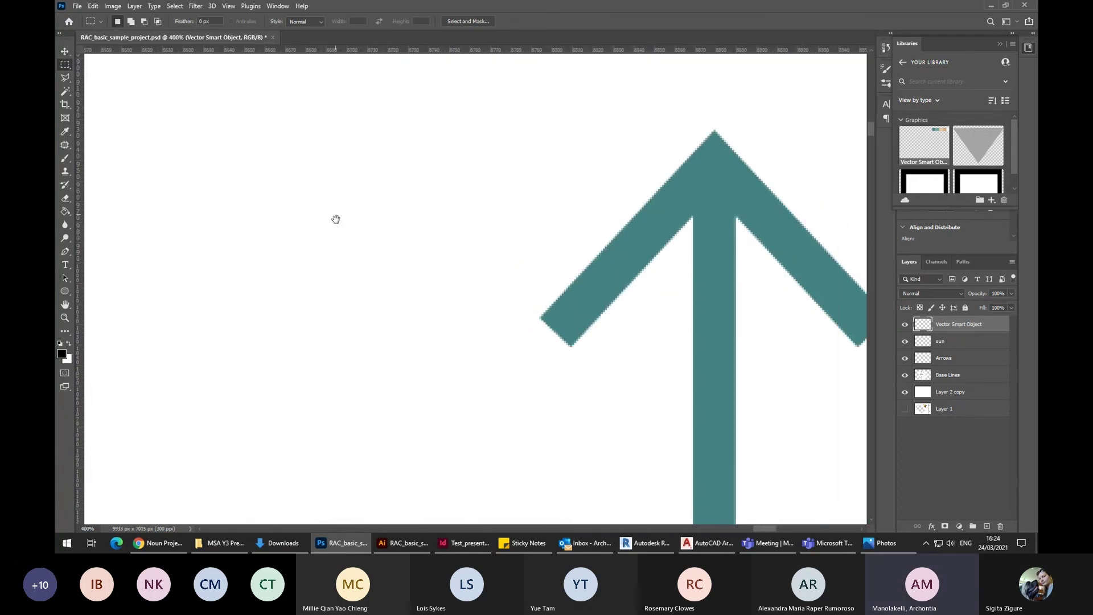
scroll(339, 224, up, 2)
drag(695, 359, 481, 357)
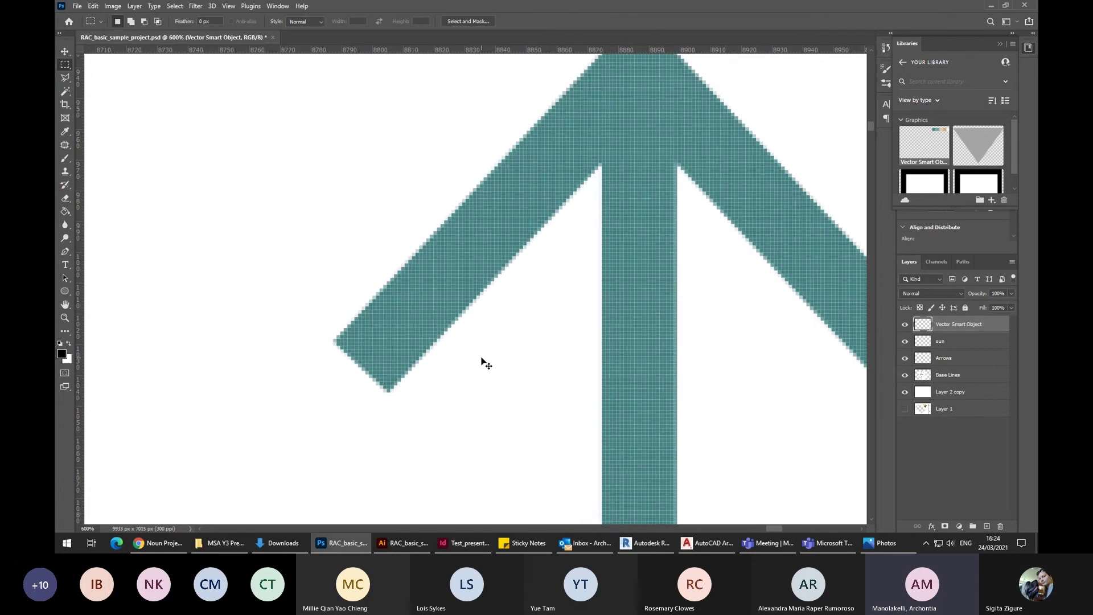
scroll(480, 361, up, 3)
Switch to Illustrator and examine the original vector arrow's edges at extreme magnification for comparison.
click(396, 543)
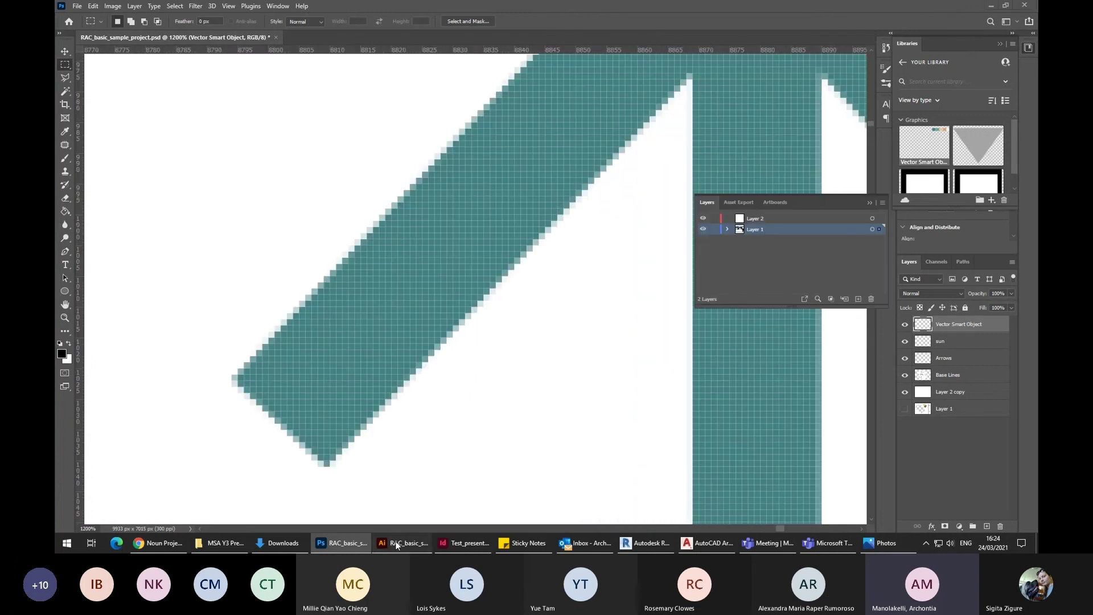
scroll(394, 212, up, 4)
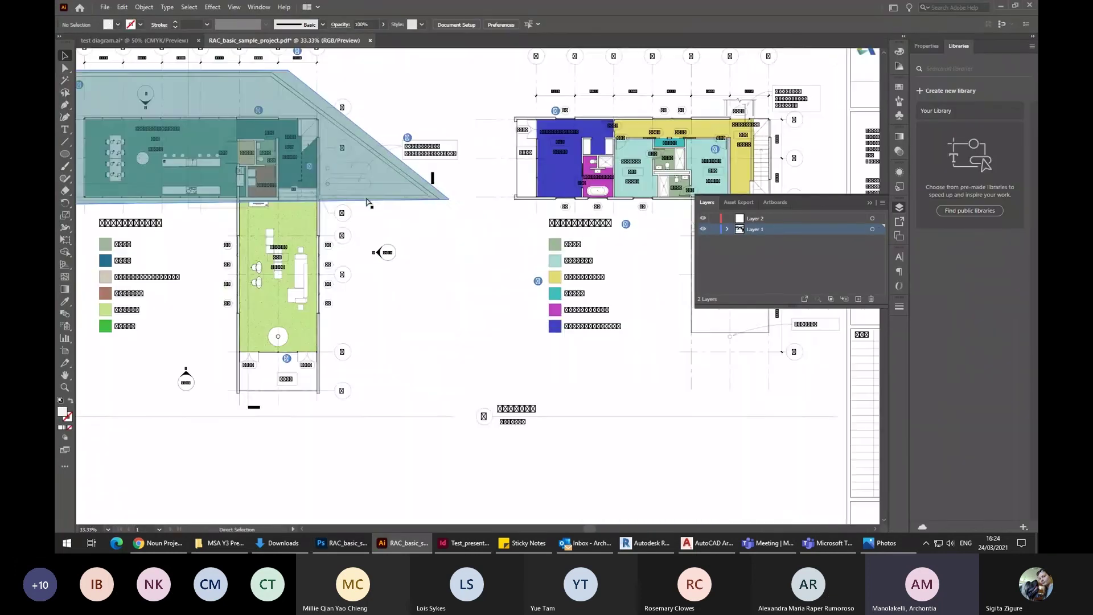
scroll(368, 203, up, 3)
scroll(444, 237, down, 5)
scroll(444, 331, up, 2)
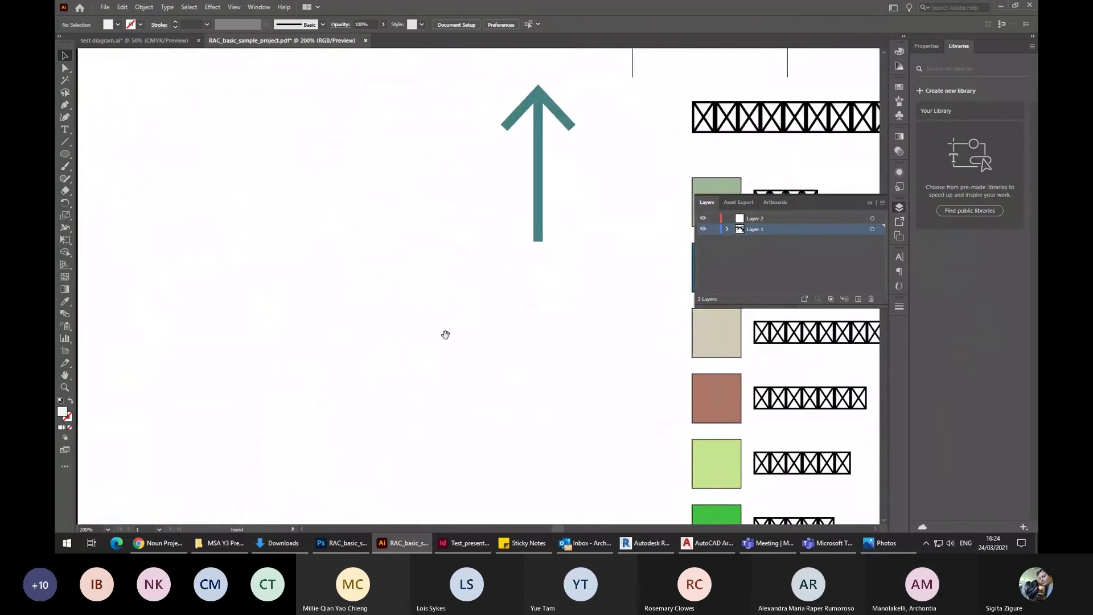
drag(444, 332, 199, 440)
scroll(244, 209, up, 3)
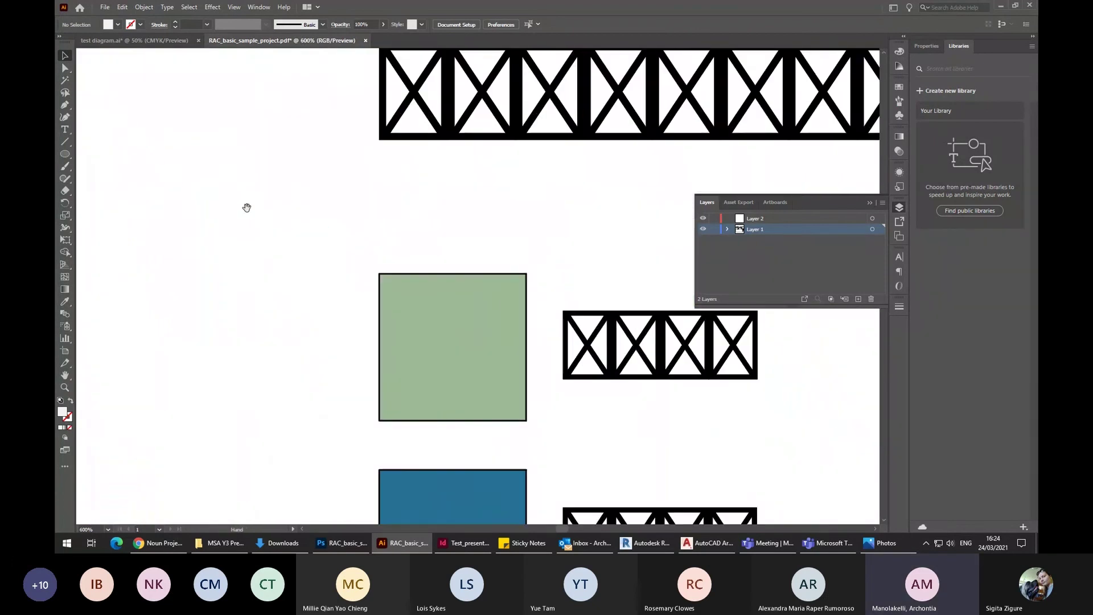
scroll(455, 390, up, 4)
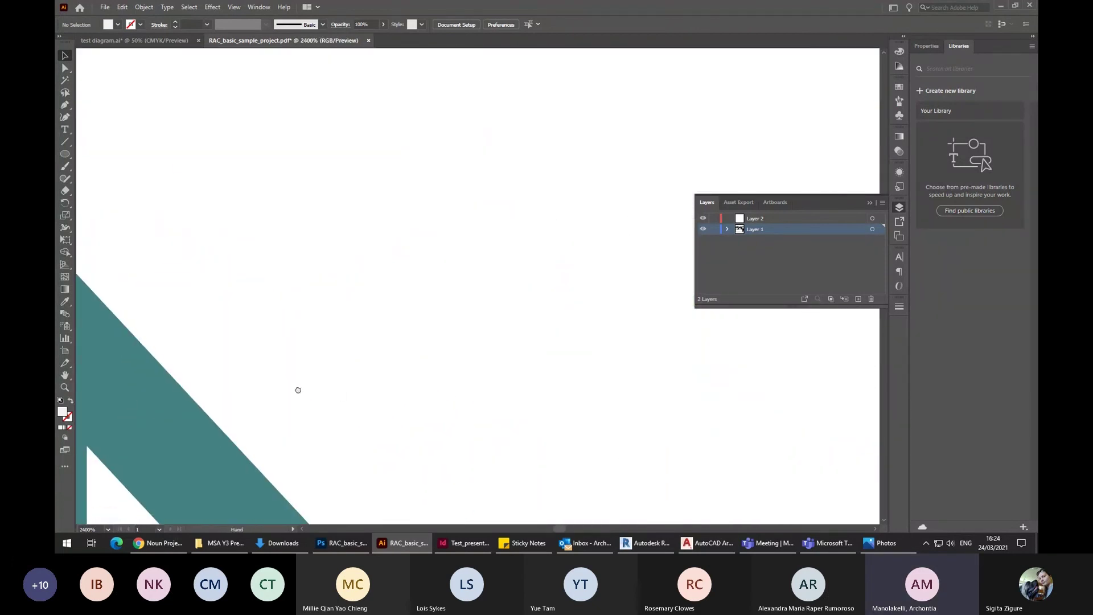
scroll(587, 268, up, 6)
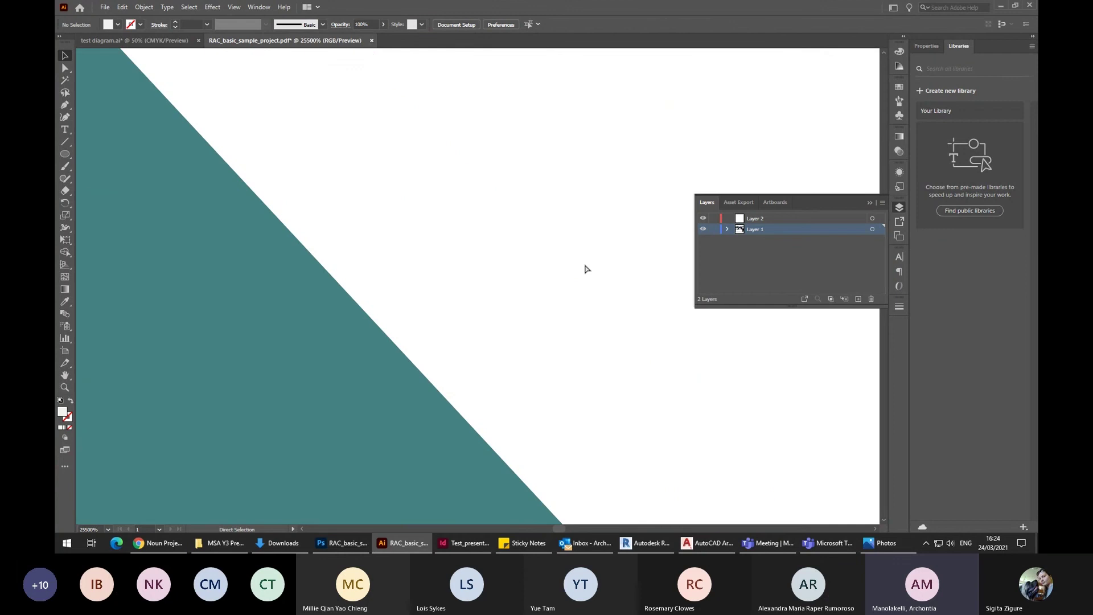
scroll(587, 269, up, 2)
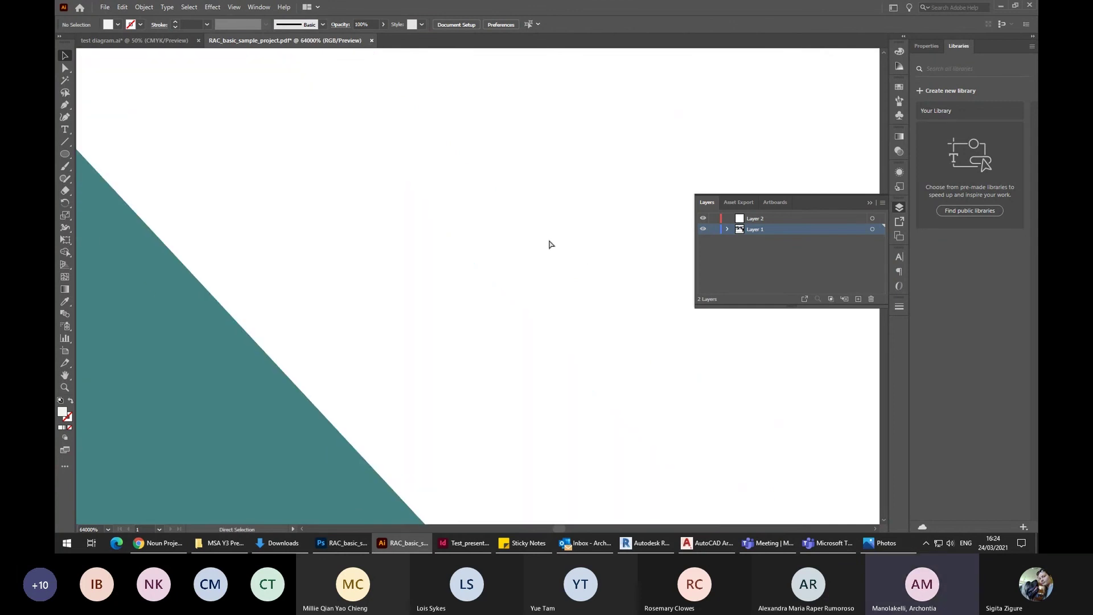
scroll(549, 243, down, 3)
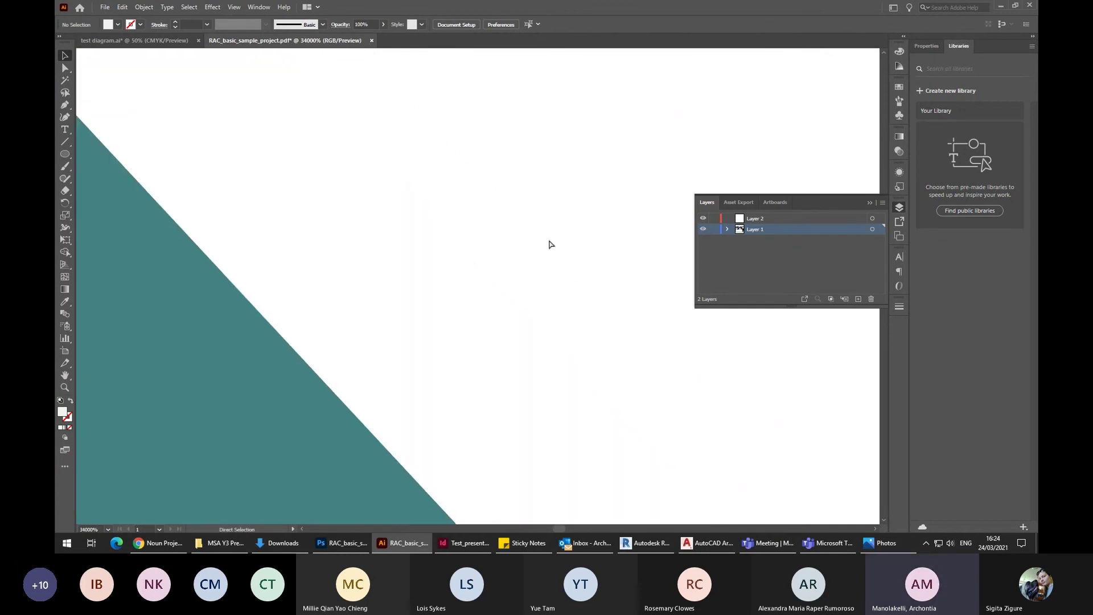
scroll(550, 244, down, 8)
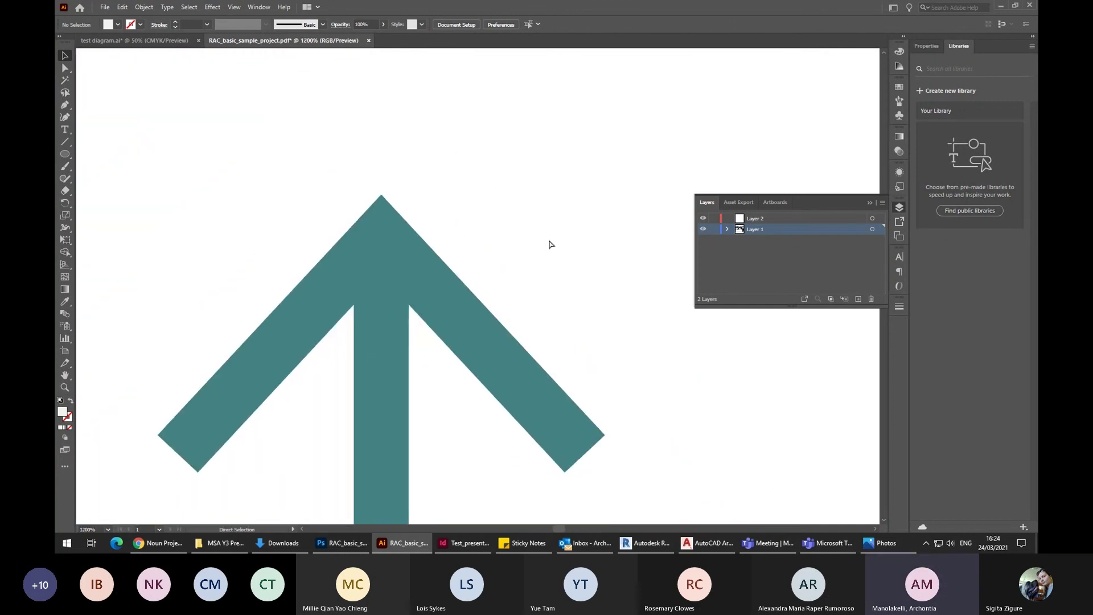
scroll(549, 244, down, 10)
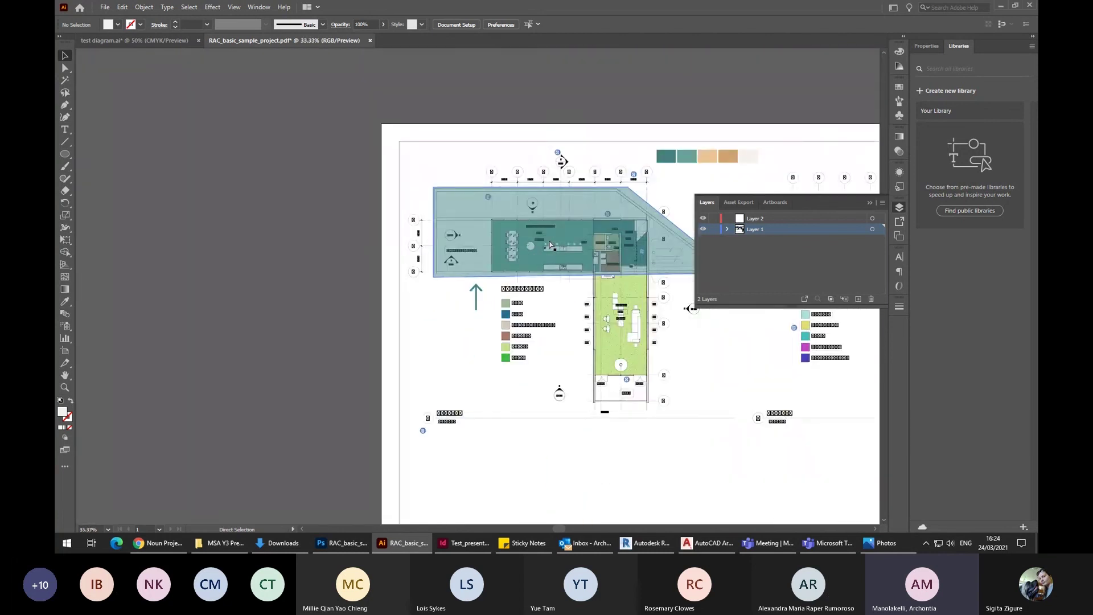
drag(557, 233, 392, 177)
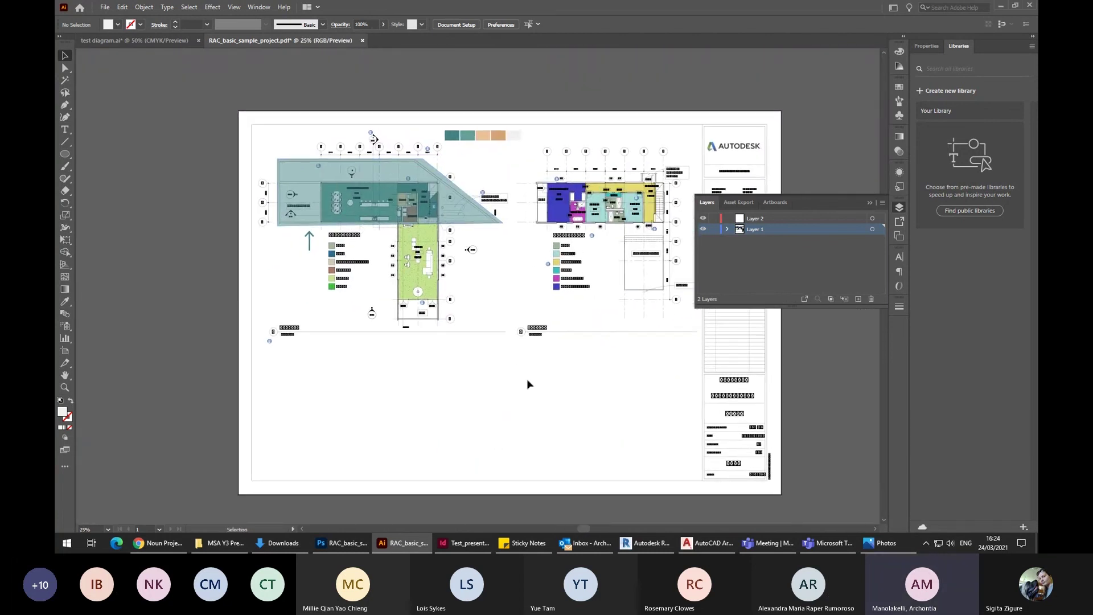
Switch back to Photoshop and review the whole site plan sheet with the swatches and arrow.
click(343, 544)
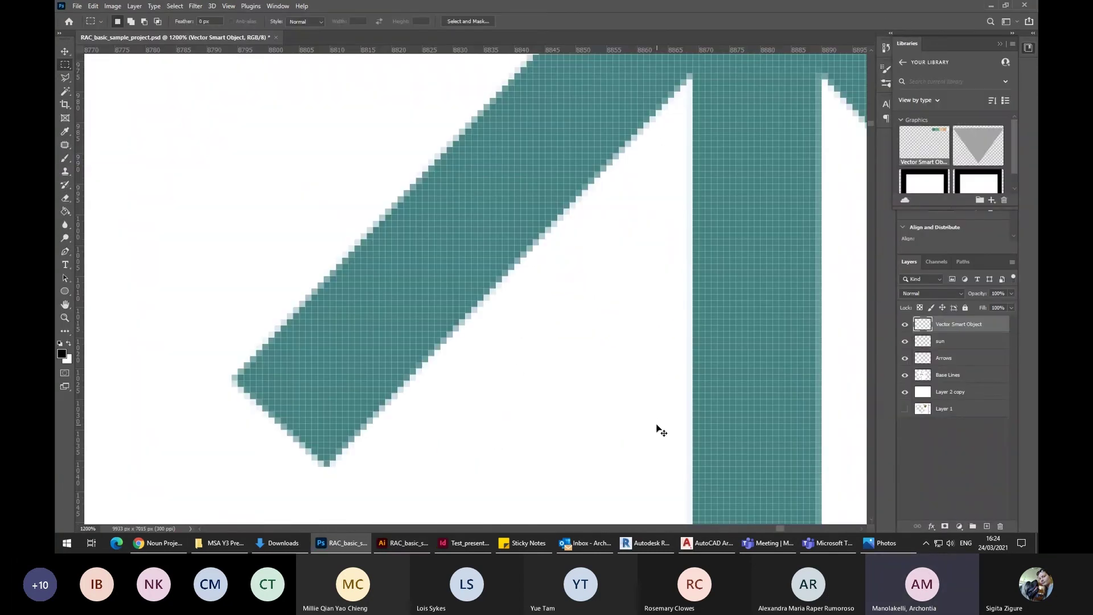
scroll(656, 425, down, 12)
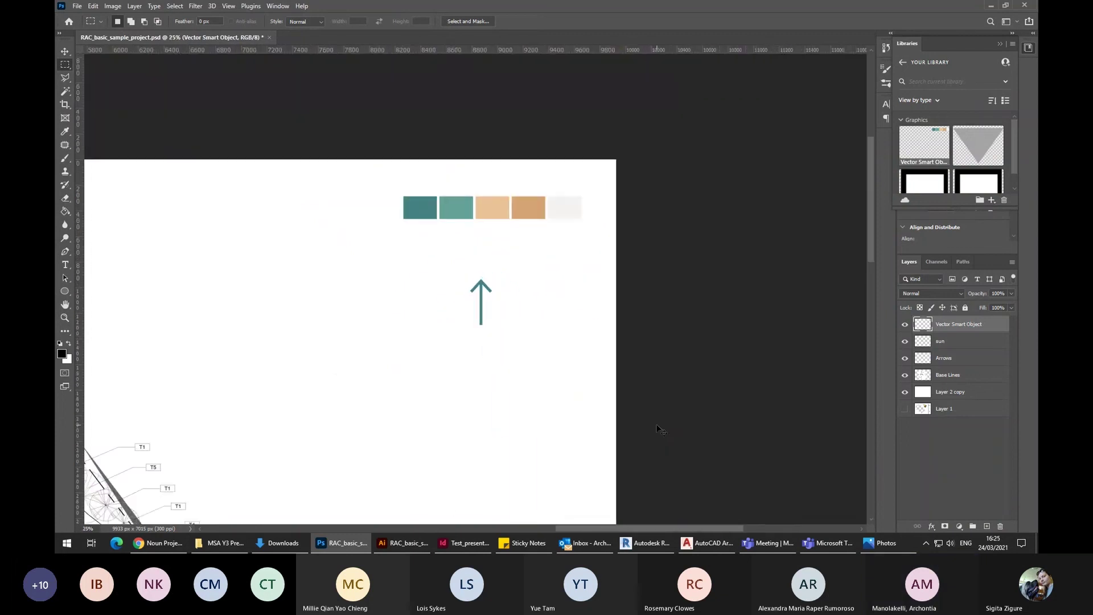
scroll(660, 430, down, 1)
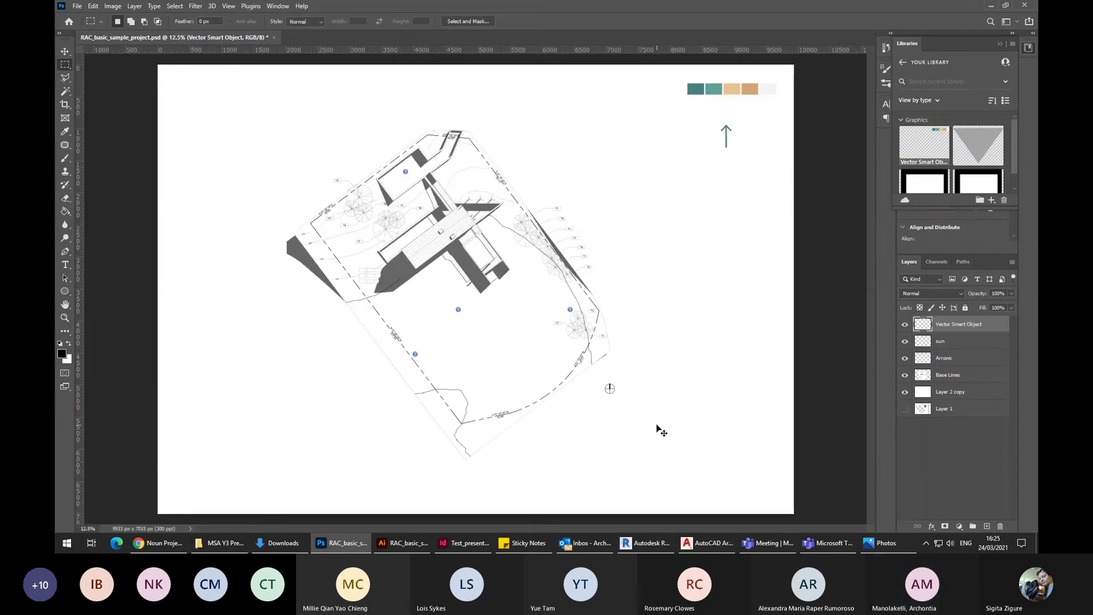
Review the site plan sheet and the blend modes available for the Vector Smart Object layer, leaving its mode at Normal.
key(ctrl+plus)
scroll(682, 320, up, 3)
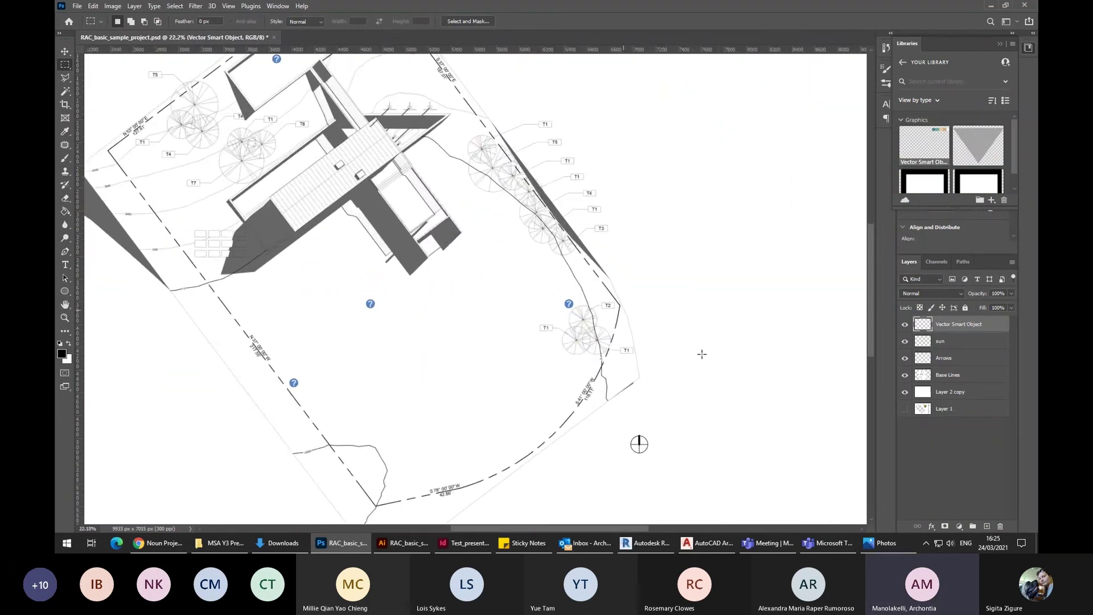
scroll(681, 320, down, 4)
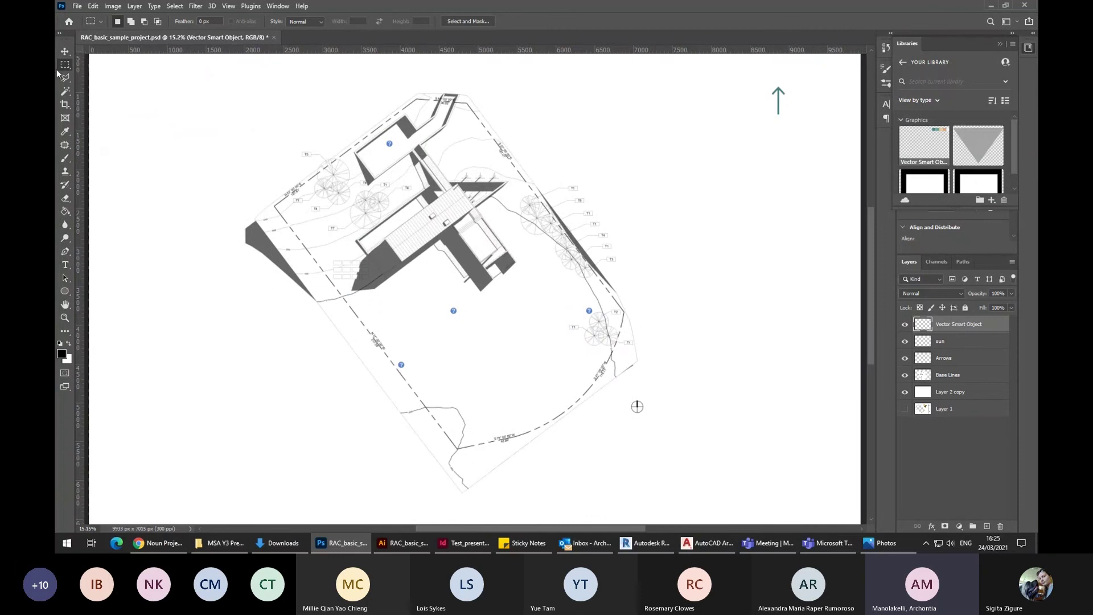
drag(482, 240, 508, 268)
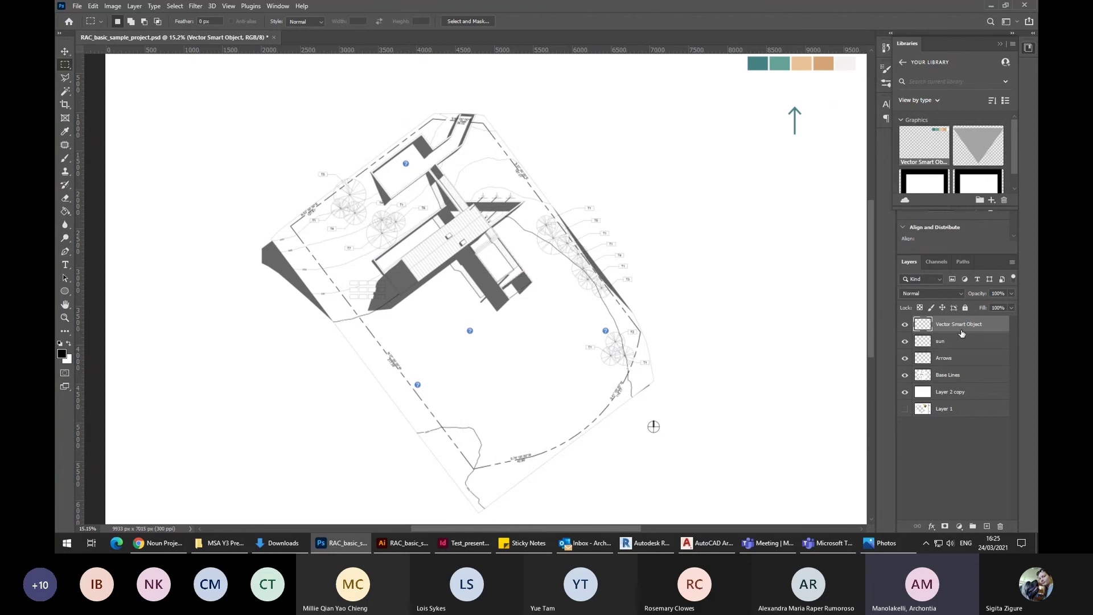
click(953, 294)
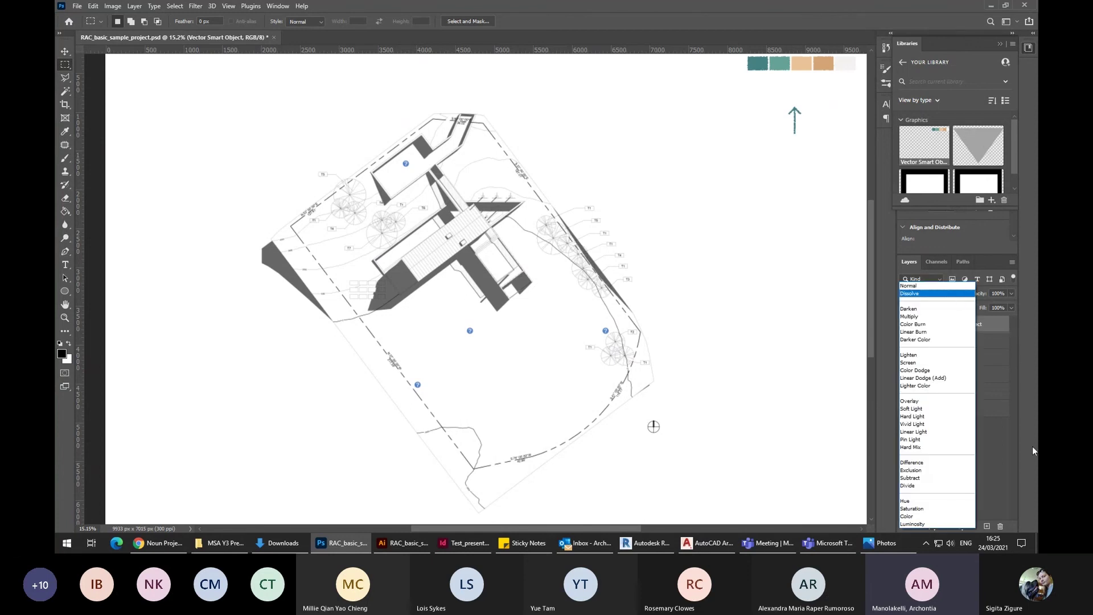
click(1012, 467)
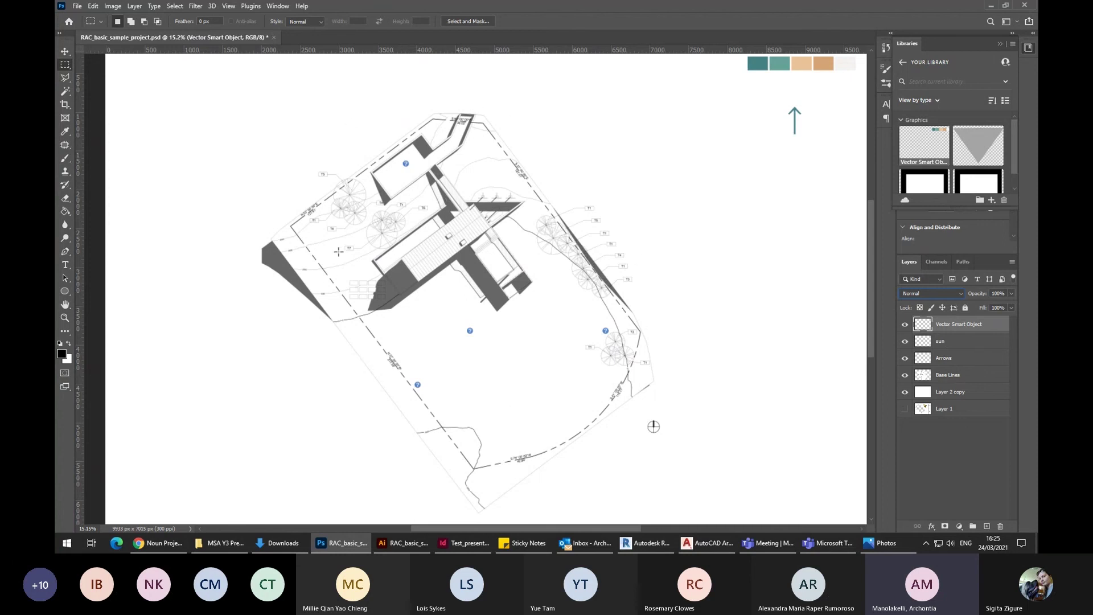
Switch to Chrome and review the architecture texture categories on the SketchUp Texture Club page.
click(175, 542)
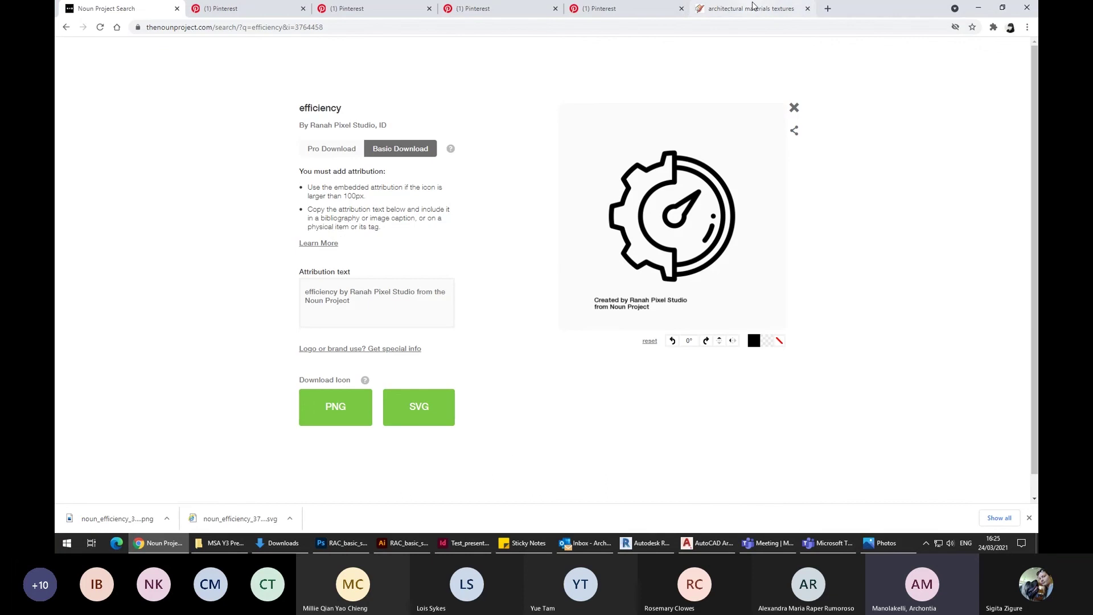
click(781, 10)
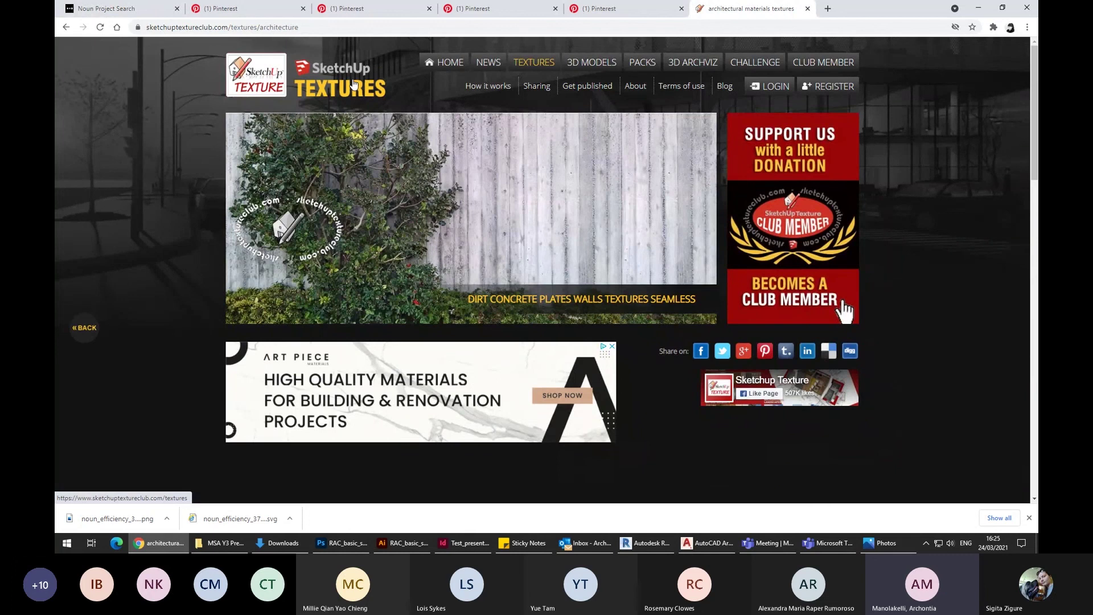
scroll(353, 83, down, 9)
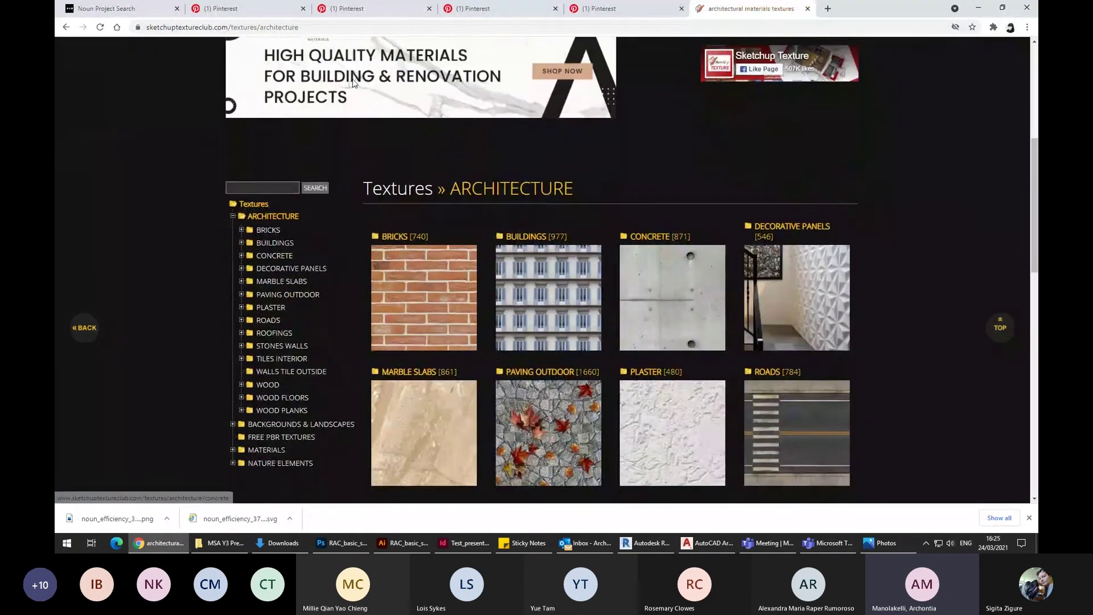
scroll(353, 83, down, 2)
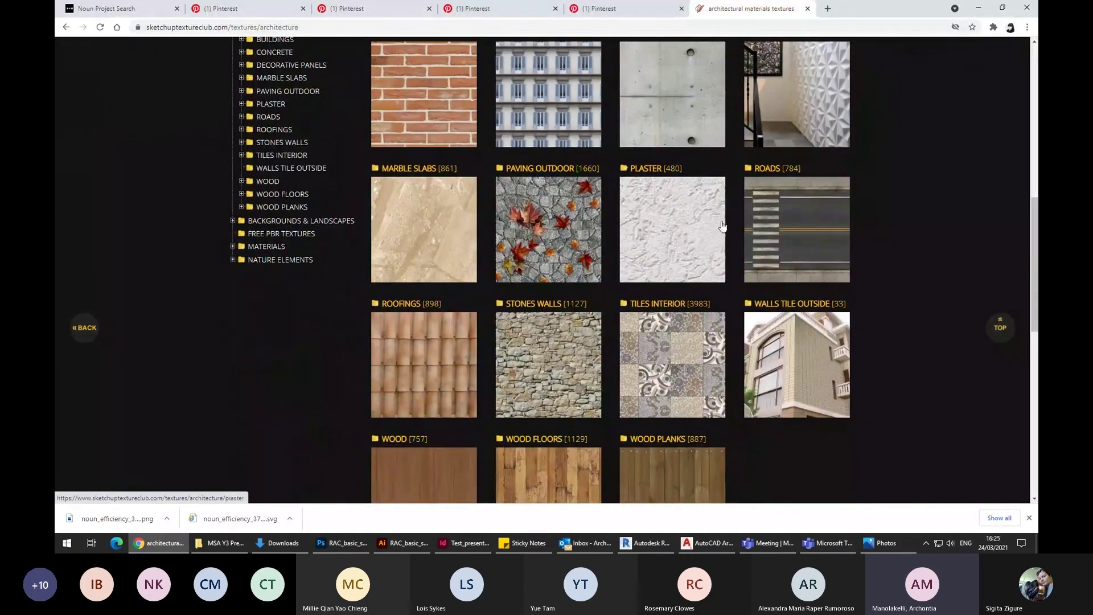
scroll(776, 260, up, 3)
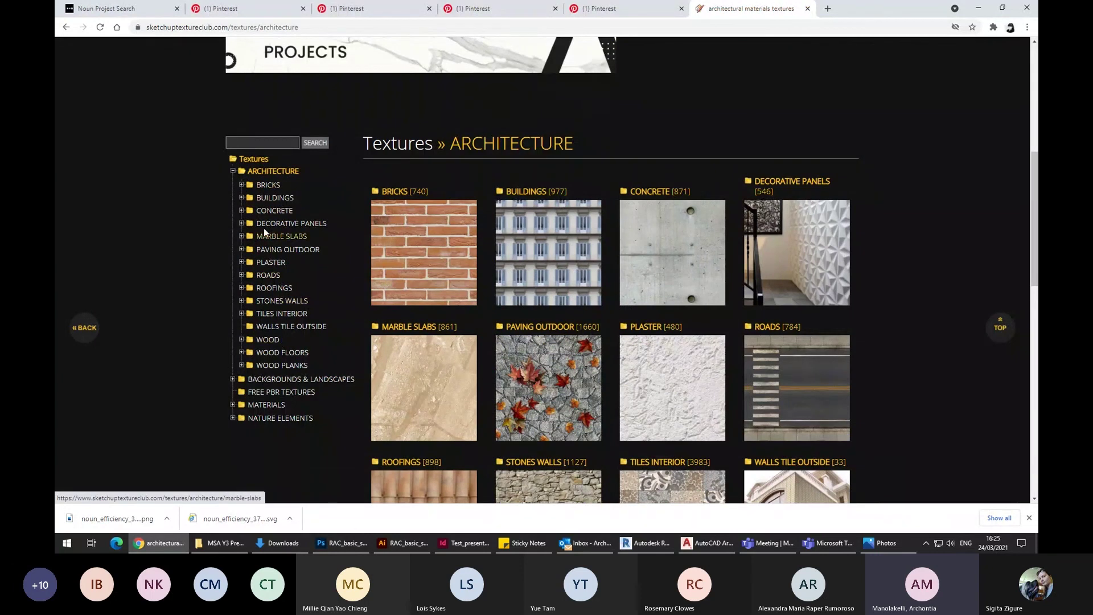
Open the Concrete texture category and review its Bare and Plates subcategories alongside the site's category tree.
click(283, 212)
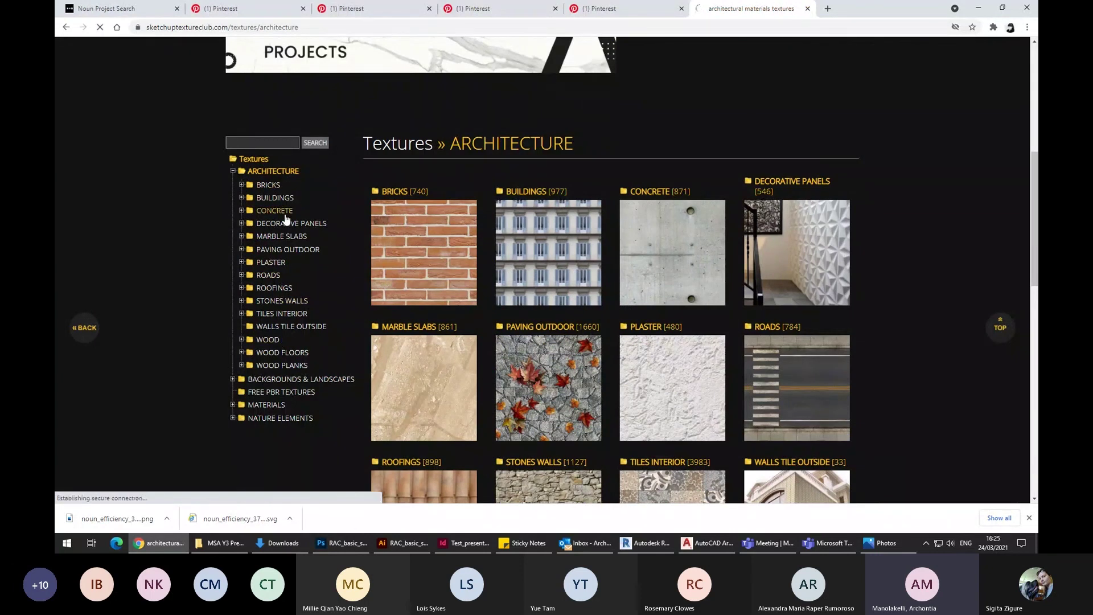
scroll(285, 220, down, 4)
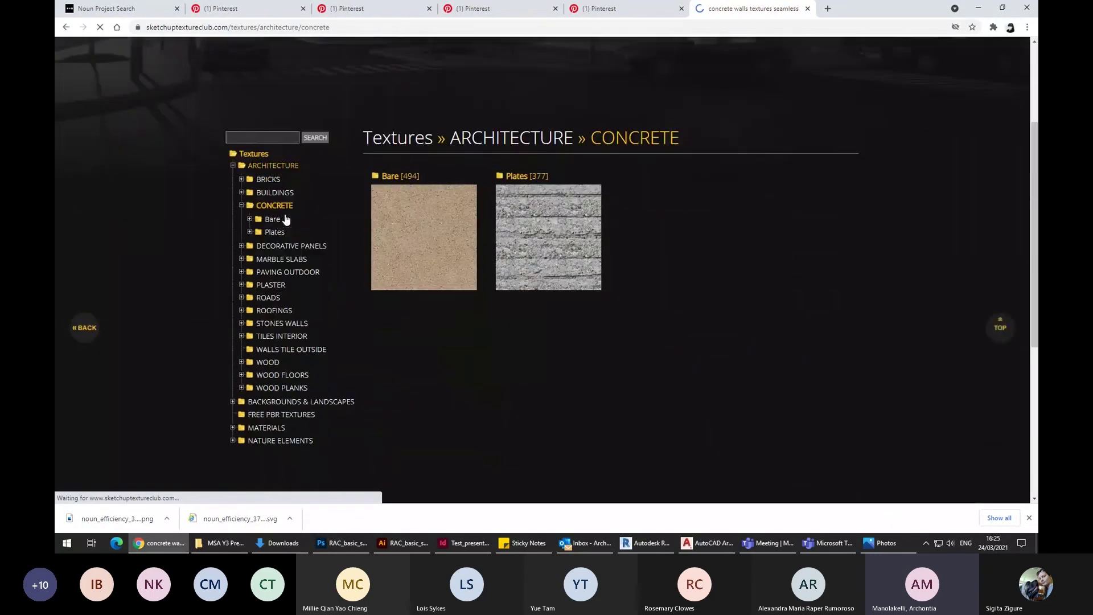
scroll(658, 387, down, 2)
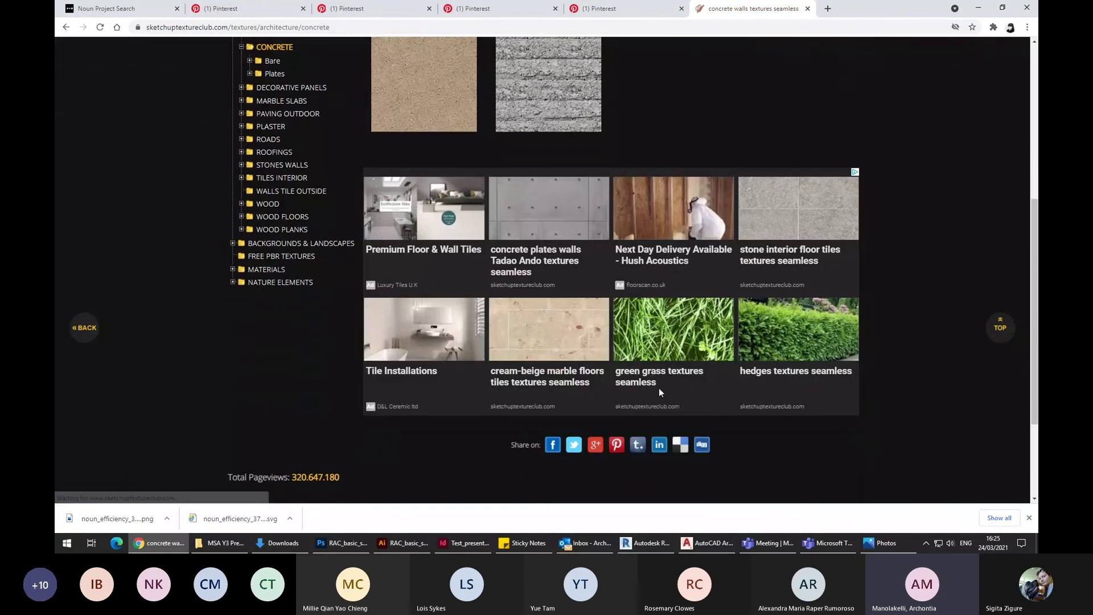
scroll(265, 292, up, 3)
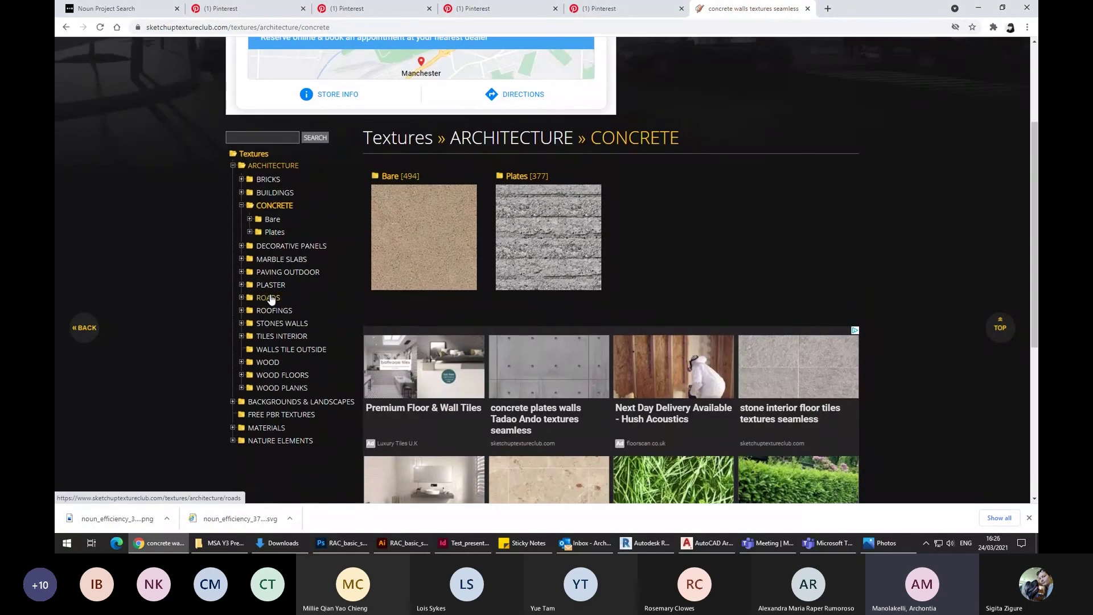
scroll(268, 292, up, 3)
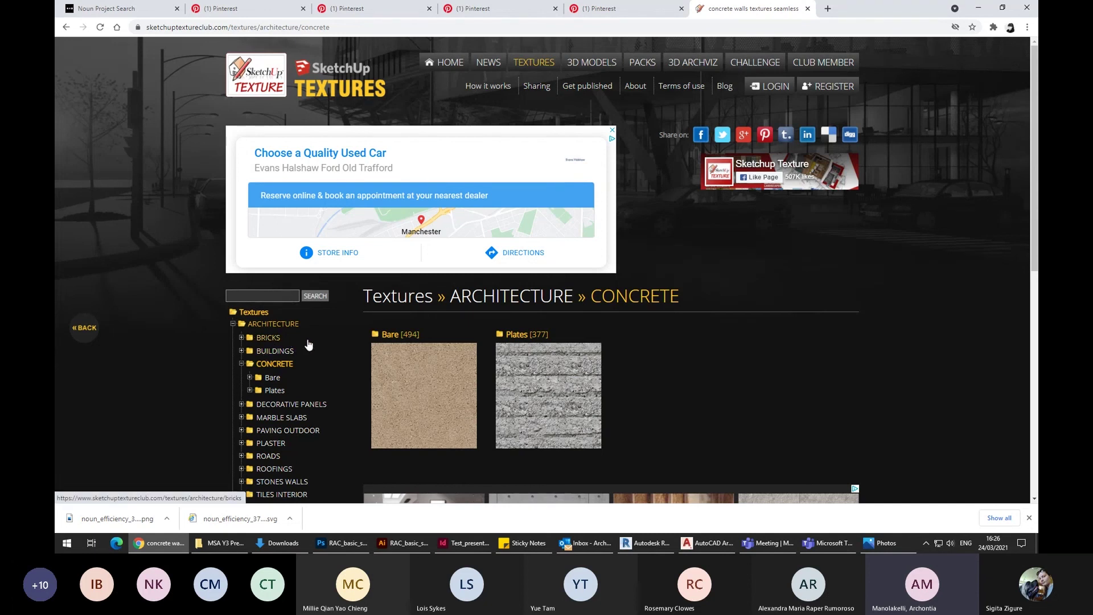
scroll(308, 345, down, 2)
scroll(310, 343, down, 3)
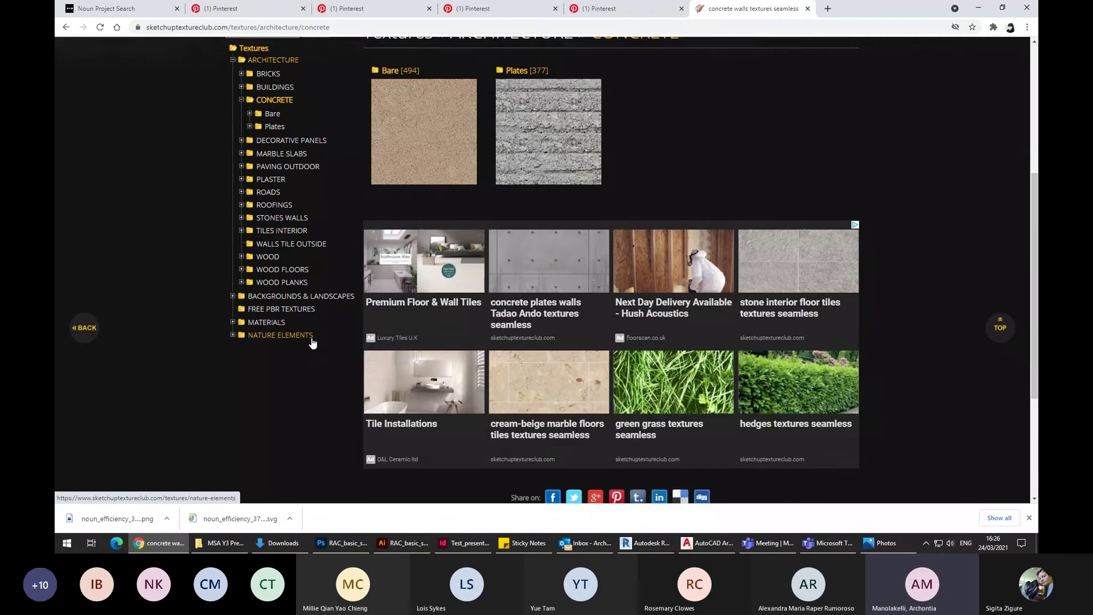
scroll(313, 340, up, 4)
scroll(336, 330, down, 3)
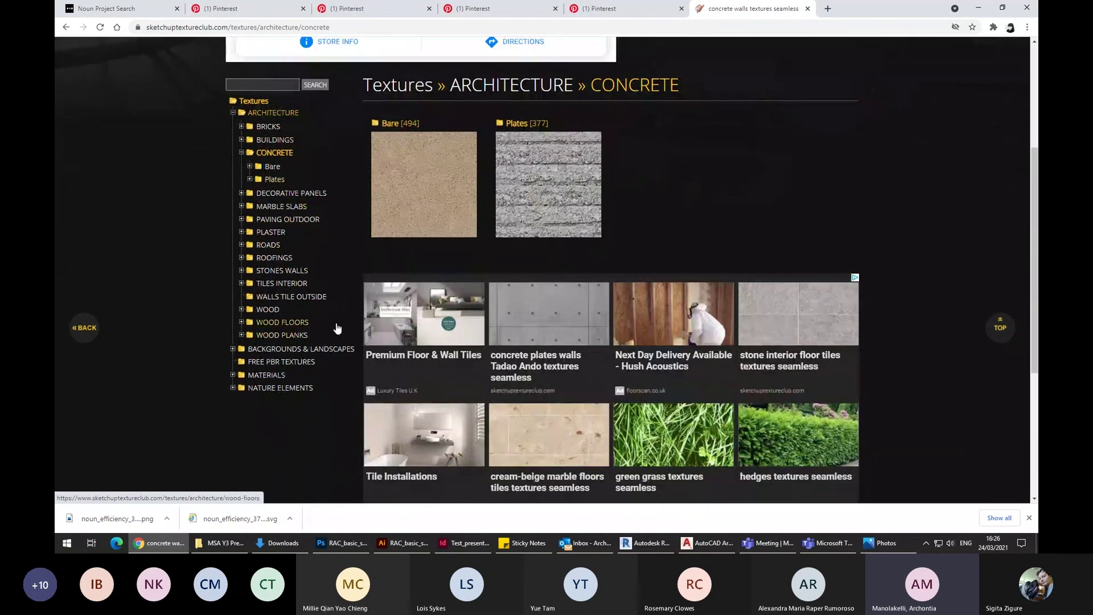
scroll(362, 251, up, 3)
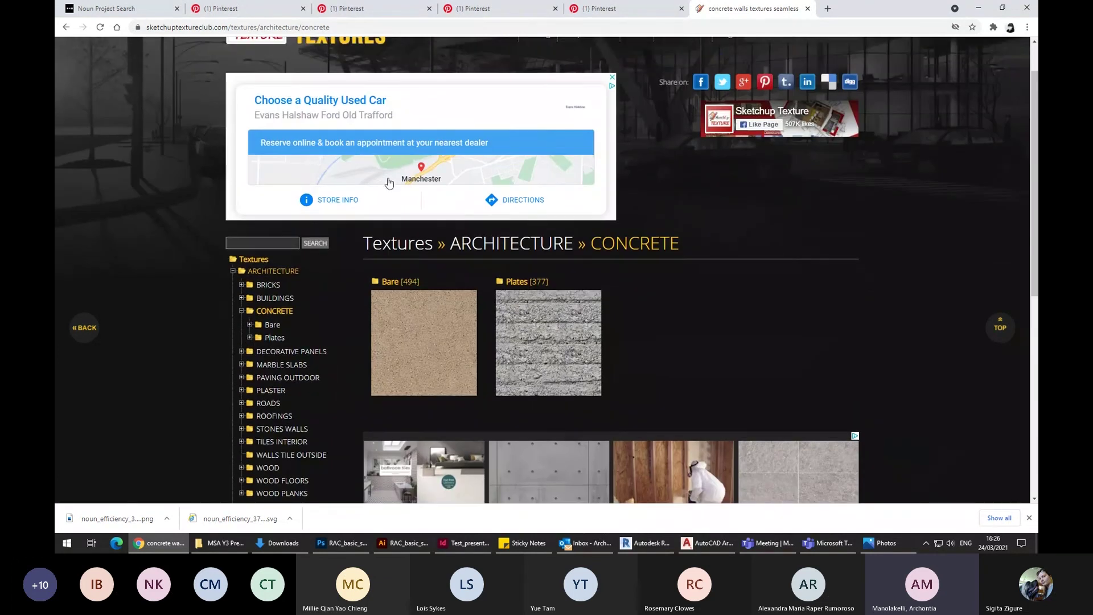
Search Google Images for "seamless textures".
click(371, 24)
scroll(629, 220, down, 2)
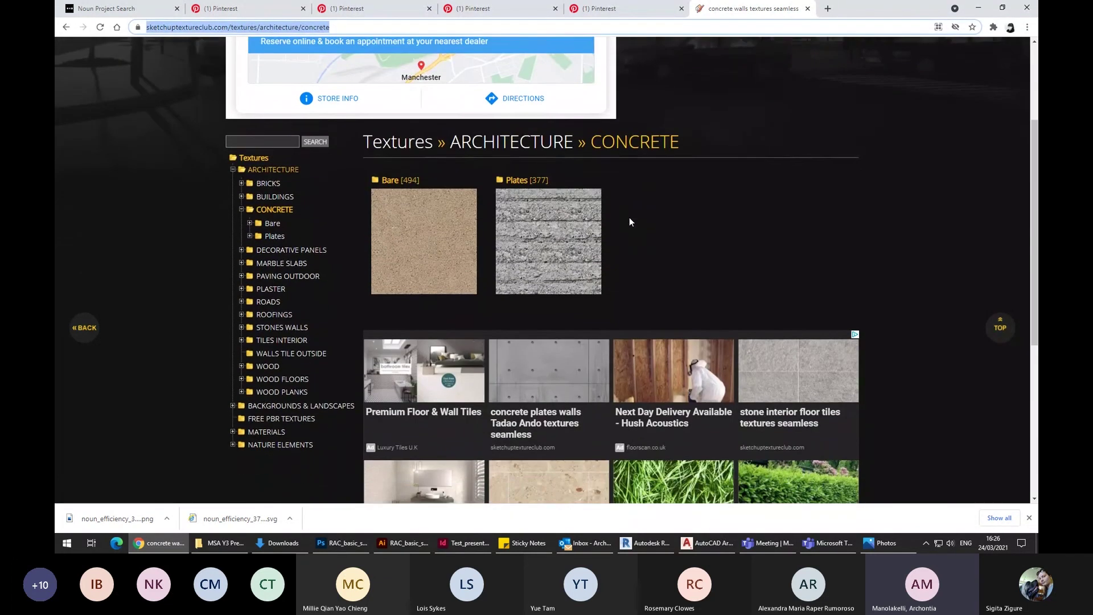
scroll(629, 219, up, 4)
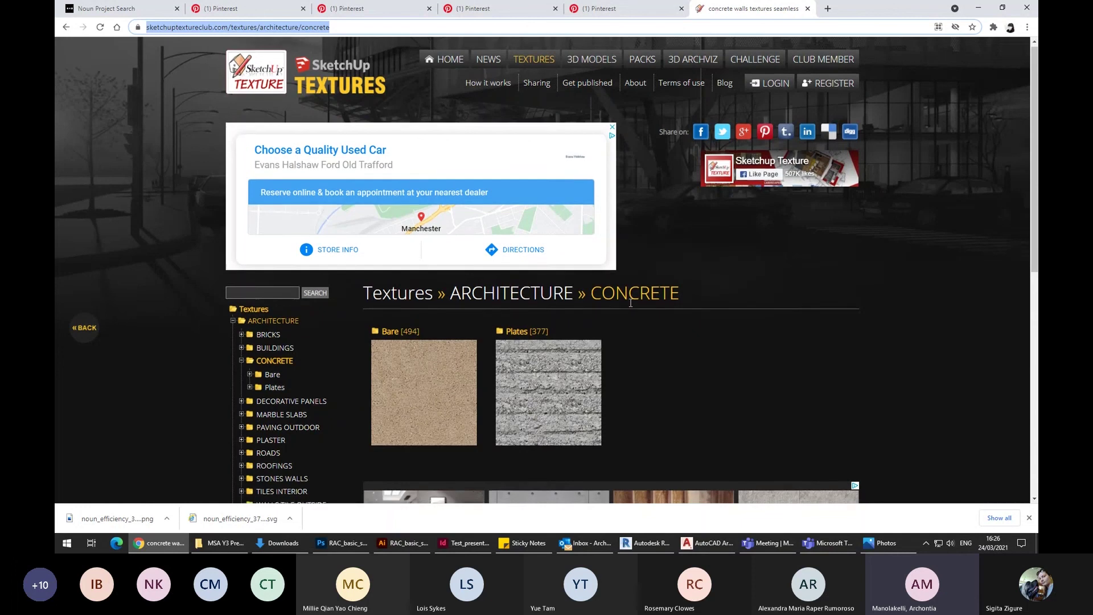
scroll(632, 299, down, 3)
scroll(631, 303, down, 1)
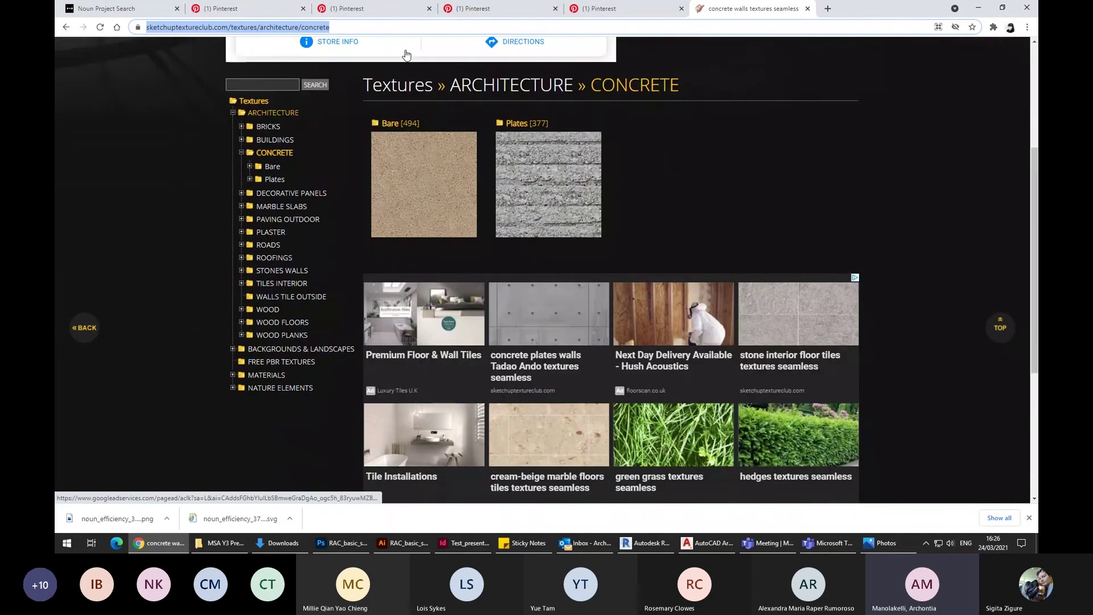
text(seamless)
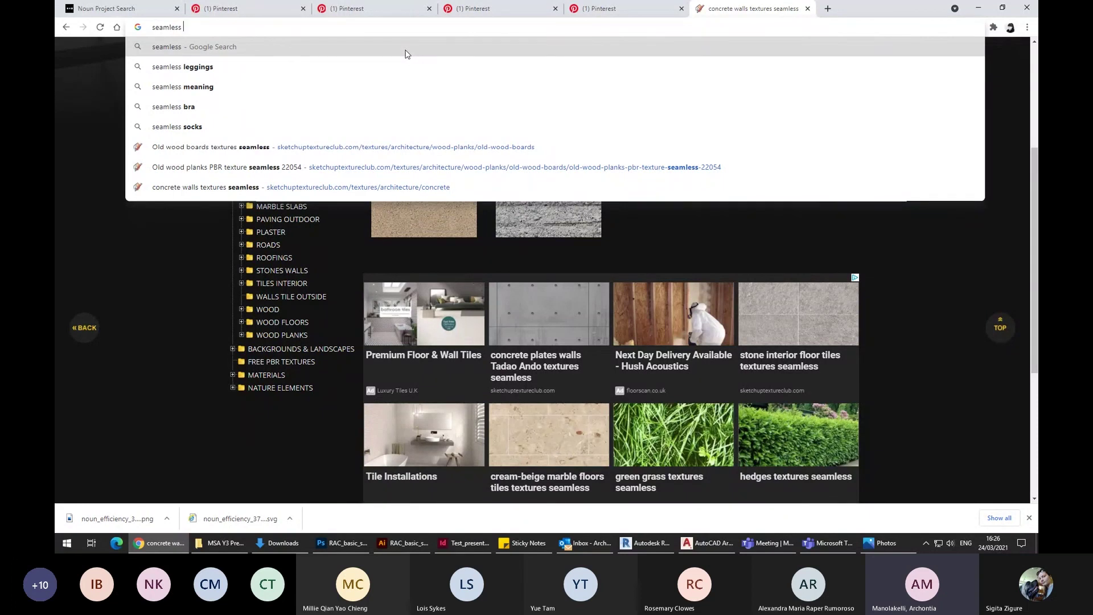
click(406, 51)
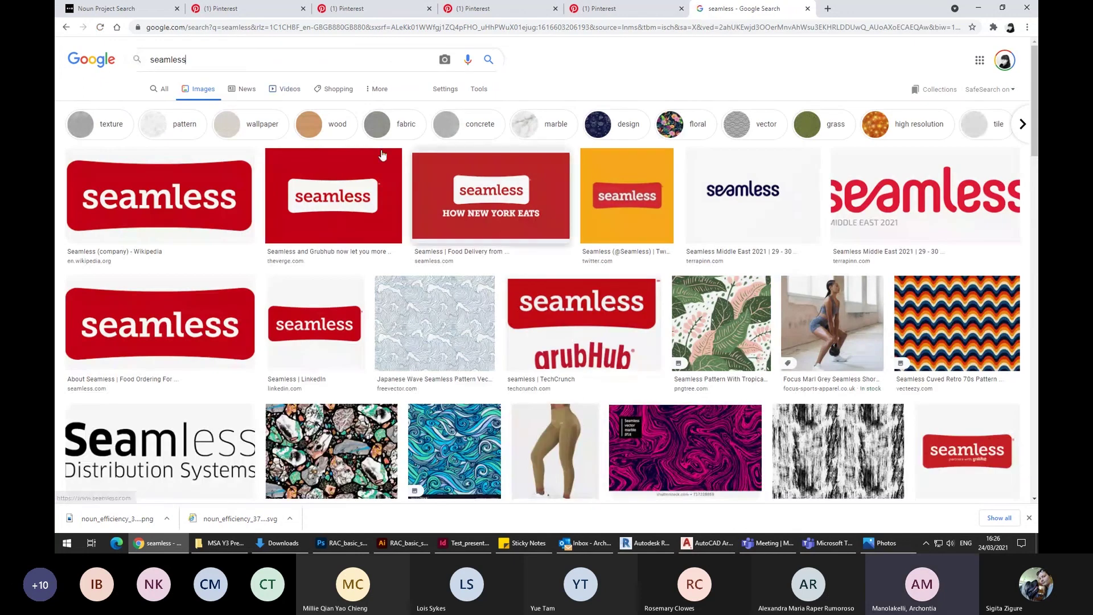
click(262, 52)
text(te)
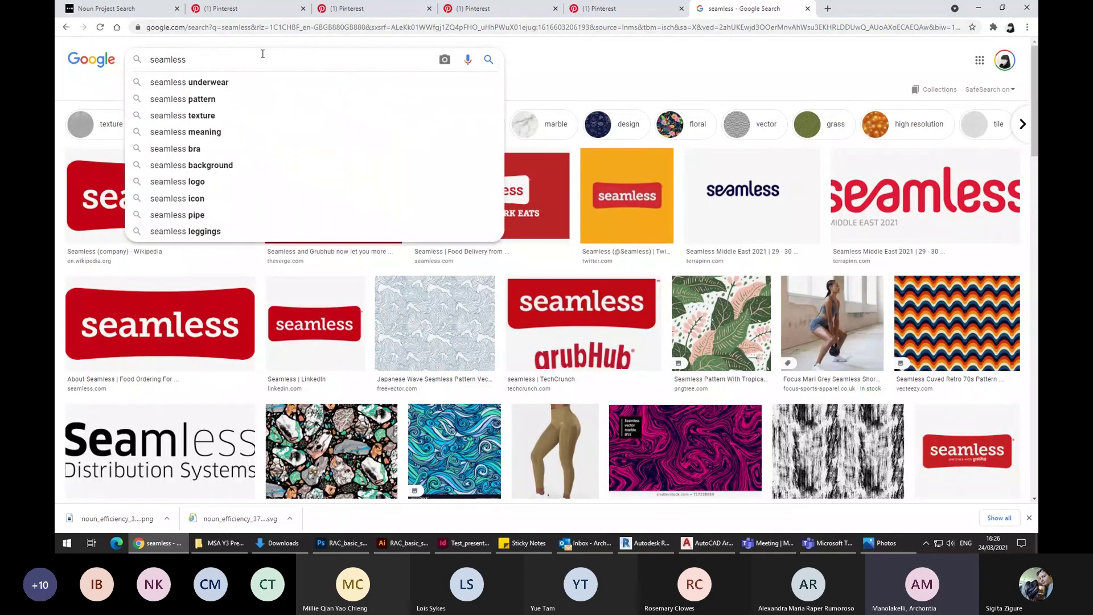
text(xtures)
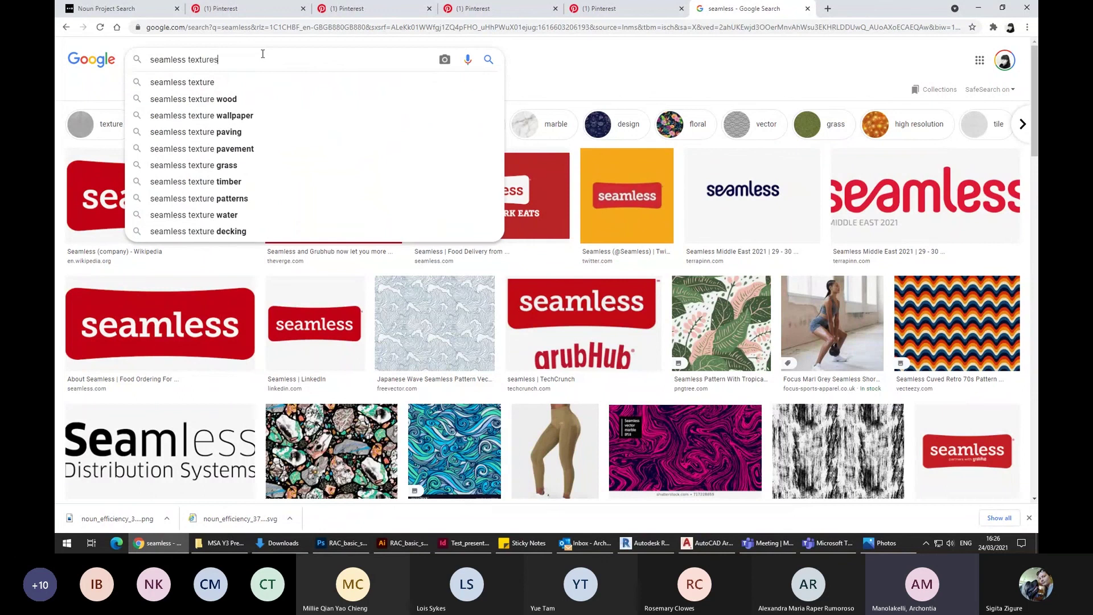
key(Return)
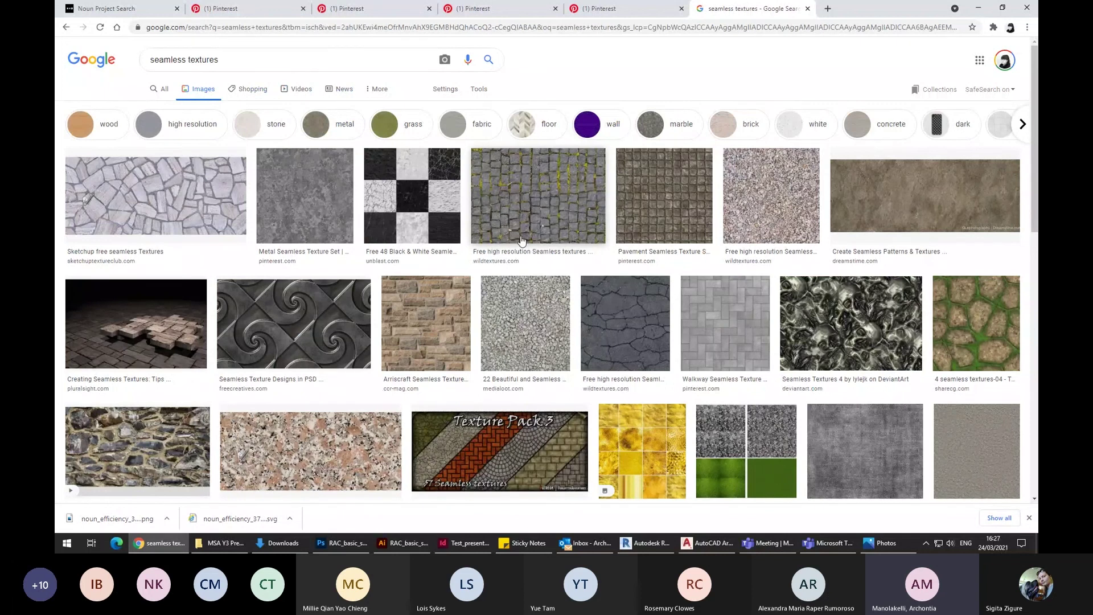
Preview the Ejezeta result with gravel and grass samples to compare how seamless and non-seamless textures tile.
click(725, 432)
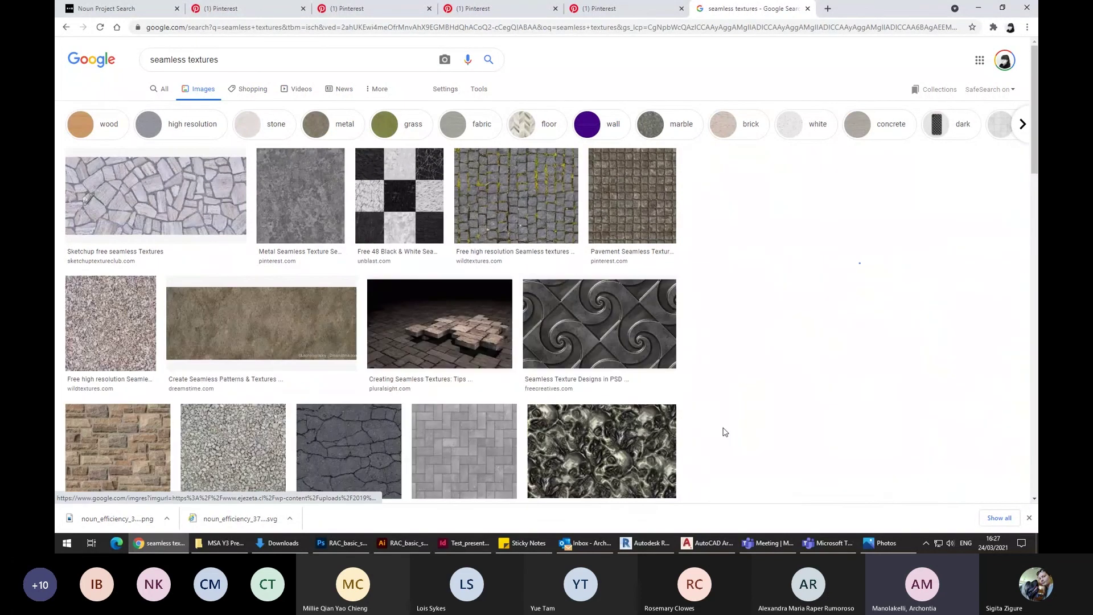
scroll(783, 289, up, 2)
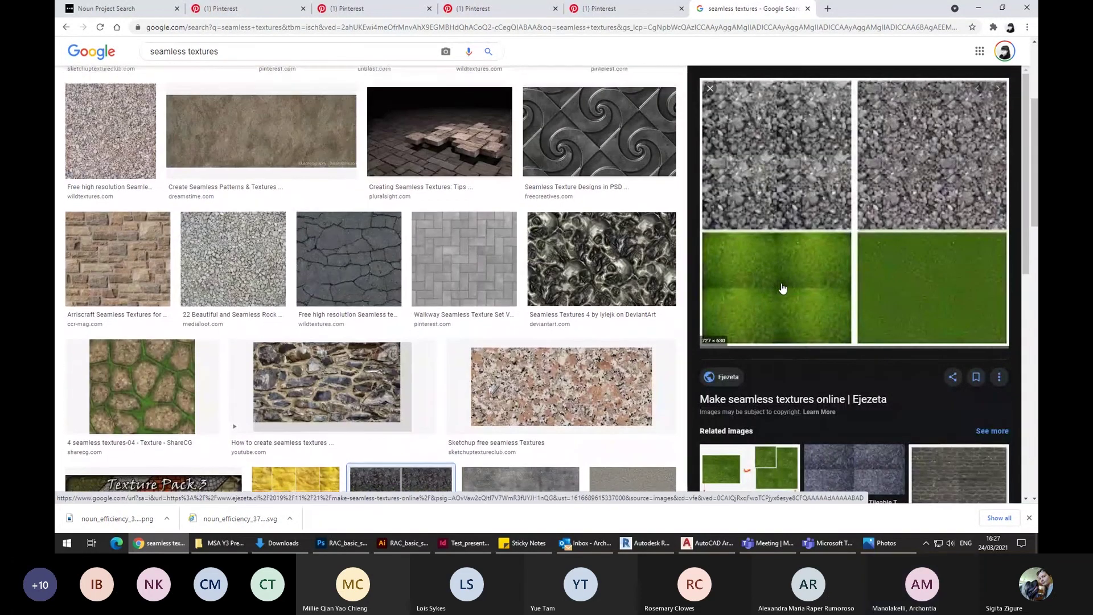
scroll(783, 289, up, 3)
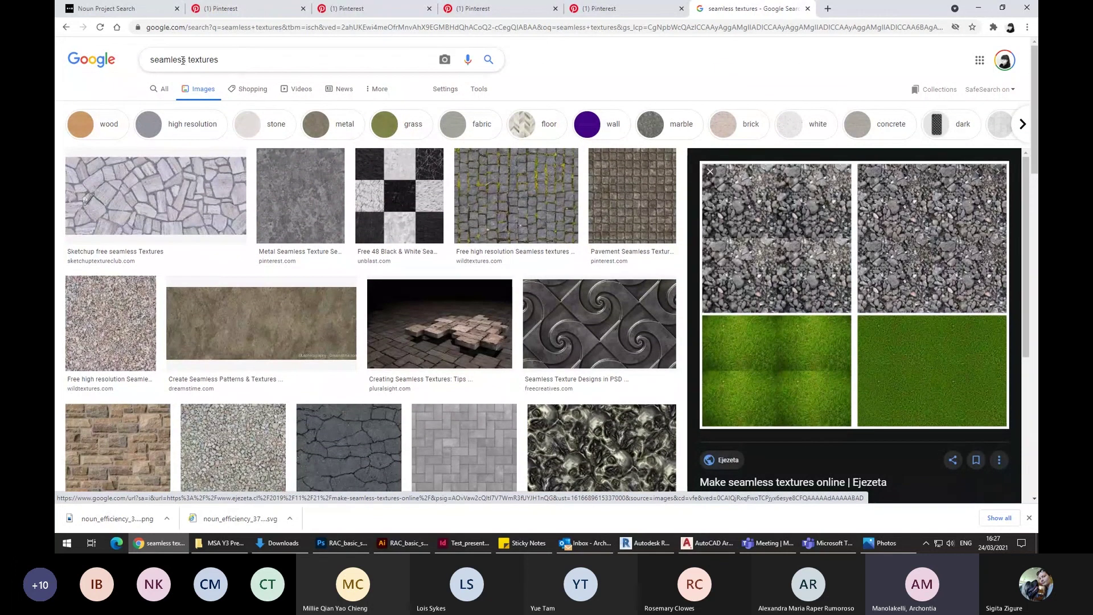
Refine the image search to "seamless textures grass".
click(292, 61)
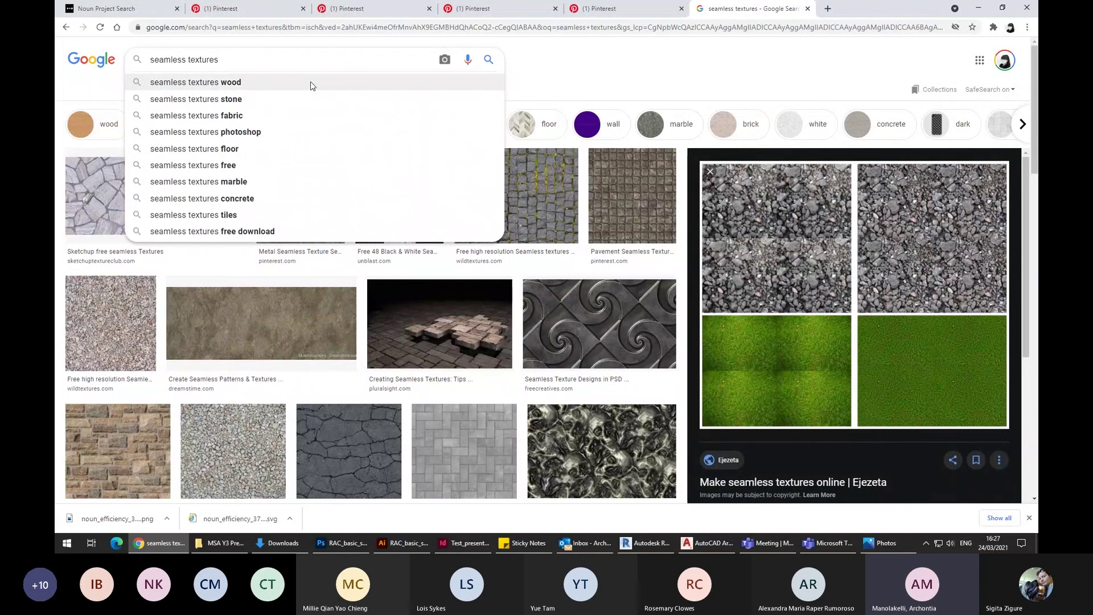
text(grass)
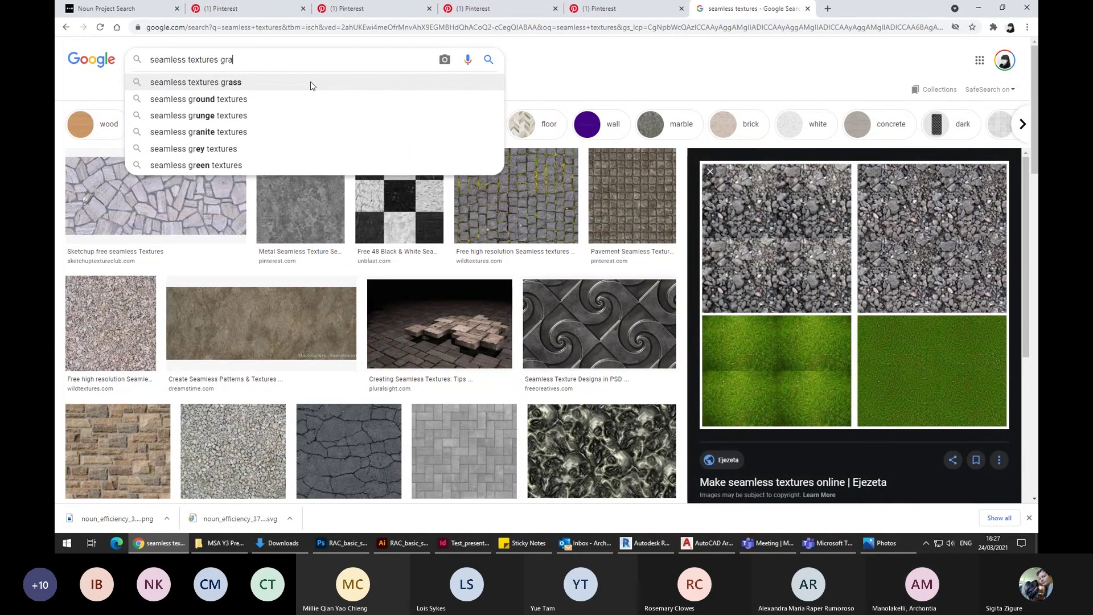
key(Return)
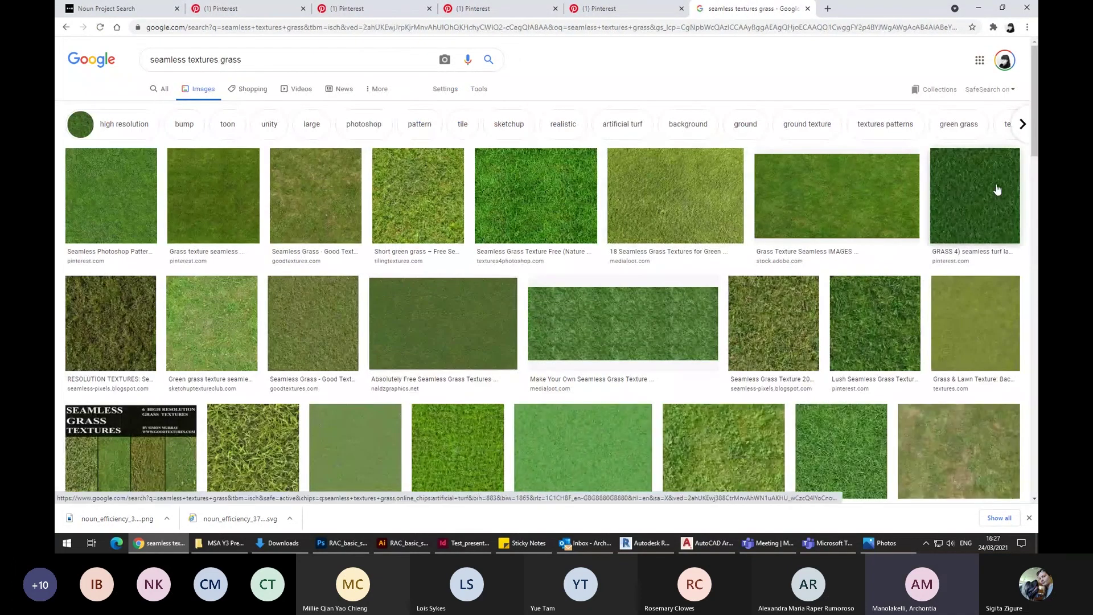
Preview the Medialoot image result "18 Seamless Grass Textures for Green Lawns and Pastures".
scroll(855, 246, down, 1)
scroll(855, 246, up, 1)
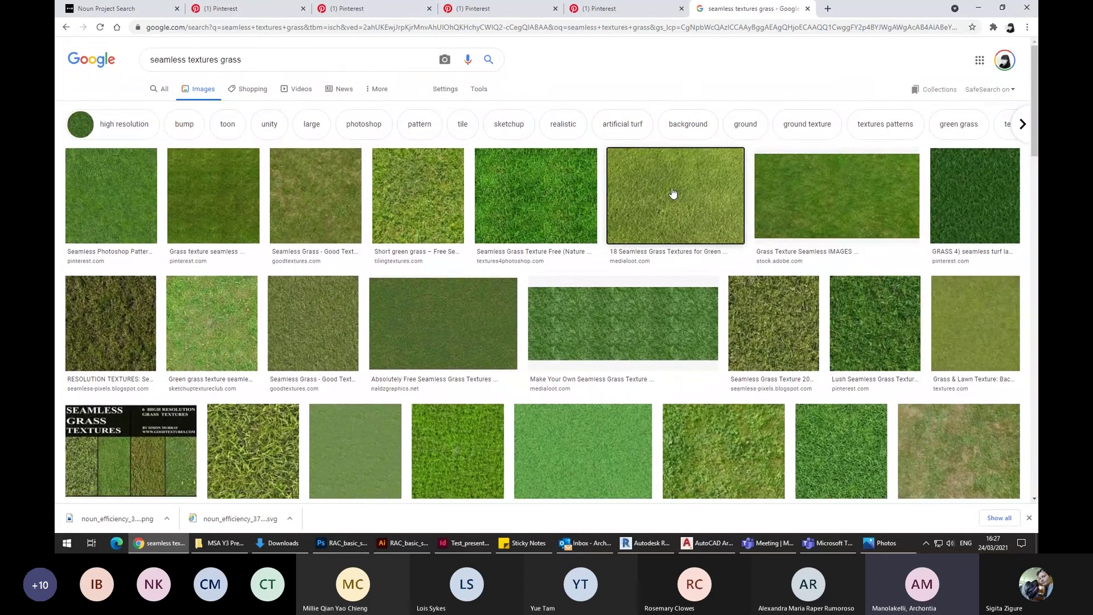
click(724, 244)
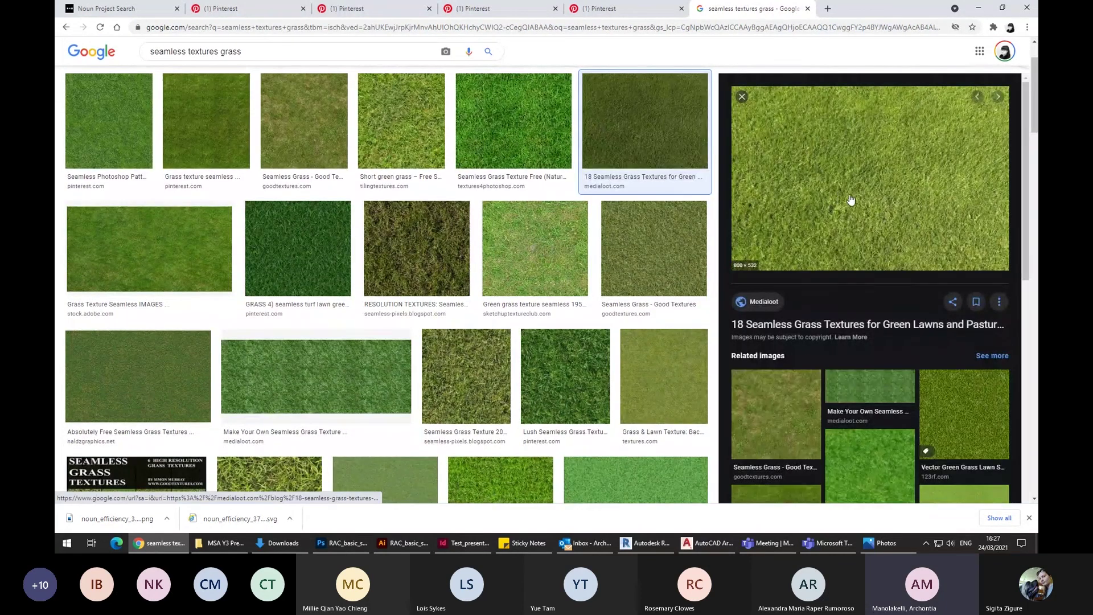
right_click(849, 196)
click(871, 308)
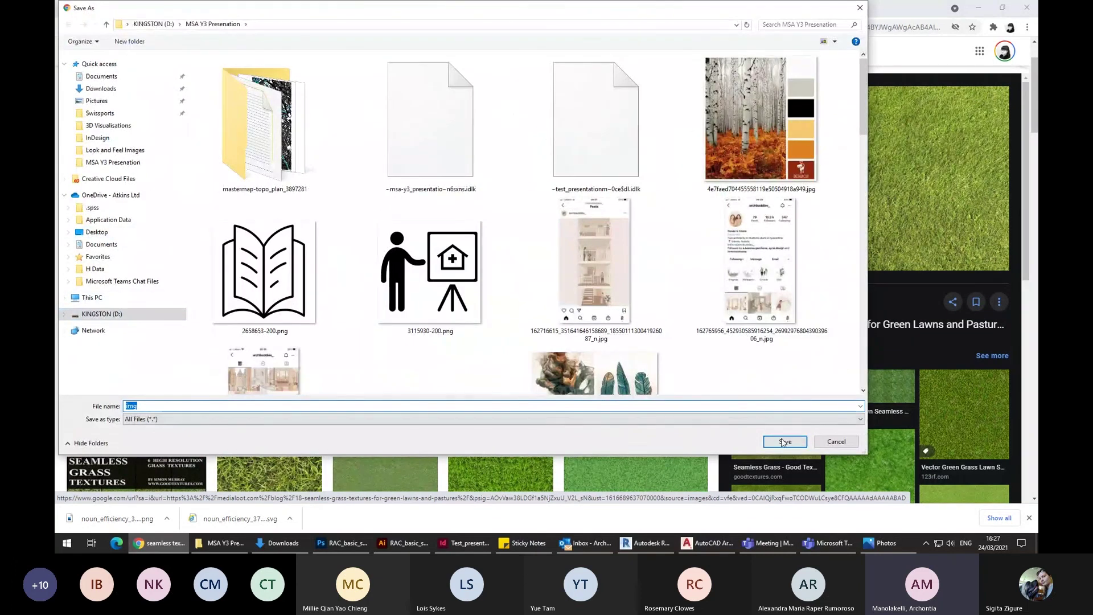
click(455, 420)
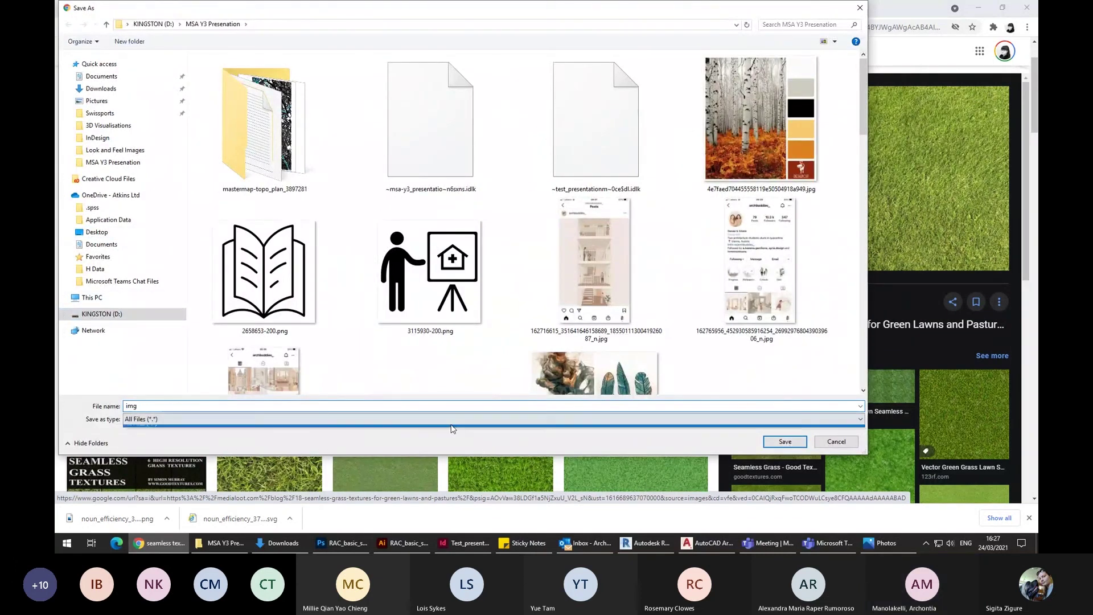
click(453, 429)
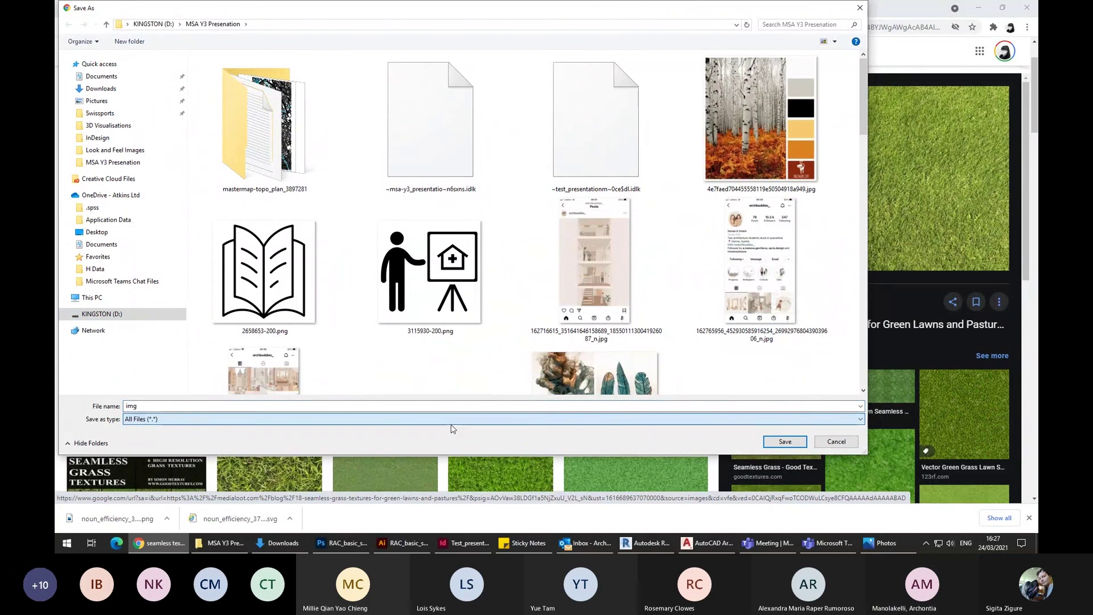
click(854, 12)
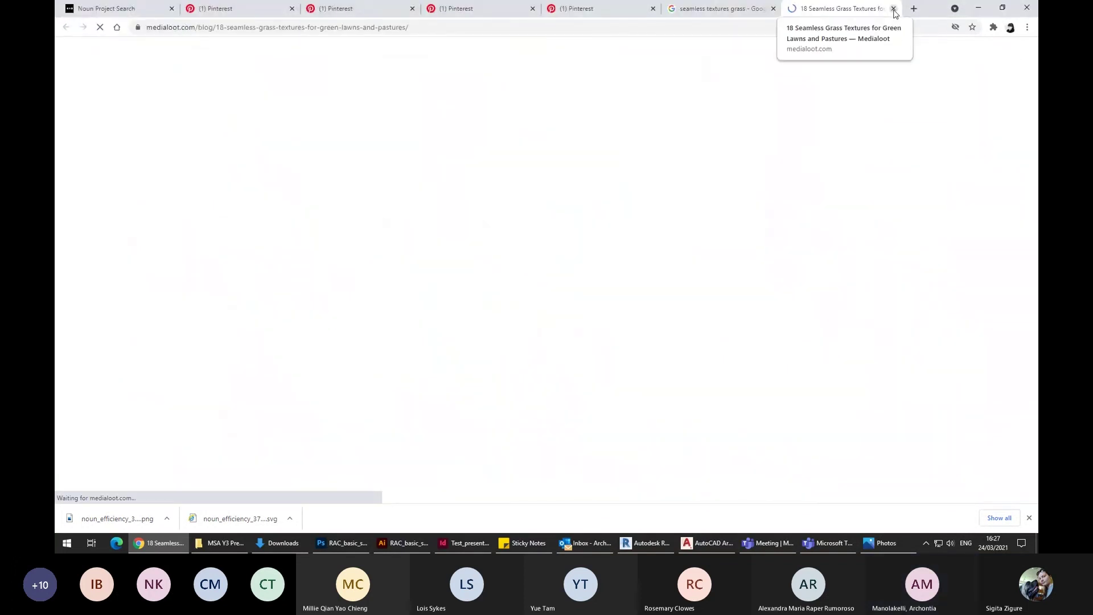
Open Green Grass Texture 01 on DeviantArt from the Medialoot article and save it as a JPEG in the MSA Y3 Presenation folder.
scroll(518, 306, down, 15)
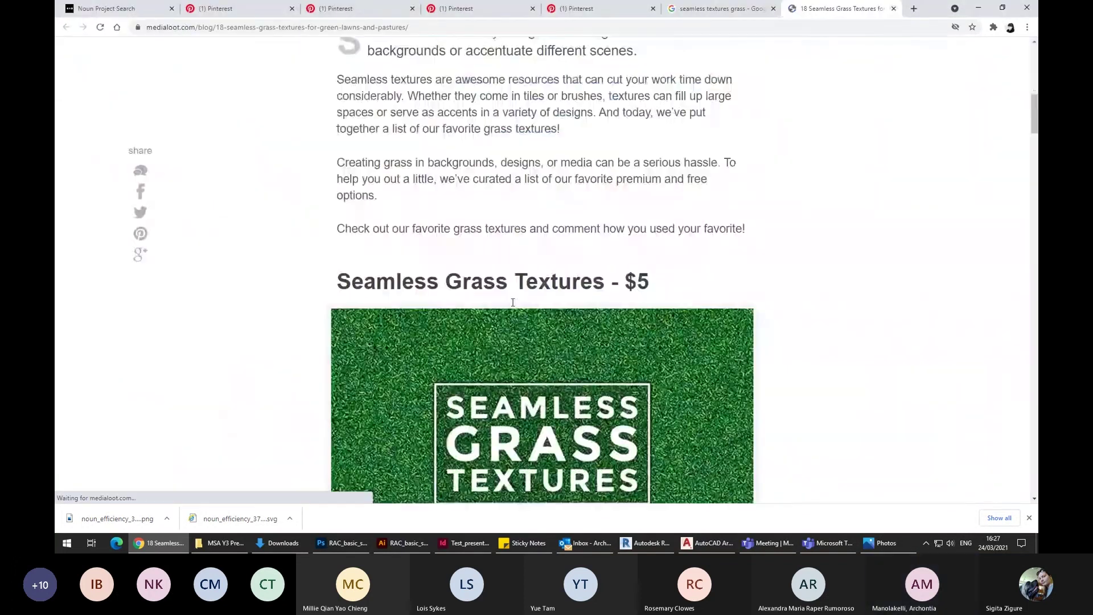
click(518, 306)
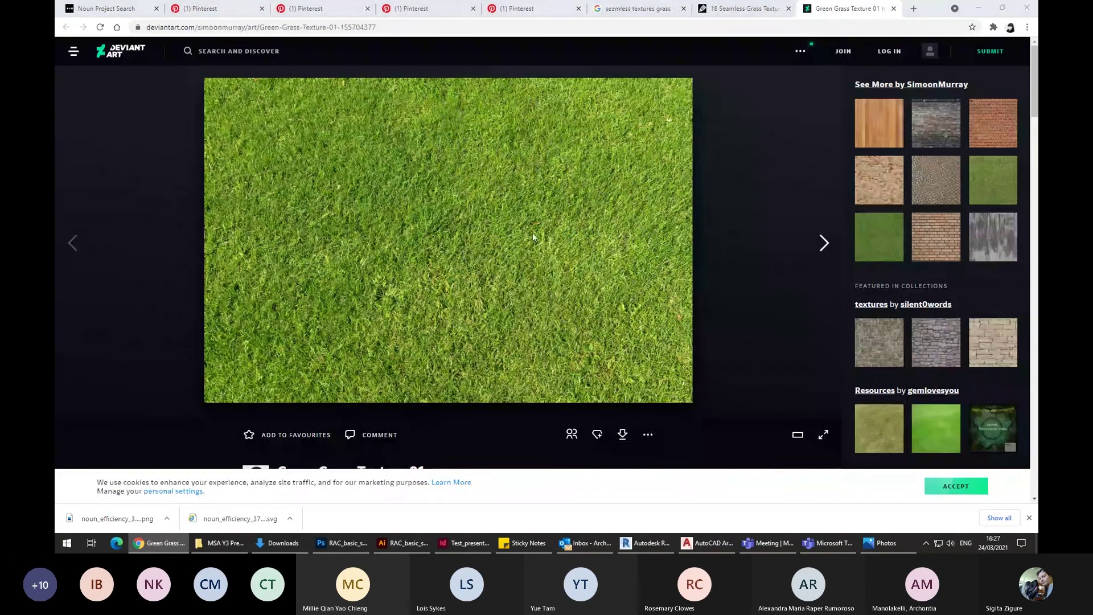
right_click(532, 232)
key(v)
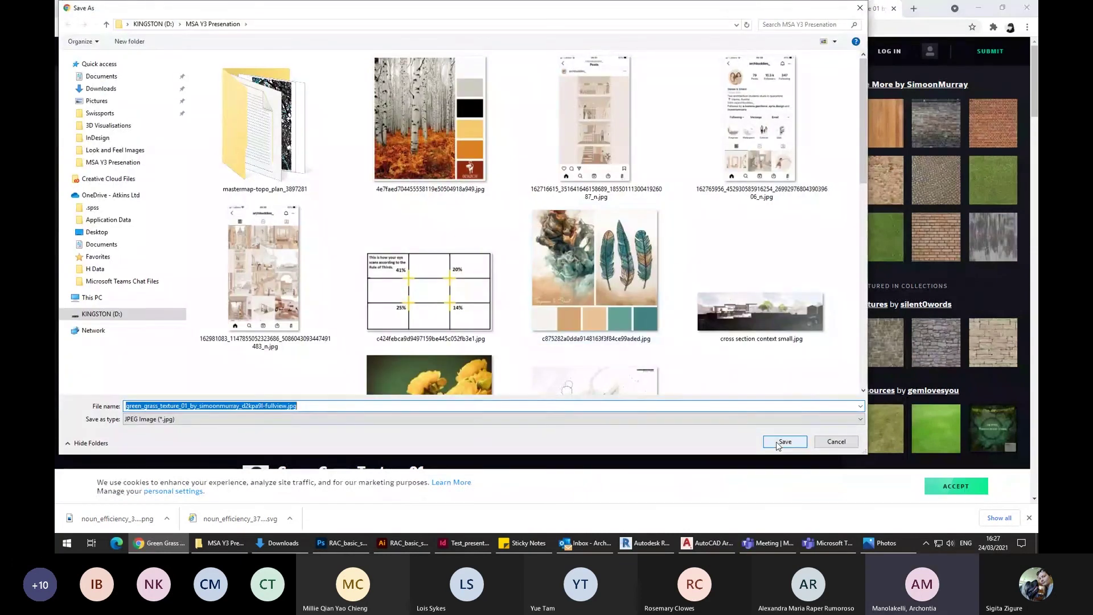
click(786, 443)
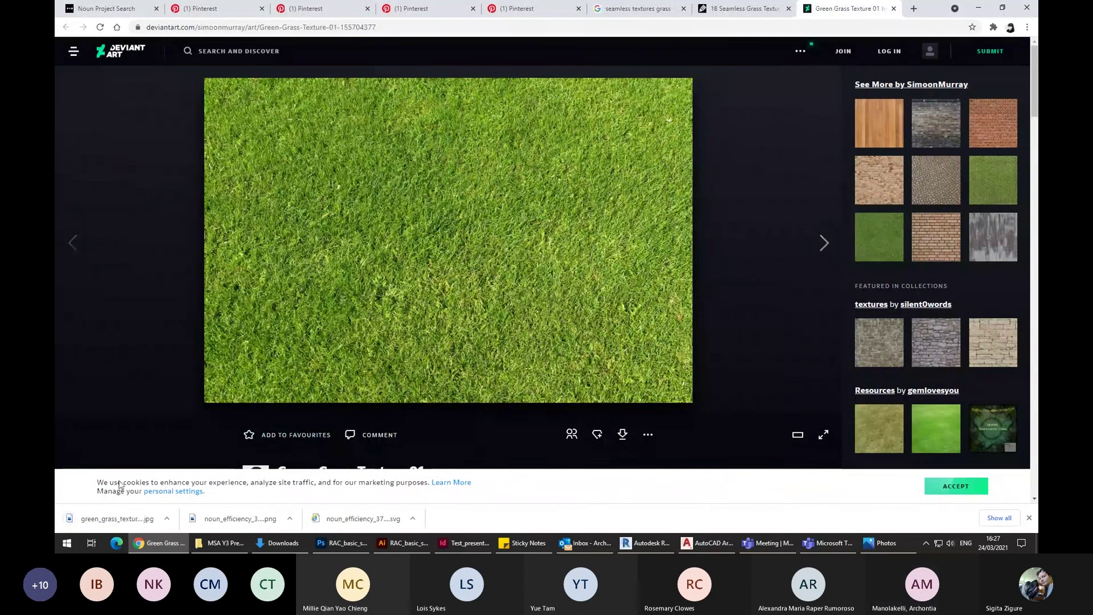
Place the saved green grass texture JPG from the MSA Y3 Presenation folder into RAC_basic_sample_project.psd in Photoshop.
click(219, 543)
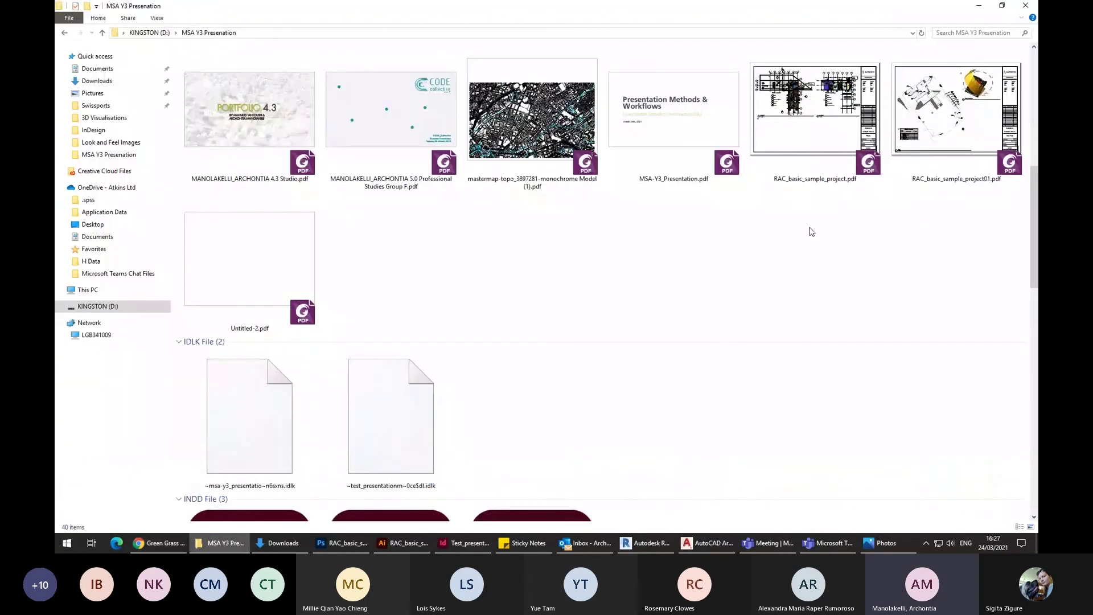
scroll(809, 232, up, 5)
scroll(812, 232, down, 15)
click(565, 421)
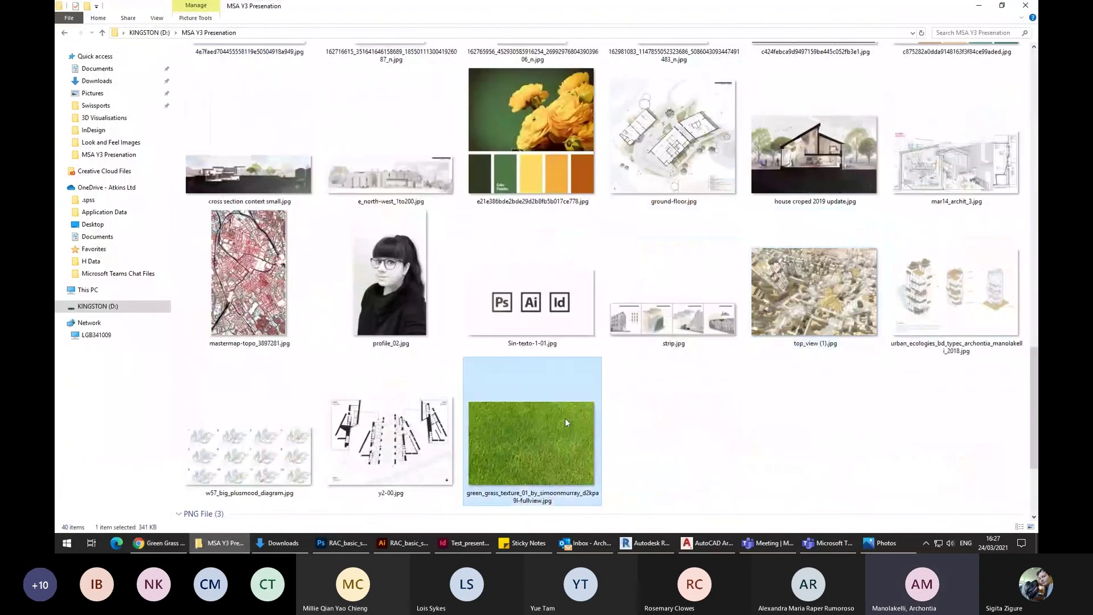
drag(534, 434, 603, 215)
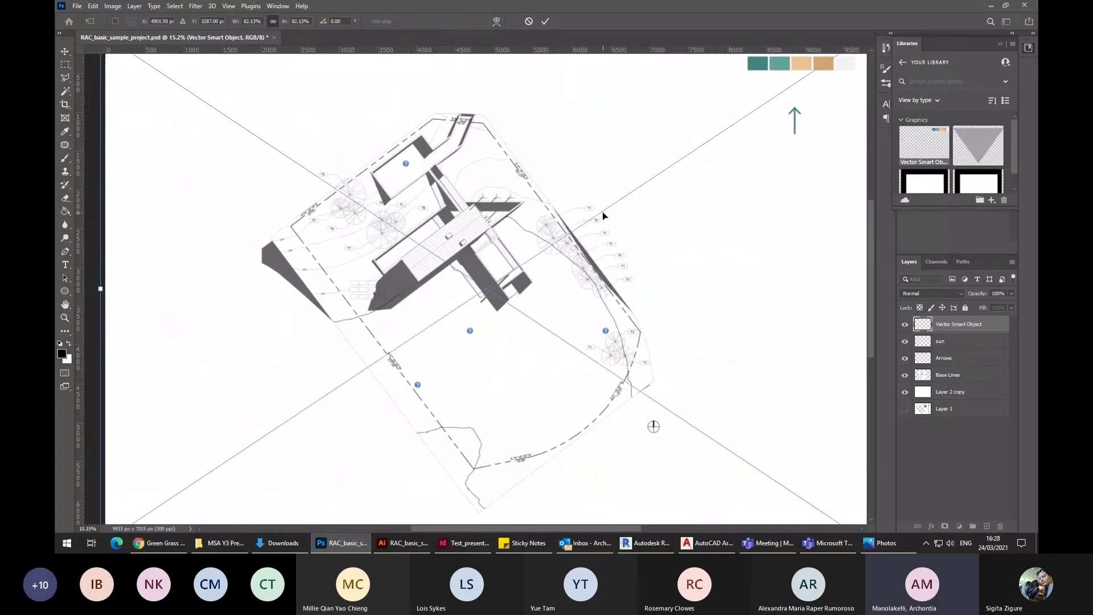
key(ctrl+minus)
key(ctrl+minus)
key(ctrl+minus)
key(ctrl+minus)
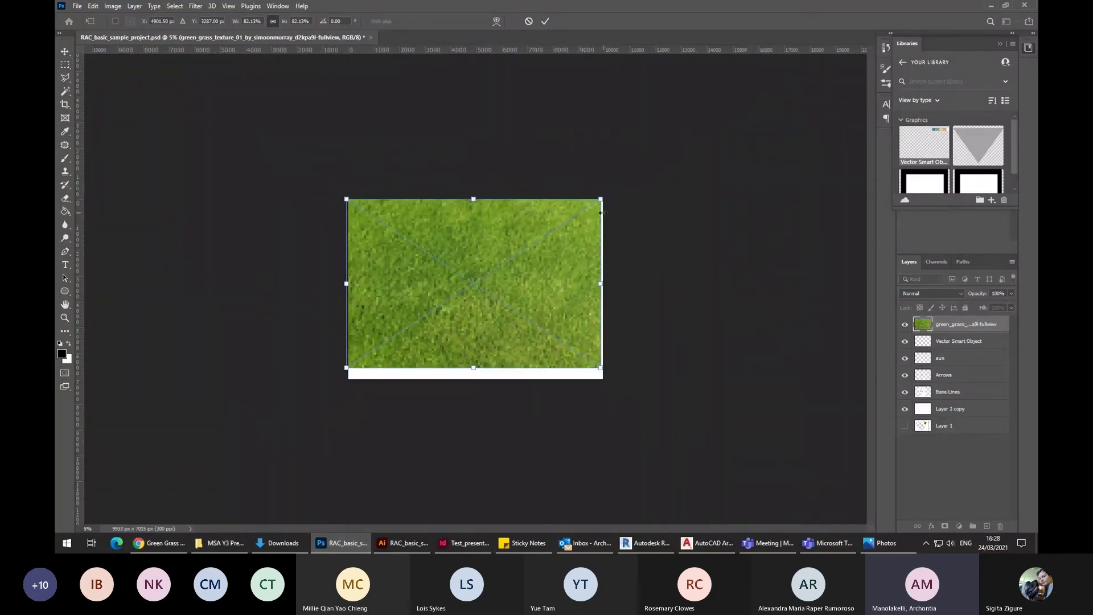
key(Return)
Scale the placed grass image proportionally to about 64% and position it centrally over the site plan.
key(ctrl+plus)
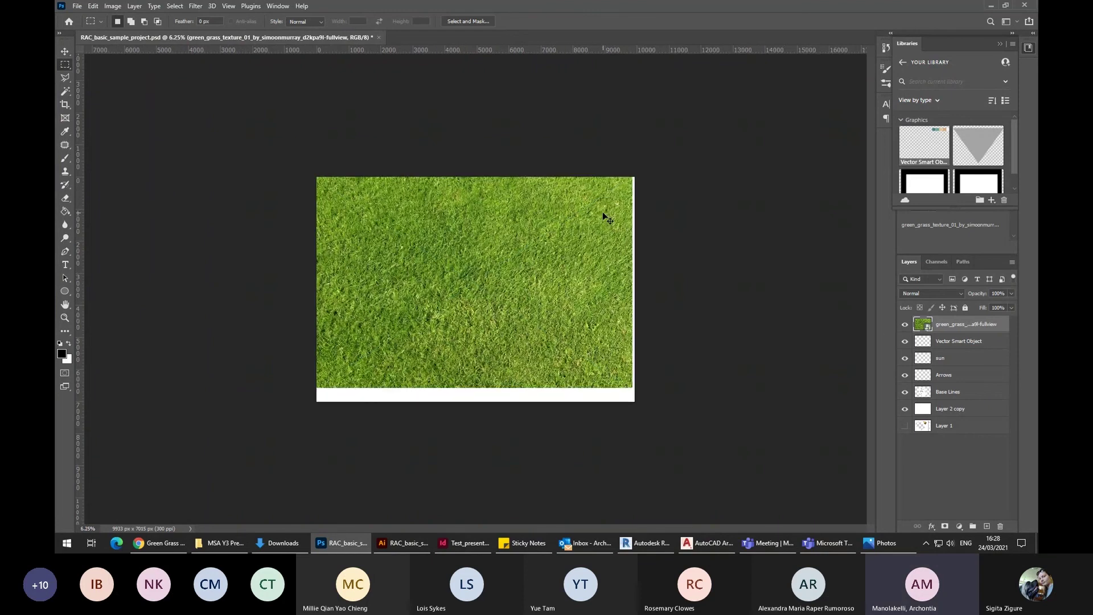
key(ctrl+plus)
key(ctrl+plus)
key(ctrl+t)
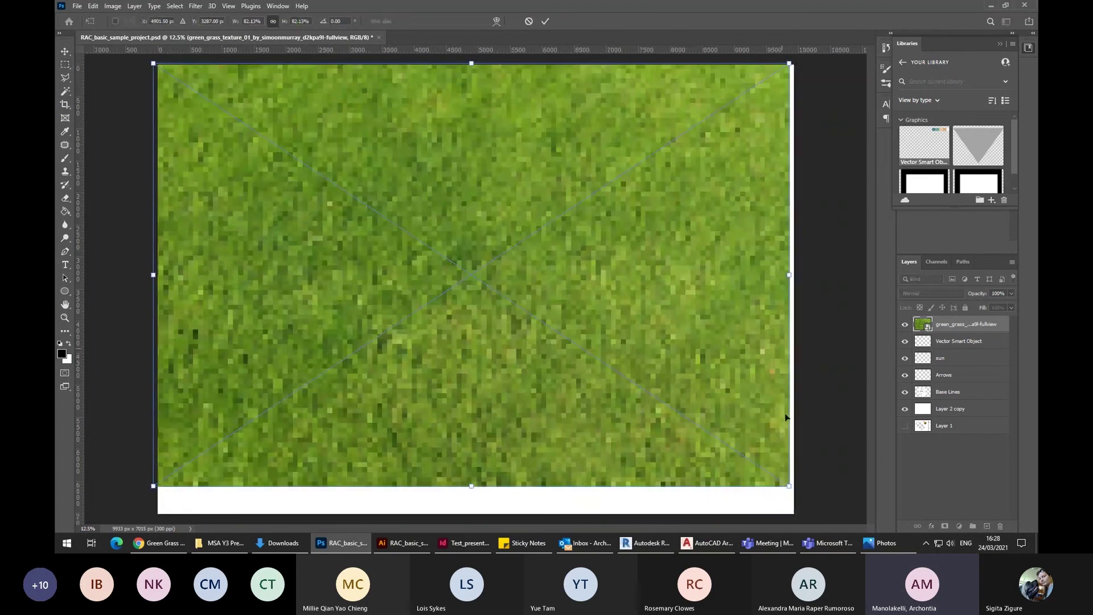
drag(789, 486, 562, 336)
drag(502, 253, 596, 308)
drag(665, 397, 737, 445)
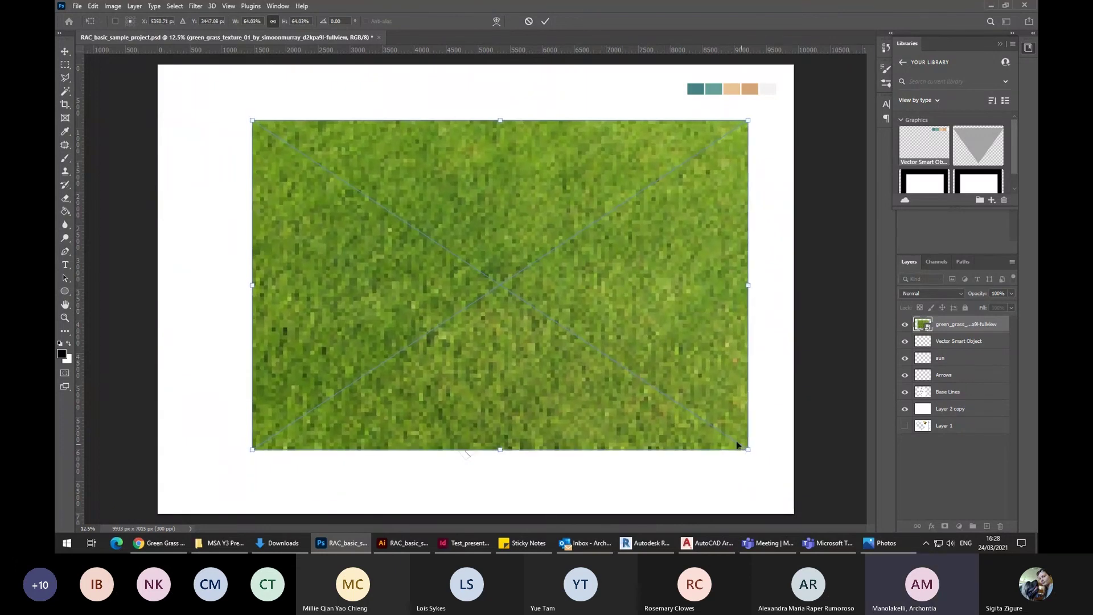
drag(630, 359, 610, 360)
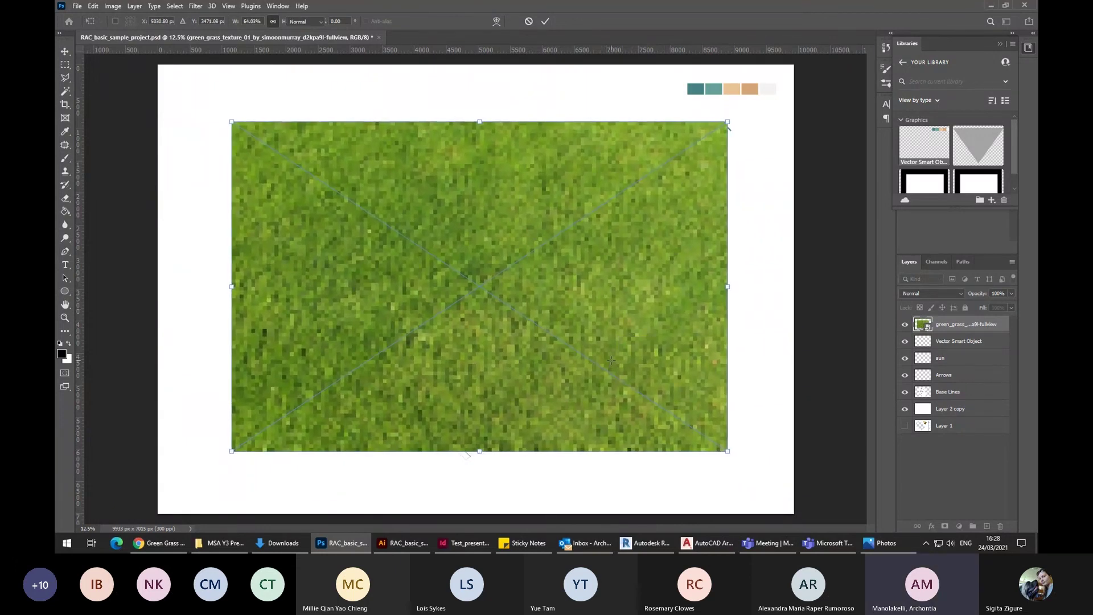
key(Return)
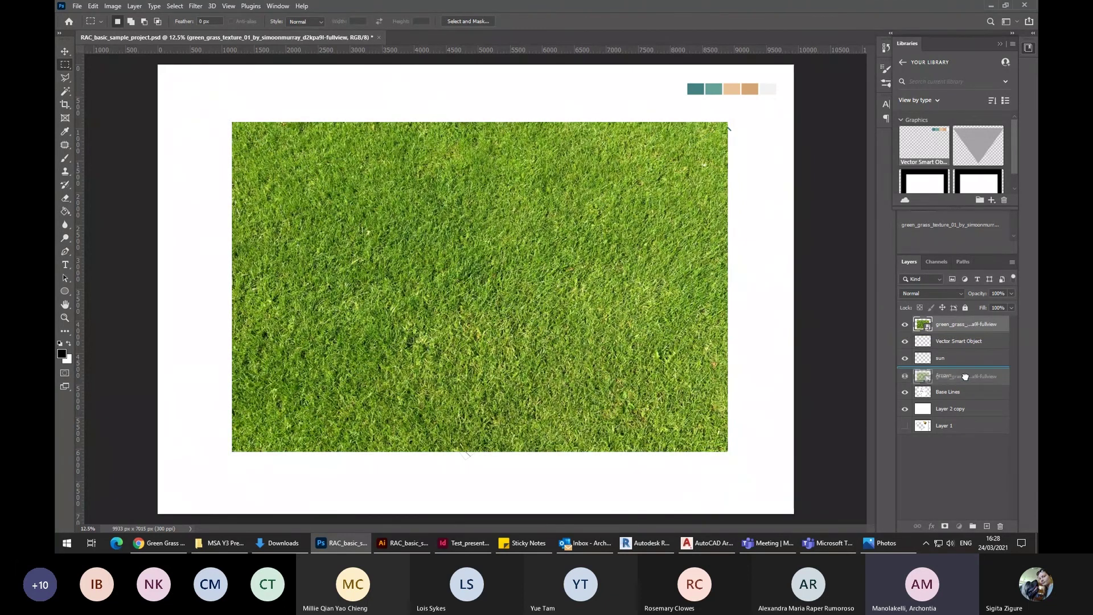
Move the grass texture layer directly beneath the Base Lines layer and collapse the expanded Libraries.
drag(963, 397, 962, 399)
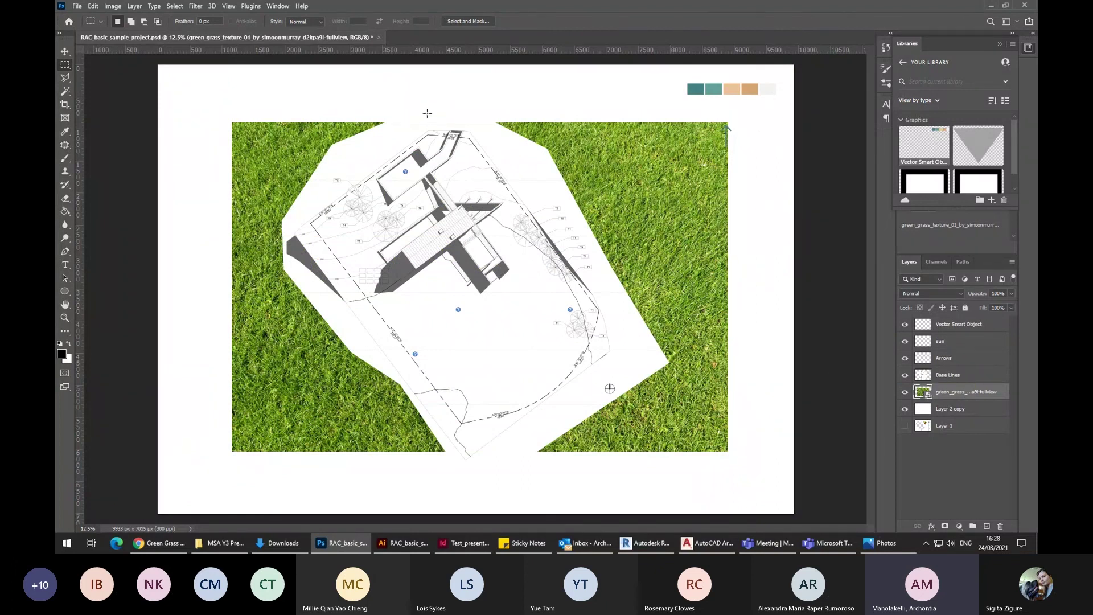
key(ctrl+plus)
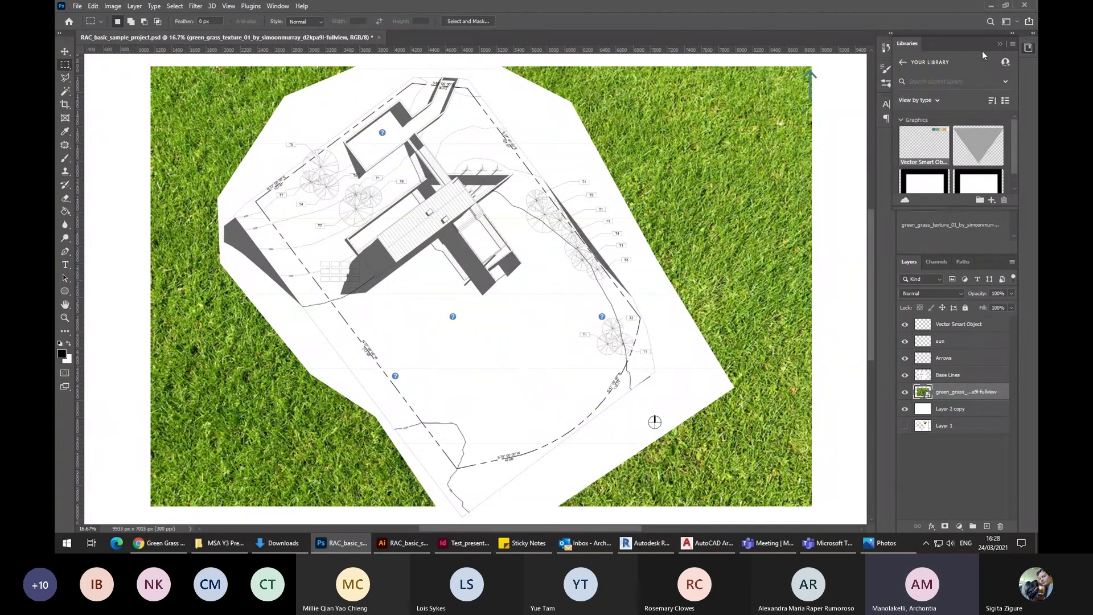
click(999, 43)
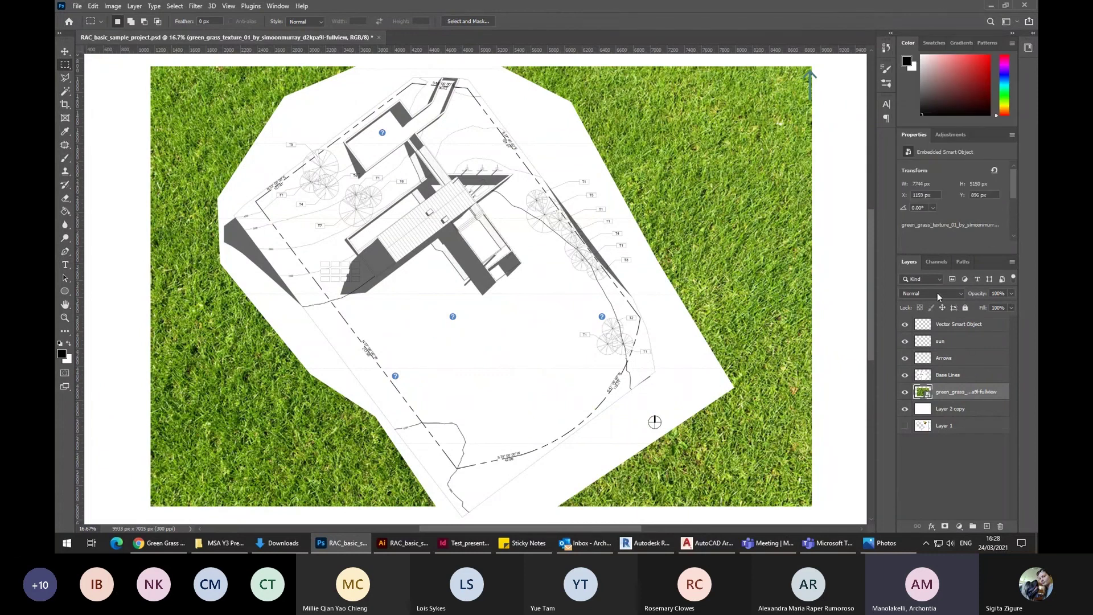
Set the Base Lines layer to the Multiply blend mode with 90% opacity.
click(959, 375)
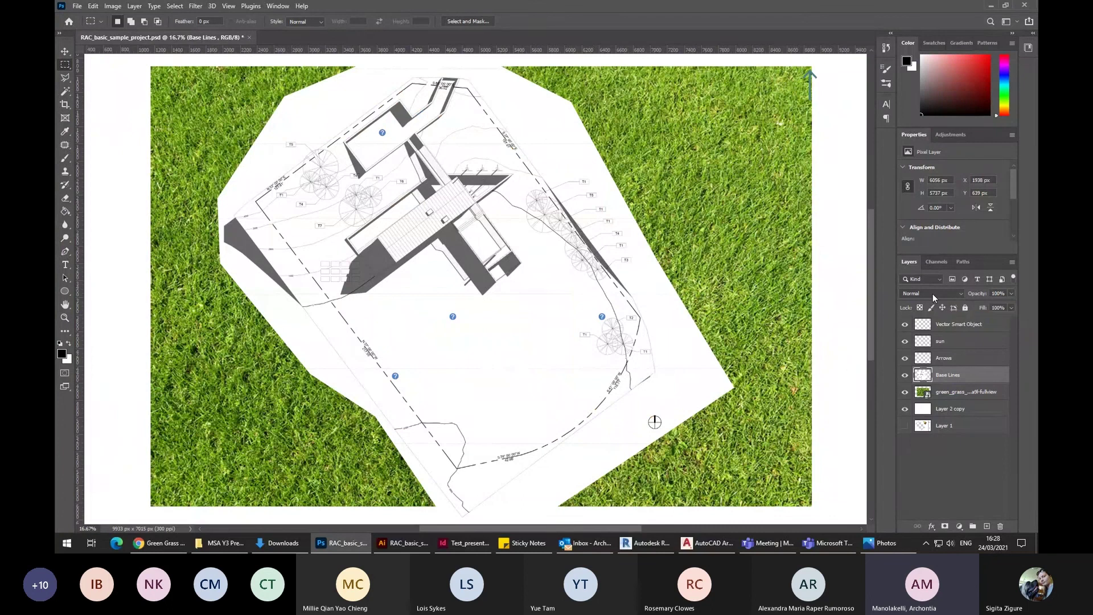
click(963, 292)
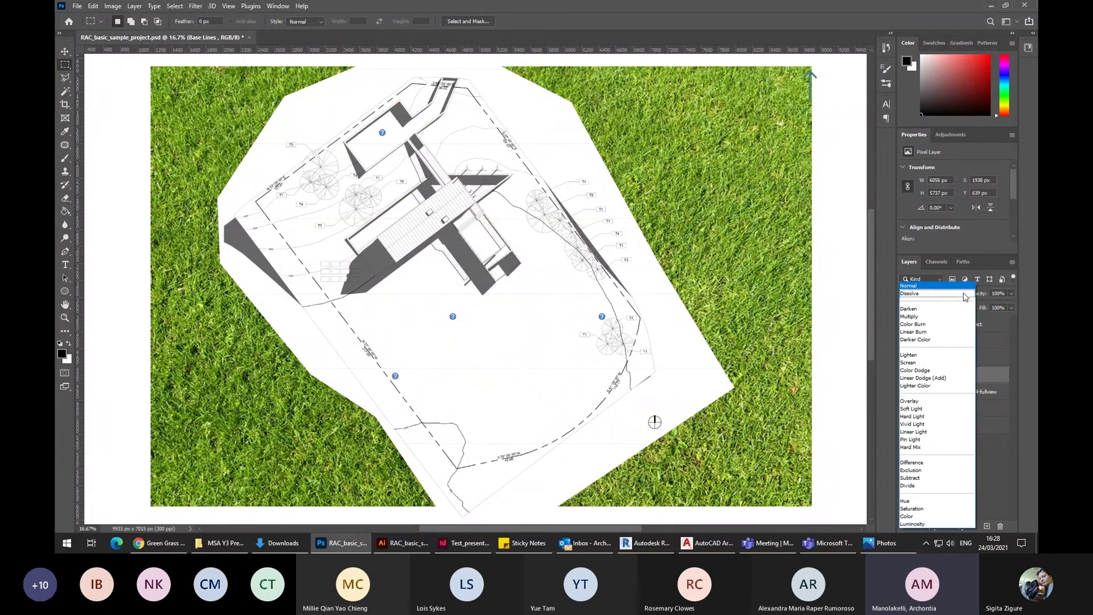
click(956, 302)
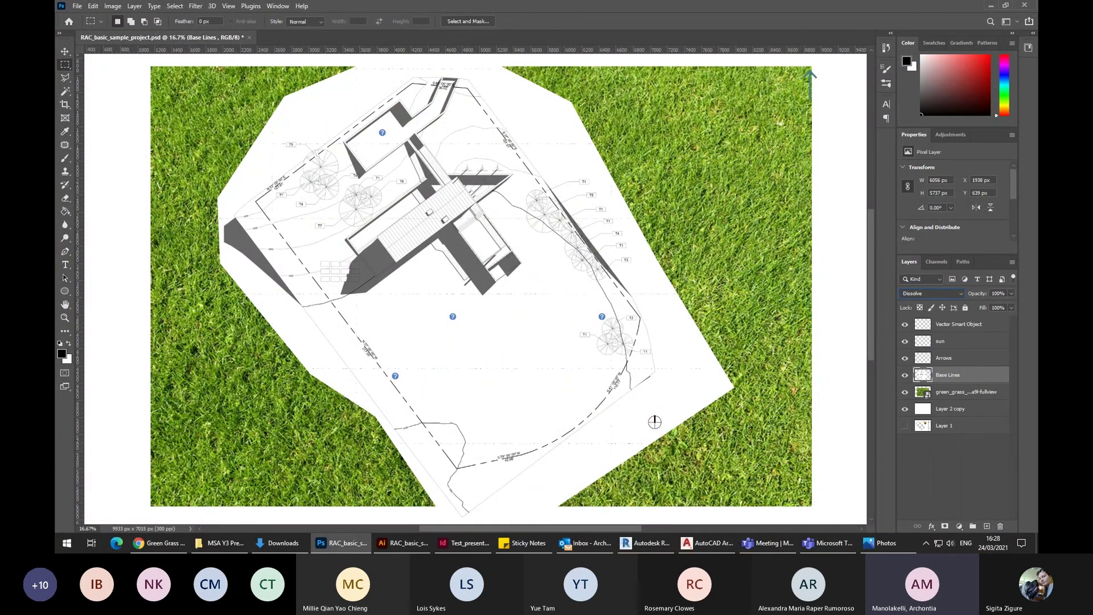
click(962, 294)
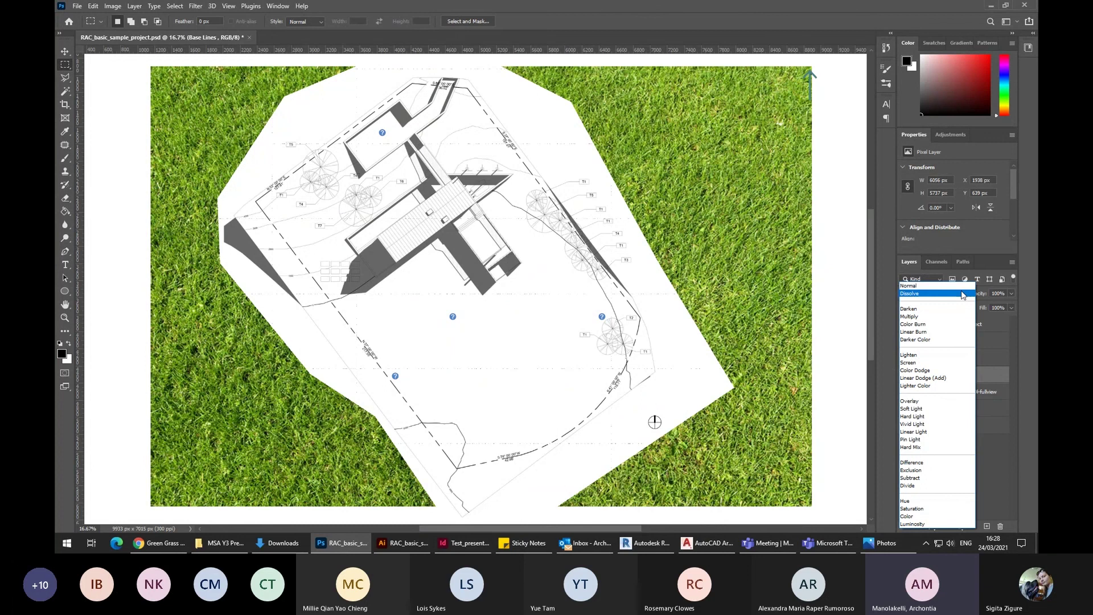
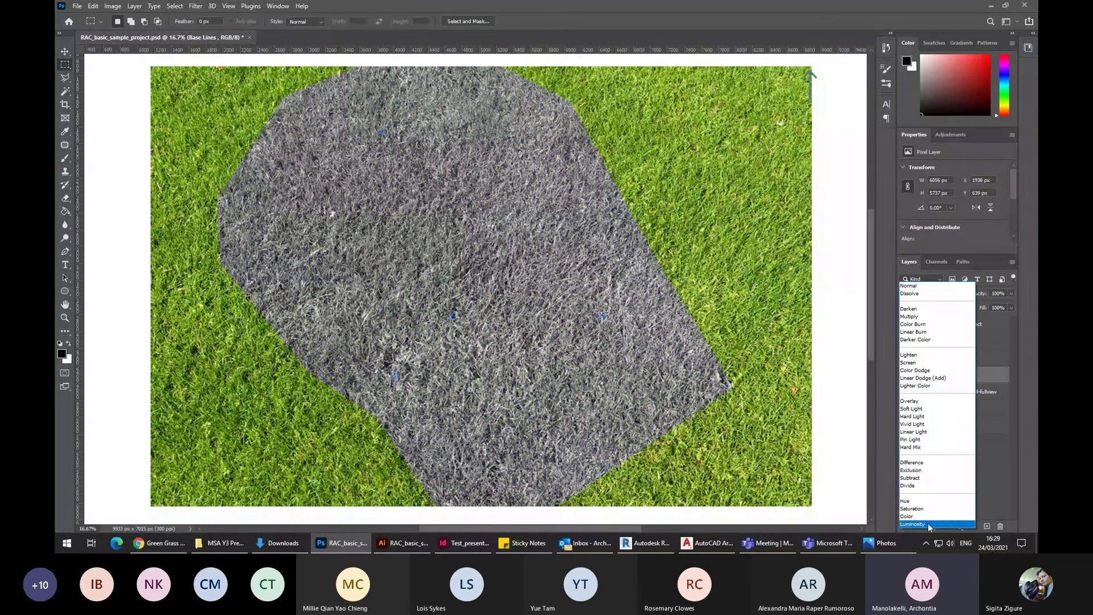
click(937, 317)
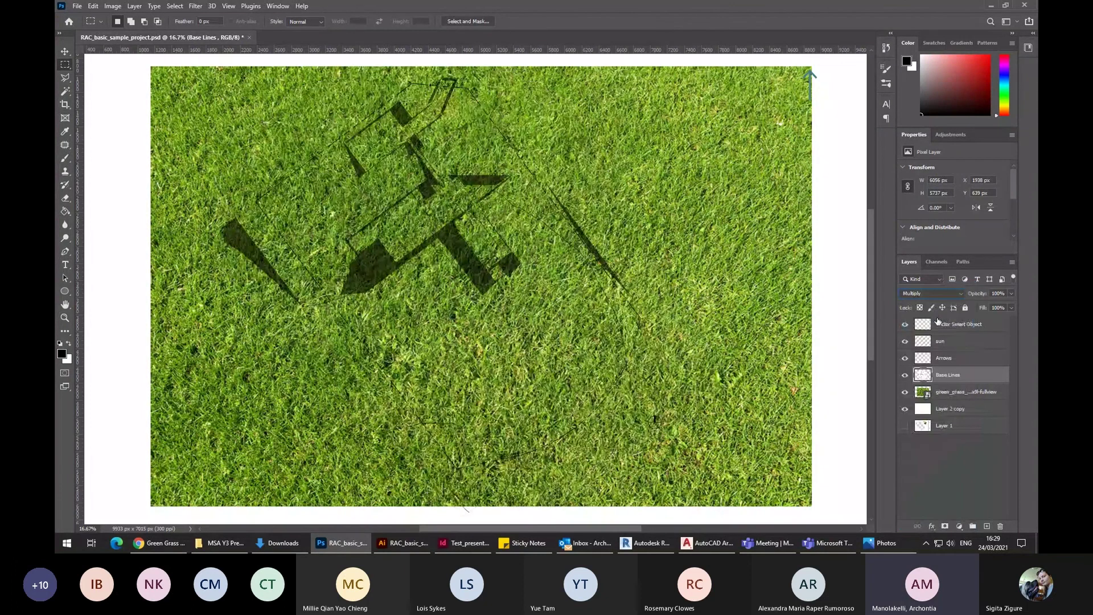
click(1004, 293)
text(90)
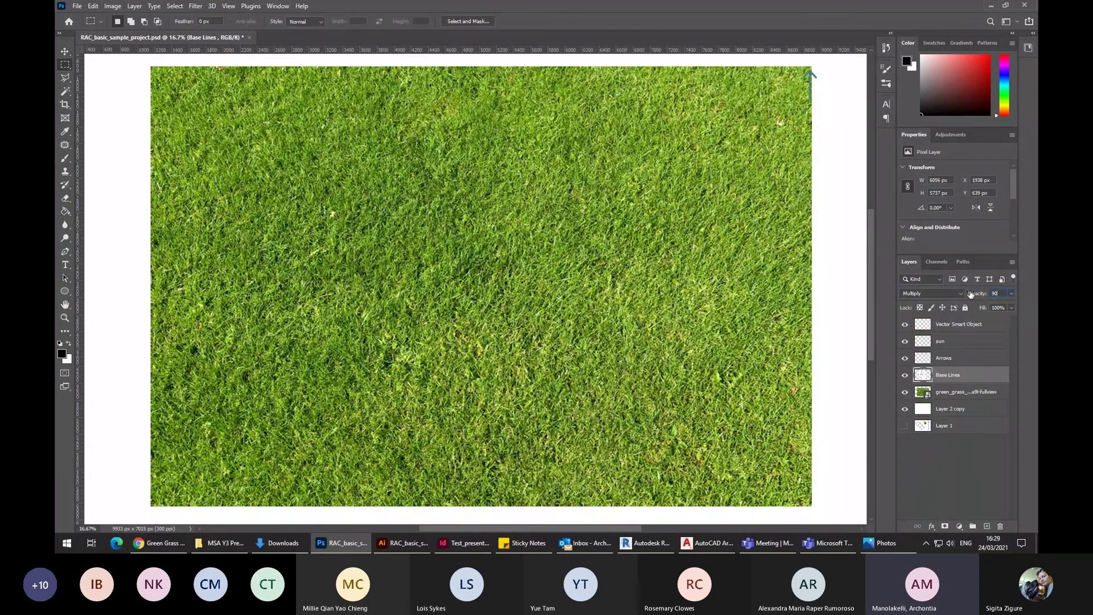
key(Return)
Try the grass texture layer at 10% opacity, then settle on 25%.
click(959, 395)
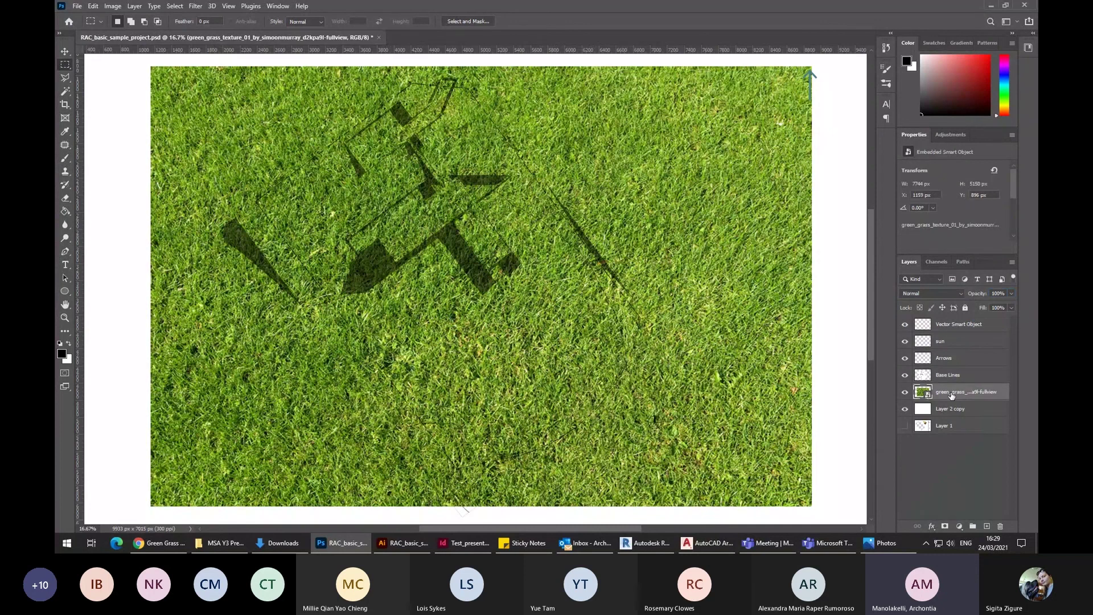
click(975, 293)
text(10)
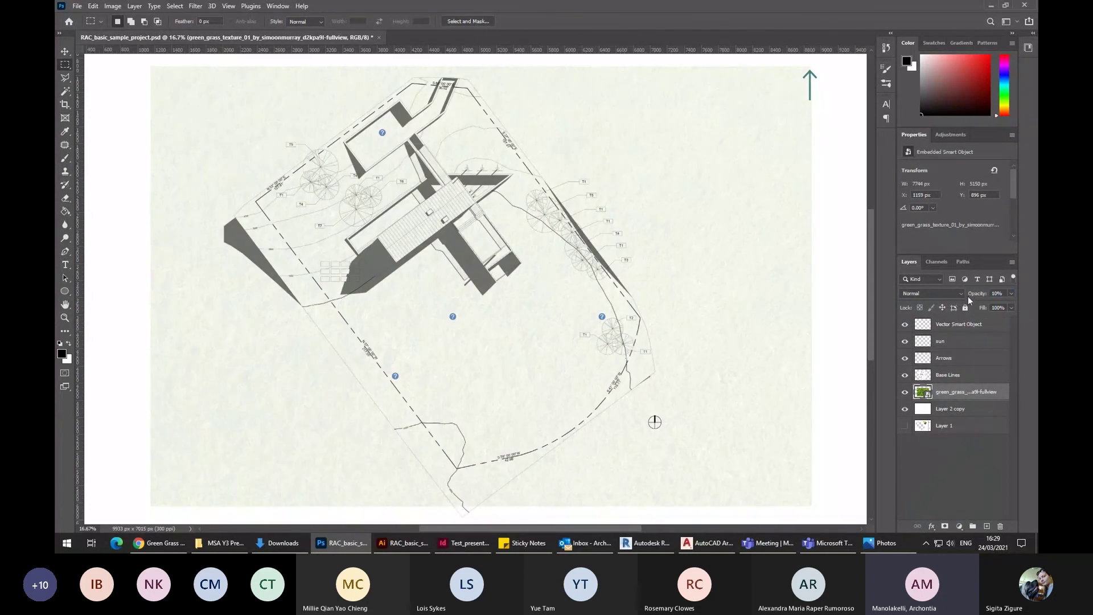
key(BackSpace)
key(BackSpace)
text(25)
key(Return)
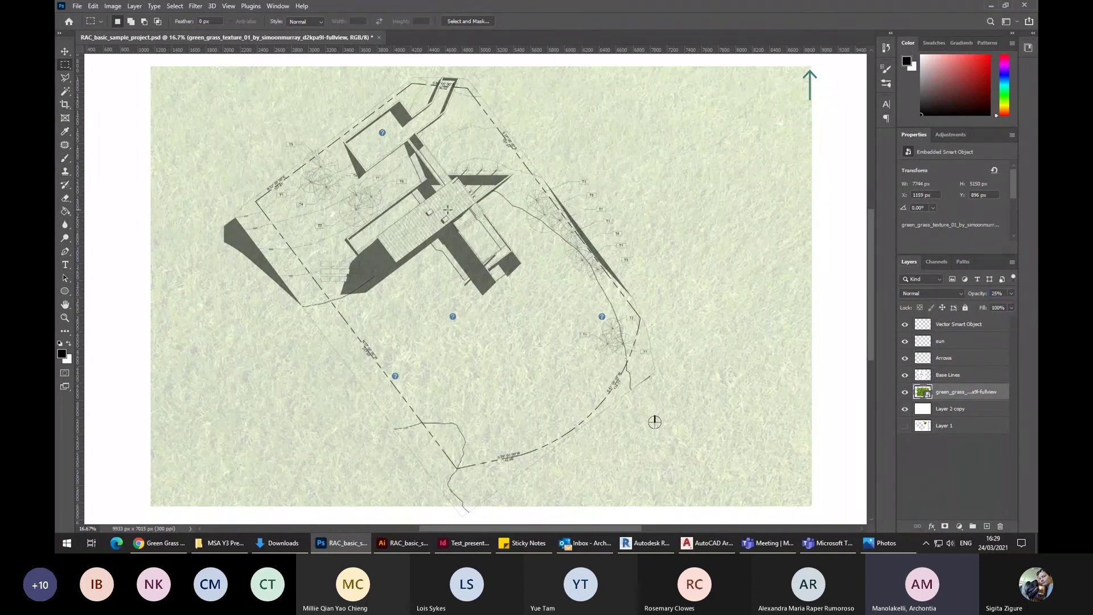
scroll(448, 210, up, 1)
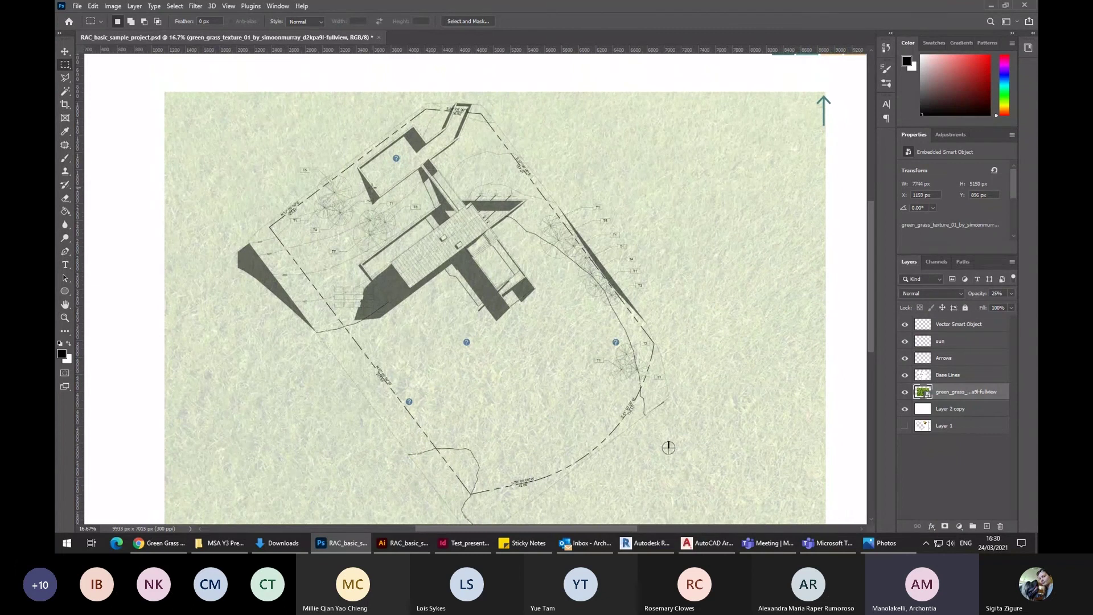
scroll(372, 193, up, 2)
scroll(467, 233, up, 1)
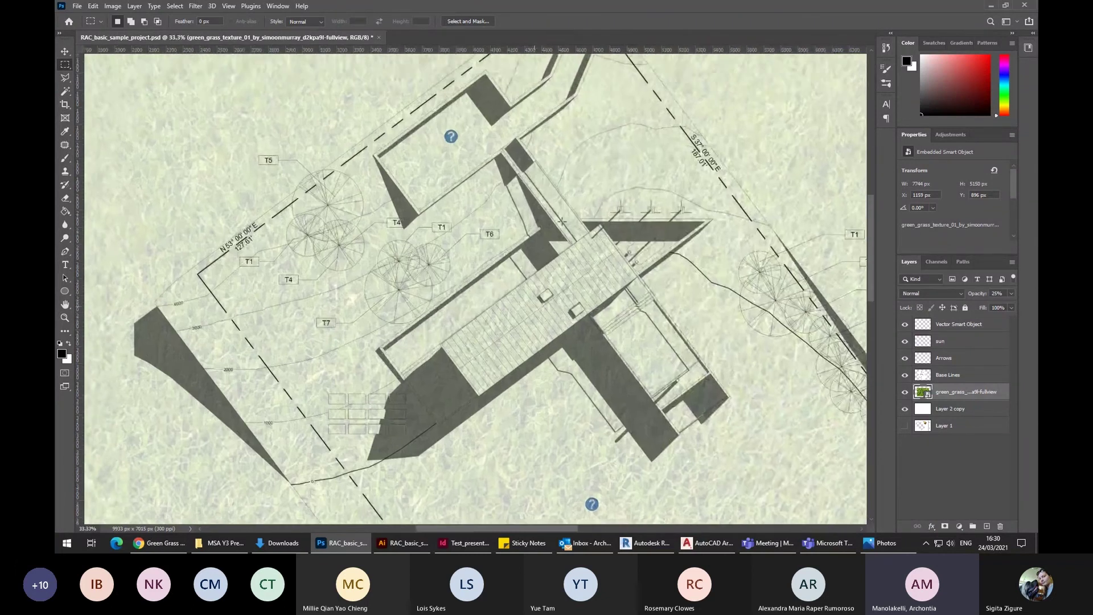
scroll(555, 272, down, 1)
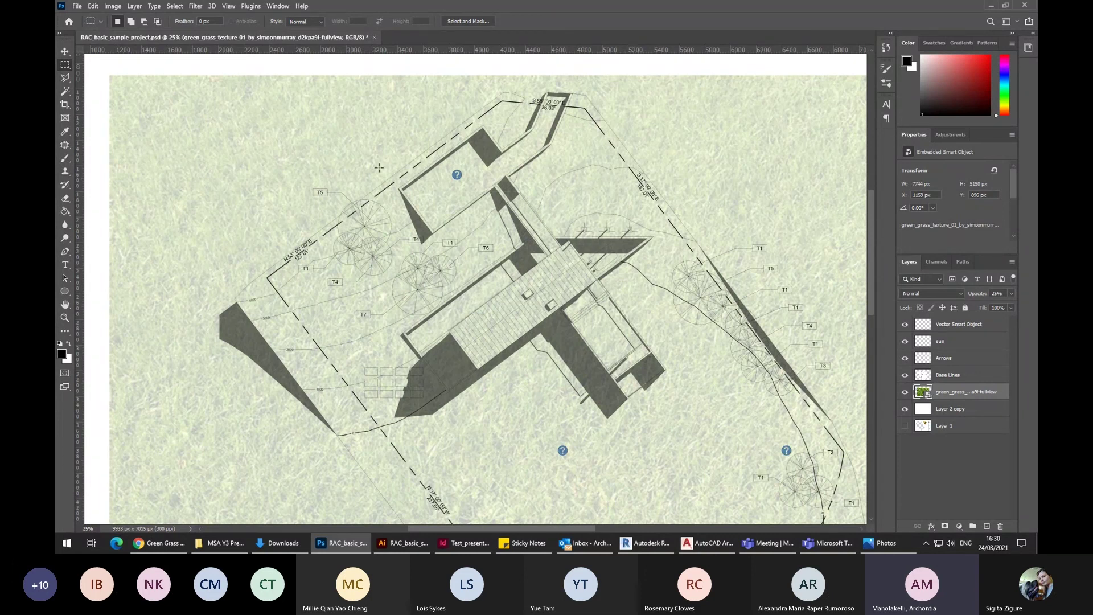
Outline the site boundary with the Polygonal Lasso and add a layer mask from that selection to the grass texture layer.
key(ctrl+0)
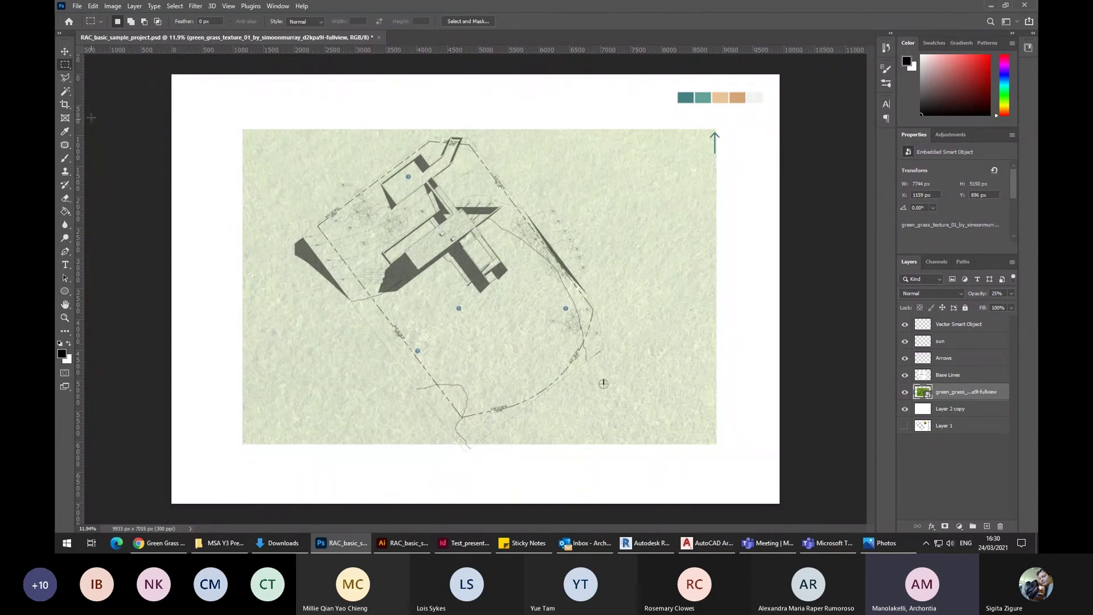
click(65, 78)
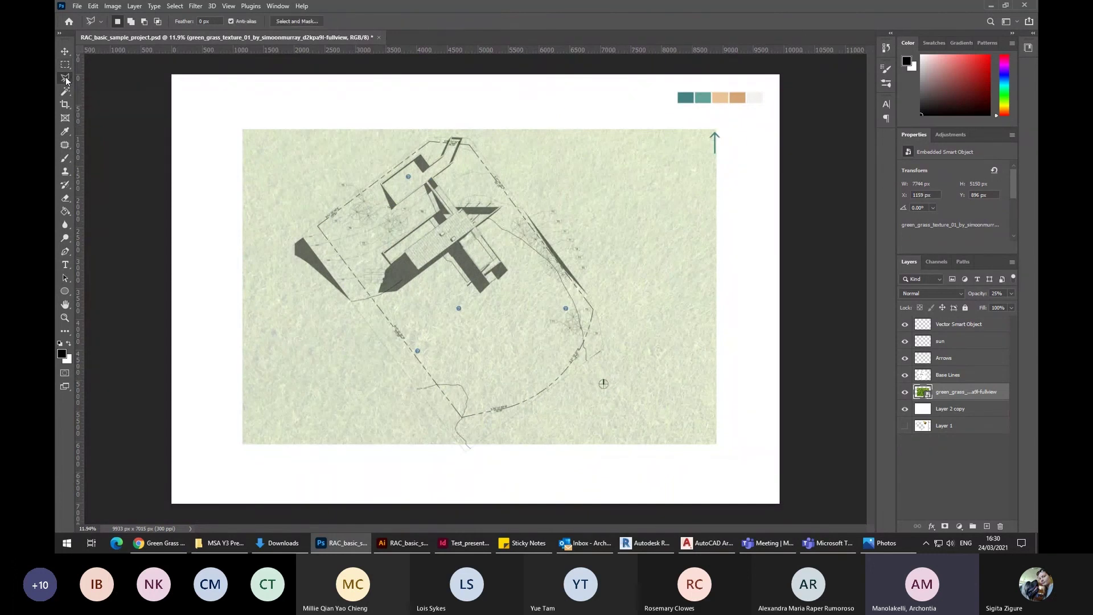
click(301, 236)
click(467, 451)
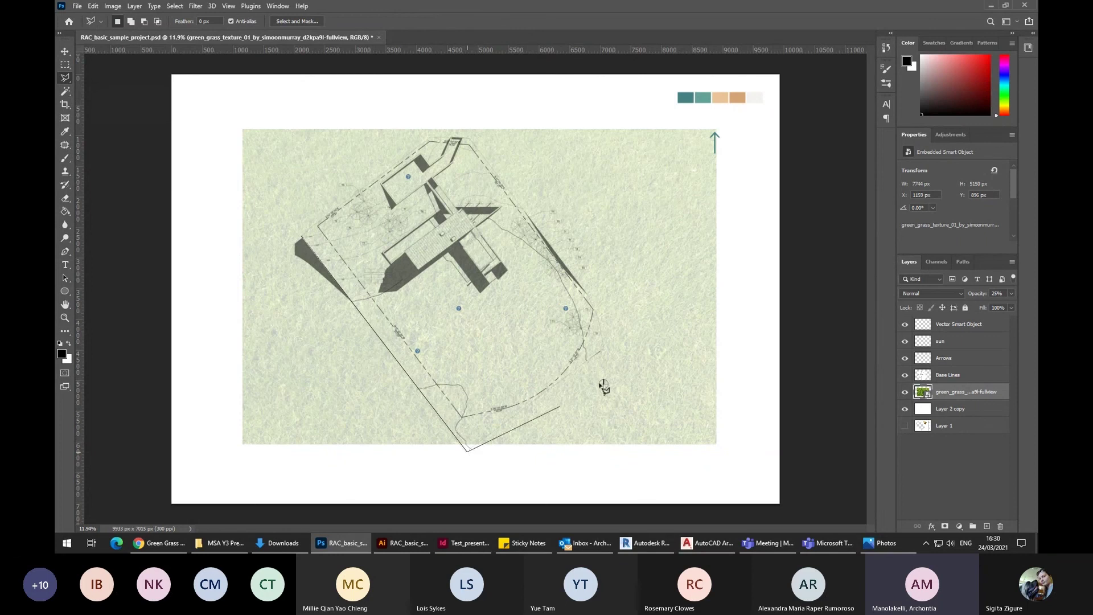
click(603, 352)
click(587, 294)
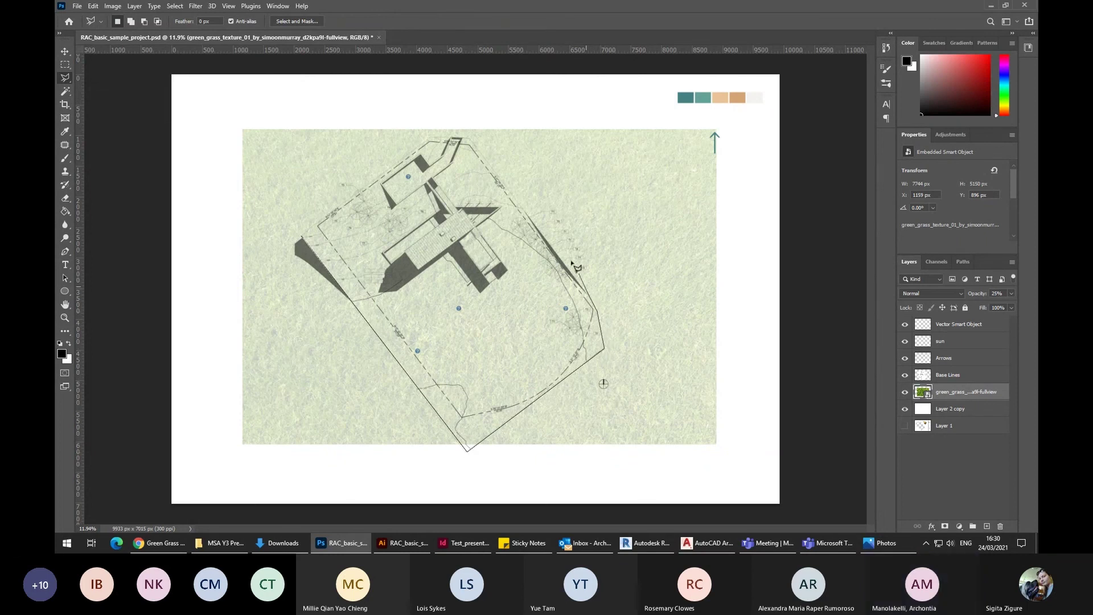
click(468, 137)
click(428, 138)
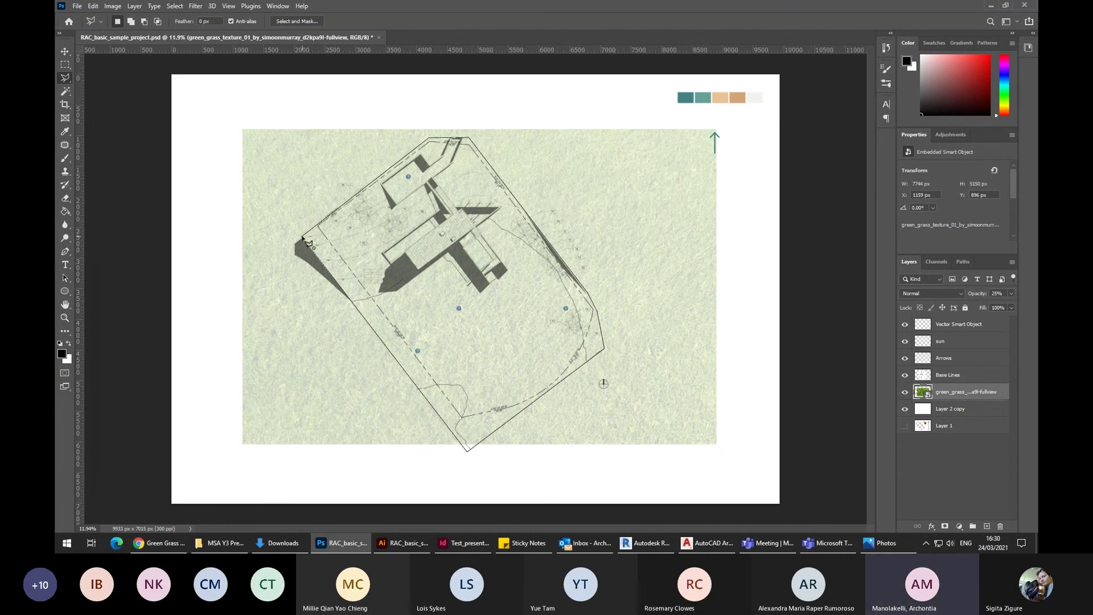
scroll(302, 236, up, 5)
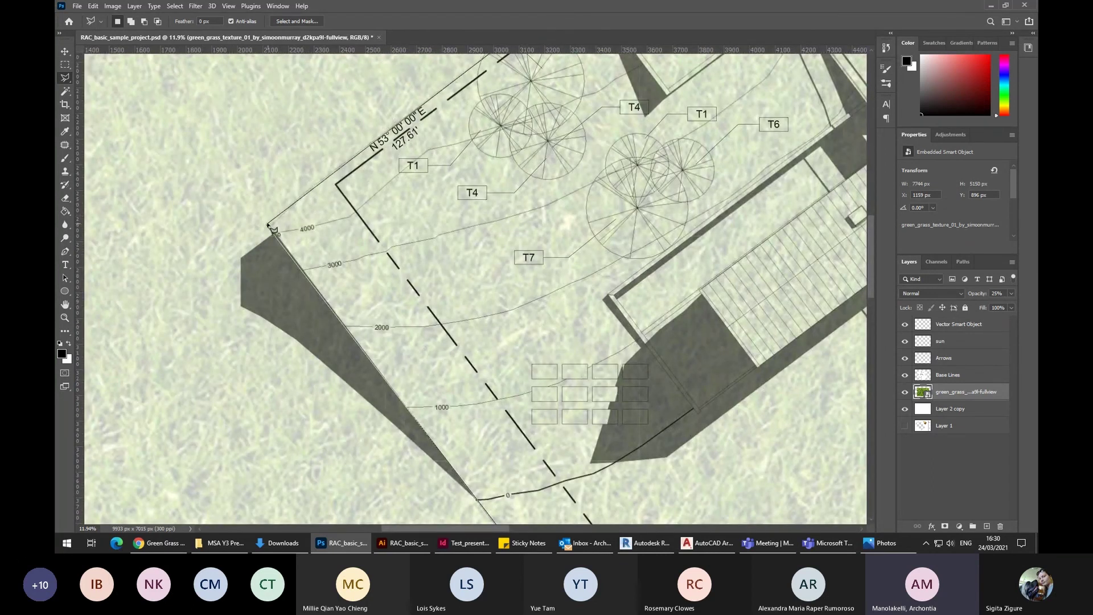
click(272, 230)
scroll(424, 210, down, 5)
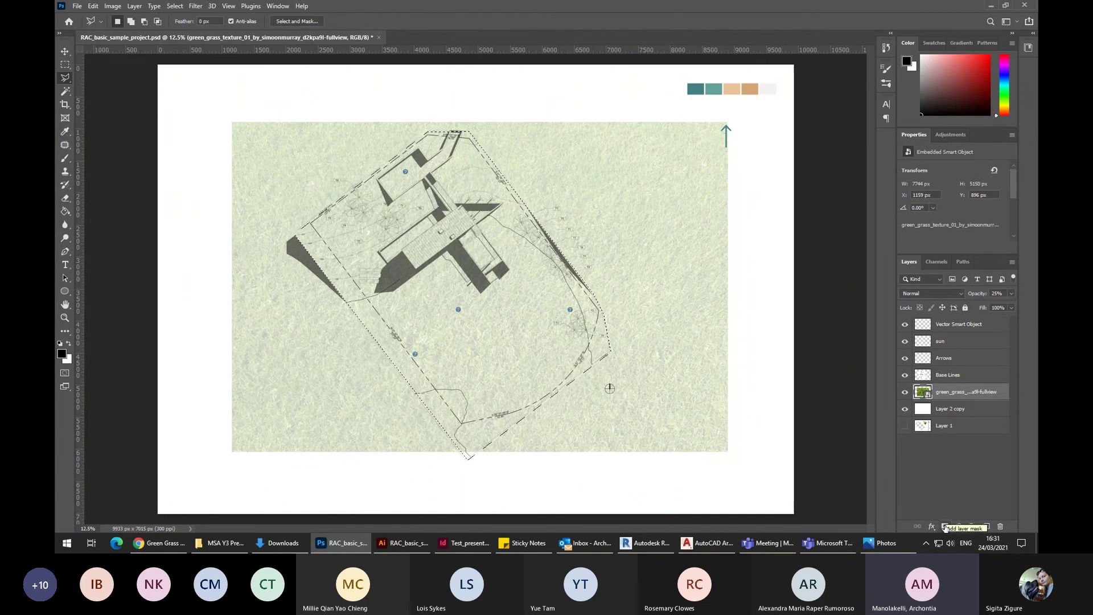
click(945, 526)
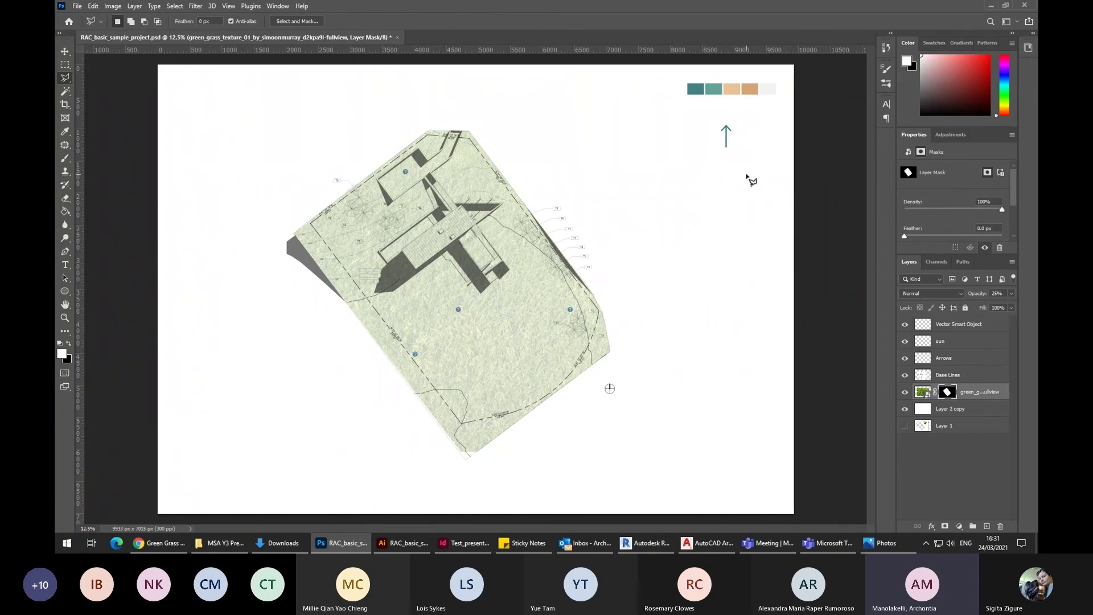
Try painting white on the grass layer mask outside the site with a 500 px hard brush, and undo the stroke.
click(66, 160)
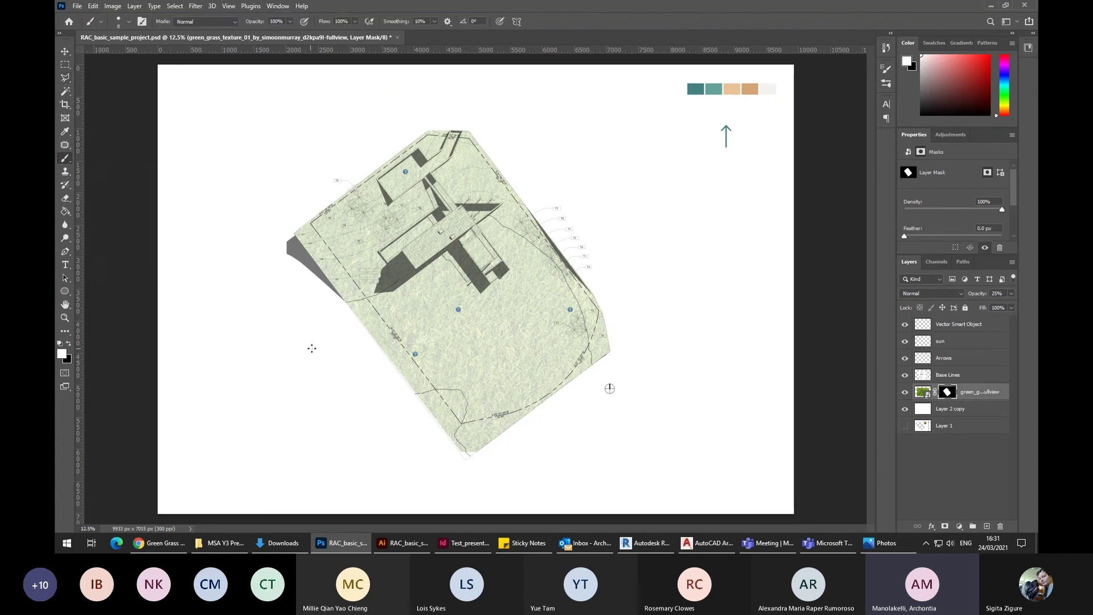
key(bracketright)
key(bracketright)
key(bracketright)
key(bracketright)
key(bracketright)
key(bracketright)
key(bracketright)
mouse_move(646, 298)
mouse_down()
mouse_move(658, 334)
mouse_move(626, 401)
mouse_move(585, 417)
mouse_move(586, 433)
mouse_move(519, 471)
mouse_up()
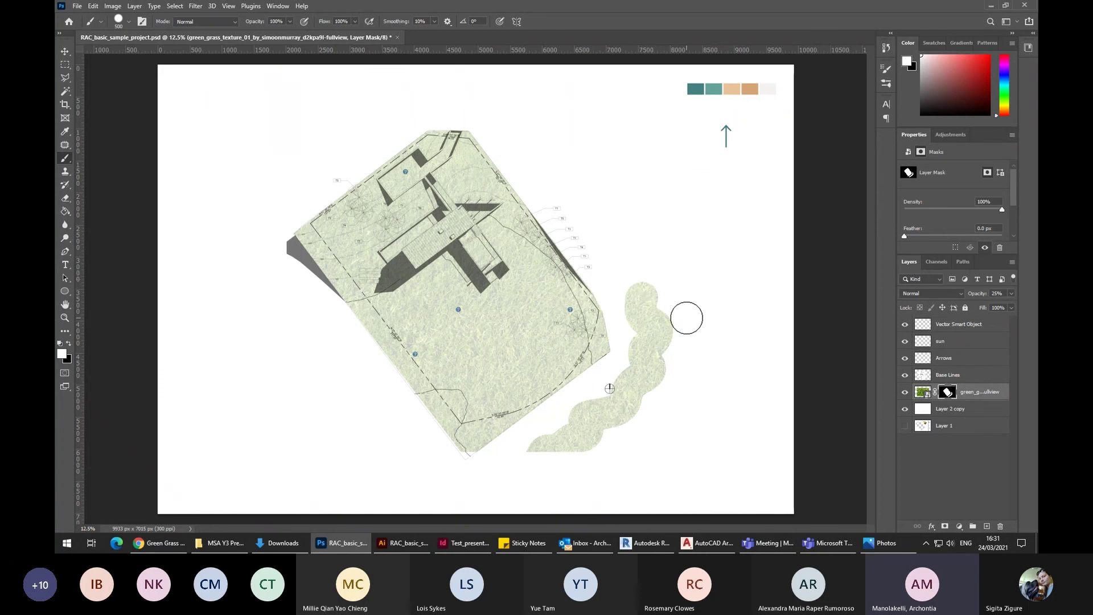
key(ctrl+z)
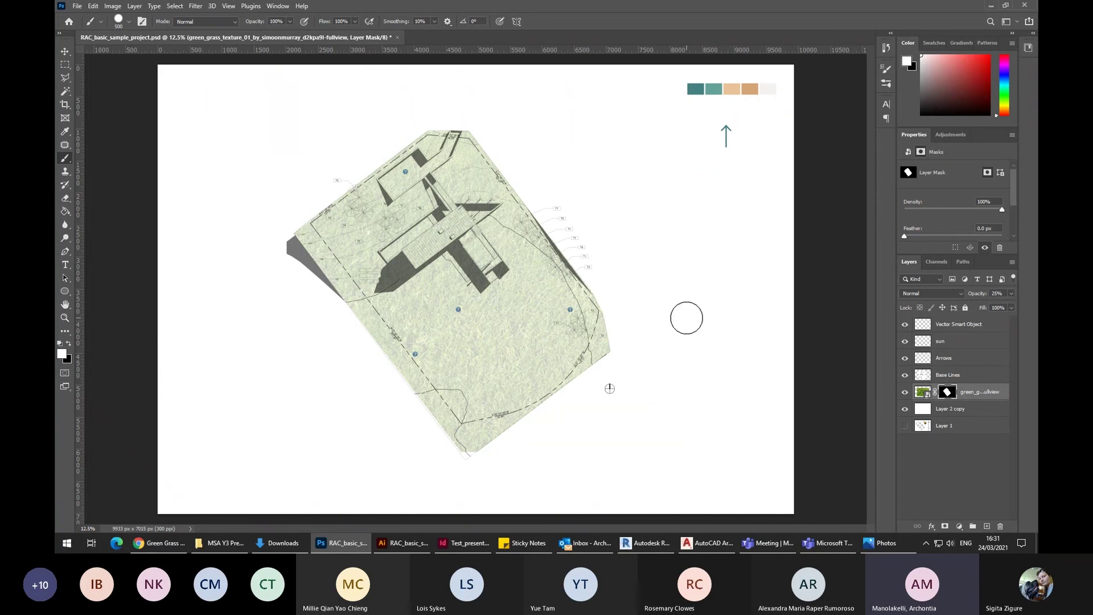
Try painting black on the grass layer mask in the open area south of the building, and undo the stroke.
click(68, 344)
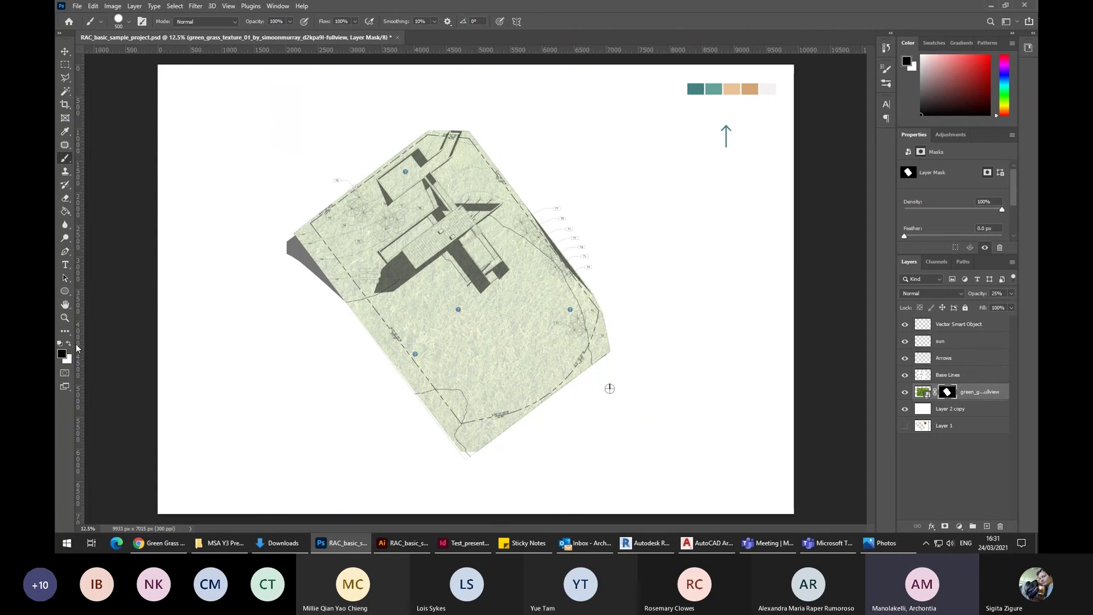
mouse_move(488, 312)
mouse_down()
mouse_move(524, 335)
mouse_move(487, 320)
mouse_move(511, 315)
mouse_up()
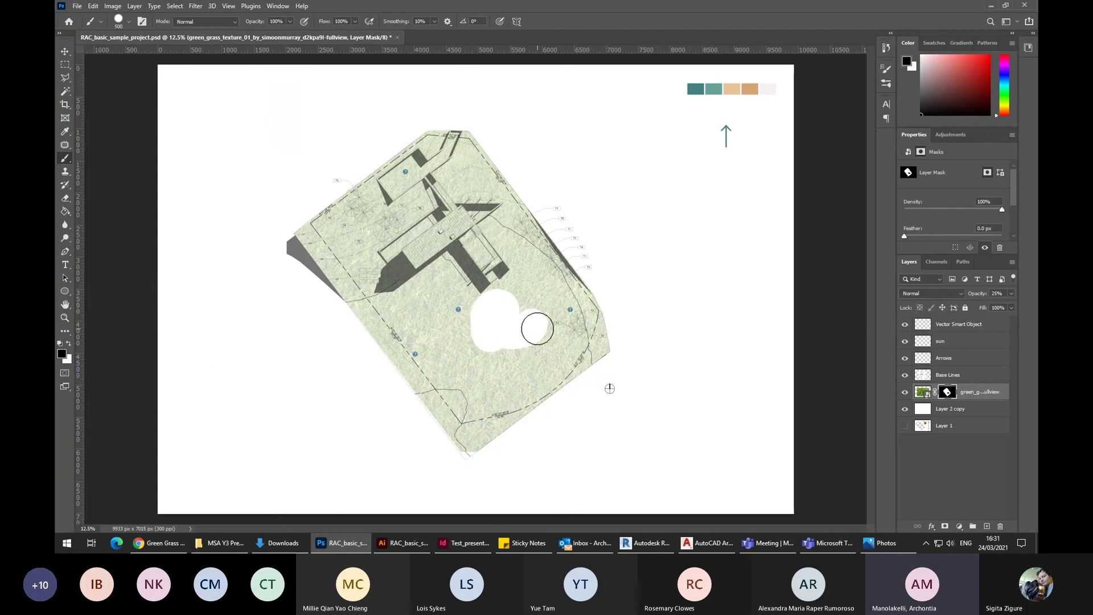
key(ctrl+z)
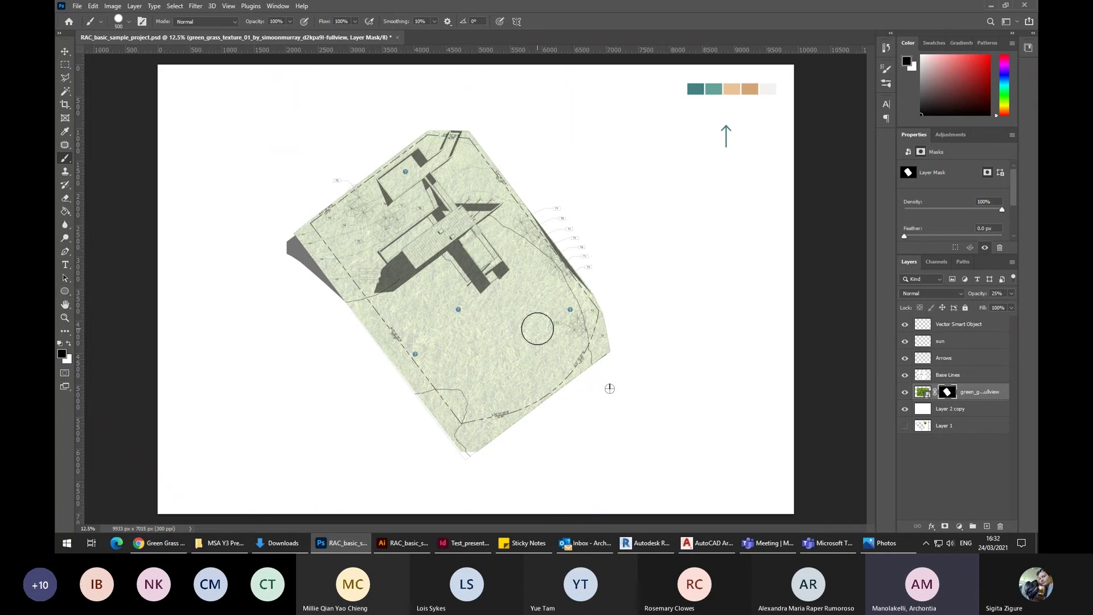
Switch to Photos to examine the grass edges in the ground-floor.jpg reference plan, and return to Photoshop.
click(64, 65)
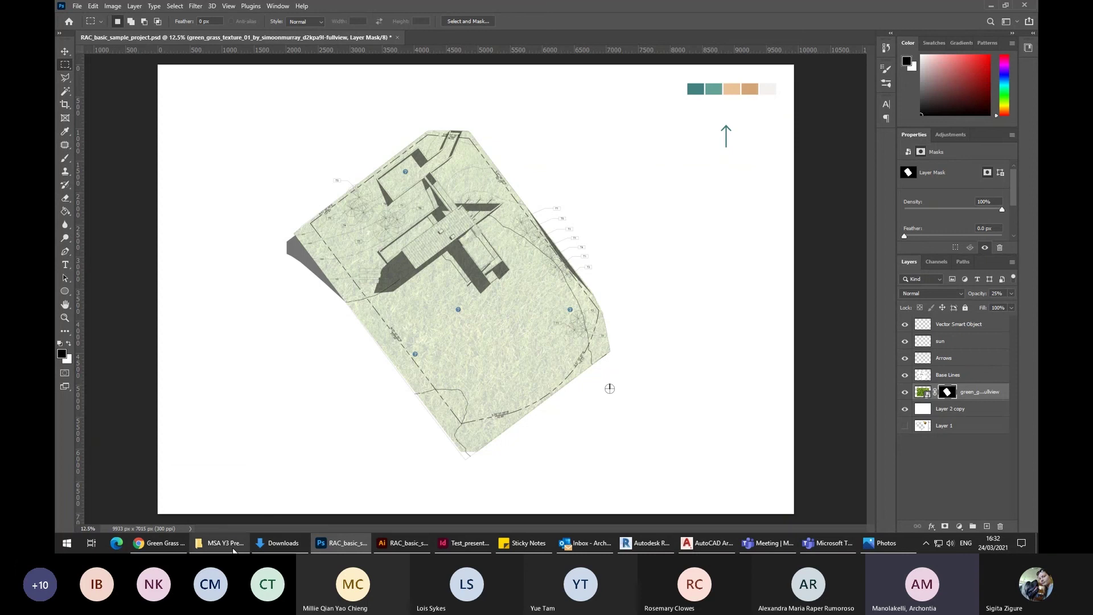
click(894, 547)
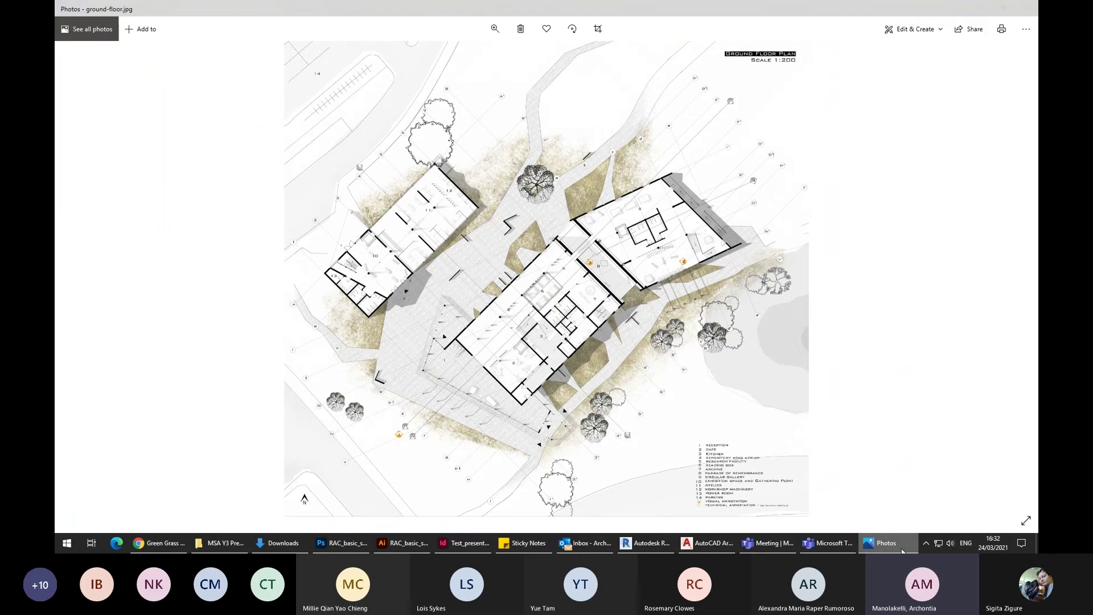
click(979, 8)
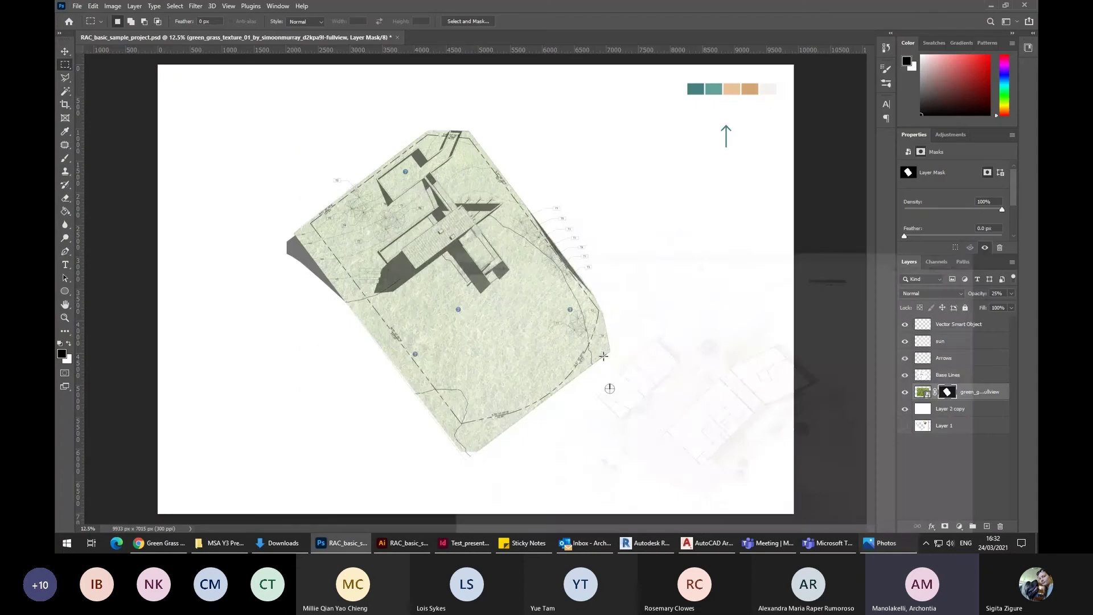
Choose the Soft Round Pressure Opacity brush at 500 px with 0% hardness.
click(64, 161)
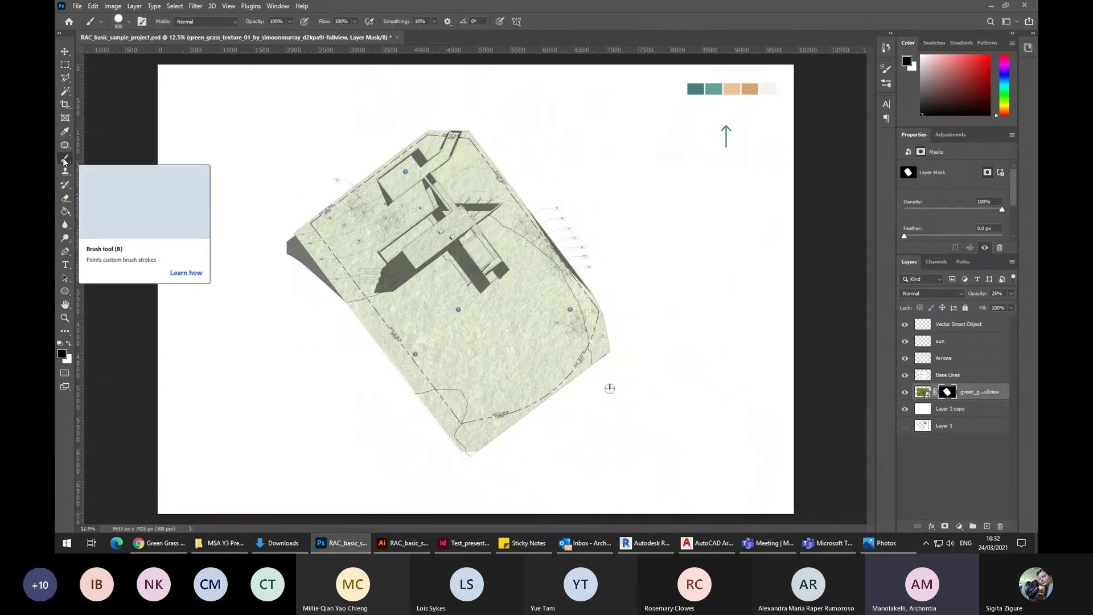
right_click(349, 154)
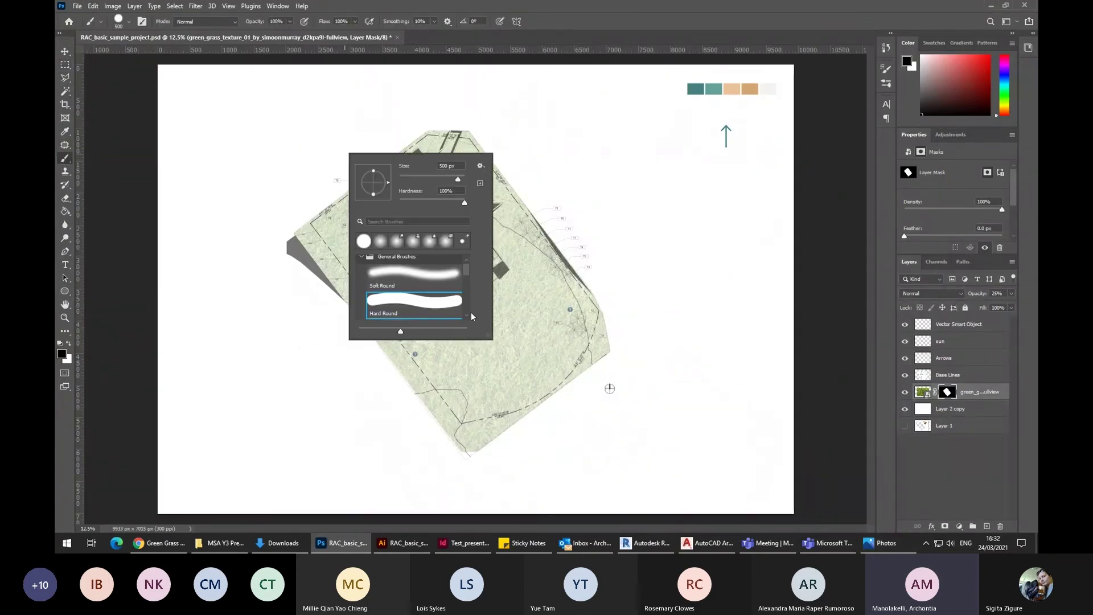
mouse_move(490, 336)
mouse_down()
mouse_move(723, 446)
mouse_move(734, 427)
mouse_up()
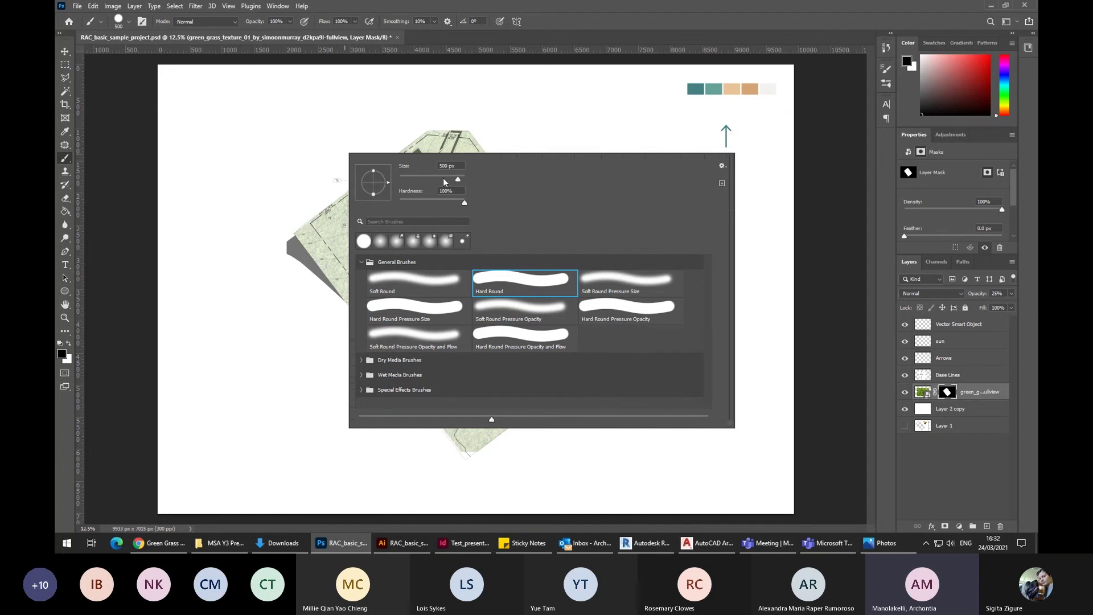
click(531, 311)
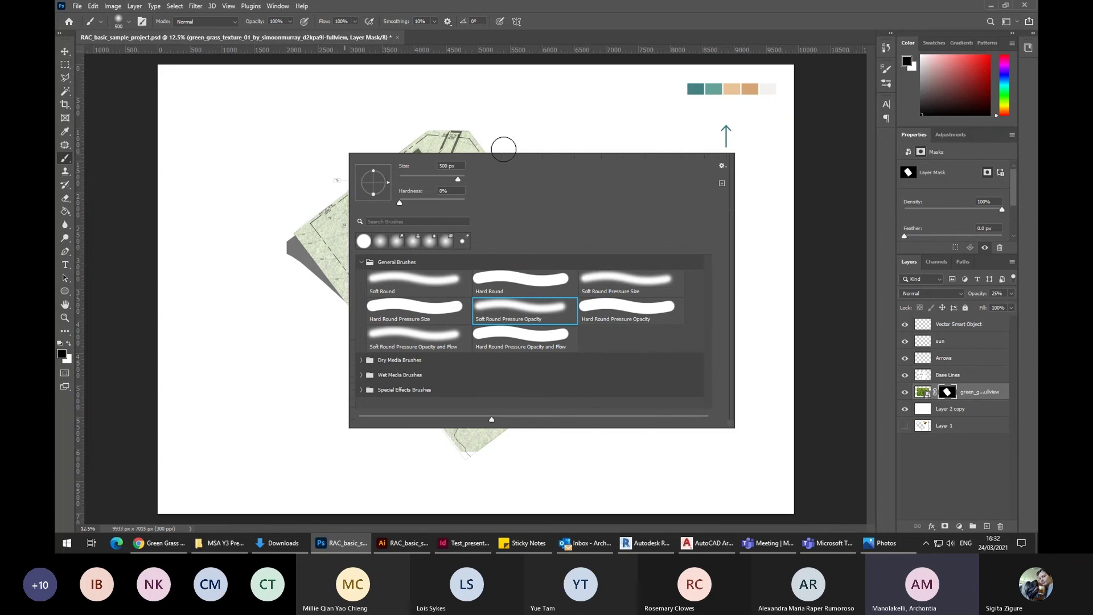
key(Return)
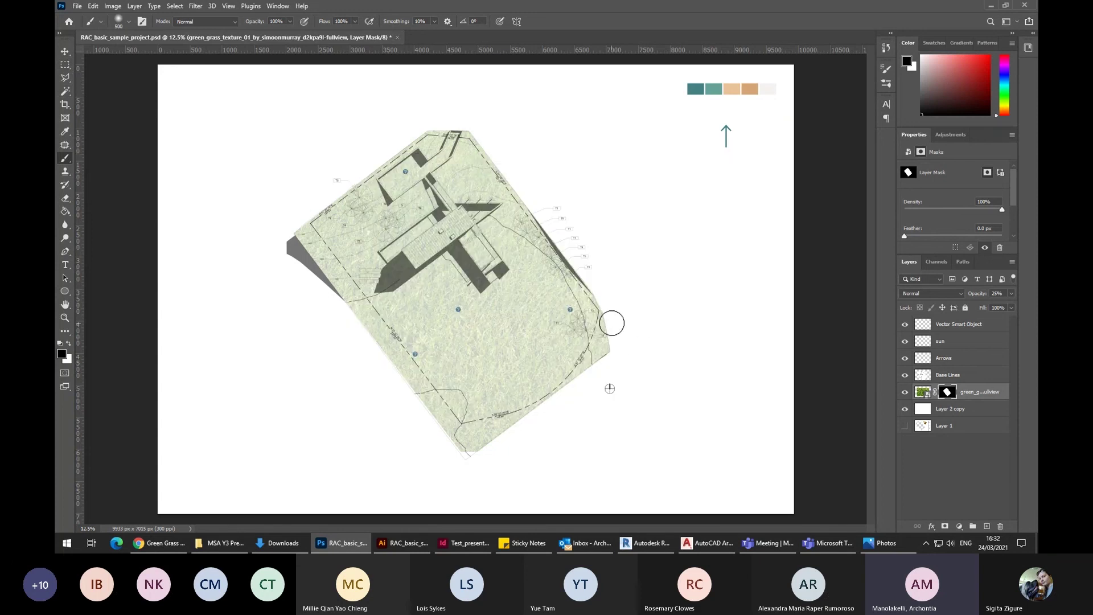
Paint white on the grass layer mask with a 900 px brush to feather the grass beyond the site's eastern and southern edges.
click(69, 344)
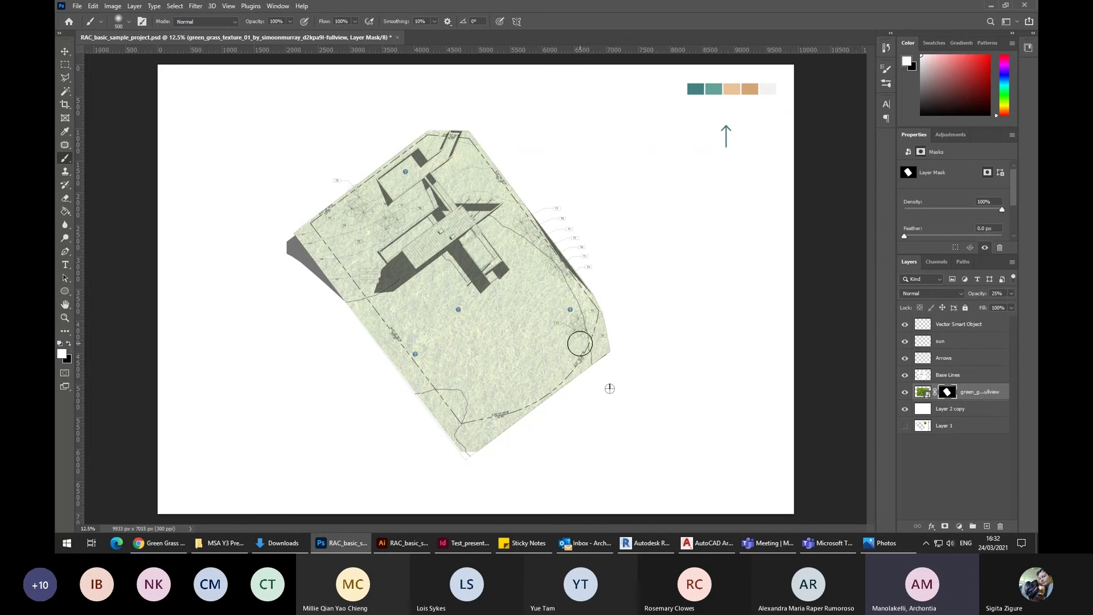
key(bracketright)
key(bracketright)
key(bracketright)
key(bracketright)
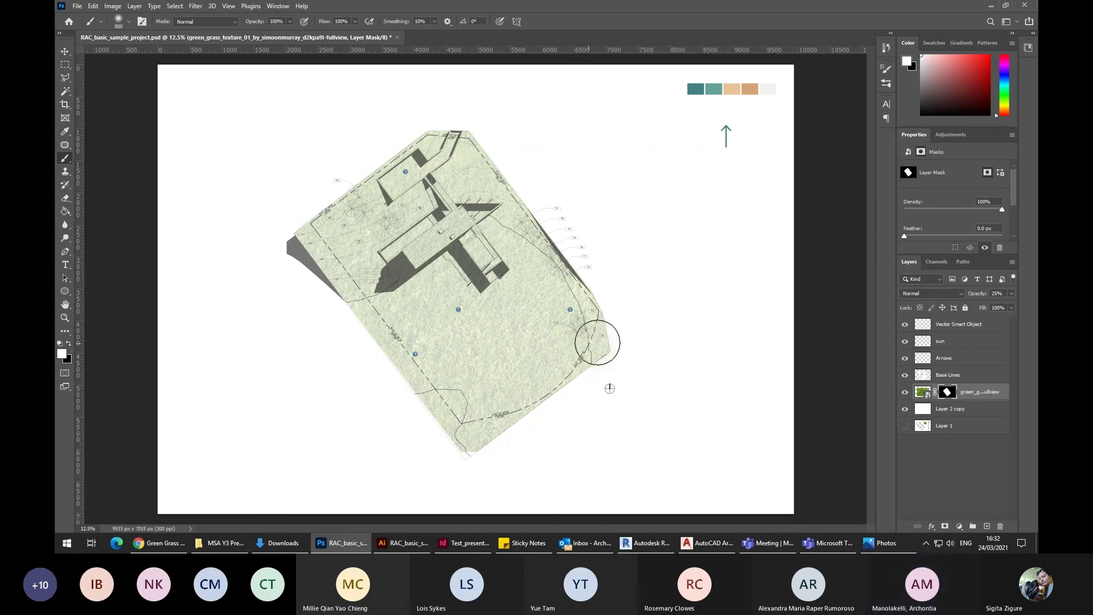
click(597, 341)
mouse_move(592, 323)
mouse_down()
mouse_move(534, 231)
mouse_move(458, 149)
mouse_up()
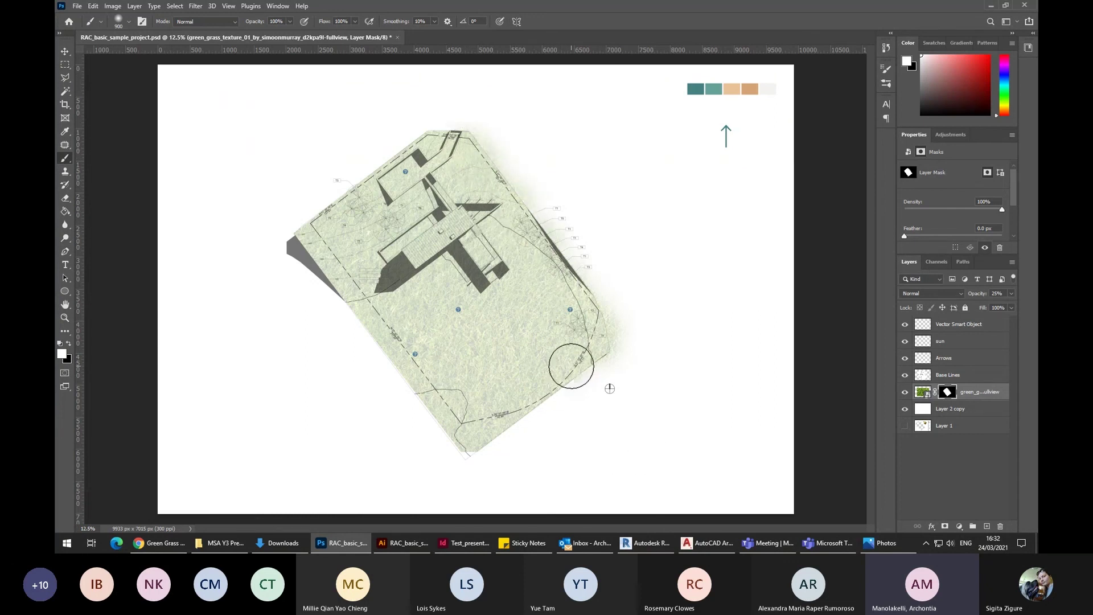
mouse_move(555, 386)
mouse_down()
mouse_move(506, 428)
mouse_move(474, 438)
mouse_move(454, 432)
mouse_move(431, 397)
mouse_up()
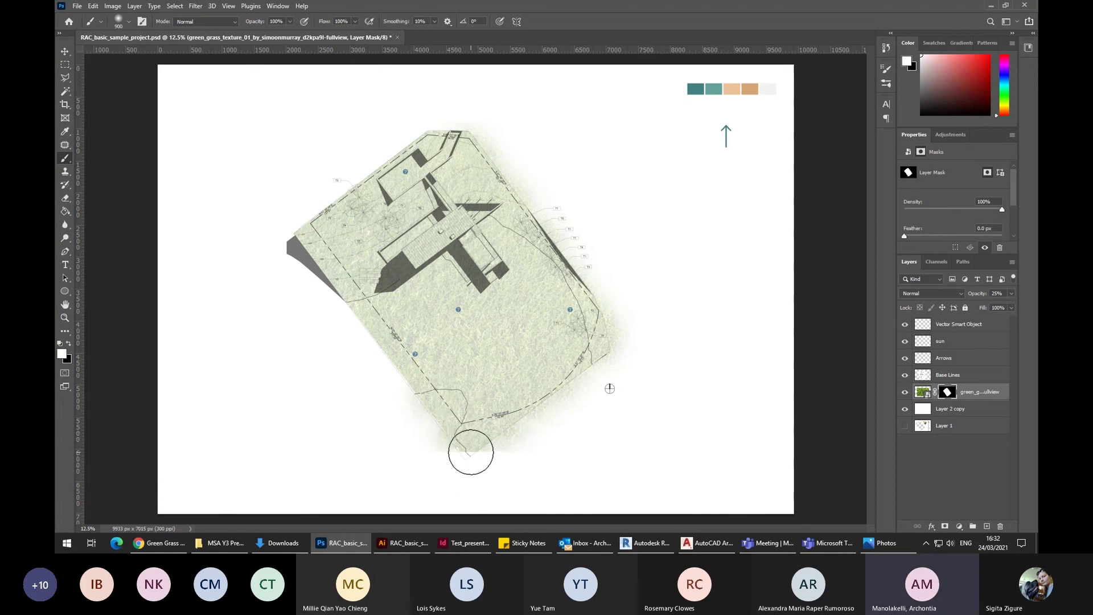
Try shifting the masked grass texture slightly up and to the west, and undo the move.
click(923, 394)
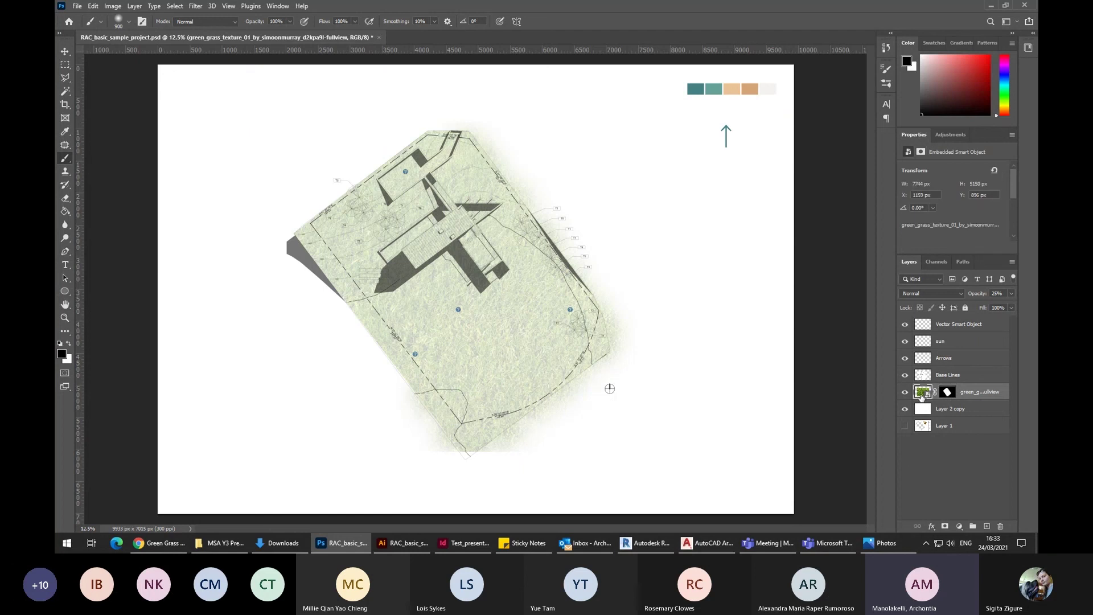
click(64, 53)
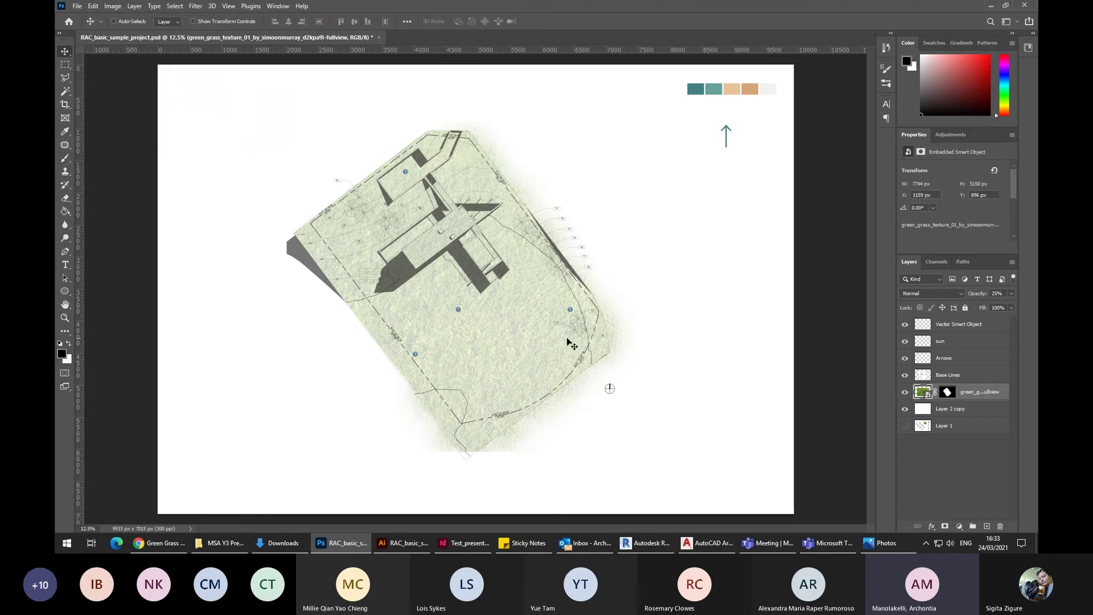
mouse_move(532, 324)
mouse_down()
mouse_move(537, 352)
mouse_move(533, 341)
mouse_move(541, 353)
mouse_move(572, 333)
mouse_move(529, 317)
mouse_up()
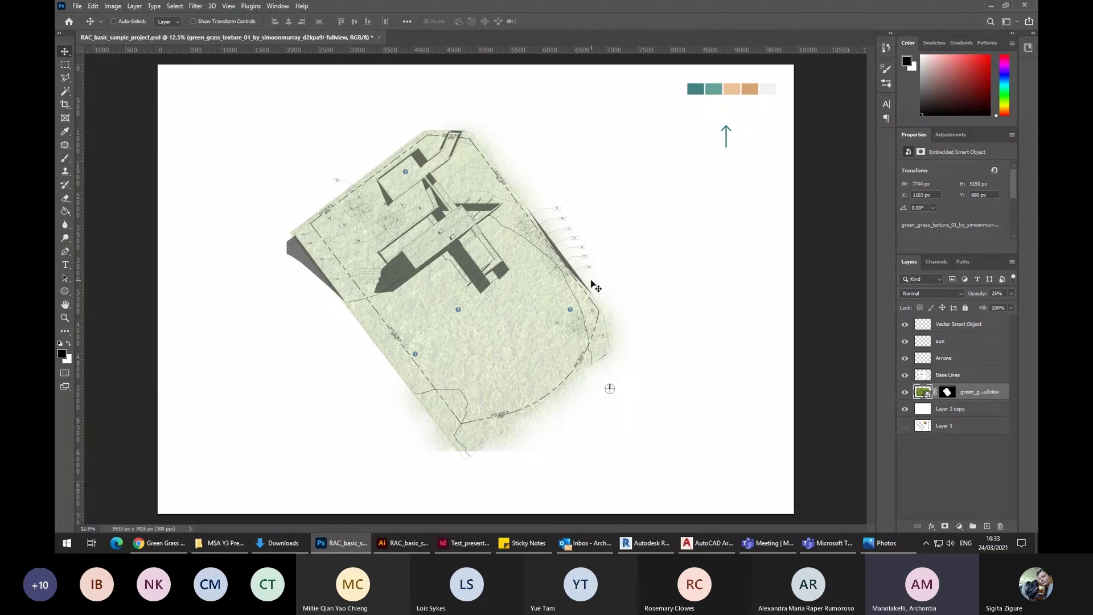
key(ctrl)
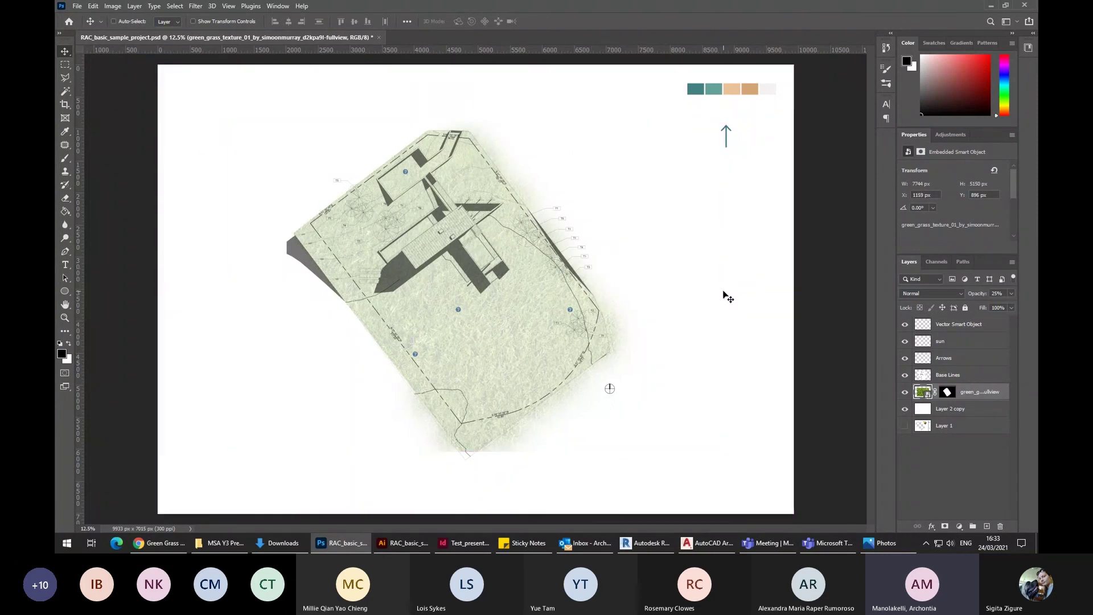
key(ctrl)
Try deleting the grass layer's mask, restore it, and duplicate the masked grass texture layer.
click(940, 396)
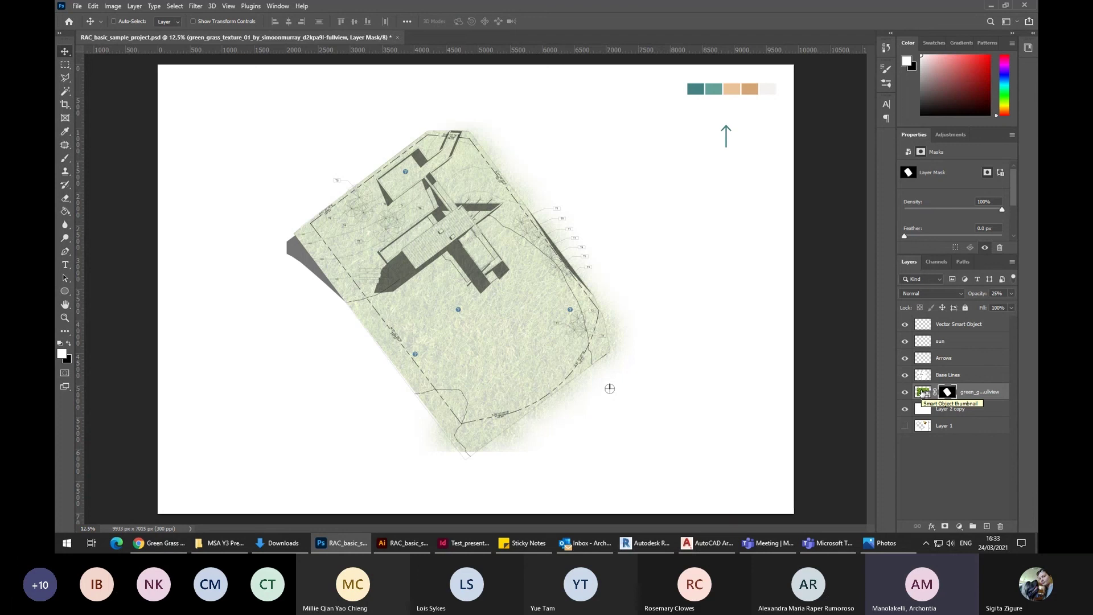
drag(962, 392, 1000, 526)
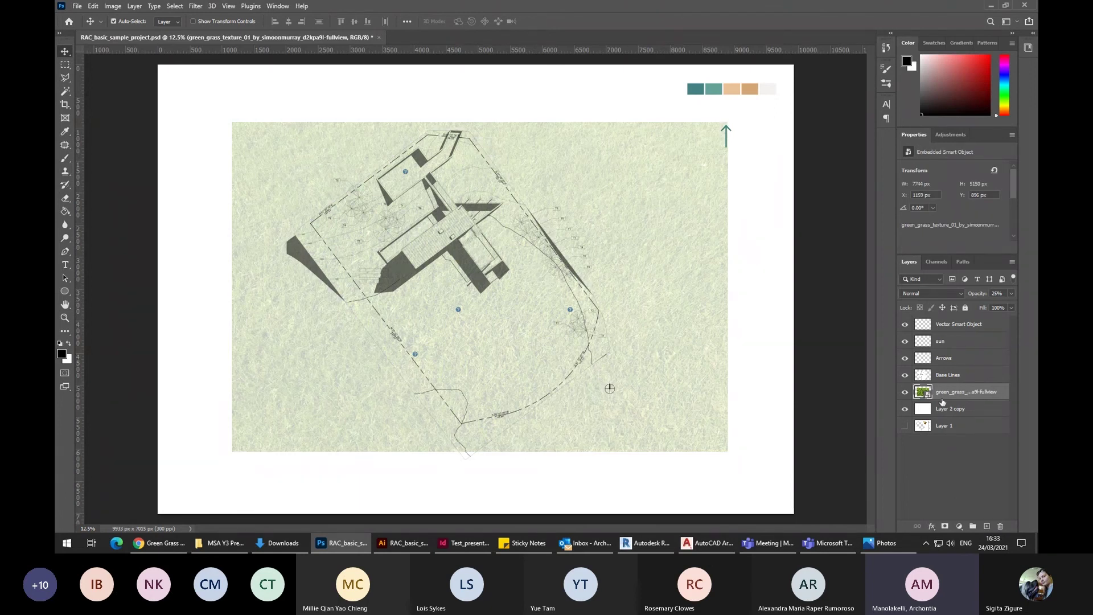
key(ctrl+z)
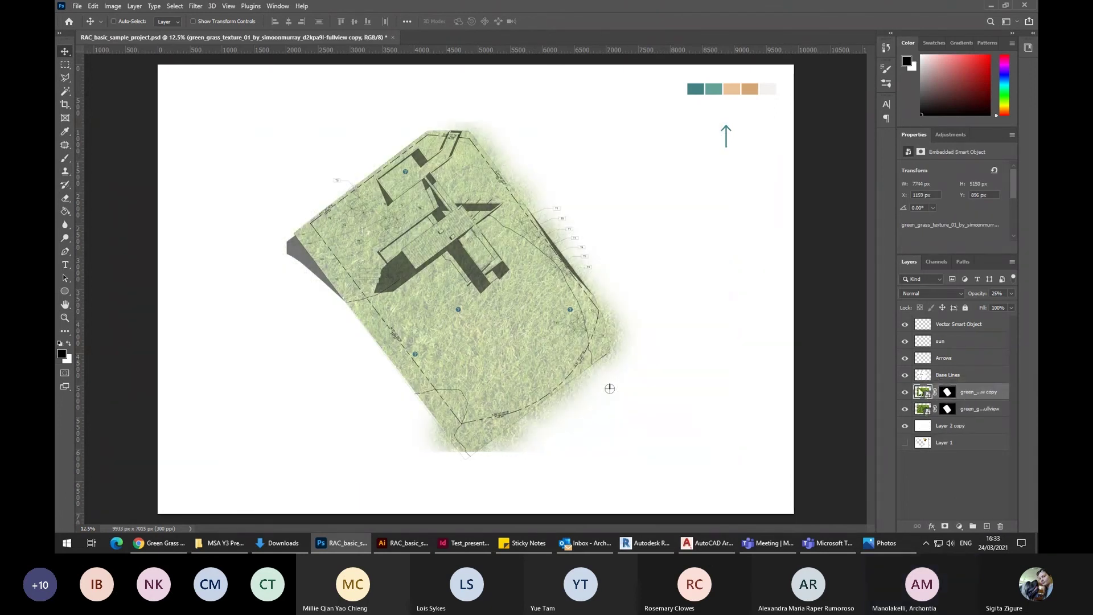
Delete the layer mask from the grass texture copy and hide the original masked grass layer.
drag(948, 392, 1001, 526)
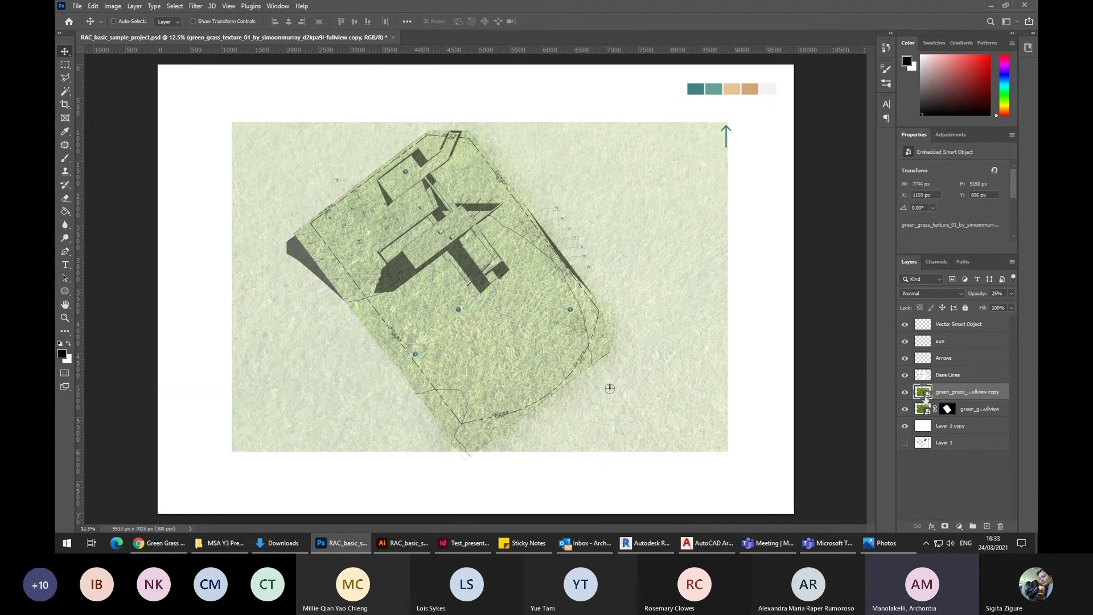
click(905, 409)
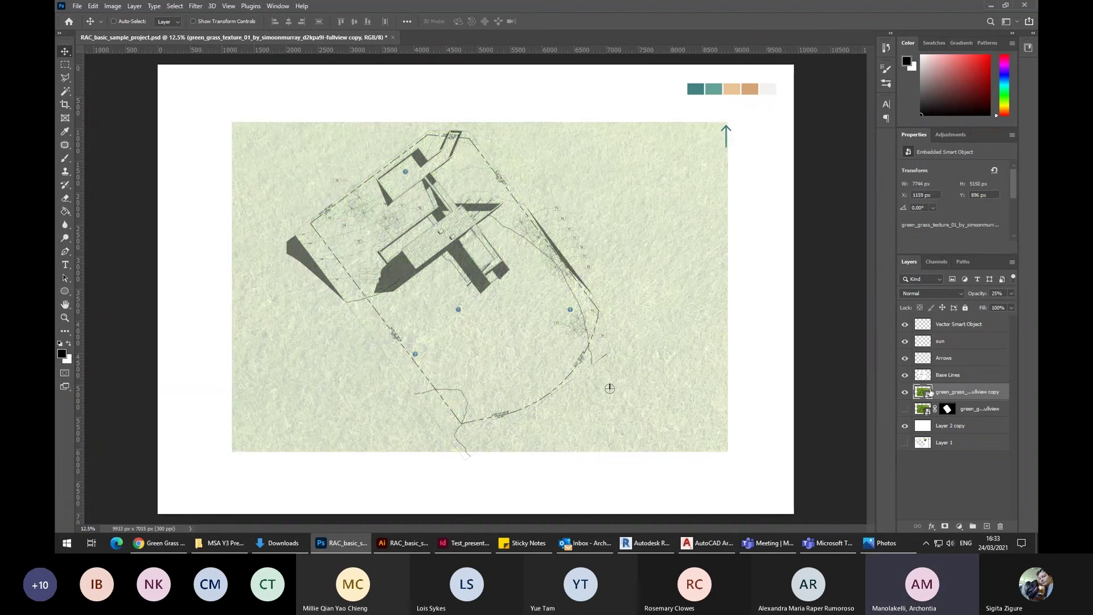
Rasterize the unmasked grass texture copy for use with the Eraser tool.
click(65, 198)
click(575, 179)
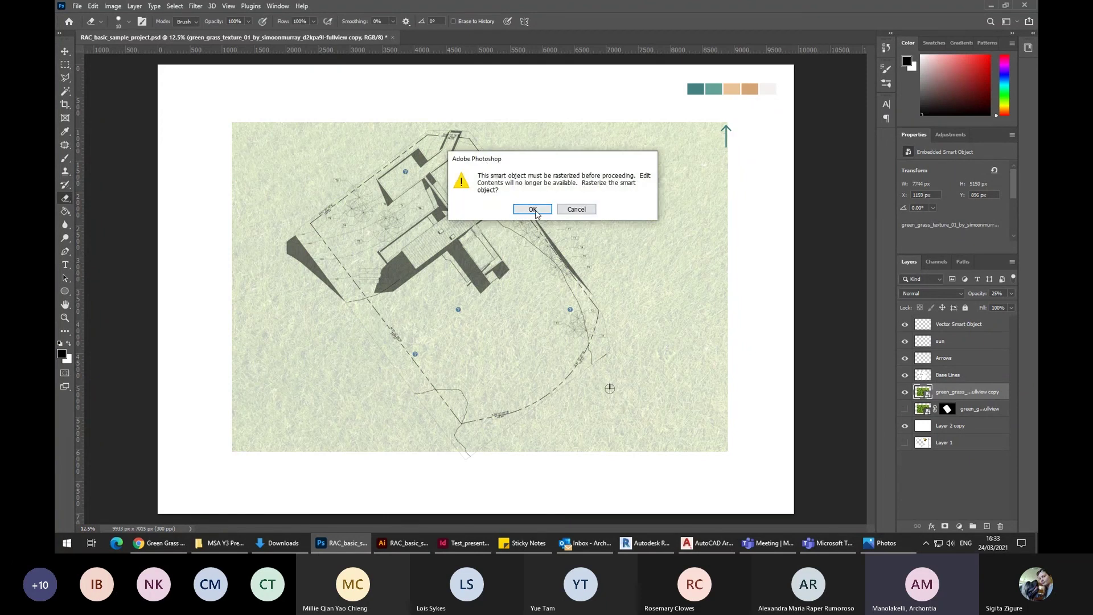
key(Return)
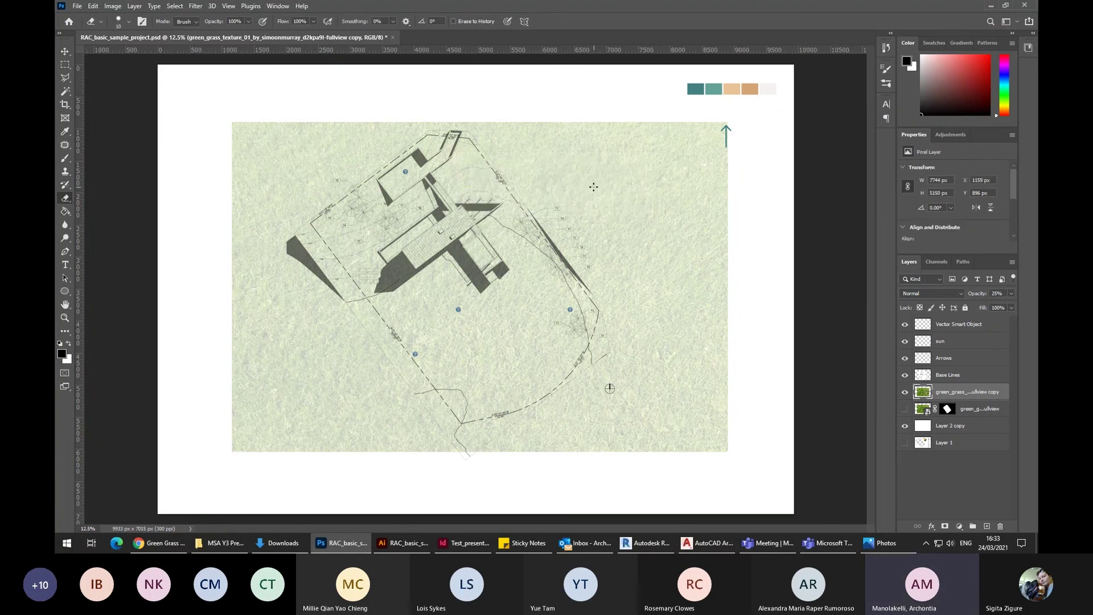
Erase the grass copy beyond the site's eastern boundary with a 600 px eraser, including the leftover patches in the northeast corner.
key(bracketright)
key(bracketright)
key(bracketright)
key(bracketright)
key(bracketright)
key(bracketright)
key(bracketright)
key(bracketright)
key(bracketright)
key(bracketright)
key(bracketright)
key(bracketright)
key(bracketright)
key(bracketright)
key(bracketright)
key(bracketright)
key(bracketright)
key(bracketright)
key(bracketright)
key(bracketright)
mouse_move(490, 117)
mouse_down()
mouse_move(684, 359)
mouse_move(585, 198)
mouse_move(742, 355)
mouse_move(631, 197)
mouse_move(710, 258)
mouse_move(743, 319)
mouse_move(592, 100)
mouse_move(666, 115)
mouse_move(677, 134)
mouse_up()
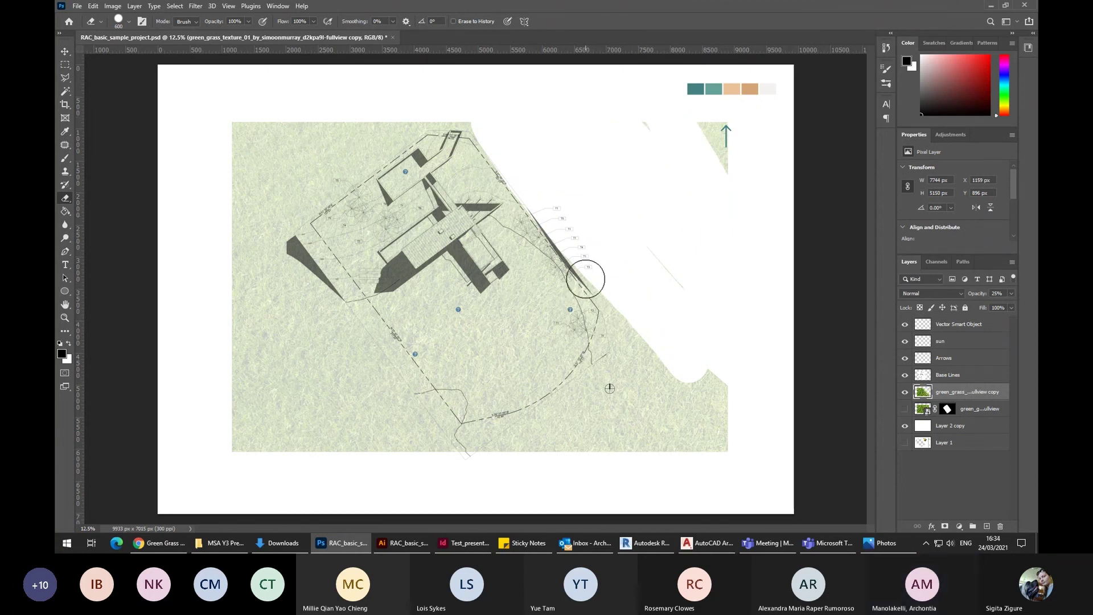
mouse_move(587, 253)
mouse_down()
mouse_move(640, 333)
mouse_move(677, 348)
mouse_up()
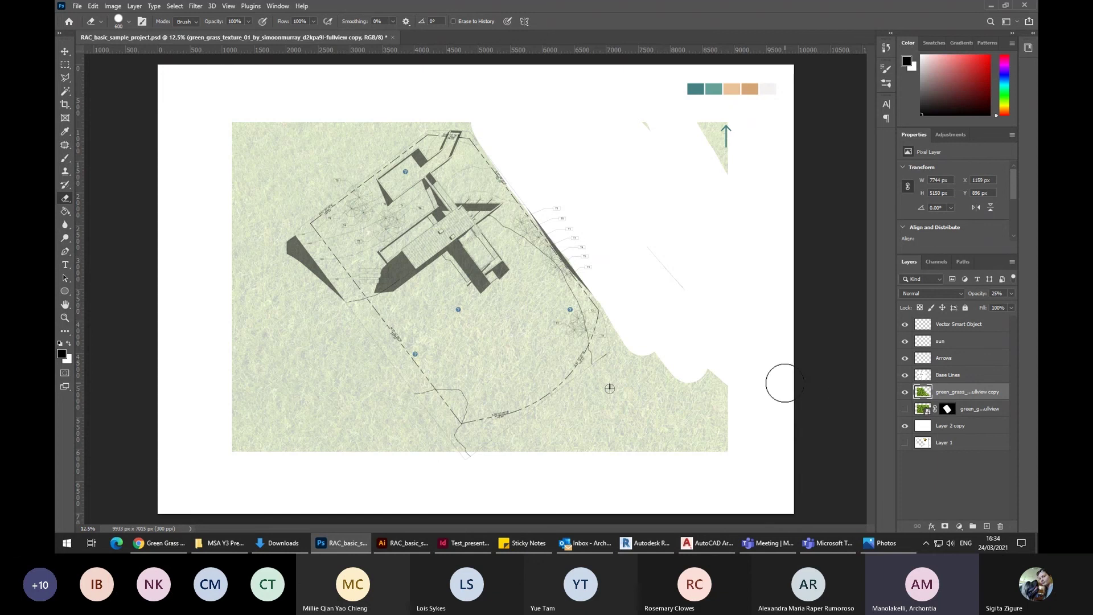
mouse_move(702, 220)
mouse_down()
mouse_move(607, 93)
mouse_move(691, 283)
mouse_move(658, 196)
mouse_move(641, 214)
mouse_up()
drag(674, 94, 727, 168)
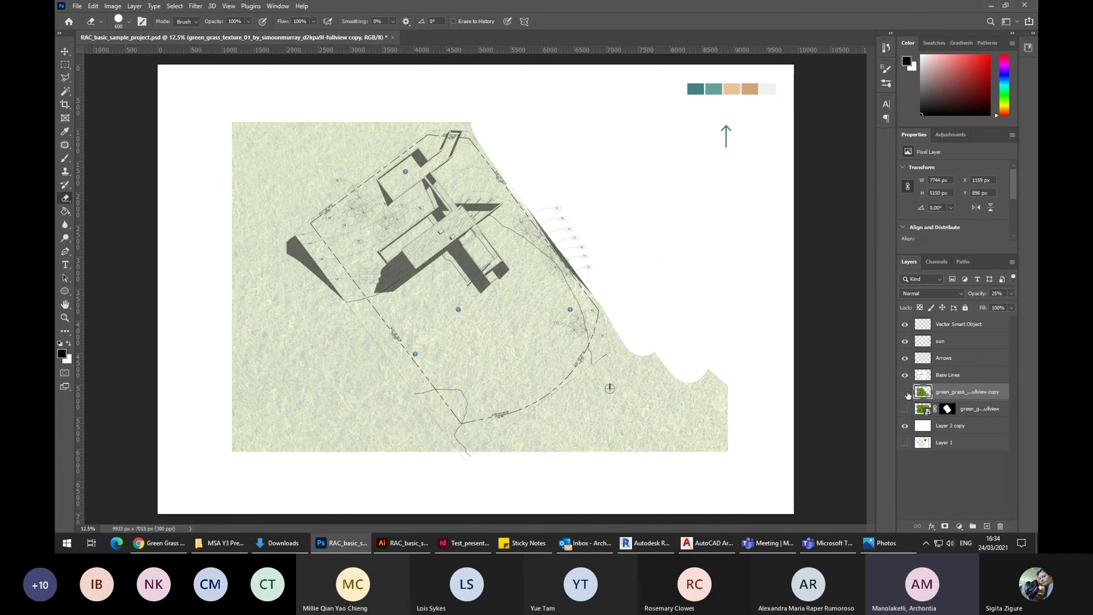
Hide the erased grass copy, show the original masked grass layer, and select its image rather than its mask.
click(906, 393)
click(905, 409)
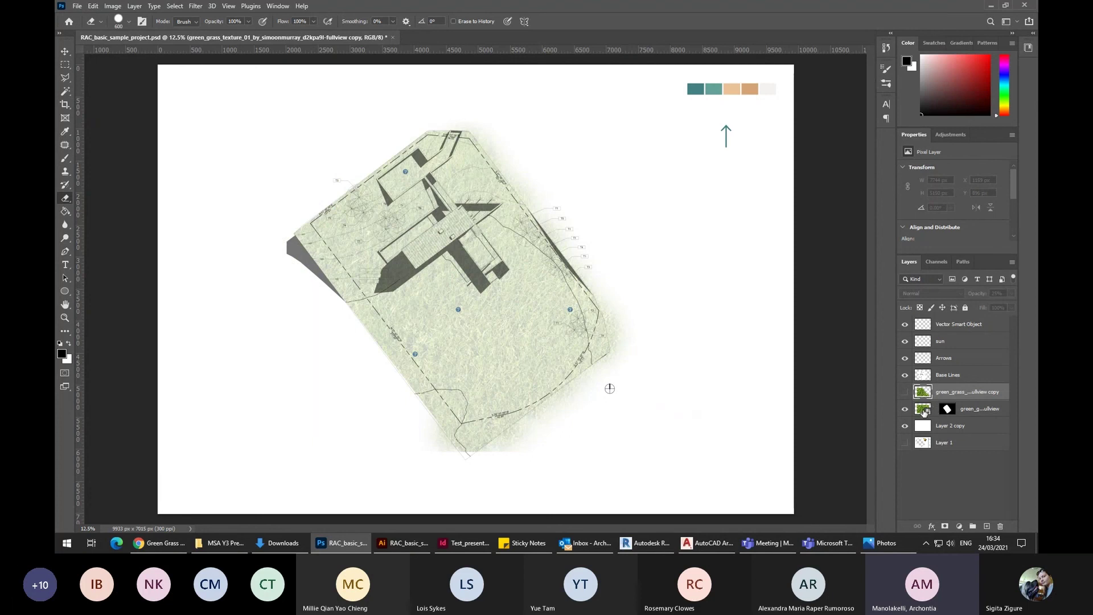
click(925, 411)
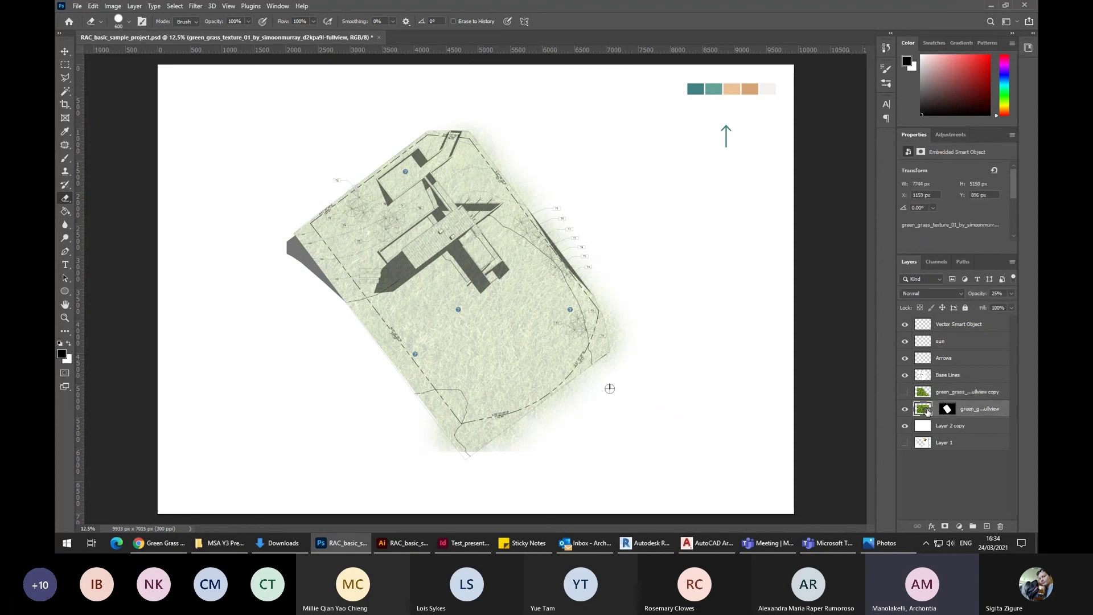
Shift the grass texture slightly west inside its mask and enlarge it to about 8455 × 5623 px, covering the whole masked area.
click(68, 51)
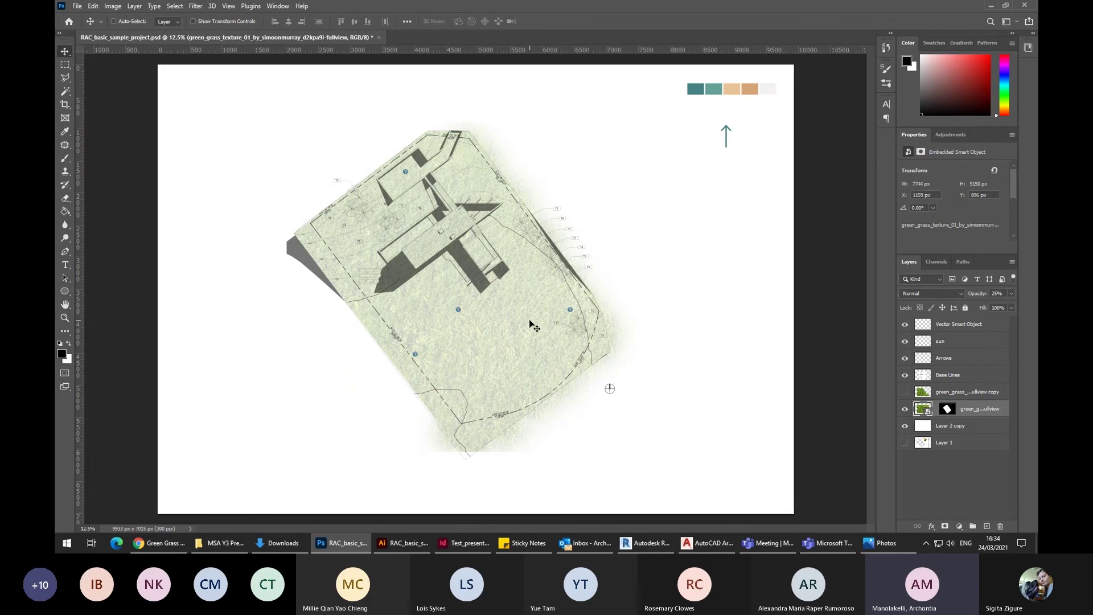
mouse_move(533, 326)
mouse_down()
mouse_move(530, 342)
mouse_move(527, 324)
mouse_up()
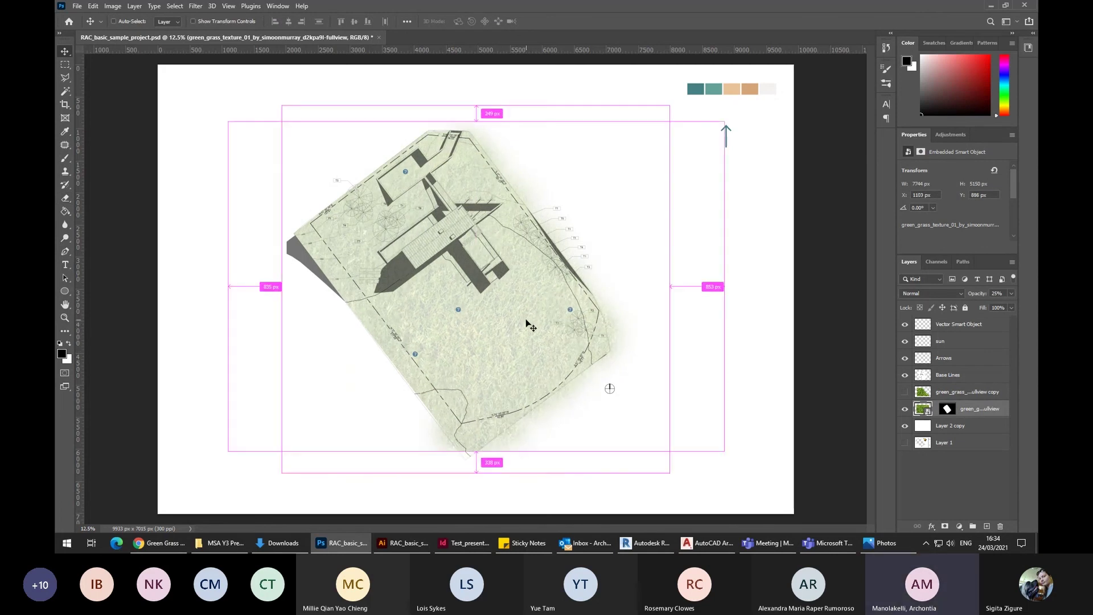
key(ctrl+t)
drag(728, 453, 770, 481)
drag(640, 436, 609, 427)
key(Return)
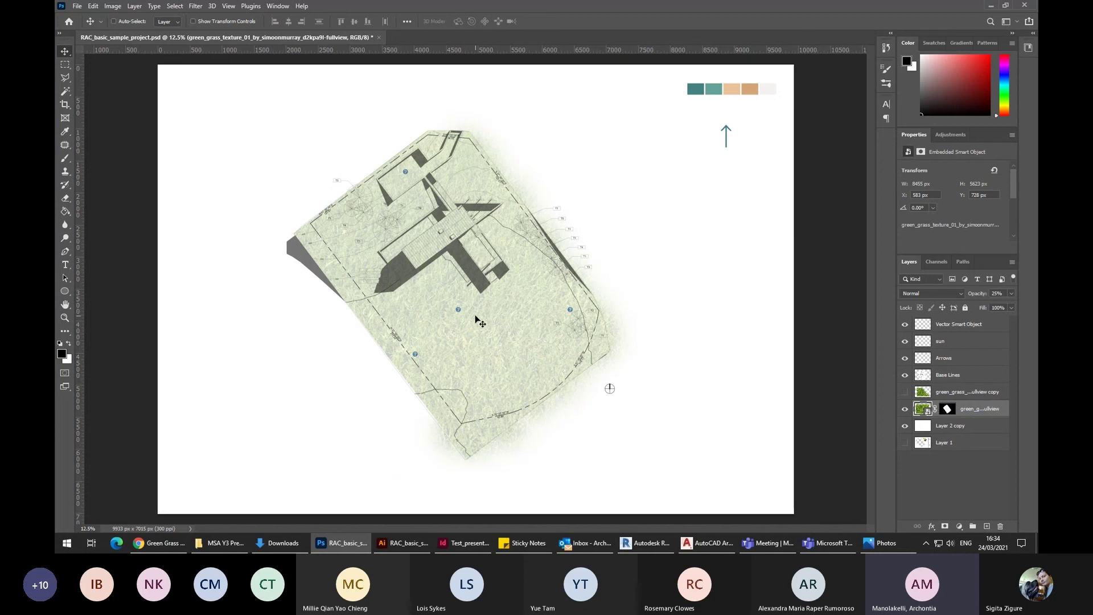
Try shifting the enlarged grass texture east within its mask, and undo the move.
drag(480, 312, 515, 317)
key(ctrl+z)
click(61, 69)
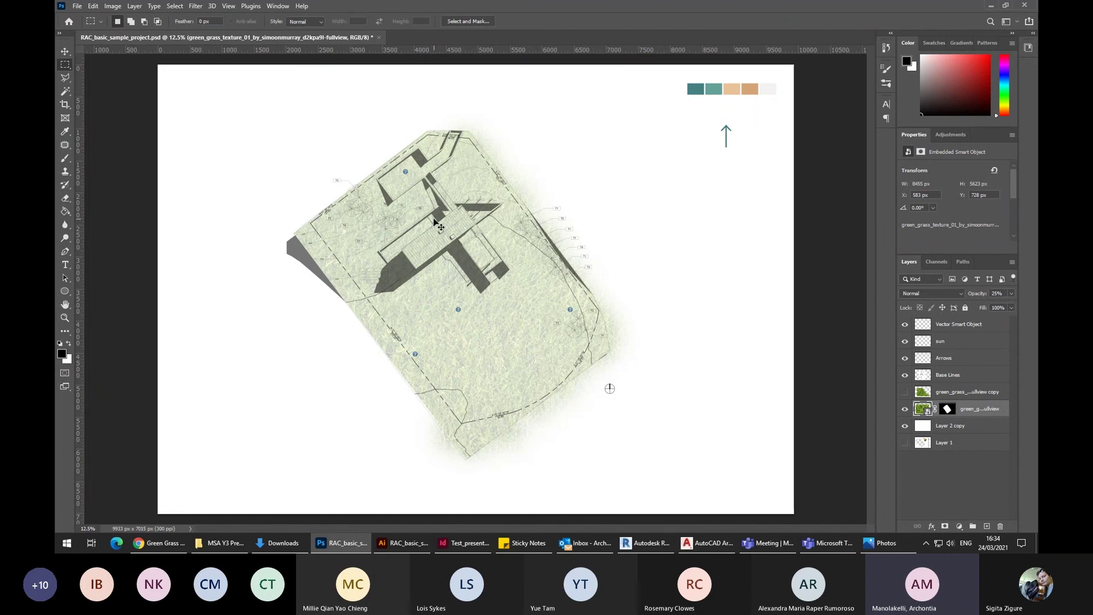
key(ctrl+plus)
drag(433, 217, 461, 310)
key(ctrl+minus)
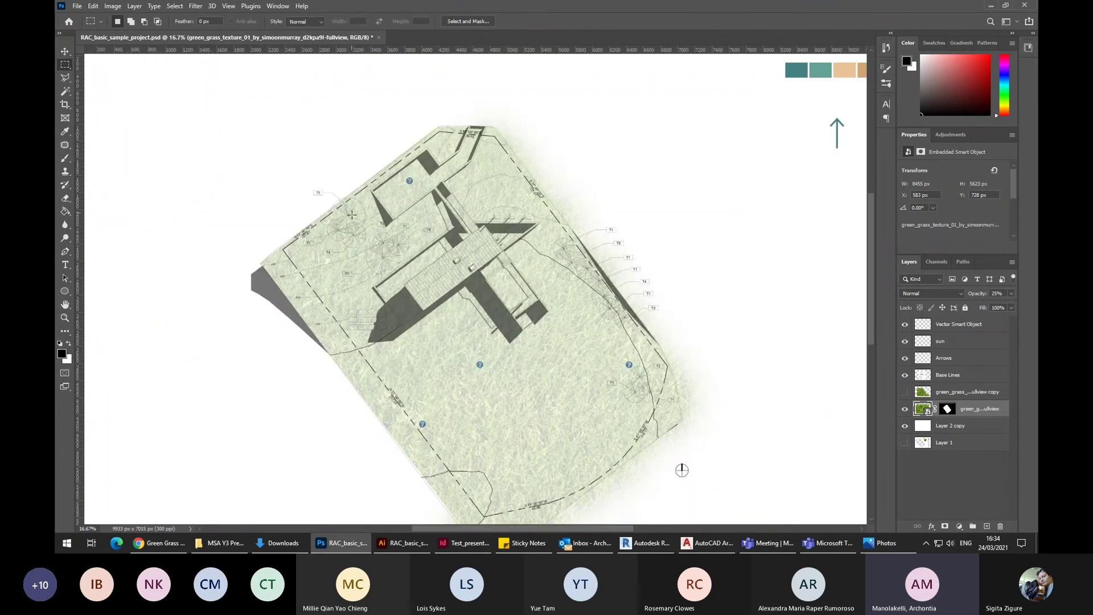
Switch to Chrome and search Google Images for "tree no background plan".
click(170, 548)
key(ctrl+shift+Tab)
key(ctrl+shift+Tab)
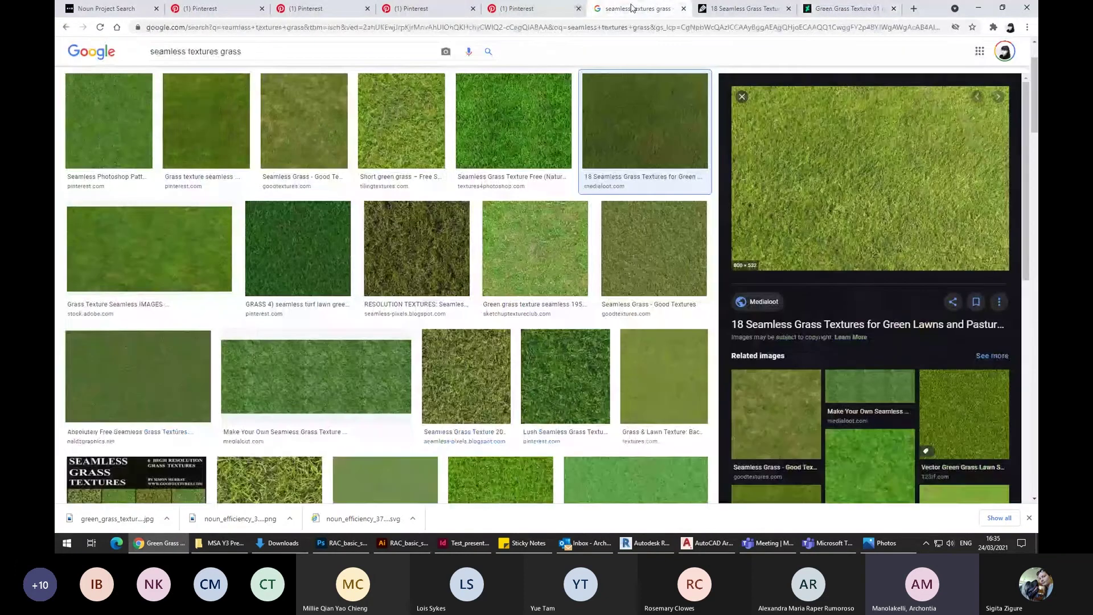
triple_click(272, 54)
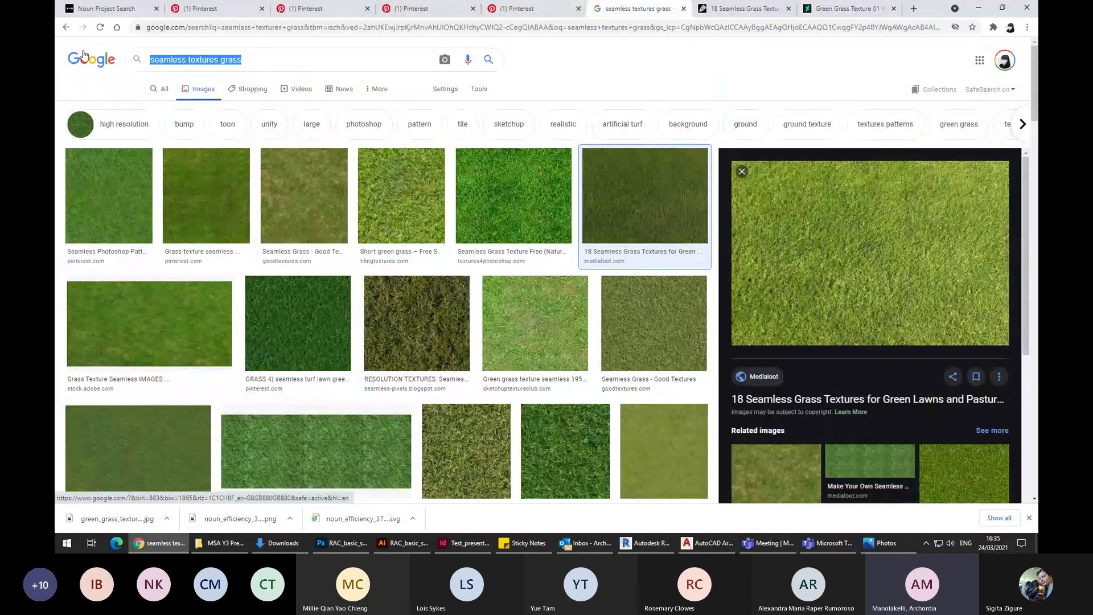
text(tree n)
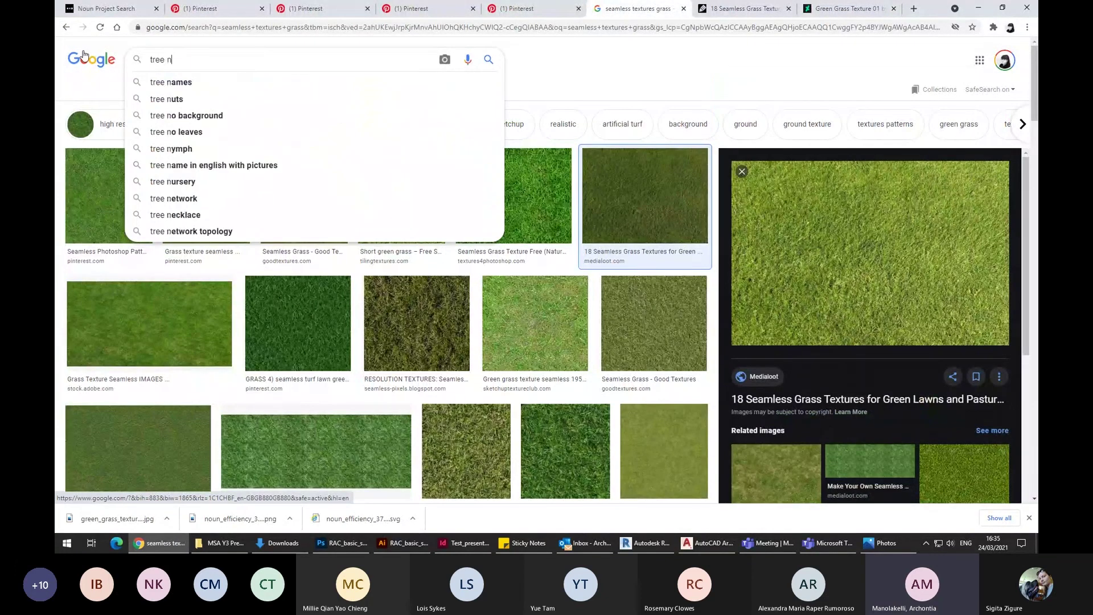
text(o backgrou)
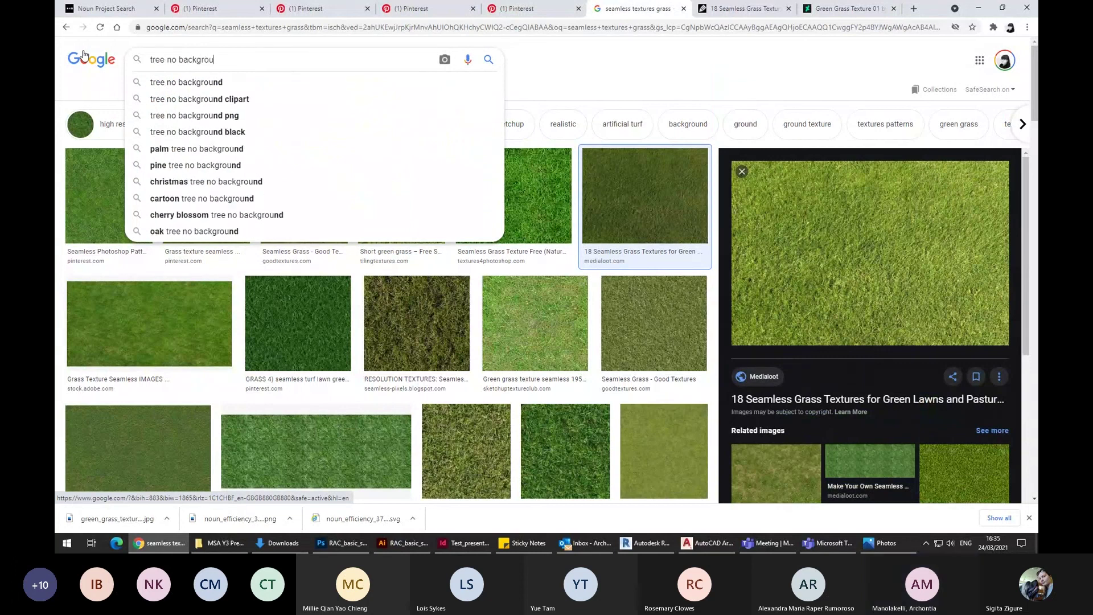
text(nd plan)
key(Return)
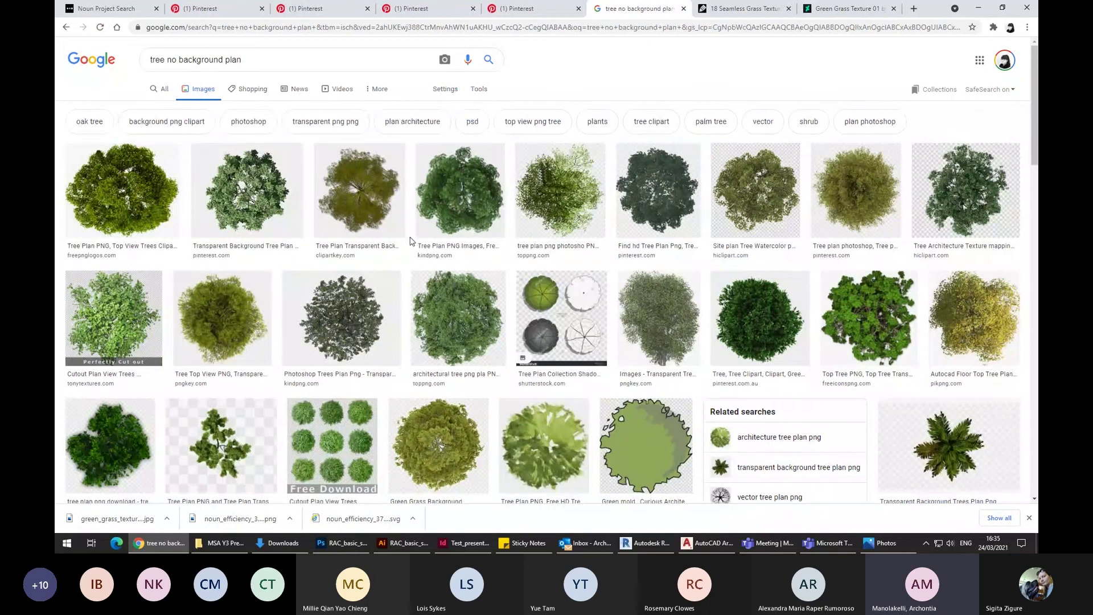
Save the PNGkey top-view tree image as a PNG in the MSA Y3 Presenation folder under its suggested name.
click(222, 317)
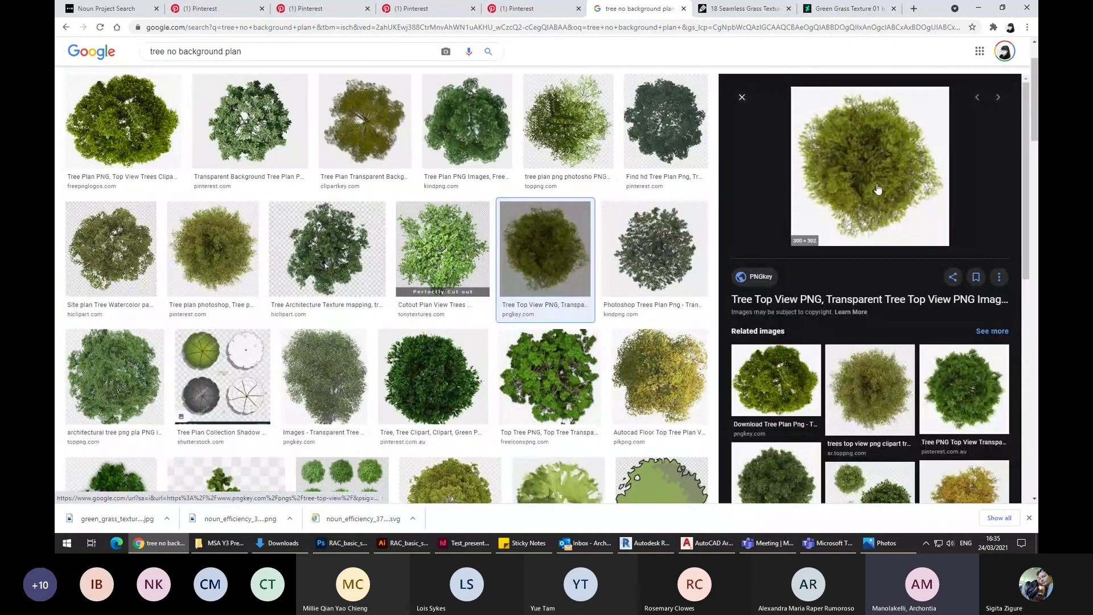
right_click(877, 189)
click(902, 291)
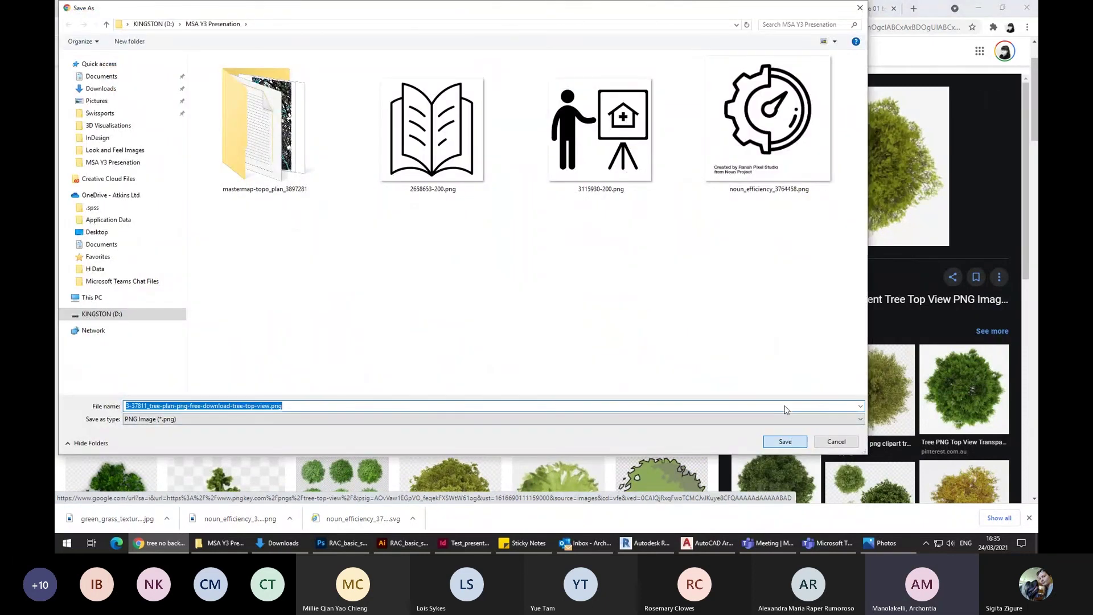
click(784, 441)
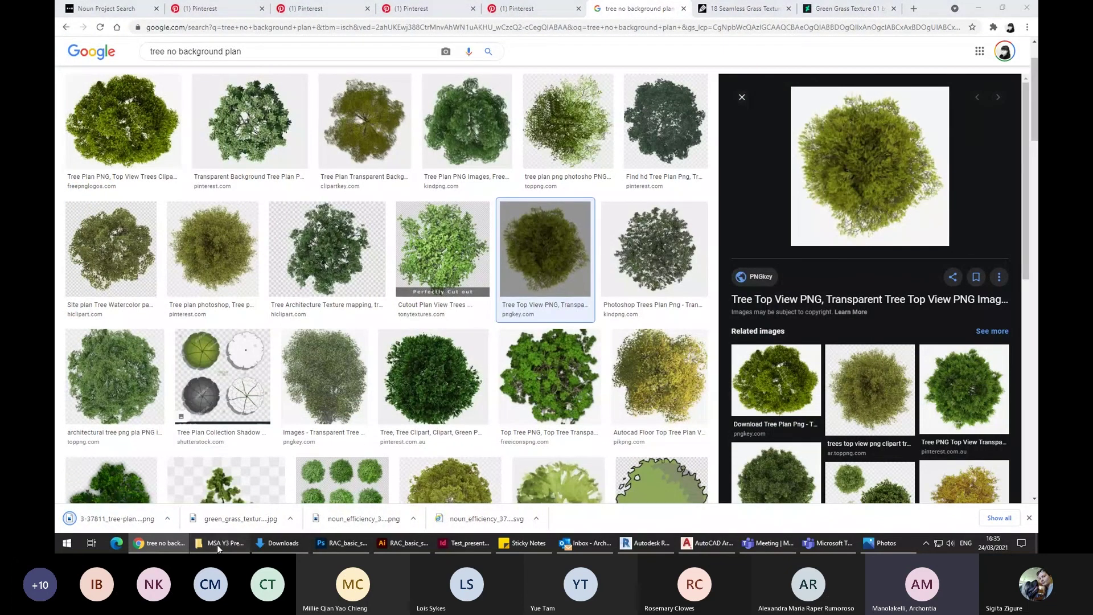
Place the saved tree PNG from the MSA Y3 Presenation folder onto the site plan in Photoshop.
click(217, 544)
drag(685, 421, 475, 289)
key(Return)
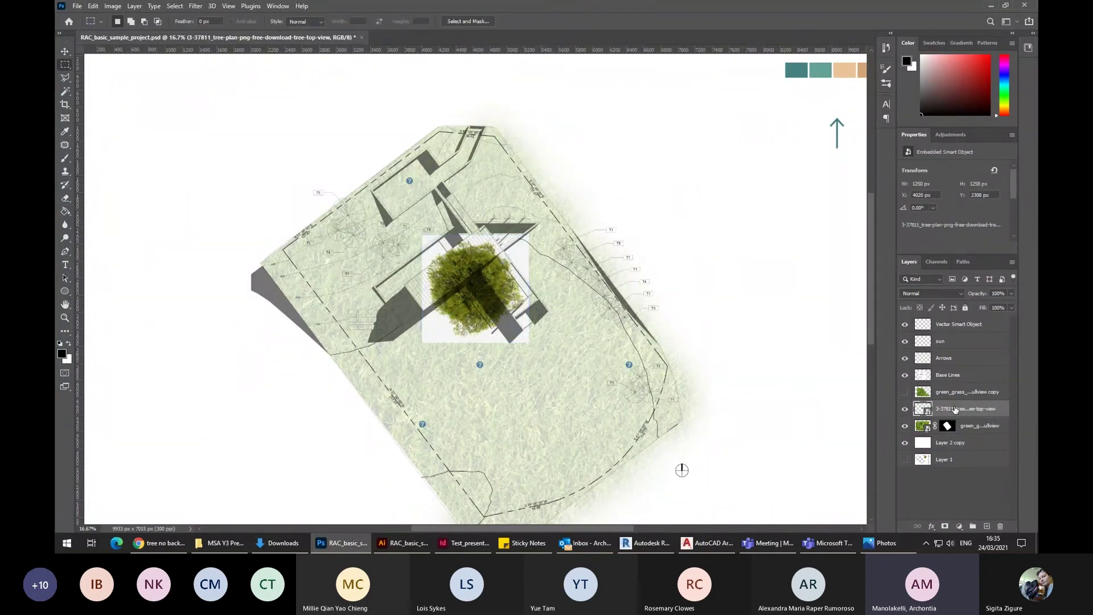
Move the tree layer above Base Lines and rename it "trees".
drag(955, 409, 975, 367)
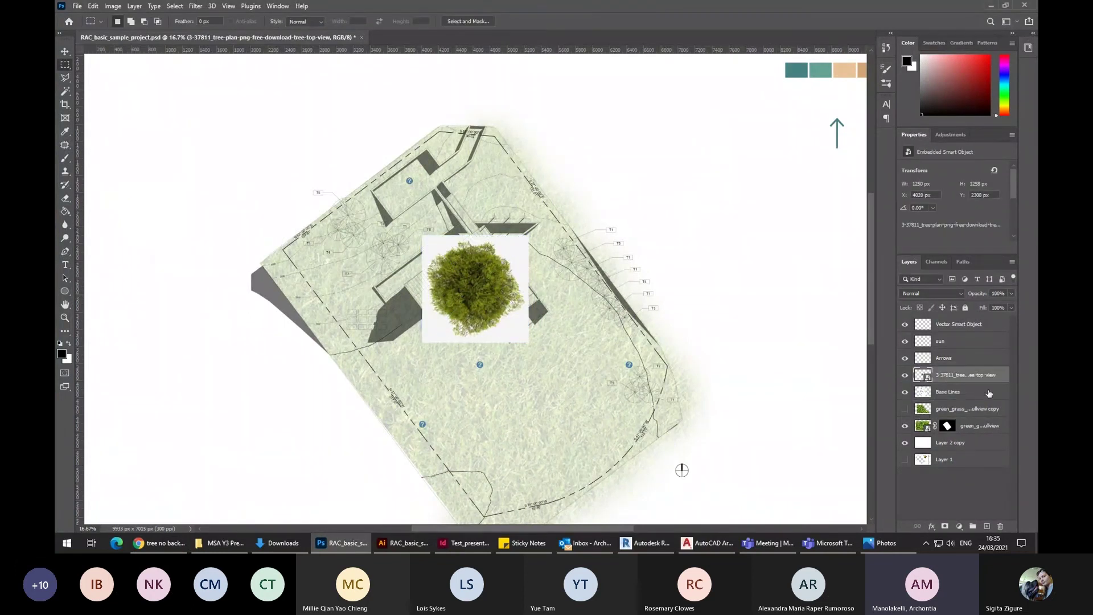
double_click(968, 376)
key(BackSpace)
text(trees)
key(Return)
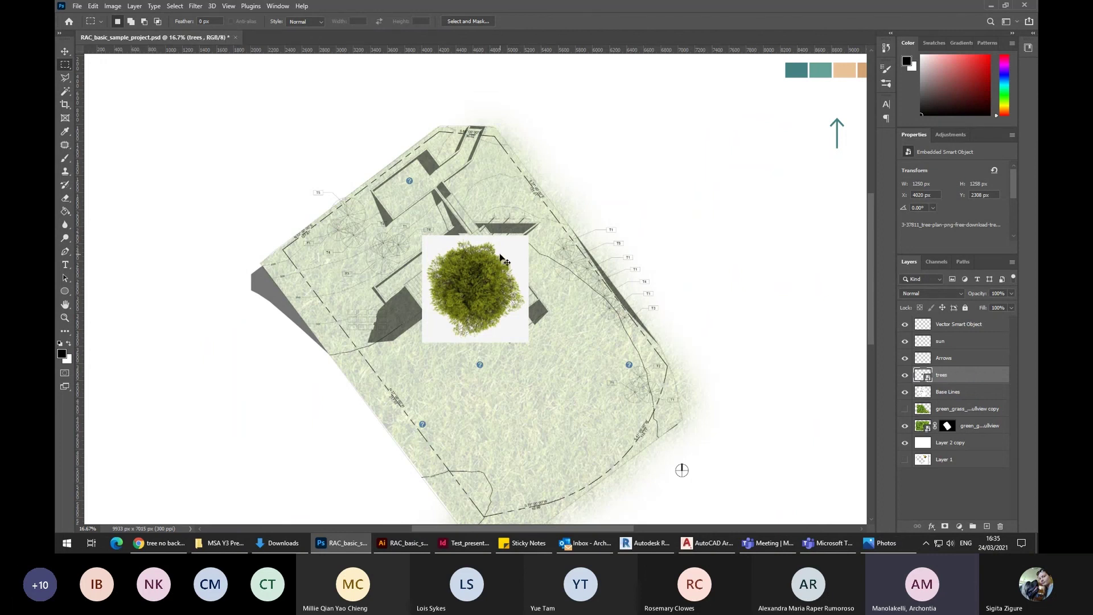
Rasterize the trees layer.
key(ctrl+equal)
key(ctrl+equal)
key(ctrl+equal)
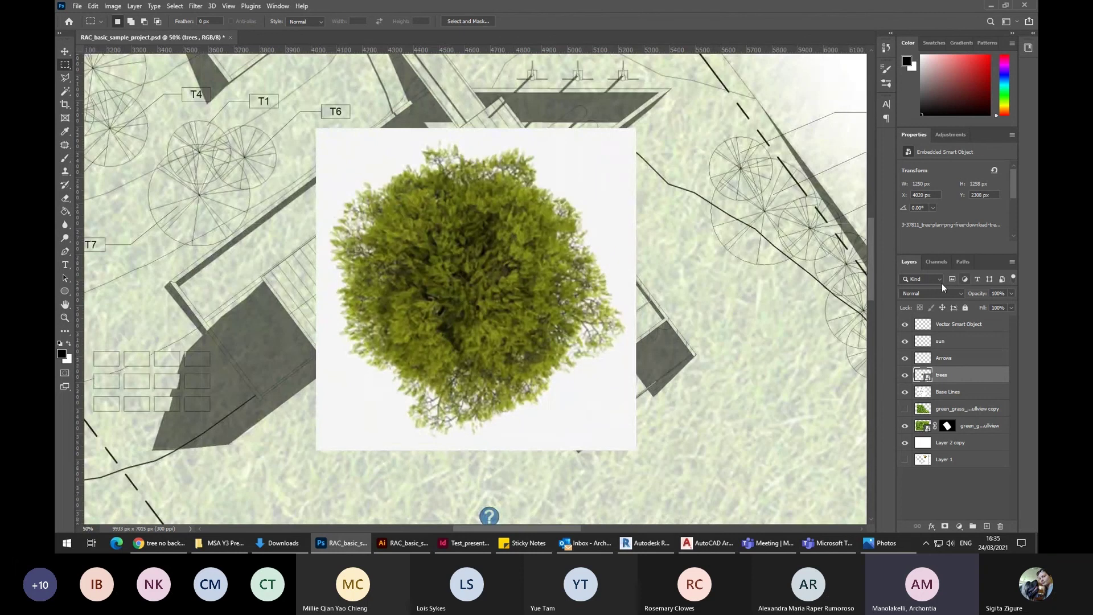
right_click(970, 375)
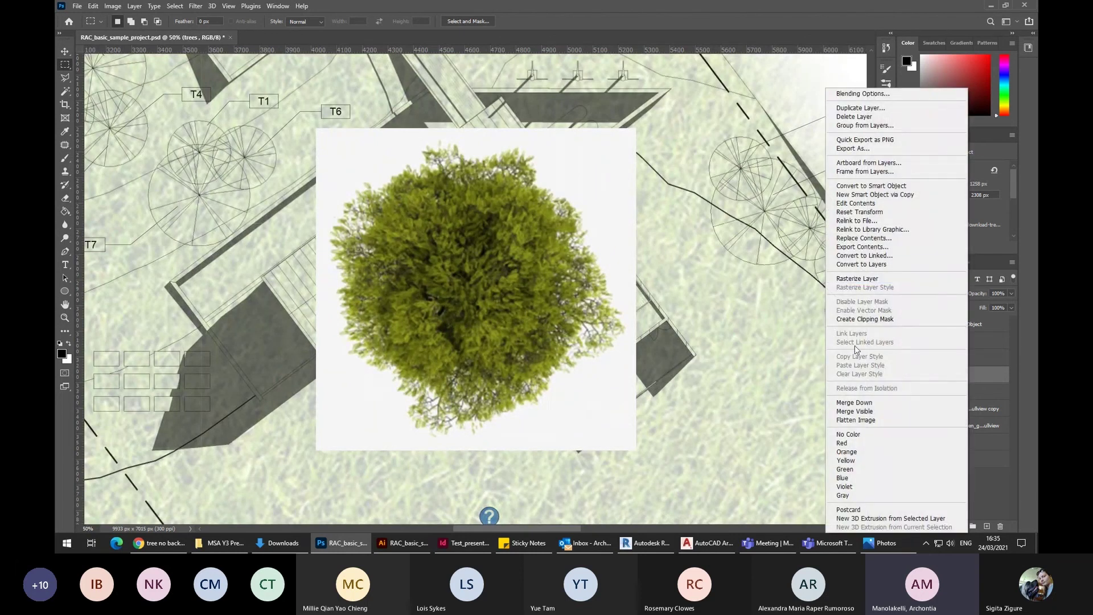
click(885, 279)
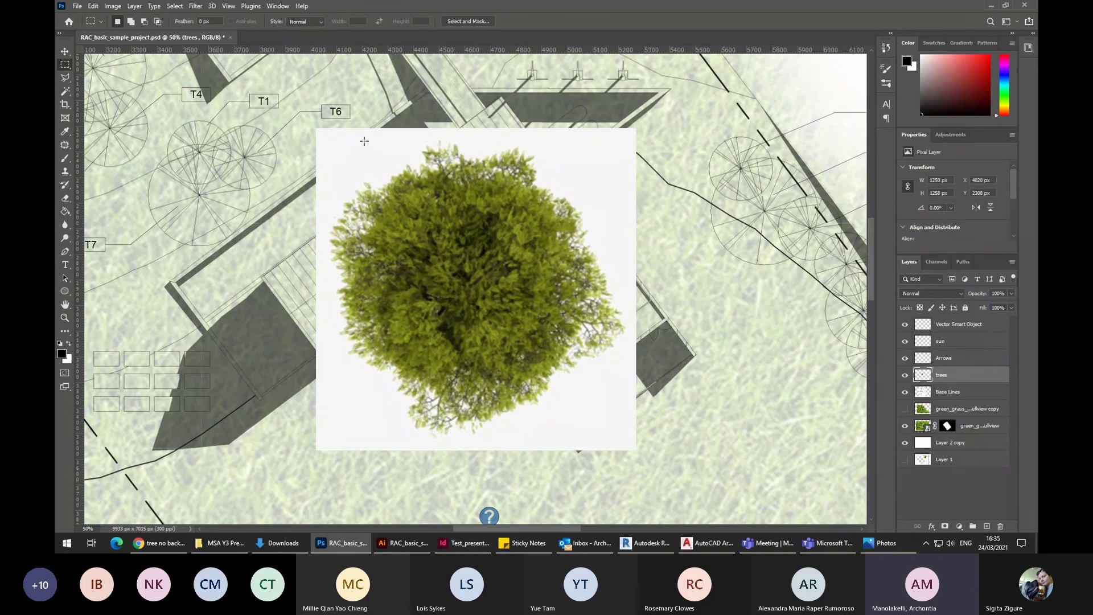
Select the tree image's white background with Color Range, using sampled colors and a fuzziness of 22.
click(173, 7)
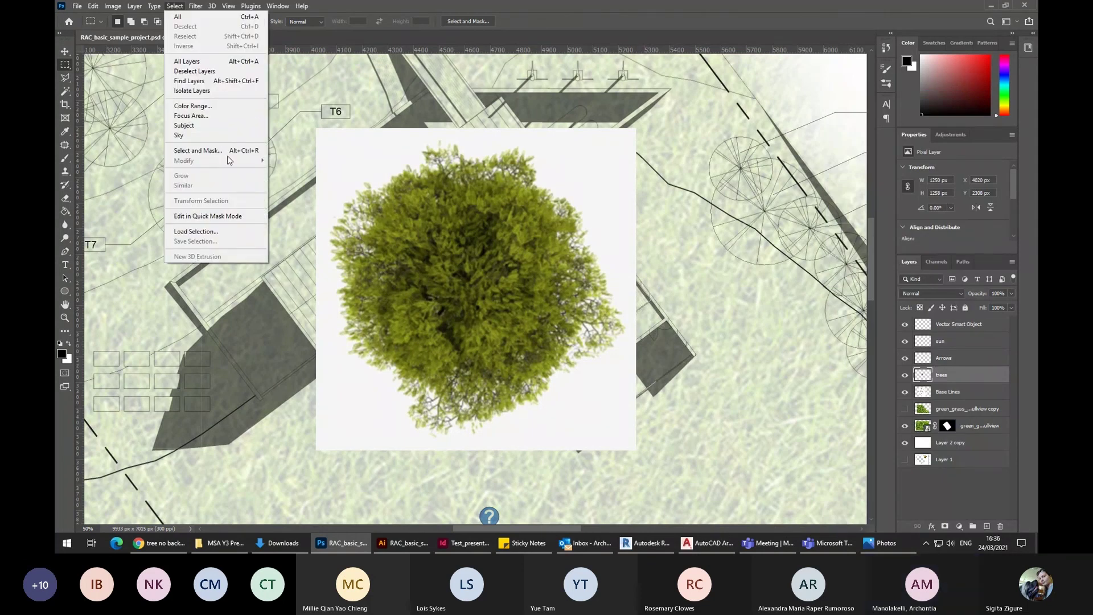
click(222, 111)
click(360, 141)
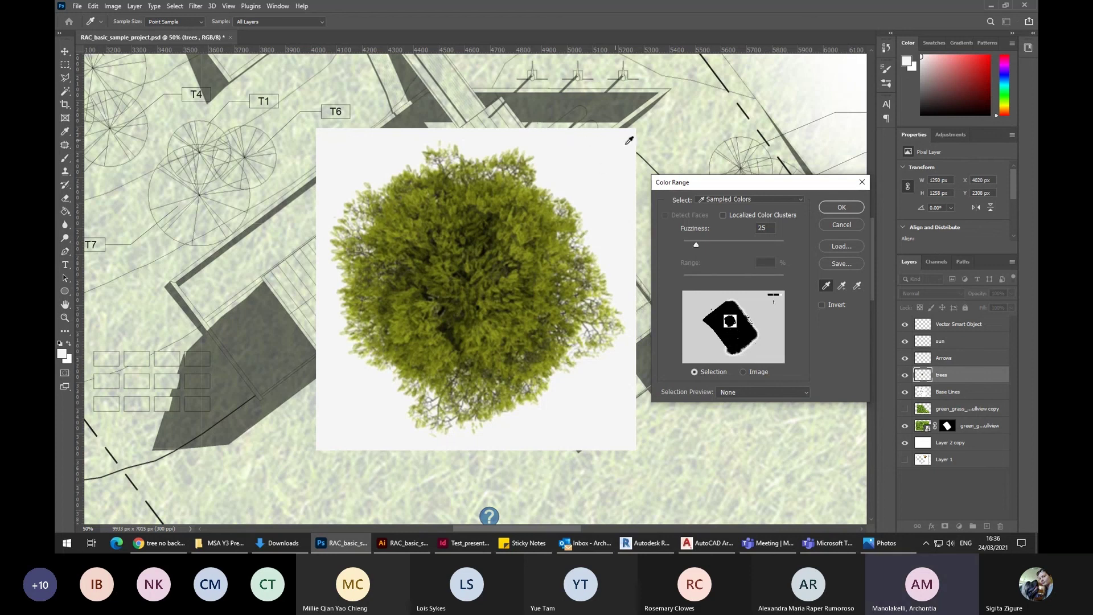
mouse_move(695, 244)
mouse_down()
mouse_move(774, 247)
mouse_move(691, 244)
mouse_up()
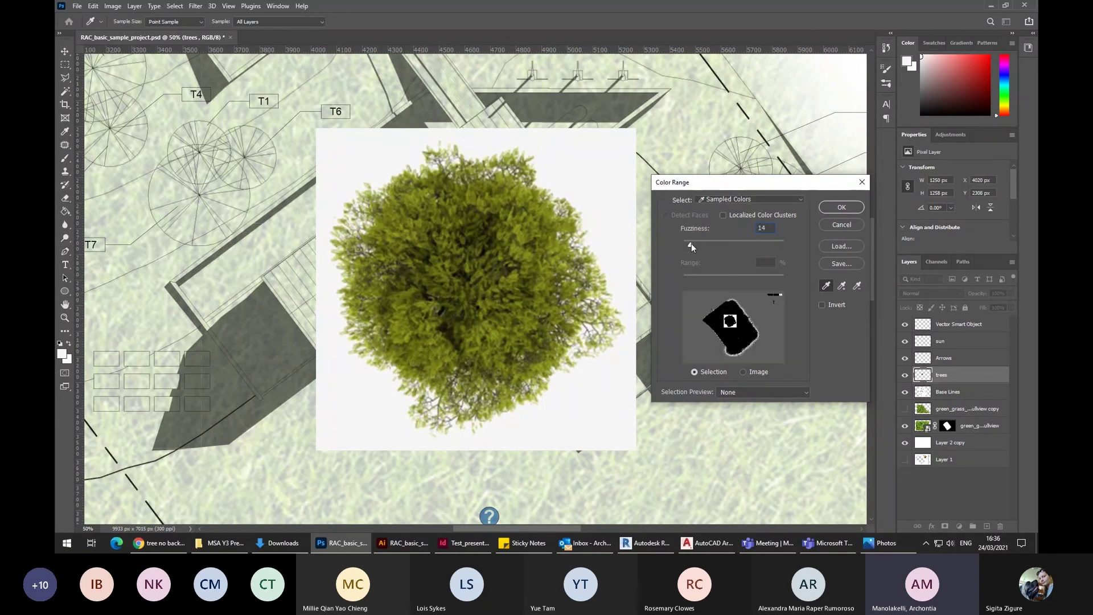
drag(691, 243, 695, 242)
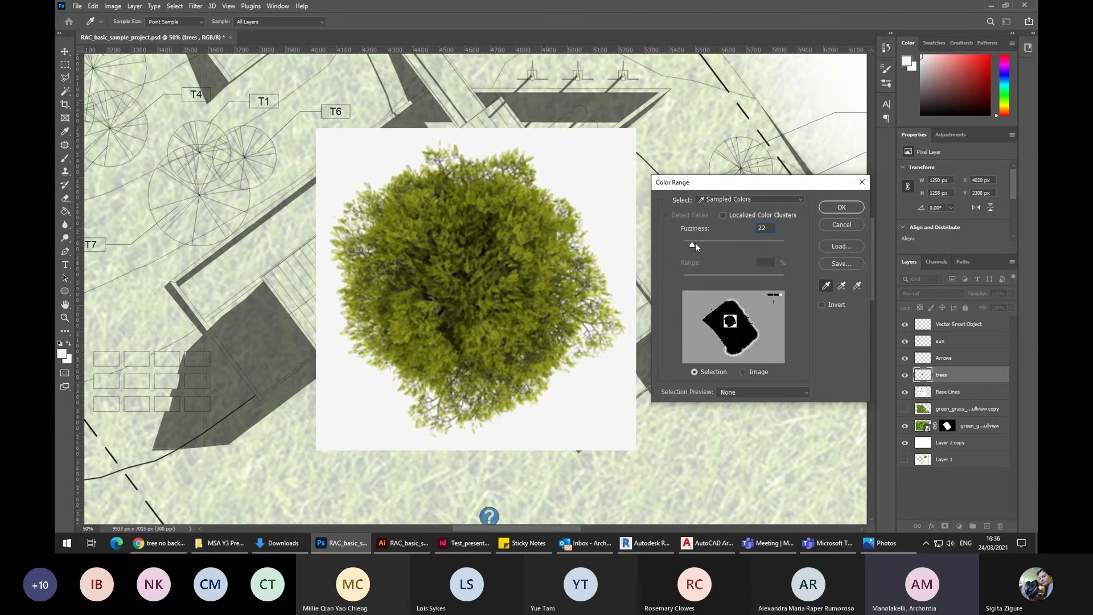
click(829, 206)
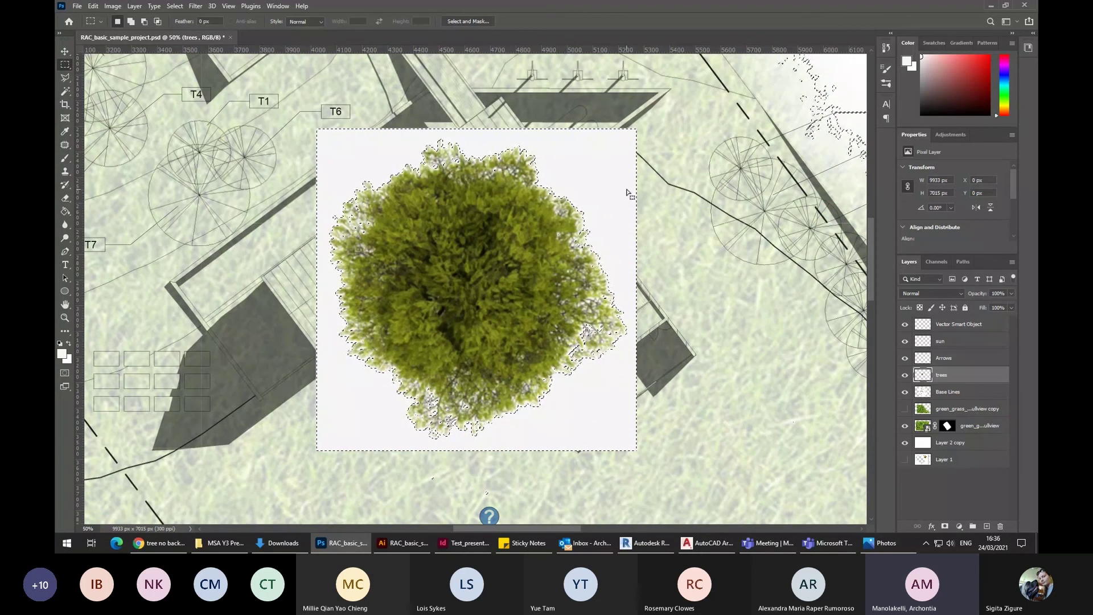
Try deleting the selected white background, inspect the foliage edge up close, and undo the deletion while restoring the selection.
key(Delete)
key(ctrl+d)
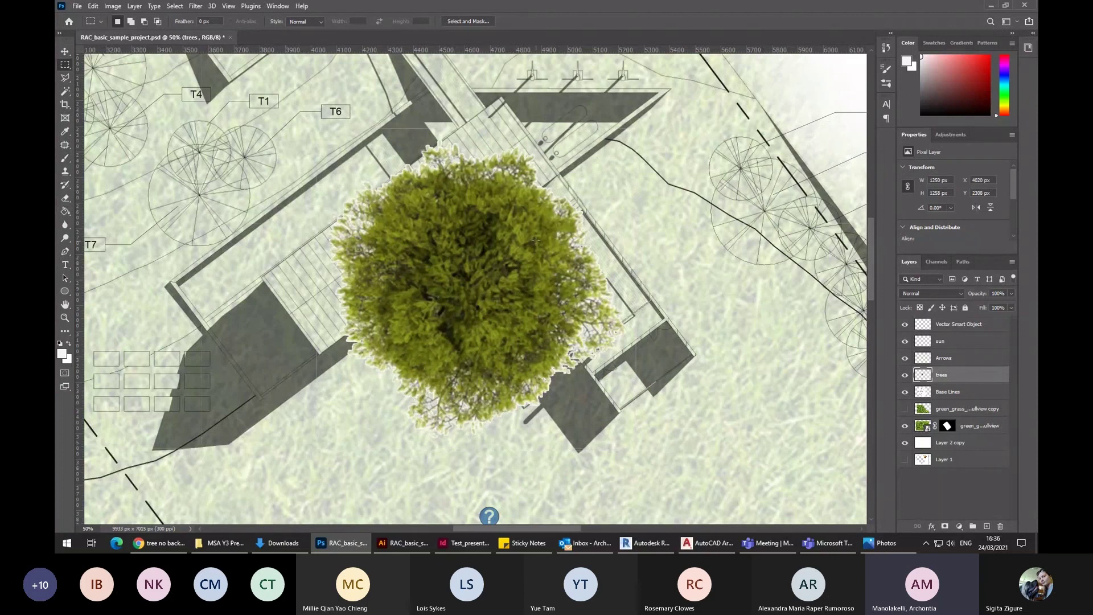
scroll(535, 240, up, 6)
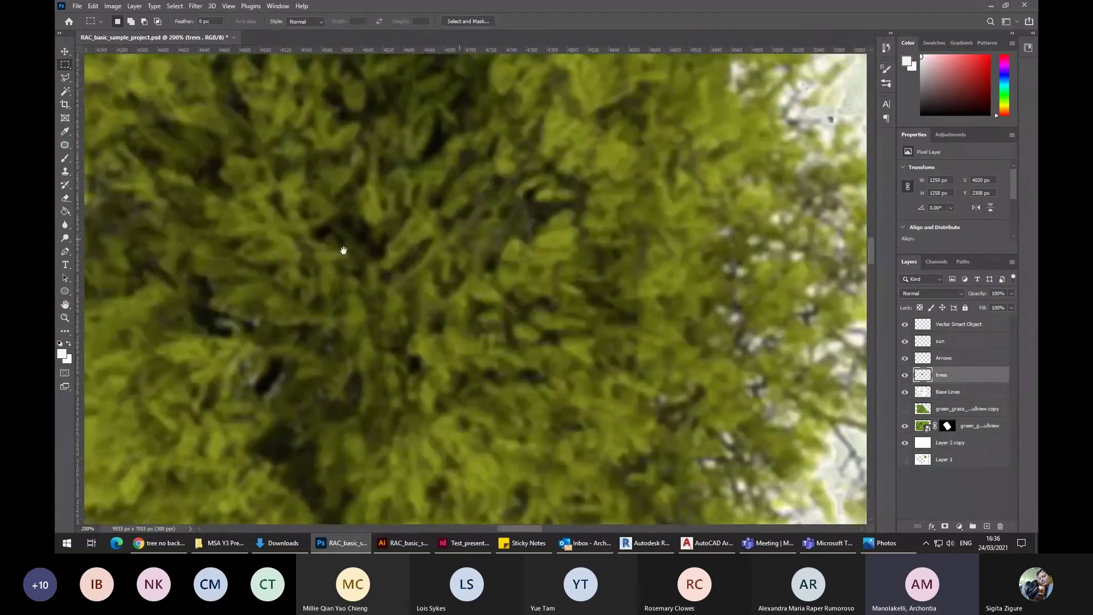
key(ctrl+shift+d)
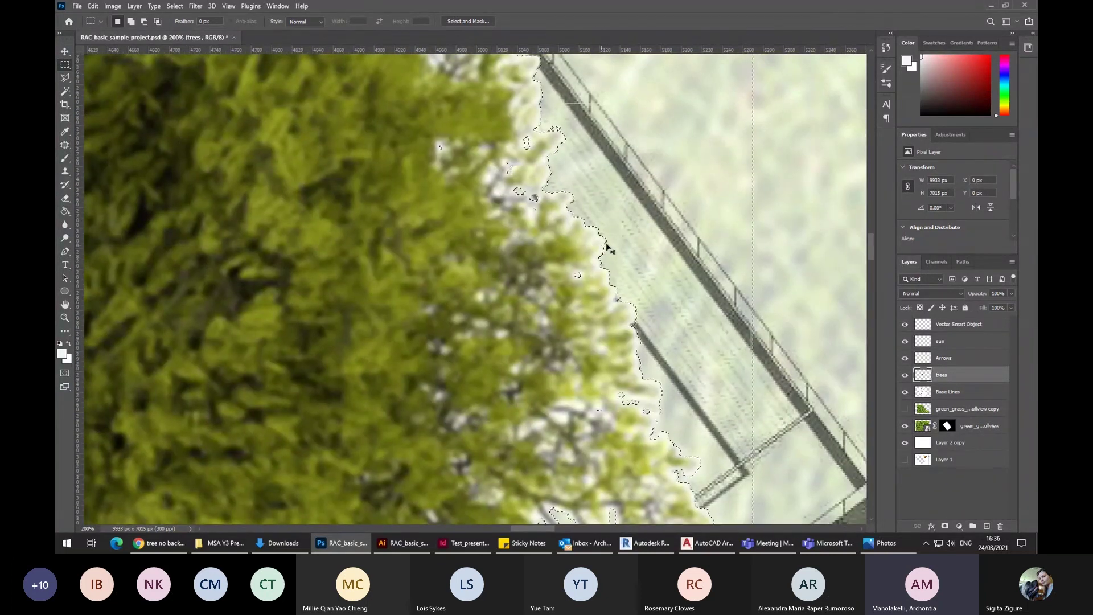
key(ctrl+z)
key(ctrl+z)
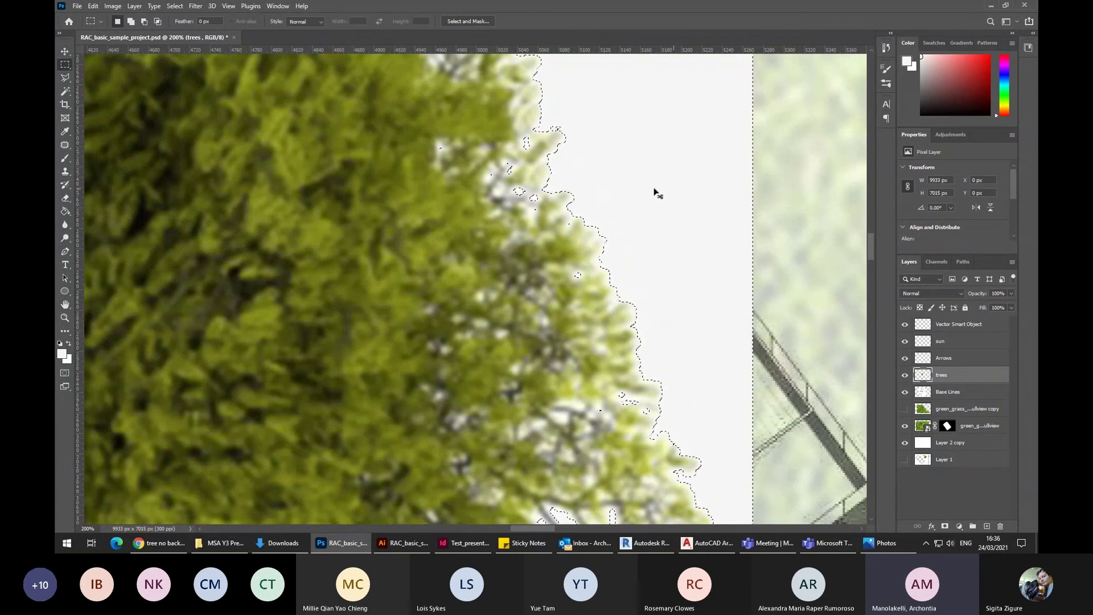
Delete the tree image's white background using a sampled-colors Color Range selection with a fuzziness of 71, and clear the selection.
click(175, 7)
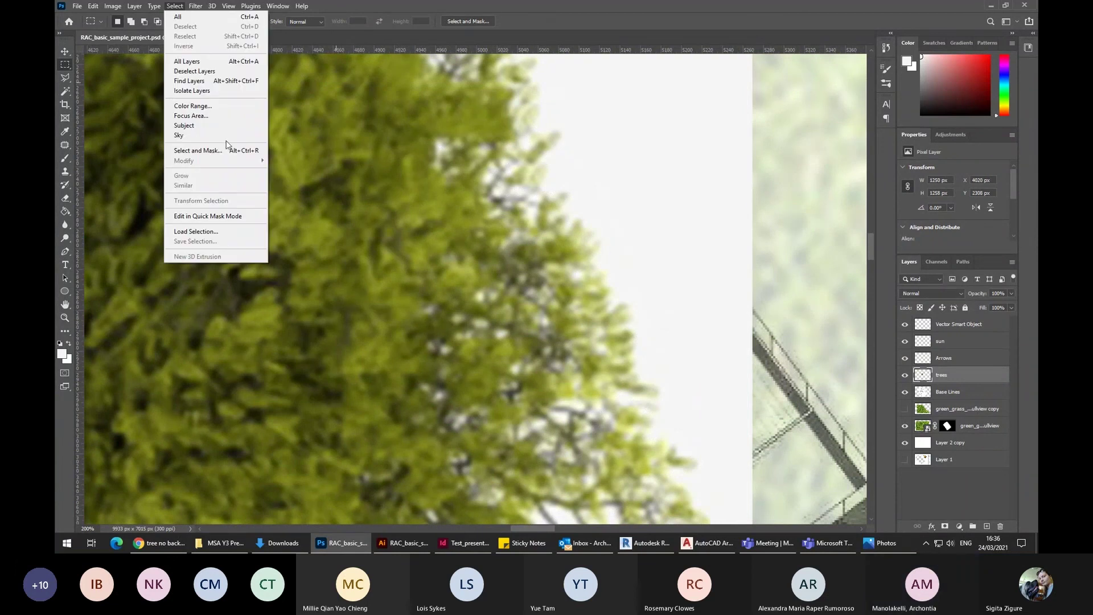
click(227, 106)
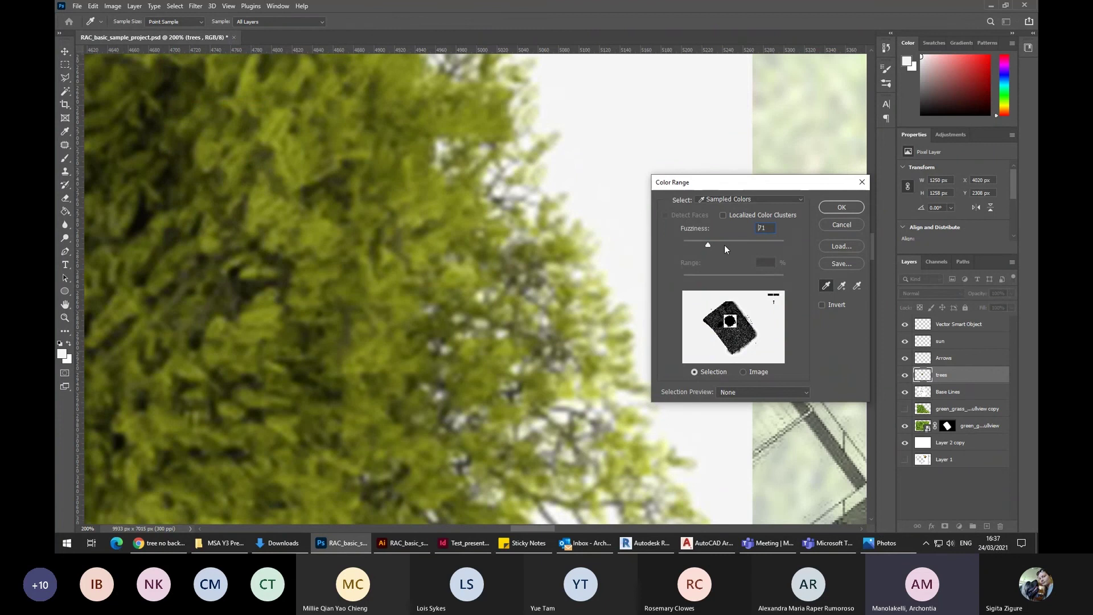
click(726, 314)
key(Return)
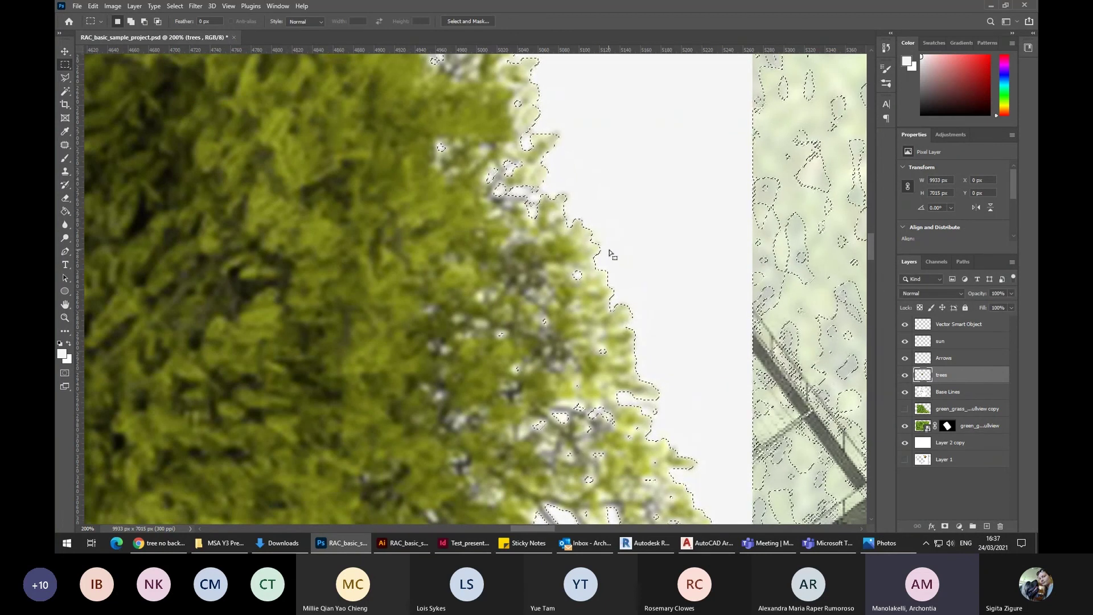
scroll(623, 256, down, 6)
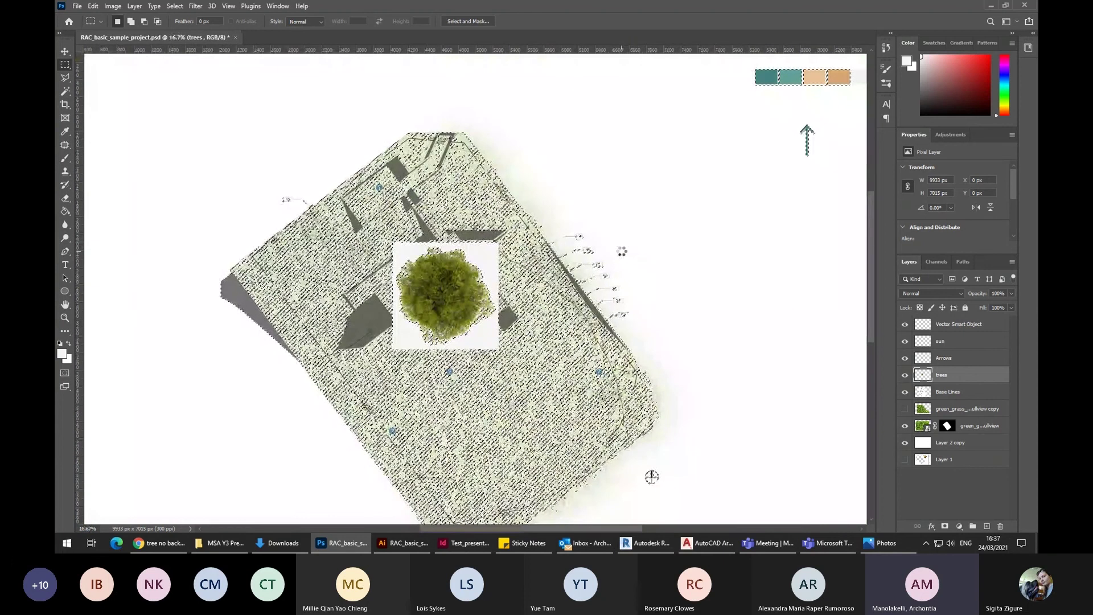
key(Delete)
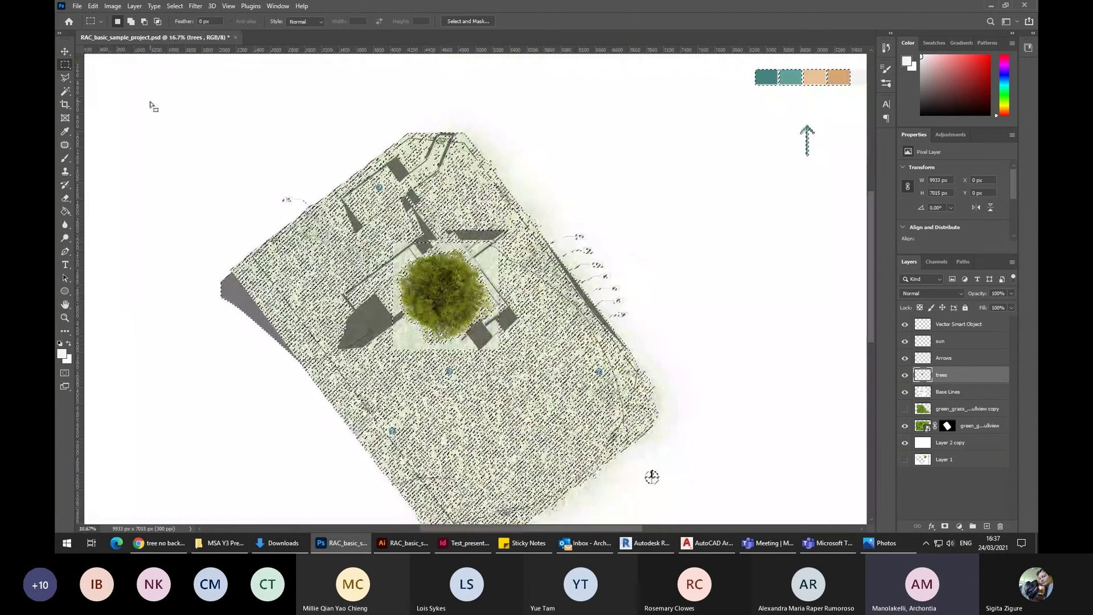
key(ctrl+d)
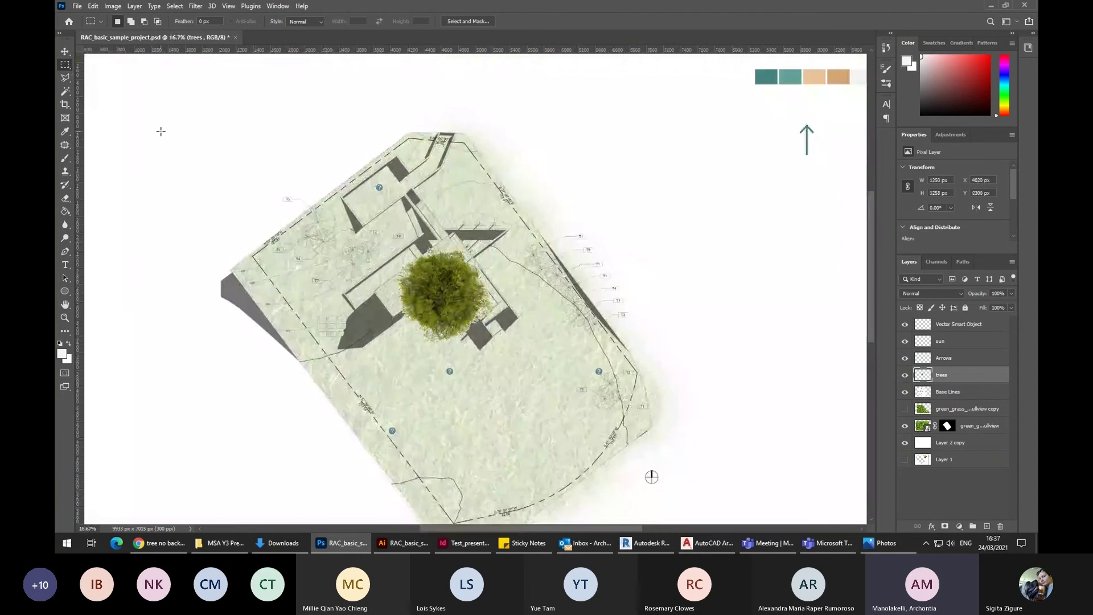
Move the cut-out tree off the building to the site's northwest boundary.
key(ctrl+minus)
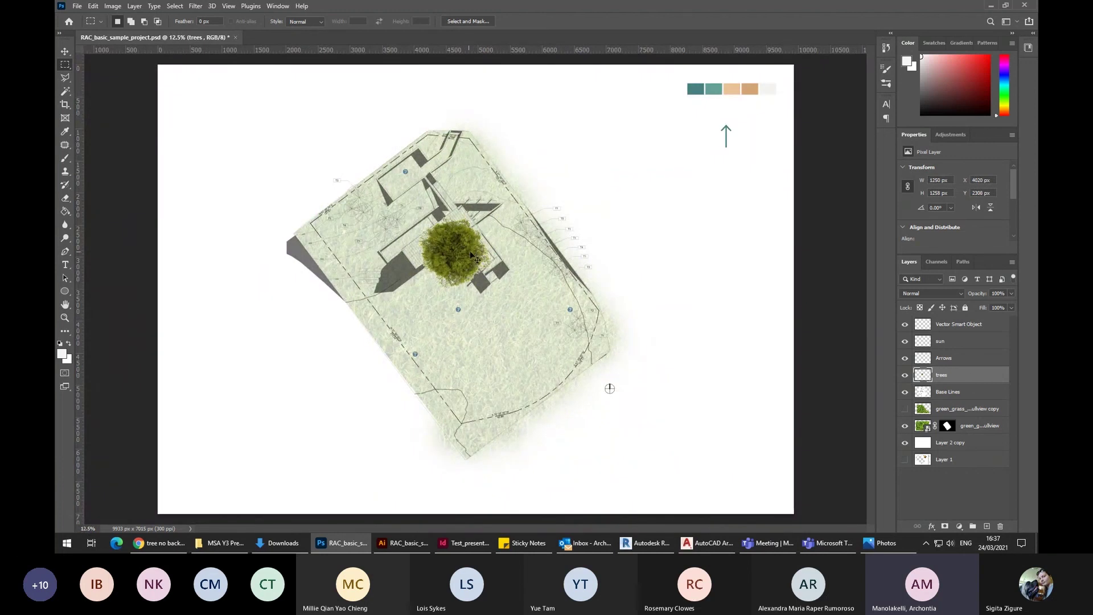
drag(471, 256, 376, 212)
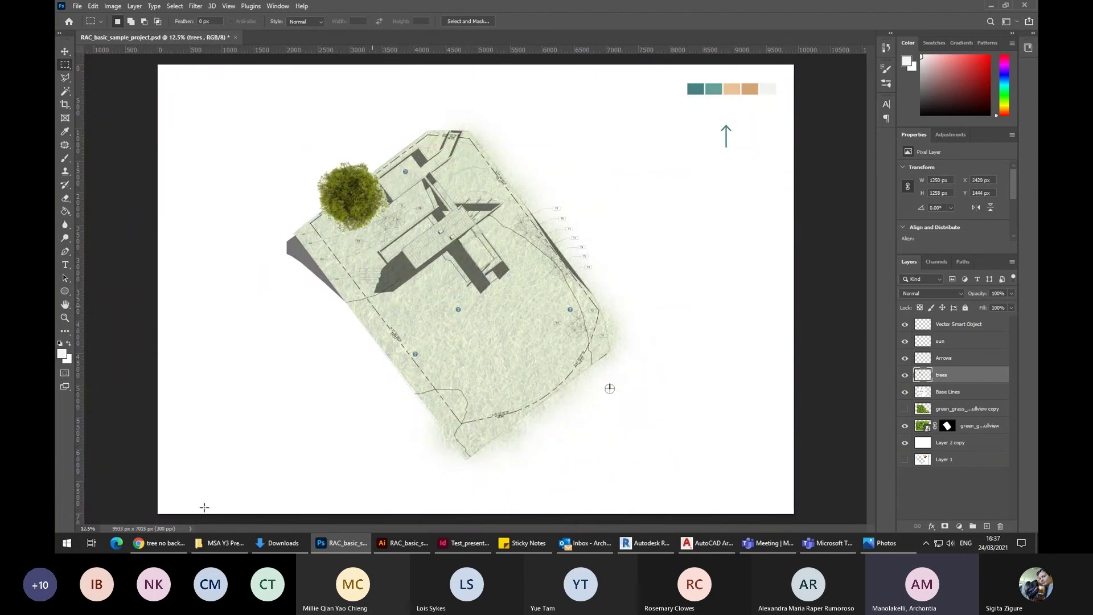
Switch to Chrome to look over the plan-view tree image results, and return to Photoshop.
click(166, 545)
click(356, 254)
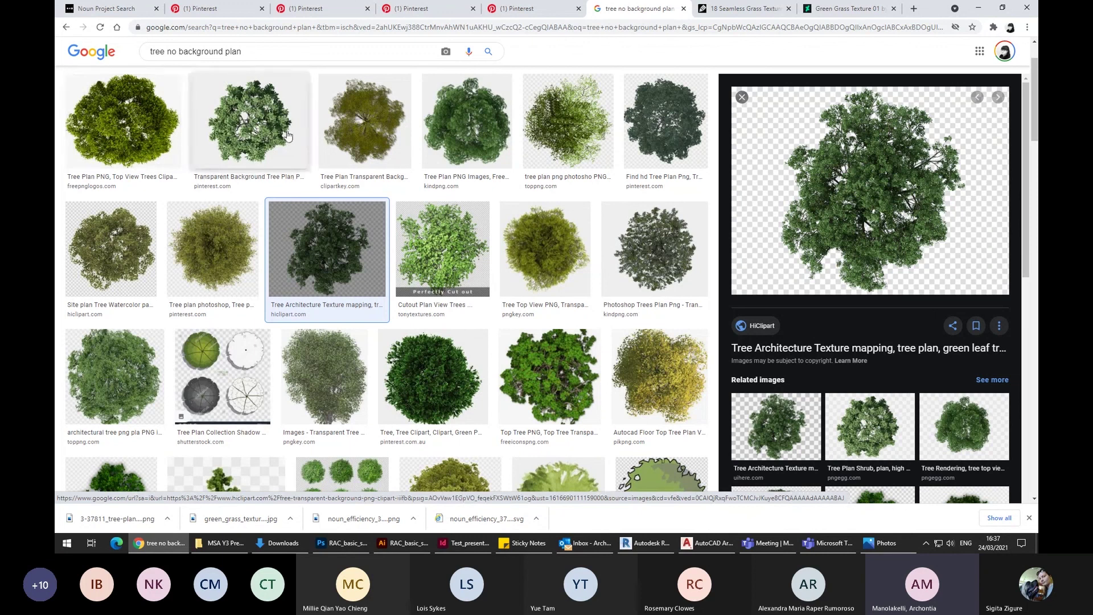
key(alt+Tab)
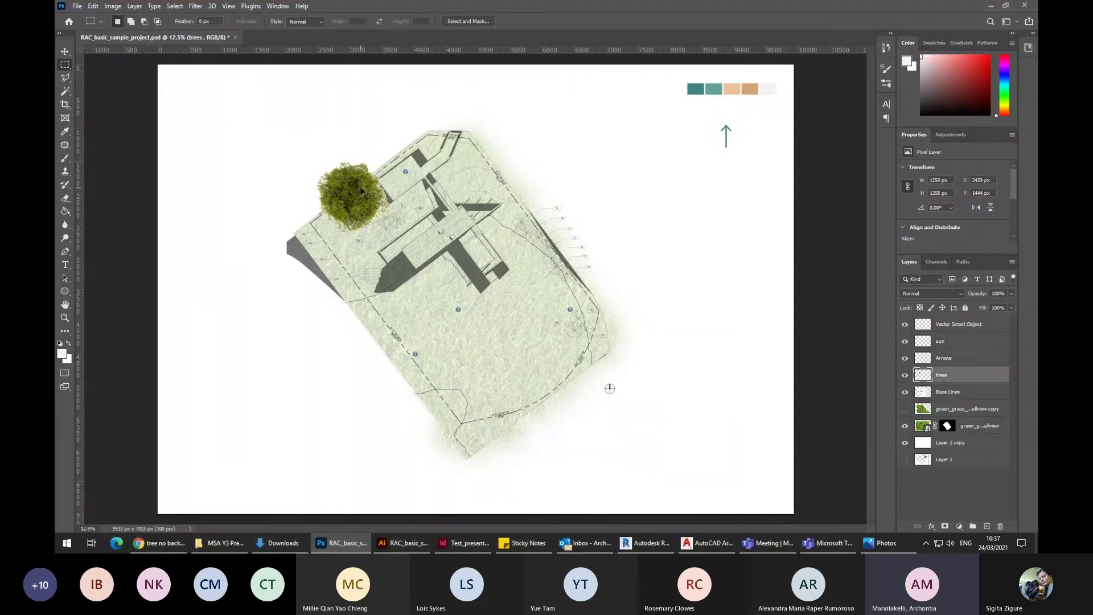
Try the Multiply and Color Burn blend modes on the trees layer, leaving it at Multiply.
key(ctrl+plus)
drag(309, 121, 463, 207)
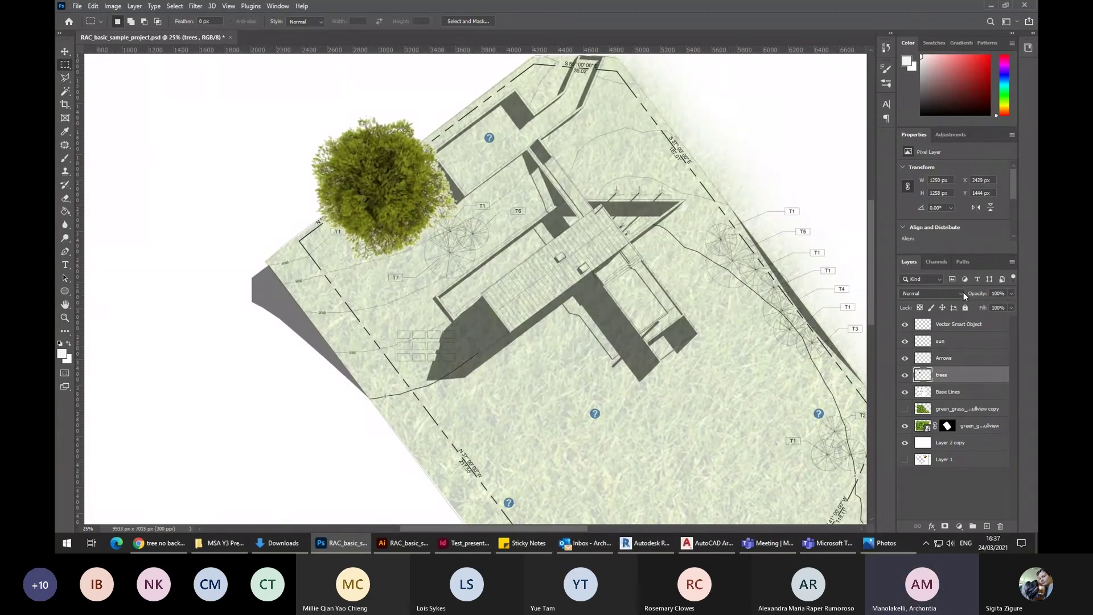
click(962, 296)
click(940, 285)
scroll(934, 293, down, 1)
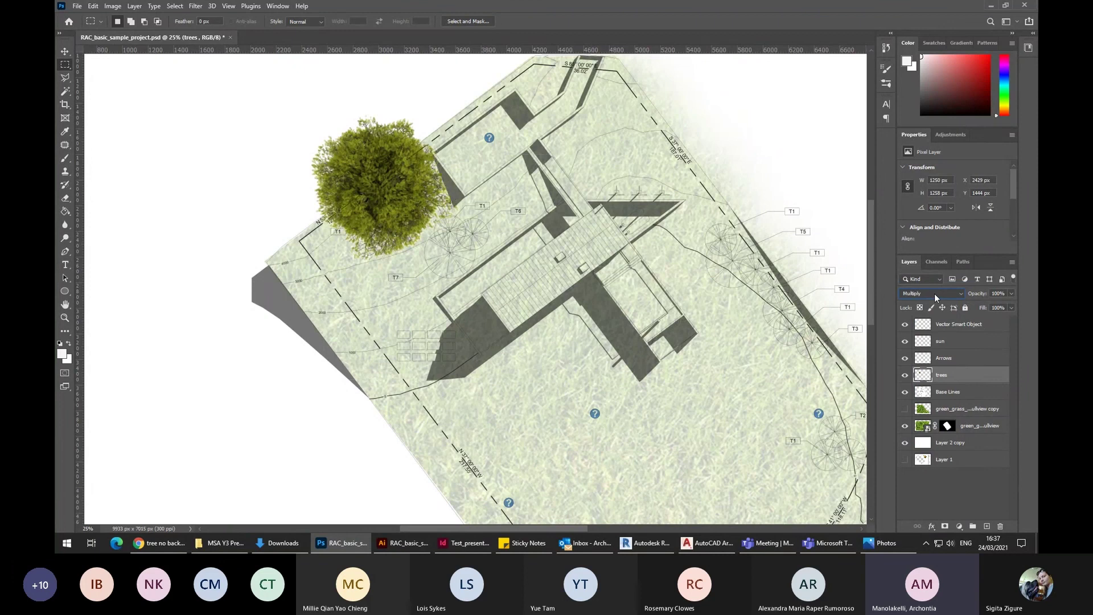
scroll(934, 292, down, 3)
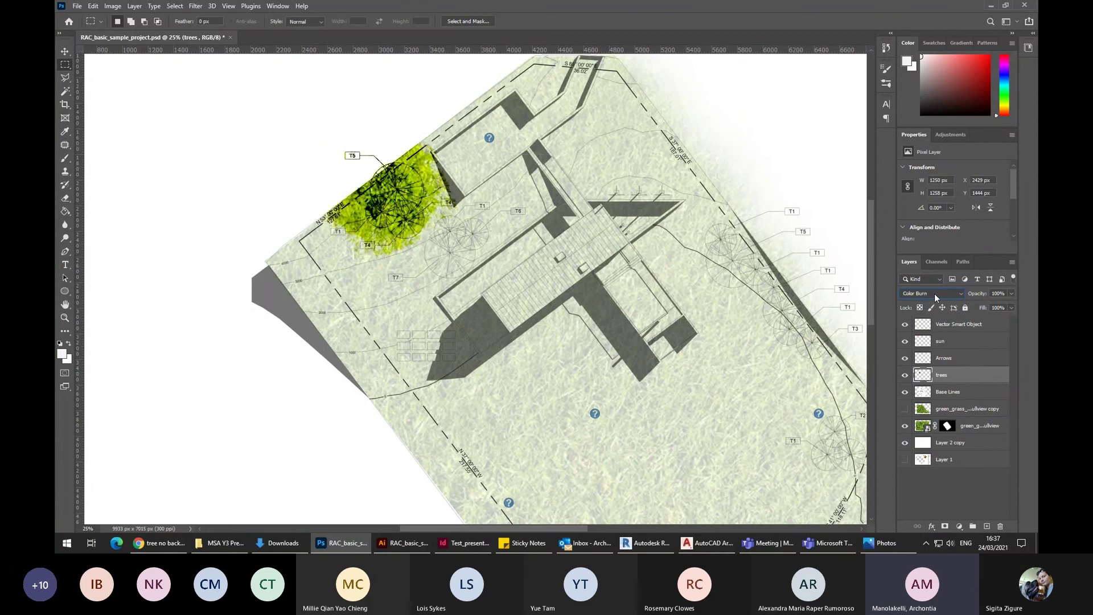
scroll(934, 293, up, 3)
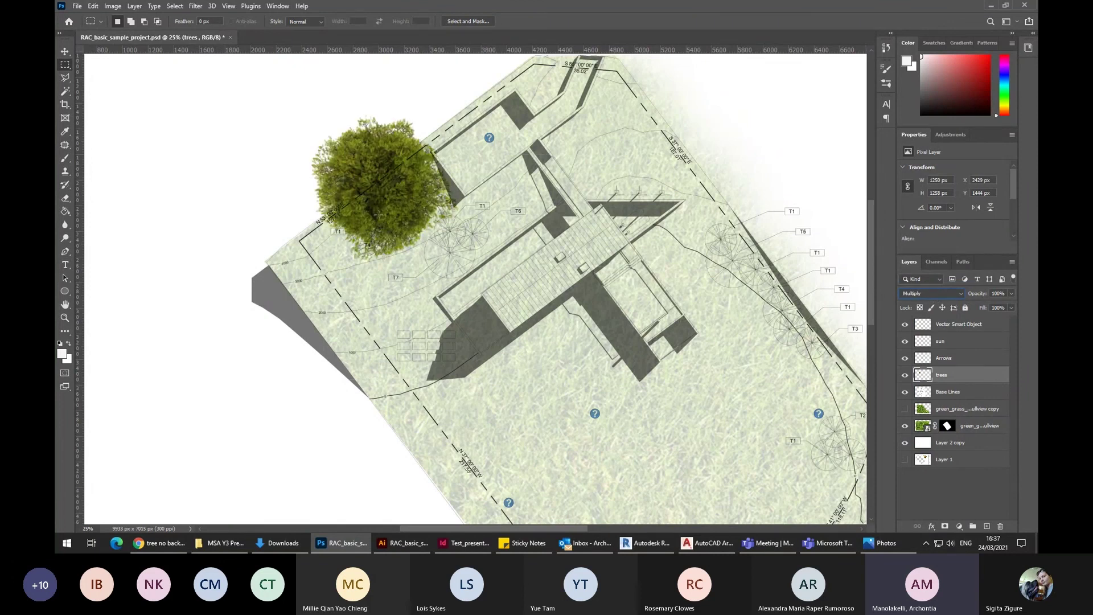
Move the tree over the building's edge and try blend modes such as Darker Color, Screen, Soft Light and Luminosity on it.
drag(370, 208, 434, 265)
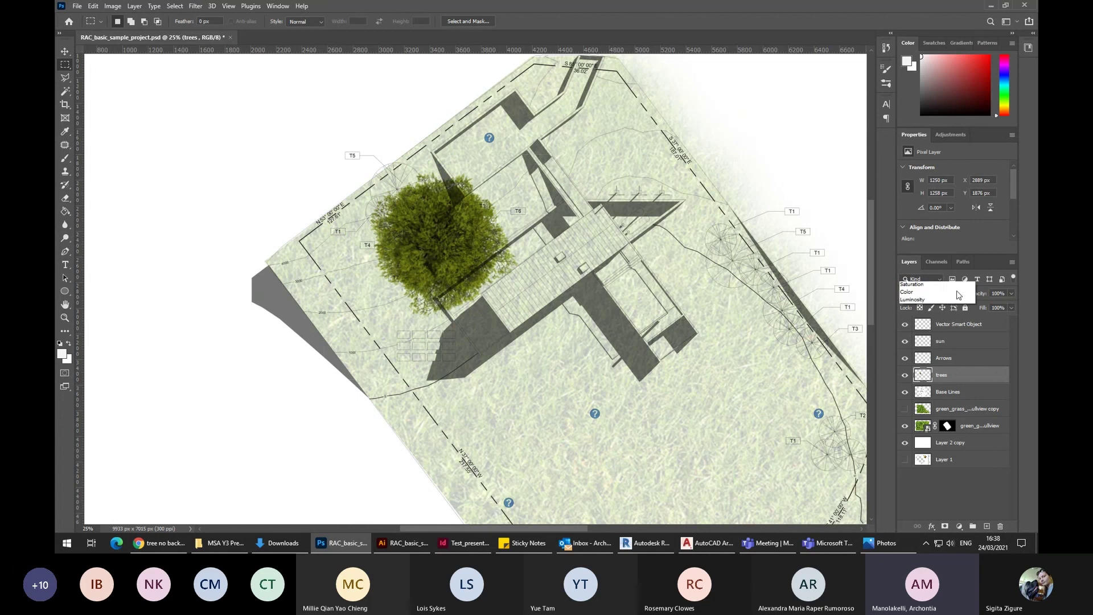
click(939, 292)
click(925, 321)
key(Down)
key(Down)
key(Down)
key(Down)
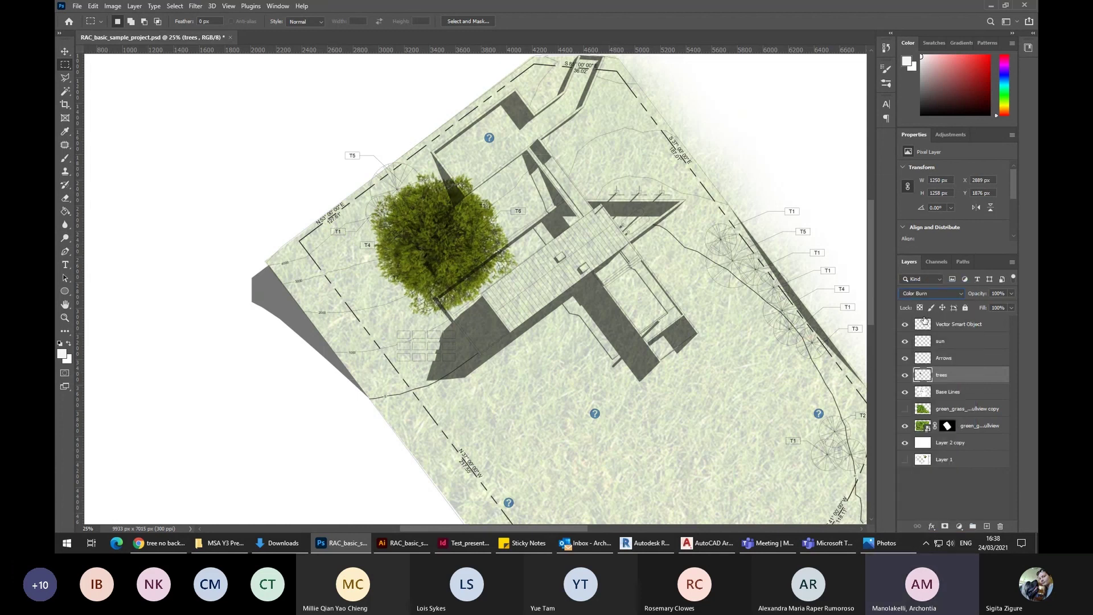
key(Up)
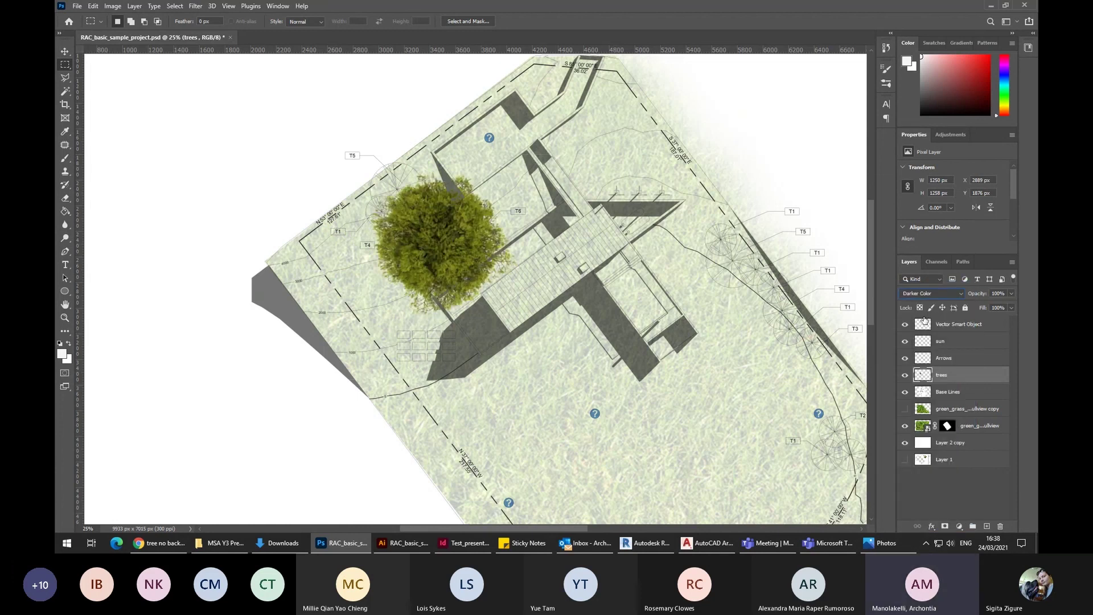
key(Down)
key(Down)
key(Down)
key(Down)
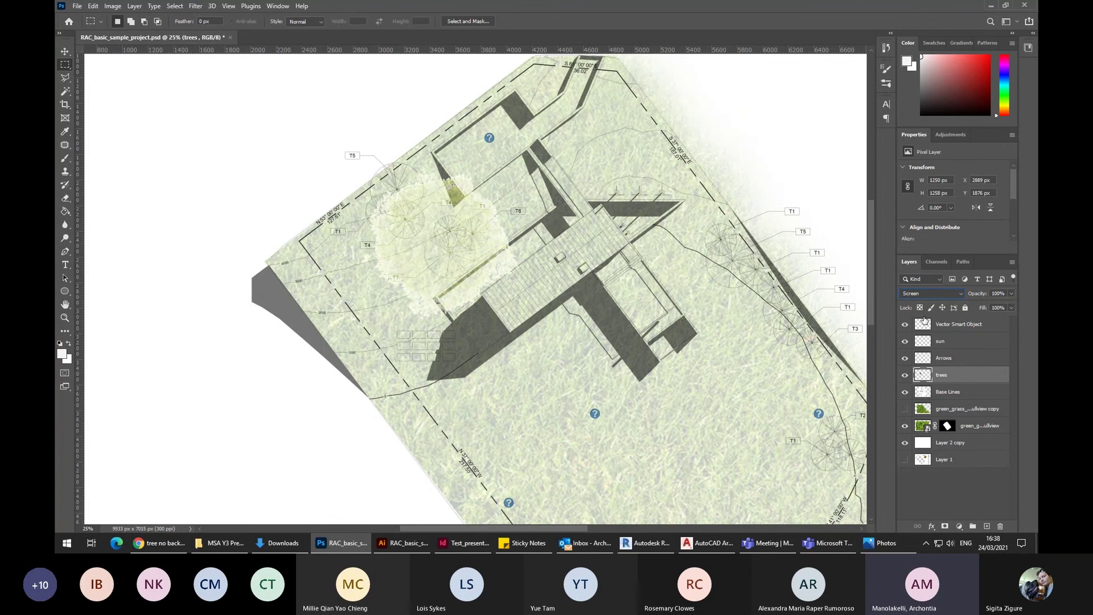
key(Down)
key(Down)
key(Down)
key(Down)
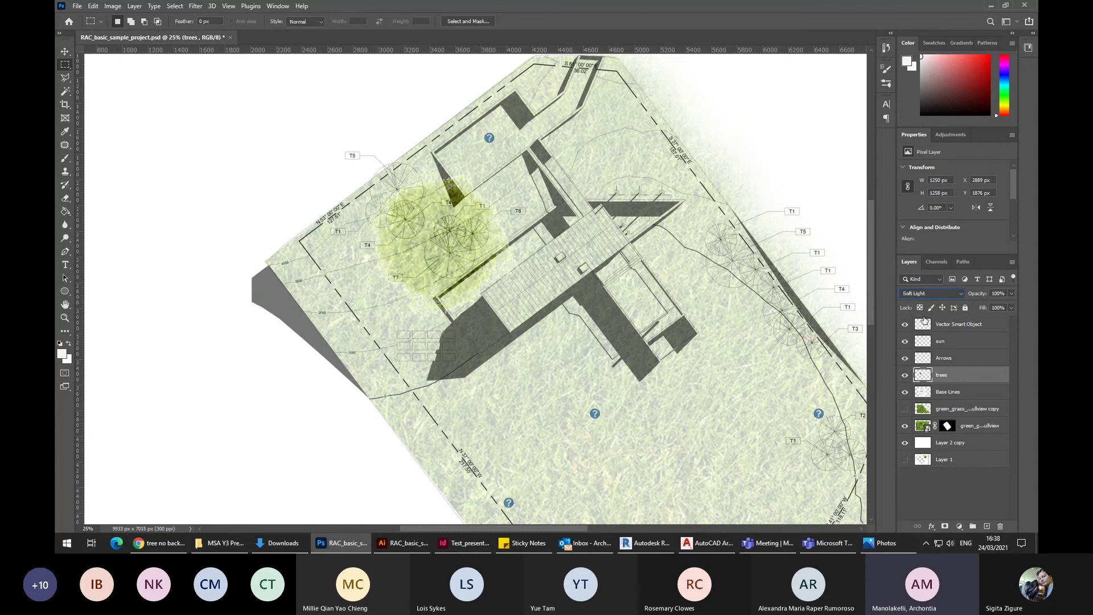
key(Down)
key(Down)
key(Down)
key(Down)
key(Down)
key(Down)
key(Down)
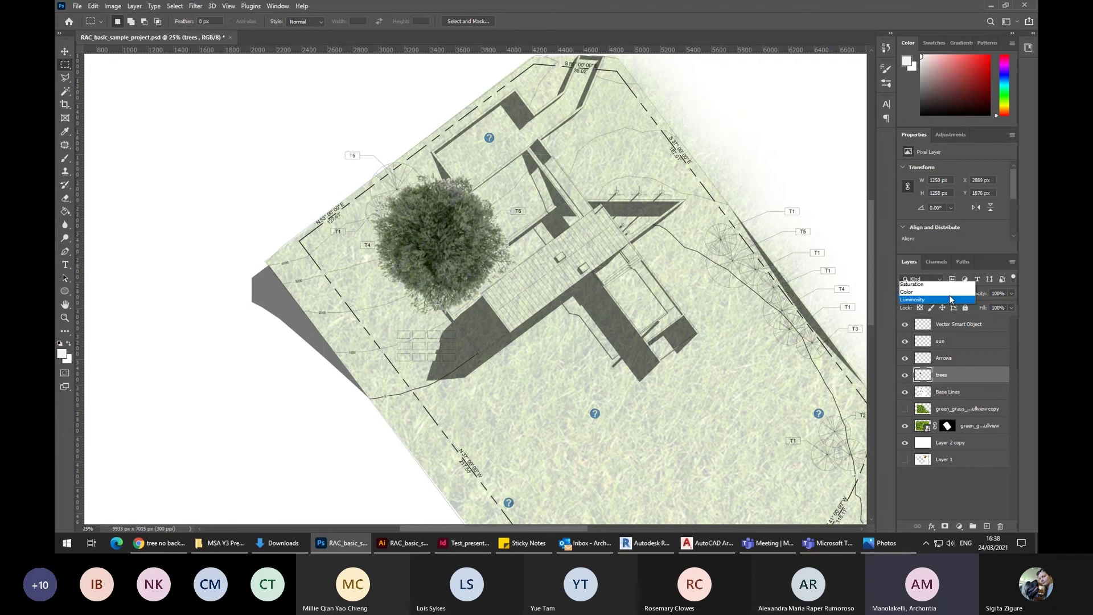
Set the trees layer's blend mode to Normal and its opacity to 68%.
click(948, 295)
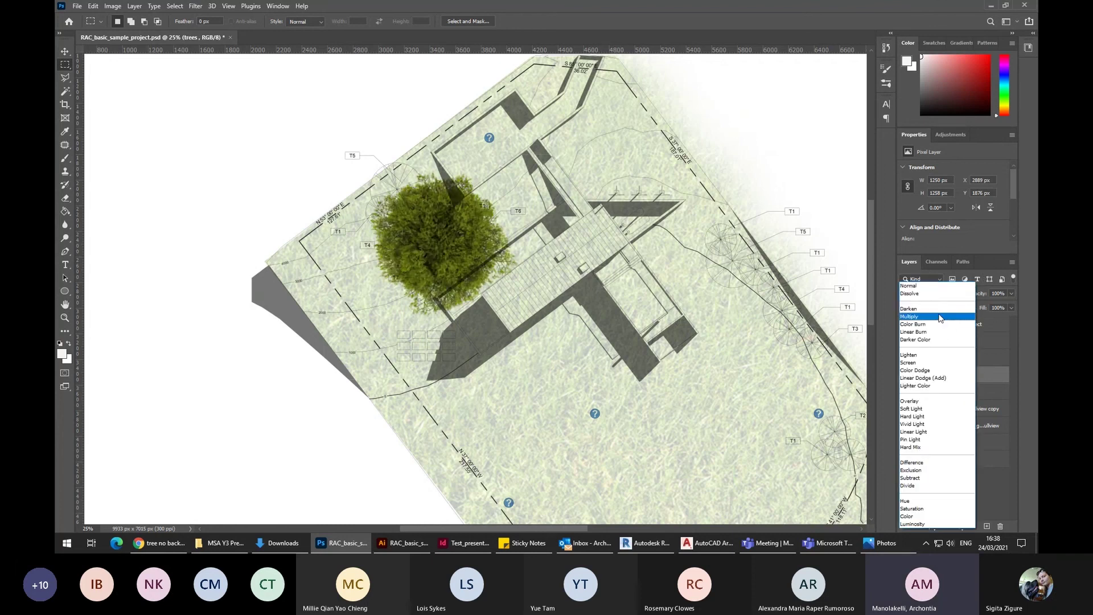
click(909, 285)
click(1011, 293)
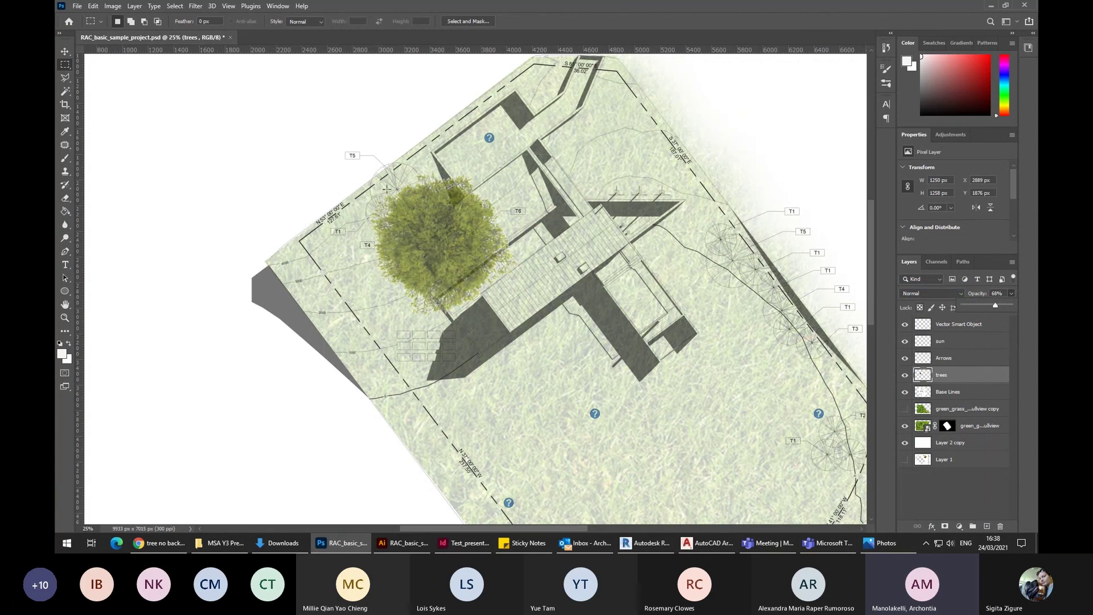
click(979, 379)
Scale the tree down to about 748 by 753 px and place it over the tree symbol near the T5 label.
key(ctrl+t)
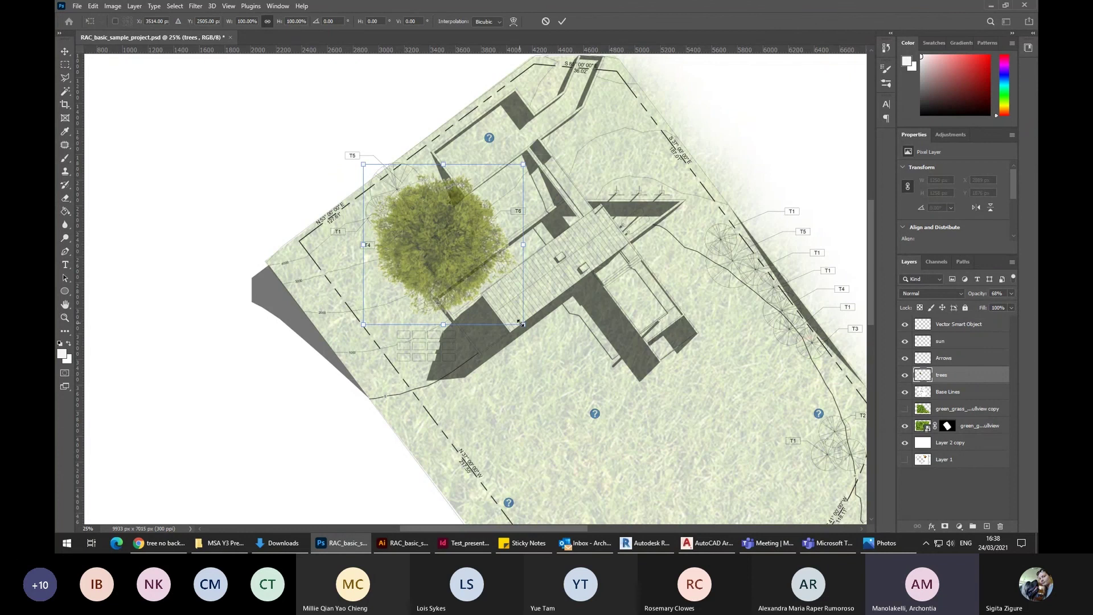
drag(520, 323, 458, 261)
drag(430, 233, 416, 209)
key(Return)
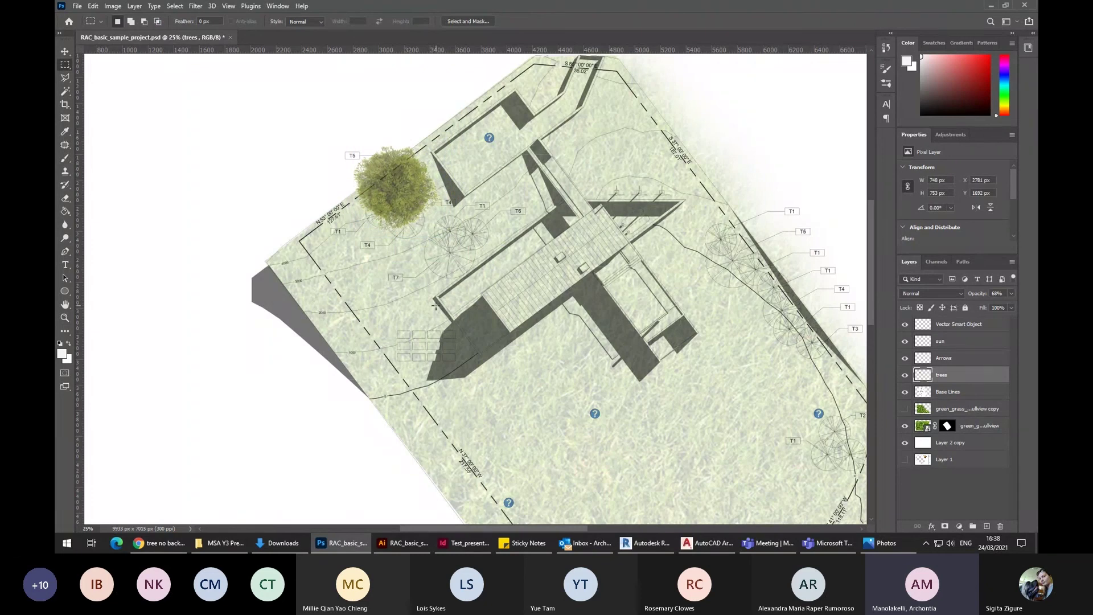
Try resizing the tree with Free Transform, glance at the floor plan sheet in Illustrator, and return to Photoshop.
key(ctrl+t)
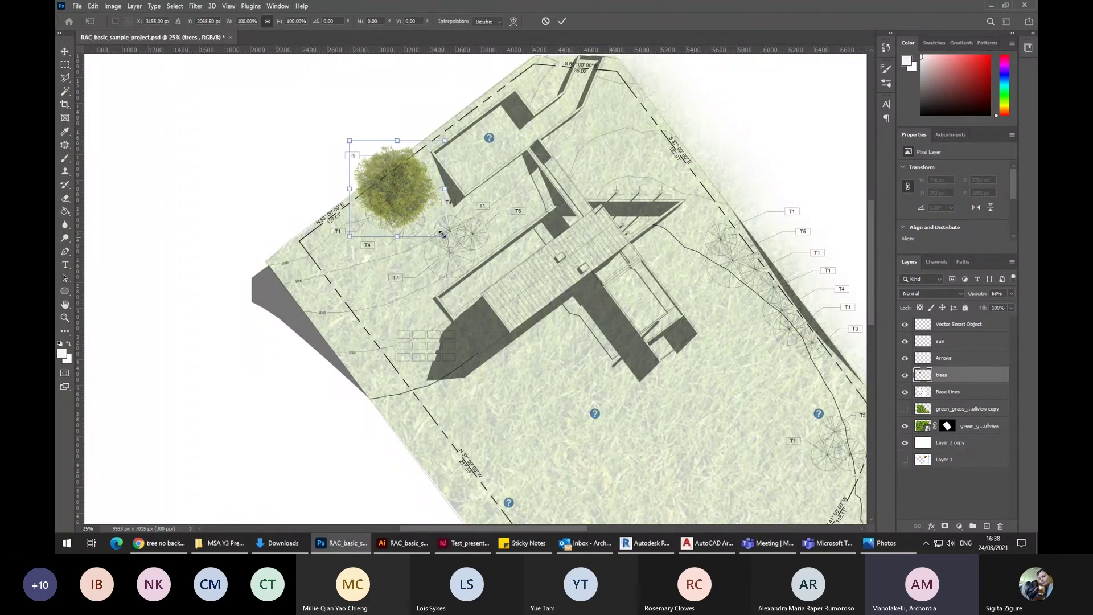
drag(442, 233, 440, 229)
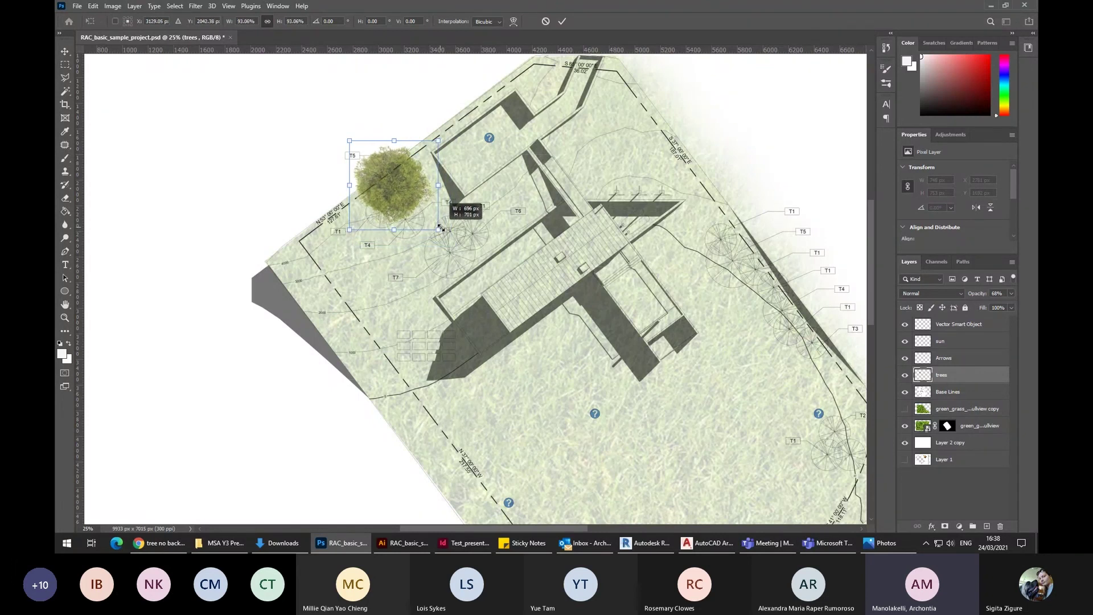
mouse_move(440, 229)
mouse_down()
mouse_move(431, 215)
mouse_move(501, 268)
mouse_move(454, 247)
mouse_move(445, 230)
mouse_move(591, 241)
mouse_move(429, 256)
mouse_move(471, 253)
mouse_move(461, 264)
mouse_move(445, 236)
mouse_up()
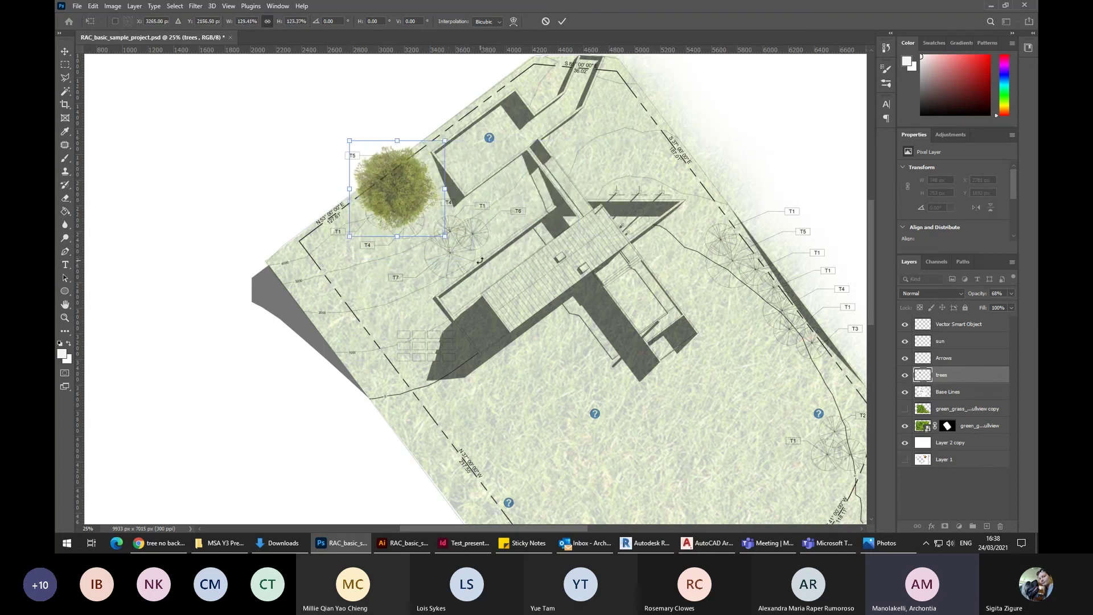
click(404, 542)
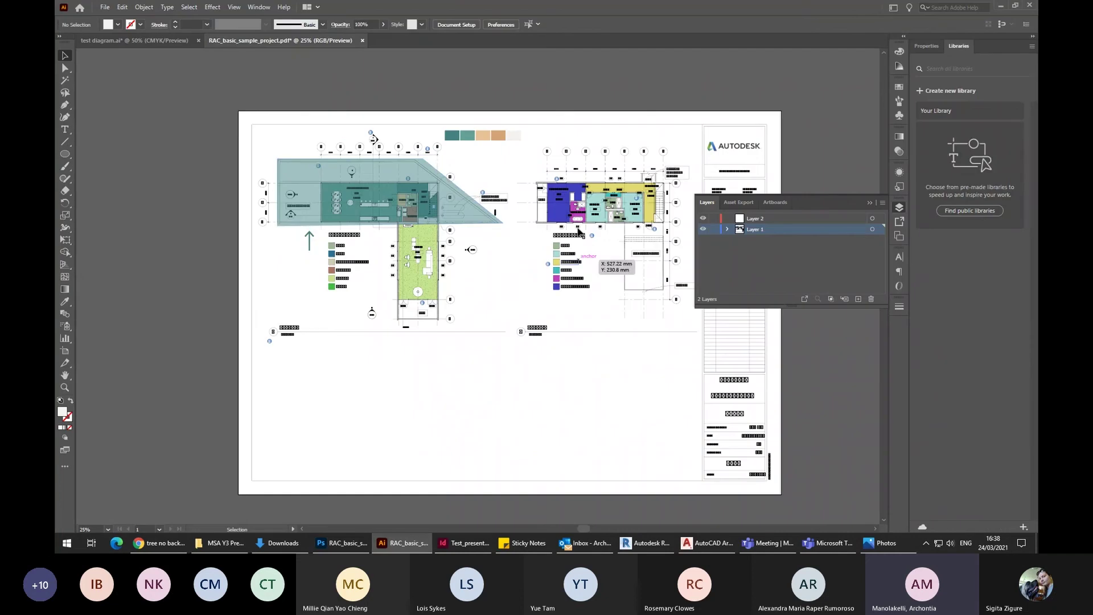
click(341, 550)
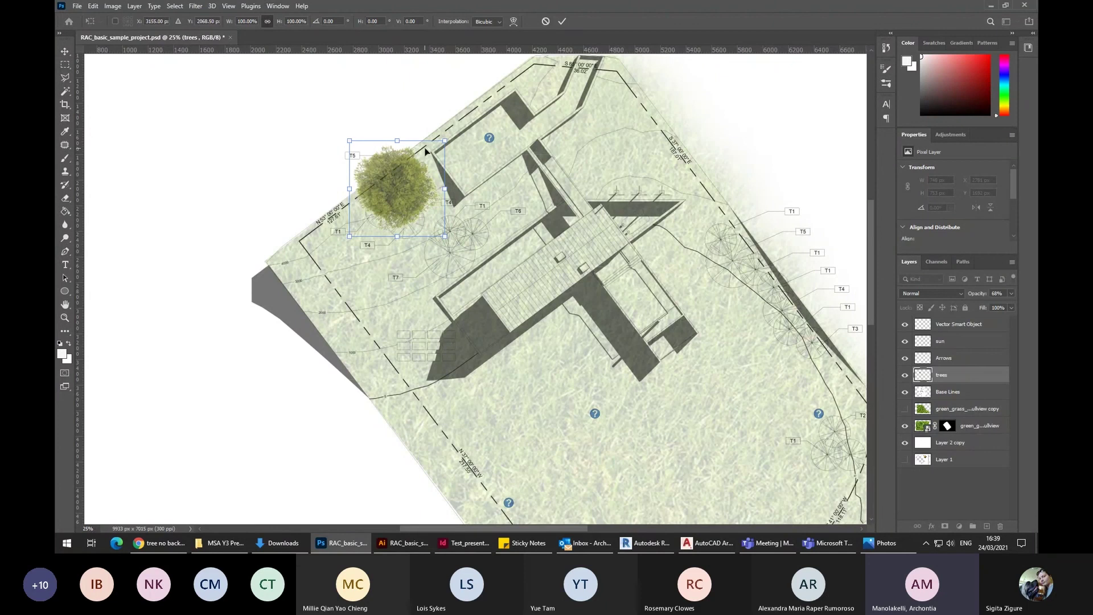
Nudge the tree slightly to fit the tree symbol near the T5 label and apply the transform.
mouse_move(402, 192)
mouse_down()
mouse_move(418, 189)
mouse_move(435, 159)
mouse_move(411, 192)
mouse_up()
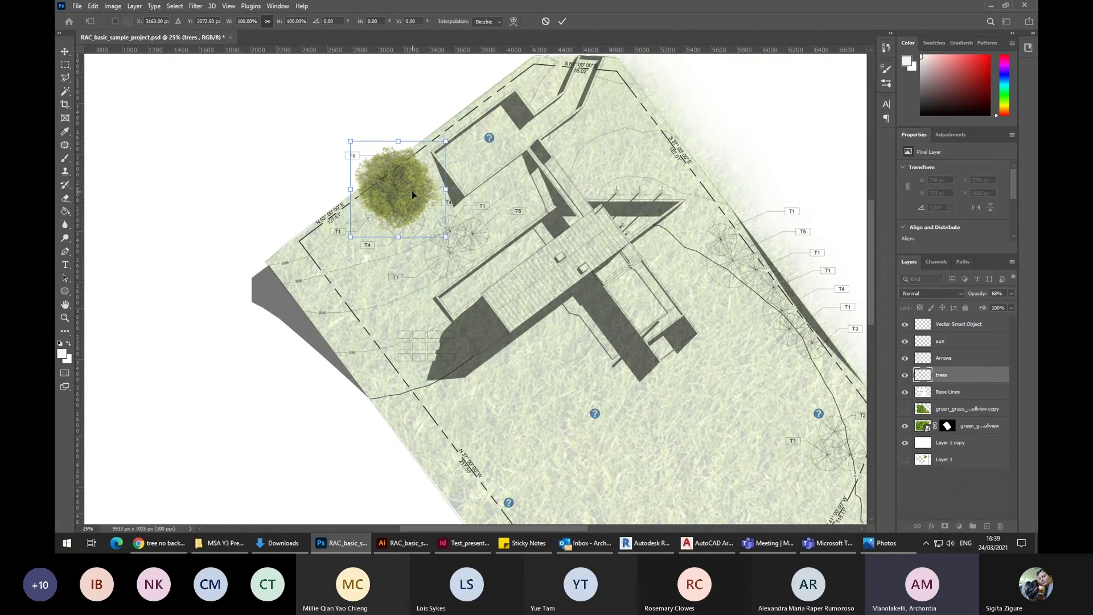
key(Return)
key(m)
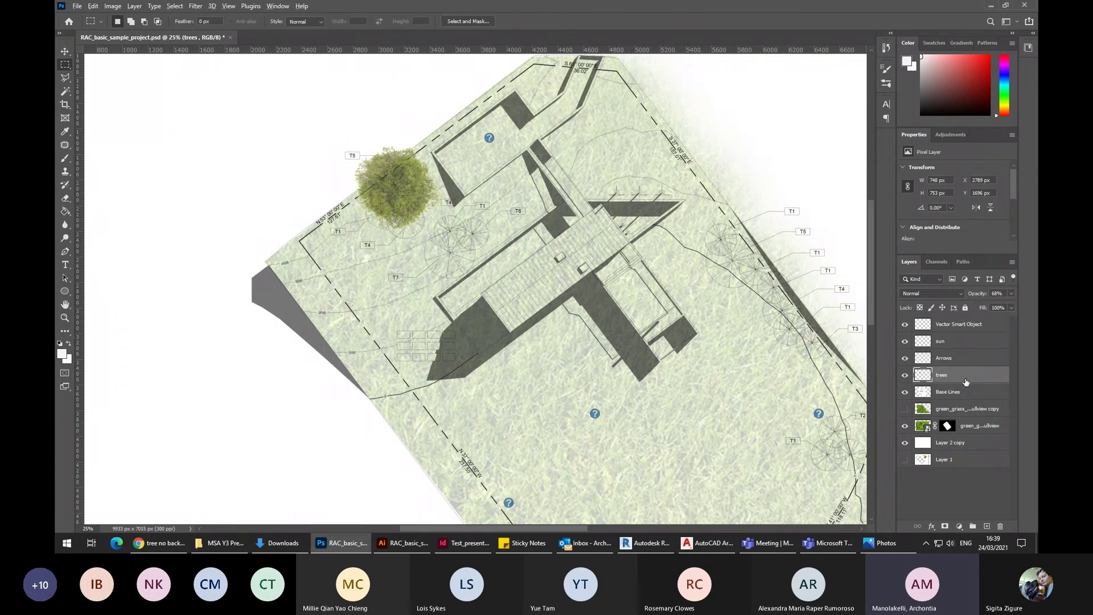
Duplicate the trees layer in place, and put another copy of the tree southeast of the original, overlapping the building's edge.
drag(966, 381, 993, 380)
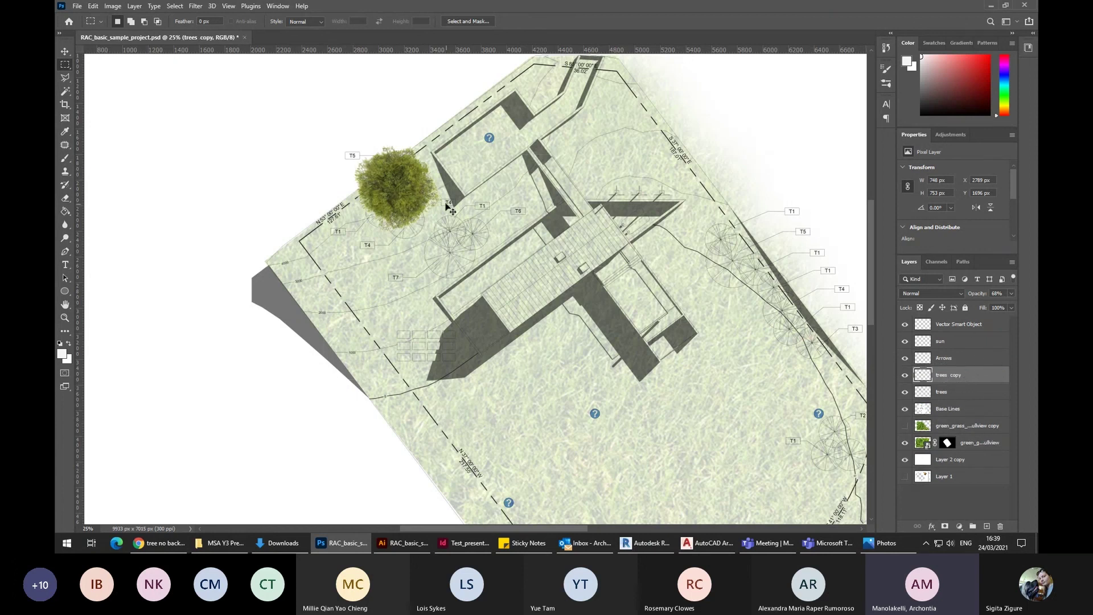
key(Delete)
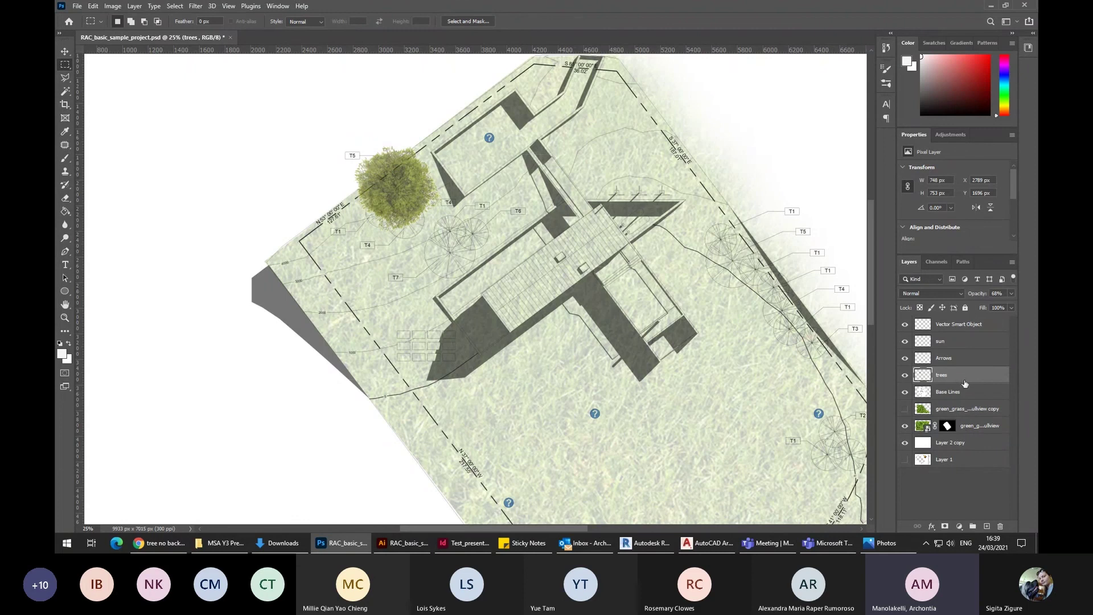
drag(959, 381, 957, 370)
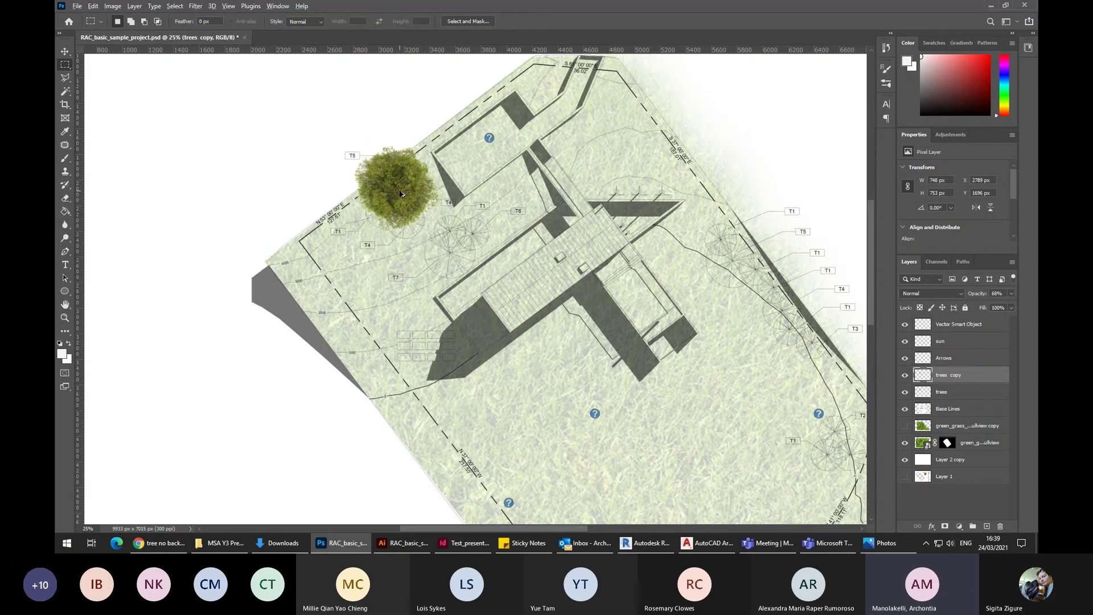
drag(401, 193, 476, 268)
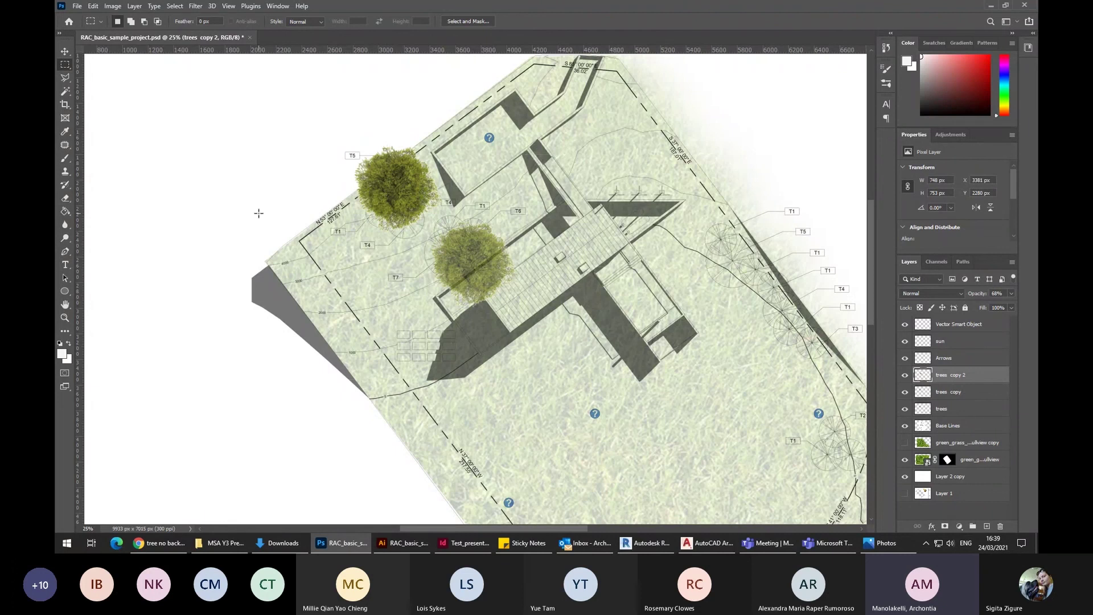
Scale the trees copy 2 tree down to about 509 by 512 px and place it over the tree symbol near the T7 label.
key(ctrl+plus)
key(ctrl+plus)
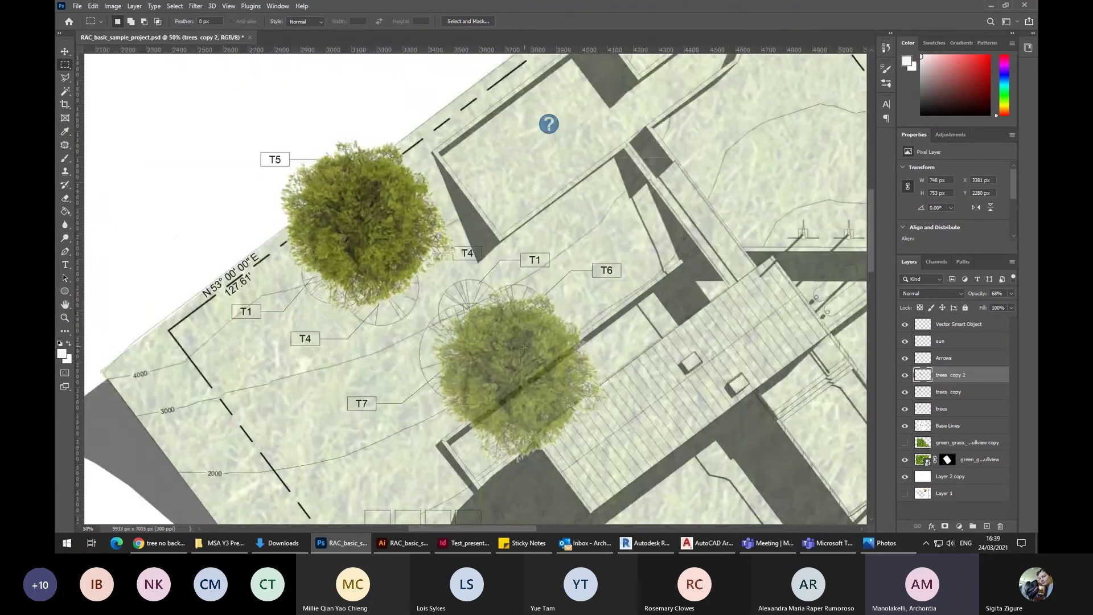
key(ctrl+t)
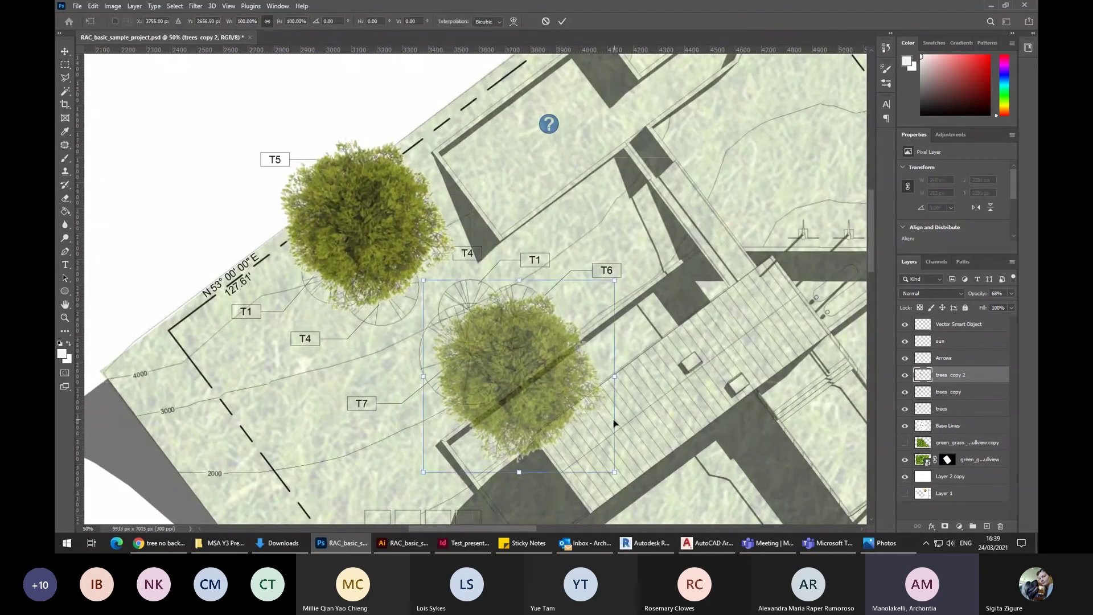
drag(613, 471, 553, 411)
drag(480, 321, 457, 353)
key(Return)
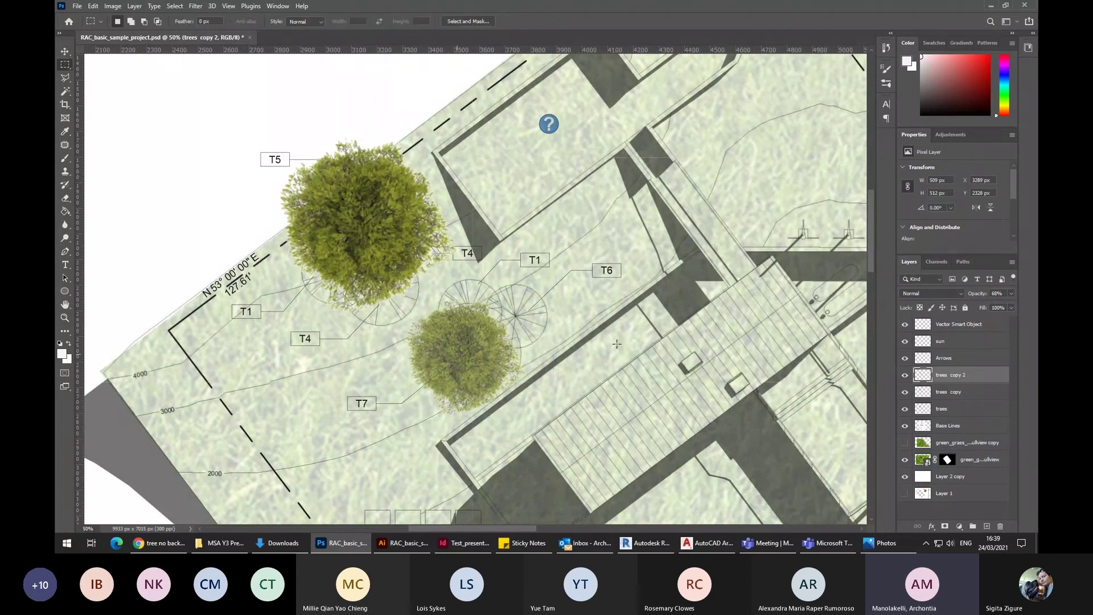
Scale the trees copy tree down to about 473 by 476 px and place it over the symbol near the T1 label, southwest of the T5 tree.
click(947, 392)
drag(328, 167, 296, 210)
key(ctrl+t)
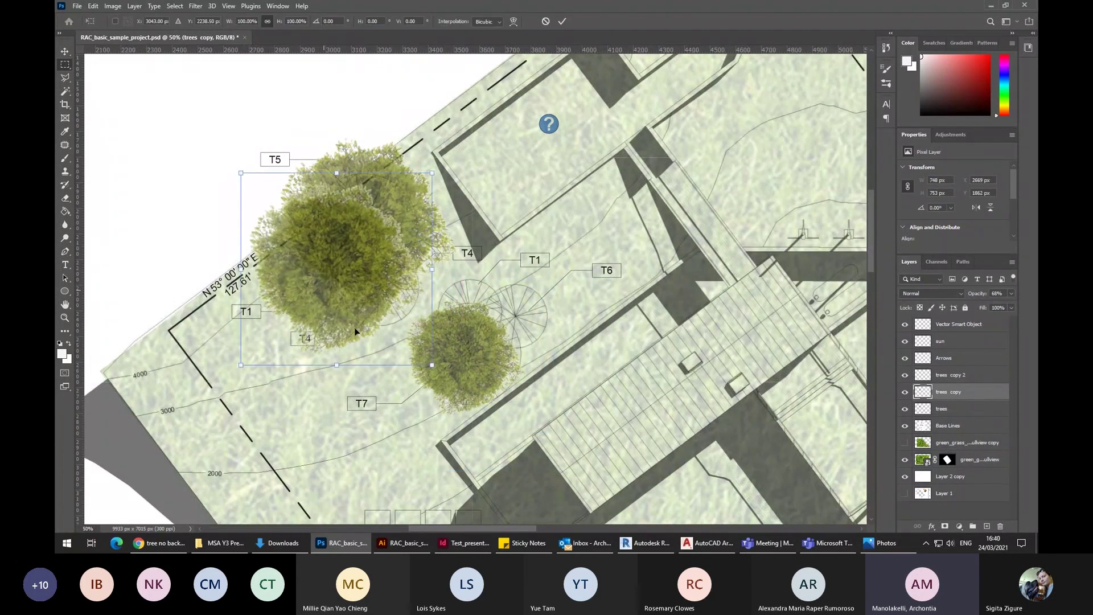
drag(441, 365, 371, 294)
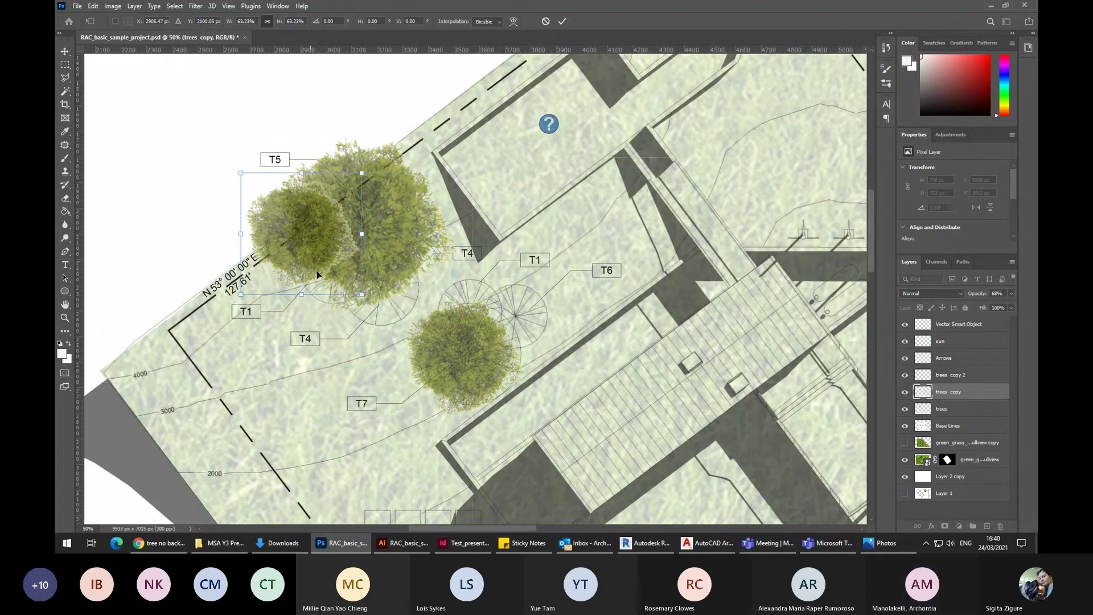
drag(301, 249, 329, 292)
key(Return)
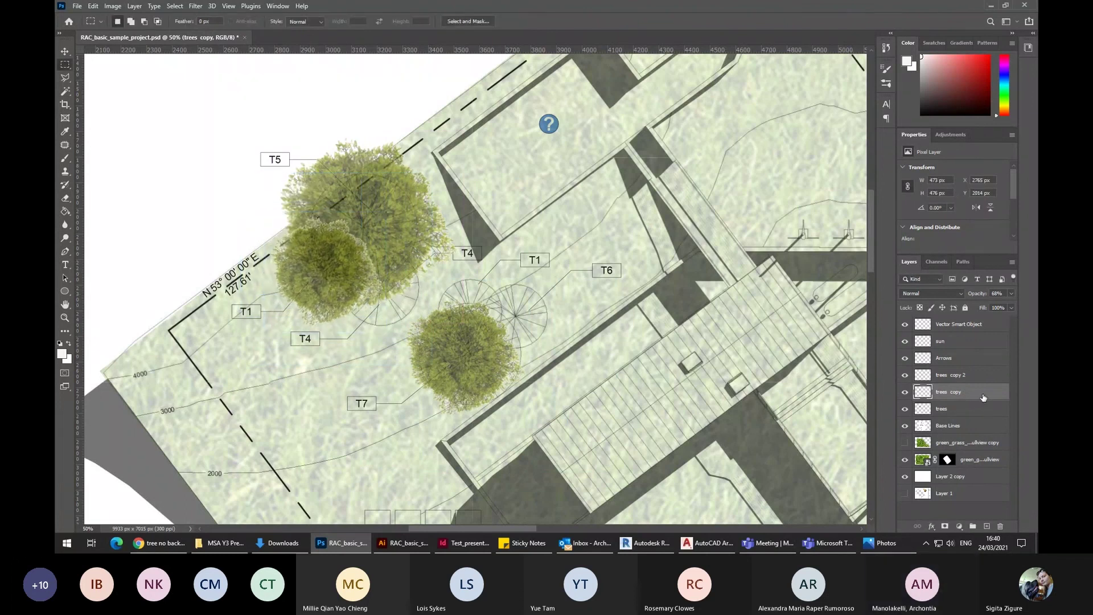
Move the trees copy layer beneath the trees layer so the larger tree overlaps the smaller one.
drag(983, 393, 977, 413)
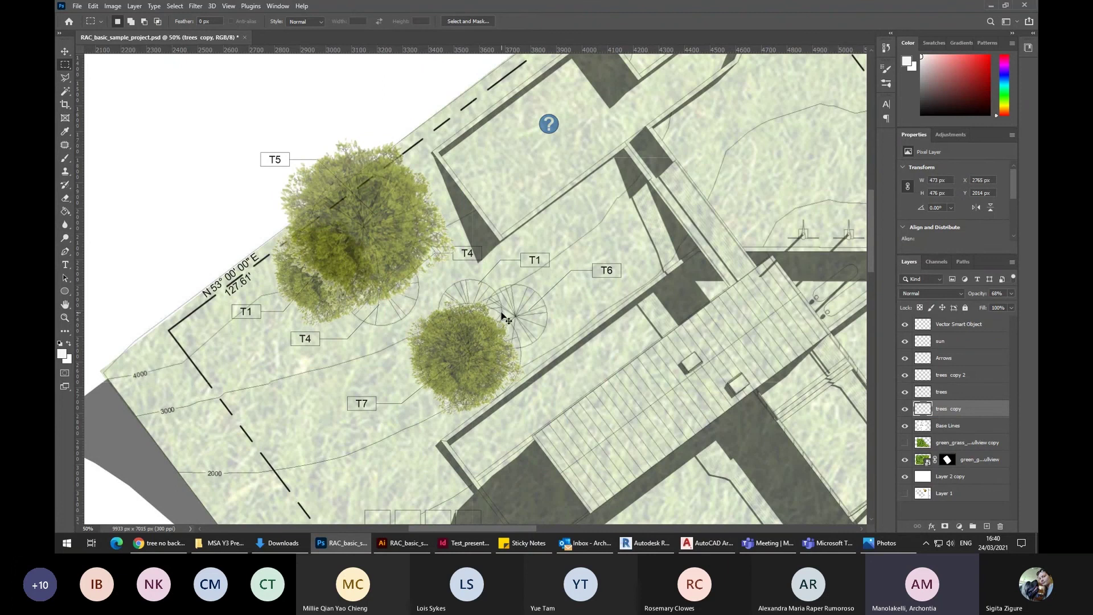
key(ctrl+minus)
key(ctrl+minus)
key(ctrl+minus)
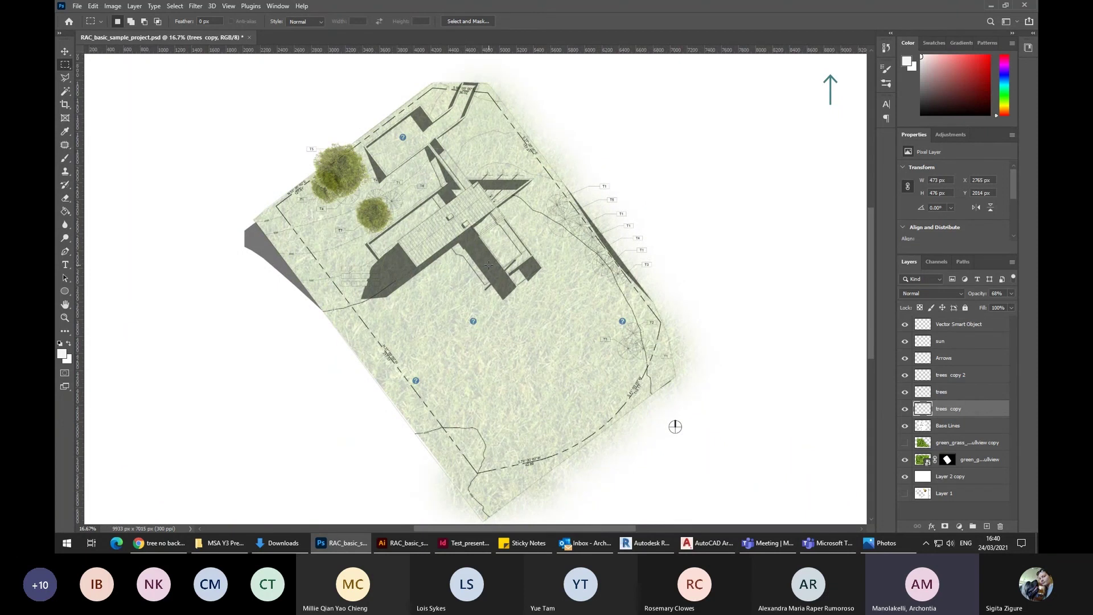
scroll(544, 178, up, 3)
scroll(543, 178, right, 5)
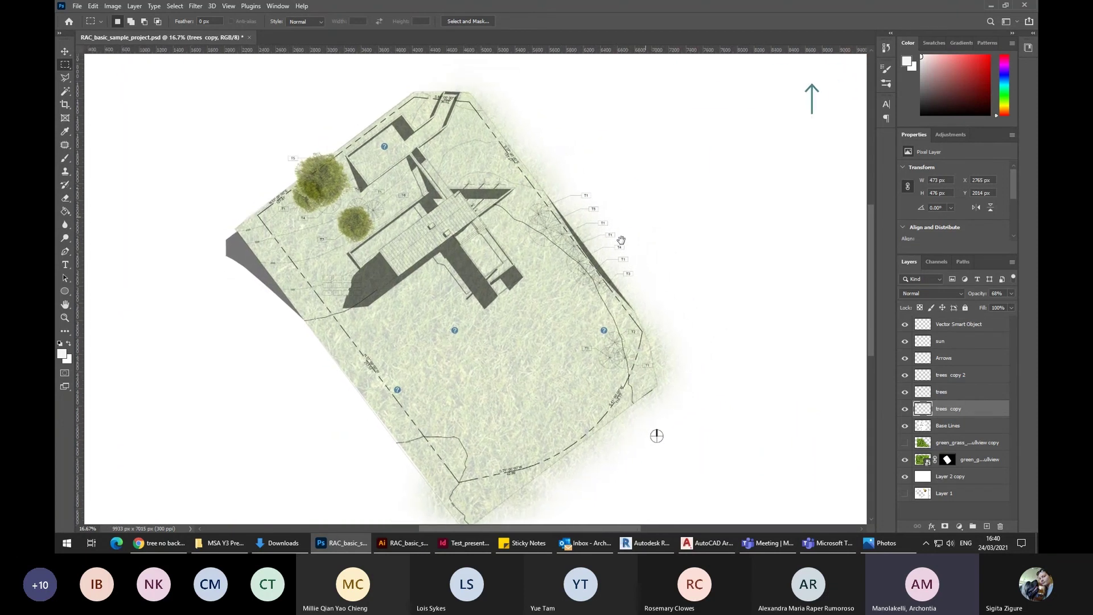
drag(527, 306, 622, 255)
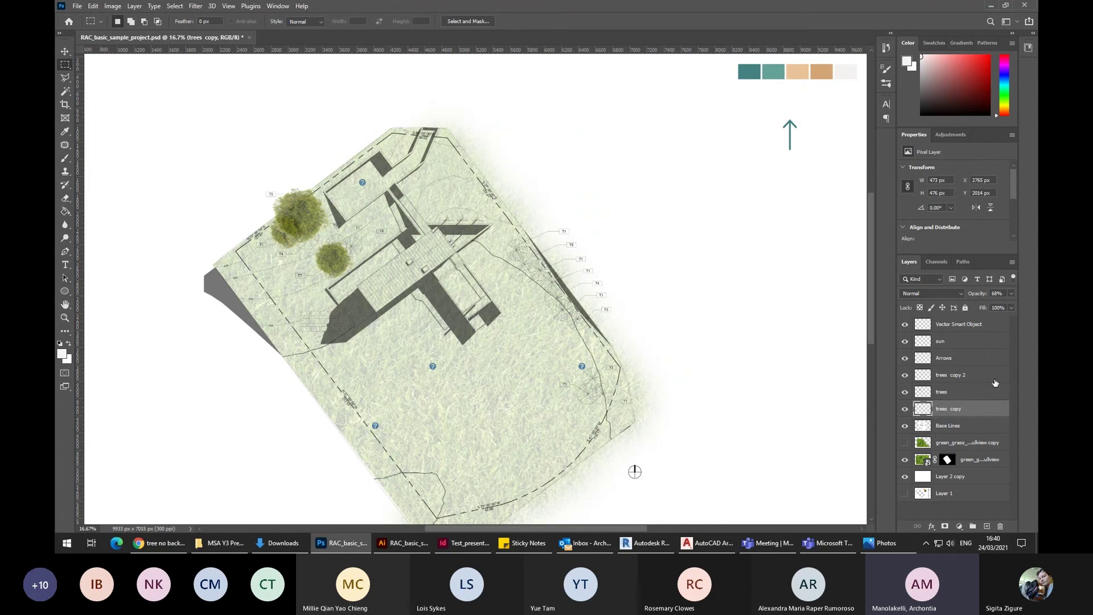
Outline the building with the Polygonal Lasso, remove that area from the visible grass layer's mask, and clear the selection.
key(ctrl+plus)
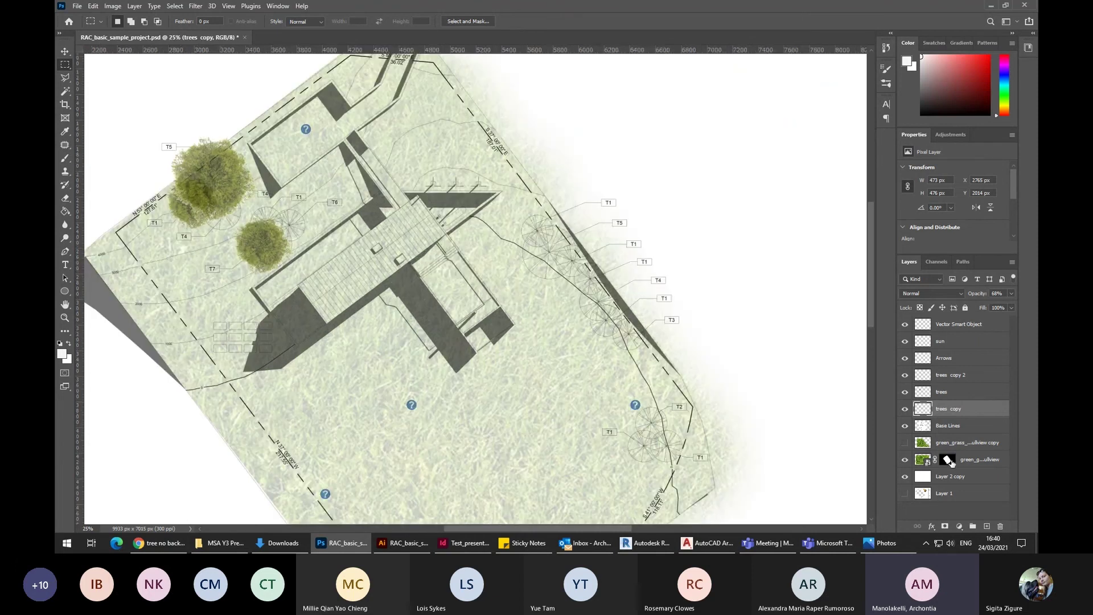
click(948, 460)
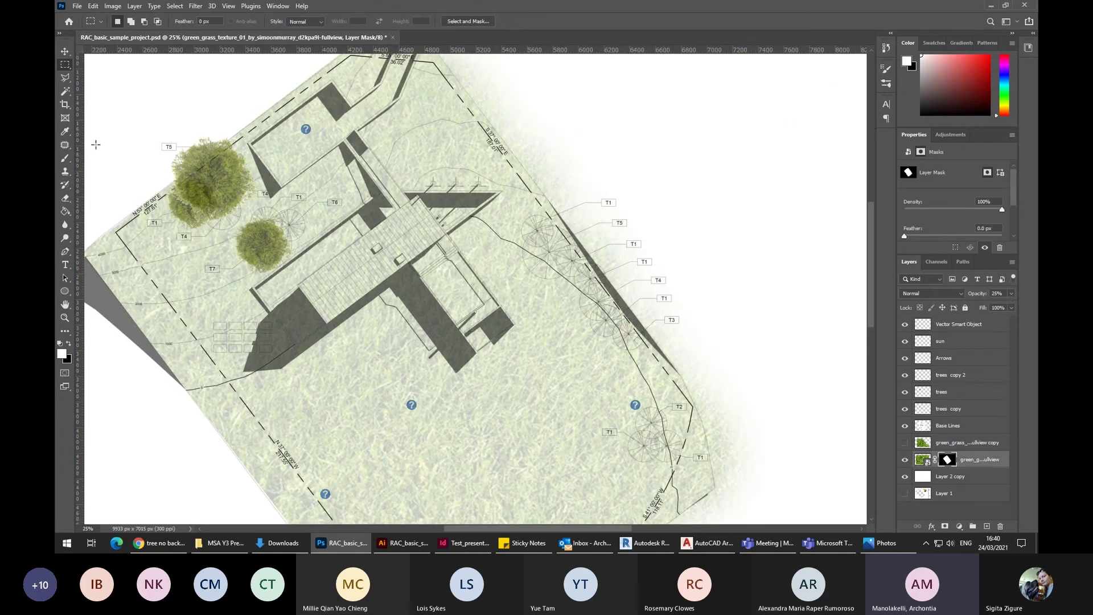
click(65, 77)
scroll(495, 251, up, 3)
scroll(495, 250, left, 1)
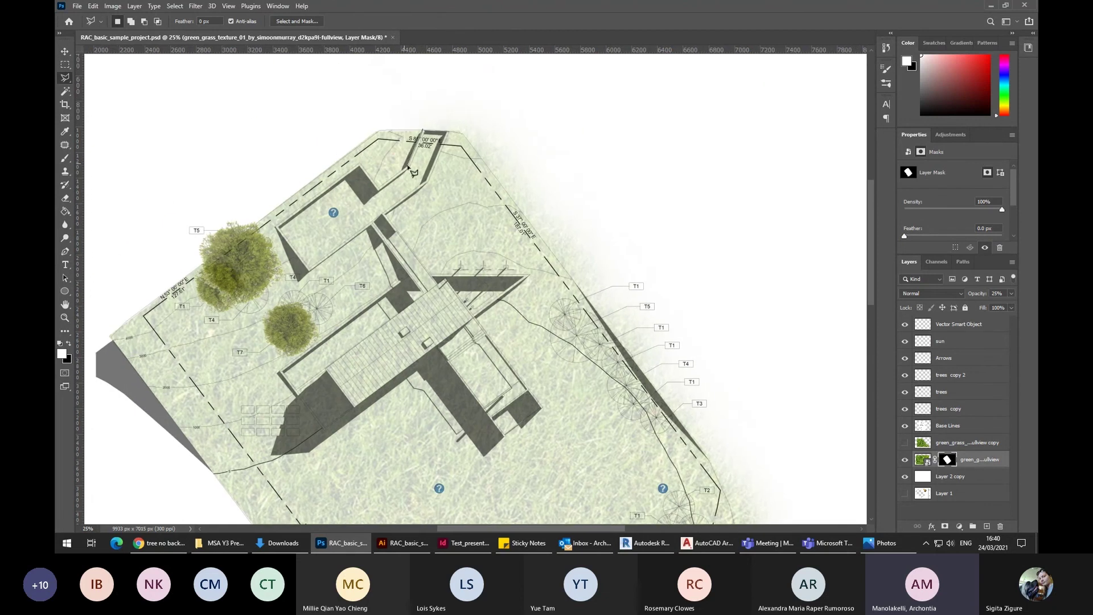
mouse_move(407, 166)
mouse_down()
mouse_move(380, 189)
mouse_move(359, 165)
mouse_move(280, 223)
mouse_move(276, 238)
mouse_move(310, 275)
mouse_move(376, 228)
mouse_move(428, 301)
mouse_move(399, 279)
mouse_move(276, 370)
mouse_move(336, 445)
mouse_move(415, 395)
mouse_move(436, 359)
mouse_move(424, 370)
mouse_move(492, 464)
mouse_move(482, 451)
mouse_move(532, 432)
mouse_move(542, 403)
mouse_move(477, 319)
mouse_move(523, 283)
mouse_move(434, 280)
mouse_move(389, 216)
mouse_move(430, 183)
mouse_move(449, 132)
mouse_move(424, 131)
mouse_up()
key(Delete)
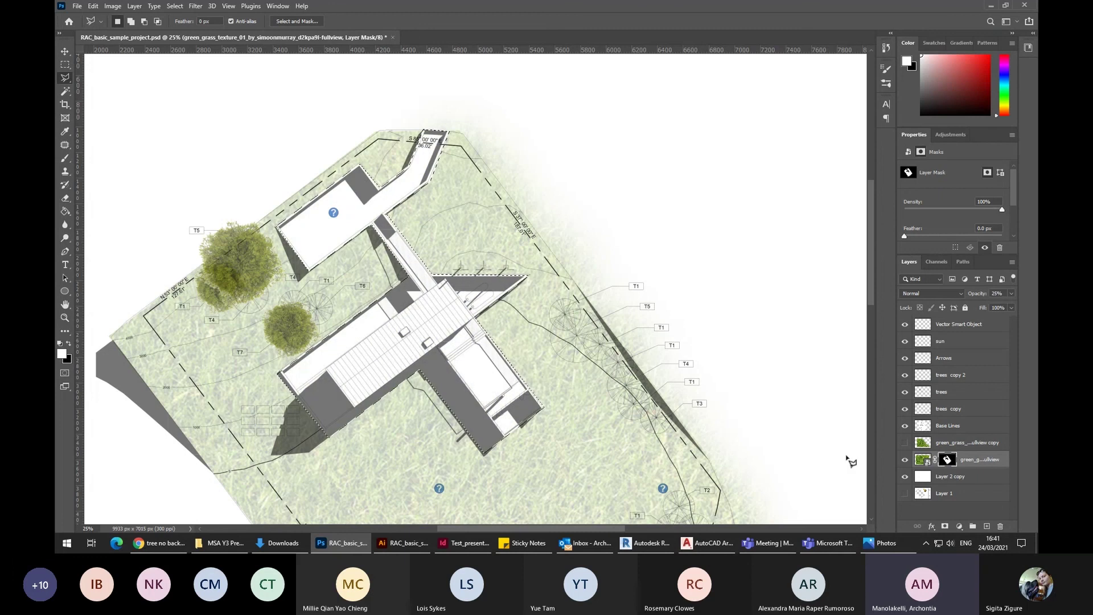
click(65, 65)
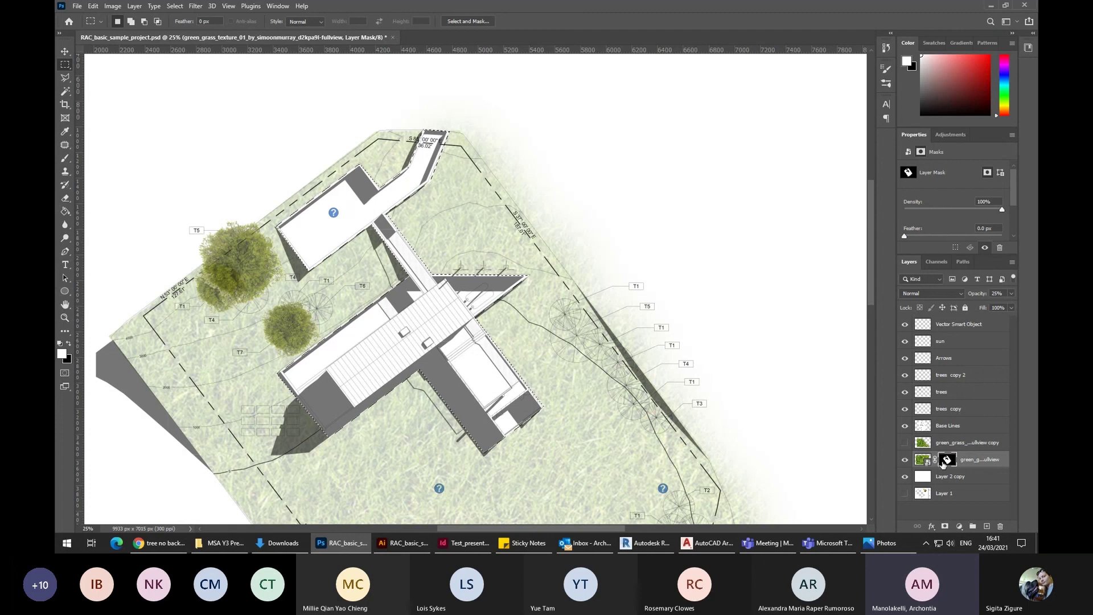
click(651, 316)
key(ctrl+minus)
key(ctrl+minus)
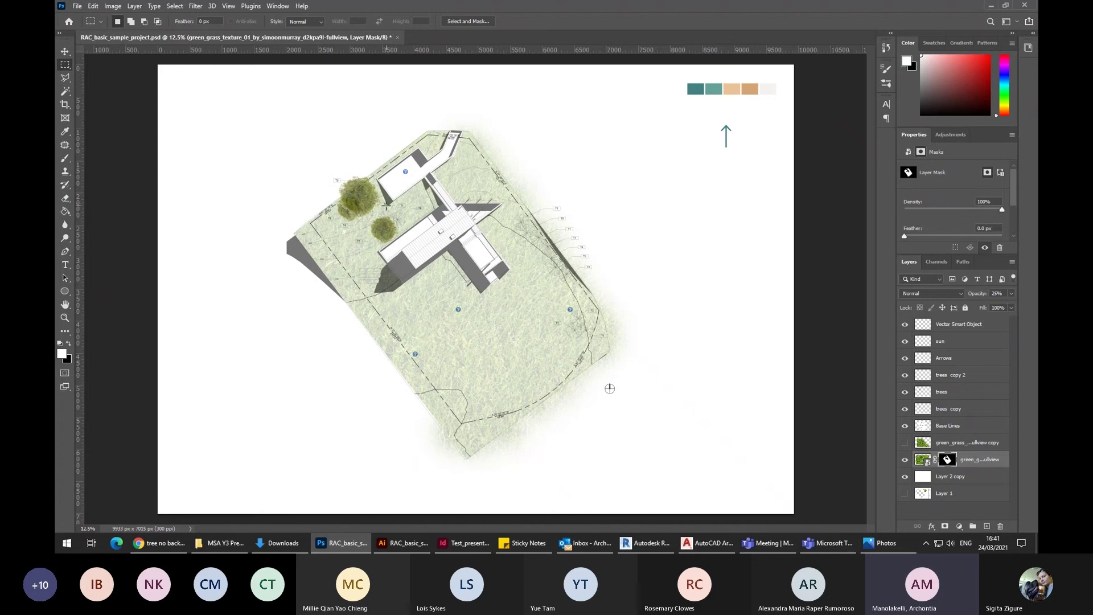
Choose the KYLE Bonus Chunky Charcoal brush and paint a looping grass stroke on the mask in the blank area east of the site.
click(65, 158)
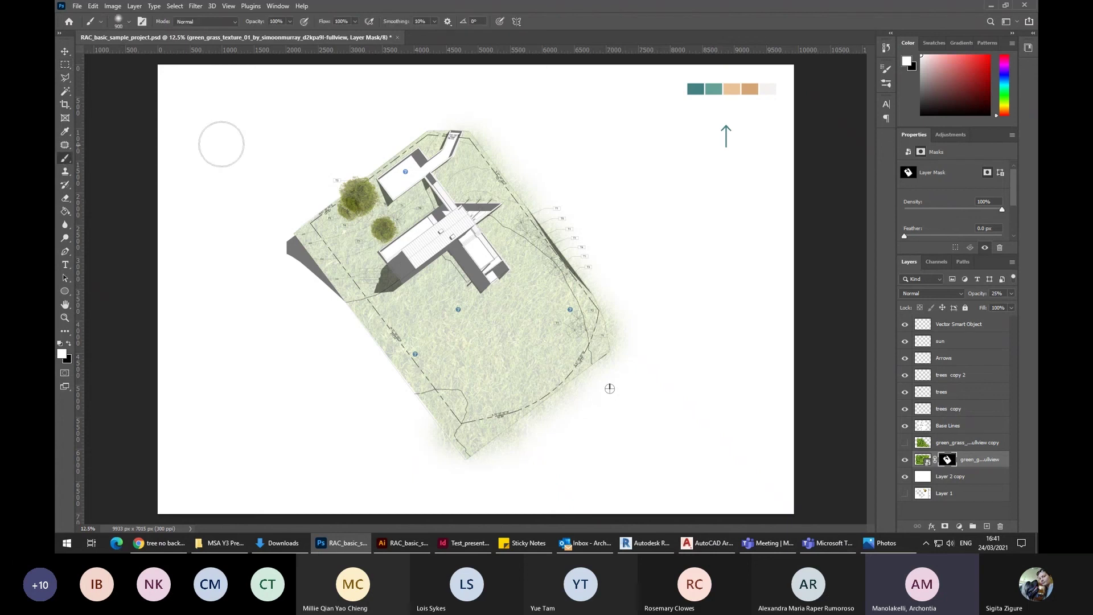
right_click(251, 142)
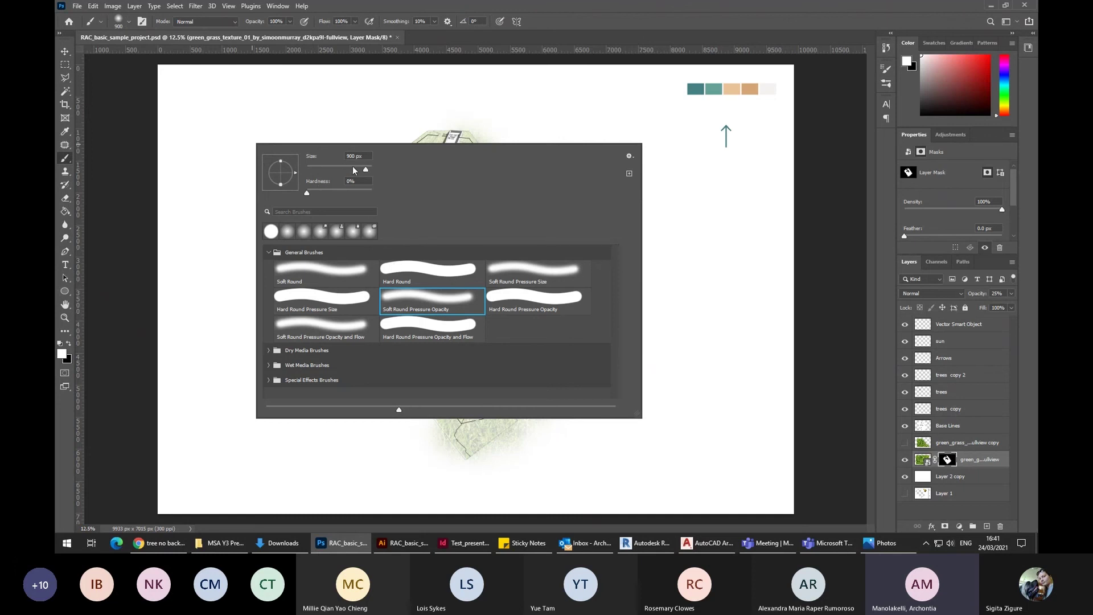
click(268, 352)
scroll(376, 334, down, 2)
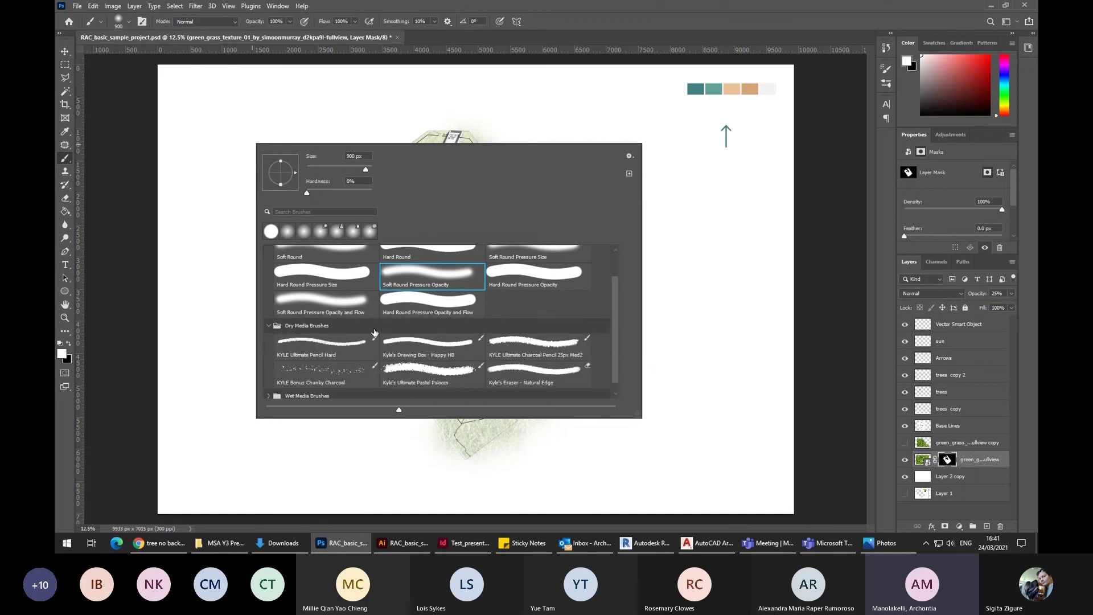
click(268, 377)
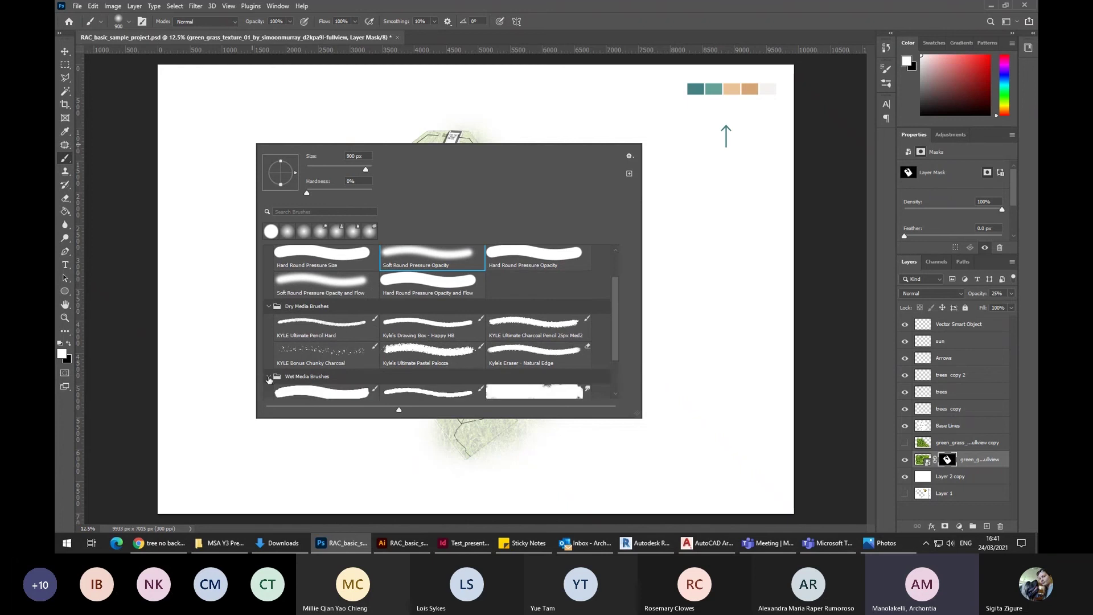
scroll(381, 370, down, 2)
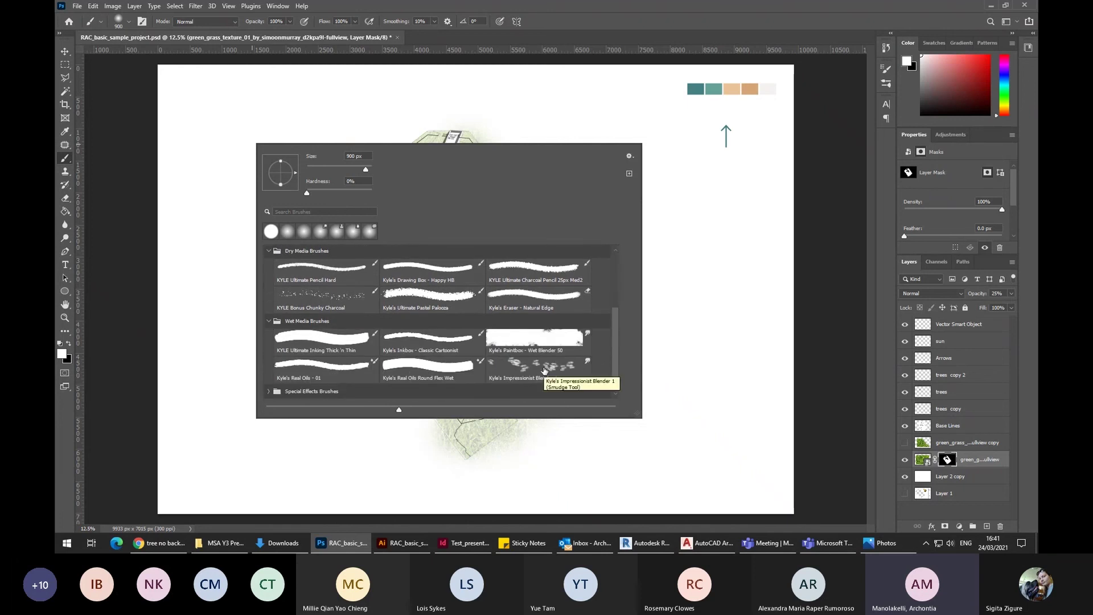
scroll(544, 370, up, 3)
scroll(542, 369, up, 3)
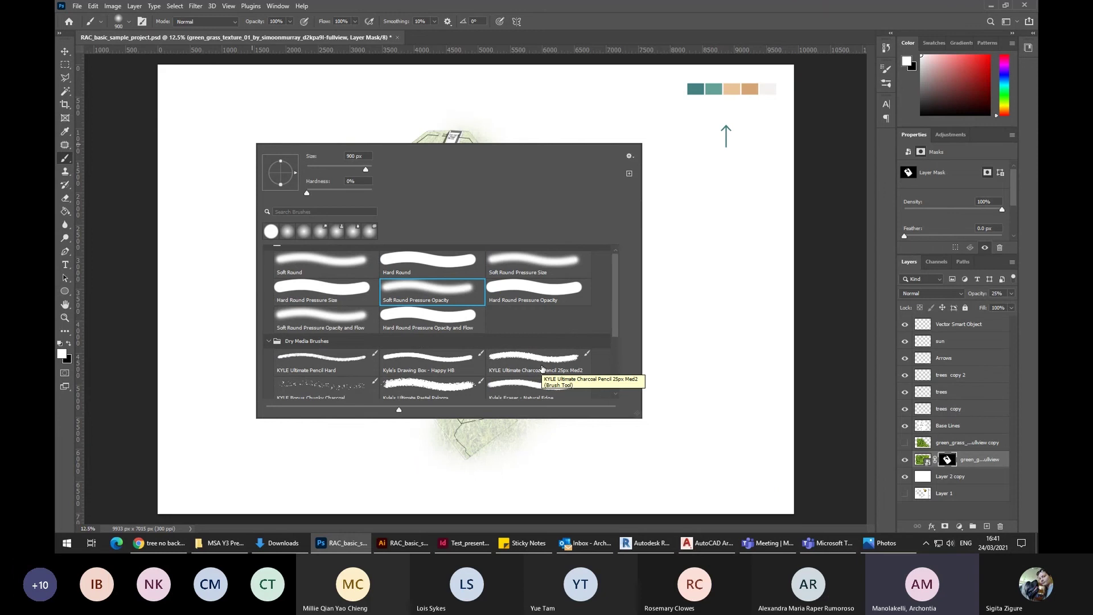
scroll(542, 369, down, 1)
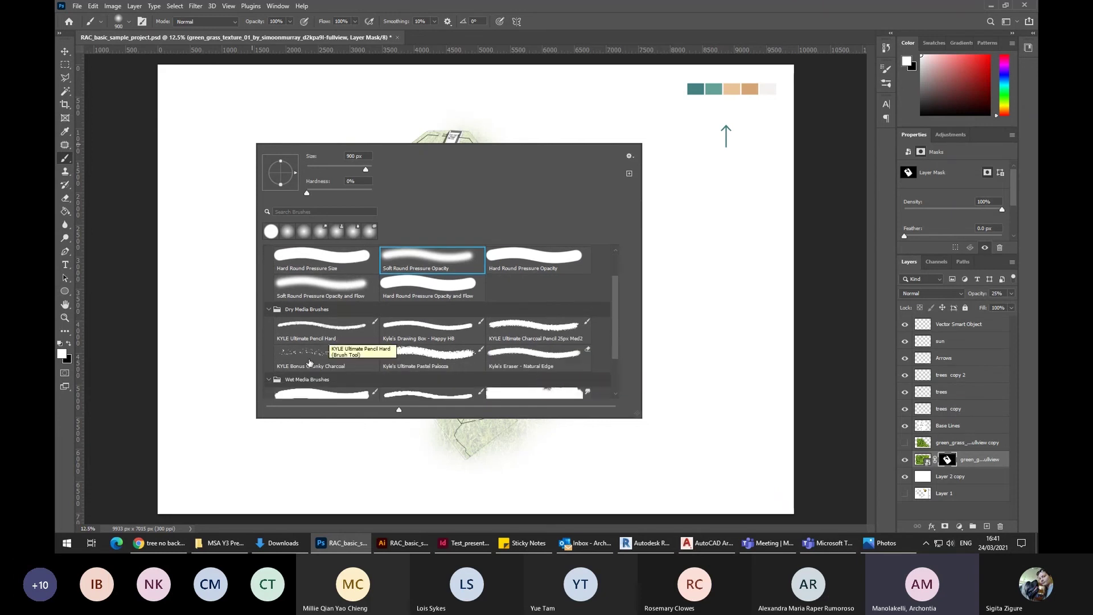
click(328, 354)
click(754, 202)
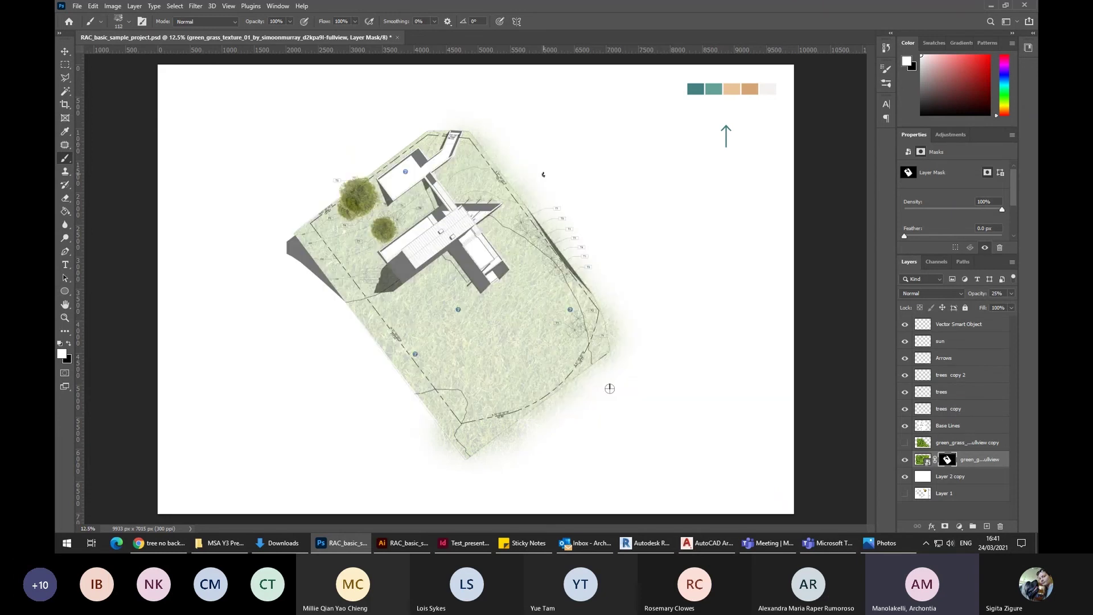
mouse_move(543, 173)
mouse_down()
mouse_move(572, 175)
mouse_move(695, 244)
mouse_move(617, 234)
mouse_move(651, 264)
mouse_up()
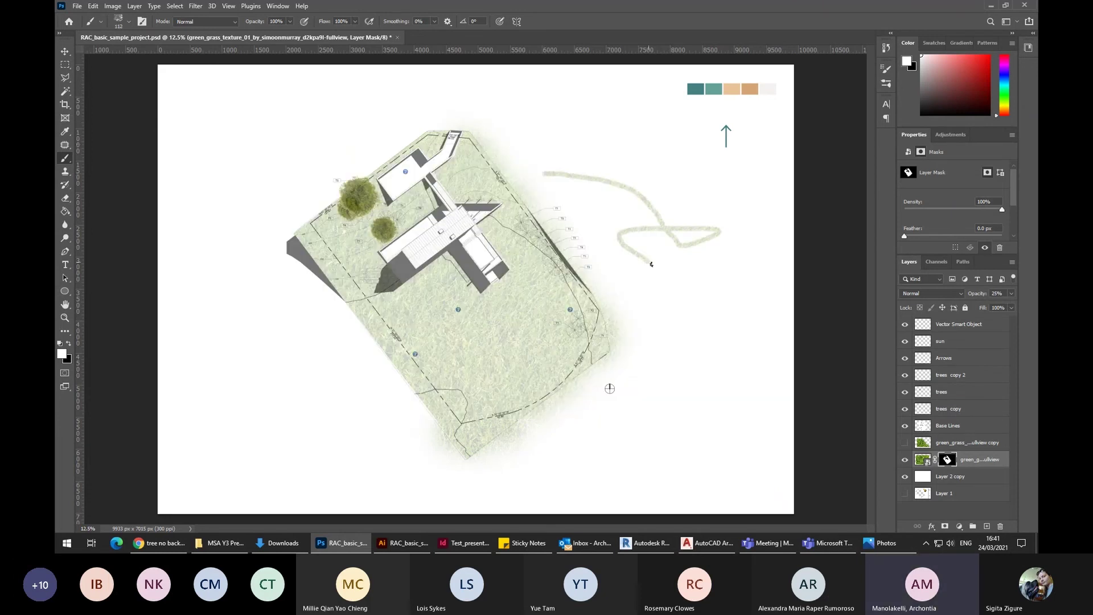
Enlarge the charcoal brush to 1100 px and paint a speckled grass patch on the mask below the looping stroke.
key(ctrl+plus)
key(ctrl+plus)
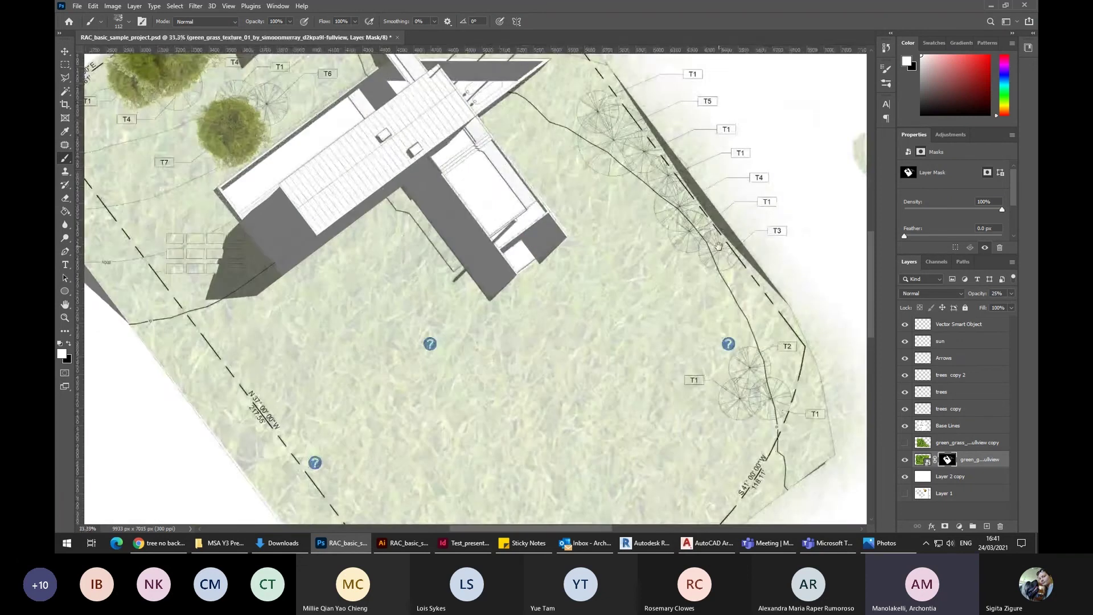
drag(723, 253, 402, 251)
key(ctrl+plus)
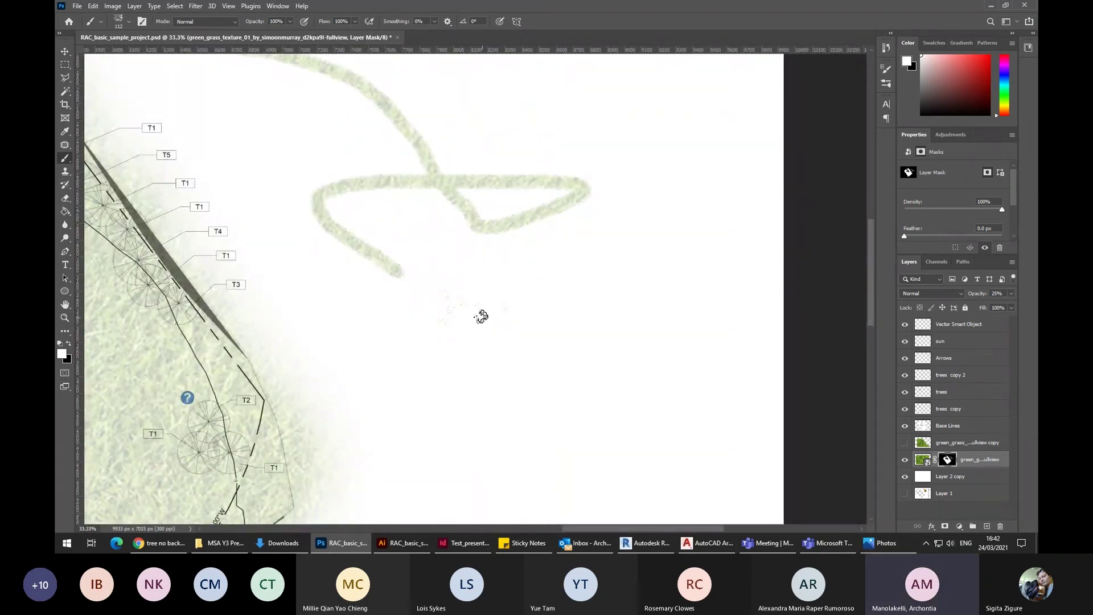
key(bracketright)
key(bracketright)
key(bracketright)
key(bracketright)
key(bracketright)
key(bracketright)
key(bracketright)
key(bracketright)
key(bracketright)
key(bracketright)
key(bracketright)
key(bracketright)
key(bracketright)
key(bracketright)
key(bracketright)
key(bracketright)
key(bracketright)
key(bracketright)
key(bracketright)
key(bracketright)
key(bracketright)
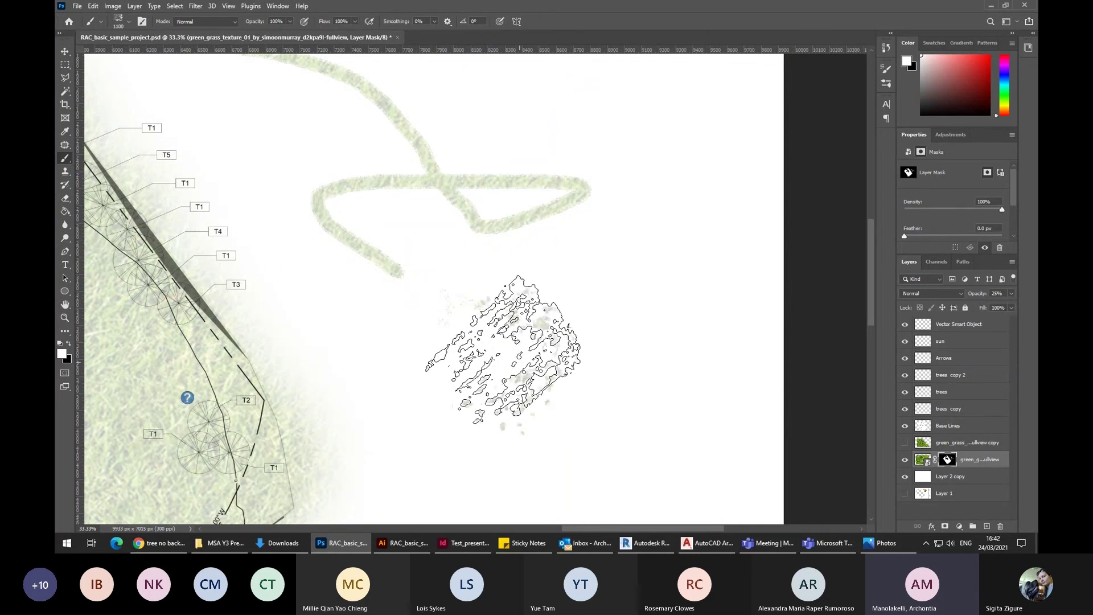
mouse_move(501, 352)
mouse_down()
mouse_move(667, 400)
mouse_move(591, 314)
mouse_move(628, 314)
mouse_move(603, 355)
mouse_move(399, 351)
mouse_move(545, 355)
mouse_up()
Select the Vector Smart Object layer and return to the Rectangular Marquee tool.
key(ctrl+minus)
key(ctrl+minus)
key(ctrl+minus)
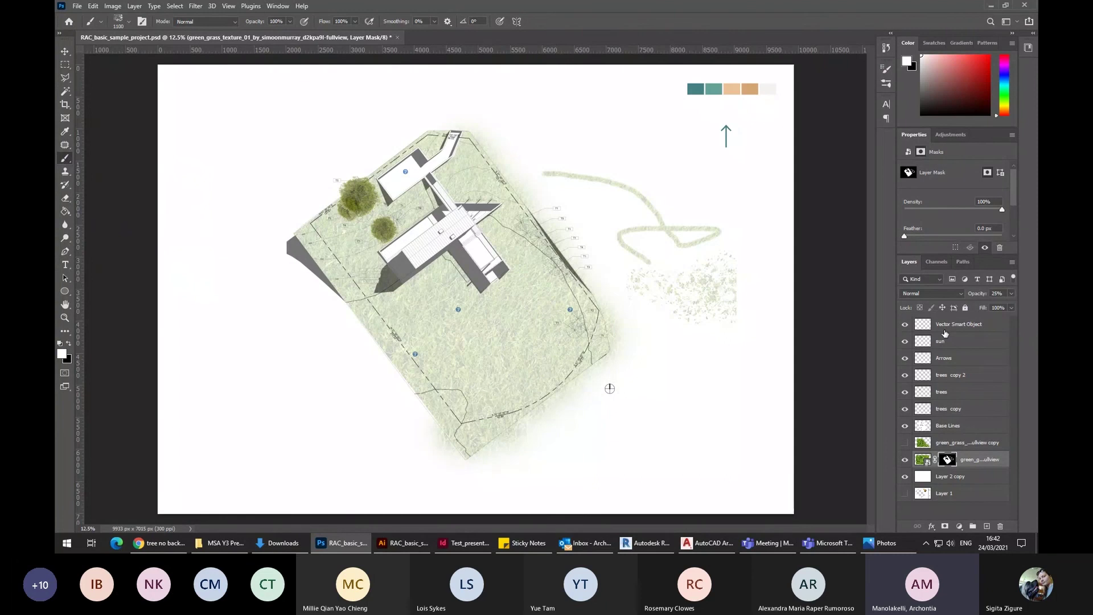
click(968, 325)
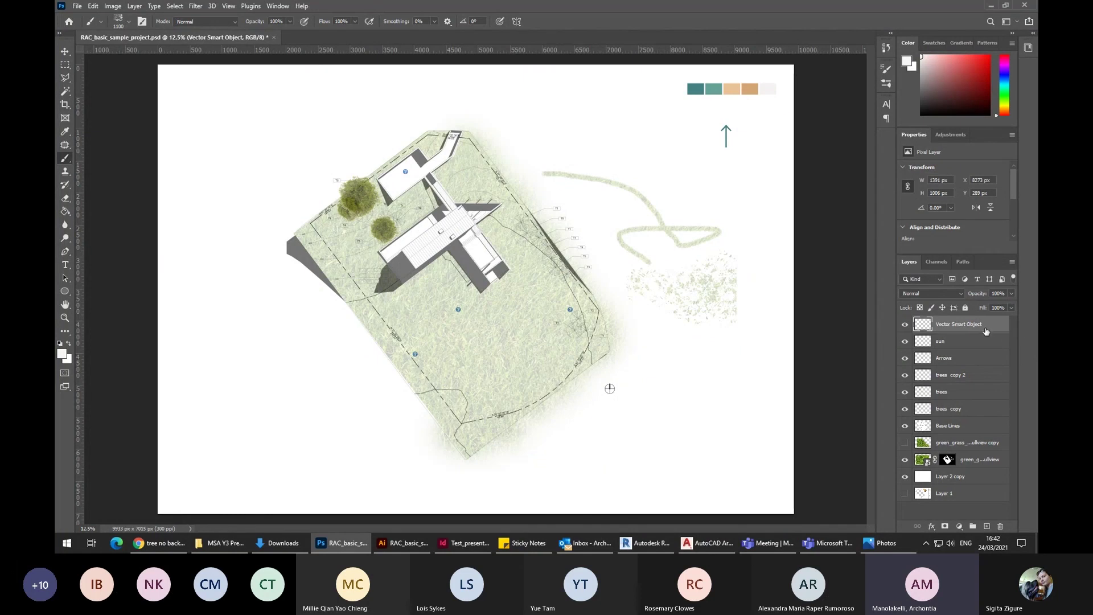
click(65, 65)
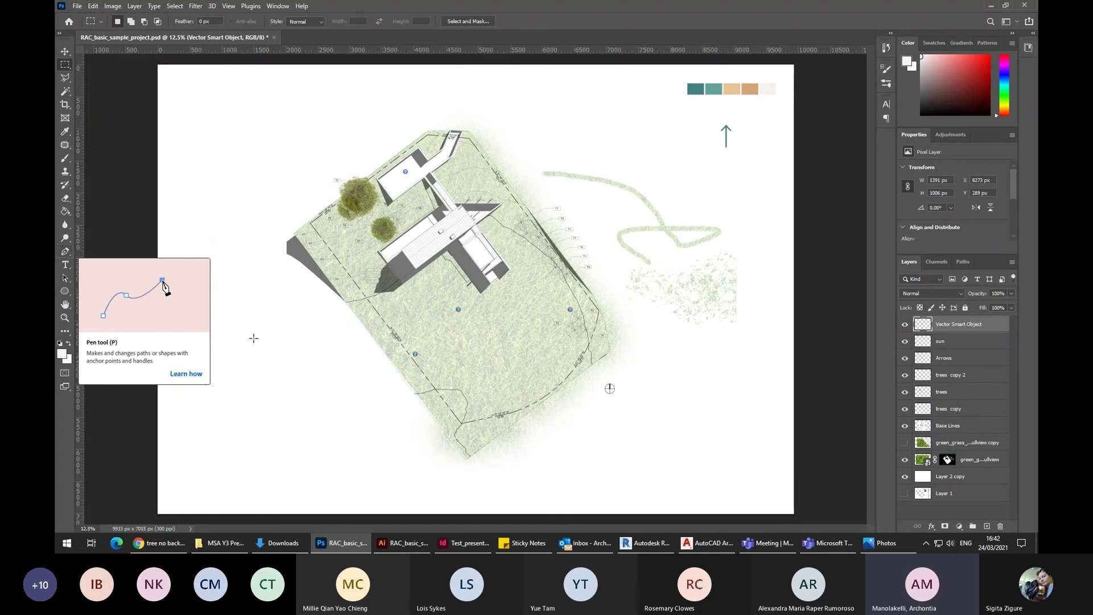
Glance at the floor plan sheet in Illustrator, then switch to Test_presentationMSA-Y3.indd in InDesign and look over its pages.
click(415, 542)
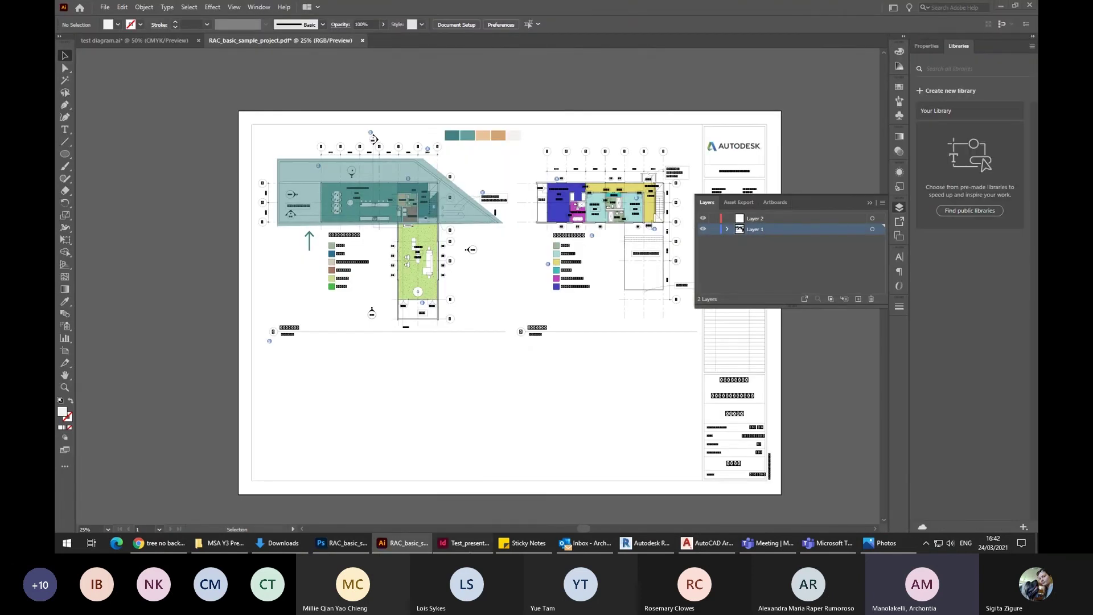
click(481, 538)
scroll(605, 266, up, 4)
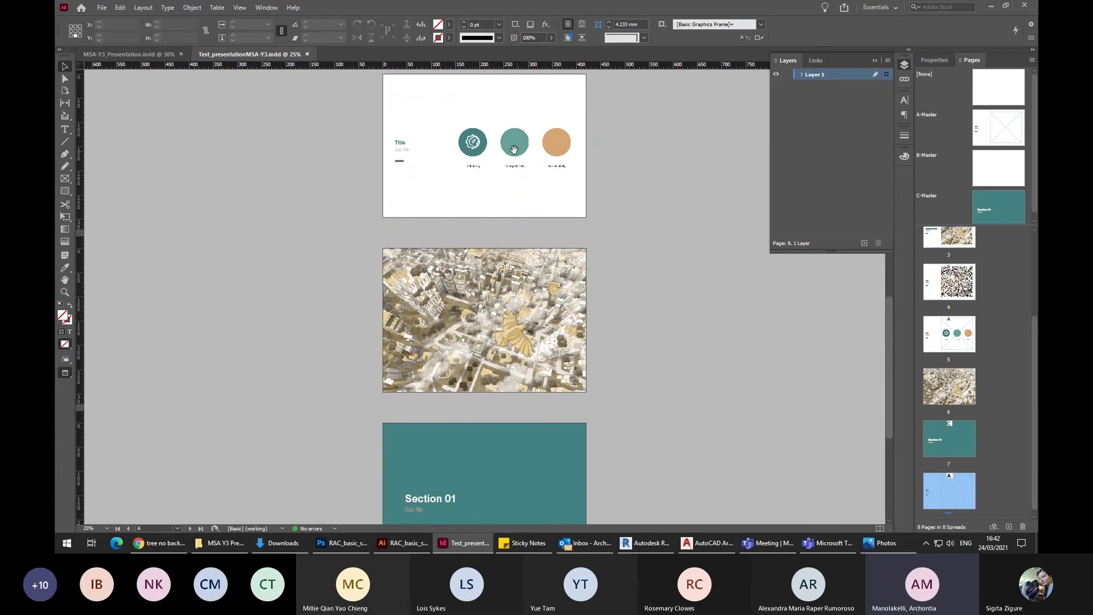
scroll(511, 149, down, 5)
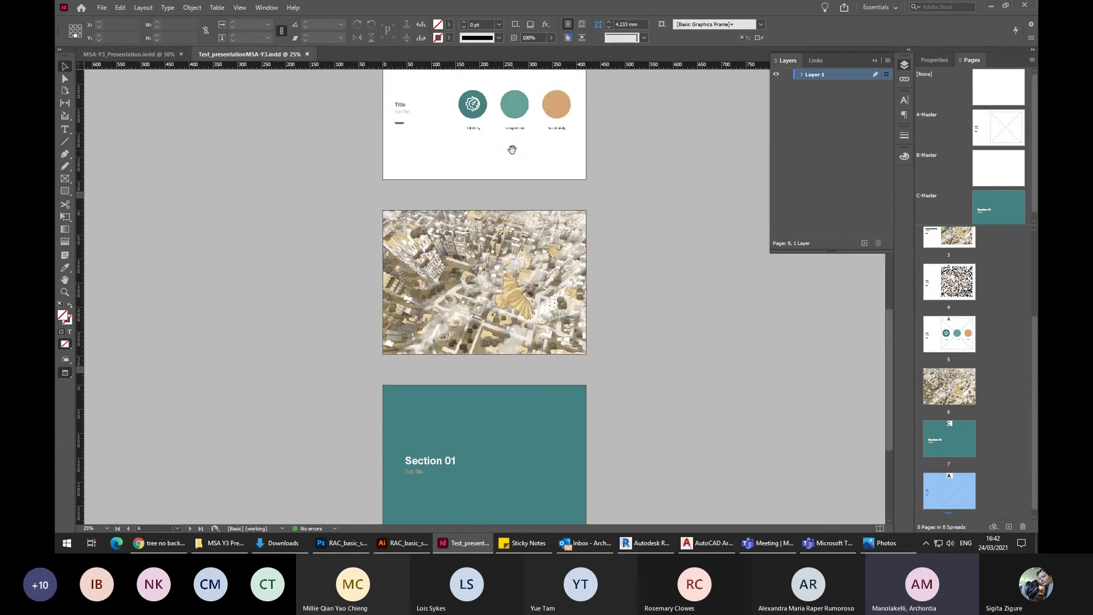